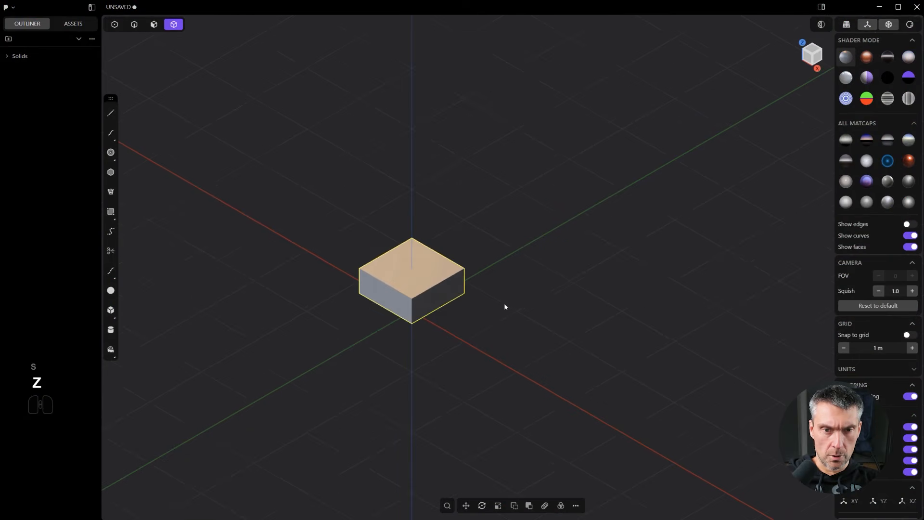
- Scale the flat box along the Y axis to turn it into a long bar
middle_click_drag(509, 300, 543, 323, "alt")
scroll(555, 334, "down", 5)
key("s")
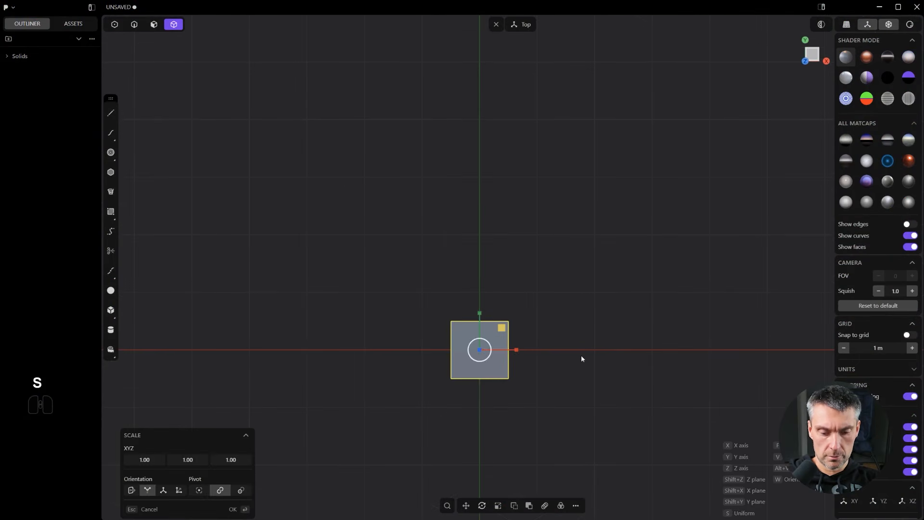
key("y")
left_click(755, 396)
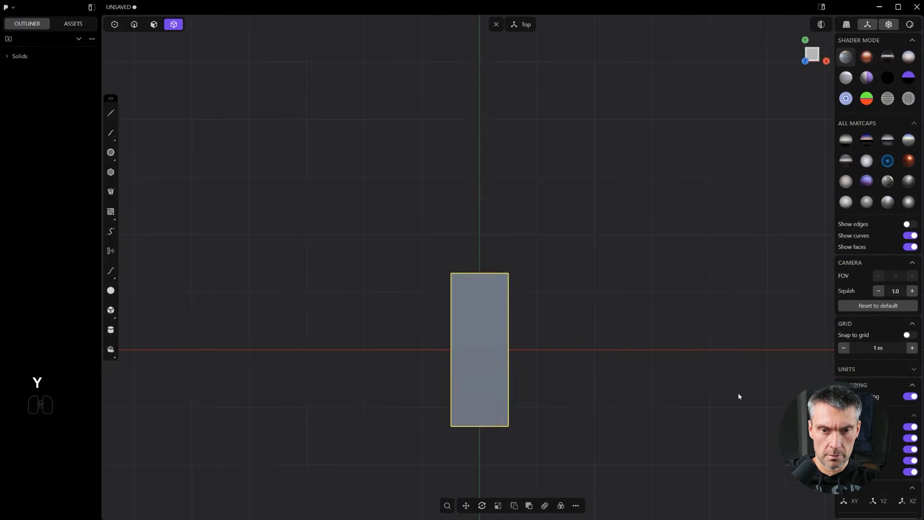
- Duplicate the bar's end face as a separate sheet
scroll(600, 403, "up", 3)
key("3")
middle_click_drag(508, 324, 390, 318)
left_click(580, 310)
middle_click_drag(390, 318, 519, 334)
scroll(511, 335, "up", 1)
key("shift+d")
scroll(493, 335, "up", 2)
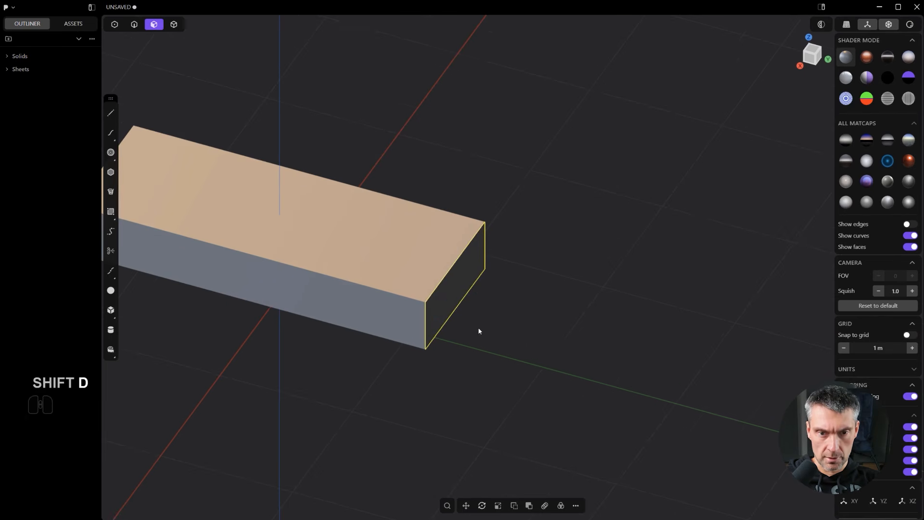
- Thicken the duplicated end face outward by about 0.53 m to form a separate block
key("shift+f")
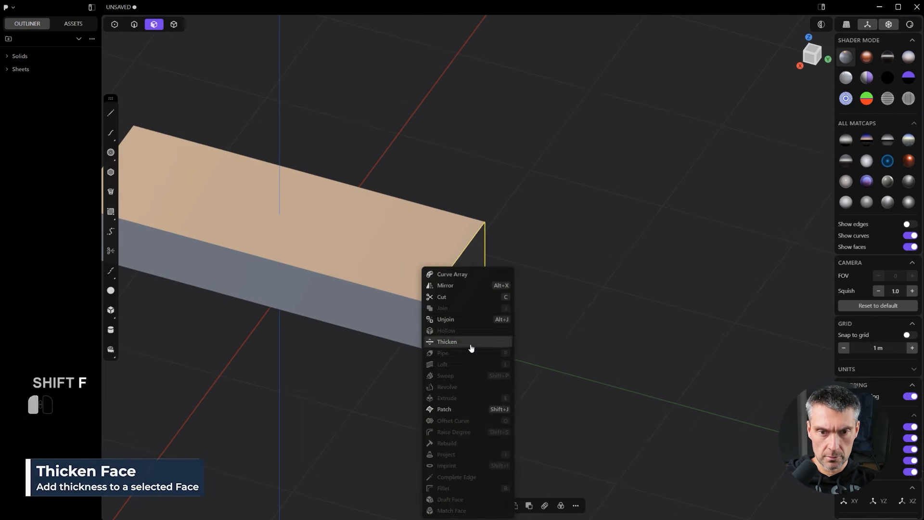
left_click(471, 343)
left_click_drag(454, 291, 499, 304)
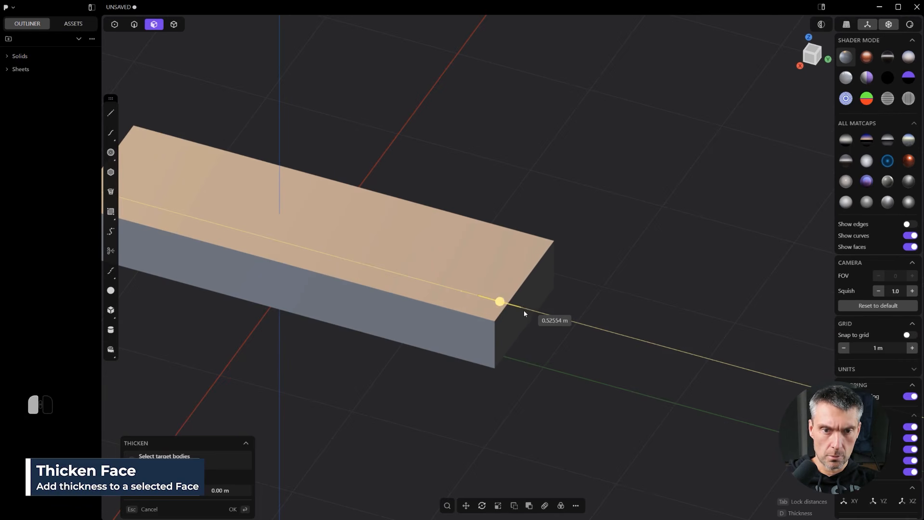
- Turn on edge display and push the new block's end face outward to lengthen the block
key("ctrl+e")
left_click(533, 294)
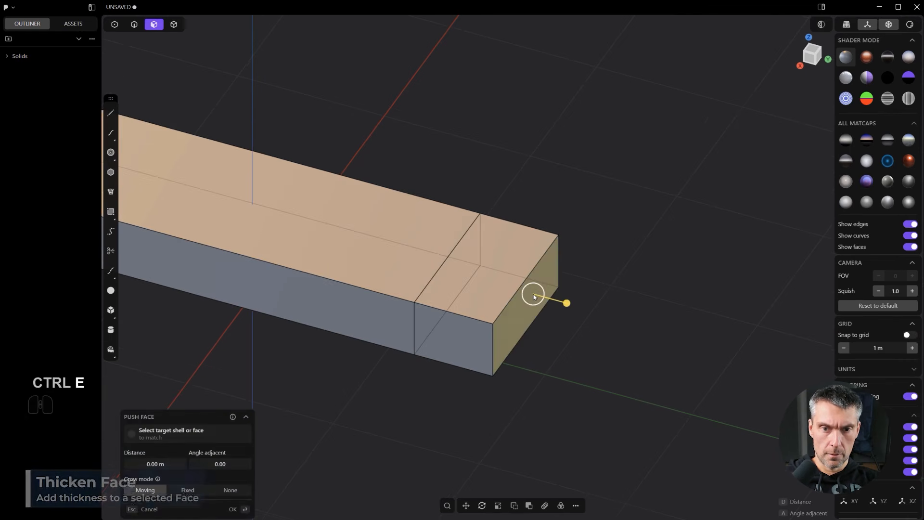
left_click_drag(550, 303, 626, 322)
- Push the end block's side face outward so it overhangs the bar in an L shape
scroll(608, 308, "down", 5)
middle_click_drag(626, 322, 506, 274)
left_click_drag(644, 276, 725, 303)
middle_click_drag(632, 183, 654, 261, "alt")
right_click(661, 271)
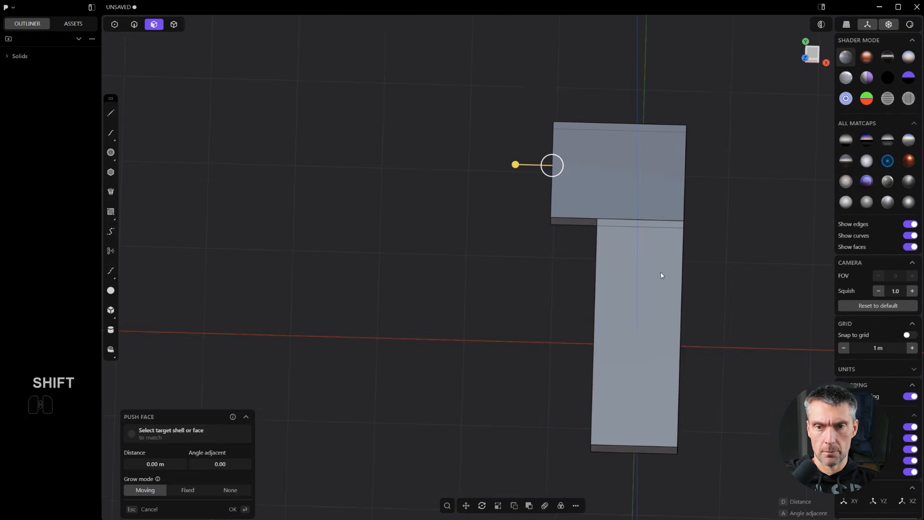
- Create an upright cylinder beside the long bar, in the corner formed by the wider end block
middle_click_drag(599, 243, 499, 304)
scroll(499, 304, "up", 1)
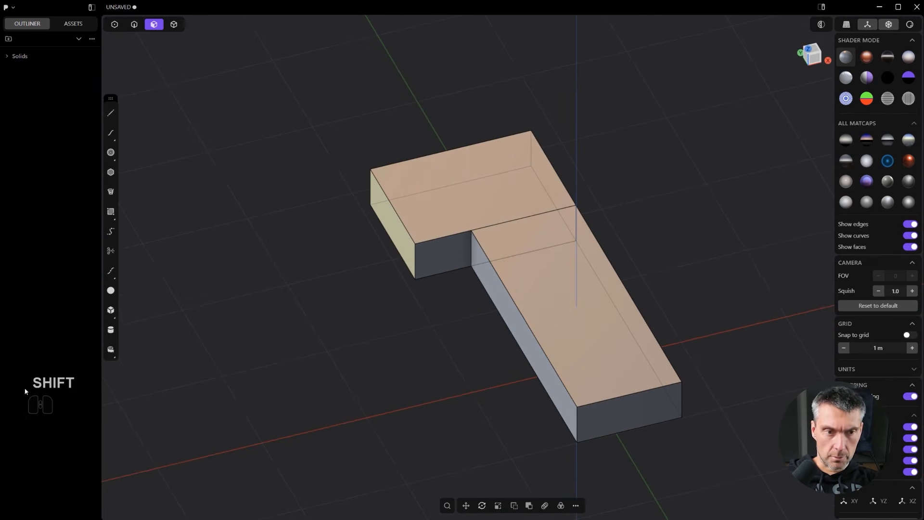
left_click(461, 312)
left_click(473, 191)
- Rotate the cylinder 90° in the Left view with snapping so it lies parallel to the bar
middle_click_drag(472, 190, 513, 248, "alt")
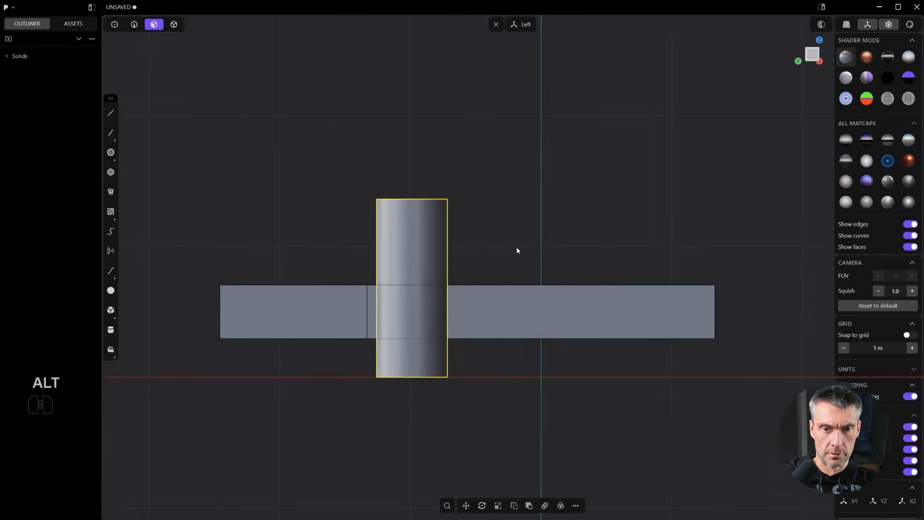
key("r")
key("ctrl")
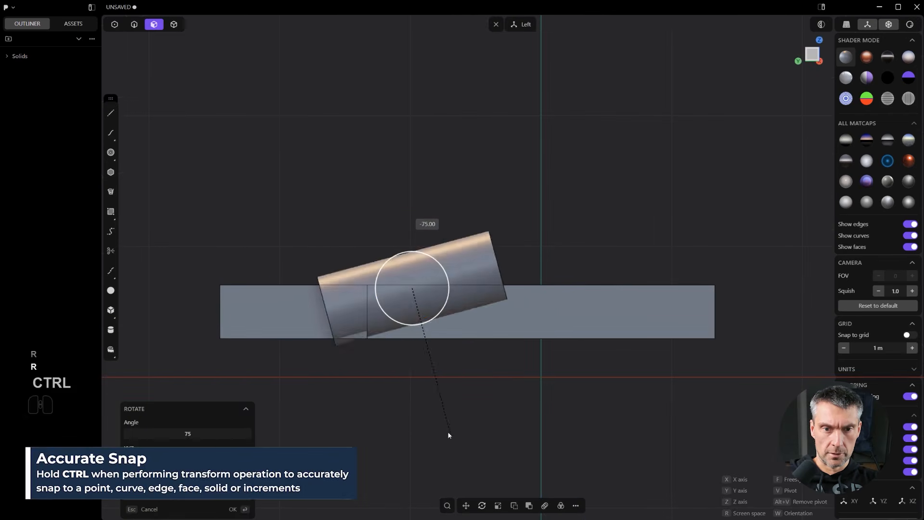
left_click(399, 420)
scroll(405, 406, "up", 2)
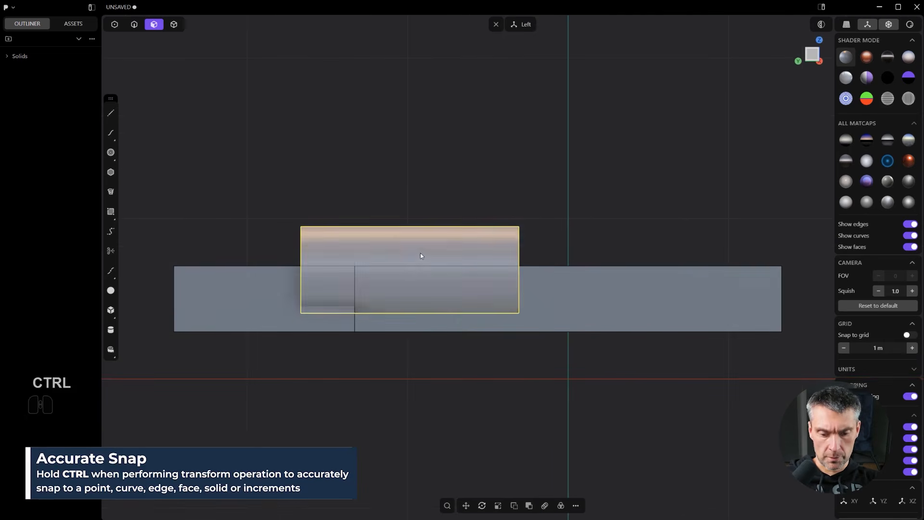
- Move the cylinder in screen space onto the vertical axis line at the bar's height, and scale it to about 0.87
key("g")
key("g")
left_click(568, 299)
scroll(568, 299, "up", 1)
key("s")
key("s")
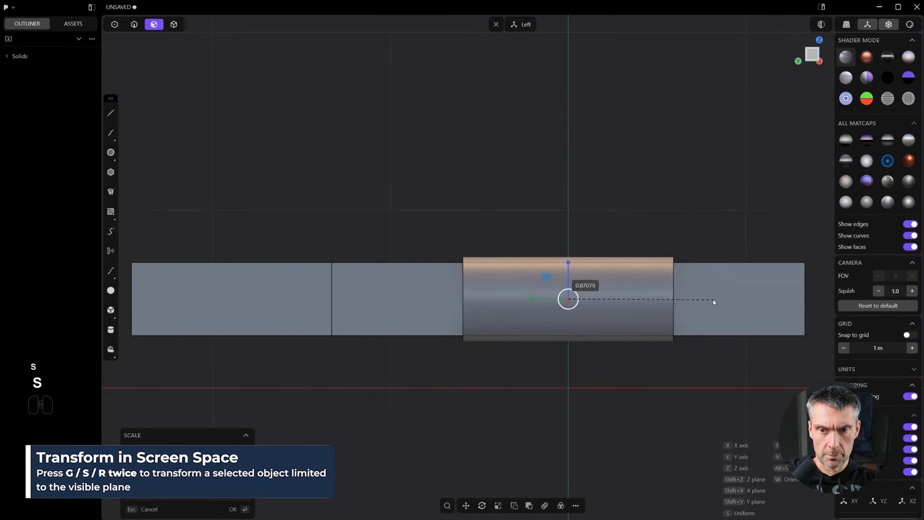
left_click(712, 299)
- Move the cylinder about -0.26 m along the X axis so it clears the bar's side
scroll(638, 280, "down", 1)
middle_click_drag(638, 280, 536, 354)
scroll(536, 354, "up", 1)
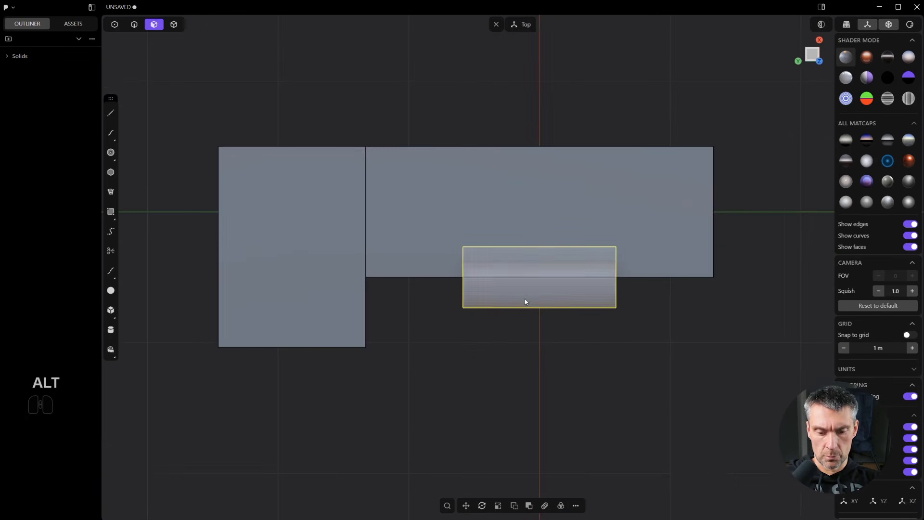
key("g")
key("x")
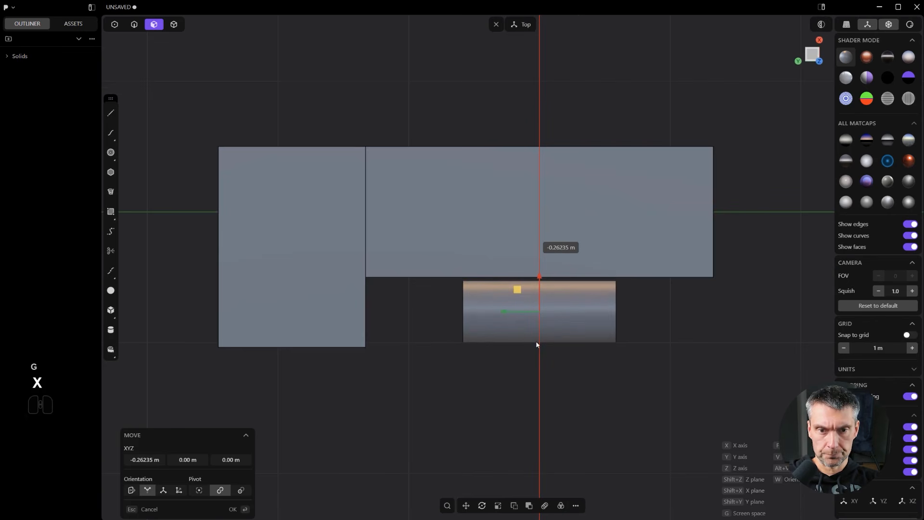
left_click(535, 341)
- Scale the cylinder up uniformly by about 1.09
middle_click_drag(561, 331, 631, 355)
key("s")
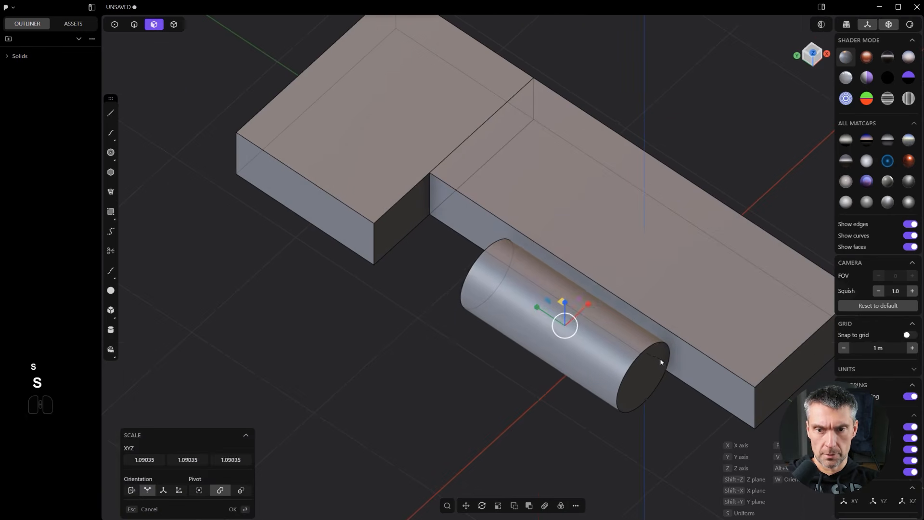
left_click(664, 362)
- Push the cylinder's far end face outward to match the bar's end face
key("3")
left_click_drag(655, 377, 691, 408)
left_click(759, 390)
right_click(680, 383)
scroll(421, 351, "down", 1)
- Push the cylinder's other end face about 0.23 m toward the end block
middle_click_drag(246, 354, 370, 361)
left_click(342, 354)
left_click_drag(325, 377, 308, 403)
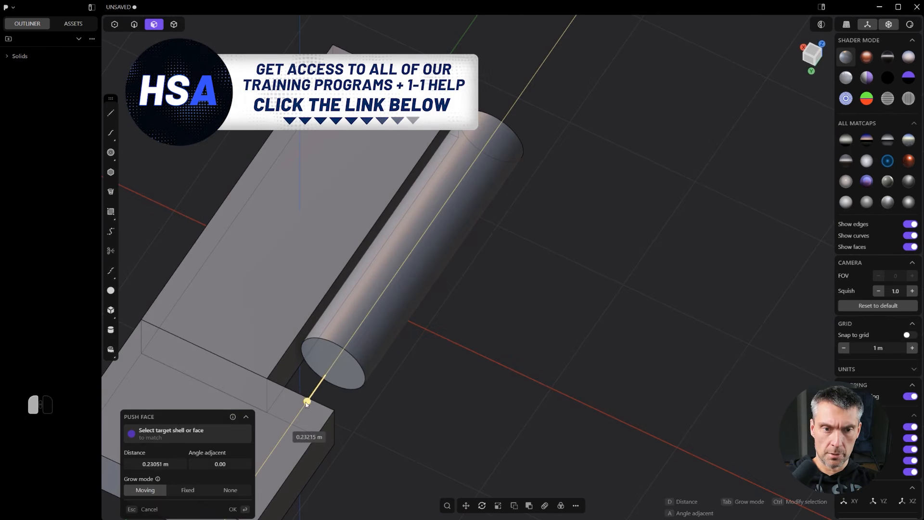
- Offset the edge of the cylinder's block-side end face inward by about 0.087 m
middle_click_drag(350, 377, 405, 386)
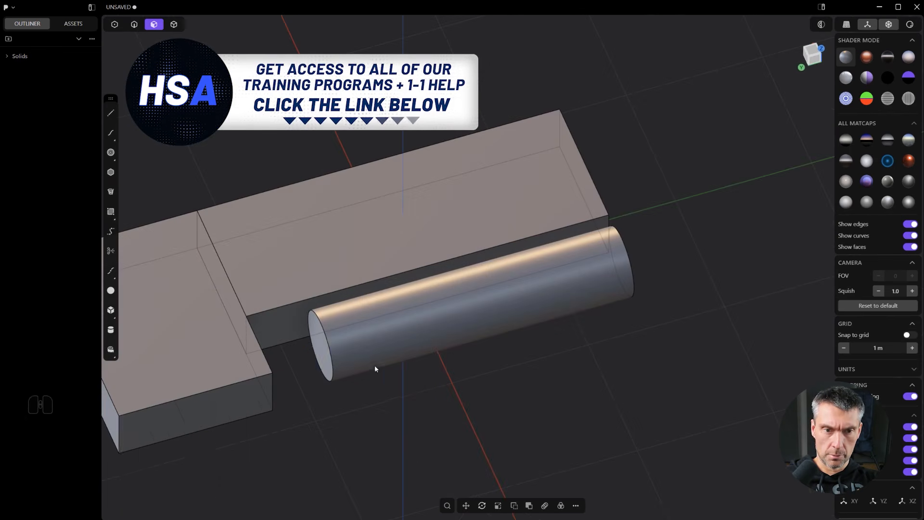
key("o")
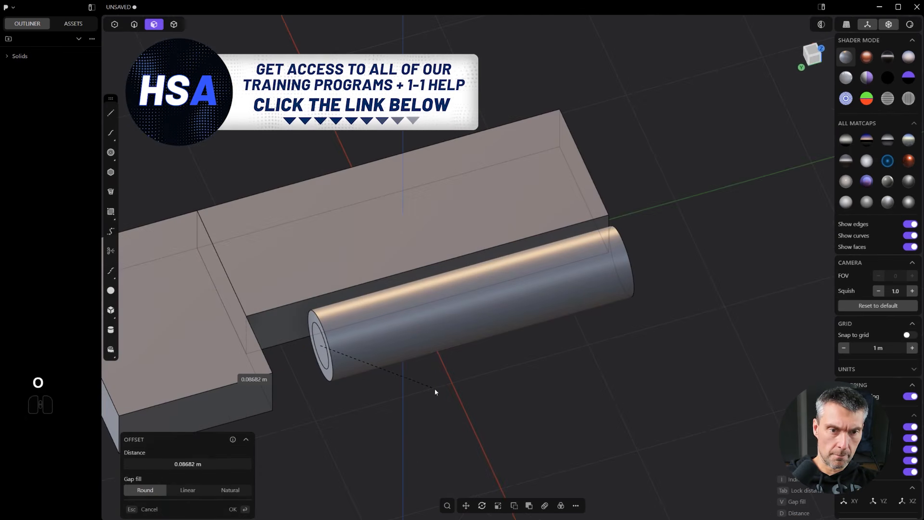
left_click(435, 392)
- Push the inner circular face about 2.03 m through the end block to form a thin rod
left_click_drag(285, 358, 10, 455)
scroll(415, 307, "down", 2)
middle_click_drag(415, 307, 585, 278, "shift")
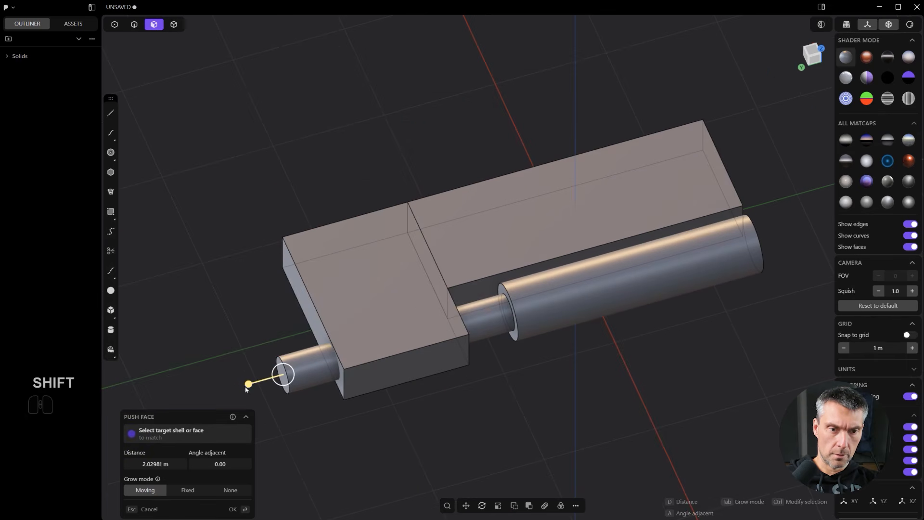
left_click_drag(273, 386, 276, 387, "shift")
middle_click_drag(351, 326, 465, 341)
right_click(459, 290)
- Switch to perspective view and cut the end block's upper face with an isoparam edge snapped to the inner corner
scroll(459, 291, "up", 2)
scroll(465, 342, "up", 1)
key("KP_5")
left_click(452, 317)
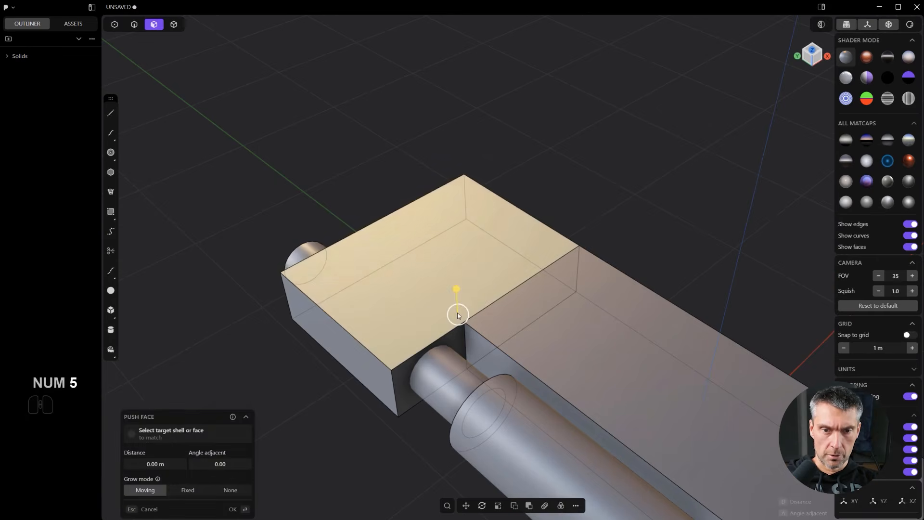
scroll(449, 317, "up", 1)
key("ctrl+r")
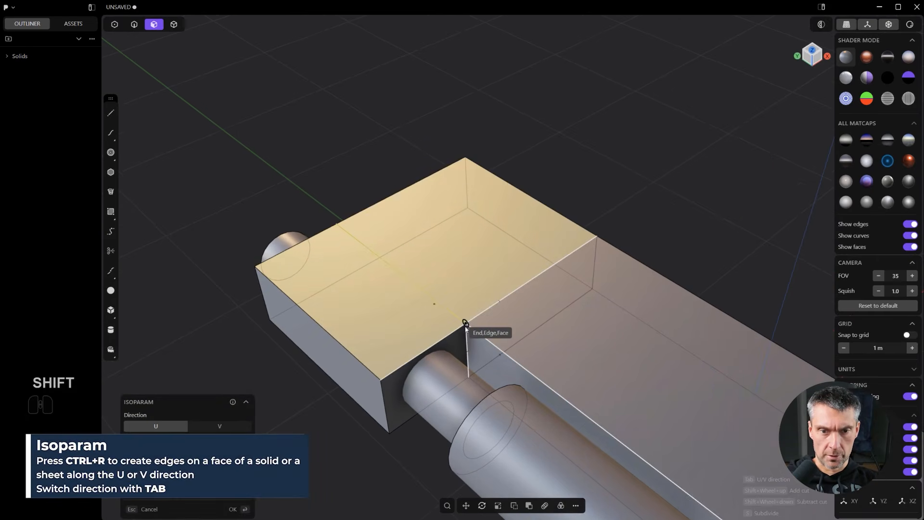
left_click(466, 329, "shift")
- Lower the end block's outer upper edge so the outer strip of its upper face slopes down
scroll(407, 337, "up", 2)
mouse_move(361, 332)
middle_mouse_down()
mouse_move(384, 304)
mouse_move(356, 333)
middle_mouse_up()
key("3")
left_click(327, 356)
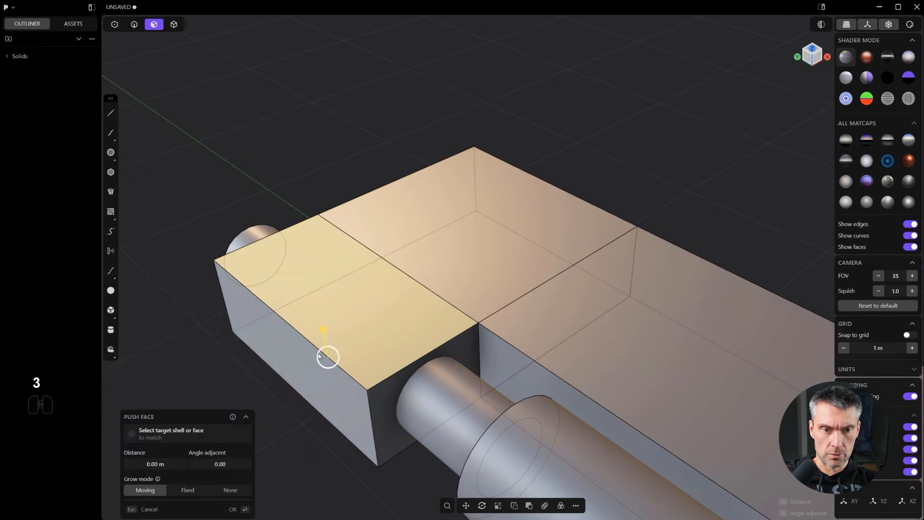
key("2")
left_click(312, 344)
key("g")
left_click_drag(276, 302, 285, 316)
right_click(293, 319)
- Push the rod's cylindrical face inward to slim it, and push the large cylinder's annular end face slightly toward the block
left_click(458, 385)
key("3")
left_click_drag(453, 386, 455, 360)
middle_click_drag(456, 360, 586, 330)
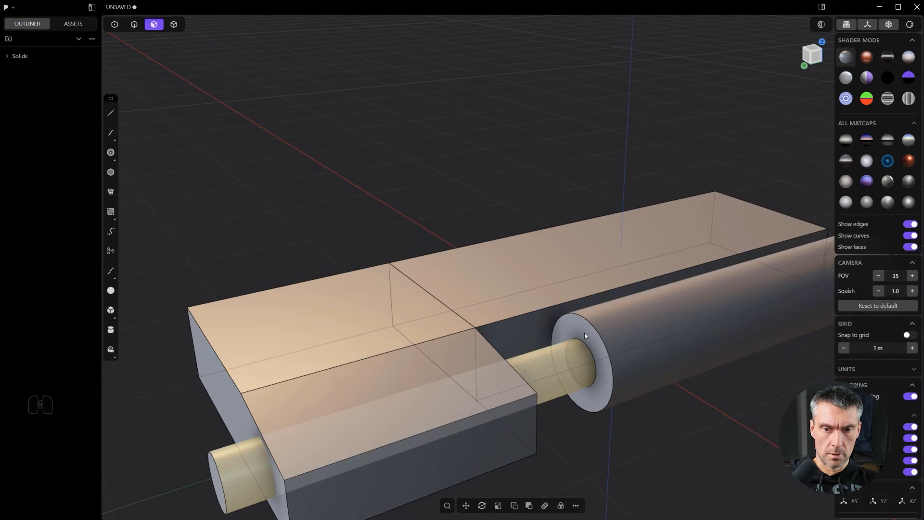
left_click_drag(584, 333, 574, 338)
- Try to cut the rod with an isoparam edge in the V direction
middle_click_drag(546, 344, 478, 366)
key("ctrl+r")
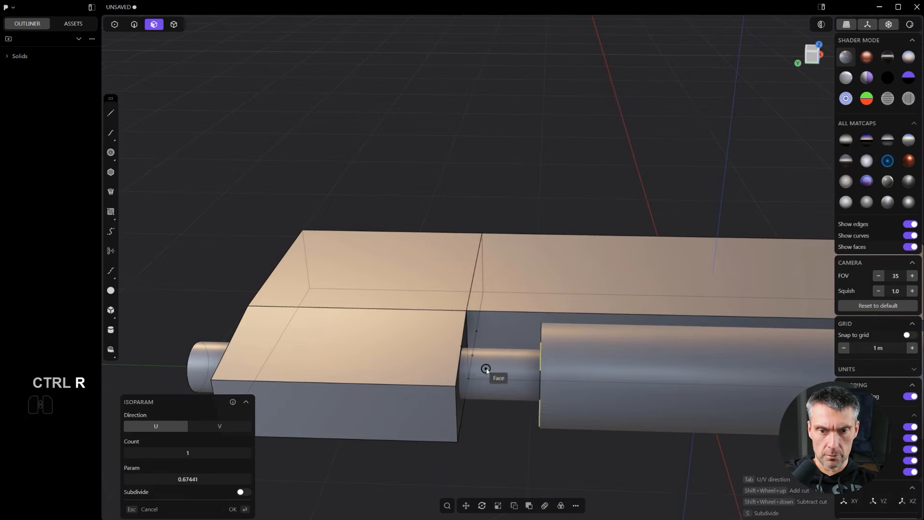
key("Tab")
left_click(483, 375)
- Cut a V-direction isoparam ring around the rod's cylindrical face just beside the end block
left_click(481, 373)
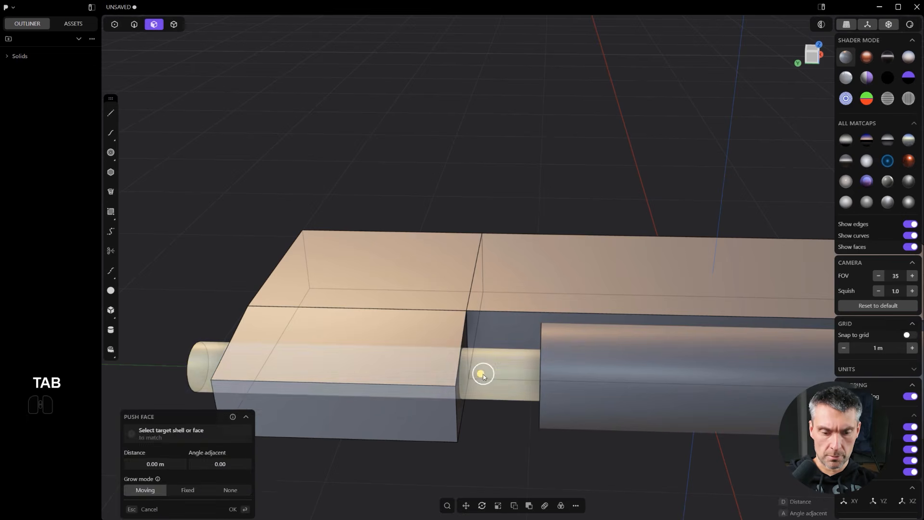
key("ctrl+r")
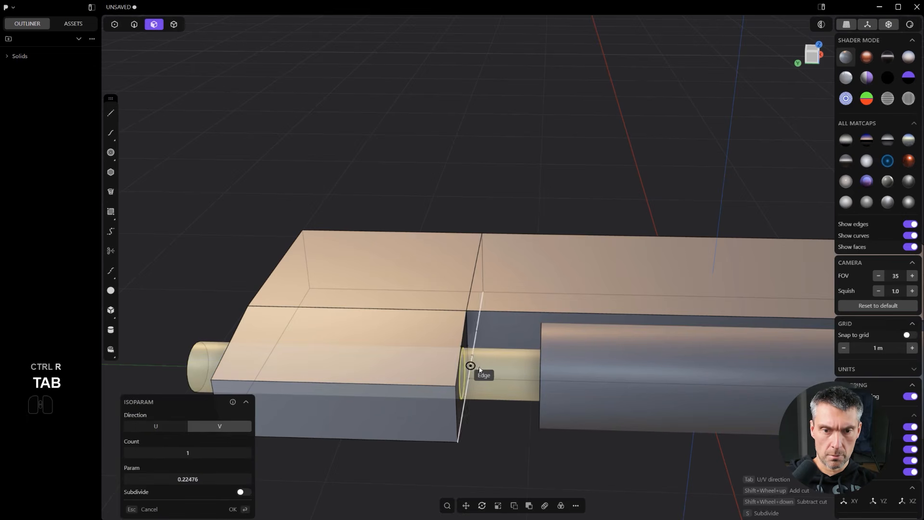
left_click(478, 367)
- Delete the rod segment between the ring and the large cylinder along with the cylinder's annular end face
middle_click_drag(515, 377, 540, 366)
left_click(540, 355)
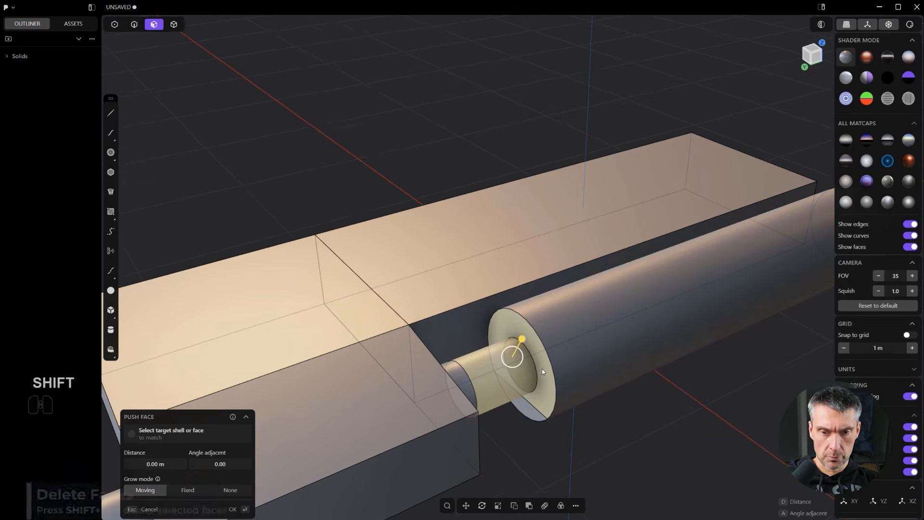
key("shift+x")
- Delete the leftover sliver of end face at the large cylinder's open end
scroll(542, 369, "up", 2)
key("2")
left_click(489, 368, "alt")
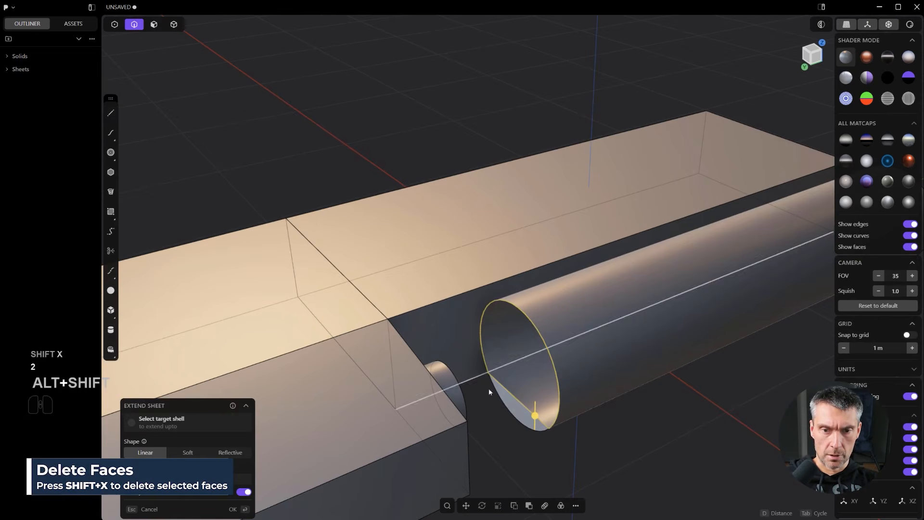
middle_click_drag(481, 387, 528, 383)
key("3")
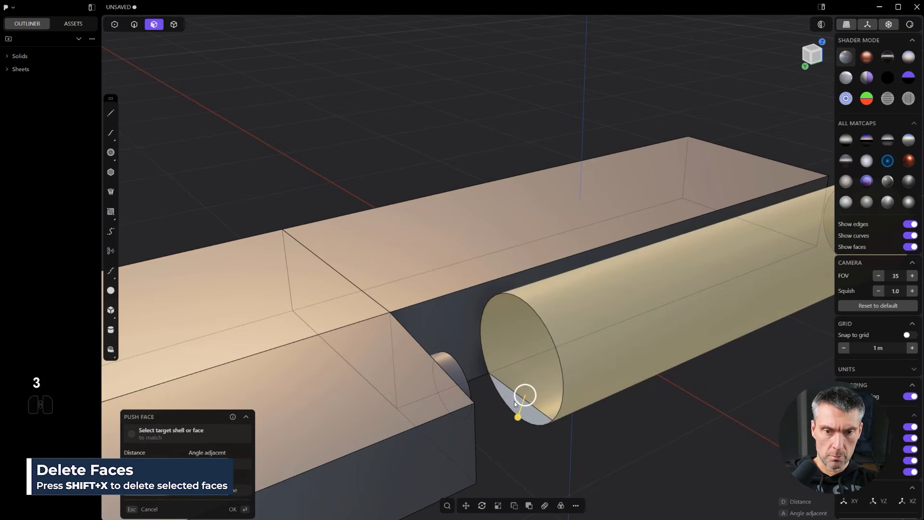
left_click(514, 403)
key("shift+x")
- Select the open edge loops of the large cylinder and the rod
key("2")
left_click(503, 414, "alt")
middle_click_drag(504, 415, 404, 347)
middle_click_drag(458, 370, 522, 382)
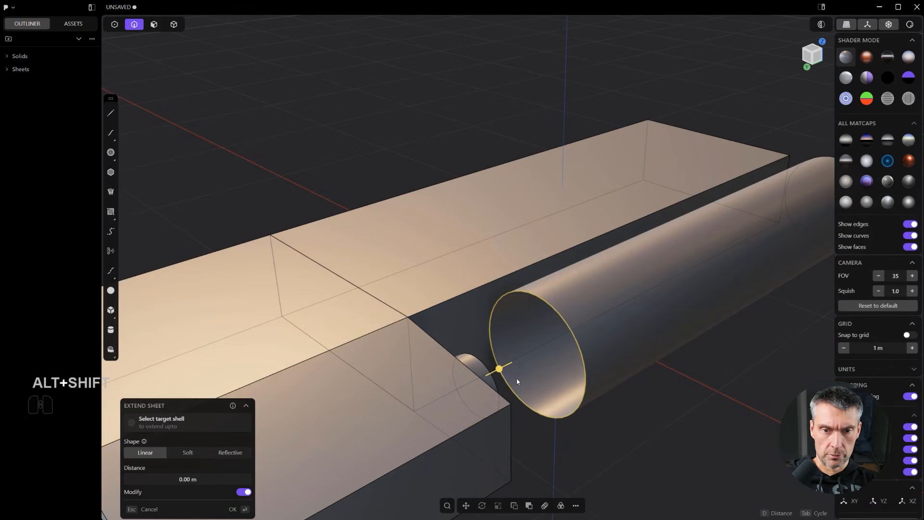
key("l")
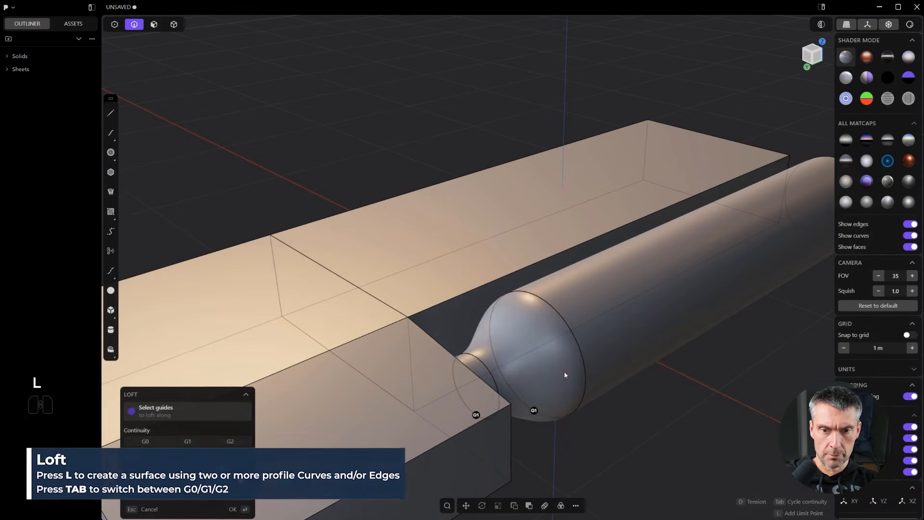
key("Tab")
key("ctrl+z")
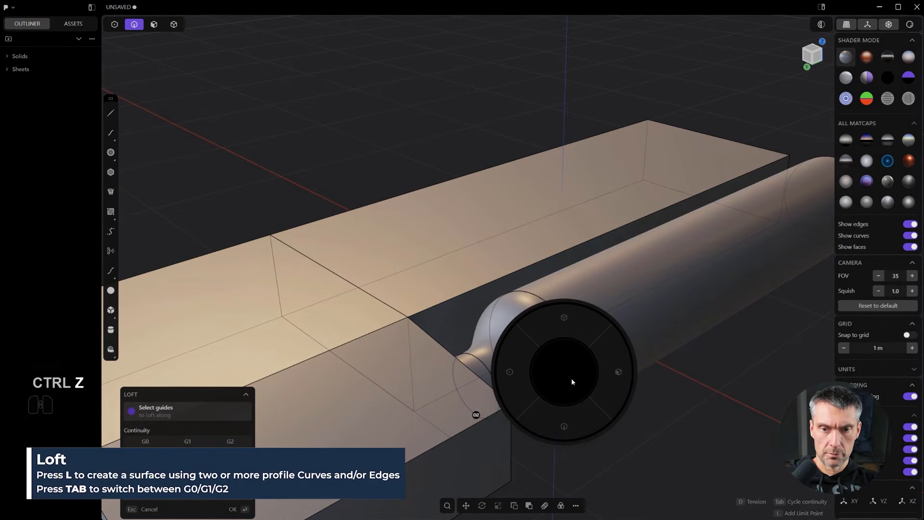
key("Escape")
key("ctrl+z")
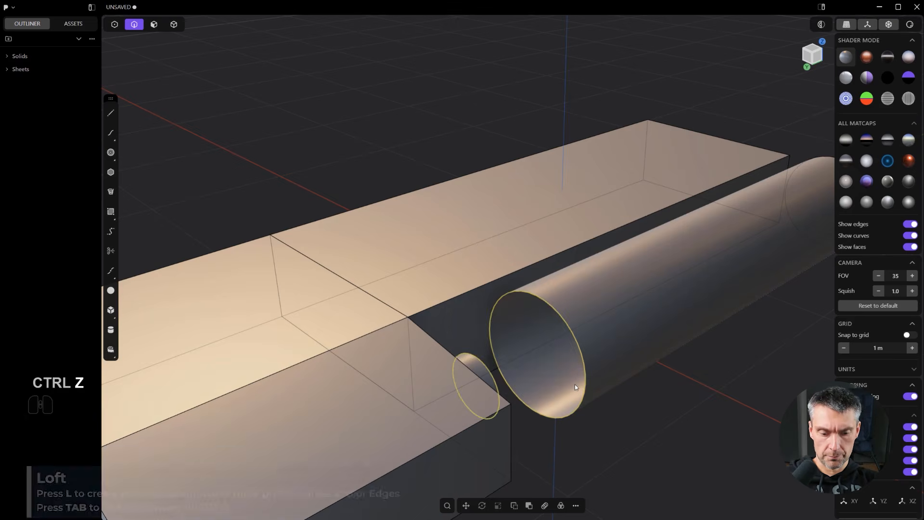
- Loft between the rod and cylinder edge loops with G0 continuity to form a straight cone
key("l")
key("Tab")
key("Tab")
right_click(587, 372)
scroll(608, 372, "down", 2)
middle_click_drag(610, 372, 596, 385)
- Join the lofted cone with the rod and large cylinder sheets into one solid
key("4")
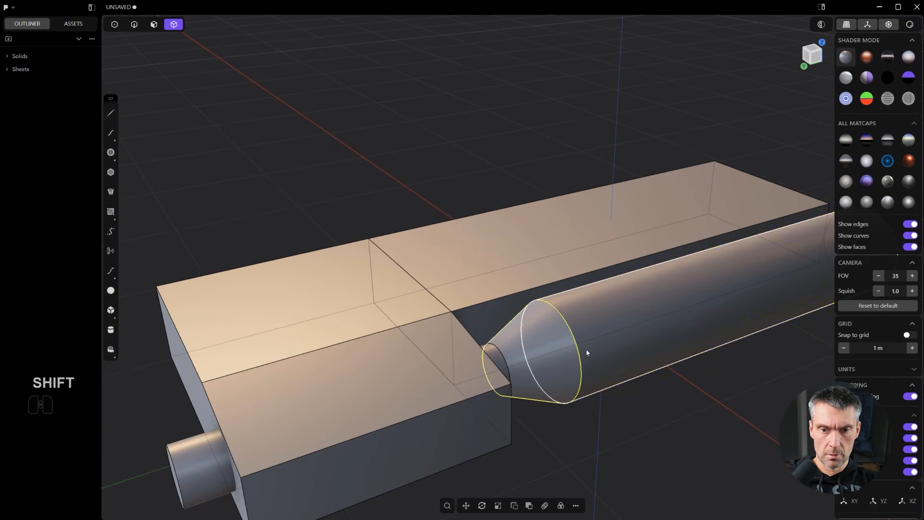
middle_click_drag(533, 317, 385, 331)
scroll(386, 331, "up", 1)
middle_click_drag(439, 321, 479, 314)
scroll(648, 336, "up", 1)
scroll(646, 335, "up", 2)
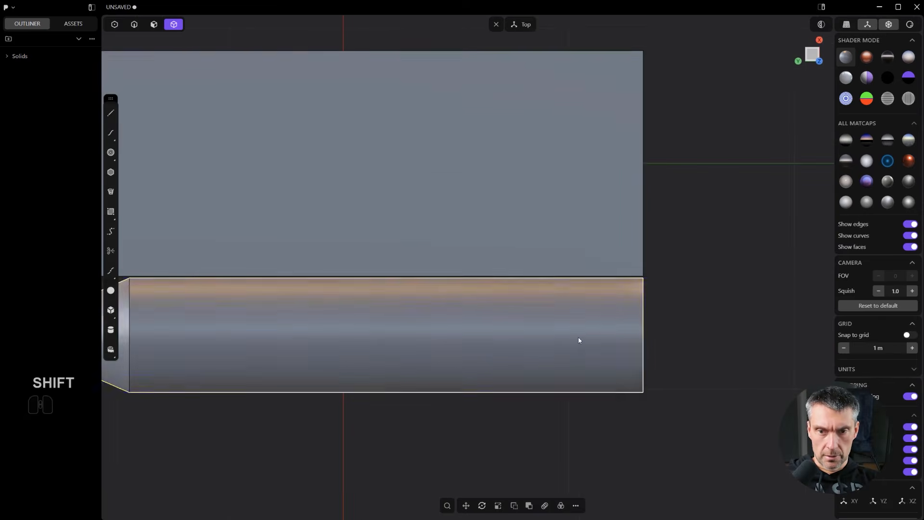
- Add one isoparam edge in the V direction around the large cylinder, close to its outer end
key("ctrl+r")
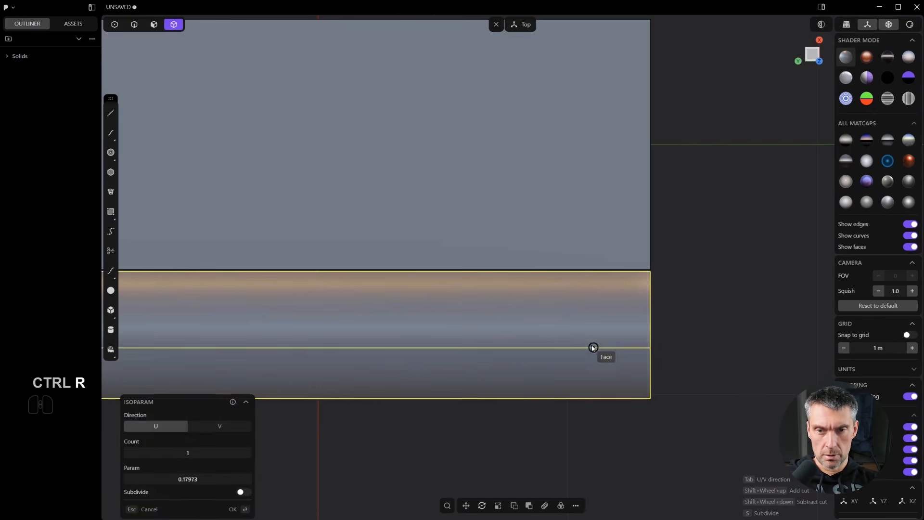
key("Tab")
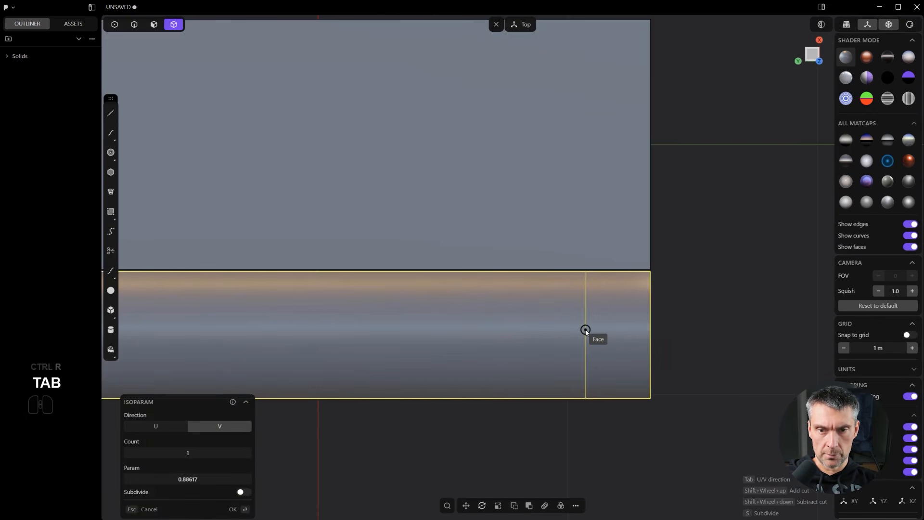
left_click(576, 329)
middle_click_drag(576, 329, 656, 354)
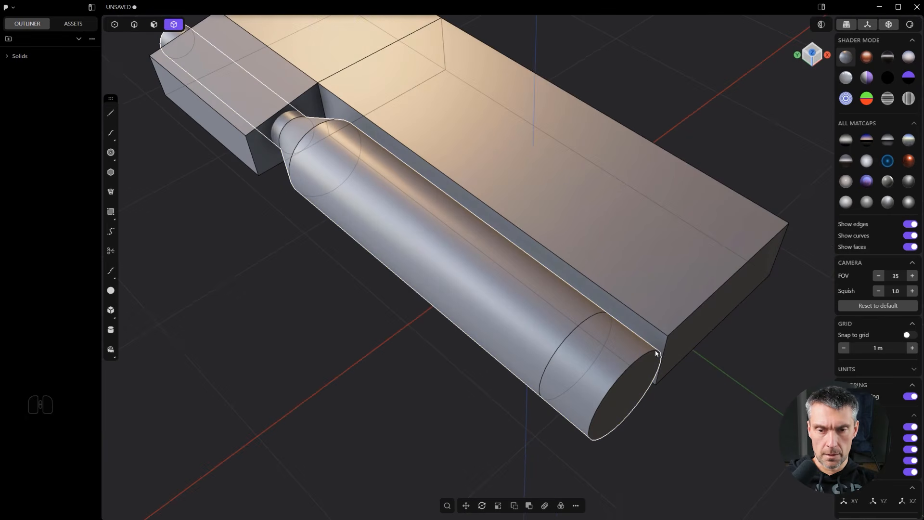
- Flare the large cylinder's end band outward and extrude its end face to form a wider collar
left_click_drag(629, 384, 646, 392)
left_click_drag(657, 423, 667, 395)
key("e")
right_click(662, 420)
left_click(641, 377)
middle_click_drag(685, 349, 620, 295)
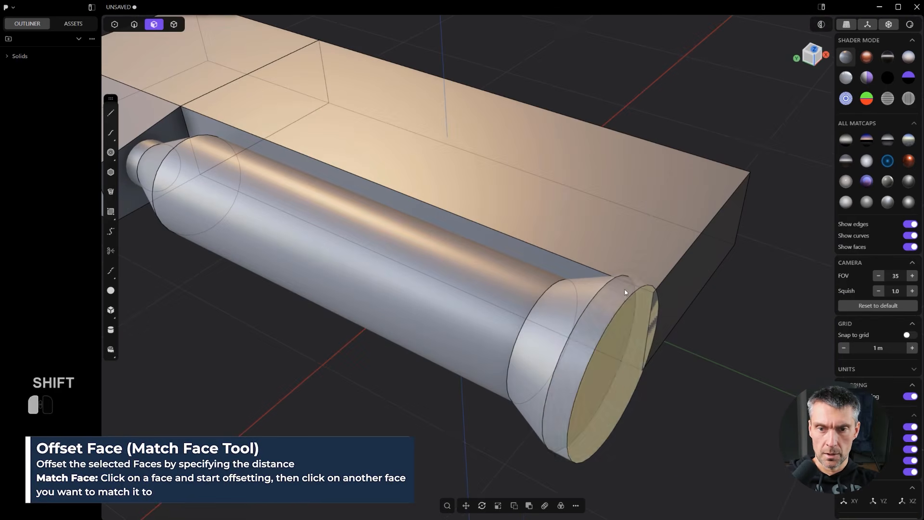
- Slim the end collar by pushing its cone face in about 0.045 m and its outer rim in about 0.022 m
left_click(626, 258, "shift")
left_click_drag(626, 258, 630, 265, "shift")
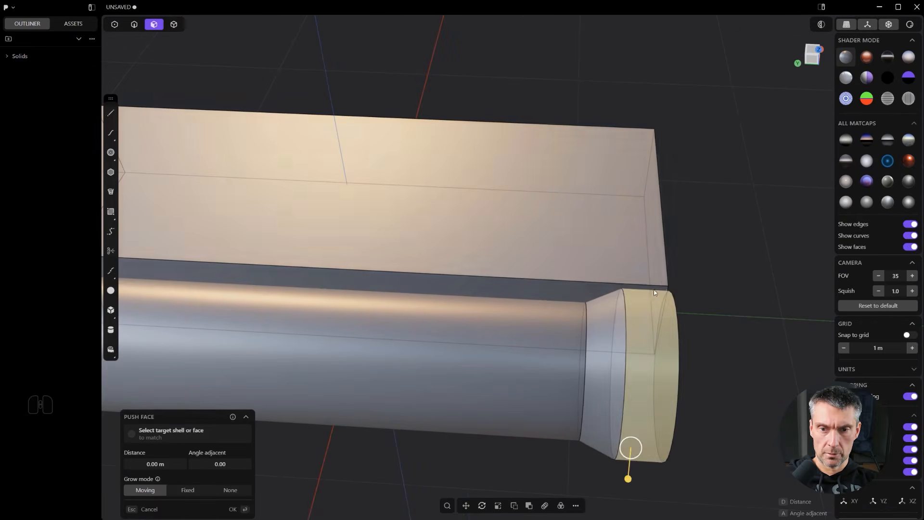
key("d")
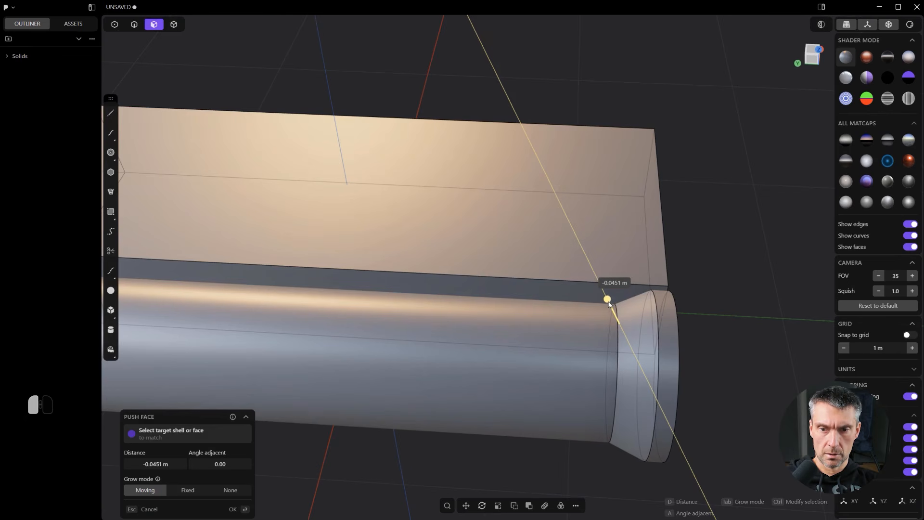
middle_click_drag(608, 302, 509, 256)
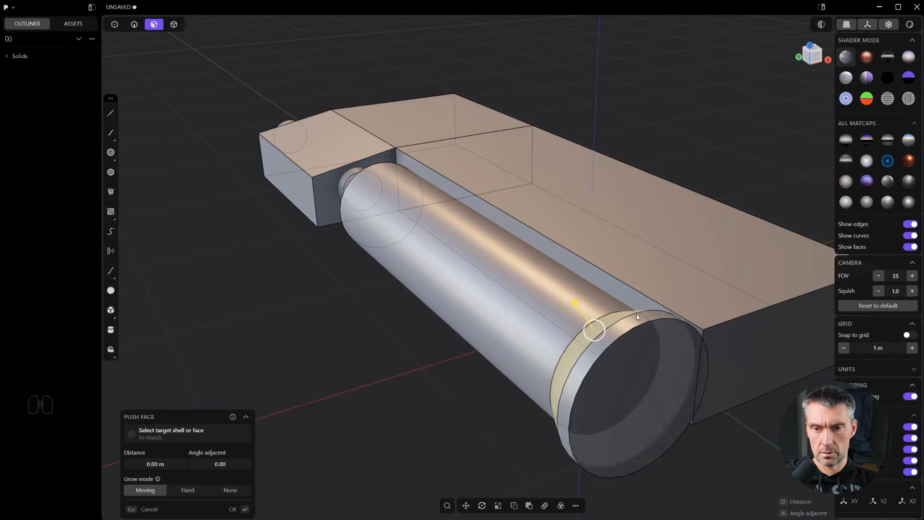
left_click_drag(644, 316, 648, 287)
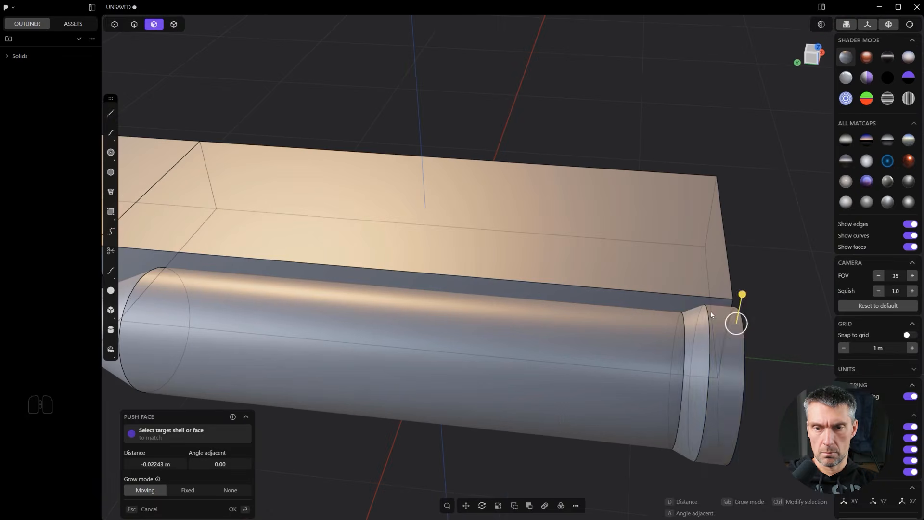
left_click_drag(706, 323, 696, 300)
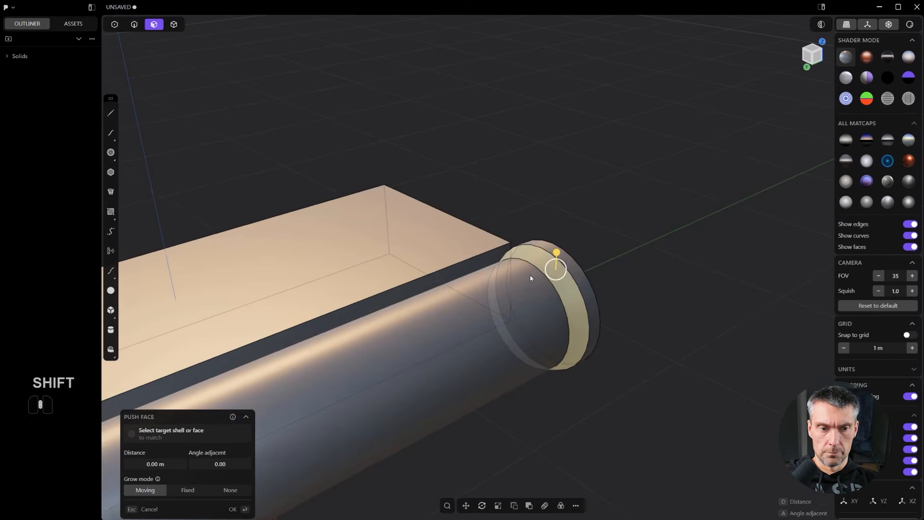
- Add a V-direction isoparam edge around the large cylinder a short distance before the collar's cone
middle_click_drag(531, 279, 515, 286)
middle_click_drag(525, 333, 584, 329)
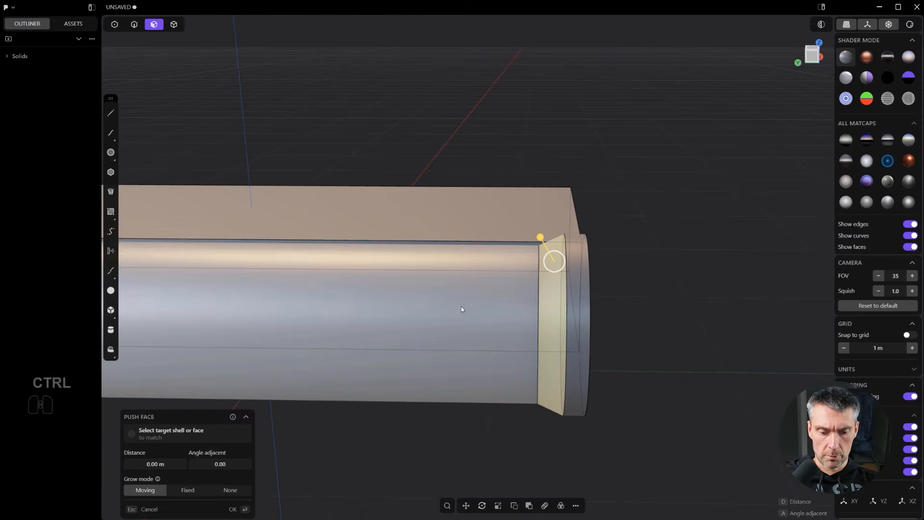
key("ctrl+r")
key("Tab")
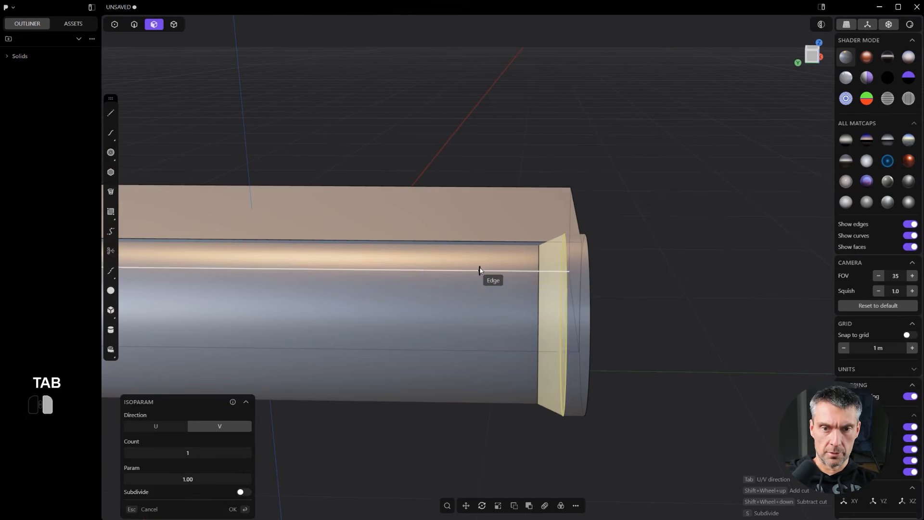
right_click(480, 270)
key("ctrl+r")
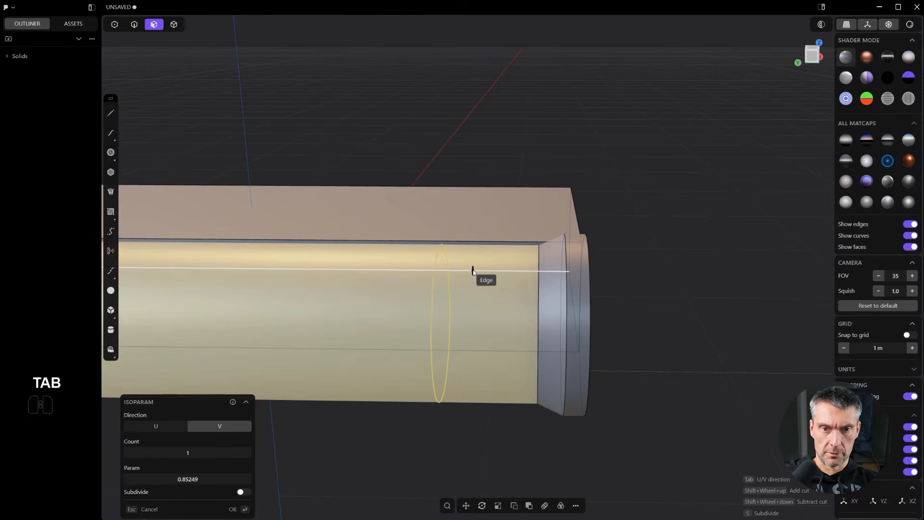
left_click(502, 281)
scroll(502, 280, "up", 2)
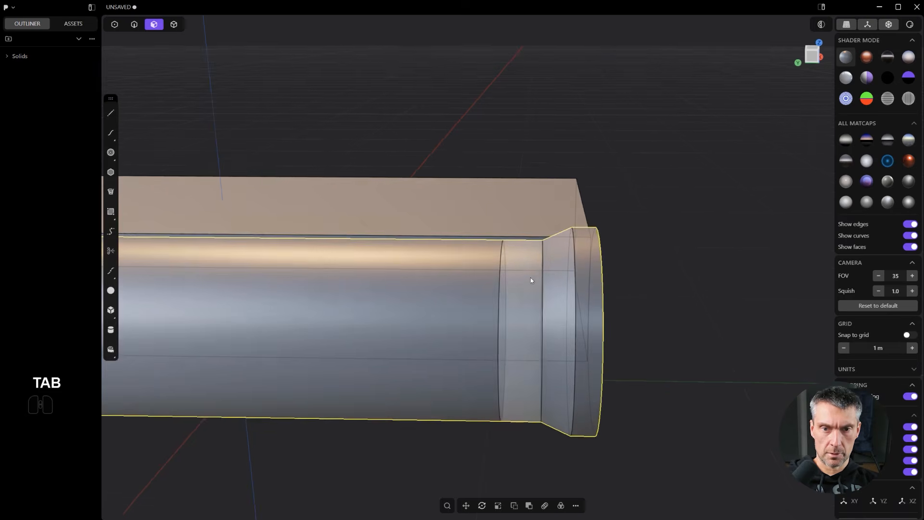
- Delete the narrow cylinder band and the adjacent cone face to open a gap before the collar
middle_click_drag(524, 281, 539, 285)
key("2")
left_click(538, 285)
key("3")
left_click(537, 288)
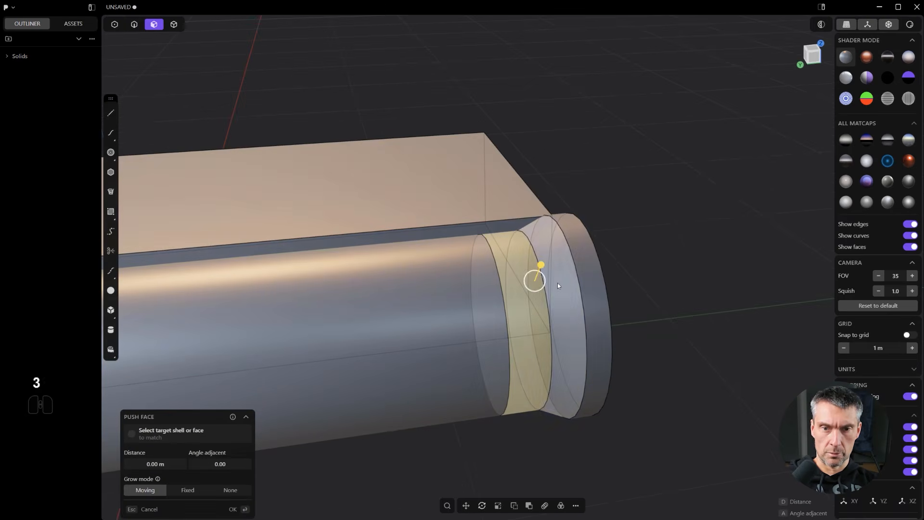
left_click(560, 287, "shift")
key("shift+x")
- Loft a smooth transition between the cylinder and collar edge loops, and join the pieces into one solid
key("2")
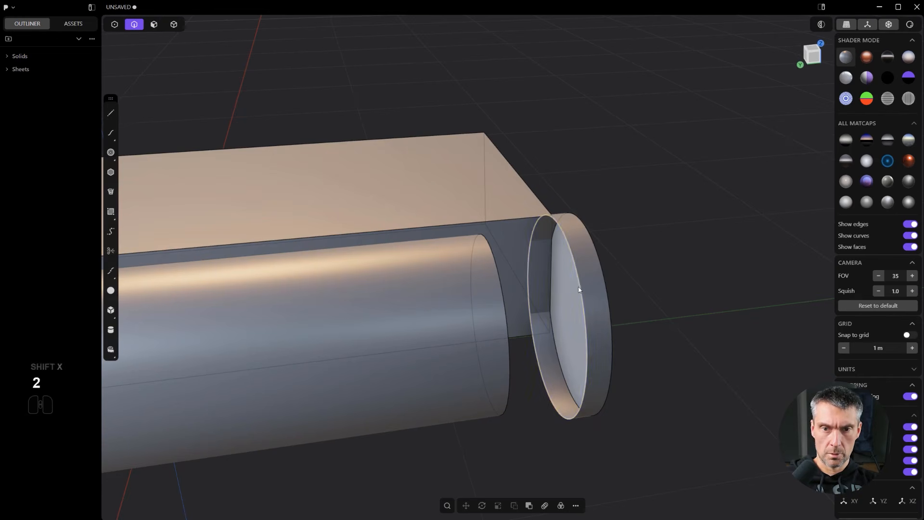
left_click(535, 290)
left_click(500, 279, "alt+shift")
key("l")
key("Tab")
key("Tab")
right_click(696, 306)
middle_click_drag(696, 306, 689, 302)
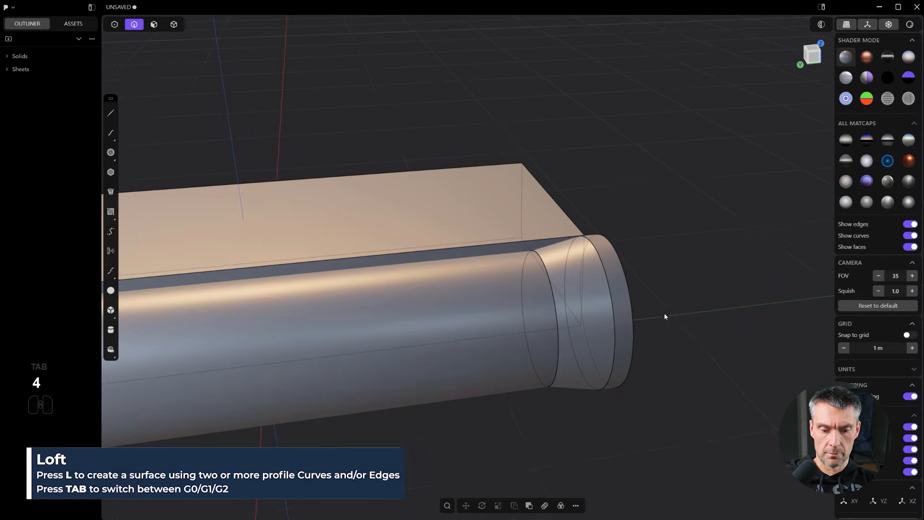
key("j")
- Offset the collar's end face inward to leave a thin rim and recess the inner face about 0.022 m
middle_click_drag(695, 279, 304, 333)
key("3")
left_click(412, 356)
key("o")
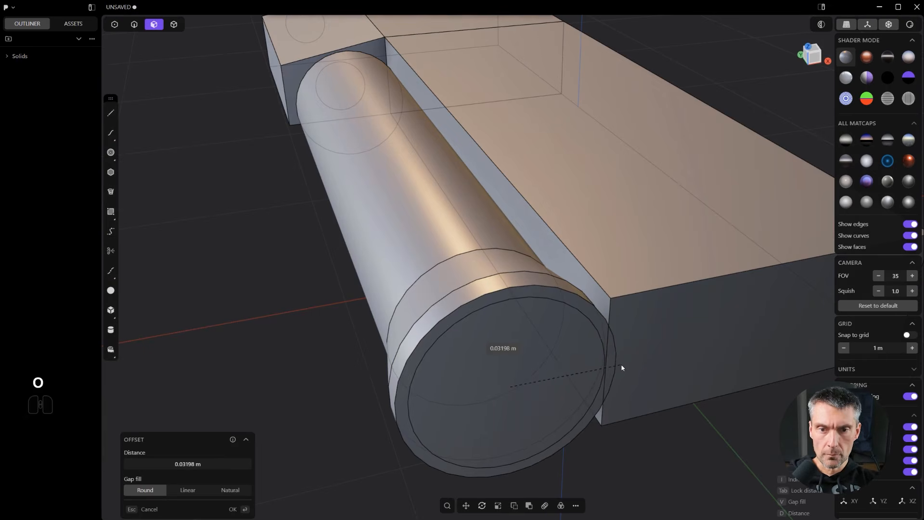
left_click(502, 391)
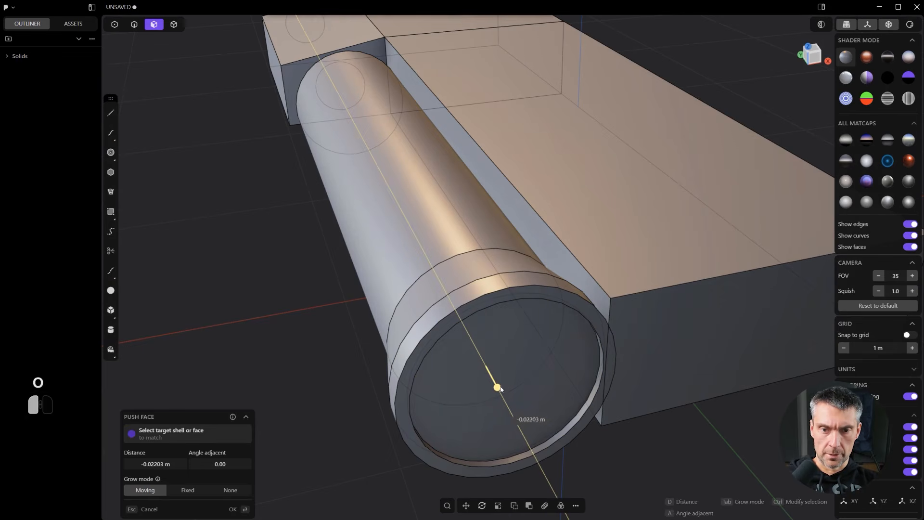
left_click(501, 387)
- Offset the recessed end face to a small central circle and push it inward to make a hole
left_click(506, 385)
key("o")
left_click(639, 389)
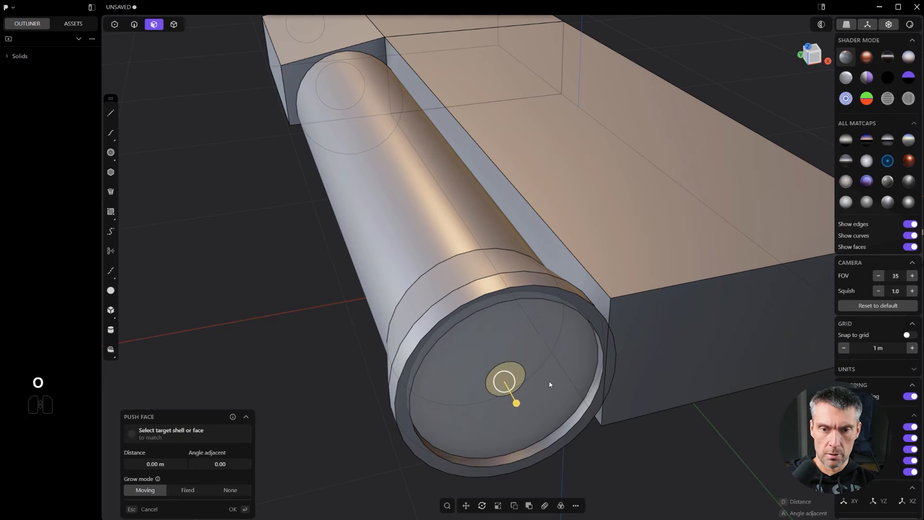
left_click_drag(522, 401, 514, 394)
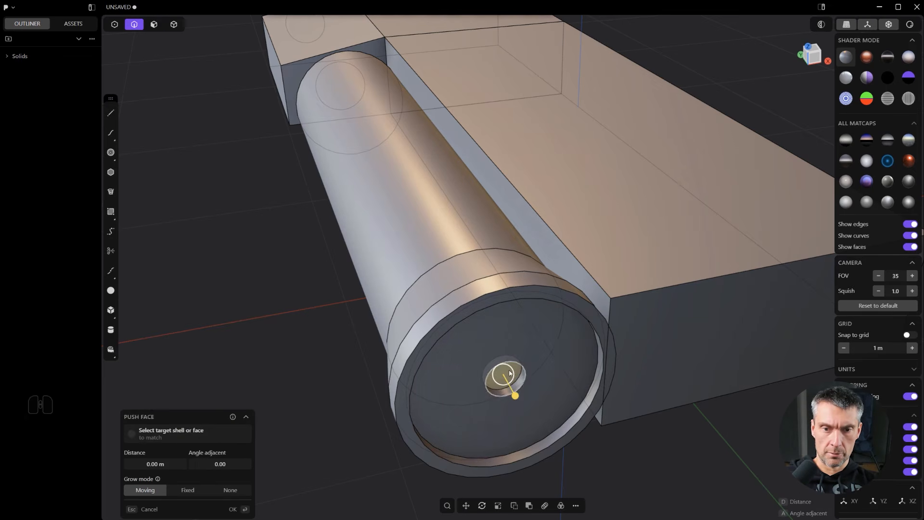
- Chamfer the rim of the small central hole in the collar's end face
left_click(525, 382)
key("2")
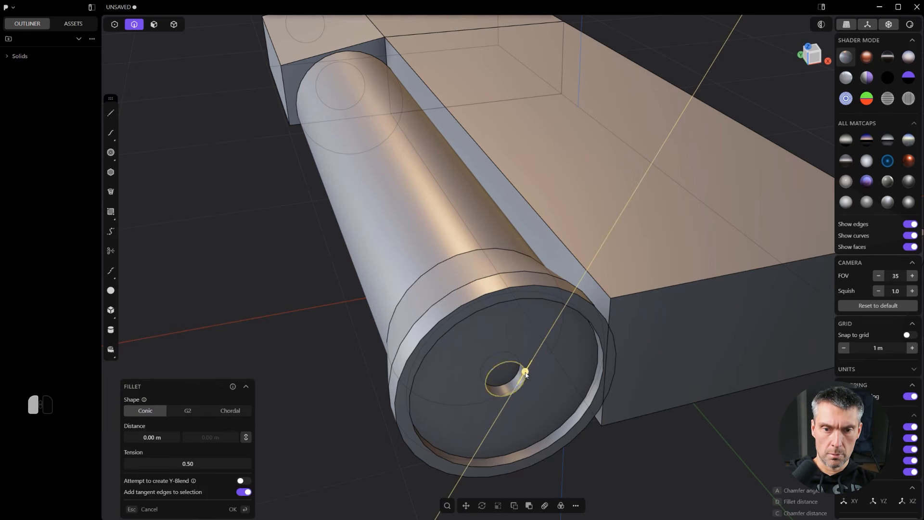
key("c")
key("d")
key("c")
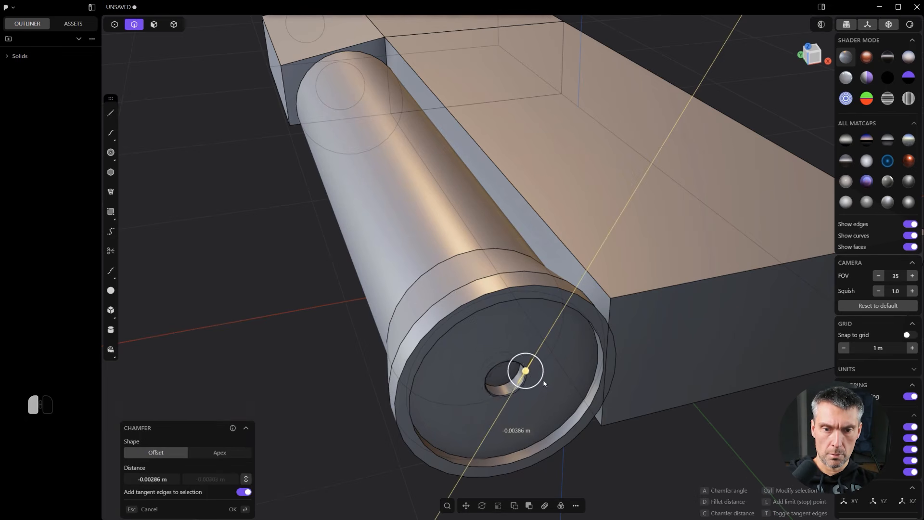
left_click_drag(542, 379, 540, 375)
right_click(541, 374)
- Try to thicken the large cylinder by pushing its side face outward about 0.025 m
scroll(542, 373, "down", 4)
middle_click_drag(551, 357, 645, 380)
scroll(577, 381, "down", 3)
middle_click_drag(677, 251, 891, 207, "shift")
scroll(586, 287, "down", 4)
middle_click_drag(565, 273, 491, 247, "alt")
key("3")
left_click(554, 318)
middle_click_drag(557, 317, 496, 311)
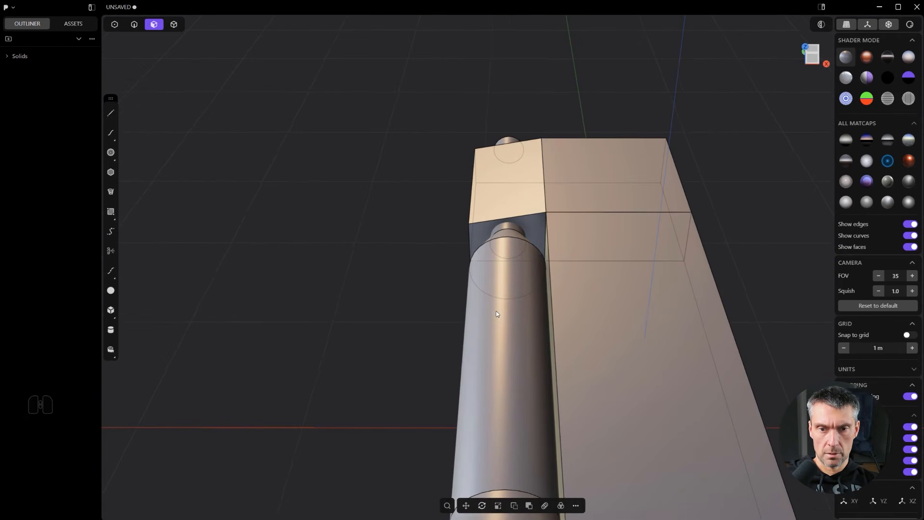
left_click_drag(495, 284, 493, 280)
middle_click_drag(493, 280, 507, 295)
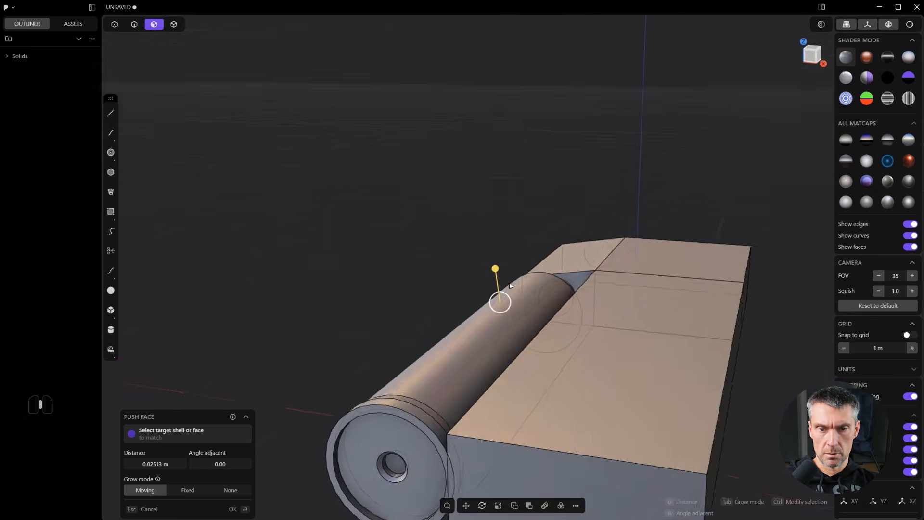
key("ctrl+z")
- Try to push the block's inner side face toward the large cylinder by about 0.064 m
left_click_drag(558, 342, 521, 344)
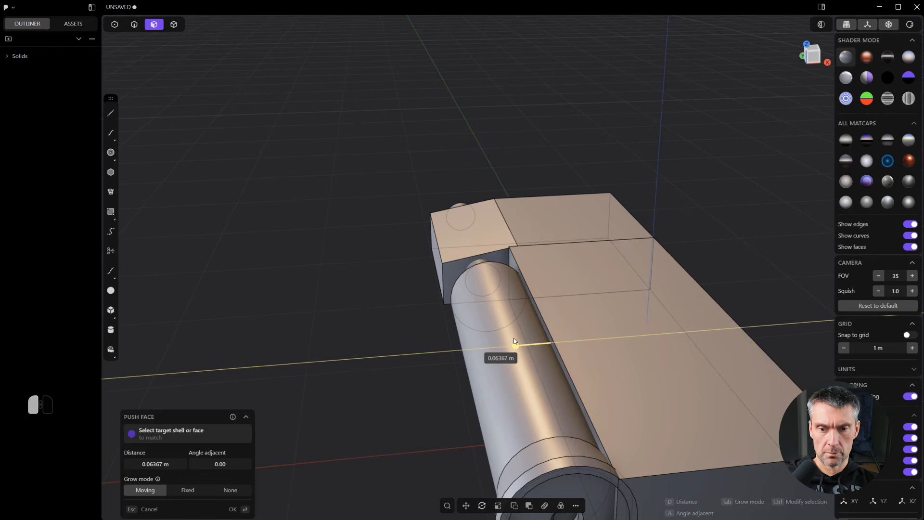
middle_click_drag(512, 340, 680, 321)
scroll(525, 318, "up", 3)
middle_click_drag(366, 311, 576, 275)
left_click(474, 428)
middle_click_drag(471, 431, 683, 379)
key("ctrl+z")
- Push the block's inner side face toward the large cylinder to narrow the gap between them
middle_click_drag(570, 375, 455, 341)
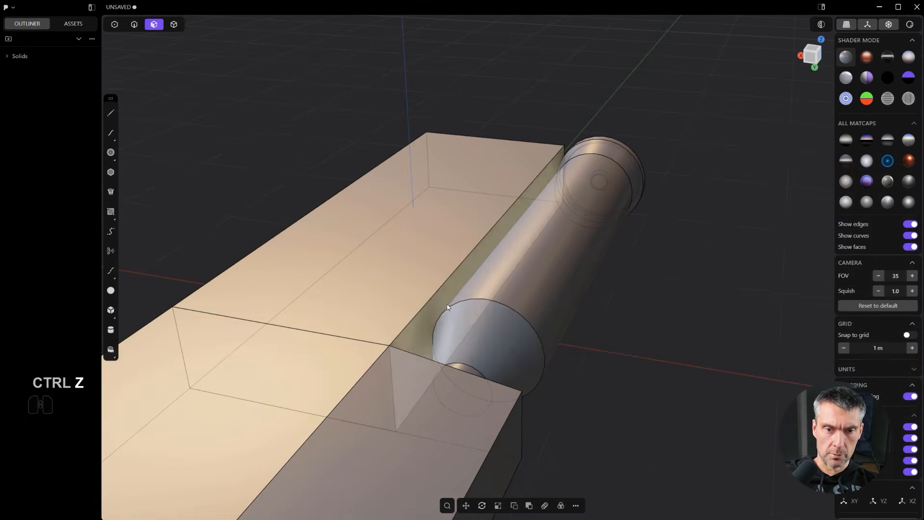
left_click(448, 304)
left_click_drag(471, 309, 484, 314)
- Delete the sloped top face of the block's short arm so the top becomes flat
scroll(486, 319, "down", 4)
middle_click_drag(578, 284, 703, 187, "shift")
scroll(703, 186, "up", 1)
middle_click_drag(613, 296, 637, 293)
left_click(582, 316)
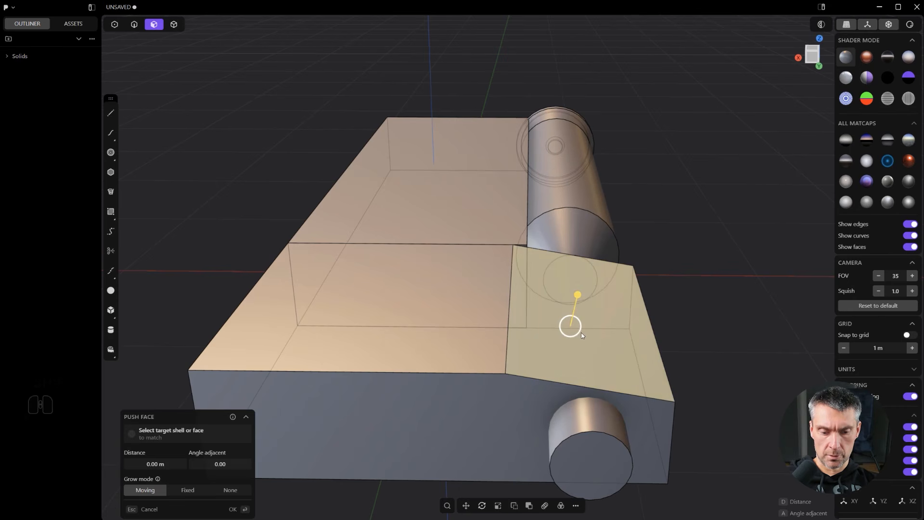
key("x")
- Split the block's front top face with a U-direction isoparam edge running from the inner corner of the L
middle_click_drag(595, 339, 534, 343, "shift")
middle_click_drag(496, 313, 480, 358)
key("ctrl+r")
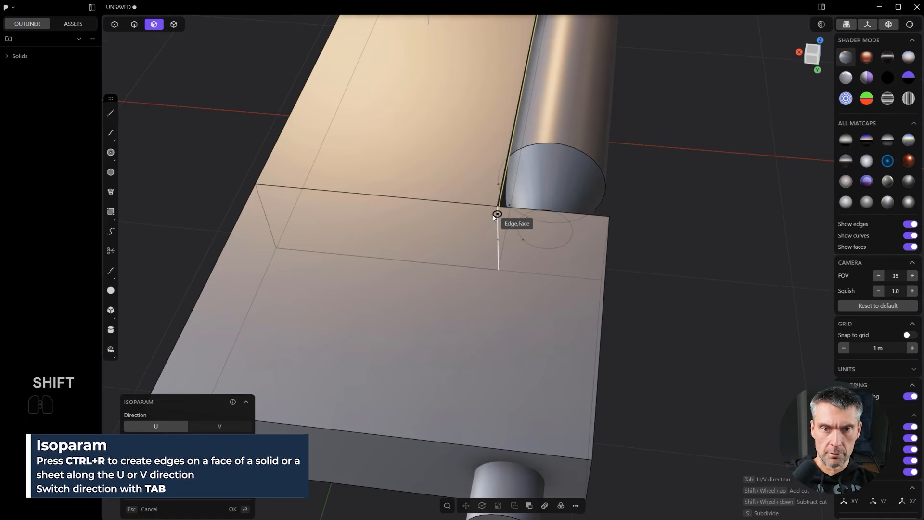
left_click(466, 227)
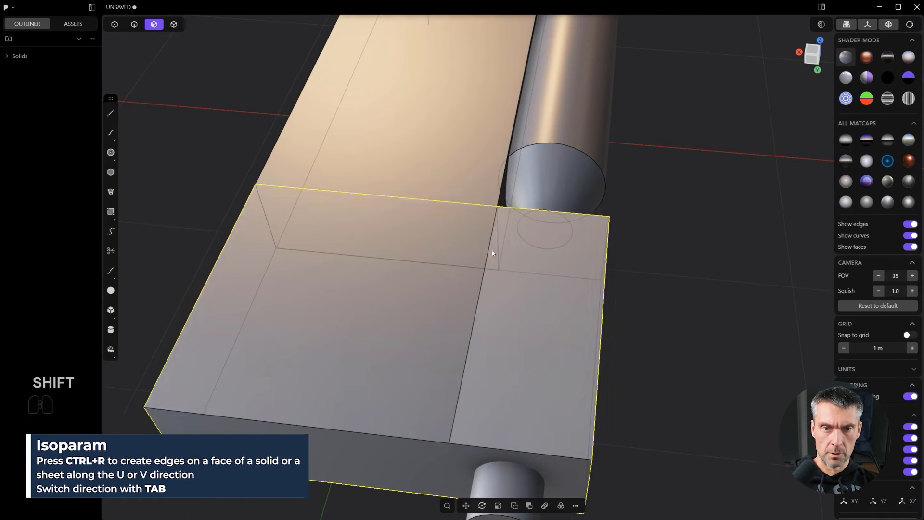
scroll(519, 346, "down", 5)
- Move the outer top edge of the block's short arm downward to slope the face beside the new edge
key("2")
key("f")
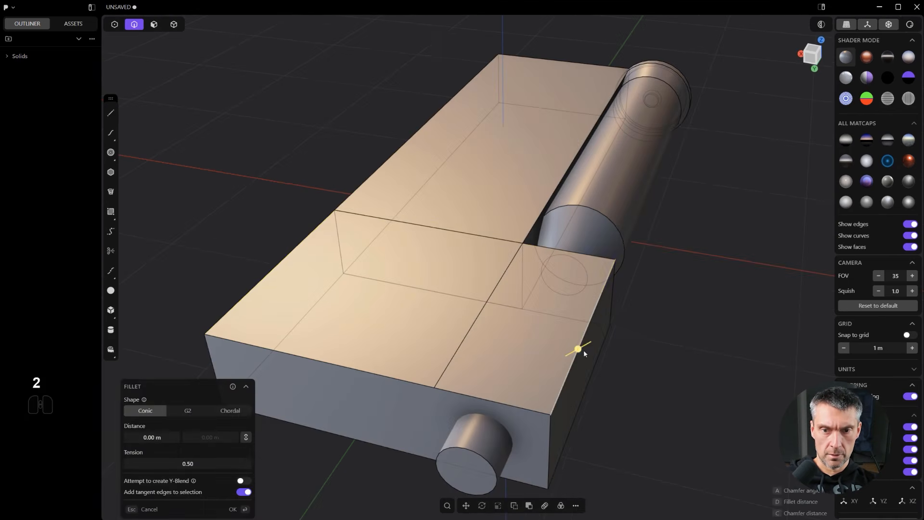
key("g")
left_click_drag(589, 314, 596, 322)
right_click(596, 323)
scroll(578, 332, "down", 2)
middle_click_drag(573, 334, 570, 313)
scroll(571, 313, "up", 1)
key("Escape")
- Mirror the block across its horizontal midline with the freestyle mirror so the slope repeats on the underside
middle_click_drag(597, 398, 609, 377)
scroll(570, 405, "down", 3)
key("4")
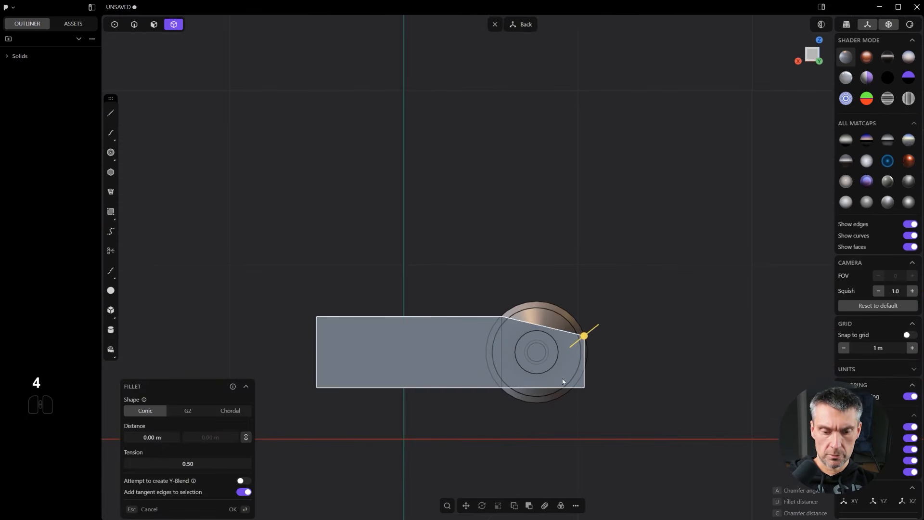
left_click(464, 345)
key("alt+x")
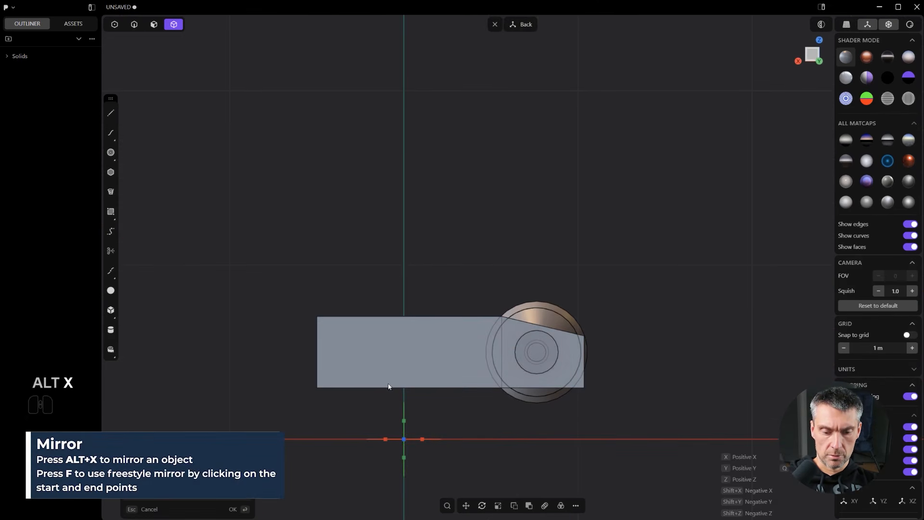
key("f")
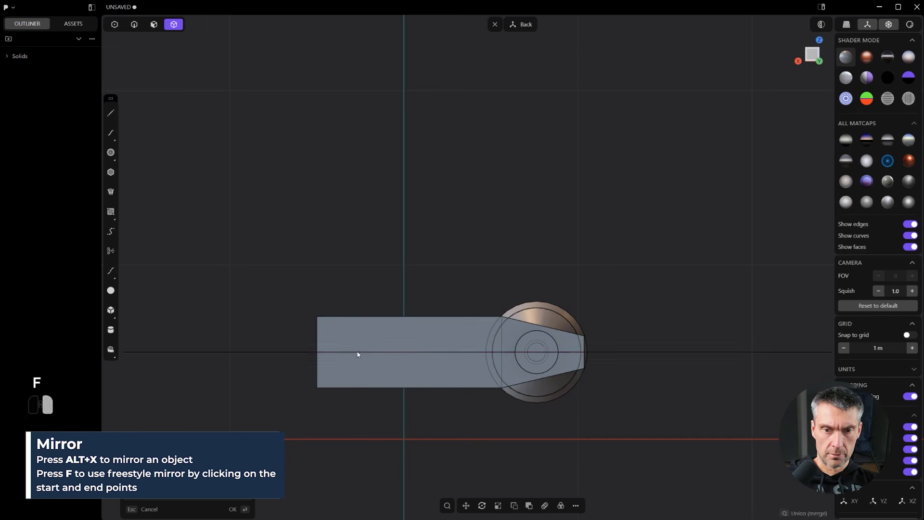
left_click(358, 353)
key("q")
key("q")
- Push the narrow outer side face of the block's short arm slightly inward
middle_click_drag(378, 354, 433, 415)
key("3")
left_click(574, 343)
left_click_drag(604, 354, 587, 346)
- Try to fillet the upper long edge of the short arm's narrow outer side face about 0.046 m
key("2")
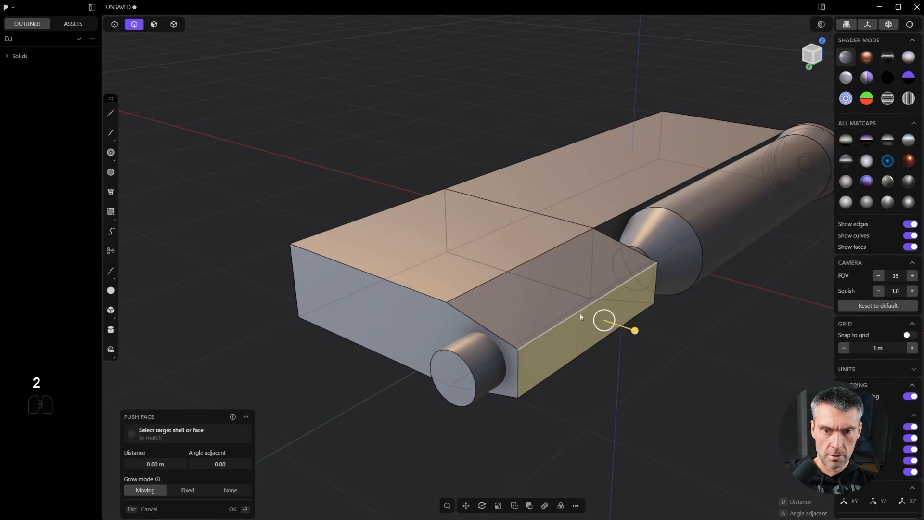
left_click(579, 312)
left_click_drag(582, 311, 579, 311)
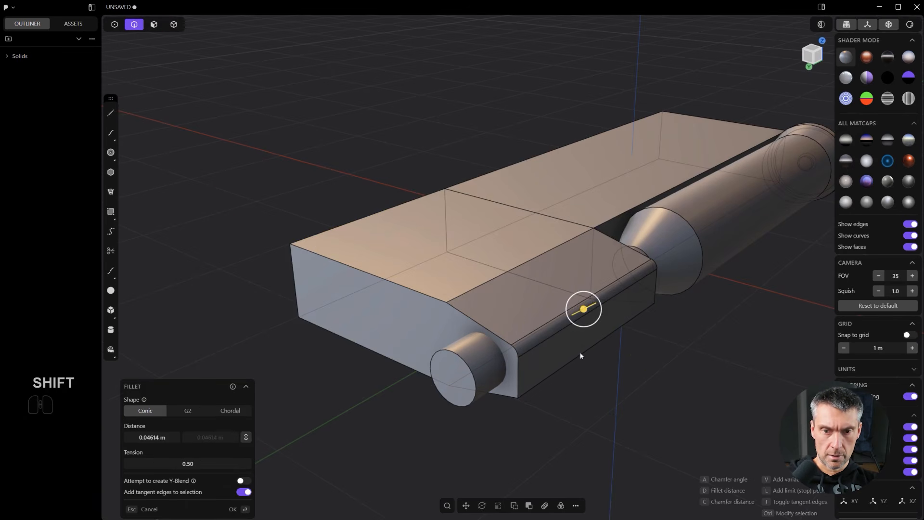
key("ctrl+z")
- Fillet both long edges of the short arm's narrow outer side face about 0.07 m with a conic shape
key("f")
key("c")
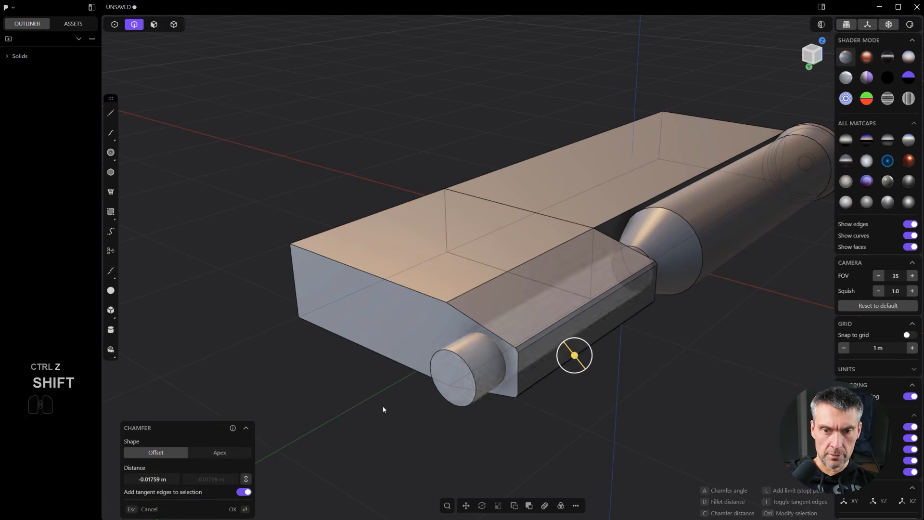
key("d")
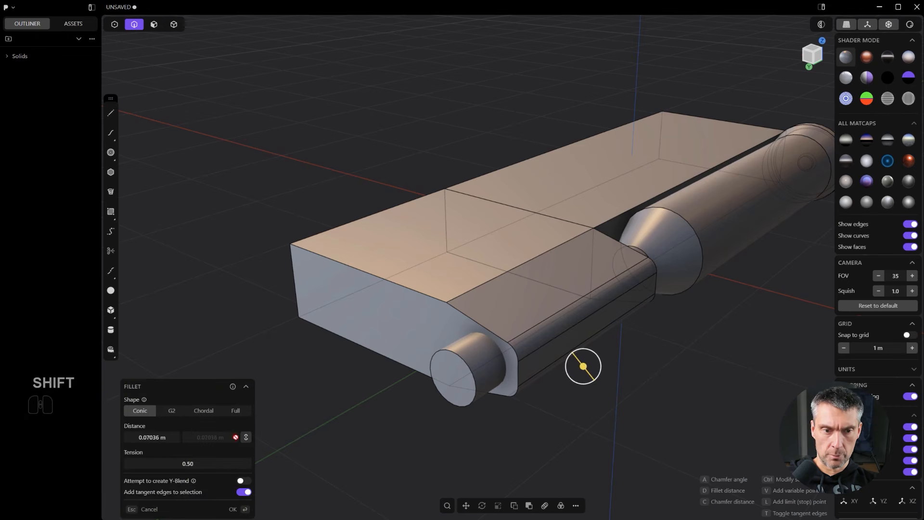
scroll(669, 350, "up", 3)
right_click(669, 350)
- Push the narrow face between the two fillets on the short arm slightly outward
middle_click_drag(562, 337, 541, 333)
key("3")
left_click_drag(541, 334, 560, 354)
middle_click_drag(594, 366, 530, 382)
scroll(530, 382, "up", 1)
- Select the rod's side faces at both ends of the short arm and offset them together
key("2")
left_click(483, 369)
mouse_move(483, 369)
left_mouse_down()
mouse_move(495, 355)
mouse_move(483, 354)
left_mouse_up()
key("3")
left_click(480, 354)
left_click(688, 251, "shift")
scroll(689, 247, "down", 2)
middle_click_drag(674, 293, 460, 428, "shift")
middle_click_drag(508, 378, 284, 404, "shift")
middle_click_drag(284, 404, 420, 360)
left_click_drag(421, 347, 421, 328)
right_click(421, 328)
- Delete the face joining the main cylinder to its end collar, leaving an open gap between them
scroll(414, 347, "down", 3)
left_click_drag(491, 440, 483, 412, "shift")
scroll(511, 398, "up", 2)
left_click(628, 356)
key("shift+x")
middle_click_drag(595, 359, 506, 392, "shift")
- Extend the open rim of the main cylinder linearly toward the separated end collar
key("2")
left_click(523, 388, "alt")
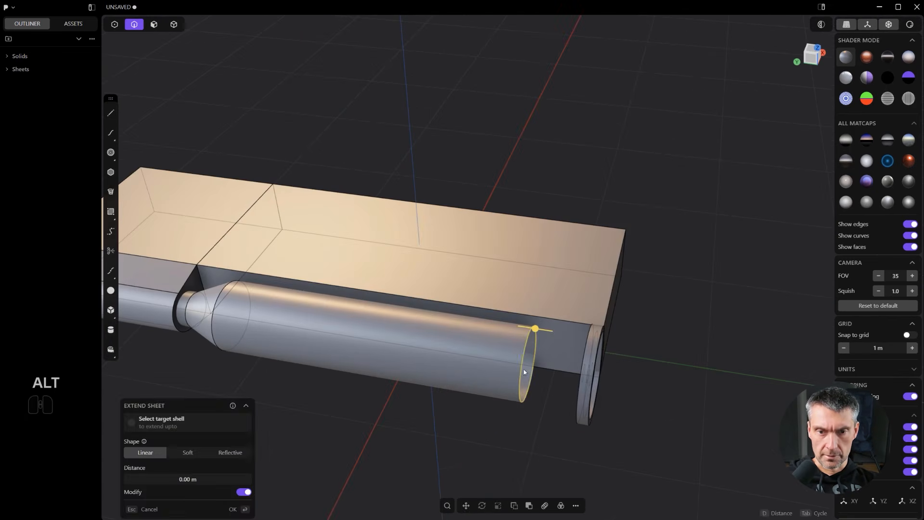
scroll(546, 365, "up", 2)
middle_click_drag(546, 364, 569, 364)
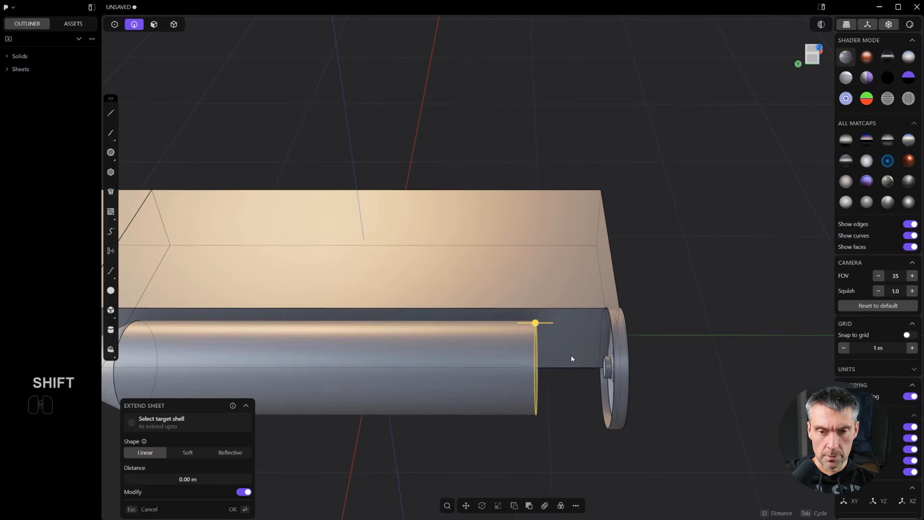
key("shift+q")
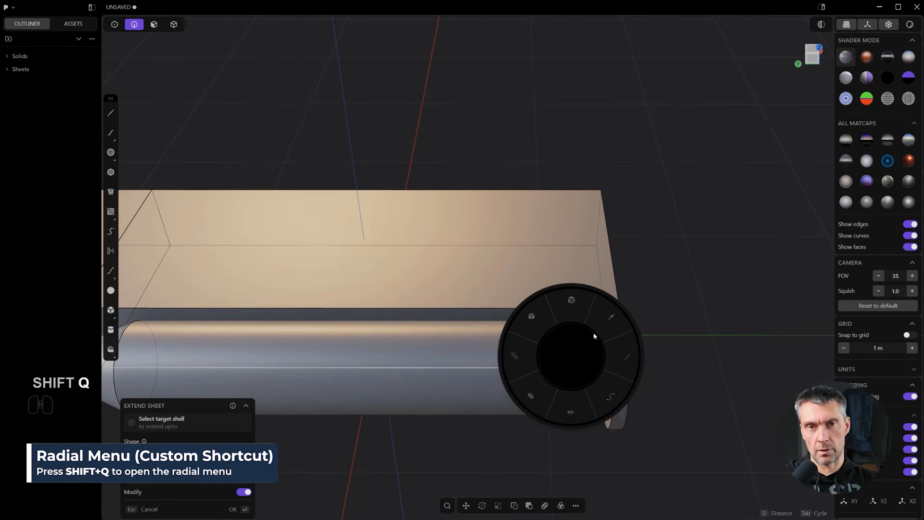
left_click(602, 322)
left_click_drag(537, 323, 545, 326)
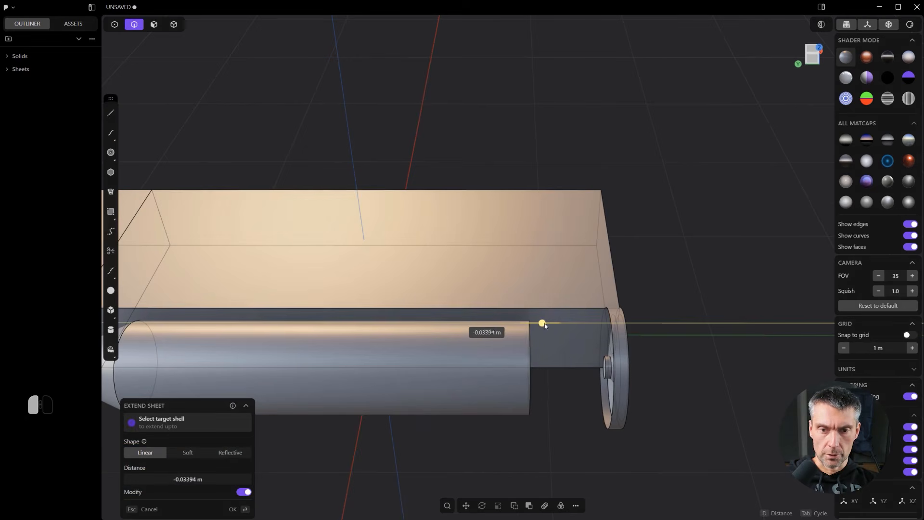
right_click(508, 309)
- Loft a flared surface between the cylinder's open rim and the facing rim of the end collar
scroll(508, 295, "up", 1)
key("2")
left_click(580, 346)
right_click(580, 346)
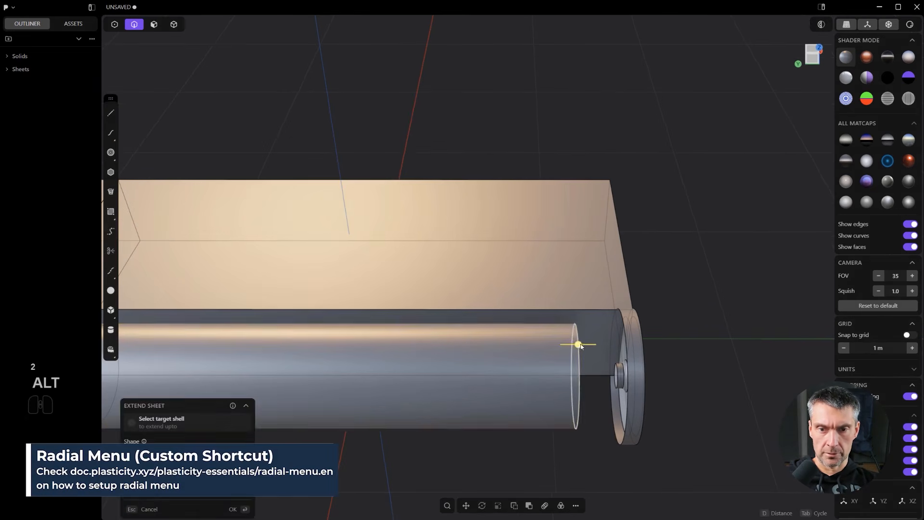
left_click_drag(580, 345, 638, 308, "alt")
key("ctrl+z")
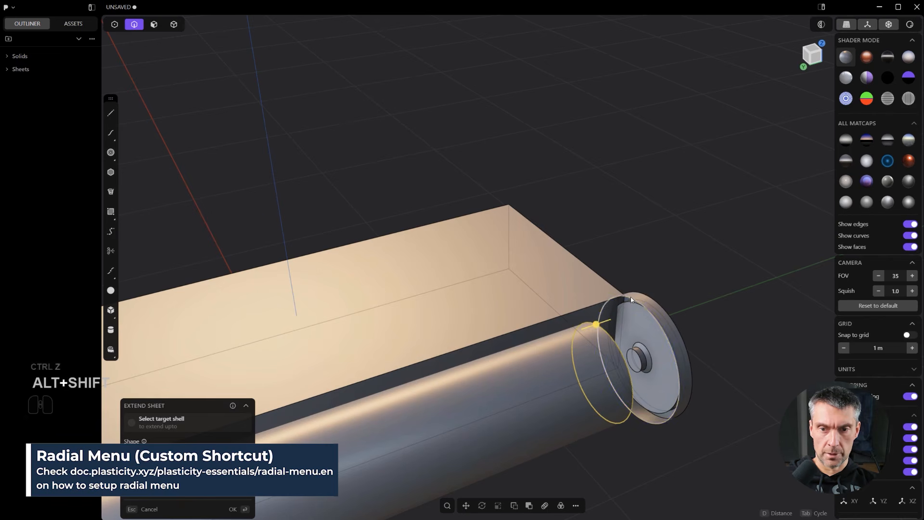
key("l")
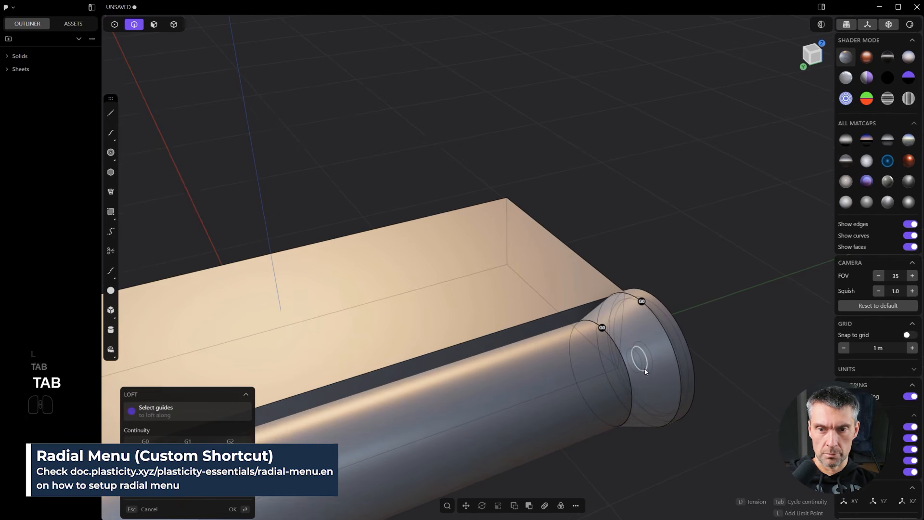
right_click(645, 371)
- Join the main cylinder, the lofted flare and the end collar into one solid
scroll(656, 368, "up", 2)
key("4")
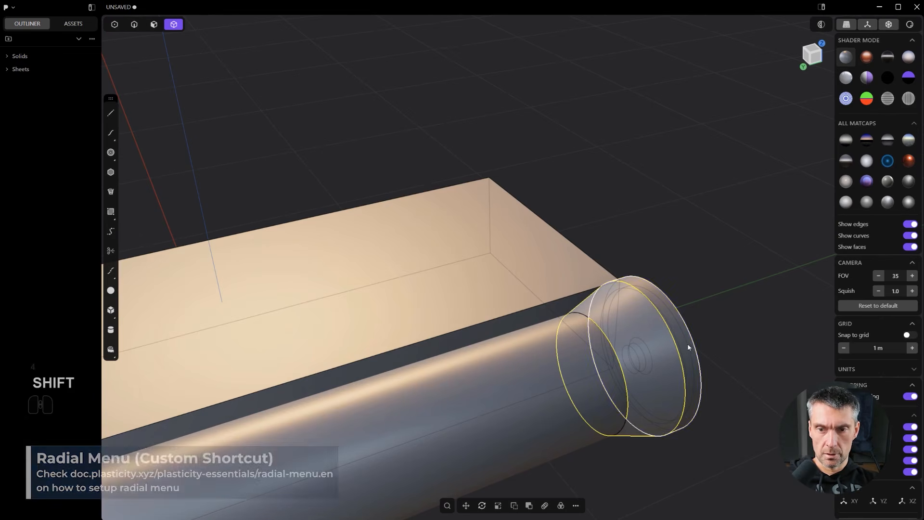
left_click(587, 366, "shift")
key("j")
scroll(578, 354, "down", 4)
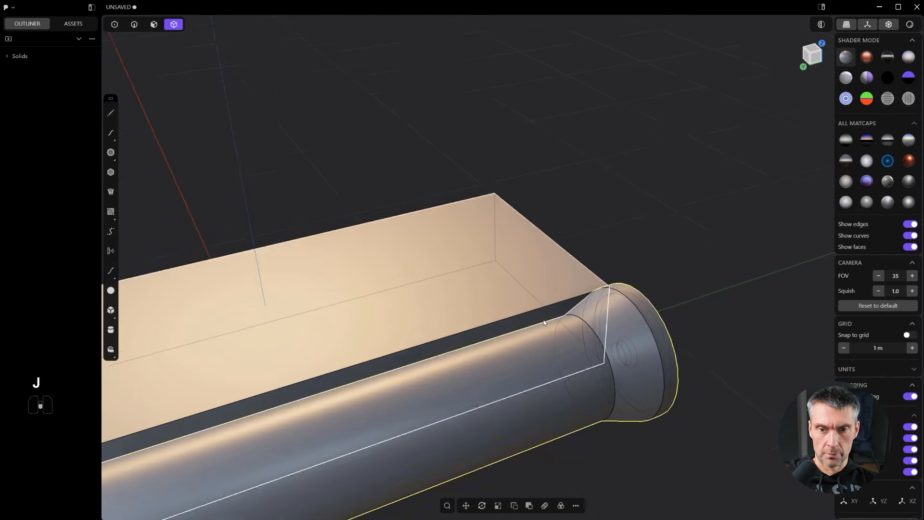
middle_click_drag(535, 313, 580, 302)
key("grave")
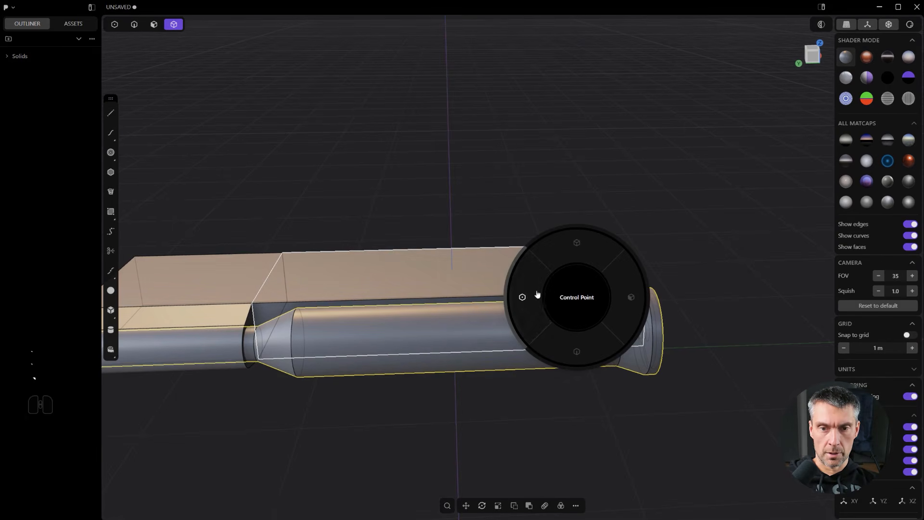
left_click(577, 255)
scroll(535, 316, "up", 2)
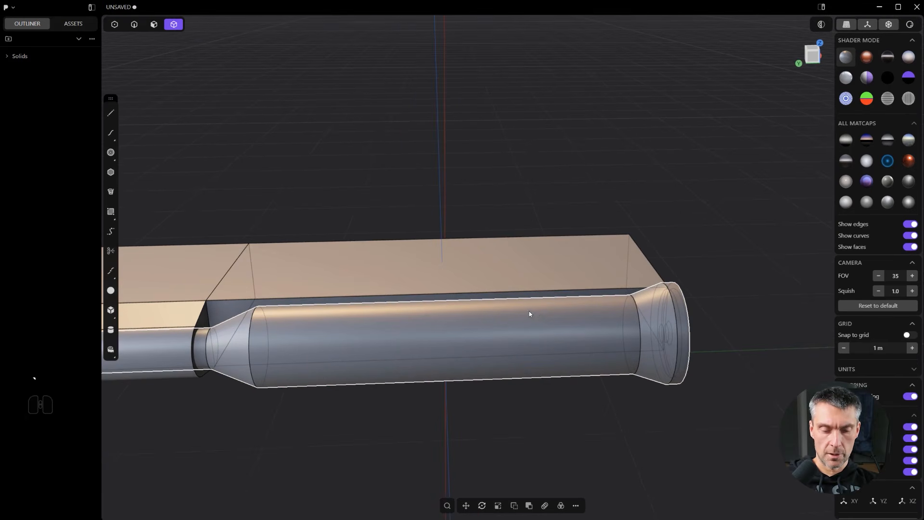
- Duplicate the outer rim edge of the collar's end face as a separate circular curve
middle_click_drag(536, 316, 495, 405, "shift")
left_click(576, 323)
key("3")
left_click(434, 337)
key("2")
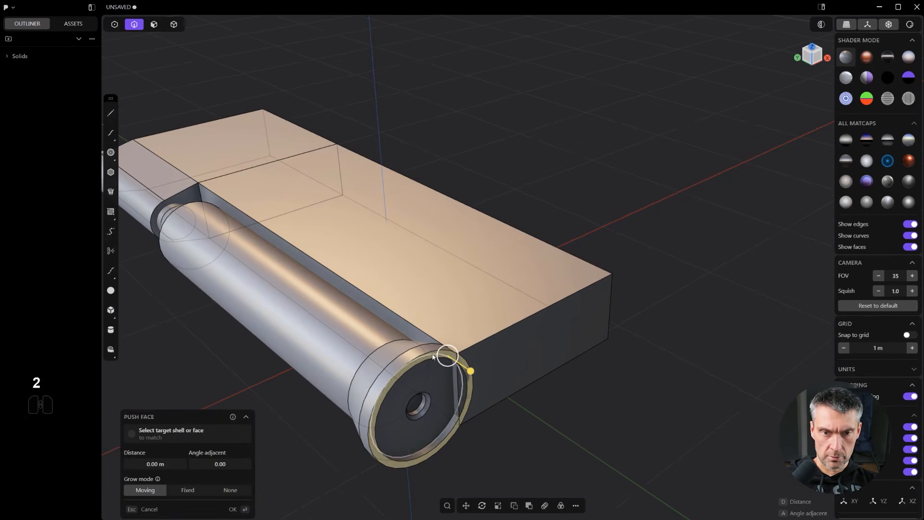
left_click(456, 370, "alt")
key("shift+d")
scroll(462, 390, "down", 3)
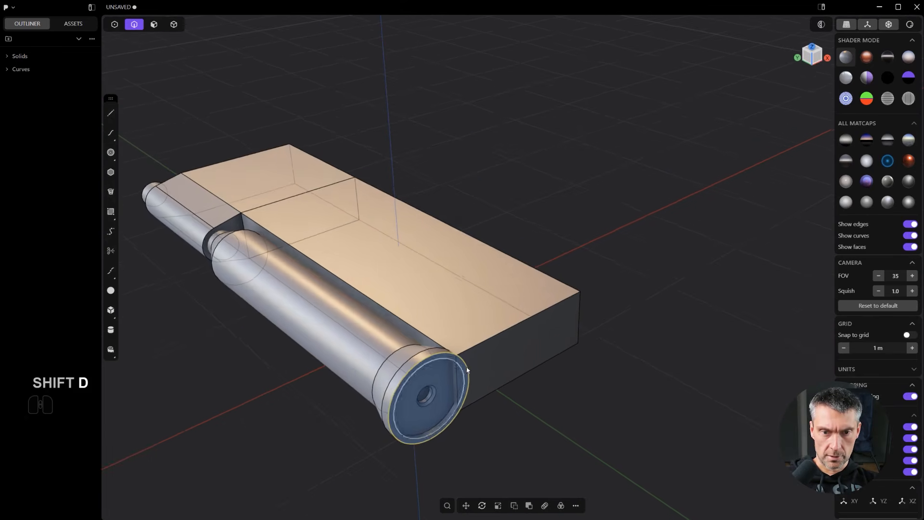
scroll(506, 404, "up", 5)
middle_click_drag(538, 412, 529, 414)
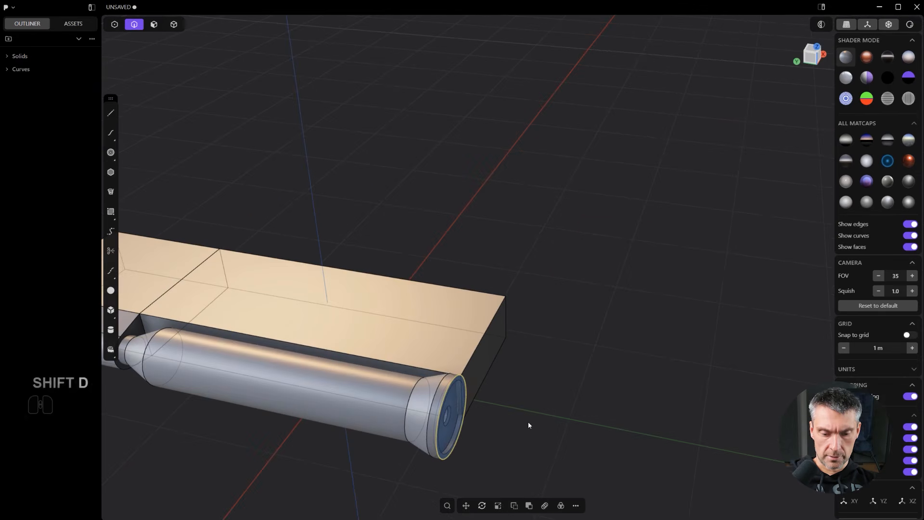
- Extrude the duplicated rim circle outward from the collar into a long solid cylinder
scroll(528, 423, "down", 3)
key("e")
middle_click_drag(540, 454, 443, 359, "shift")
left_click_drag(443, 339, 752, 385)
left_click(633, 344)
- Move the new cylinder along the Y axis so it encloses the main cylinder and reaches the short arm
middle_click_drag(634, 344, 614, 346)
key("shift+f")
left_click(605, 409)
middle_click_drag(605, 393, 679, 378)
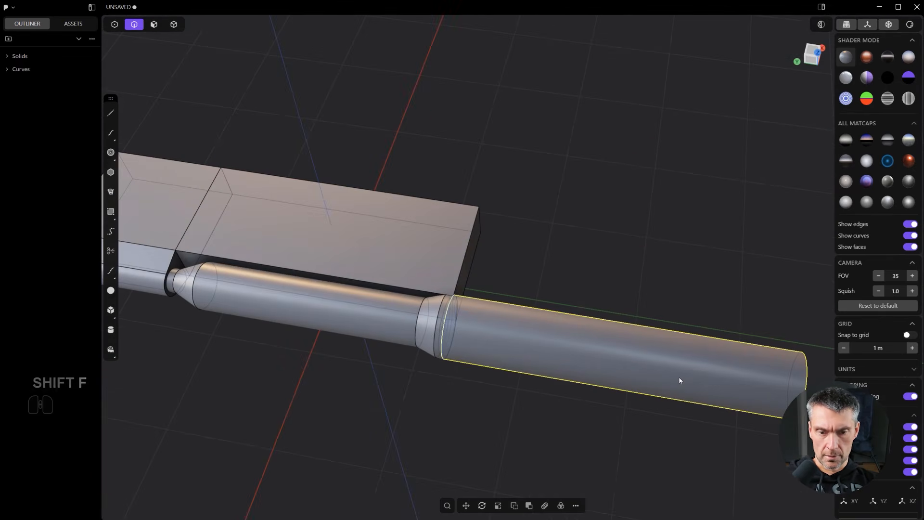
key("g")
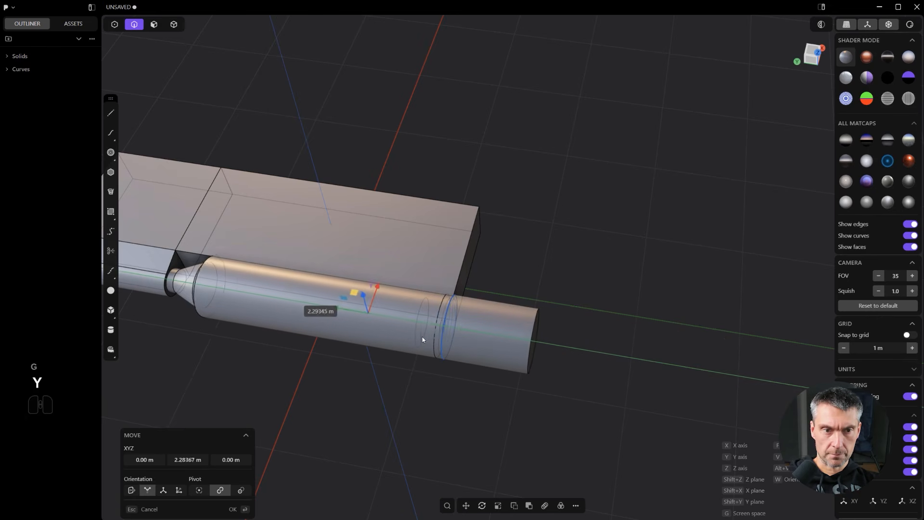
left_click(392, 334)
middle_click_drag(388, 331, 418, 264, "shift")
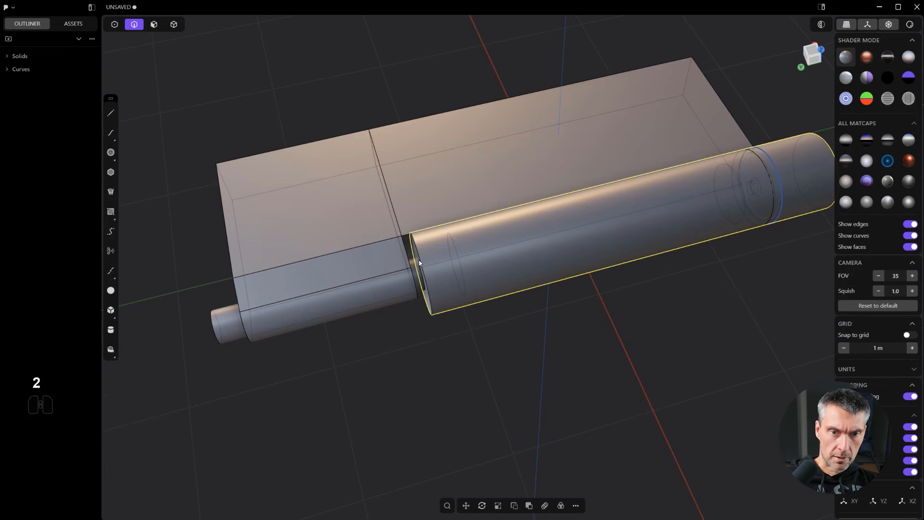
- Adjust the end face of the enclosing cylinder beside the short arm by pushing it along its axis
key("f")
key("3")
left_click(416, 254)
middle_click_drag(416, 254, 388, 246)
left_click_drag(388, 246, 435, 246)
middle_click_drag(434, 246, 376, 246)
left_click(437, 245)
right_click(437, 245)
- Subtract the enclosing cylinder from the long part of the block with a Boolean to cut a rounded groove
middle_click_drag(551, 267, 605, 325)
left_click(680, 143)
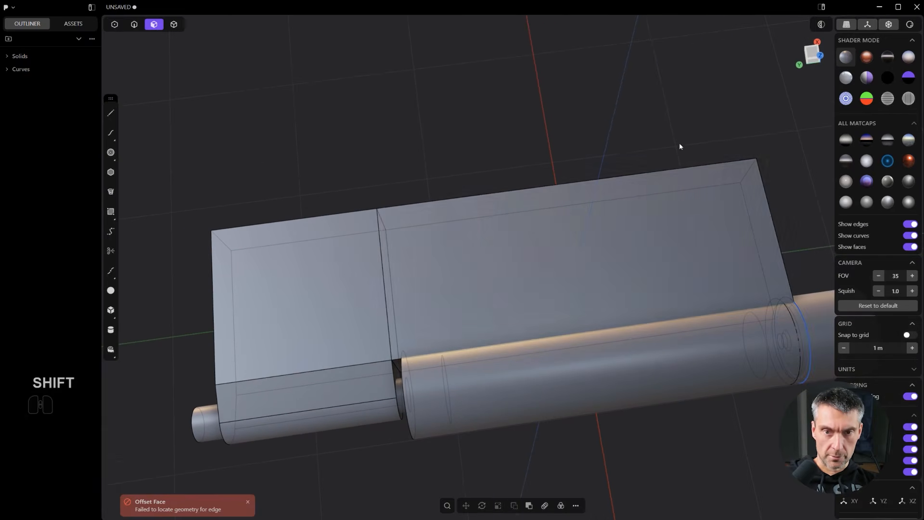
key("4")
left_click(605, 262, "shift")
scroll(581, 319, "down", 2)
left_click(613, 337, "shift")
key("q")
right_click(636, 353)
scroll(649, 354, "up", 2)
- Try to fillet the upper long edge of the groove in the block
middle_click_drag(662, 350, 434, 252)
scroll(449, 234, "up", 3)
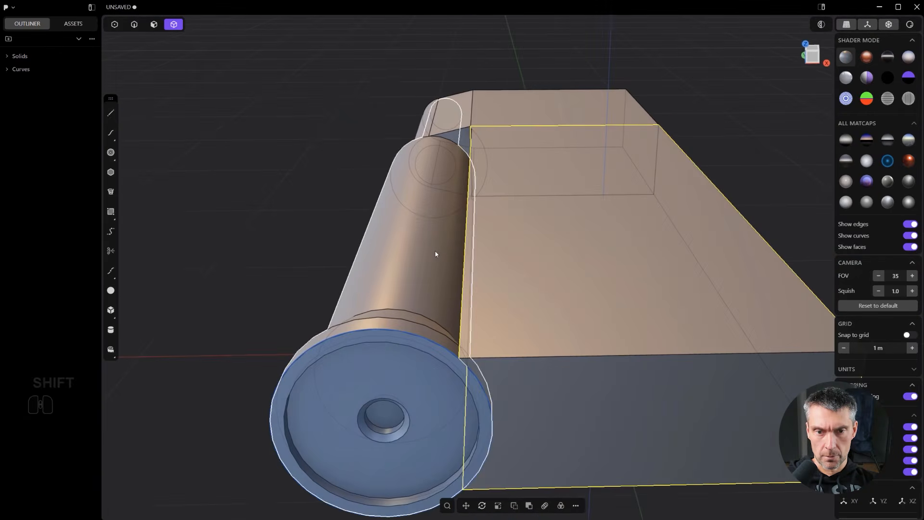
key("2")
left_click_drag(462, 291, 462, 293)
left_click_drag(462, 293, 453, 261)
key("ctrl+z")
middle_click_drag(453, 260, 518, 275)
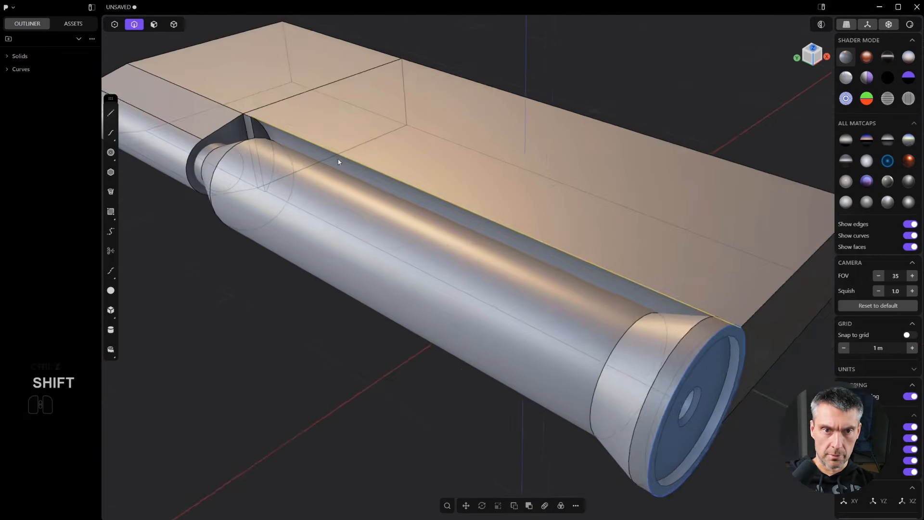
- Push the leftover end face of the groove up to the short arm so the groove runs fully through
middle_click_drag(368, 177, 614, 377, "shift")
scroll(509, 320, "up", 4)
key("3")
left_click(503, 322)
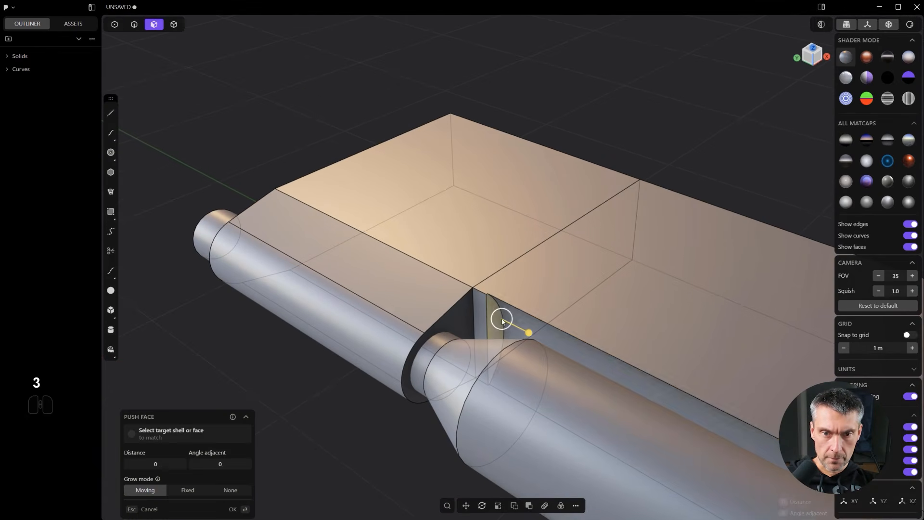
left_click_drag(526, 333, 456, 304)
right_click(392, 259)
- Try to fillet the upper long edge of the groove about 0.02 m with a conic shape
scroll(501, 303, "up", 1)
key("2")
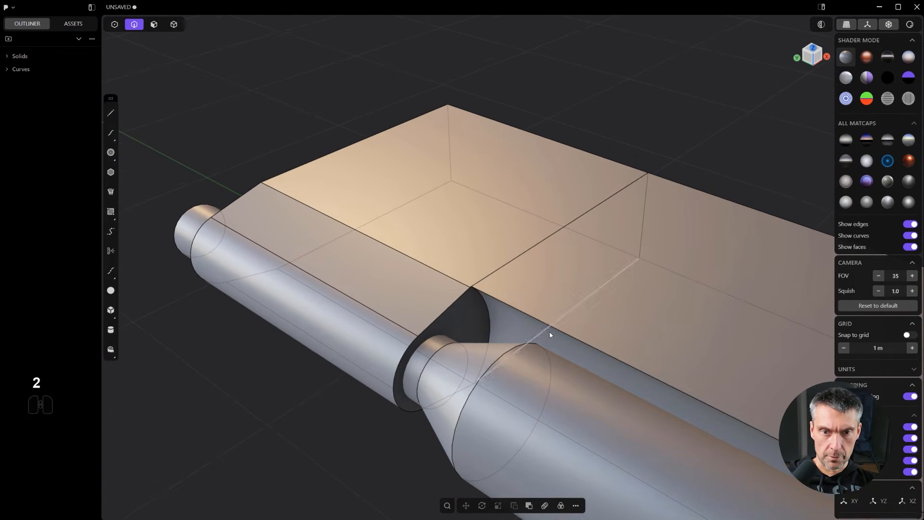
left_click(553, 330)
key("f")
mouse_move(553, 329)
left_mouse_down()
mouse_move(561, 342)
mouse_move(549, 325)
left_mouse_up()
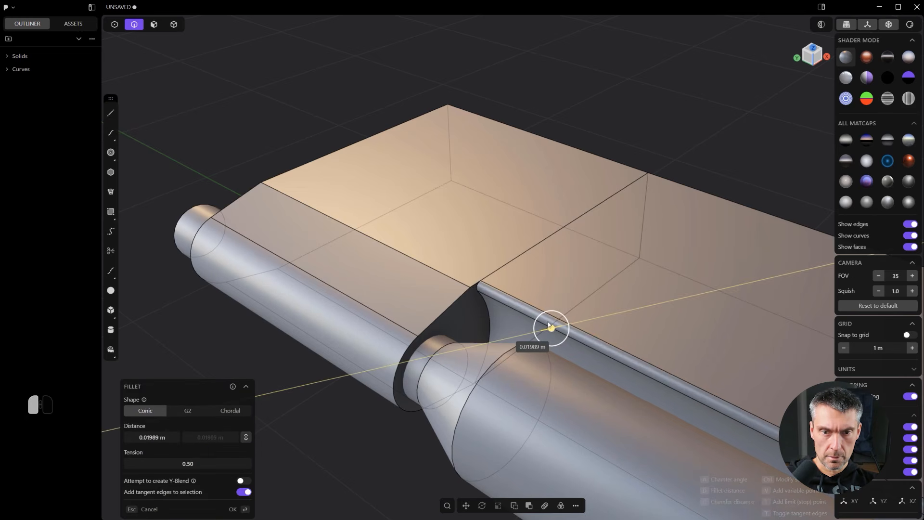
key("ctrl+z")
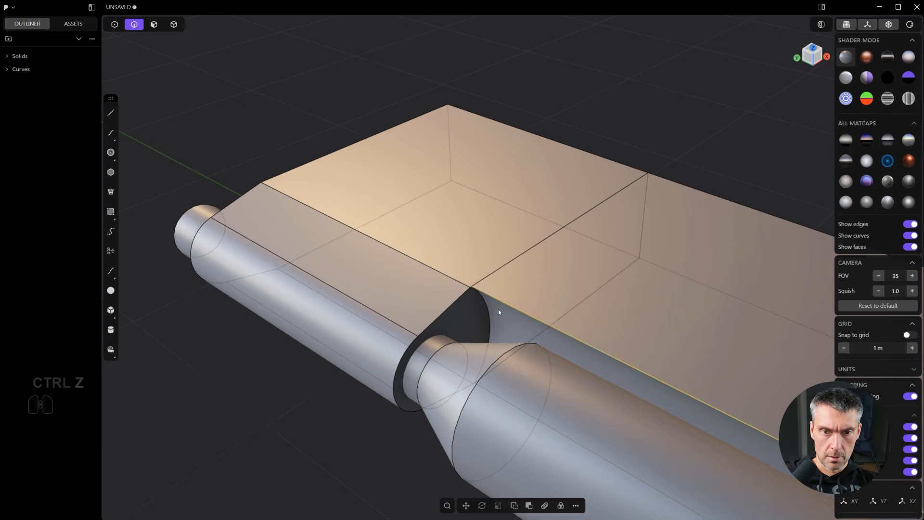
- Fillet the curved edge at the groove's end beside the short arm about 0.034 m with a conic shape
scroll(486, 318, "up", 1)
left_click(489, 321)
key("f")
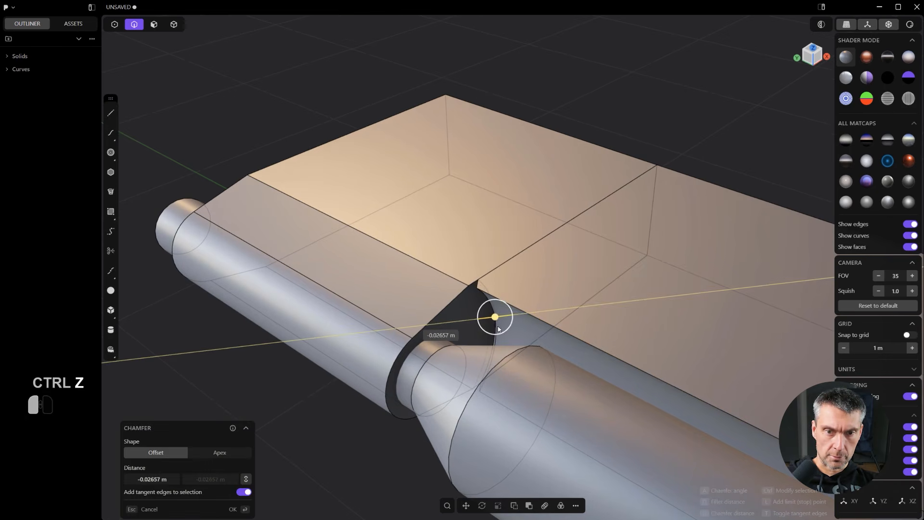
left_click_drag(499, 329, 482, 320)
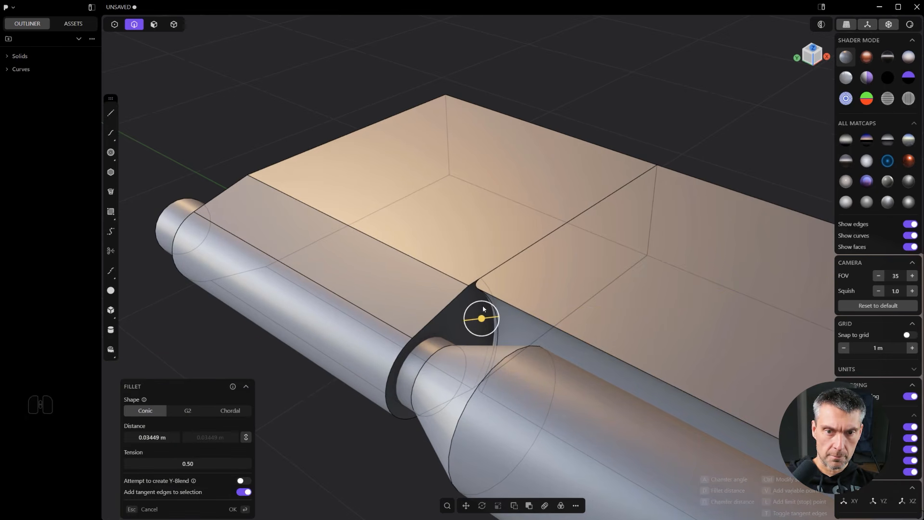
right_click(484, 310)
- Fillet the vertical edge of the long block part at the seam on the opposite outer side about 0.043 m
scroll(569, 320, "down", 3)
middle_click_drag(576, 319, 289, 154, "shift")
scroll(511, 226, "down", 3)
middle_click_drag(511, 227, 464, 379)
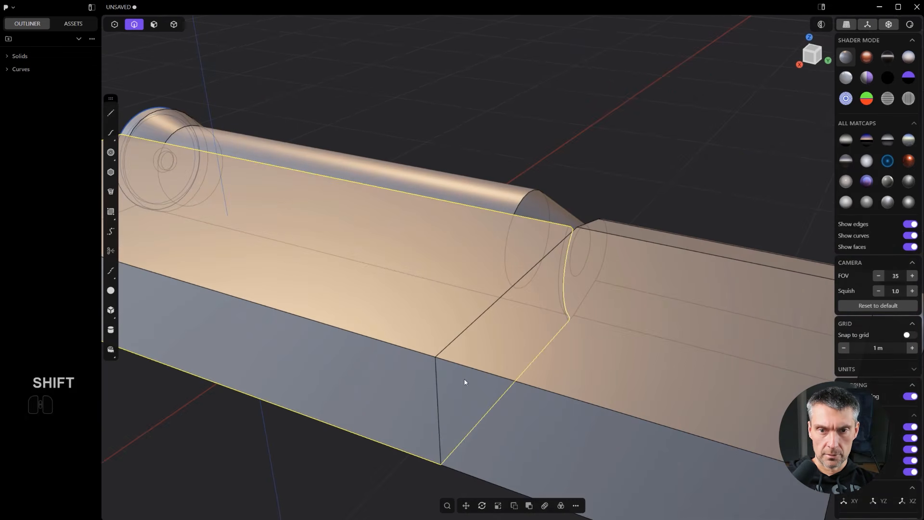
mouse_move(439, 400)
left_mouse_down("shift")
mouse_move(435, 388)
mouse_move(438, 402)
left_mouse_up("shift")
middle_click_drag(520, 308, 458, 366)
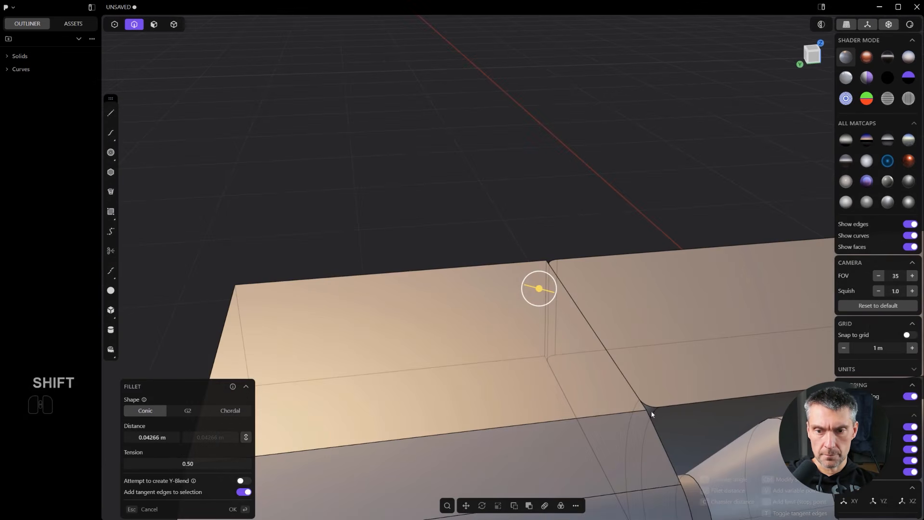
key("Return")
middle_click_drag(529, 309, 603, 342)
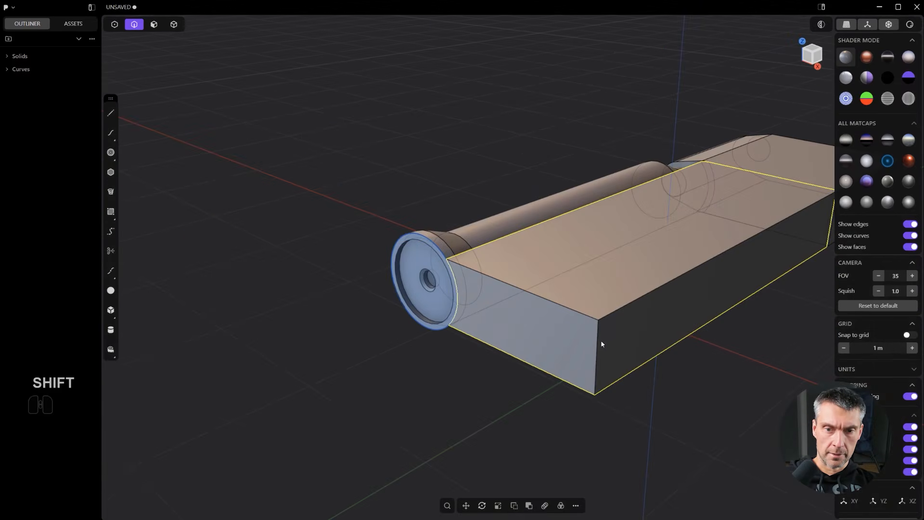
left_click(597, 341)
middle_click_drag(442, 333, 510, 331)
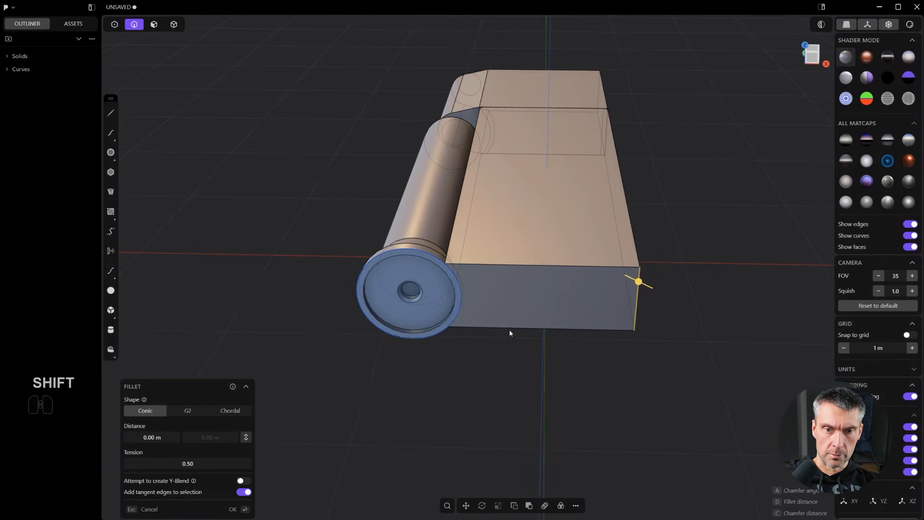
left_click(459, 279, "shift")
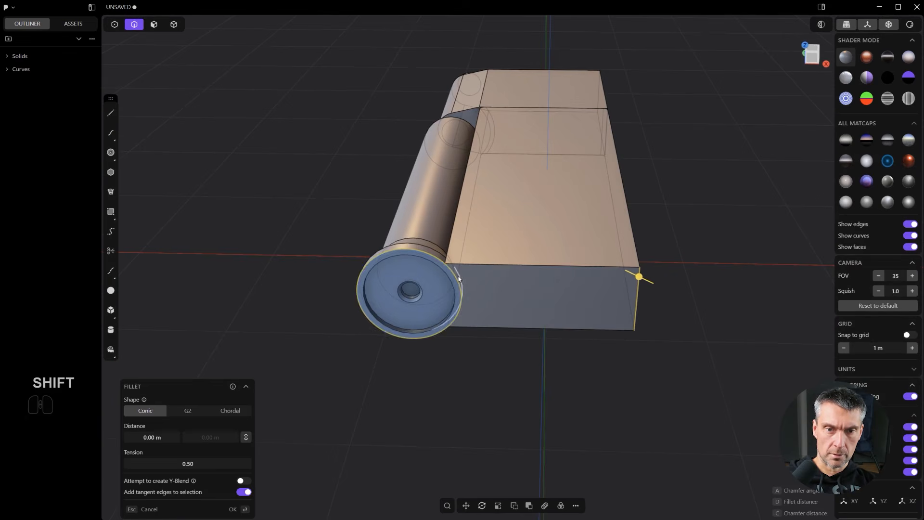
key("ctrl+z")
left_click(449, 262)
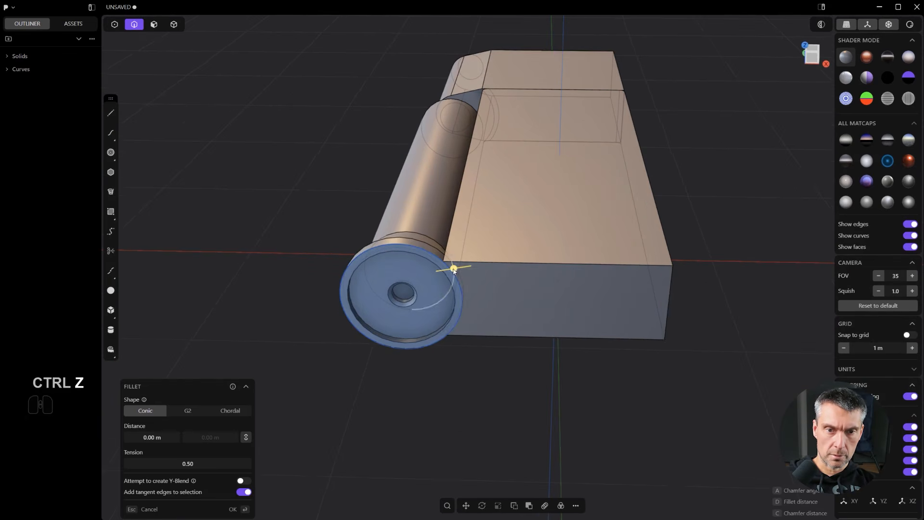
scroll(449, 264, "up", 3)
key("ctrl+z")
- Delete the leftover construction curves at the flared end of the cylinder
scroll(444, 306, "up", 2)
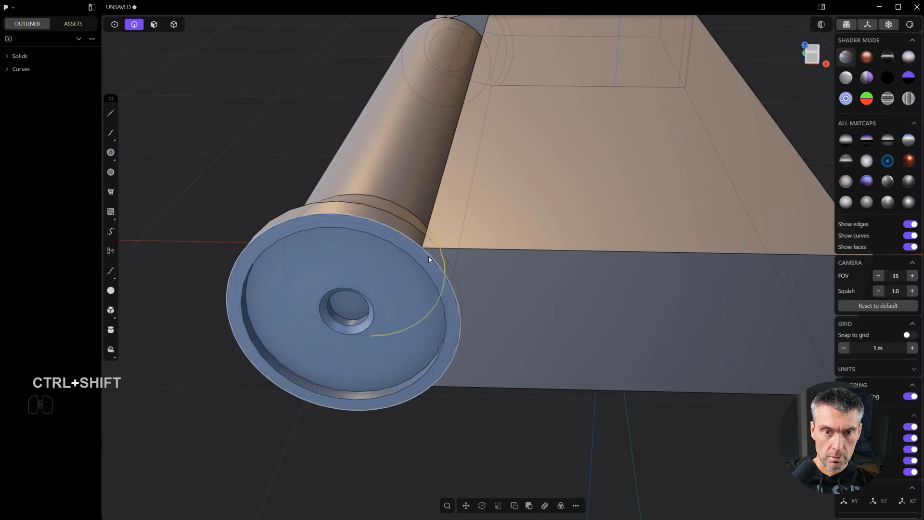
key("x")
key("x")
scroll(438, 263, "up", 2)
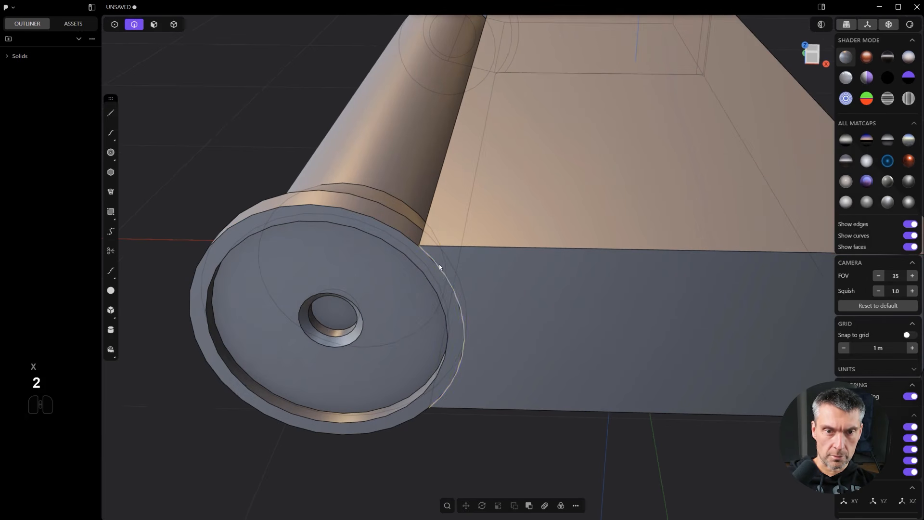
- Fillet the curved groove edge at the flared end about 0.083 m with a conic shape and copy it to the block's outer vertical corner
left_click(439, 264)
left_click_drag(438, 265, 378, 267)
scroll(527, 273, "down", 3)
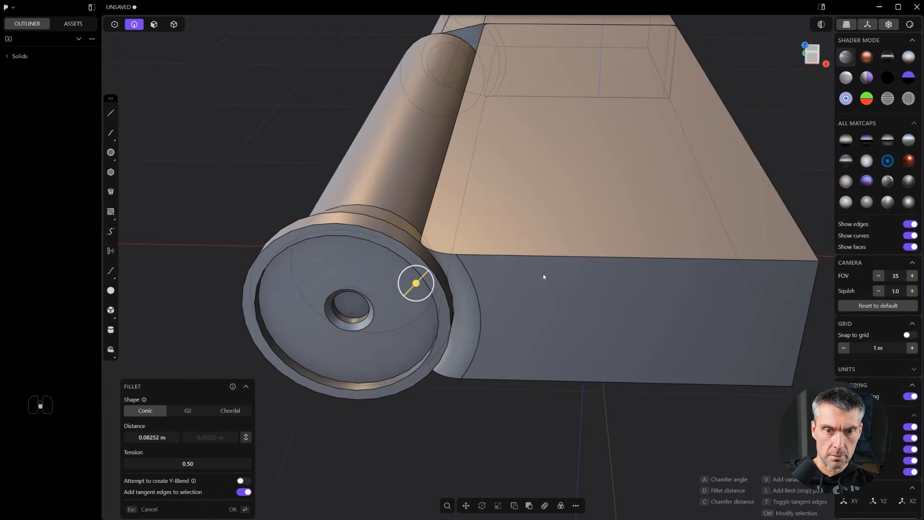
left_click(769, 308, "ctrl")
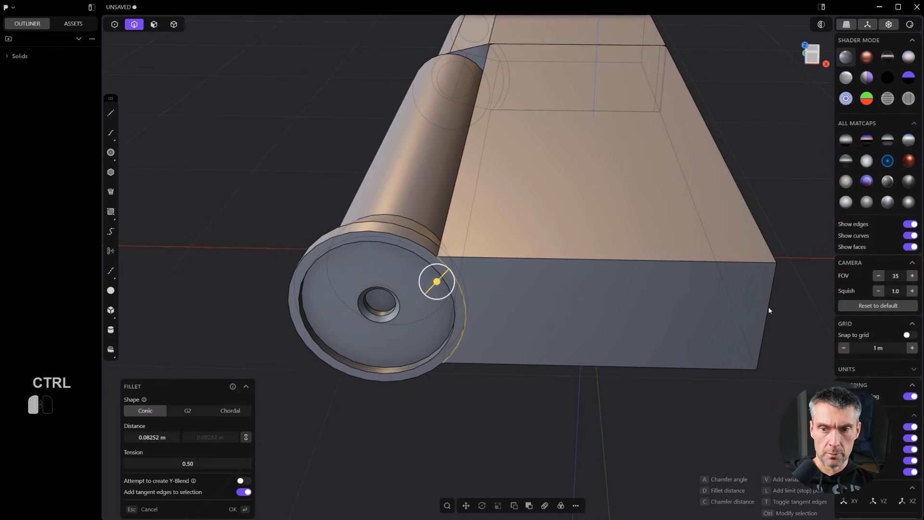
scroll(631, 303, "down", 2)
middle_click_drag(632, 303, 680, 321)
right_click(680, 321)
scroll(680, 320, "up", 2)
key("2")
left_click(555, 303)
left_click_drag(555, 302, 557, 304)
key("ctrl+z")
- Add one isoparam edge in the V direction around the large cylinder's face, nearer its tapered end
middle_click_drag(557, 306, 629, 323)
scroll(414, 327, "up", 2)
middle_click_drag(419, 336, 478, 373)
key("3")
left_click(428, 388)
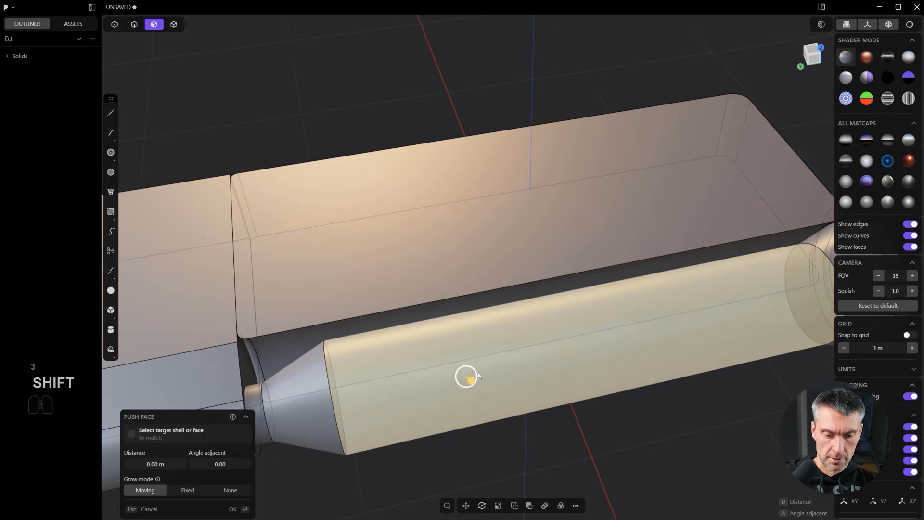
key("ctrl+r")
key("Tab")
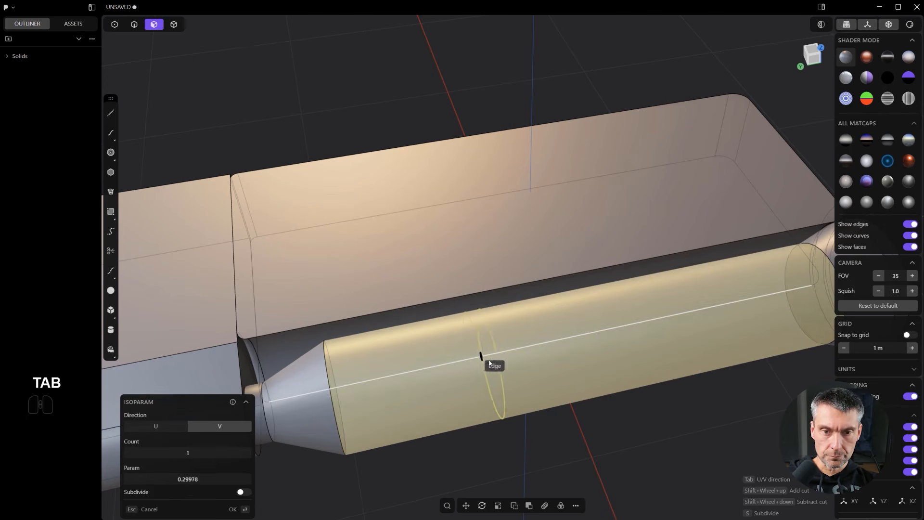
left_click(536, 357)
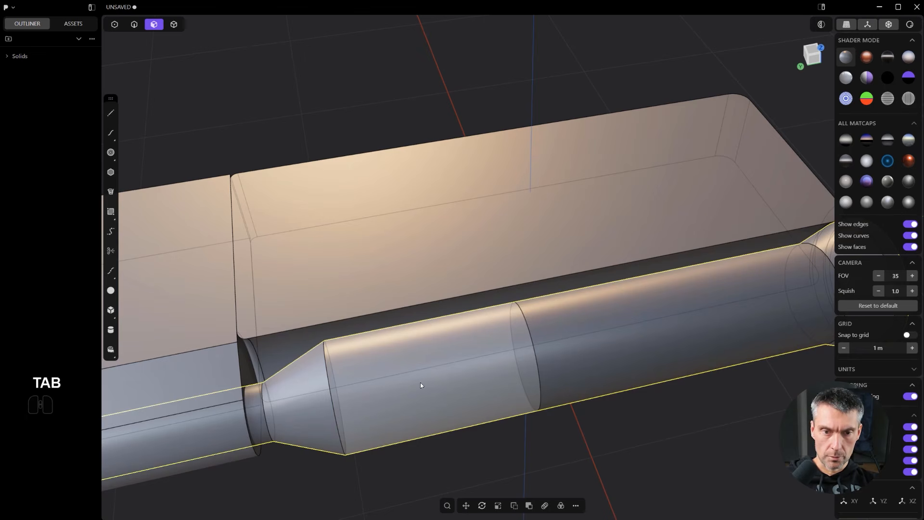
- Duplicate the cylinder face beside the taper in place and thicken the copy outward about 0.033 m into a sleeve
left_click(445, 360)
key("shift+d")
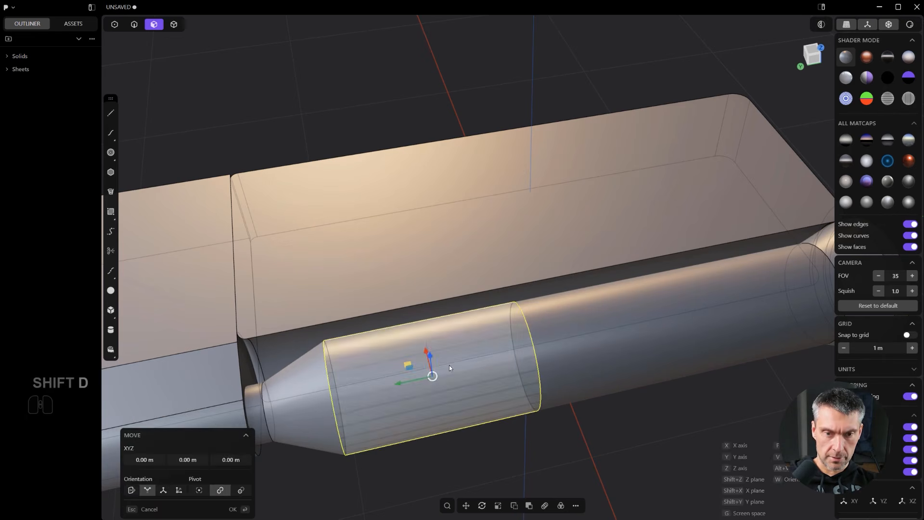
key("shift+f")
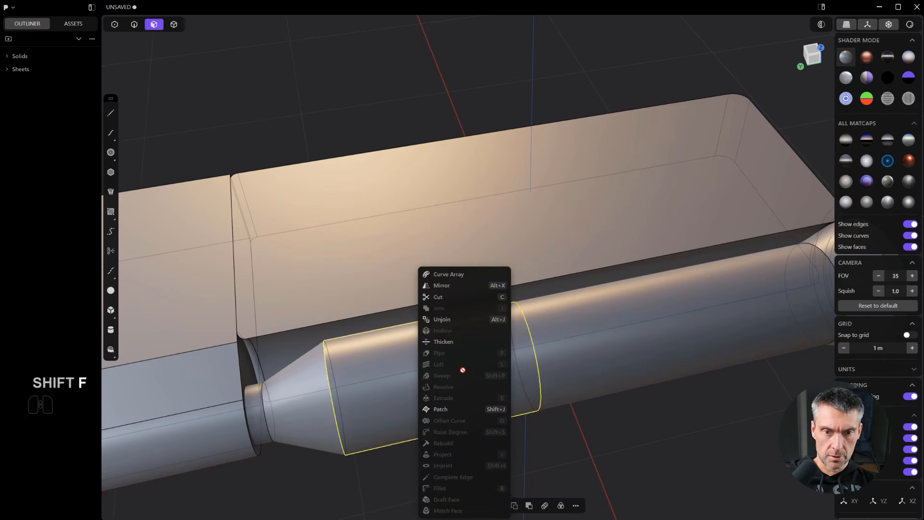
left_click(447, 343)
left_click_drag(453, 424, 457, 430)
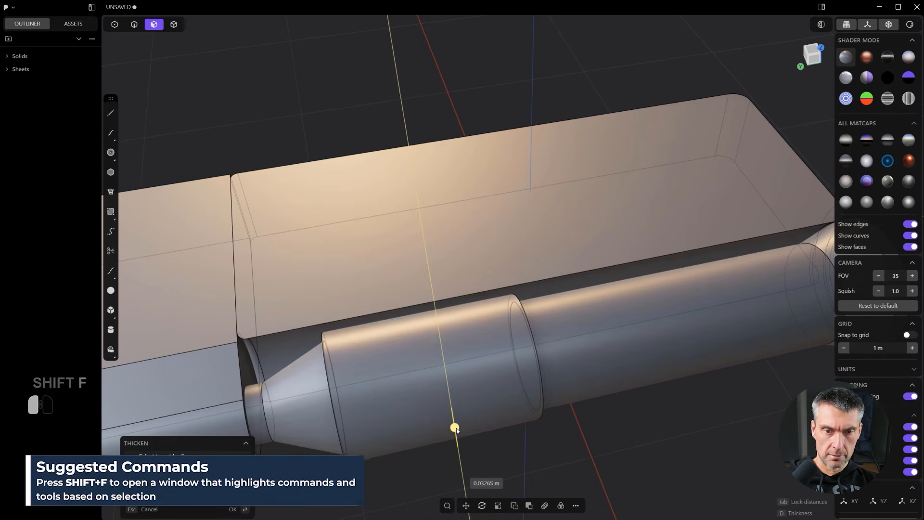
- Fillet the outer circular edges at both ends of the sleeve beside the taper
middle_click_drag(556, 328, 572, 291)
key("2")
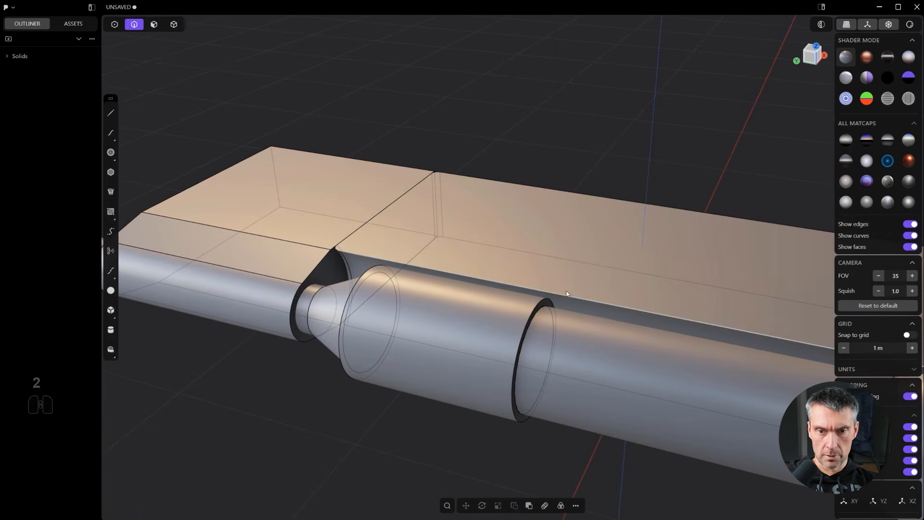
left_click(534, 306)
left_click_drag(386, 310, 479, 320, "alt")
left_click(322, 306, "shift")
left_click_drag(323, 307, 315, 302)
right_click(316, 303)
- Add one isoparam edge in the V direction around the cylinder's remaining face, nearer its flared end
scroll(404, 304, "down", 2)
middle_click_drag(727, 280, 535, 333, "shift")
key("ctrl+z")
key("ctrl+r")
key("Tab")
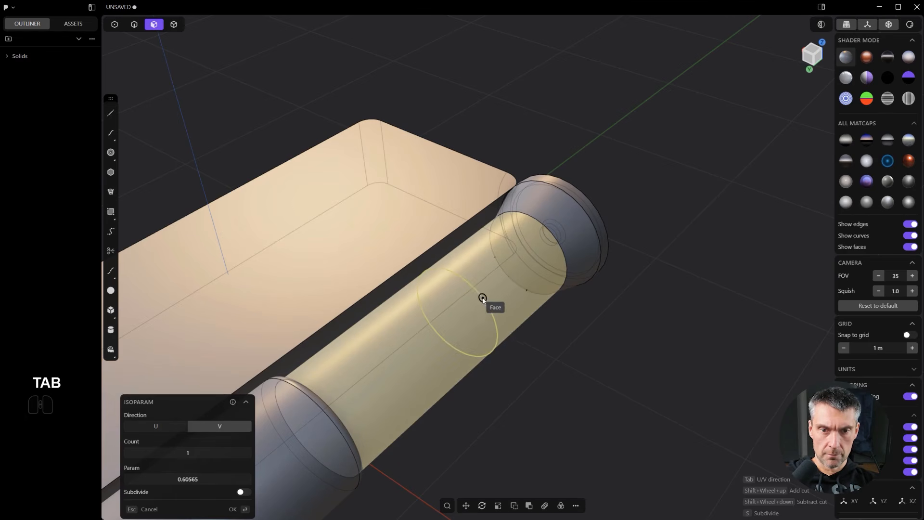
left_click(508, 307)
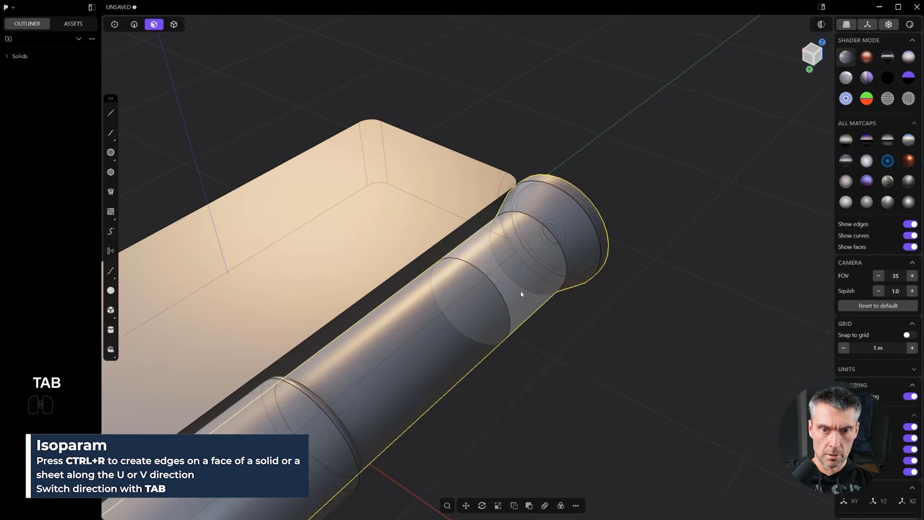
- Duplicate the cylinder face beside the flared end in place and thicken the copy outward into a second sleeve
scroll(521, 292, "up", 1)
left_click(519, 267)
key("shift+d")
key("shift+f")
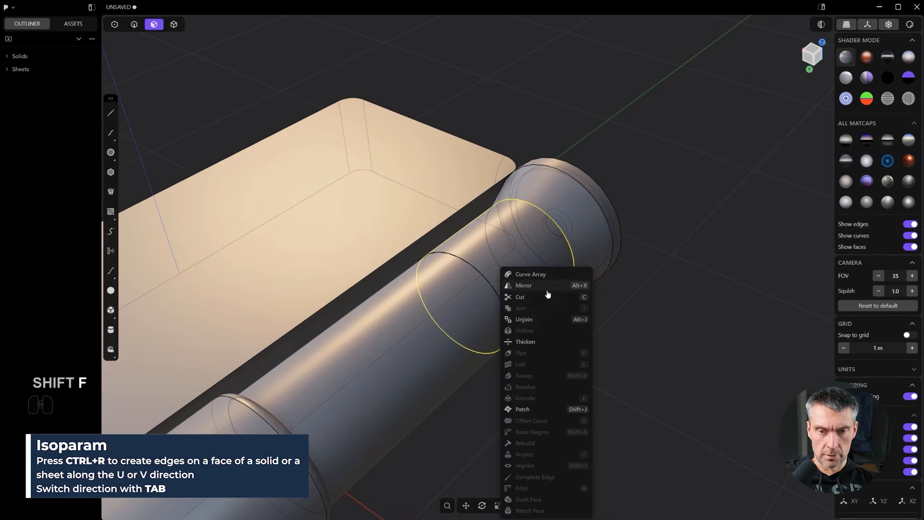
left_click(545, 324)
left_click_drag(520, 319, 529, 319)
- Fillet the outer circular edges at both ends of the second sleeve about 0.047 m with a conic shape
key("2")
left_click(497, 286)
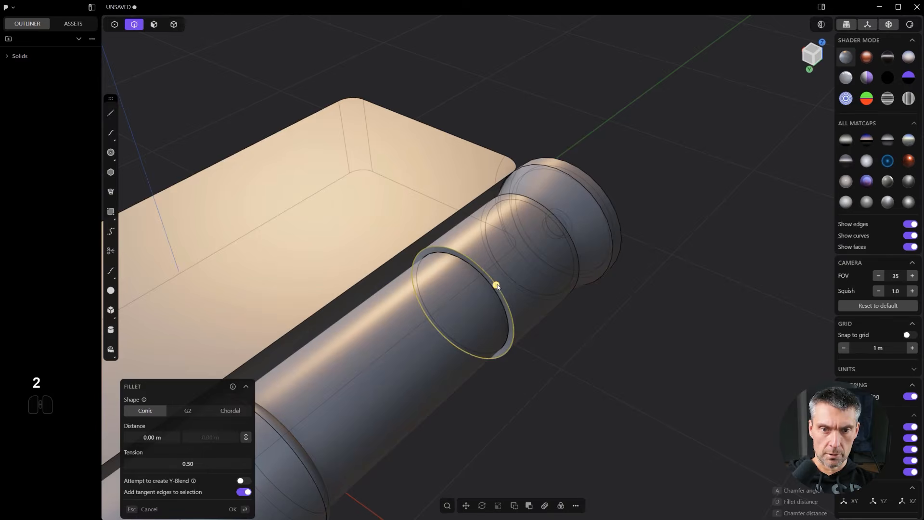
key("c")
key("d")
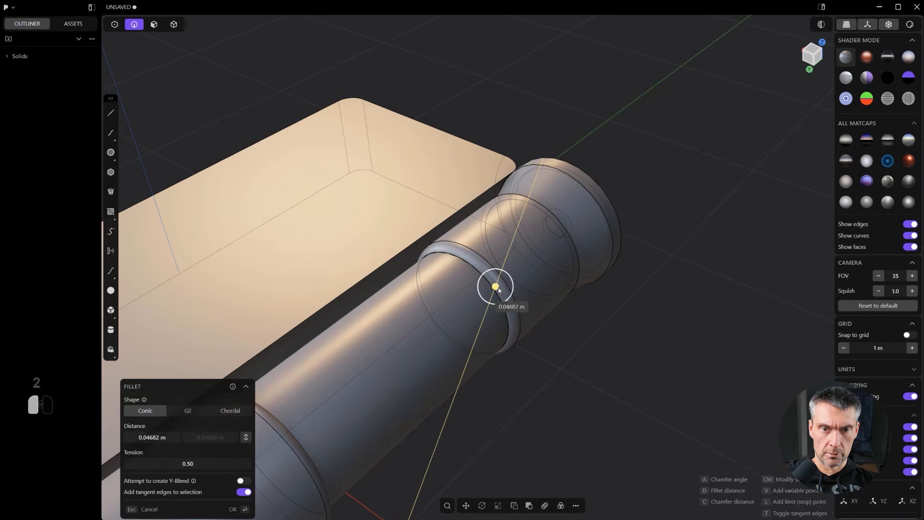
key("ctrl")
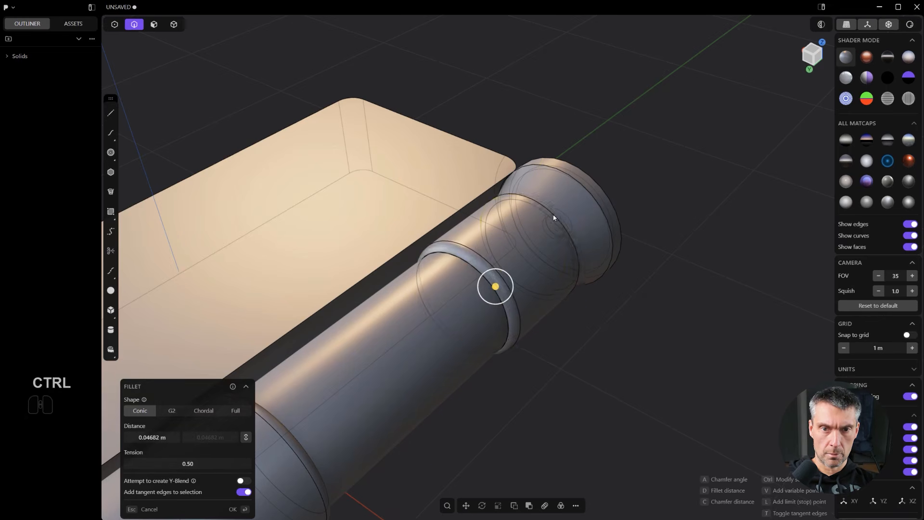
left_click(553, 216, "ctrl")
scroll(565, 266, "down", 2)
right_click(624, 89)
- Hide the edge display to inspect the shading of the sleeved cylinder
middle_click_drag(565, 266, 628, 297)
scroll(616, 98, "down", 2)
scroll(571, 289, "down", 2)
key("ctrl+e")
scroll(561, 320, "up", 4)
middle_click_drag(528, 335, 543, 306, "shift")
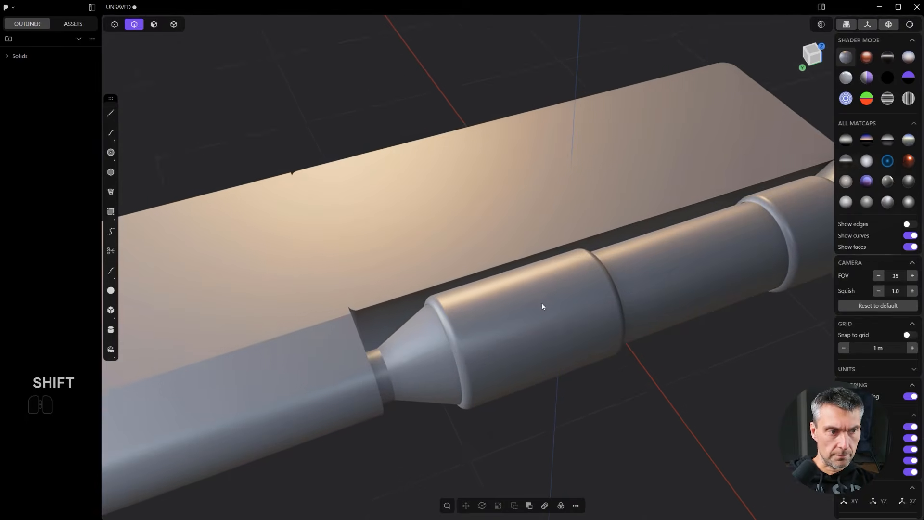
- Move the sleeve beside the taper about -0.015 m along the Y axis
scroll(543, 306, "up", 2)
key("3")
key("4")
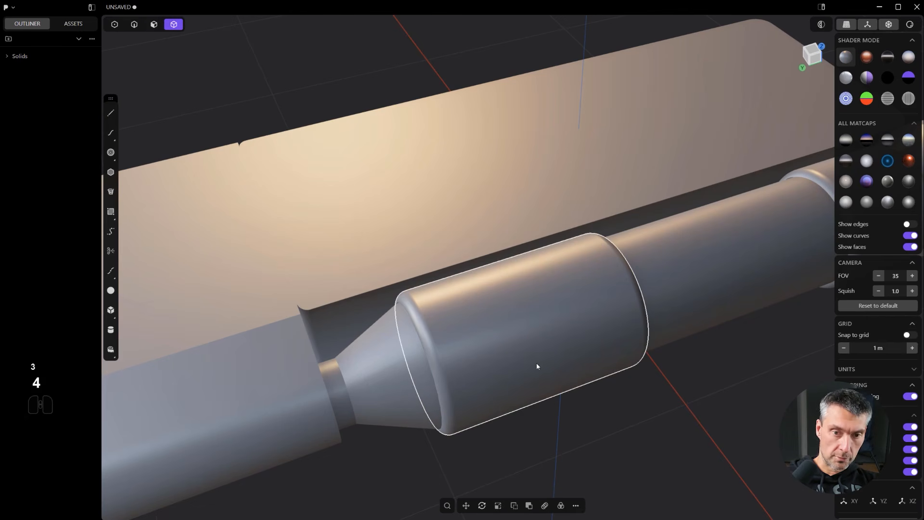
key("g")
key("y")
left_click(544, 365, "shift")
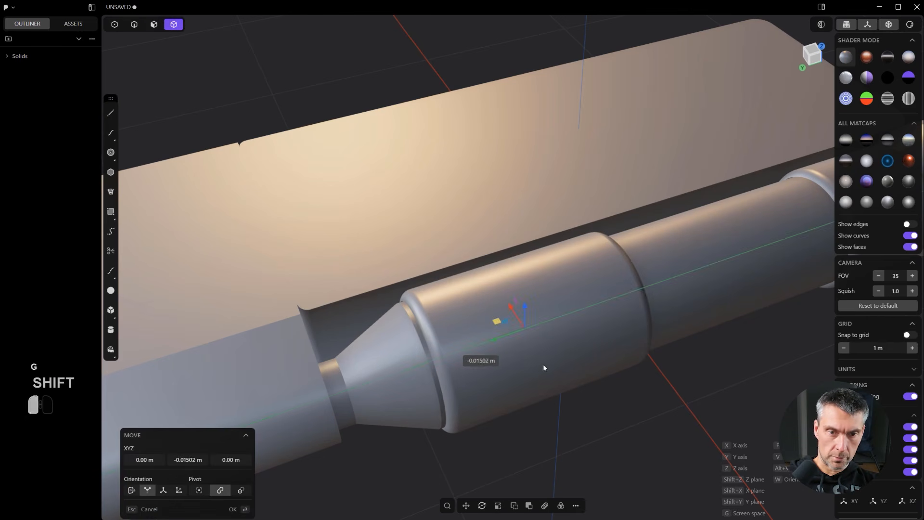
- Fillet the circular edge where the taper meets the cylinder and turn the edge display back on
key("2")
scroll(477, 351, "up", 1)
left_click_drag(414, 345, 413, 344)
right_click(354, 415)
scroll(446, 415, "down", 6)
mouse_move(446, 415)
middle_mouse_down("shift")
mouse_move(547, 364)
mouse_move(620, 347)
mouse_move(332, 364)
middle_mouse_up("shift")
scroll(620, 346, "up", 2)
key("ctrl+e")
- Fillet the long edges of the short arm's sloped side about 0.506 m with a conic shape
middle_click_drag(509, 328, 513, 267)
middle_click_drag(512, 267, 507, 285, "shift")
scroll(414, 236, "up", 5)
scroll(397, 290, "up", 2)
key("2")
left_click_drag(398, 293, 343, 156)
scroll(341, 172, "down", 4)
middle_click_drag(339, 174, 301, 477)
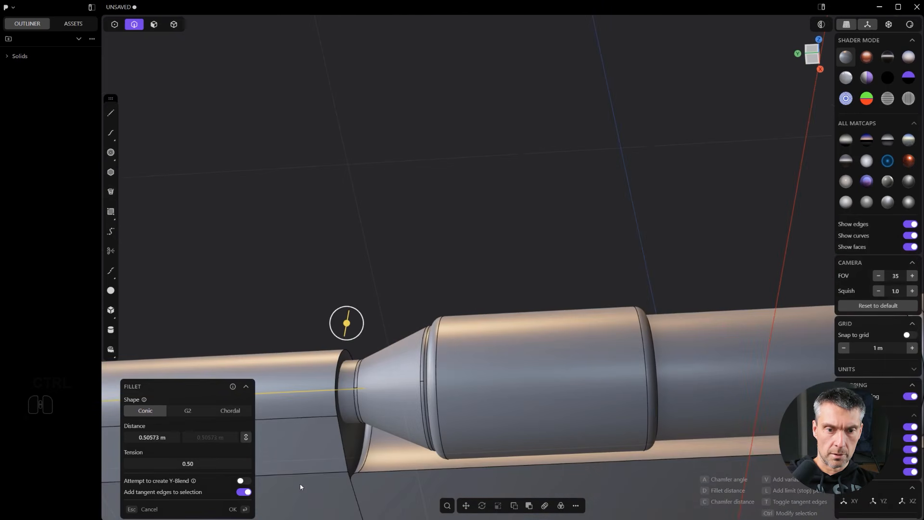
scroll(429, 264, "down", 1)
right_click(442, 233)
- Fillet the edges around the short arm's end face along the seam with the long block
left_click(442, 233)
middle_click_drag(442, 233, 448, 501)
scroll(456, 320, "up", 4)
scroll(458, 321, "up", 3)
key("2")
left_click(420, 334)
left_click_drag(421, 334, 429, 343)
key("ctrl")
middle_click_drag(183, 137, 393, 193)
middle_click_drag(392, 193, 573, 219, "shift")
key("Escape")
- Fillet the outer vertical corner at the far end of the short arm about 0.034 m with a conic shape
left_click(395, 297)
left_click_drag(395, 297, 414, 308)
middle_click_drag(308, 279, 511, 329, "shift")
middle_click_drag(332, 308, 431, 316)
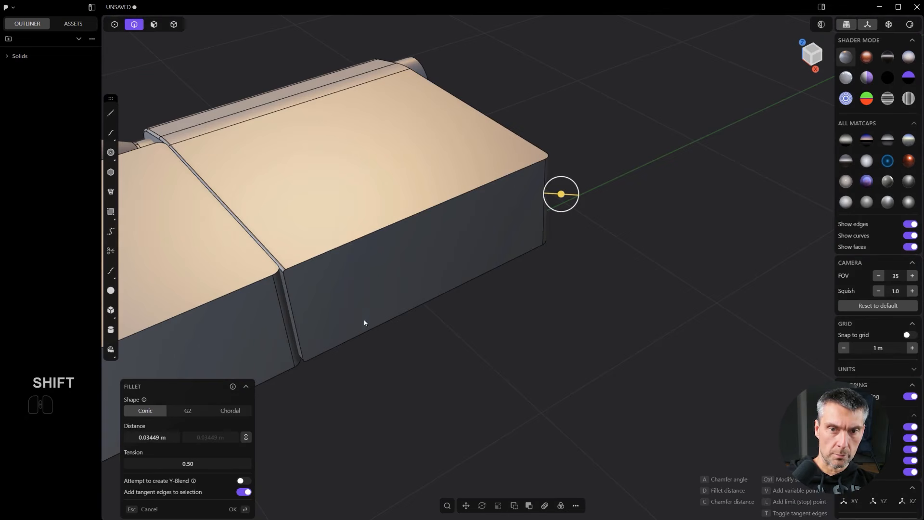
right_click(313, 298)
- Delete the narrow fillet faces running along the short arm's seam edge
left_click(289, 291)
middle_click_drag(260, 247, 379, 277, "shift")
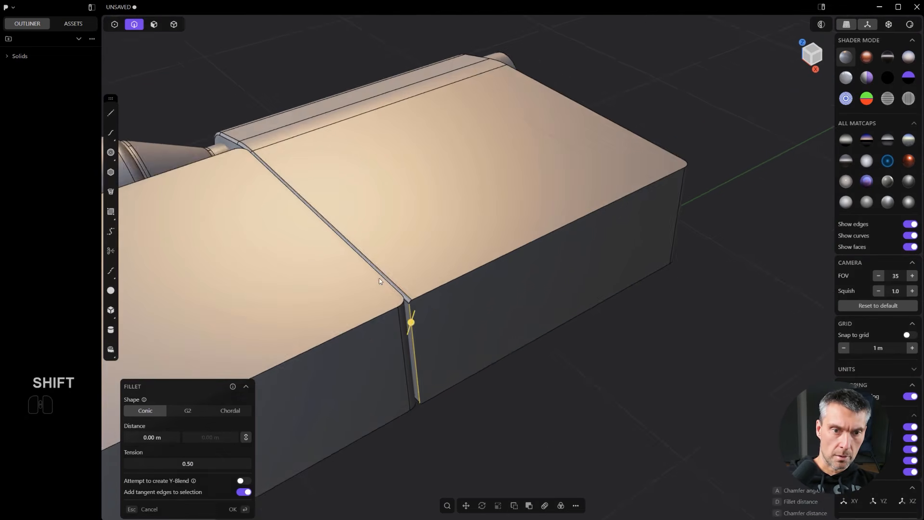
scroll(380, 281, "up", 4)
key("3")
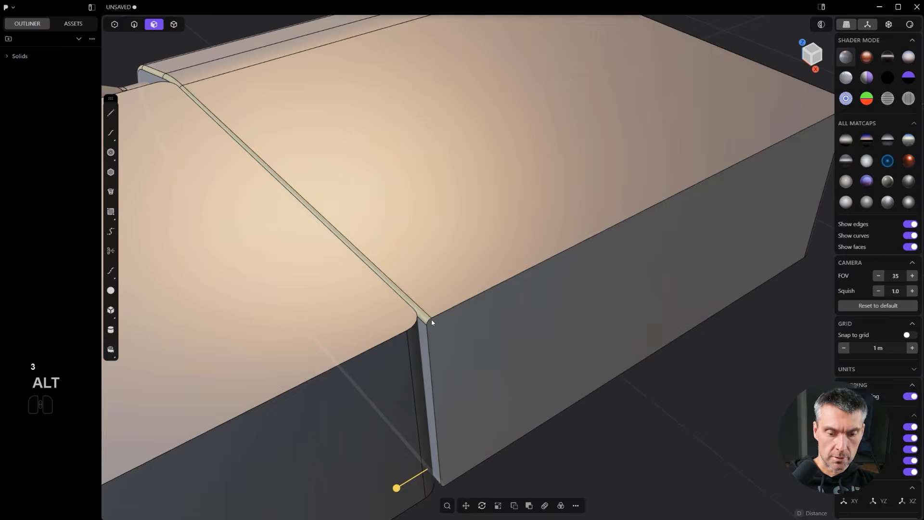
key("x")
key("2")
key("ctrl+z")
- Fillet the short arm's outer vertical edge at the seam about 0.049 m with a conic shape
left_click(429, 353)
left_click_drag(429, 353, 442, 371)
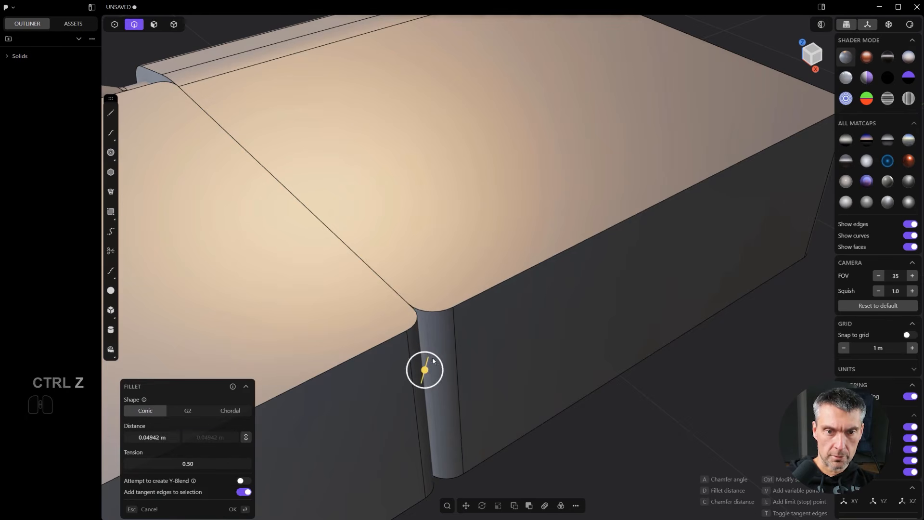
right_click(427, 307)
- Fillet the short arm's upper outer long edge about 0.008 m and copy the fillet to the lower long edge
scroll(427, 306, "down", 2)
key("2")
left_click(479, 292)
key("ctrl+z")
scroll(477, 291, "up", 4)
left_click_drag(477, 291, 480, 290)
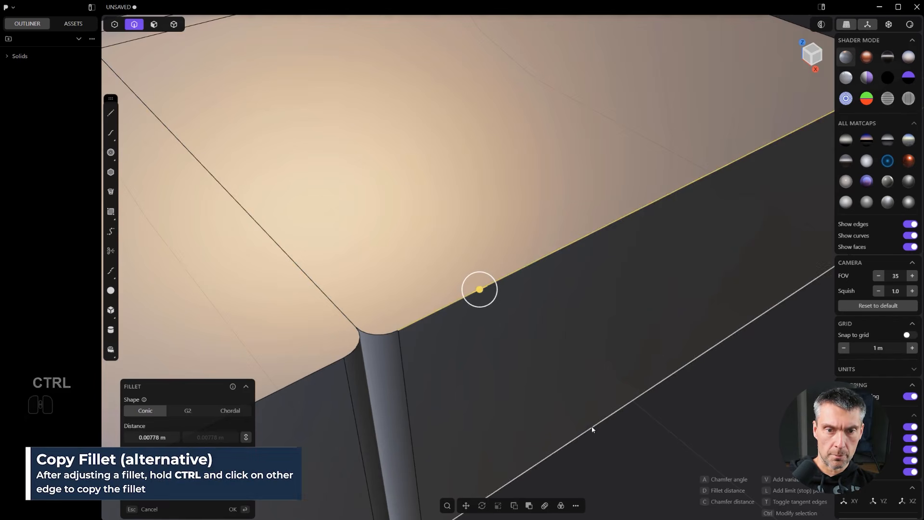
right_click(669, 458)
- Move the sleeve near the flared end about 0.079 m along the Y axis, away from the flare
scroll(660, 443, "down", 8)
middle_click_drag(534, 275, 673, 234, "shift")
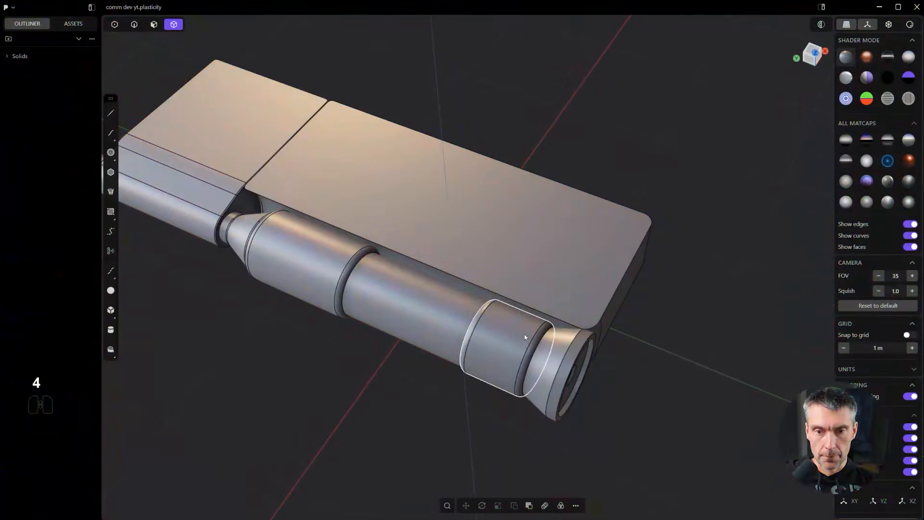
middle_click_drag(524, 335, 552, 381)
left_click(533, 374)
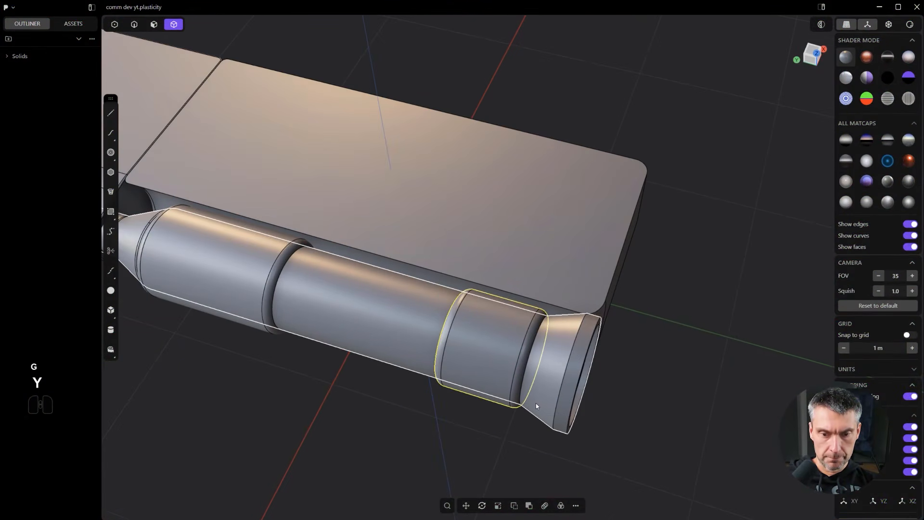
key("g")
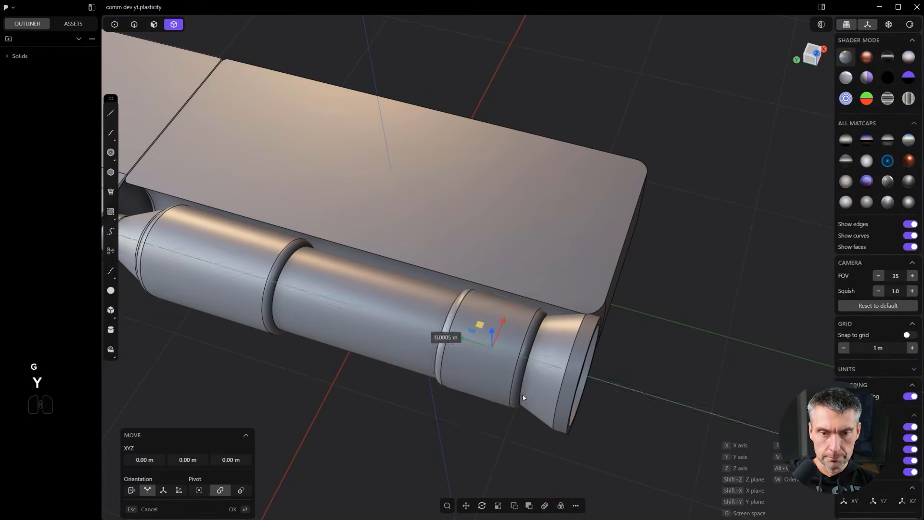
scroll(508, 391, "up", 1)
middle_click_drag(504, 387, 548, 373)
middle_click_drag(548, 373, 536, 376, "shift")
scroll(536, 377, "up", 1)
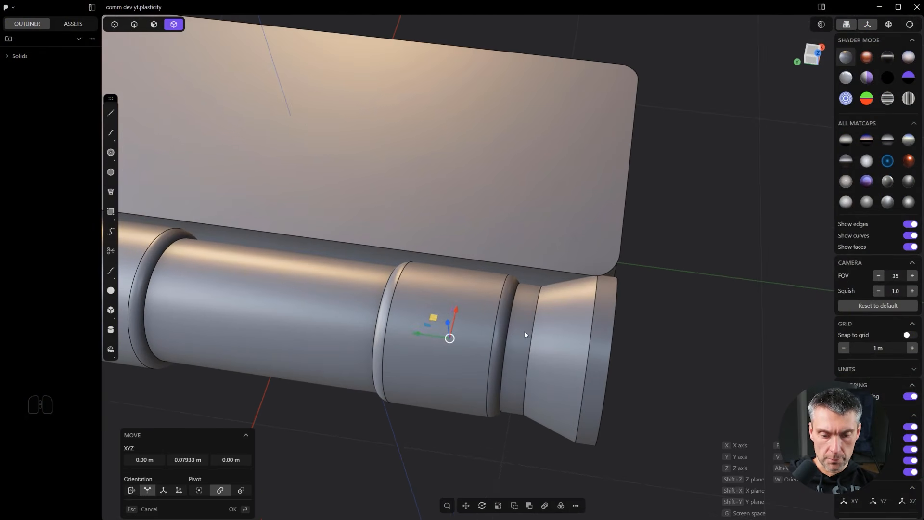
left_click(524, 333)
- Cut an Isoparam edge loop in the V direction around the narrow neck between the sleeve and the flare
key("3")
key("ctrl+r")
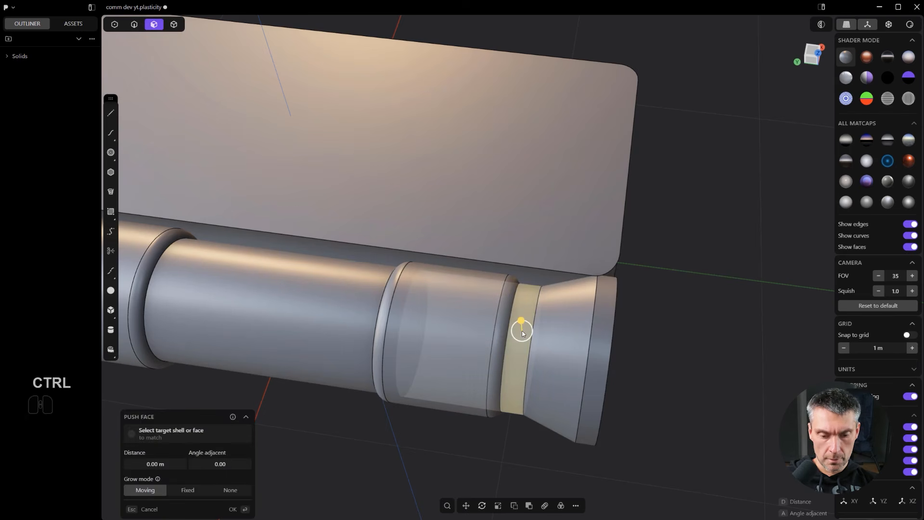
key("Tab")
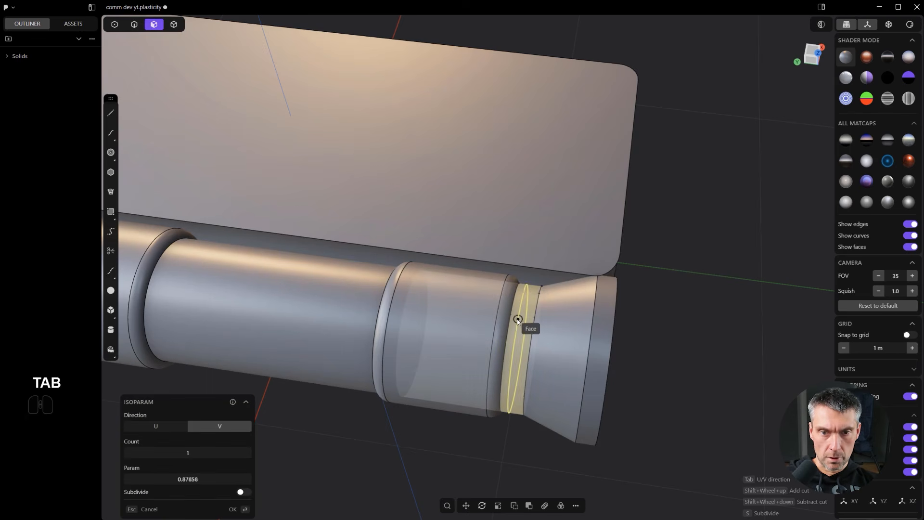
left_click(516, 321)
- Delete the neck strip beside the flare and the flare's conical face, leaving the cylinder body open there
scroll(532, 328, "up", 2)
key("3")
left_click(533, 328)
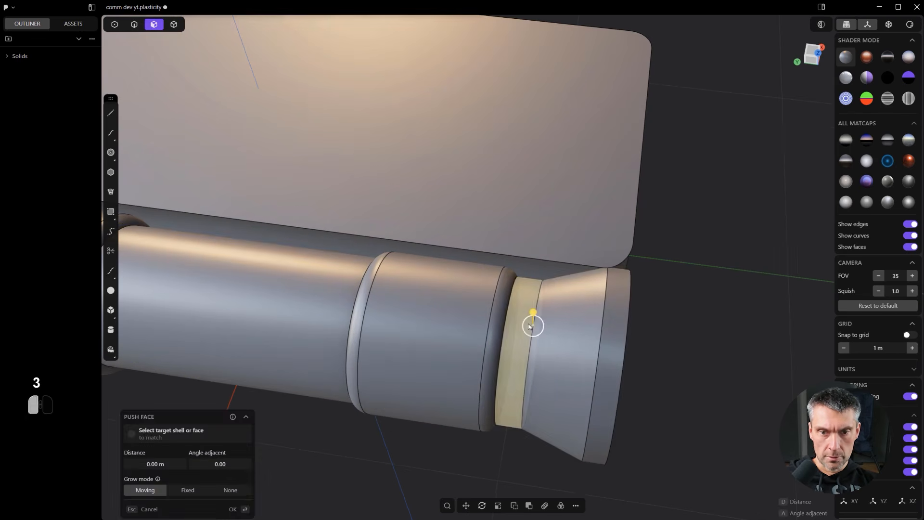
left_click(560, 339, "shift")
key("shift+x")
- Loft a new conical surface between the open neck edge and the flare's rim edge
key("2")
middle_click_drag(534, 332, 606, 291)
left_click(490, 226)
left_click(522, 253, "shift")
key("l")
key("Tab")
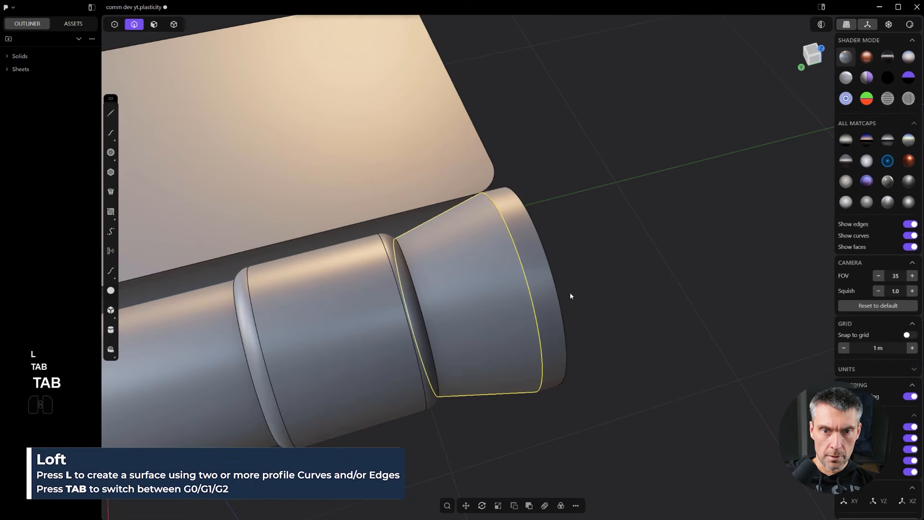
key("Tab")
- Join the lofted flare surface with the cylinder body and end rim into one solid
key("4")
left_click(540, 293)
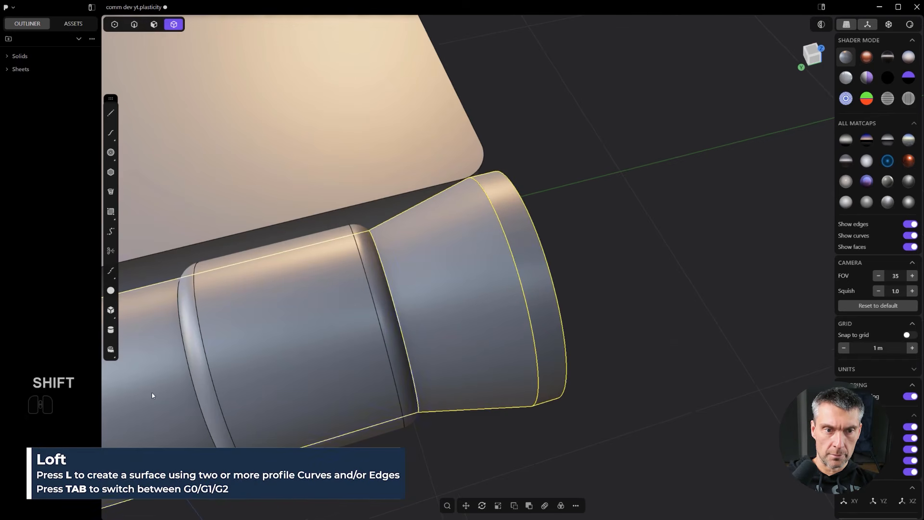
scroll(342, 424, "down", 2)
scroll(558, 368, "down", 1)
left_click(588, 328)
scroll(585, 326, "down", 1)
middle_click_drag(562, 315, 544, 308)
scroll(357, 356, "up", 1)
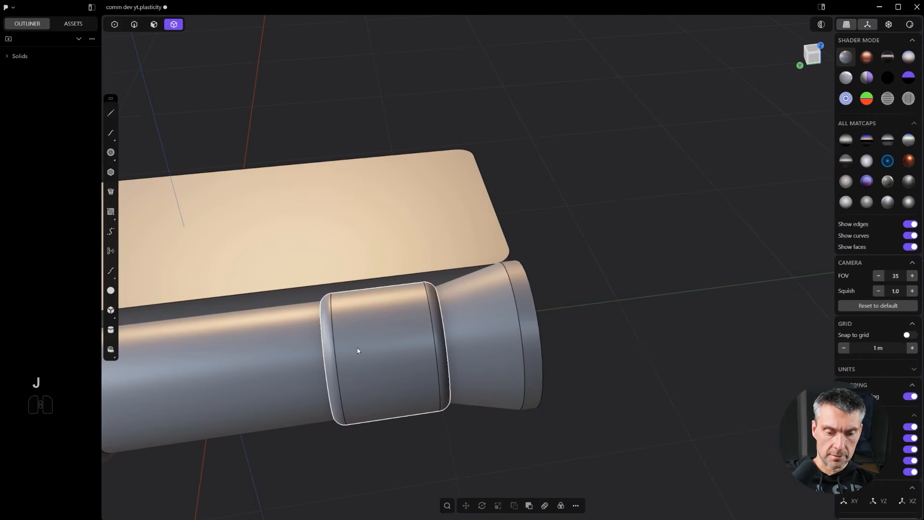
- Move the sleeve beside the flare slightly along the Y axis, away from the flare
left_click(440, 369)
key("g")
left_click(395, 357)
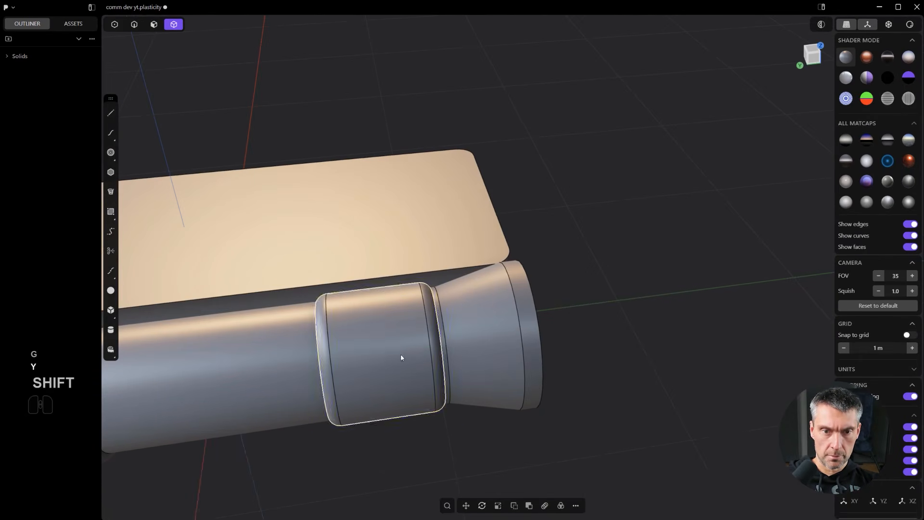
middle_click_drag(548, 308, 611, 317, "shift")
scroll(522, 286, "up", 2)
- Fillet the edge where the neck meets the flare's cone with a conic shape at 0.50 tension
key("2")
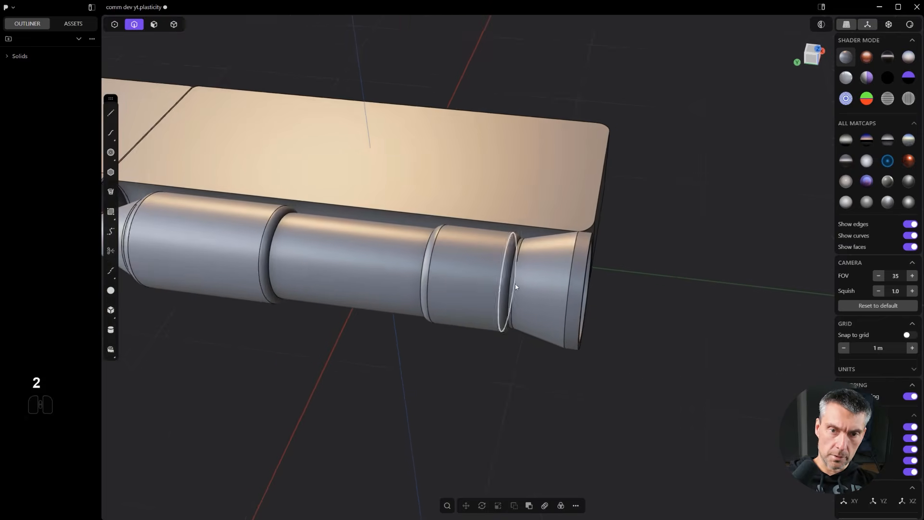
scroll(512, 273, "up", 3)
left_click(511, 273)
mouse_move(512, 273)
left_mouse_down()
mouse_move(527, 269)
mouse_move(508, 259)
mouse_move(526, 268)
mouse_move(519, 261)
left_mouse_up()
scroll(510, 263, "up", 8)
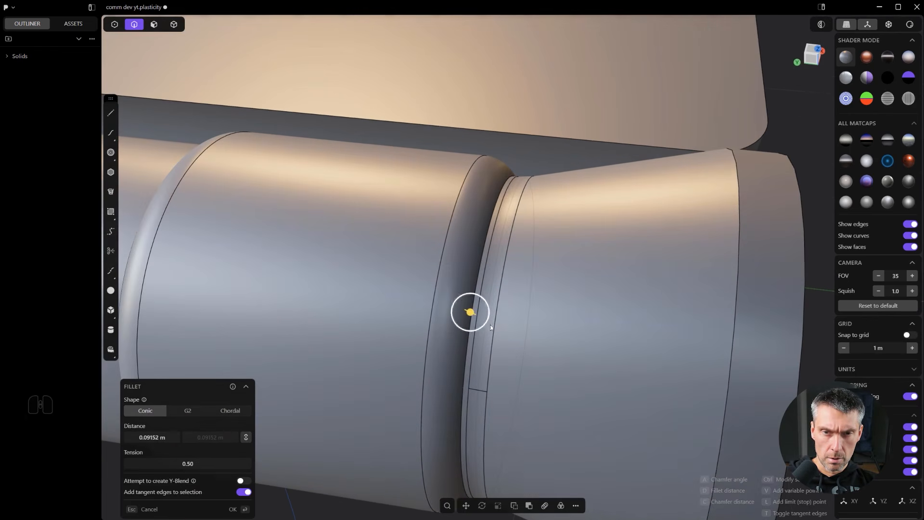
mouse_move(491, 327)
left_mouse_down()
mouse_move(518, 338)
mouse_move(479, 323)
left_mouse_up()
key("Return")
scroll(480, 321, "down", 5)
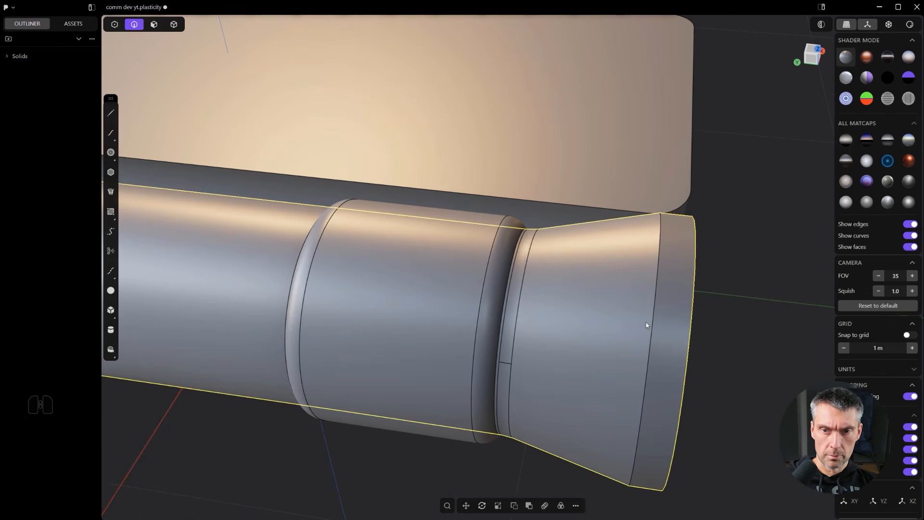
- Fillet the edge between the flare's cone and its end rim about 0.041 m with a conic shape
left_click(652, 325)
key("f")
left_click_drag(652, 325, 693, 315)
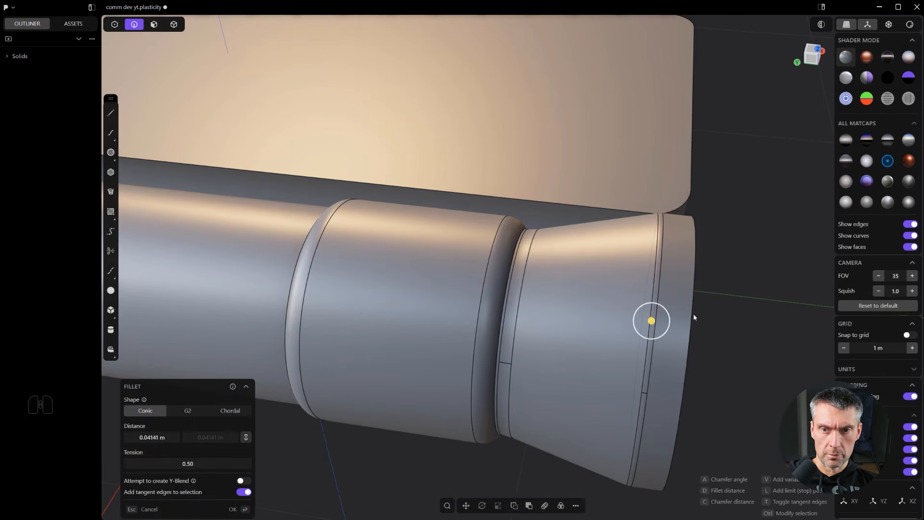
key("Return")
- Fillet the outer edge of the flare's end face about 0.008 m with a conic shape
left_click(697, 311)
key("f")
middle_click_drag(706, 319, 704, 337)
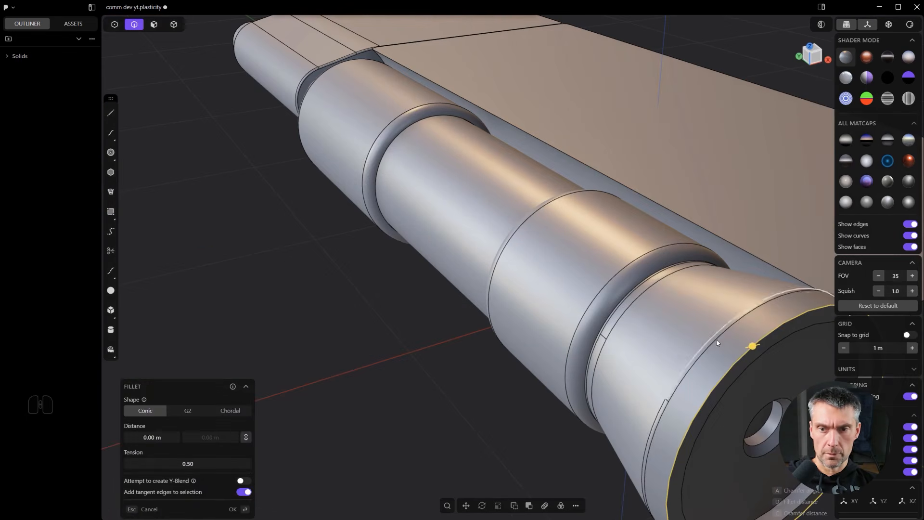
left_click_drag(747, 348, 752, 345)
left_click_drag(751, 340, 750, 334)
scroll(781, 385, "down", 1, "ctrl")
middle_click_drag(781, 388, 571, 325, "shift")
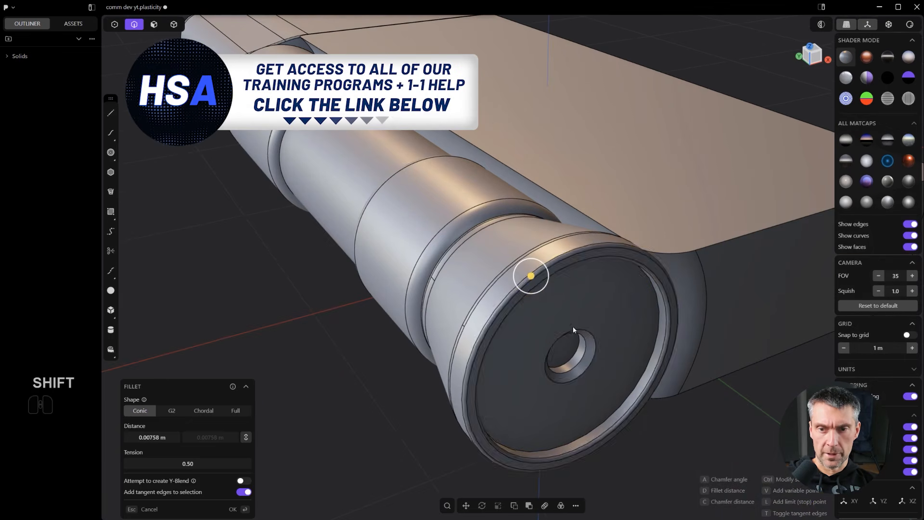
- Examine the rounded flare end and the sleeves along the cylinder from several angles
scroll(590, 361, "up", 1, "ctrl")
right_click_drag(592, 382, 682, 477)
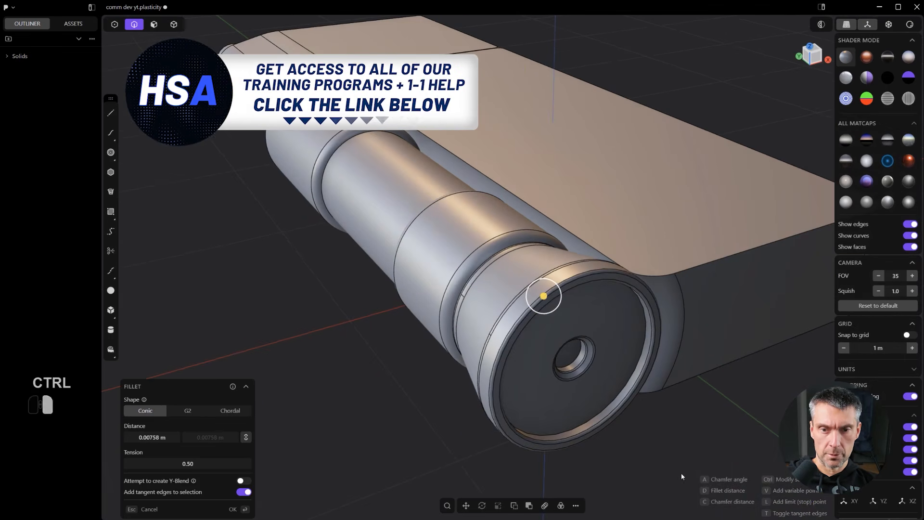
scroll(658, 448, "down", 3, "ctrl")
right_click_drag(505, 354, 580, 377)
middle_click_drag(579, 377, 786, 375, "shift")
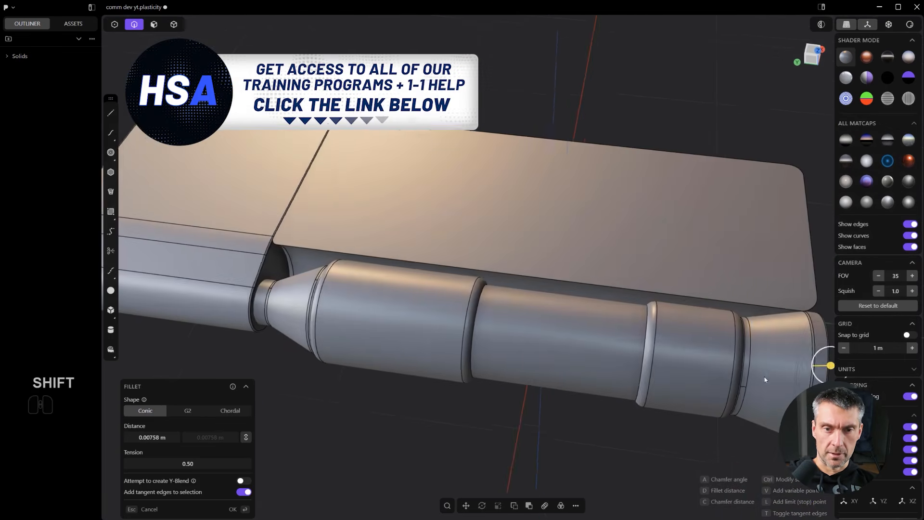
scroll(397, 379, "up", 1)
scroll(397, 379, "down", 5)
right_click_drag(331, 391, 678, 299)
scroll(597, 332, "up", 2)
- In top view, draw a line about 0.72 m long at 10° from outside the block's long side into the block
middle_click_drag(541, 363, 611, 332)
scroll(611, 333, "down", 3)
middle_click_drag(559, 271, 475, 316, "shift")
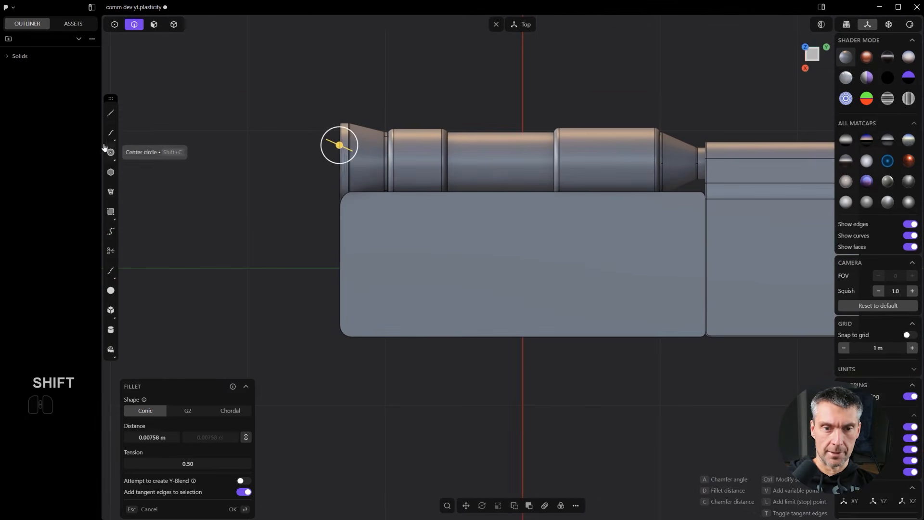
left_click(110, 115)
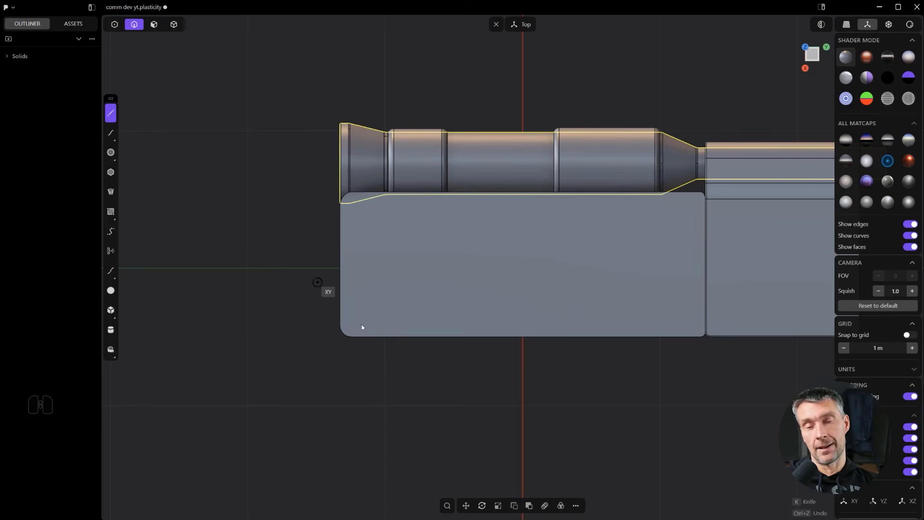
scroll(366, 337, "up", 2)
middle_click_drag(425, 380, 342, 313, "shift")
scroll(327, 337, "down", 1)
left_click(309, 372)
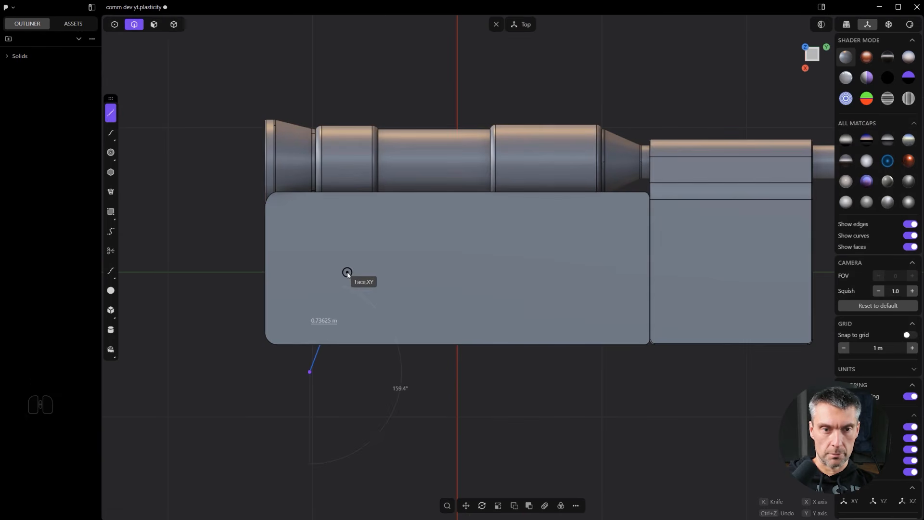
key("Tab")
key("Tab")
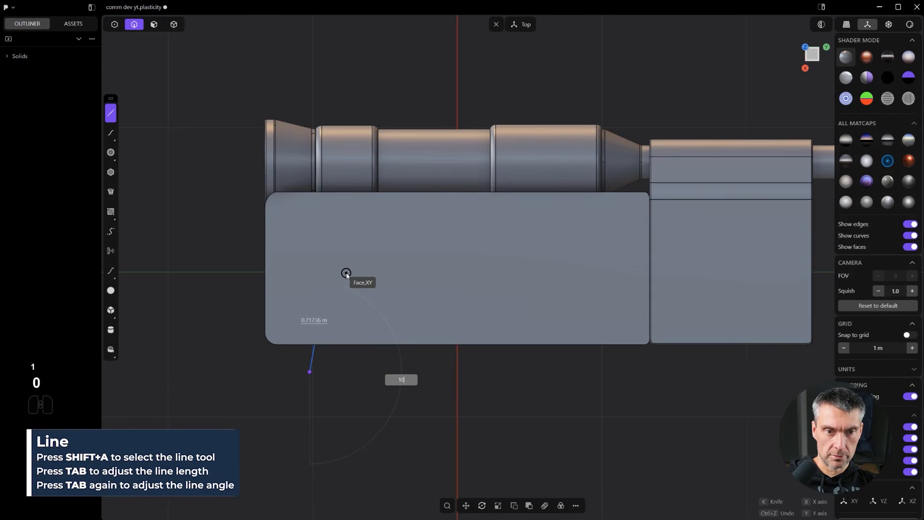
key("Return")
- Draw a short straight line parallel to the Y axis from the slanted line's inner end towards the block's middle
scroll(349, 280, "up", 2)
key("shift+a")
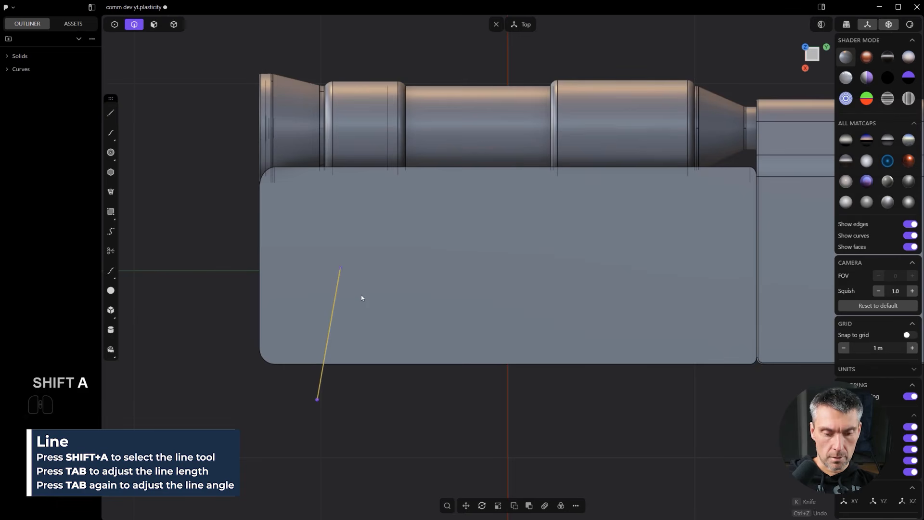
left_click(341, 268)
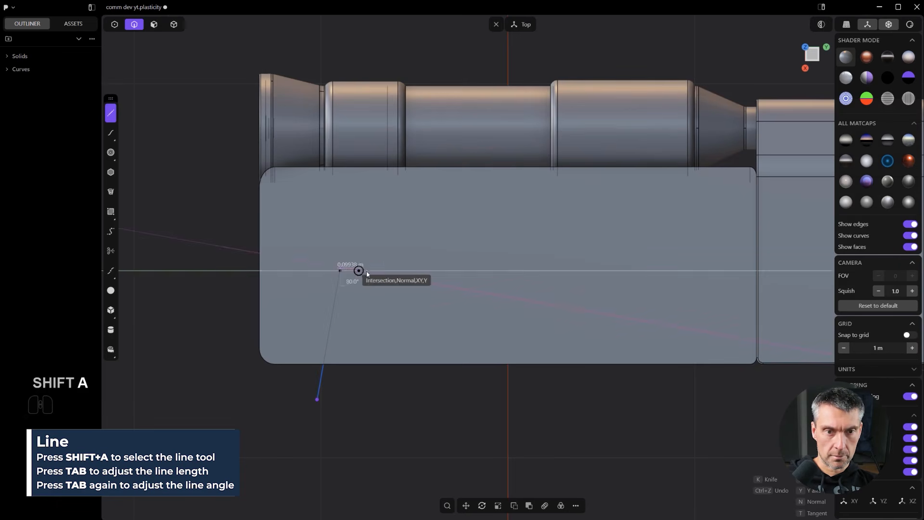
left_click(392, 267)
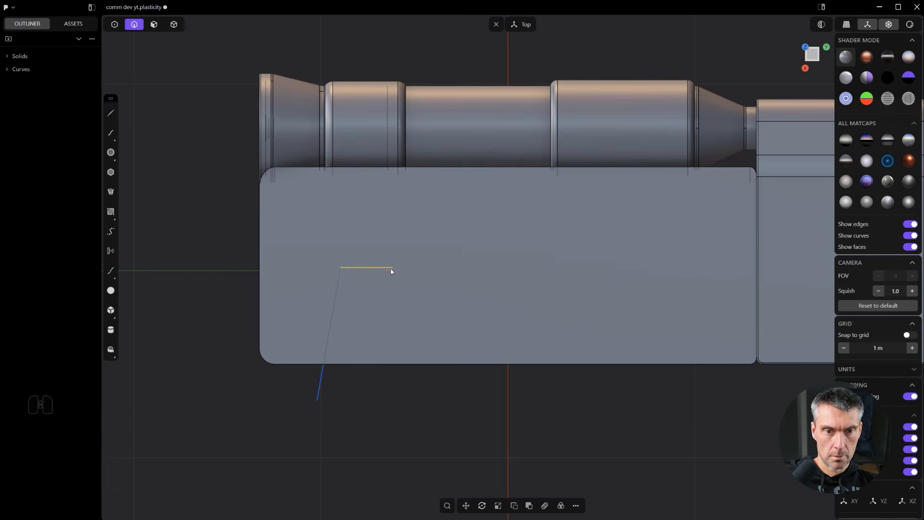
- Mirror the two lines with a freestyle mirror about the short line's free end to form a symmetric trapezoid profile
scroll(393, 270, "down", 1)
key("alt+x")
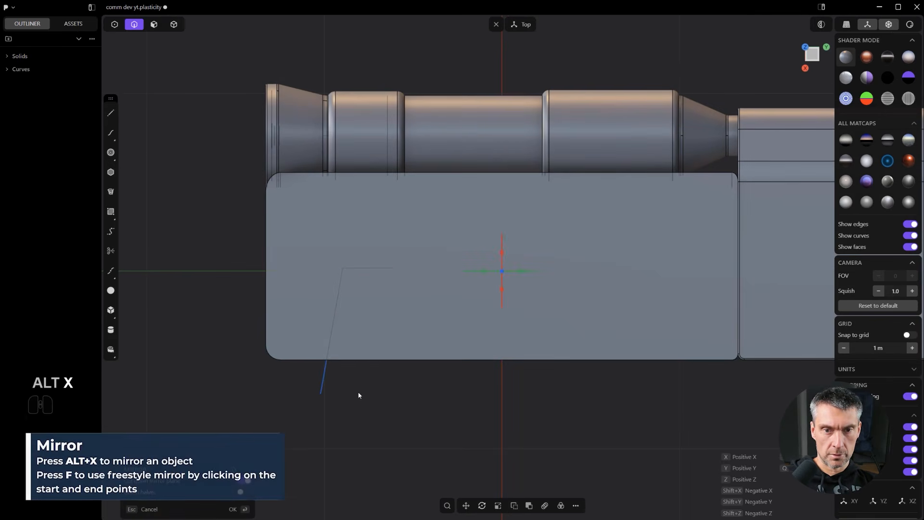
key("f")
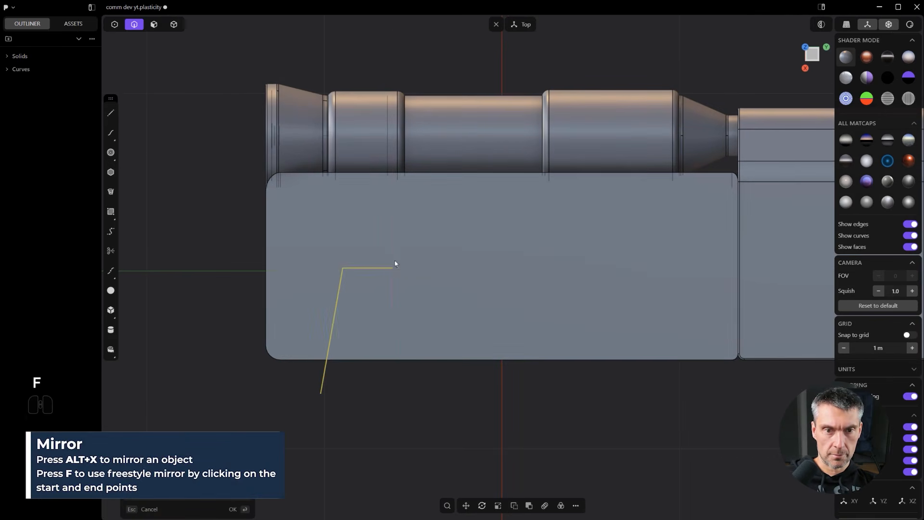
left_click(392, 236)
left_click(392, 271, "shift")
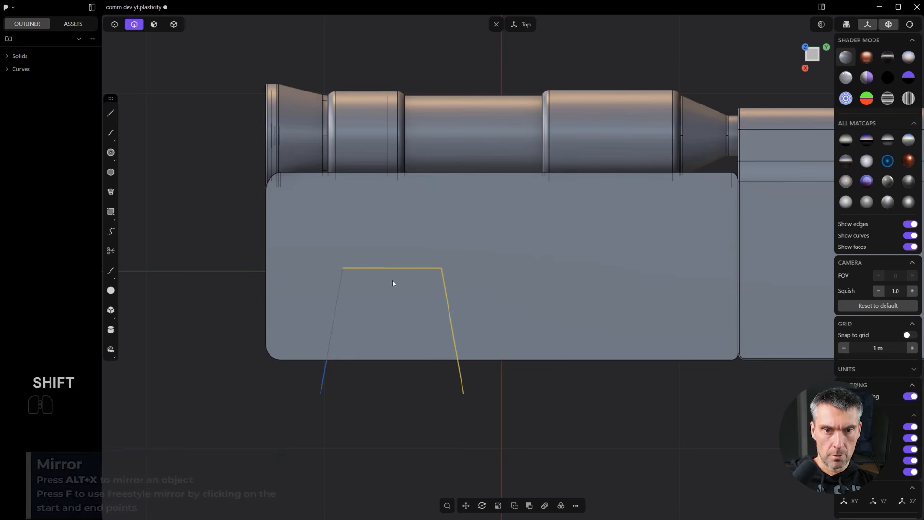
- Reposition the trapezoid profile within the top view plane and enlarge it uniformly
key("g")
key("g")
key("s")
key("s")
key("s")
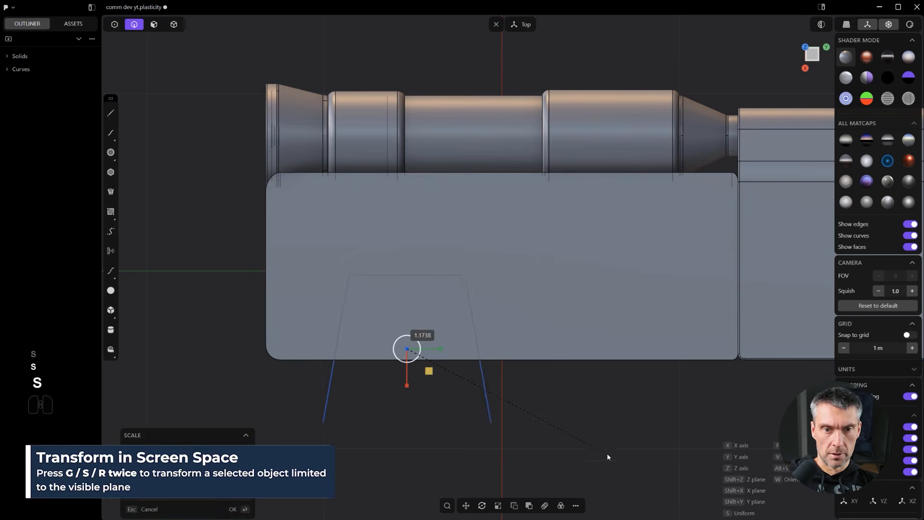
right_click(638, 469)
scroll(559, 414, "up", 1)
- Round the profile's two inner corners equally with a generous curve fillet
key("1")
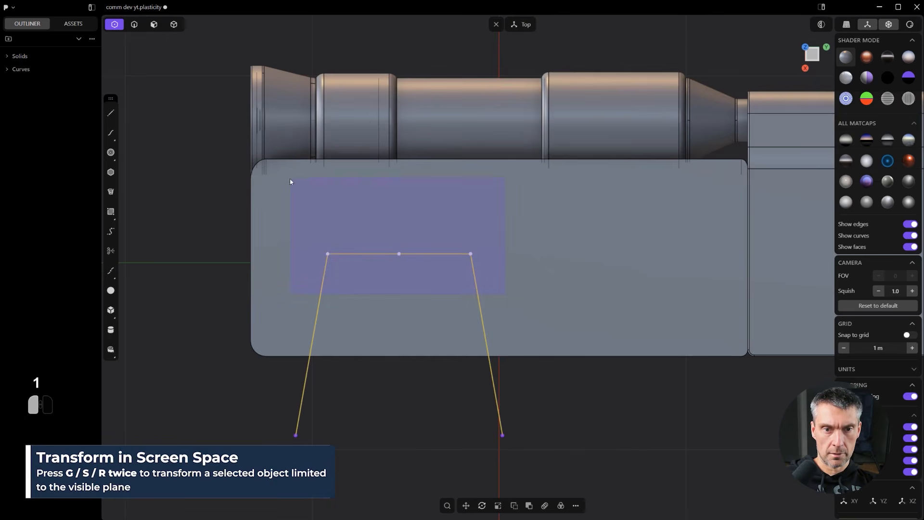
left_click(328, 254)
key("b")
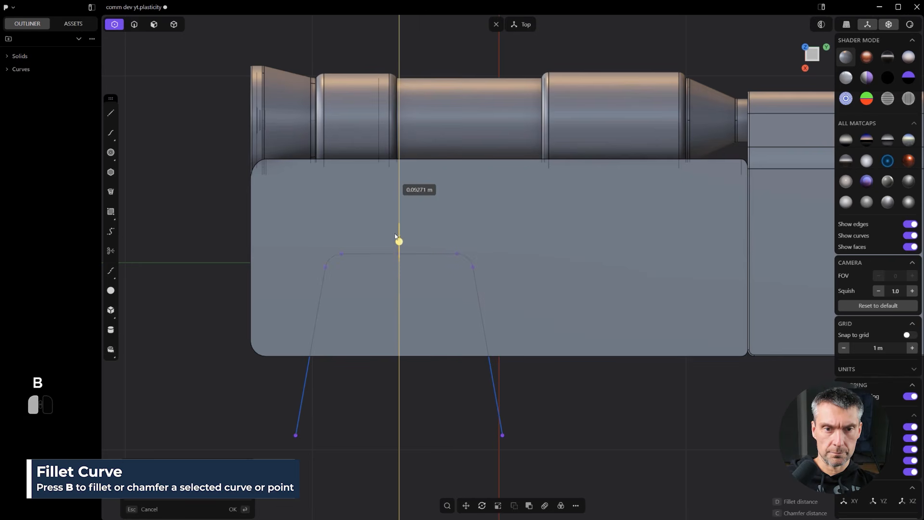
left_click_drag(390, 220, 384, 200)
right_click(387, 200)
- Move the whole open profile up along the Z axis until it sits above the block's top face
scroll(408, 214, "down", 4)
scroll(450, 272, "up", 2)
middle_click_drag(481, 305, 595, 361)
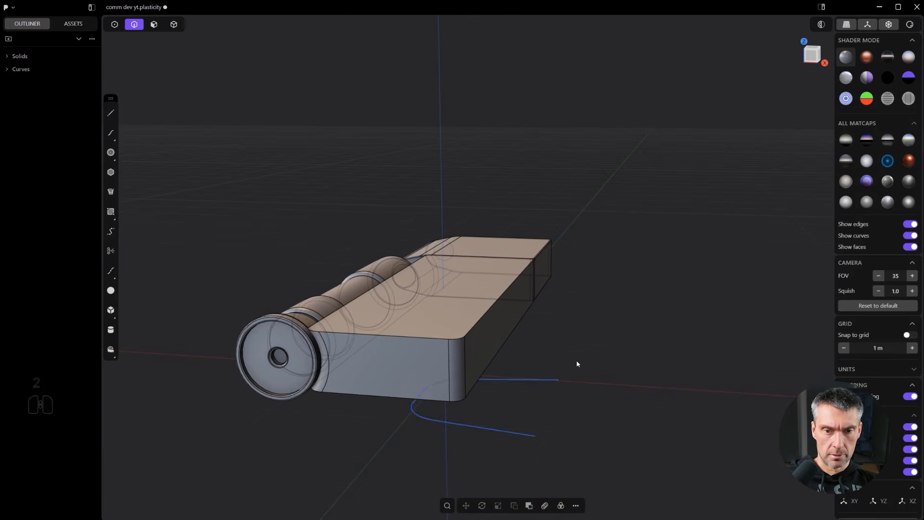
left_click(540, 380)
key("g")
key("z")
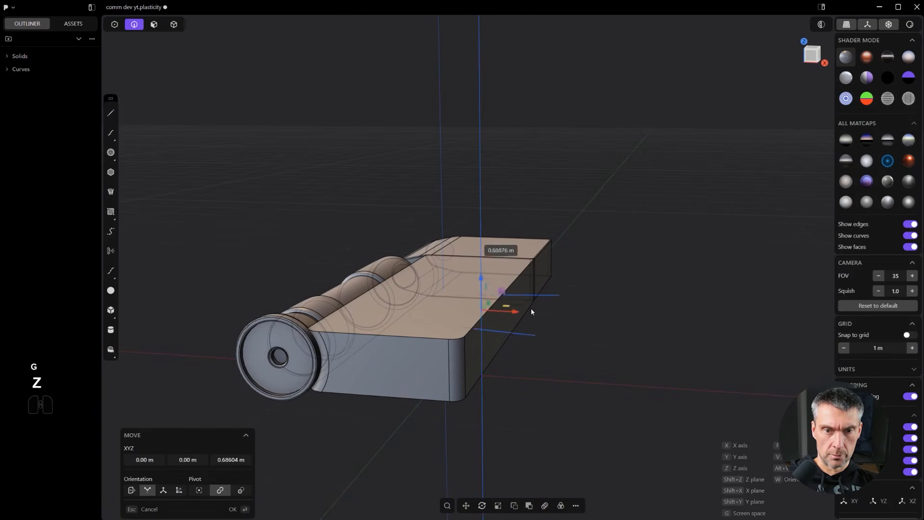
left_click(528, 286)
mouse_move(528, 286)
middle_mouse_down()
mouse_move(512, 289)
mouse_move(501, 330)
mouse_move(472, 326)
mouse_move(424, 288)
mouse_move(536, 284)
mouse_move(517, 270)
mouse_move(553, 270)
mouse_move(476, 279)
mouse_move(483, 299)
mouse_move(469, 362)
mouse_move(496, 285)
mouse_move(495, 342)
mouse_move(460, 310)
mouse_move(472, 298)
mouse_move(532, 306)
mouse_move(537, 318)
mouse_move(498, 304)
mouse_move(510, 311)
mouse_move(499, 306)
mouse_move(543, 293)
middle_mouse_up()
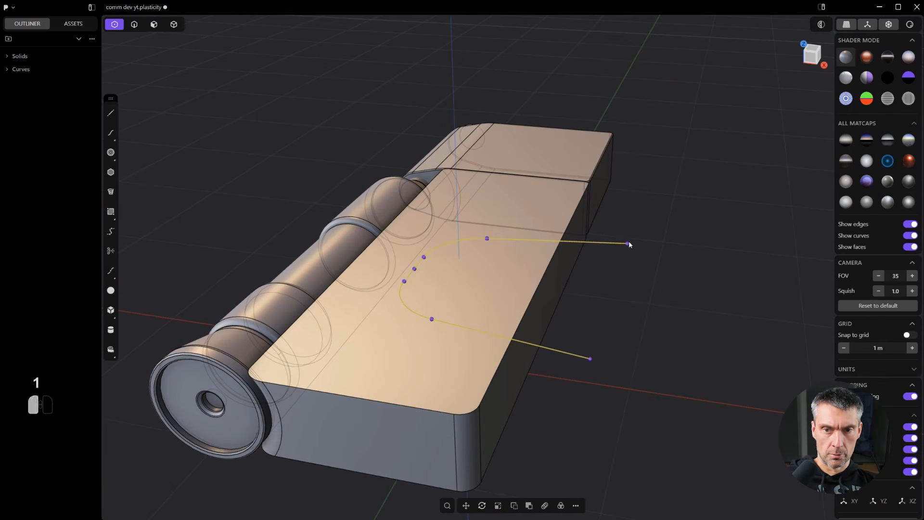
- Close the profile with a straight line between its two open ends outside the block
key("shift+a")
left_click(590, 359)
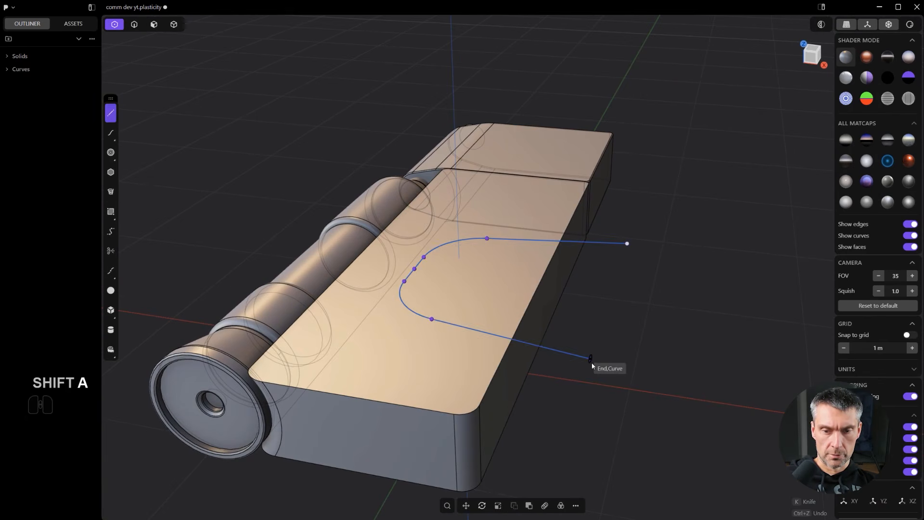
left_click(629, 244)
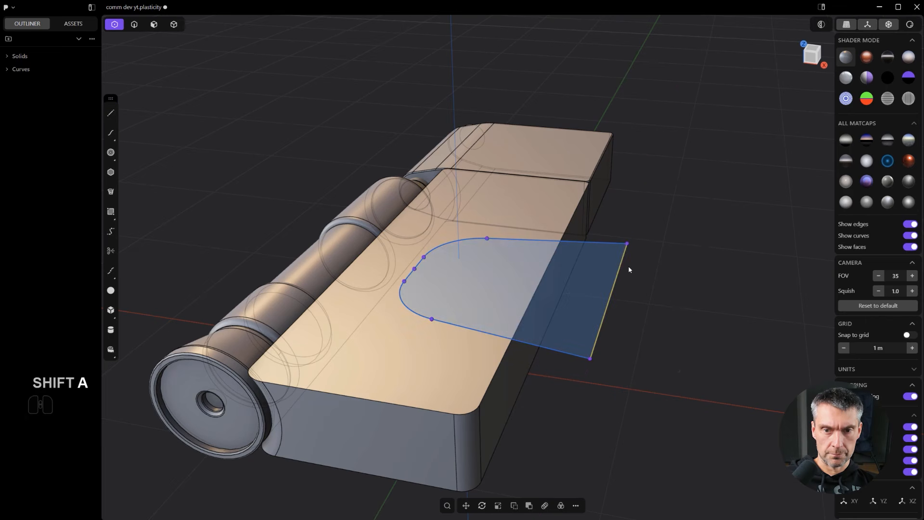
- Extrude the closed rounded profile about 0.41 m upward into a solid and delete its source curves
key("2")
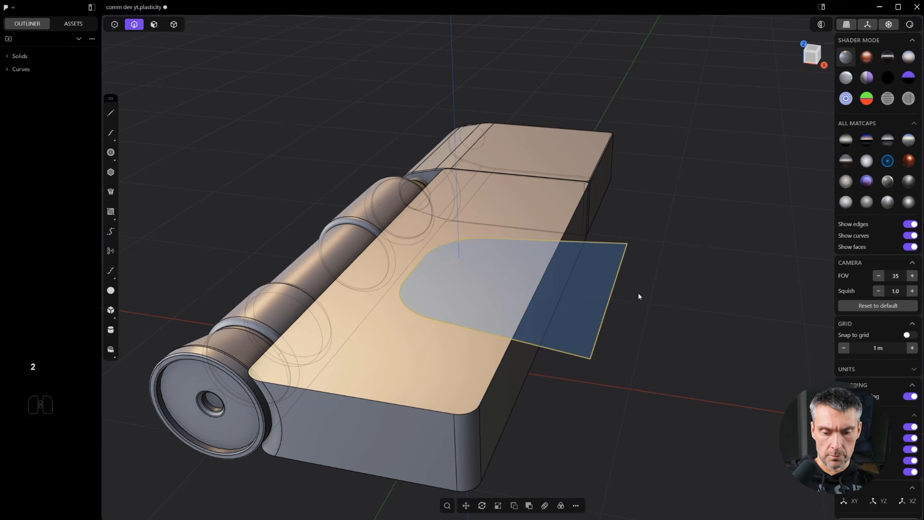
key("3")
left_click(563, 314)
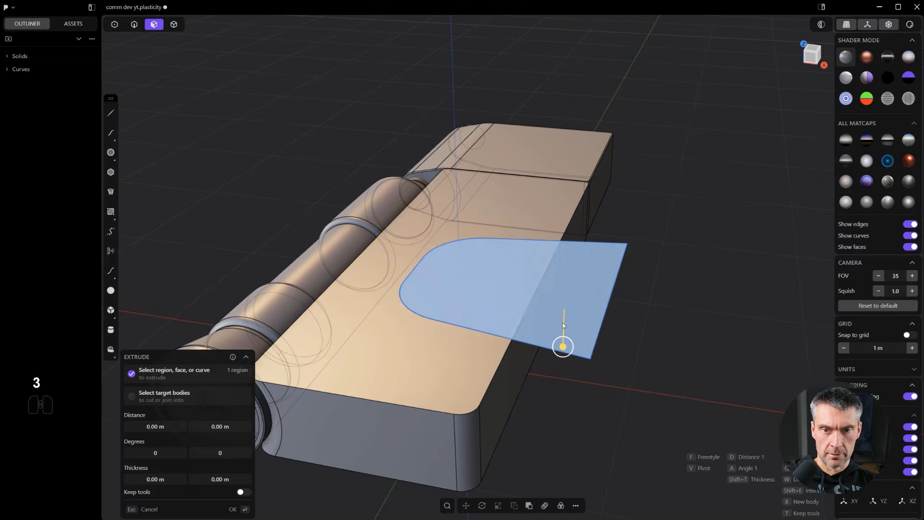
key("e")
left_click_drag(562, 349, 565, 268)
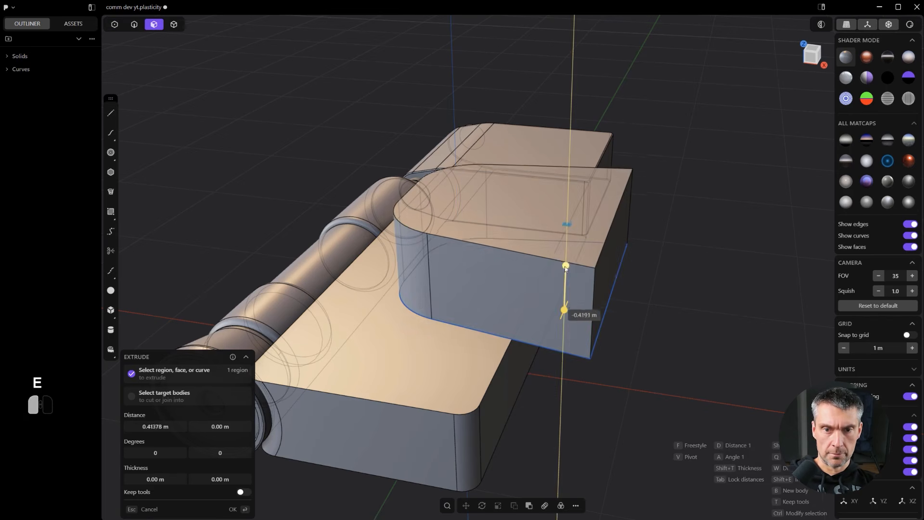
left_click(596, 299)
key("2")
key("x")
- Move the extruded solid about 0.30 m down along the Z axis so it sinks into the block
middle_click_drag(576, 324, 540, 409, "alt")
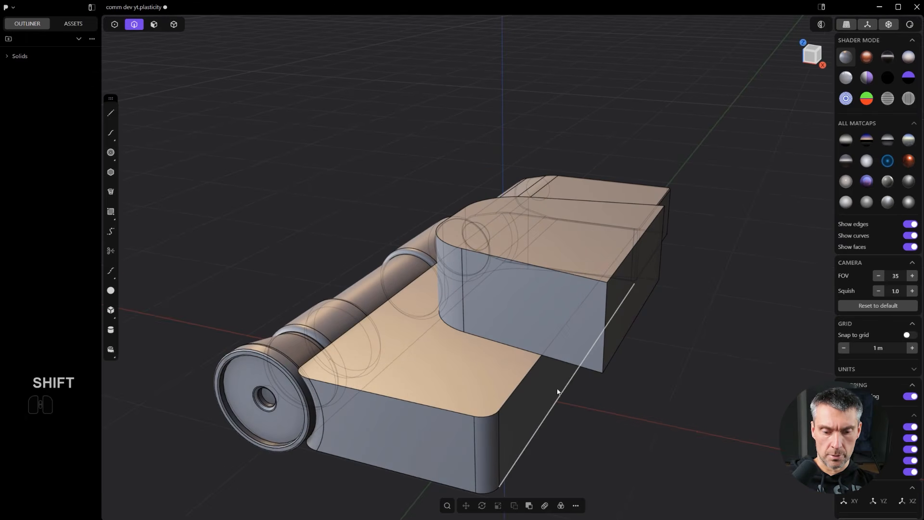
key("4")
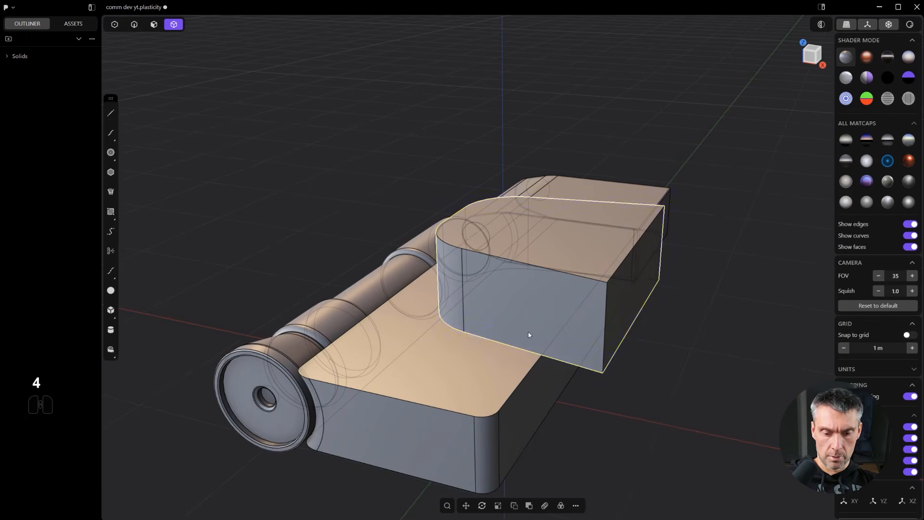
left_click(529, 333)
key("g")
key("z")
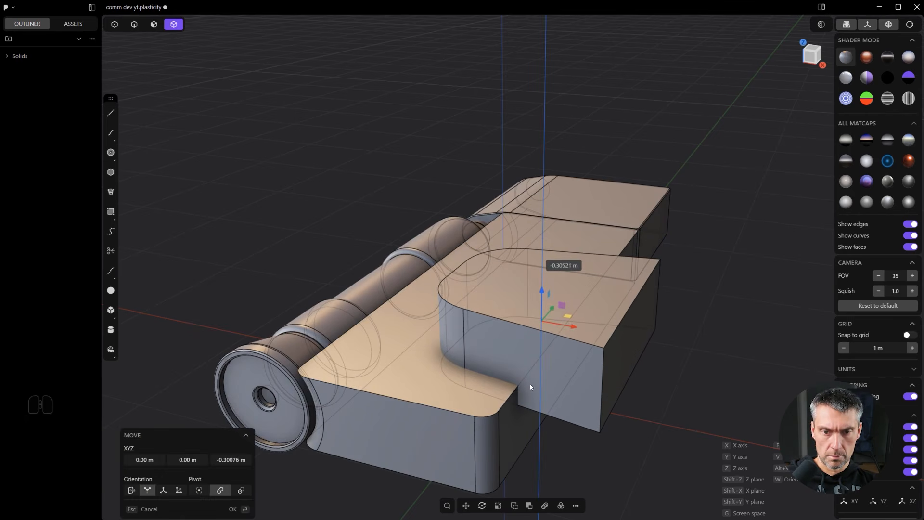
left_click(531, 384)
- Subtract the extruded solid from the block with a Boolean to cut a rounded recess in its long side
middle_click_drag(503, 404, 659, 356, "alt")
middle_click_drag(587, 301, 584, 240, "shift")
scroll(580, 246, "down", 3)
middle_click_drag(566, 271, 520, 284, "shift")
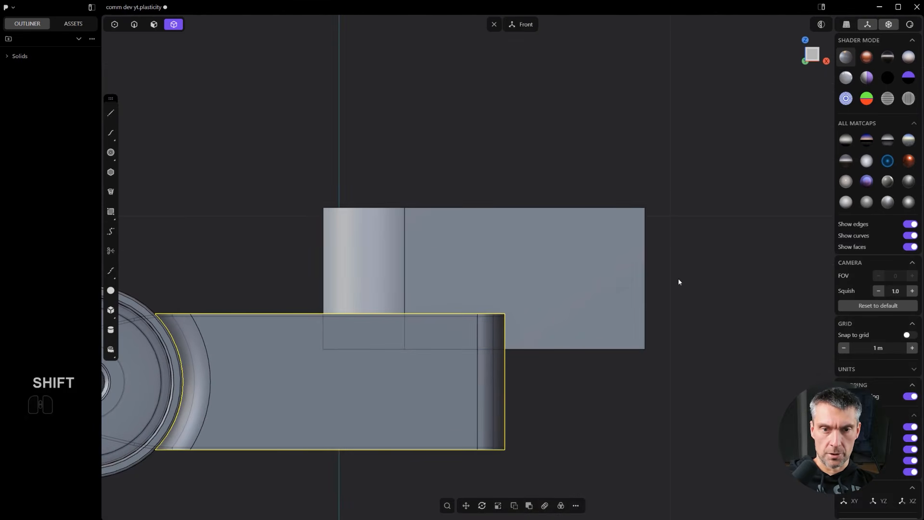
left_click(298, 327)
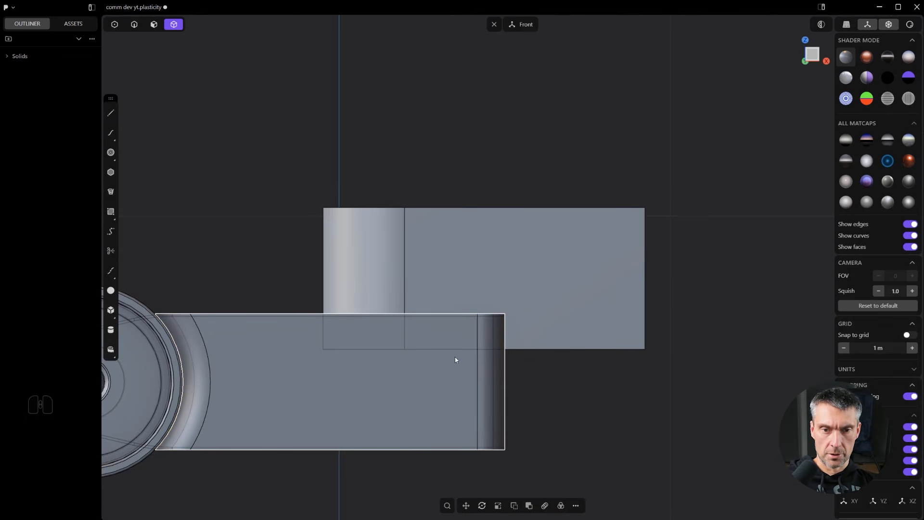
middle_click_drag(462, 362, 396, 371)
scroll(409, 371, "down", 1)
scroll(423, 371, "up", 2)
key("4")
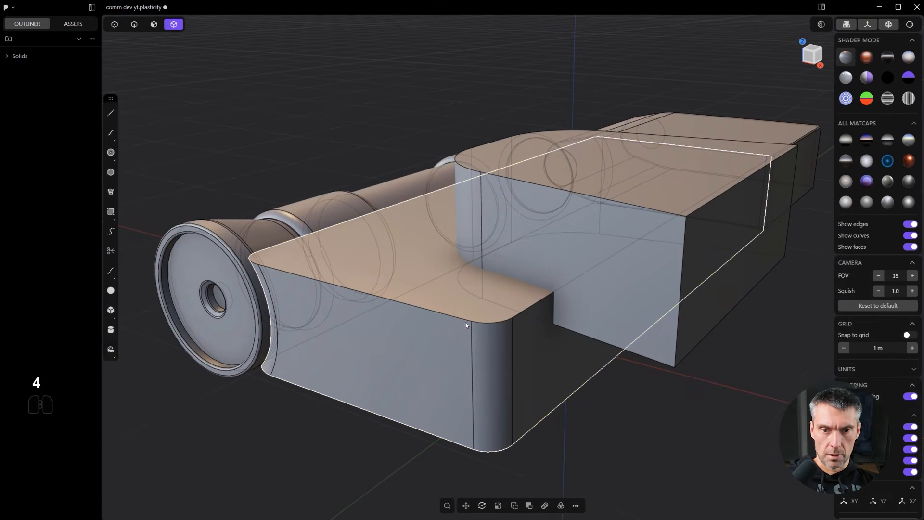
key("q")
left_click(562, 270)
right_click(564, 270)
- Draw a straight line from the midpoint of the recess's inner top edge to the midpoint of its outer floor edge
scroll(573, 266, "up", 2)
middle_click_drag(573, 267, 591, 279, "alt")
scroll(496, 360, "up", 2)
middle_click_drag(495, 361, 567, 344, "shift")
scroll(490, 366, "up", 2)
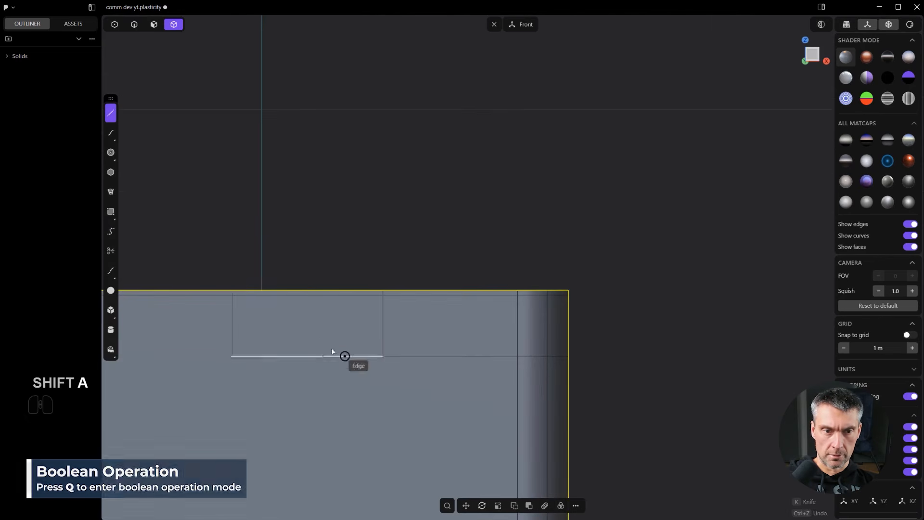
middle_click_drag(288, 274, 330, 211)
left_click(350, 141)
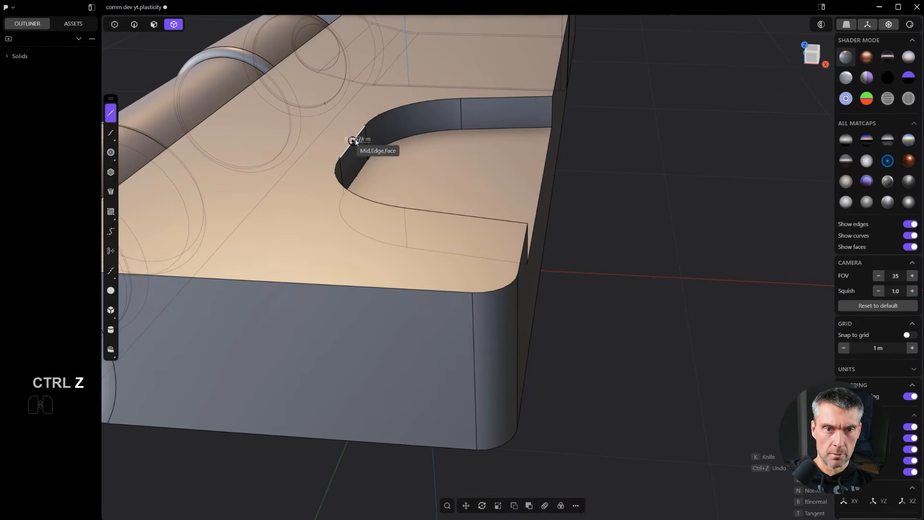
middle_click_drag(415, 173, 496, 200, "alt")
scroll(518, 251, "up", 4)
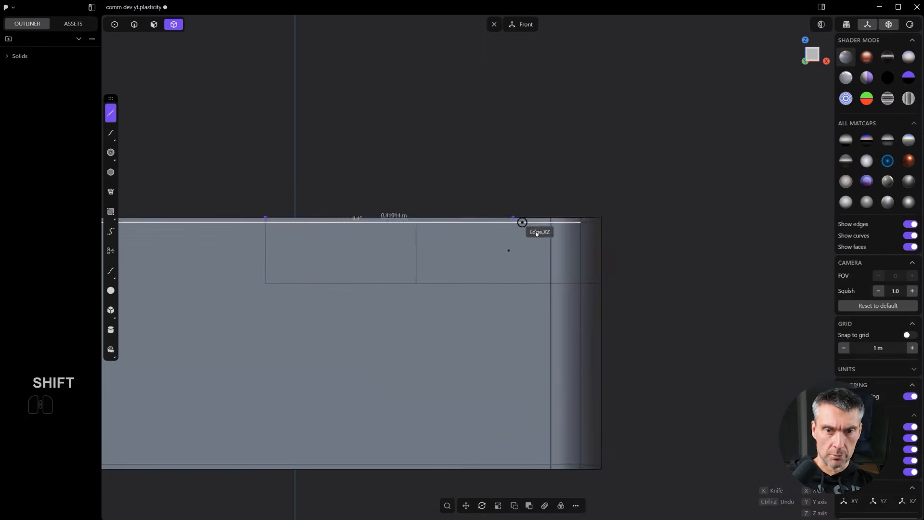
middle_click_drag(642, 301, 593, 308)
left_click(649, 230, "shift")
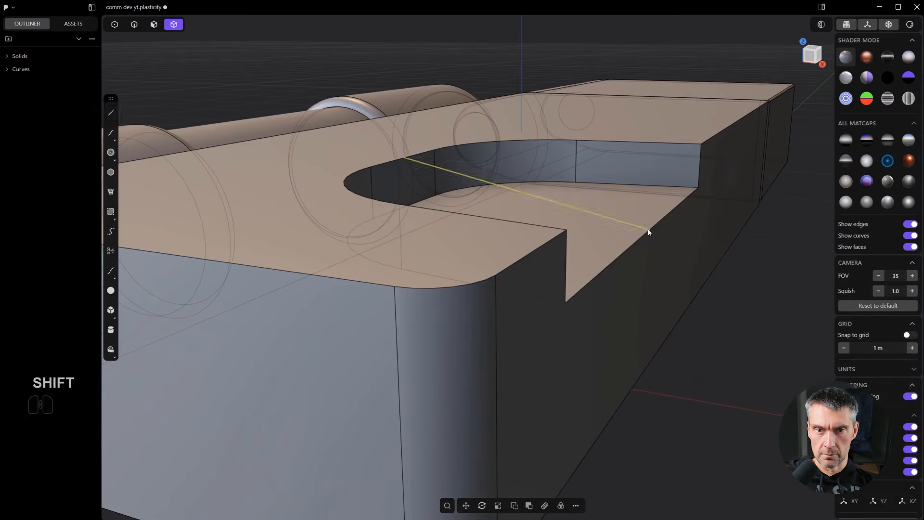
- Move the sloped line about 0.91 m along negative Y to the block's short end
scroll(650, 232, "down", 3)
middle_click_drag(653, 264, 427, 354, "alt")
scroll(666, 342, "down", 3)
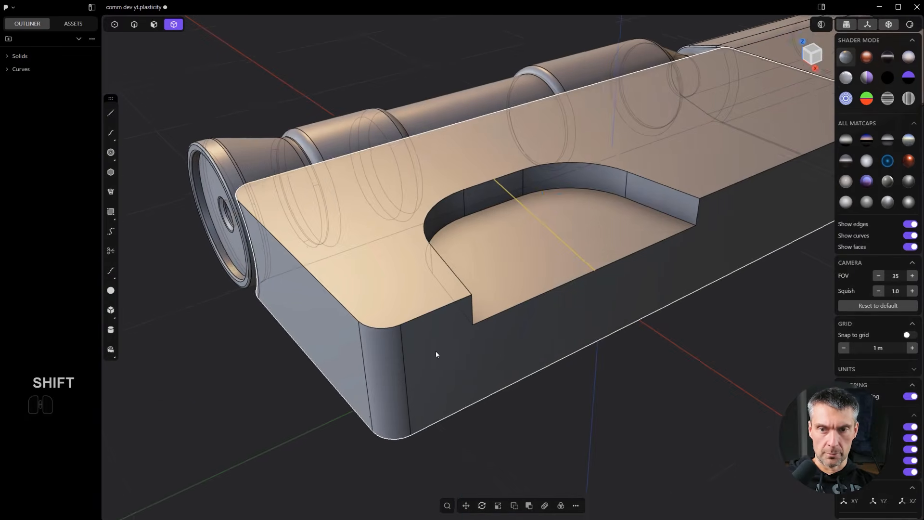
scroll(429, 354, "down", 1)
key("g")
key("y")
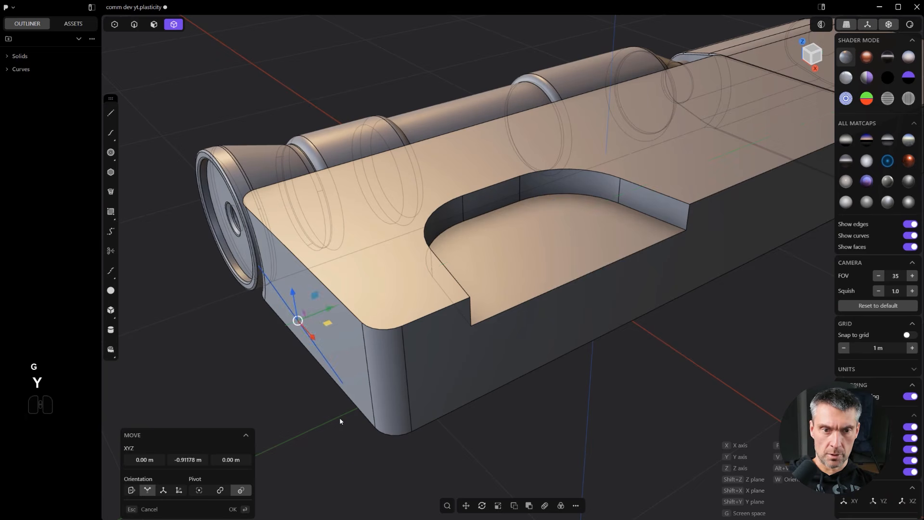
left_click(371, 411)
- Imprint the sloped line across the whole block with the Vector method, keeping Bidirectional on
key("shift+q")
left_click(385, 376)
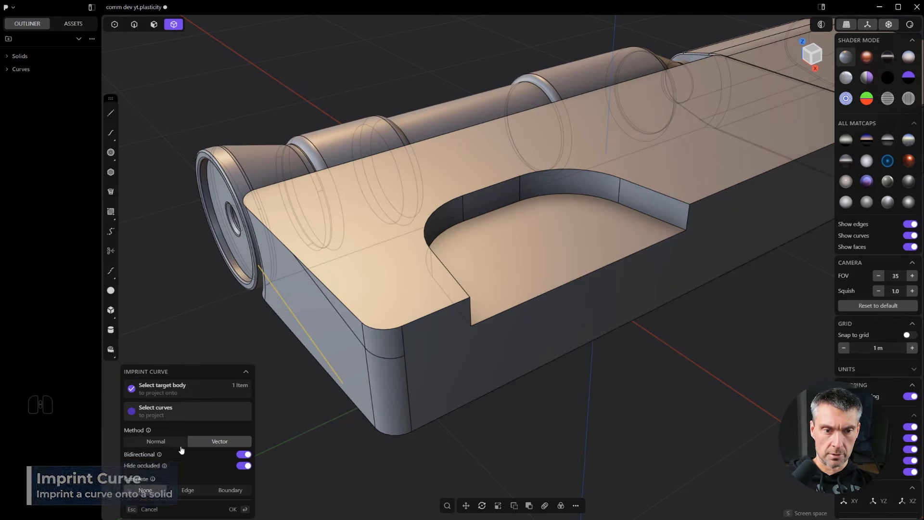
middle_click_drag(253, 466, 448, 300)
scroll(493, 283, "up", 1)
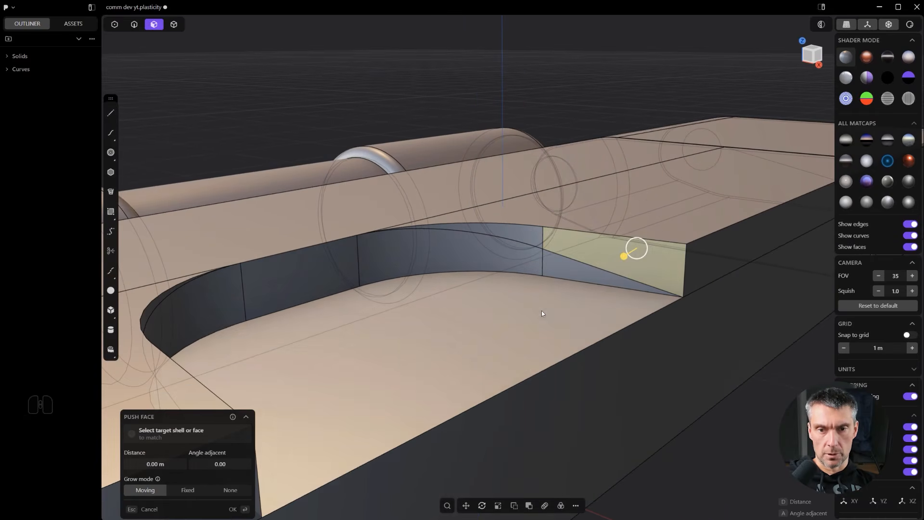
- Delete the recess floor together with the wall faces below the imprinted slope line
left_click(564, 281)
left_click(512, 265, "shift")
left_click(562, 266, "shift")
left_click(527, 311, "shift")
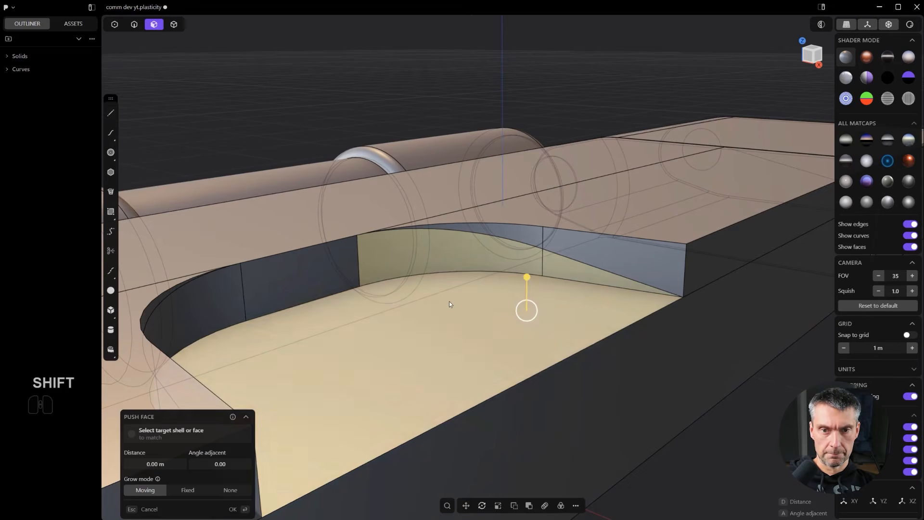
middle_click_drag(337, 270, 352, 208)
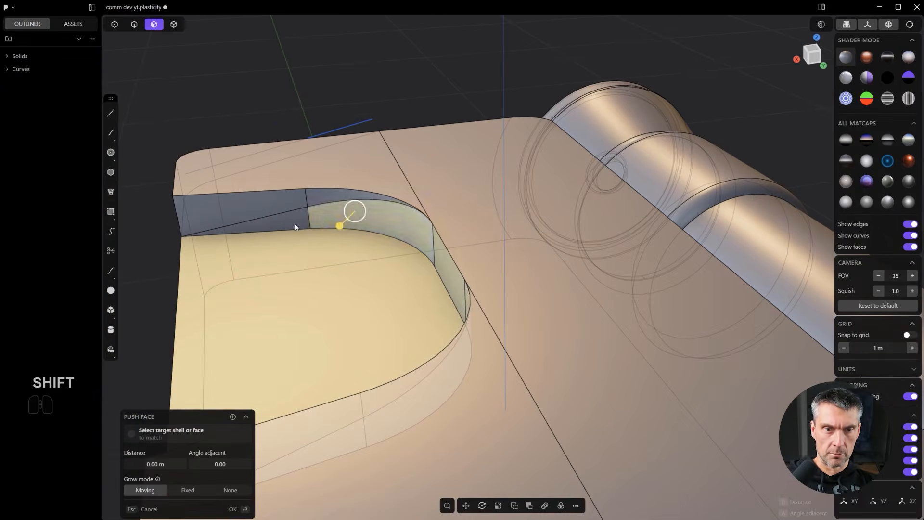
key("shift+x")
- Patch the open boundary of the recess with a sloped floor, using multiple faces and adjusting continuity at the inner edge
middle_click_drag(325, 252, 472, 229)
key("2")
left_click(406, 217, "alt")
key("shift+f")
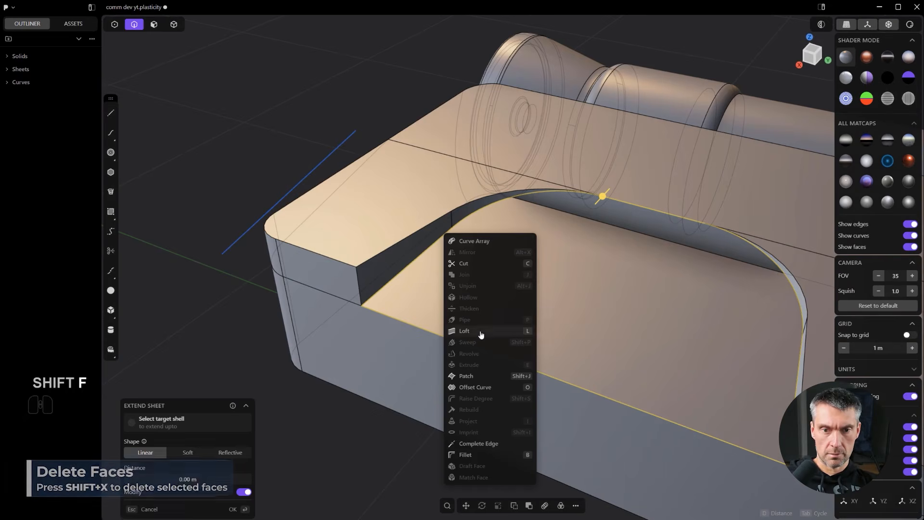
left_click(478, 376)
middle_click_drag(512, 351, 439, 304)
left_click(383, 266)
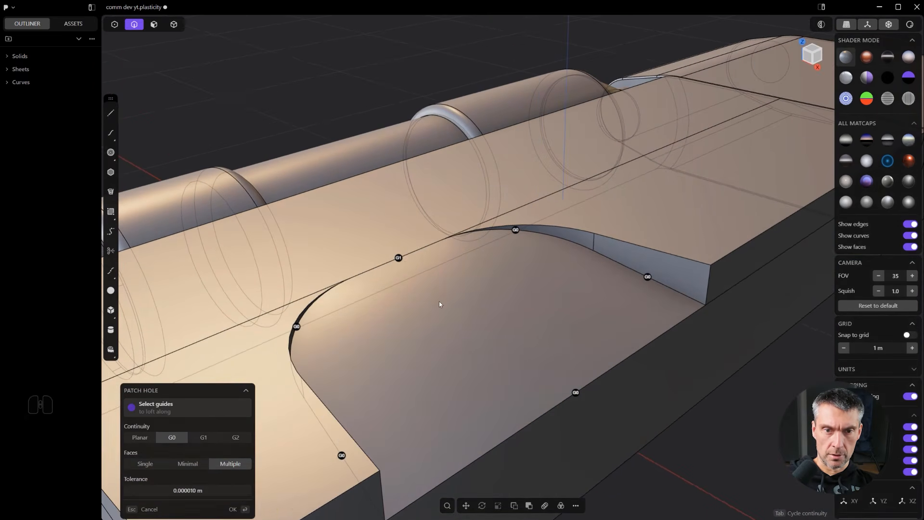
left_click(399, 259)
key("Return")
- Try Delete Redundant Topology on the block to clear the leftover imprinted edges
middle_click_drag(462, 297, 594, 316, "shift")
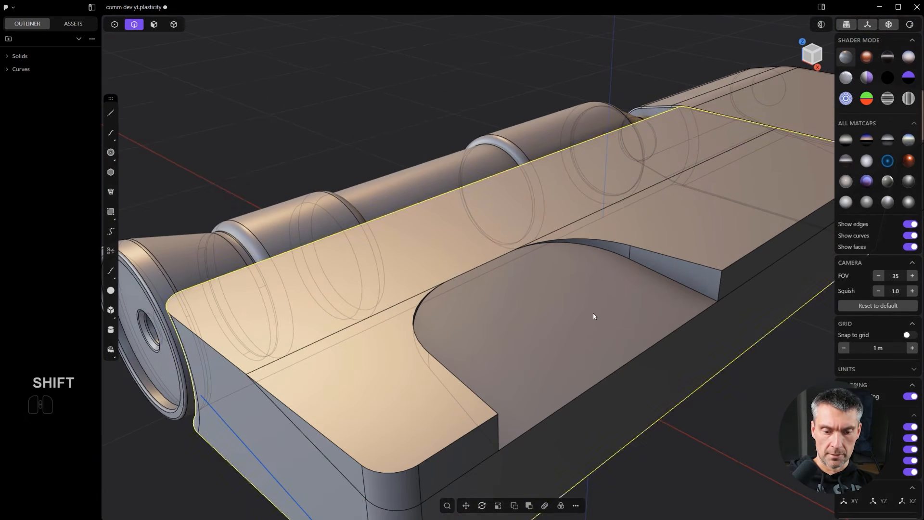
middle_click_drag(637, 229, 582, 259, "shift")
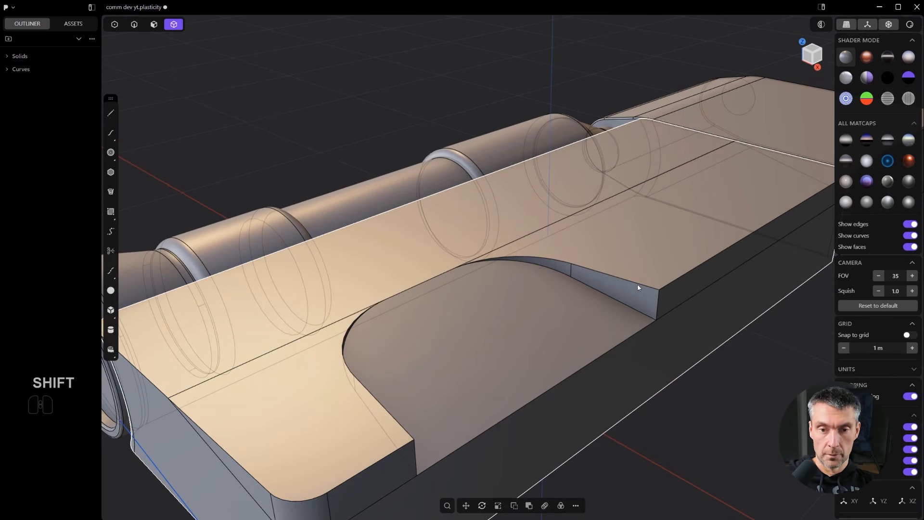
key("shift+q")
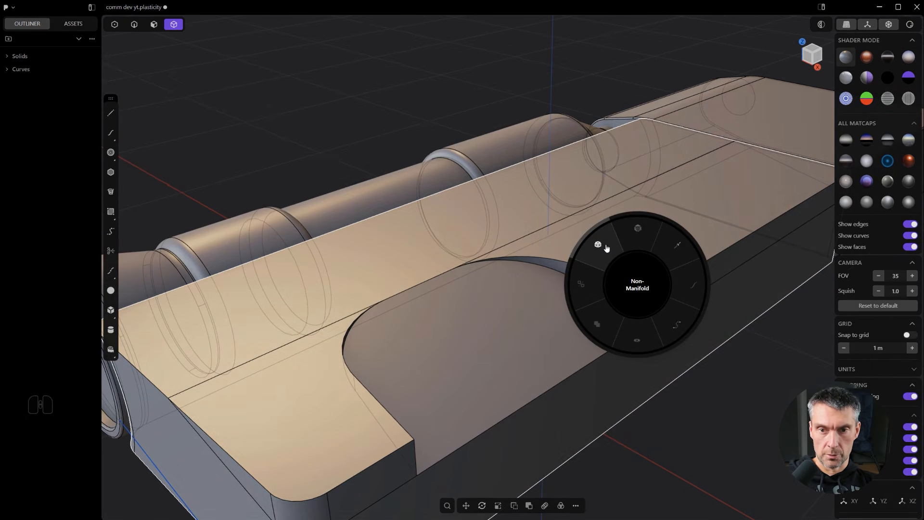
key("Escape")
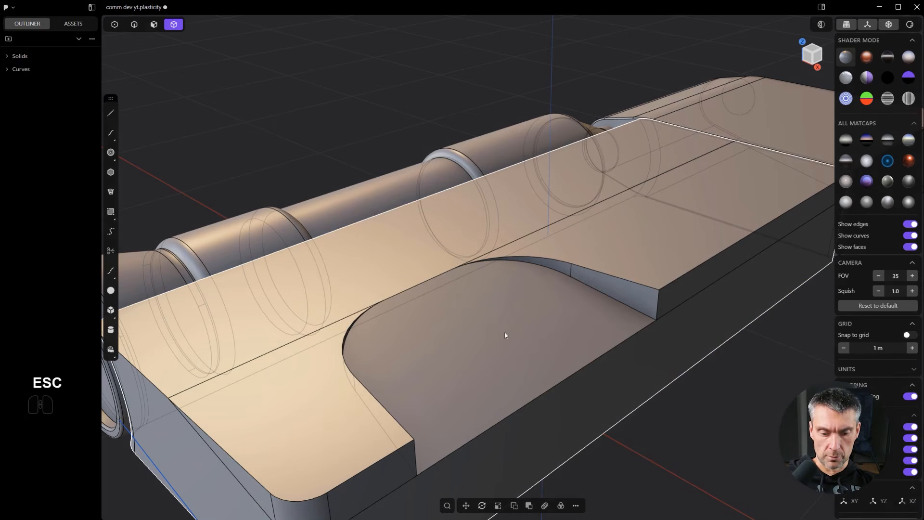
type("f")
type("red")
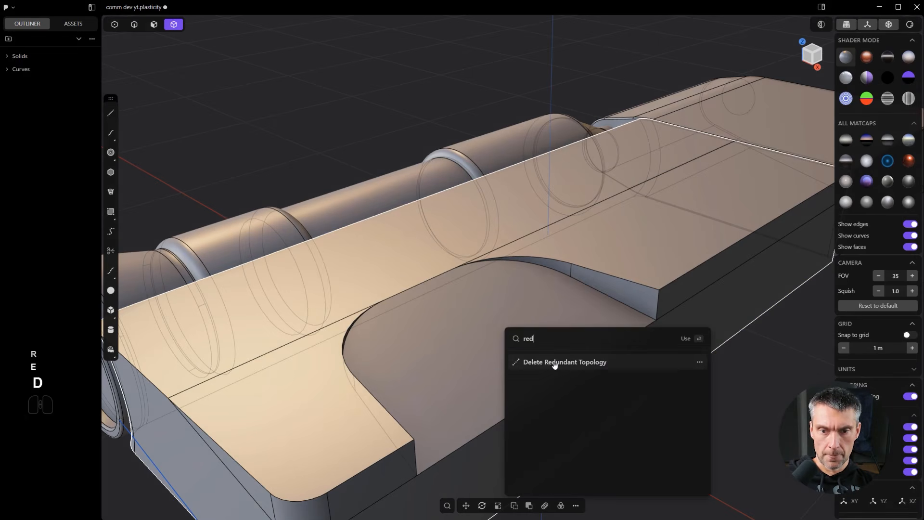
left_click(554, 361)
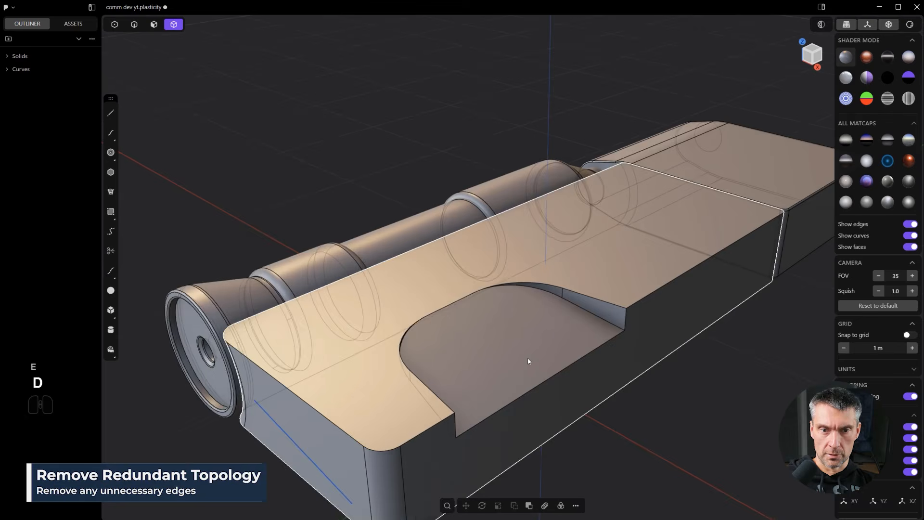
- Examine the patched recess's side corner up close and undo the redundant topology removal
middle_click_drag(528, 361, 637, 370, "shift")
key("alt+z")
scroll(527, 280, "up", 4)
scroll(565, 293, "up", 5)
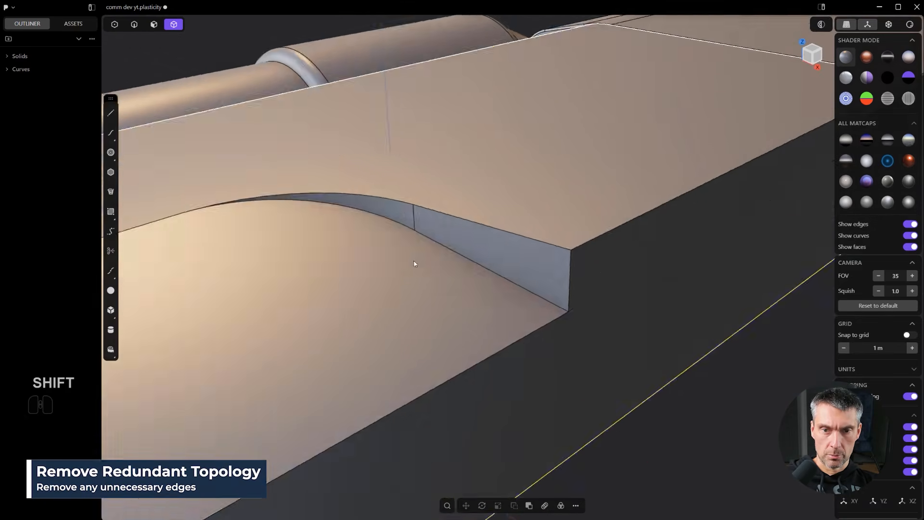
scroll(414, 263, "down", 4)
middle_click_drag(414, 263, 526, 327, "shift")
scroll(488, 221, "down", 4)
key("shift+a")
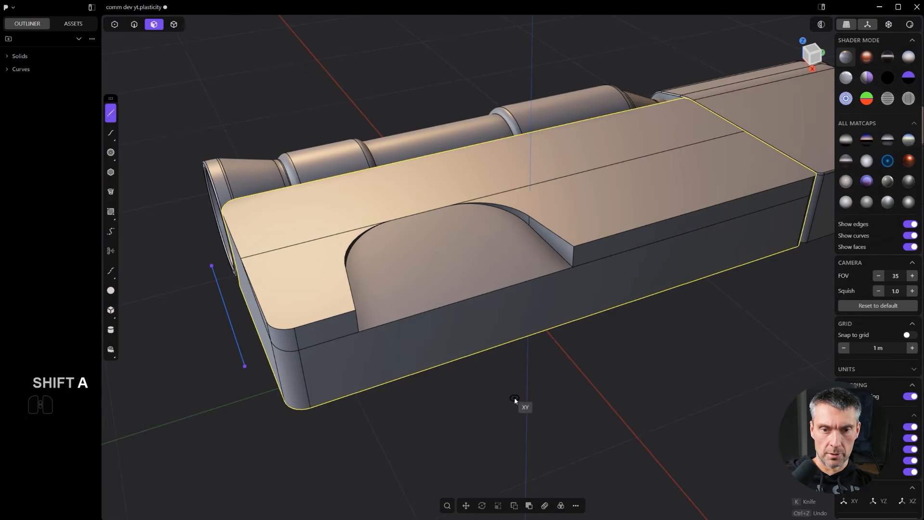
scroll(559, 431, "down", 2)
middle_click_drag(560, 431, 533, 377, "shift")
left_click(508, 395)
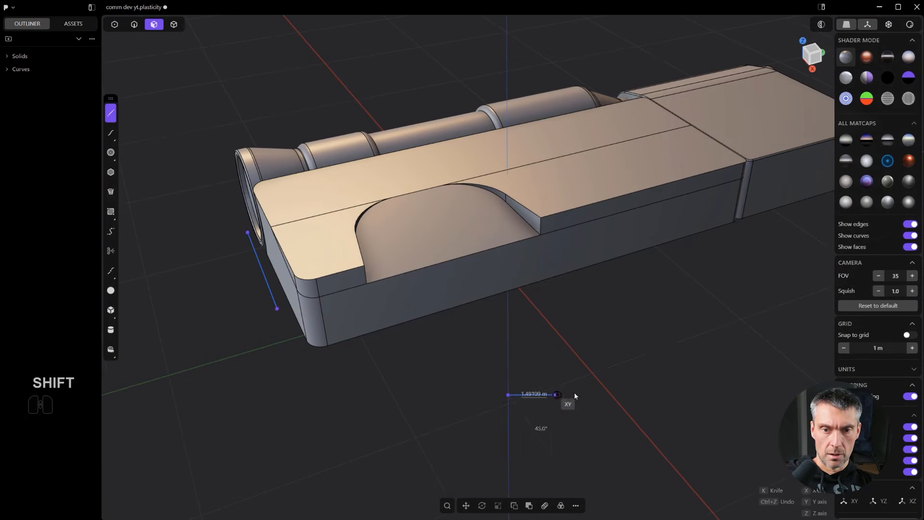
key("ctrl+z")
- Create a cylinder of about 0.33 m radius and 0.58 m height on the ground beside the recess
left_click(518, 372)
left_click(579, 381)
left_click(597, 305)
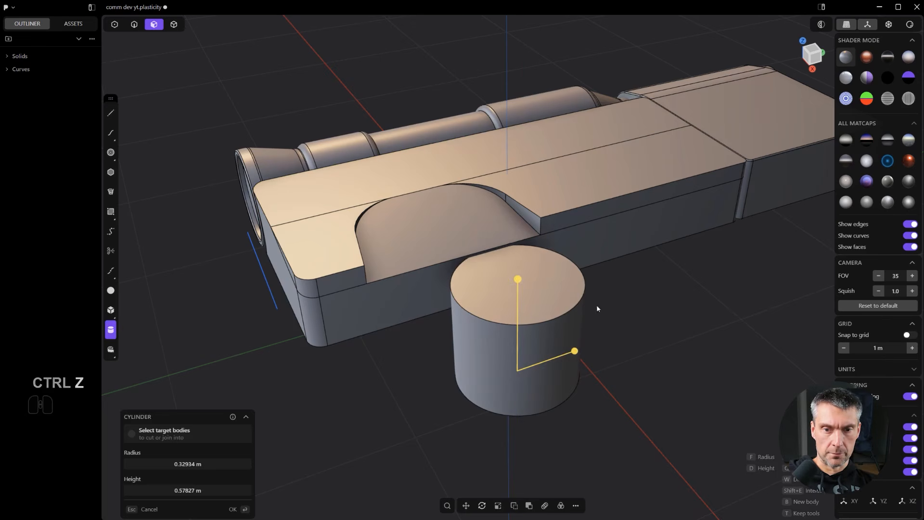
right_click(539, 277)
- Lower the cylinder's top face to turn it into a short disc
left_click(516, 297)
left_click_drag(515, 273, 519, 340)
middle_click_drag(521, 341, 533, 354, "alt")
right_click(533, 354)
- Move the disc within the top view plane so it overlaps the block's recess
scroll(544, 377, "up", 3)
key("4")
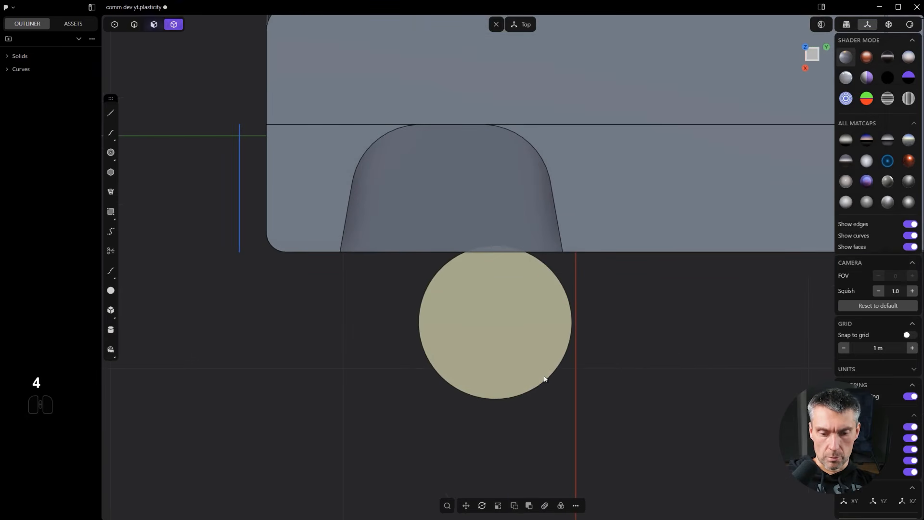
left_click(543, 372)
key("g")
key("g")
left_click(487, 268)
right_click(488, 269)
- Raise the disc about 0.55 m along the Z axis so it sits in the recess
middle_click_drag(487, 309, 491, 259)
key("g")
key("z")
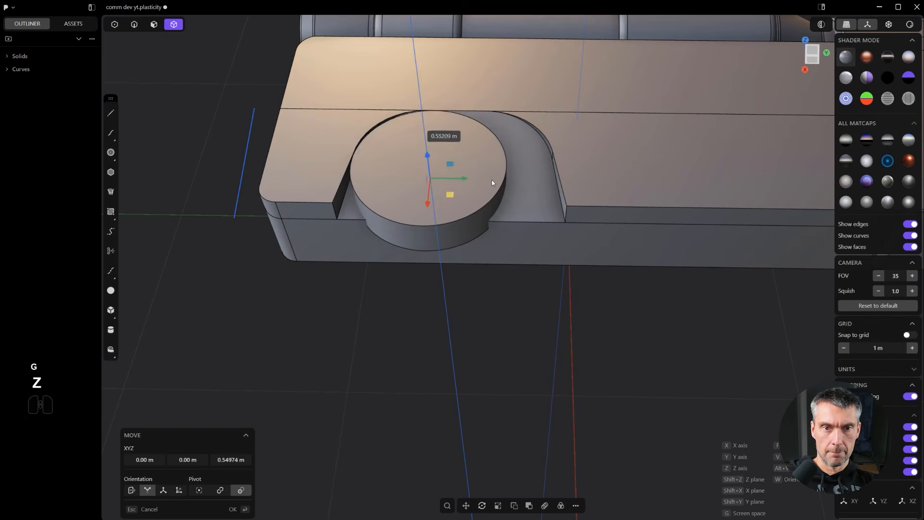
left_click(490, 172)
- Centre the disc on the midpoint of the recess's rear edge and shift it about 0.32 m along the X axis
middle_click_drag(489, 173, 477, 318, "alt")
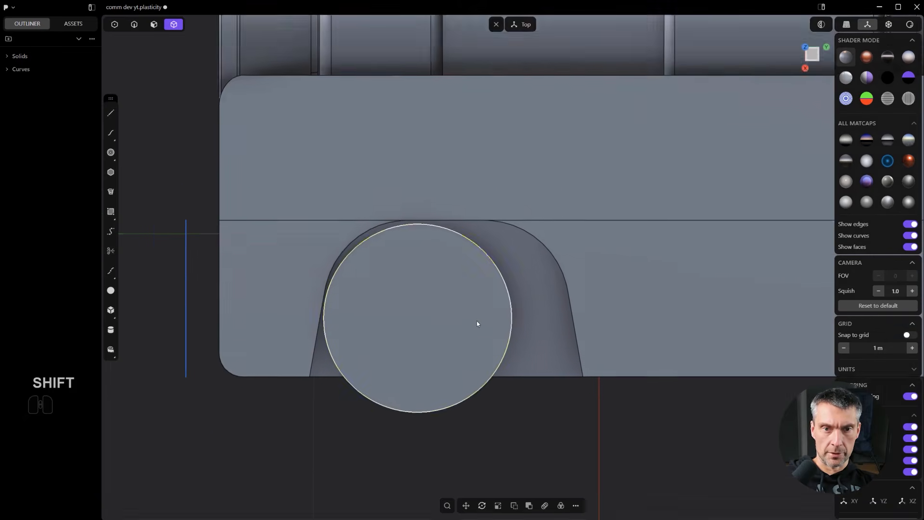
scroll(460, 335, "up", 2)
key("g")
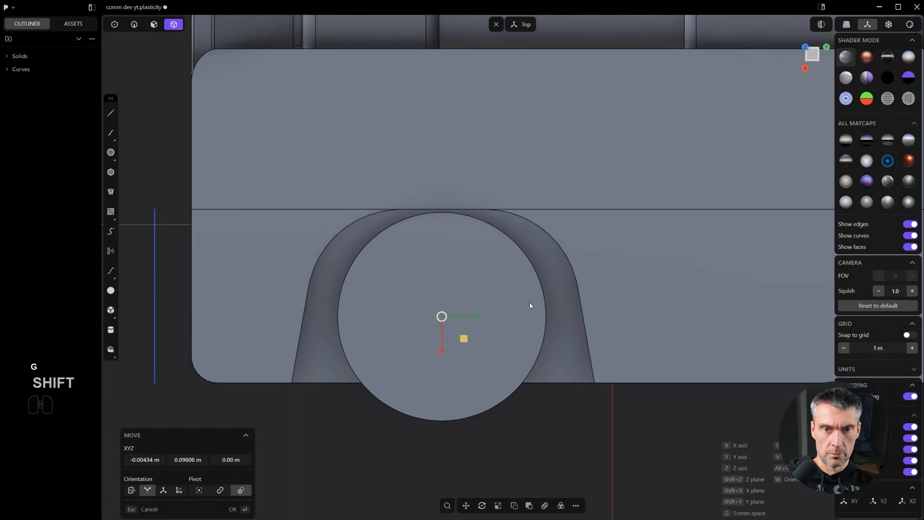
key("ctrl")
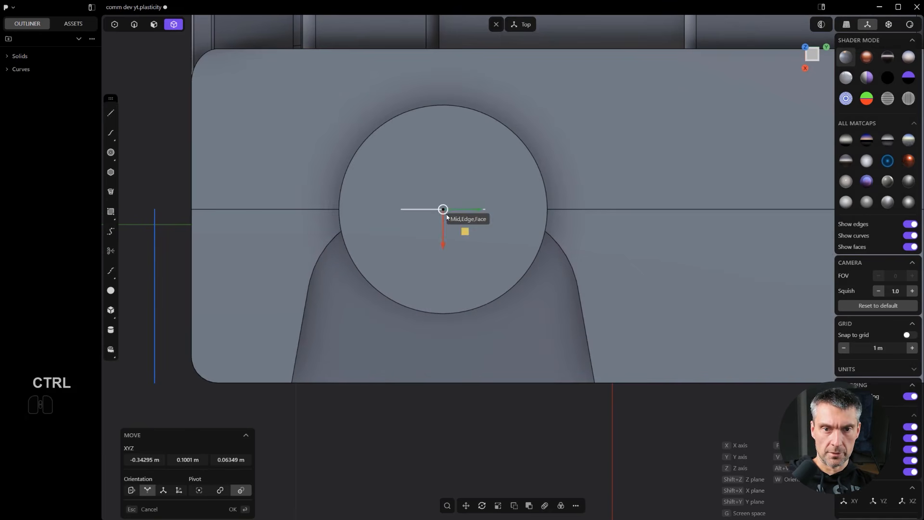
key("x")
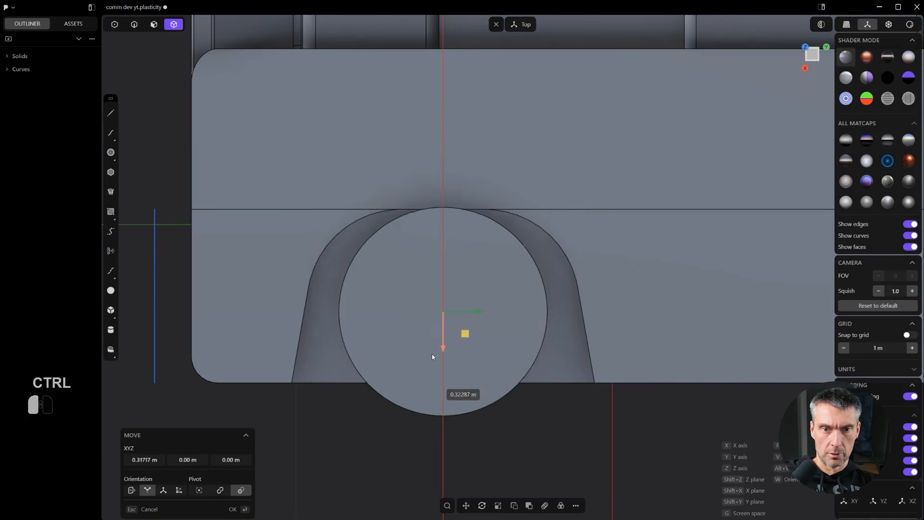
middle_click_drag(448, 356, 550, 319)
left_click(532, 345)
- Nudge the disc about -0.01 m along the X axis toward the rear of the recess
mouse_move(516, 363)
left_mouse_down()
mouse_move(547, 378)
mouse_move(532, 371)
left_mouse_up()
middle_click_drag(532, 371, 557, 289)
left_click_drag(361, 284, 357, 279)
right_click(610, 333)
left_click(574, 341)
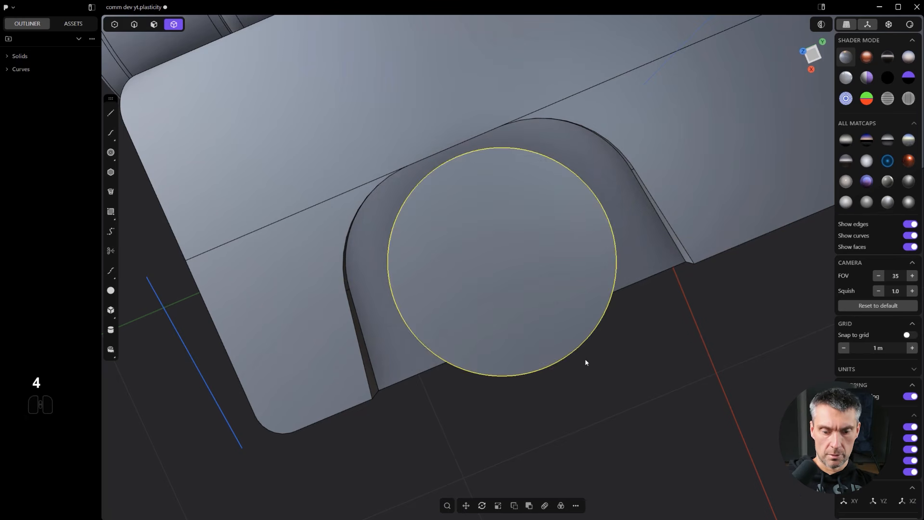
key("g")
key("x")
key("shift")
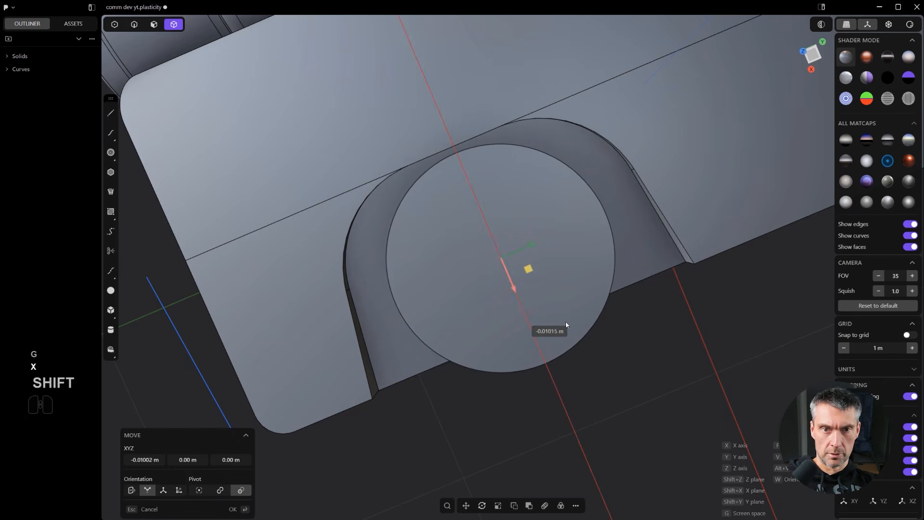
left_click(553, 305)
- Try to push the straight and curved walls on both sides of the recess toward the disc
middle_click_drag(553, 306, 620, 371)
key("shift+3")
left_click(639, 368)
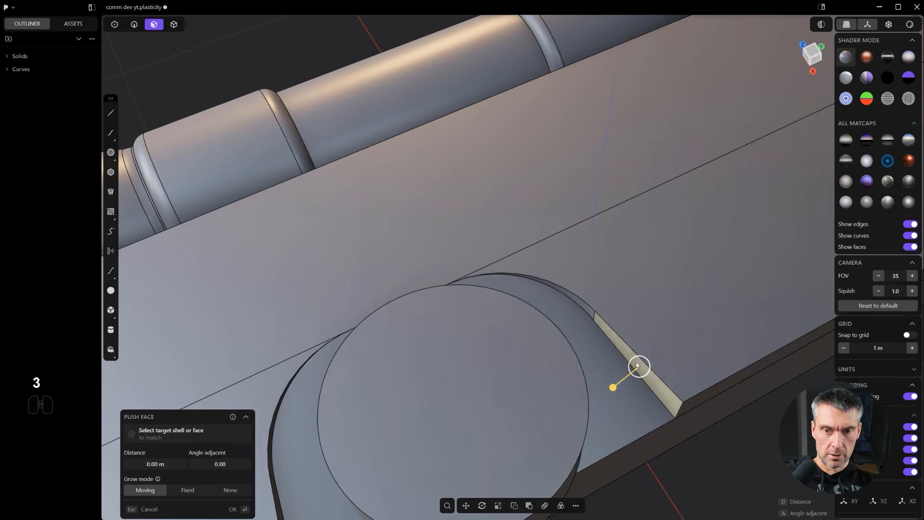
left_click(583, 311, "shift")
key("ctrl+z")
left_click(580, 300, "shift")
key("ctrl+z")
middle_click_drag(547, 366, 396, 270)
left_click(374, 262, "shift")
left_click(313, 311, "shift")
middle_click_drag(370, 309, 532, 299)
left_click(586, 280, "shift")
left_click_drag(586, 280, 521, 329, "shift")
key("ctrl+z")
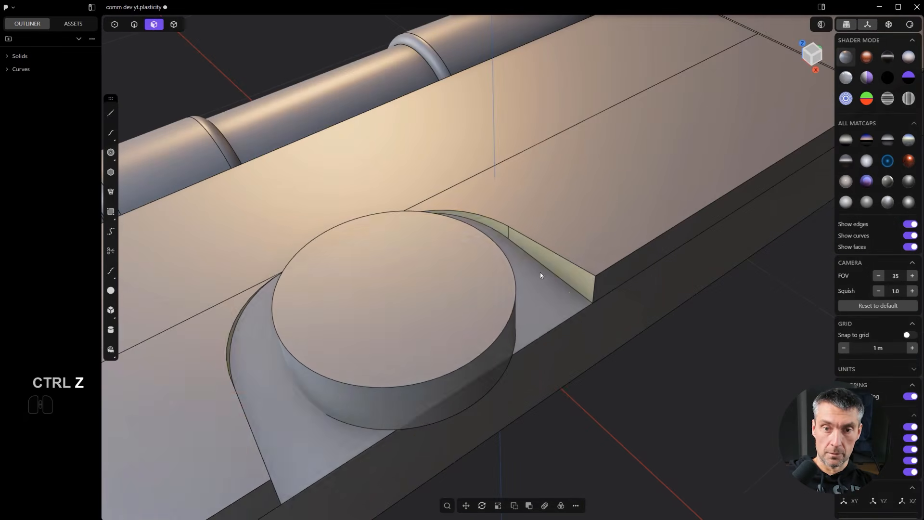
- Try to push only the straight and curved walls on the positive Y side of the recess toward the disc
scroll(542, 260, "up", 2)
left_click(541, 255)
left_click_drag(518, 273, 507, 282)
key("ctrl+z")
left_click(507, 228)
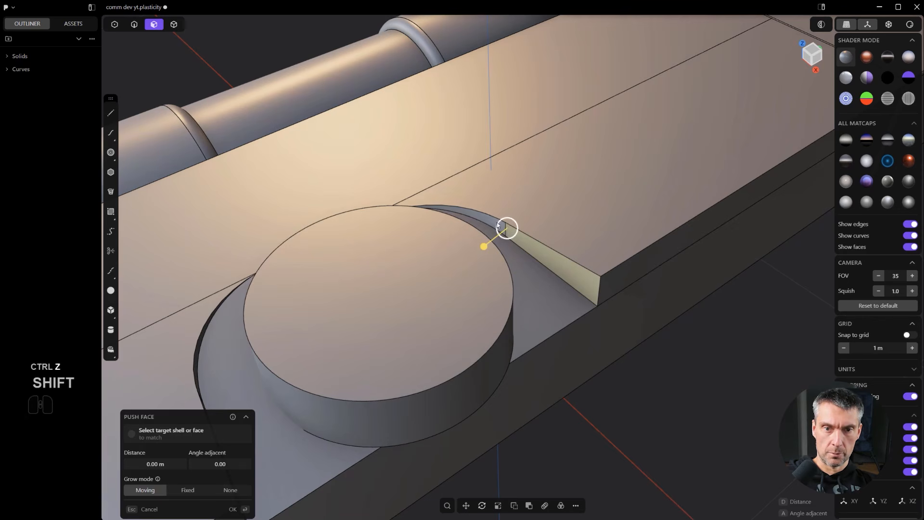
left_click_drag(469, 240, 443, 266, "shift")
mouse_move(448, 260)
middle_mouse_down()
mouse_move(427, 276)
mouse_move(439, 279)
mouse_move(453, 234)
mouse_move(461, 254)
mouse_move(463, 200)
middle_mouse_up()
scroll(463, 256, "up", 2)
key("ctrl+z")
middle_click_drag(463, 200, 557, 289, "shift")
scroll(552, 254, "up", 1)
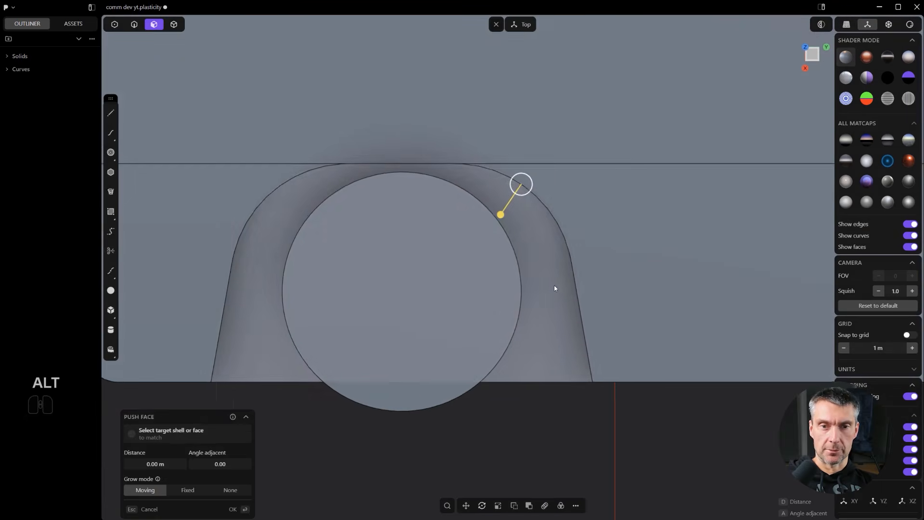
key("Escape")
- Move the disc in the negative Y direction so it sits off-centre in the recess
scroll(534, 290, "down", 3)
key("4")
left_click(464, 344)
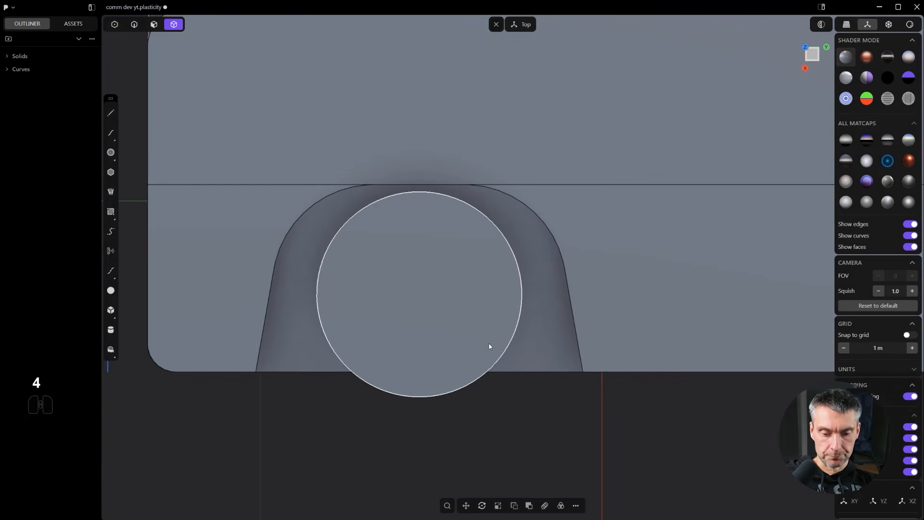
key("g")
key("y")
left_click(459, 338)
scroll(481, 349, "up", 1)
middle_click_drag(481, 349, 557, 283)
scroll(563, 277, "up", 1)
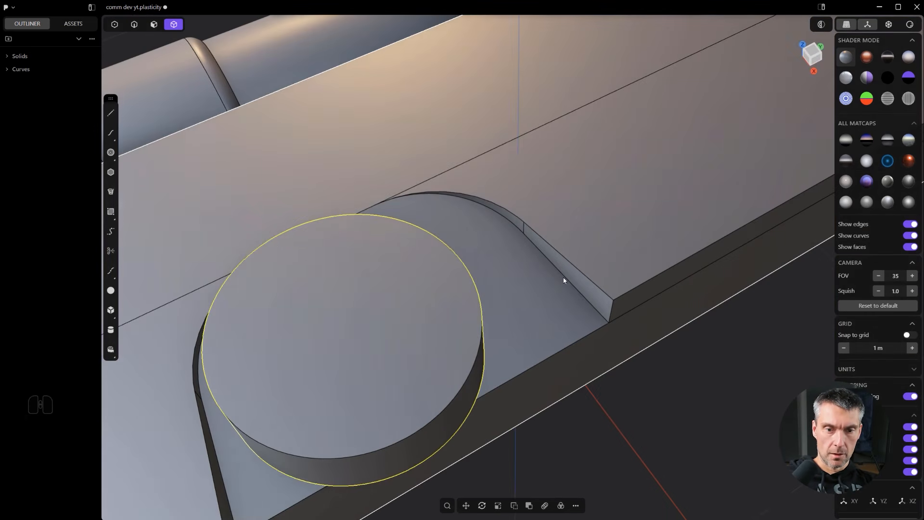
- Duplicate the straight and curved wall faces on the positive Y side of the recess and move the copy about -0.19 m along Y
key("3")
left_click(564, 276)
left_click(506, 215, "shift")
middle_click_drag(457, 214, 465, 249)
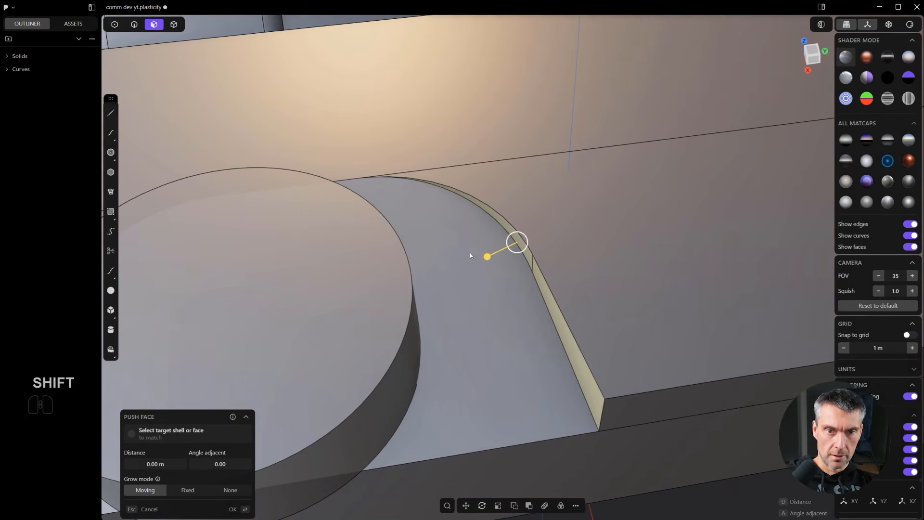
key("shift+d")
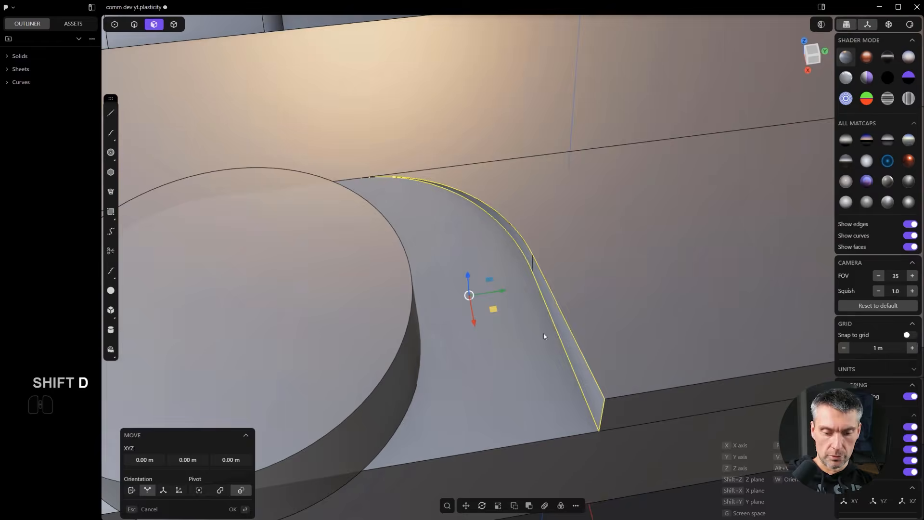
key("y")
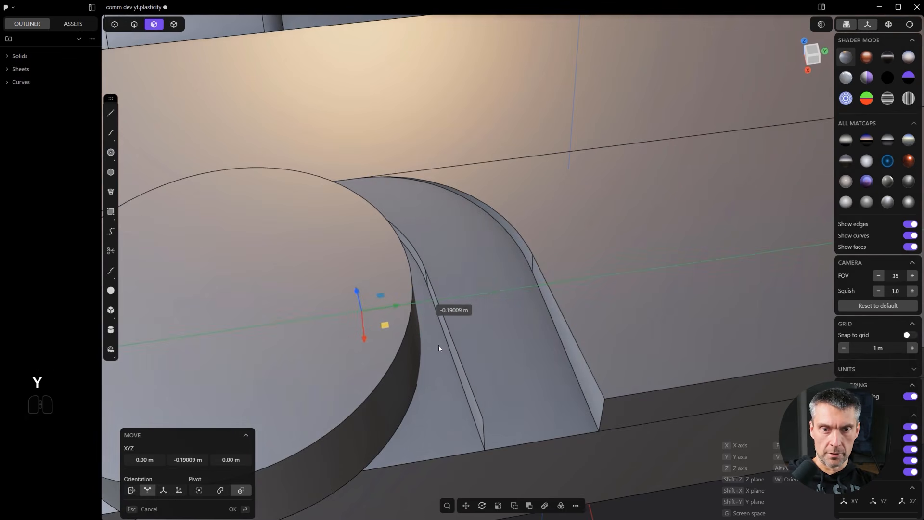
middle_click_drag(438, 344, 573, 316, "alt")
scroll(442, 351, "down", 3)
scroll(494, 326, "up", 5)
right_click(518, 326)
- Remove the recess's floor and the original side wall faces behind the copied wall from the block
left_click(517, 323)
left_click(577, 316, "shift")
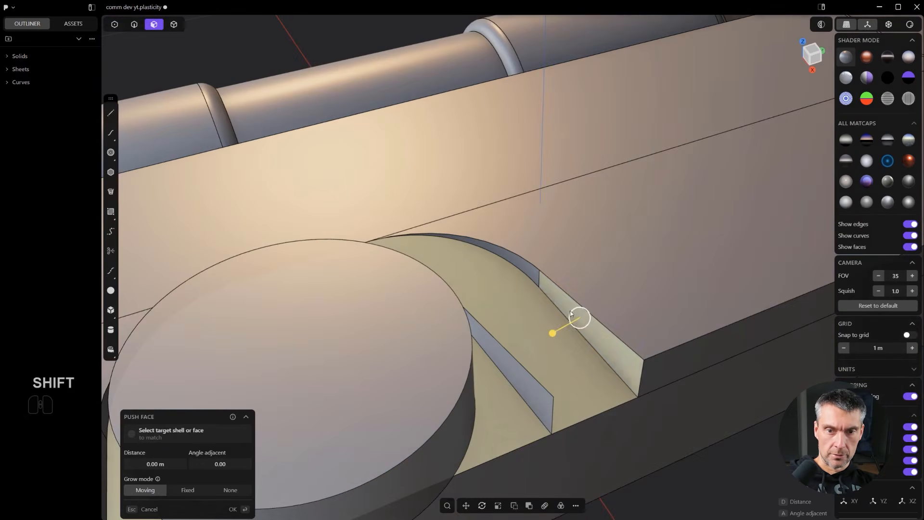
key("shift+x")
scroll(515, 310, "up", 5)
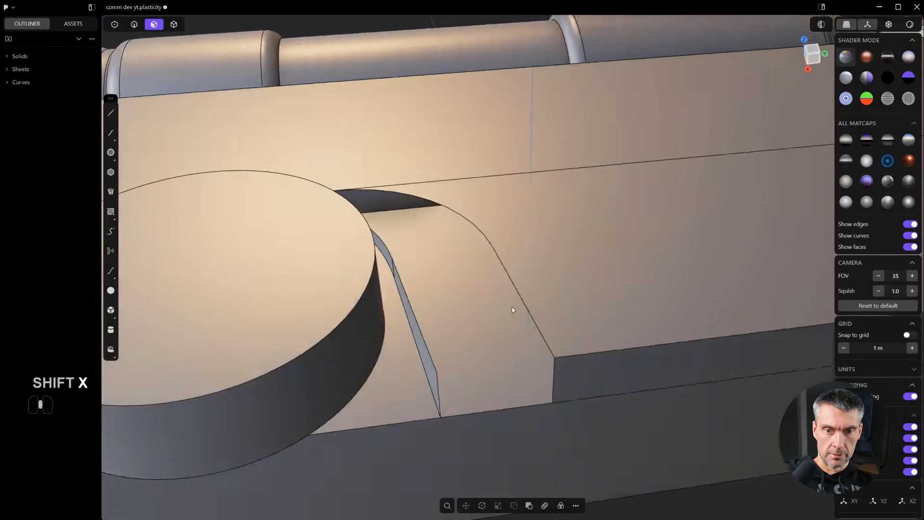
- Loft a flat face with G0 continuity between the copied wall's front vertical edge and the block's open corner edge
key("2")
left_click(404, 323)
middle_click_drag(404, 317, 375, 232)
middle_click_drag(343, 421, 574, 336)
key("l")
key("Tab")
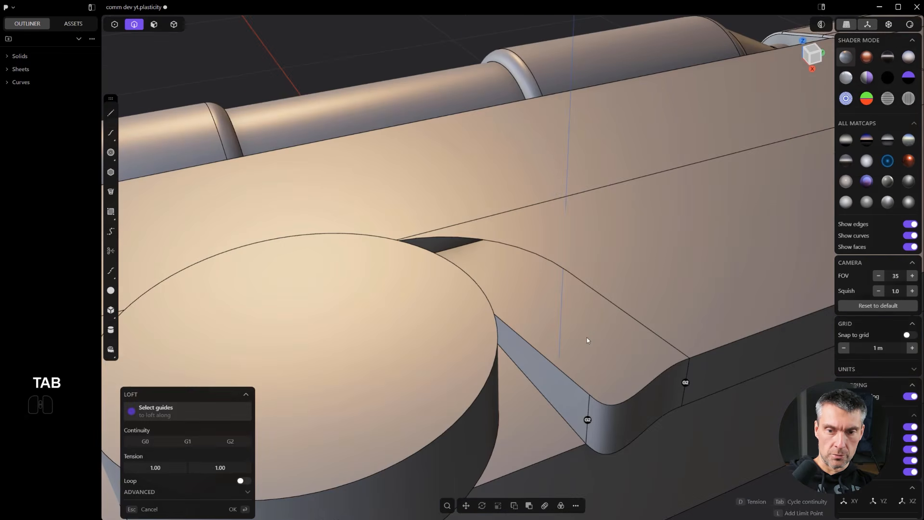
key("Tab")
middle_click_drag(602, 364, 545, 365, "shift")
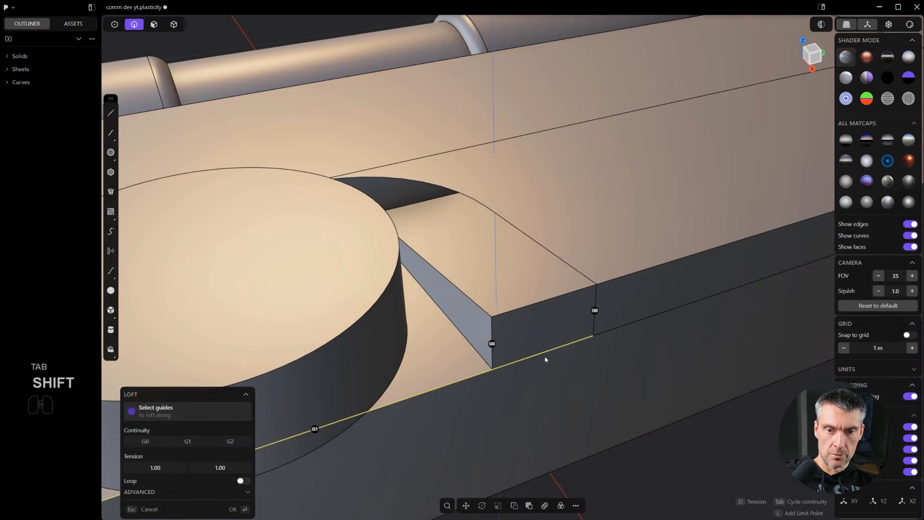
scroll(546, 359, "up", 3)
key("Return")
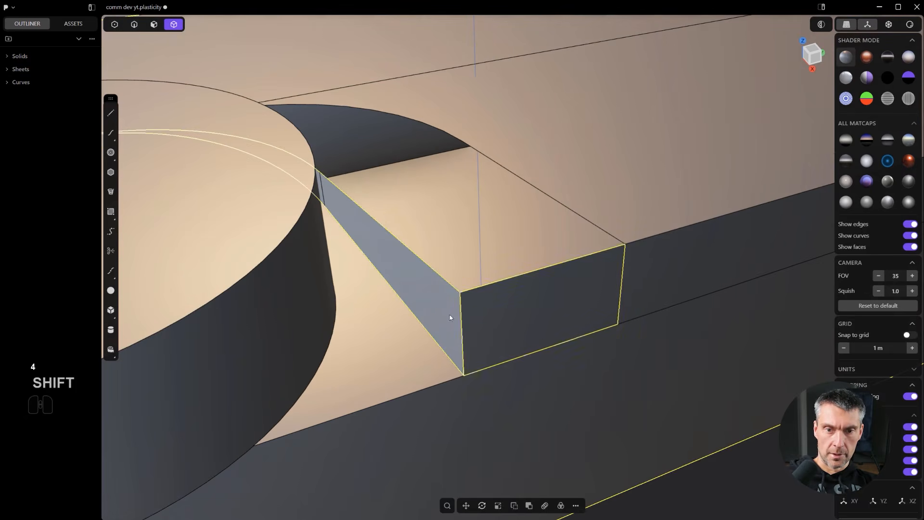
- Join the lofted face, the copied walls and the block into one sheet
key("j")
key("2")
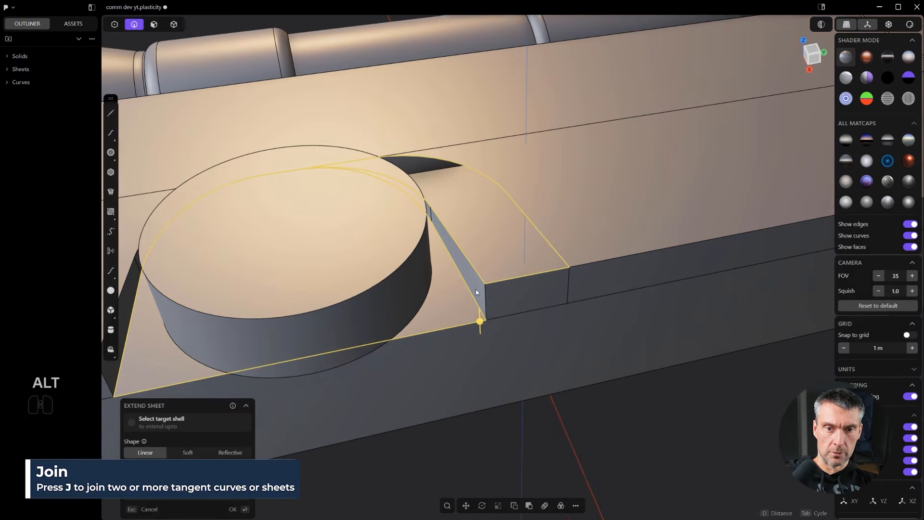
middle_click_drag(475, 290, 425, 310, "alt")
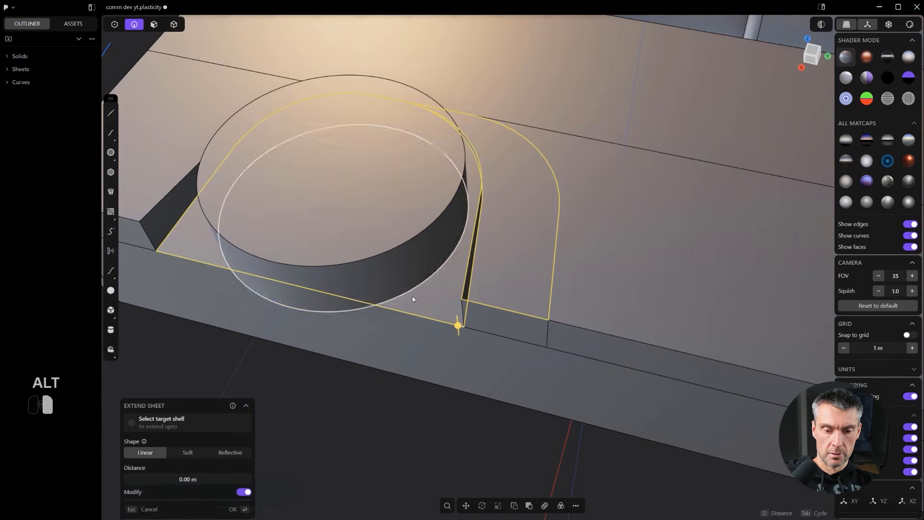
- Hide the disc so the open recess underneath can be edited
key("4")
key("h")
middle_click_drag(384, 250, 572, 275, "shift")
- Try to split the recess's straight rear edge where the copied curved wall meets it
key("2")
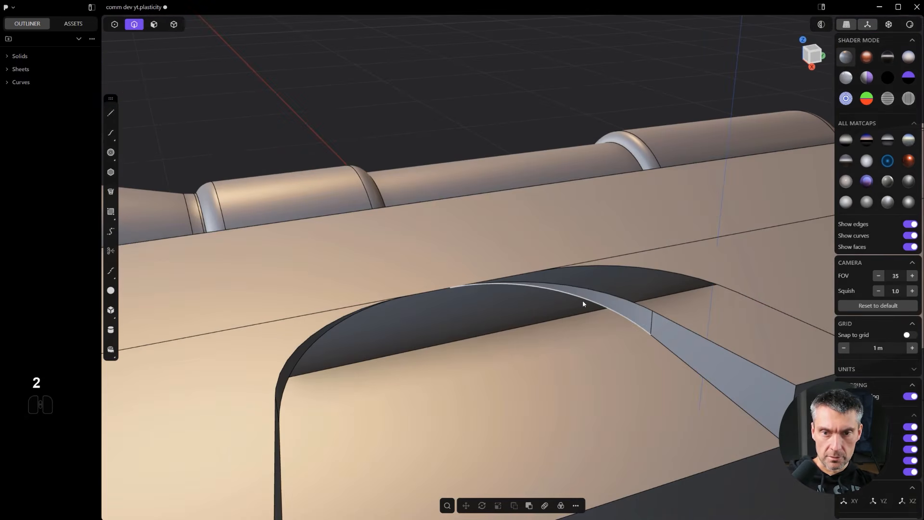
left_click(583, 300)
middle_click_drag(391, 306, 546, 308, "shift")
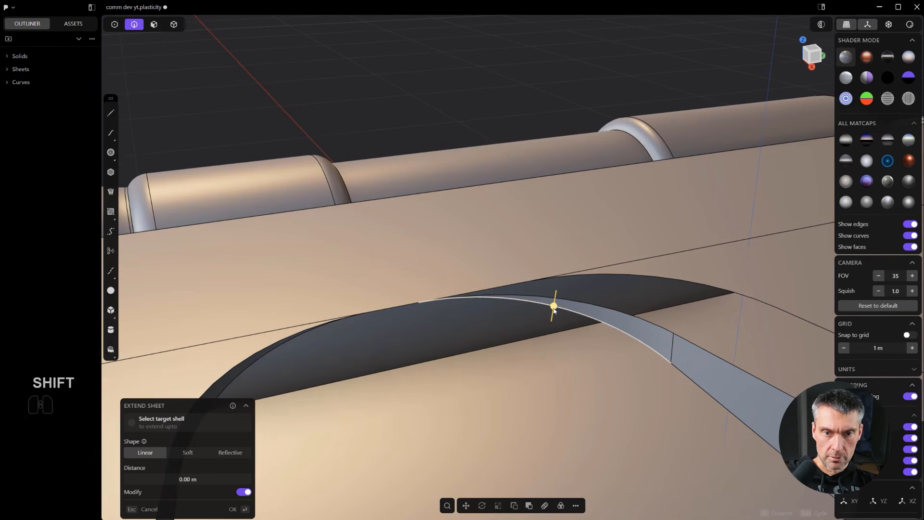
left_click(338, 323, "shift")
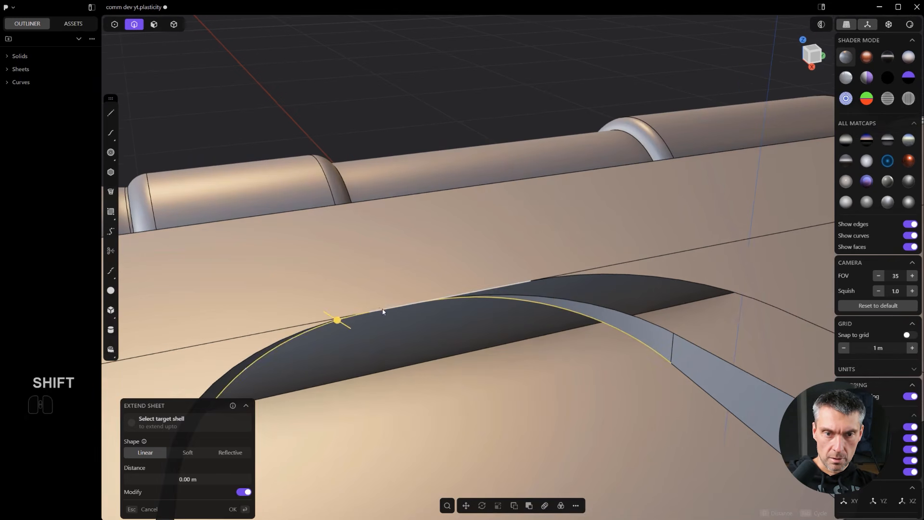
scroll(396, 311, "up", 7)
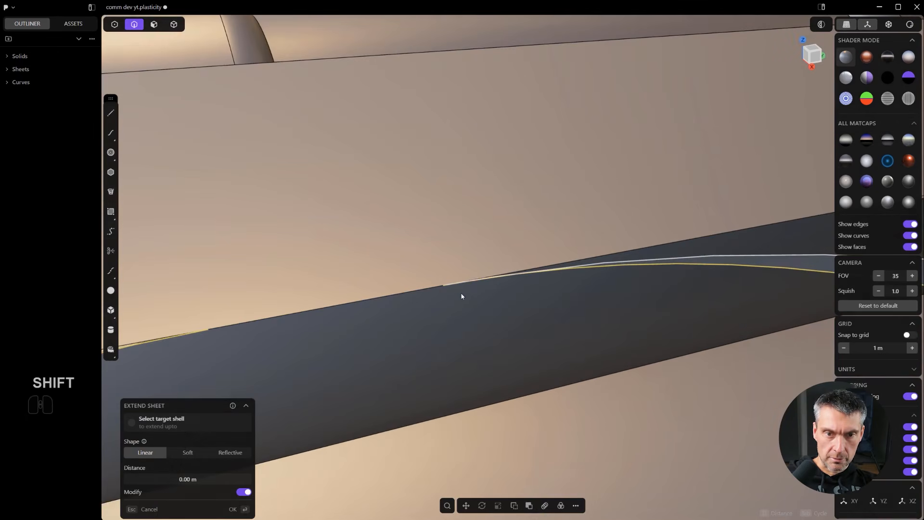
scroll(462, 292, "up", 2)
left_click(111, 270)
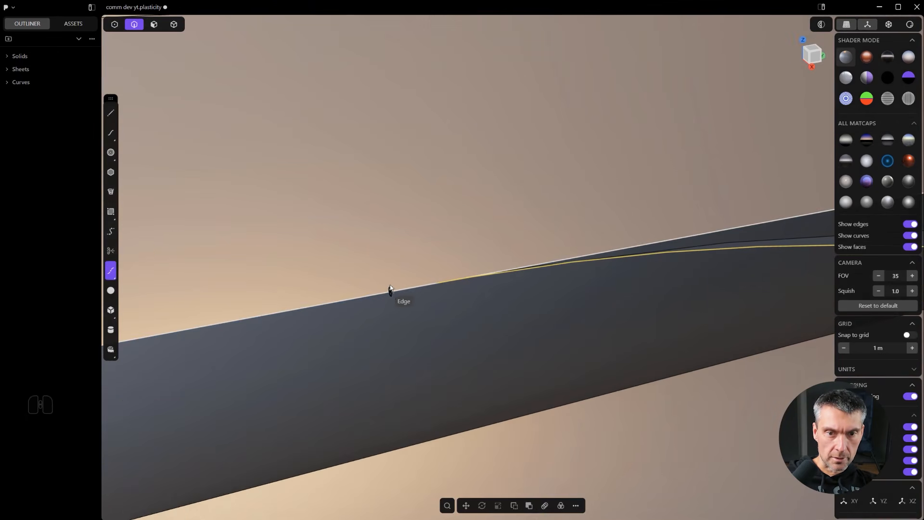
left_click(440, 287)
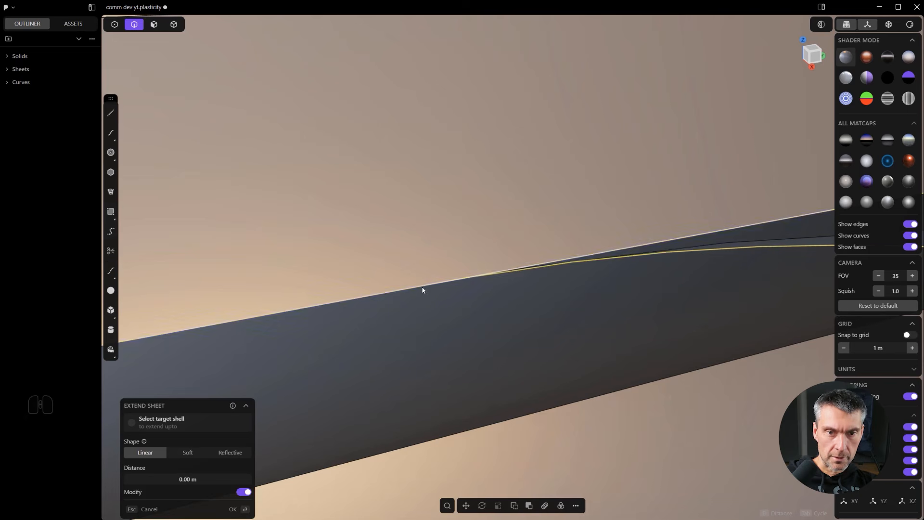
scroll(422, 291, "down", 3)
key("Escape")
scroll(414, 296, "up", 2)
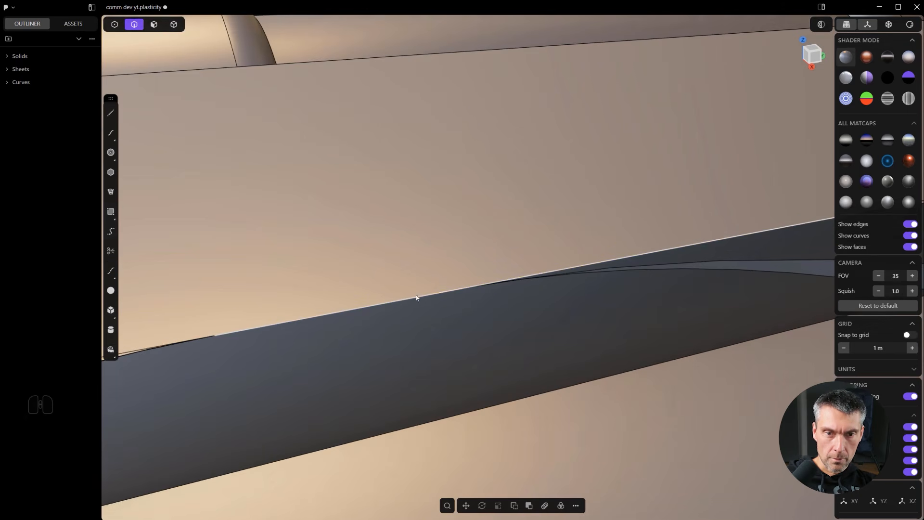
- Duplicate the recess's straight rear top edge in place as a separate curve
left_click(424, 297)
scroll(424, 297, "up", 1)
scroll(505, 289, "up", 2)
scroll(510, 289, "down", 2)
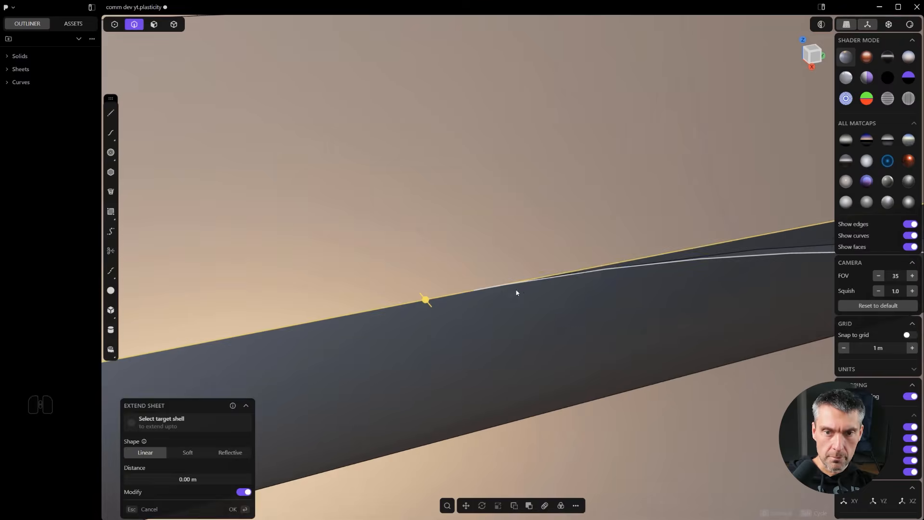
scroll(457, 300, "down", 2)
left_click(453, 301)
left_click(453, 302)
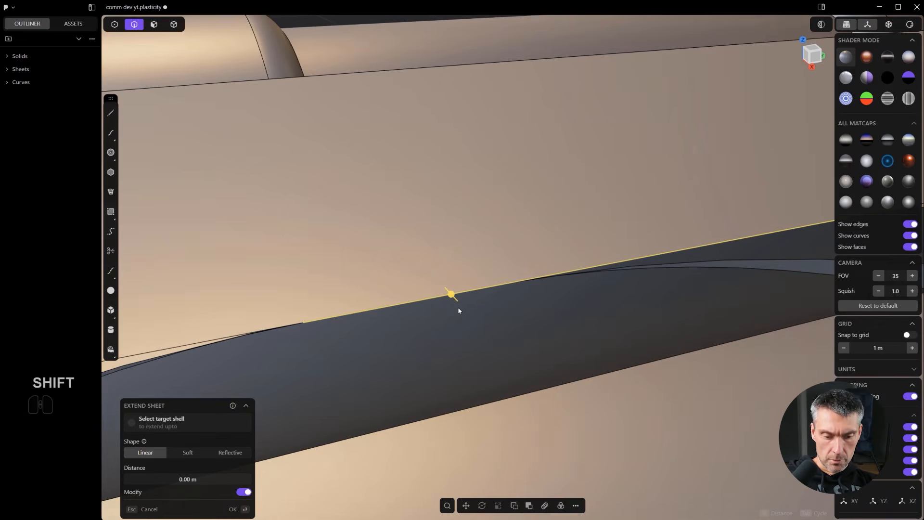
key("shift+d")
key("2")
scroll(466, 298, "down", 2)
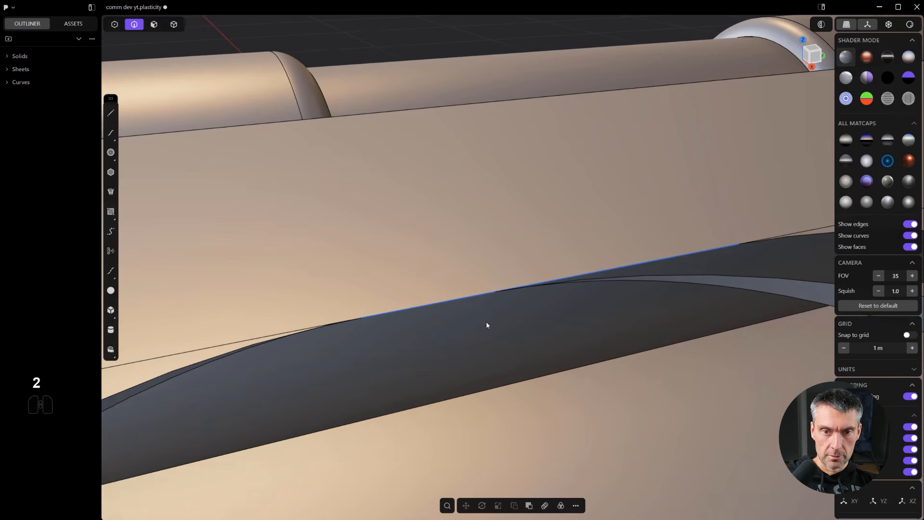
- Split the duplicated rear curve near the point where the copied curved wall meets it
left_click(479, 305)
left_click(107, 278)
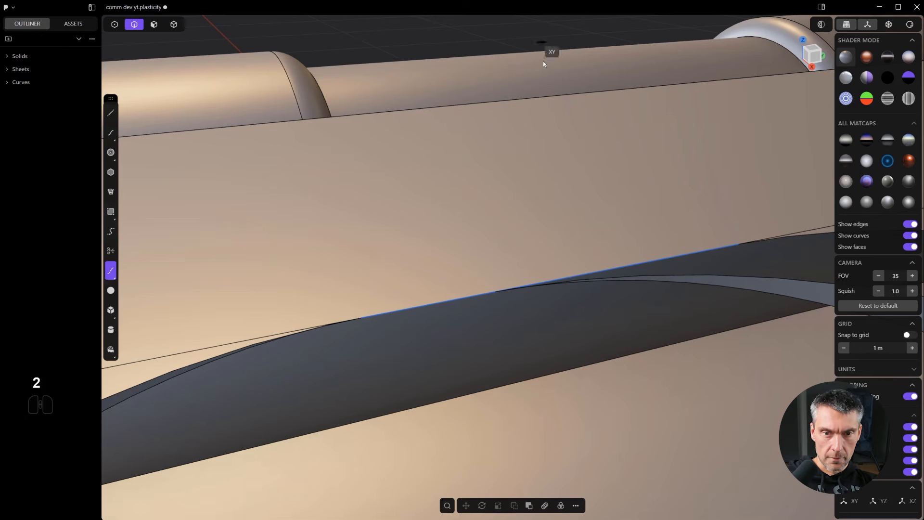
scroll(533, 96, "up", 3)
scroll(518, 256, "down", 1)
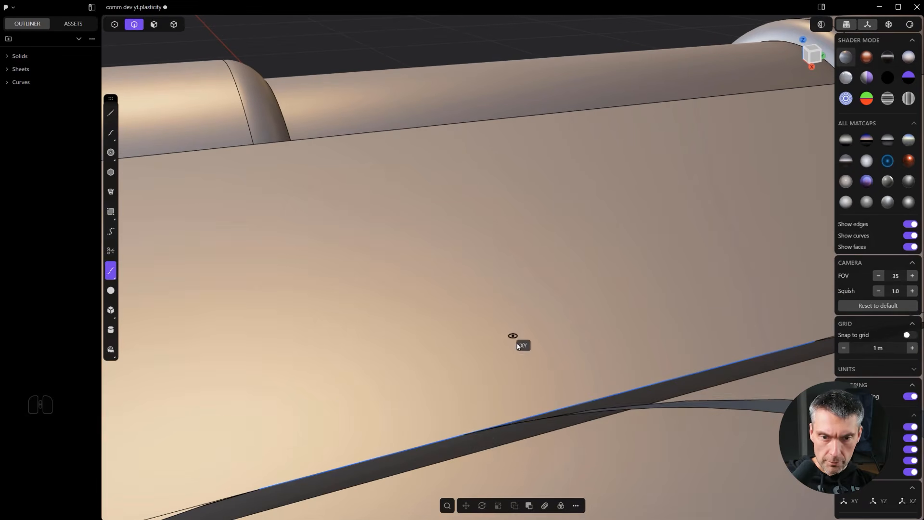
left_click(462, 434)
scroll(450, 423, "down", 2)
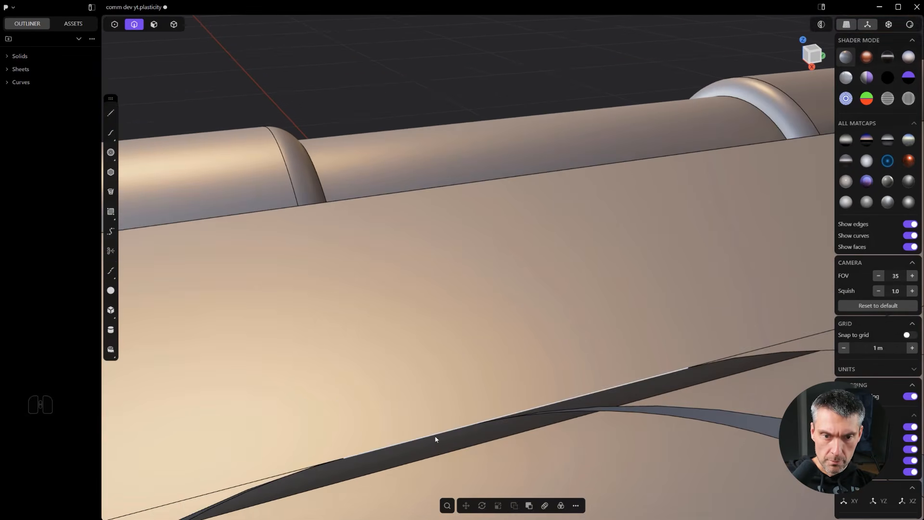
- In top view, draw a short straight line rearward from the point where the copied curved wall meets the duplicated rear curve
scroll(474, 415, "down", 2)
middle_click_drag(495, 398, 488, 207)
middle_click_drag(489, 207, 489, 252, "shift")
middle_click_drag(489, 253, 504, 206, "alt")
scroll(493, 302, "down", 2)
scroll(504, 206, "up", 4)
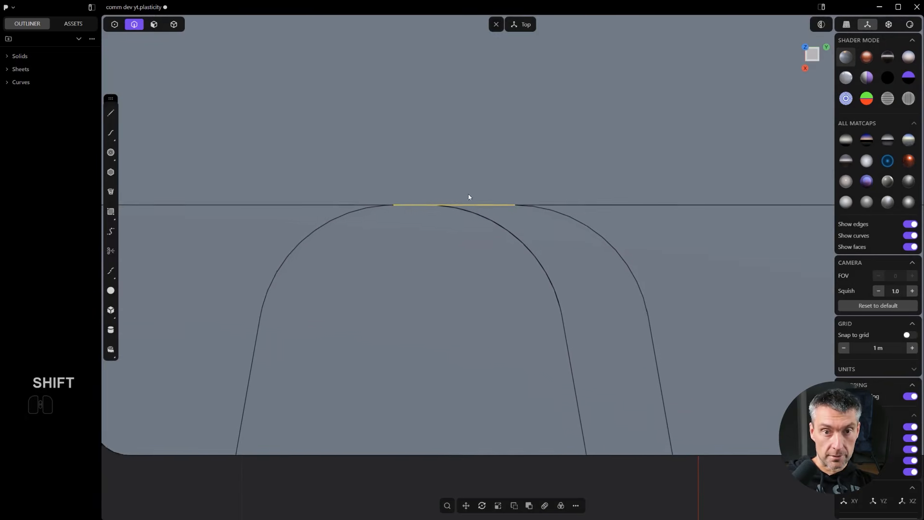
key("shift+a")
left_click(415, 208)
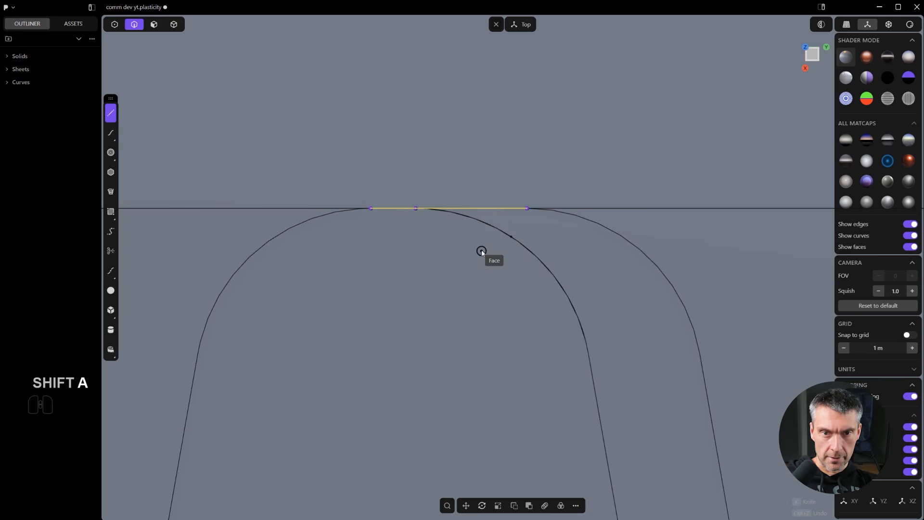
left_click(416, 208)
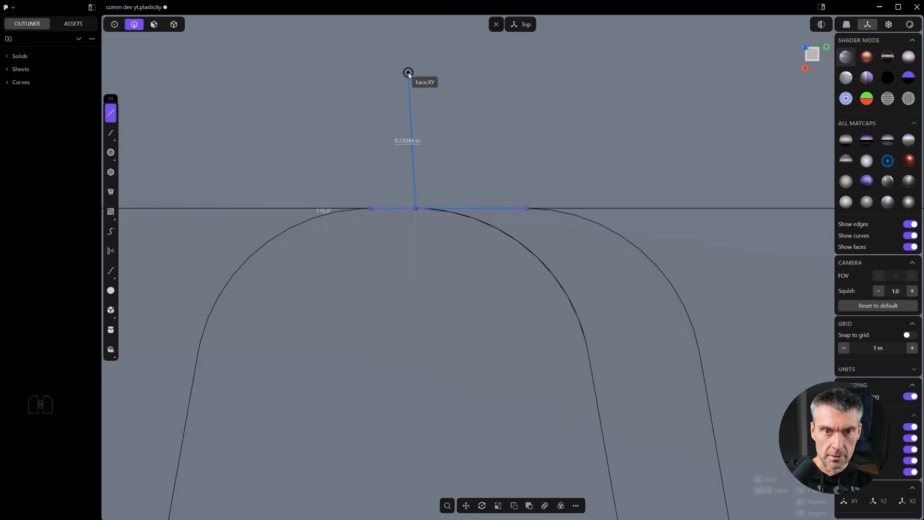
key("ctrl+z")
left_click(413, 84)
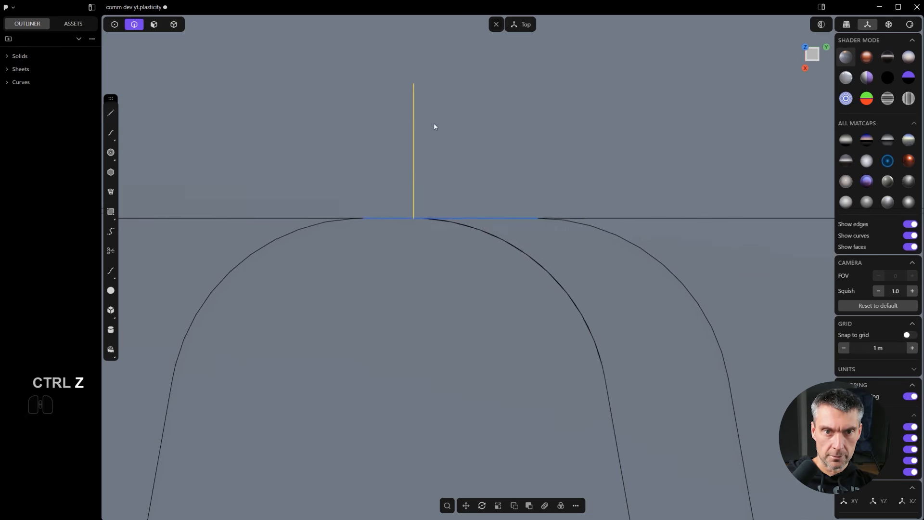
- Move the drawn line along the X axis so that it crosses the duplicated rear curve
key("g")
key("y")
key("x")
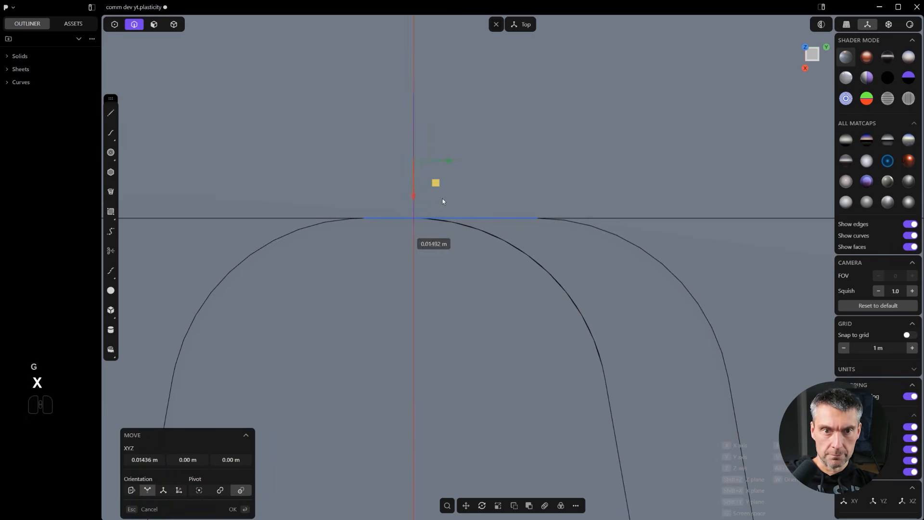
left_click(444, 218)
- Cut the duplicated rear curve with the crossing line, and delete the line and the segment beyond the copied wall
middle_click_drag(450, 203, 481, 193)
middle_click_drag(482, 193, 550, 269, "shift")
scroll(550, 271, "up", 2)
key("2")
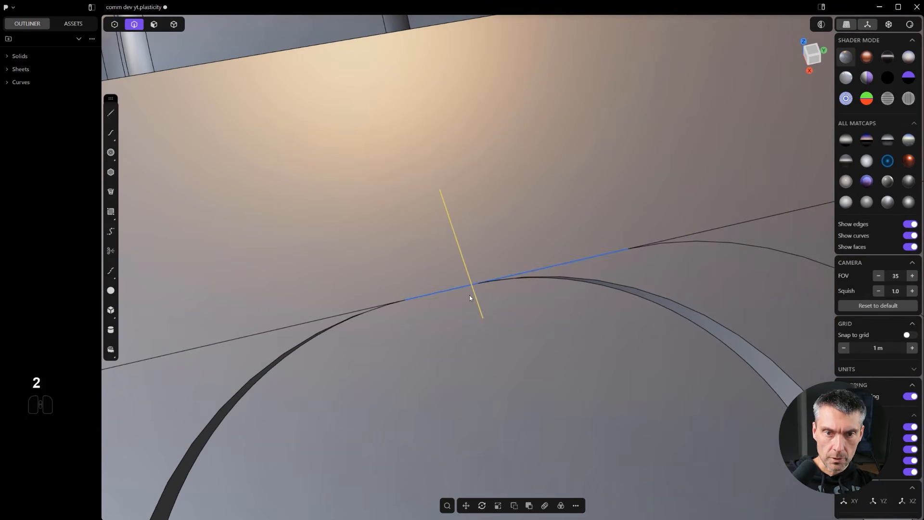
left_click(458, 289)
key("c")
key("c")
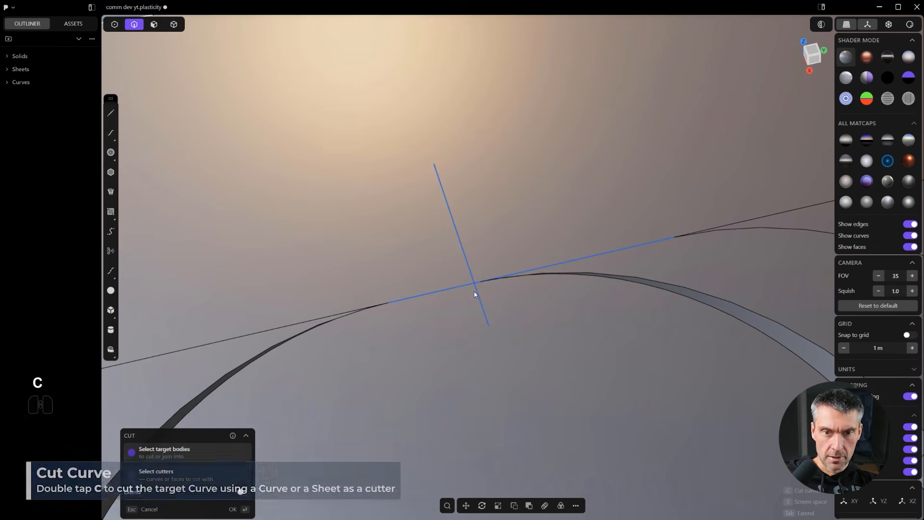
left_click(466, 250)
scroll(474, 293, "up", 2)
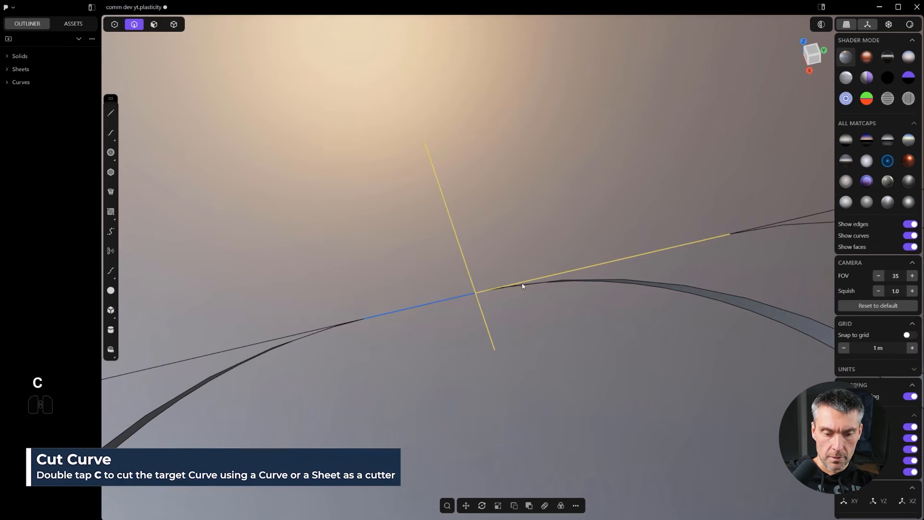
key("Delete")
- Try to patch the recess floor from the lower wall edges, the front edge and the short rear curve
scroll(512, 285, "up", 1)
scroll(482, 306, "down", 3)
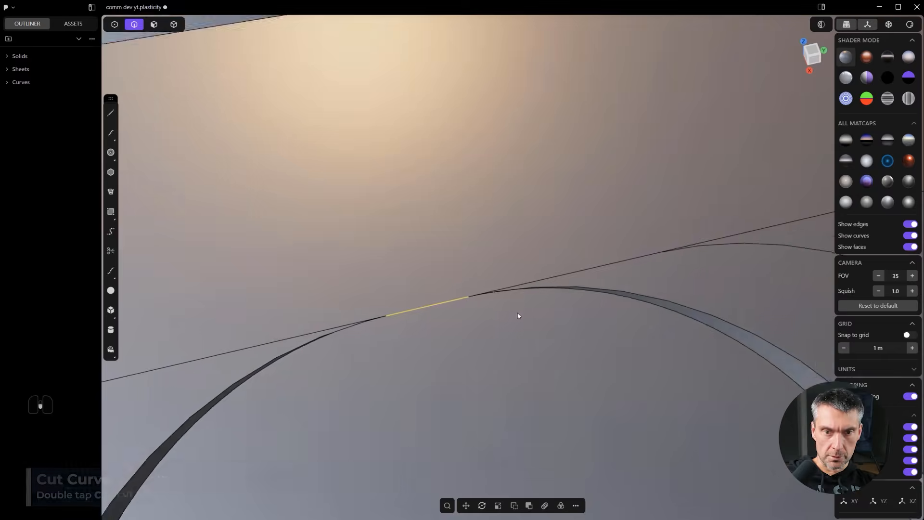
middle_click_drag(538, 313, 455, 182, "shift")
scroll(524, 308, "down", 3)
middle_click_drag(533, 337, 585, 227, "shift")
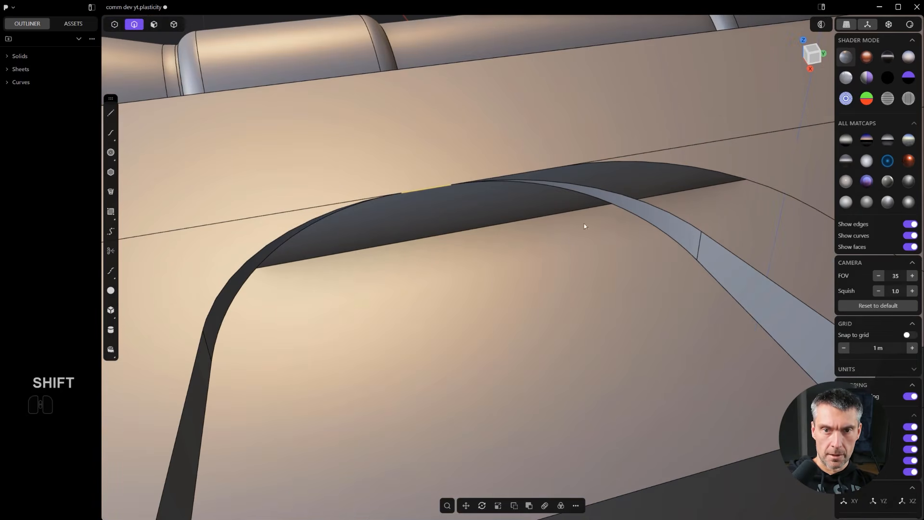
left_click(577, 192, "shift")
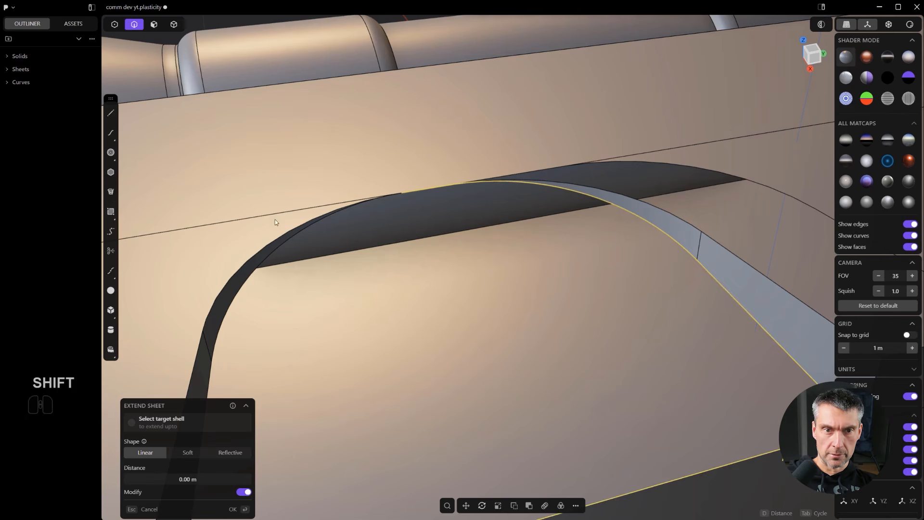
middle_click_drag(337, 217, 467, 283)
key("shift+f")
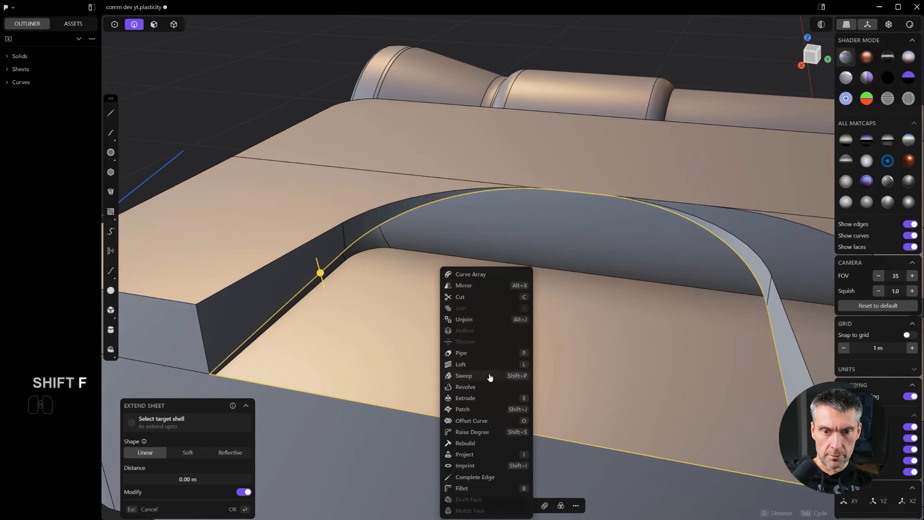
left_click(496, 409)
middle_click_drag(529, 363, 498, 274)
key("Return")
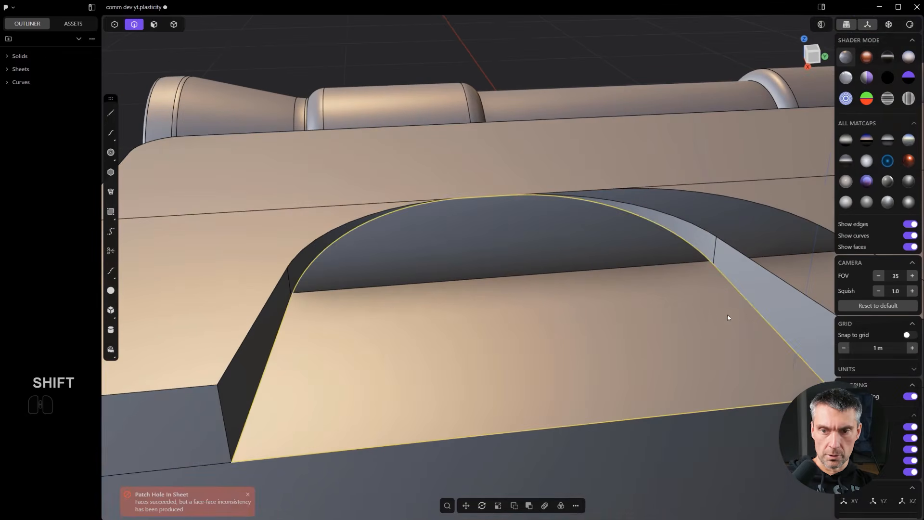
- Reselect the lower wall edges, front edge and short rear curve, and patch them into a new recess floor
left_click(775, 331)
key("e")
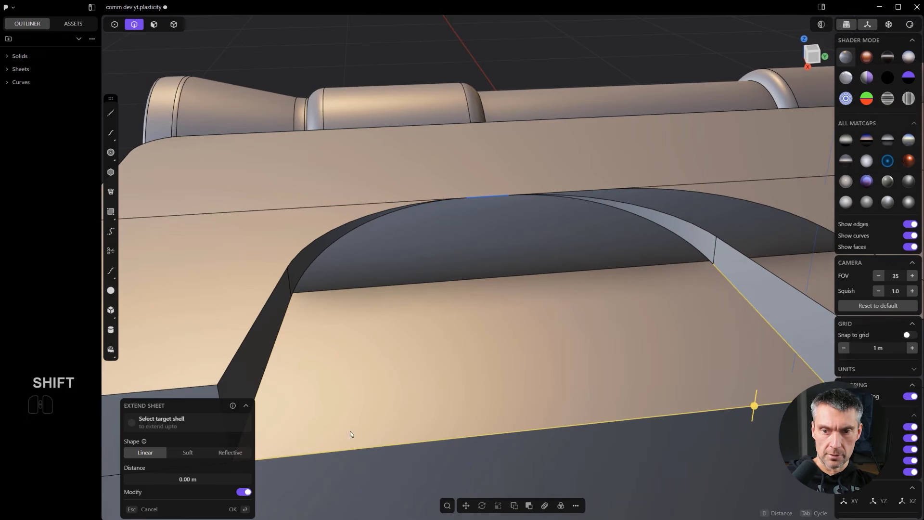
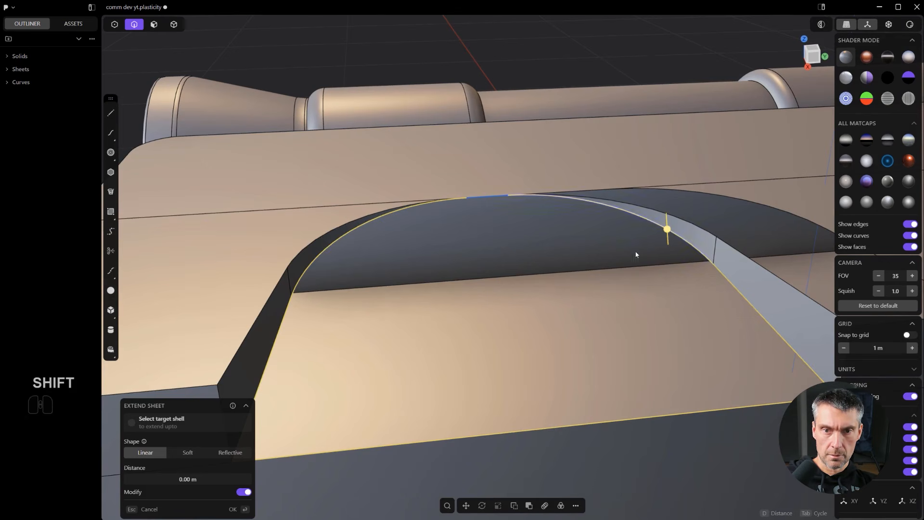
key("shift+d")
left_click(544, 281)
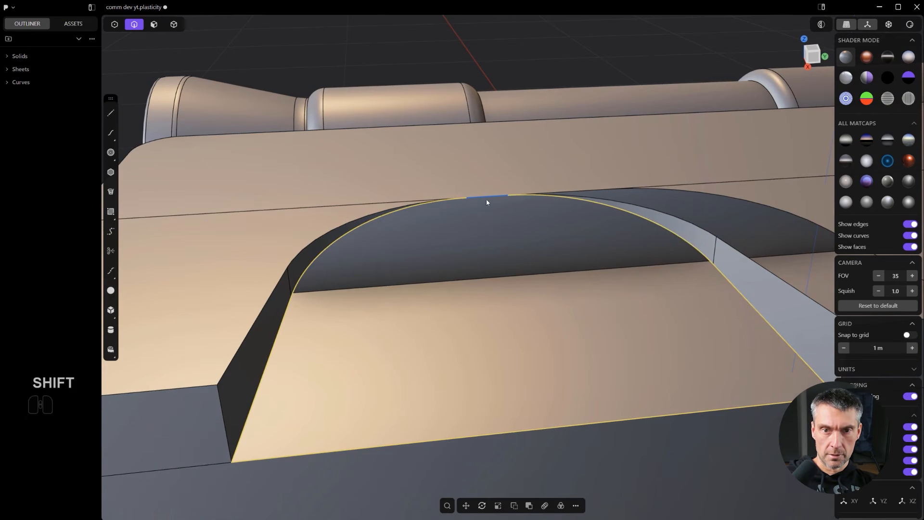
key("shift+f")
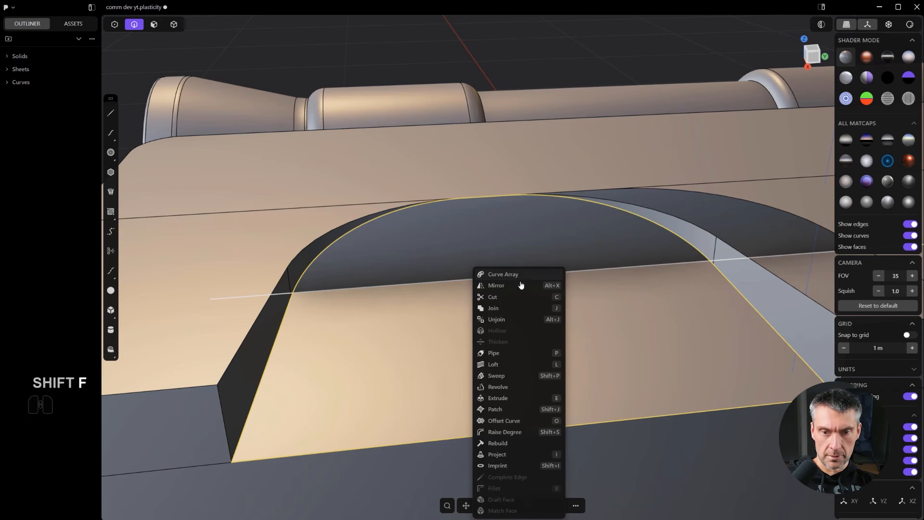
left_click(514, 397)
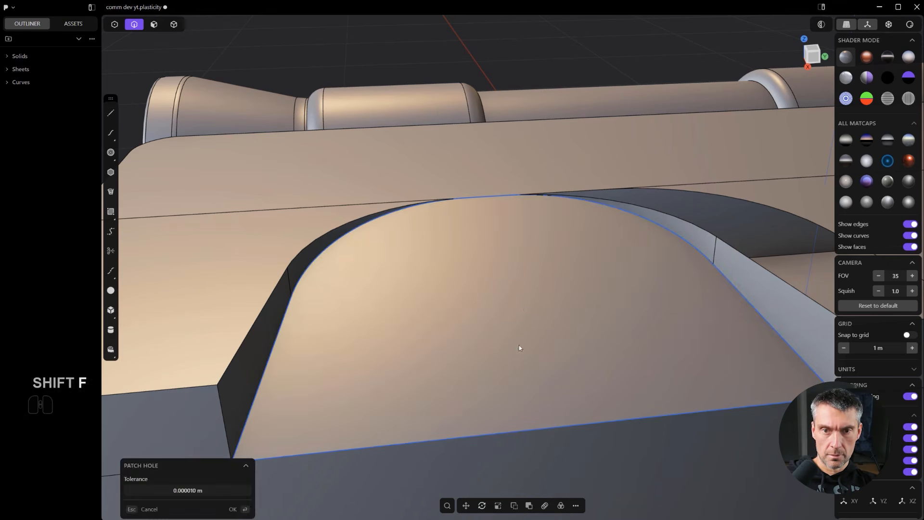
left_click(521, 307)
- Join the new recess floor sheet with the surrounding block body
scroll(522, 306, "up", 2)
key("4")
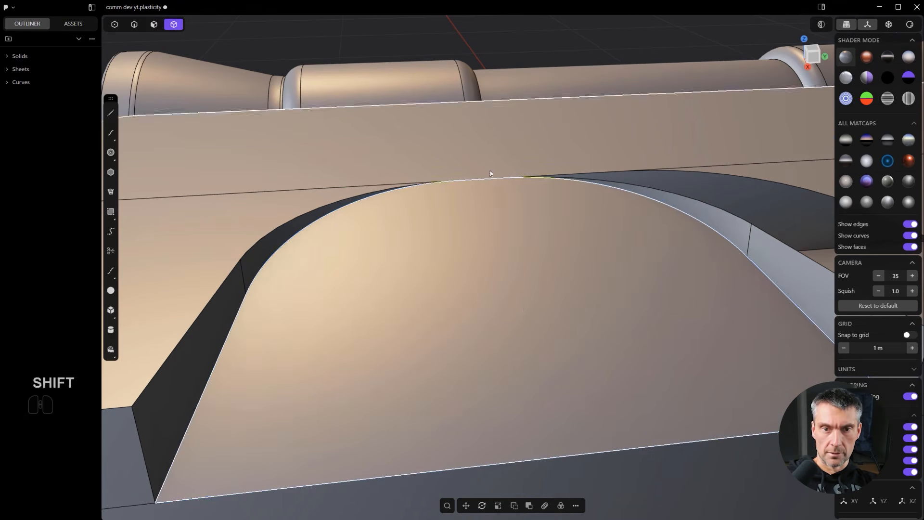
key("j")
middle_click_drag(490, 176, 570, 209)
key("2")
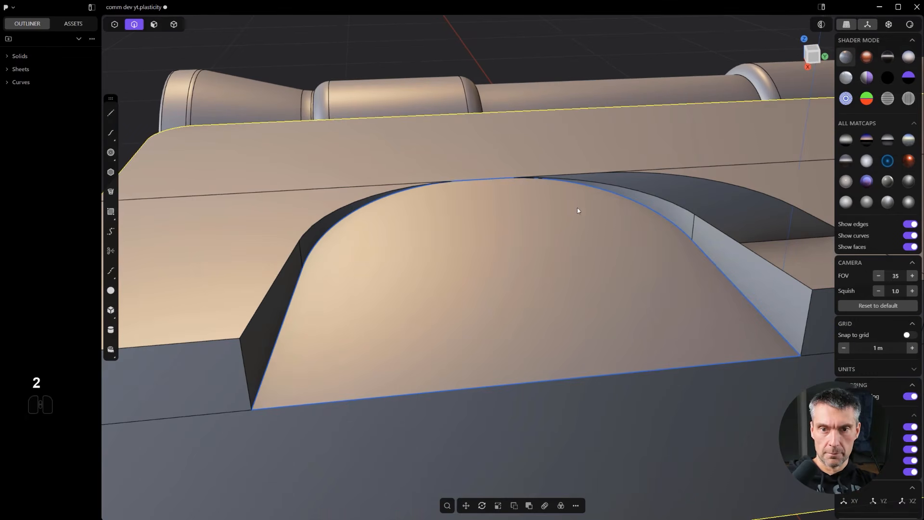
- Delete all the leftover construction curves from the scene
left_click(6, 82)
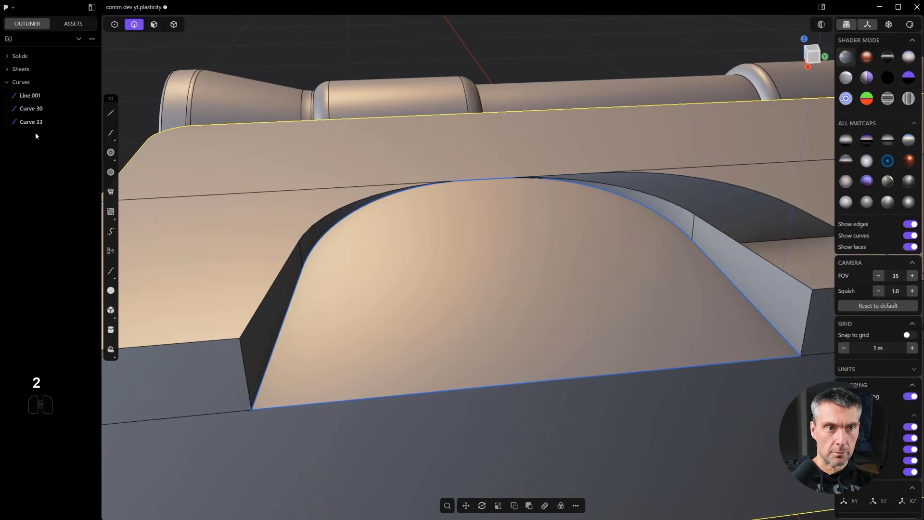
right_click(21, 83)
left_click(28, 88)
key("Tab")
key("x")
- Patch the open gap in the block's top between the copied side wall and the original recess outline
scroll(658, 162, "up", 5)
key("2")
middle_click_drag(652, 211, 440, 286, "shift")
left_click(688, 337, "alt")
scroll(688, 337, "down", 3)
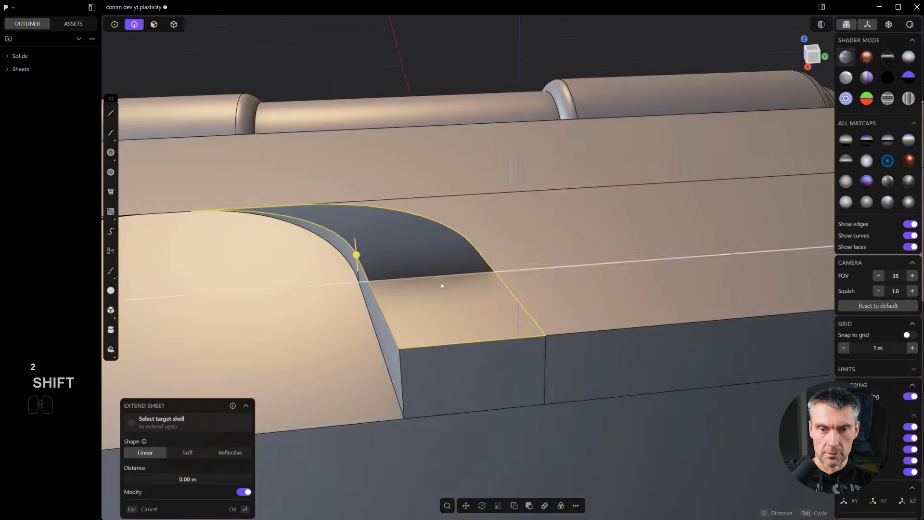
key("shift+f")
left_click(449, 409)
middle_click_drag(435, 389, 490, 326, "shift")
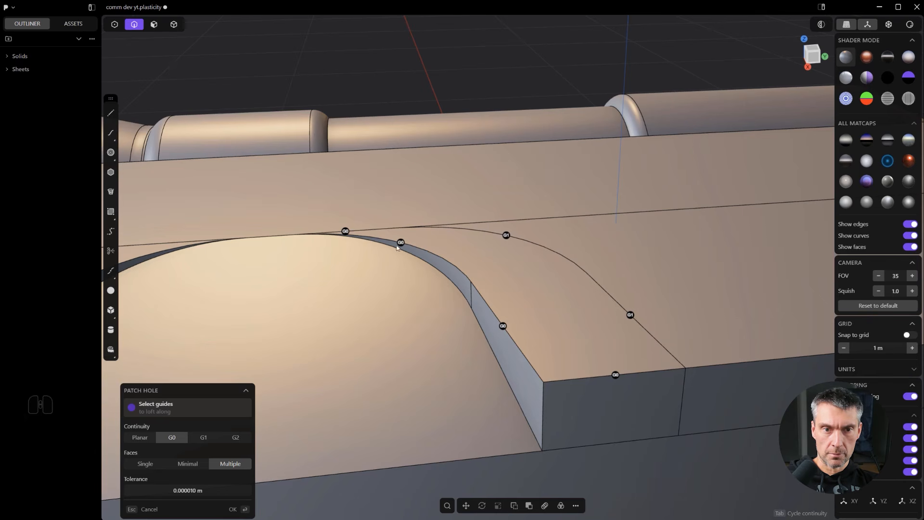
right_click(436, 263)
- Delete the patched face beside the recess so the surrounding top face closes over its area
scroll(446, 264, "down", 3)
key("3")
left_click(547, 309)
key("x")
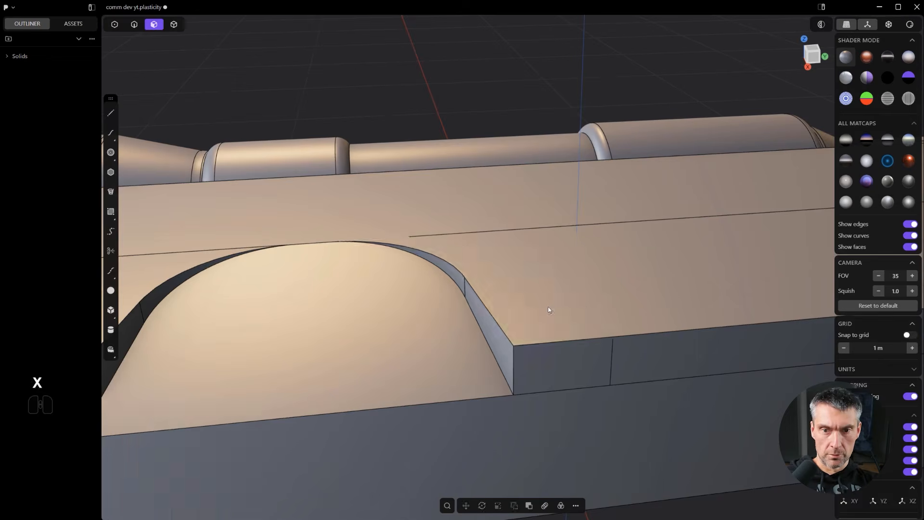
- Remove the redundant topology from the whole block to clean up the unnecessary edges
scroll(549, 310, "down", 3)
middle_click_drag(504, 308, 573, 295, "shift")
key("2")
middle_click_drag(553, 259, 527, 337)
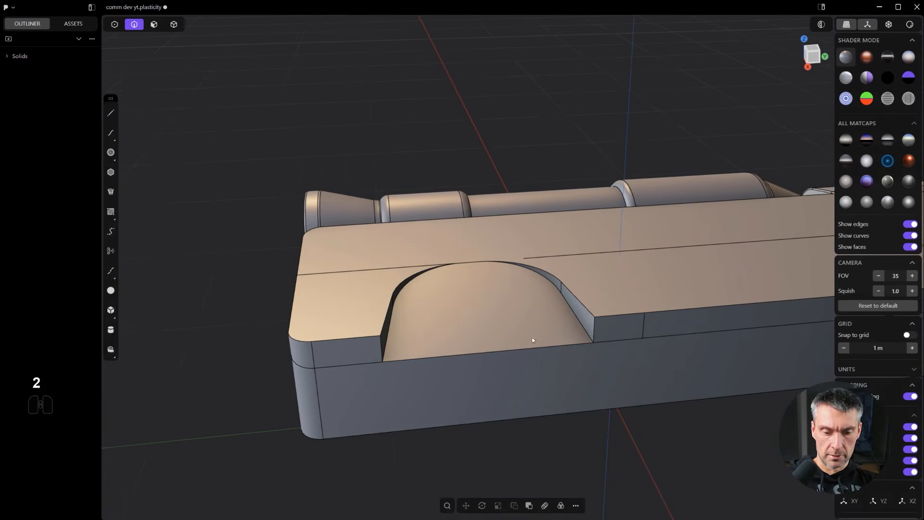
left_click(522, 311)
type("f")
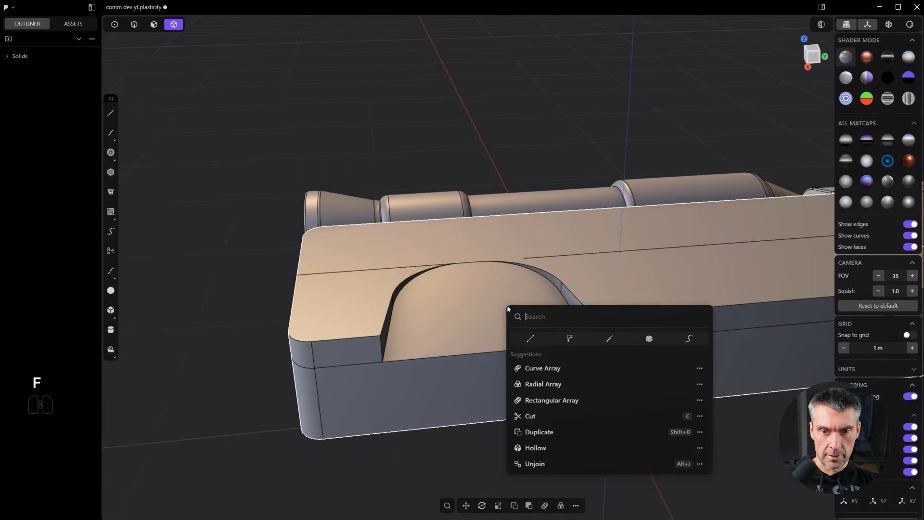
type("re")
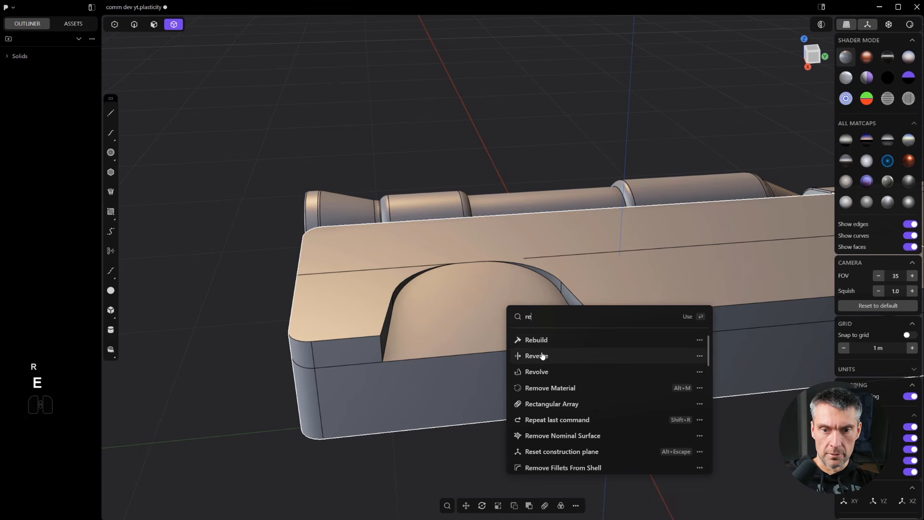
type("d")
left_click(549, 340)
middle_click_drag(532, 336, 609, 346)
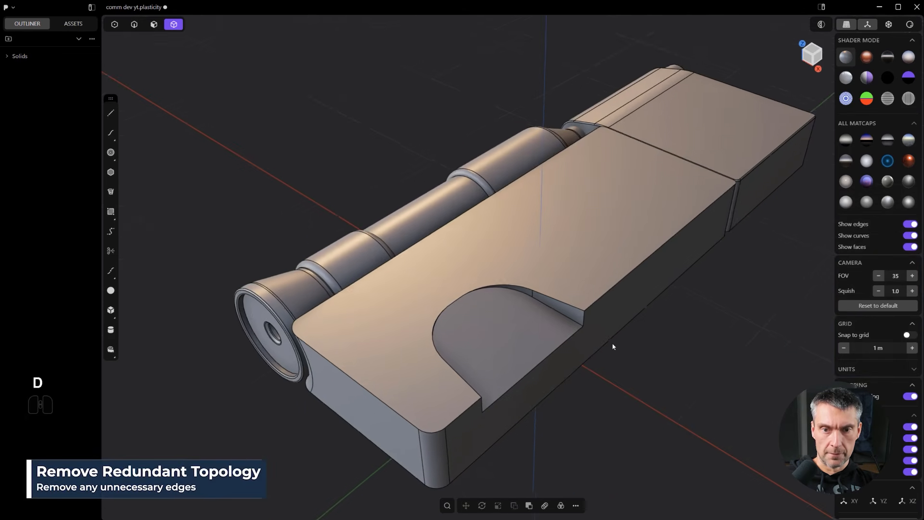
- Unhide the disc, view it in the narrowed recess, and delete it
key("alt+h")
scroll(620, 354, "up", 8)
scroll(616, 422, "down", 6)
middle_click_drag(616, 422, 592, 299)
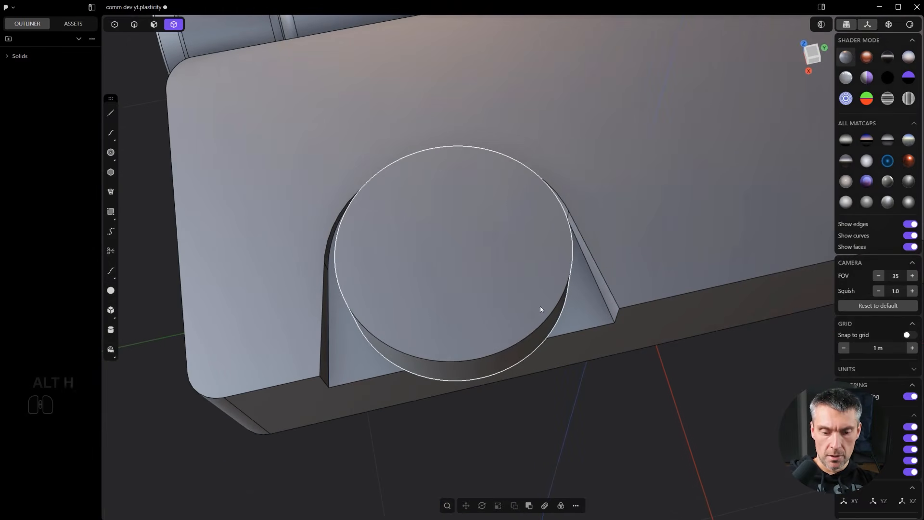
key("x")
- Fillet the edges where the recess walls meet the floor with a conic fillet of about 0.016 m
scroll(532, 307, "up", 2)
scroll(615, 222, "up", 2)
key("2")
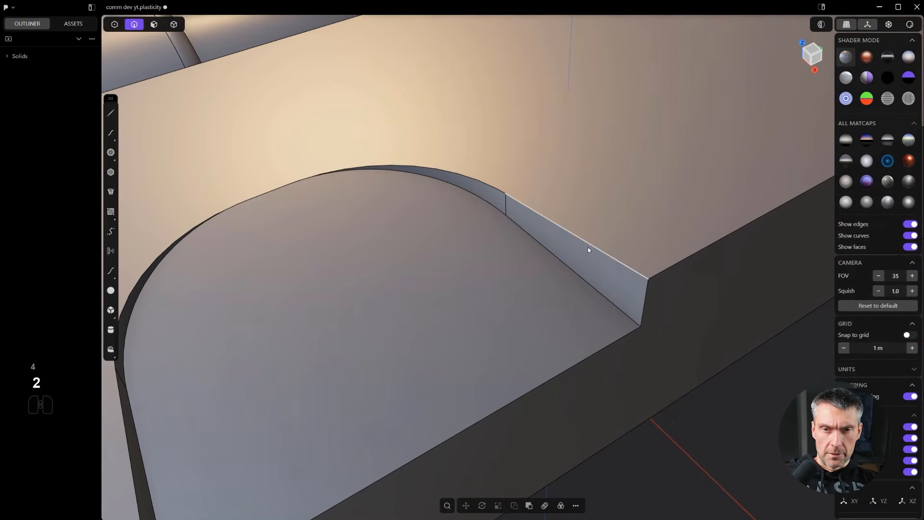
left_click(582, 241)
scroll(581, 241, "up", 1)
middle_click_drag(518, 224, 549, 225, "shift")
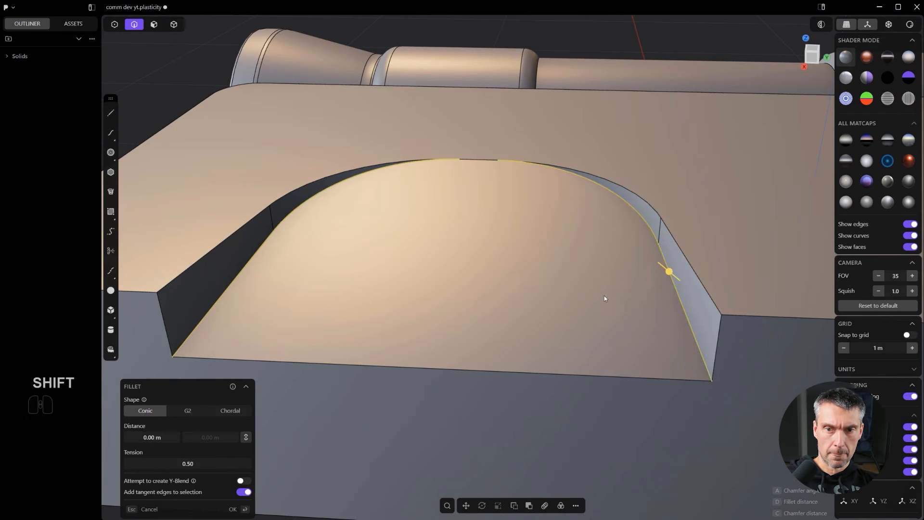
middle_click_drag(606, 297, 654, 258)
left_click_drag(631, 259, 636, 250)
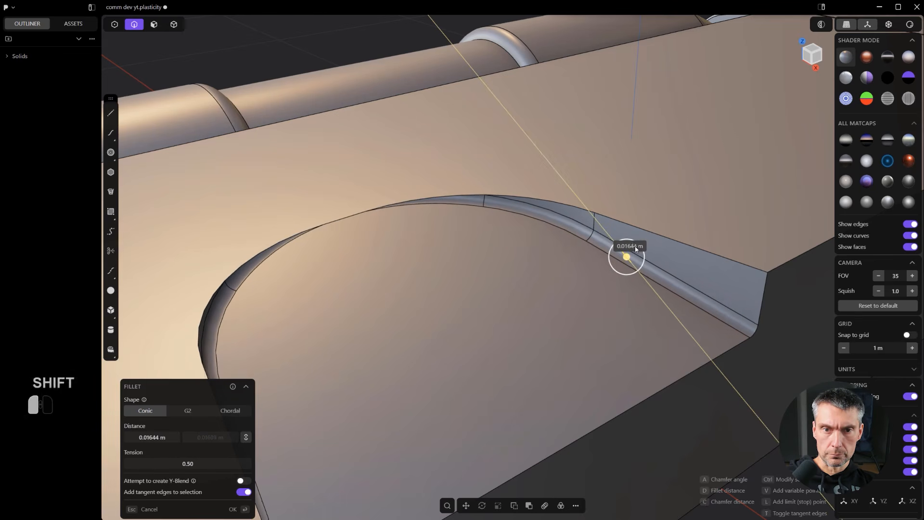
left_click(677, 238)
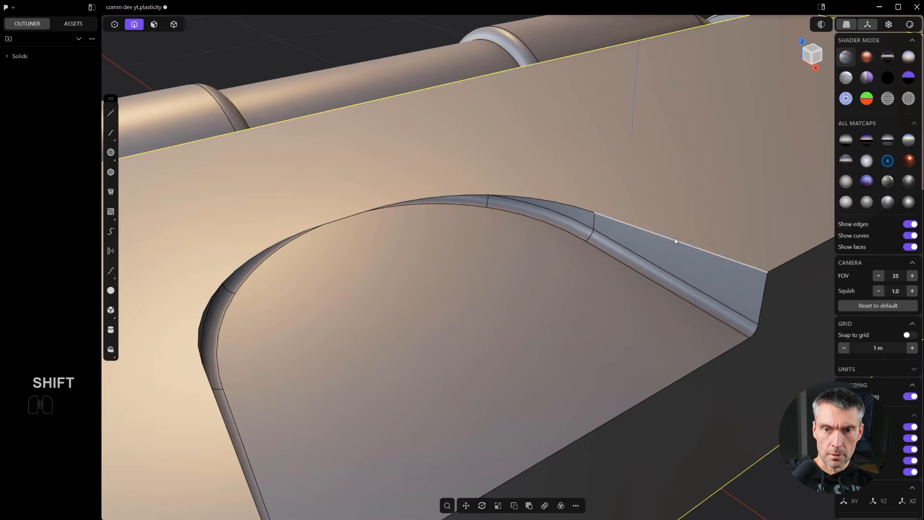
- Fillet the recess's upper rim edges with a conic fillet of about 0.024 m
key("f")
middle_click_drag(521, 198, 215, 252)
left_click(304, 249, "shift")
middle_click_drag(305, 250, 376, 272)
left_click_drag(312, 258, 313, 247)
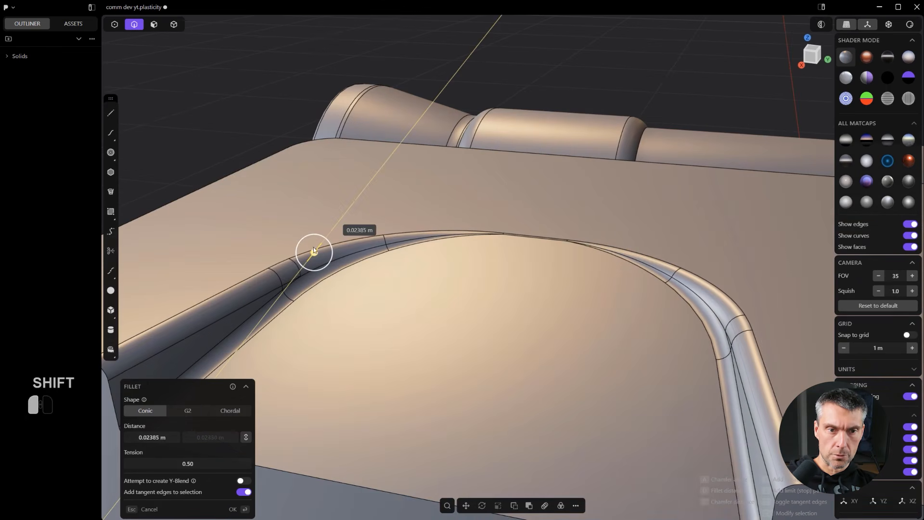
right_click(269, 314)
- Turn off the edge display and unhide all objects to inspect the filleted recess
middle_click_drag(434, 299, 517, 294)
key("ctrl+e")
scroll(545, 319, "down", 4)
key("alt+h")
scroll(521, 295, "down", 3)
scroll(545, 311, "down", 2)
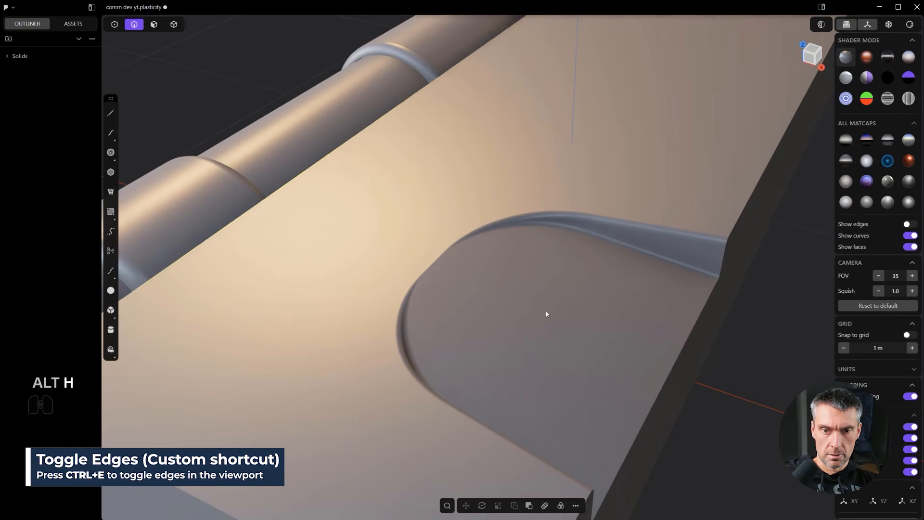
- Turn the edge display back on and inspect the filleted recess and the whole block from several angles
scroll(546, 311, "down", 3)
scroll(591, 340, "down", 4)
middle_click_drag(579, 352, 478, 344, "shift")
left_click(668, 403)
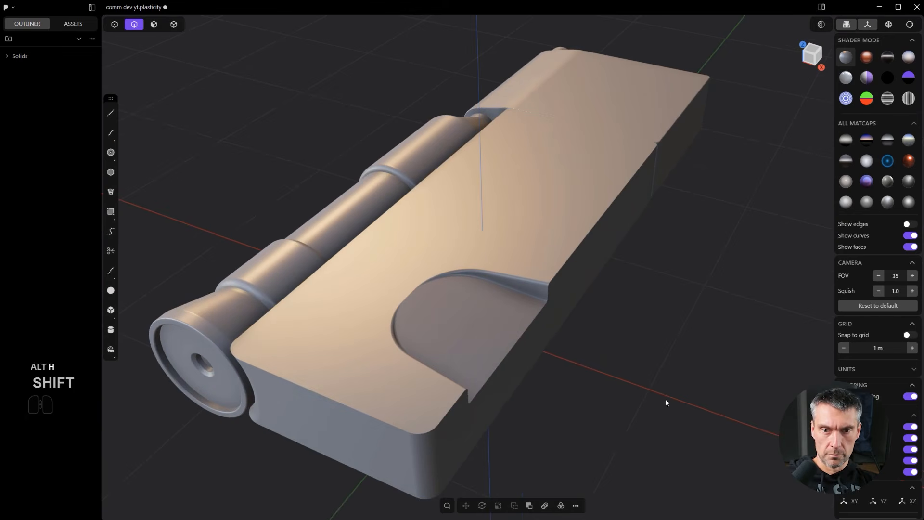
key("ctrl+e")
mouse_move(576, 382)
middle_mouse_down()
mouse_move(557, 365)
mouse_move(426, 316)
mouse_move(552, 382)
middle_mouse_up()
scroll(549, 380, "up", 2)
key("alt+h")
scroll(524, 377, "up", 2)
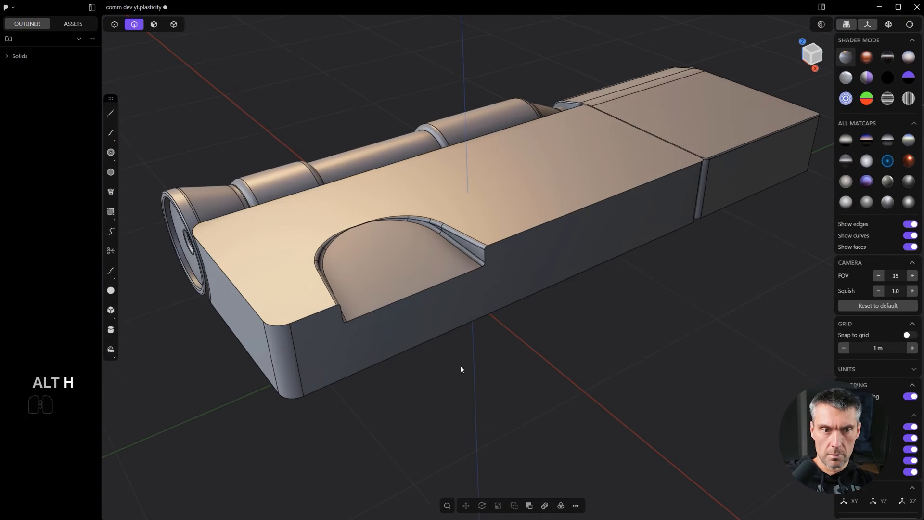
middle_click_drag(439, 357, 481, 335)
scroll(521, 354, "up", 2)
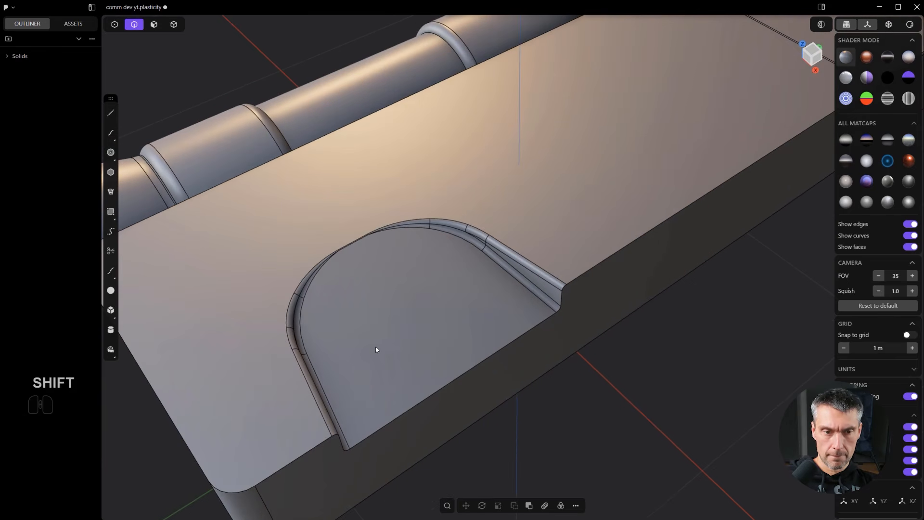
scroll(378, 348, "down", 3)
scroll(219, 337, "down", 2)
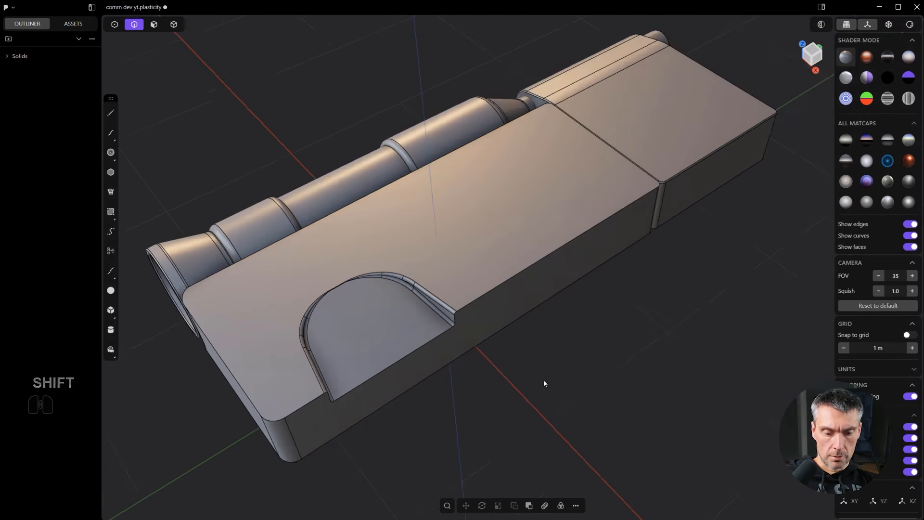
- Create an upright cylinder centred on the recess floor as a separate body, almost filling the recess's rounded part
key("alt+h")
scroll(487, 385, "up", 1)
left_click(114, 331)
middle_click_drag(379, 275, 501, 446, "alt")
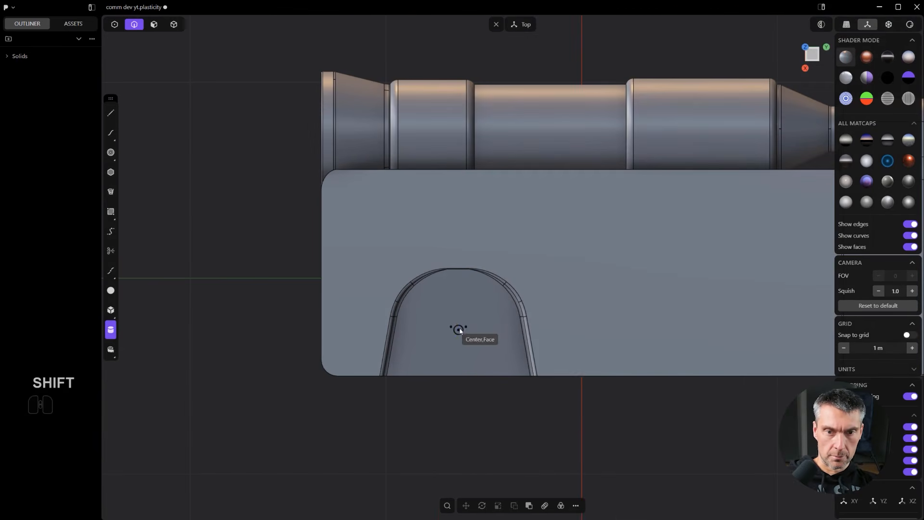
left_click(510, 349)
middle_click_drag(512, 350, 557, 279)
key("b")
right_click(557, 281)
scroll(542, 267, "up", 1)
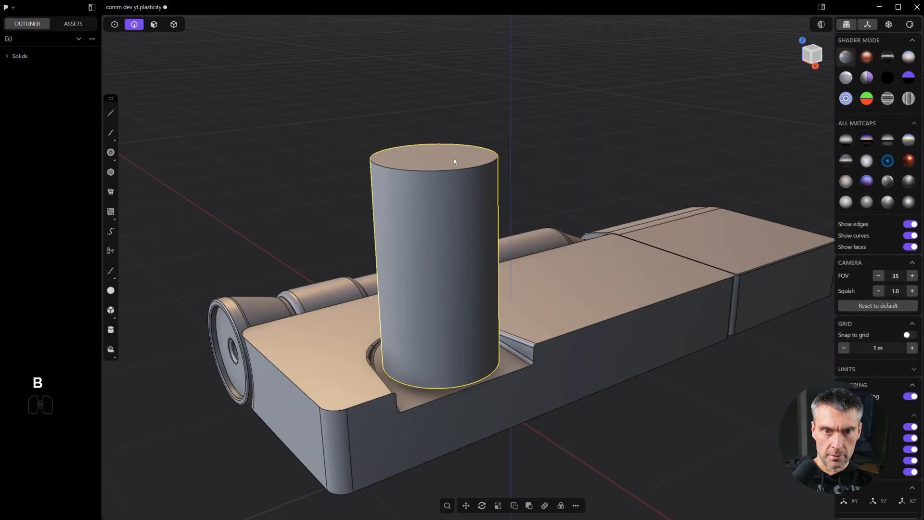
- Push the cylinder's top face down to shorten it to a thick disc standing slightly above the block
left_click_drag(446, 162, 459, 306)
right_click(456, 306)
middle_click_drag(510, 315, 559, 359)
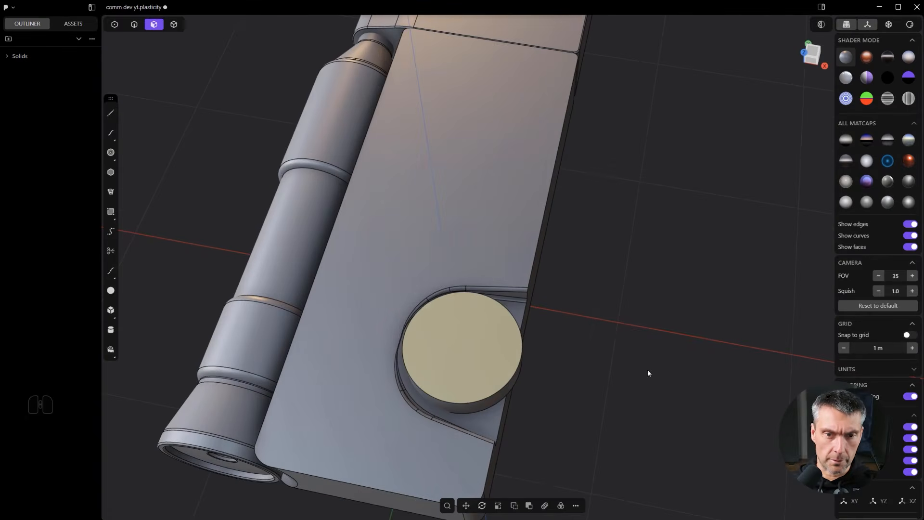
- Draw a slanted line across the disc in front view with X-ray on, running parallel to the recess floor
middle_click_drag(481, 271, 527, 337)
key("p")
scroll(527, 339, "up", 2, "alt")
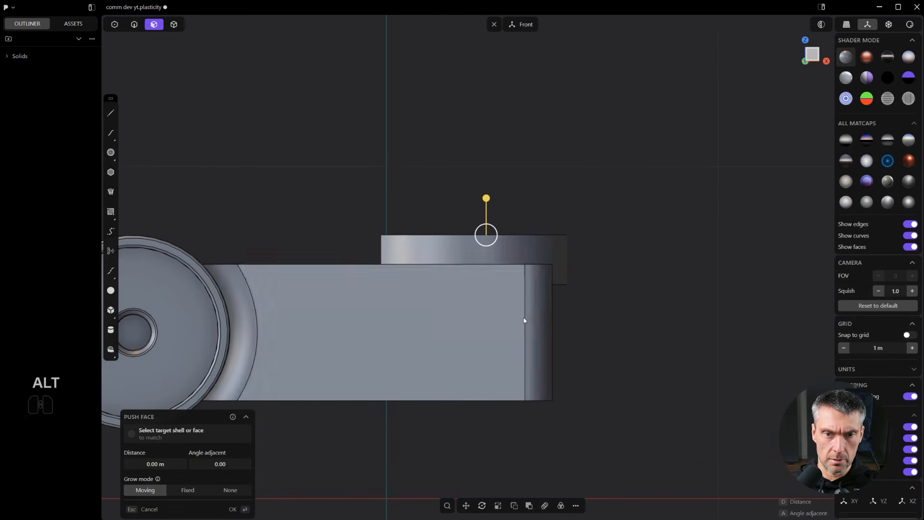
key("alt+z")
key("shift+a")
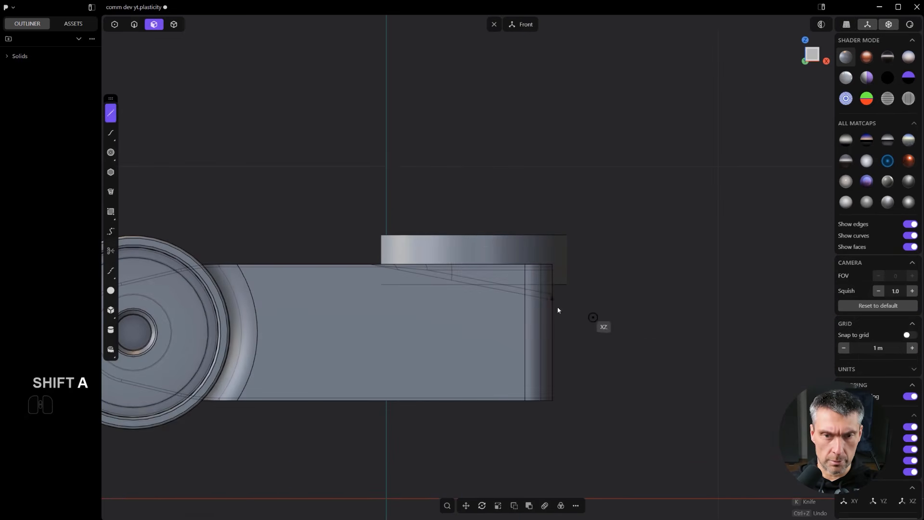
key("shift")
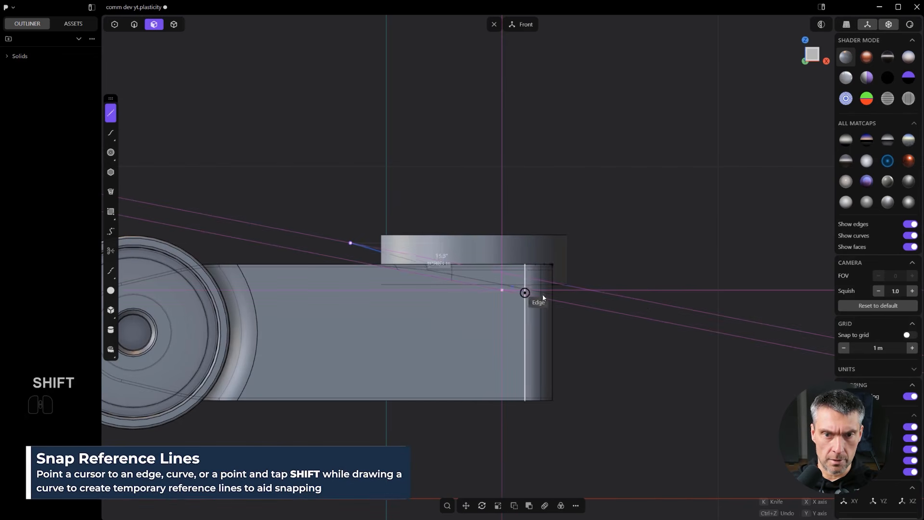
left_click(620, 297)
- Cut the disc with the slanted line, then delete the lower piece and the cutting line
scroll(622, 298, "up", 2)
key("c")
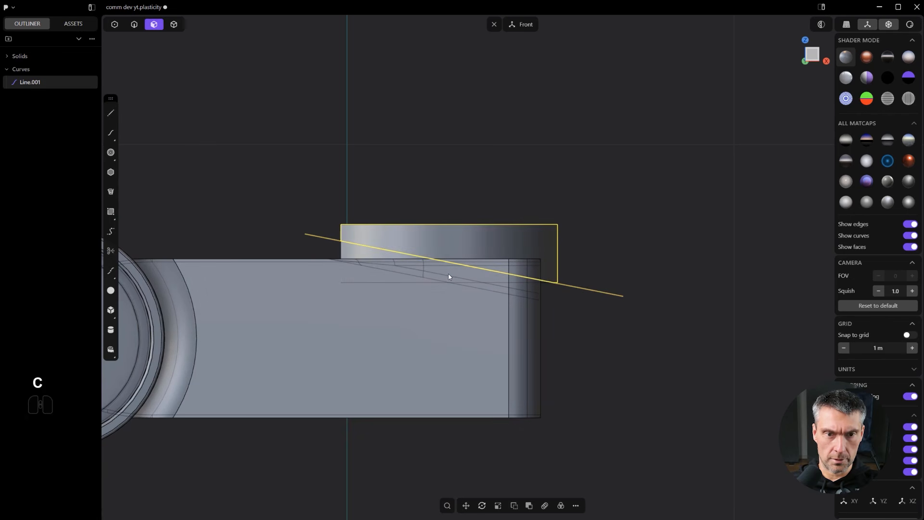
key("3")
key("4")
key("x")
scroll(400, 248, "up", 1)
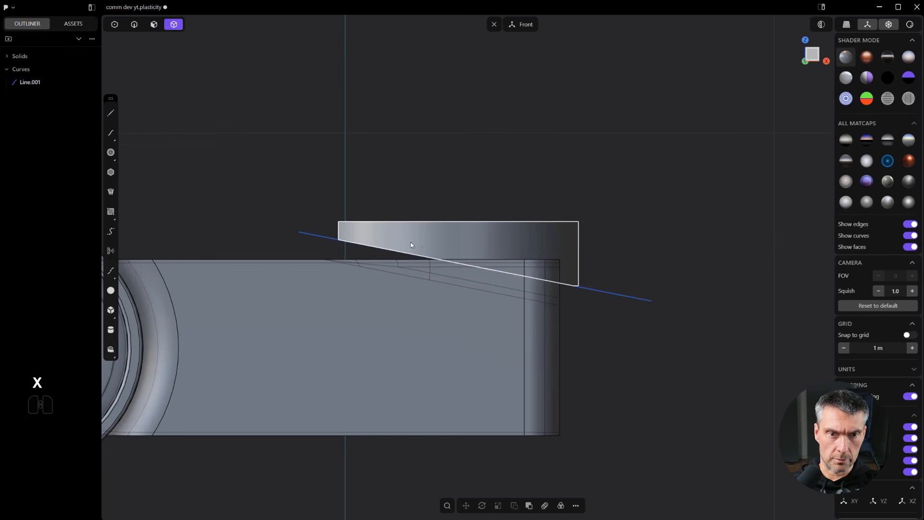
key("x")
middle_click_drag(620, 303, 384, 327)
scroll(412, 269, "up", 3)
key("x")
- Push the disc's slanted underside slightly towards the recess floor and offset its outline inward to form an inner circle
left_click(398, 276)
left_click_drag(393, 316, 391, 326)
middle_click_drag(399, 328, 453, 303)
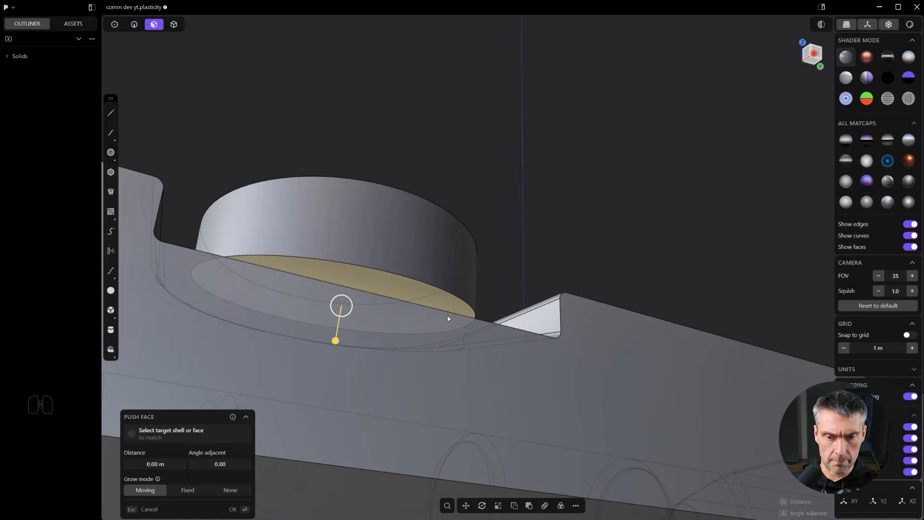
key("o")
left_click(458, 319)
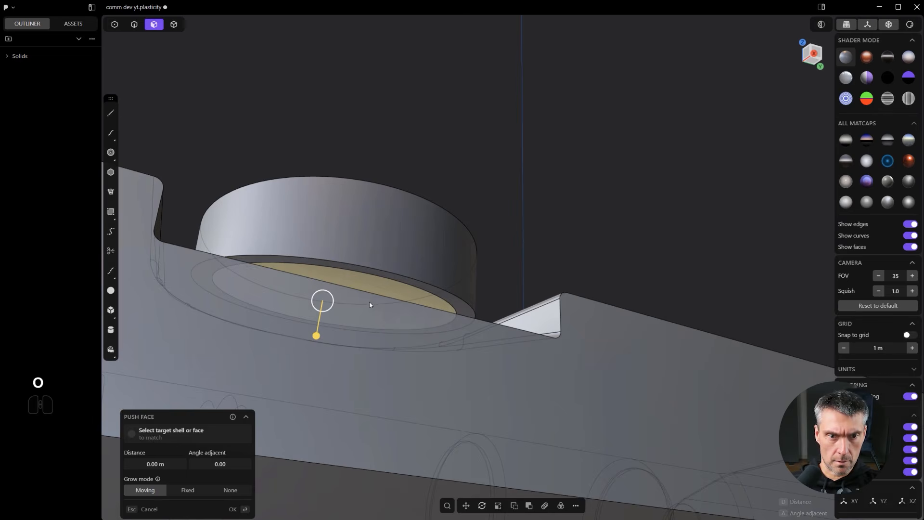
- Push the inner underside face about 0.051 m towards the recess floor as a stem and narrow the stem's side wall
left_click_drag(316, 336, 312, 360)
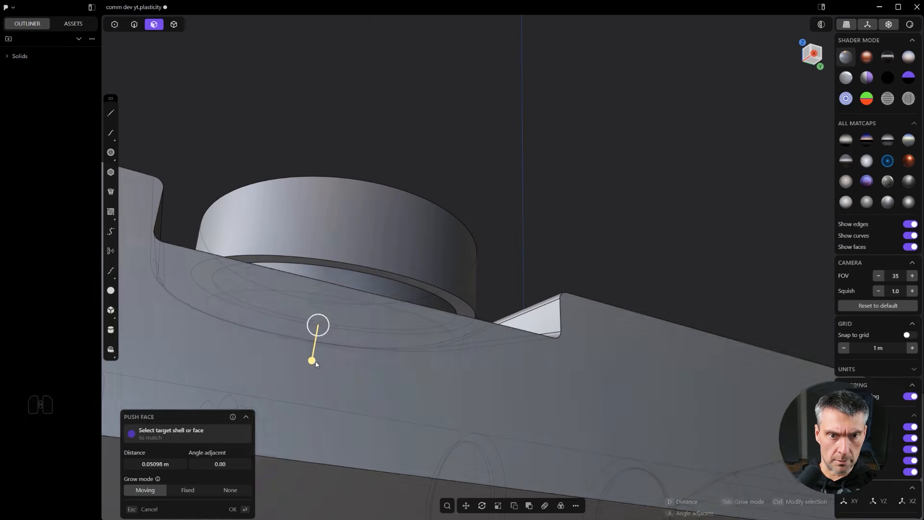
left_click_drag(377, 286, 384, 275)
left_click(384, 284)
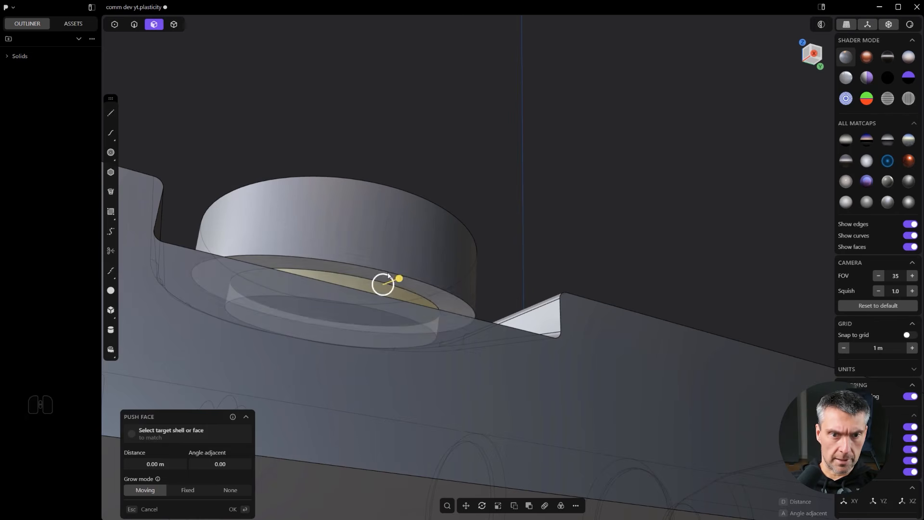
key("Escape")
middle_click_drag(388, 275, 432, 288)
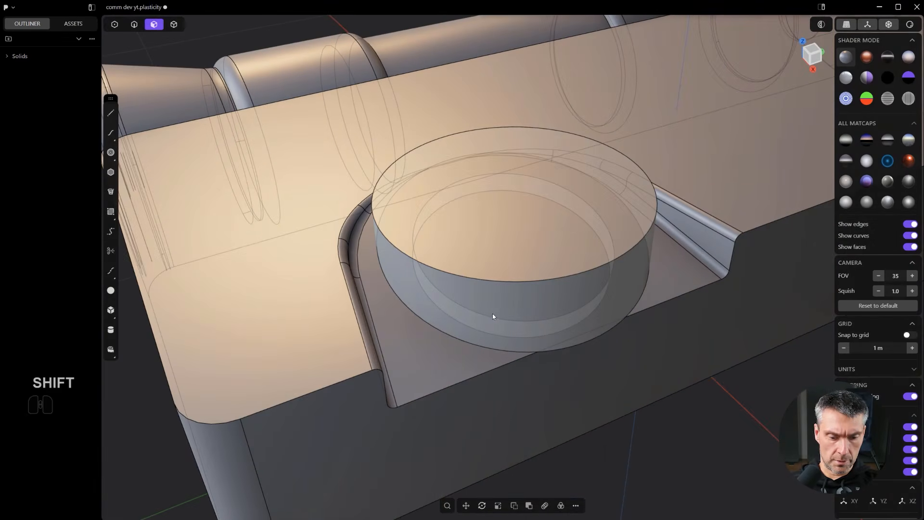
- Push the disc's outer side wall slightly outward to widen the disc
key("3")
left_click(509, 312)
middle_click_drag(523, 314, 554, 345)
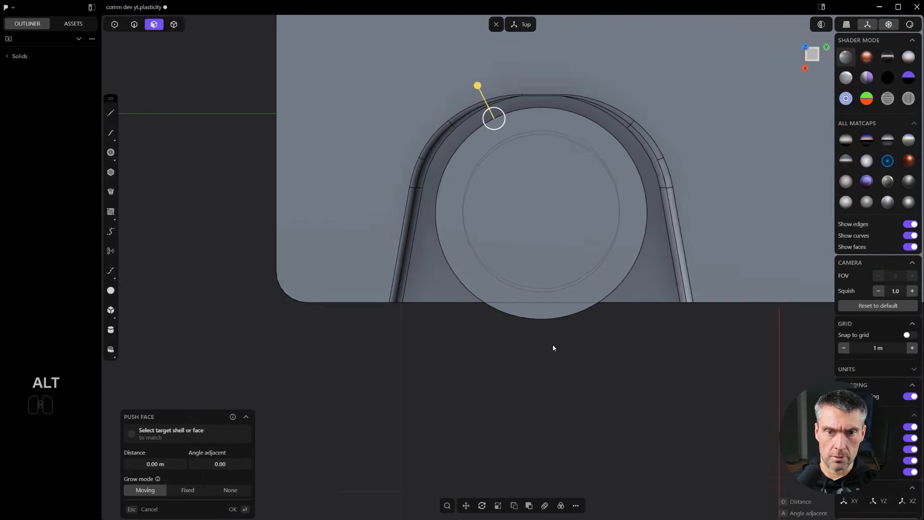
scroll(554, 345, "down", 2)
left_click_drag(487, 105, 484, 101)
middle_click_drag(500, 117, 560, 157)
- Chamfer the disc's top outer edge
key("2")
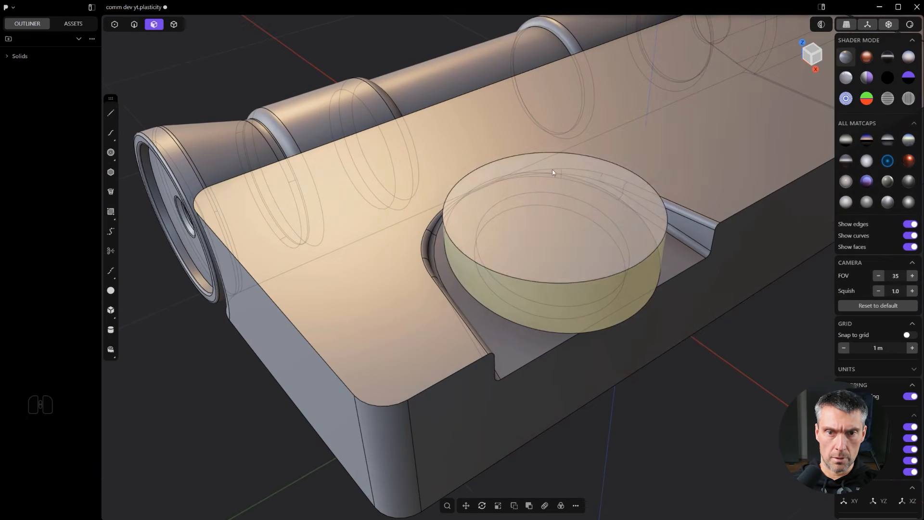
left_click(562, 284)
left_click_drag(563, 284, 563, 295)
key("Return")
middle_click_drag(562, 294, 455, 253)
scroll(530, 266, "up", 2)
left_click(456, 252)
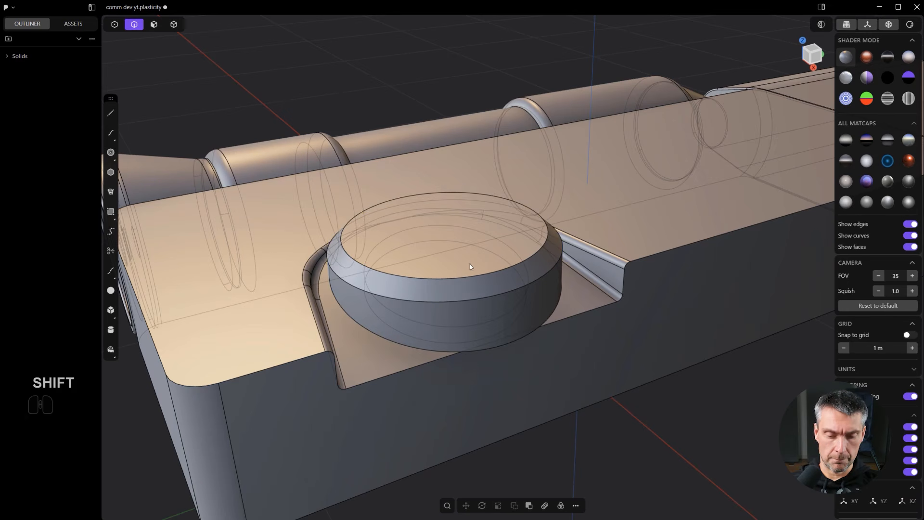
- Turn X-ray off and offset the outline of the disc's top face inward to form a smaller circle
key("alt+z")
key("4")
key("3")
left_click(459, 247)
middle_click_drag(459, 247, 503, 283)
key("o")
left_click(738, 304)
- Delete the narrow top ring face and the chamfer face from the disc
key("2")
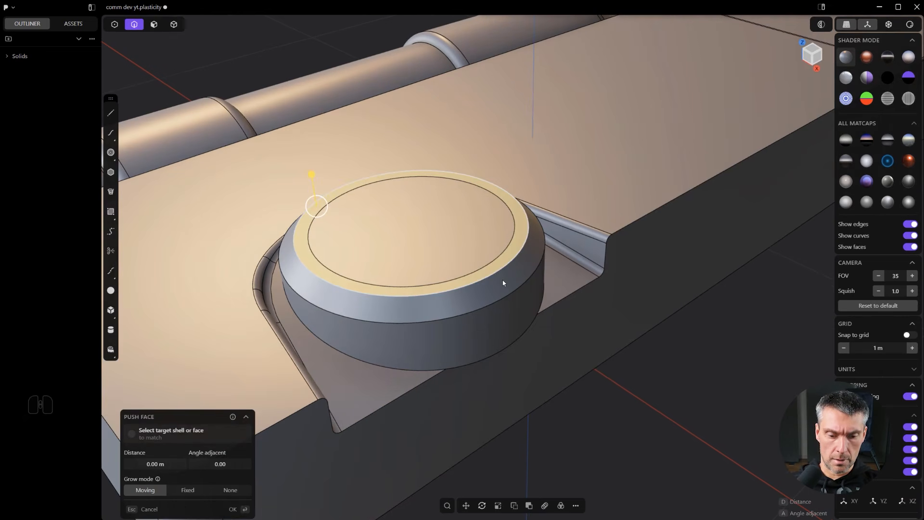
left_click(503, 282)
left_click(493, 272, "shift")
key("shift+x")
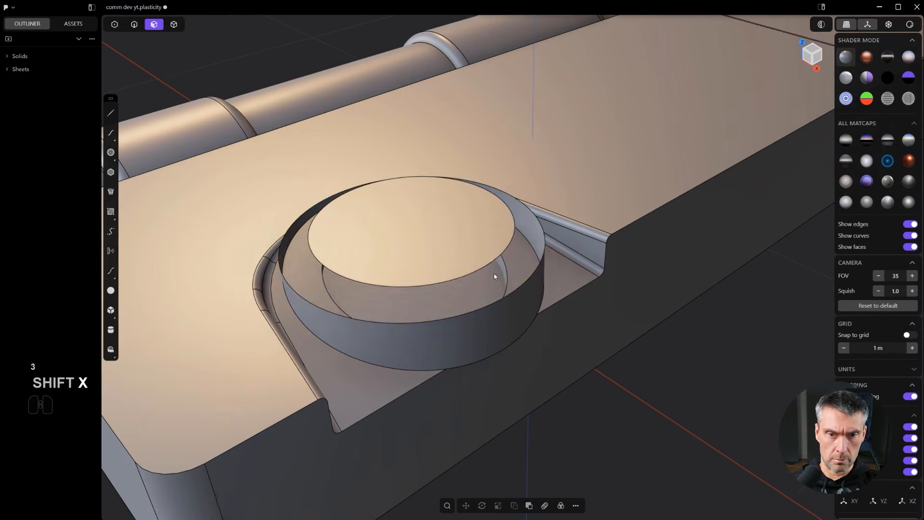
- Loft a G0 surface between the inner circle's edge and the side wall's upper rim, and join the sheets
key("2")
left_click(488, 266)
key("alt+shift+e")
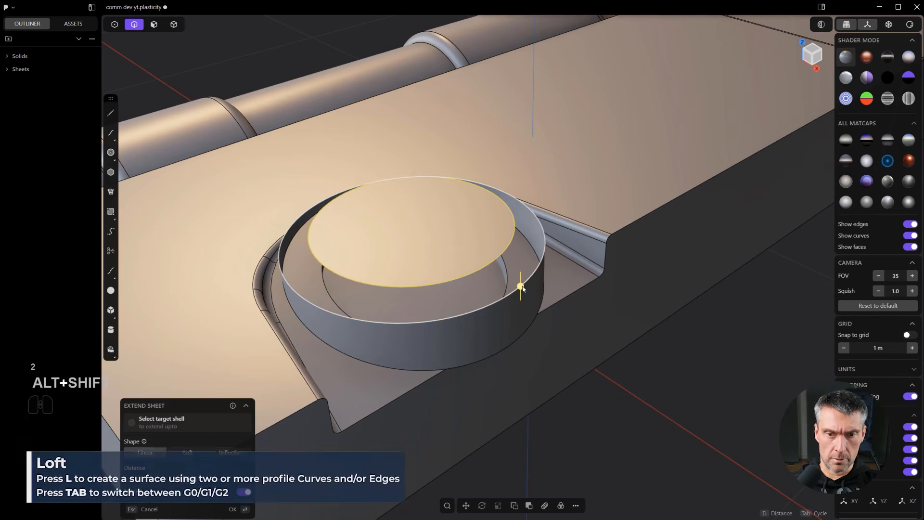
key("l")
key("Tab")
key("Tab")
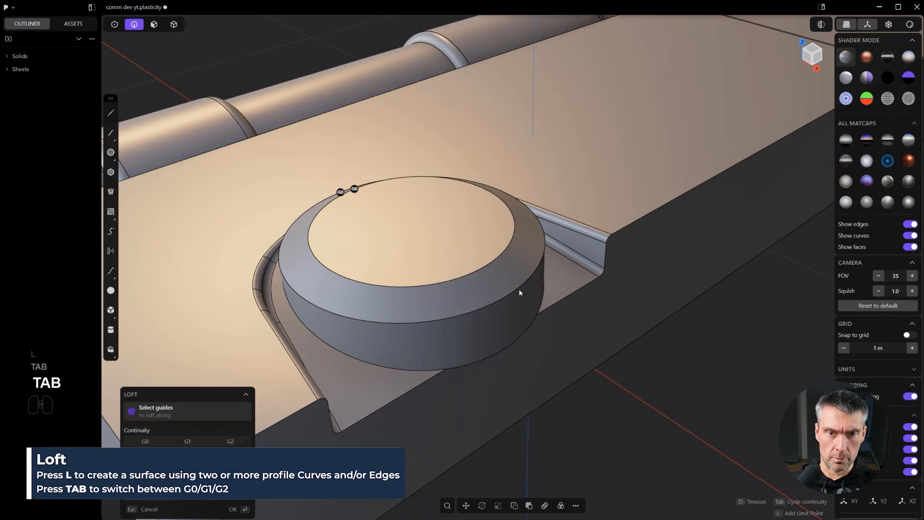
right_click(654, 389)
scroll(647, 388, "down", 3)
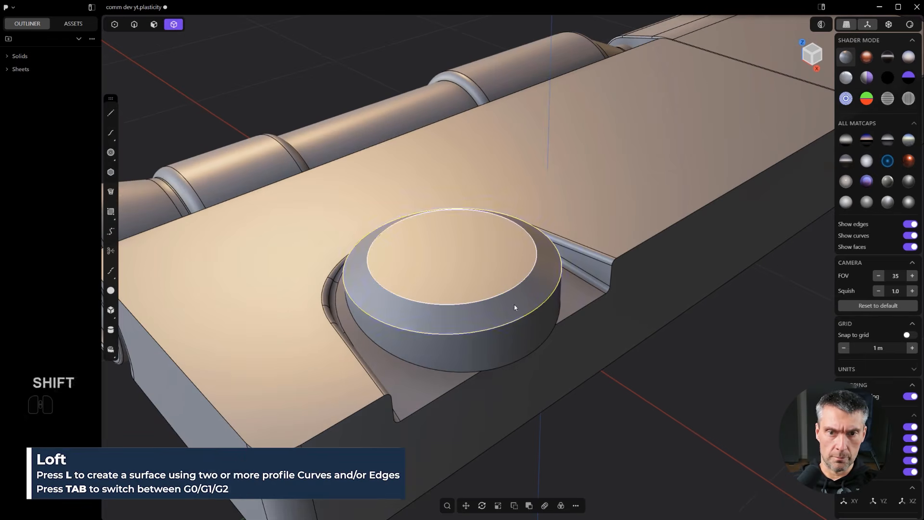
left_click(529, 332, "shift")
key("j")
- Turn off the edge display and push the disc's underside ring face about 0.017 m towards the recess floor
middle_click_drag(448, 313, 543, 255)
key("ctrl+e")
scroll(608, 239, "down", 2)
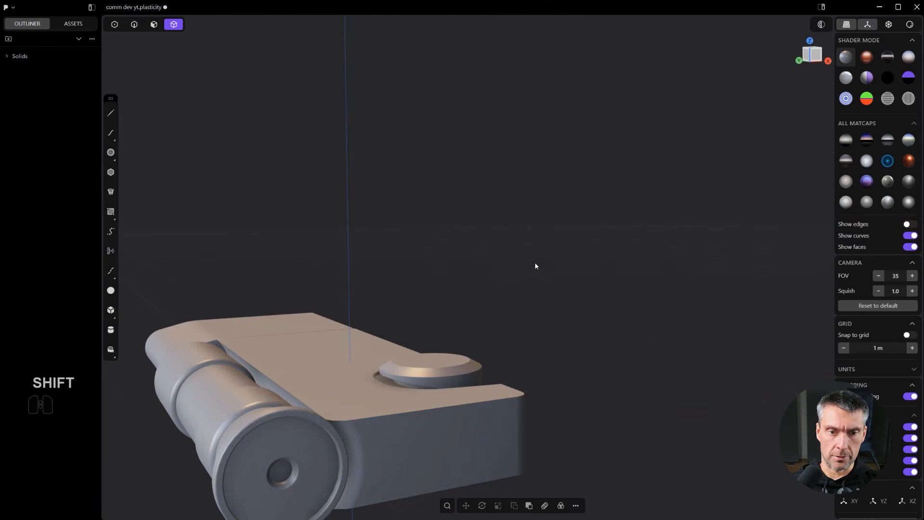
scroll(542, 253, "up", 10)
middle_click_drag(488, 321, 377, 316)
key("3")
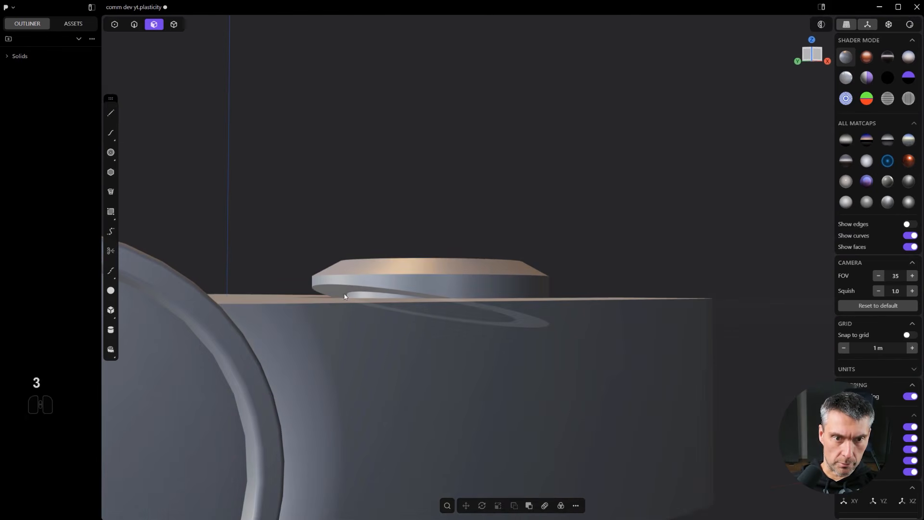
left_click(344, 289)
left_click(337, 326, "shift")
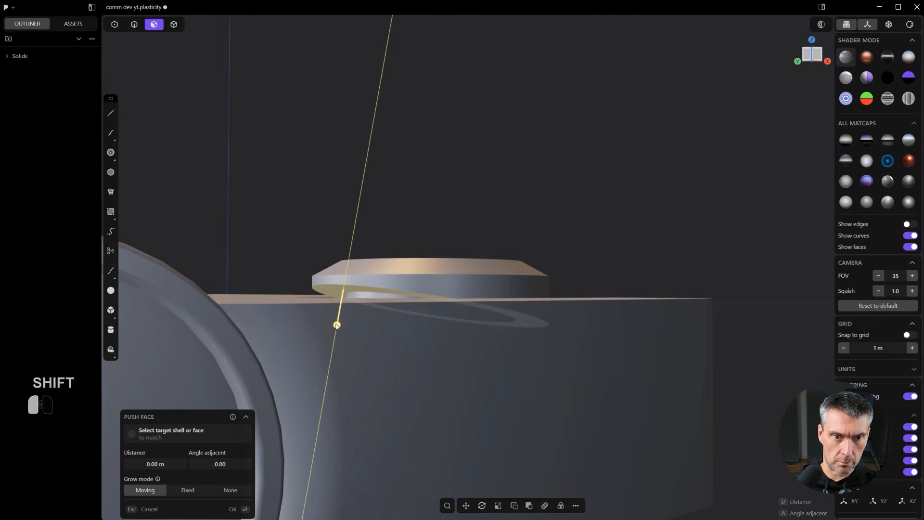
left_click_drag(325, 381, 324, 382, "shift")
middle_click_drag(351, 338, 354, 367)
right_click(387, 188)
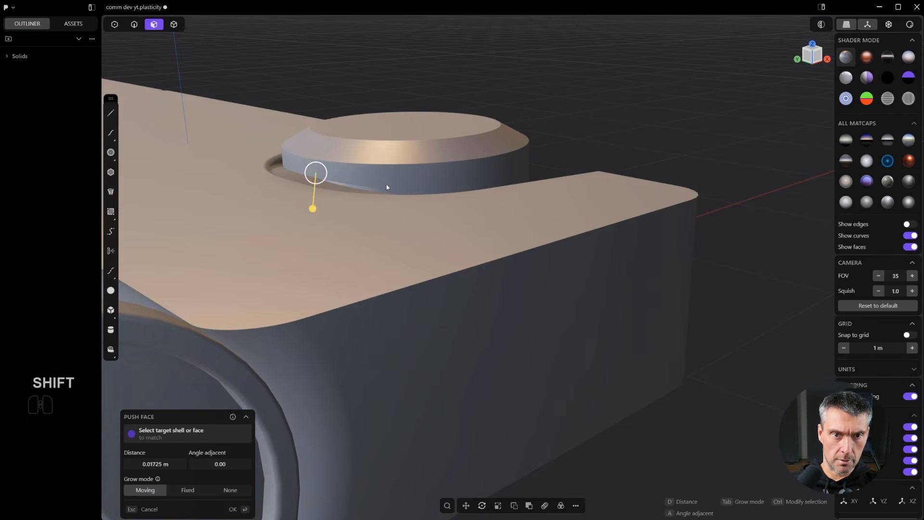
- Fillet the disc's lower outer edge with a conic fillet of about 0.012 m
left_click_drag(382, 188, 381, 190)
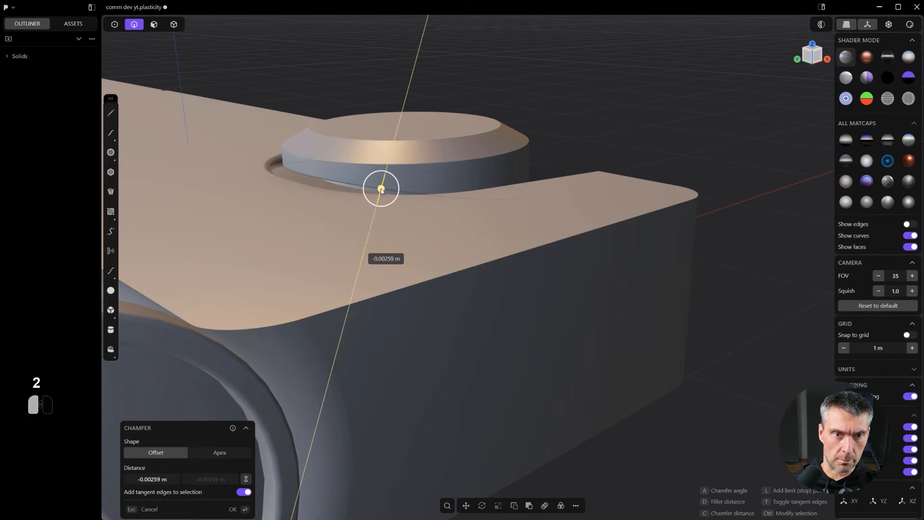
key("d")
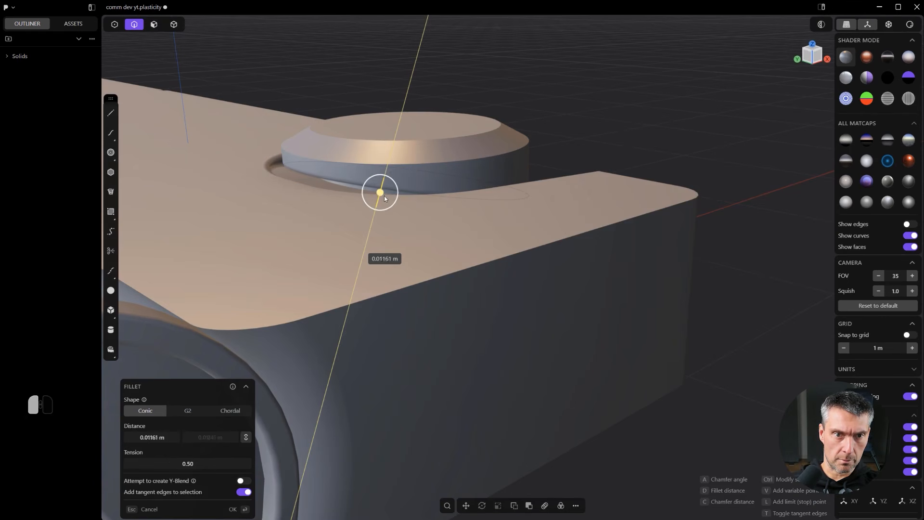
right_click(384, 197)
scroll(386, 197, "down", 2)
middle_click_drag(408, 193, 446, 329)
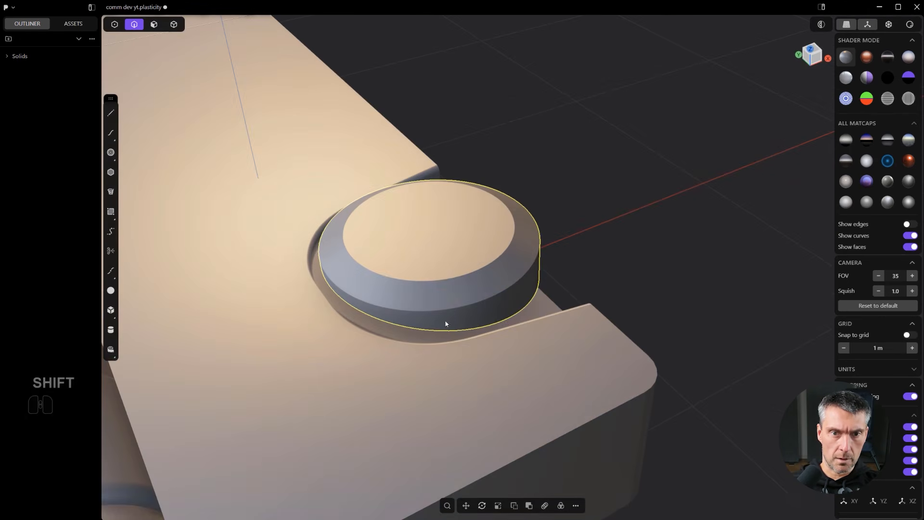
left_click(463, 307)
scroll(464, 307, "up", 2)
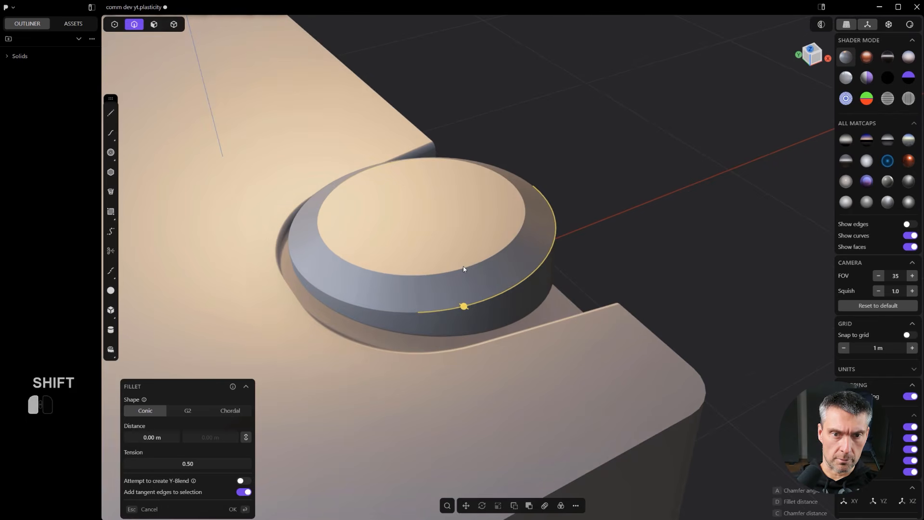
left_click(463, 271, "shift")
middle_click_drag(557, 252, 514, 356)
scroll(597, 324, "up", 5)
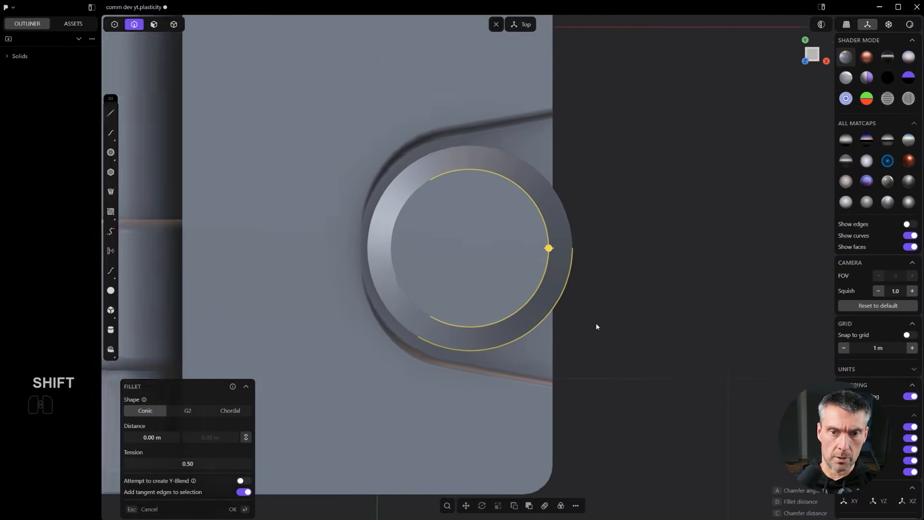
left_click(624, 299, "shift")
left_click(615, 293)
scroll(605, 292, "down", 3)
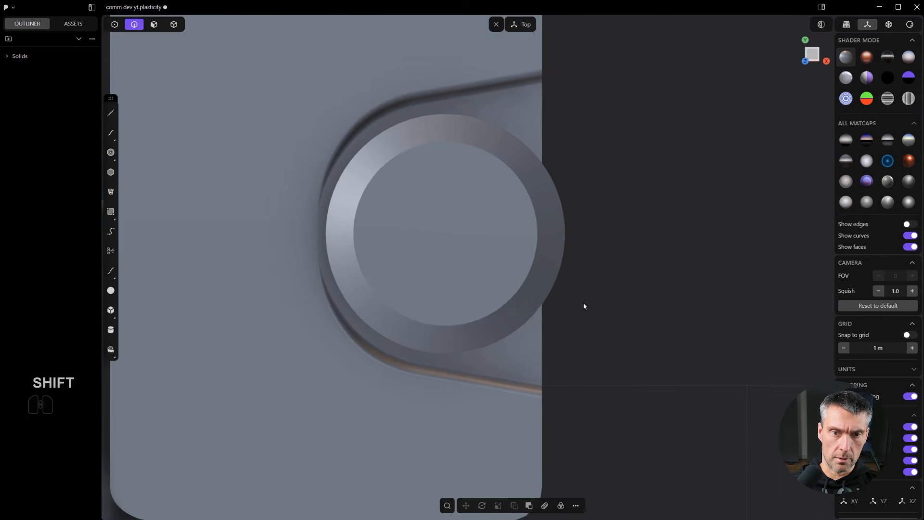
- Offset the disc's top face edge inward to a small central circle, and push that face about 0.0055 m into the disc
scroll(379, 251, "down", 3)
scroll(481, 320, "up", 2)
middle_click_drag(442, 297, 500, 319, "shift")
key("3")
left_click(490, 286)
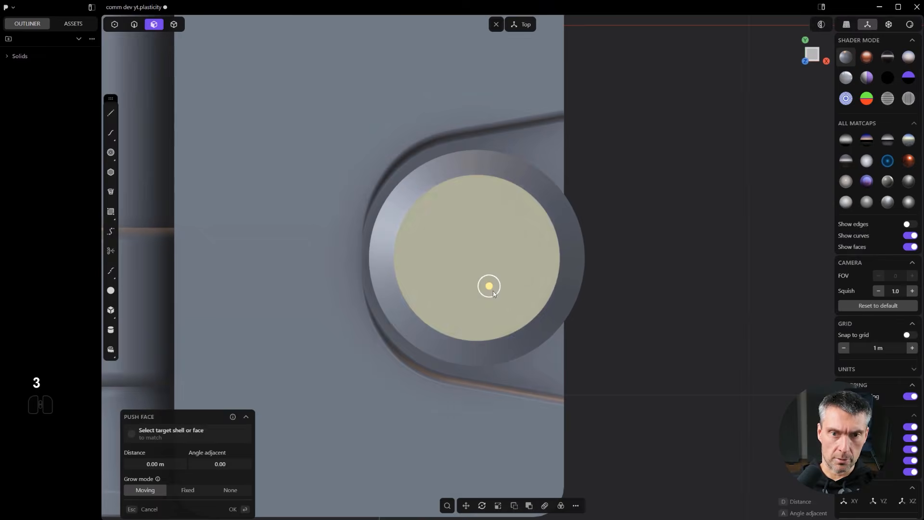
middle_click_drag(490, 286, 465, 232)
key("o")
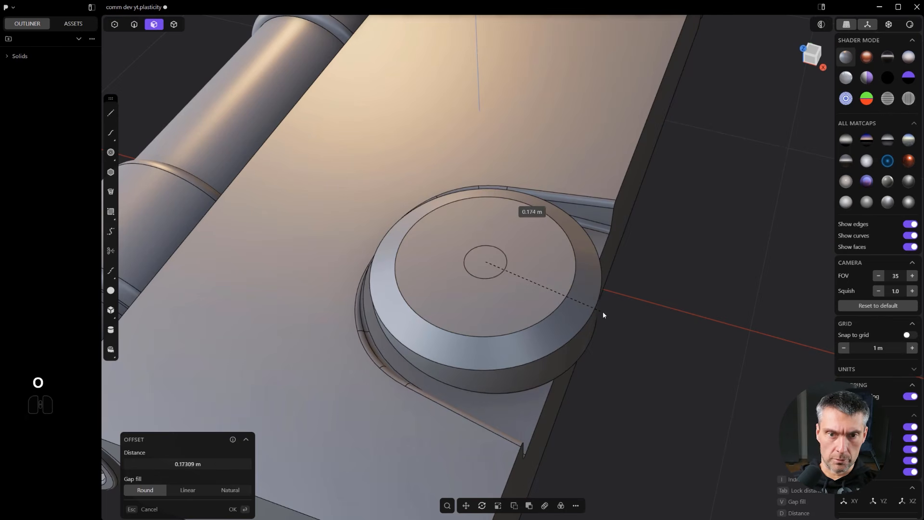
left_click(609, 318)
key("o")
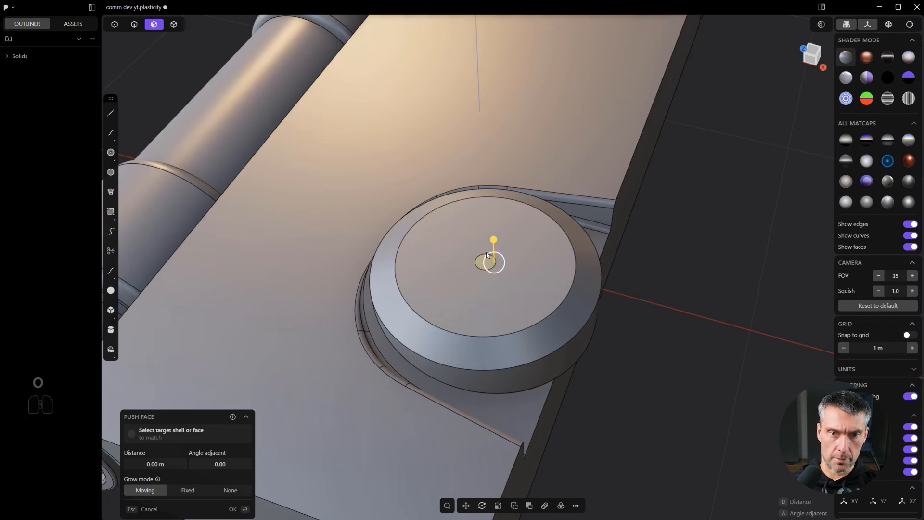
left_click_drag(492, 246, 495, 246)
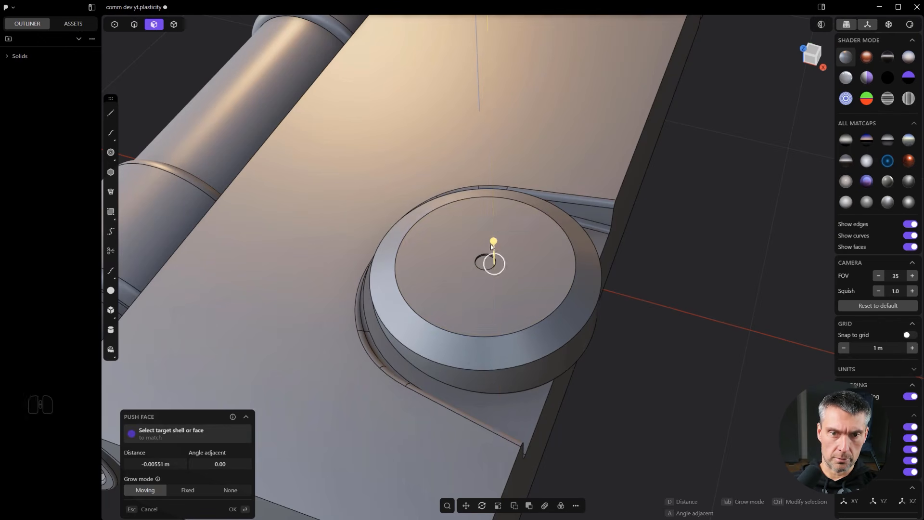
- Chamfer the rim of the small central hole on the disc by about 0.014 m
scroll(494, 247, "up", 2)
key("2")
left_click(492, 259)
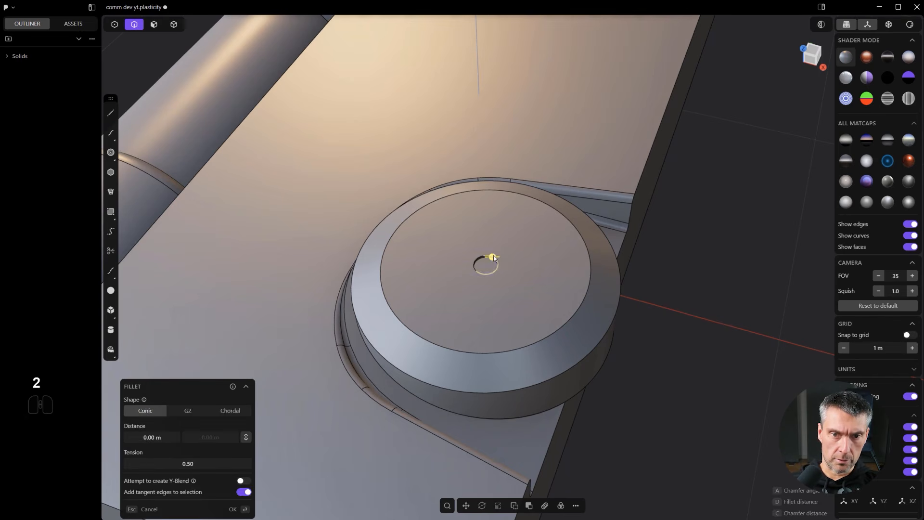
left_click_drag(491, 258, 496, 258)
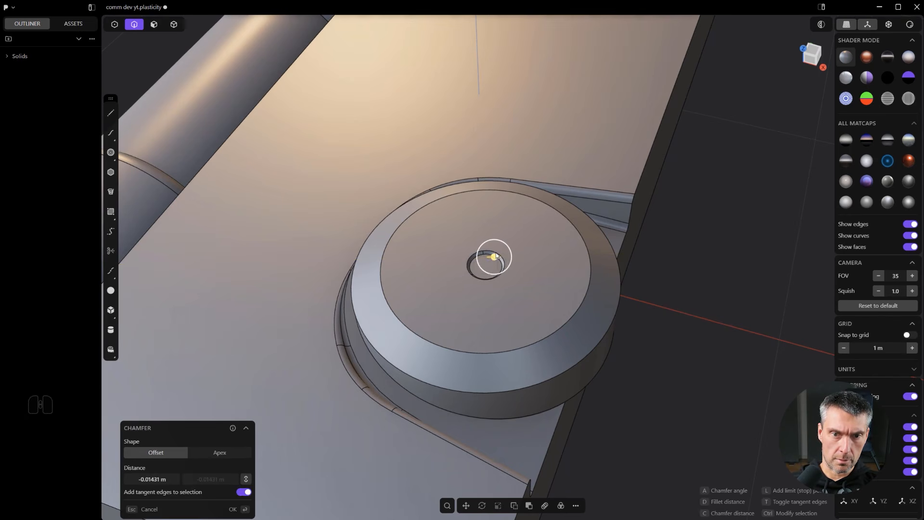
right_click(496, 256)
- Create a box centred on the disc's hole, about 0.069 m wide, 0.2455 m long and 0.069 m high
scroll(539, 267, "down", 2)
middle_click_drag(576, 274, 570, 250, "alt")
scroll(576, 289, "down", 4)
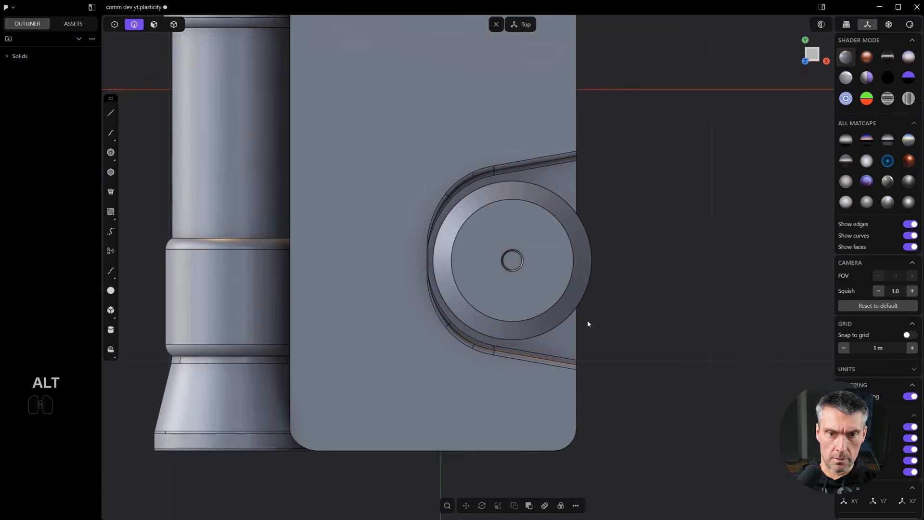
scroll(607, 320, "down", 1)
left_click(110, 315)
middle_click_drag(454, 303, 371, 355, "shift")
scroll(372, 355, "up", 2)
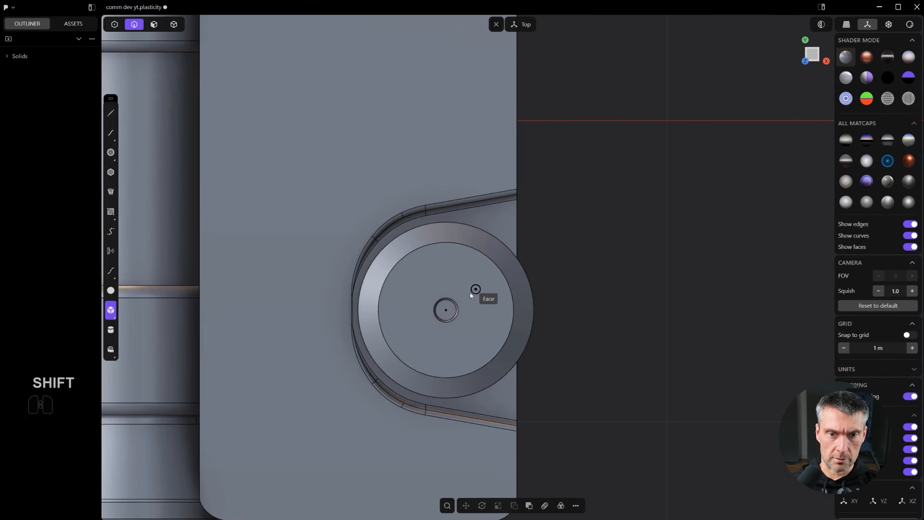
left_click(448, 316)
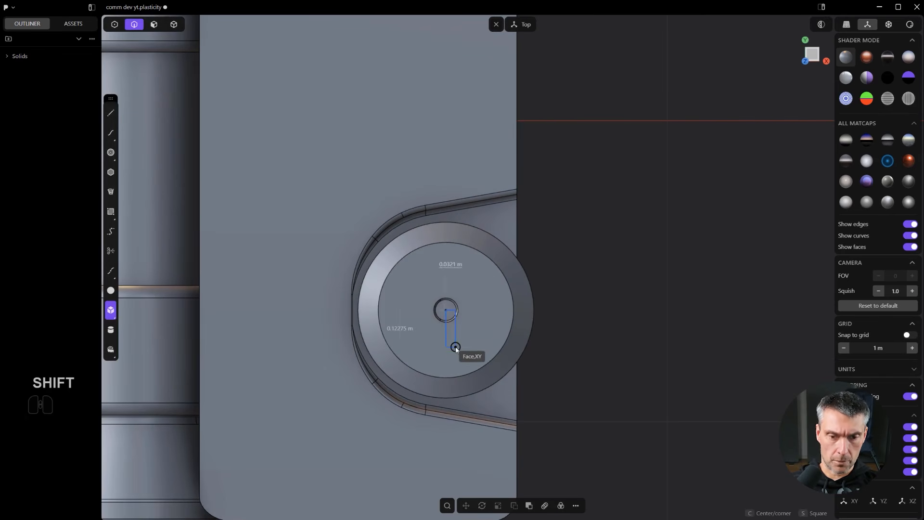
left_click(456, 347)
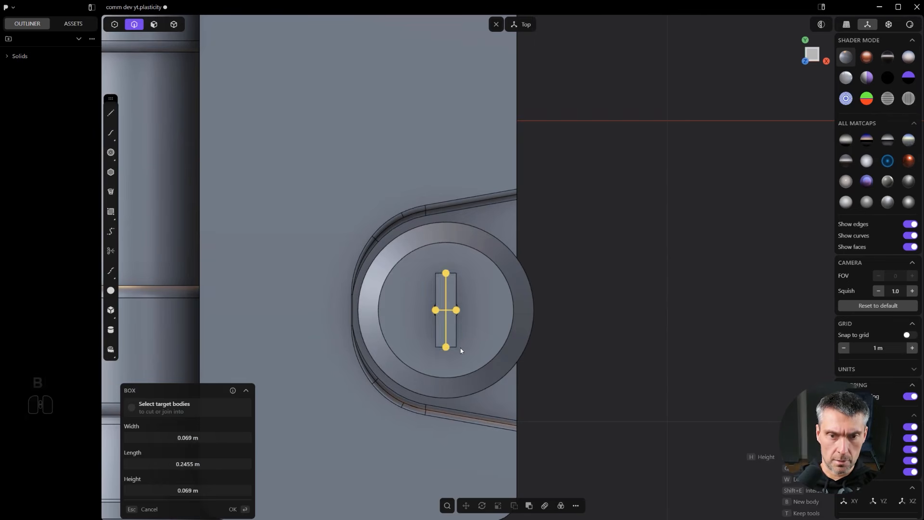
key("Return")
- Scale the box uniformly to about 0.31 and move it about 0.198 m along Y towards the disc's rim
key("s")
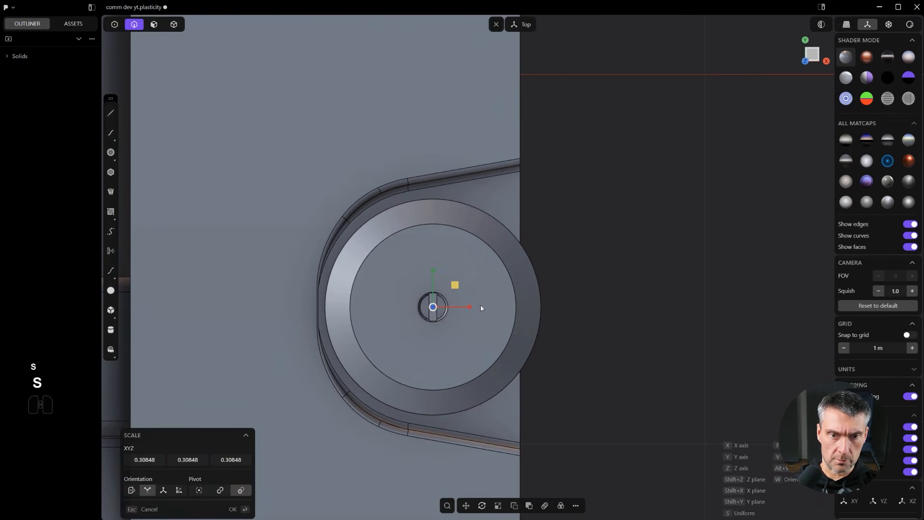
scroll(483, 306, "up", 2)
key("g")
key("y")
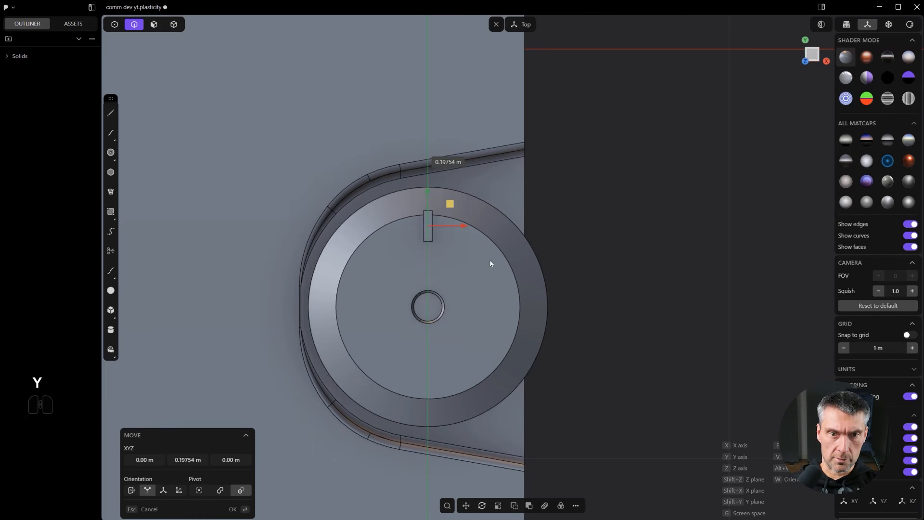
left_click(491, 263)
right_click(491, 263)
- Chamfer the lower edge at the small box's end that faces the disc's centre
middle_click_drag(489, 263, 322, 251)
scroll(476, 250, "up", 2)
scroll(482, 271, "up", 3)
key("2")
left_click_drag(347, 244, 352, 246)
left_click_drag(351, 244, 355, 236)
right_click(352, 234)
scroll(345, 227, "up", 1)
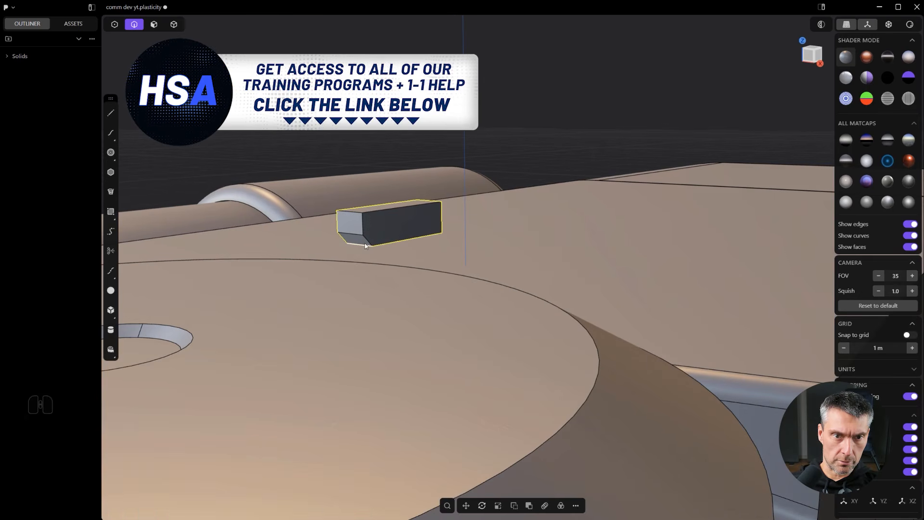
- Try to fillet the side edges of the box's chamfered end by about 0.003 m, and undo the fillet
left_click(367, 243)
key("f")
mouse_move(344, 240)
left_mouse_down()
mouse_move(337, 244)
mouse_move(344, 241)
left_mouse_up()
right_click(352, 226)
scroll(356, 221, "up", 1)
key("ctrl+z")
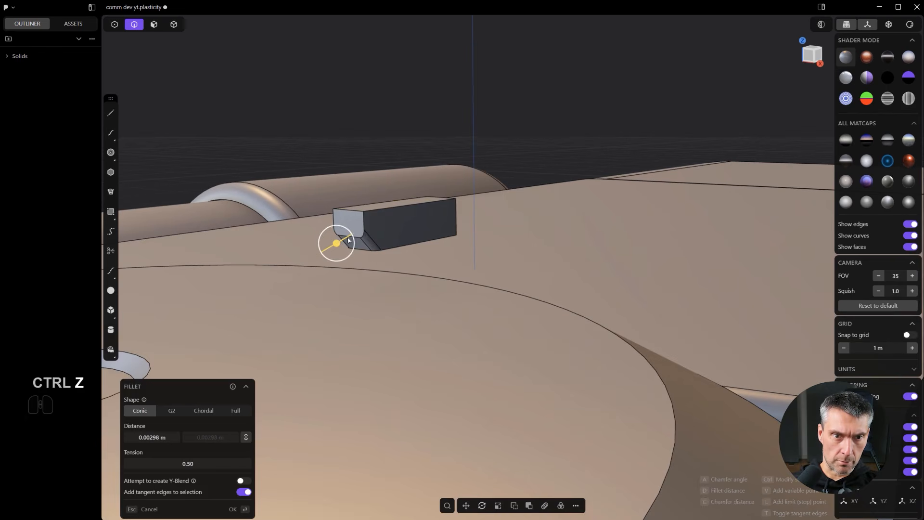
key("ctrl+z")
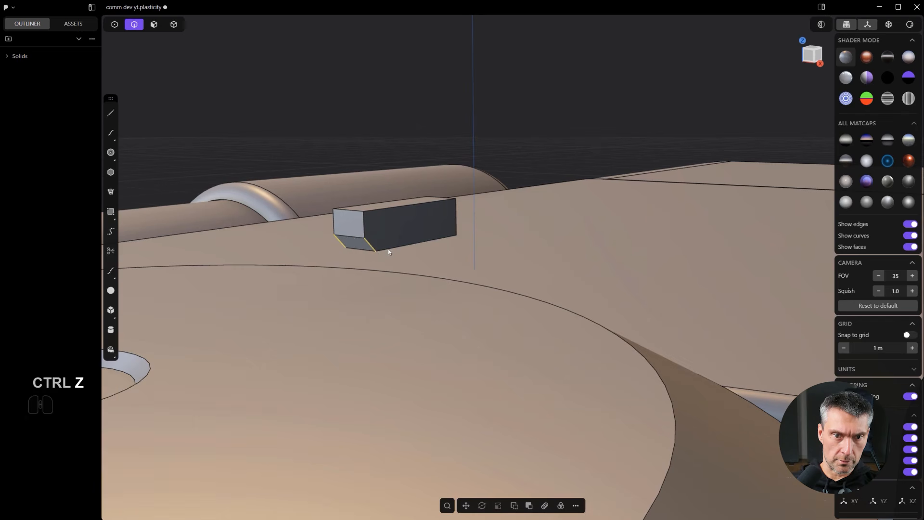
- Fillet the vertical and slanted side edges of the box's chamfered end with a conic fillet of about 0.0016 m
key("f")
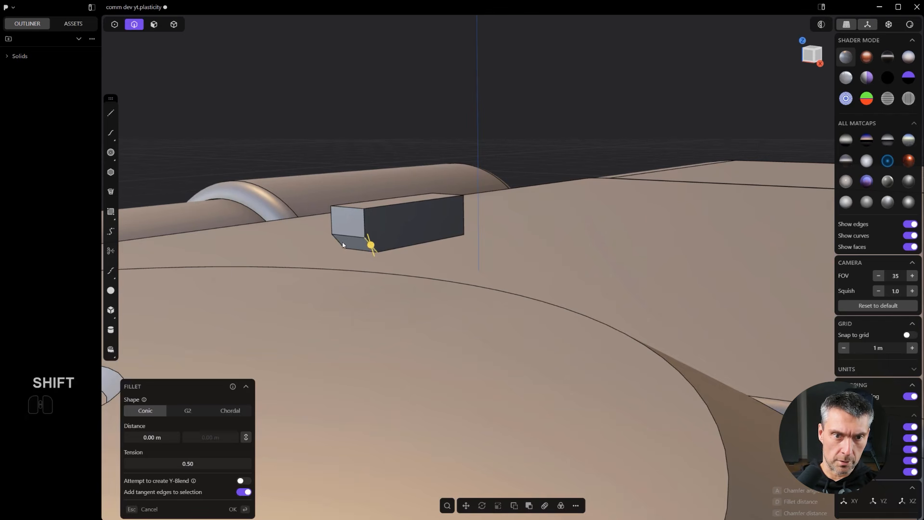
mouse_move(337, 243)
left_mouse_down()
mouse_move(331, 241)
mouse_move(344, 234)
mouse_move(353, 245)
left_mouse_up()
scroll(398, 240, "up", 6)
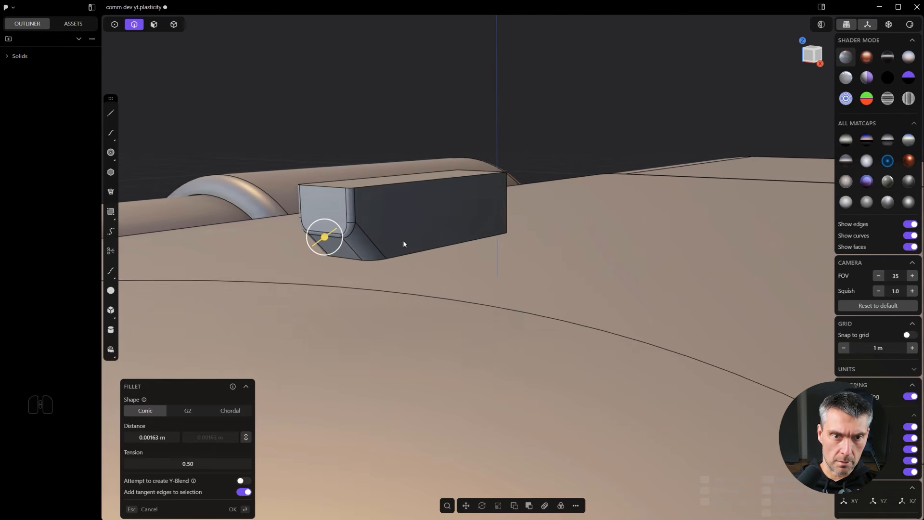
scroll(390, 237, "up", 4)
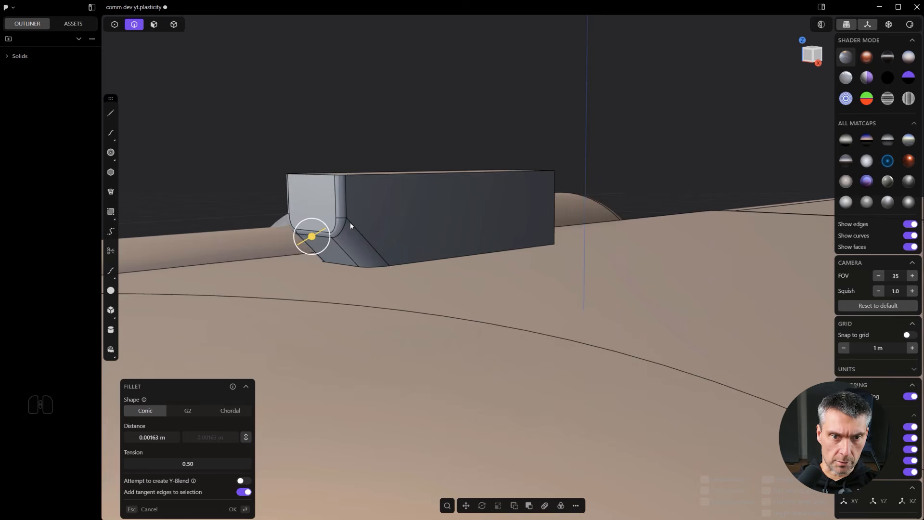
left_click(240, 412)
scroll(299, 412, "down", 5)
middle_click_drag(421, 345, 423, 302, "shift")
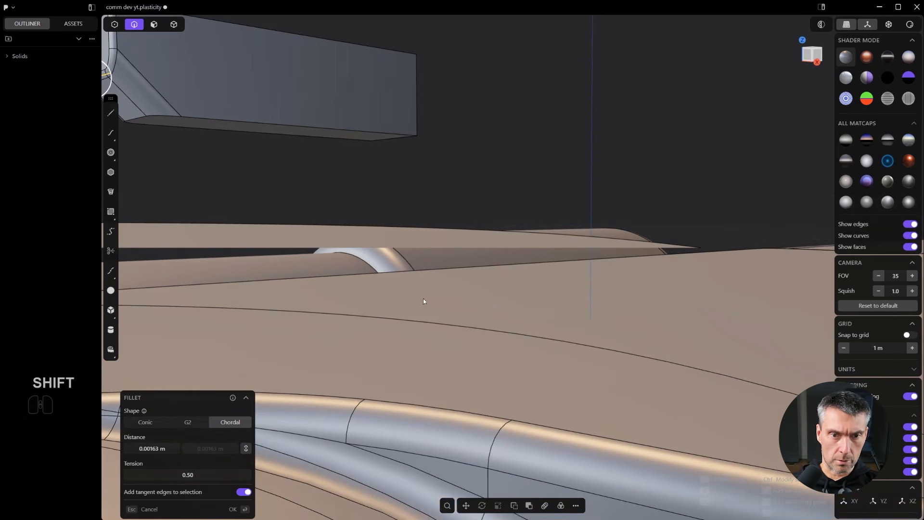
left_click(294, 128, "ctrl")
scroll(296, 140, "down", 2)
middle_click_drag(293, 159, 439, 271, "shift")
middle_click_drag(392, 349, 396, 206, "shift")
key("ctrl+z")
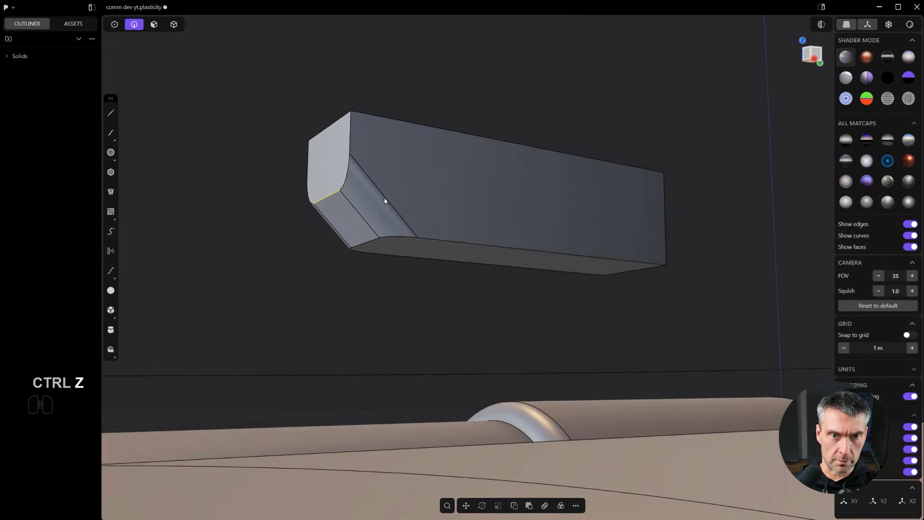
- Fillet the edges of the block's front end face with a chordal fillet of about 0.00226 m
scroll(396, 206, "up", 2)
left_click(340, 171)
left_click_drag(339, 171, 330, 170)
left_click(230, 413)
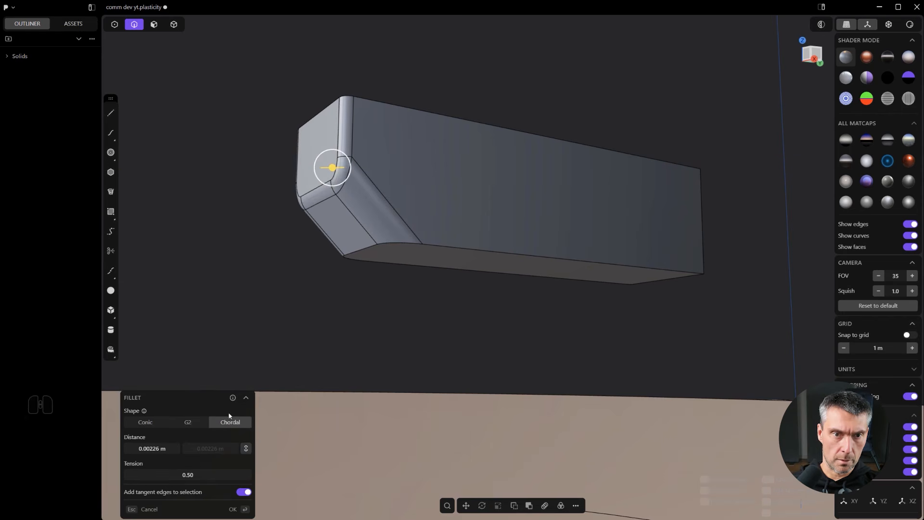
right_click(406, 265)
- Fillet the edges of the block's underside with a chordal fillet of about 0.00127 m
left_click(424, 244)
left_click(428, 246)
left_click_drag(428, 246, 425, 240)
middle_click_drag(377, 312, 442, 242)
left_click_drag(421, 239, 426, 245)
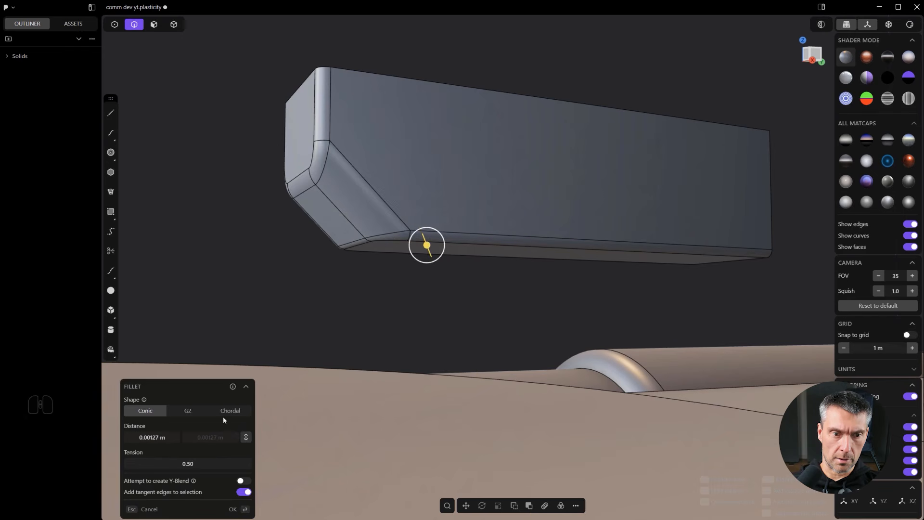
left_click(230, 412)
middle_click_drag(434, 303, 473, 303)
right_click(473, 304)
- Move the block down about 0.031 m along Z and outward about 0.014 m along Y, into the dial's top rim
scroll(476, 311, "down", 10)
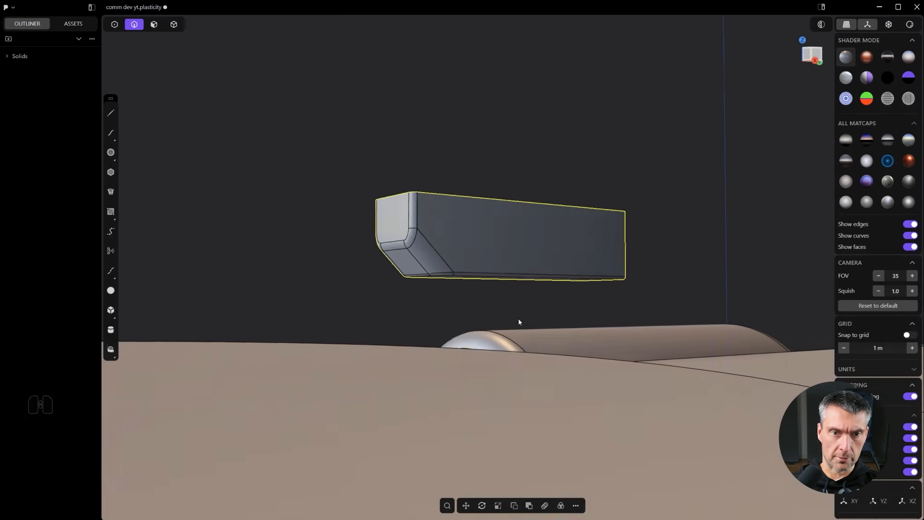
key("g")
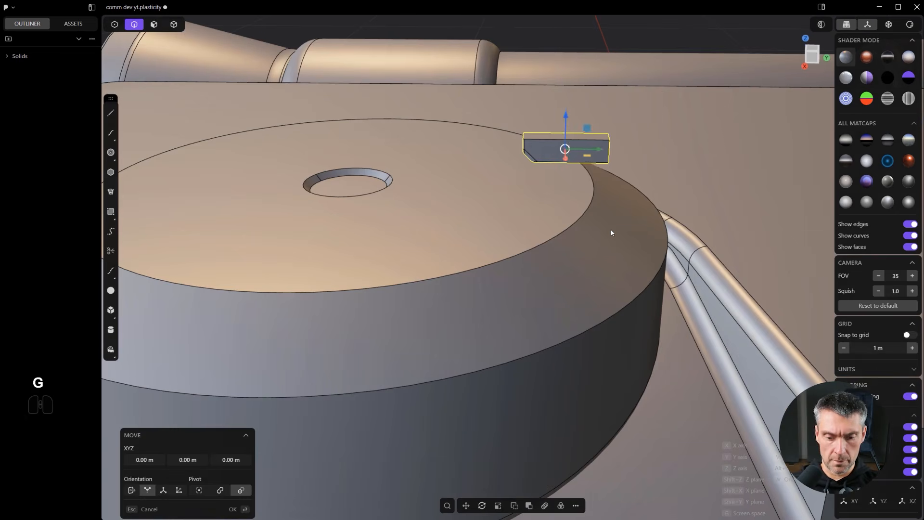
key("z")
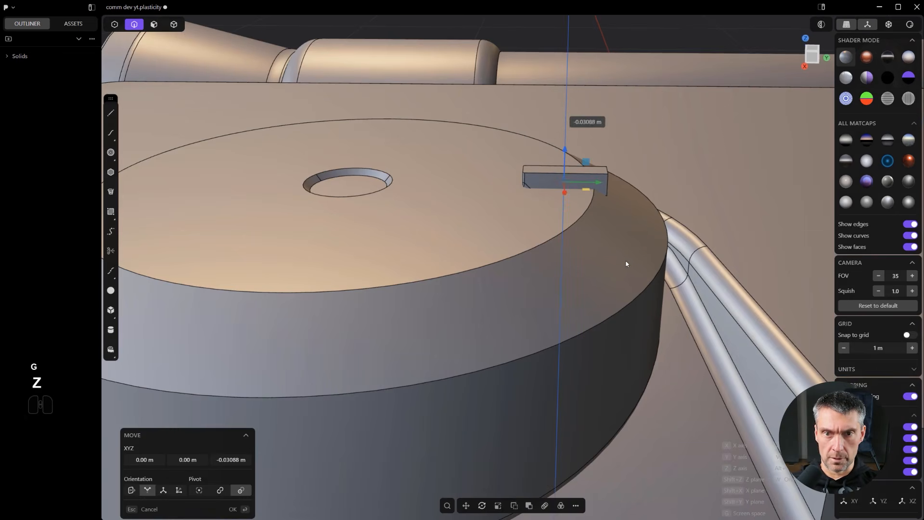
key("y")
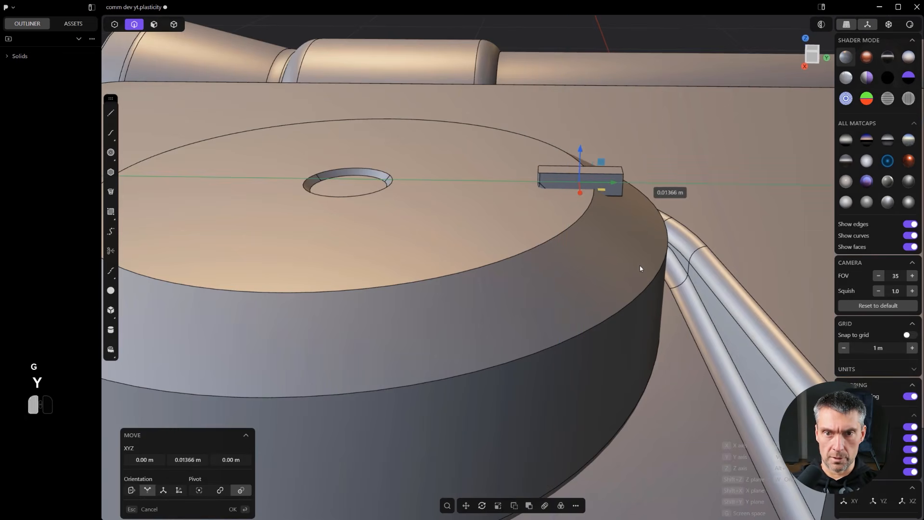
scroll(630, 312, "down", 2)
- Create a radial array of 8 blocks over 360 degrees around the centre of the dial's hole
left_click(561, 506)
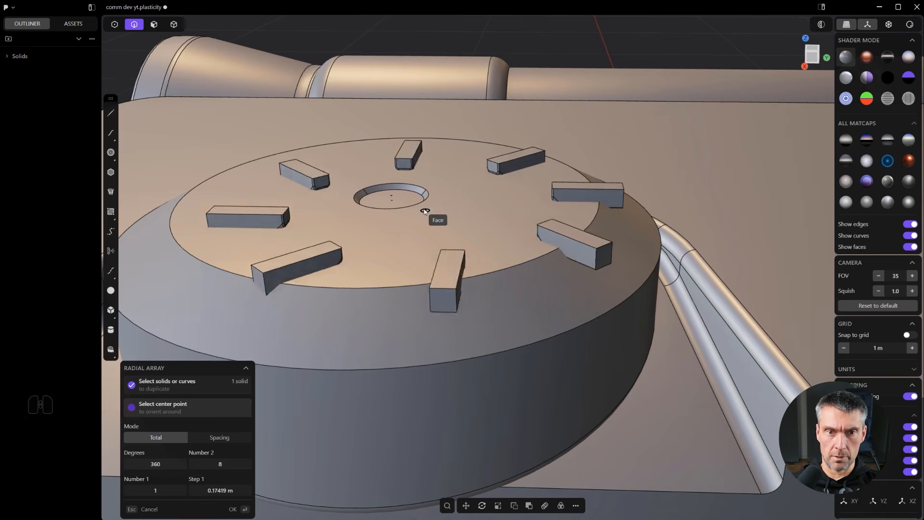
key("7")
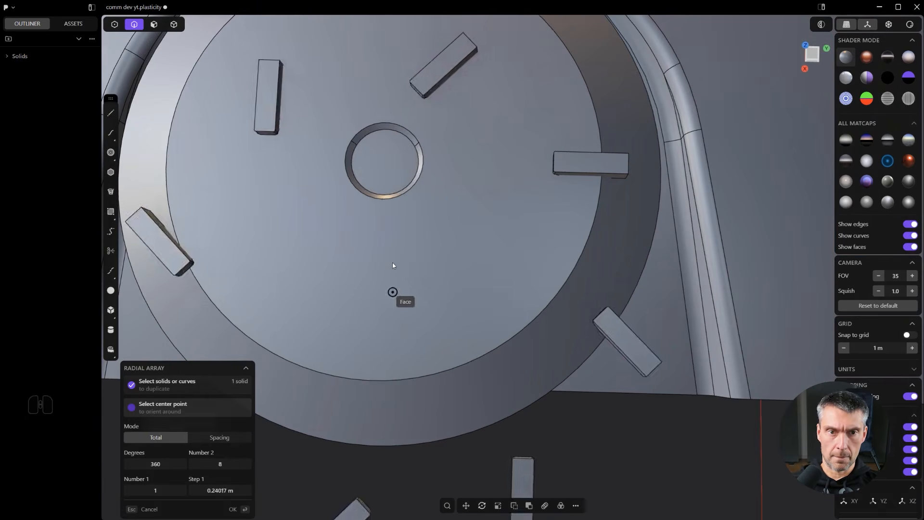
left_click(385, 161)
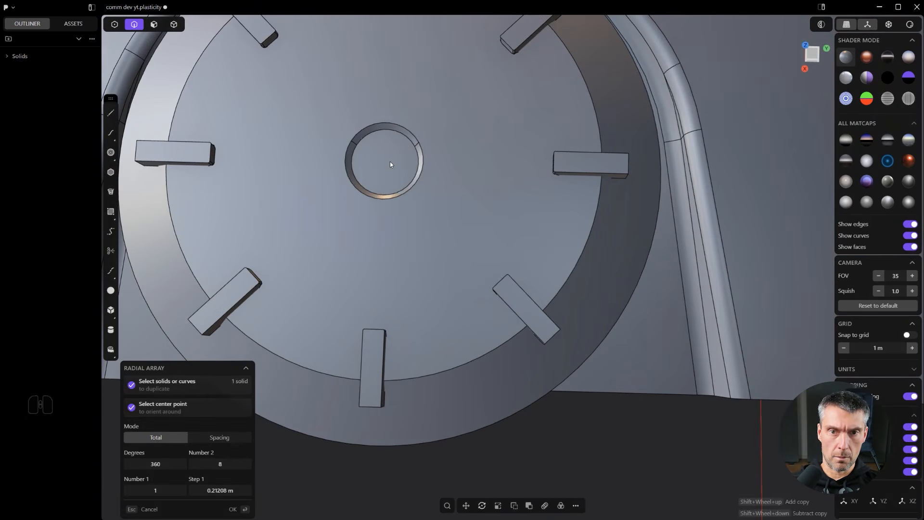
right_click(514, 242)
scroll(514, 241, "down", 3)
middle_click_drag(514, 241, 486, 242)
- Subtract all the arrayed blocks from the dial with a Boolean difference, cutting slots around its top rim
key("4")
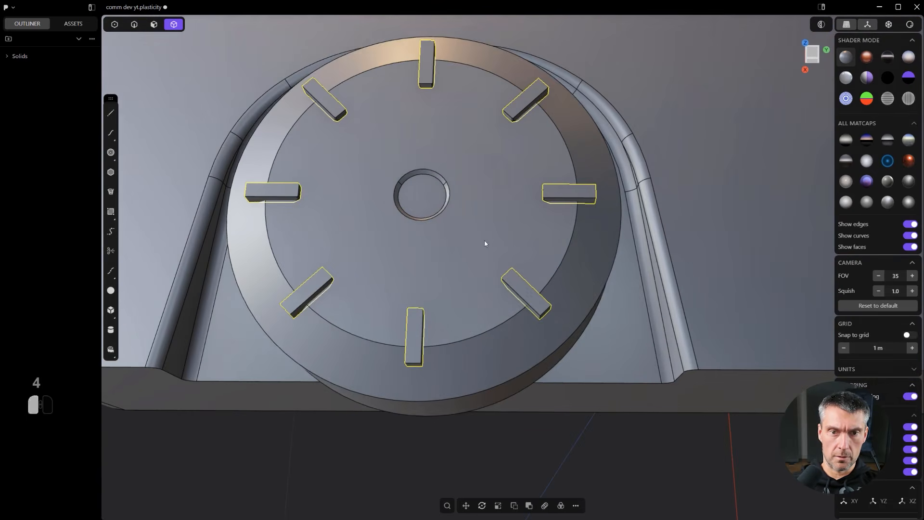
left_click(487, 272)
scroll(487, 275, "down", 2)
middle_click_drag(487, 278, 554, 207)
key("q")
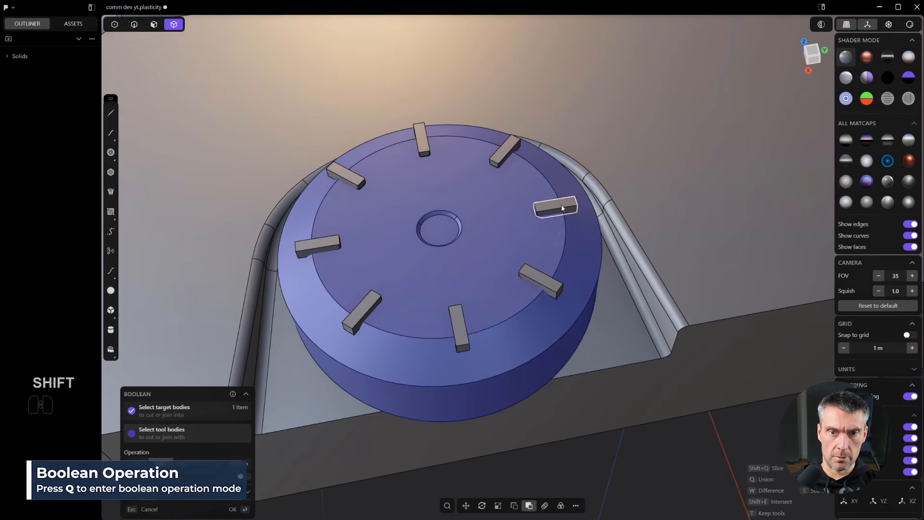
left_click(558, 201, "shift")
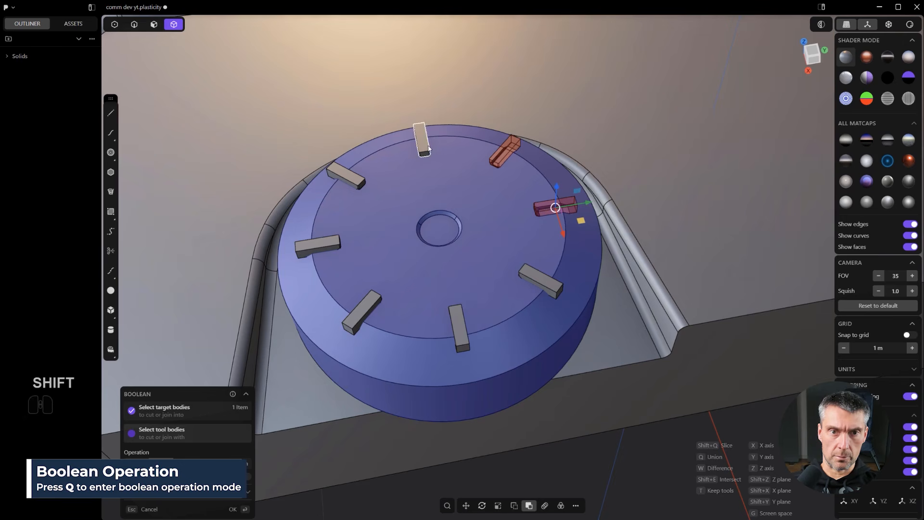
left_click(331, 242, "shift")
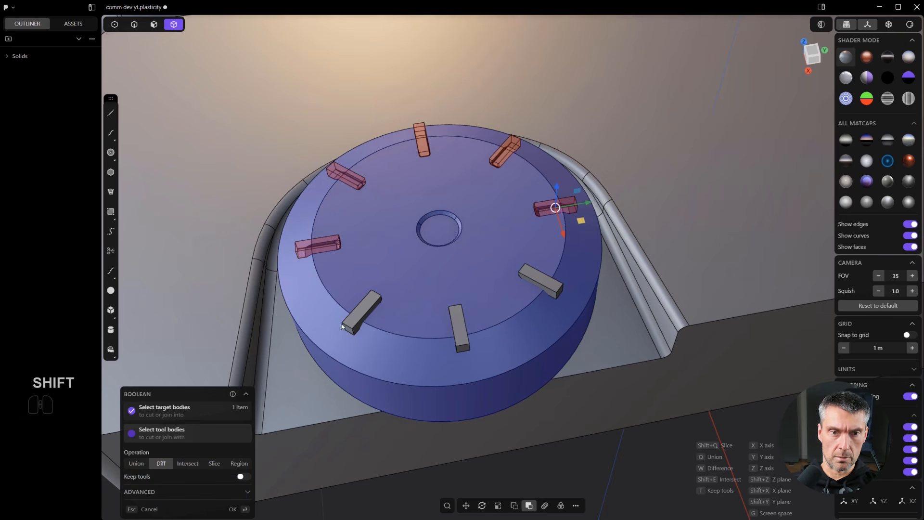
right_click(554, 294)
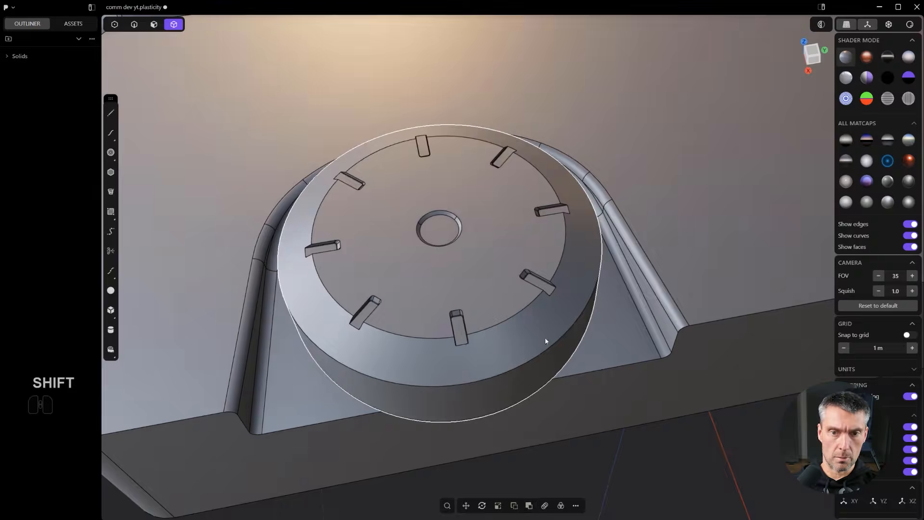
- Convert the dial's top face selection to its edges and fillet them, including the slot and centre hole outlines
scroll(534, 340, "up", 8)
key("2")
scroll(441, 314, "up", 2)
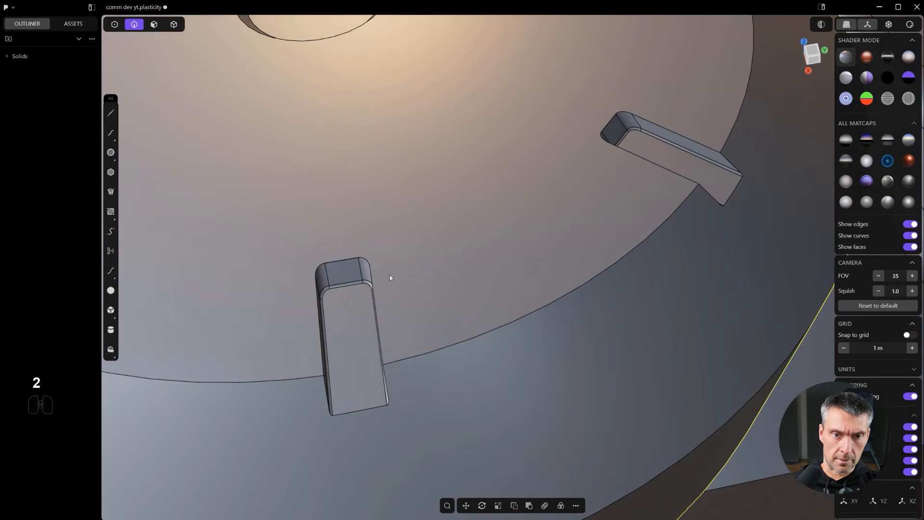
scroll(455, 280, "down", 5)
key("3")
left_click(441, 230)
scroll(441, 230, "down", 3)
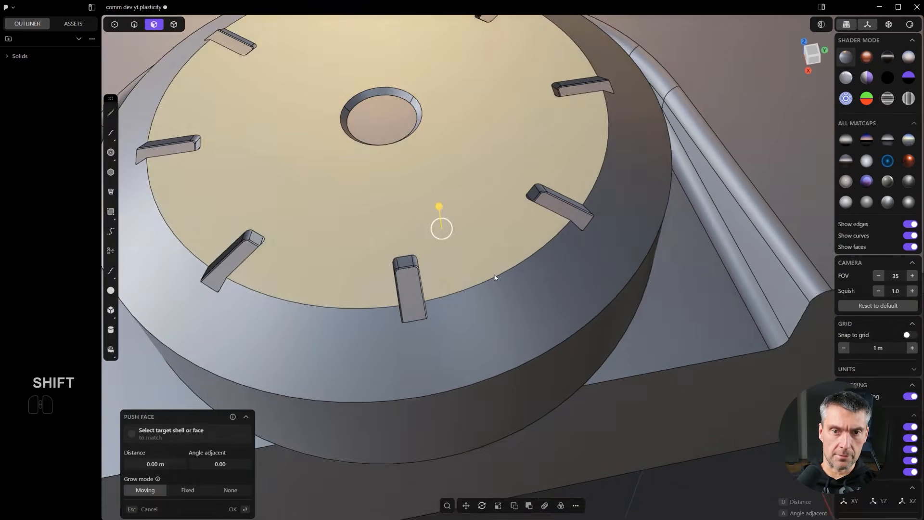
middle_click_drag(470, 262, 531, 303, "shift")
key("ctrl+2")
scroll(524, 293, "up", 3)
scroll(418, 102, "up", 4)
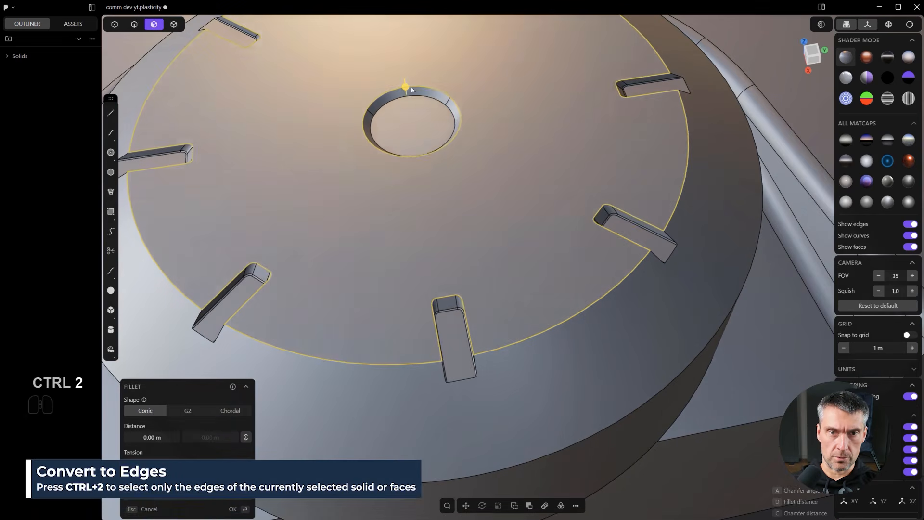
left_click_drag(407, 88, 407, 69, "shift")
right_click(479, 163)
scroll(481, 166, "down", 9)
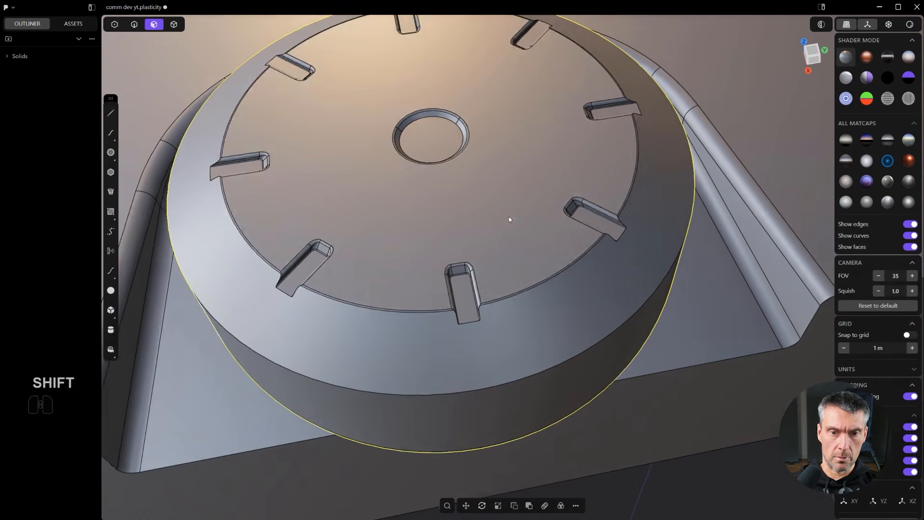
- Hide the model's edge display and draw a vertical line down the dial's side wall in the right view
key("ctrl+e")
middle_click_drag(542, 276, 592, 250)
middle_click_drag(419, 229, 638, 280, "shift")
scroll(517, 317, "up", 3)
scroll(637, 281, "down", 2)
middle_click_drag(502, 278, 386, 176, "shift")
scroll(453, 287, "up", 2)
scroll(462, 298, "up", 1)
middle_click_drag(478, 322, 406, 305, "shift")
scroll(472, 330, "up", 1)
key("shift+a")
left_click(487, 255)
left_click(486, 358)
scroll(504, 361, "up", 1)
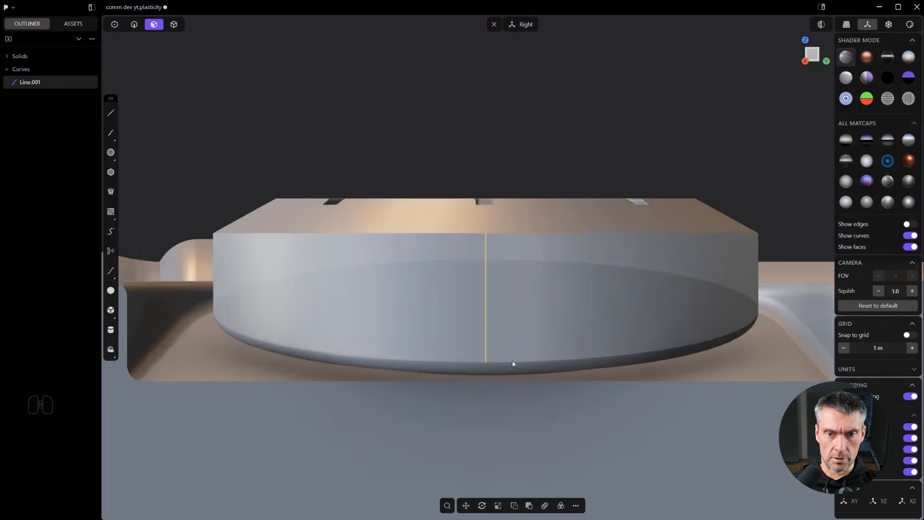
- Create a pipe with a 0.01 m section size along the vertical line on the dial's side
key("p")
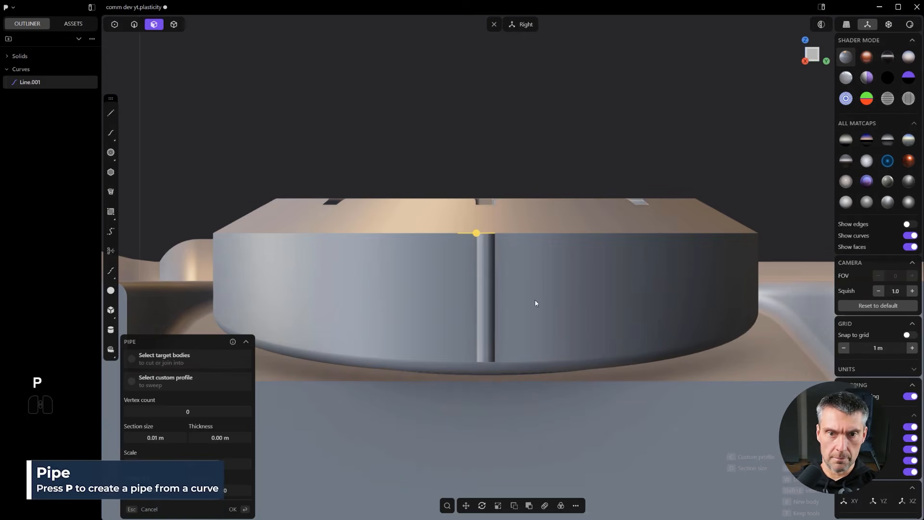
middle_click_drag(536, 299, 572, 351)
scroll(503, 289, "up", 1)
right_click(510, 311)
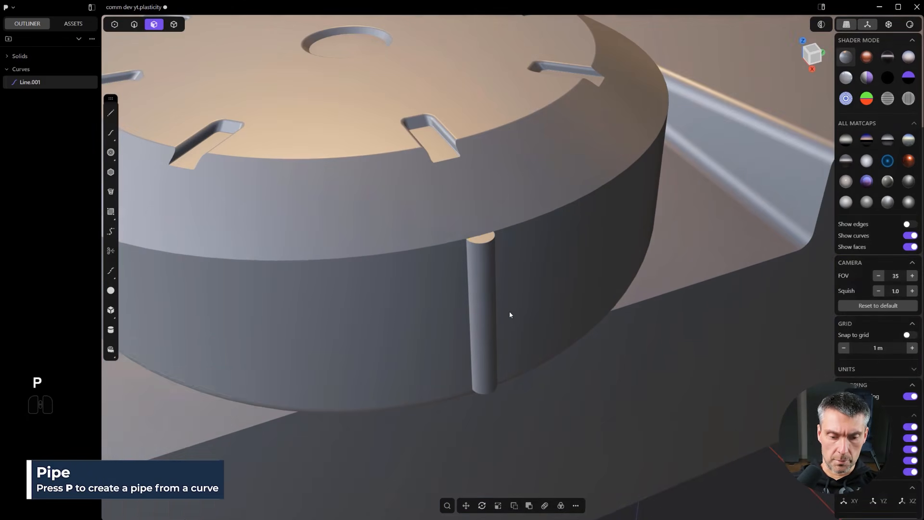
- Push the pipe's cylindrical face inward to make the pipe thinner
key("3")
left_click(492, 306)
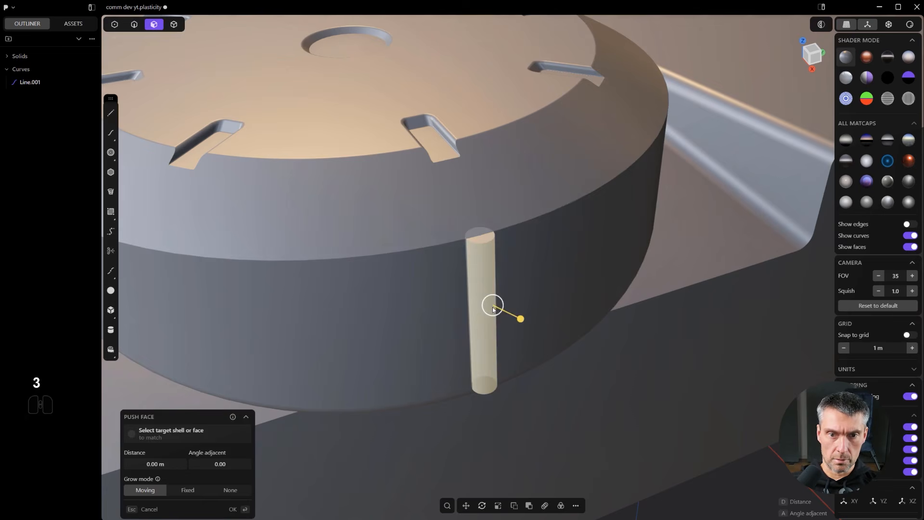
left_click_drag(521, 320, 516, 316)
right_click(499, 289)
scroll(482, 259, "up", 3)
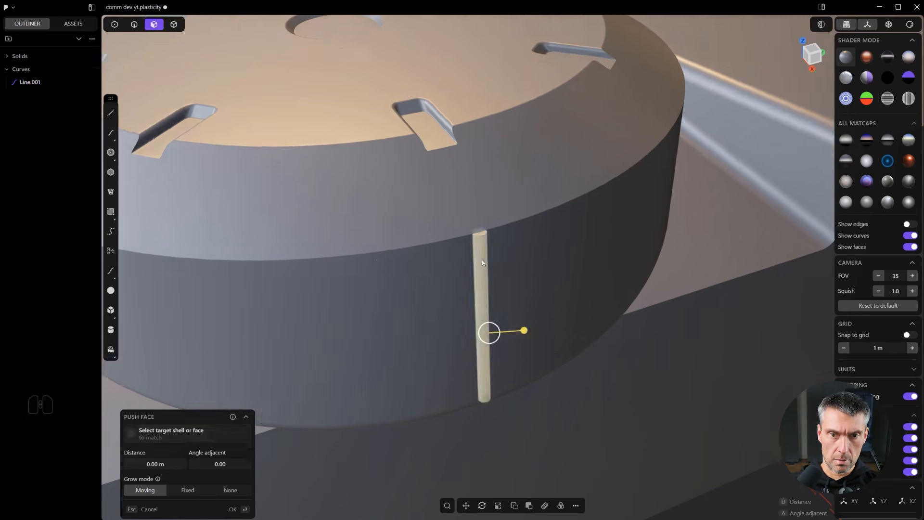
right_click(635, 359)
key("s")
key("z")
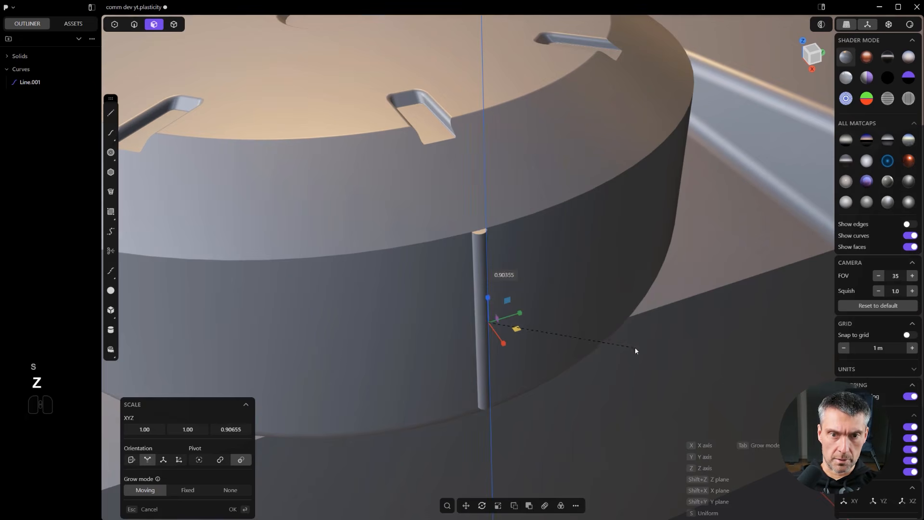
key("ctrl+z")
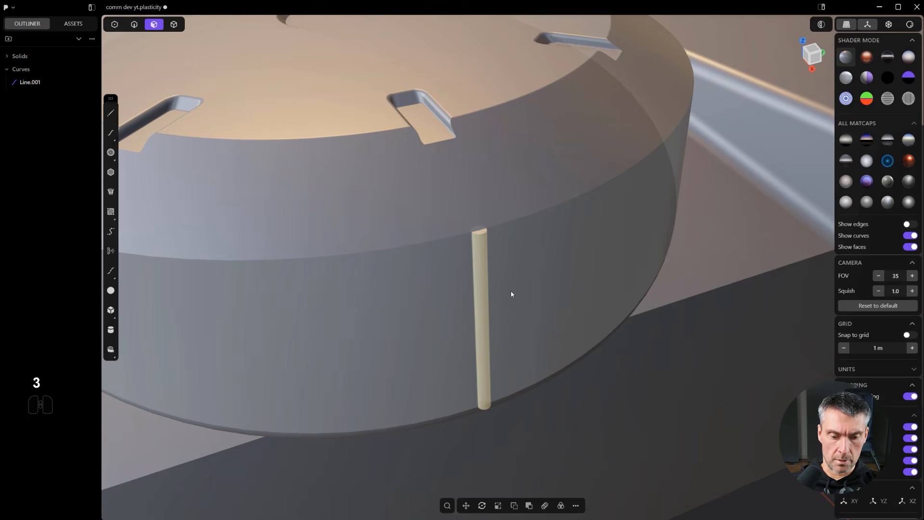
- Shorten the pipe slightly by scaling the whole solid along Z
key("4")
key("s")
key("z")
left_click(626, 345)
right_click(626, 345)
scroll(561, 332, "up", 1)
- Round the pipe's top and bottom end edges with a conic fillet of about 0.0038 m
key("1")
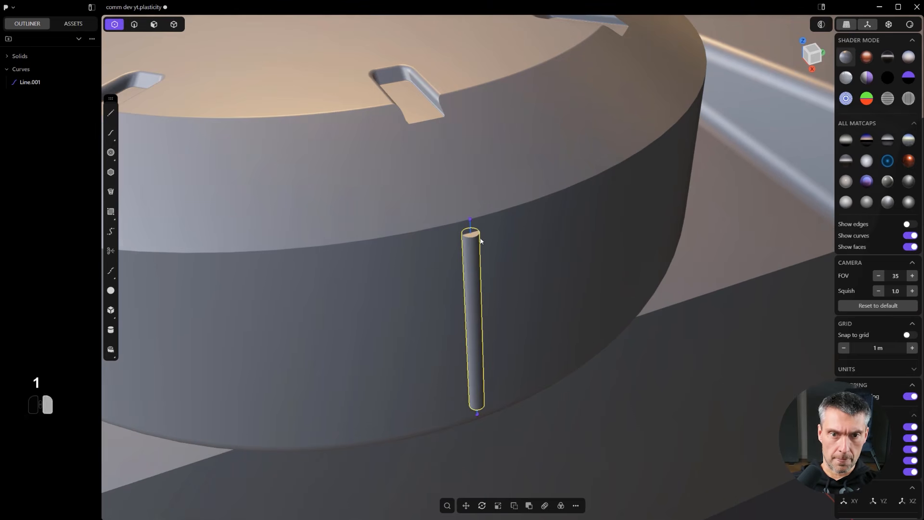
mouse_move(479, 236)
left_mouse_down()
mouse_move(493, 266)
mouse_move(480, 233)
left_mouse_up()
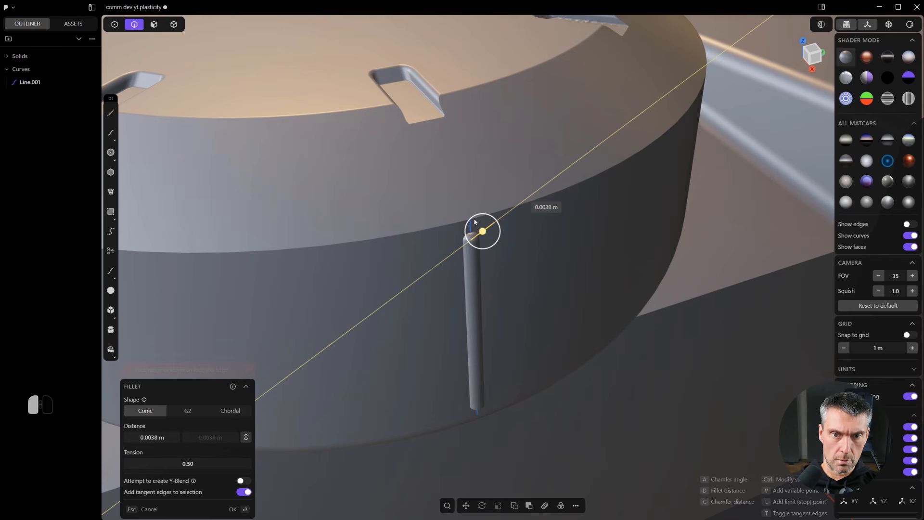
left_click_drag(474, 222, 474, 222)
left_click(484, 408, "ctrl")
right_click(502, 386)
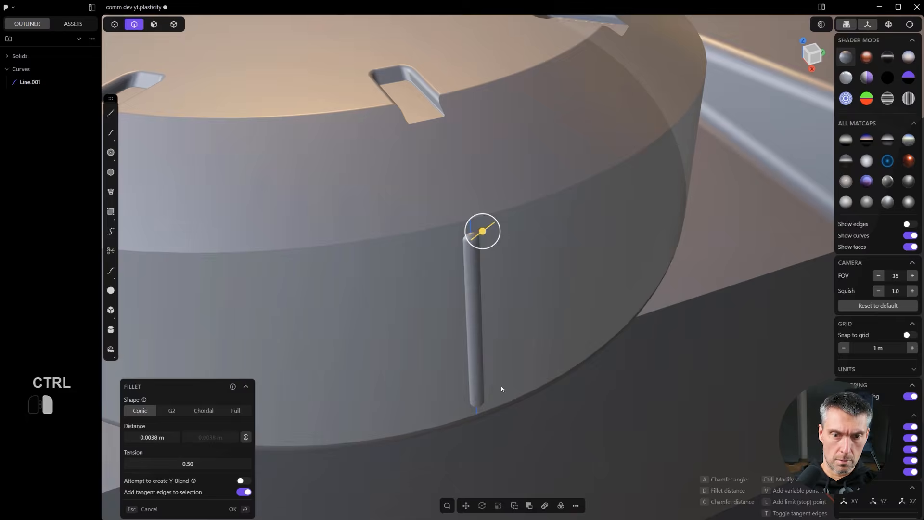
- Thicken the rounded pipe by scaling it in the XY plane while keeping its height
scroll(515, 372, "down", 3)
middle_click_drag(541, 126, 578, 360, "alt")
middle_click_drag(524, 382, 512, 288, "alt")
key("4")
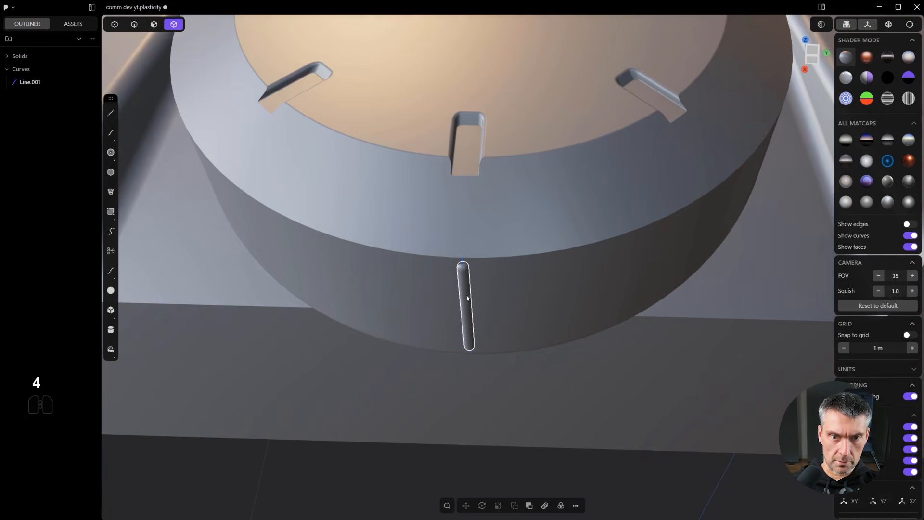
left_click(467, 299)
key("s")
key("shift+z")
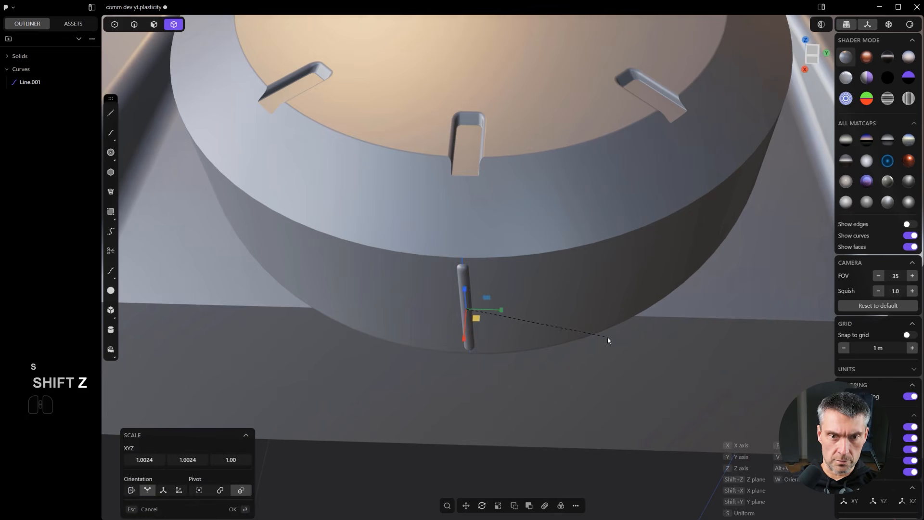
left_click(681, 363)
right_click(681, 363)
- Radially array the rounded pipe around the dial's centre with 50 copies over 360 degrees
scroll(680, 363, "down", 3)
middle_click_drag(637, 369, 586, 466, "alt")
left_click(561, 506)
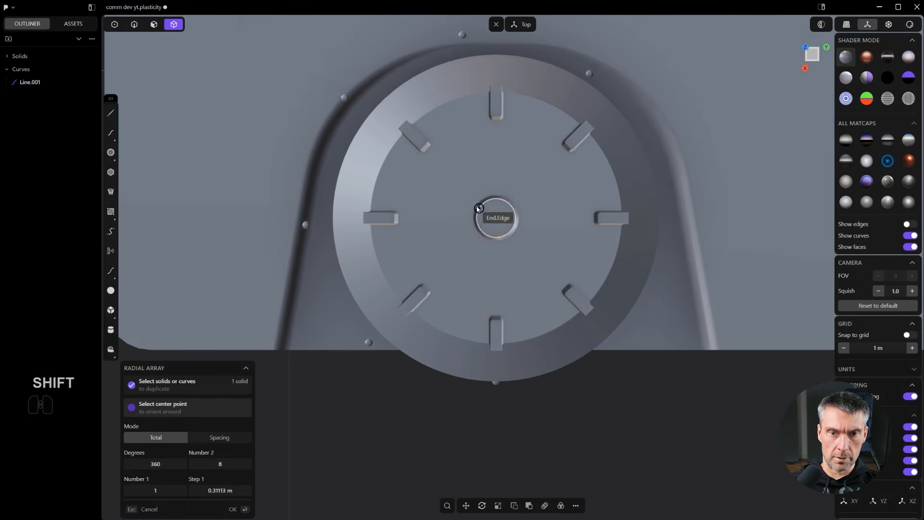
left_click(496, 217)
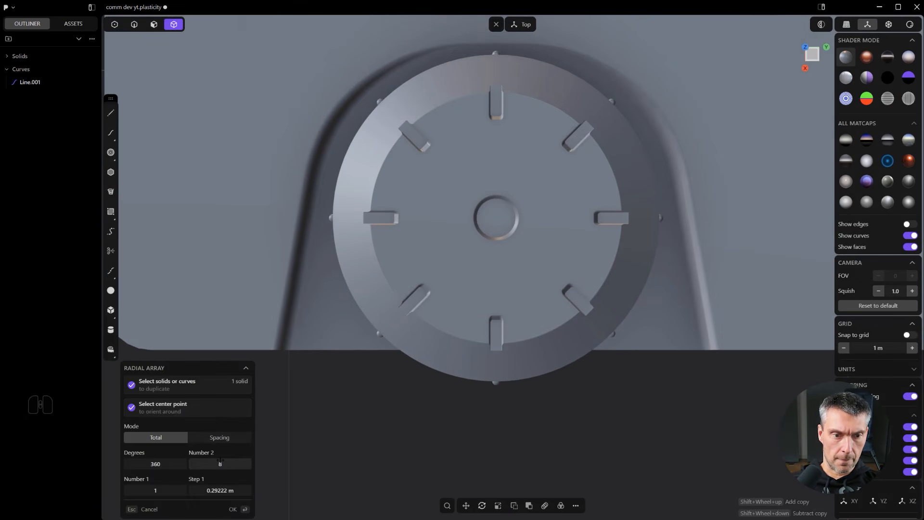
type("50")
key("Return")
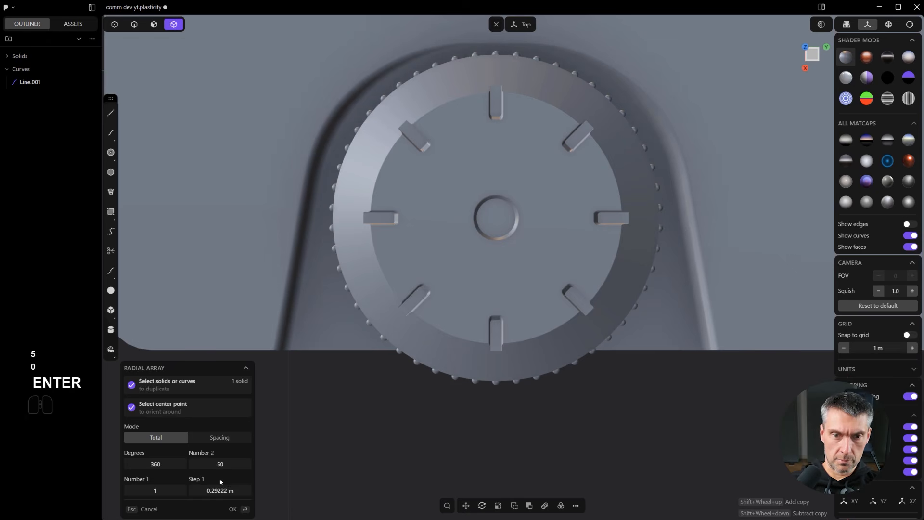
middle_click_drag(392, 371, 315, 357)
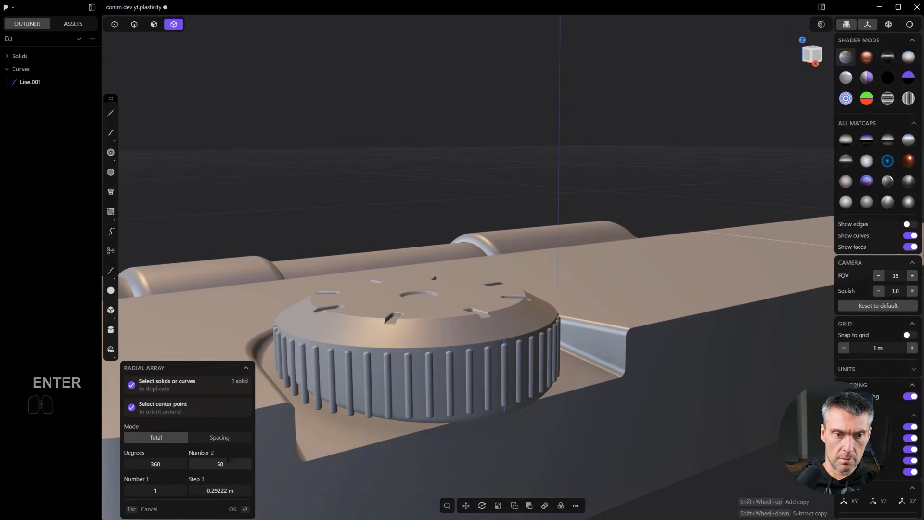
- Increase the radial array to 60 pipes around the dial and finish the array
type("50")
key("Return")
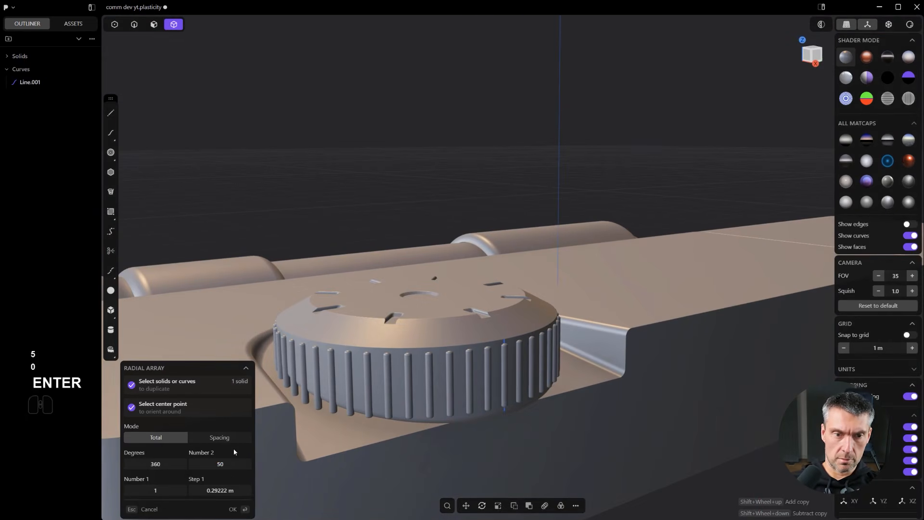
left_click(235, 461)
type("60")
key("Return")
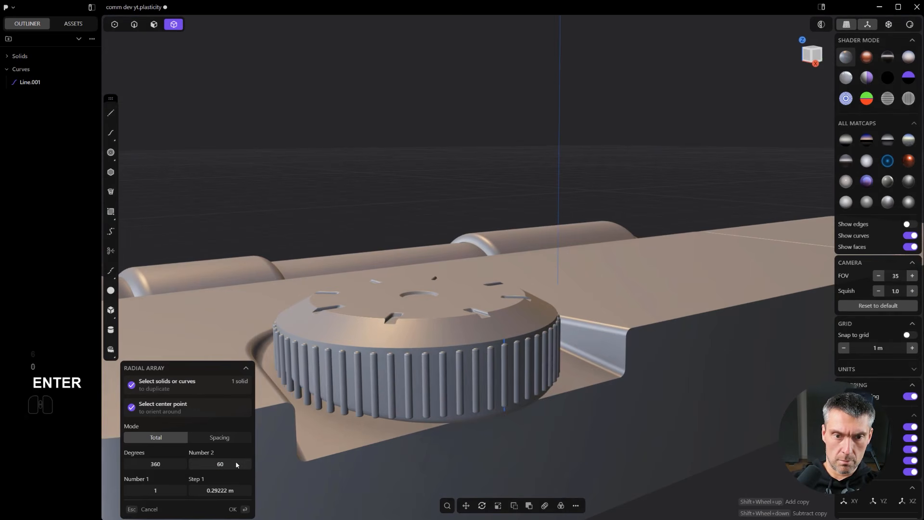
scroll(390, 327, "down", 1)
scroll(472, 299, "down", 3)
middle_click_drag(472, 299, 513, 298)
middle_click_drag(420, 310, 452, 354, "alt")
scroll(597, 367, "up", 4)
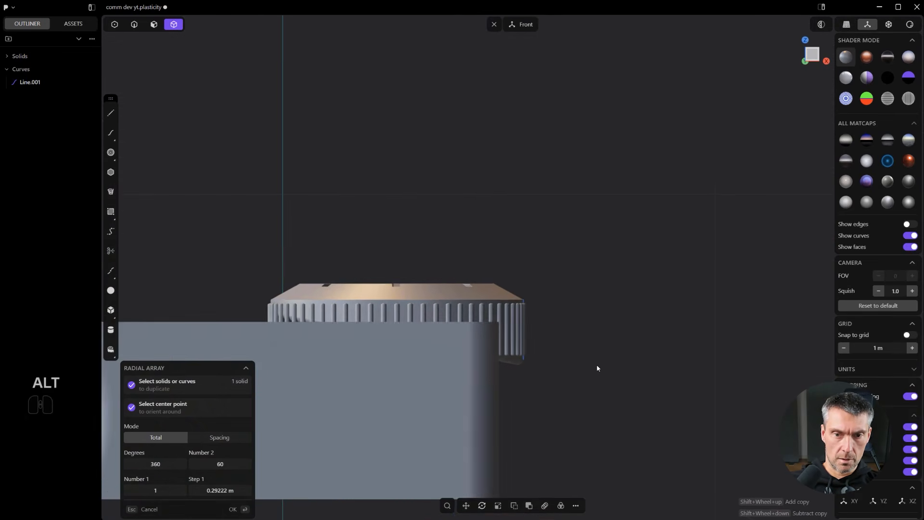
key("Return")
scroll(597, 366, "up", 1)
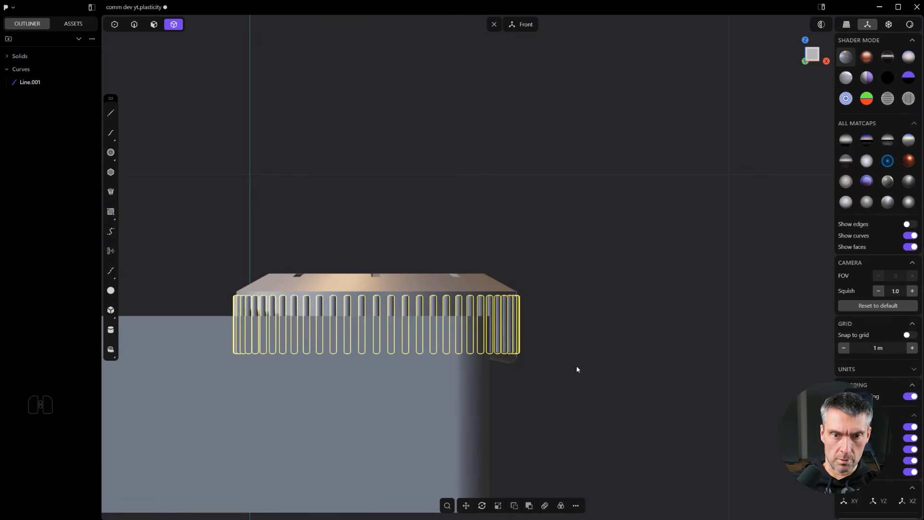
key("slash")
key("shift+a")
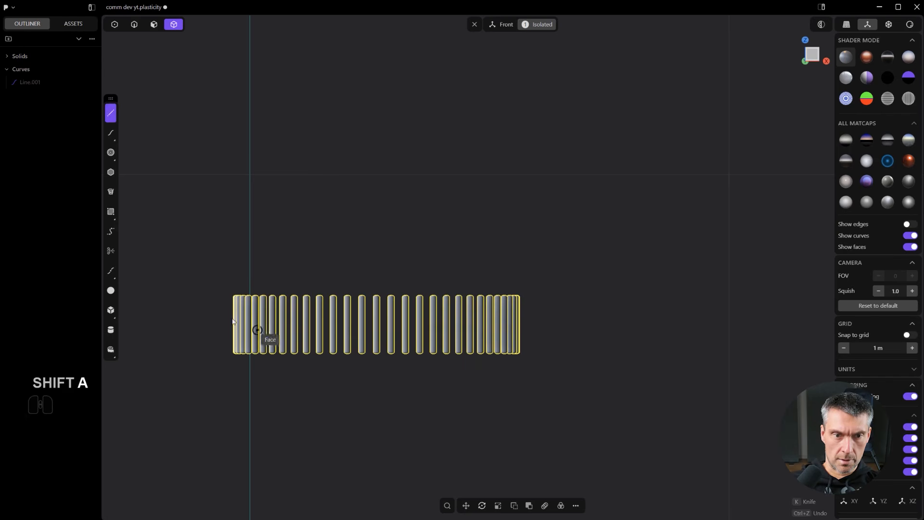
left_click(203, 305)
right_click(636, 365)
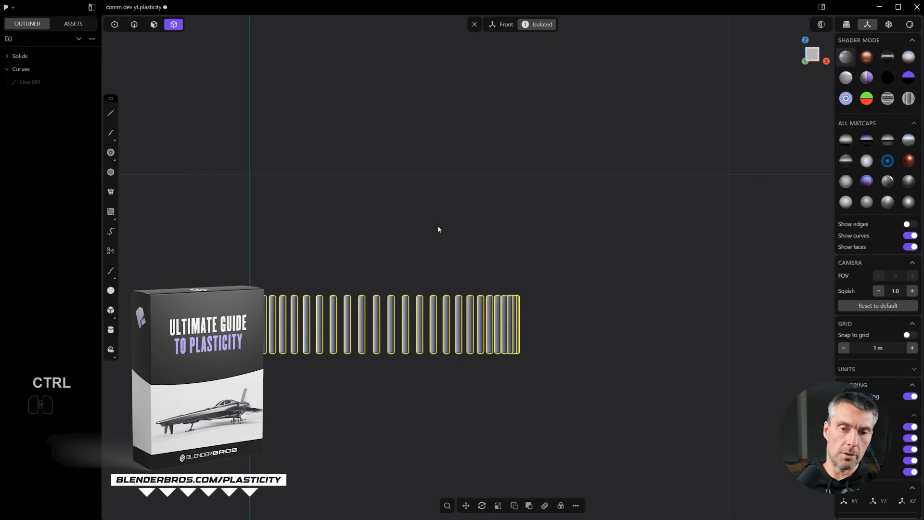
key("ctrl+slash")
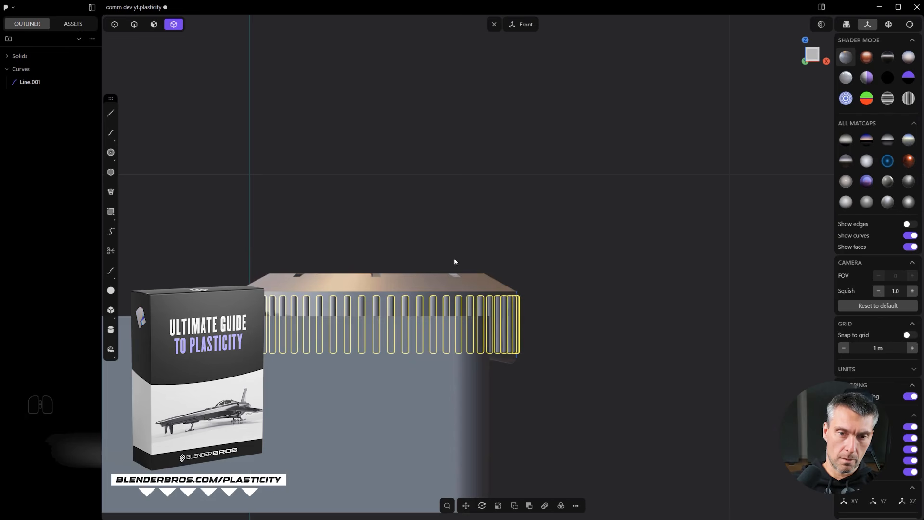
- Isolate the dial with the arrayed pipes and cut all the pipes from its side with a Boolean
left_click(474, 287, "shift")
key("slash")
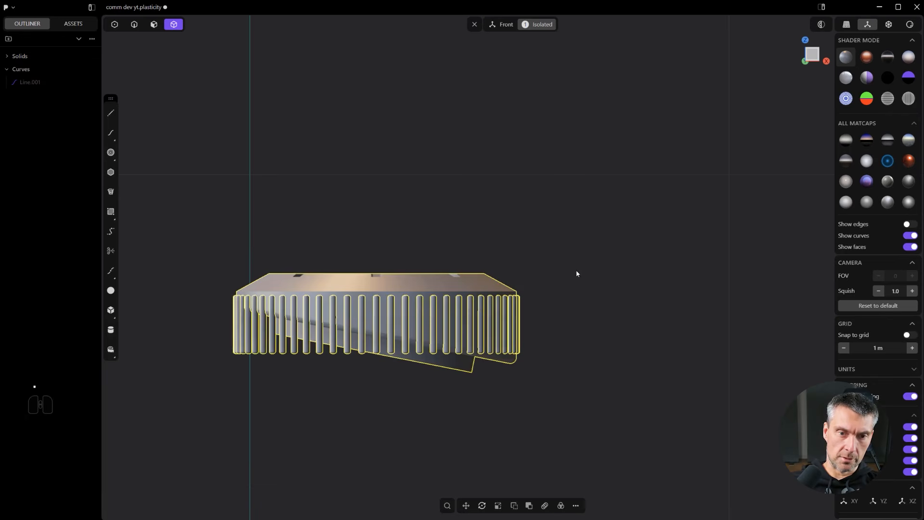
key("q")
left_click_drag(617, 420, 58, 150)
right_click(607, 267)
- Examine the cut grooves around the dial up close and in the context of the full model
scroll(602, 258, "up", 1)
scroll(504, 285, "up", 3)
middle_click_drag(298, 302, 424, 285)
middle_click_drag(285, 354, 678, 306, "shift")
key("period")
scroll(494, 300, "down", 3)
left_click(679, 305)
scroll(617, 316, "down", 3)
scroll(555, 340, "down", 1)
middle_click_drag(645, 248, 558, 225)
scroll(599, 266, "up", 2)
scroll(619, 314, "up", 4)
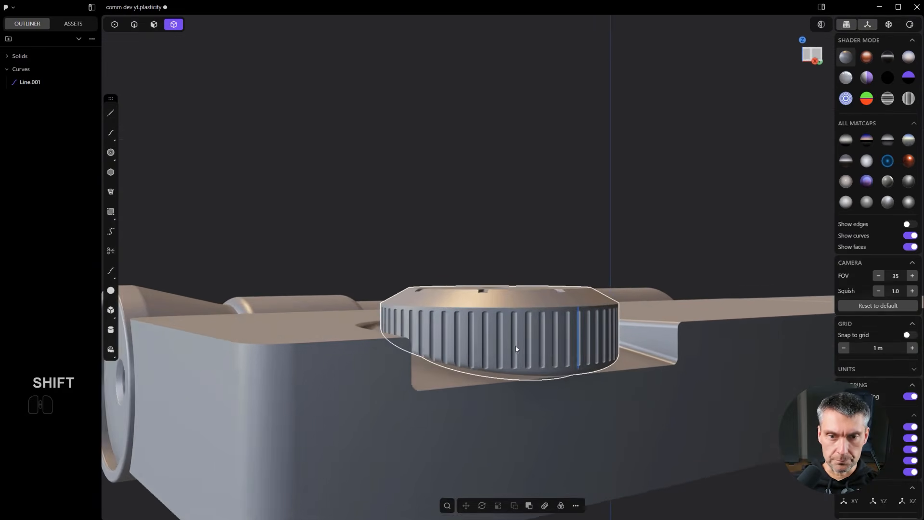
- Undo the Boolean cut and the isolation, returning to the selected ring of pipes
key("ctrl+z")
key("ctrl+z")
key("ctrl+z")
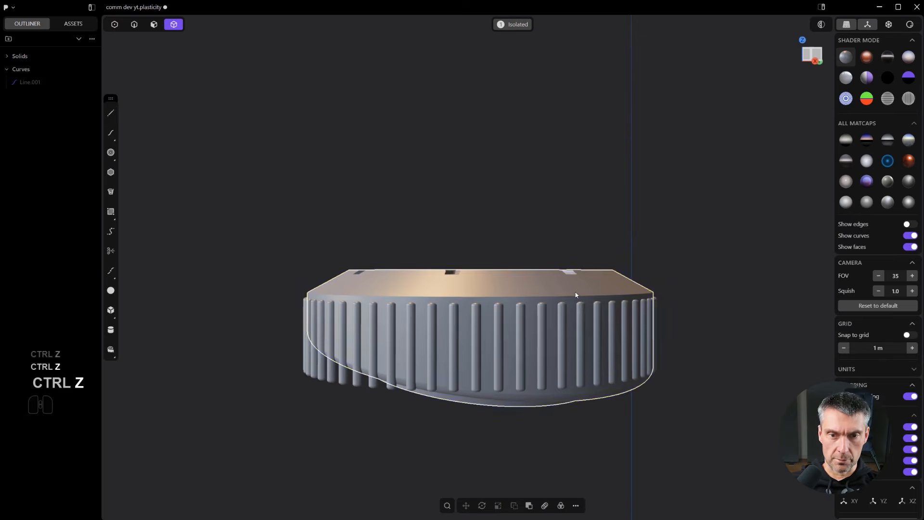
key("ctrl+z")
key("s")
key("z")
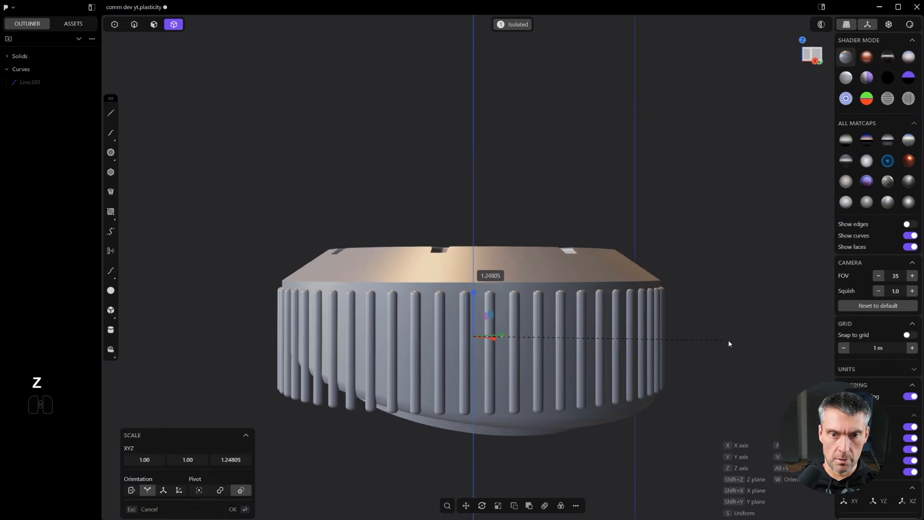
key("ctrl+z")
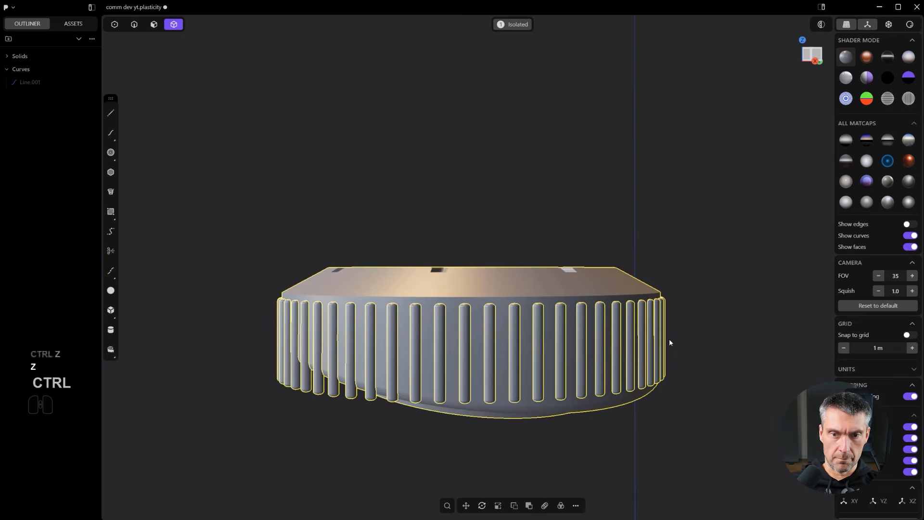
key("ctrl+z")
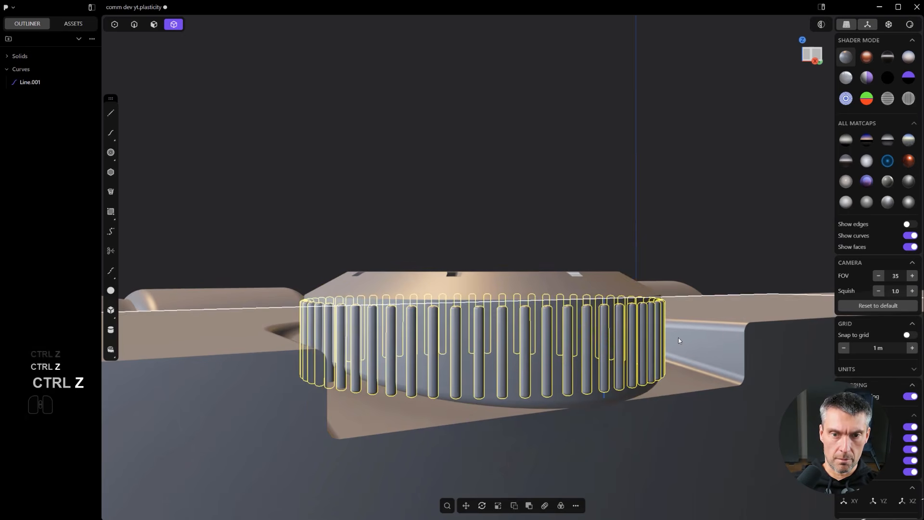
- Lengthen all the arrayed pipes by scaling them along Z by a factor of about 1.5
key("s")
key("z")
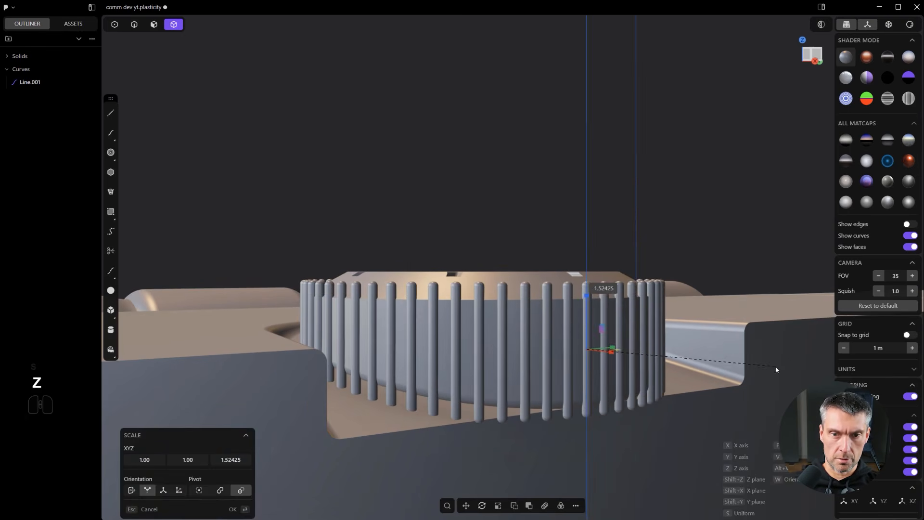
left_click(756, 368)
- Isolate the dial with the lengthened pipes and cut them from its side as grooves with a Boolean
left_click(573, 278, "shift")
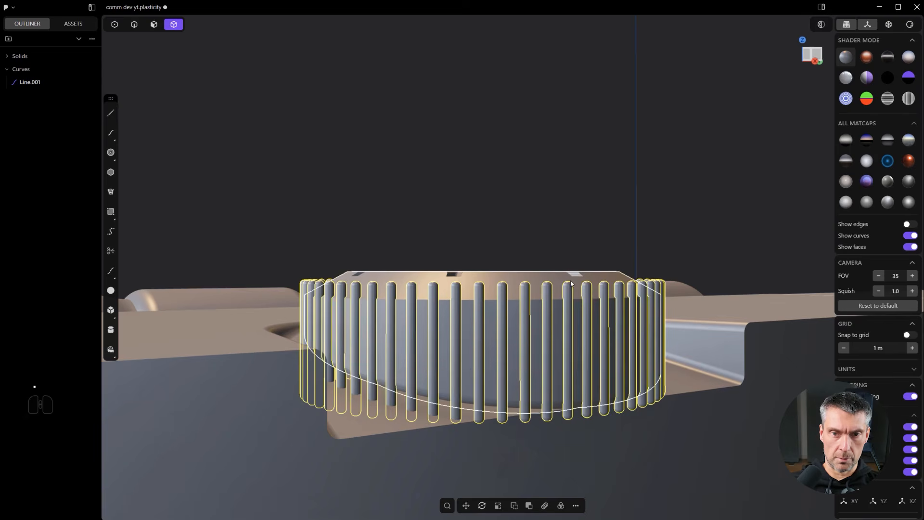
key("period")
left_click(567, 260)
left_click(560, 280)
key("q")
left_click_drag(736, 431, 260, 233)
right_click(457, 141)
- Inspect how the grooves run through the dial's upper rim and slanted underside
middle_click_drag(457, 143, 657, 271)
scroll(657, 271, "up", 1)
scroll(380, 387, "down", 1)
middle_click_drag(404, 356, 626, 383, "shift")
scroll(568, 353, "up", 1)
middle_click_drag(626, 383, 183, 258)
scroll(563, 358, "down", 1)
scroll(183, 258, "down", 2)
middle_click_drag(424, 309, 555, 369, "shift")
scroll(584, 367, "up", 2)
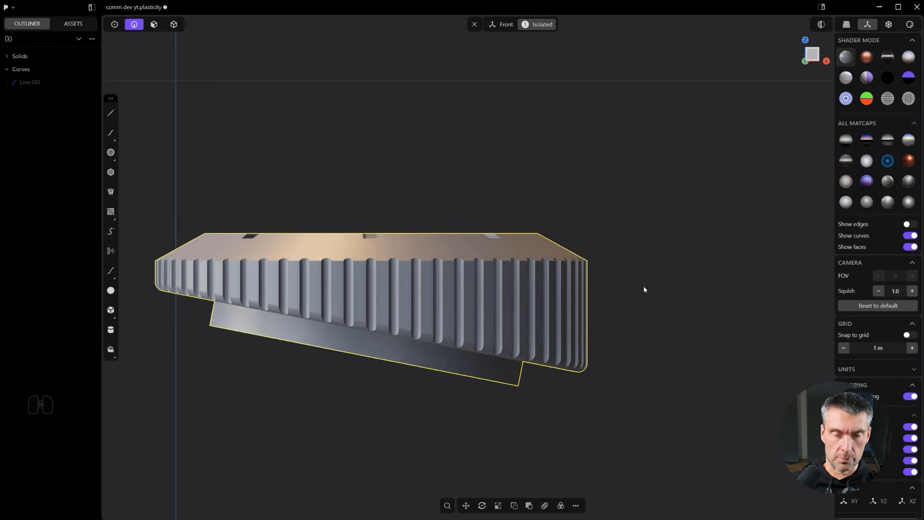
- Select the long side edges of all the grooves around the dial in edge mode
left_click_drag(484, 292, 204, 280)
left_click_drag(144, 275, 135, 272)
key("2")
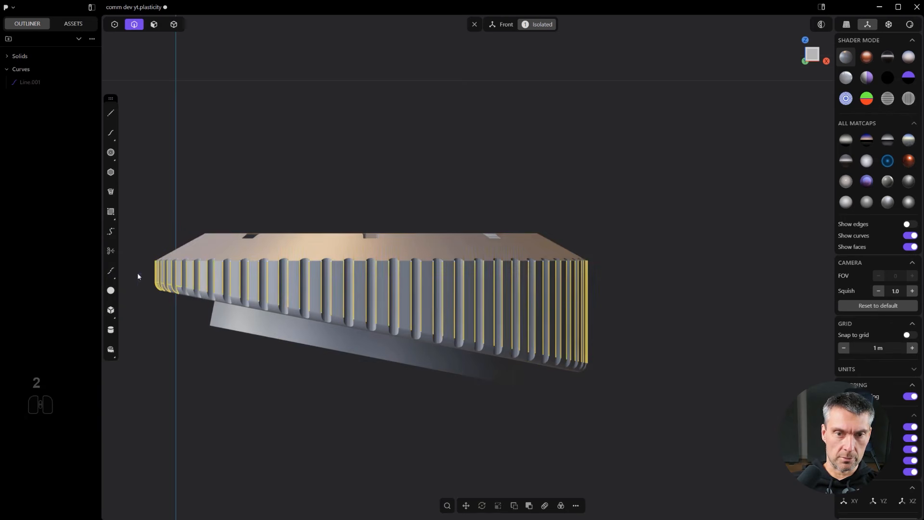
scroll(246, 299, "up", 2)
middle_click_drag(284, 298, 396, 310, "shift")
scroll(445, 315, "up", 1)
scroll(448, 320, "up", 7)
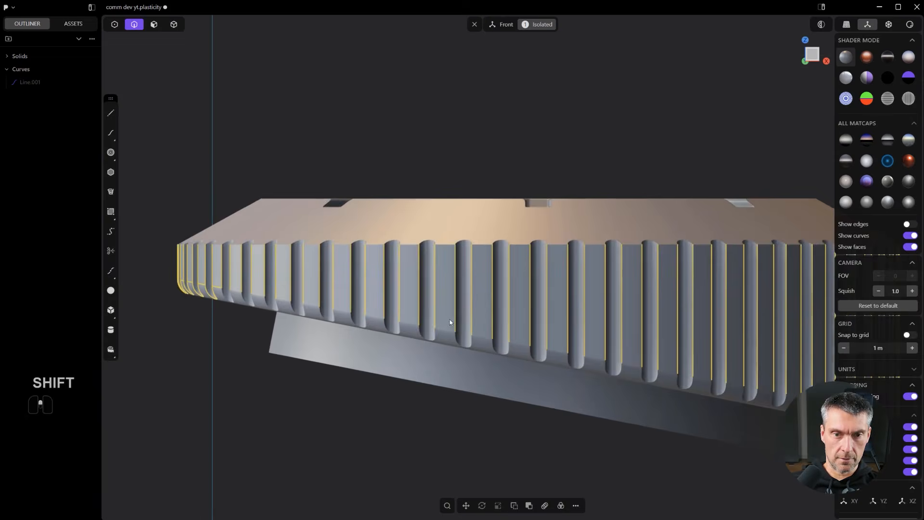
- Try a conic fillet of about 0.002 m on the groove side edges and undo it
scroll(428, 330, "down", 3)
key("b")
scroll(581, 325, "down", 1)
scroll(259, 282, "up", 6)
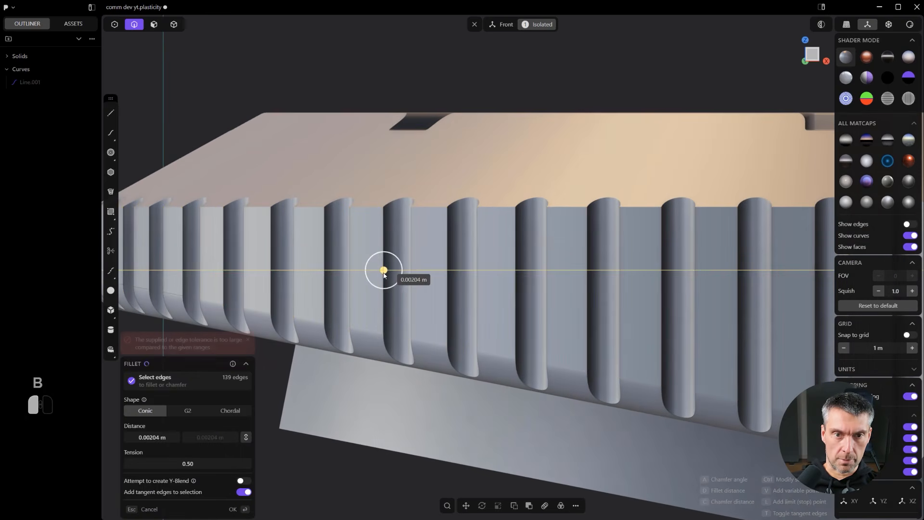
left_click_drag(388, 283, 375, 260)
middle_click_drag(423, 229, 381, 254)
key("ctrl+z")
- Round the side edges of all the grooves with a conic fillet of about 0.00213 m
key("b")
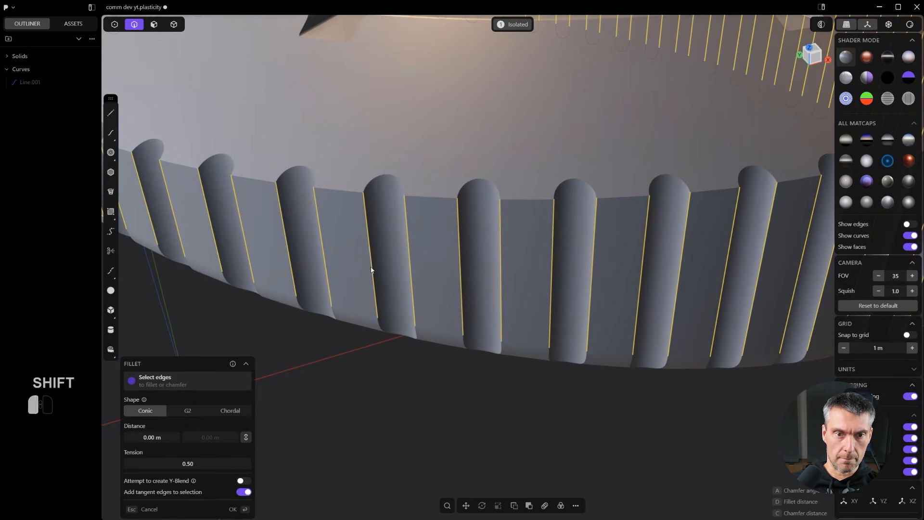
scroll(394, 283, "down", 8)
middle_click_drag(354, 176, 498, 308, "shift")
scroll(532, 313, "up", 8)
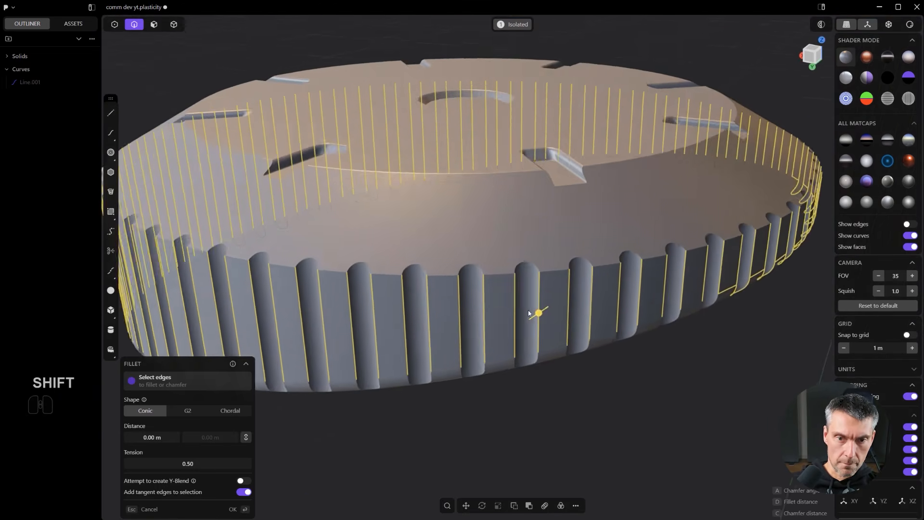
scroll(515, 316, "up", 5)
left_click(516, 316)
left_click_drag(511, 316, 507, 313)
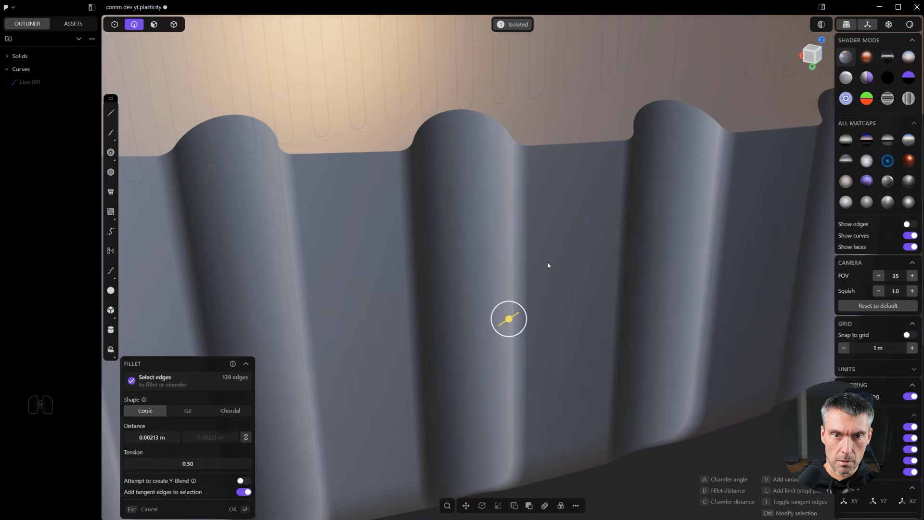
key("Return")
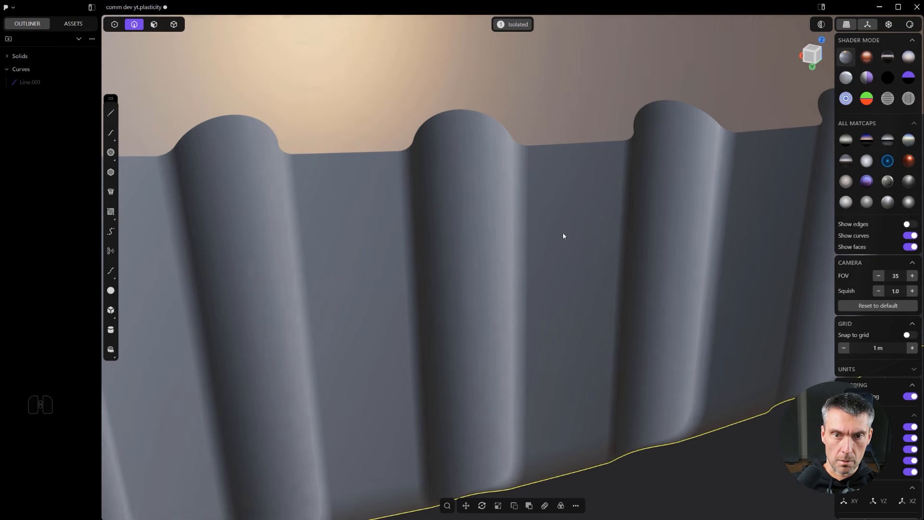
- Round the dial's scalloped upper rim edge with a conic fillet of about 0.0016 m
left_click(562, 144)
key("f")
left_click_drag(560, 146, 560, 146)
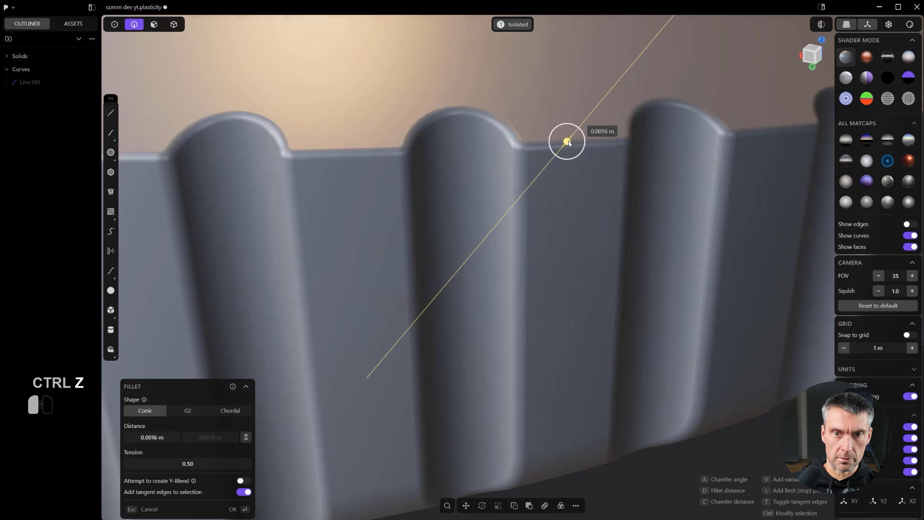
right_click(581, 228)
scroll(582, 230, "down", 5)
scroll(626, 260, "down", 10)
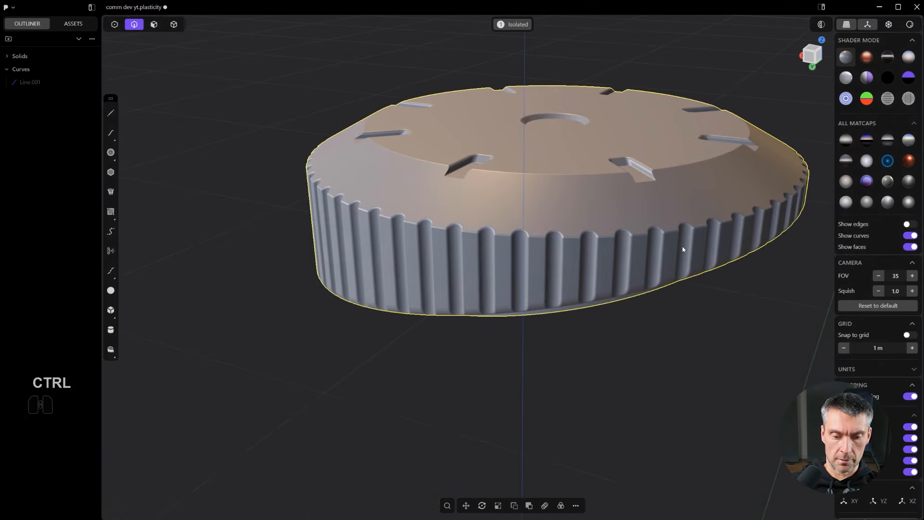
- Leave isolation to bring back the rest of the model and deselect the dial
key("ctrl+e")
key("ctrl+e")
scroll(710, 255, "down", 3)
middle_click_drag(724, 260, 231, 252)
key(".")
scroll(309, 274, "down", 3)
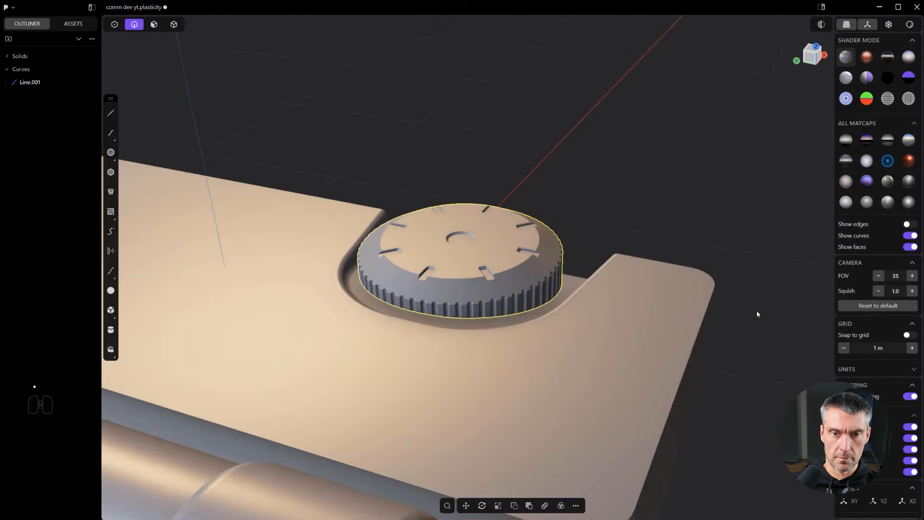
middle_click_drag(762, 312, 667, 299)
left_click(716, 181)
- Push the face inside the small hole at the end of the cylindrical tube
scroll(717, 185, "down", 2)
middle_click_drag(718, 187, 547, 273, "shift")
scroll(547, 273, "down", 3)
middle_click_drag(434, 216, 538, 249)
scroll(539, 289, "up", 3)
middle_click_drag(546, 347, 545, 290)
scroll(545, 290, "up", 1)
key("3")
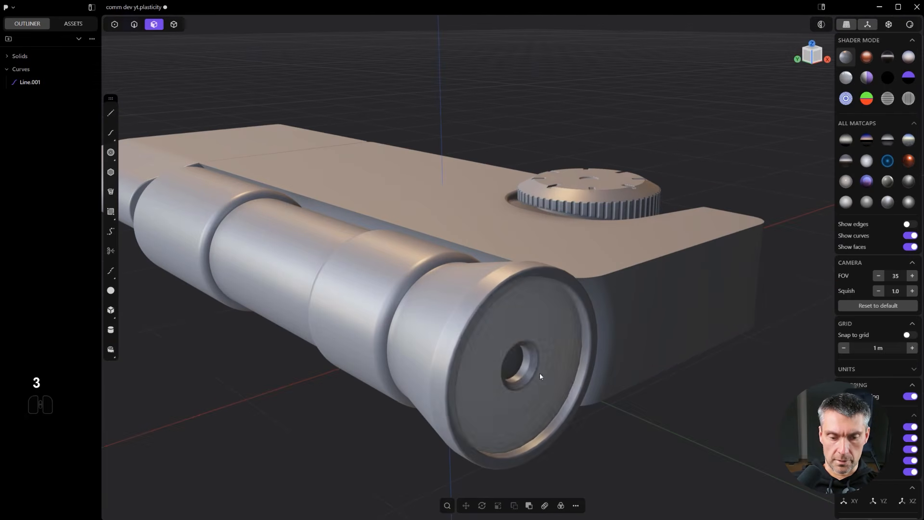
left_click(519, 368)
middle_click_drag(519, 367, 466, 347, "shift")
left_click_drag(491, 360, 504, 321)
right_click(491, 349)
- Try to dissolve the ring face around the hole in the tube's end disc
scroll(491, 333, "up", 2)
left_click(484, 340)
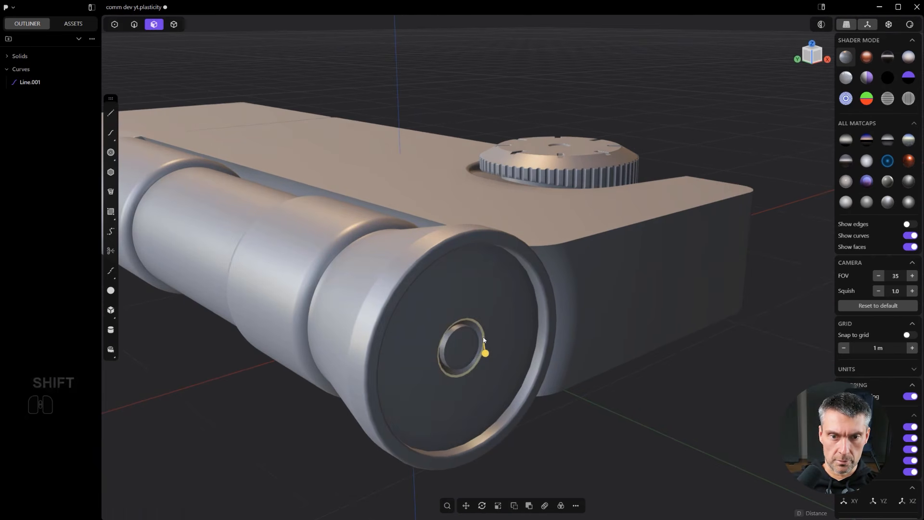
scroll(484, 340, "up", 2)
left_click(481, 337)
key("x")
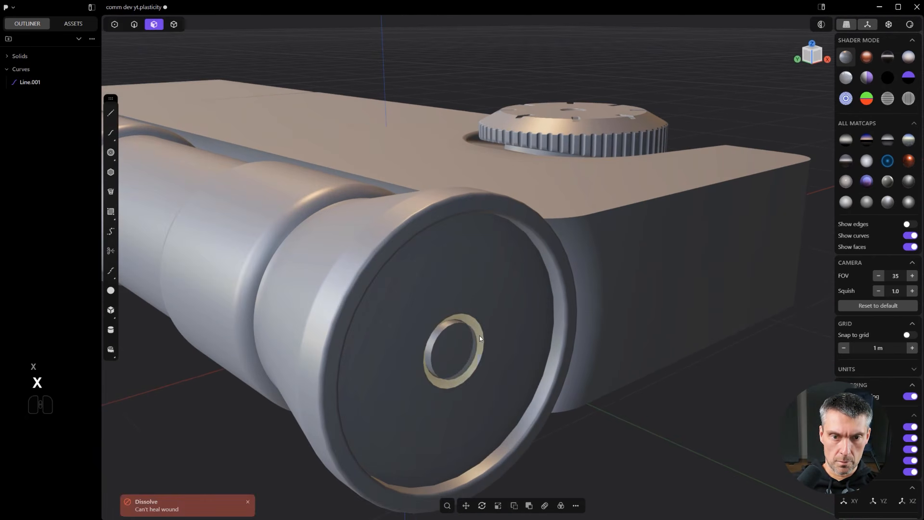
- Push the hole's floor face outward to close the hole in the tube's end disc
left_click(472, 337)
mouse_move(472, 337)
middle_mouse_down()
mouse_move(464, 343)
mouse_move(472, 328)
middle_mouse_up()
left_click_drag(467, 332, 485, 349)
key("ctrl+z")
left_click(455, 343, "ctrl")
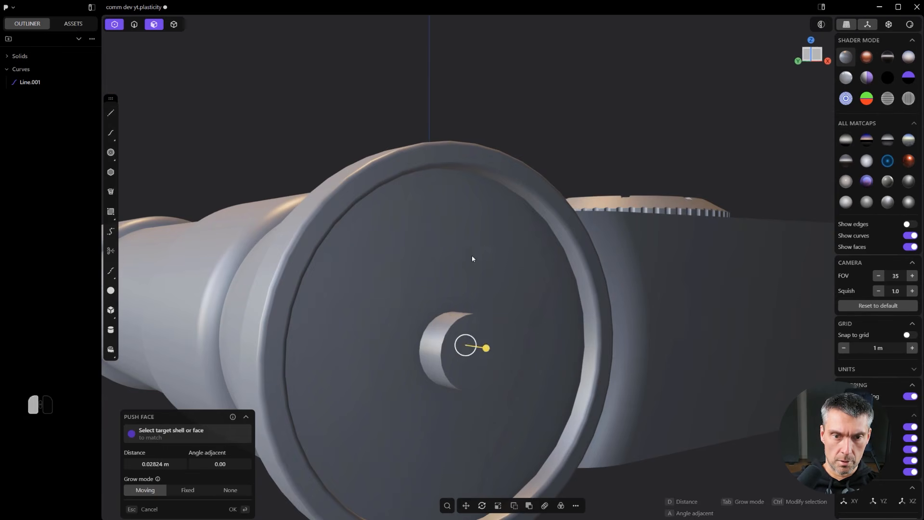
middle_click_drag(473, 284, 495, 294)
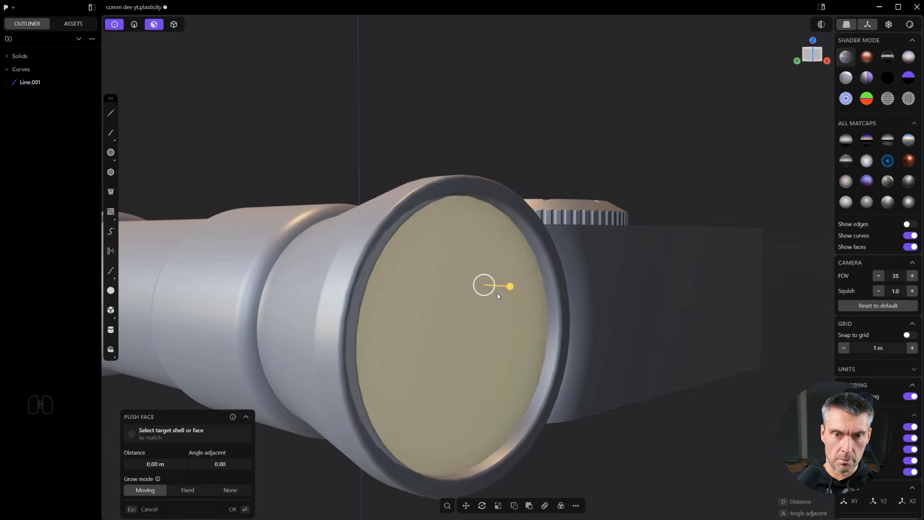
- Show the model's edges and delete the fillet faces around the rim of the cylindrical tube's end
left_click_drag(511, 287, 507, 286)
right_click(511, 283)
key("3")
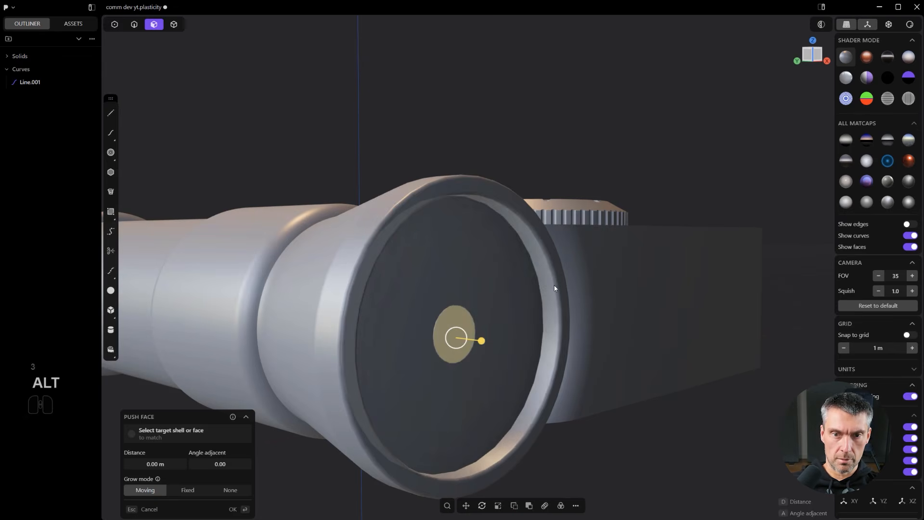
left_click(557, 288, "alt")
key("ctrl+e")
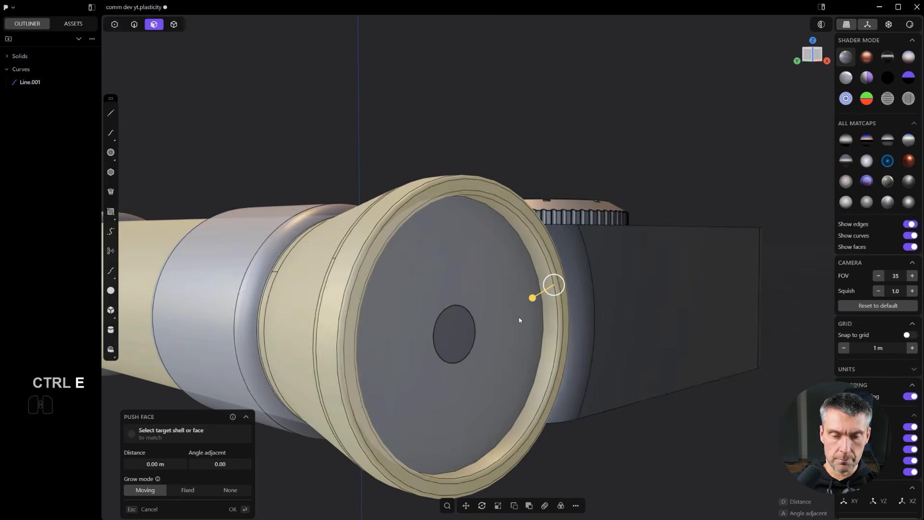
left_click(520, 261, "alt")
left_click(540, 244, "alt")
key("x")
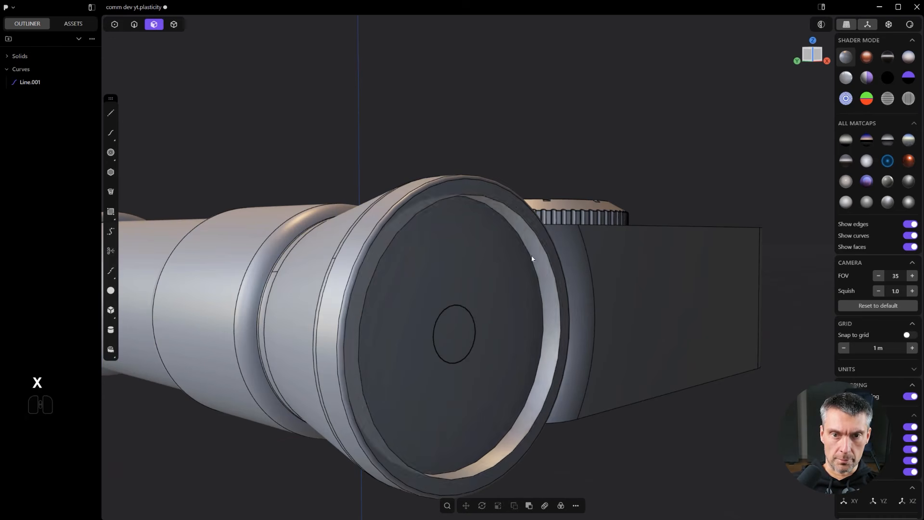
left_click(409, 201)
key("x")
left_click(454, 255)
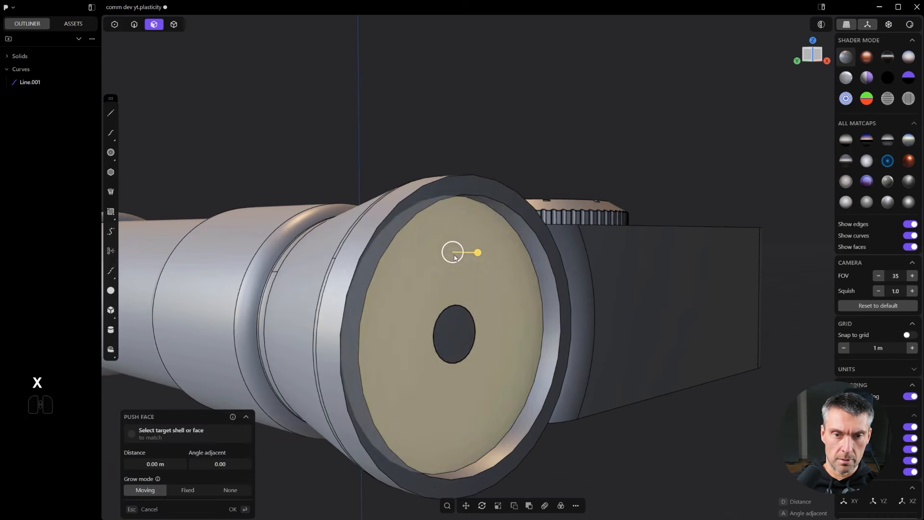
- Try to delete the small central face of the tube's end disc and push it, undoing the push
left_click(470, 318)
key("x")
left_click(471, 322)
key("x")
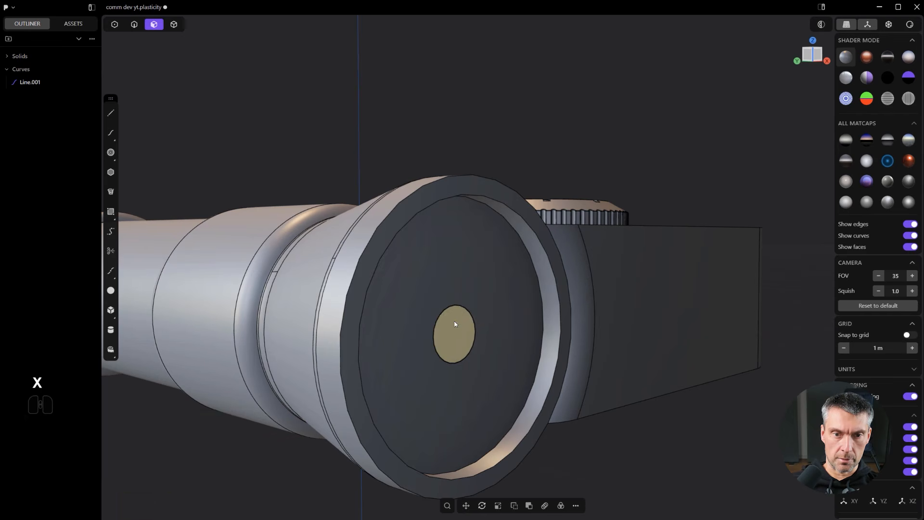
left_click(463, 324)
left_click_drag(485, 326, 483, 325)
key("ctrl+z")
- Push the recessed disc face outward until it is flush with the tube's rim
scroll(475, 336, "up", 1)
key("3")
left_click(456, 325)
scroll(502, 324, "up", 1)
left_click(506, 307)
left_click_drag(533, 308, 553, 313)
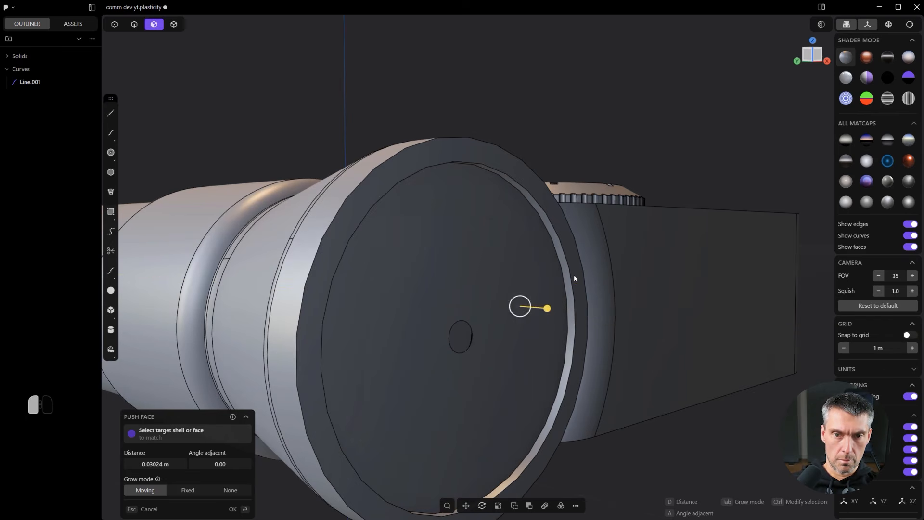
left_click(573, 279)
- Push the floor face of the remaining central hole outward past the tube's end
left_click(469, 337)
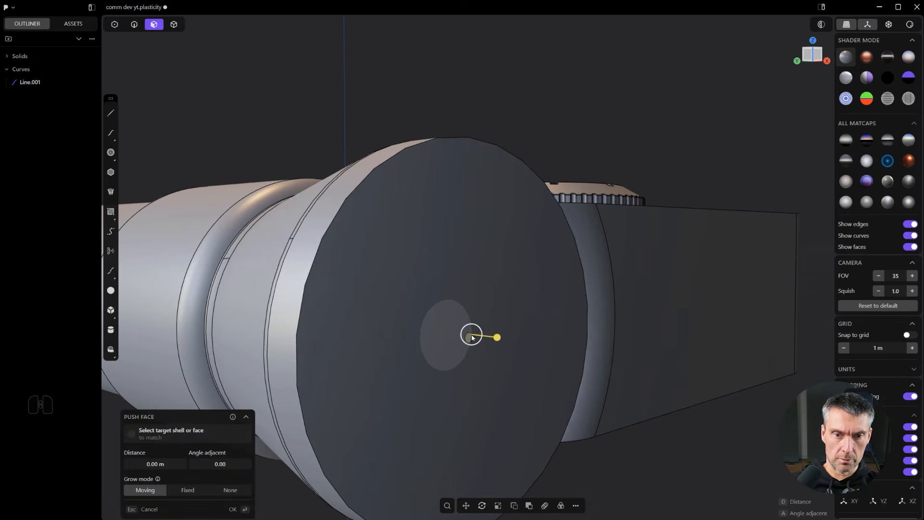
left_click_drag(496, 336, 523, 350)
left_click(559, 343)
scroll(544, 342, "up", 1)
left_click(549, 256)
scroll(462, 306, "down", 3)
key("Escape")
scroll(454, 305, "down", 3)
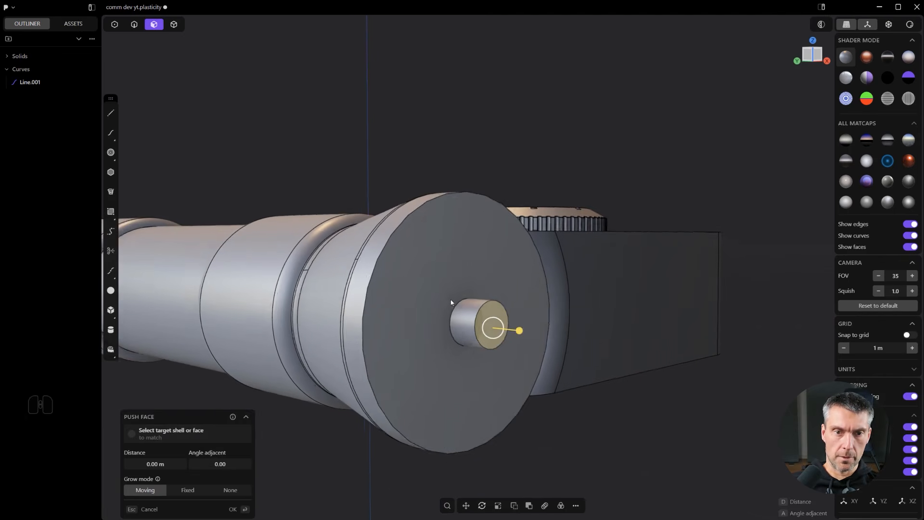
- Push the end face of the protruding stub back flush with the tube's flat end
key("Escape")
scroll(491, 310, "up", 1)
left_click(490, 318)
scroll(515, 314, "up", 3)
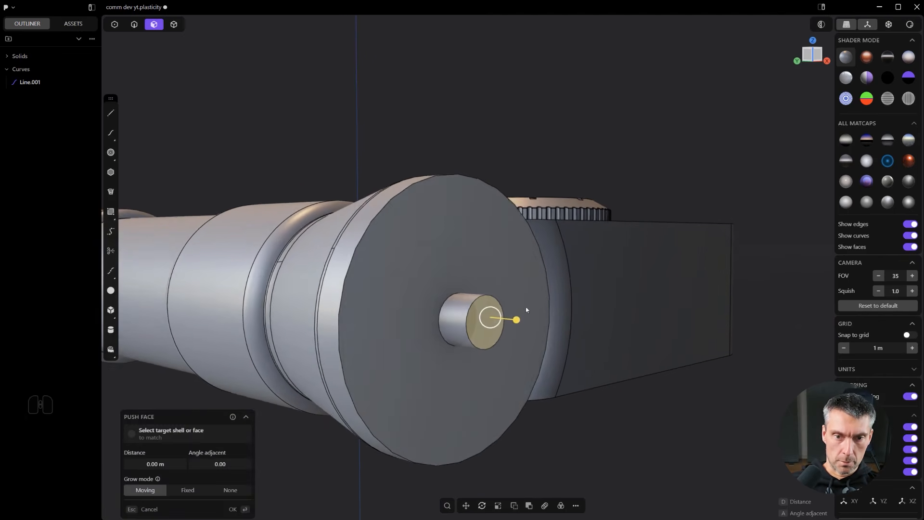
left_click_drag(509, 322, 502, 321)
left_click(497, 269)
right_click(497, 269)
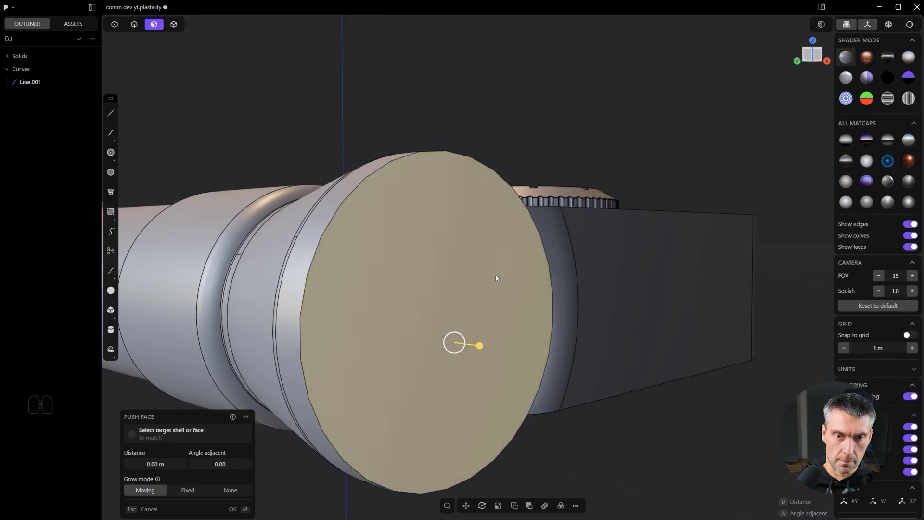
- Extrude the tube's flat end face outward to lengthen the tube, and clear the selection
scroll(497, 294, "down", 3)
middle_click_drag(498, 312, 541, 342)
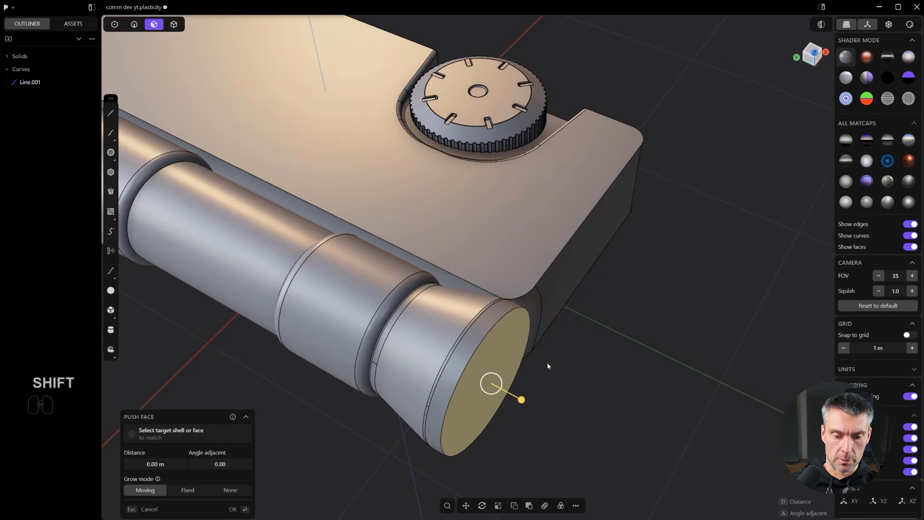
key("e")
left_click_drag(524, 401, 561, 420)
middle_click_drag(595, 351, 554, 368)
left_click_drag(549, 353, 577, 404)
scroll(599, 368, "down", 5)
left_click(634, 356)
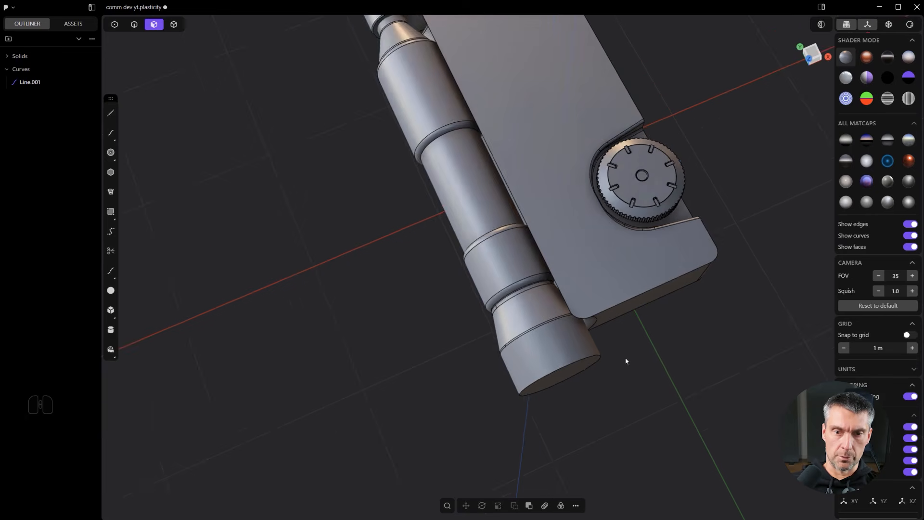
- Chamfer the outer edge of the tube's end by about 0.031 m
scroll(610, 365, "up", 5)
left_click_drag(575, 355, 575, 344)
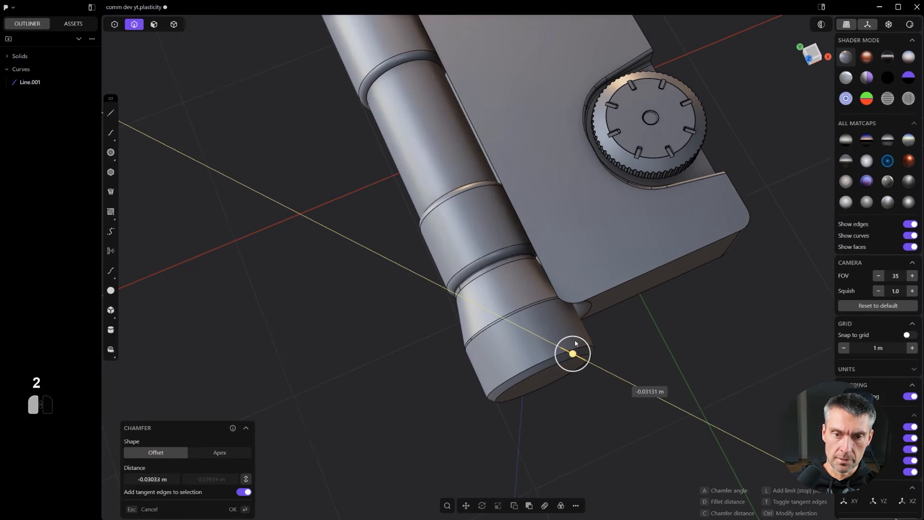
right_click(576, 344)
- Offset the outline of the tube's end face inward by about 0.05 m
scroll(563, 352, "up", 5)
middle_click_drag(557, 356, 544, 313)
scroll(535, 393, "up", 1)
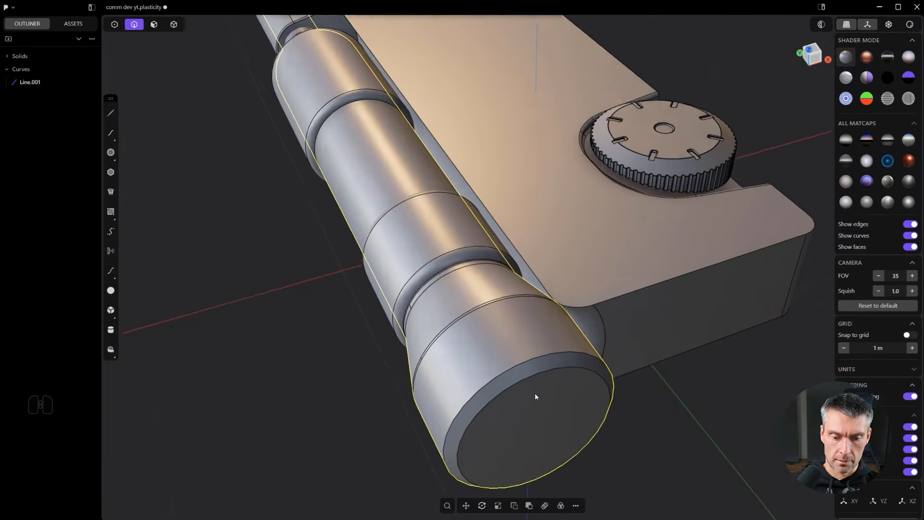
key("3")
left_click(536, 393)
middle_click_drag(552, 420, 509, 309, "shift")
key("o")
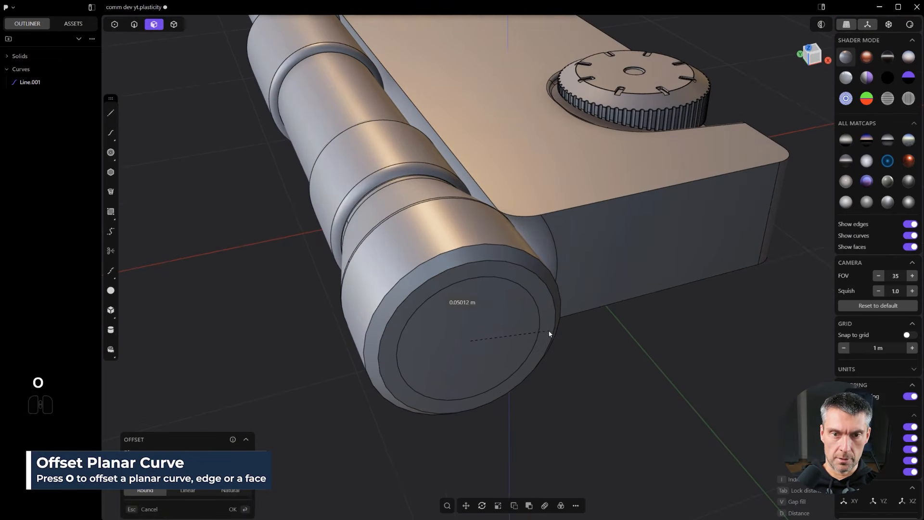
left_click(547, 334)
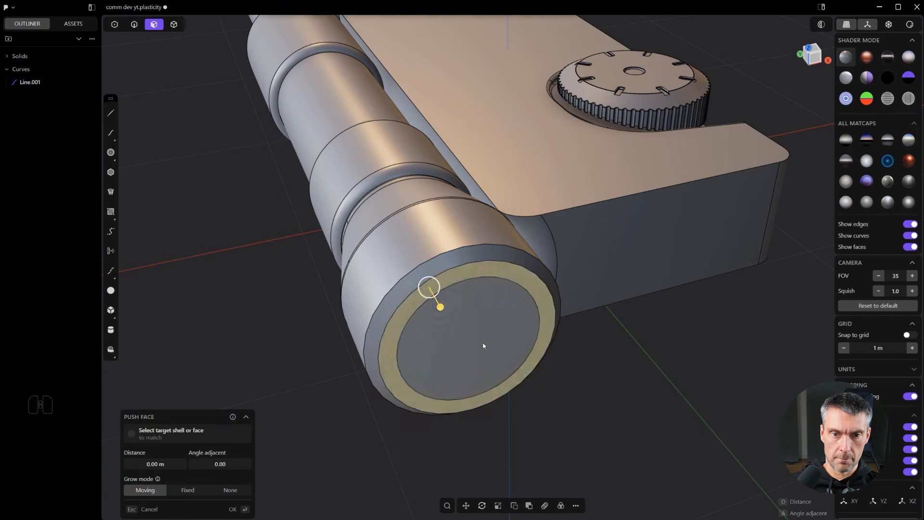
- Push the inner circular face inward to form a recess, and fillet its floor edge by about 0.016 m
left_click_drag(497, 358, 520, 370)
scroll(487, 356, "up", 1)
key("2")
key("d")
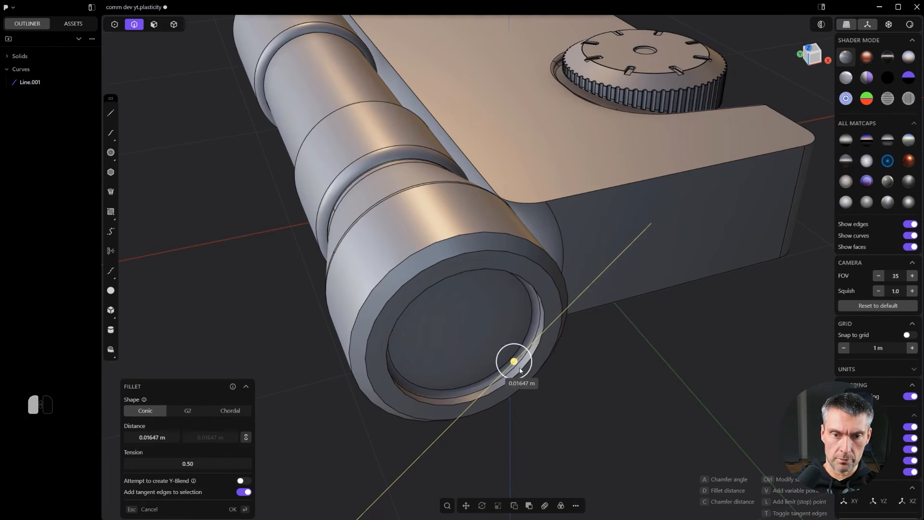
scroll(526, 310, "up", 2)
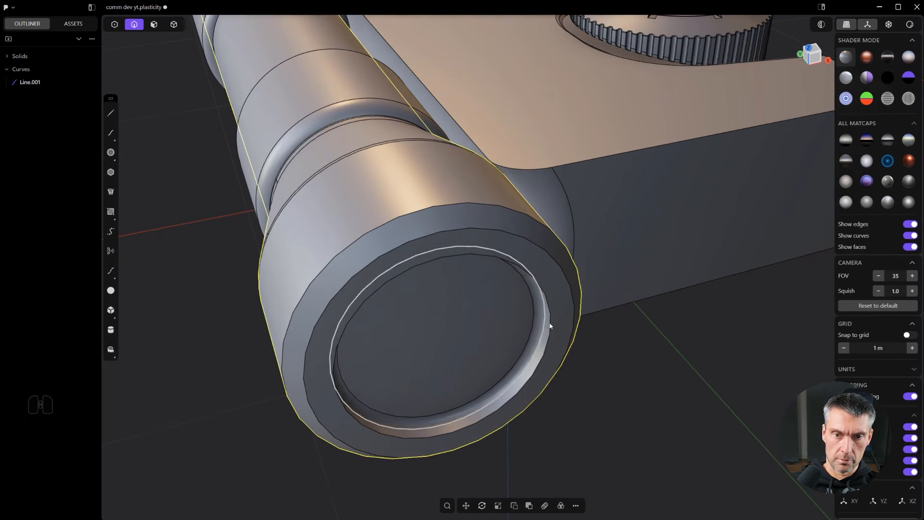
- Fillet the recess opening edge and both chamfer edges of the tube's rim by about 0.006 m
left_click_drag(552, 315, 567, 334)
key("ctrl")
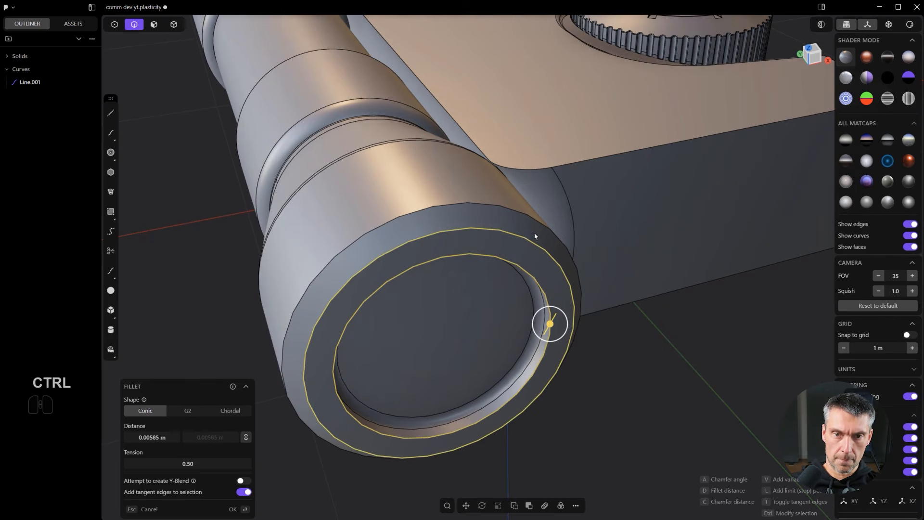
left_click(532, 221, "ctrl")
right_click(604, 311)
scroll(604, 311, "down", 3)
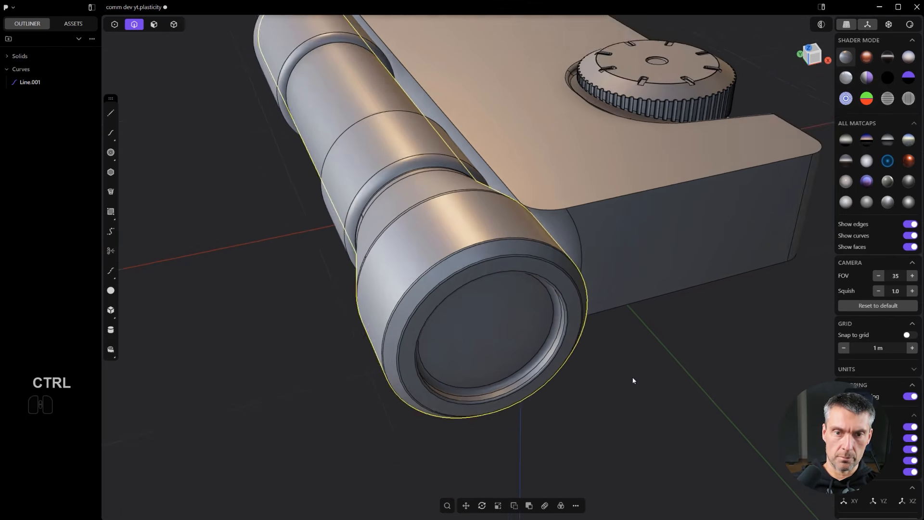
left_click(633, 380)
- Offset the recess floor's outline inward by about 0.153 m to mark a small central circle
scroll(550, 404, "up", 1)
key("3")
scroll(550, 405, "up", 1)
left_click(448, 289)
scroll(447, 289, "up", 1)
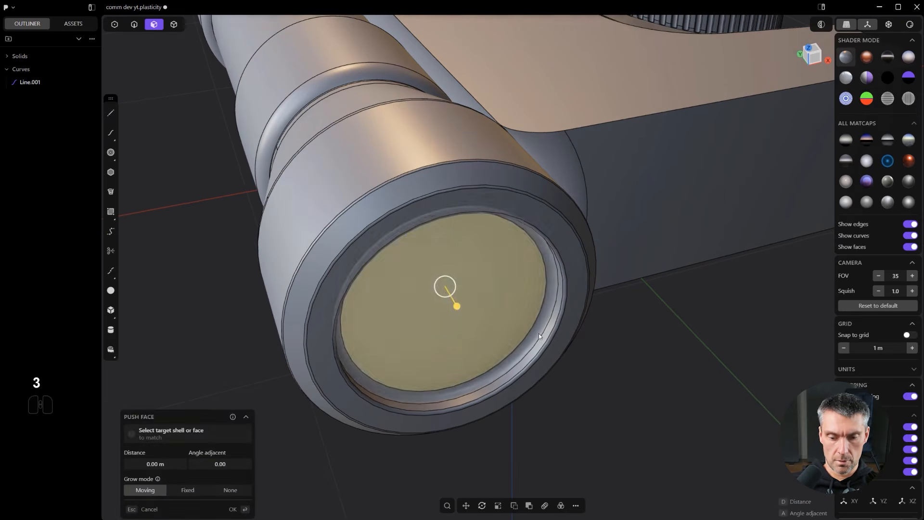
key("o")
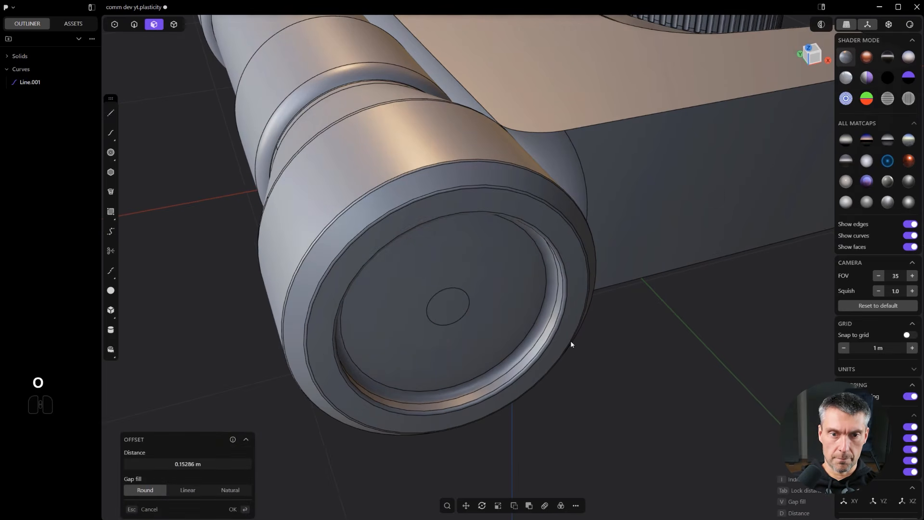
left_click(447, 303)
left_click(447, 305)
- Push the small central circle inward to form a hole, and chamfer the hole's opening edge
scroll(501, 325, "down", 1)
middle_click_drag(530, 342, 572, 326)
left_click_drag(482, 327, 482, 327)
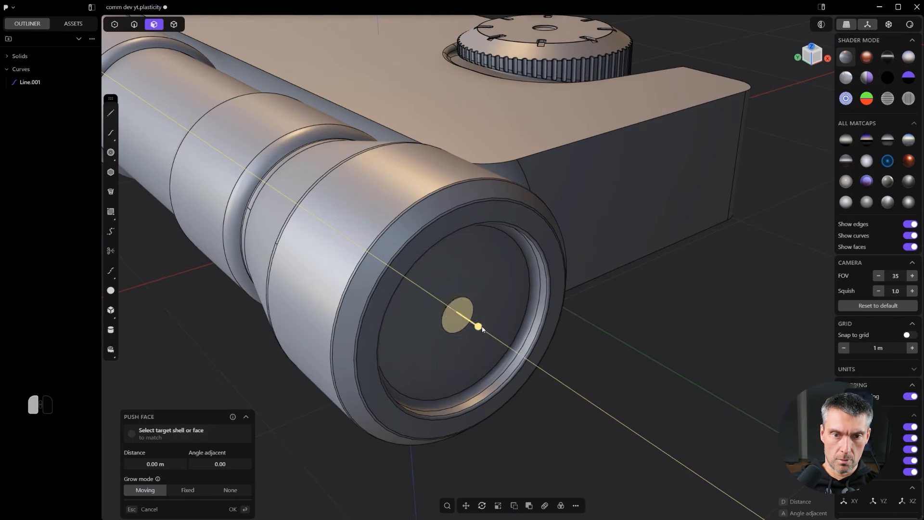
right_click(472, 300)
left_click(472, 301)
left_click_drag(471, 299, 443, 296)
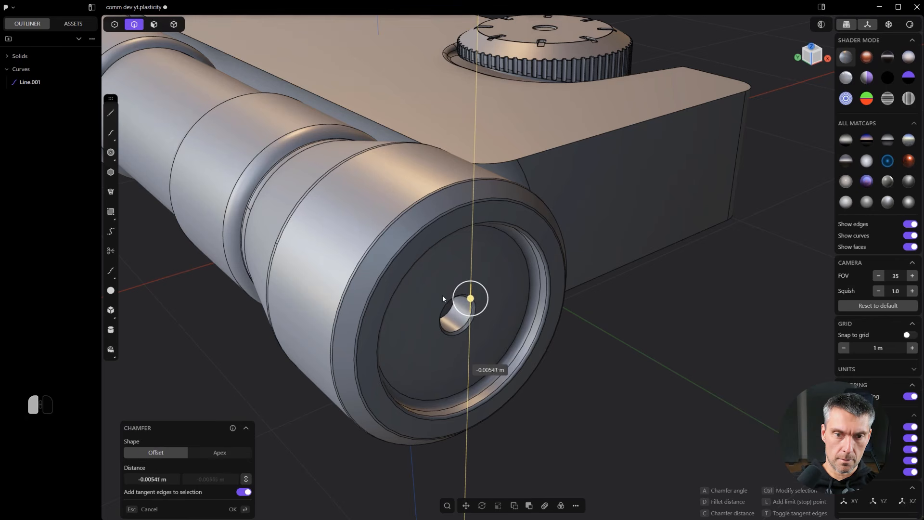
right_click(621, 253)
- Try a fillet of about 0.005 m on the top front edge of the flat body, and undo it
scroll(616, 263, "down", 4)
middle_click_drag(584, 269, 545, 401)
scroll(546, 401, "up", 2)
scroll(546, 401, "up", 1)
mouse_move(411, 302)
middle_mouse_down("shift")
mouse_move(545, 380)
mouse_move(491, 338)
mouse_move(600, 287)
mouse_move(636, 303)
mouse_move(598, 320)
mouse_move(553, 281)
mouse_move(619, 298)
mouse_move(541, 380)
mouse_move(550, 361)
mouse_move(526, 378)
mouse_move(564, 276)
mouse_move(521, 338)
mouse_move(540, 337)
mouse_move(529, 332)
middle_mouse_up("shift")
scroll(660, 314, "up", 2)
key("2")
left_click(498, 328)
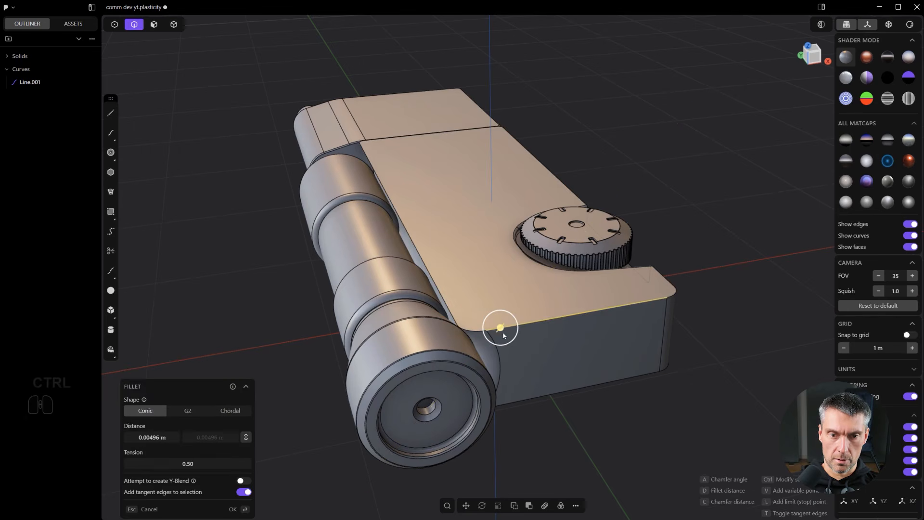
key("ctrl+z")
key("ctrl+z")
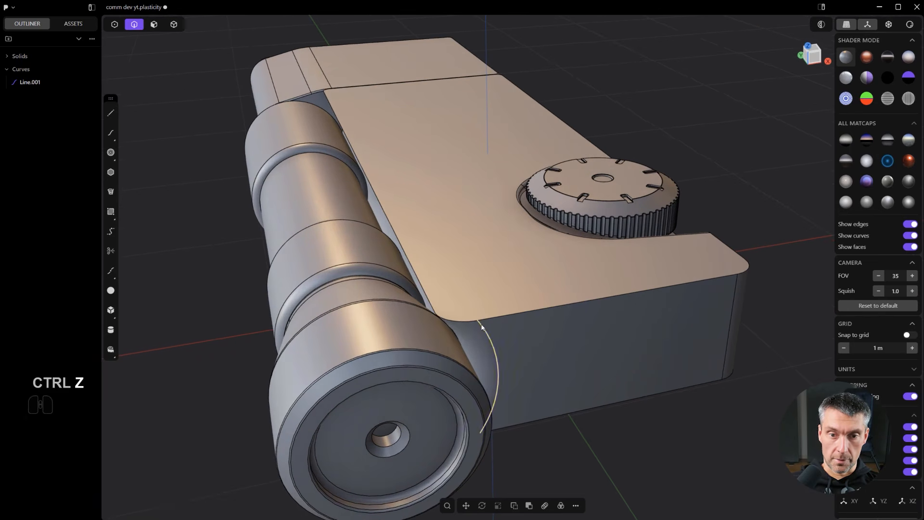
- Fillet the body's top outline by about 0.011 m, starting from the rounded corner beside the tube
left_click(467, 323)
left_click_drag(467, 323, 456, 318)
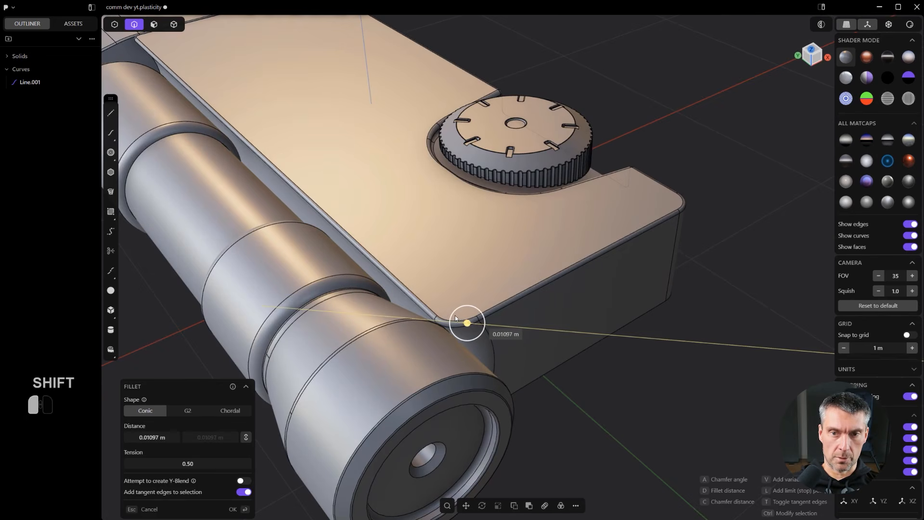
right_click(461, 309)
- Try to fillet the body's bottom front edge, and undo the fillets on the body's edges
scroll(586, 330, "down", 3)
middle_click_drag(586, 330, 549, 304)
scroll(580, 347, "up", 5)
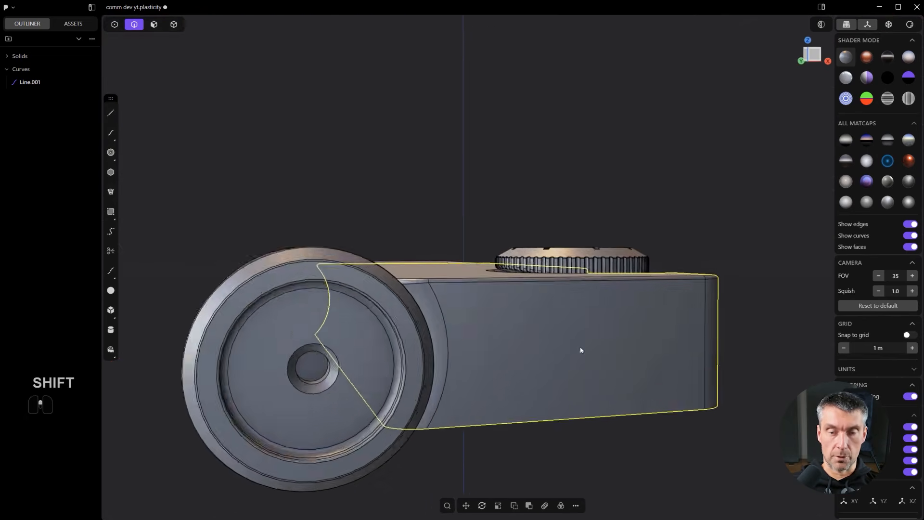
left_click_drag(437, 413, 441, 413)
scroll(499, 306, "down", 2)
scroll(524, 295, "up", 3)
scroll(479, 311, "down", 1)
middle_click_drag(479, 312, 454, 344)
key("ctrl+z")
key("ctrl+z")
middle_click_drag(525, 352, 495, 356)
scroll(491, 358, "up", 4)
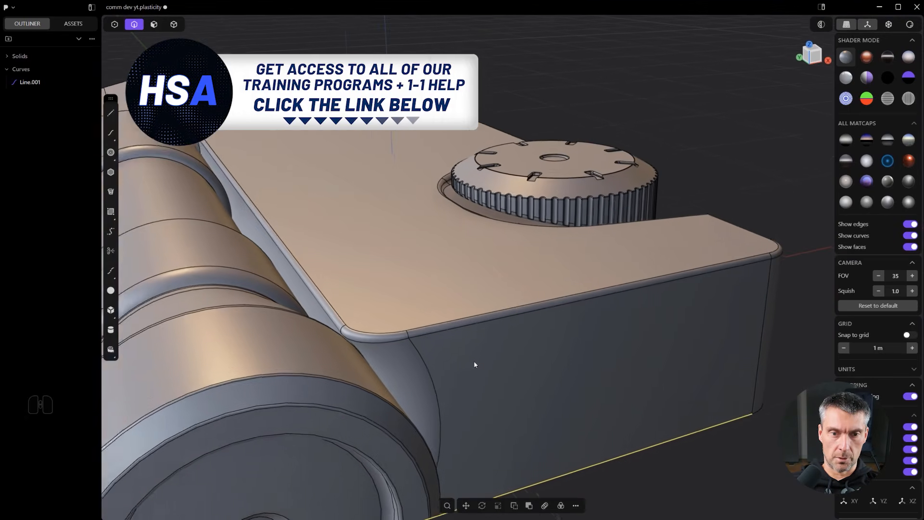
key("ctrl+z")
key("ctrl+z")
- Fillet the body's top edges, including the front edge and rounded corner, by about 0.0104 m
scroll(512, 379, "down", 4)
scroll(514, 382, "up", 3)
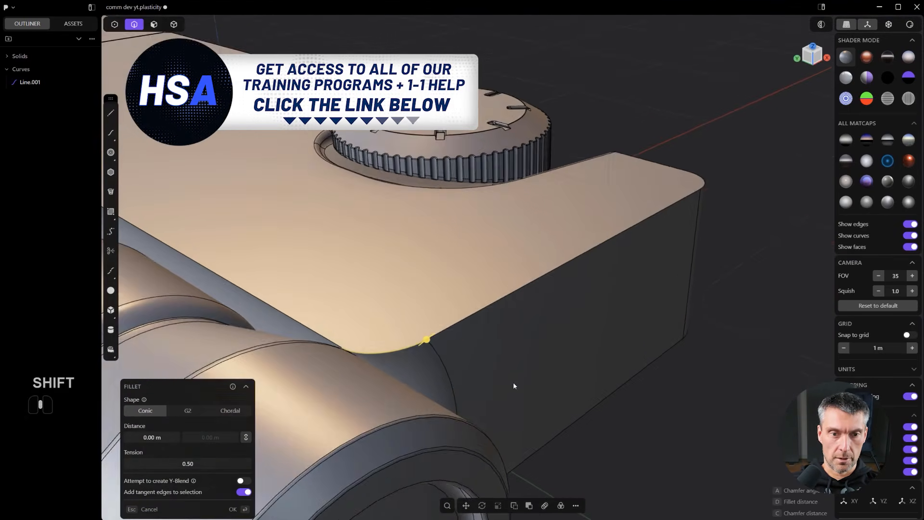
scroll(529, 398, "down", 3)
middle_click_drag(525, 401, 386, 396, "shift")
middle_click_drag(452, 364, 349, 325)
middle_click_drag(513, 309, 542, 340, "shift")
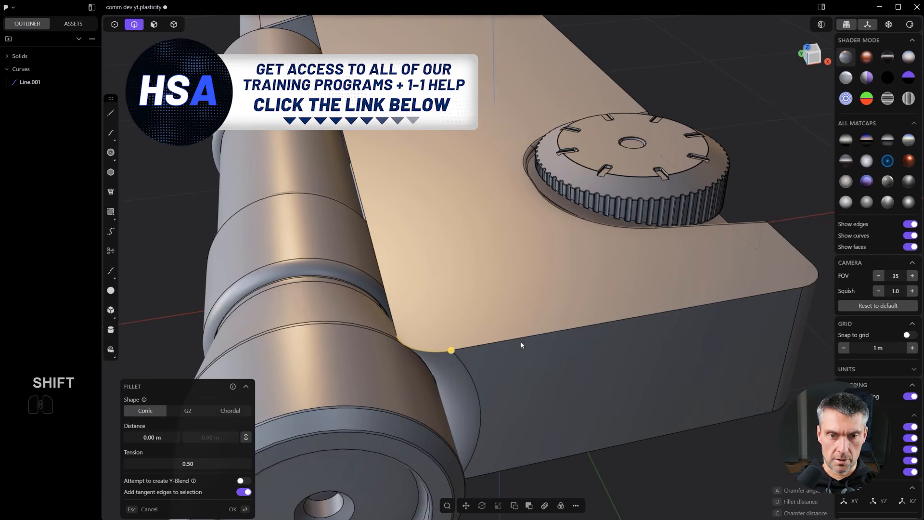
left_click_drag(514, 339, 523, 358, "shift")
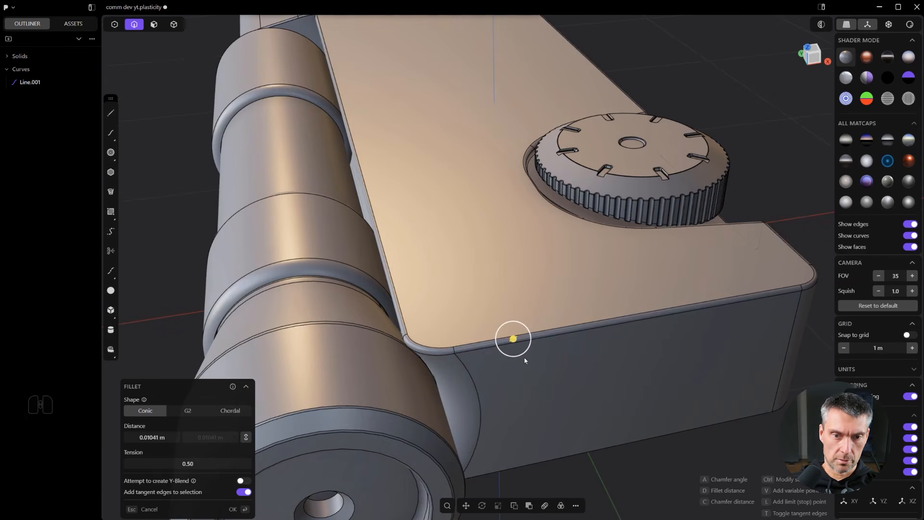
scroll(517, 368, "up", 4)
scroll(391, 386, "down", 5)
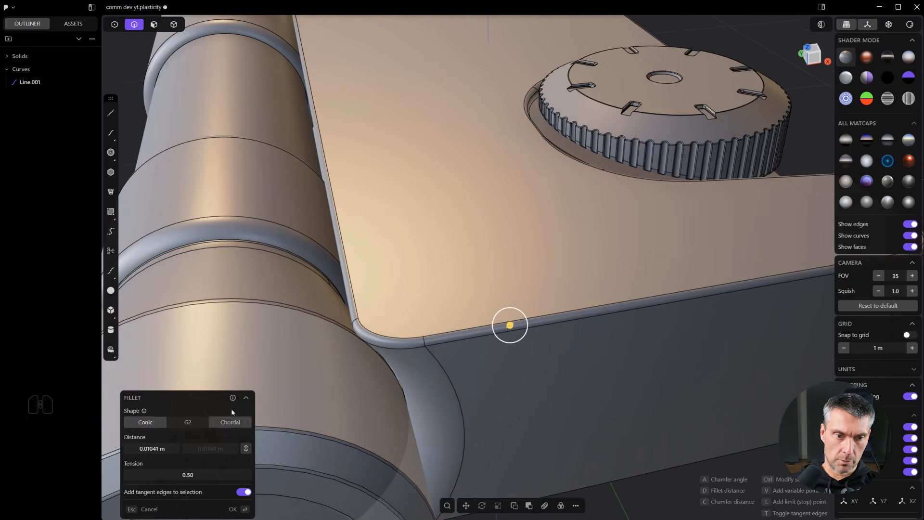
key("Return")
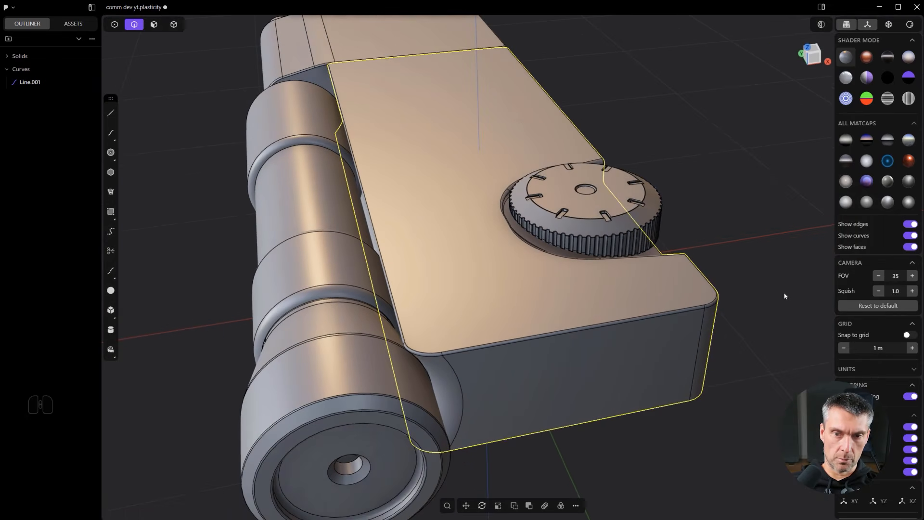
middle_click_drag(742, 291, 650, 299)
scroll(650, 299, "up", 2)
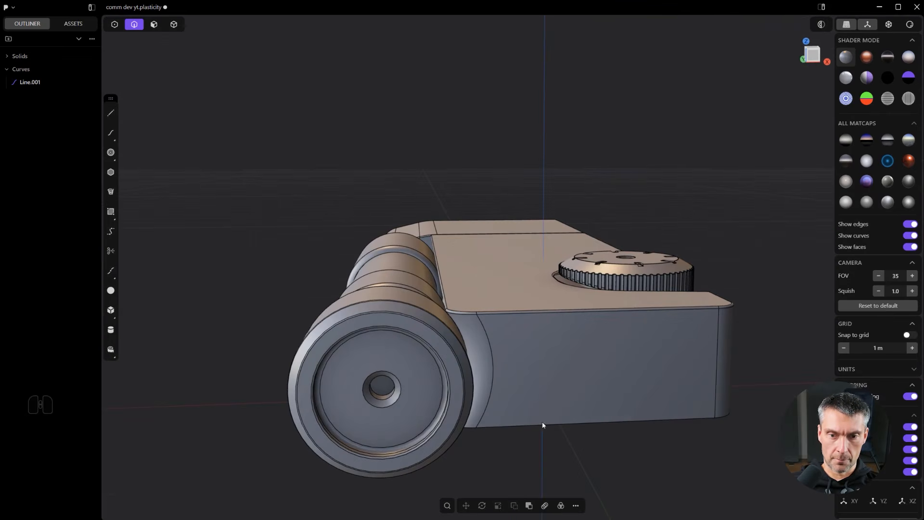
- Try to chamfer the flat body's bottom front edge by about 0.0055 m, and undo it
left_click(544, 426)
key("f")
key("c")
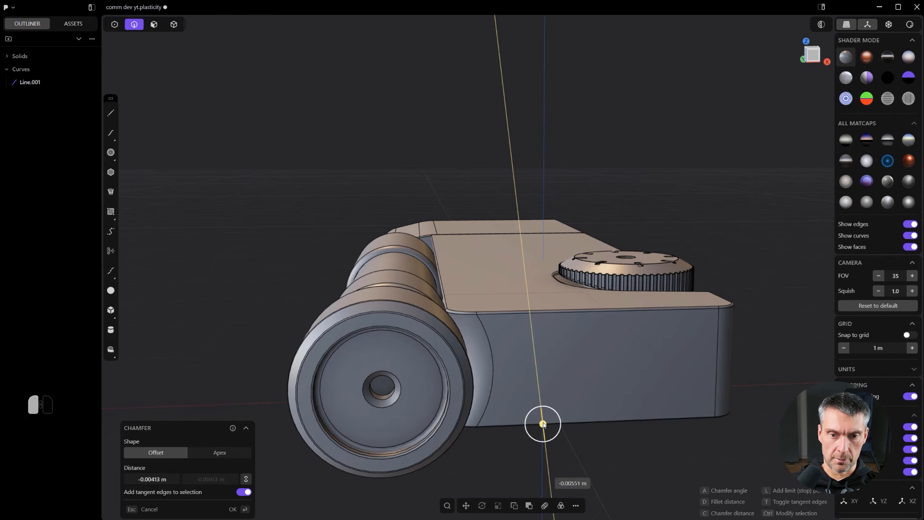
right_click_drag(555, 370, 418, 397)
right_click(784, 266)
scroll(626, 318, "up", 4)
scroll(399, 389, "up", 3)
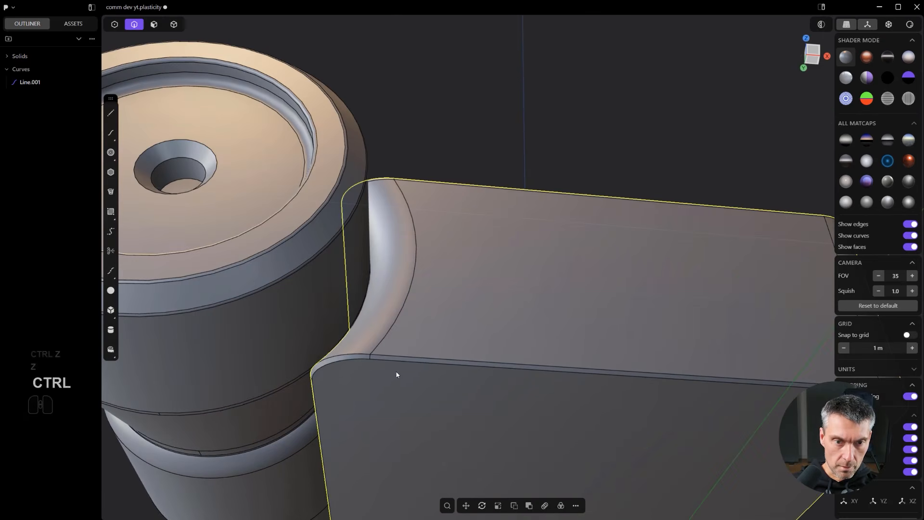
key("ctrl+z")
- Fillet the flat body's bottom outline from its front edge by about 0.013 m, using the Chordal shape
scroll(409, 385, "up", 2)
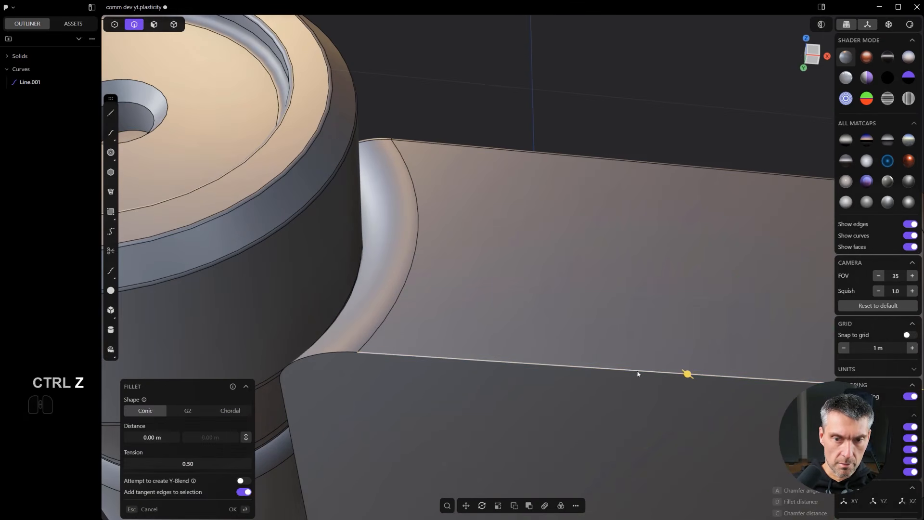
left_click_drag(687, 375, 690, 376)
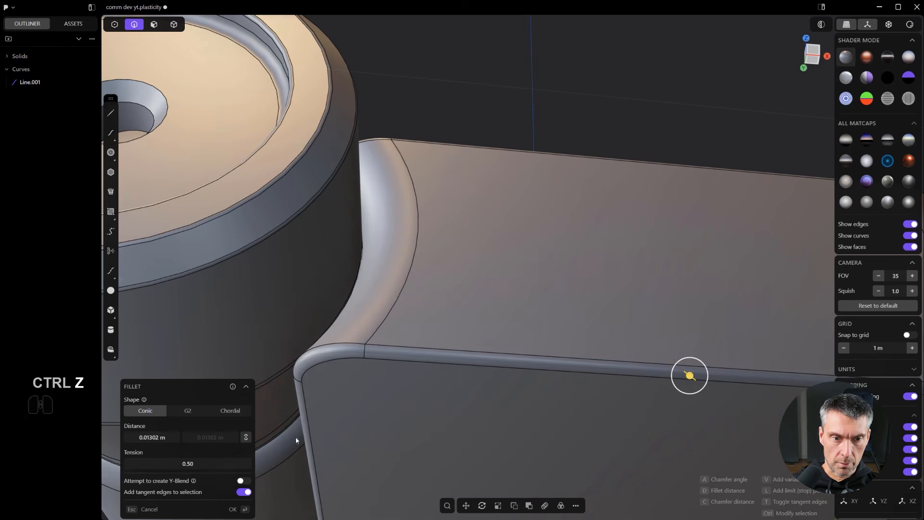
left_click(224, 414)
scroll(430, 262, "down", 2)
middle_click_drag(430, 262, 505, 243)
scroll(543, 236, "down", 4)
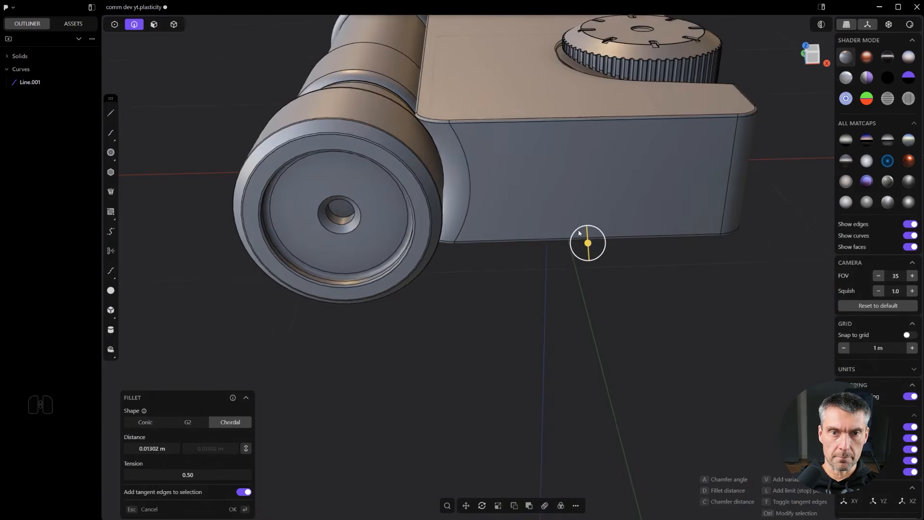
middle_click_drag(568, 228, 527, 317)
middle_click_drag(527, 318, 501, 424, "shift")
right_click(733, 201)
- In the front view, draw a rectangle on the XZ plane over the body's front face, extending past the rounded corner
scroll(733, 201, "down", 3)
scroll(733, 201, "up", 1)
middle_click_drag(546, 160, 562, 181)
scroll(566, 196, "up", 3)
scroll(566, 196, "down", 2)
scroll(569, 216, "up", 3)
middle_click_drag(572, 261, 512, 346, "alt")
scroll(580, 279, "up", 3)
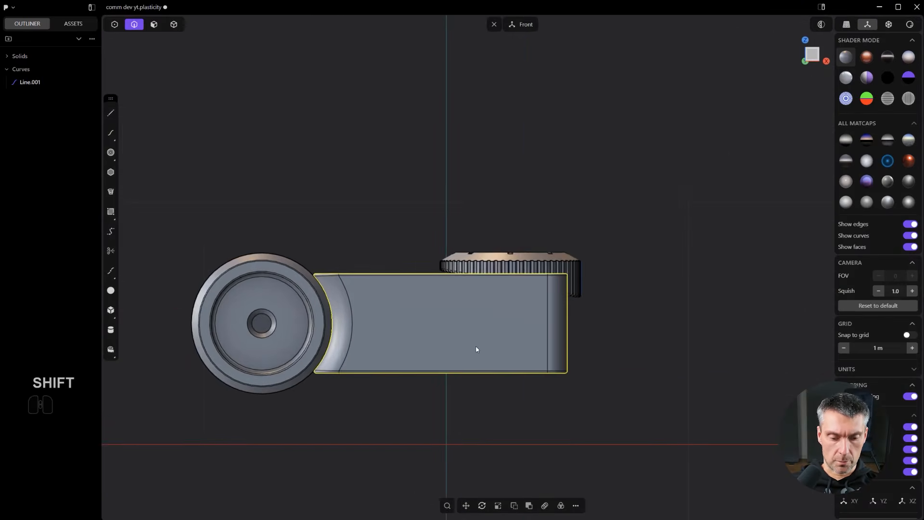
scroll(477, 348, "up", 1)
left_click(351, 289)
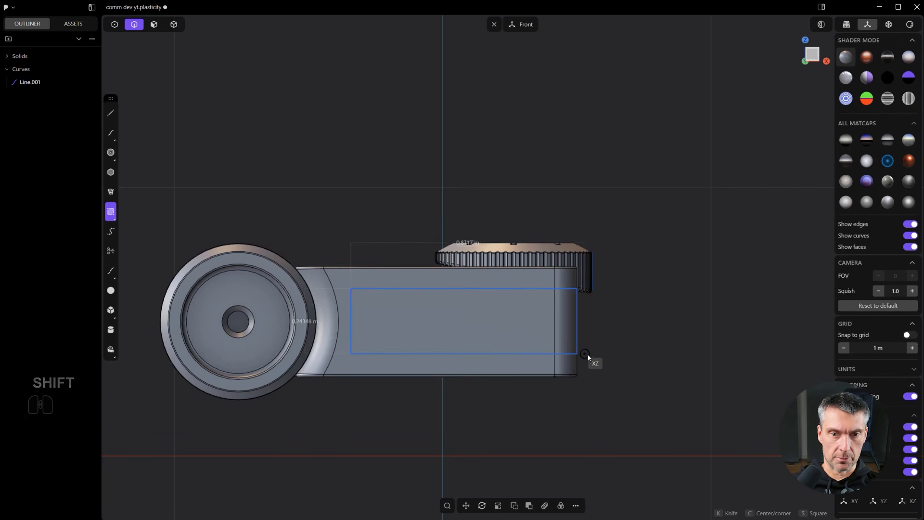
left_click(621, 356)
- Move the rectangle to centre it vertically on the front face, and shift it along X towards the tube, keeping its end past the corner
scroll(621, 357, "up", 1)
key("g")
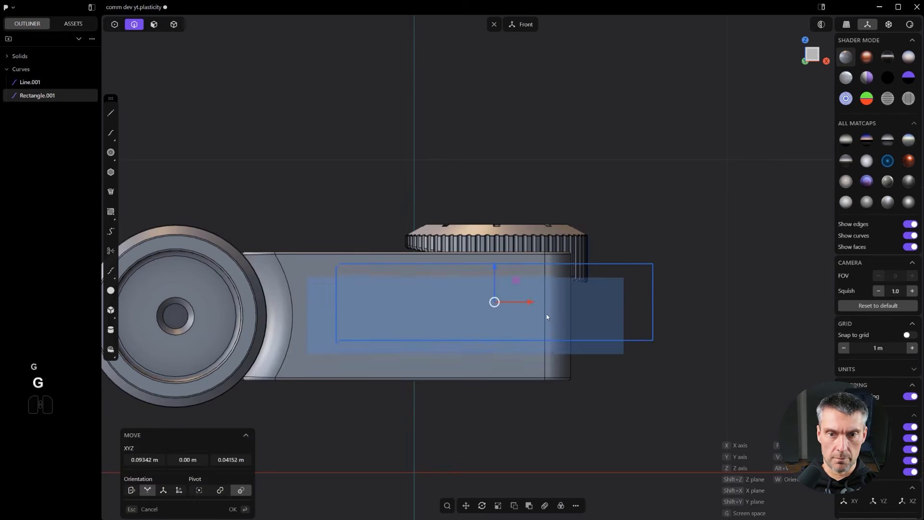
left_click(544, 314, "ctrl")
scroll(624, 342, "up", 1)
key("g")
key("y")
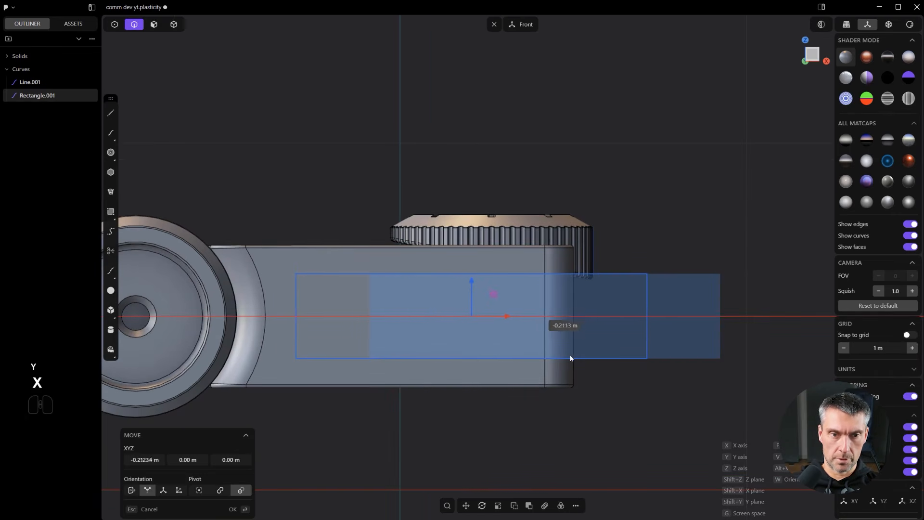
scroll(464, 324, "up", 2)
right_click(421, 317)
- Fillet the two rectangle corners nearest the tube
left_click(278, 269)
scroll(327, 372, "up", 1)
key("b")
mouse_move(280, 313)
left_mouse_down()
mouse_move(299, 313)
mouse_move(262, 312)
left_mouse_up()
right_click(306, 306)
middle_click_drag(309, 308, 436, 384)
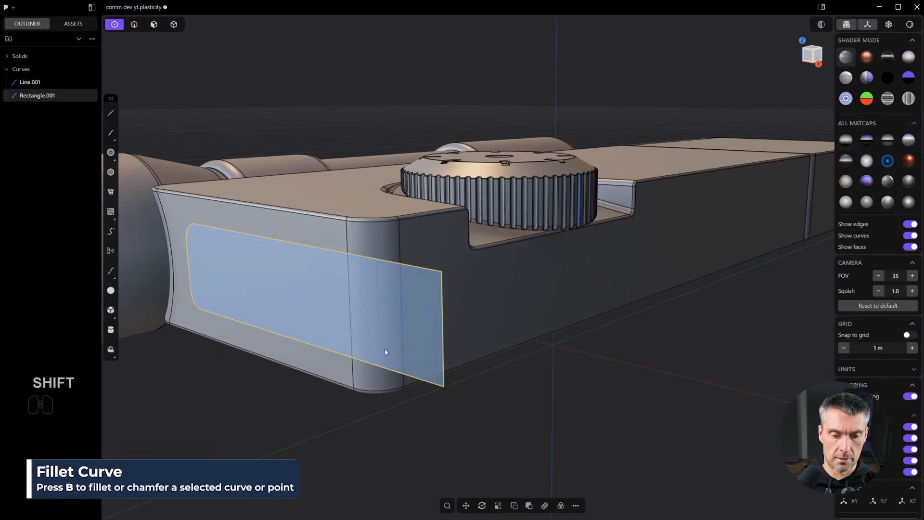
- Extrude the rounded rectangle into a solid block in front of the flat body
key("3")
left_click(383, 336)
scroll(383, 335, "down", 3)
left_click_drag(347, 343, 226, 386)
mouse_move(284, 347)
middle_mouse_down()
mouse_move(312, 355)
mouse_move(300, 341)
middle_mouse_up()
- Delete the rectangle curve and fillet the block's edges at the end facing the body
key("2")
left_click(474, 269)
key("x")
left_click_drag(474, 269, 511, 289)
key("c")
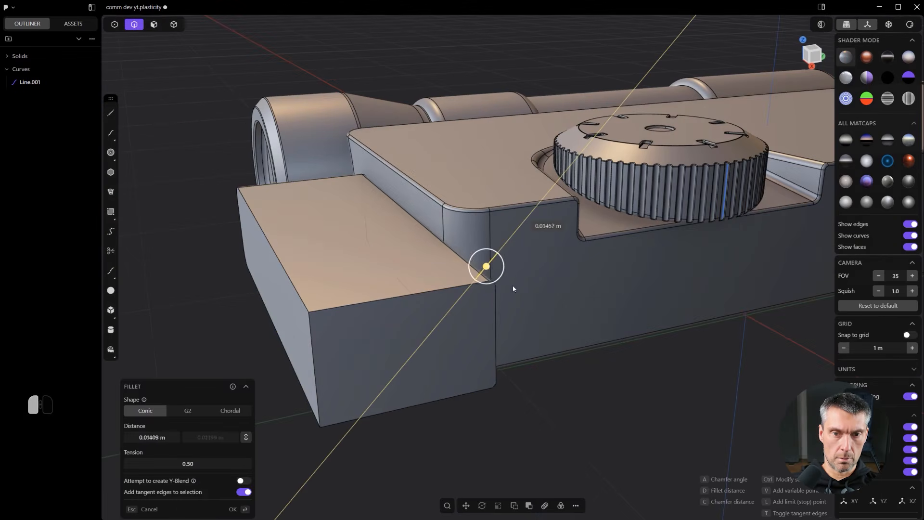
key("Return")
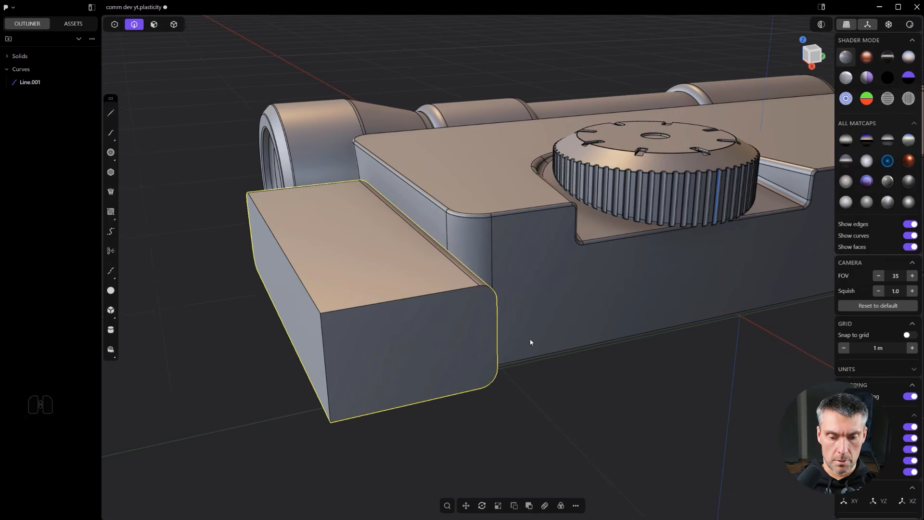
- Move the block along Y into the body's front corner and slice the body with it
key("g")
key("y")
left_click(594, 333)
key("4")
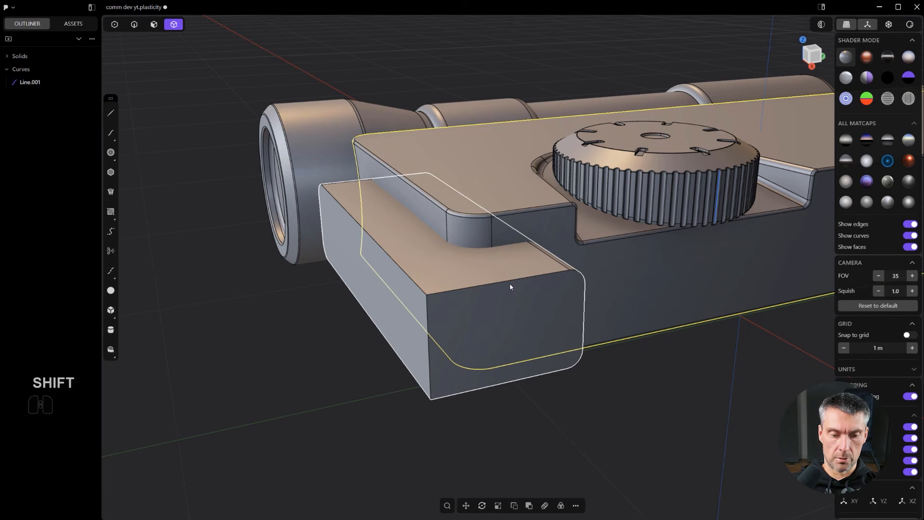
key("q")
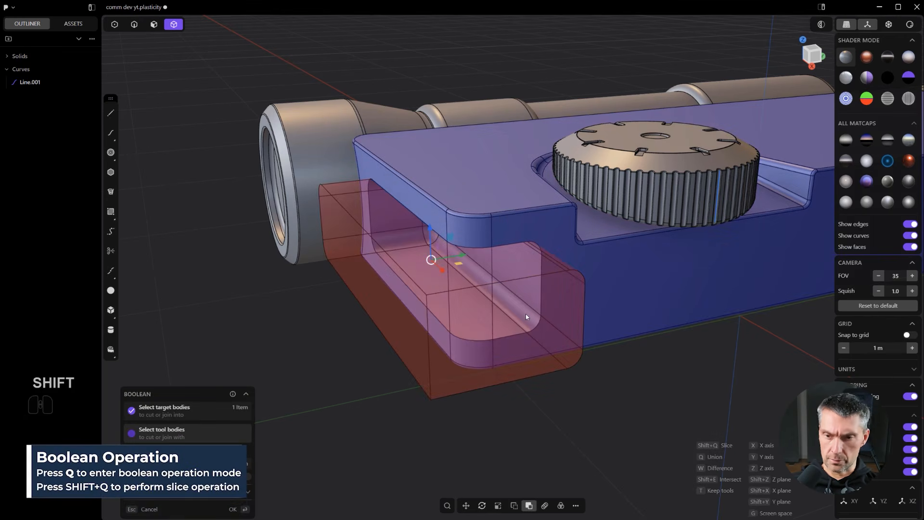
key("shift+q")
scroll(549, 376, "up", 3)
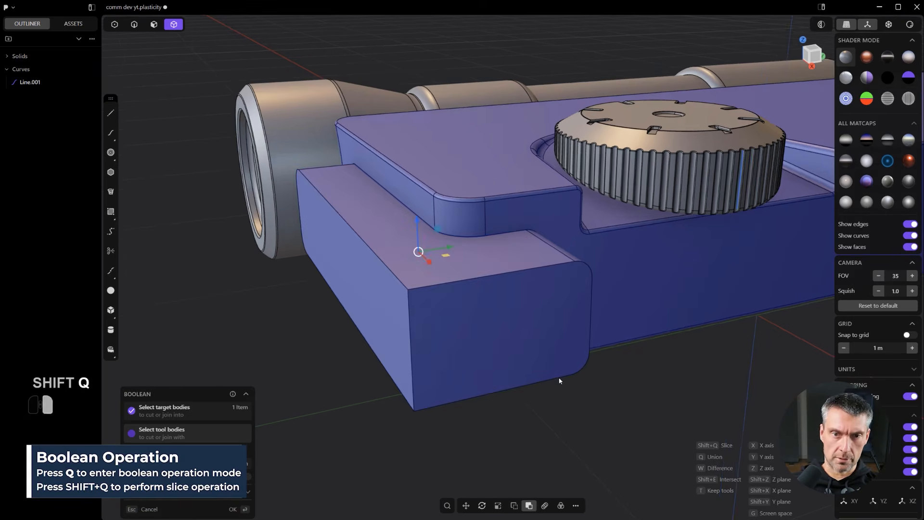
- Delete the protruding block left over from the slice
key("3")
left_click(487, 298)
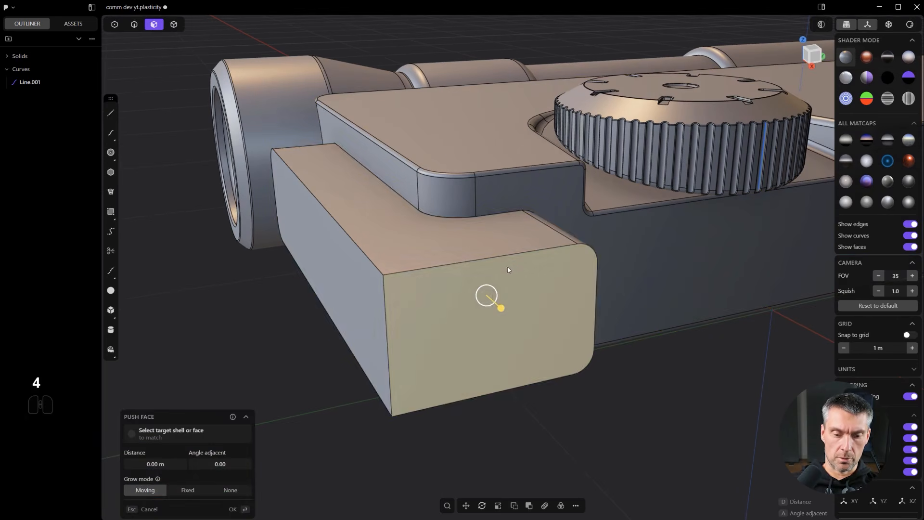
key("4")
left_click(501, 257)
key("x")
- Fillet the flat body's edge around the sliced front panel by about 0.0105 m
scroll(483, 263, "down", 2)
middle_click_drag(483, 263, 573, 347)
scroll(554, 333, "up", 1)
key("2")
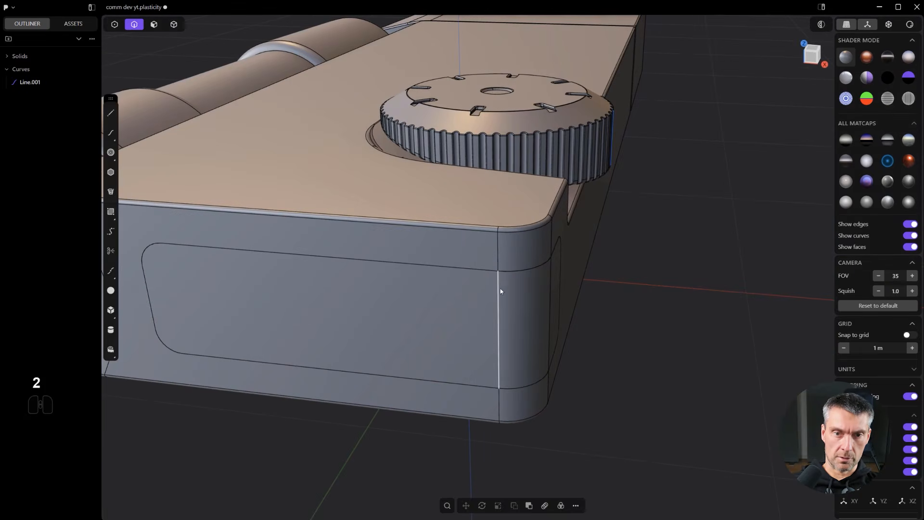
left_click_drag(491, 275, 497, 283)
key("ctrl")
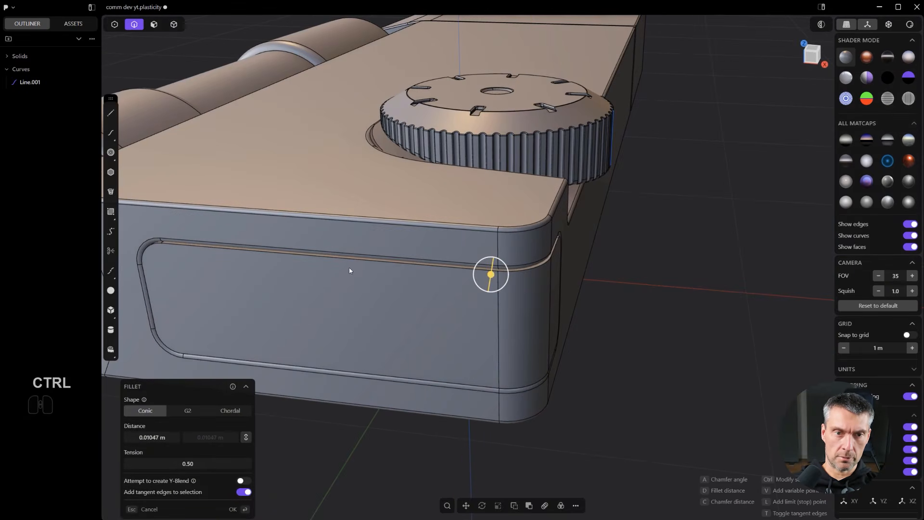
left_click(358, 266, "ctrl")
right_click(468, 291)
scroll(407, 283, "up", 1)
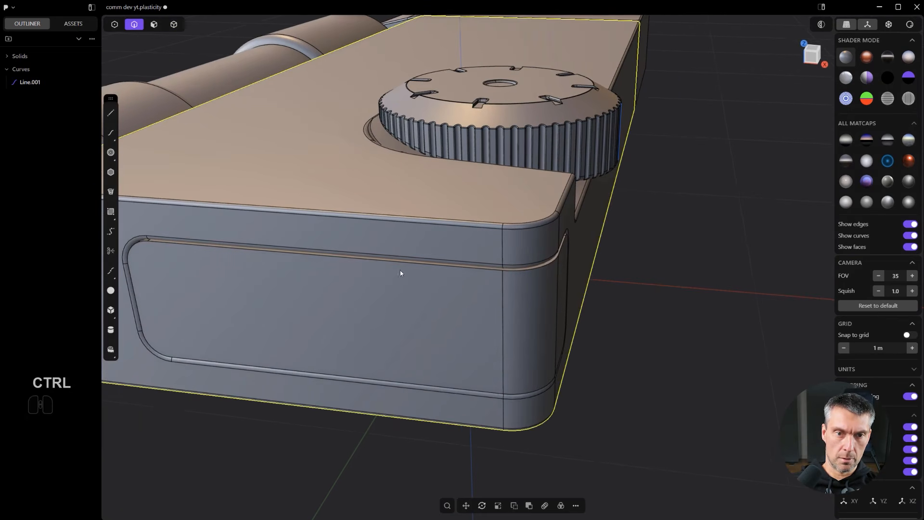
- Fillet the matching outer edge of the sliced front panel to form a groove along the seam
left_click(401, 266, "ctrl")
left_click_drag(400, 263, 395, 256)
left_click(366, 255, "ctrl")
right_click(755, 257)
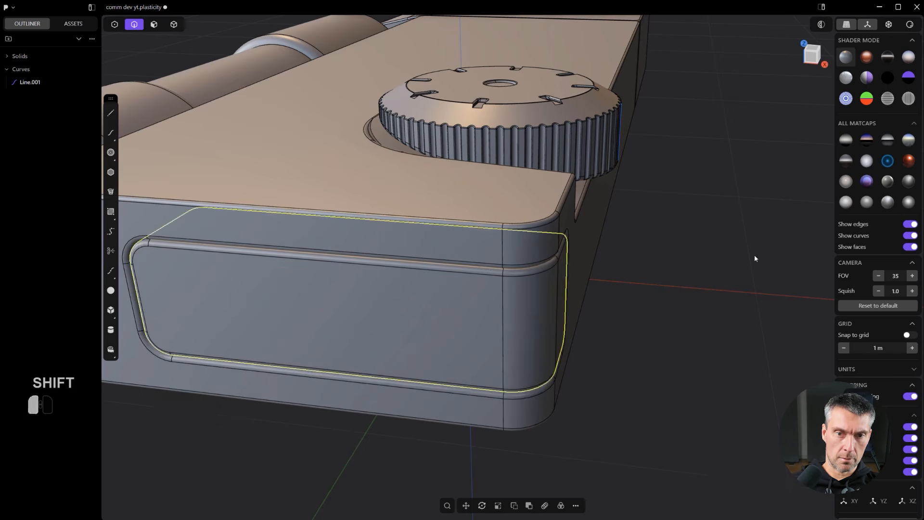
- Draw a short cylinder as a new body on the front panel, near the end beside the tube
scroll(704, 277, "down", 3)
scroll(661, 310, "down", 1)
middle_click_drag(453, 316, 530, 291, "shift")
scroll(385, 323, "up", 3)
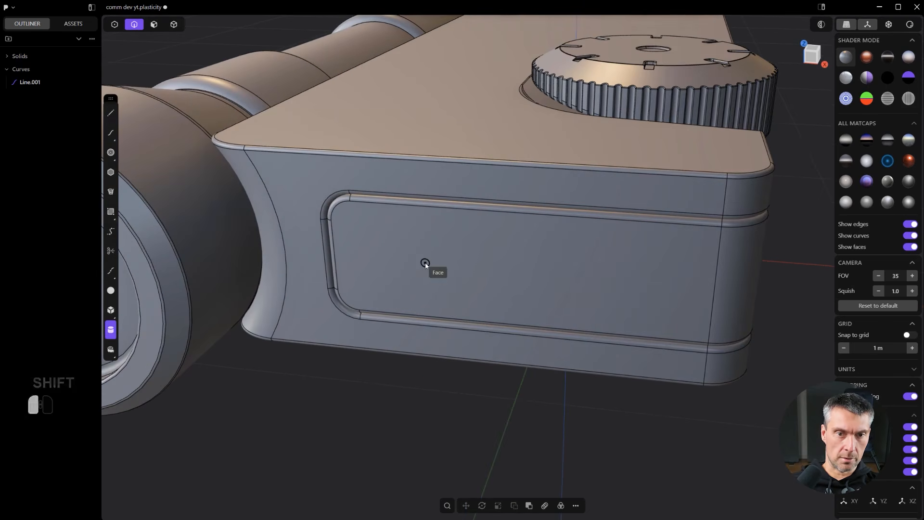
left_click(453, 280)
key("b")
left_click(438, 297)
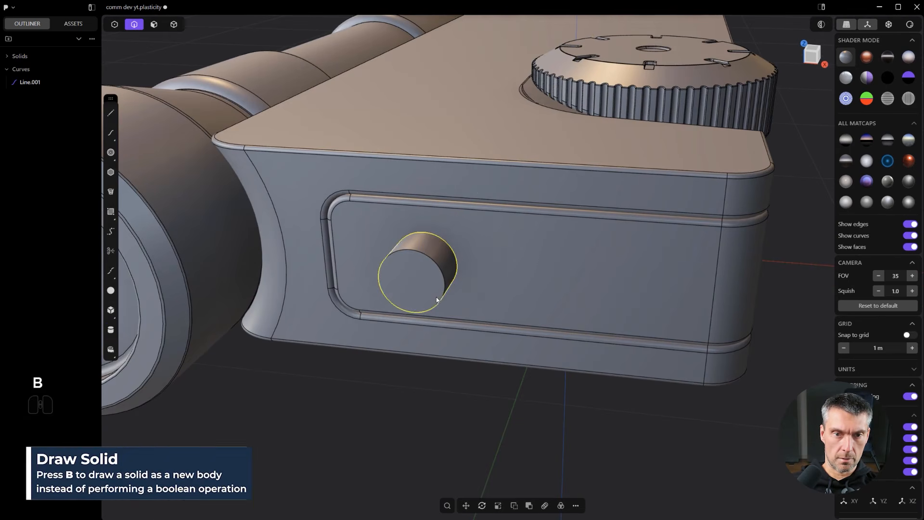
- In the right view, move the cylinder along Y so that it sits partly inside the front panel
middle_click_drag(437, 297, 464, 266, "alt")
key("g")
key("y")
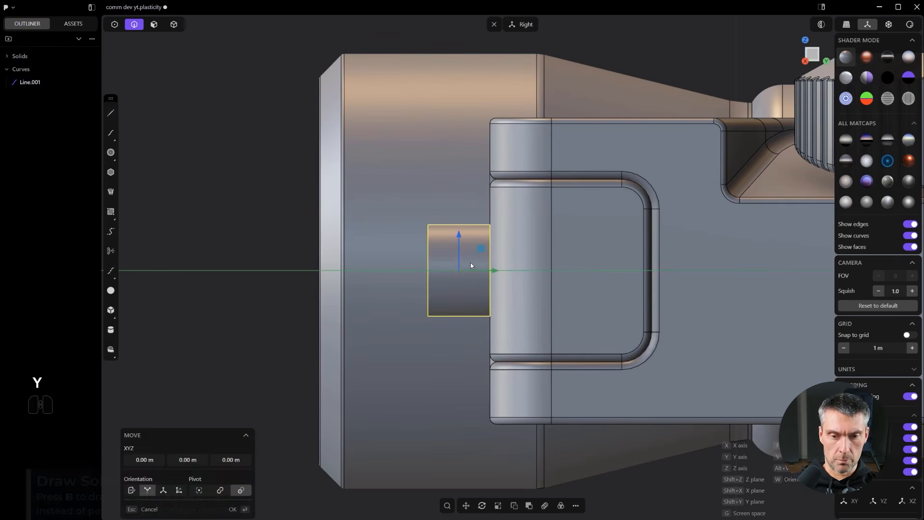
left_click(495, 269)
middle_click_drag(495, 269, 488, 273)
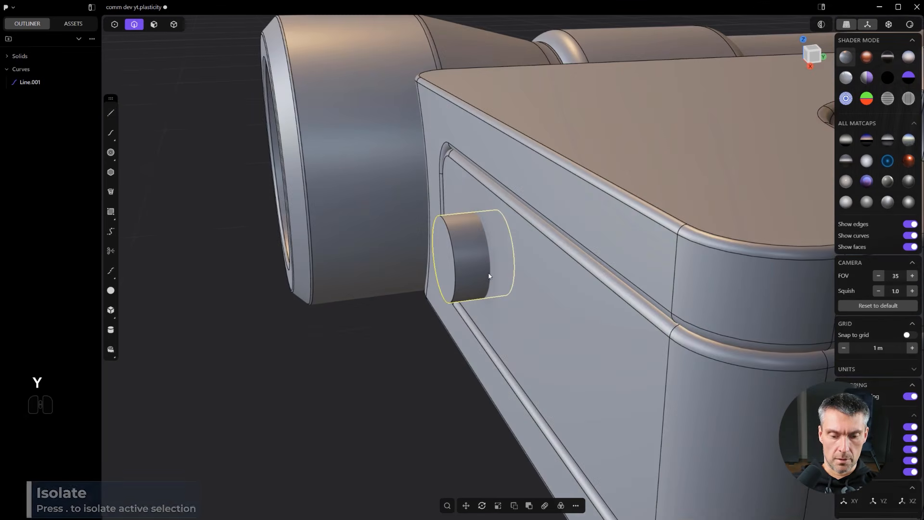
- Isolate the cylinder, chamfer the circular edge at its inner end, and bring the other bodies back
key("period")
left_click_drag(541, 226, 546, 231)
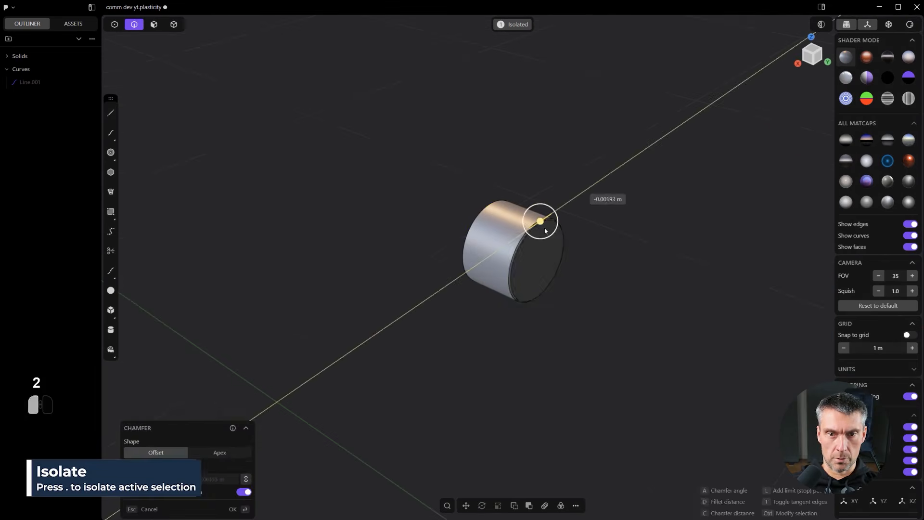
right_click(541, 240)
key("period")
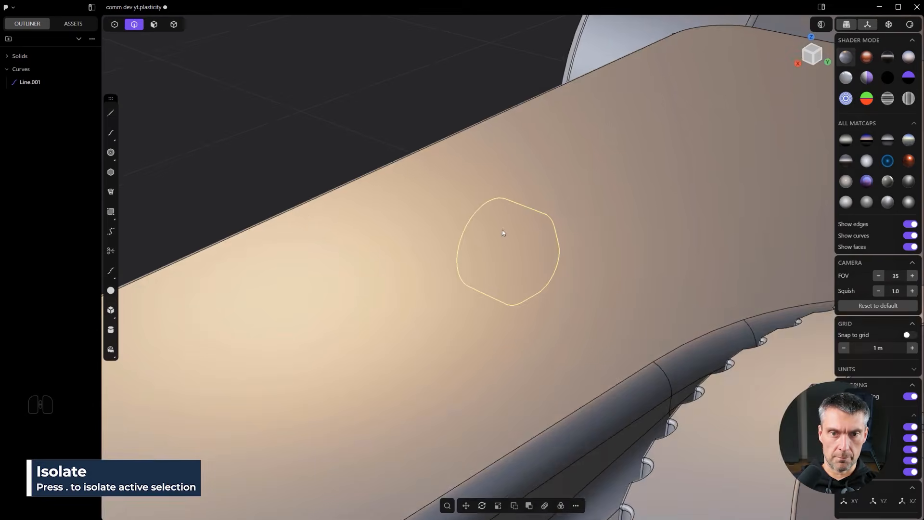
- Scale the cylinder by about 1.41 and move it about 0.052 m along X towards the tube
middle_click_drag(503, 229, 680, 233)
middle_click_drag(474, 356, 656, 187, "shift")
scroll(656, 187, "down", 3)
key("s")
key("s")
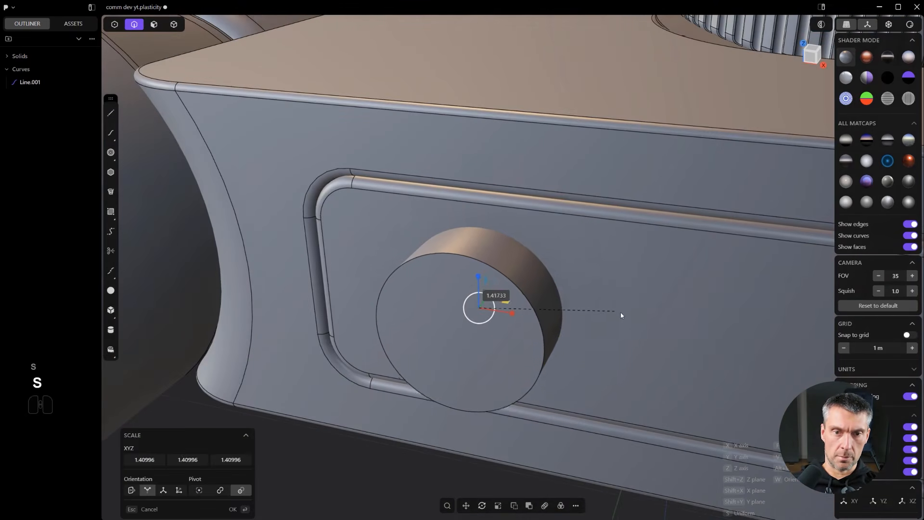
left_click(618, 315)
key("x")
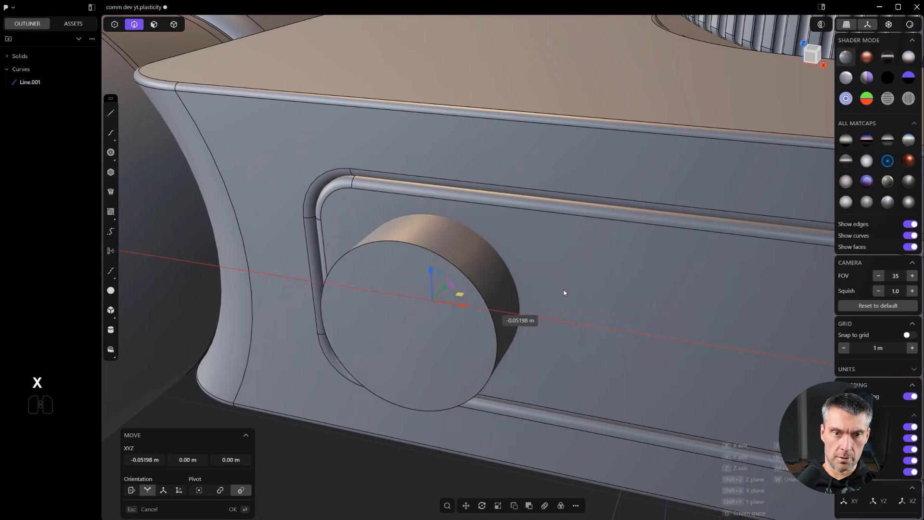
left_click(565, 290)
- Subtract the cylinder from the front panel to cut a round recess with a tapered bottom
scroll(562, 290, "down", 2)
middle_click_drag(555, 291, 581, 300)
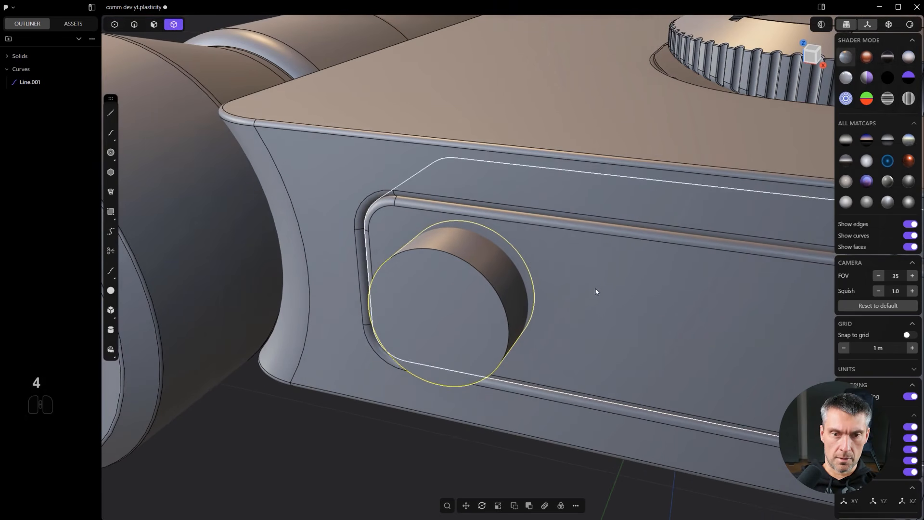
key("q")
left_click(516, 298)
right_click(507, 299)
middle_click_drag(482, 295, 462, 244)
scroll(468, 255, "up", 2)
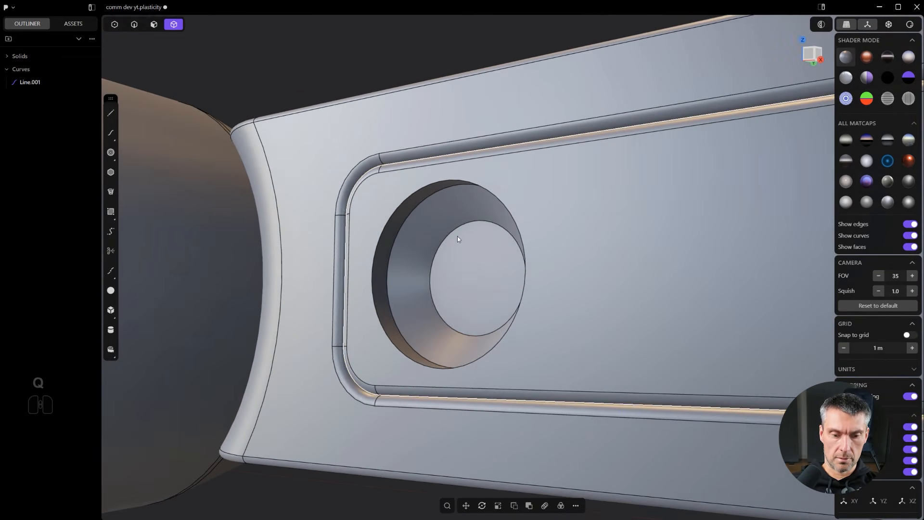
- Push the round recess's tapered wall and floor faces to make it shallower
scroll(457, 236, "up", 1)
key("3")
left_click(433, 244)
left_click_drag(413, 238, 395, 245)
left_click_drag(477, 284, 435, 272)
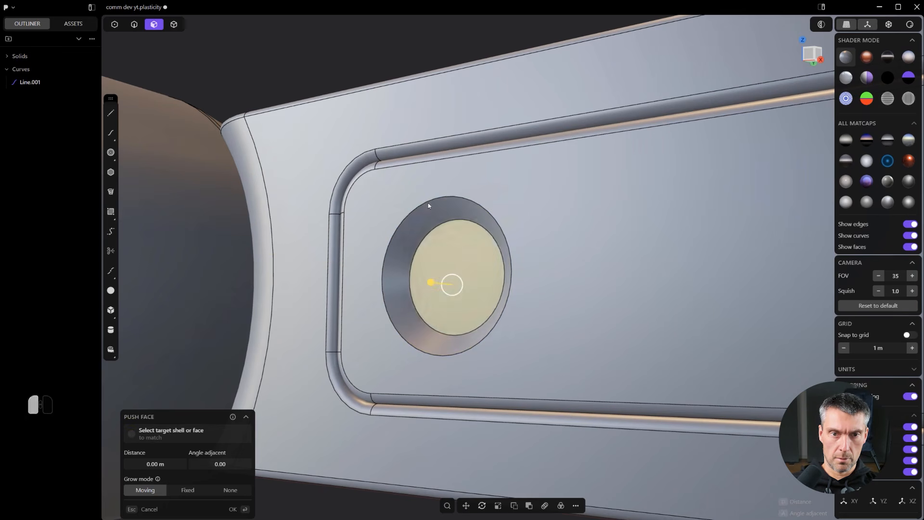
key("Return")
- Fillet the round recess's outer rim and floor edge by about 0.009 m
key("2")
left_click(413, 209)
left_click_drag(414, 209, 436, 239)
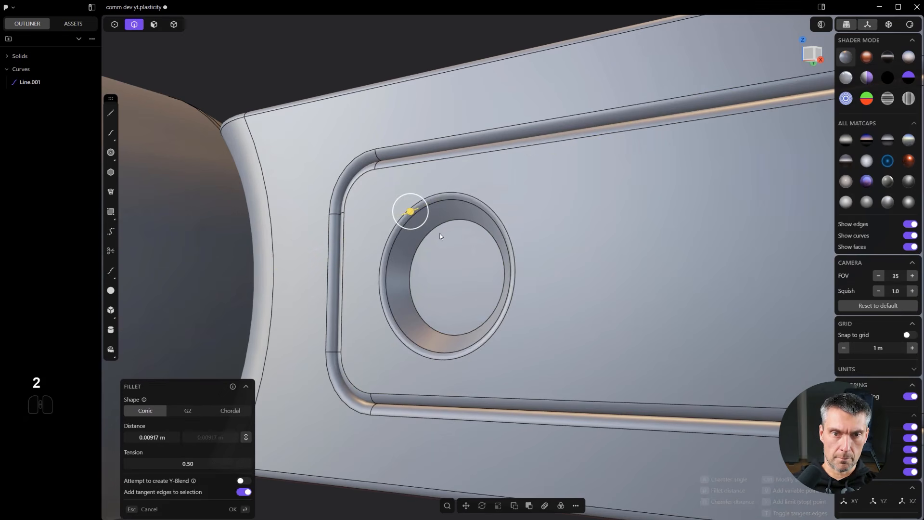
left_click(444, 225, "ctrl")
right_click(470, 258)
- Offset the recess floor's outline inward by about 0.037 m to make a small central circle
scroll(471, 274, "up", 3)
key("3")
left_click(472, 282)
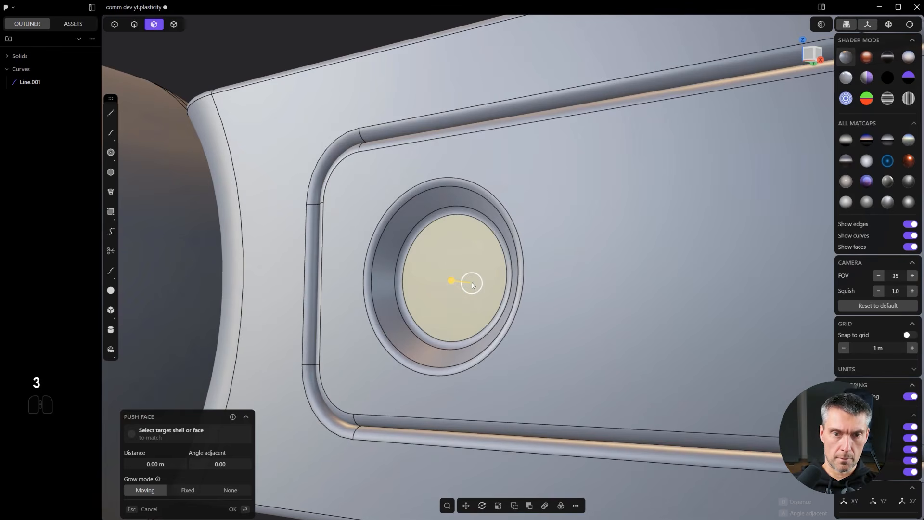
key("o")
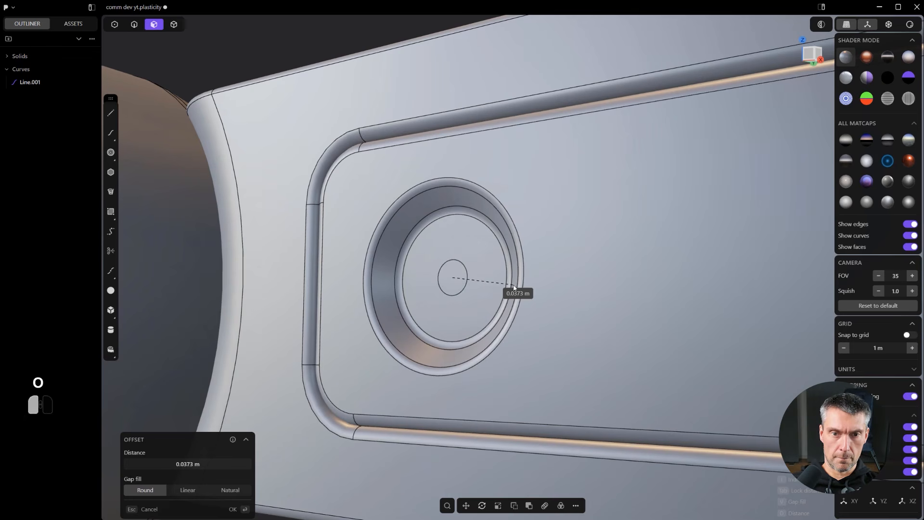
right_click(514, 288)
- Push the small central circle into the panel to make a hole in the recess floor
left_click(455, 278)
left_click_drag(437, 270, 456, 251)
left_click(448, 261)
right_click(456, 251)
- Hide the edge display and examine the whole model
scroll(456, 249, "down", 3)
middle_click_drag(528, 212, 544, 255)
scroll(544, 255, "down", 8)
key("ctrl+e")
middle_click_drag(578, 212, 476, 276, "shift")
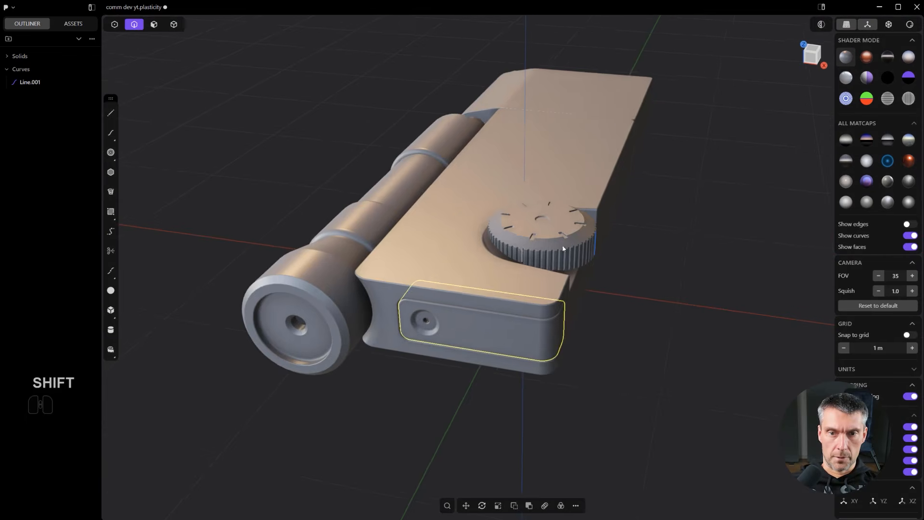
- Undo the central hole and the small offset circle in the front panel's round recess
left_click(678, 213)
scroll(678, 212, "up", 4)
middle_click_drag(568, 222, 540, 288)
scroll(588, 335, "down", 4)
scroll(566, 284, "up", 3)
scroll(482, 358, "up", 2)
key("ctrl+z")
key("ctrl+z")
key("ctrl+z")
scroll(418, 457, "up", 3)
key("ctrl+z")
scroll(429, 448, "up", 3)
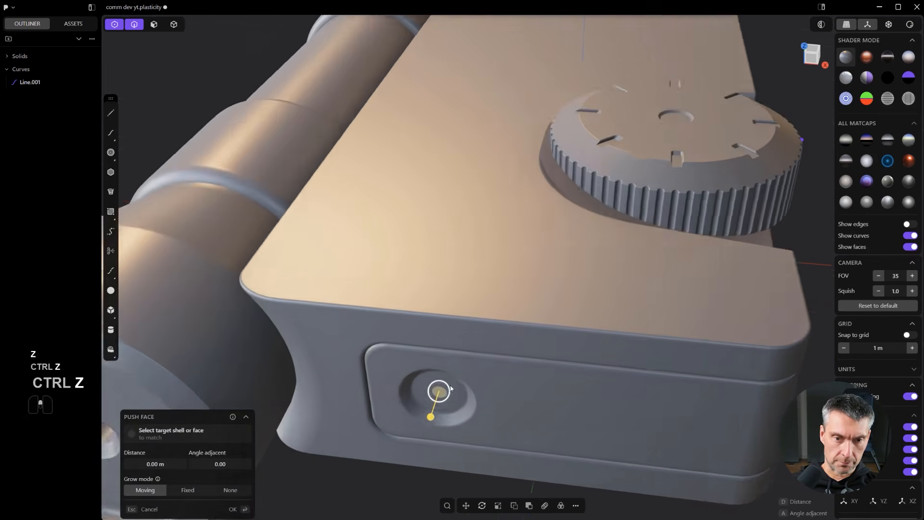
middle_click_drag(452, 391, 445, 348)
scroll(443, 399, "up", 2)
middle_click_drag(444, 407, 433, 350, "shift")
scroll(433, 351, "up", 1)
scroll(436, 352, "up", 3)
key("ctrl+z")
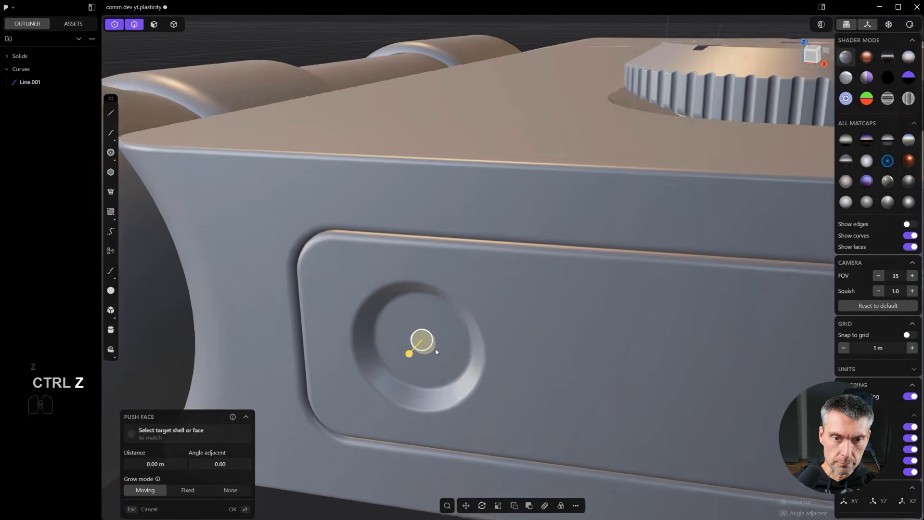
key("ctrl+z")
key("ctrl+z")
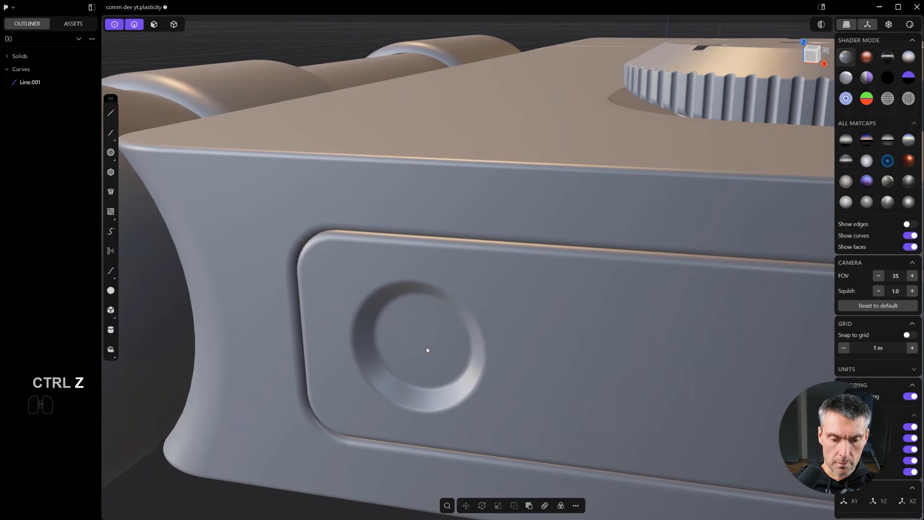
- Turn the edge display back on and delete the fillet around the round recess's floor
key("alt+shift+z")
key("x")
scroll(437, 338, "up", 1)
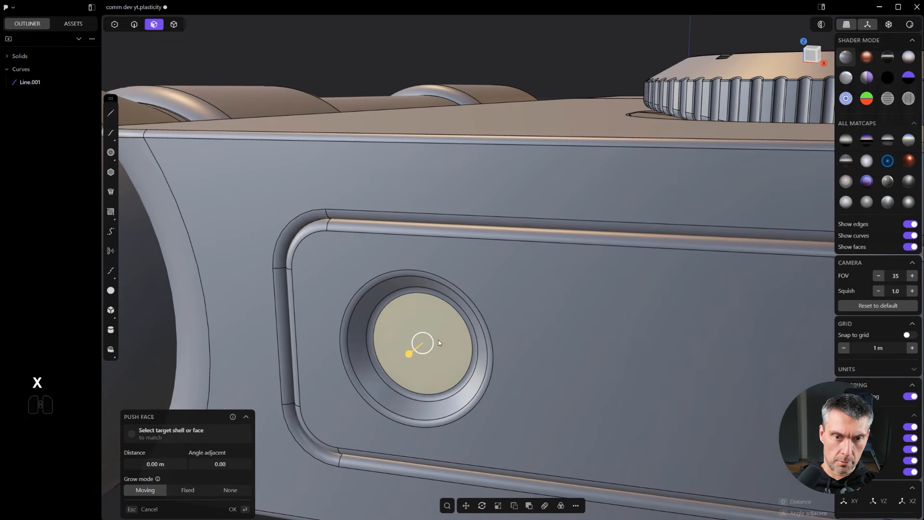
key("3")
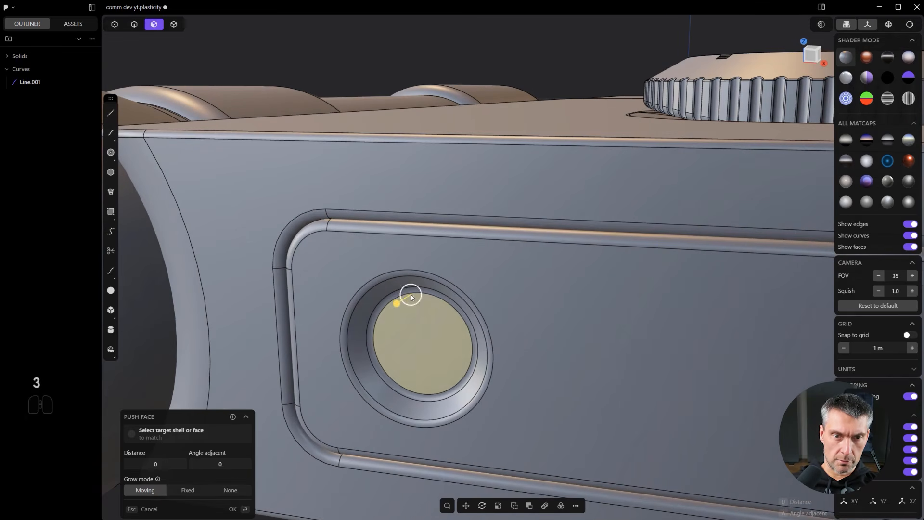
key("x")
left_click(410, 293)
left_click(414, 311)
key("x")
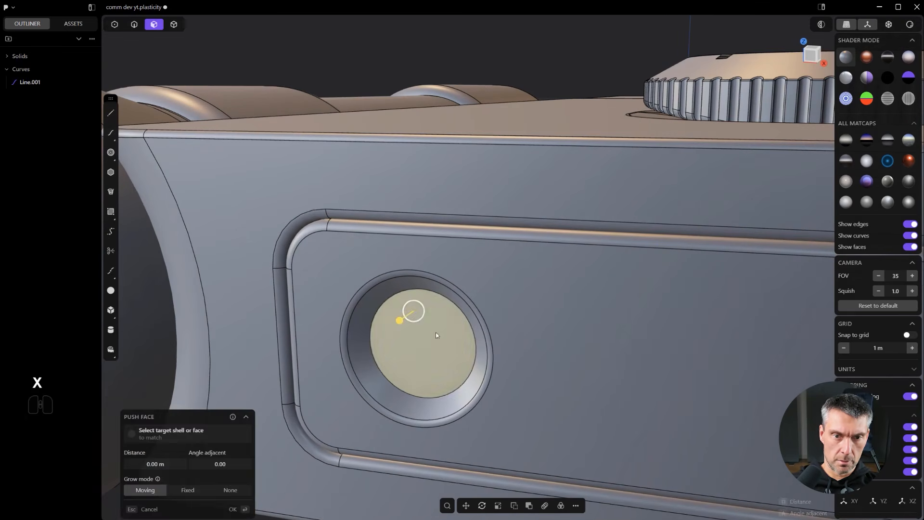
- Duplicate the recess floor's face and thicken the copy by about 0.024 m into a separate disc
left_click_drag(411, 320, 392, 326)
key("ctrl+z")
key("shift+d")
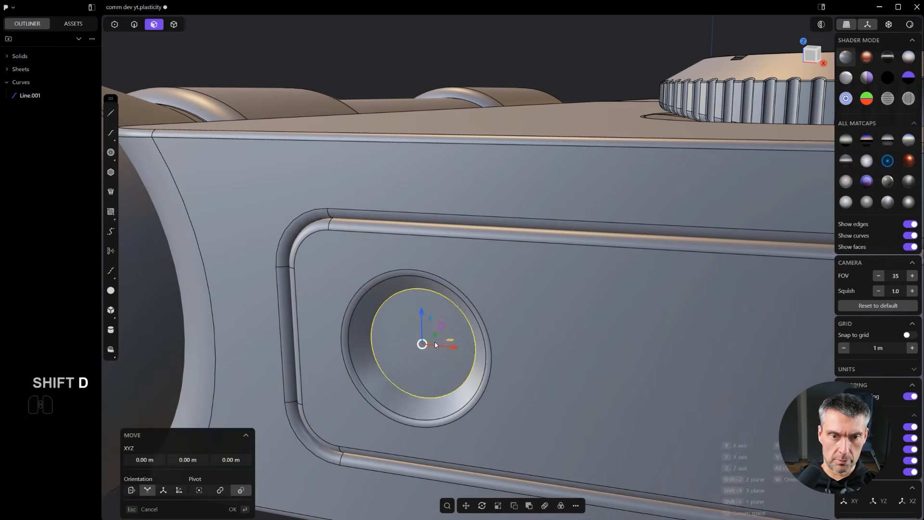
key("shift+f")
left_click(426, 349)
left_click_drag(426, 352, 416, 367)
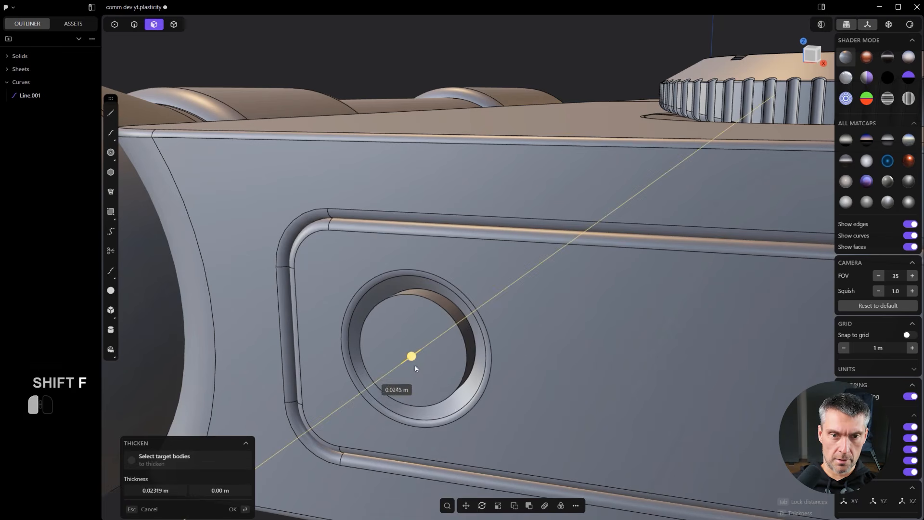
key("2")
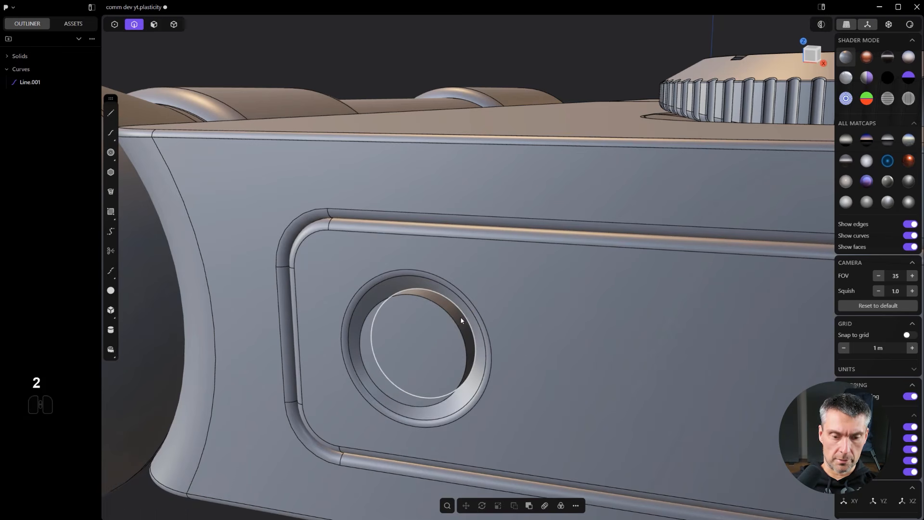
- Adjust the disc's front face and push its side outward so that the disc almost fills the round recess
key("3")
left_click(460, 319)
left_click(489, 291)
left_click_drag(472, 302, 444, 318)
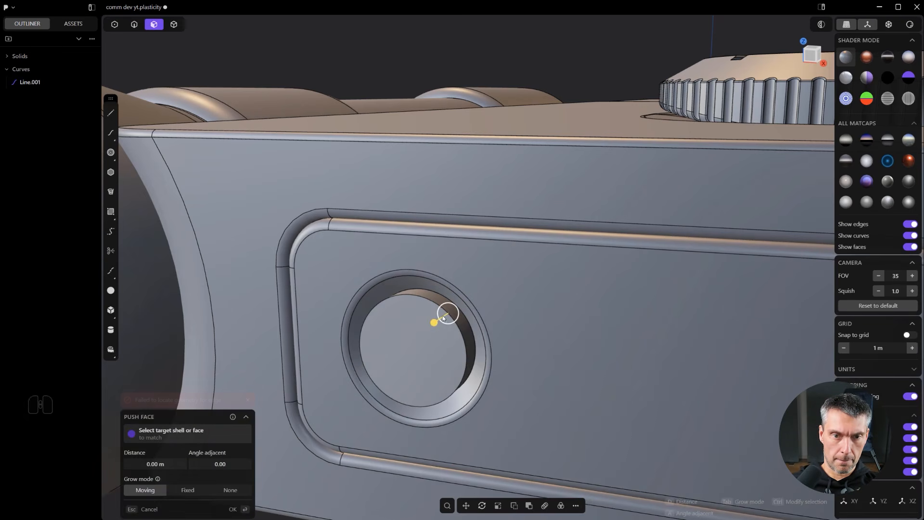
left_click(402, 358)
left_click_drag(389, 357, 375, 367)
left_click(509, 365)
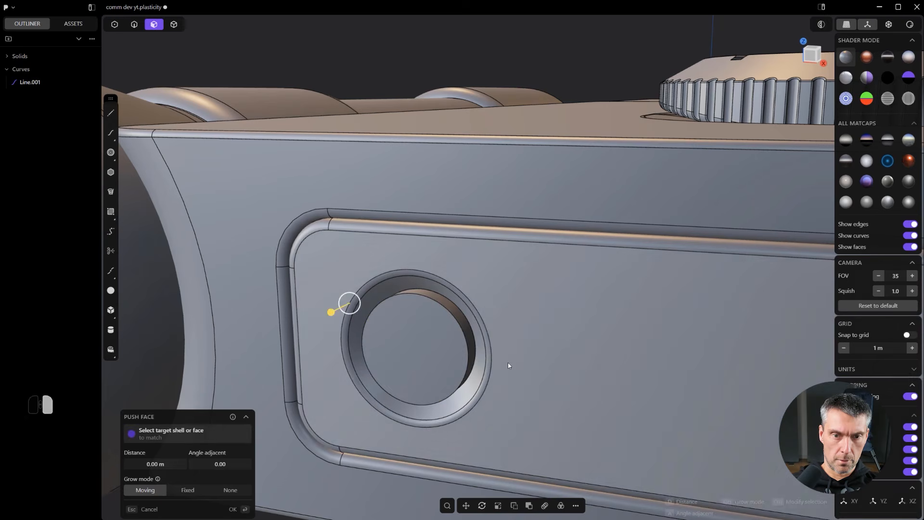
right_click(505, 363)
scroll(486, 357, "up", 2)
left_click(435, 296)
left_click_drag(435, 295, 459, 255)
- Fillet the disc's front rim by about 0.009 m
key("2")
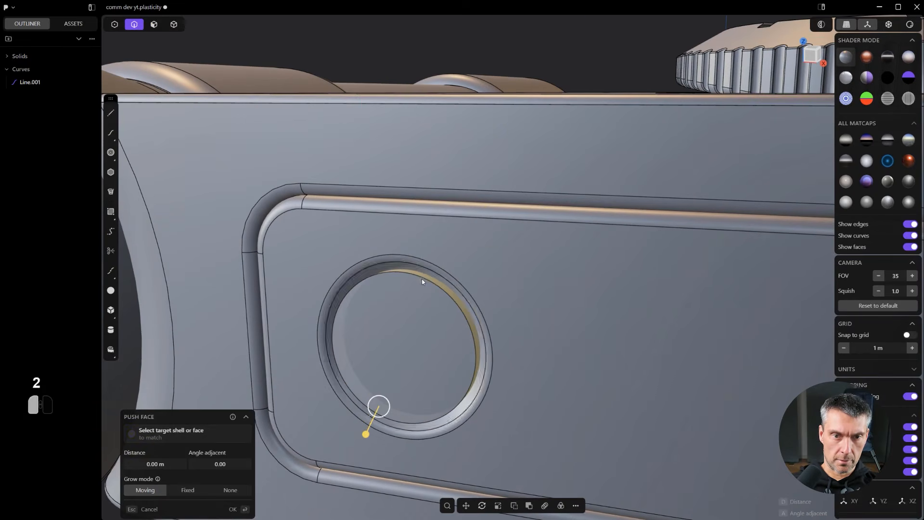
left_click(422, 282)
left_click_drag(413, 281, 415, 270)
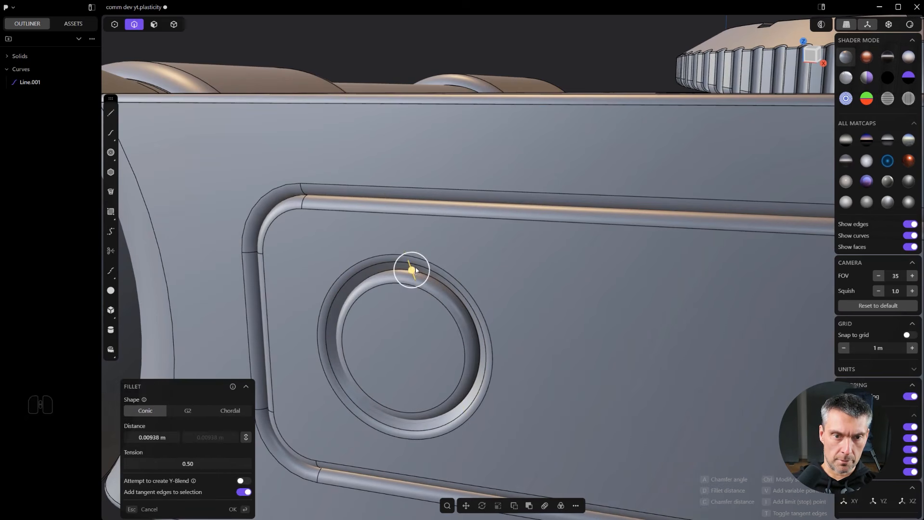
right_click(416, 271)
scroll(423, 268, "down", 5)
left_click(375, 448)
scroll(389, 397, "down", 2)
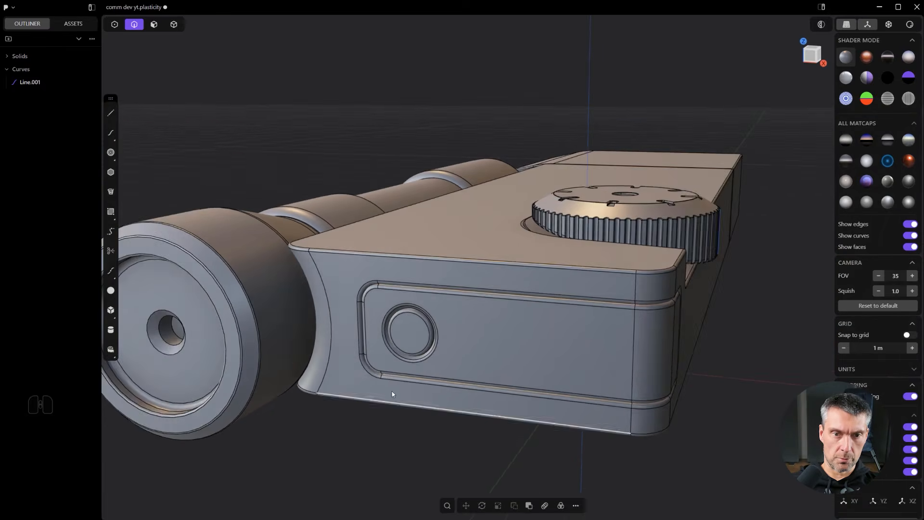
scroll(400, 391, "down", 3)
key("ctrl+e")
key("ctrl+e")
middle_click_drag(492, 287, 518, 293)
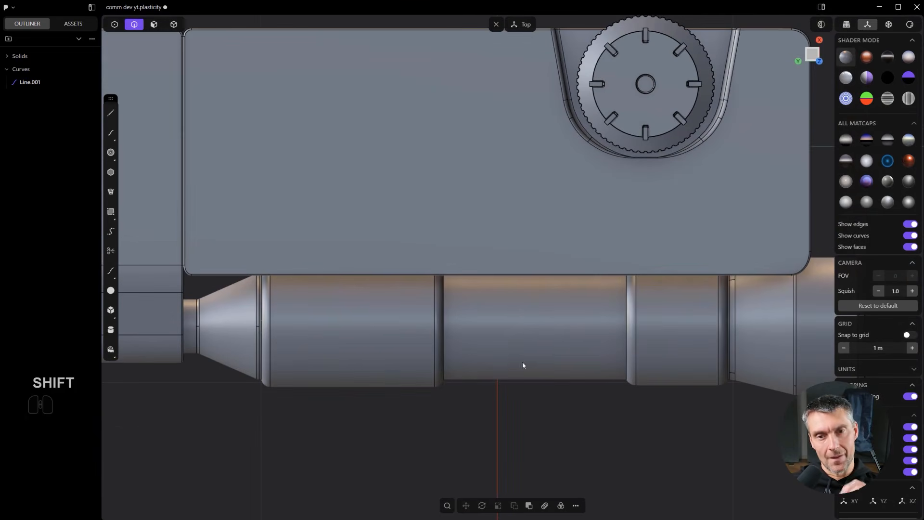
scroll(526, 365, "up", 4)
middle_click_drag(530, 367, 473, 376, "shift")
scroll(415, 310, "down", 1)
scroll(414, 311, "up", 1)
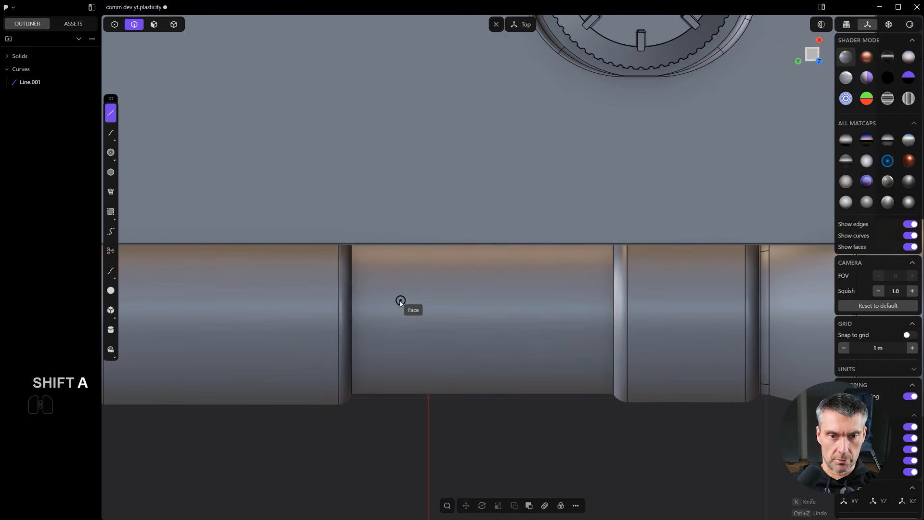
left_click(602, 321)
scroll(603, 318, "up", 3)
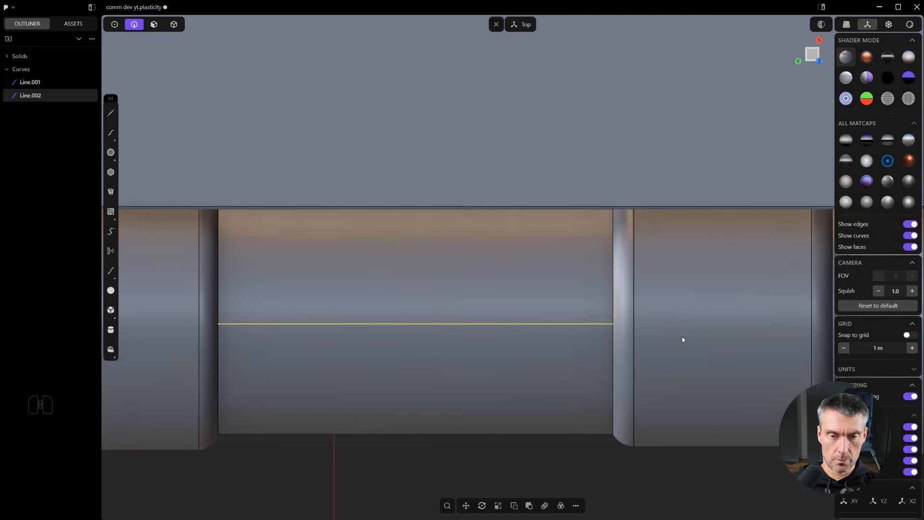
scroll(682, 347, "down", 3)
key("ctrl+z")
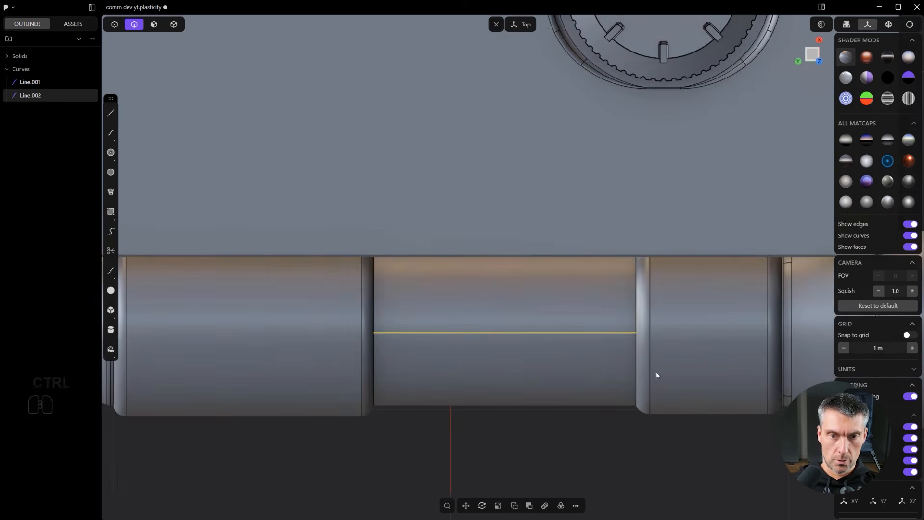
- Add a small cylinder beside the barrel and rotate it to lie parallel to the barrel's axis
middle_click_drag(585, 404, 157, 317, "shift")
left_click(295, 424)
left_click(322, 430)
left_click(323, 431)
scroll(323, 431, "down", 2)
middle_click_drag(331, 464, 492, 278)
key("r")
key("r")
left_click(353, 487, "ctrl")
- Move the small cylinder over the barrel's middle section and scale it along Y to about 0.8
scroll(354, 464, "up", 4)
key("g")
key("g")
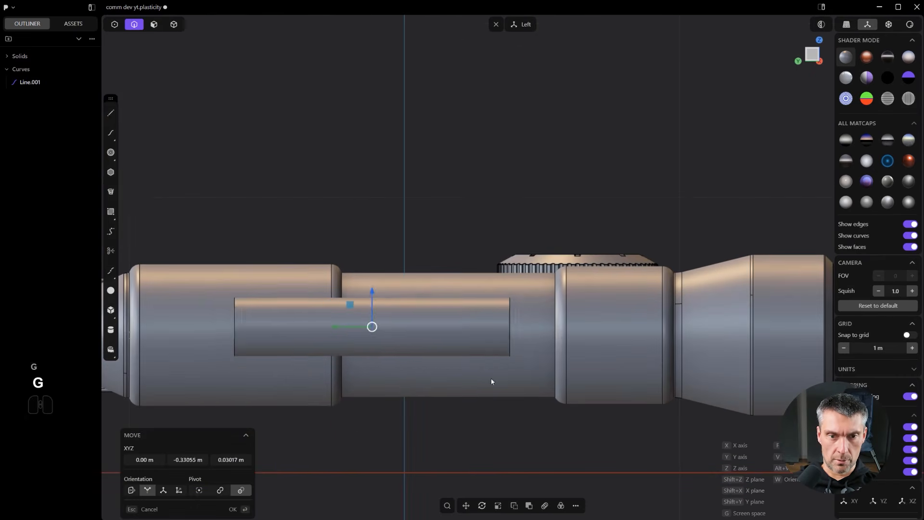
left_click(552, 387)
scroll(712, 347, "up", 2)
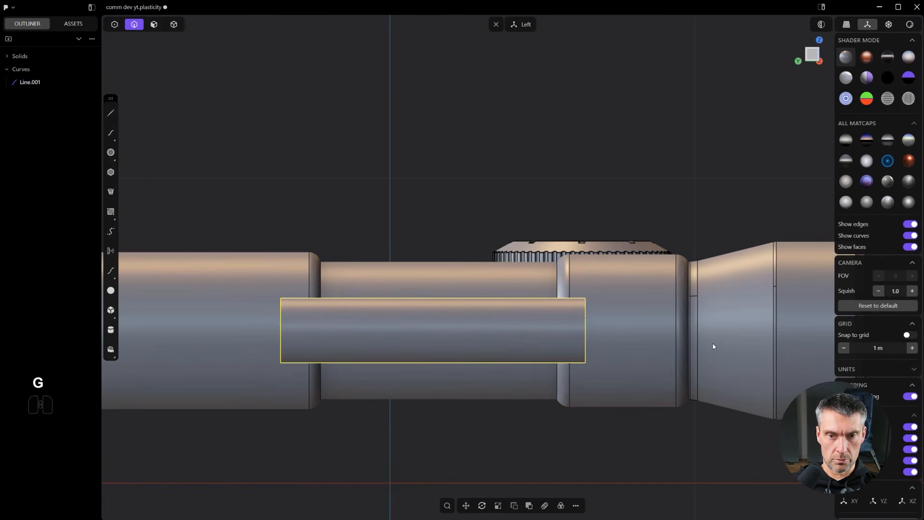
key("s")
key("y")
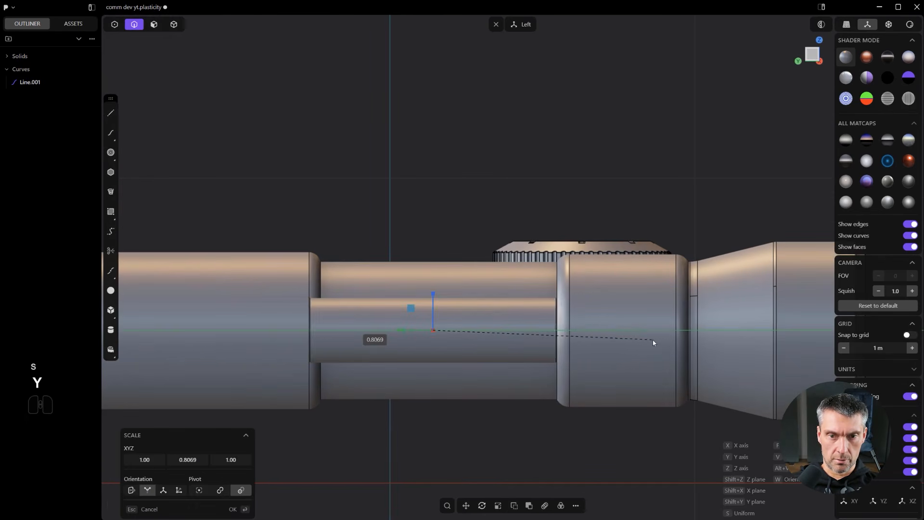
left_click(650, 340)
- Move the small cylinder about 0.26 m along X against the barrel's outer side and adjust its length along Y to fit between the collars
middle_click_drag(510, 258, 495, 287, "alt")
scroll(495, 287, "up", 1)
key("g")
key("g")
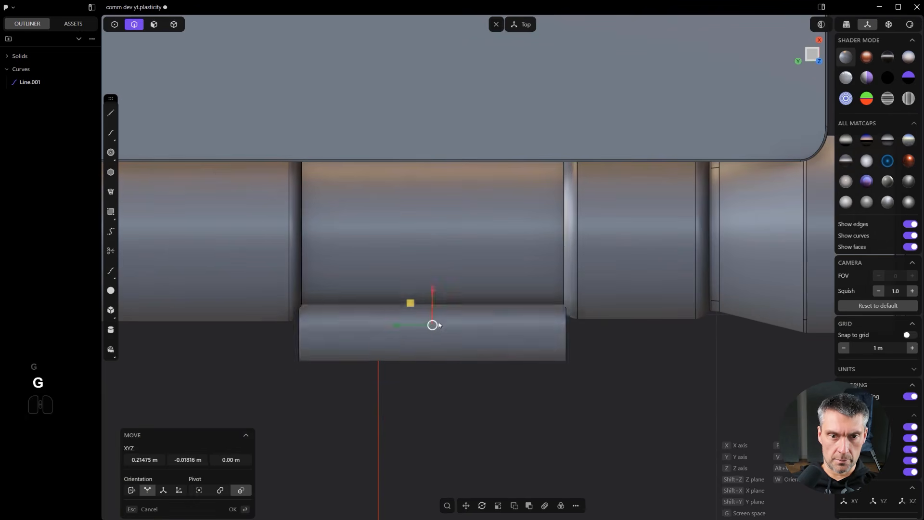
key("ctrl")
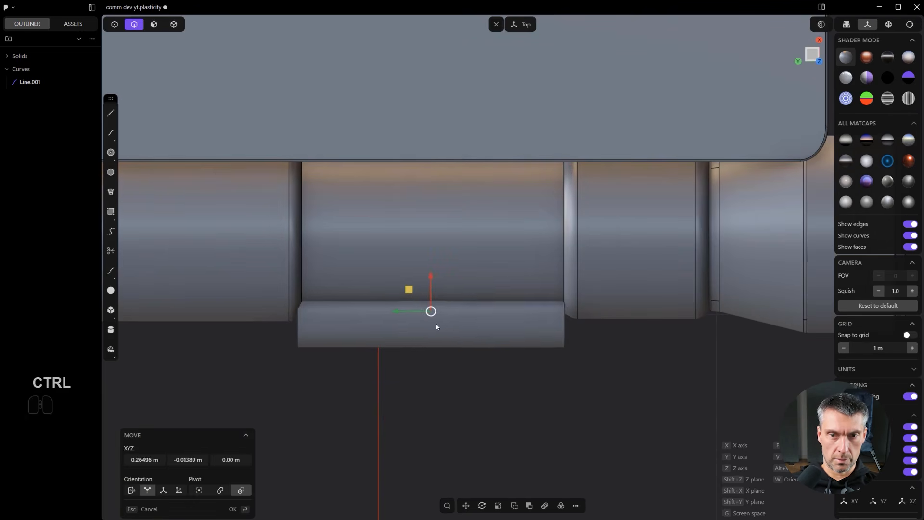
right_click(439, 325)
scroll(438, 326, "up", 1)
key("s")
key("y")
left_click(655, 322)
right_click(652, 321)
- Try to shrink the small cylinder's radius by about 0.097 m and fillet its end edge
scroll(649, 321, "up", 3)
middle_click_drag(606, 301, 453, 311)
key("3")
left_click(450, 303)
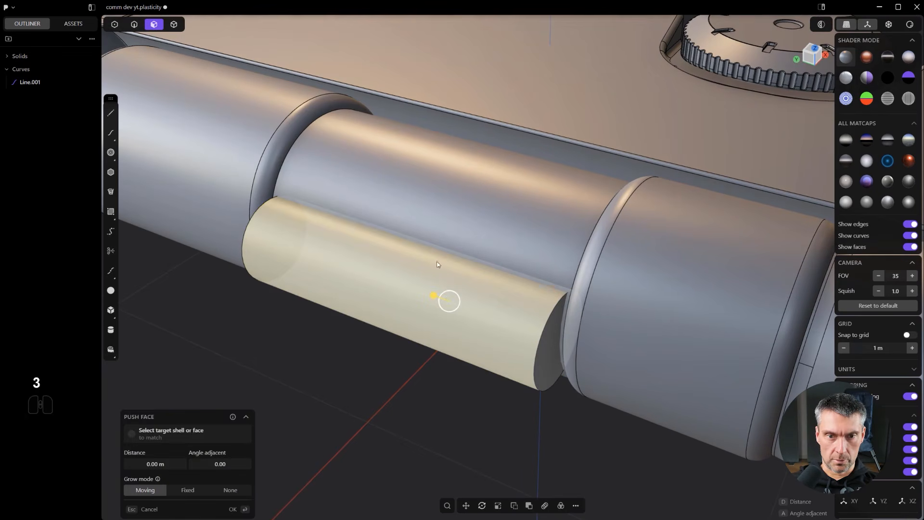
left_click_drag(435, 295, 451, 316)
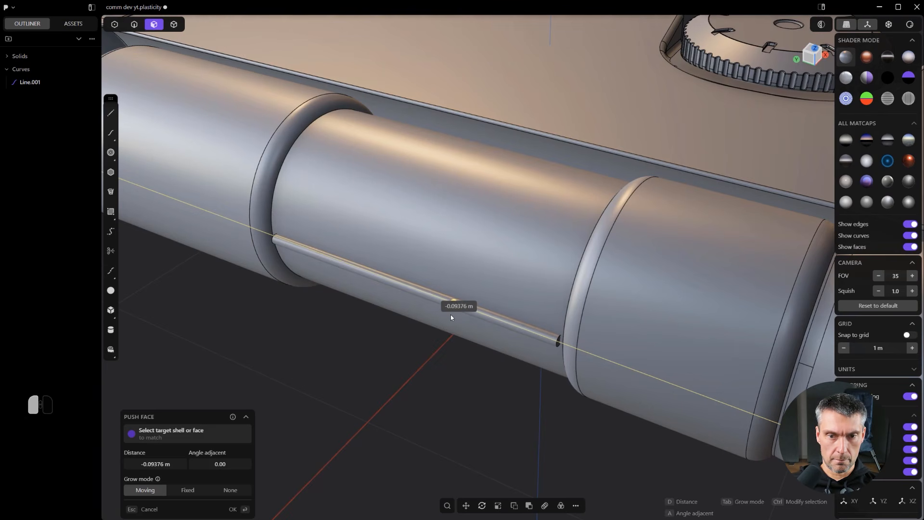
scroll(465, 313, "up", 3)
scroll(596, 346, "up", 1)
key("1")
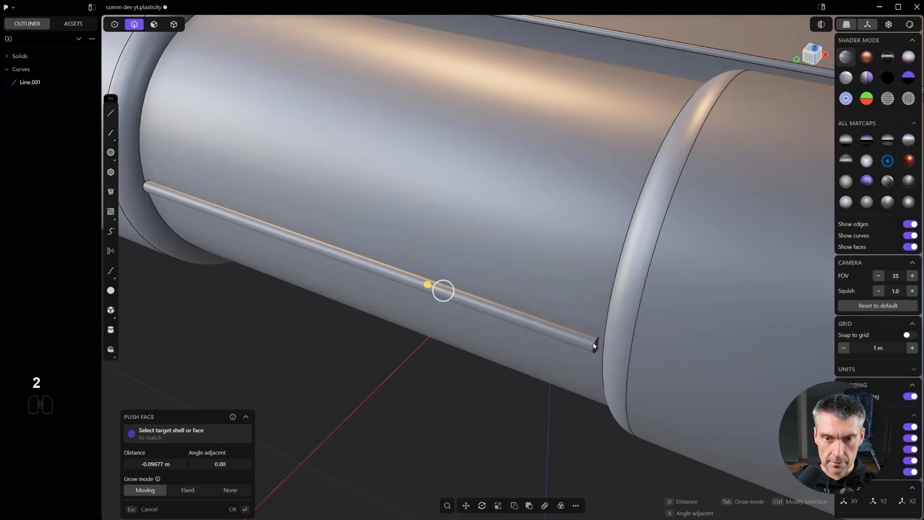
left_click(596, 346)
left_click(531, 285)
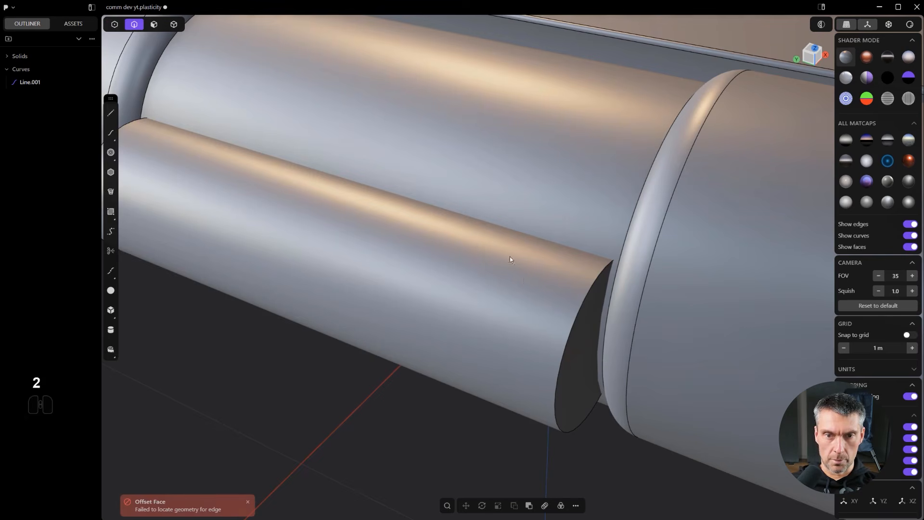
- Push the small cylinder's side face inward by about 0.099 m to make a thin rod
scroll(452, 265, "down", 2)
key("3")
left_click(434, 244)
left_click_drag(424, 218, 458, 305)
key("ctrl+z")
left_click(432, 258)
left_click_drag(419, 241, 438, 276)
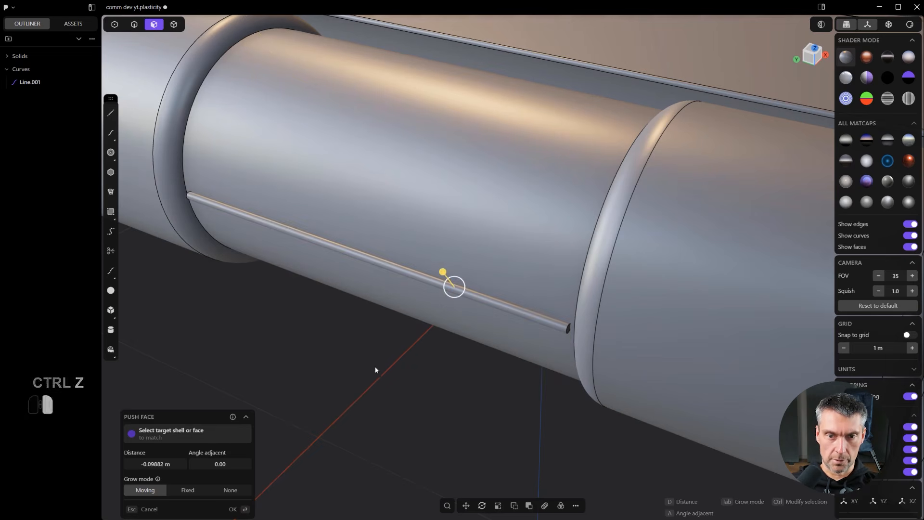
key("ctrl+z")
- Fillet the end edges of the thin rod at both ends into rounded tips
scroll(431, 370, "up", 5)
key("2")
left_click(599, 332)
left_click_drag(598, 330, 600, 331)
right_click(440, 301)
scroll(431, 288, "down", 3)
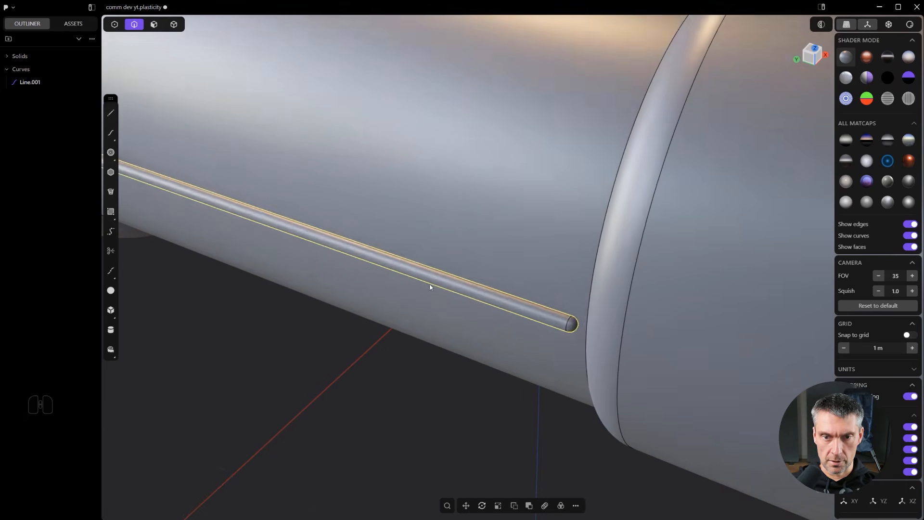
double_click(431, 286)
middle_click_drag(474, 385, 515, 324, "shift")
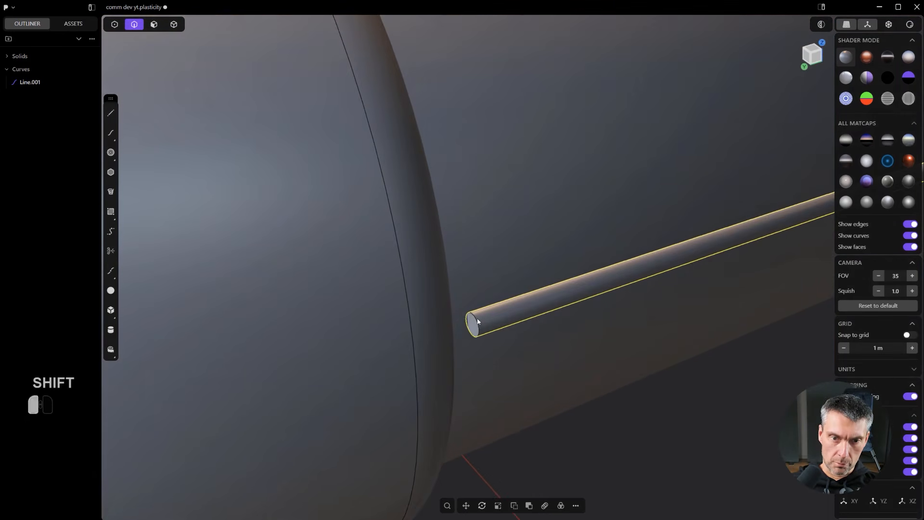
key("f")
right_click(540, 311)
scroll(554, 308, "down", 5)
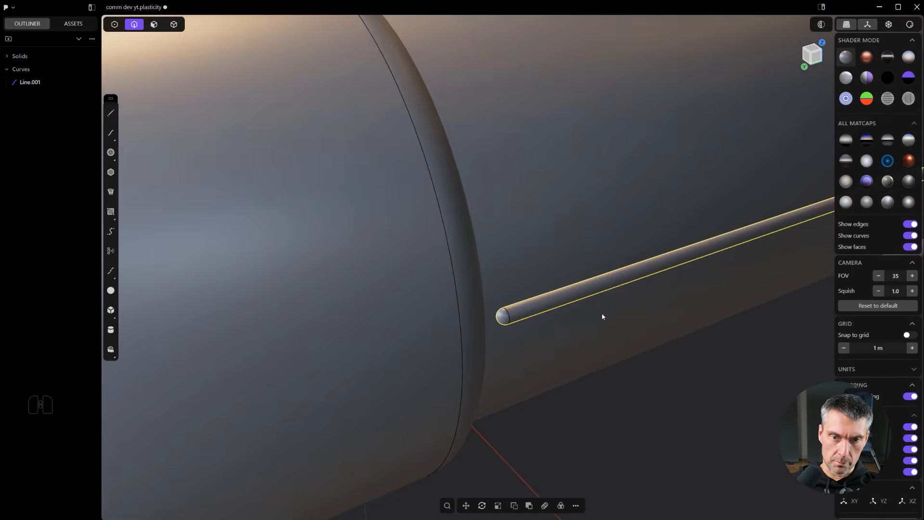
- Try to radially array the rod's selected face 8 times over 360 degrees around the barrel's centre
left_click_drag(722, 207, 562, 297, "shift")
scroll(589, 313, "down", 3)
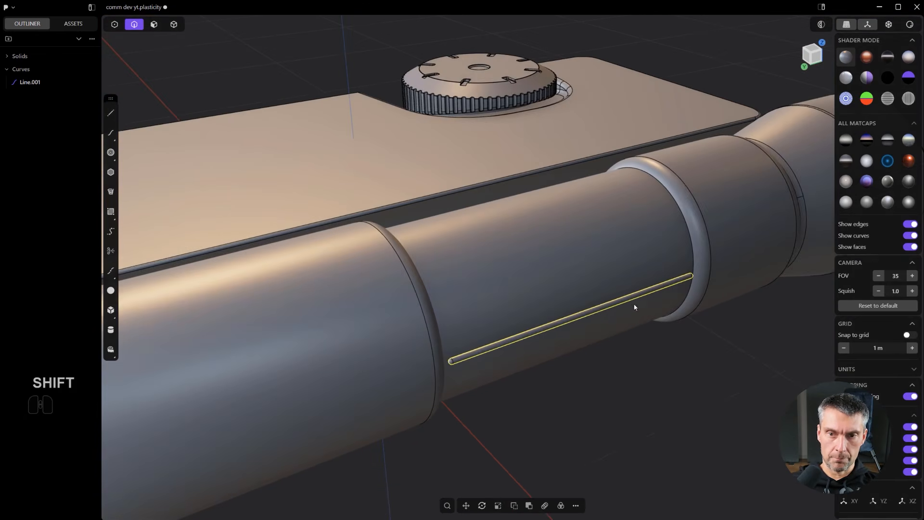
scroll(634, 307, "down", 3)
middle_click_drag(634, 308, 667, 310, "alt")
scroll(668, 310, "up", 2)
middle_click_drag(566, 300, 470, 320, "shift")
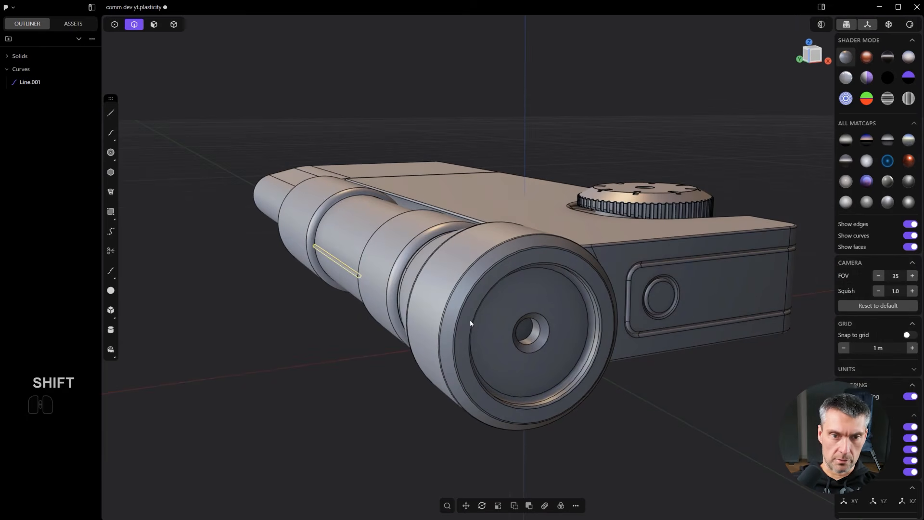
left_click(345, 270)
middle_click_drag(429, 325, 526, 358, "alt")
scroll(532, 368, "up", 2)
left_click(561, 506)
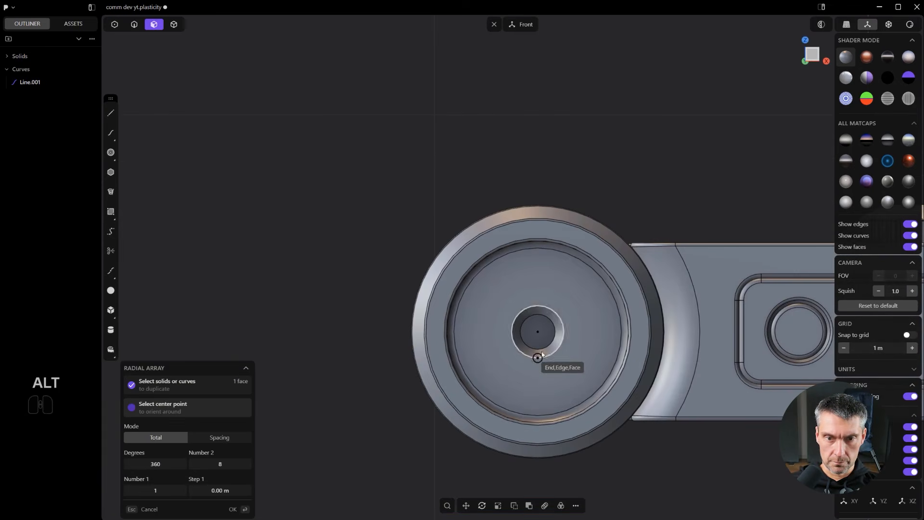
left_click(537, 331)
middle_click_drag(365, 251, 615, 390, "alt")
right_click(510, 348)
- Radially array the thin rod solid 60 times over 360 degrees around the barrel's centre
key("4")
middle_click_drag(509, 348, 327, 260)
scroll(328, 260, "up", 1)
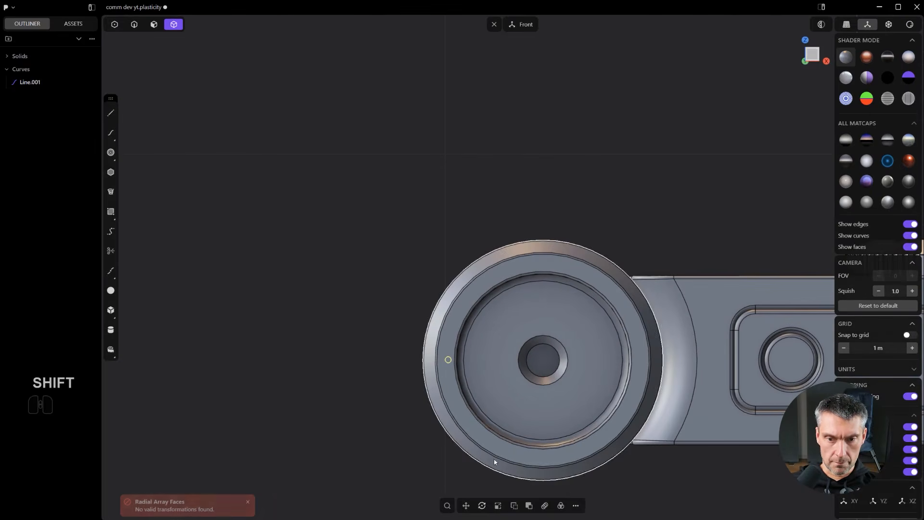
left_click(560, 506)
left_click(546, 357)
middle_click_drag(400, 294, 665, 355)
scroll(507, 430, "down", 6)
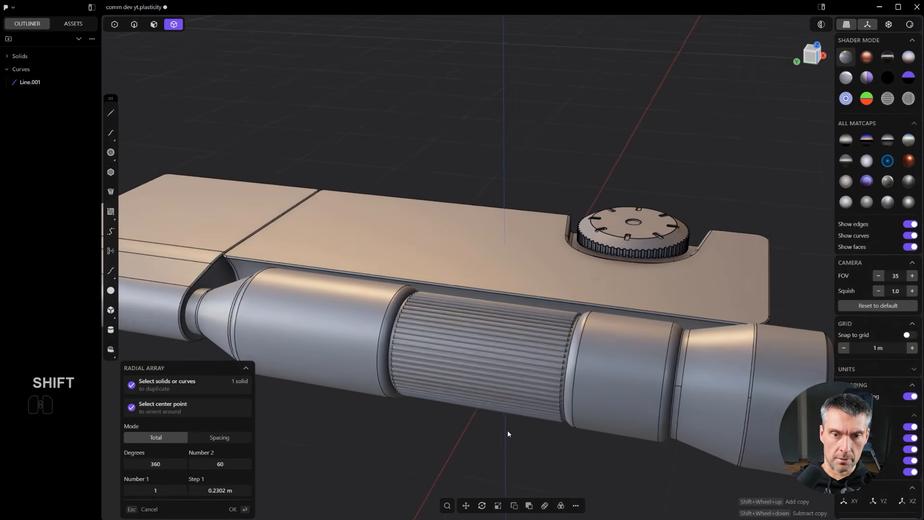
key("Return")
- Group the arrayed rods and name the group "grips on the entena middle"
middle_click_drag(501, 429, 498, 349, "shift")
middle_click_drag(497, 349, 462, 395)
scroll(337, 368, "up", 3)
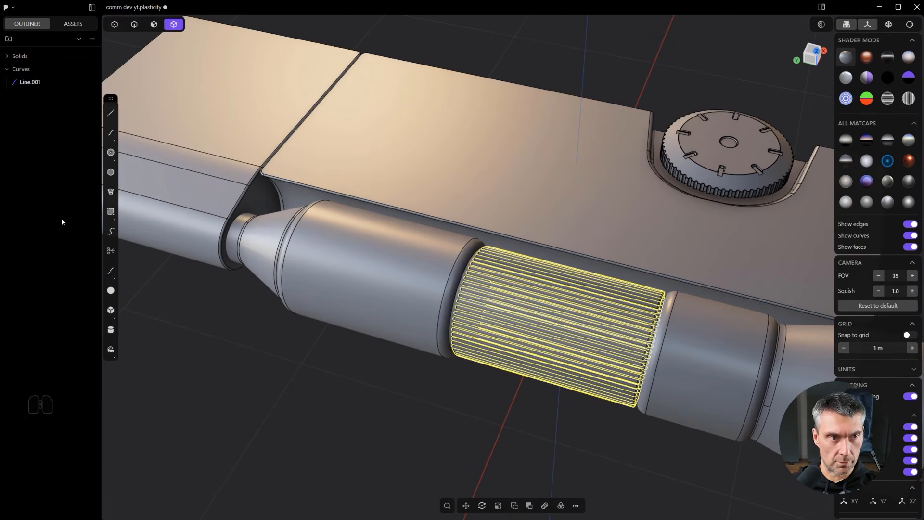
scroll(501, 219, "down", 2)
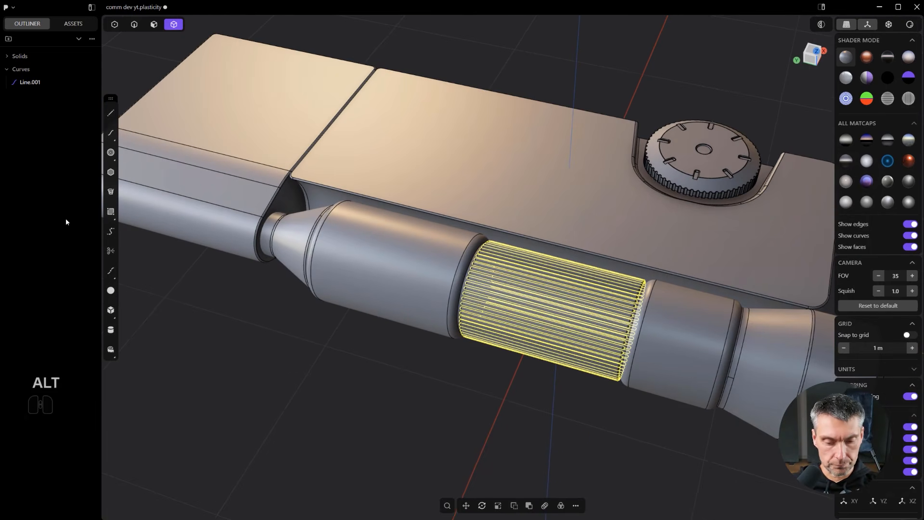
key("ctrl+g")
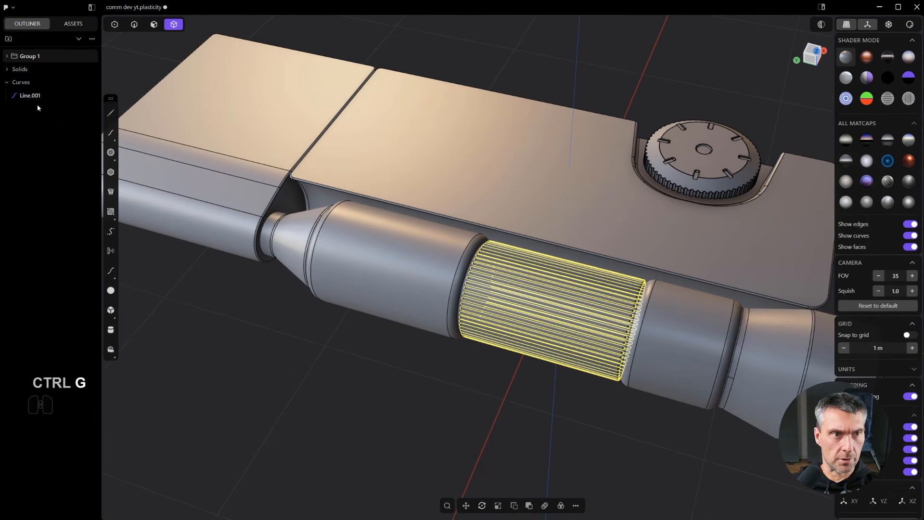
double_click(39, 57)
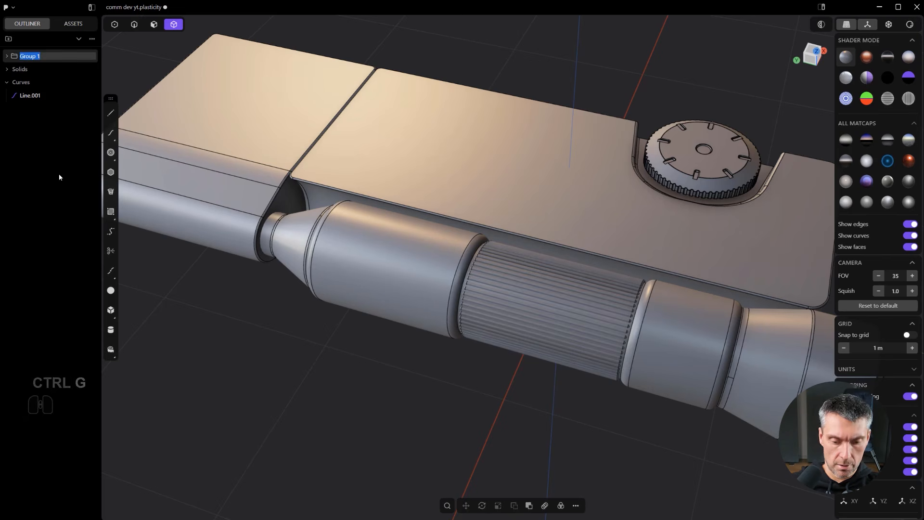
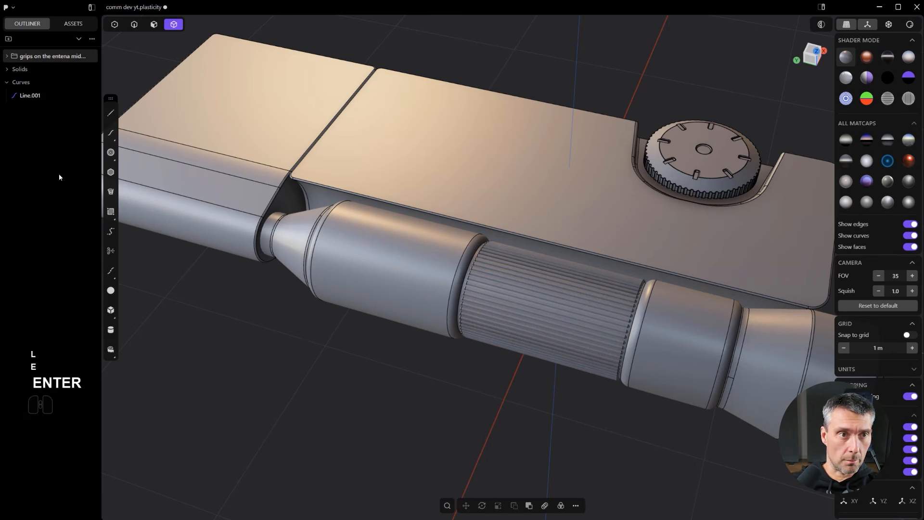
- Draw a square in the top view that spans the gripped middle section and extends past the barrel's sides
scroll(427, 360, "up", 3)
middle_click_drag(427, 360, 579, 387)
scroll(581, 385, "down", 2)
key("4")
left_click(545, 305)
key("ctrl+z")
scroll(524, 360, "down", 5)
scroll(481, 345, "up", 2)
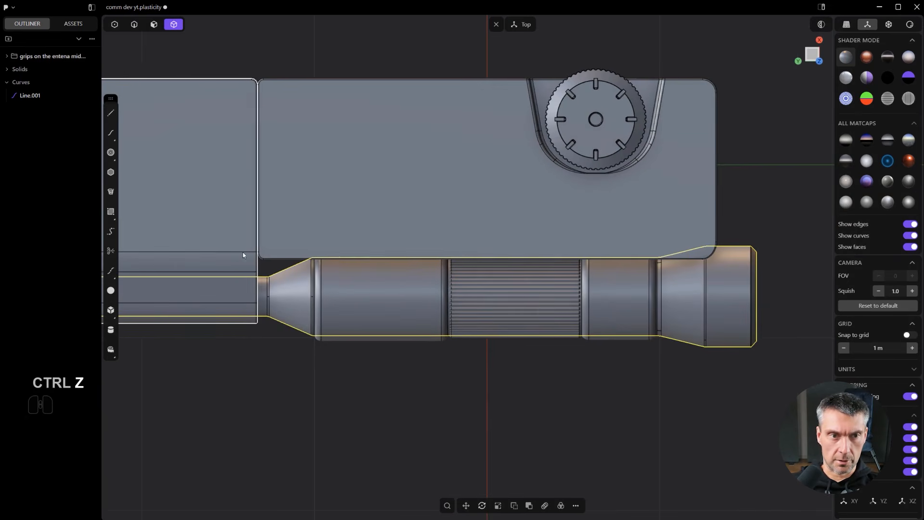
middle_click_drag(253, 264, 241, 262, "shift")
left_click(111, 212)
left_click_drag(423, 227, 588, 389, "shift")
scroll(591, 381, "up", 2)
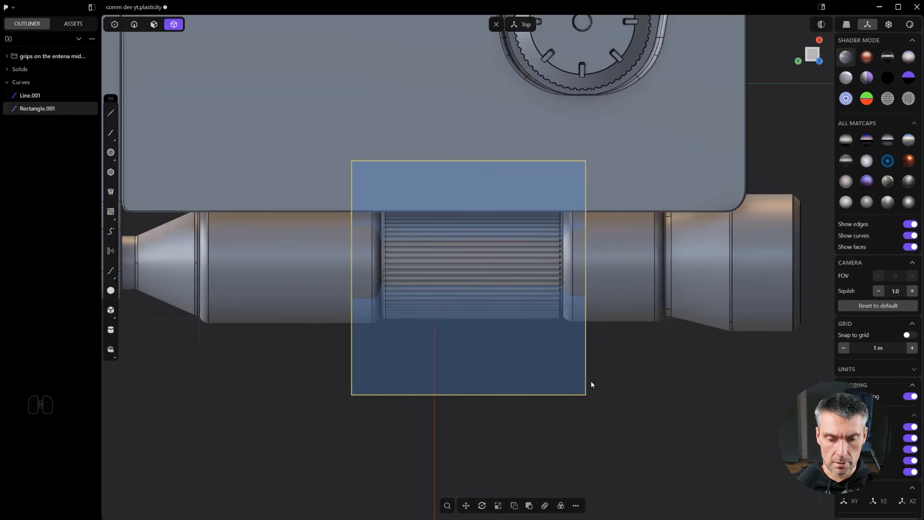
scroll(591, 380, "up", 2)
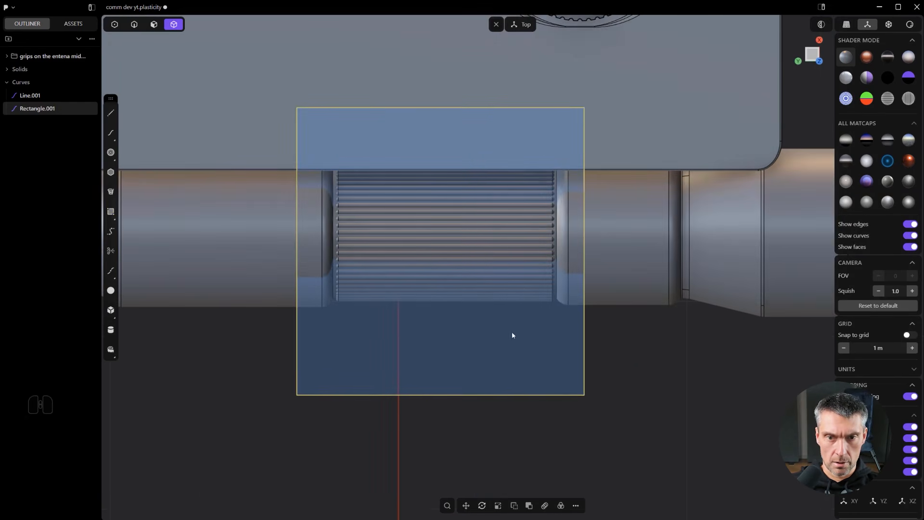
- Isolate the barrel's inner core solid together with the drawn square
left_click(682, 241)
scroll(683, 241, "down", 1)
key("2")
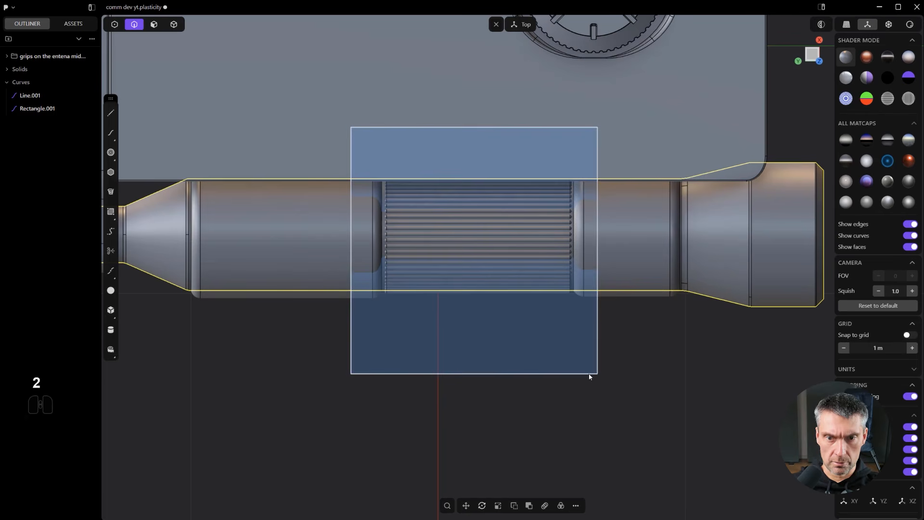
left_click(590, 376, "shift")
scroll(601, 377, "down", 1)
key("/")
- Cut the inner core with the square's outline, and delete the square curve
left_click(624, 374)
key("c")
key("2")
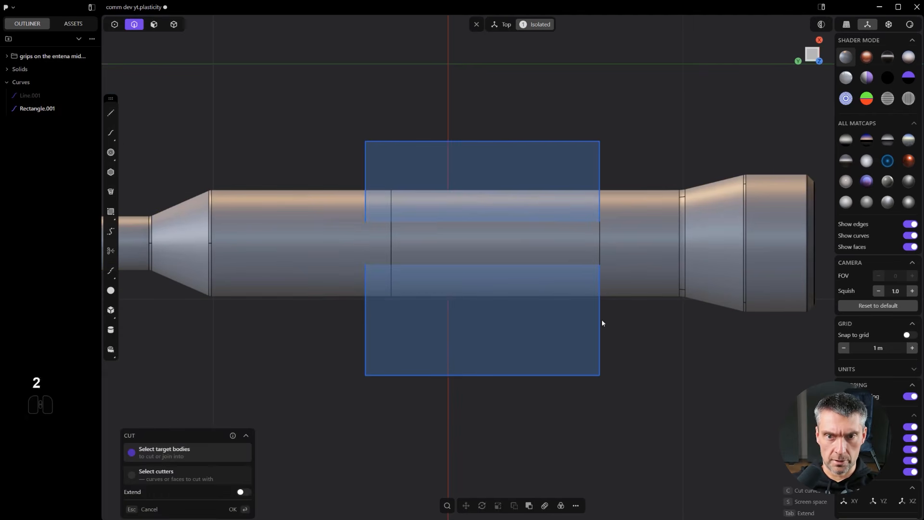
left_click(600, 323)
key("c")
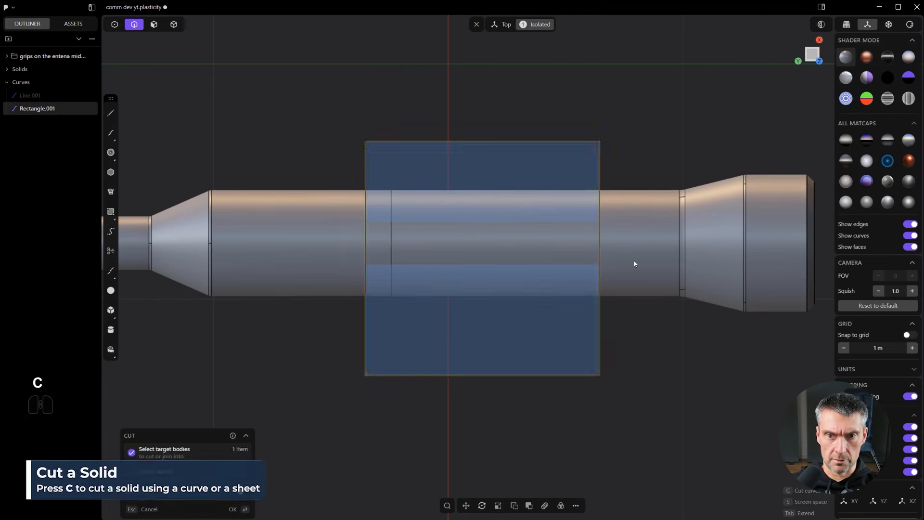
scroll(640, 349, "up", 2)
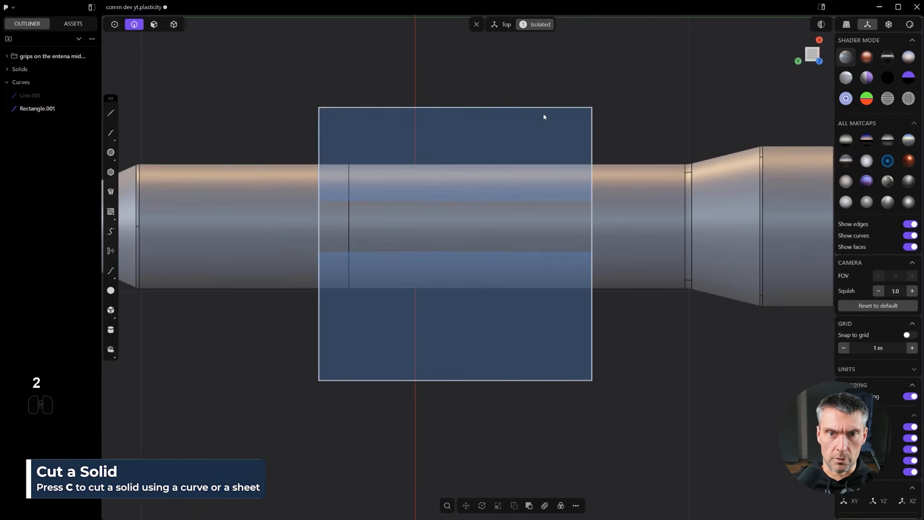
left_click(544, 113)
key("x")
scroll(538, 133, "down", 1)
- Open the material settings of the core's cut middle segment, close them unchanged, and exit isolation
key("4")
left_click(514, 207)
scroll(513, 208, "down", 3)
middle_click_drag(522, 288, 493, 208)
key(".")
key(".")
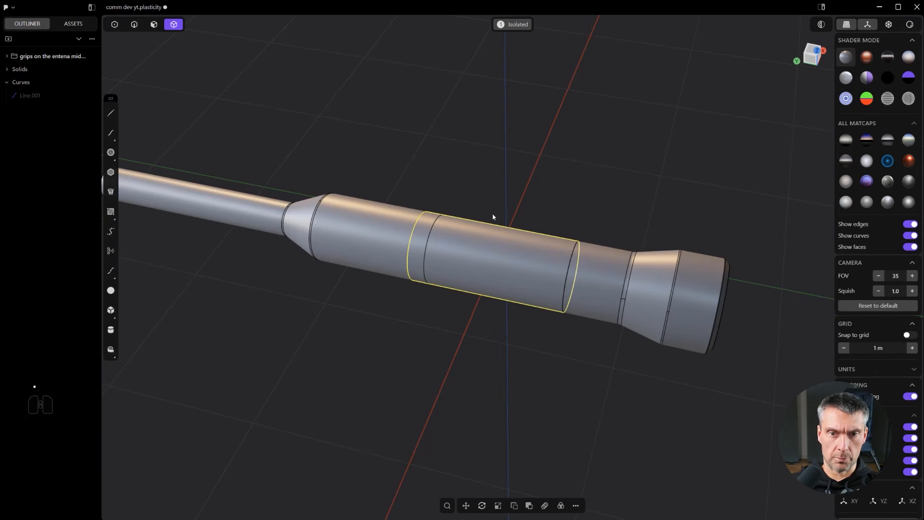
key("m")
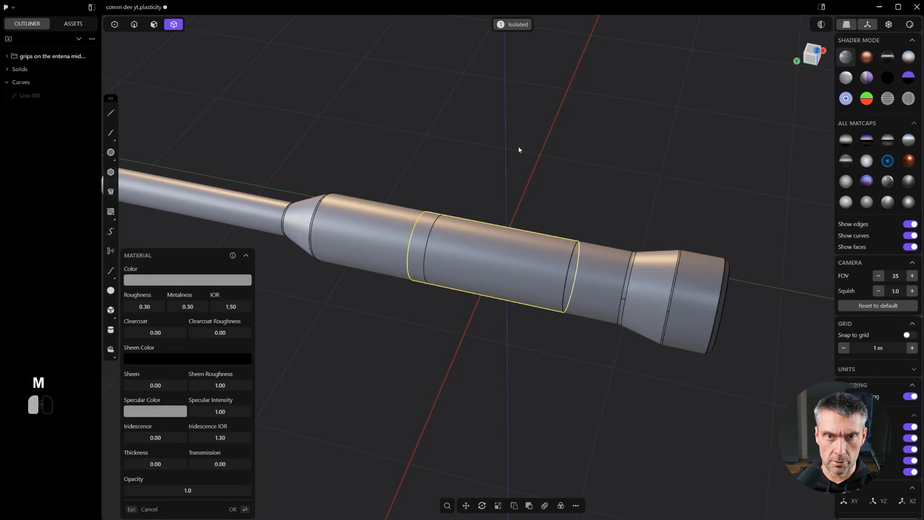
left_click(527, 77)
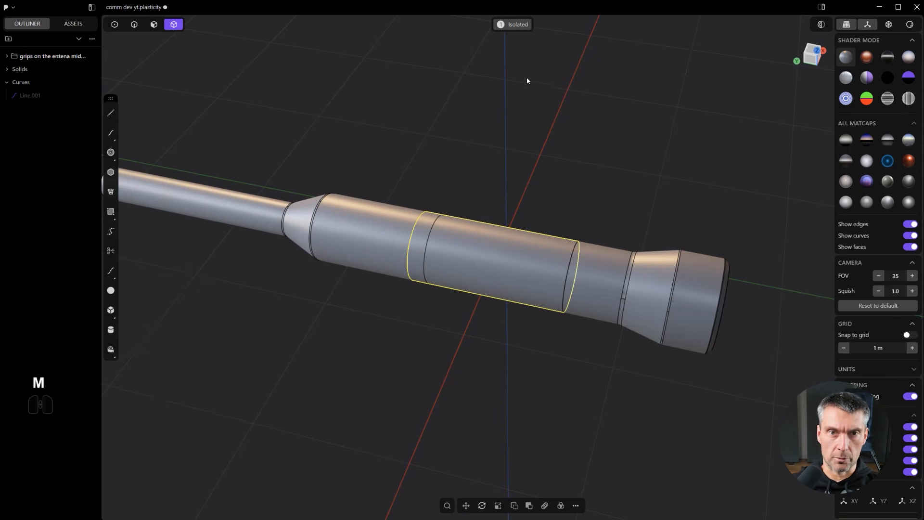
left_click(518, 30)
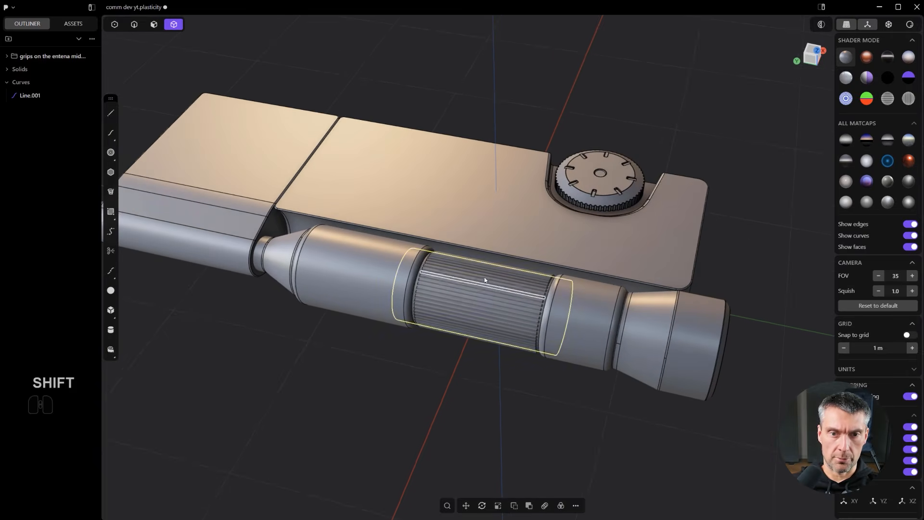
- Add one V-direction isoparam cut around the core's protruding end, close to the block's end face
scroll(485, 295, "up", 4)
middle_click_drag(442, 325, 518, 359, "shift")
scroll(519, 359, "down", 3)
middle_click_drag(254, 315, 574, 394, "shift")
middle_click_drag(412, 406, 480, 372, "shift")
middle_click_drag(332, 398, 537, 346)
scroll(530, 343, "up", 2)
scroll(506, 343, "up", 2)
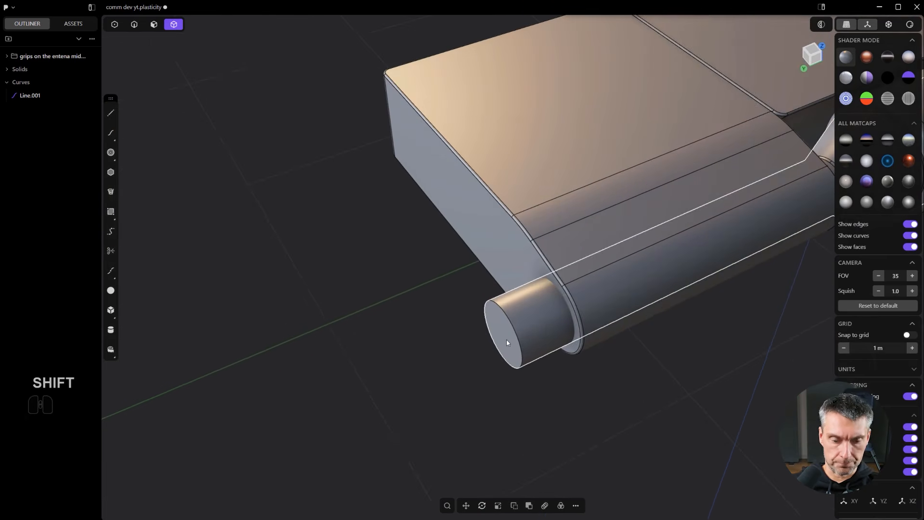
key("3")
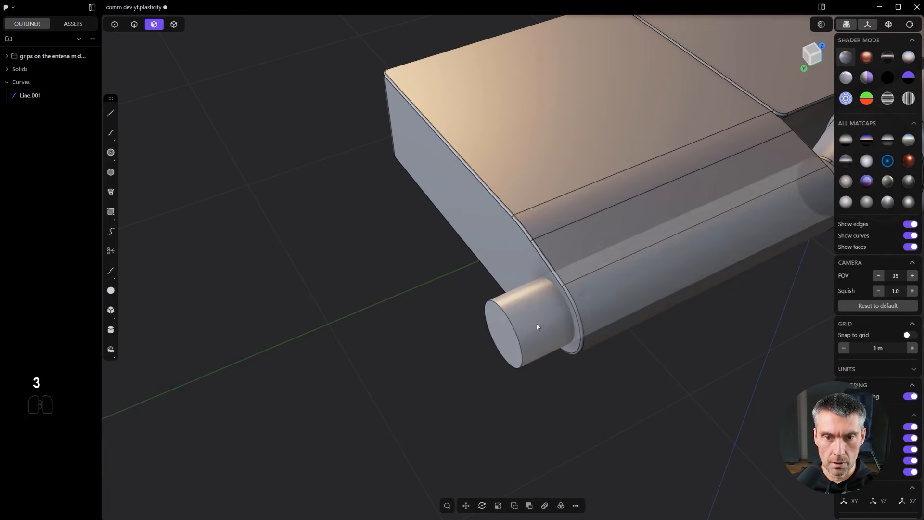
left_click(537, 325)
key("ctrl+r")
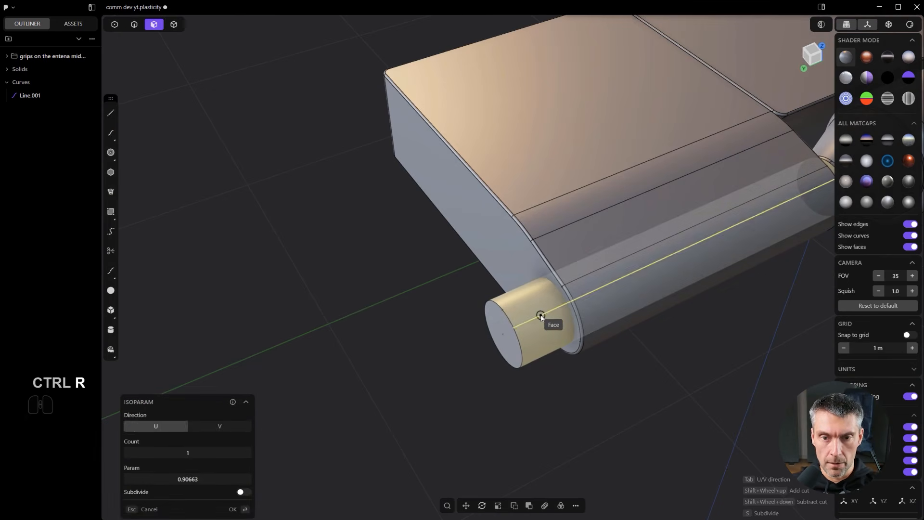
key("Tab")
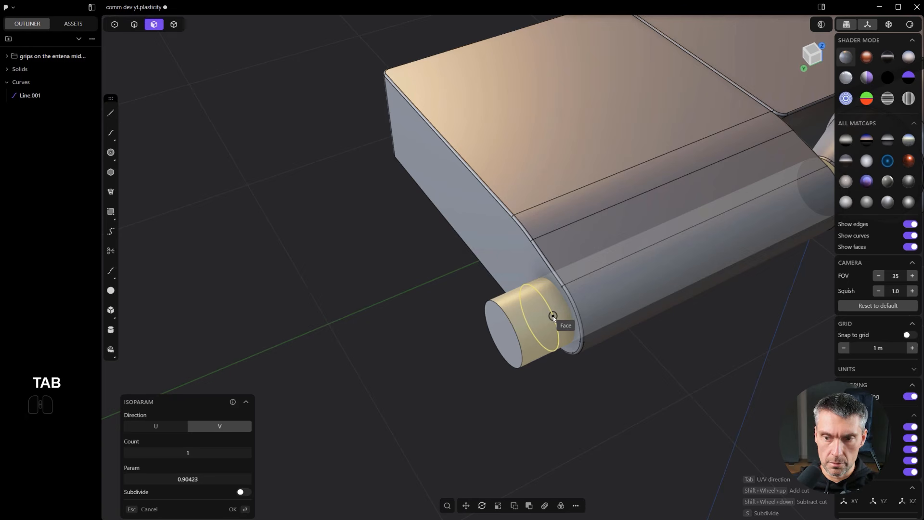
left_click(561, 319)
scroll(559, 318, "up", 1)
scroll(556, 319, "up", 1)
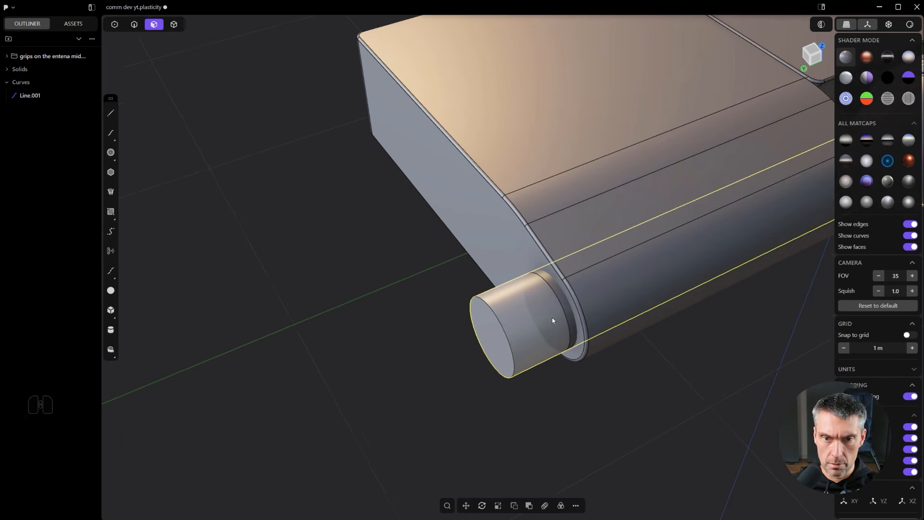
- Push the protruding end's side face inward to form a narrower stub, and bevel the remaining collar's edge
key("3")
left_click(544, 326)
left_click_drag(550, 316, 558, 294)
key("2")
key("Return")
middle_click_drag(558, 294, 508, 362)
- Push the narrow stub's end face inward to shorten it
key("3")
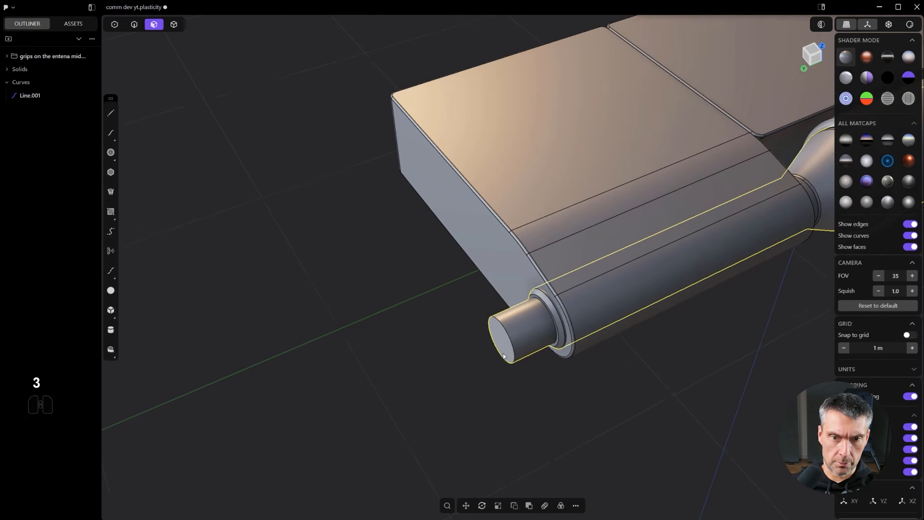
left_click(504, 352)
scroll(510, 360, "up", 1)
left_click_drag(471, 366, 492, 361)
right_click(494, 360)
- Duplicate the stub's end face and thicken the copy outward into a thin cap disc
left_click(512, 329)
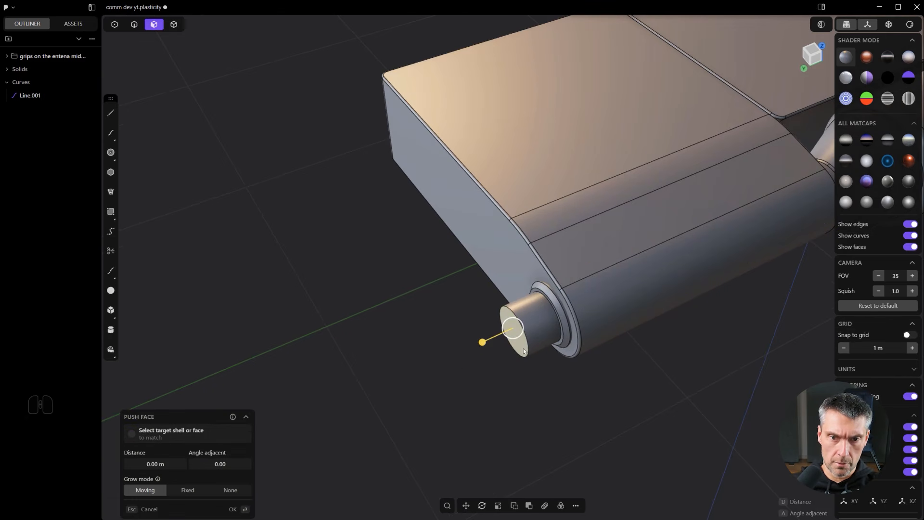
scroll(527, 356, "up", 1)
key("shift+d")
key("shift+f")
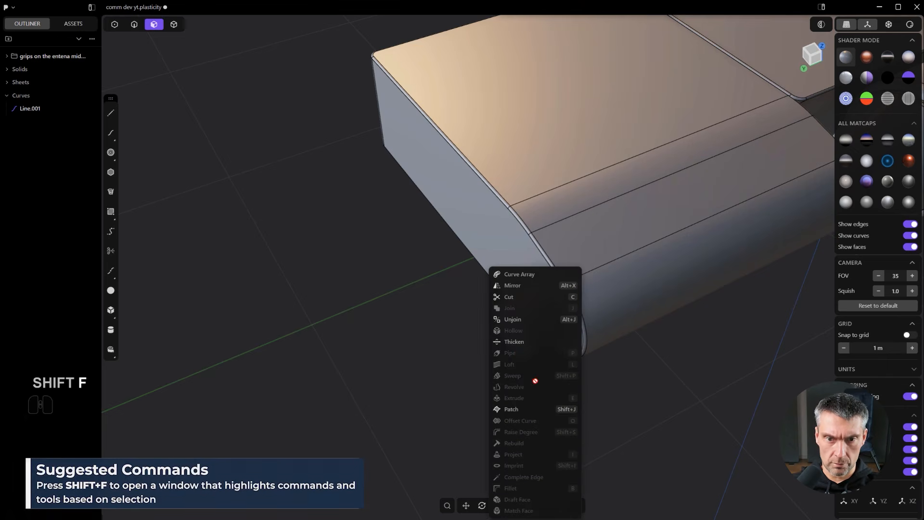
left_click(521, 343)
scroll(504, 328, "up", 1)
left_click_drag(509, 324, 501, 326)
right_click(502, 332)
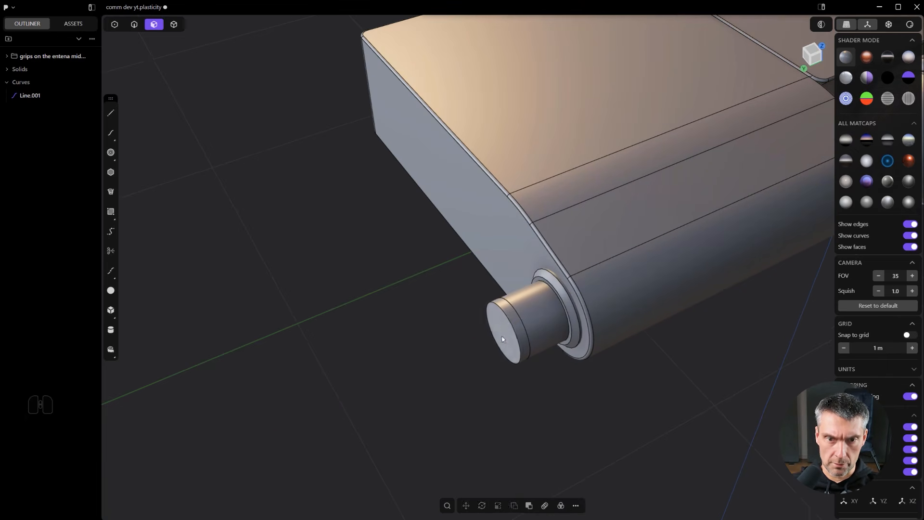
- Offset the cap disc's outer face edge inward, and push the inner circle outward into a small round boss
scroll(499, 338, "up", 1)
key("3")
left_click(496, 315)
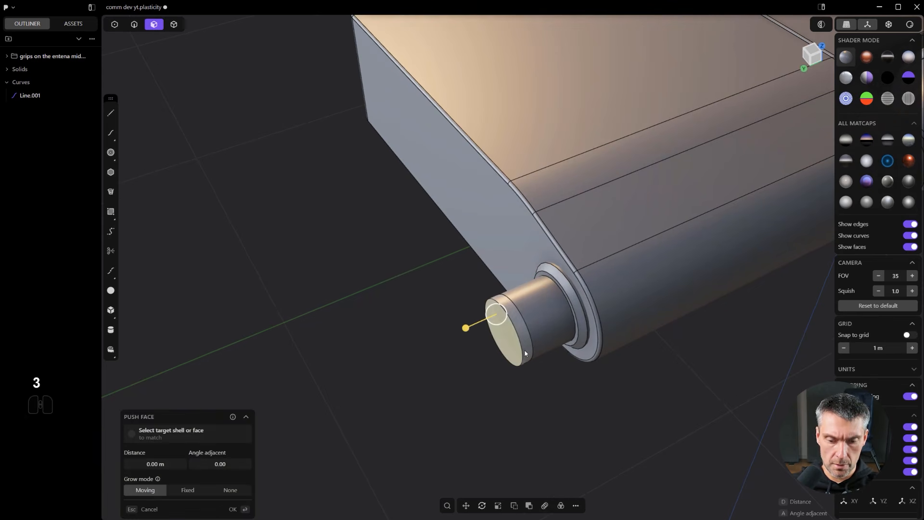
key("o")
left_click(543, 361)
left_click_drag(502, 331, 458, 339)
middle_click_drag(518, 399, 540, 215)
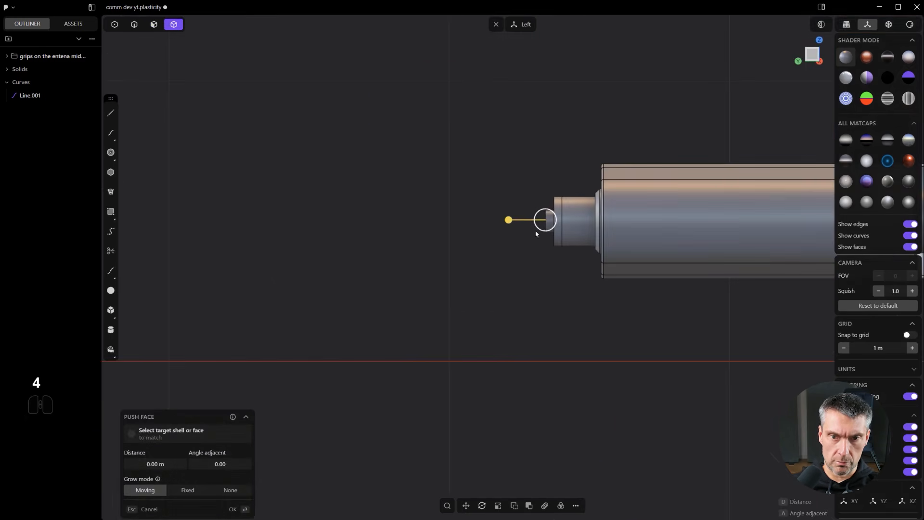
- Chamfer the cap disc's edges, using about 0.006 m for the last one
scroll(509, 266, "up", 3)
middle_click_drag(508, 259, 576, 302)
middle_click_drag(575, 302, 526, 452, "shift")
scroll(570, 320, "up", 2)
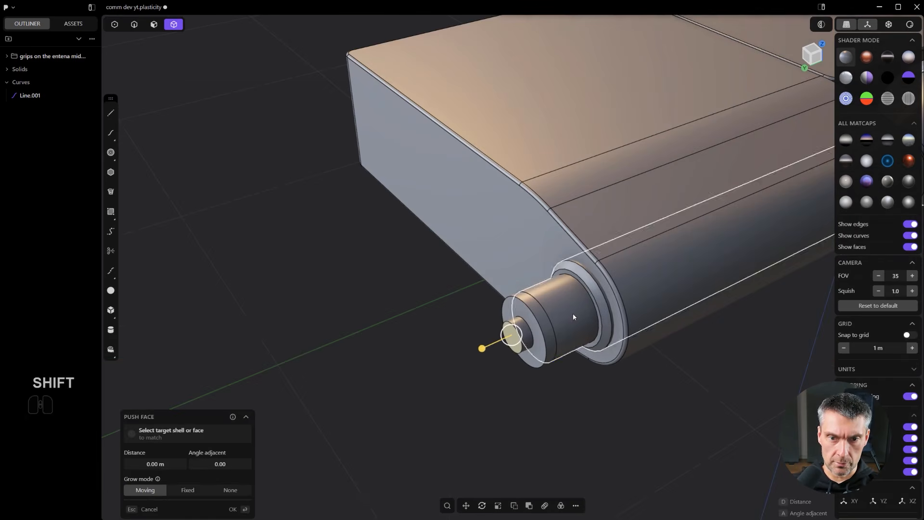
key("2")
left_click_drag(556, 311, 584, 369)
scroll(547, 310, "up", 2)
right_click(547, 313)
left_click(546, 313)
right_click(476, 398)
scroll(496, 380, "down", 2)
key("f")
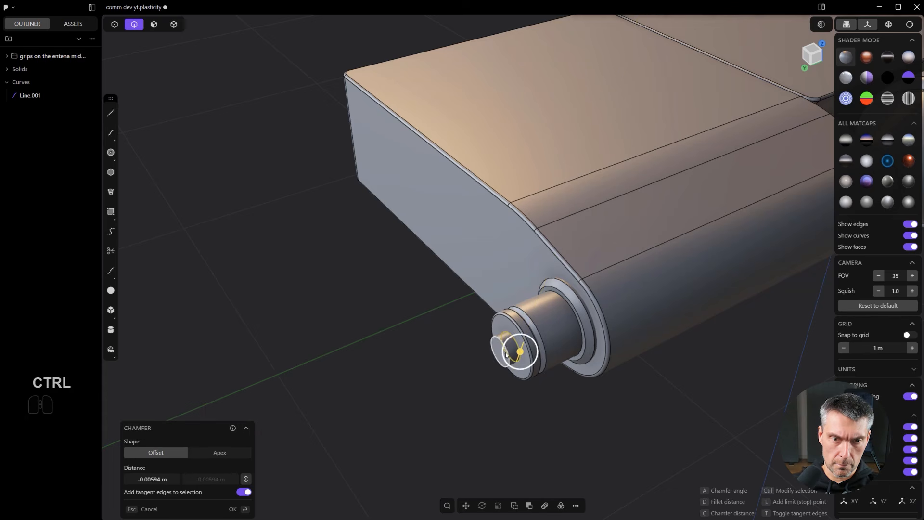
right_click(507, 357)
- Fillet the small boss's end edge on the cap disc by about 0.0016 m
scroll(483, 412, "down", 2)
scroll(509, 344, "up", 3)
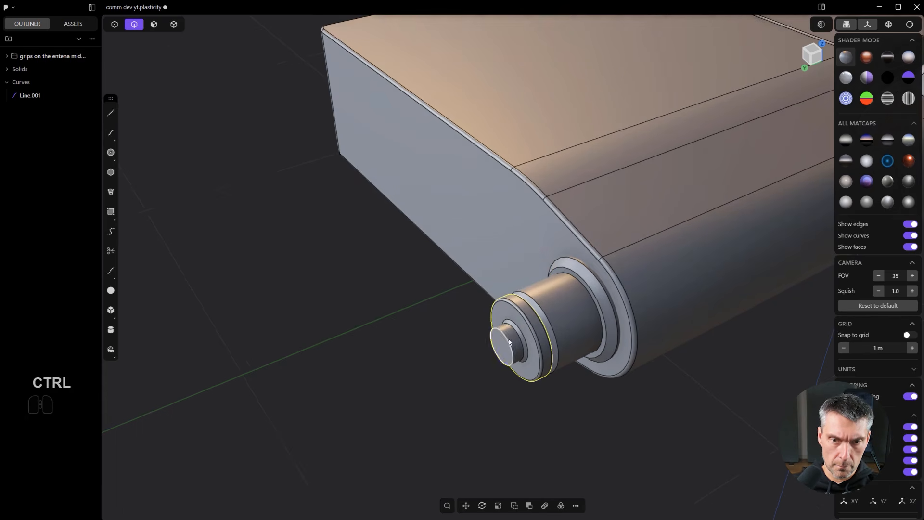
key("f")
left_click_drag(509, 344, 506, 343, "ctrl")
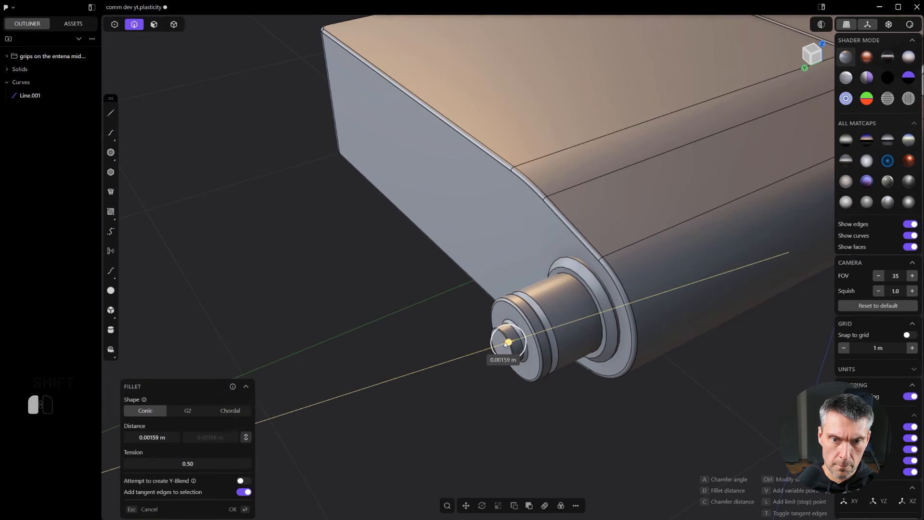
right_click(419, 355)
scroll(420, 356, "down", 3)
middle_click_drag(427, 356, 492, 432)
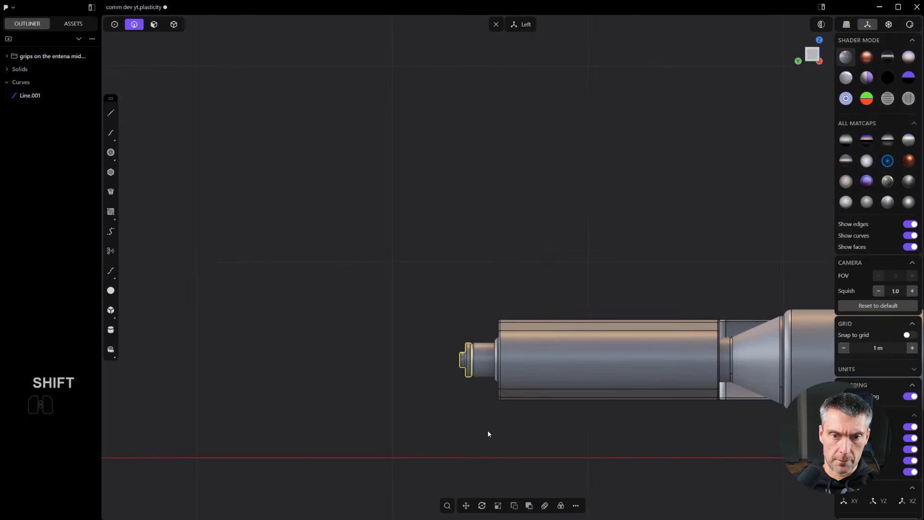
scroll(482, 430, "up", 1, "shift")
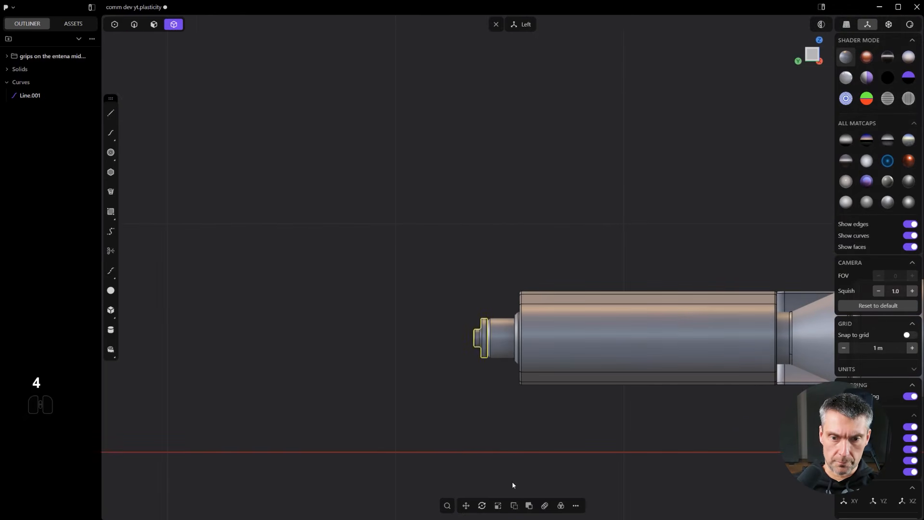
- Array the cap disc in a straight line outward from the barrel tip, 17 instances over an extent of about 0.77 m
left_click(545, 506)
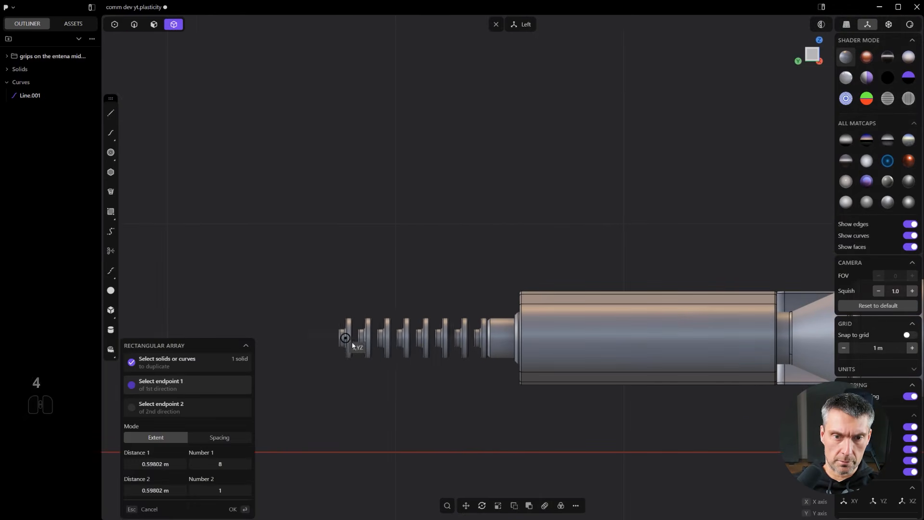
left_click(304, 338)
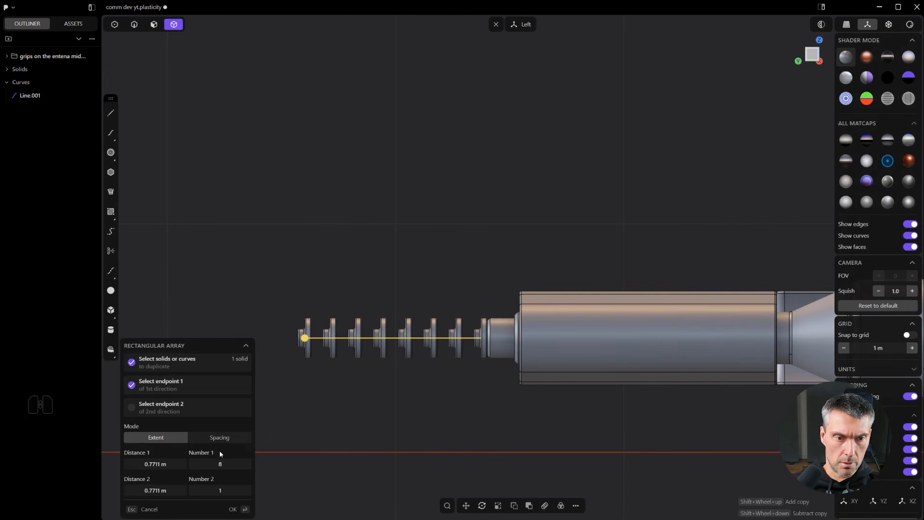
key("Return")
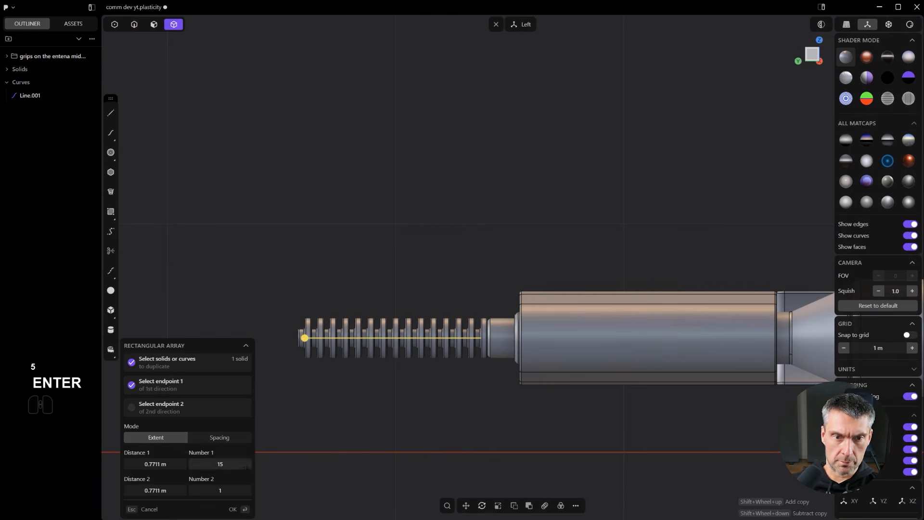
type("17")
key("Return")
middle_click_drag(390, 406, 467, 392)
middle_click_drag(467, 392, 569, 424, "shift")
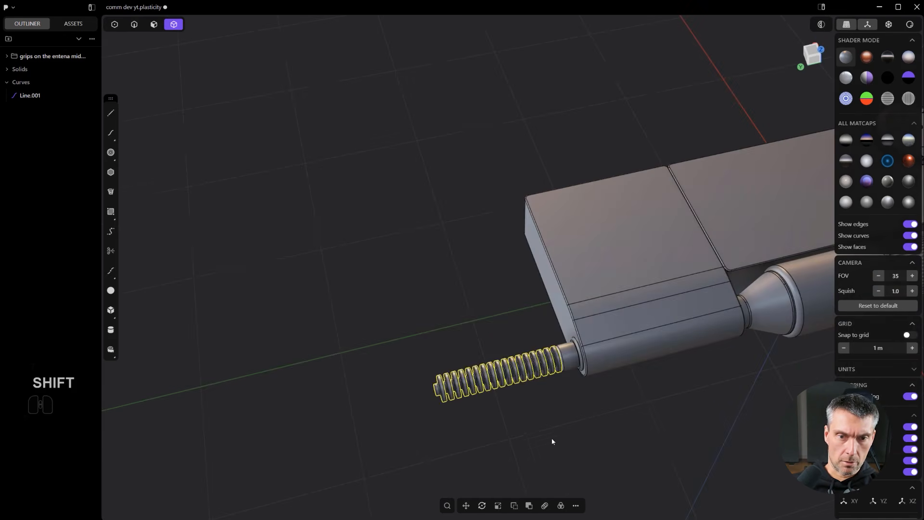
- Push the outermost cap disc's boss end face outward by about 0.80 m to form a long thin rod
scroll(568, 424, "up", 1)
left_click(523, 435)
scroll(491, 441, "up", 2)
middle_click_drag(463, 446, 533, 385, "shift")
key("3")
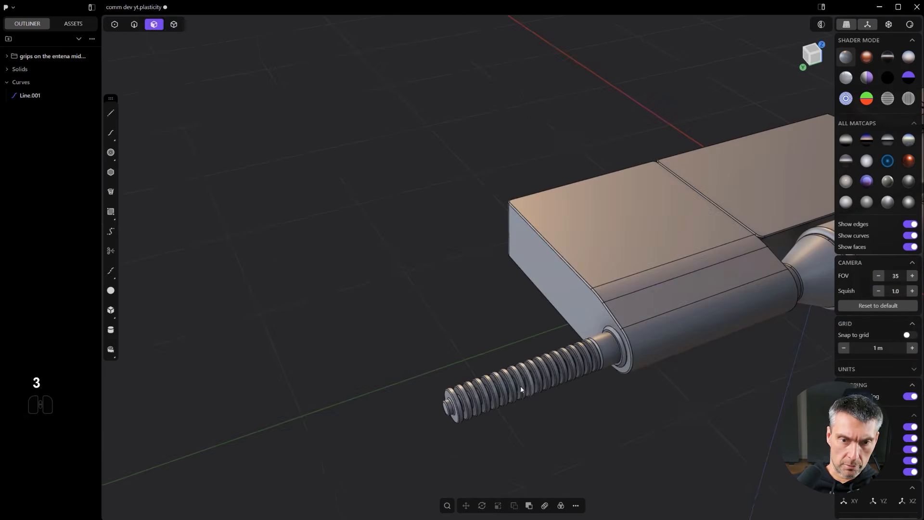
left_click_drag(447, 413, 302, 460)
left_click_drag(238, 483, 237, 483)
middle_click_drag(438, 355, 595, 262, "shift")
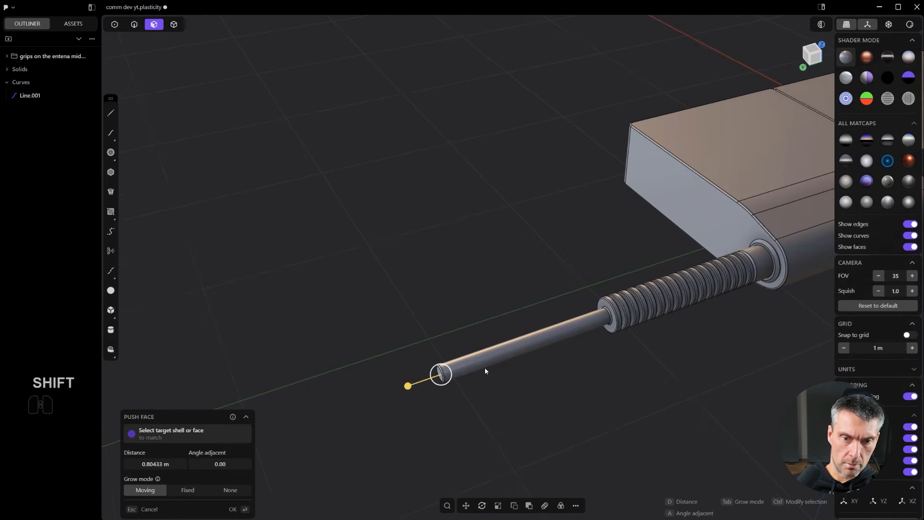
right_click(485, 369)
- Fillet the rod's end edge to its full radius to form a rounded dome tip
scroll(455, 360, "up", 4)
scroll(443, 370, "up", 5)
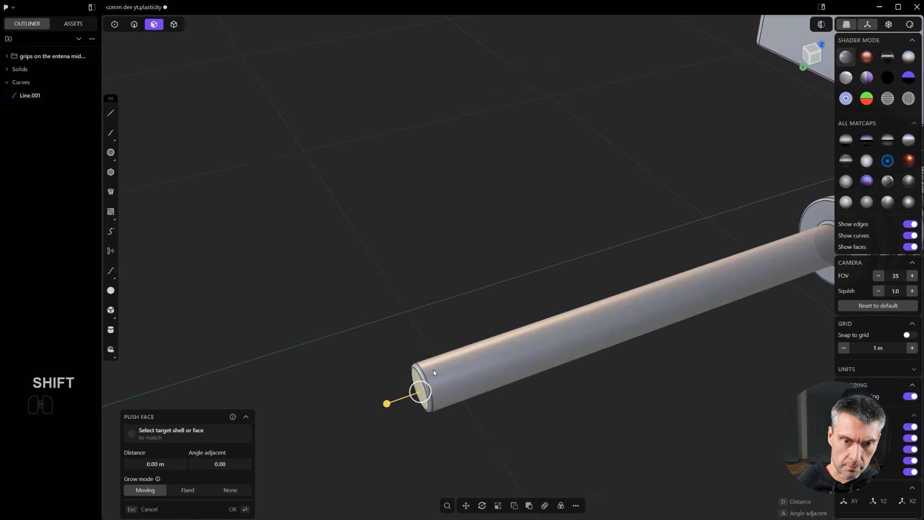
key("3")
key("x")
left_click(426, 389)
key("f")
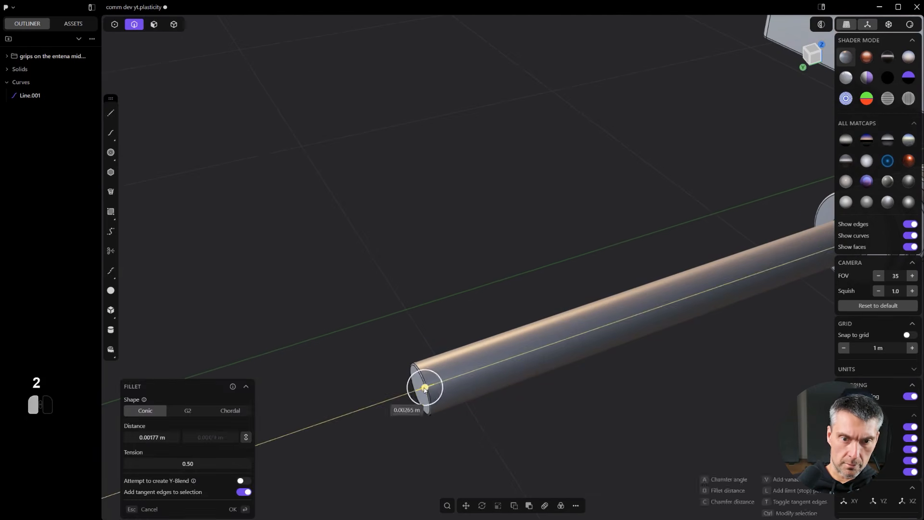
left_click_drag(476, 360, 489, 359)
scroll(475, 266, "down", 2)
left_click(496, 233)
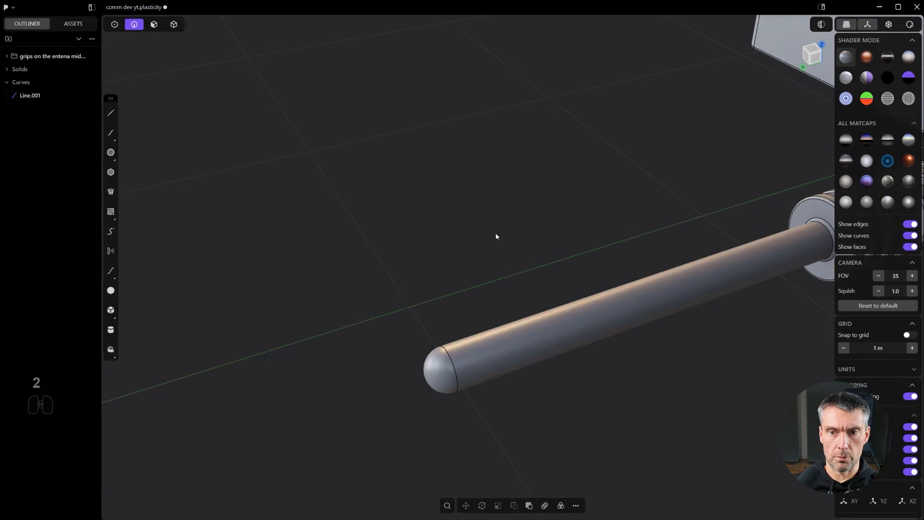
- Push the round face of the stub between the disc array and the body outward by about 0.015 m
scroll(498, 233, "down", 3)
scroll(564, 234, "down", 3)
middle_click_drag(417, 229, 545, 307, "shift")
scroll(552, 338, "up", 4)
key("3")
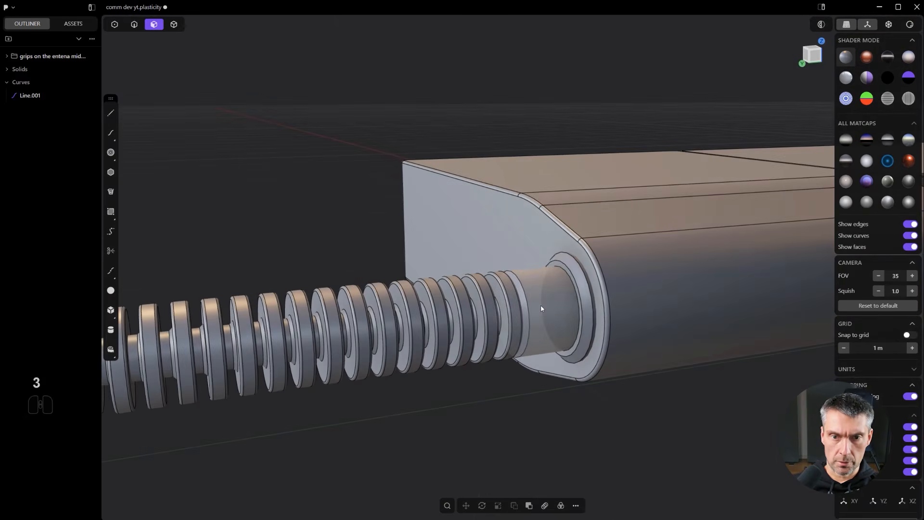
left_click(543, 307)
left_click_drag(554, 301, 561, 301)
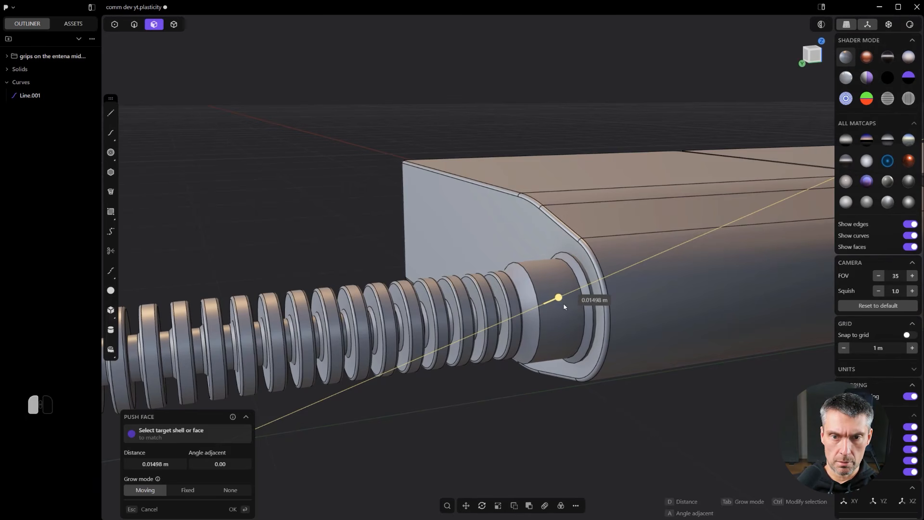
left_click_drag(567, 307, 567, 309, "shift")
left_click(533, 471)
- Bevel the end edge of the thickened stub next to the disc array
scroll(533, 469, "down", 2)
middle_click_drag(527, 404, 616, 443)
key("2")
left_click(565, 378)
left_click_drag(566, 377, 560, 366)
scroll(660, 388, "down", 3)
left_click(737, 402)
scroll(717, 407, "down", 5)
middle_click_drag(701, 404, 668, 337, "shift")
middle_click_drag(609, 304, 463, 388)
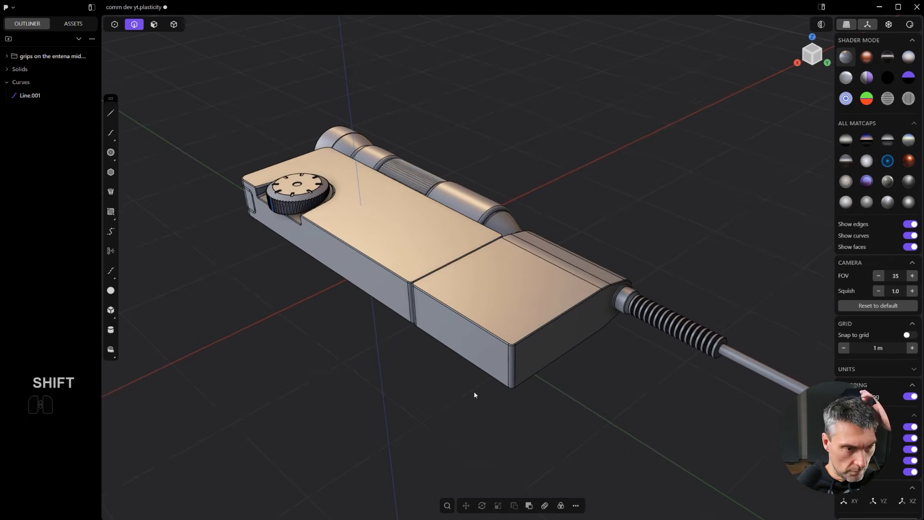
scroll(361, 402, "up", 3)
middle_click_drag(323, 342, 486, 312, "shift")
scroll(486, 312, "up", 3)
key("3")
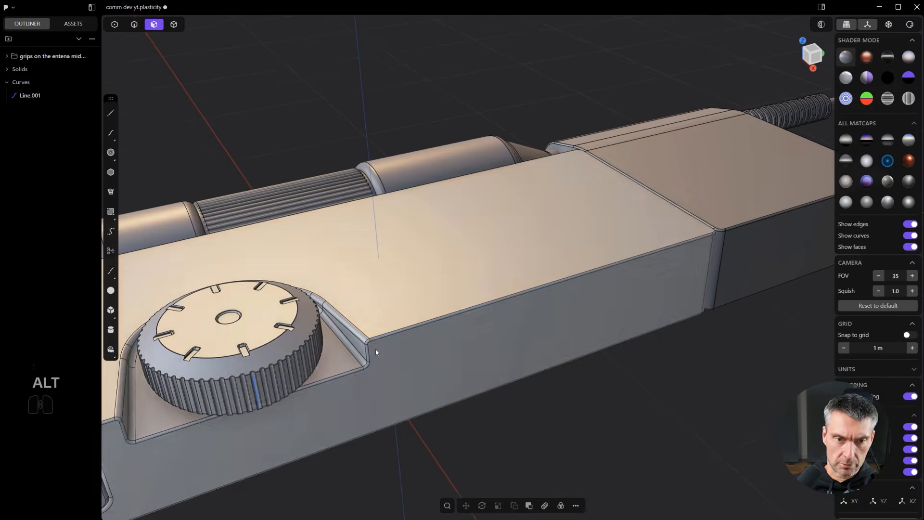
left_click(368, 343, "alt")
left_click(368, 342, "alt")
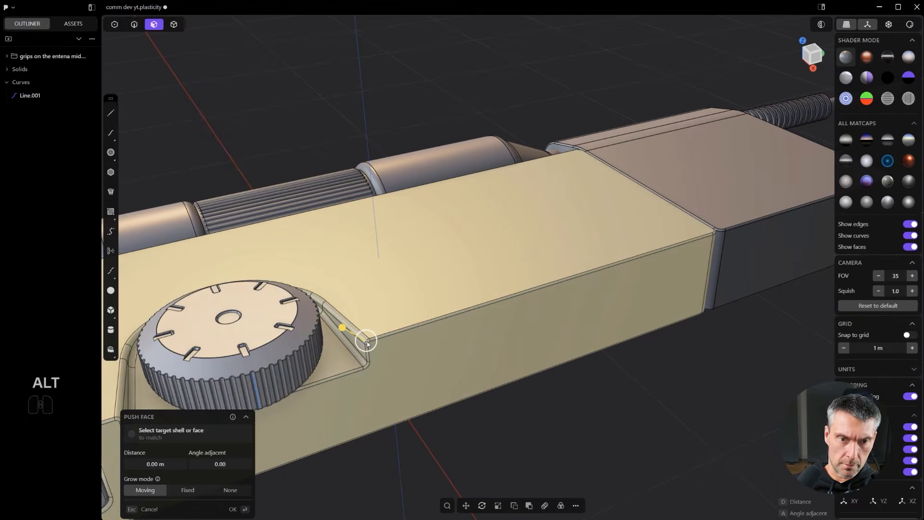
left_click(417, 326, "alt")
right_click(436, 329)
- Isolate the main body and delete the fillet faces along its upper perimeter and the outer edge of the dial recess
key("3")
left_click(368, 351, "alt")
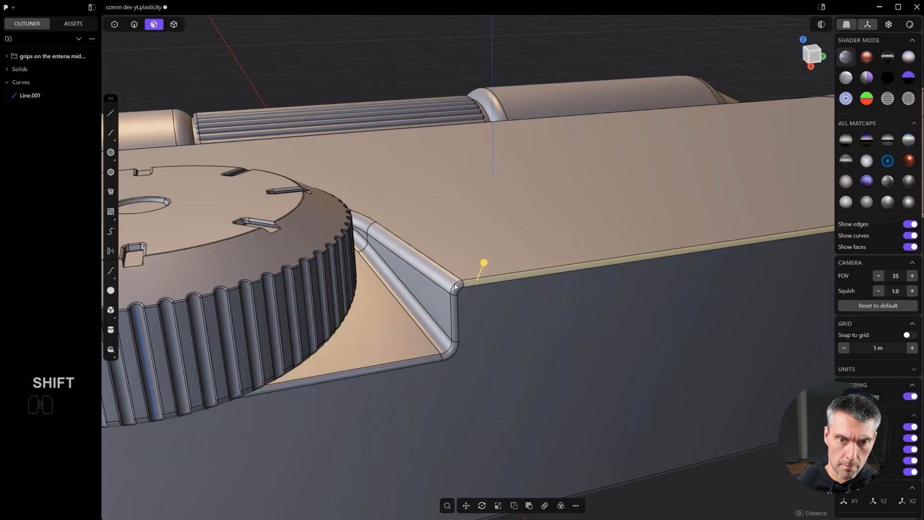
left_click(455, 295, "shift")
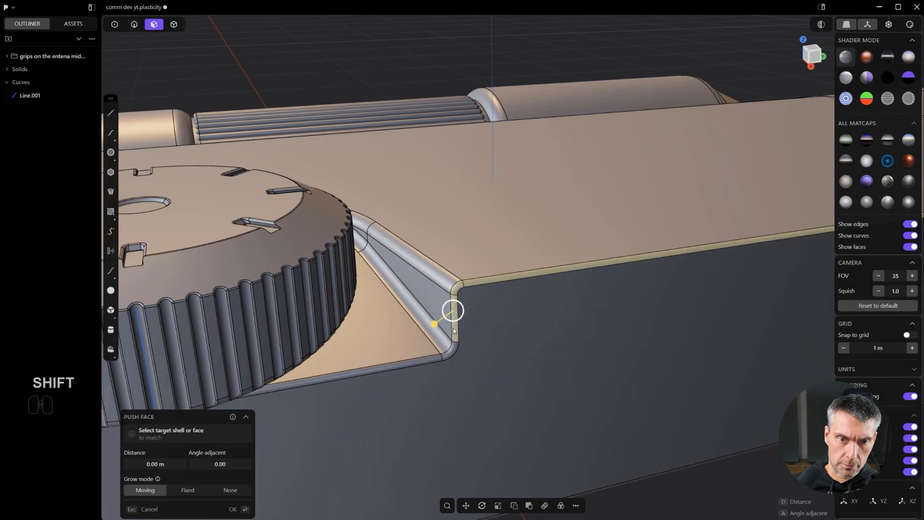
left_click(412, 366, "shift")
scroll(407, 368, "down", 3)
mouse_move(330, 364)
middle_mouse_down("shift")
mouse_move(531, 362)
mouse_move(522, 354)
middle_mouse_up("shift")
left_click(562, 345, "shift")
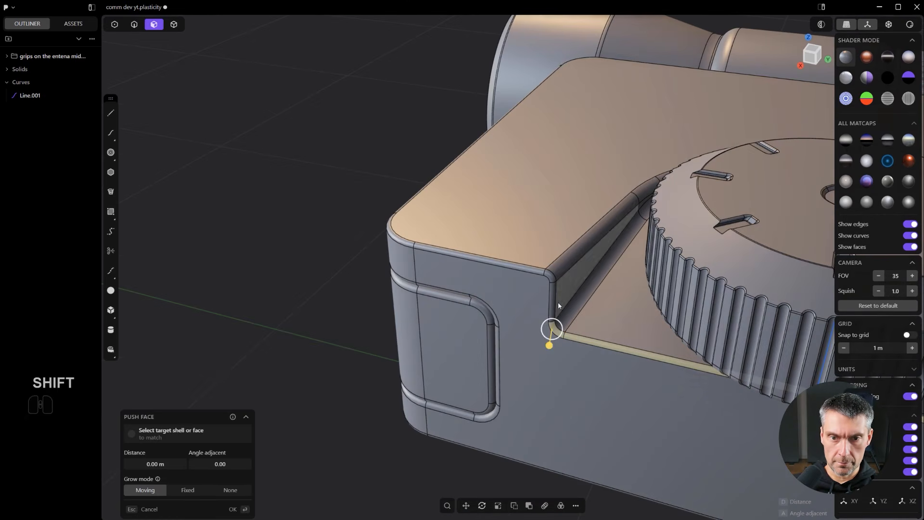
left_click(552, 277, "shift")
key("ctrl+z")
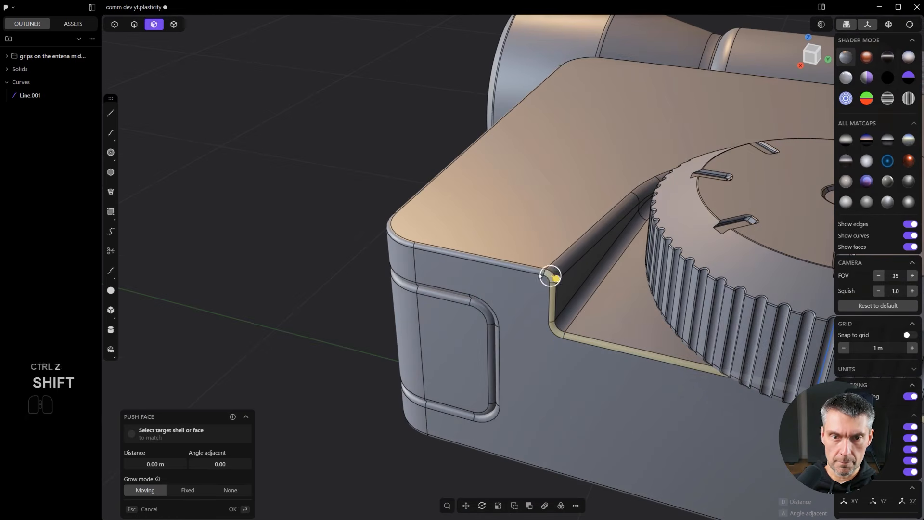
middle_click_drag(516, 269, 425, 326)
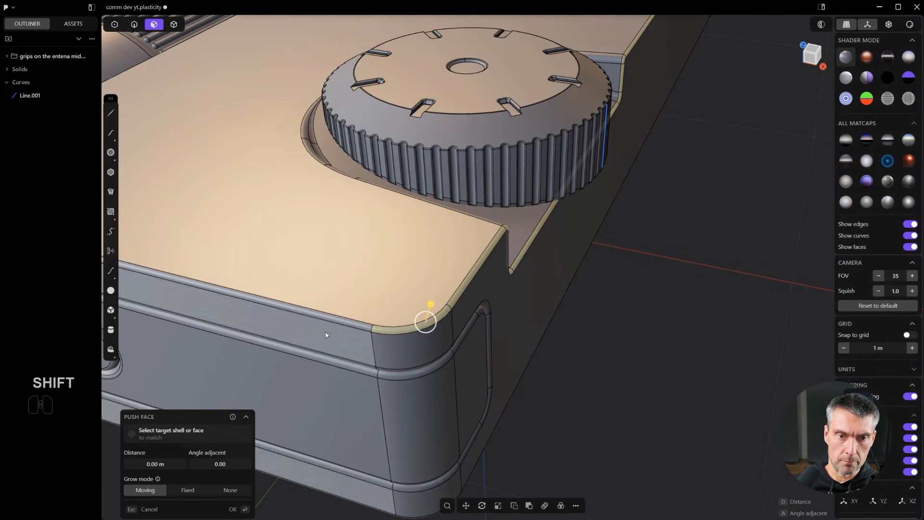
middle_click_drag(339, 324, 378, 343, "shift")
scroll(378, 343, "down", 3)
key("period")
scroll(452, 290, "down", 2)
middle_click_drag(219, 290, 602, 355, "shift")
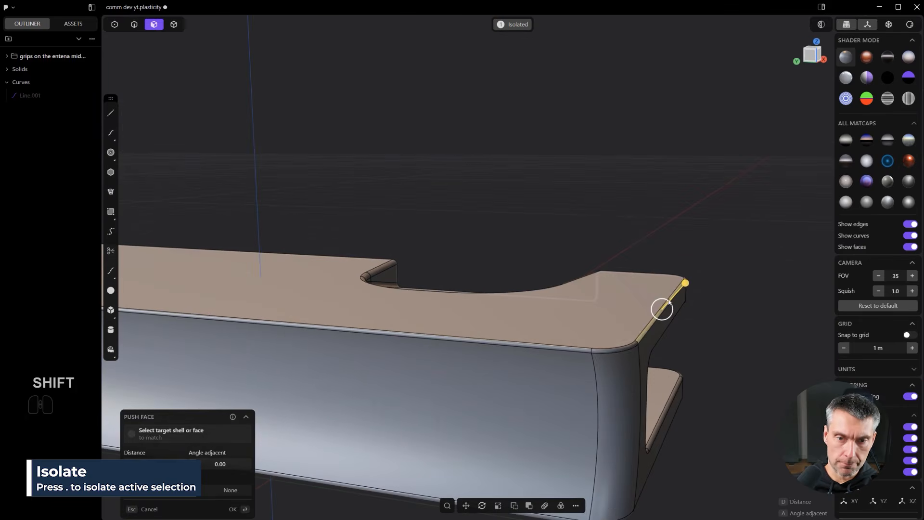
left_click(583, 349, "shift")
key("ctrl+z")
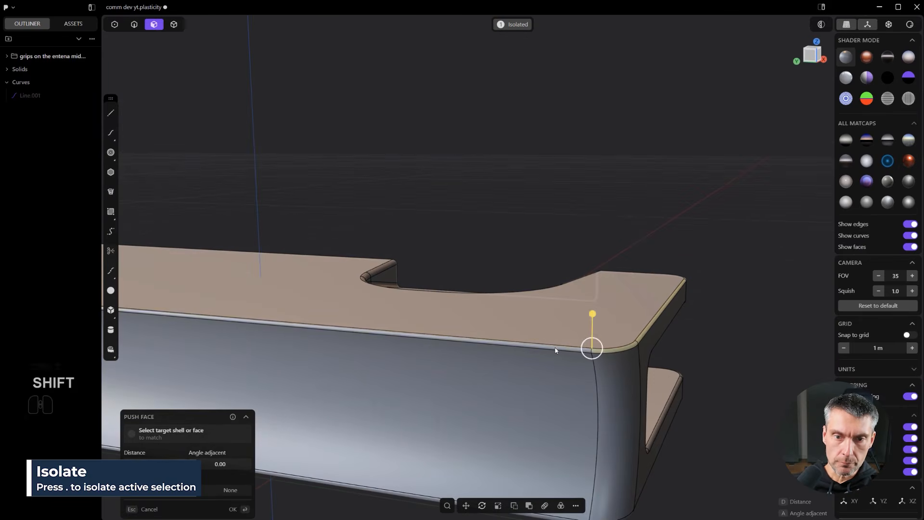
left_click(555, 349, "shift")
scroll(553, 346, "down", 2)
middle_click_drag(448, 299, 668, 364, "shift")
left_click(708, 400, "shift")
scroll(613, 389, "up", 1)
left_click(632, 380, "shift")
scroll(574, 369, "up", 1)
key("x")
- Create a short cylinder as a new body, radius about 0.25 m, centred on the midpoint of the main body's rear vertical side edge
scroll(667, 364, "up", 1)
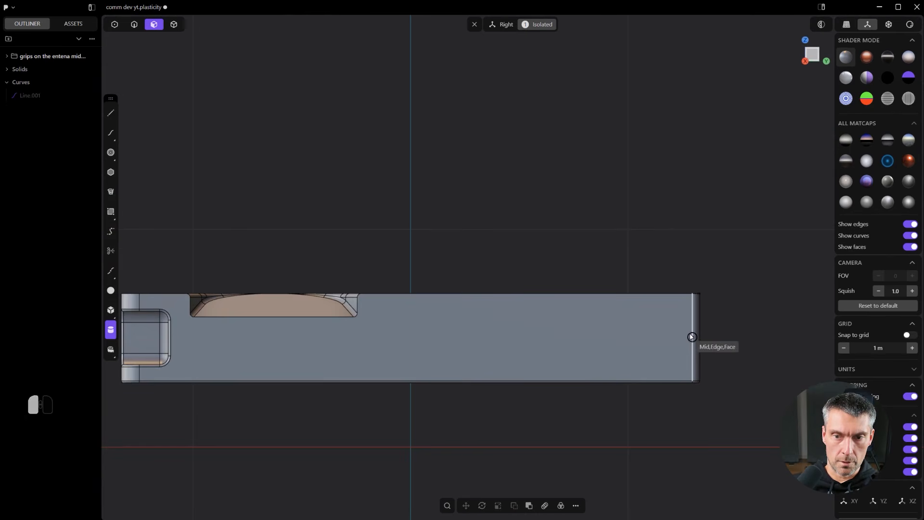
left_click(746, 353)
middle_click_drag(685, 329, 708, 347)
scroll(628, 361, "down", 3)
key("b")
middle_click_drag(461, 348, 135, 326, "shift")
key("b")
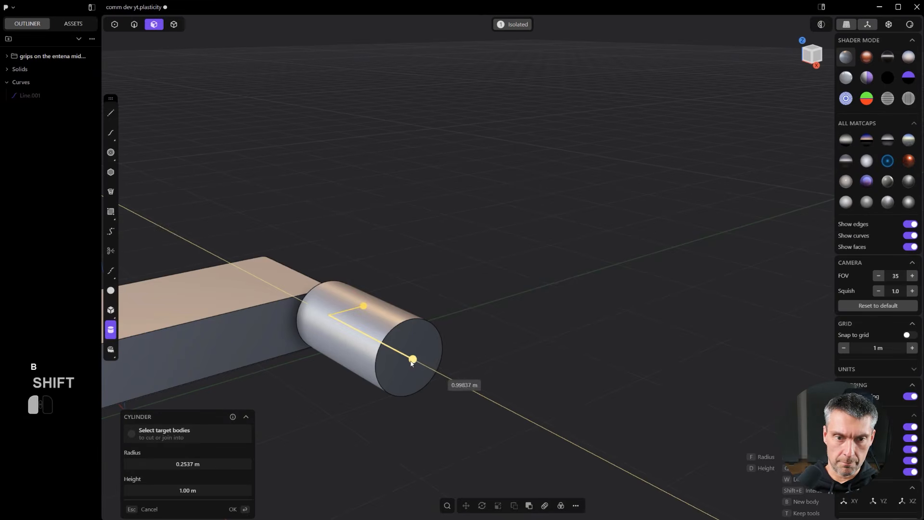
left_click_drag(413, 363, 342, 338)
right_click(364, 336)
- Move the cylinder along the Y axis so it sits further in from the body's rear end
middle_click_drag(365, 336, 564, 343, "alt")
scroll(478, 313, "up", 2)
scroll(579, 347, "up", 1)
key("g")
key("y")
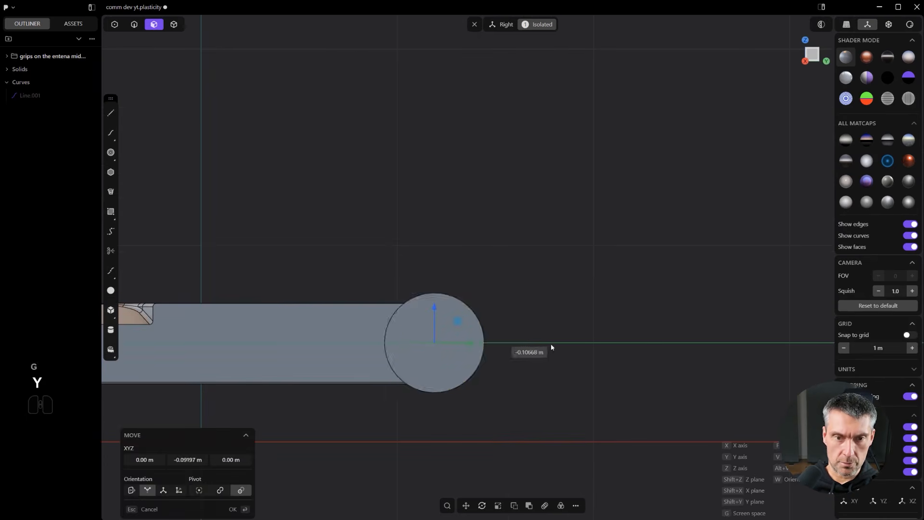
left_click(507, 339)
- Move the cylinder about 0.14 m along X into the body and push its outer end face inward to shorten it
middle_click_drag(507, 339, 642, 426, "shift")
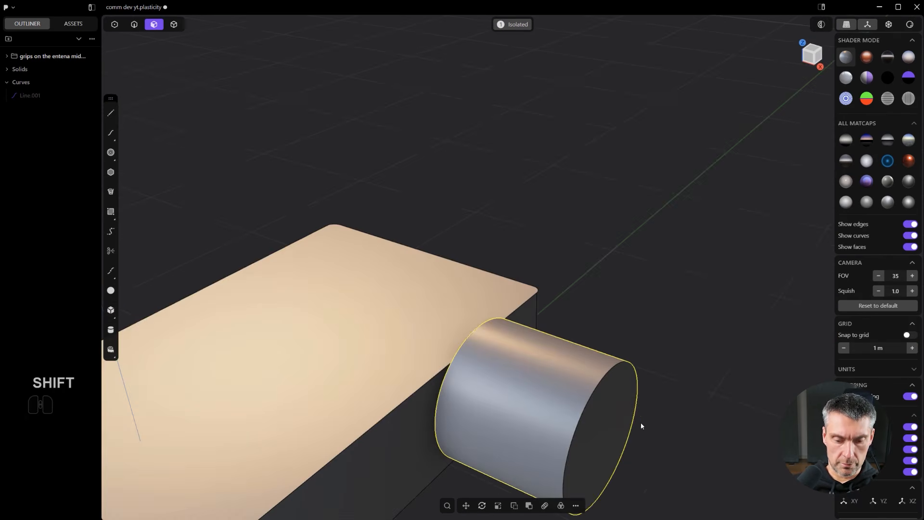
key("g")
key("x")
left_click(607, 394)
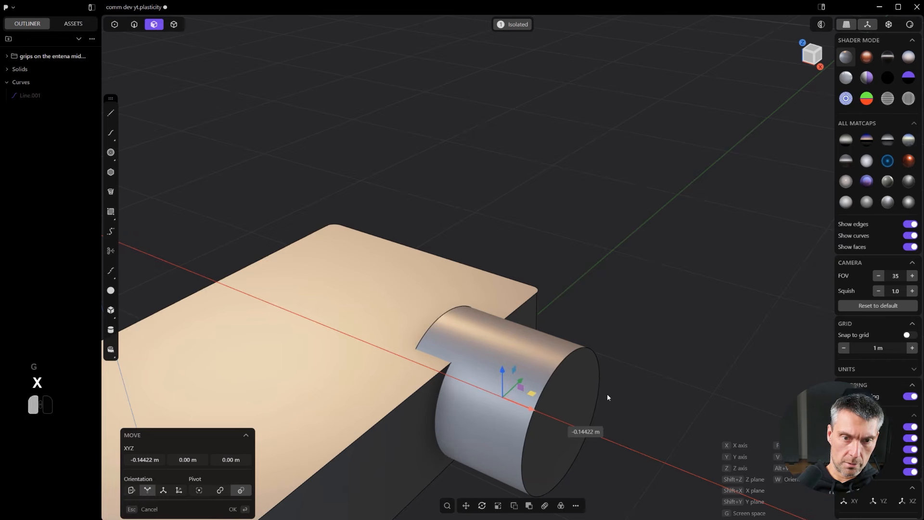
scroll(575, 405, "up", 2)
left_click_drag(570, 415, 509, 396)
key("3")
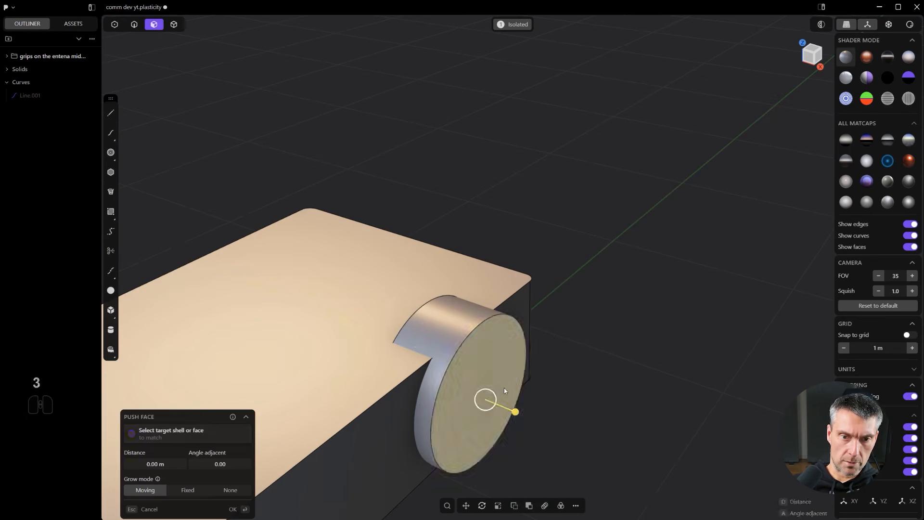
- Try chamfering the cylinder's outer end edge by about 0.028 m
scroll(490, 386, "up", 2)
key("2")
left_click(458, 333)
key("c")
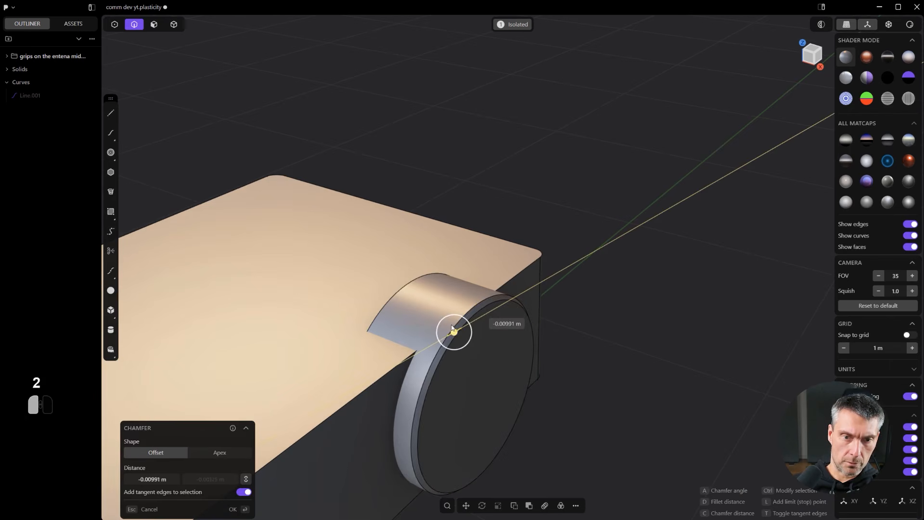
left_click_drag(449, 318, 438, 312)
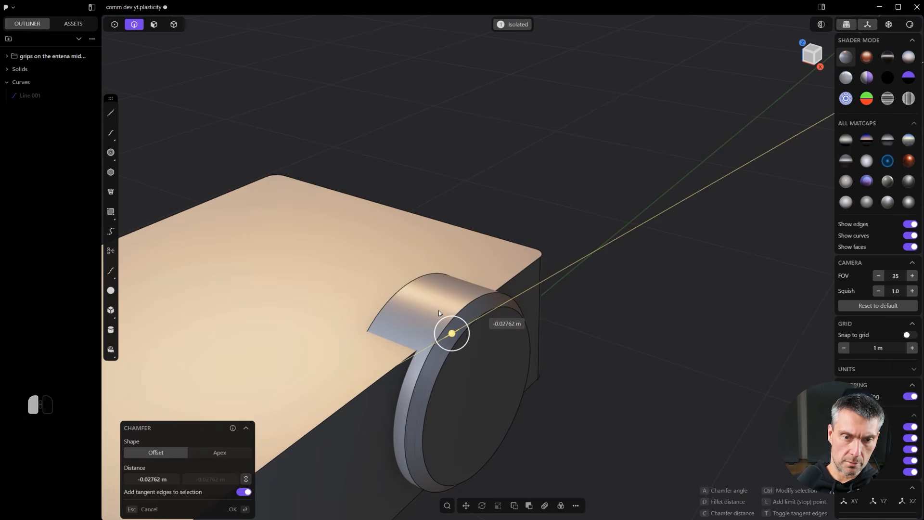
key("Return")
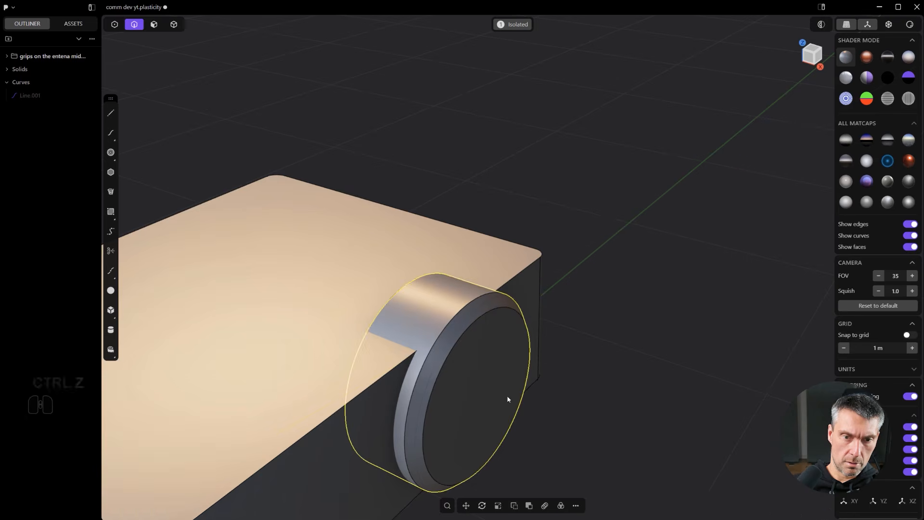
key("ctrl+z")
key("ctrl+z")
- Push the cylinder's outer end face inward by about 0.012 m
key("3")
left_click(490, 375)
left_click_drag(520, 384, 532, 389)
right_click(527, 385)
scroll(474, 373, "up", 3)
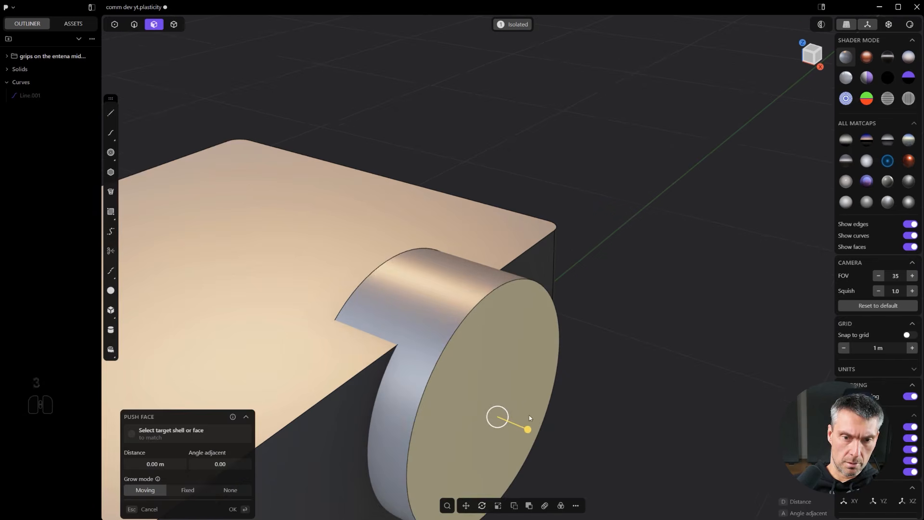
left_click_drag(526, 433, 522, 429)
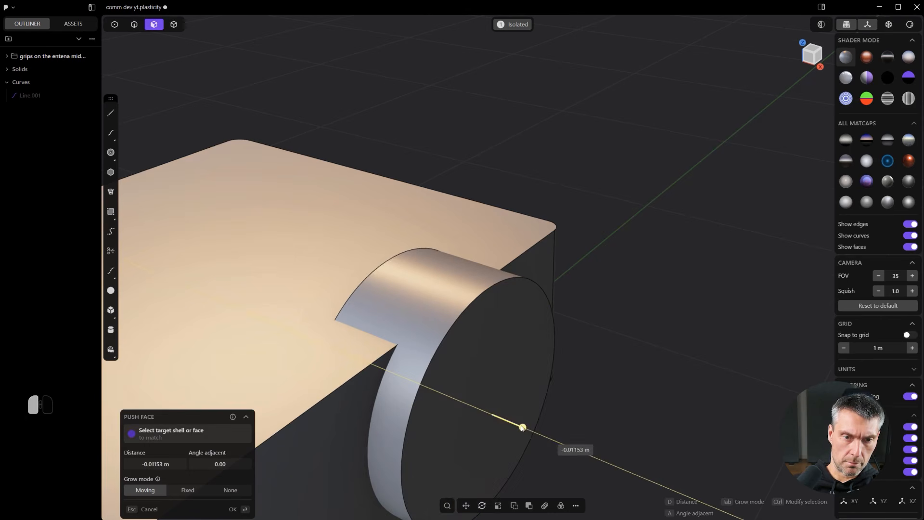
right_click(447, 333)
- Chamfer the shortened cylinder's outer end edge by about 0.028 m
left_click(445, 332)
left_click_drag(444, 331, 432, 319)
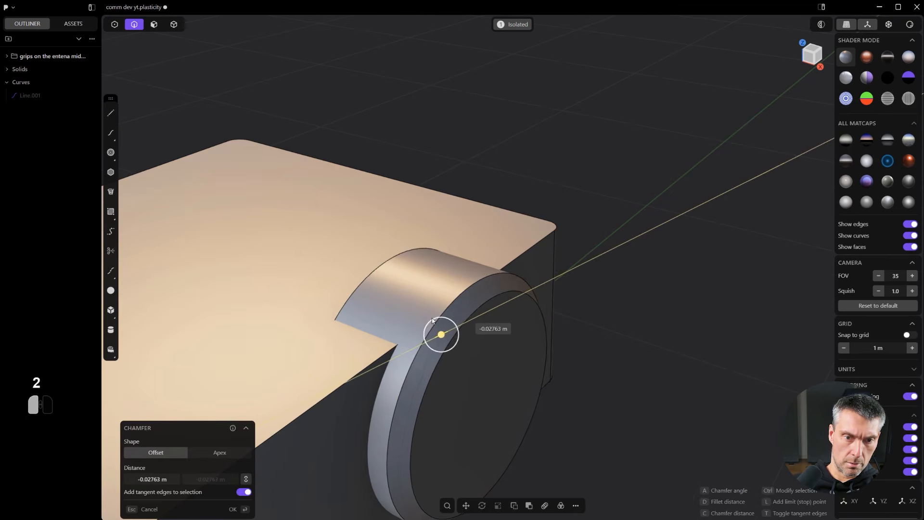
right_click(434, 322)
- Round the main body's upper edge loop beside the side cylinder with a small fillet of about 0.018 m
middle_click_drag(409, 339, 492, 358, "shift")
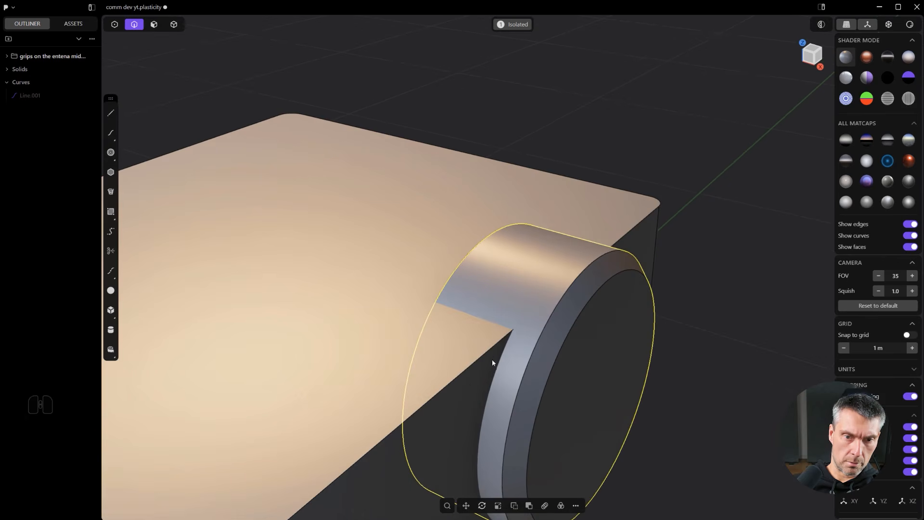
left_click(474, 366)
key("f")
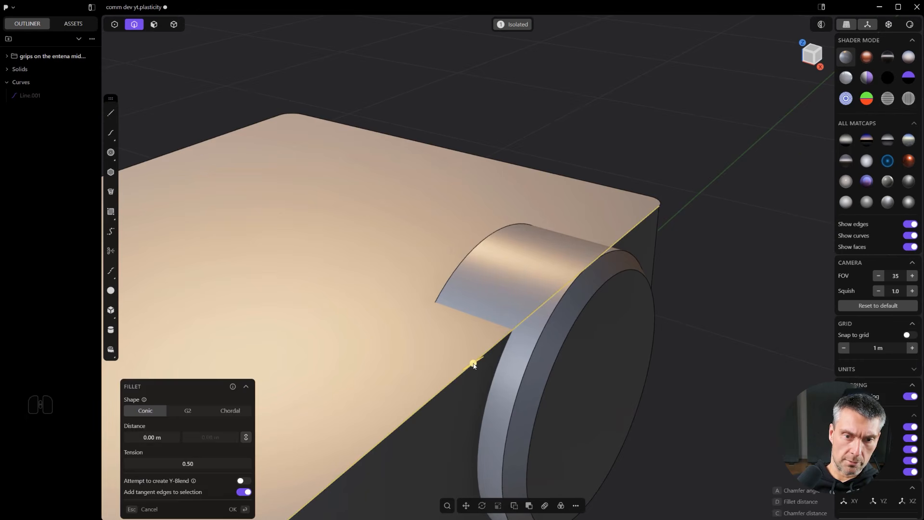
key("c")
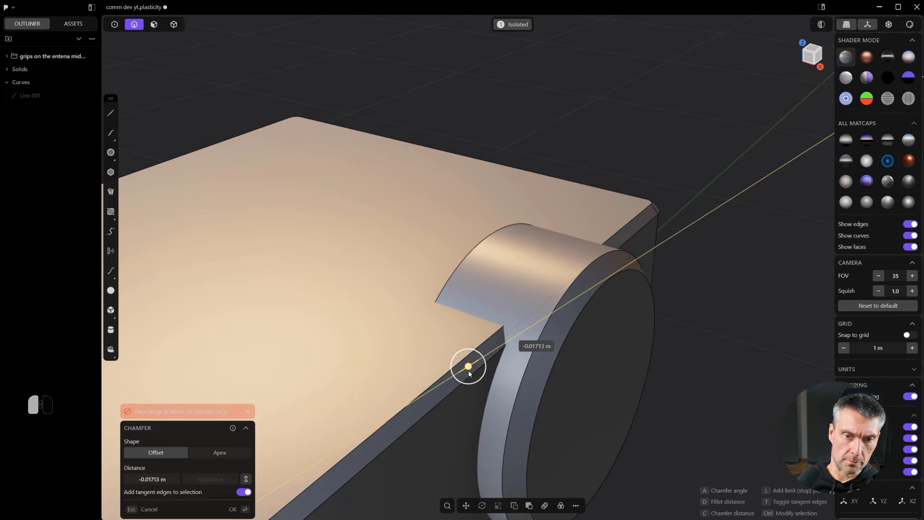
key("d")
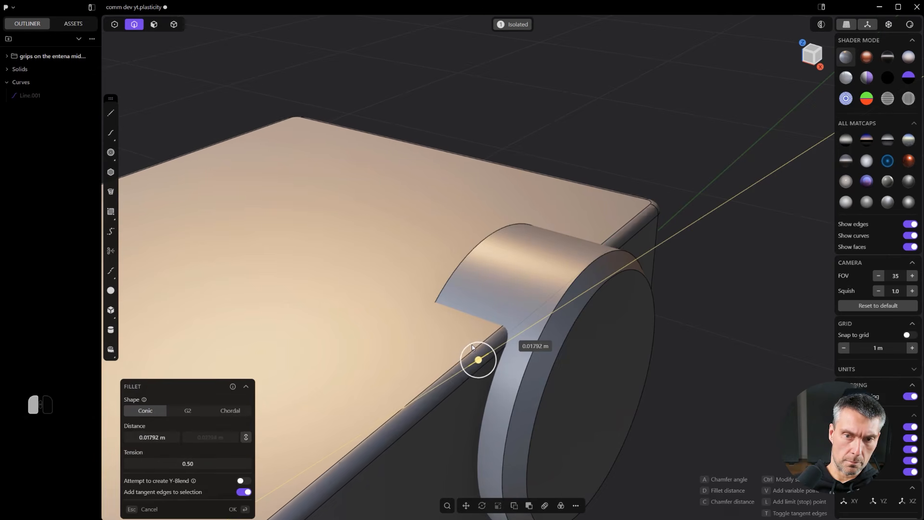
key("shift")
left_click_drag(450, 359, 463, 362, "shift")
scroll(561, 264, "down", 3)
scroll(520, 309, "down", 5)
middle_click_drag(479, 352, 580, 288, "shift")
right_click(746, 119)
- Try filleting the side cylinder's inner end edge by about 0.067 m
scroll(592, 200, "up", 8)
left_click(532, 291)
key("f")
left_click_drag(530, 287, 498, 275)
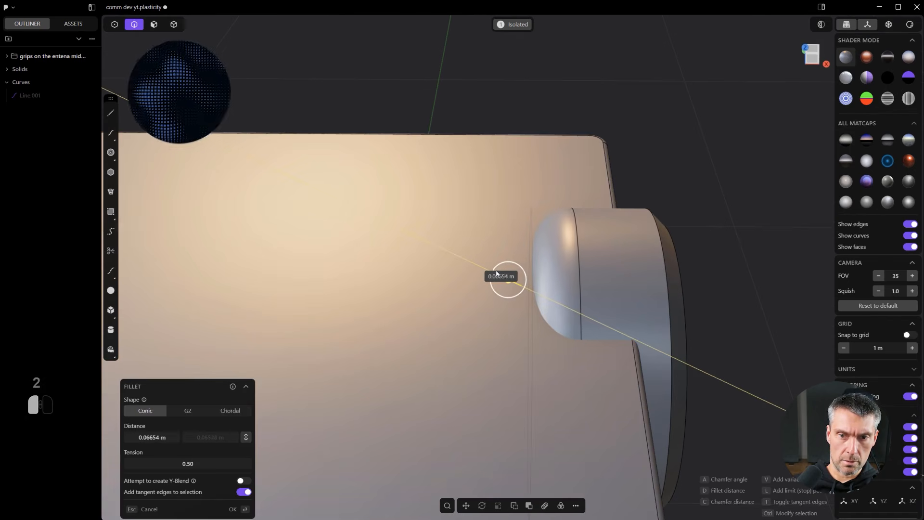
right_click(595, 297)
- Undo the fillet on the side cylinder's inner end edge
middle_click_drag(595, 297, 544, 289)
middle_click_drag(578, 328, 588, 400, "shift")
key("4")
key("3")
left_click(565, 354)
key("p")
middle_click_drag(565, 355, 579, 392)
key("Escape")
middle_click_drag(511, 367, 554, 312)
key("ctrl+z")
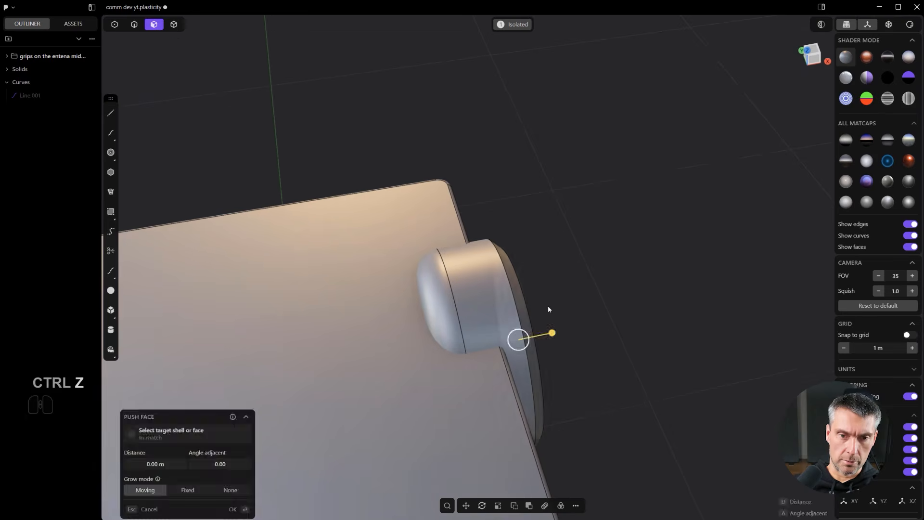
key("ctrl+z")
key("ctrl+z")
- Turn on see-through display, duplicate the cylinder's inner end face and move the copy along negative X, deeper into the body
middle_click_drag(439, 337, 550, 346, "shift")
scroll(550, 346, "down", 1)
key("alt+z")
middle_click_drag(524, 281, 485, 296)
key("3")
left_click(470, 357)
middle_click_drag(469, 357, 546, 309, "shift")
left_click(493, 285)
key("shift+d")
left_click(675, 323)
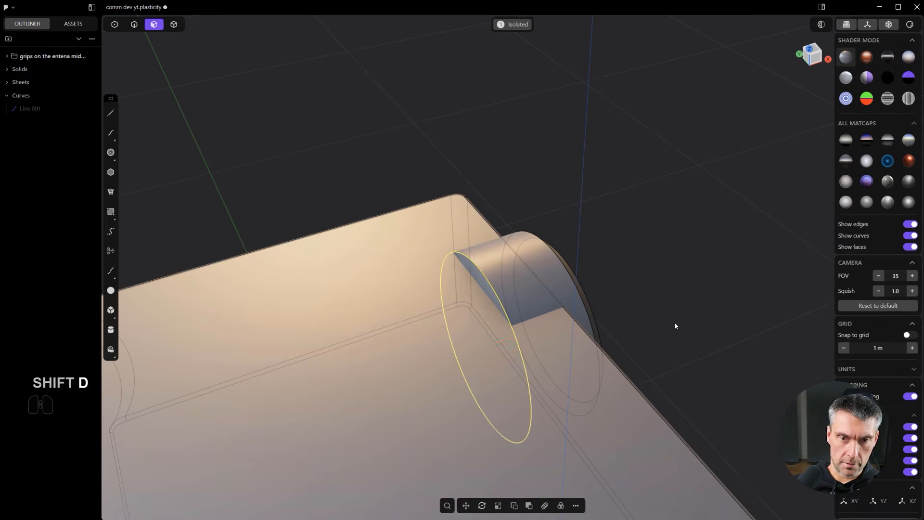
key("g")
key("y")
key("x")
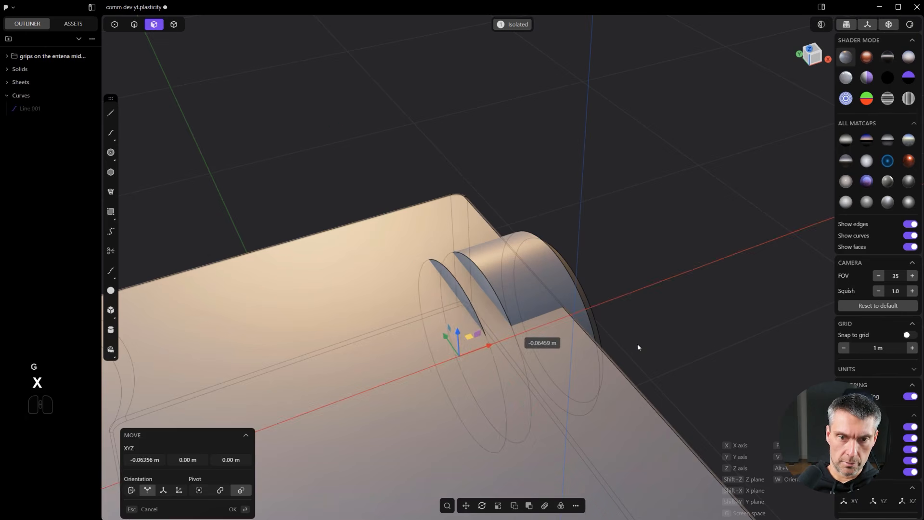
left_click(633, 347)
middle_click_drag(630, 342, 515, 293)
key("ctrl+r")
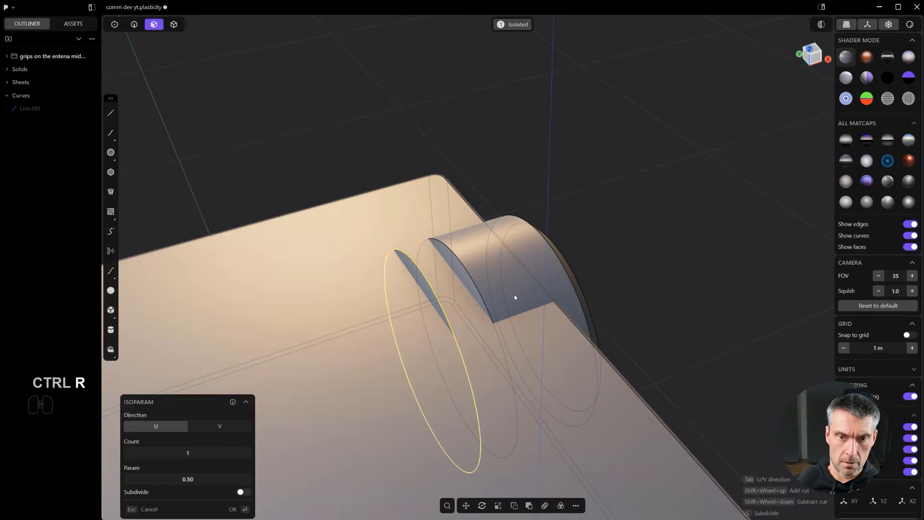
key("Tab")
key("ctrl+z")
- Cut one isoparam loop around the cylinder's side wall in the V direction
left_click(513, 275)
key("3")
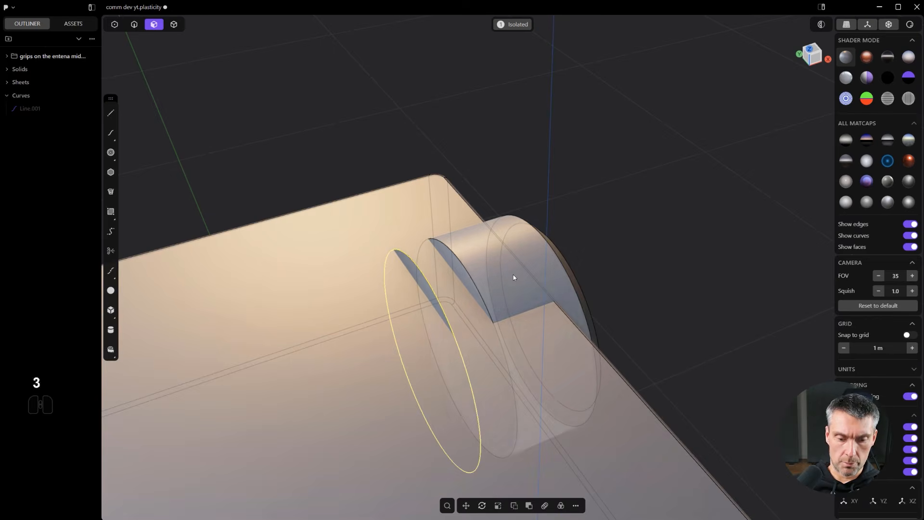
key("ctrl+r")
key("Tab")
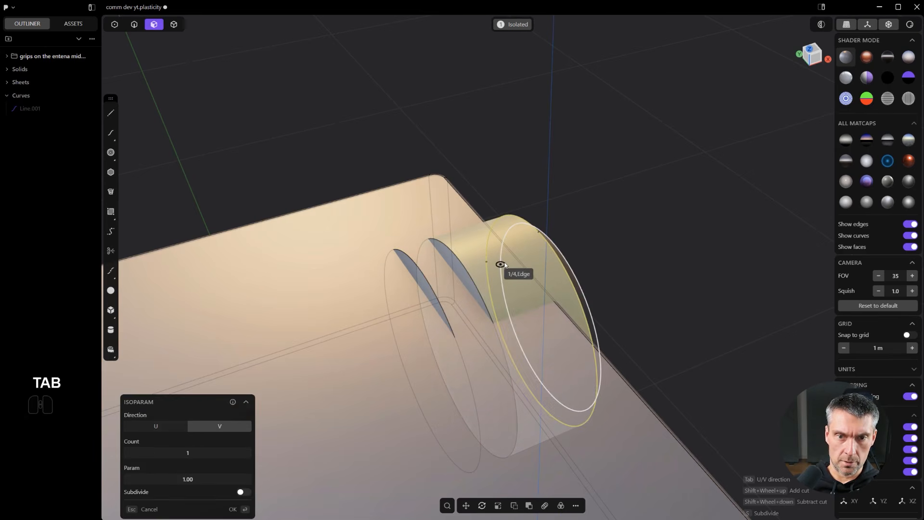
middle_click_drag(511, 267, 535, 269)
left_click(497, 272)
- Delete the cylinder's inner wall section and inner end face so the cylinder is open at the cut
left_click(488, 254)
key("shift+x")
key("2")
key("3")
left_click(468, 269)
key("4")
key("x")
key("2")
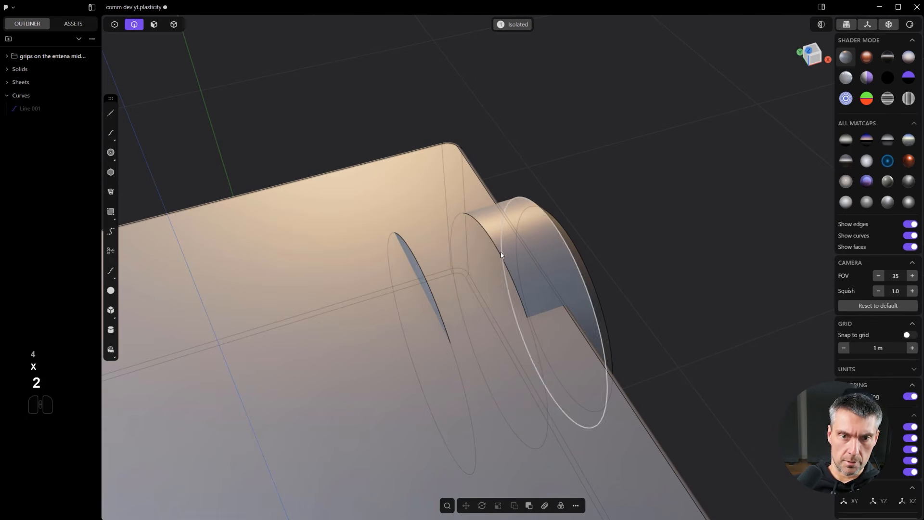
- Scale the duplicated disc inside the body down uniformly so it is smaller than the cylinder
key("3")
left_click(433, 292)
middle_click_drag(435, 293, 476, 290)
left_click(441, 297)
key("4")
left_click(427, 308)
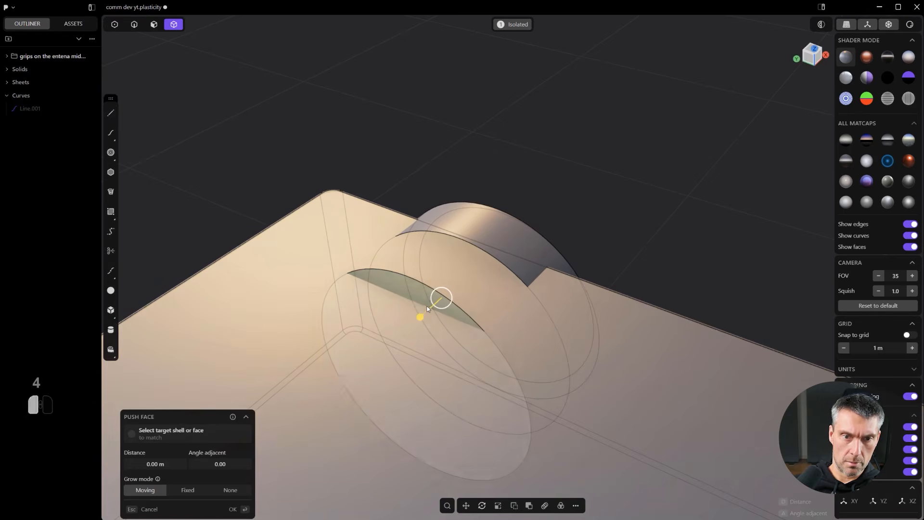
key("s")
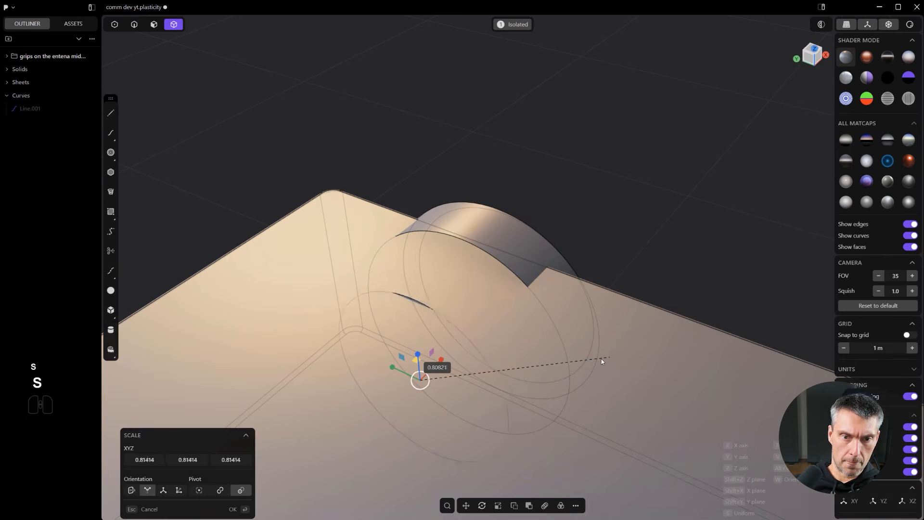
left_click(580, 369)
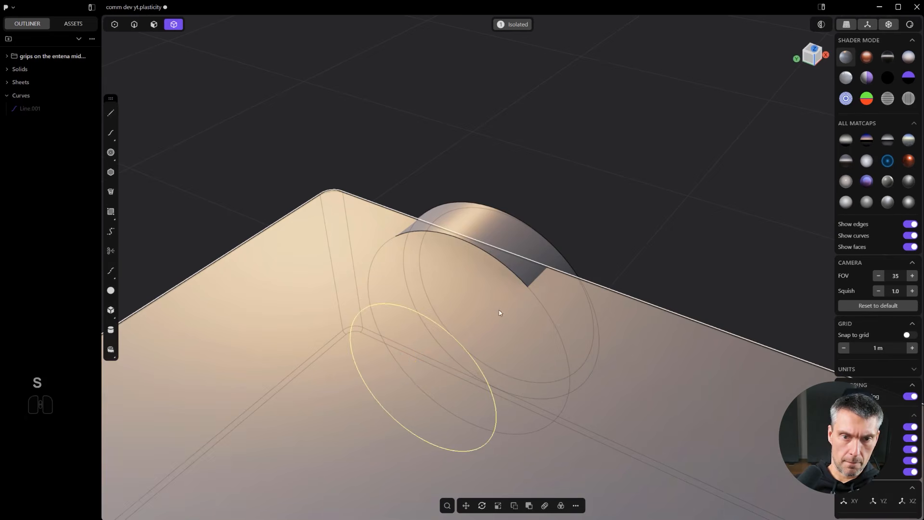
- Loft a tapered wall between the small disc's edge and the cylinder's open inner edge
key("2")
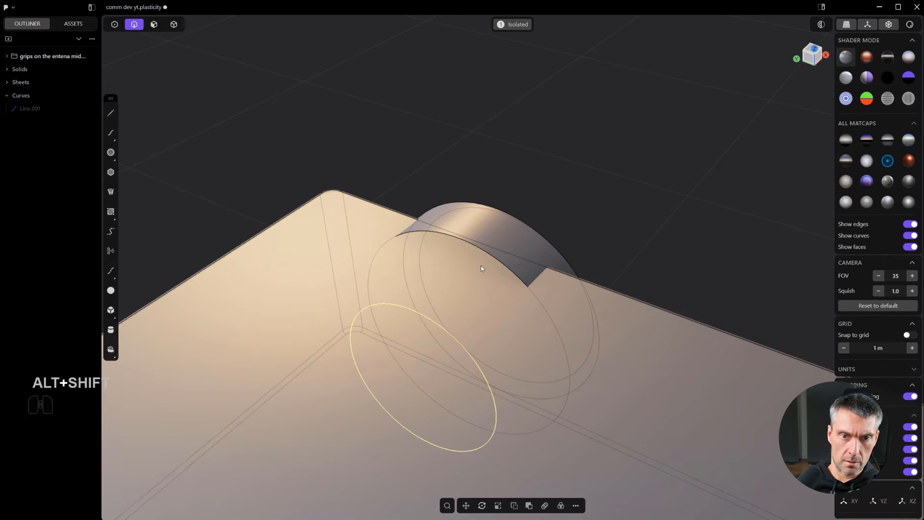
left_click(487, 254, "alt+shift")
key("l")
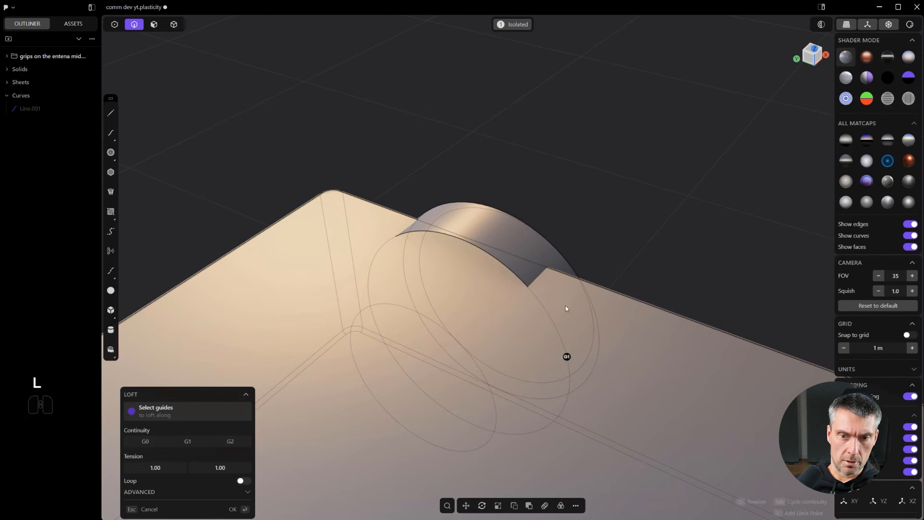
middle_click_drag(568, 317, 533, 291)
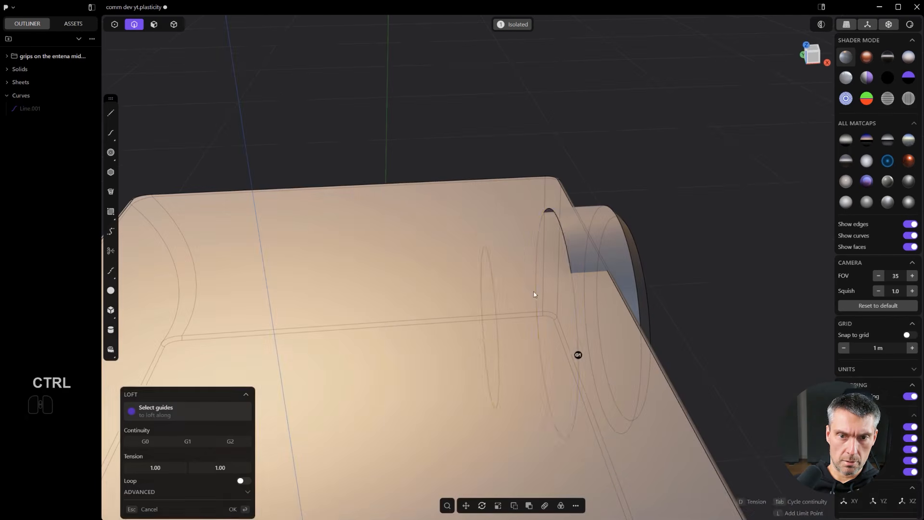
left_click(494, 285, "alt")
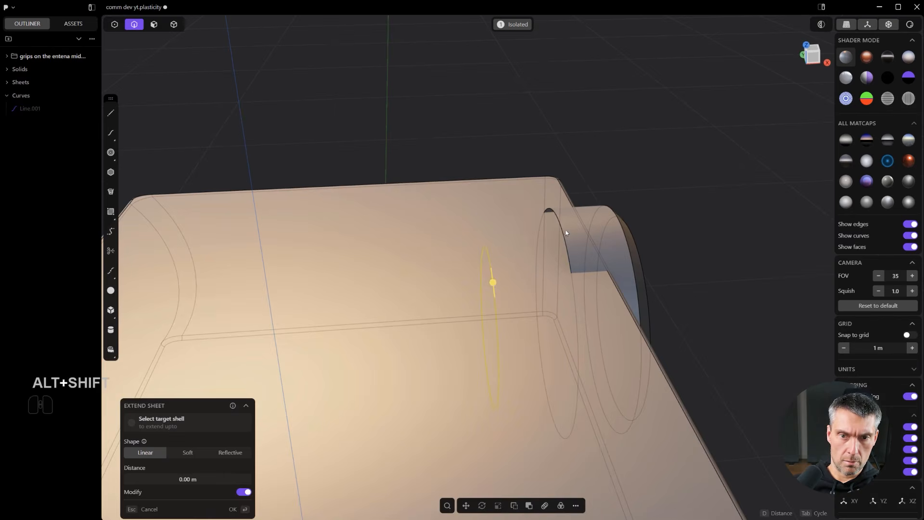
key("l")
middle_click_drag(585, 246, 621, 257)
key("Tab")
key("Tab")
middle_click_drag(613, 260, 649, 231)
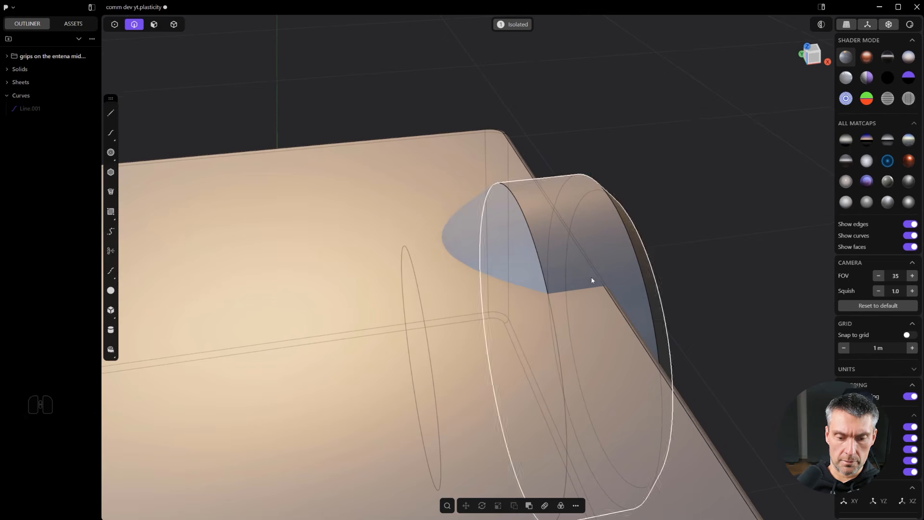
- Hide the main body, join the disc, tapered wall and cylinder into one solid, and unhide the body
middle_click_drag(505, 362, 557, 371)
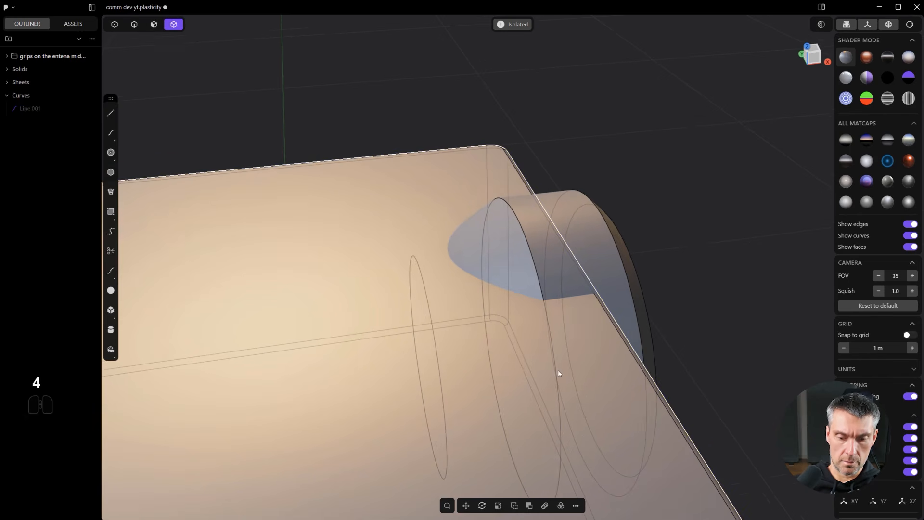
key("h")
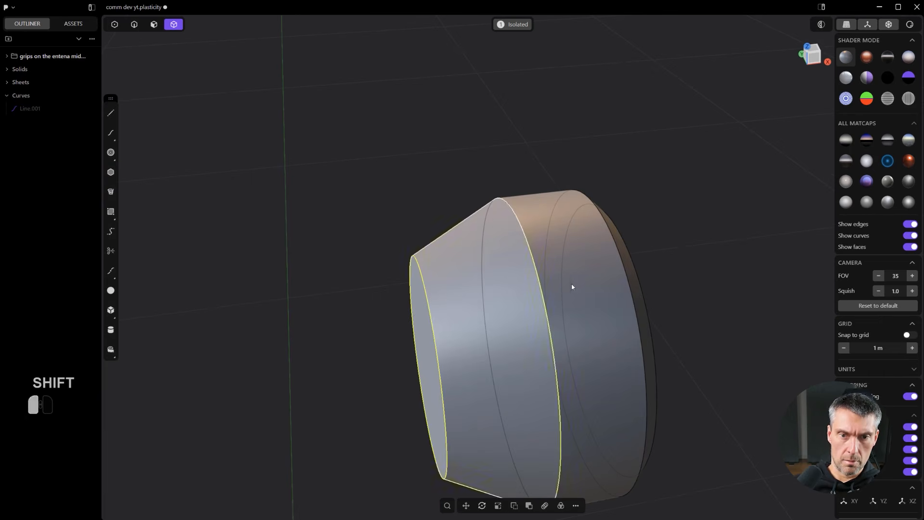
key("j")
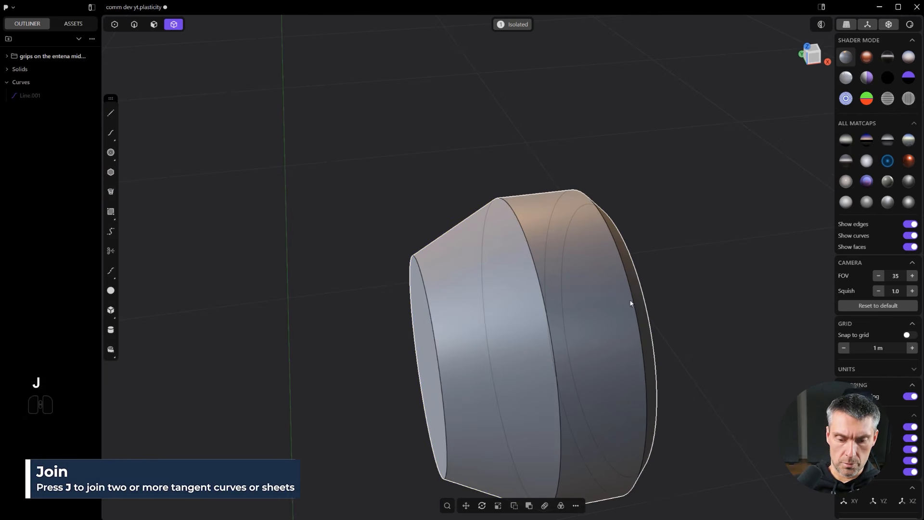
key("alt+h")
- Try filleting the seam between the taper and the cylinder, inspect it with edges hidden, and undo the fillet
key("2")
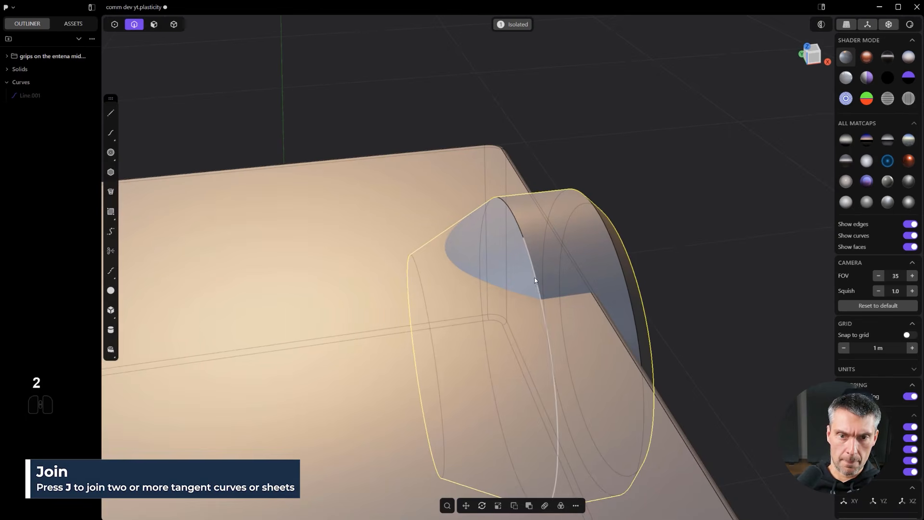
left_click(535, 278)
left_click_drag(534, 277, 501, 274)
left_click_drag(418, 287, 380, 254)
right_click(384, 255)
scroll(426, 266, "down", 3)
key("ctrl+e")
scroll(630, 298, "down", 3)
middle_click_drag(679, 302, 590, 373)
middle_click_drag(589, 373, 530, 306, "shift")
key("ctrl+z")
key("ctrl+z")
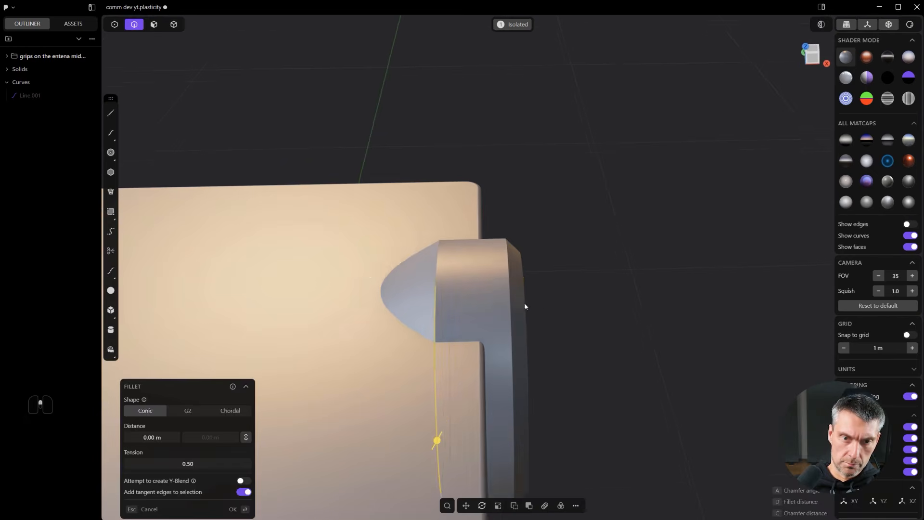
- Blend the seam between the taper and the cylinder with a wide conic fillet and restore the edge display
left_click(430, 307)
key("f")
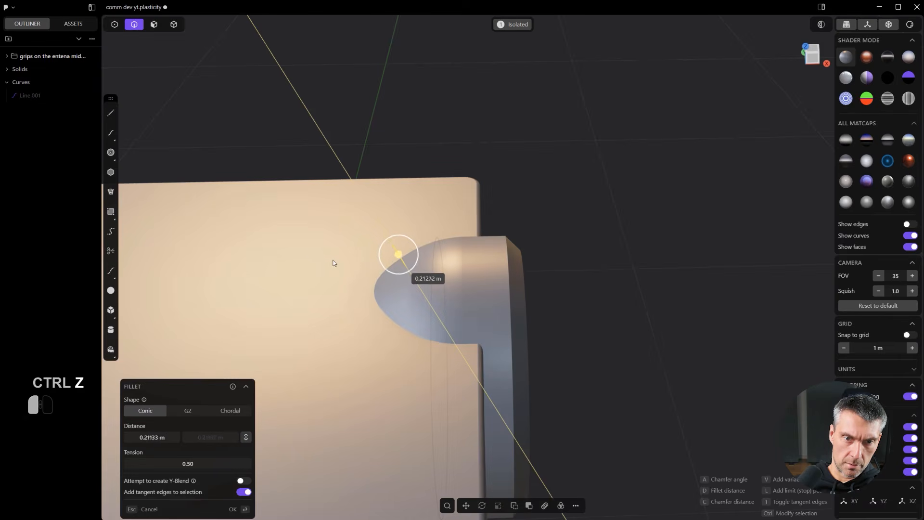
left_click(254, 223)
middle_click_drag(609, 231, 558, 269)
middle_click_drag(559, 270, 411, 208, "shift")
scroll(537, 285, "up", 3)
scroll(544, 309, "down", 2)
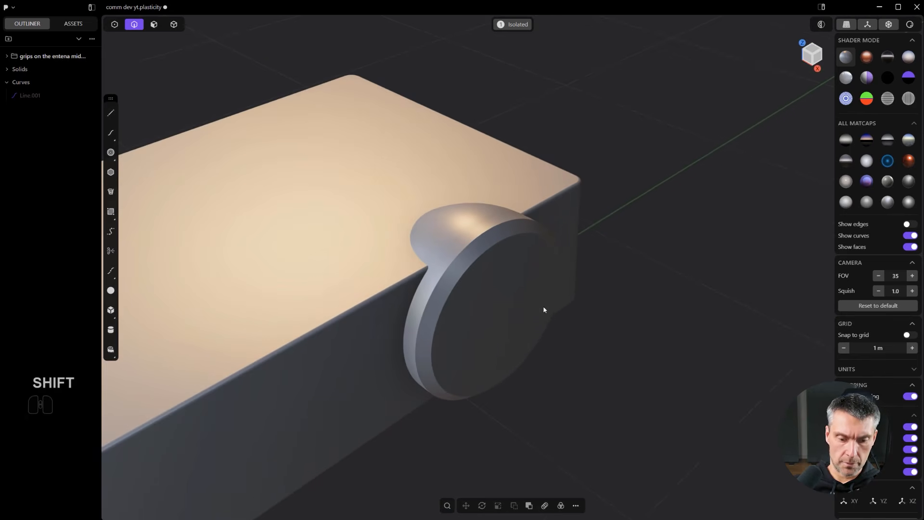
key("ctrl+e")
scroll(548, 313, "down", 1)
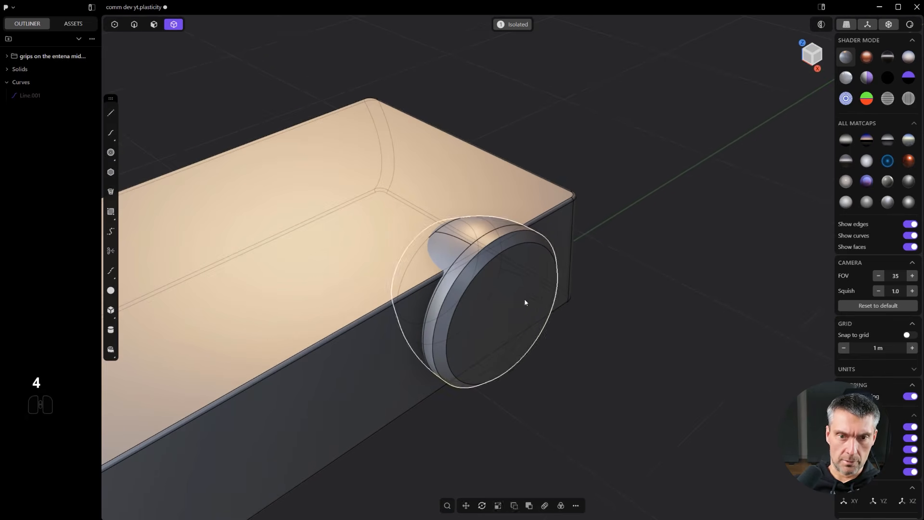
- Duplicate the rounded side cylinder and move the copy along negative Y beside the original
middle_click_drag(524, 292, 629, 351, "shift")
key("shift+d")
key("y")
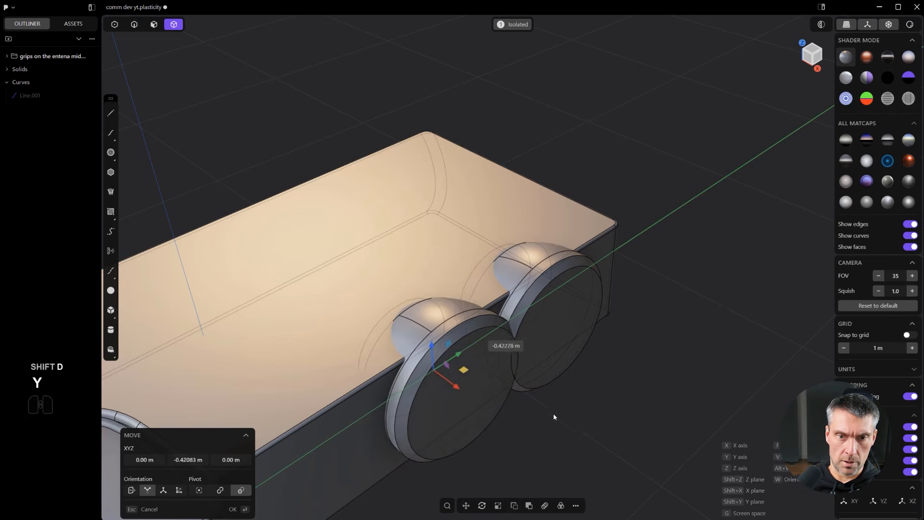
left_click(440, 483)
scroll(456, 434, "up", 1)
middle_click_drag(456, 434, 620, 375)
scroll(625, 373, "up", 3)
middle_click_drag(586, 350, 559, 378)
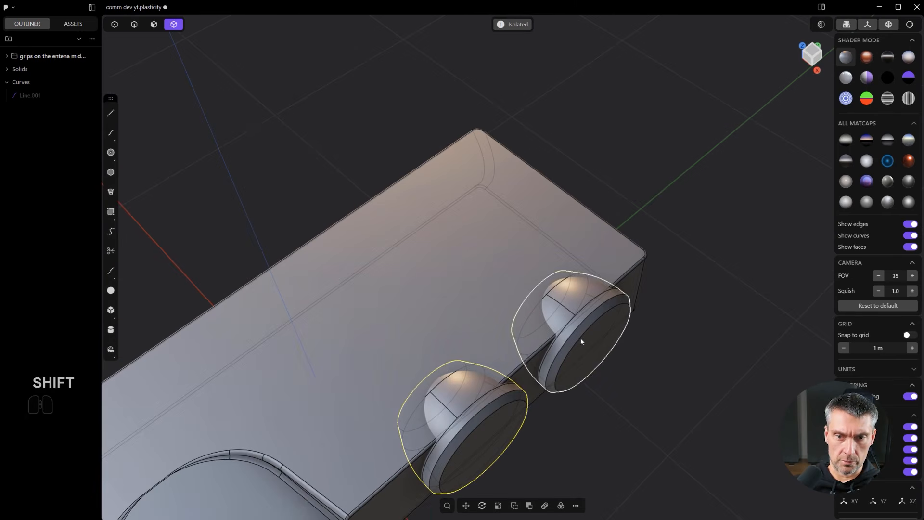
- Try uniting the main body with both side cylinders using a Boolean union
left_click(489, 289, "shift")
scroll(579, 385, "up", 1)
key("q")
key("q")
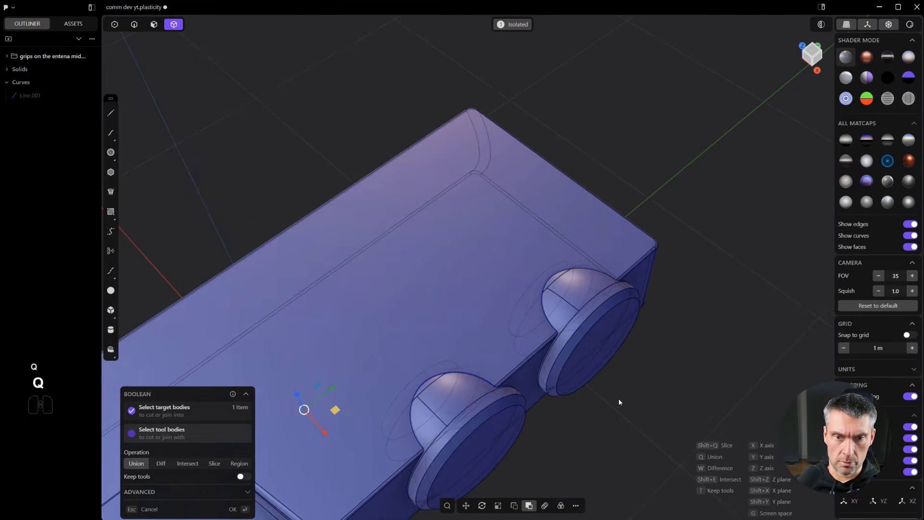
scroll(612, 389, "up", 1)
right_click(604, 385)
scroll(568, 357, "up", 2)
key("2")
left_click(540, 305)
scroll(559, 313, "up", 2)
middle_click_drag(581, 299, 628, 209, "shift")
scroll(606, 224, "up", 2)
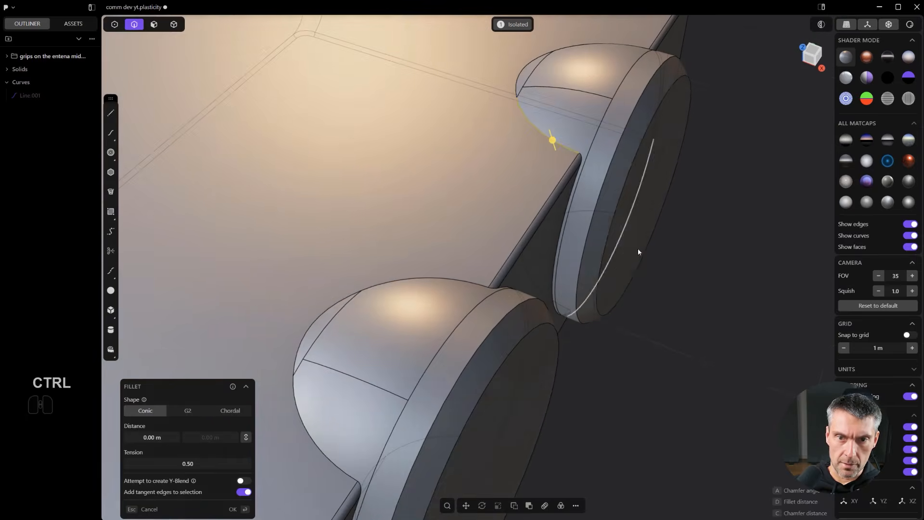
- Undo the union and the duplicated cylinder's move along Y
key("ctrl+z")
scroll(652, 293, "down", 3)
key("x")
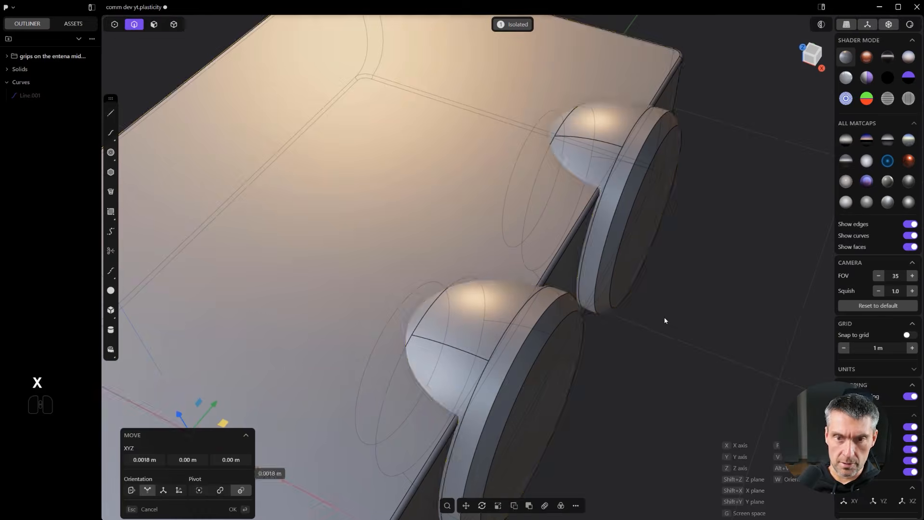
key("ctrl+z")
key("ctrl+z")
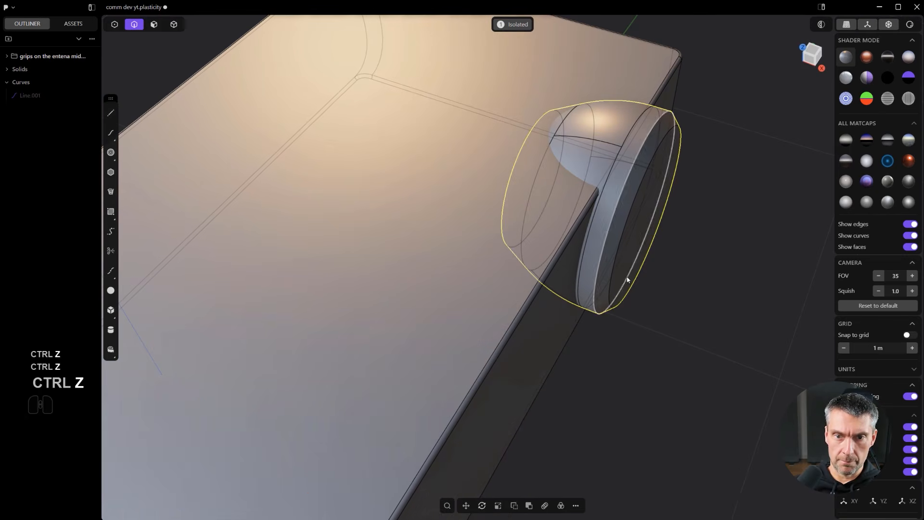
- Try moving the tapered side cylinder outward about 0.03 m along X
key("x")
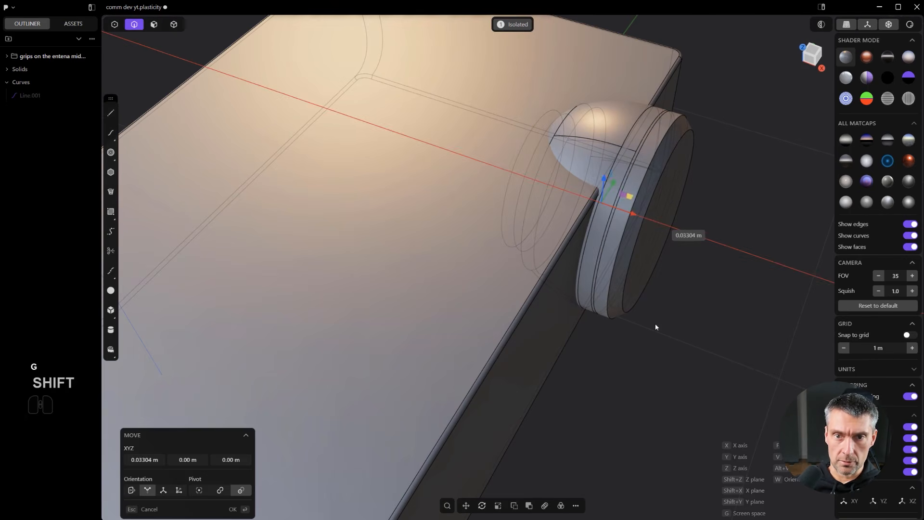
key("ctrl+z")
key("x")
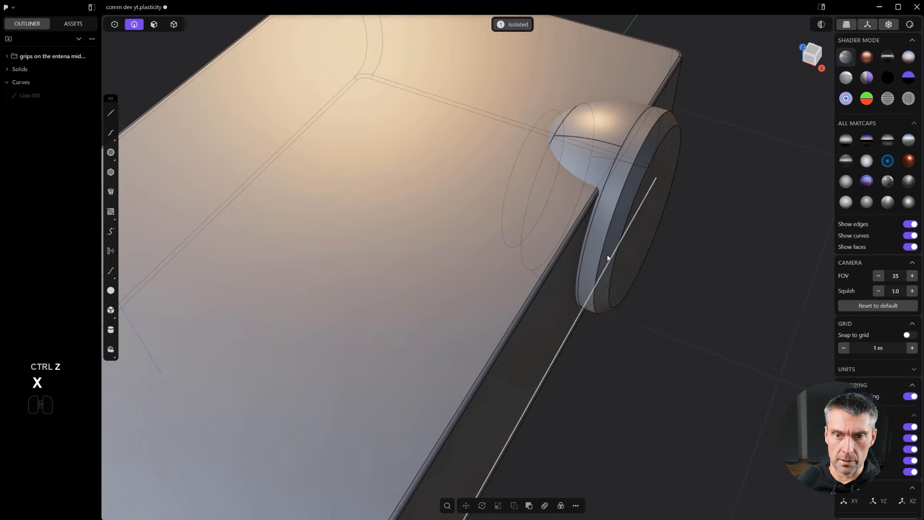
key("4")
key("g")
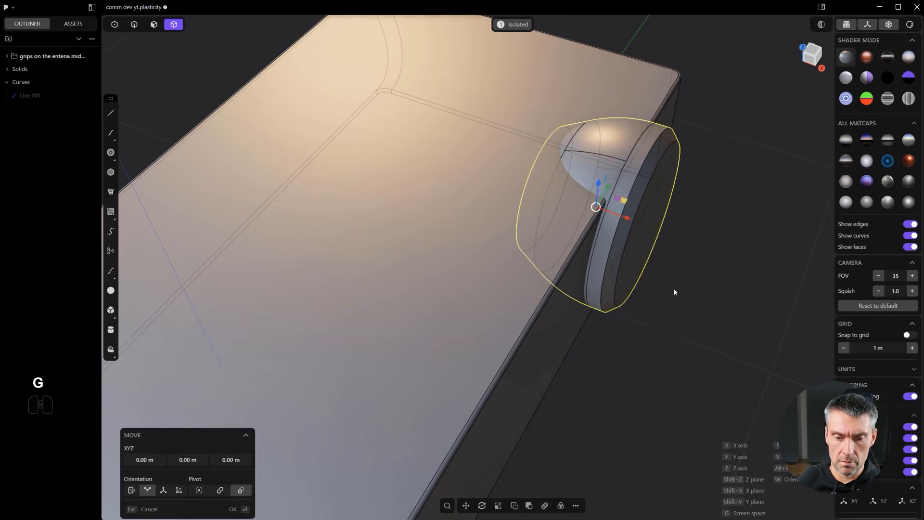
key("ctrl+z")
key("g")
key("x")
key("shift")
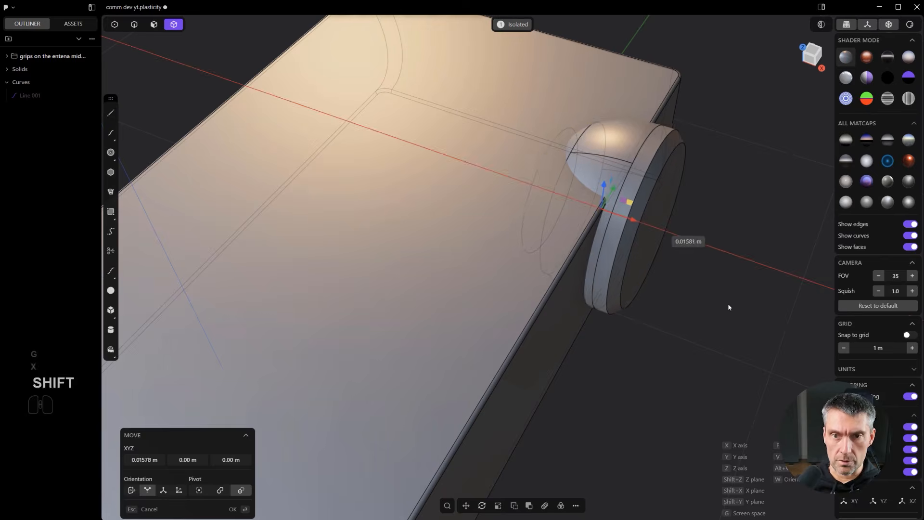
middle_click_drag(604, 250, 537, 324)
key("2")
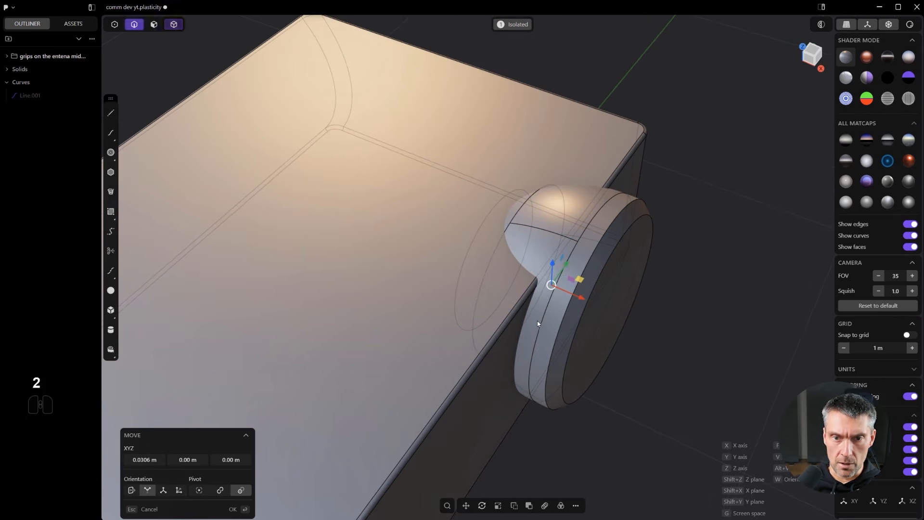
- Undo the side cylinder's move along X
right_click(545, 322)
key("ctrl+z")
key("ctrl+z")
scroll(611, 326, "up", 3)
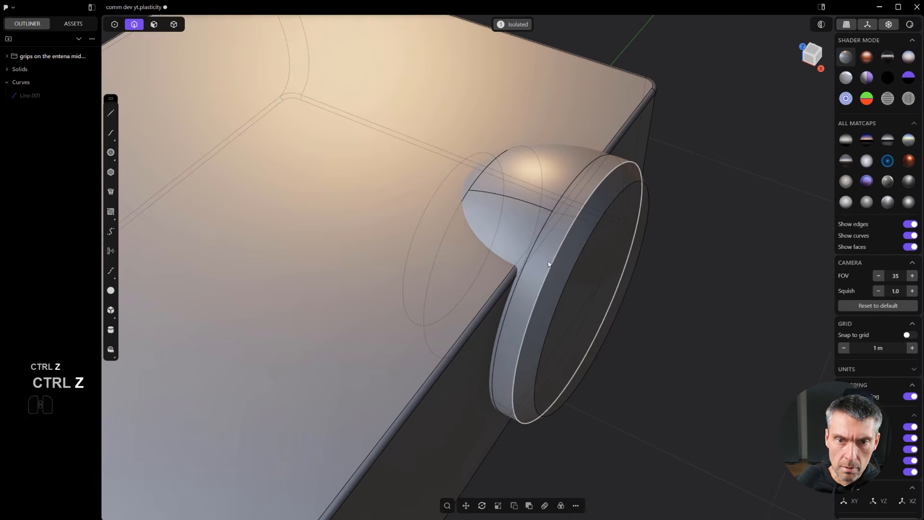
- Isolate the side cylinder and delete its blended and tapered inner faces
scroll(549, 265, "up", 1)
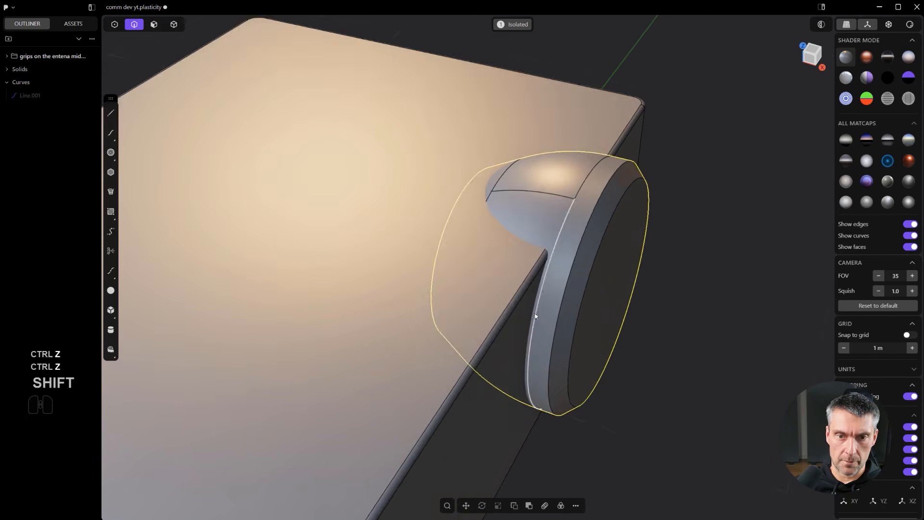
middle_click_drag(433, 392, 489, 363)
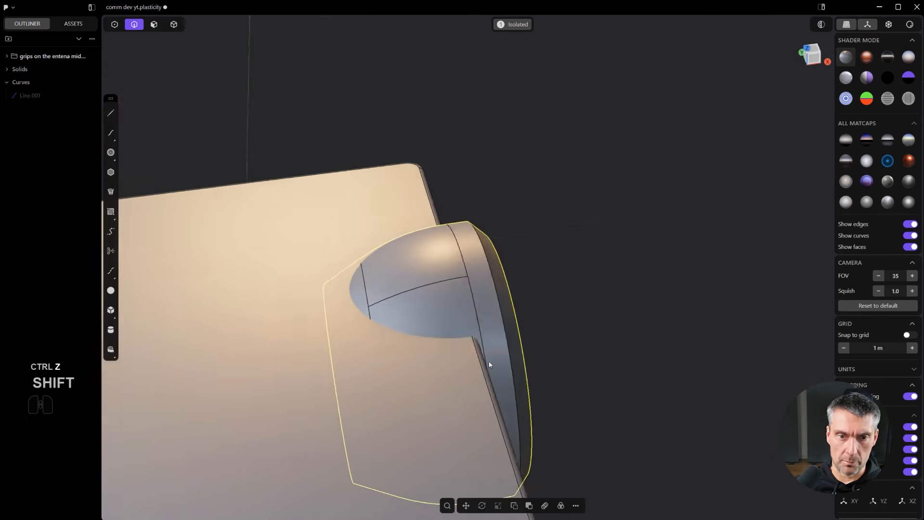
key("3")
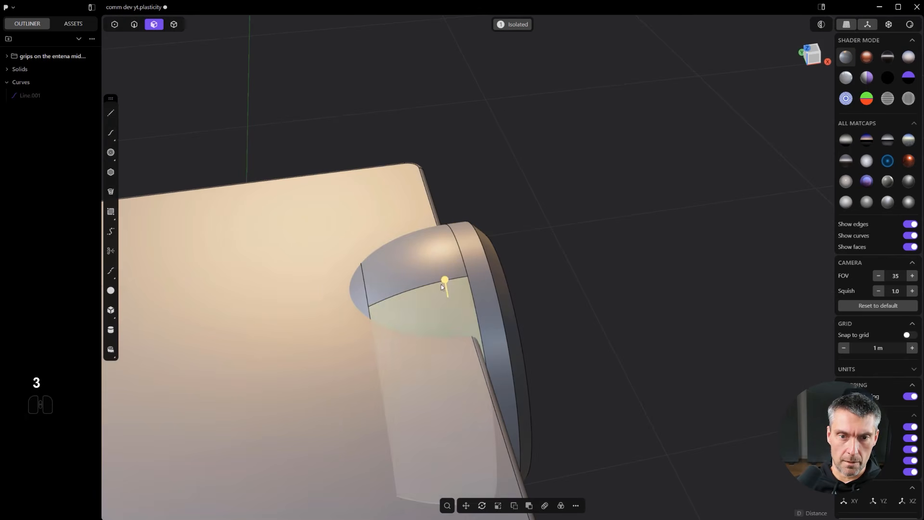
key("slash")
middle_click_drag(430, 309, 443, 399, "shift")
left_click(418, 275, "shift")
left_click(410, 250, "shift")
key("shift+x")
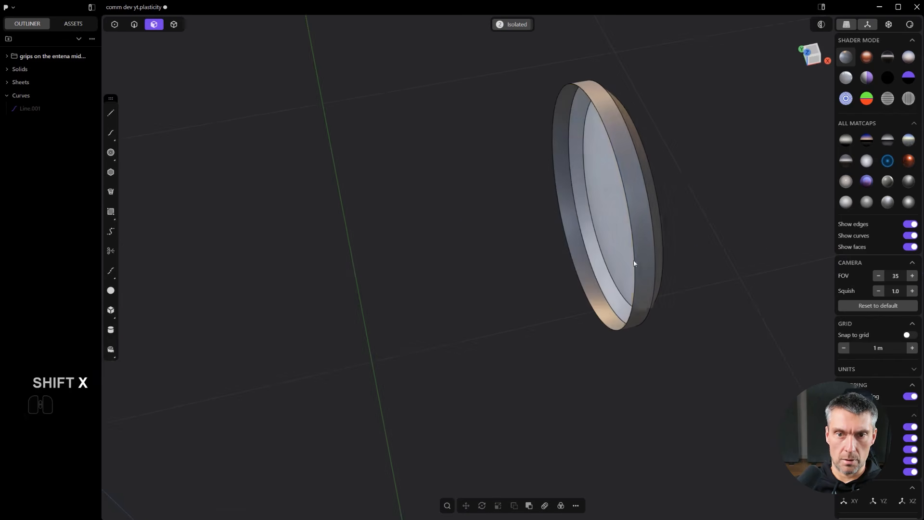
- Extend the open boundary edge of the remaining cylinder sheet linearly toward the main body with Extend Sheet
key("2")
left_click(624, 179, "alt")
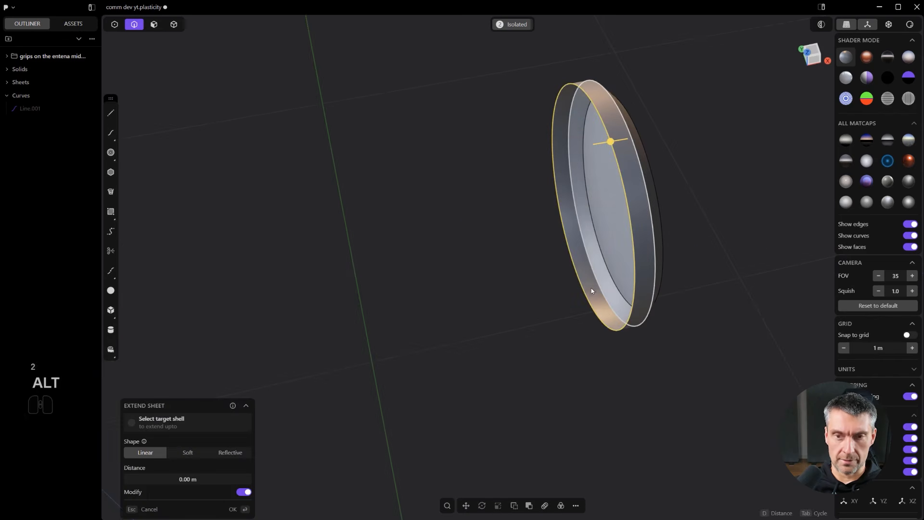
key("f")
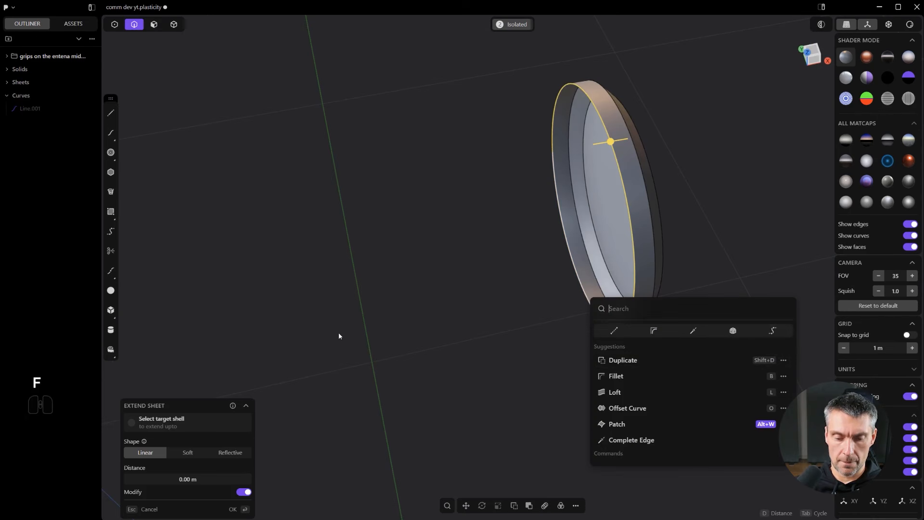
key("Escape")
key("shift+q")
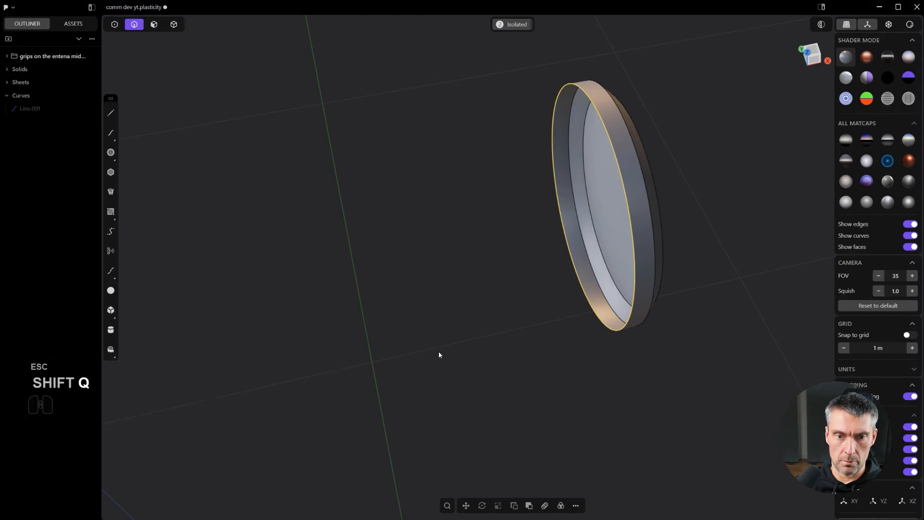
key("shift+q")
left_click(489, 302)
left_click_drag(611, 141, 522, 158)
right_click(527, 165)
- Close the open end of the extended cylinder with a Patch on its boundary edge
key("2")
left_click(527, 180)
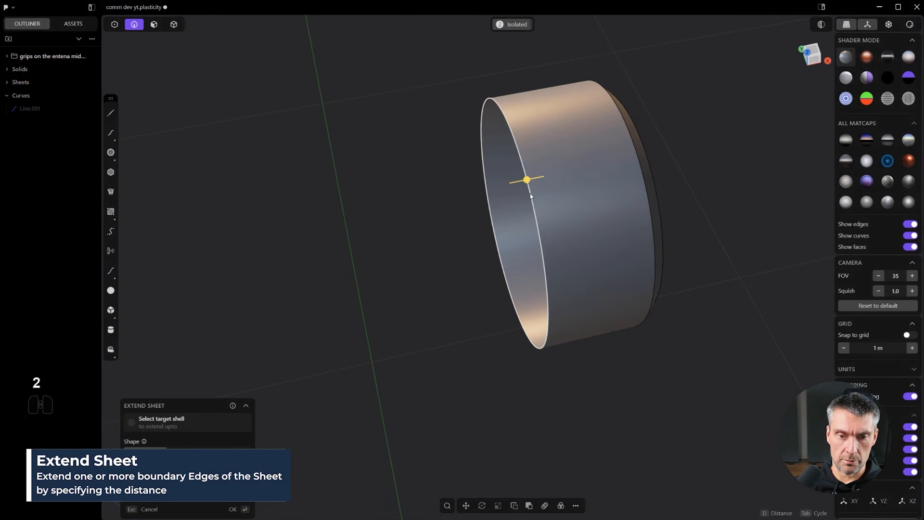
key("shift+f")
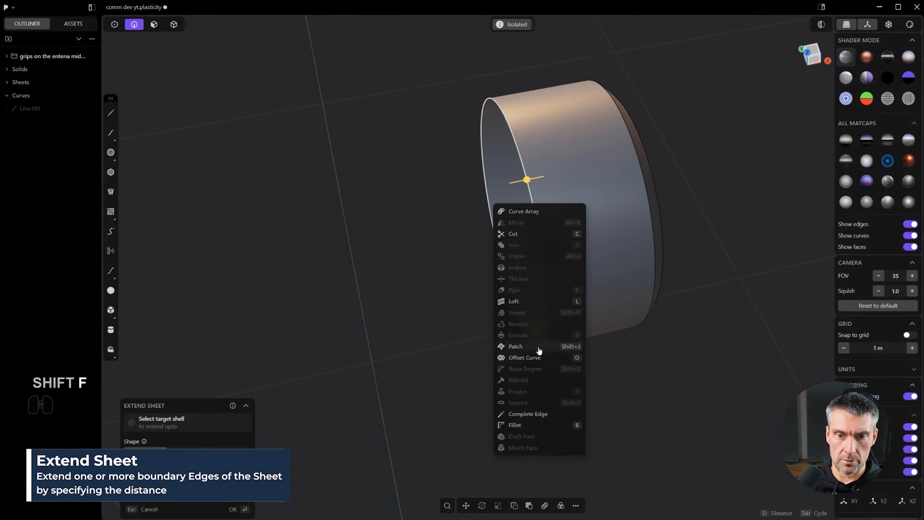
left_click(539, 348)
right_click(533, 220)
left_click(537, 222)
- Round the inner end edge of the closed cylinder with a fillet, with the main body shown again
key(".")
scroll(540, 237, "down", 1)
left_click_drag(514, 293, 557, 341)
left_click_drag(512, 311, 575, 281)
key("c")
right_click(575, 281)
middle_click_drag(575, 281, 575, 417, "shift")
key("2")
left_click_drag(530, 304, 517, 292)
right_click(671, 379)
middle_click_drag(671, 380, 678, 434)
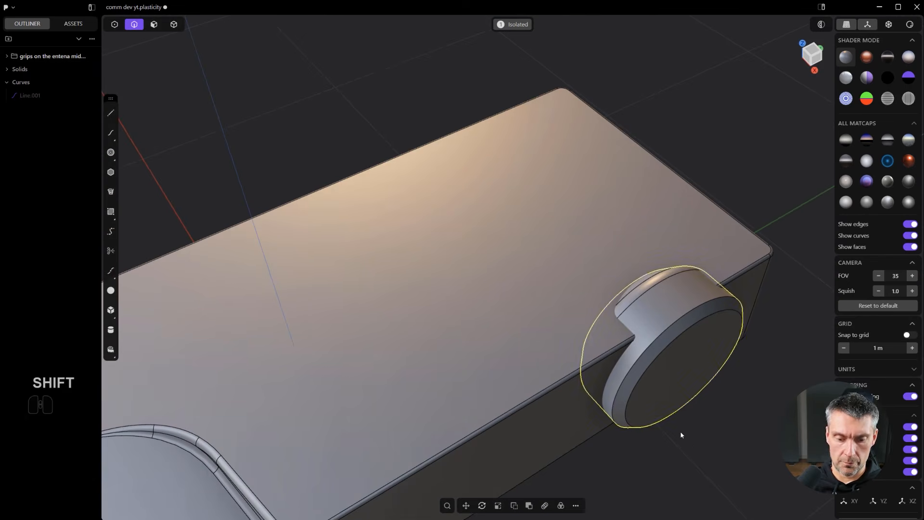
- Duplicate the rebuilt side cylinder and place the copy along negative Y on the same side of the body
key("shift+d")
key("y")
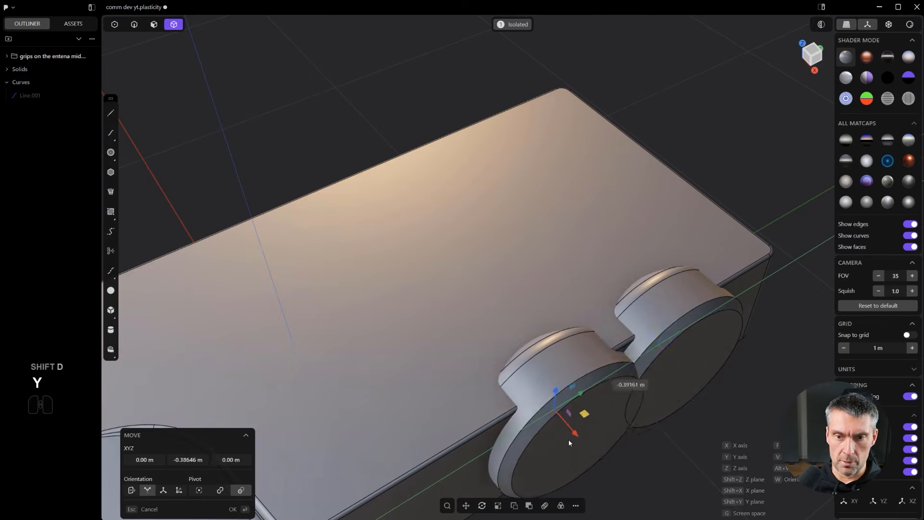
left_click(519, 467)
- Unite the main body with both side cylinders using a Boolean union
middle_click_drag(520, 463, 457, 269, "shift")
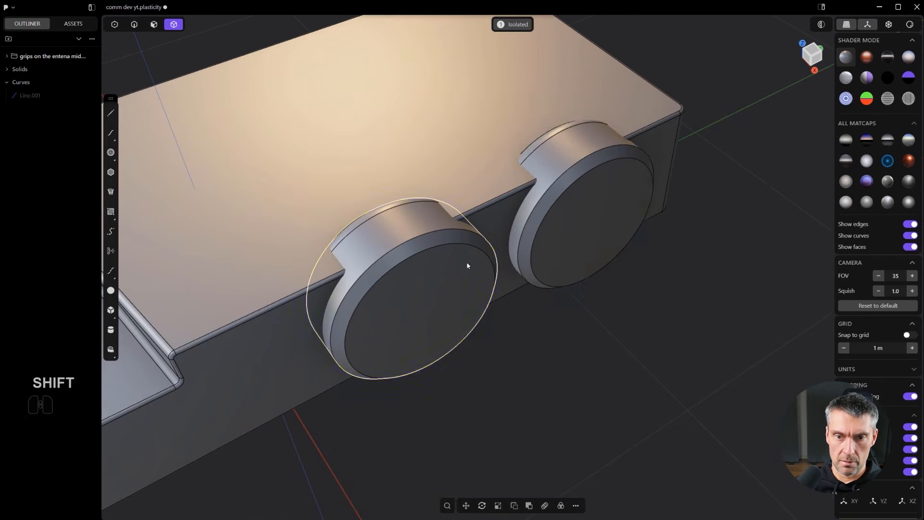
key("shift+q")
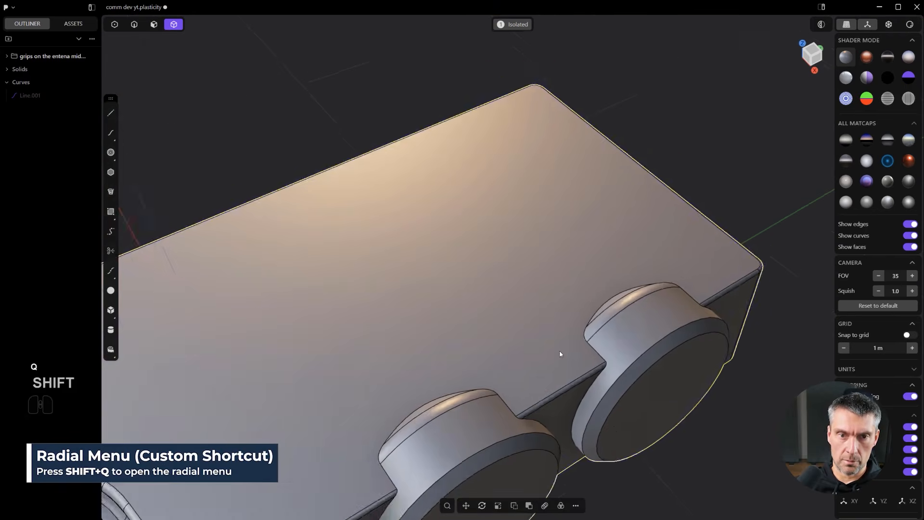
scroll(560, 354, "up", 2)
- Try a conic fillet of about 0.019 m on the seam between the body and the original cylinder, and undo it
key("1")
key("2")
middle_click_drag(559, 355, 562, 294)
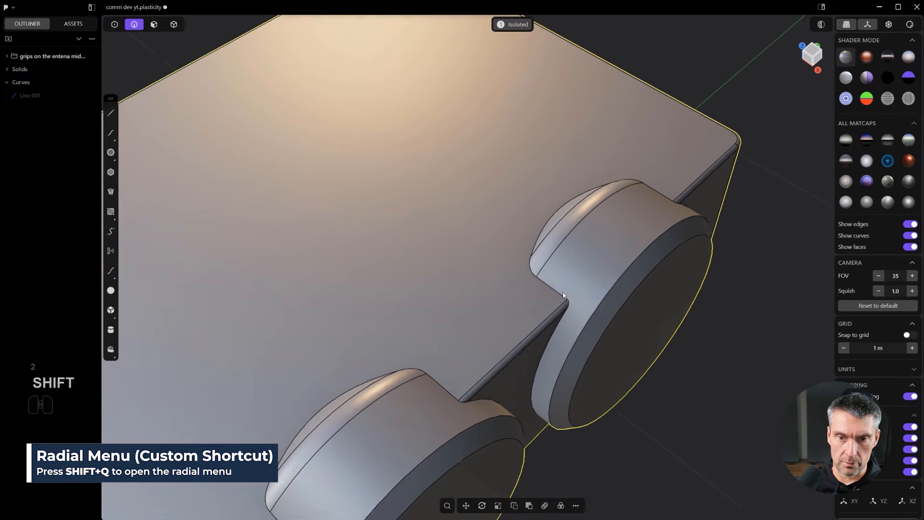
scroll(561, 295, "up", 1)
left_click(560, 295)
left_click_drag(560, 294, 563, 290)
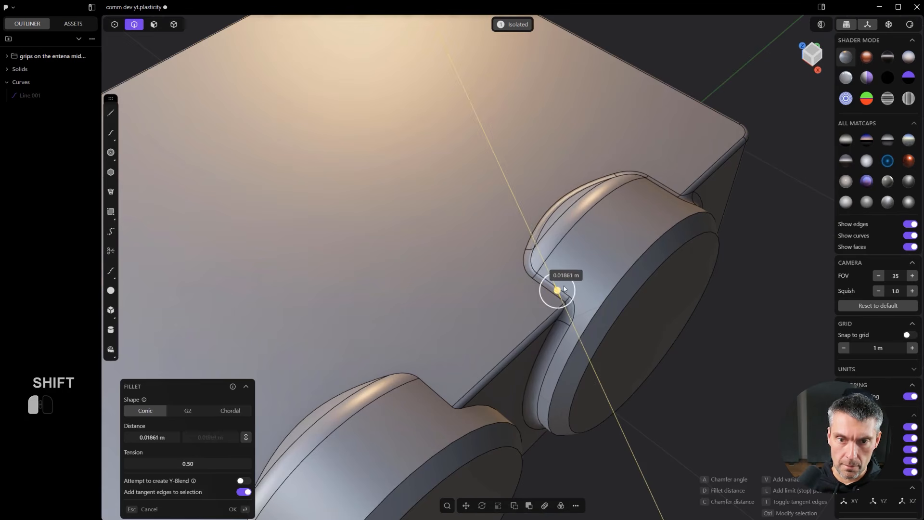
key("ctrl+z")
scroll(566, 293, "up", 1)
- Blend the original cylinder into the main body with a G2 Bridge Surface about 0.035 m wide
key("f")
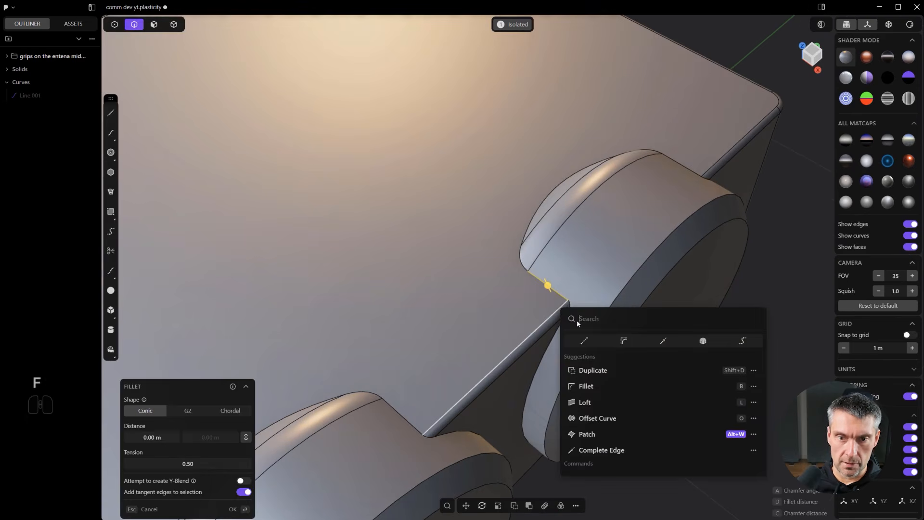
left_click(742, 341)
left_click(548, 296)
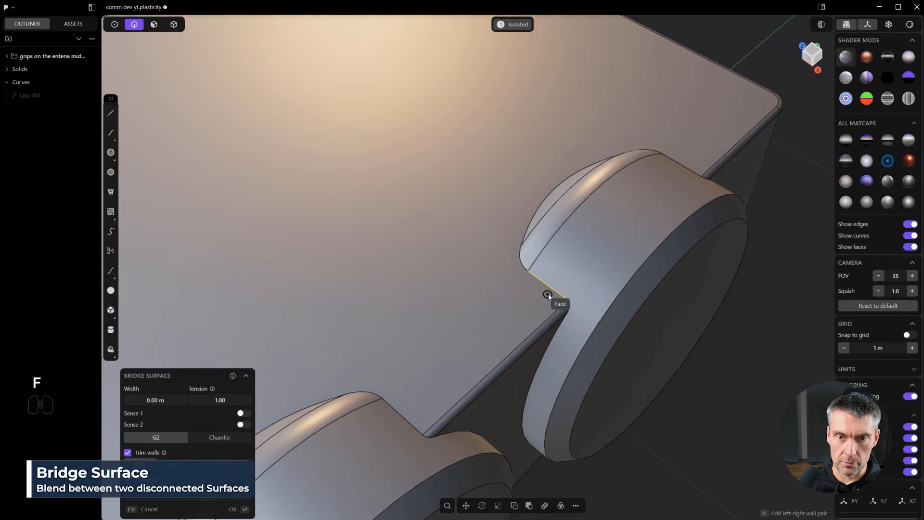
left_click(568, 282)
scroll(586, 337, "down", 3)
middle_click_drag(588, 342, 540, 342, "shift")
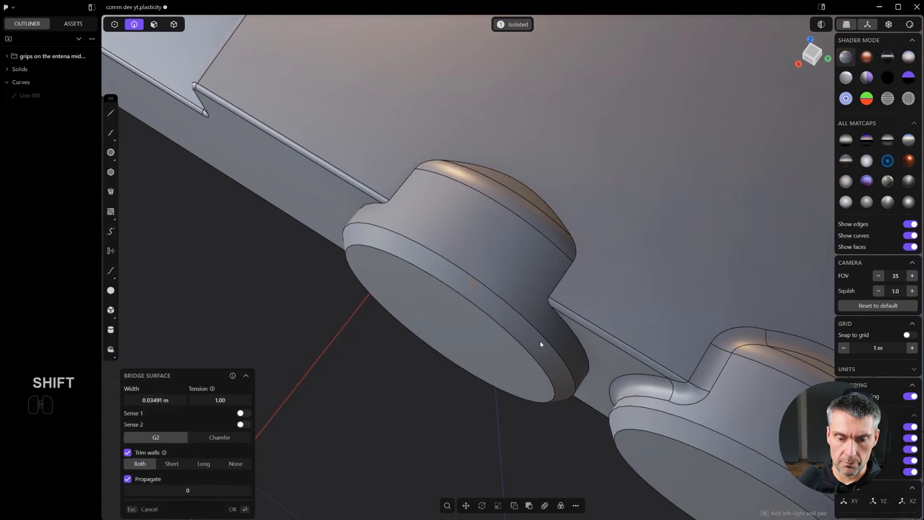
- Blend the duplicated cylinder into the main body with a G2 Bridge Surface about 0.027 m wide
scroll(542, 343, "up", 1)
key("f")
left_click(725, 361)
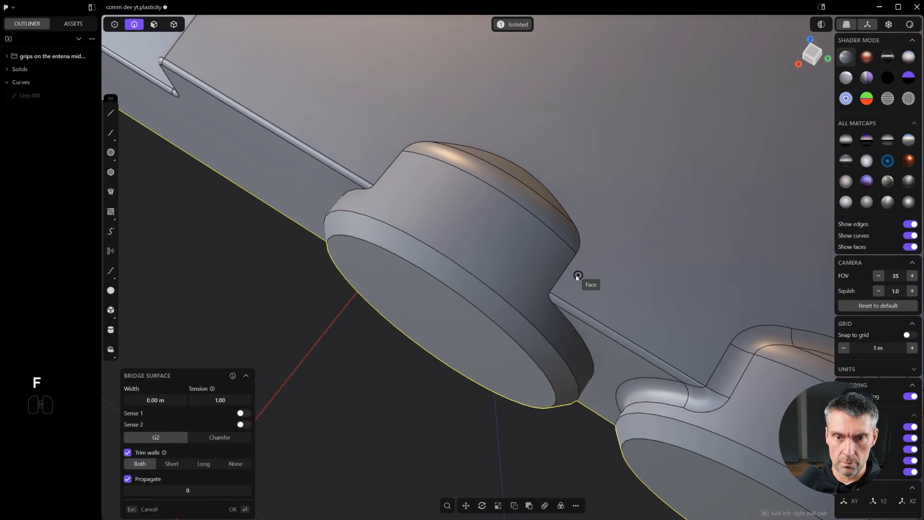
left_click(561, 263)
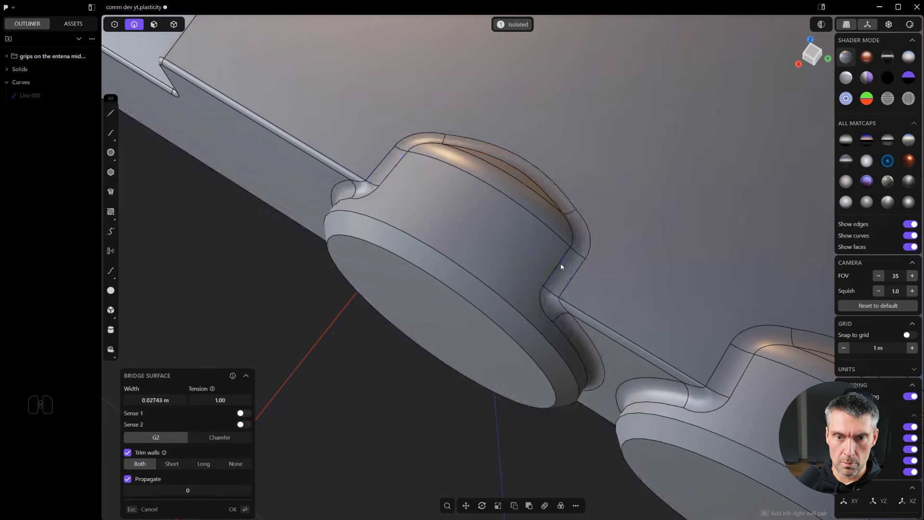
scroll(570, 308, "down", 3)
- Undo both bridge blends, trying a conic fillet of about 0.013 m on the duplicated cylinder's seam in between
middle_click_drag(589, 359, 510, 325)
key("ctrl+z")
left_click(526, 322)
key("f")
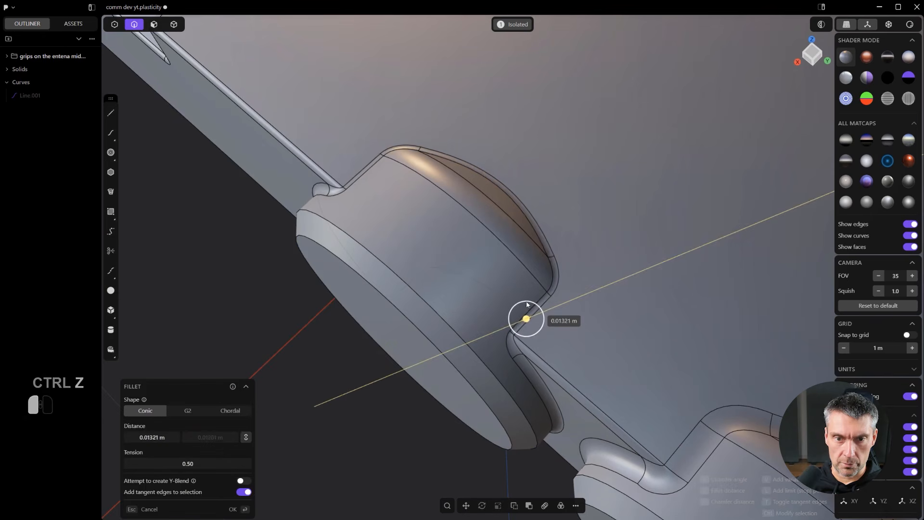
scroll(568, 354, "up", 3)
key("ctrl+z")
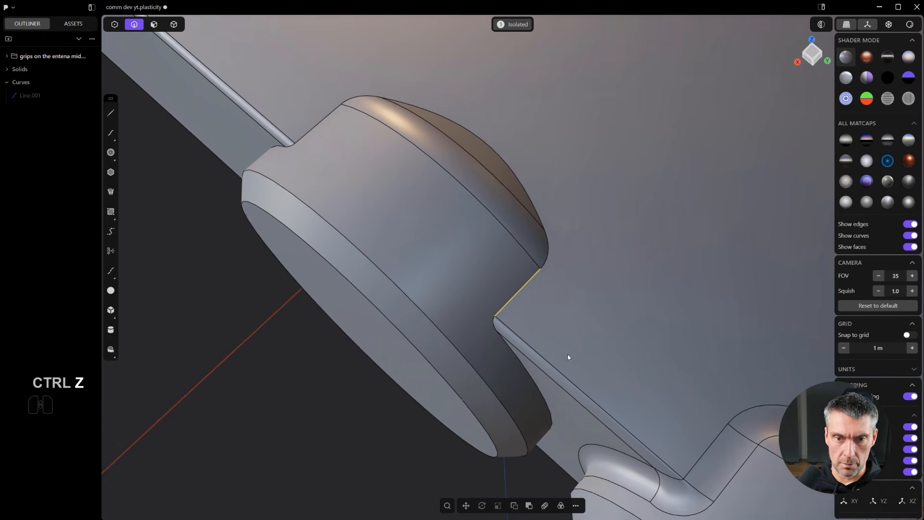
key("ctrl+z")
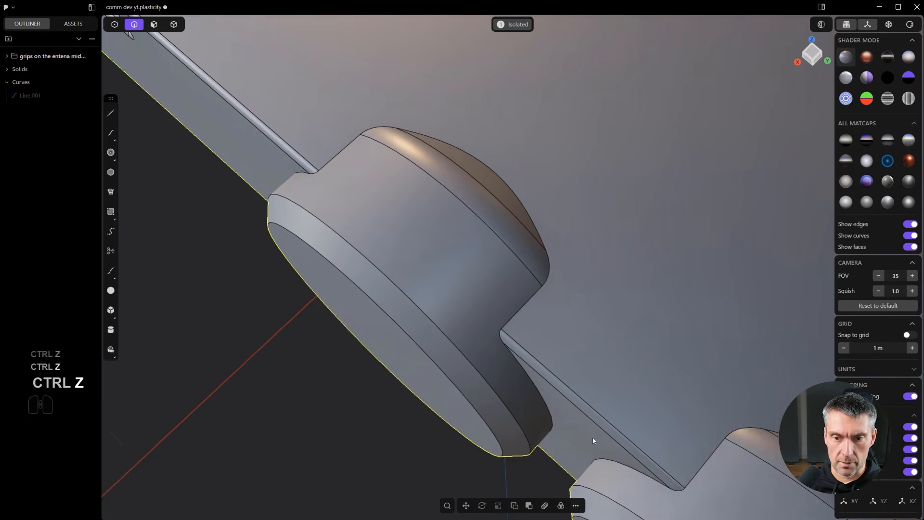
- Bridge the main body's top face and the duplicated cylinder's side with a G2 surface along their seam
middle_click_drag(591, 440, 518, 314, "shift")
left_click(522, 307)
key("f")
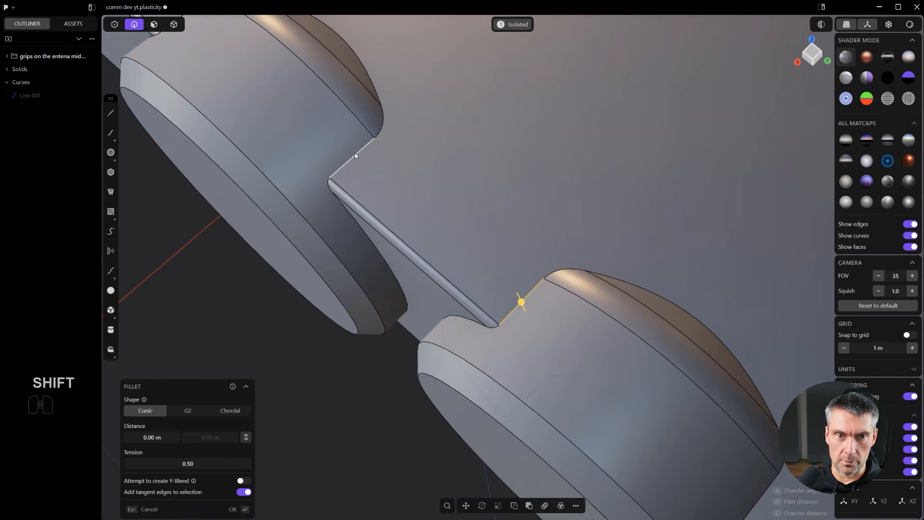
middle_click_drag(562, 345, 434, 237, "shift")
key("f")
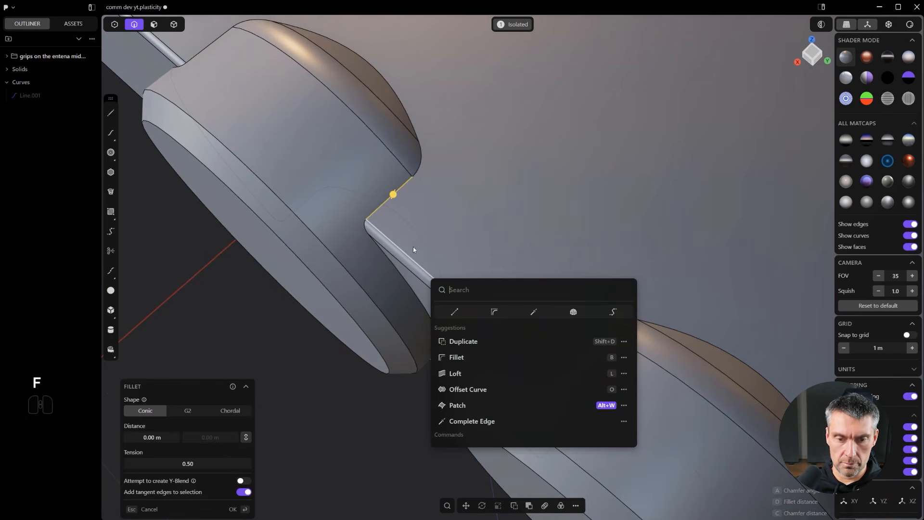
left_click(614, 313)
left_click_drag(395, 206, 381, 190)
- Bridge the main body and the original cylinder with a G2 surface about 0.031 m wide
middle_click_drag(383, 189, 536, 250)
key("f")
left_click(758, 288)
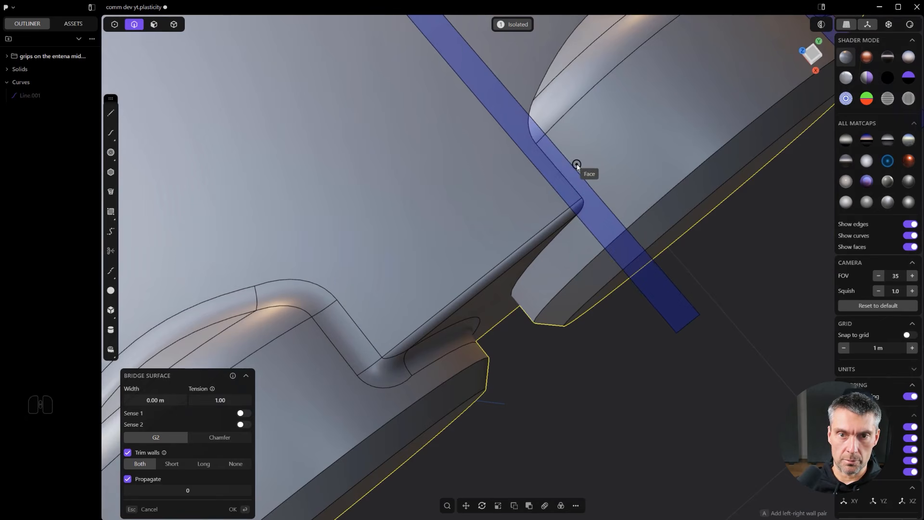
left_click(580, 166)
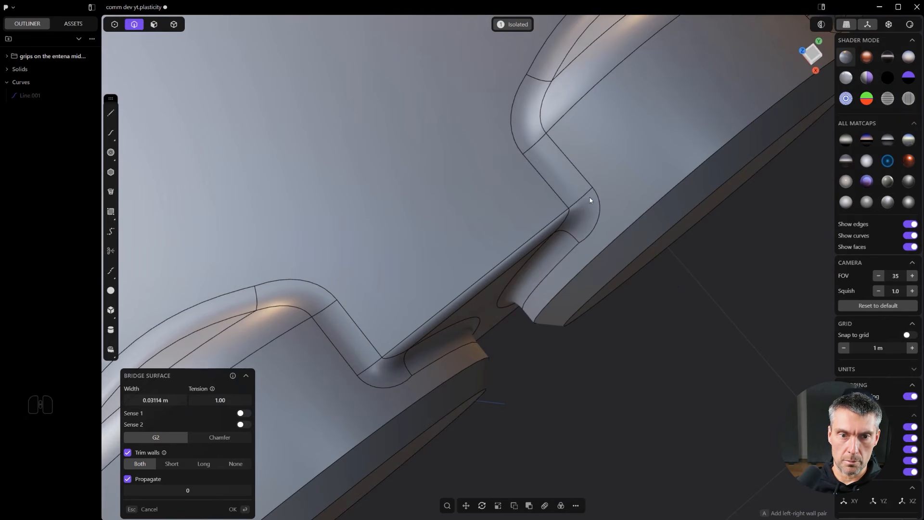
- Hide the model's edge display and examine the smooth blends around both side cylinders
scroll(601, 239, "down", 8)
middle_click_drag(656, 334, 629, 363)
key("ctrl+e")
scroll(626, 362, "up", 10)
middle_click_drag(417, 325, 492, 410)
scroll(493, 410, "down", 3)
middle_click_drag(486, 376, 469, 263, "shift")
- Round the outer rim edges of the side cylinders with a conic fillet
key("2")
left_click(456, 248)
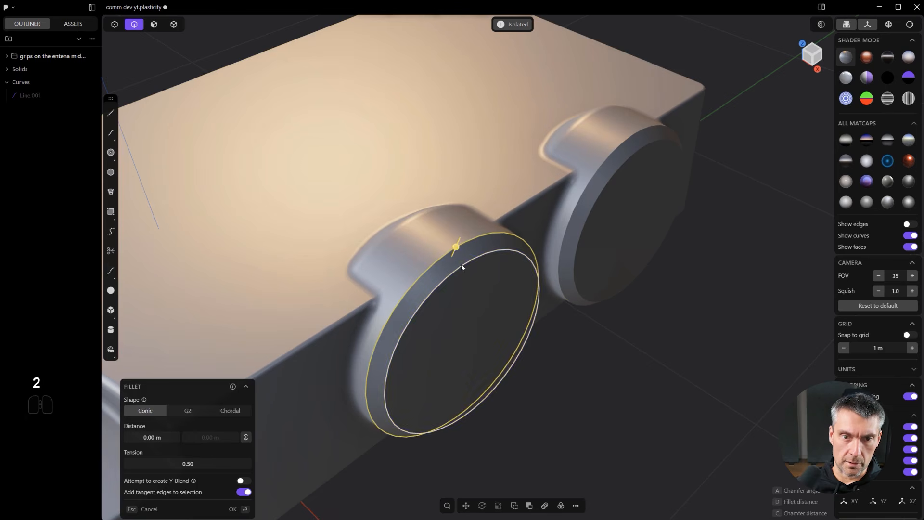
left_click_drag(630, 158, 663, 177)
right_click(677, 186)
- Turn the edge display on and offset the outer face outlines of both side cylinders inward by about 0.068 m
middle_click_drag(619, 291, 484, 265)
key("3")
left_click(460, 264)
left_click(643, 227, "shift")
middle_click_drag(634, 251, 601, 277, "shift")
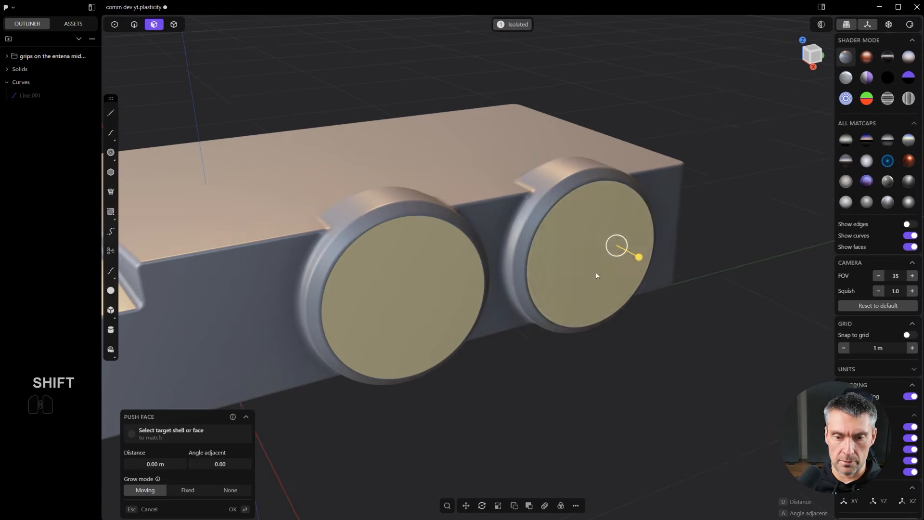
key("i")
key("ctrl+e")
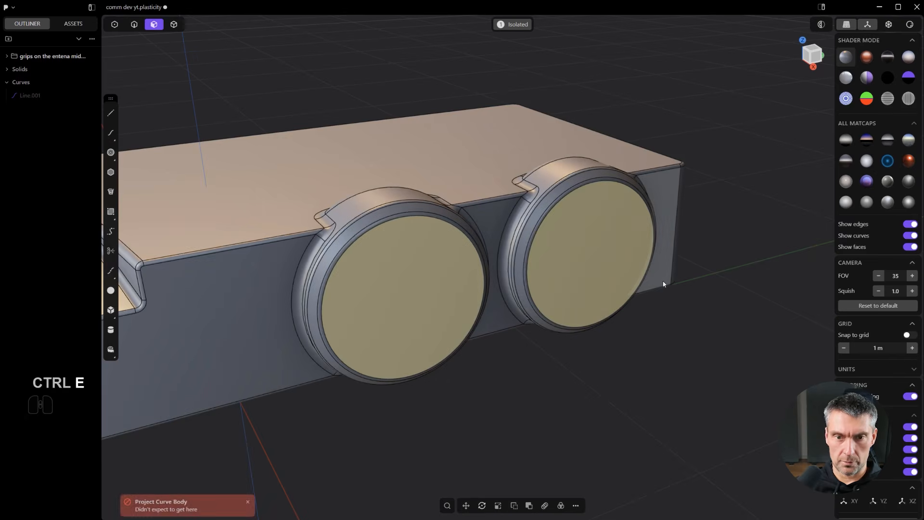
key("o")
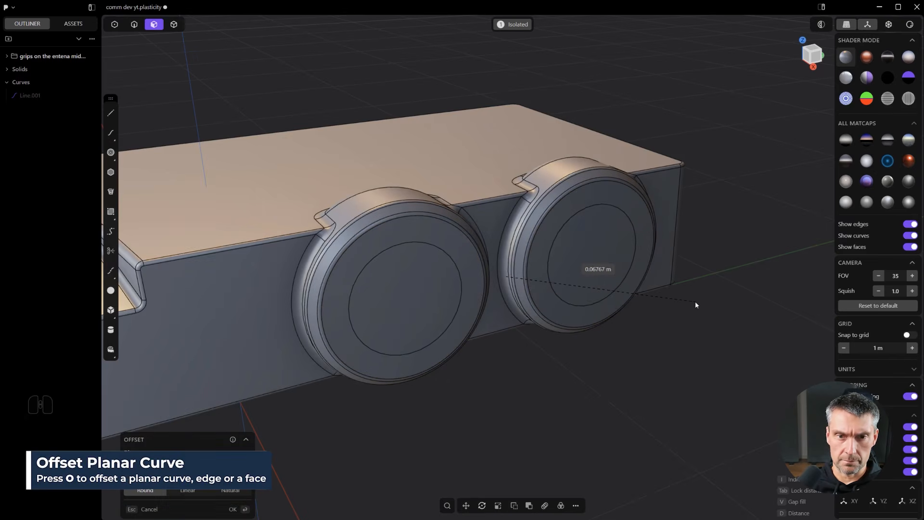
left_click(694, 300)
- Push the inner circular faces of both side cylinders inward to form round recesses and fillet the recess floor edges
left_click(603, 259)
left_click(422, 289, "shift")
left_click_drag(434, 301, 411, 287)
key("2")
left_click(435, 304)
key("f")
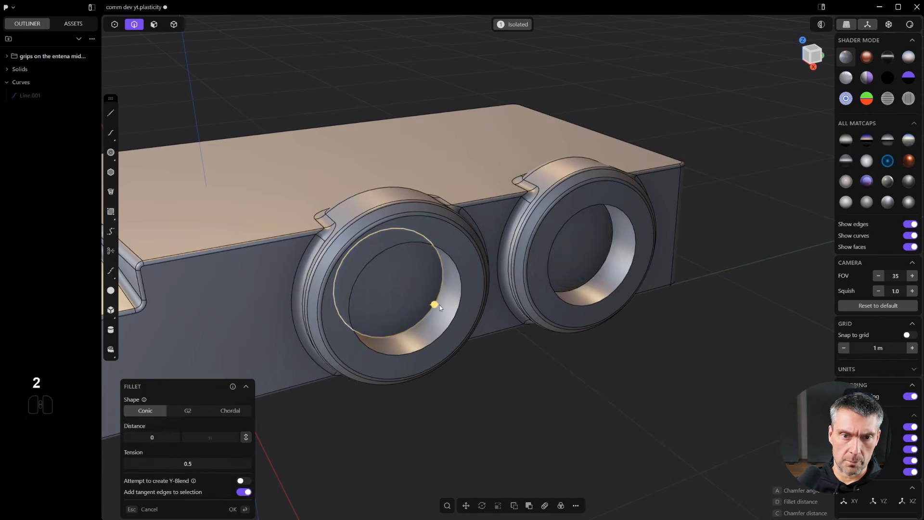
left_click_drag(591, 284, 598, 294, "shift")
- Offset the floor outlines of both recesses inward by about 0.017 m and pull the inner circles outward into pegs
key("3")
left_click(580, 251)
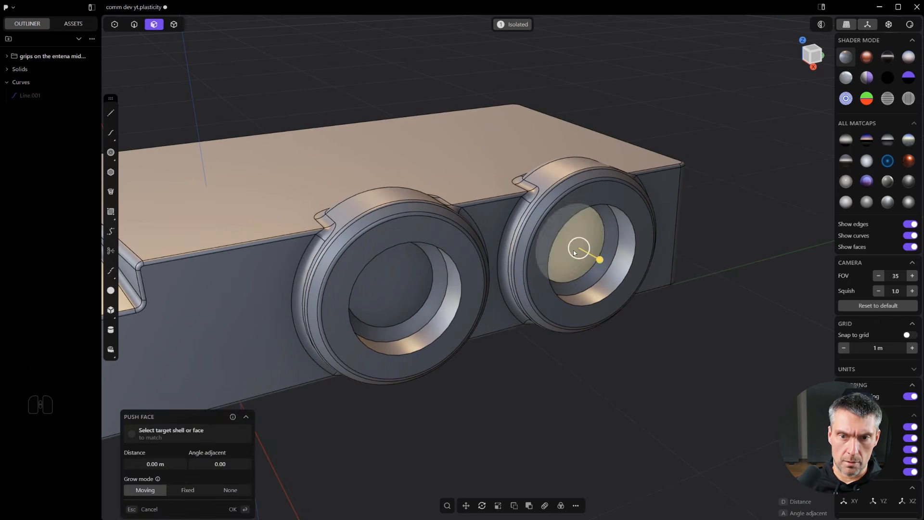
left_click(417, 290, "shift")
key("o")
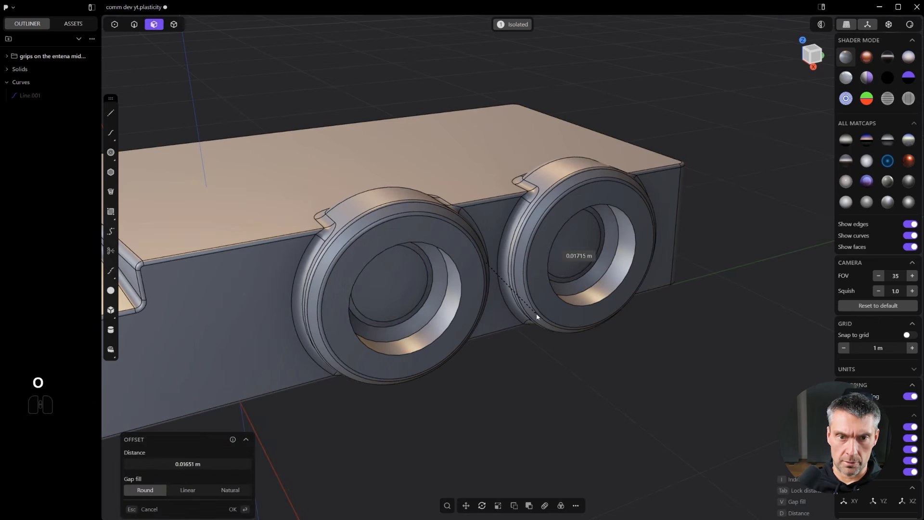
key("Escape")
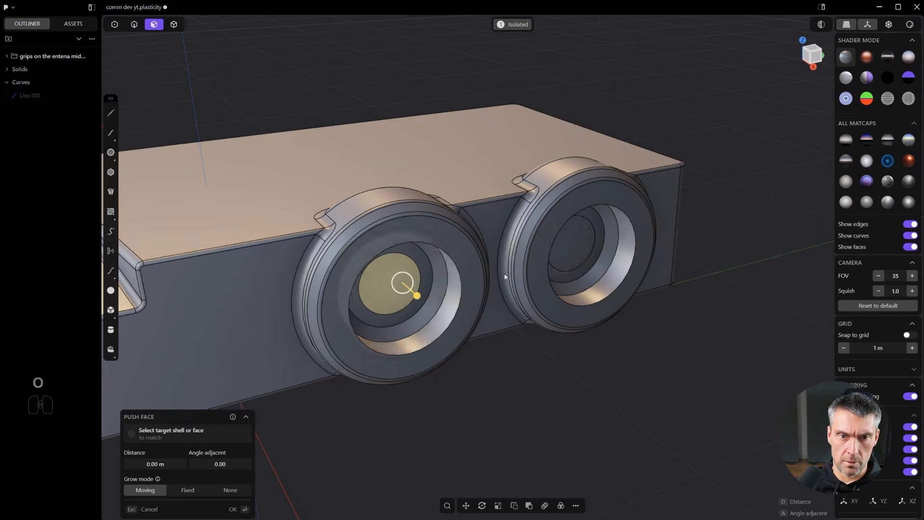
left_click_drag(575, 249, 587, 232)
- Try a conic fillet of about 0.088 m on the front edges of both pegs and undo it
key("2")
left_click(588, 226)
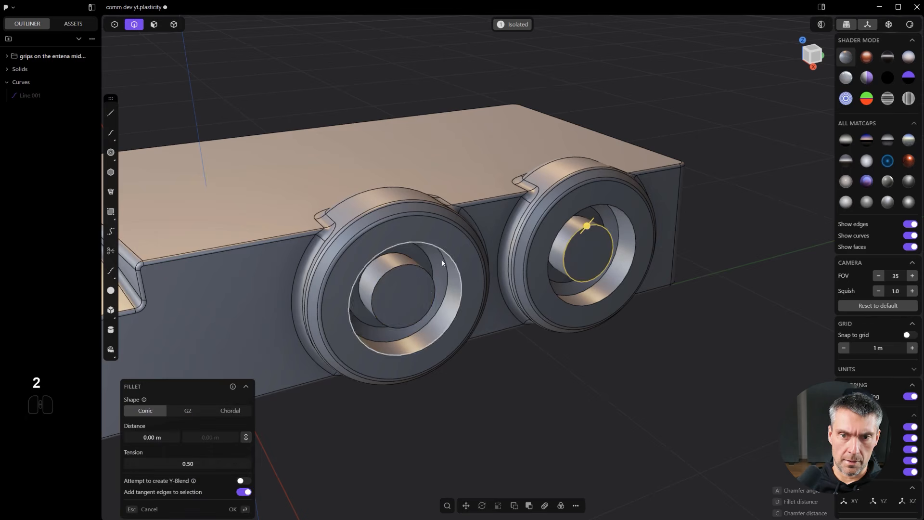
left_click(414, 272, "shift")
key("c")
left_click_drag(383, 262, 610, 309)
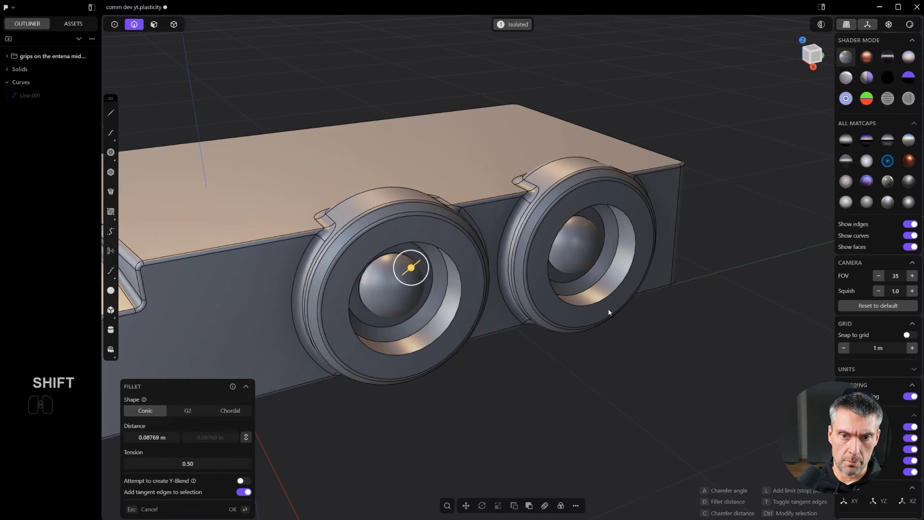
left_click(610, 308)
key("ctrl+z")
key("ctrl+z")
key("ctrl+z")
key("ctrl+z")
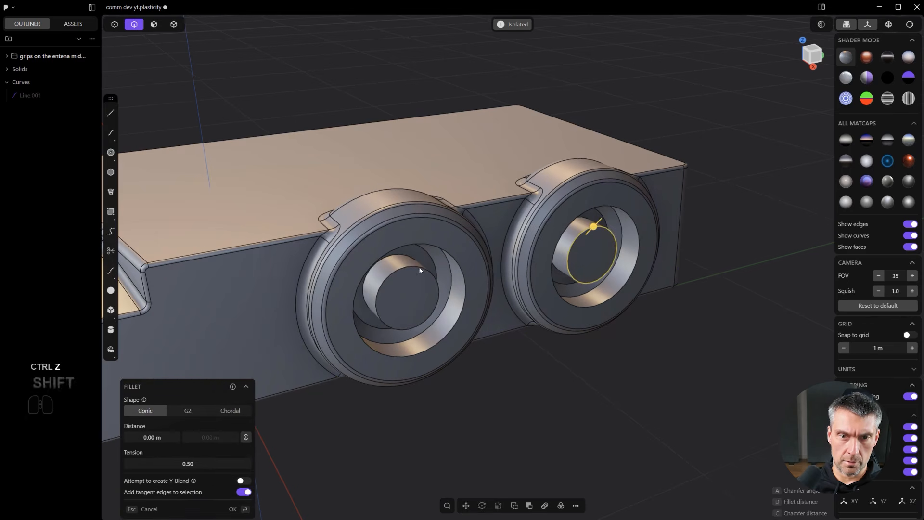
- Round the front edges of both pegs with a conic fillet of about 0.058 m, leaving small flat tips
left_click(421, 268, "shift")
key("c")
left_click_drag(429, 284, 431, 257)
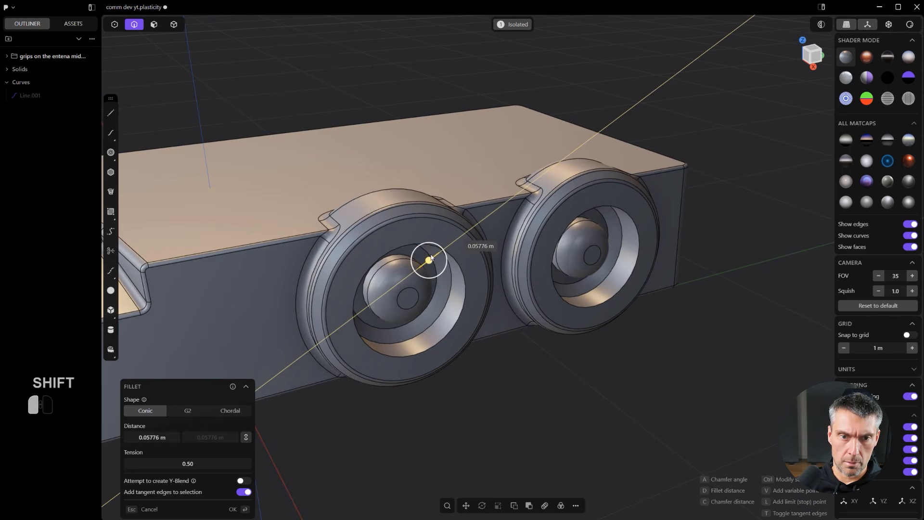
left_click(433, 260)
- Round the opening edges of the recesses in both side cylinders with a fillet
middle_click_drag(434, 260, 715, 397)
scroll(626, 311, "up", 1)
key("2")
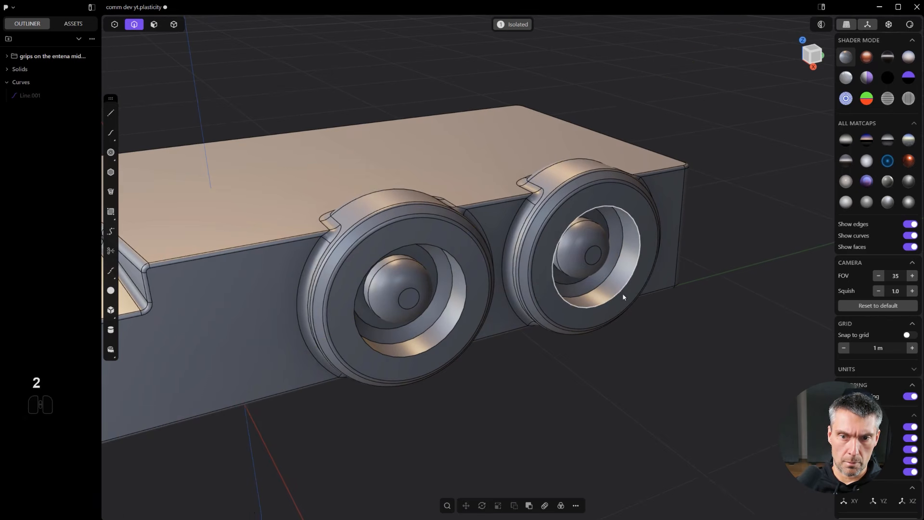
left_click(621, 293)
left_click(461, 322, "shift")
left_click_drag(460, 320, 494, 332, "shift")
left_click(599, 373)
left_click(604, 375)
- Hide the edge display and bring the rest of the communicator's parts back into view
scroll(626, 382, "down", 5)
key("ctrl+e")
middle_click_drag(631, 384, 606, 403)
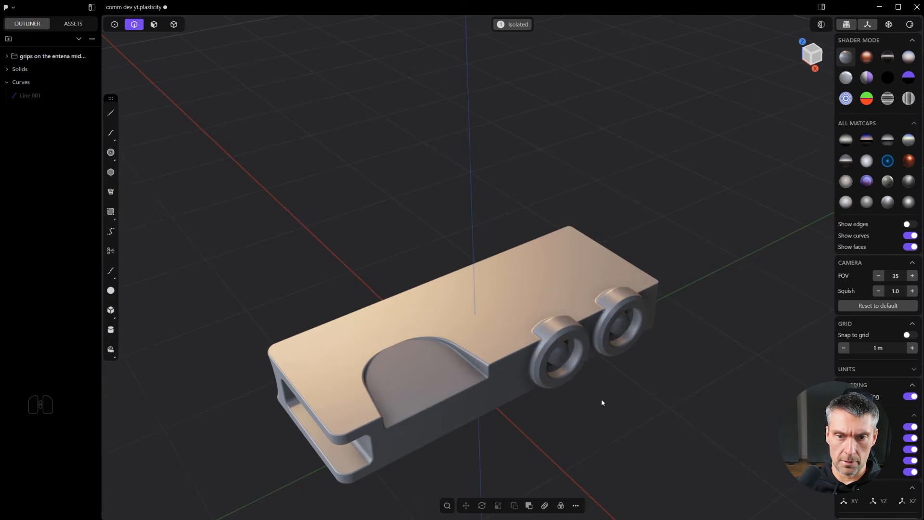
middle_click_drag(568, 360, 566, 347, "shift")
key("alt+h")
- Examine the communicator from the top view, from the upper block and antenna base down to the main body
middle_click_drag(565, 387, 502, 323)
scroll(503, 363, "down", 4)
middle_click_drag(504, 365, 504, 406, "shift")
middle_click_drag(462, 272, 460, 294, "shift")
scroll(438, 207, "up", 1)
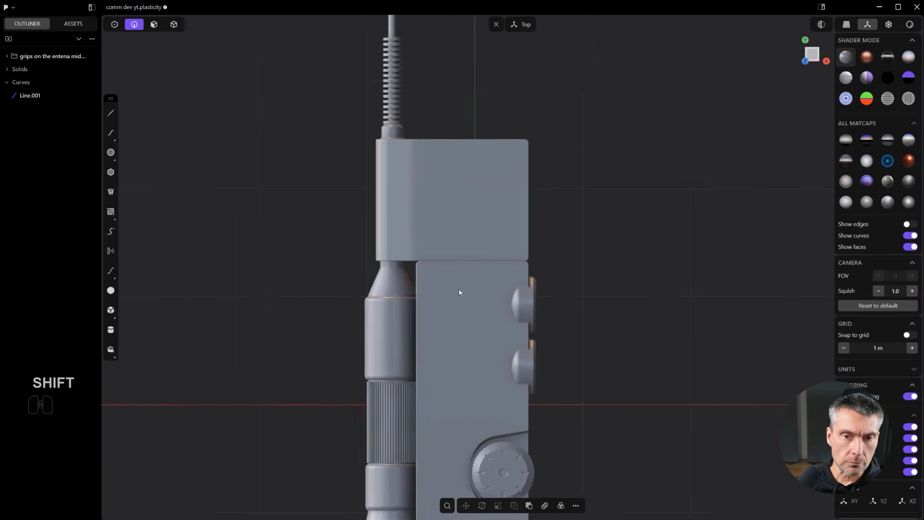
scroll(460, 289, "up", 4)
middle_click_drag(454, 247, 446, 285, "shift")
scroll(450, 287, "up", 9)
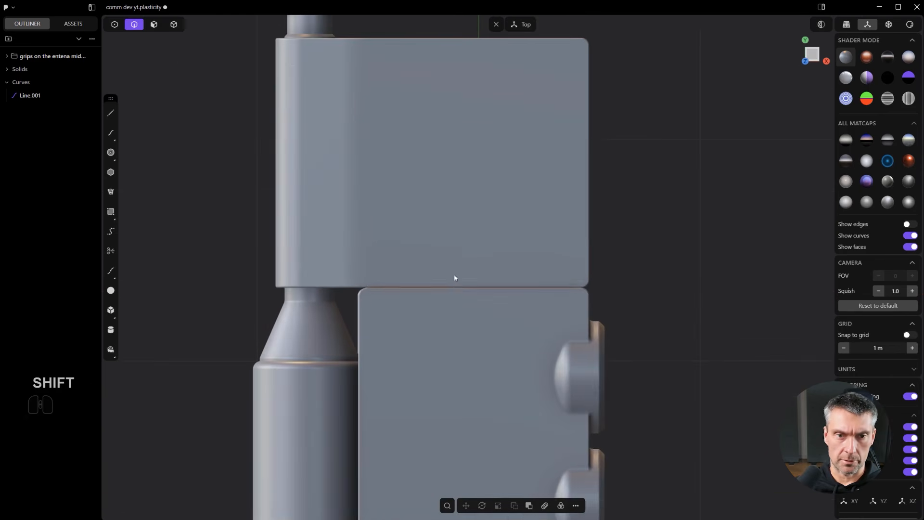
scroll(454, 277, "down", 6)
middle_click_drag(499, 384, 459, 286, "shift")
mouse_move(403, 329)
middle_mouse_down("shift")
mouse_move(384, 409)
mouse_move(392, 323)
middle_mouse_up("shift")
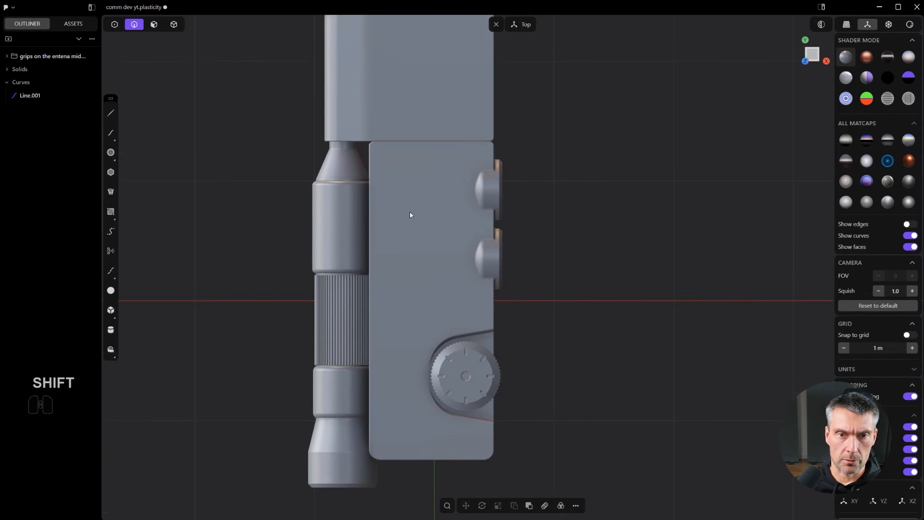
- Draw a roughly square centre rectangle overlapping the antenna side of the upper block in the Top view
middle_click_drag(489, 143, 483, 289, "shift")
scroll(373, 153, "up", 6)
middle_click_drag(372, 155, 343, 344, "shift")
scroll(330, 349, "up", 2)
left_click(111, 212)
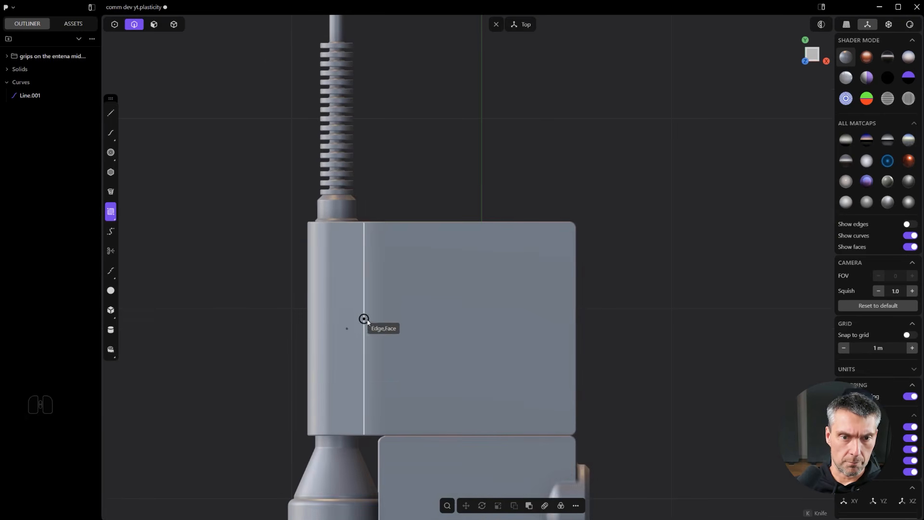
left_click(359, 343)
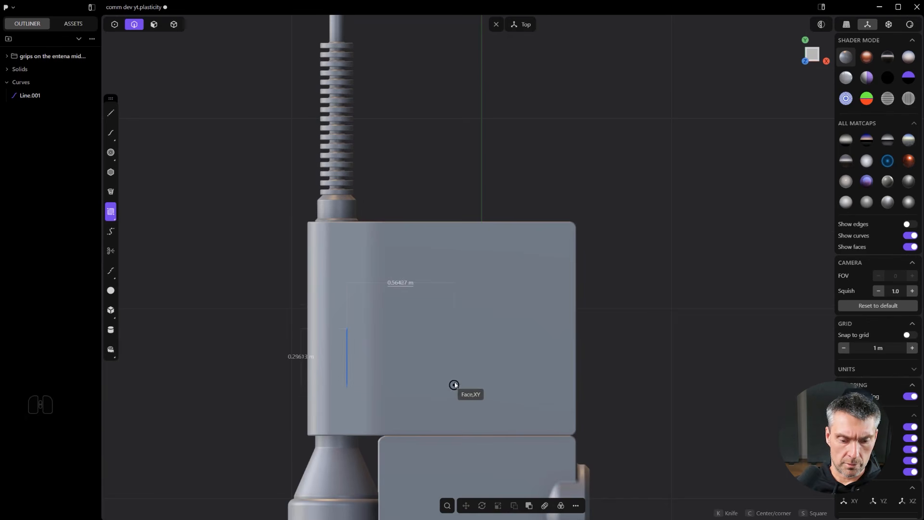
key("c")
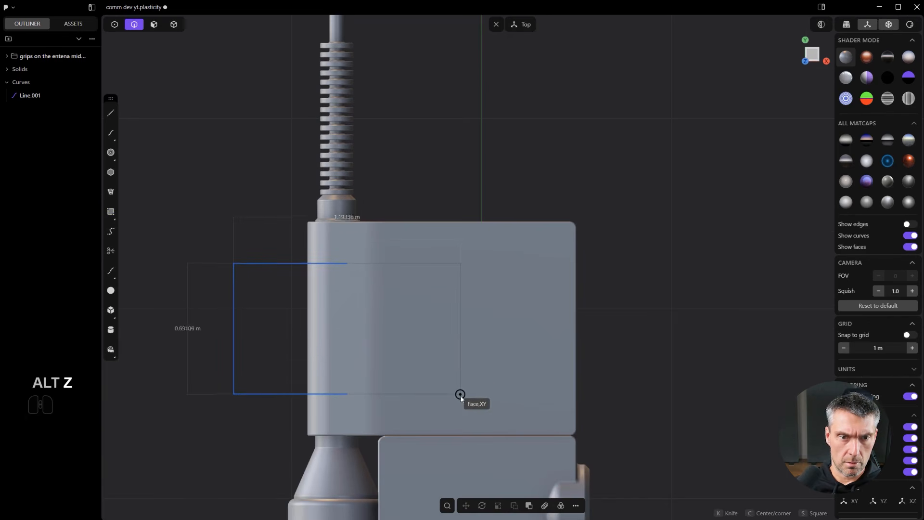
left_click(436, 415)
- Fillet the rectangle's two corners lying on the upper block with a radius of about 0.09 m
scroll(436, 415, "up", 1)
left_click_drag(415, 290, 402, 164)
scroll(429, 231, "up", 1)
key("b")
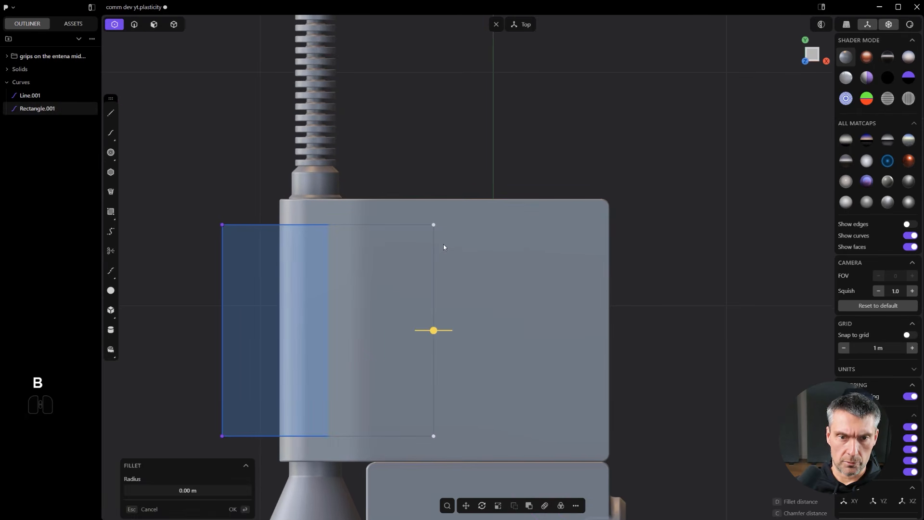
left_click_drag(434, 332, 422, 327)
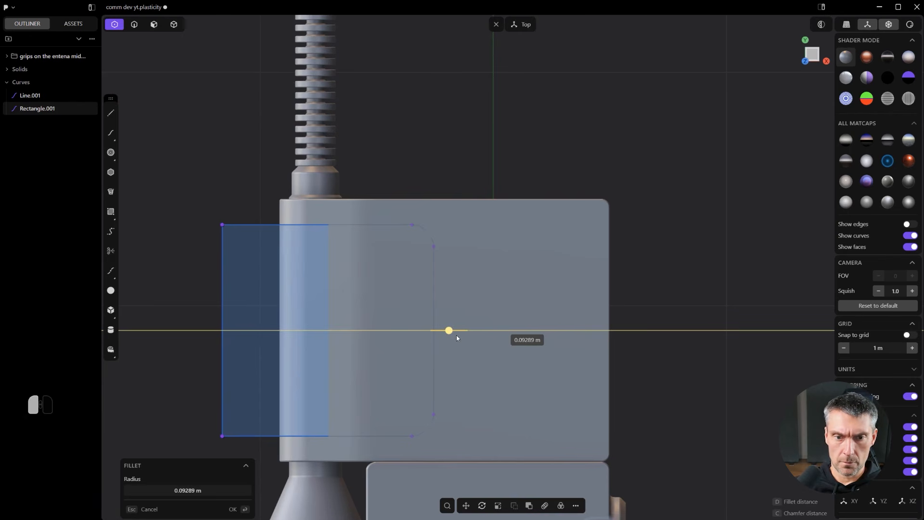
left_click(456, 335)
- Move the filleted rectangle about -0.27 m along the X axis
scroll(487, 359, "down", 2)
key("g")
key("x")
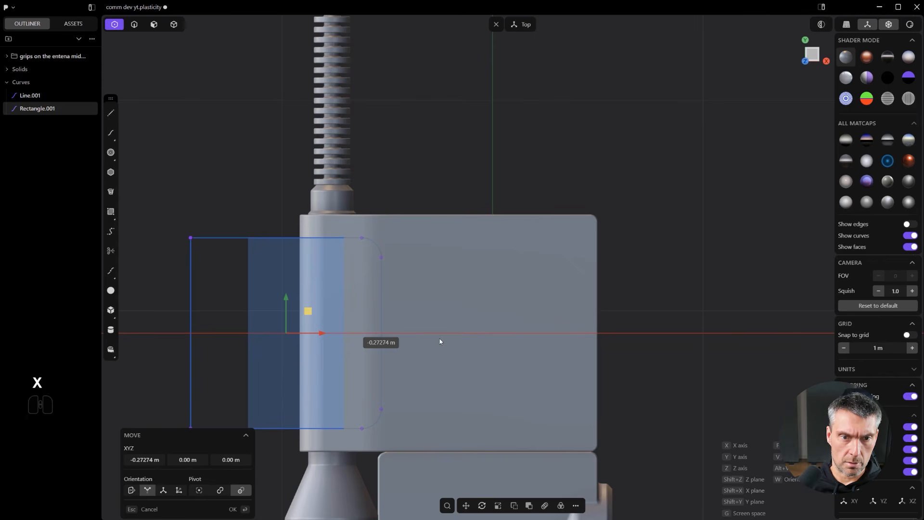
left_click(441, 339)
- Cut the upper block with the filleted rectangle and delete the rectangle curve
scroll(441, 346, "down", 1)
key("c")
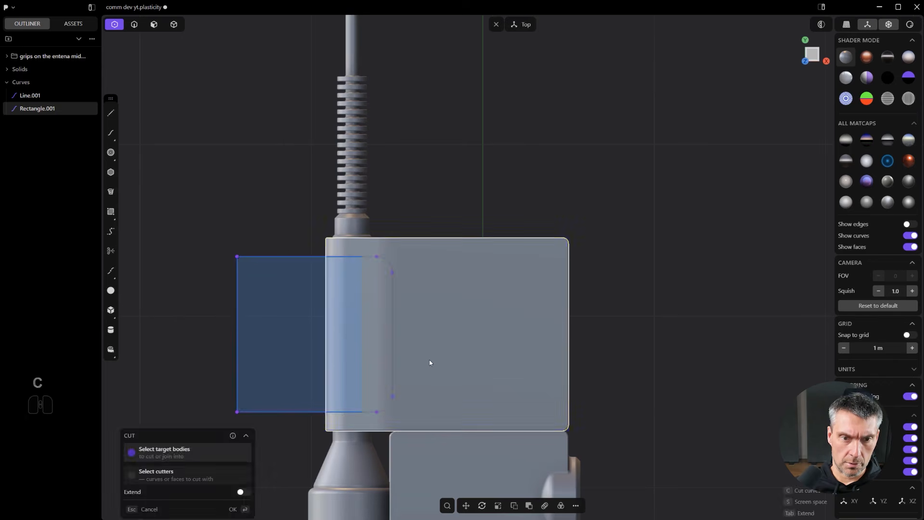
left_click(430, 364)
right_click(429, 365)
scroll(430, 366, "up", 2)
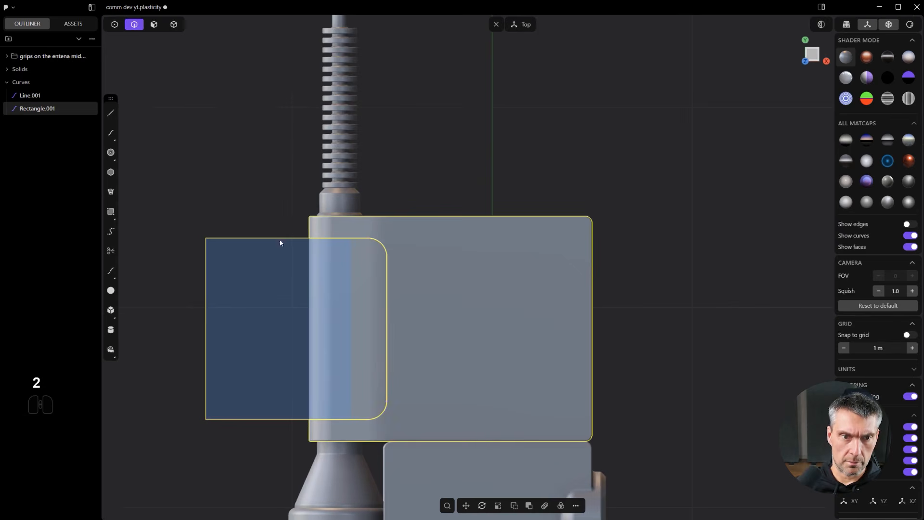
key("x")
scroll(279, 245, "up", 2)
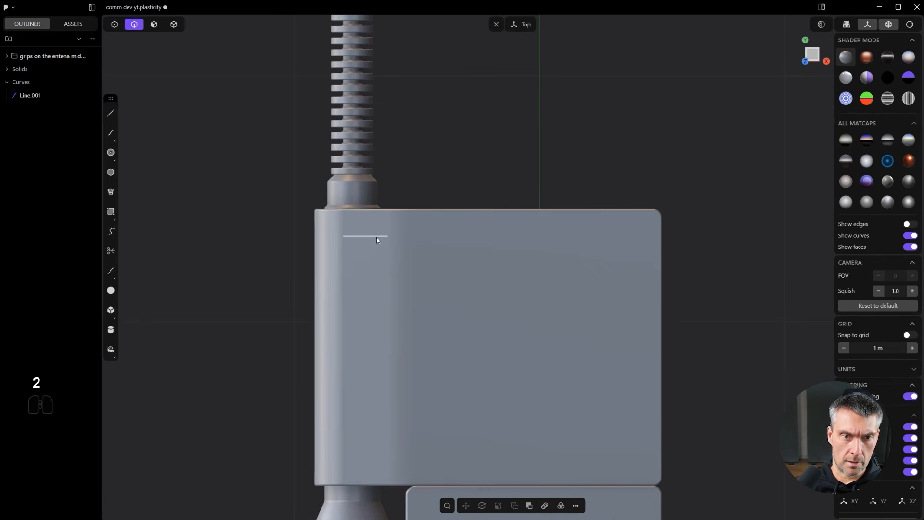
- Show the edges and chamfer the seam edges around the newly cut side panel by about 0.013 m
key("ctrl+e")
left_click(377, 236)
left_click_drag(376, 238, 379, 236)
scroll(377, 237, "up", 2)
middle_click_drag(377, 238, 386, 220)
key("Return")
scroll(392, 217, "up", 2)
left_click(405, 224)
left_click_drag(405, 223, 403, 228)
middle_click_drag(404, 228, 451, 298)
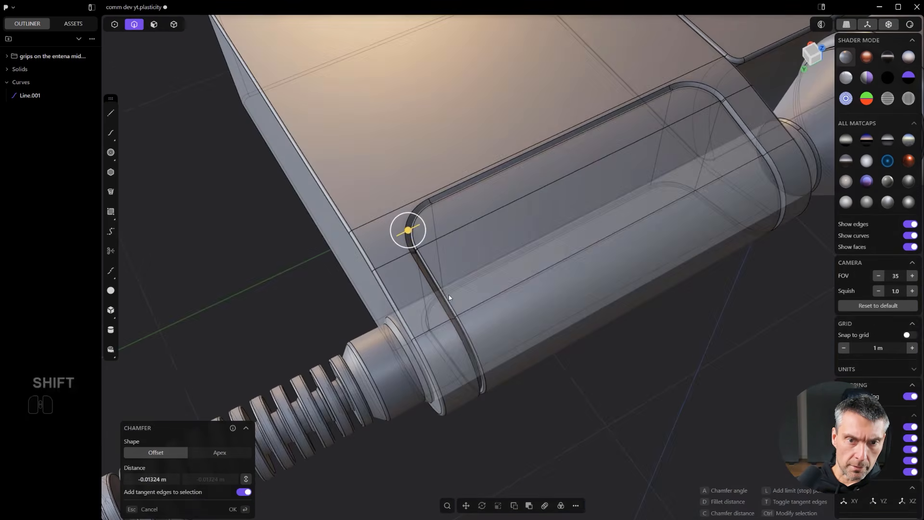
right_click(504, 290)
scroll(514, 290, "down", 3)
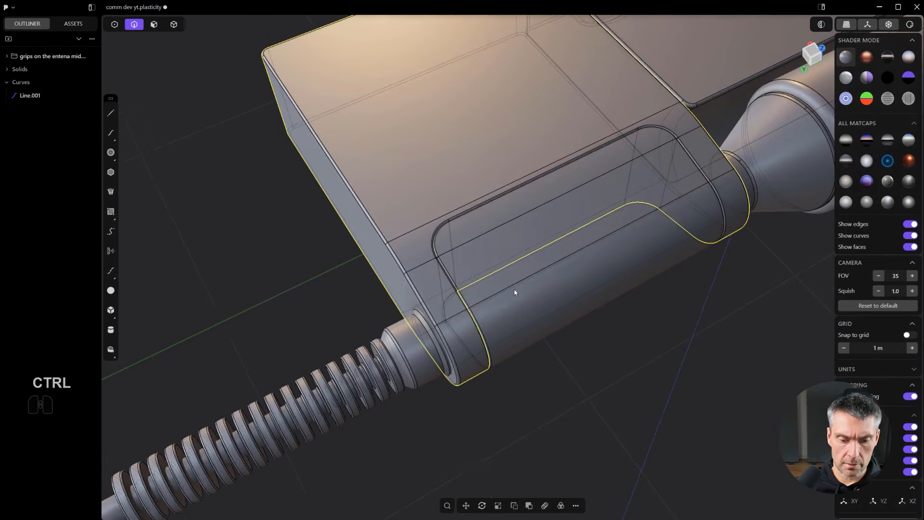
- Hide the edges and return to a Top view framing the upper block and its rounded panel
key("ctrl+e")
scroll(535, 294, "down", 3)
middle_click_drag(564, 308, 462, 337)
middle_click_drag(462, 337, 278, 439, "shift")
left_click(277, 439)
scroll(277, 440, "down", 1)
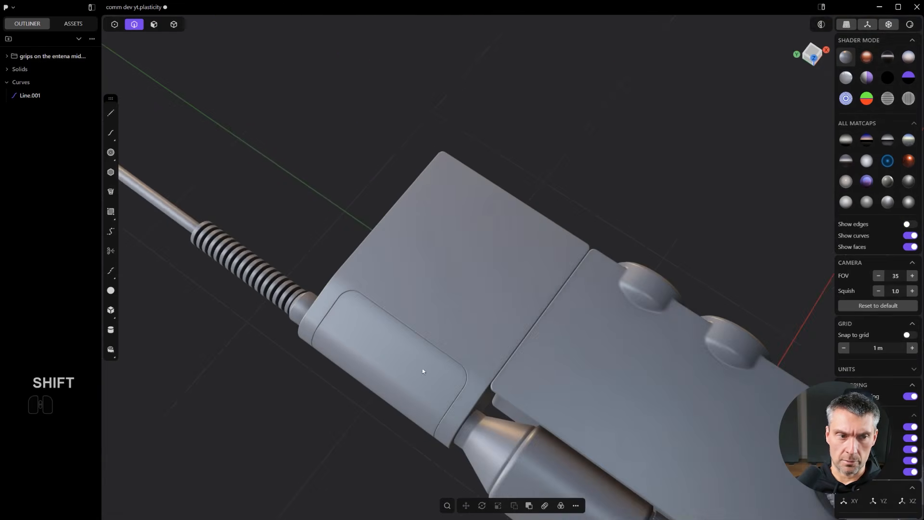
middle_click_drag(415, 378, 453, 362, "alt")
scroll(468, 348, "up", 5)
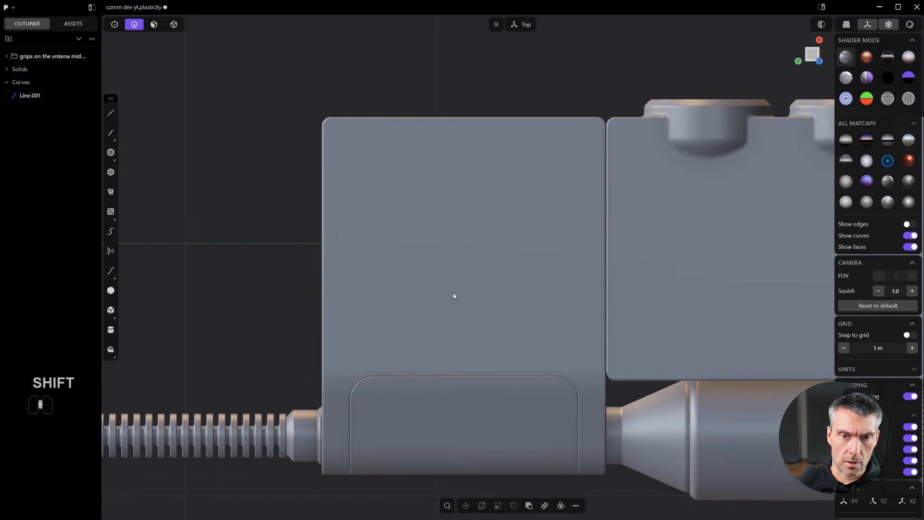
middle_click_drag(455, 283, 448, 328, "shift")
scroll(448, 328, "down", 1)
middle_click_drag(532, 373, 518, 322, "shift")
scroll(519, 321, "up", 1)
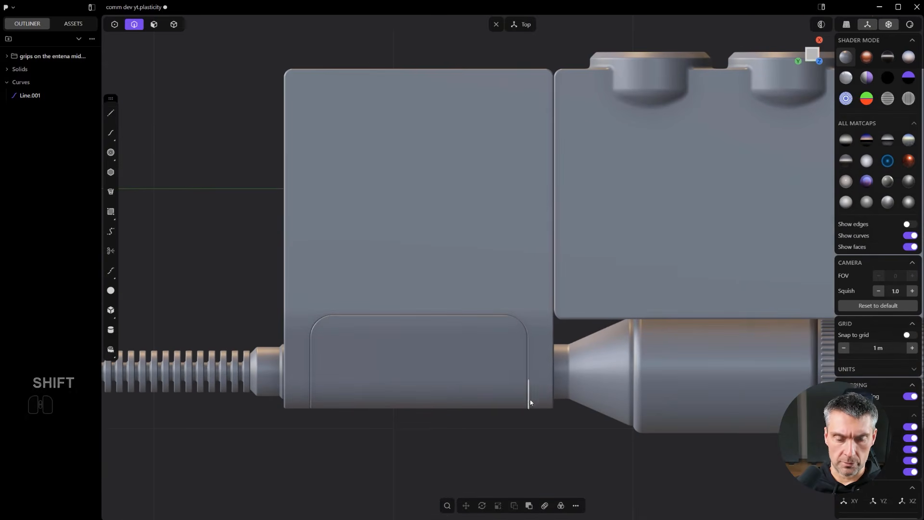
- Unhide all objects and delete the leftover Line.001 curve
left_click(27, 99)
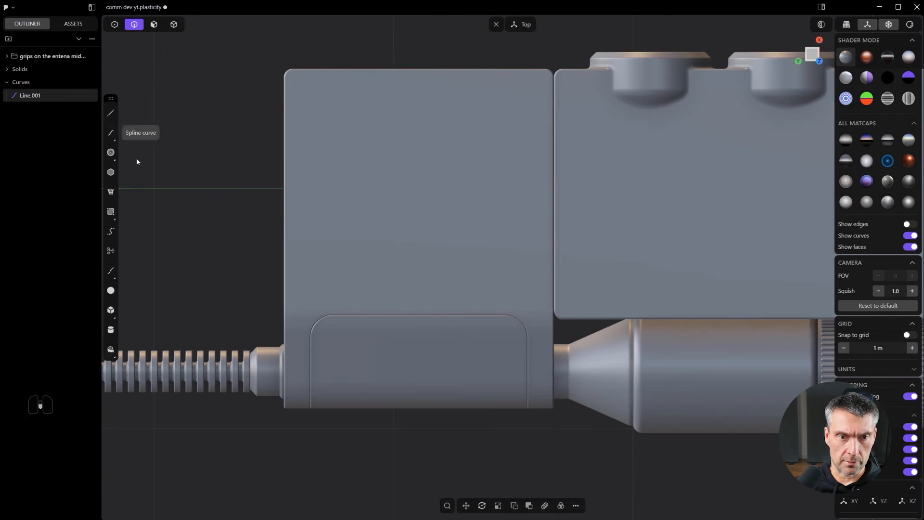
scroll(183, 184, "down", 1)
key("alt+h")
scroll(356, 215, "down", 4)
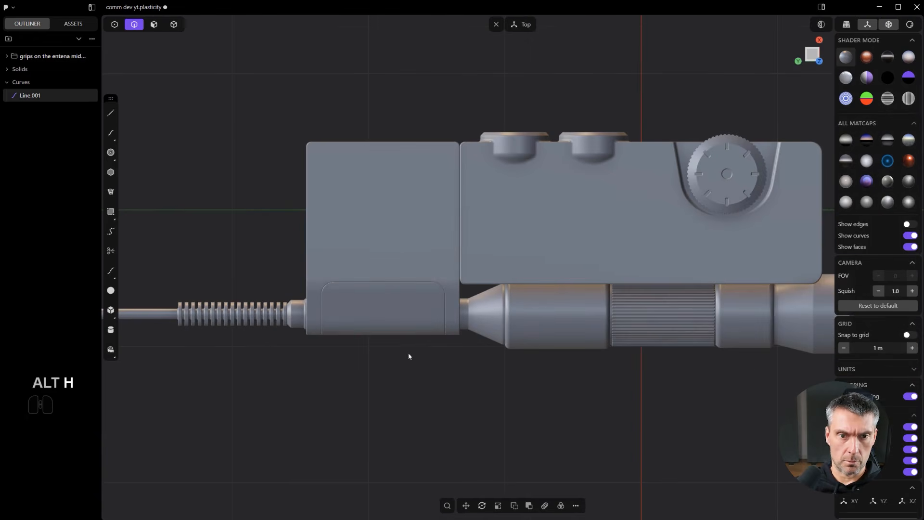
scroll(235, 200, "down", 3)
scroll(341, 266, "up", 1)
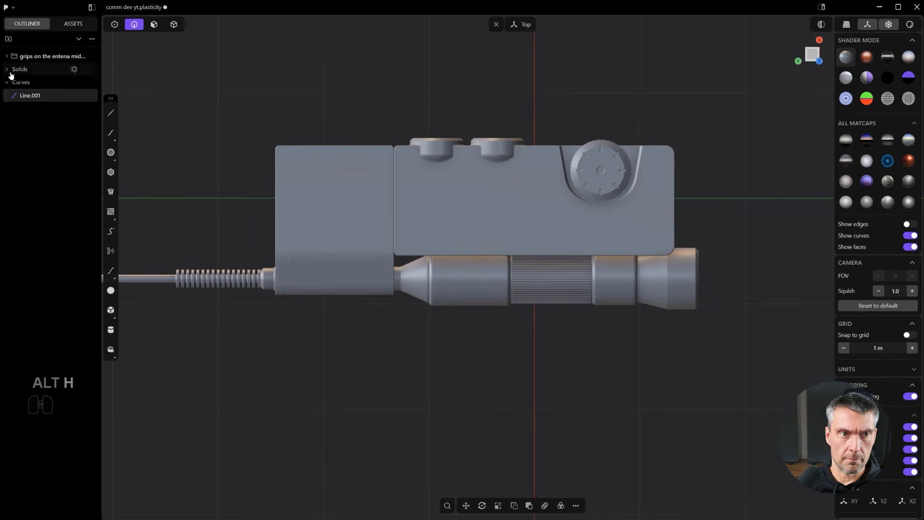
middle_click_drag(284, 268, 300, 89)
key("x")
- Duplicate the rounded panel's two straight side edges as separate curves, working in the Top view
middle_click_drag(337, 131, 371, 325, "alt")
scroll(370, 323, "up", 4)
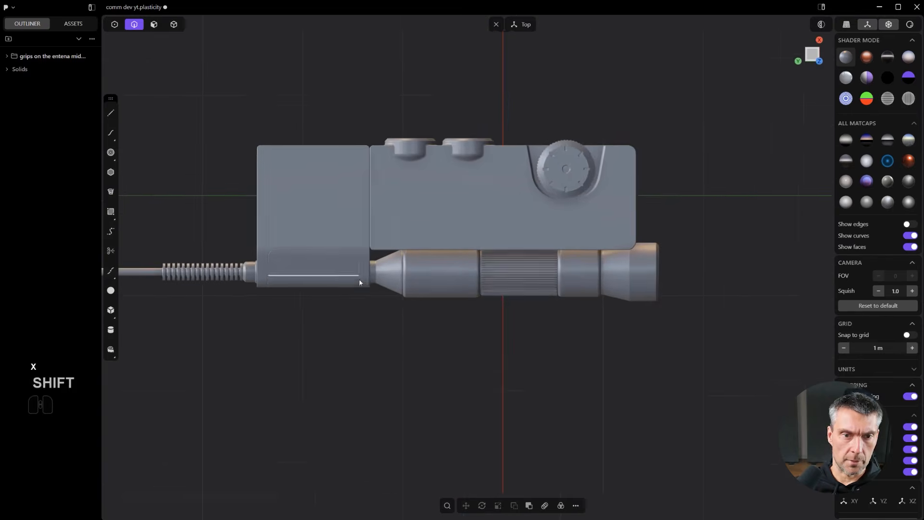
middle_click_drag(335, 274, 414, 310, "shift")
scroll(414, 310, "up", 3)
scroll(414, 312, "up", 3)
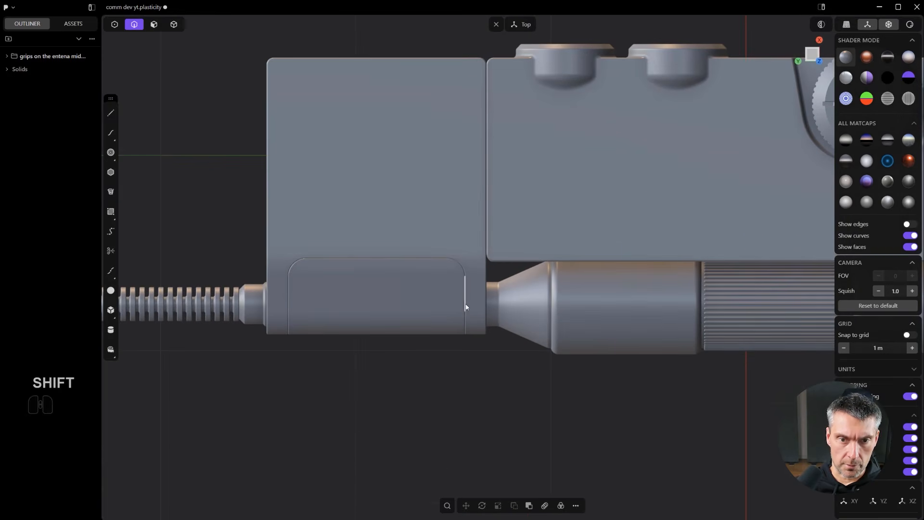
left_click(402, 312, "shift")
key("f")
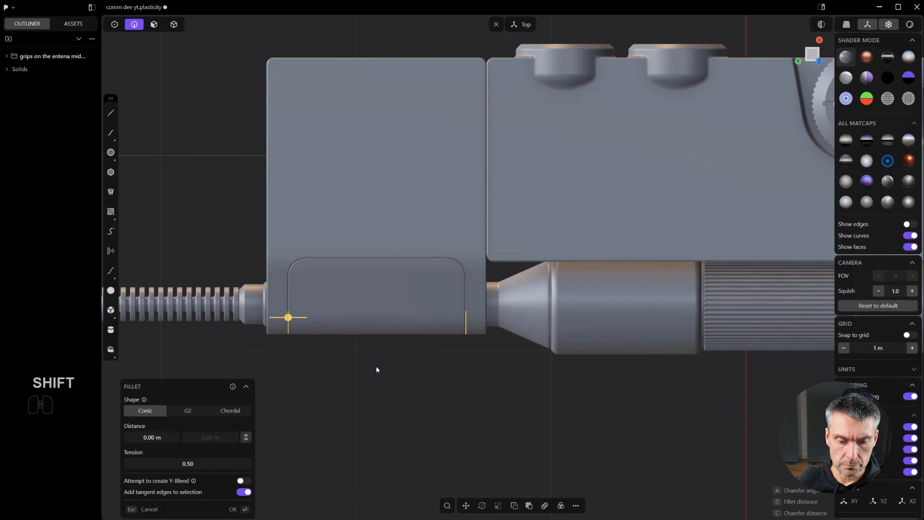
key("shift+d")
- Try to extend the two duplicated side curves from their end points across the block
scroll(423, 387, "up", 2)
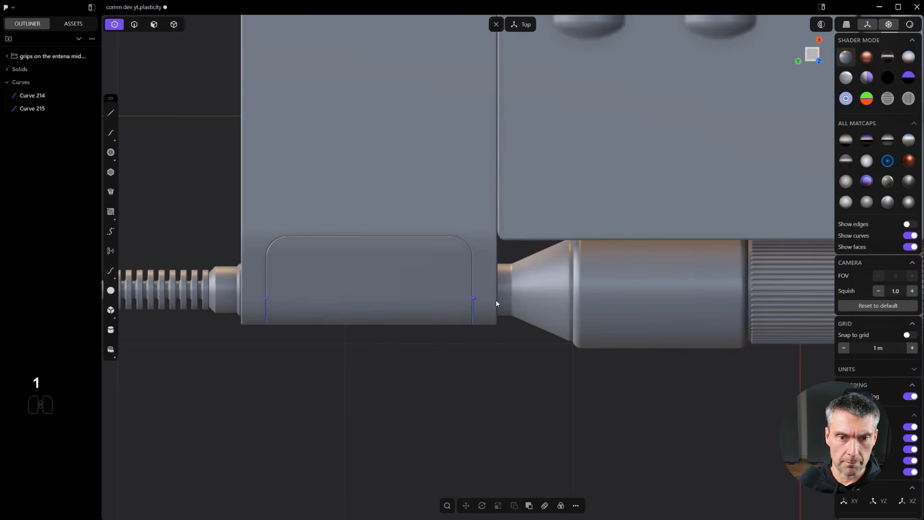
left_click_drag(262, 261, 262, 261)
scroll(375, 365, "up", 1)
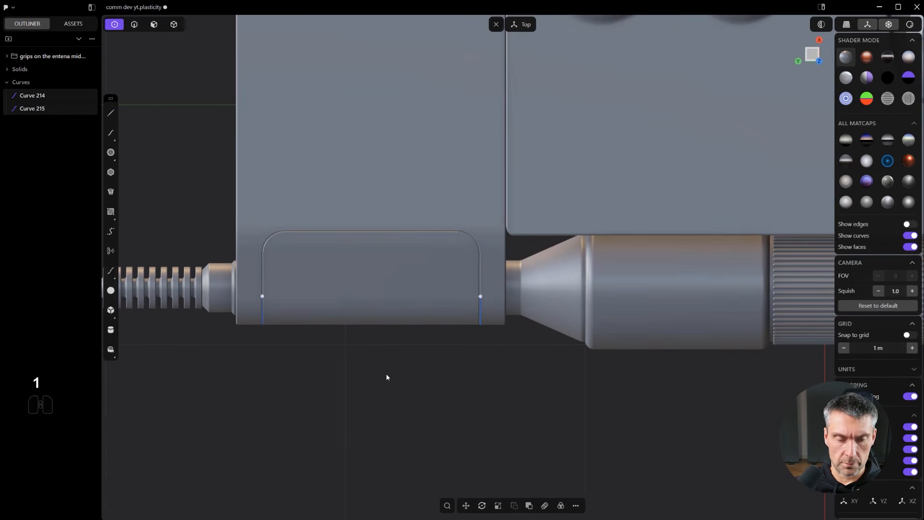
key("shift+q")
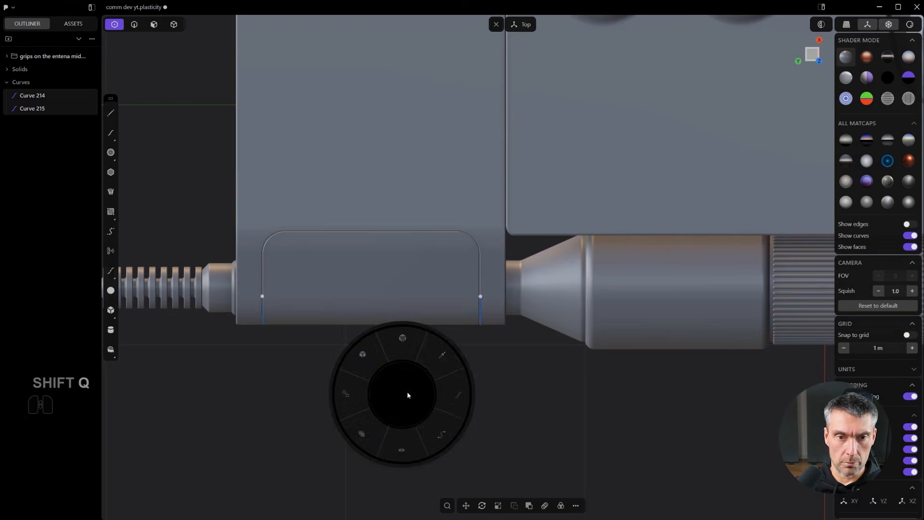
left_click(442, 355)
left_click_drag(261, 297, 289, 49)
right_click(294, 50)
scroll(328, 90, "down", 1)
middle_click_drag(420, 219, 430, 296, "shift")
scroll(450, 325, "down", 4)
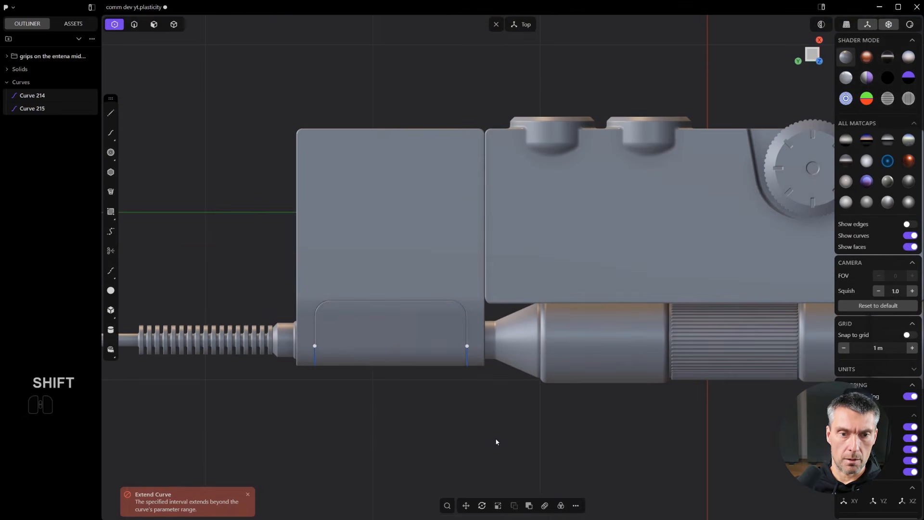
scroll(478, 432, "up", 1)
key("2")
left_click(466, 361)
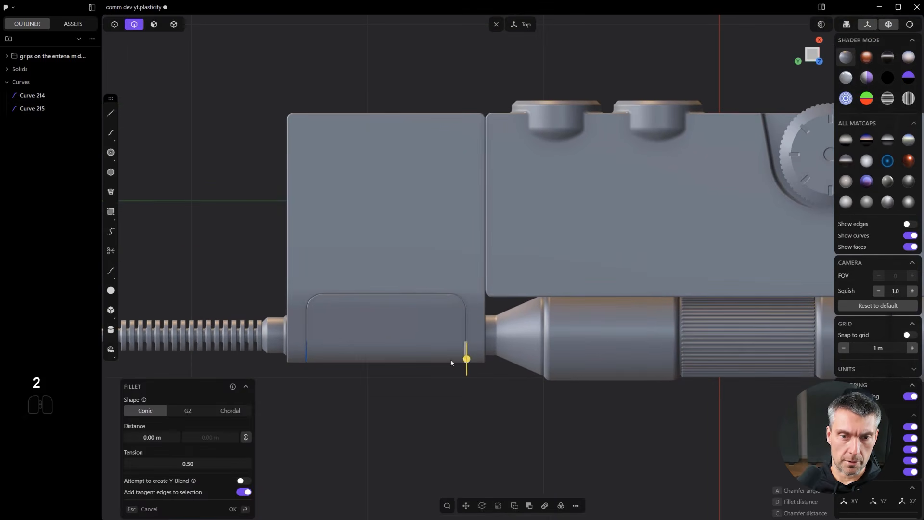
scroll(323, 377, "up", 6)
left_click(338, 414)
right_click(313, 386)
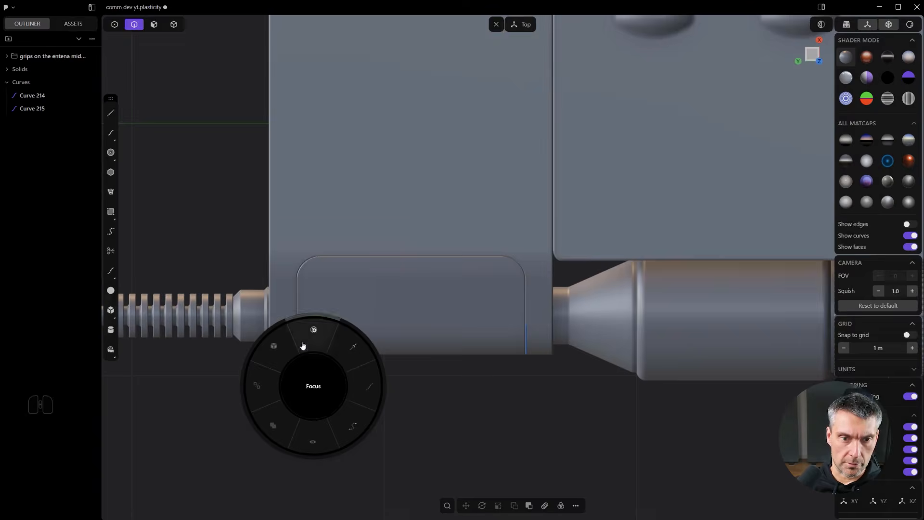
key("Escape")
scroll(369, 429, "up", 1)
- Draw a polyline from one side curve past the block's far edge, across in line with the other curve, and back into a closed rectangle
key("shift+a")
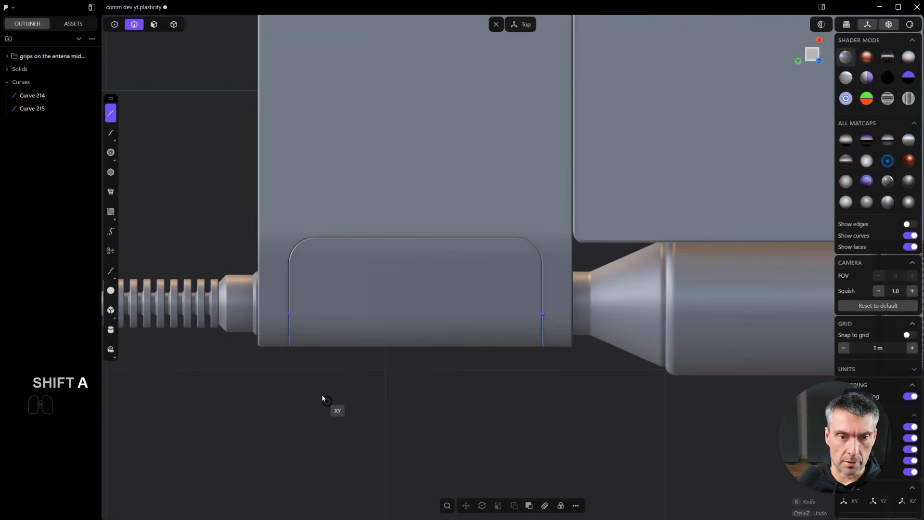
left_click(289, 313)
scroll(294, 289, "down", 3)
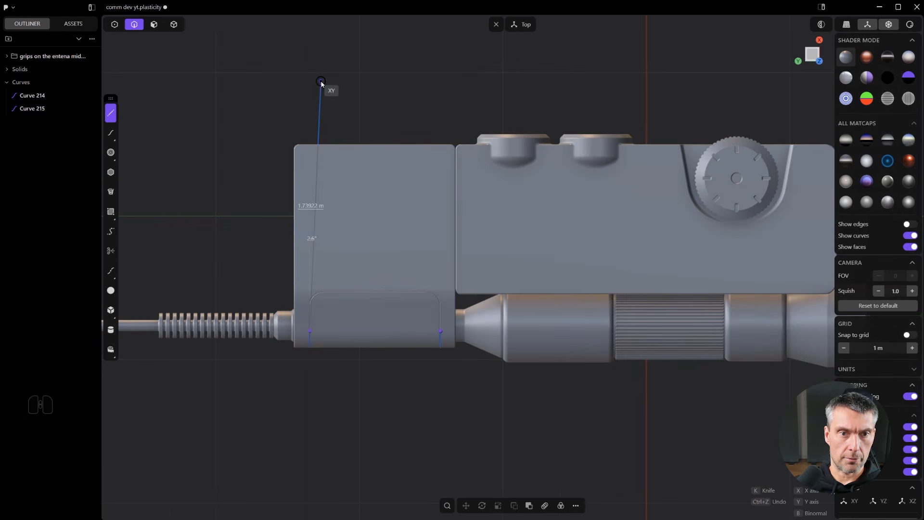
left_click(358, 72)
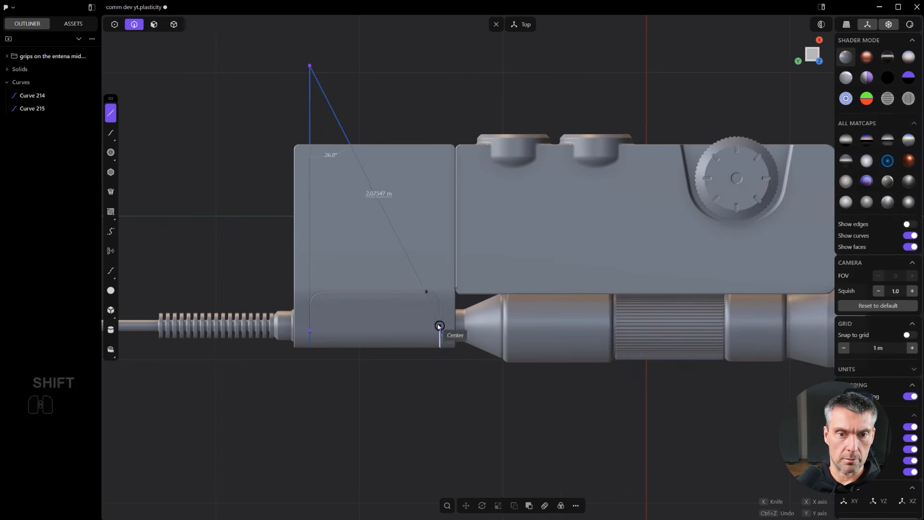
key("shift")
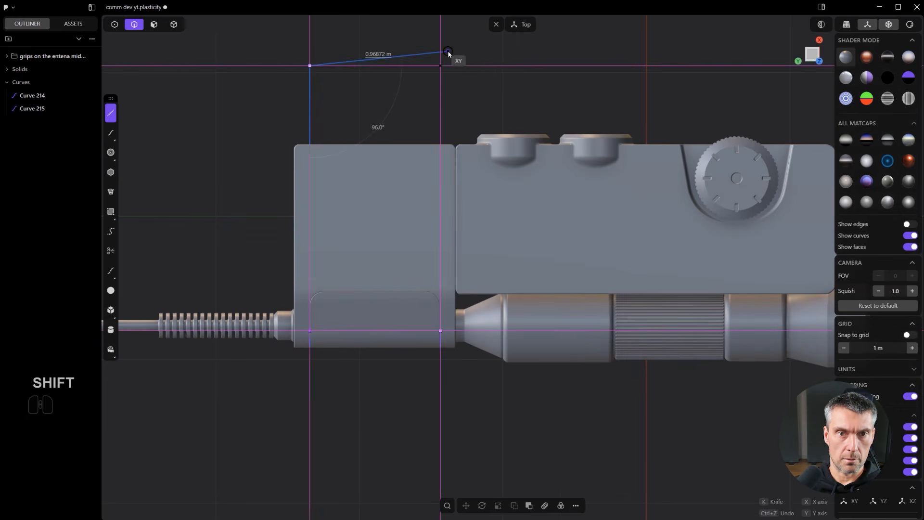
left_click(441, 66)
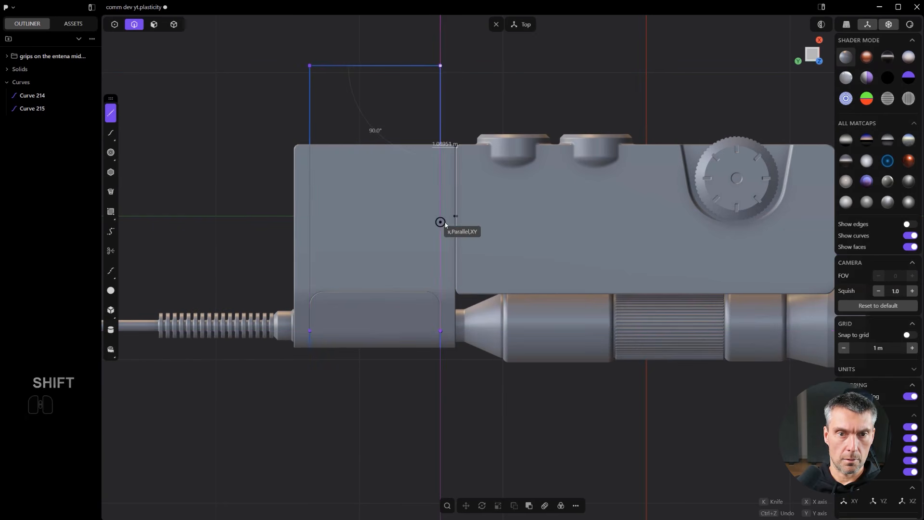
left_click(310, 222)
scroll(312, 240, "up", 1)
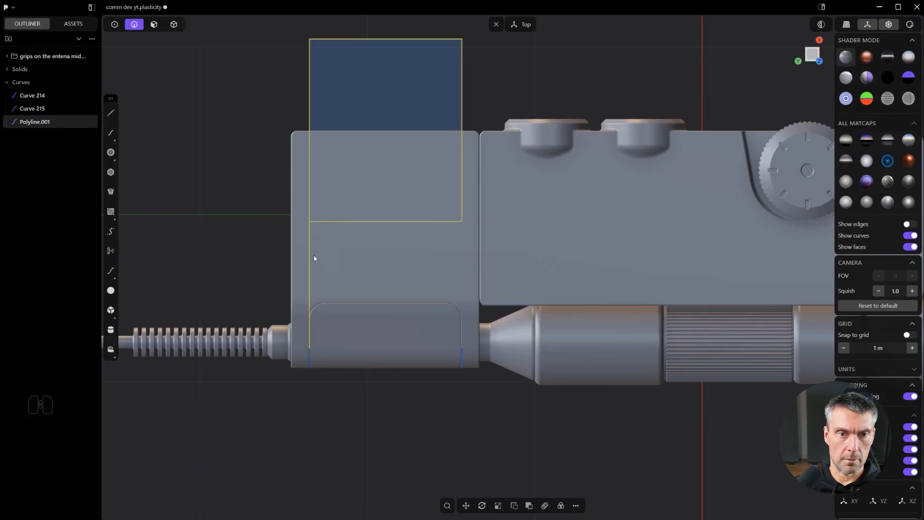
- Trim away the polyline's excess tail and the two duplicated side curves, keeping only the closed rectangle
key("t")
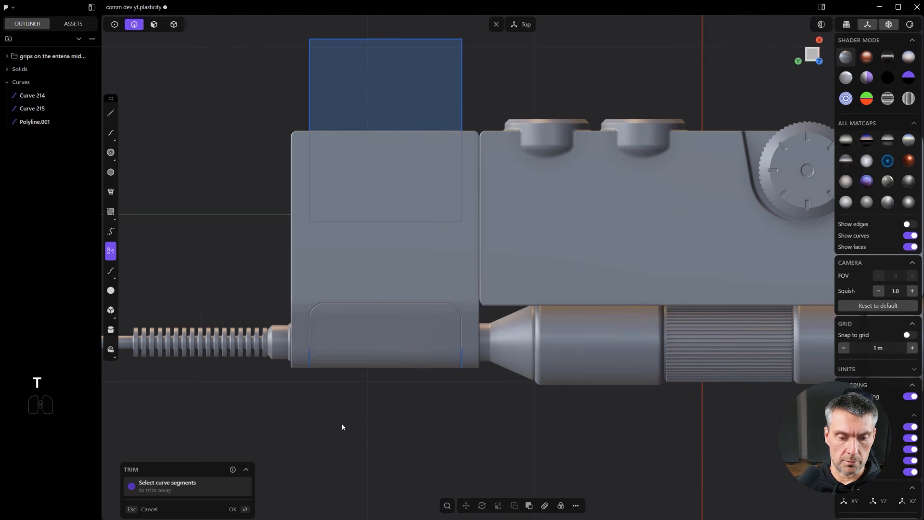
left_click(464, 369, "shift")
middle_click_drag(440, 303, 423, 413, "shift")
scroll(395, 350, "up", 1)
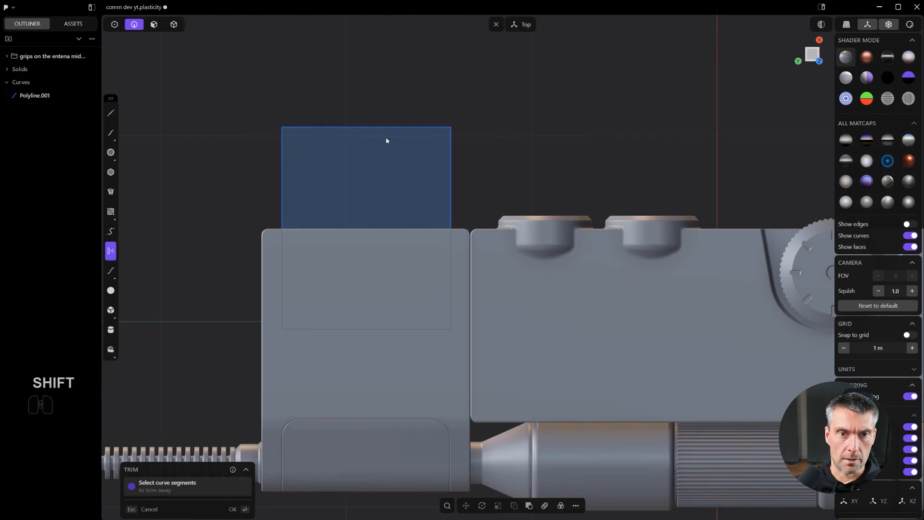
- Move the closed rectangle about -0.38 m along X, back over the block
left_click(115, 114)
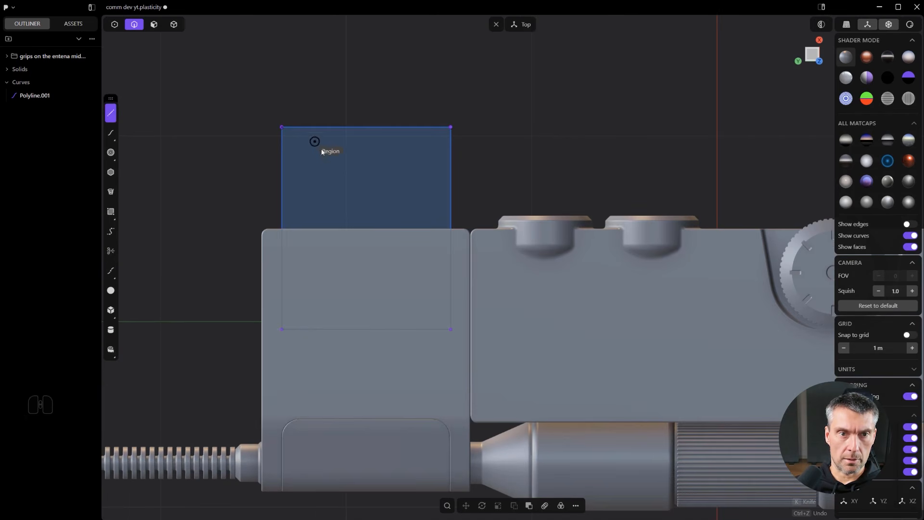
left_click_drag(491, 184, 244, 71)
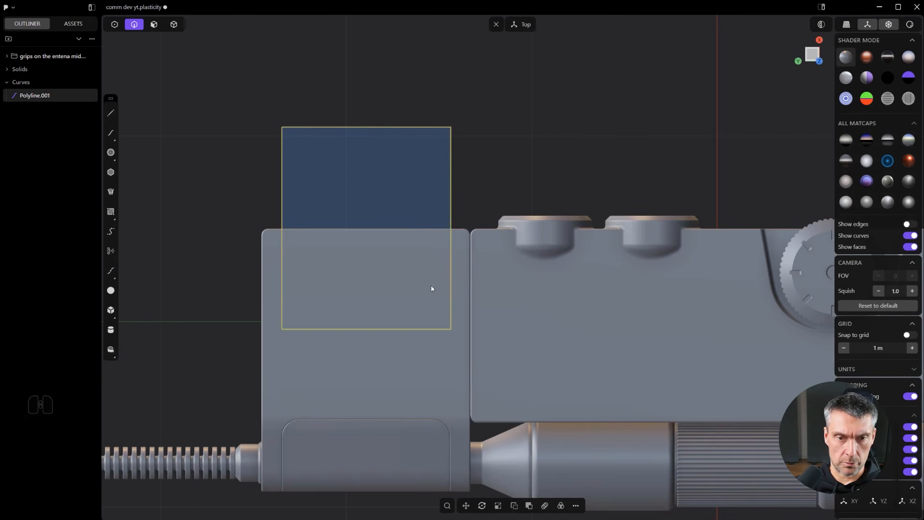
scroll(470, 364, "down", 1)
key("g")
key("y")
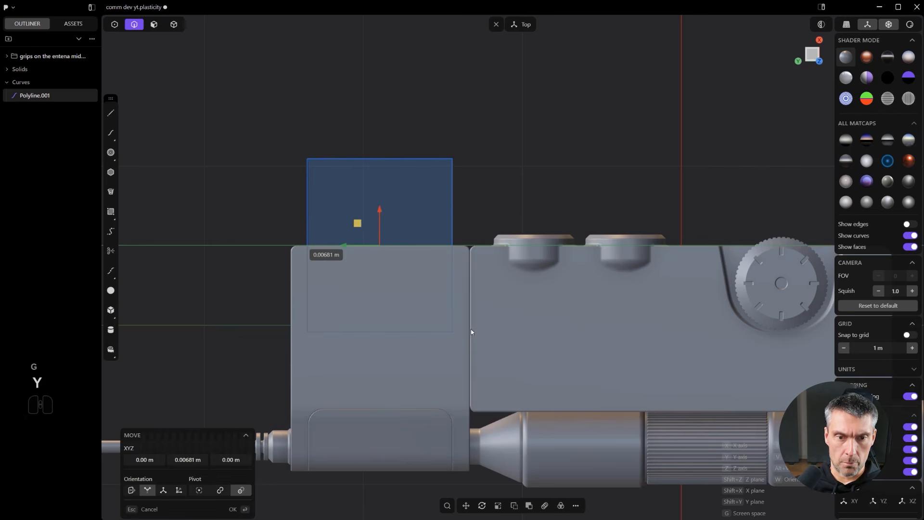
key("x")
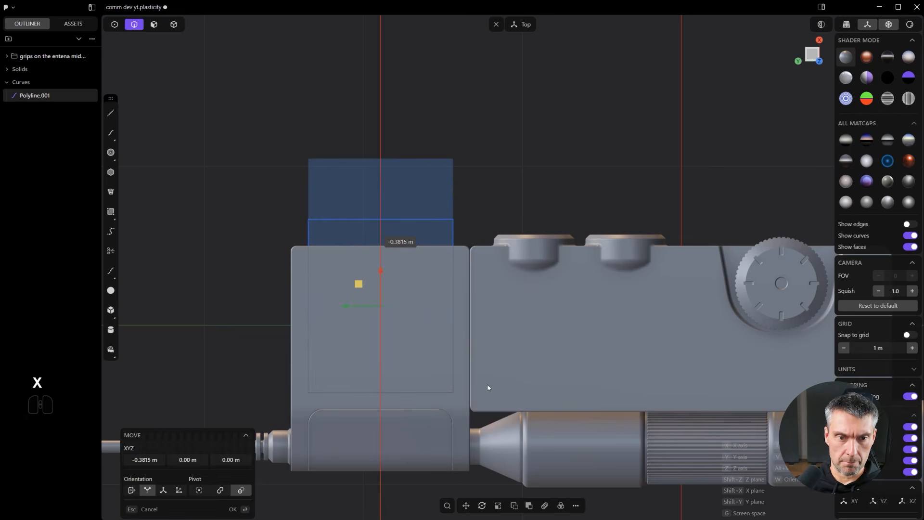
key("Escape")
- Move the two control points of the rectangle's outer side about -0.34 m along X, inside the block's outline
left_click_drag(476, 237, 291, 197)
key("g")
key("y")
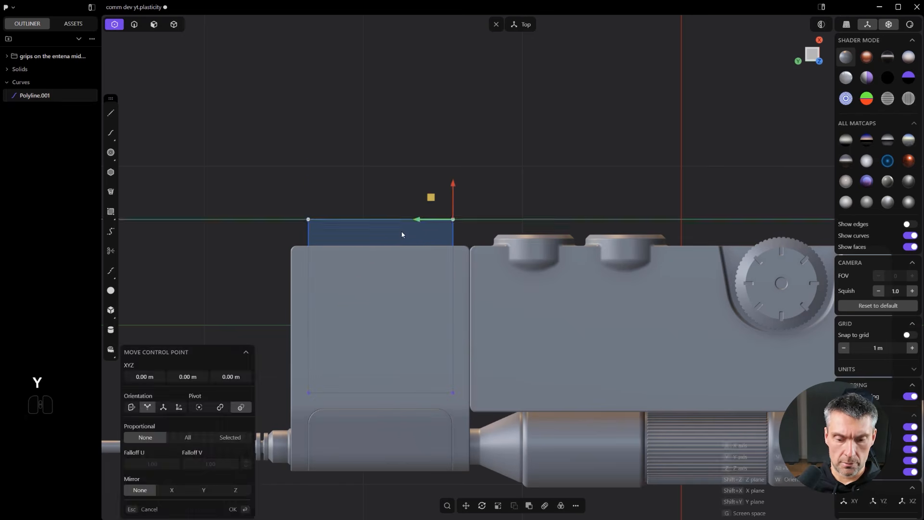
key("x")
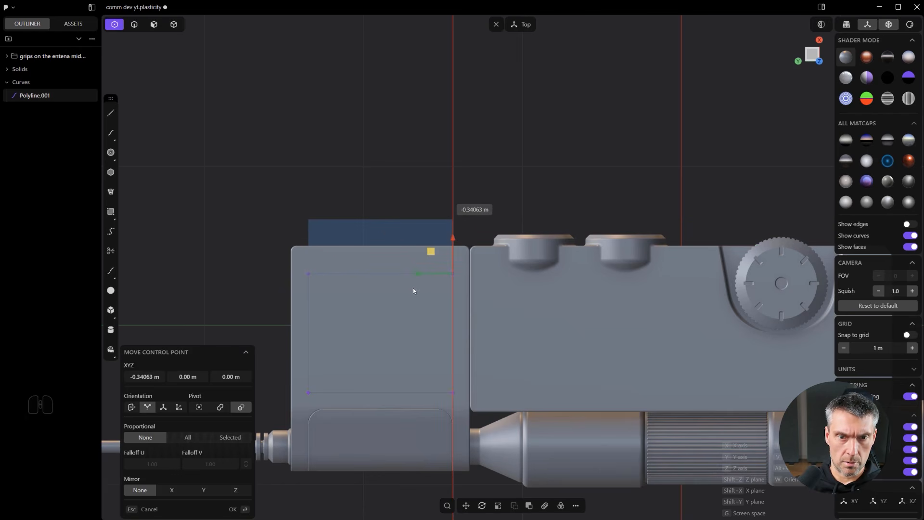
left_click(412, 290)
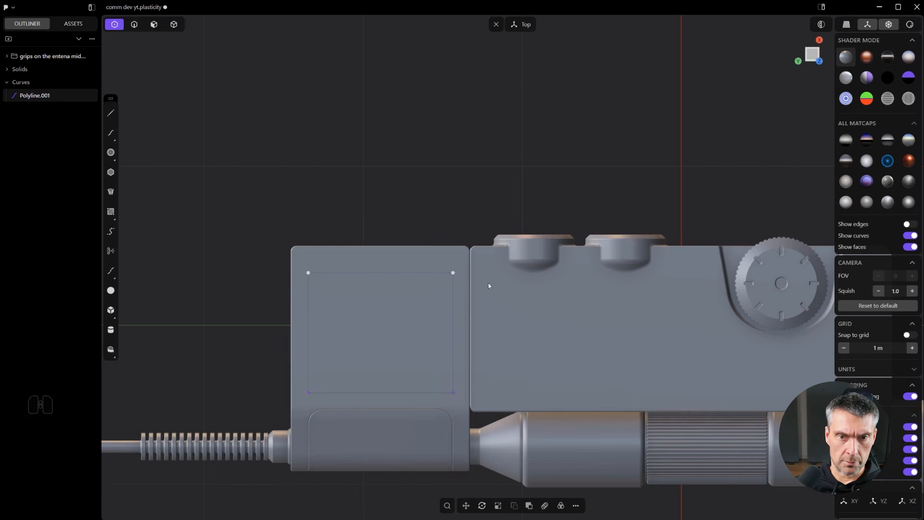
- Select all four corner points of the rectangle and fillet them into rounded corners
scroll(474, 347, "up", 1)
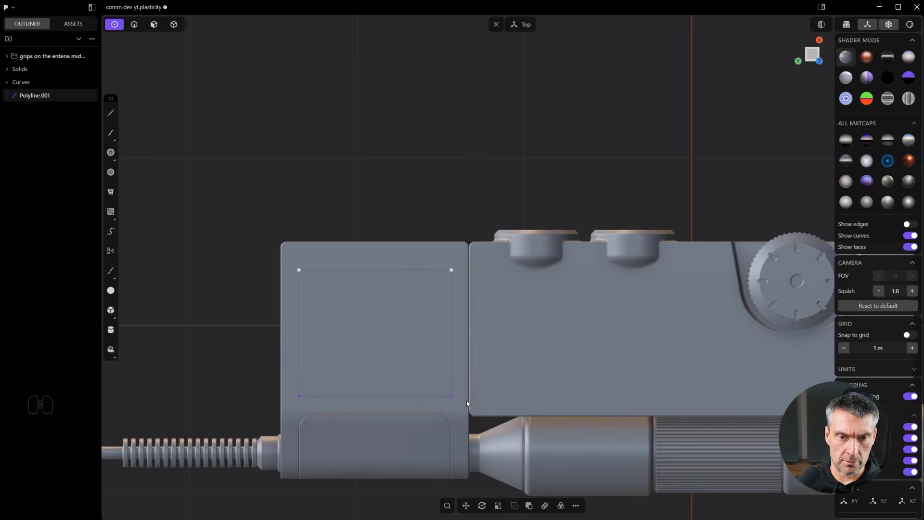
middle_click_drag(473, 262, 506, 238, "shift")
scroll(496, 243, "up", 2)
left_click_drag(372, 403, 260, 236, "shift")
scroll(342, 438, "up", 1)
key("b")
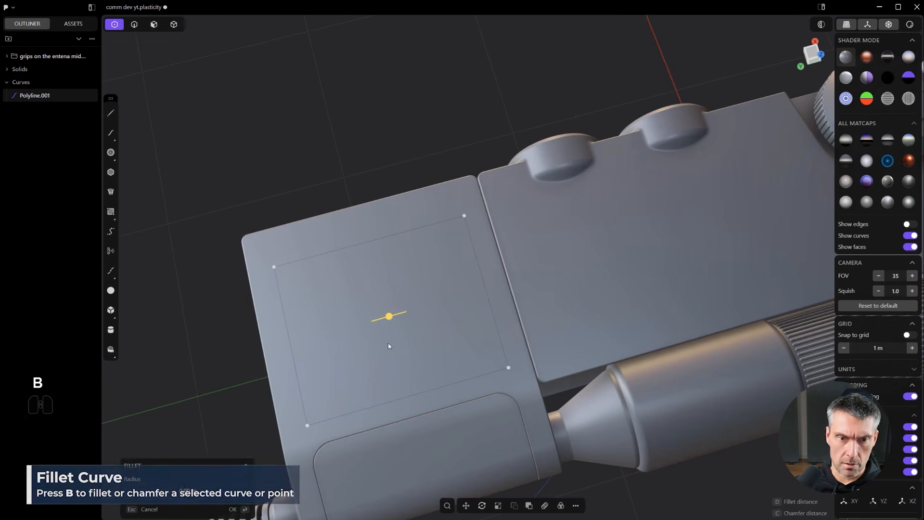
left_click_drag(390, 317, 419, 327)
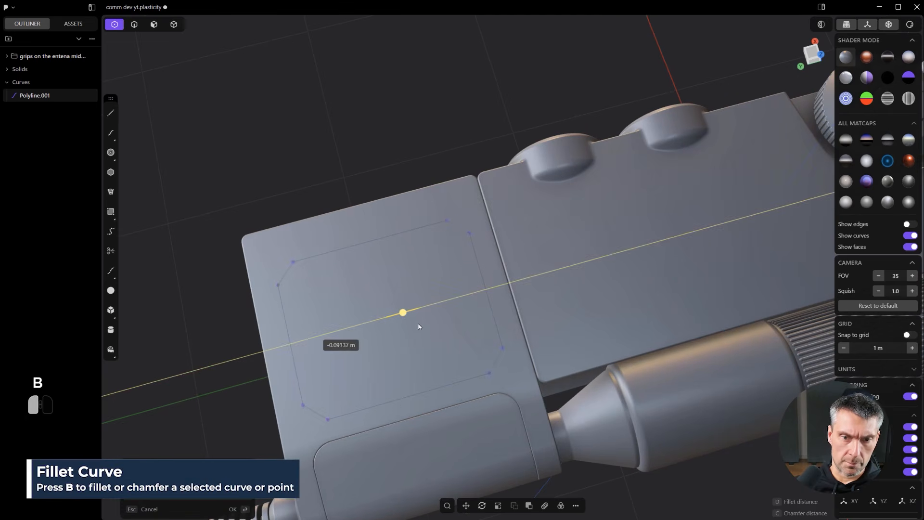
left_click(367, 282)
- Imprint the rounded rectangle onto the block and push the enclosed face inward to form a shallow recess
scroll(413, 330, "down", 1)
key("shift+q")
left_click(413, 382)
key("2")
mouse_move(418, 346)
middle_mouse_down()
mouse_move(378, 328)
mouse_move(428, 341)
middle_mouse_up()
key("3")
left_click_drag(428, 340, 430, 316)
middle_click_drag(431, 314, 482, 299)
key("2")
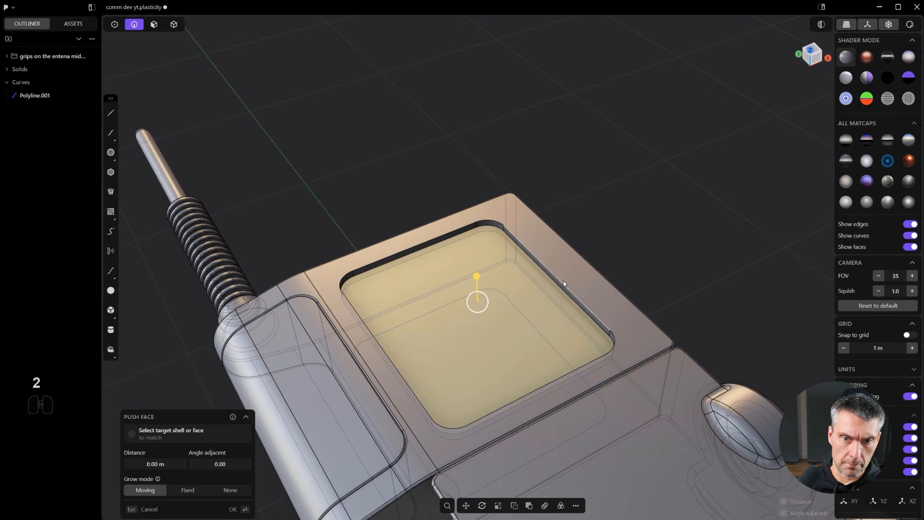
- Bevel the recess's upper rim edge narrowly and check it with the edge display hidden
left_click_drag(561, 283, 564, 279)
right_click(655, 206)
left_click(655, 205)
scroll(586, 295, "down", 2)
middle_click_drag(586, 295, 525, 323)
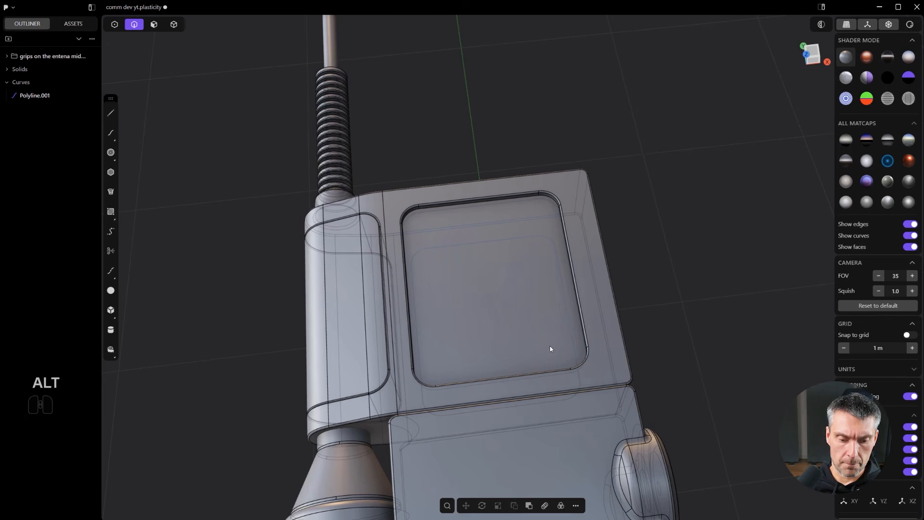
key("ctrl+e")
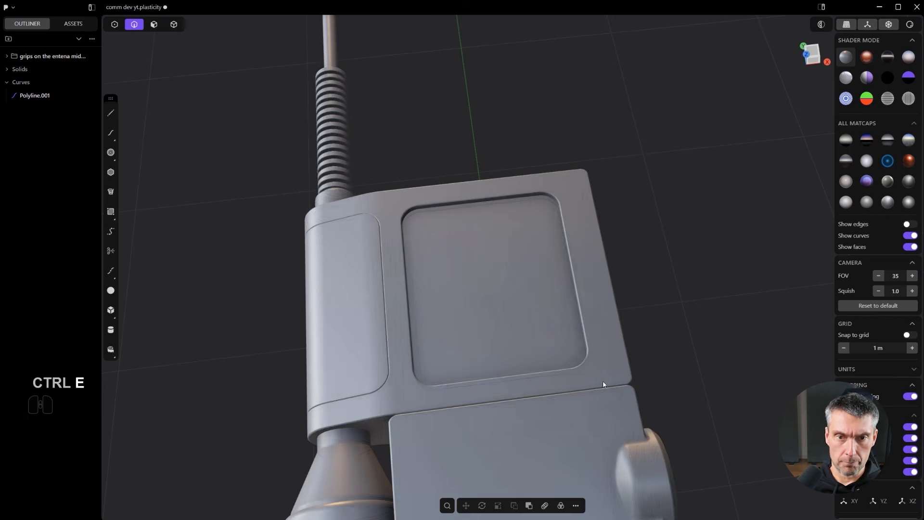
scroll(639, 359, "down", 2)
middle_click_drag(638, 359, 452, 287, "shift")
key("ctrl+e")
- Duplicate the recess's floor face as a separate sheet and raise it along Z above the block's surface
key("alt+z")
scroll(453, 287, "up", 1)
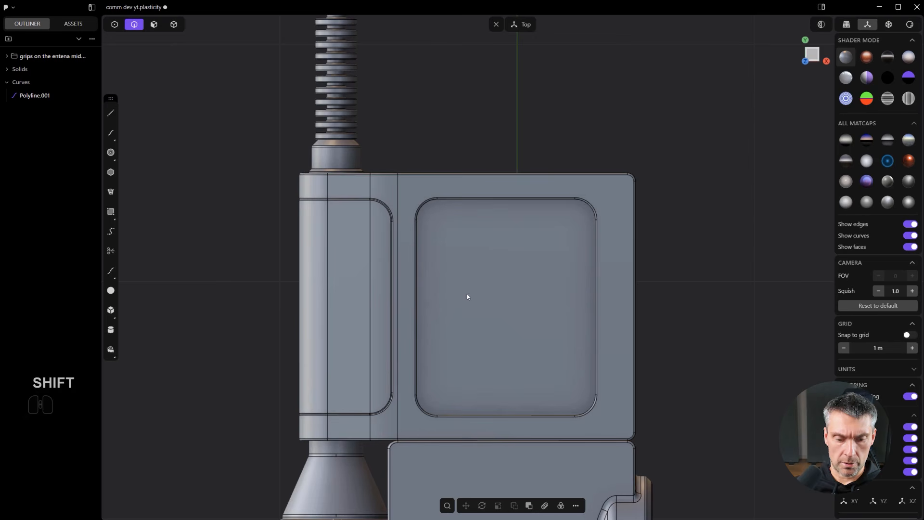
key("3")
left_click(505, 308)
scroll(554, 352, "down", 2)
key("shift+d")
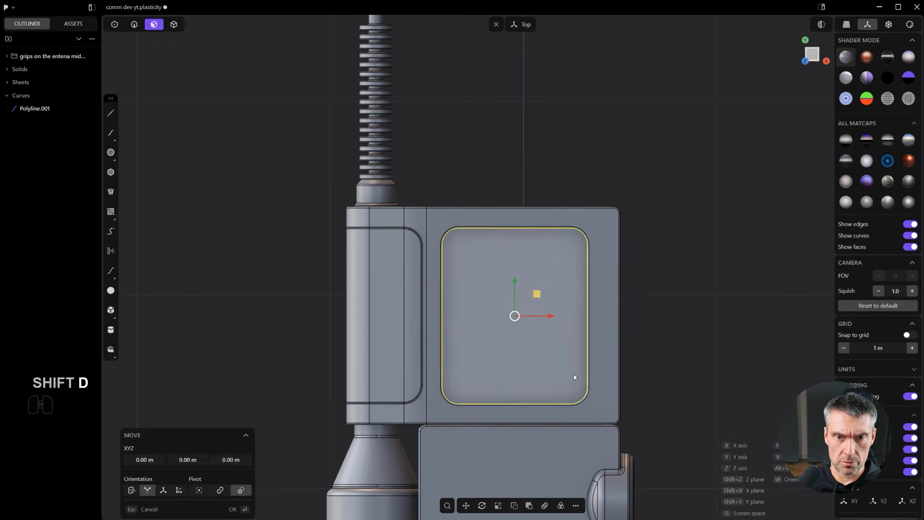
middle_click_drag(598, 390, 621, 308)
key("g")
key("z")
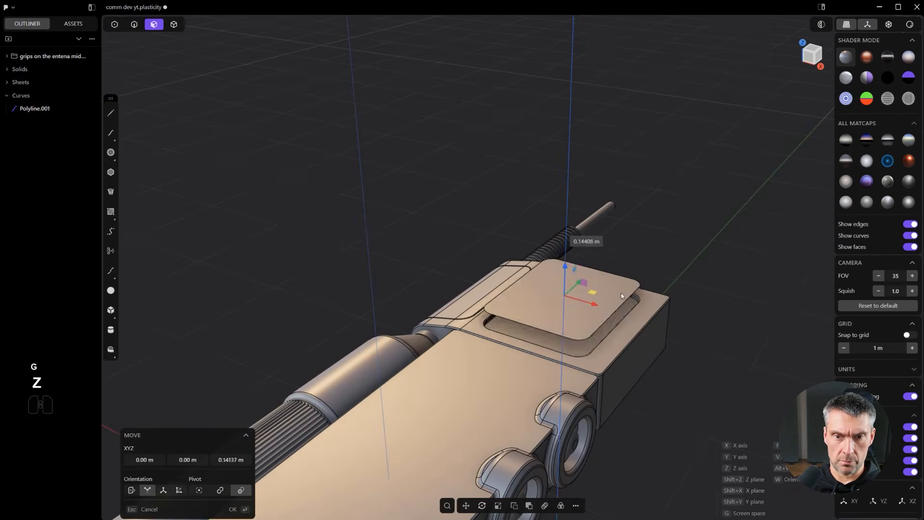
left_click(628, 285)
- In the Top view, draw a corner rectangle about 1.25 m long across the middle of the duplicated sheet
middle_click_drag(612, 270, 610, 349, "alt")
scroll(609, 349, "up", 3)
left_click(110, 212)
left_click(313, 275, "shift")
key("ctrl+z")
key("alt+z")
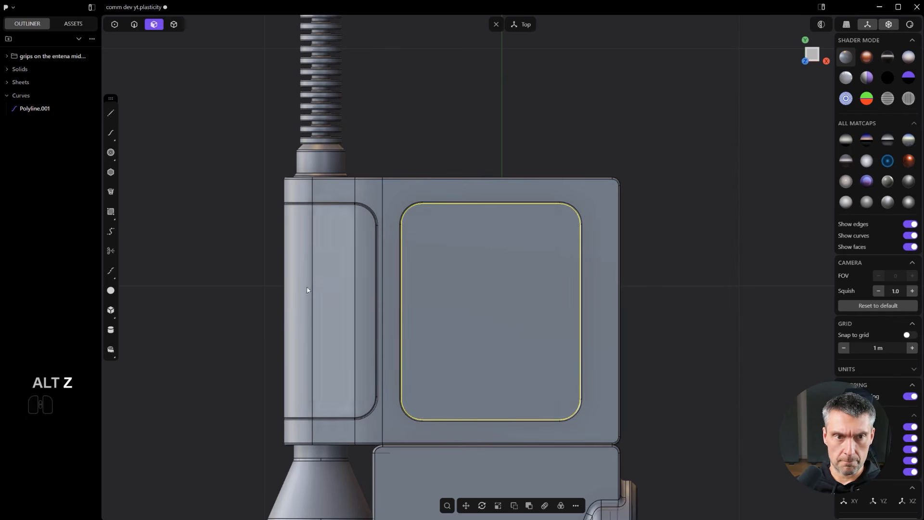
left_click(335, 265)
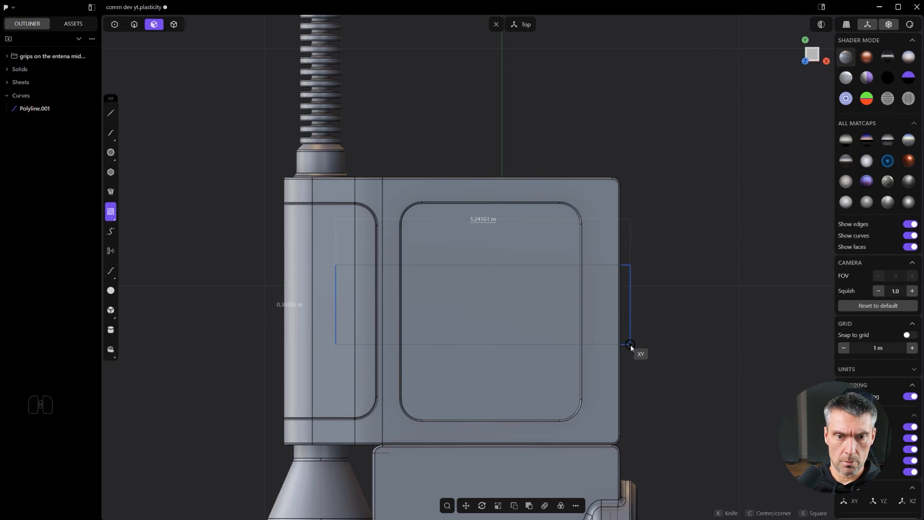
left_click(634, 353)
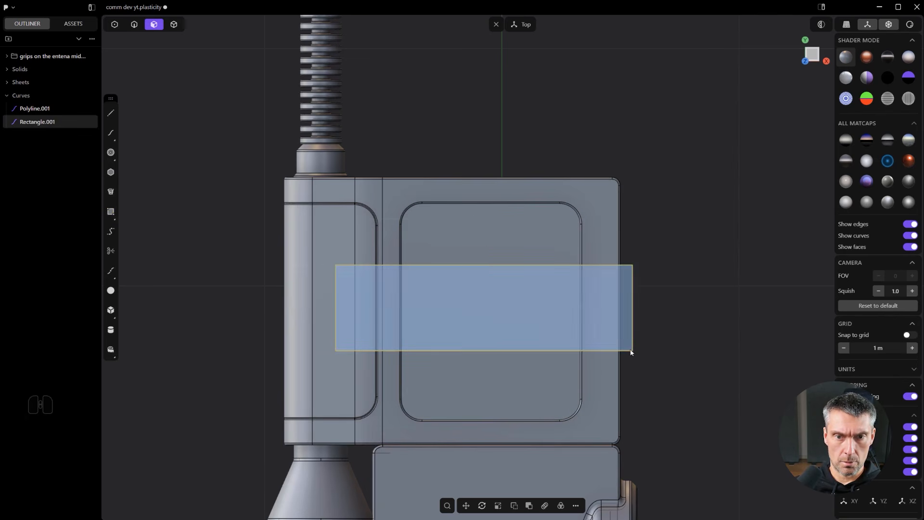
- Shift the rectangle slightly and scale it down a little along Y
scroll(633, 354, "up", 2)
key("g")
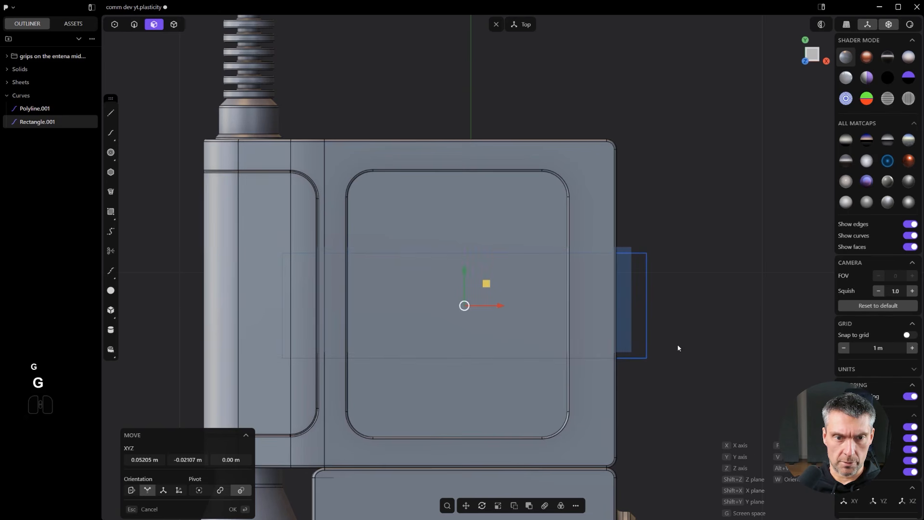
left_click(674, 344)
key("s")
key("y")
left_click(720, 365)
- Isolate the duplicated sheet together with the new rectangle
scroll(719, 365, "down", 1)
scroll(719, 365, "down", 1)
middle_click_drag(686, 328, 645, 285, "shift")
scroll(620, 292, "up", 4)
key("4")
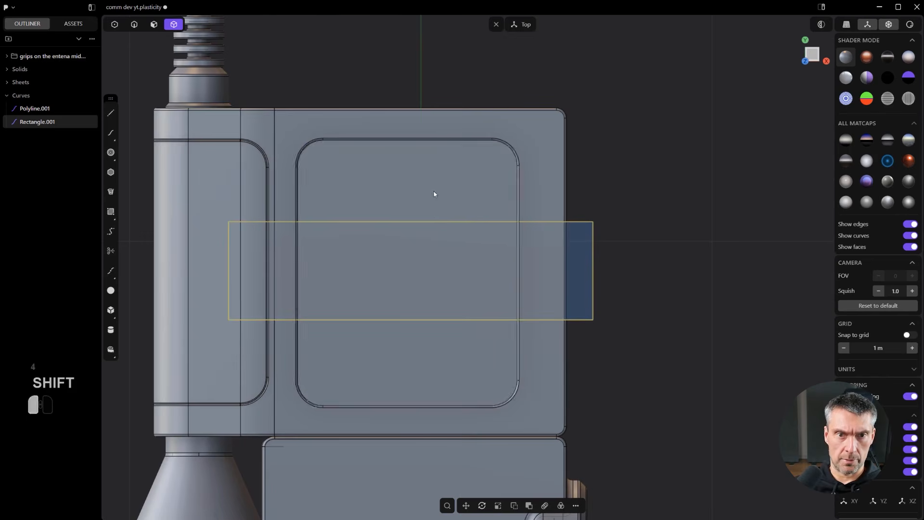
key("slash")
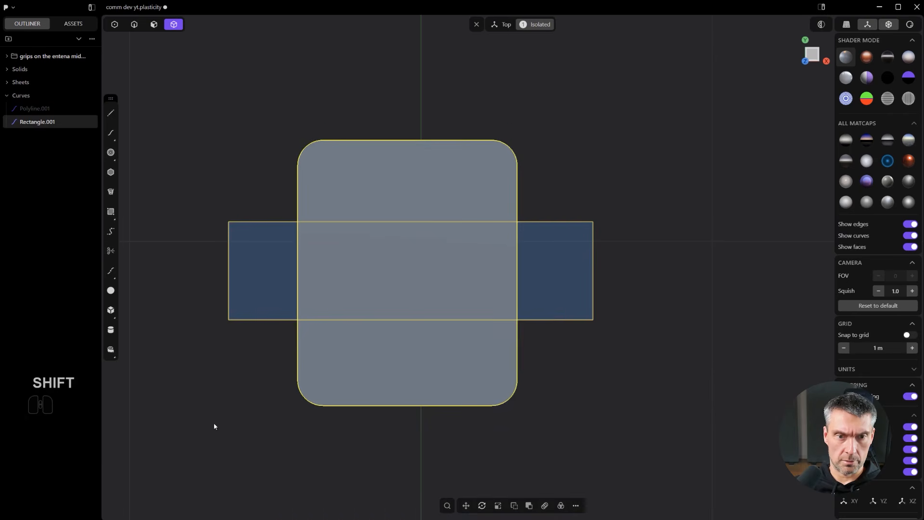
- Nudge the rectangle so that its band crosses the middle of the isolated sheet
scroll(201, 404, "up", 1)
scroll(611, 322, "up", 3)
middle_click_drag(261, 241, 317, 258, "shift")
left_click(226, 194)
left_click(262, 210)
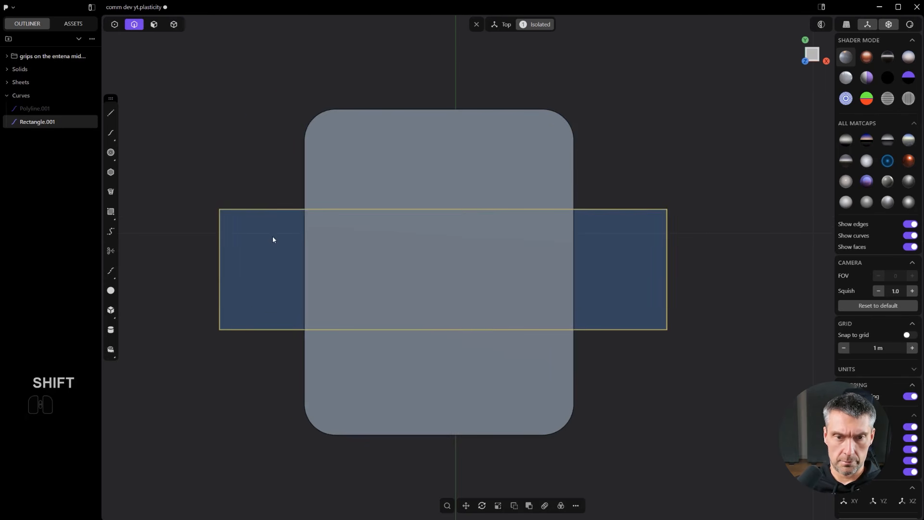
key("g")
left_click(263, 256)
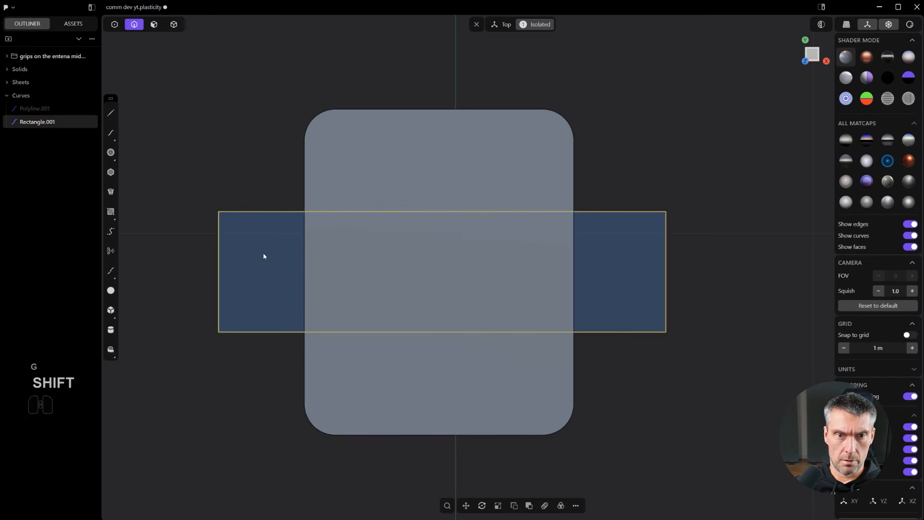
scroll(265, 257, "down", 2)
scroll(274, 260, "up", 1)
key("g")
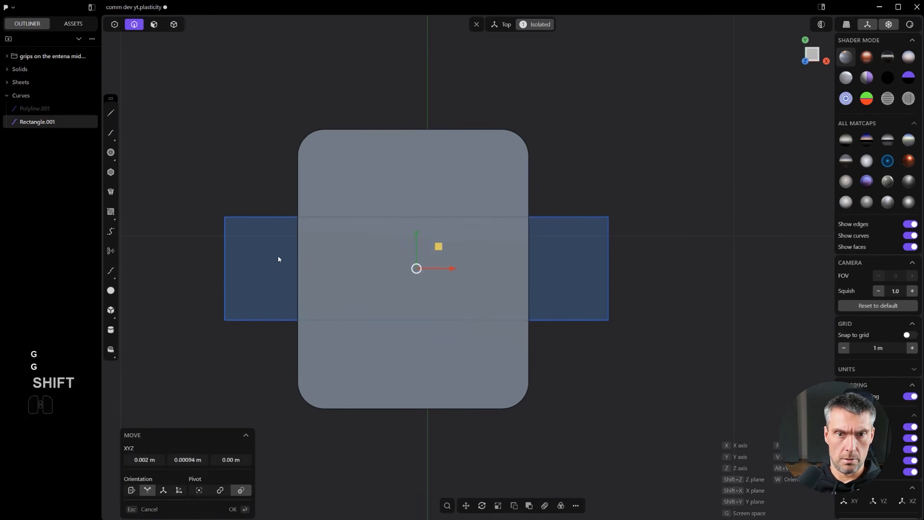
left_click(278, 256)
- Cut the rounded sheet with the rectangle into three horizontal strips
scroll(277, 255, "down", 1)
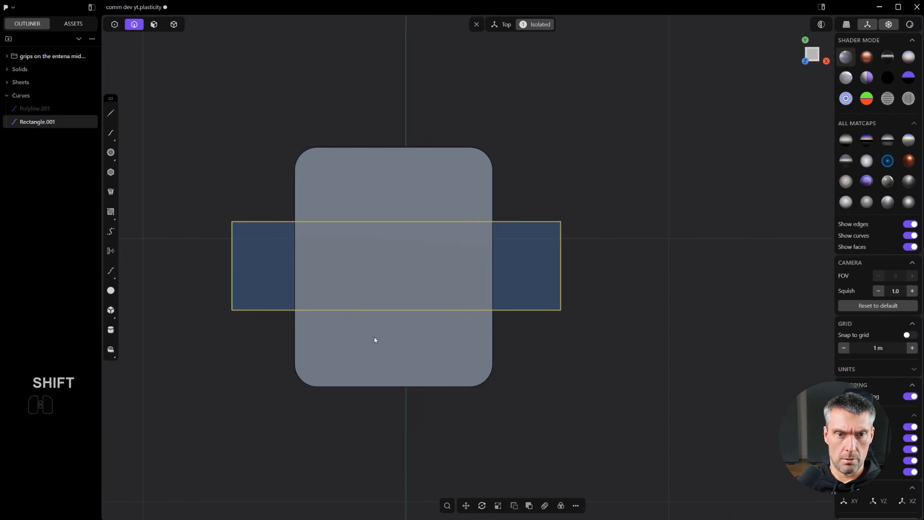
scroll(398, 378, "up", 1)
key("c")
left_click(501, 232)
scroll(469, 219, "up", 1)
left_click(620, 252)
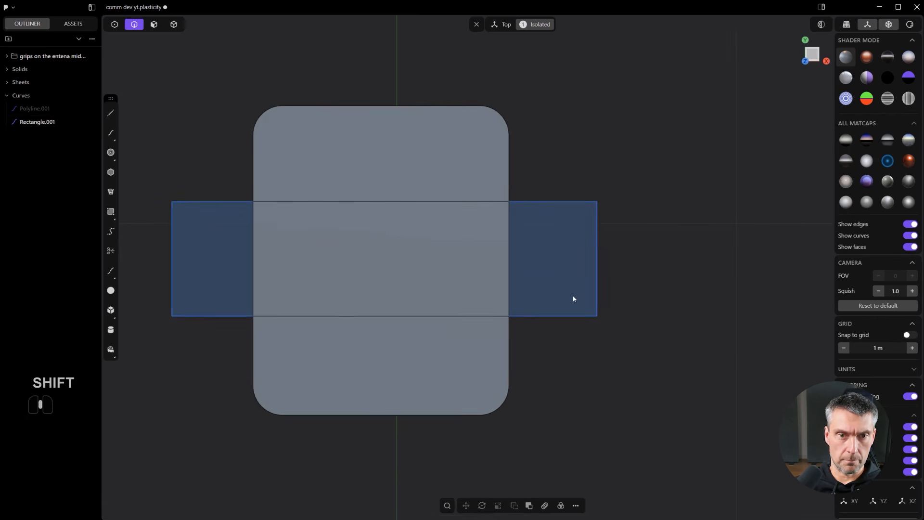
- Draw a straight line about 1.27 m long along Y, crossing all three strips left of their centre
scroll(520, 273, "down", 3)
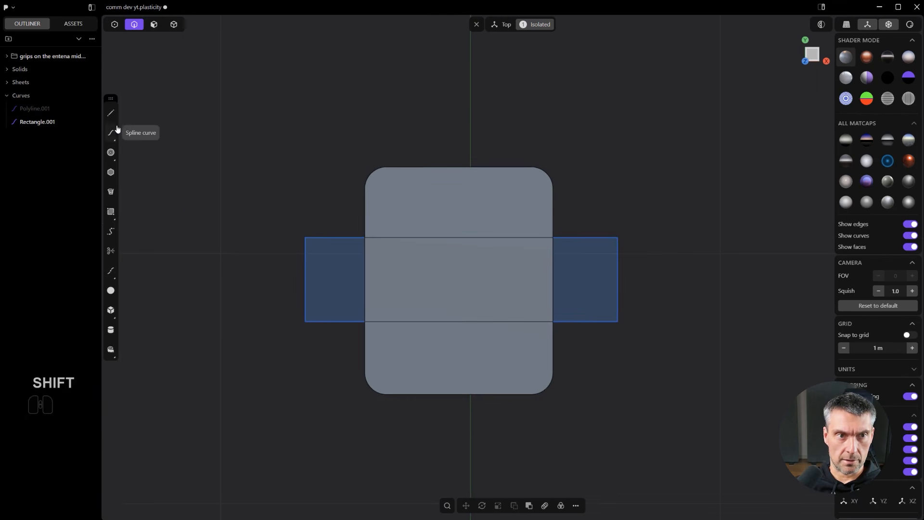
left_click(111, 112)
left_click(428, 135)
key("ctrl+z")
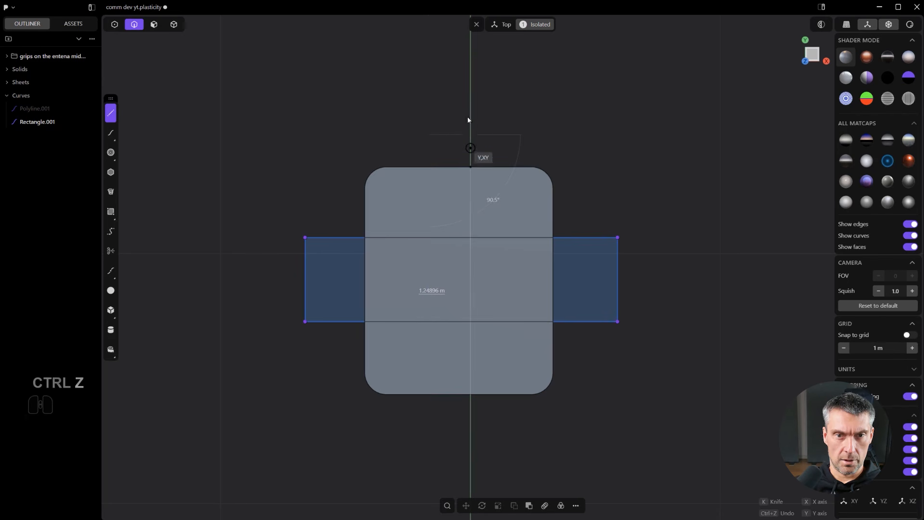
left_click(430, 136)
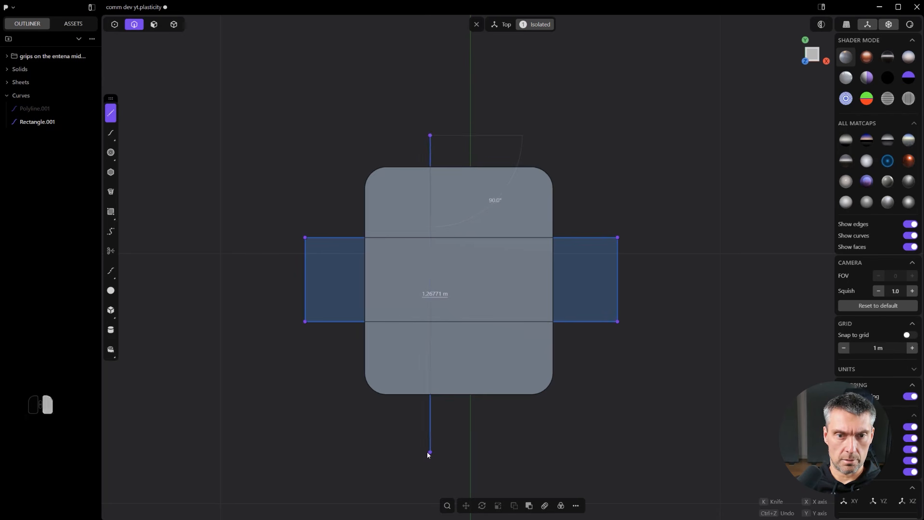
left_click(428, 452)
- Cut each of the three sheet strips along the vertical line
key("c")
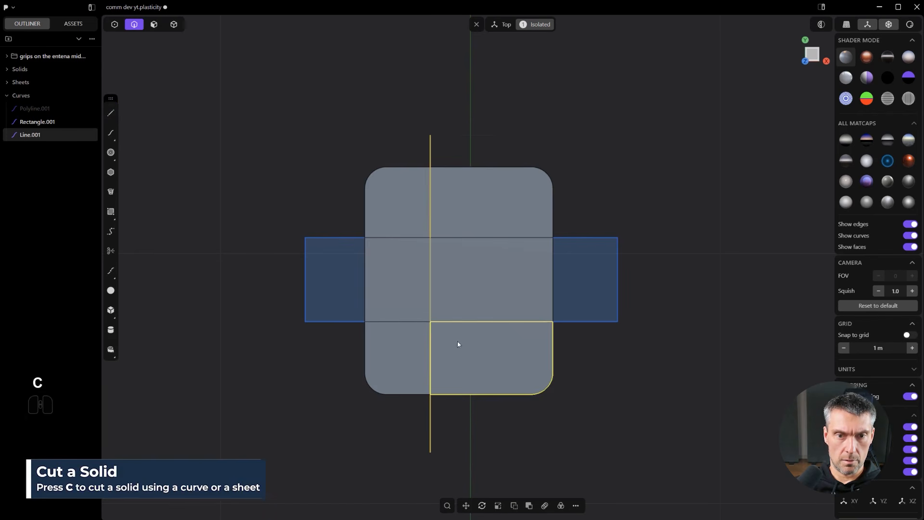
left_click(470, 249)
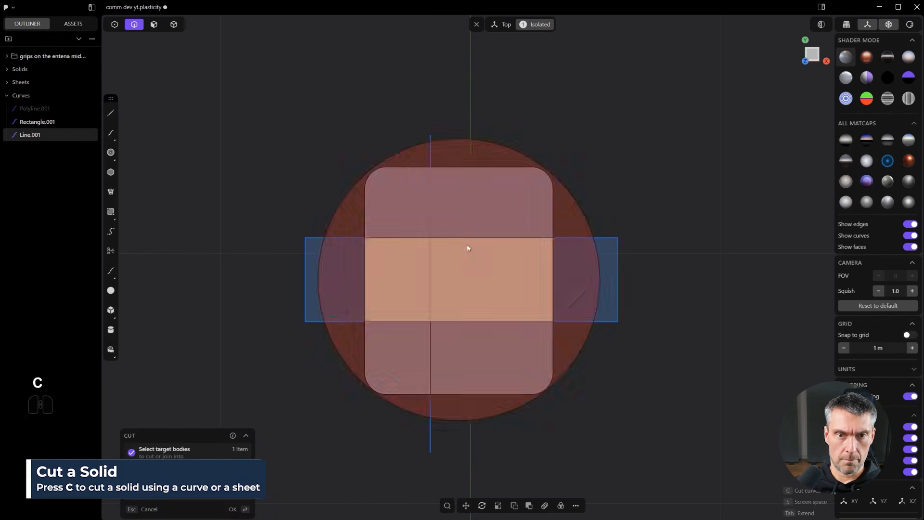
key("ctrl+z")
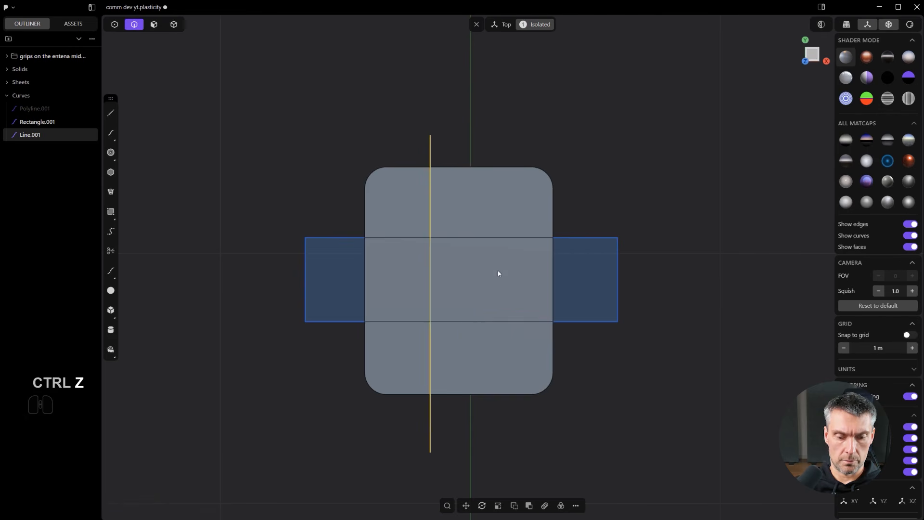
key("c")
left_click(507, 291)
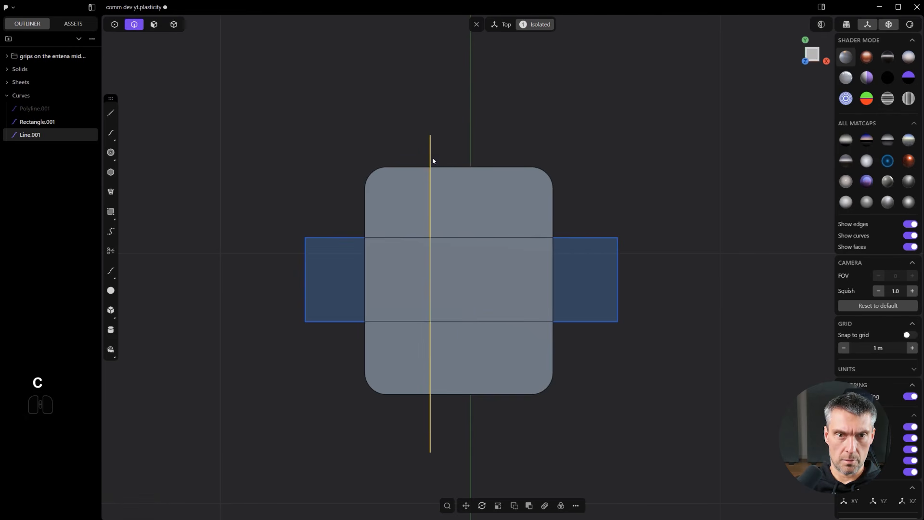
key("c")
left_click(493, 215)
left_click(639, 189)
scroll(592, 217, "up", 3)
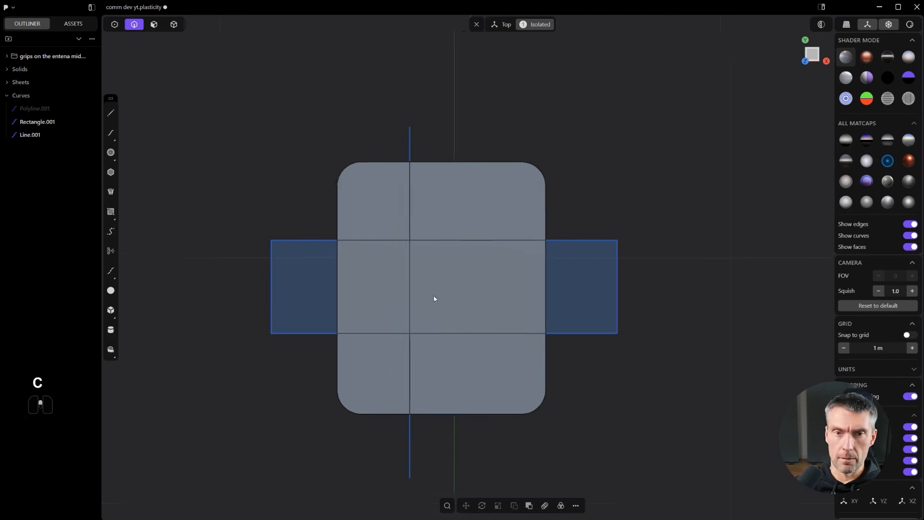
- Delete the rectangle curve used for cutting the rounded sheet
key("3")
left_click(376, 224)
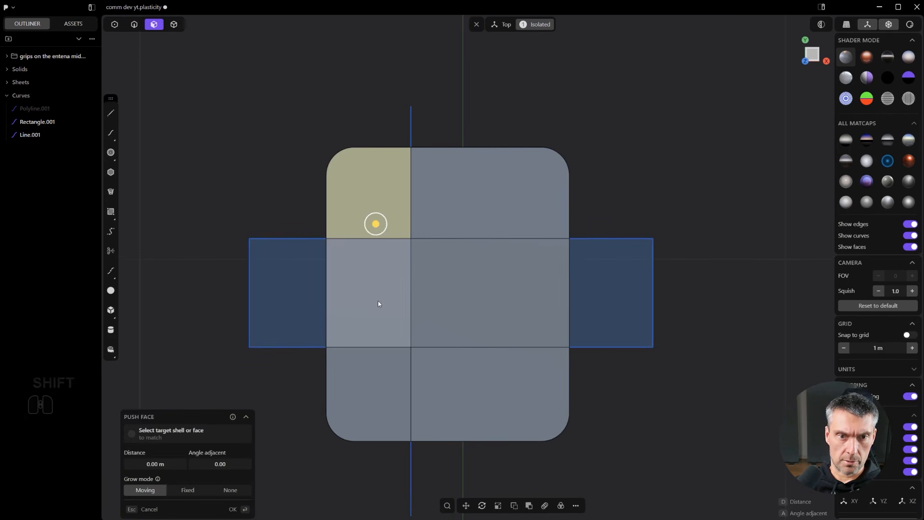
left_click(383, 324, "shift")
left_click(385, 400, "shift")
key("2")
left_click(301, 236)
key("x")
scroll(403, 254, "down", 1)
- Thicken the three narrower sheet pieces on one side of the vertical cut into solid panels
key("3")
left_click(387, 216)
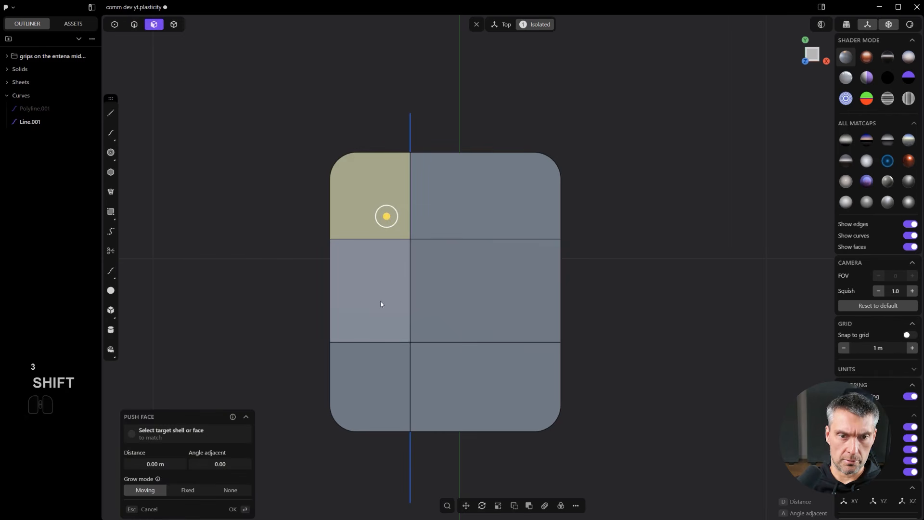
key("4")
left_click_drag(351, 466, 310, 211)
middle_click_drag(336, 249, 401, 189)
key("shift+f")
left_click(390, 266)
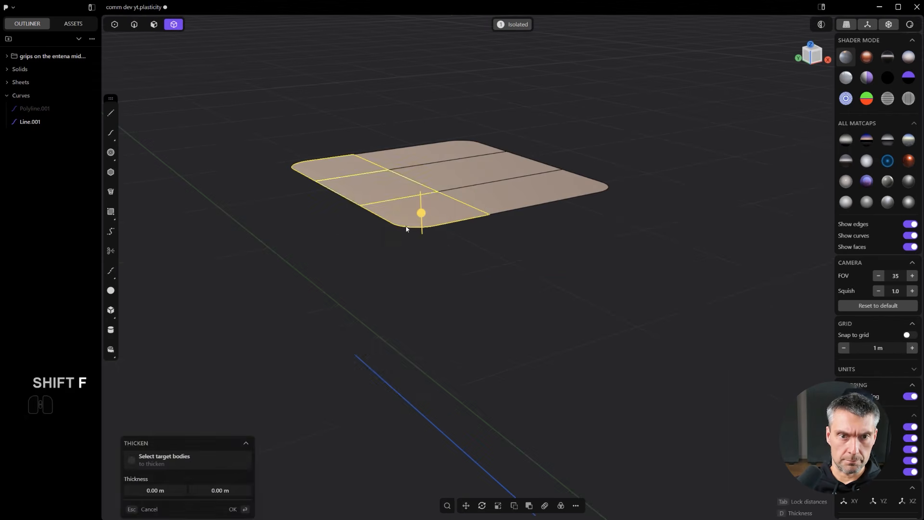
left_click_drag(424, 213, 427, 204)
right_click(546, 275)
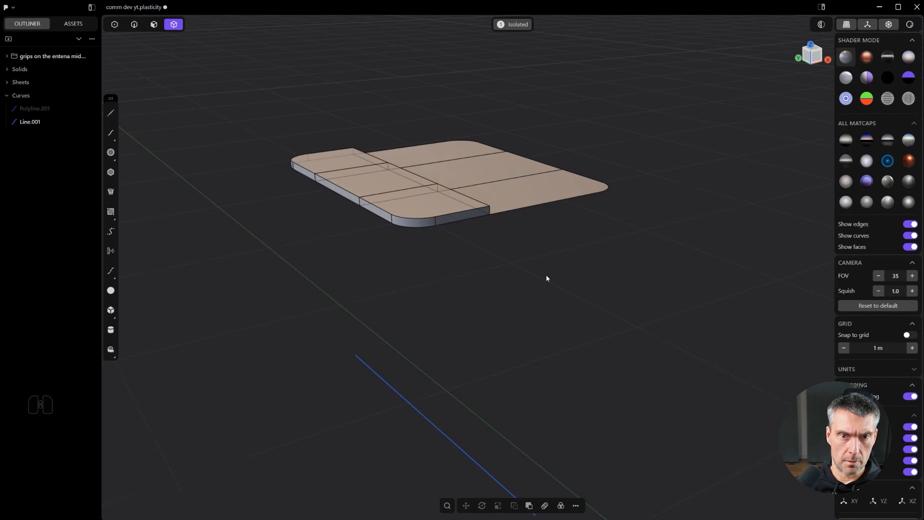
- Show the rest of the device and lower the three thickened panels about 0.18 m along Z into the recess
key("period")
middle_click_drag(500, 267, 500, 330, "shift")
key("4")
left_click(452, 269)
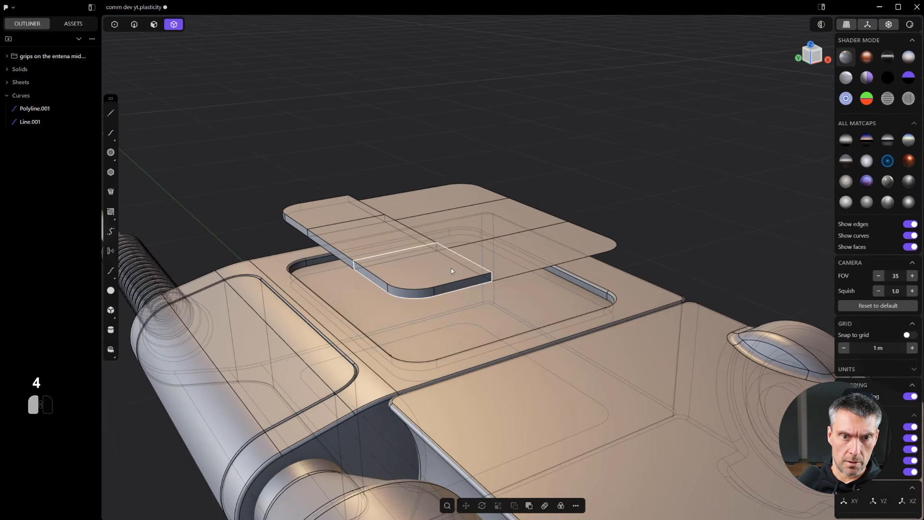
left_click(336, 231, "shift")
middle_click_drag(330, 226, 381, 253, "shift")
key("g")
key("z")
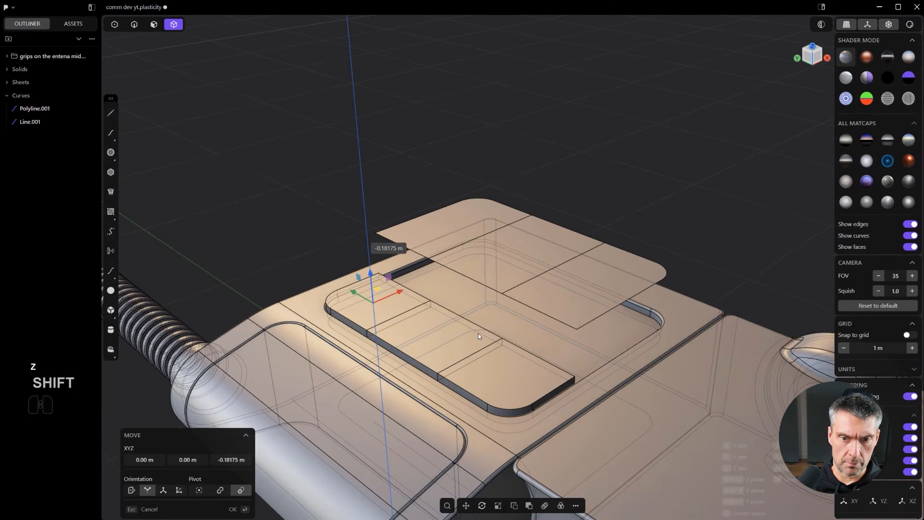
left_click(479, 333)
- Fillet the middle panel's vertical outer corner at one seam by about 0.025 m, picking its edge individually from the overlapping edges
scroll(495, 380, "up", 2)
left_click(495, 380, "shift")
scroll(452, 378, "up", 1)
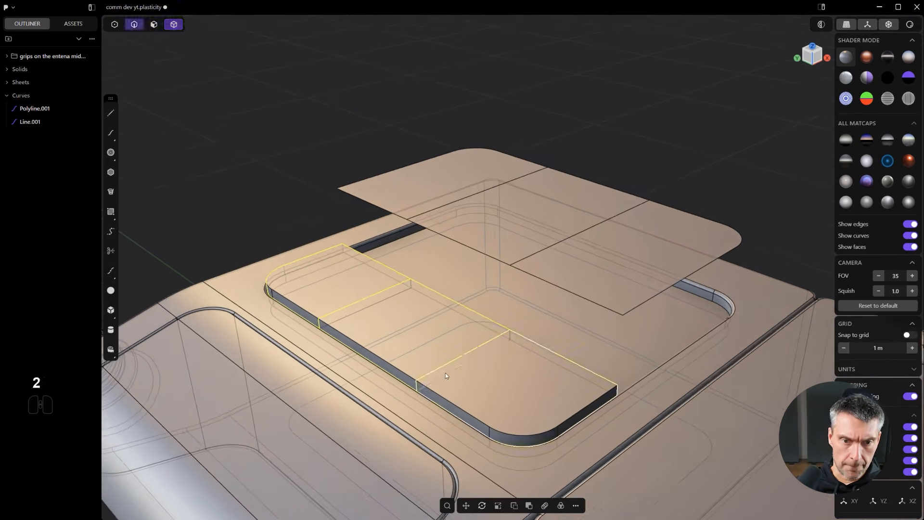
middle_click_drag(415, 383, 522, 398)
key("2")
scroll(464, 406, "up", 2)
middle_click_drag(464, 405, 435, 408)
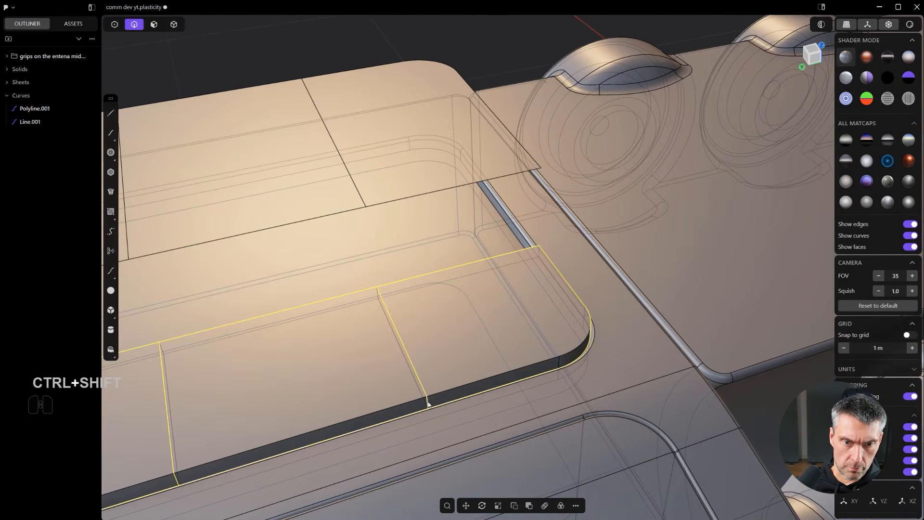
left_click(436, 409, "ctrl+shift")
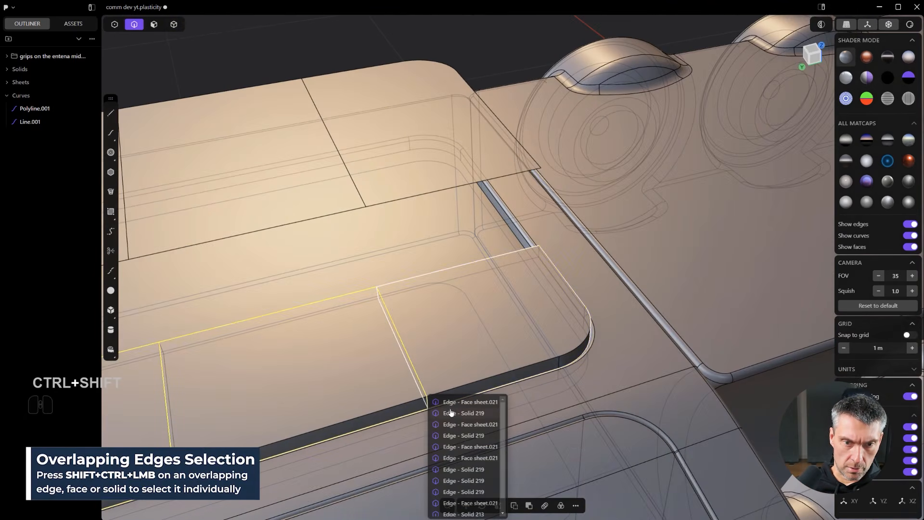
left_click(462, 465)
key("f")
middle_click_drag(467, 460, 449, 399)
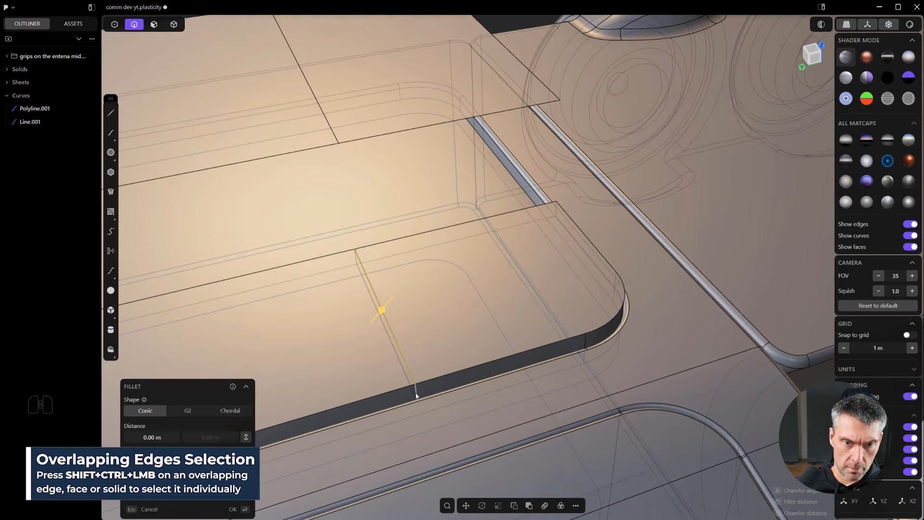
key("c")
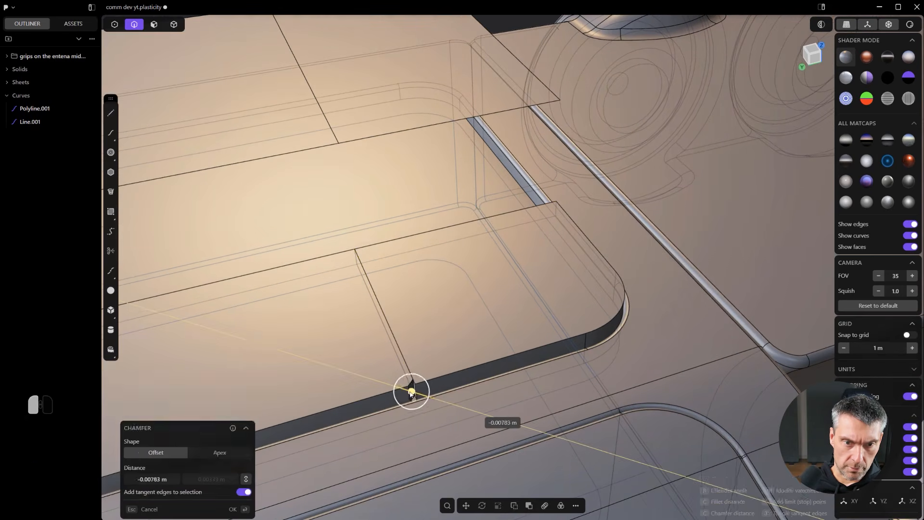
left_click_drag(414, 400, 419, 406)
middle_click_drag(571, 342, 454, 330, "shift")
scroll(452, 332, "up", 1)
scroll(418, 339, "up", 2)
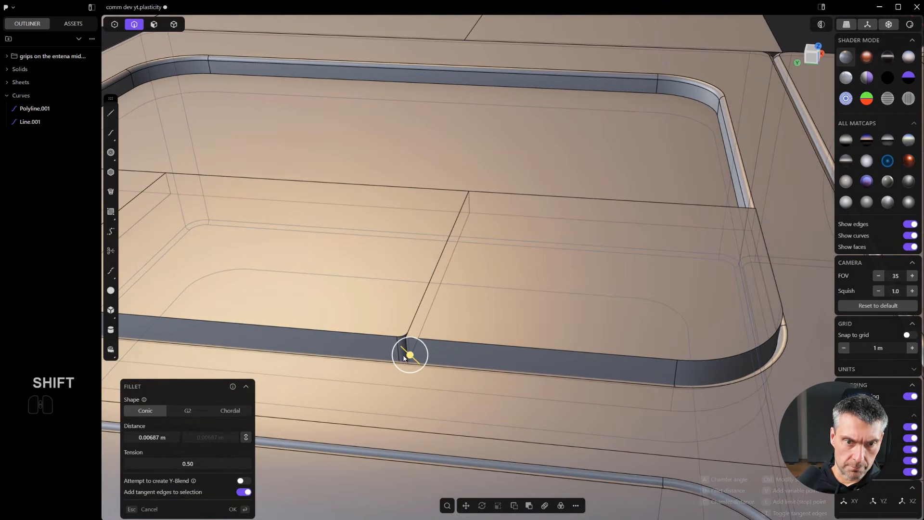
left_click_drag(414, 359, 419, 366)
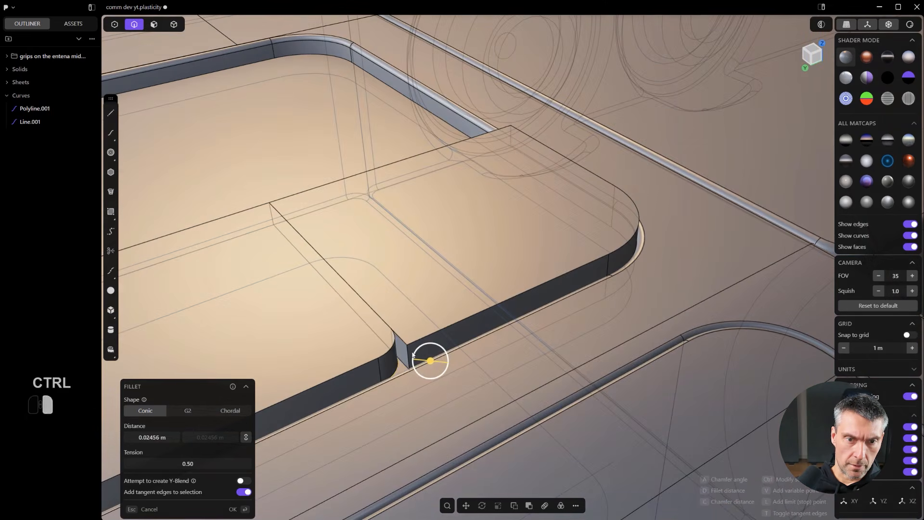
right_click(411, 352)
- Fillet the facing vertical corner of the adjoining end panel, copying the distance from the middle panel's fillet
left_click(404, 358)
key("f")
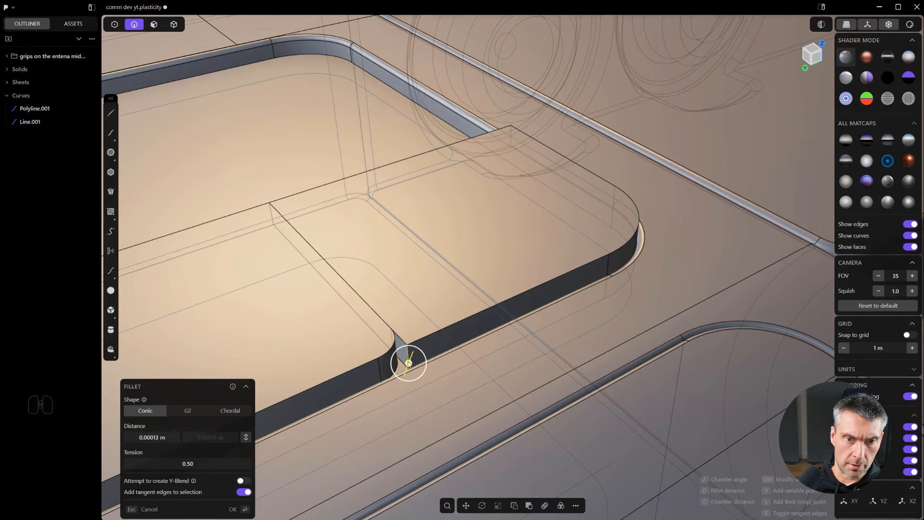
key("ctrl+z")
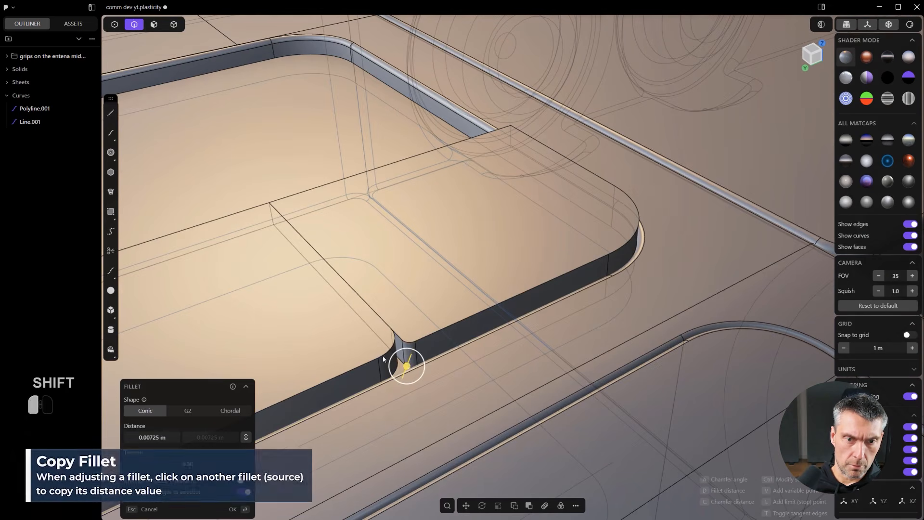
left_click(383, 359, "shift")
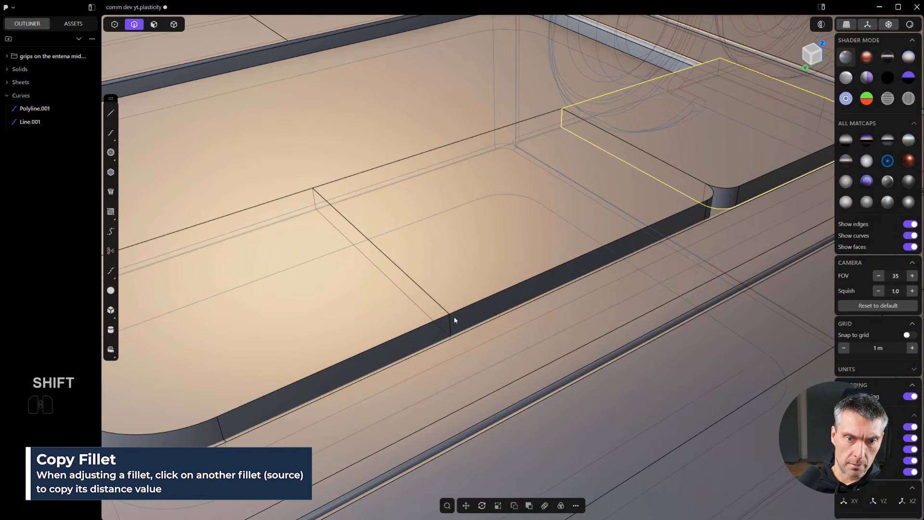
- Fillet the middle panel's vertical outer corner at the second seam, copying the distance from an existing corner fillet
left_click(450, 326)
key("f")
left_click(718, 179, "shift")
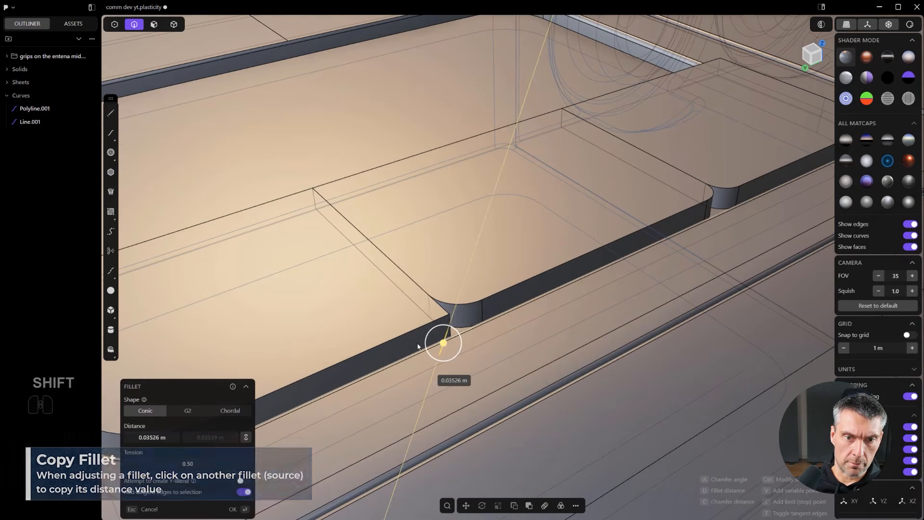
middle_click_drag(724, 205, 437, 283)
right_click(448, 273)
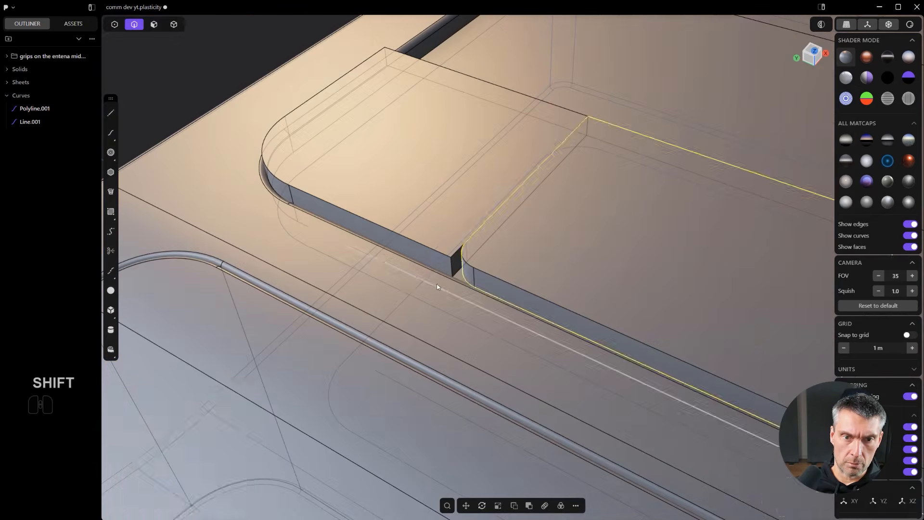
- Fillet the facing vertical corner of the remaining end panel, copying the distance from the neighbouring fillet
left_click(453, 269)
key("f")
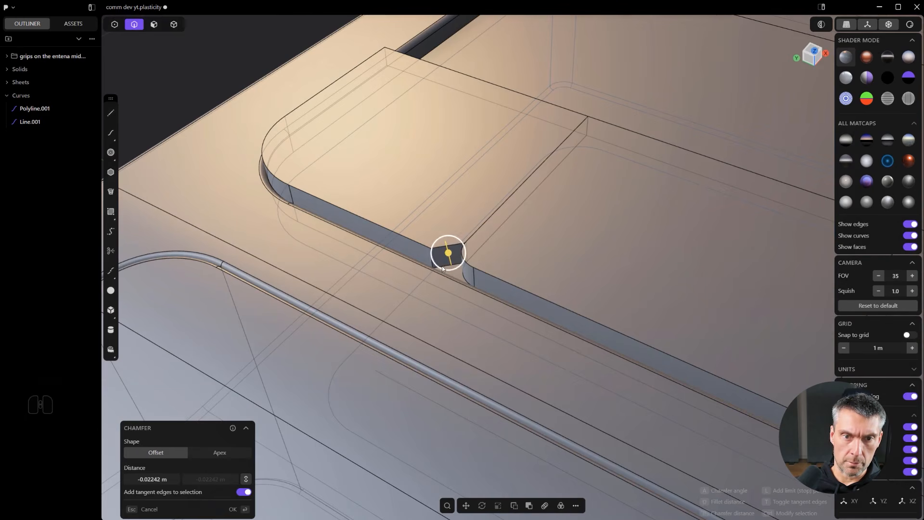
left_click(473, 279, "shift")
right_click(539, 232)
scroll(539, 252, "down", 2)
middle_click_drag(537, 287, 580, 292)
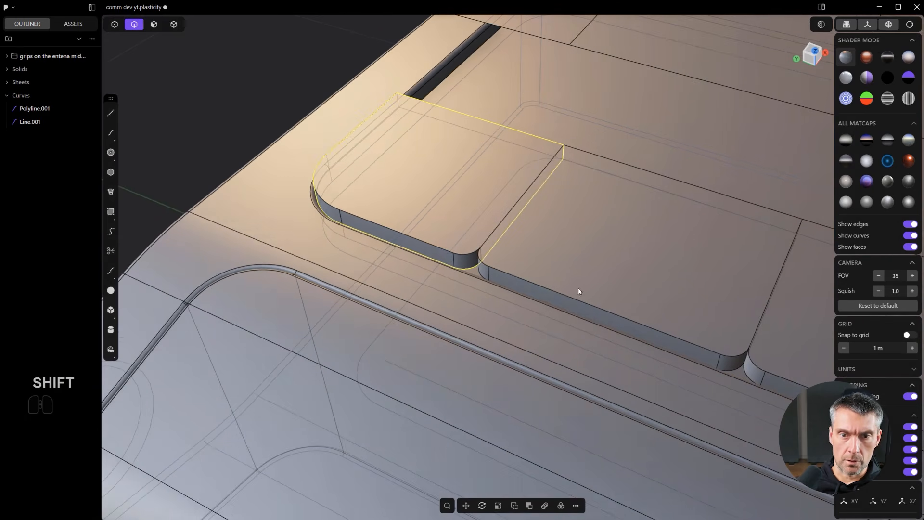
- Round the upper edges of all three thickened panels with a small fillet
left_click(572, 302)
key("f")
left_click(447, 251, "shift")
left_click(757, 367, "shift")
mouse_move(757, 368)
left_mouse_down("shift")
mouse_move(733, 361)
mouse_move(744, 364)
left_mouse_up("shift")
scroll(741, 307, "down", 1)
right_click(723, 254)
scroll(723, 277, "down", 5)
middle_click_drag(722, 283, 510, 293, "shift")
scroll(539, 291, "down", 3)
middle_click_drag(591, 278, 534, 319, "shift")
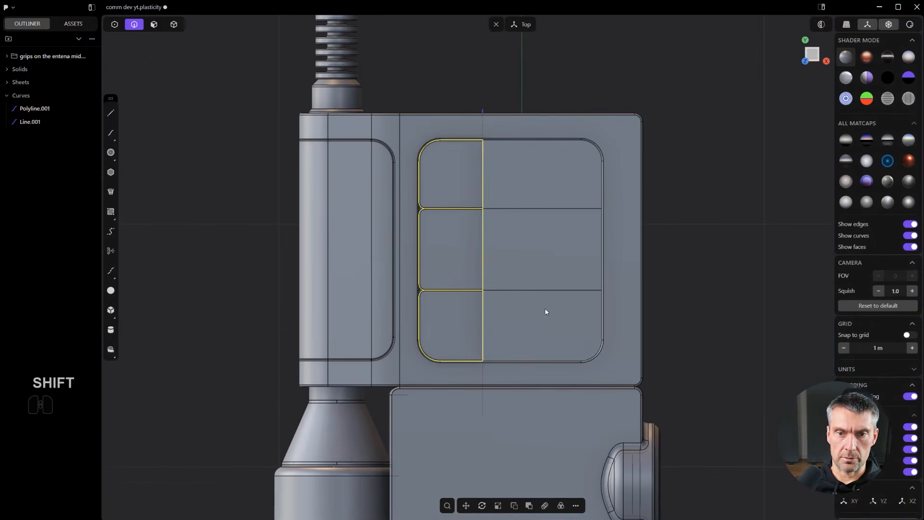
- Try deleting the flat sheet pieces above the open part of the recess and undo the deletion
key("4")
left_click(545, 314)
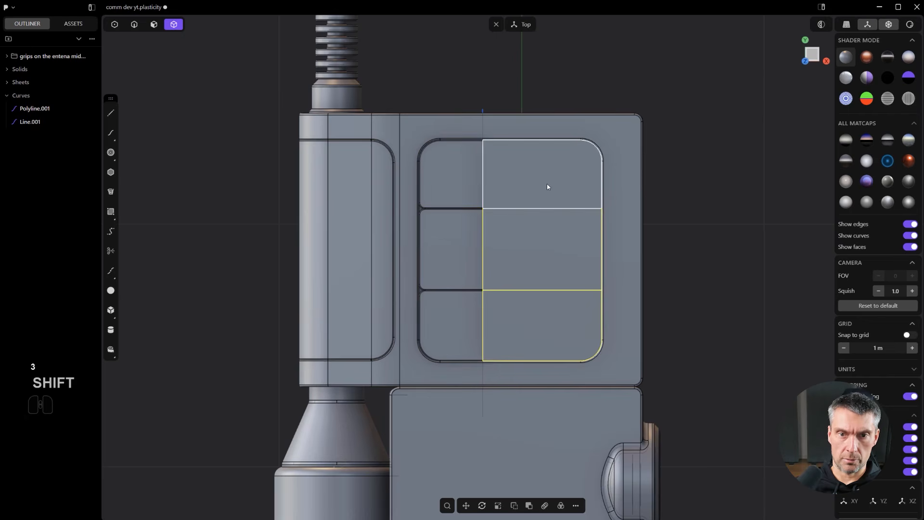
key("x")
middle_click_drag(551, 278, 518, 232)
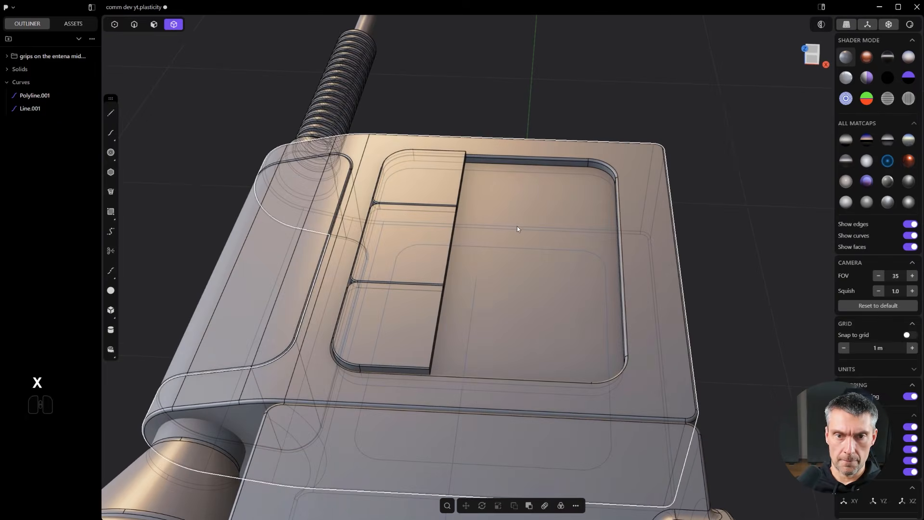
key("ctrl+z")
key("ctrl+z")
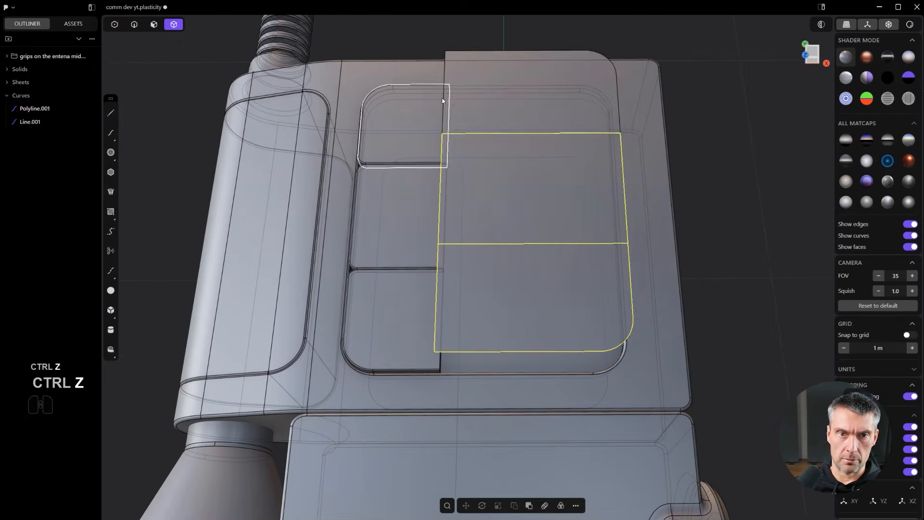
scroll(572, 257, "up", 1)
key("ctrl+z")
key("ctrl+z")
key("ctrl+z")
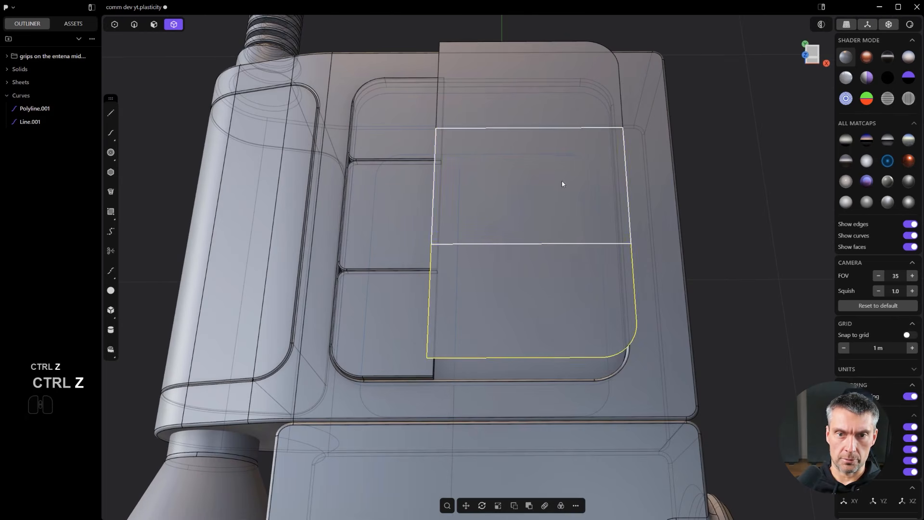
- Delete the three remaining flat sheet pieces above the open part of the recess
key("x")
middle_click_drag(550, 104, 497, 293)
scroll(497, 293, "down", 1)
- Try an isoparam cut in the recess floor along the inner edge of the three panels and undo it
key("3")
left_click(513, 262)
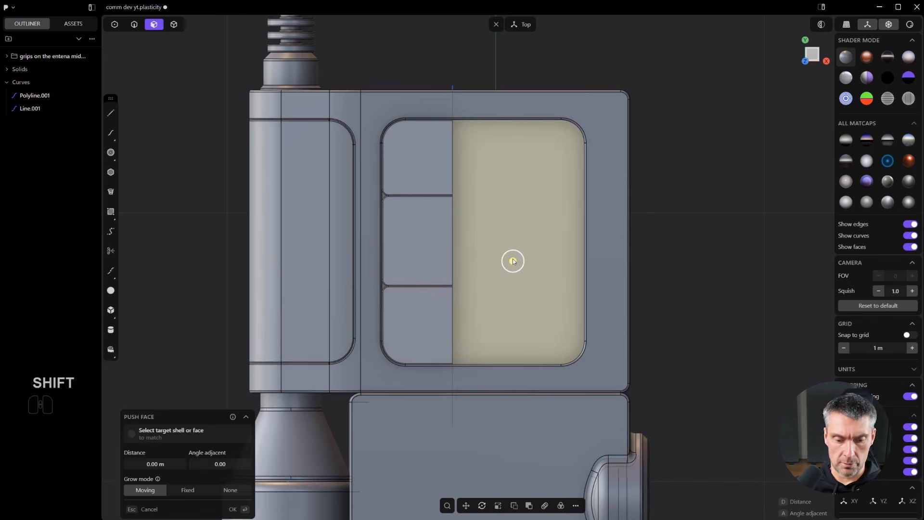
key("ctrl+r")
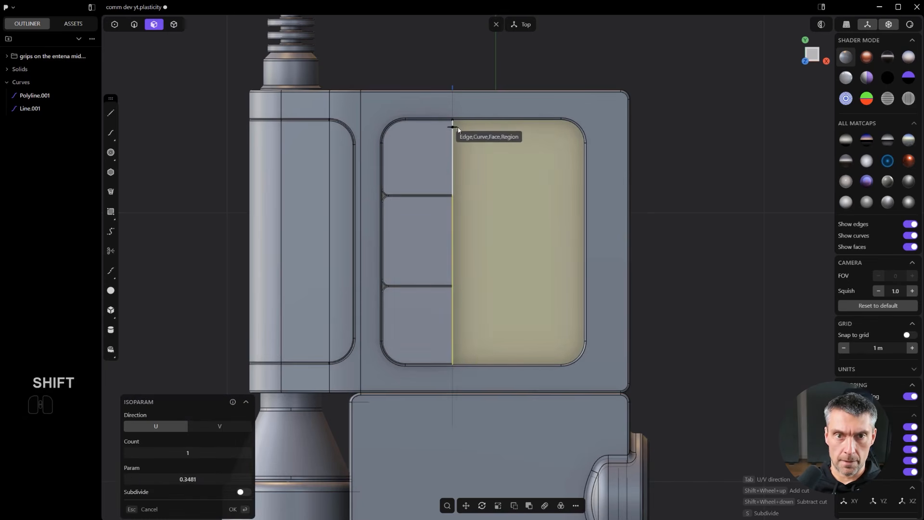
left_click(461, 130)
key("ctrl+z")
- Draw a straight line along the three panels' inner edge and shift it along Y so it overshoots both ends of the recess
scroll(490, 193, "up", 1)
middle_click_drag(486, 202, 472, 204, "shift")
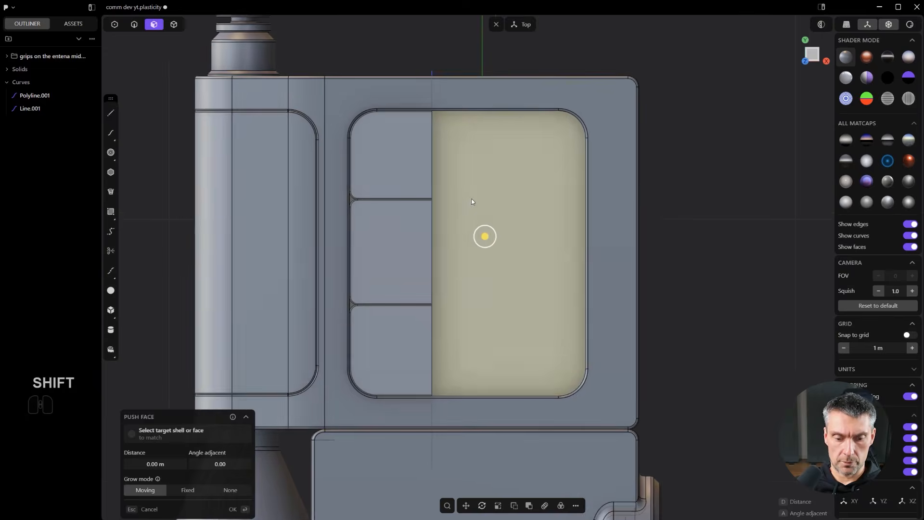
key("shift+a")
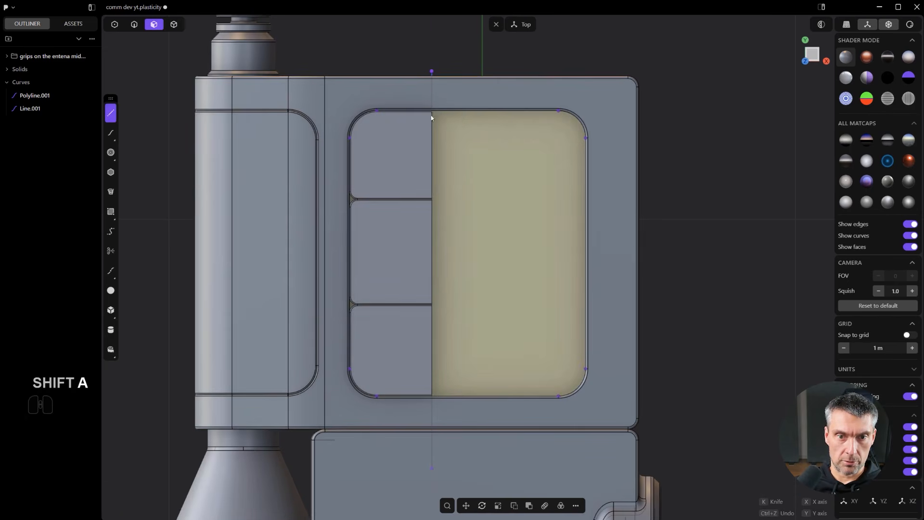
left_click(432, 112)
left_click(432, 444)
scroll(434, 446, "up", 1)
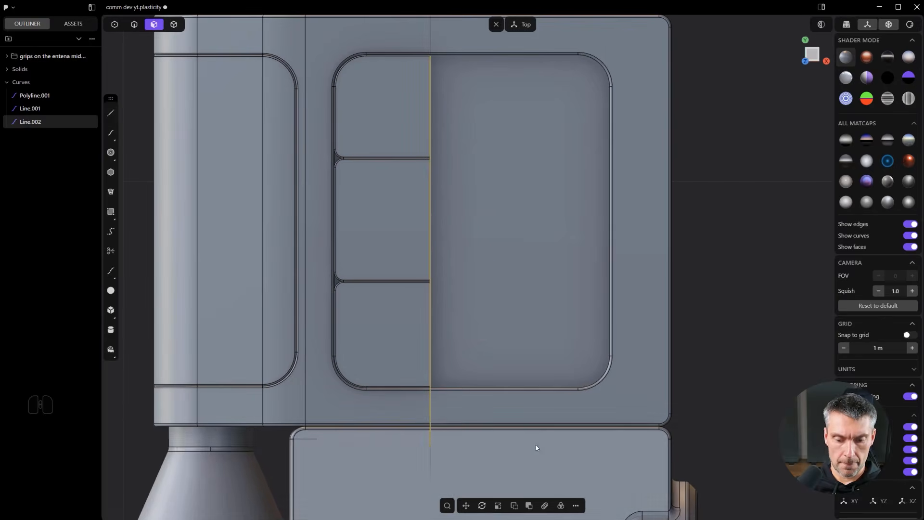
key("g")
key("y")
left_click(541, 430)
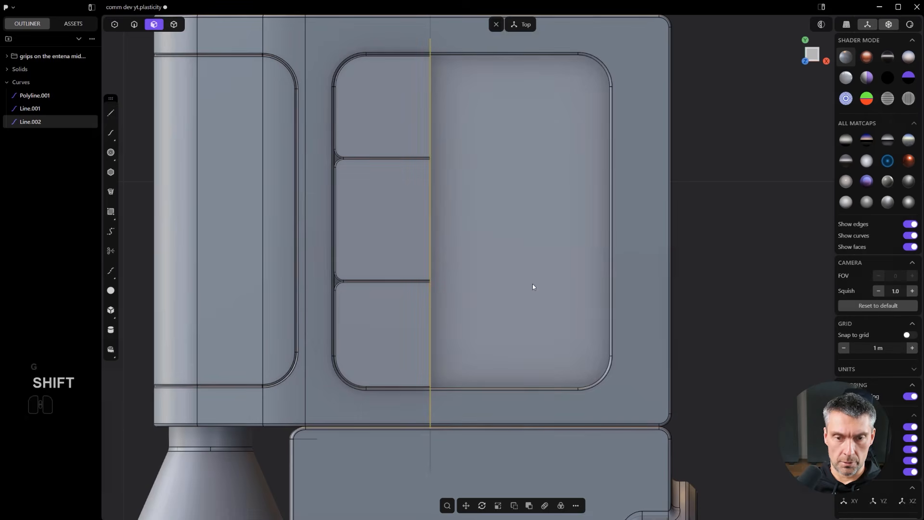
- Split the recess floor face with the new straight line
key("shift+q")
left_click(533, 342)
scroll(510, 265, "up", 1)
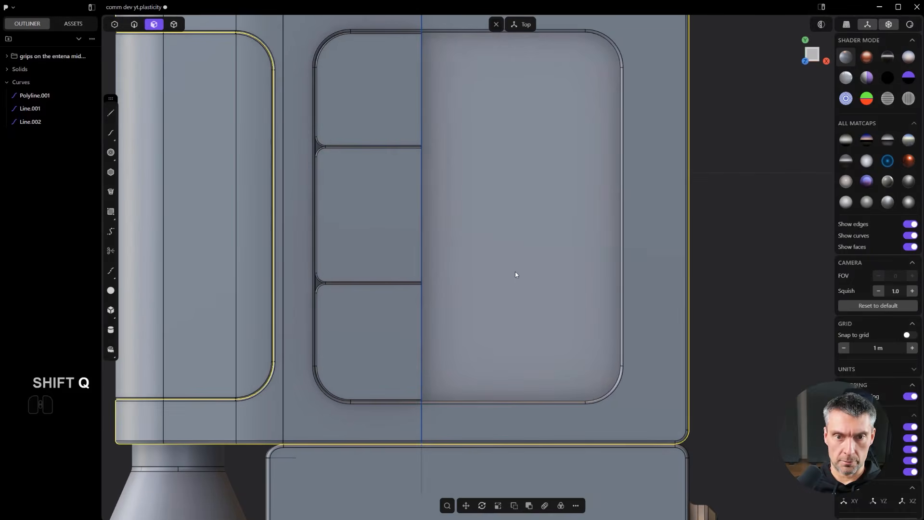
- Duplicate the larger recess floor face beside the three small panels and thicken the copy into a solid panel
key("3")
left_click(530, 299)
middle_click_drag(533, 297, 548, 215)
key("shift+d")
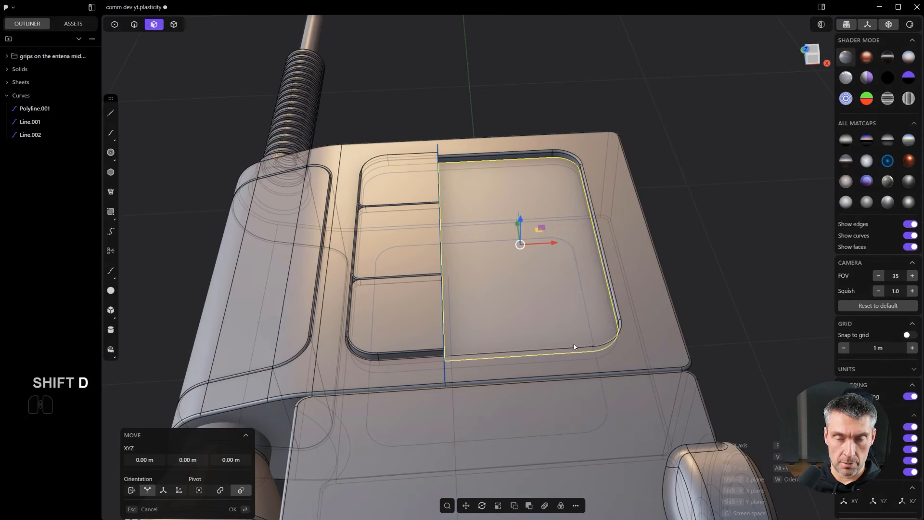
key("shift+f")
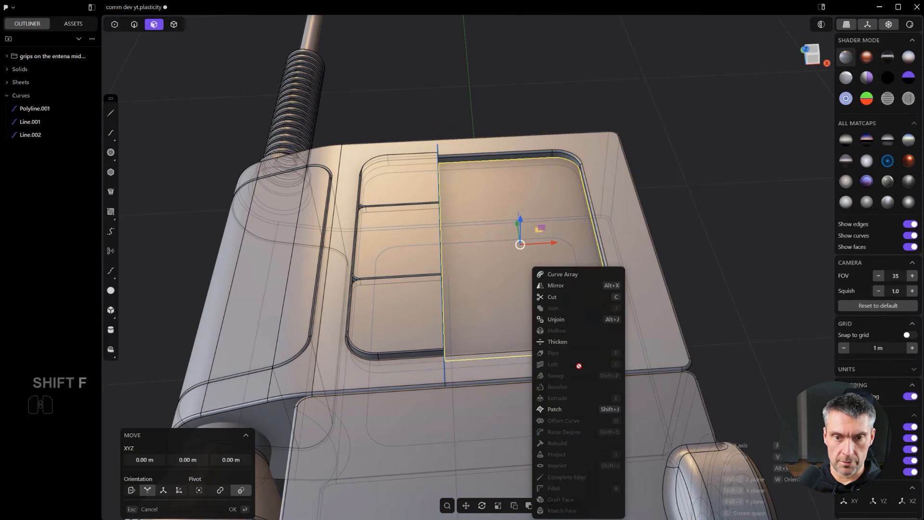
left_click(574, 342)
scroll(523, 247, "up", 2)
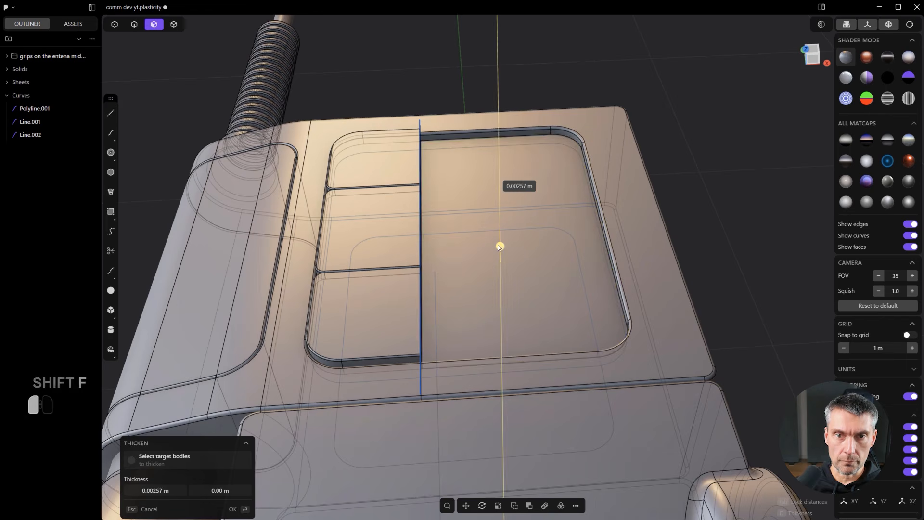
left_click(501, 239)
- Select the three small panels and move them slightly down along Z
middle_click_drag(502, 239, 379, 247)
key("3")
key("5")
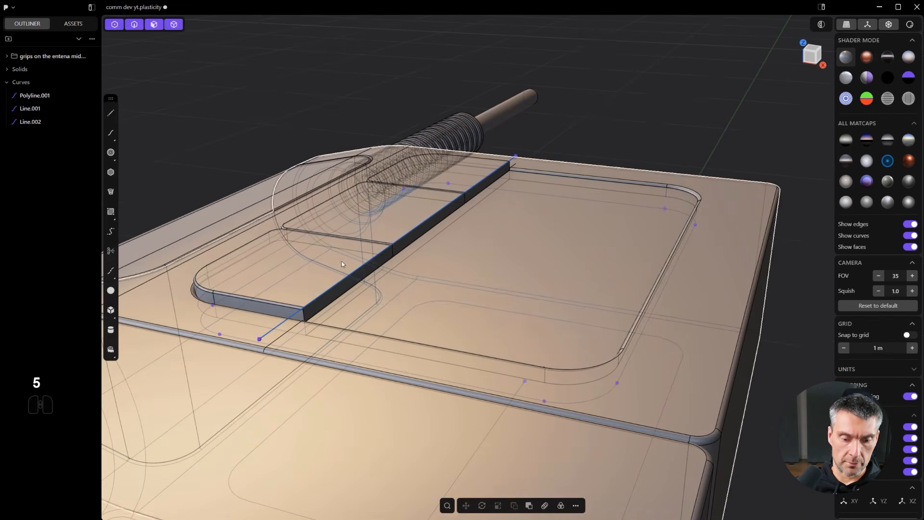
left_click(346, 258)
left_click(358, 235, "shift")
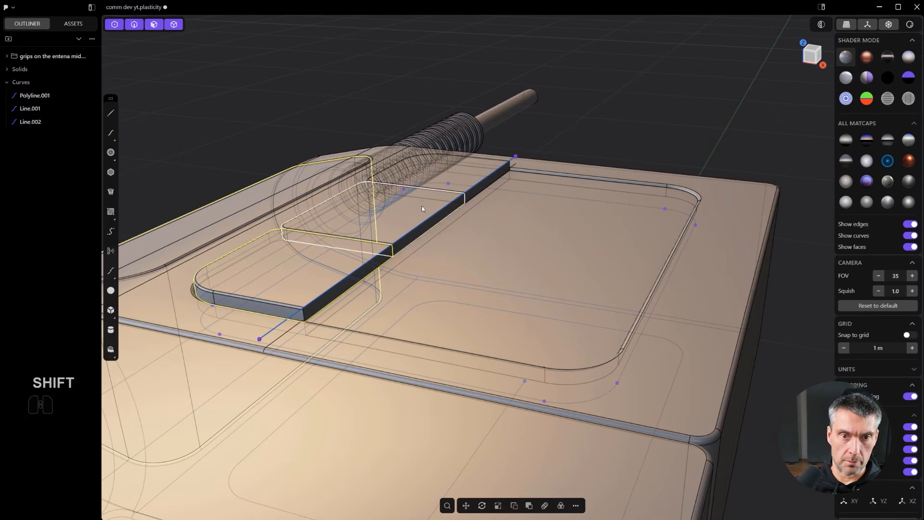
left_click(450, 190)
left_click(335, 290, "shift")
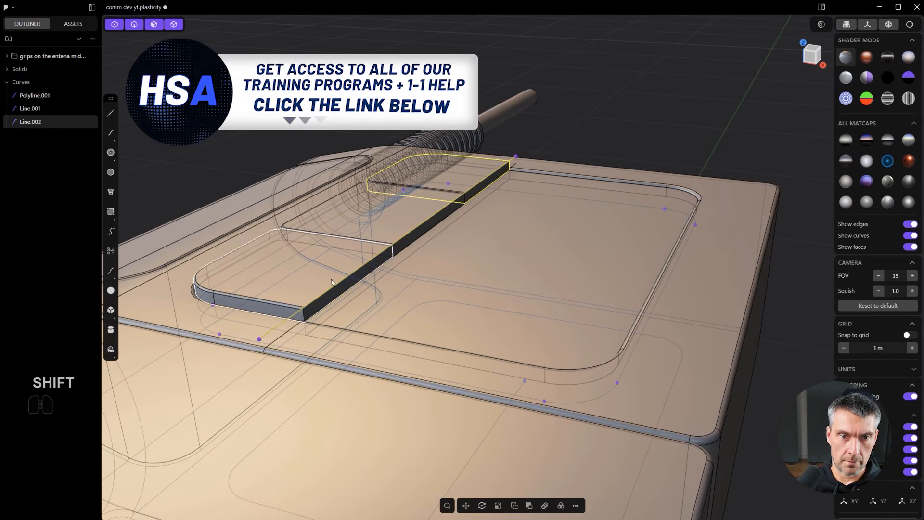
scroll(383, 230, "up", 1)
key("g")
key("z")
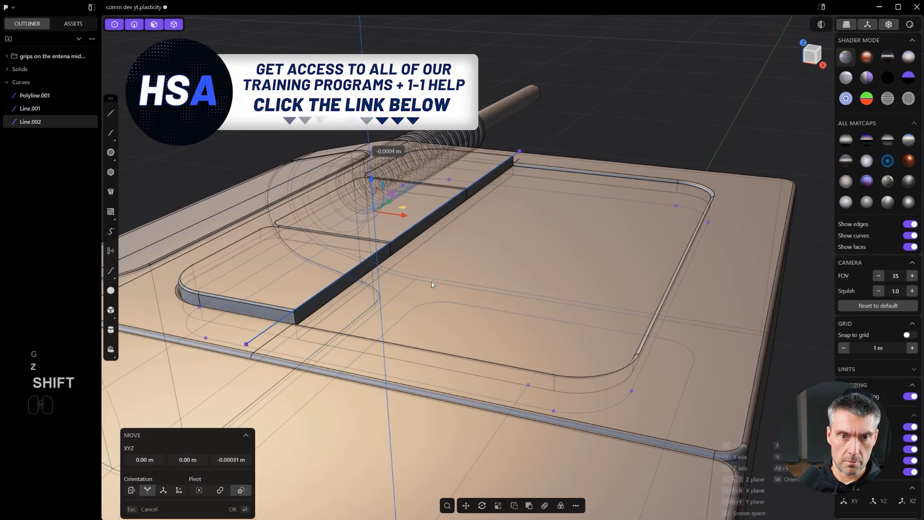
left_click(445, 328)
scroll(418, 317, "up", 1)
middle_click_drag(418, 317, 485, 297, "alt")
scroll(485, 297, "up", 1)
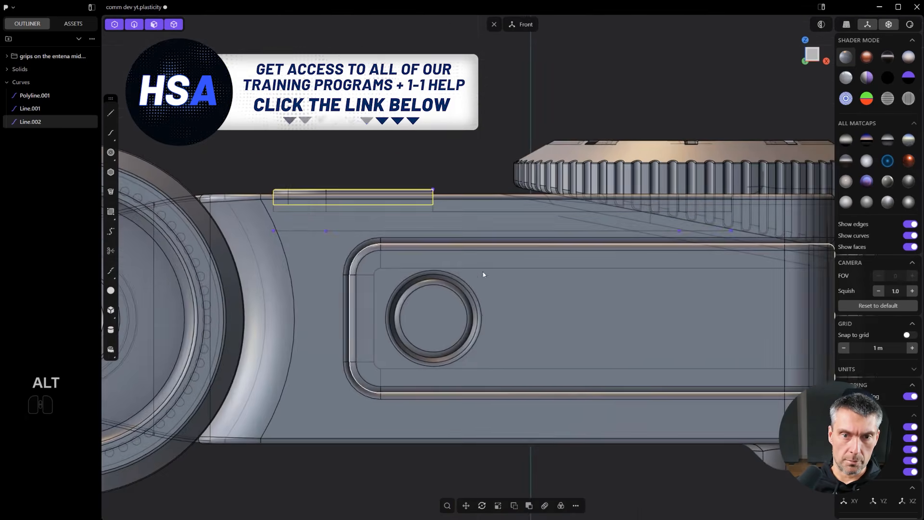
scroll(485, 300, "up", 1)
key("shift+a")
left_click(377, 172)
left_click(471, 212)
key("ctrl+z")
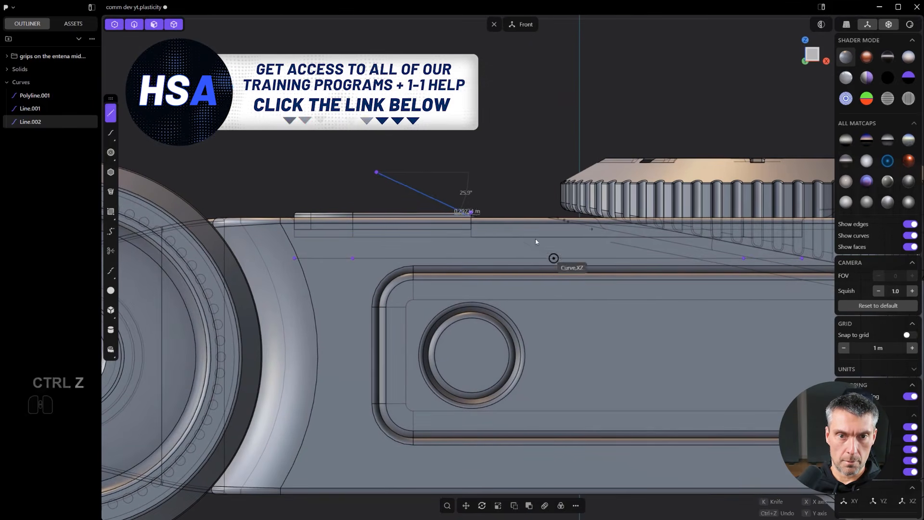
key("ctrl+z")
- Draw a slanted line in the front view that crosses the upper inner corner of the small panels
left_click(354, 211)
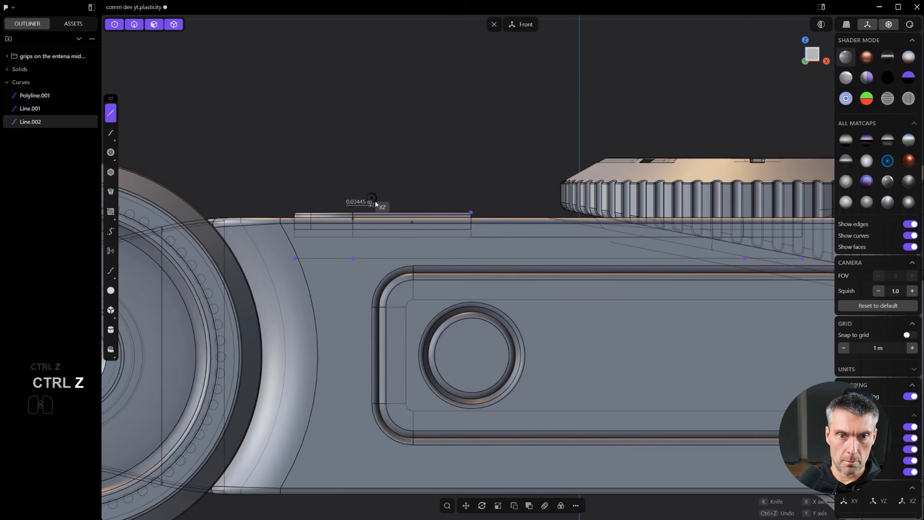
left_click(393, 194)
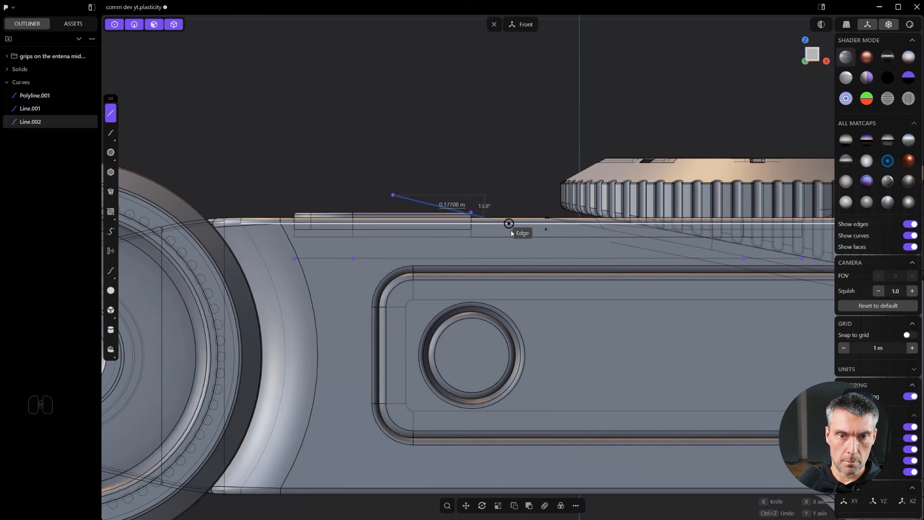
left_click(539, 242, "shift")
scroll(515, 198, "up", 2, "shift")
scroll(515, 198, "up", 4, "shift")
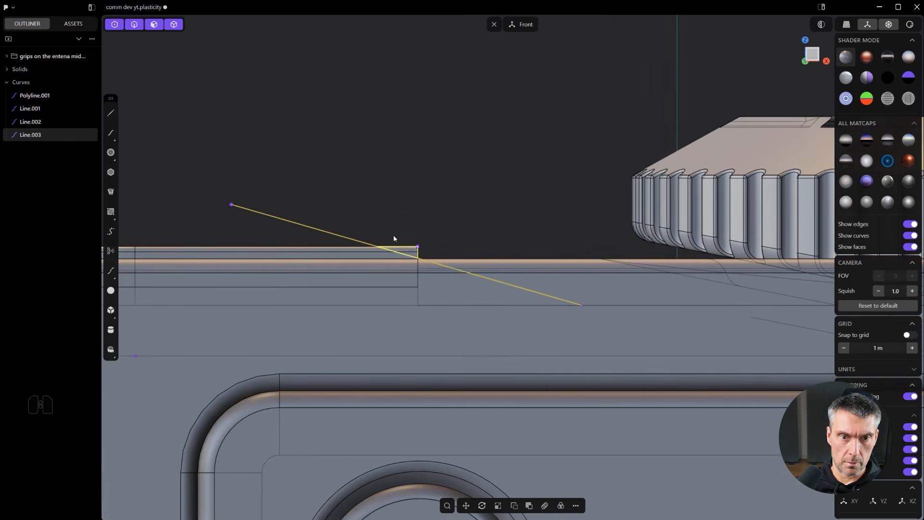
- Cut the three small panels with the slanted line so their inner edges are bevelled
middle_click_drag(427, 198, 438, 241)
scroll(438, 241, "down", 2)
middle_click_drag(440, 347, 523, 224, "shift")
scroll(531, 262, "down", 5, "shift")
scroll(549, 282, "down", 4)
middle_click_drag(549, 282, 558, 328)
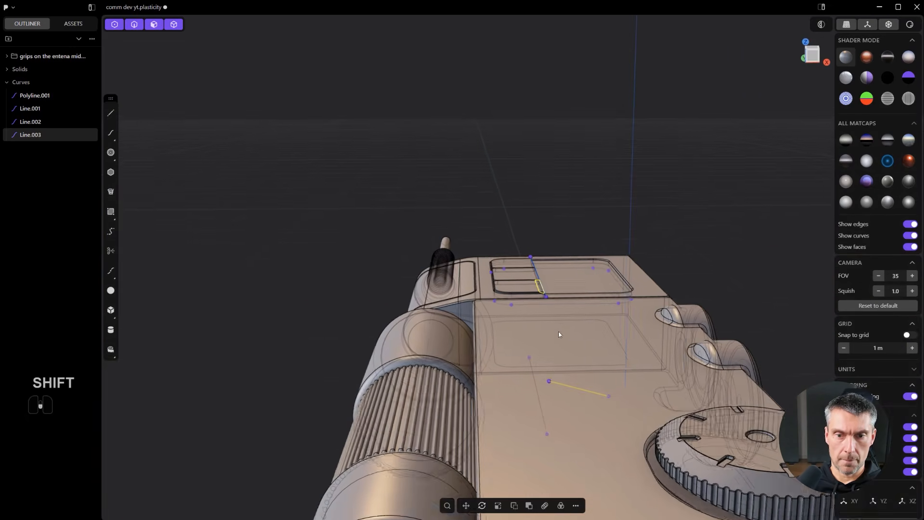
key("2")
scroll(534, 284, "up", 2)
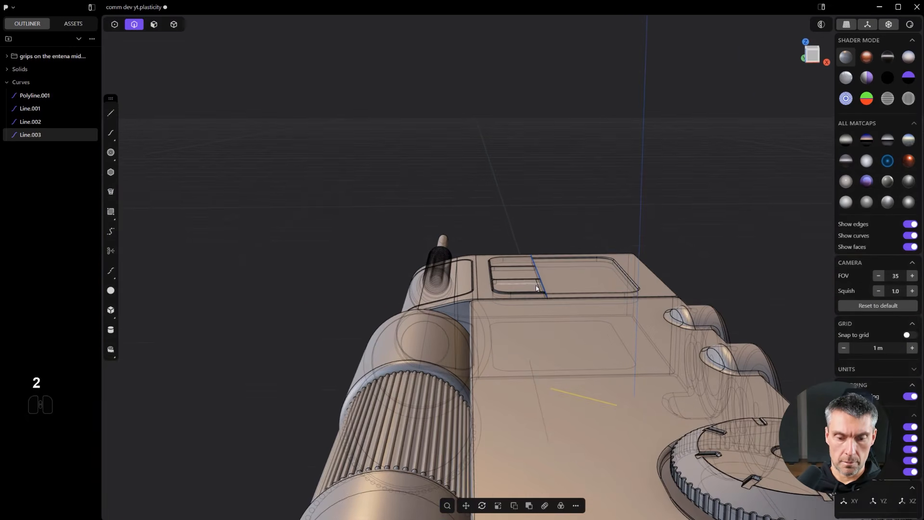
key("c")
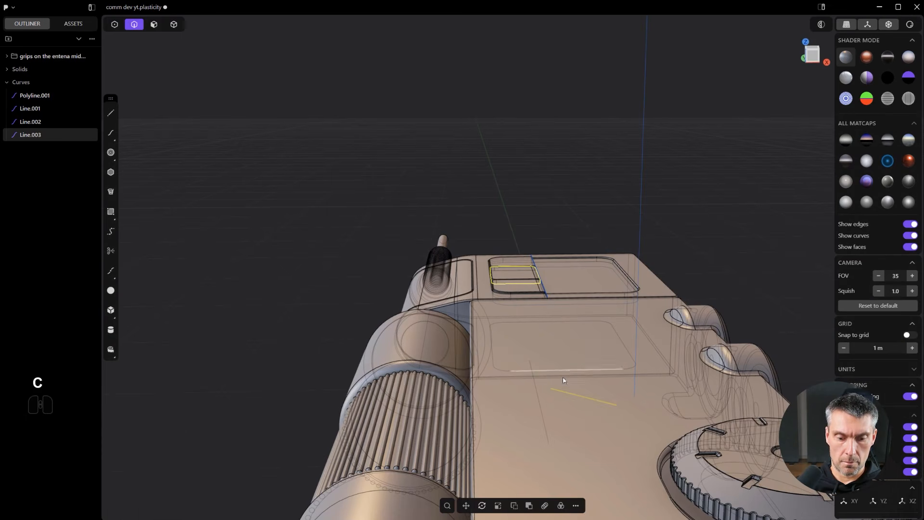
key("c")
key("ctrl+z")
key("c")
left_click(528, 265)
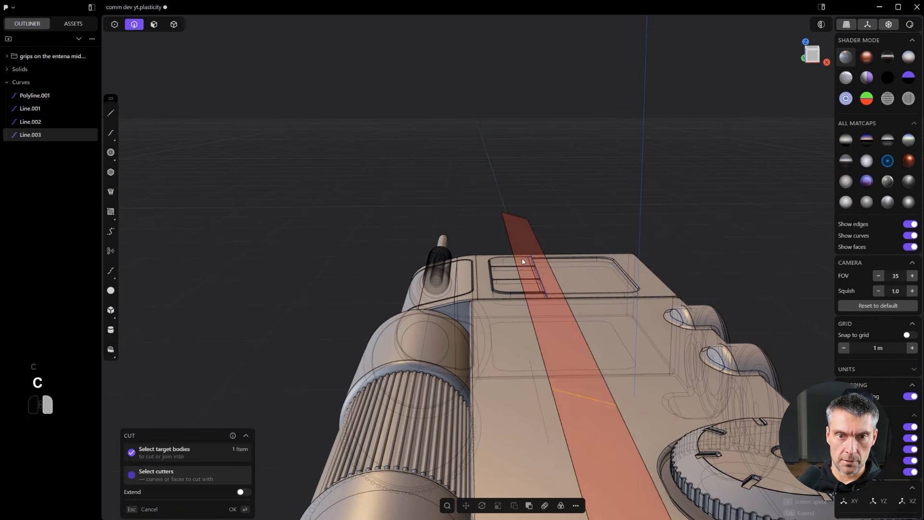
- Delete the wedge pieces cut off along the inner edge of the three small panels
scroll(522, 230, "up", 3)
key("4")
left_click(555, 342)
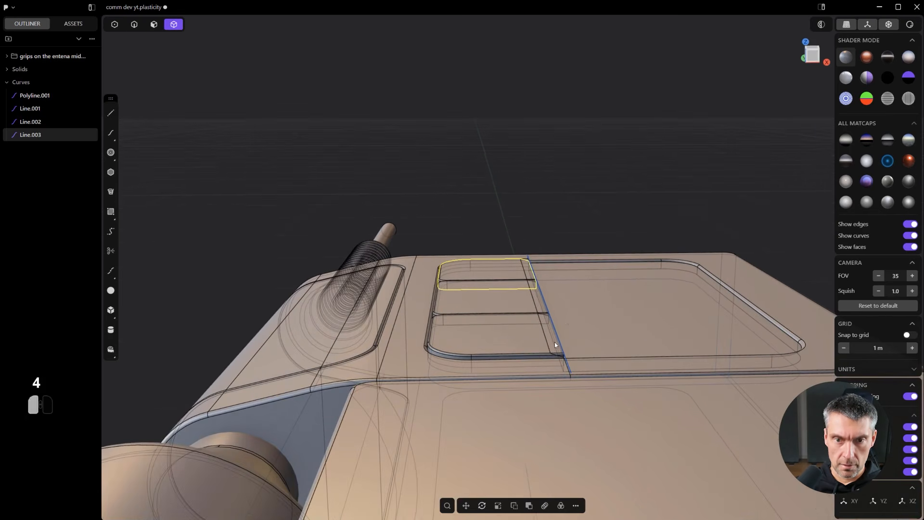
left_click(533, 277, "shift")
key("x")
- Turn off X-ray and select the upper edges of the small panels' slanted faces for a fillet
scroll(552, 270, "up", 3)
middle_click_drag(552, 270, 532, 296)
key("2")
left_click(504, 309)
left_click(516, 269, "shift")
key("ctrl+z")
left_click(520, 270, "shift")
left_click(520, 270, "shift")
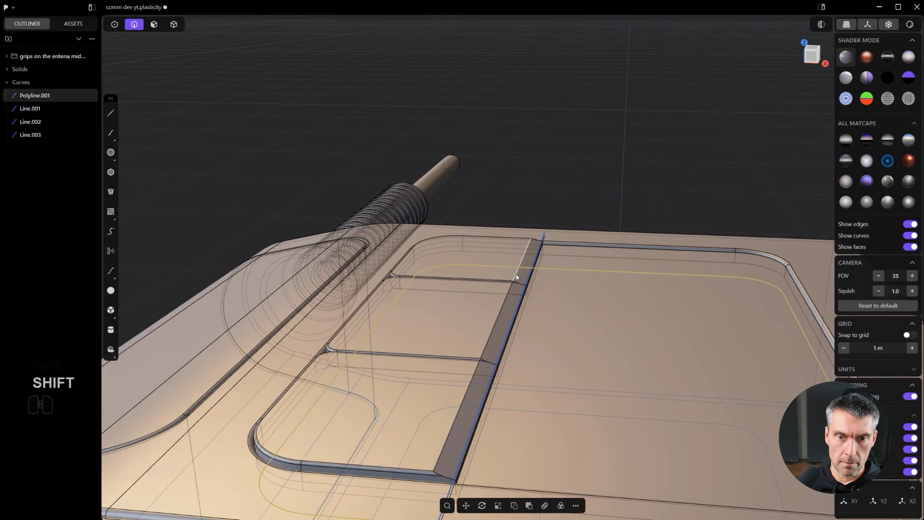
key("alt+z")
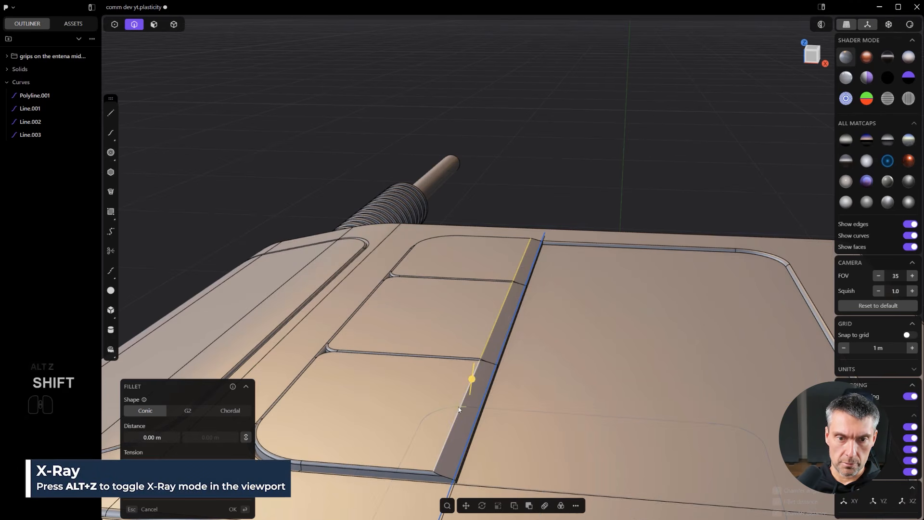
- Delete the narrow fillet faces around the top edges of the three small panels
scroll(469, 384, "up", 5)
key("3")
left_click(457, 224, "alt")
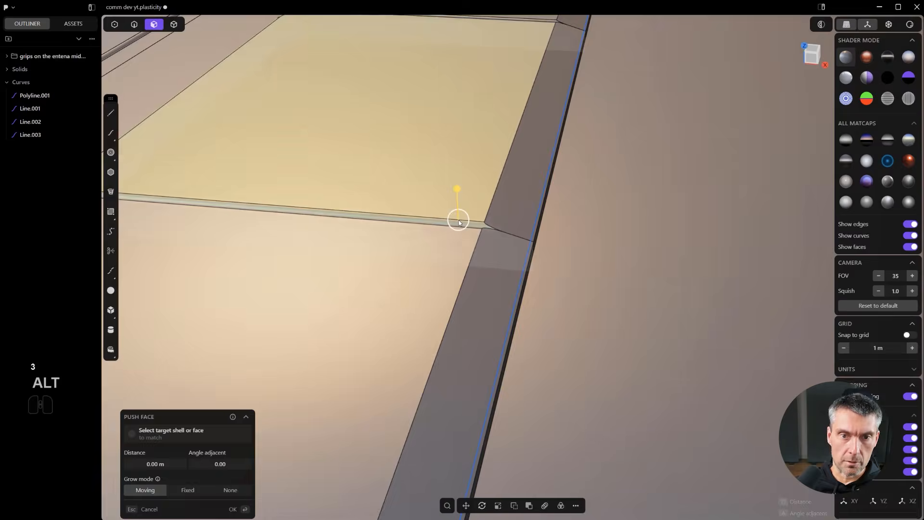
middle_click_drag(391, 279, 380, 255, "alt")
middle_click_drag(380, 255, 622, 287, "shift")
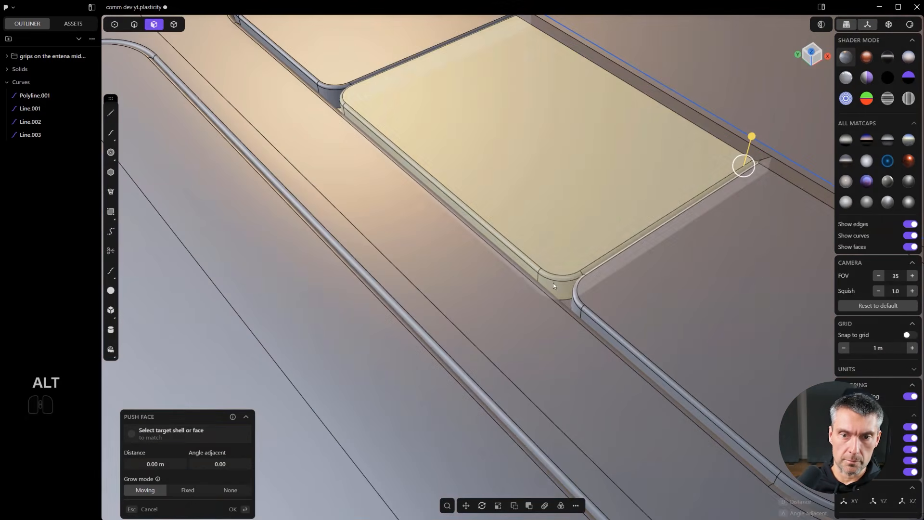
left_click(558, 278, "alt")
key("x")
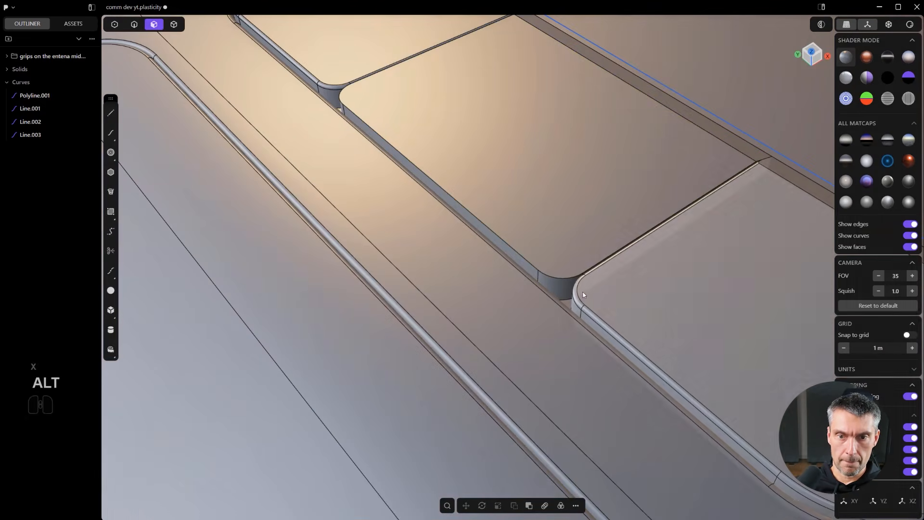
left_click(583, 298, "alt")
key("x")
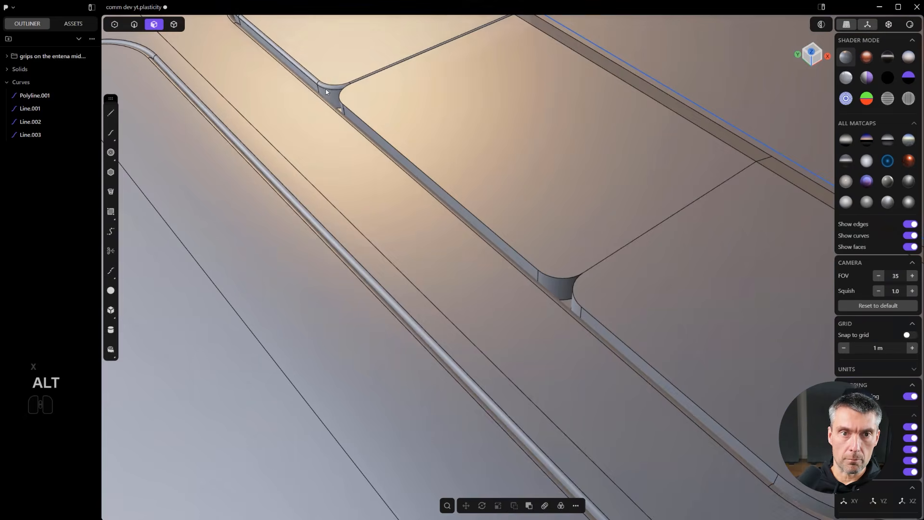
key("x")
key("x")
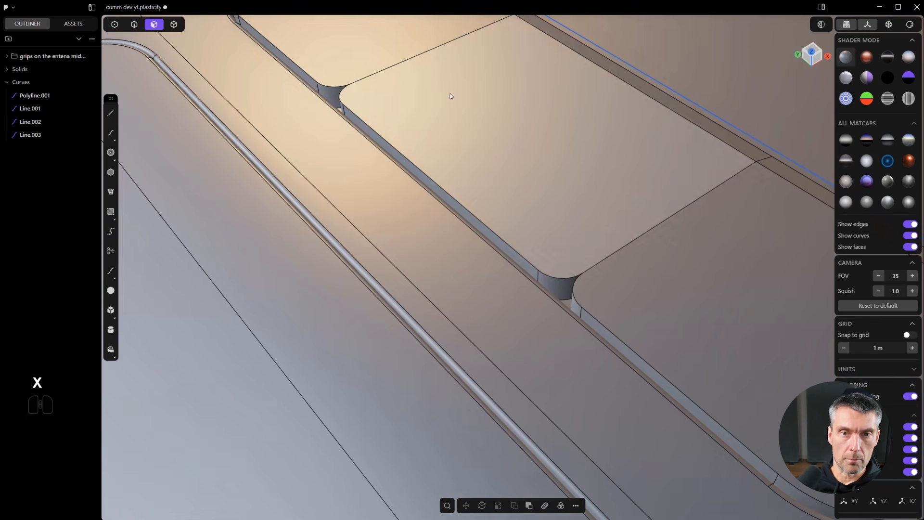
- Fillet the upper edges of the slanted faces on all three small panels
middle_click_drag(417, 93, 397, 309, "shift")
key("2")
left_click(379, 146)
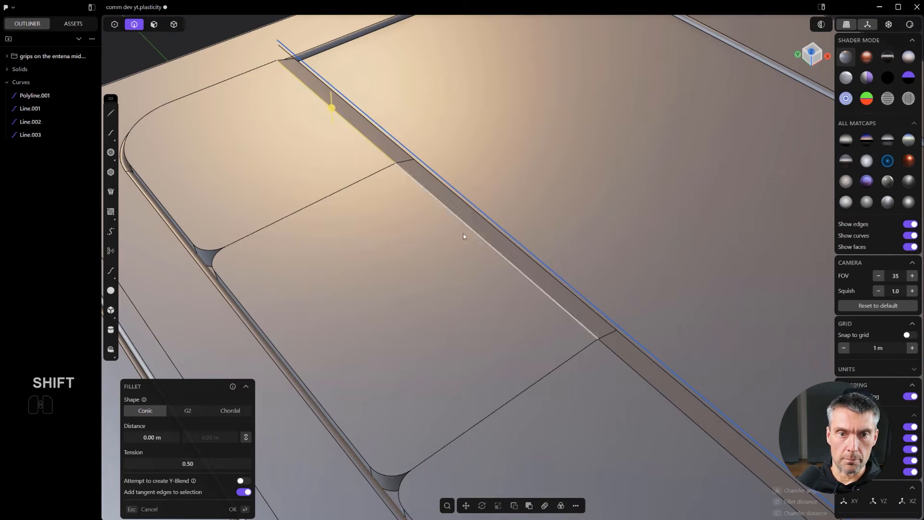
left_click_drag(640, 376, 696, 319)
- Add a small fillet to the remaining top edges of the three small panels
middle_click_drag(696, 319, 660, 299)
left_click(617, 350)
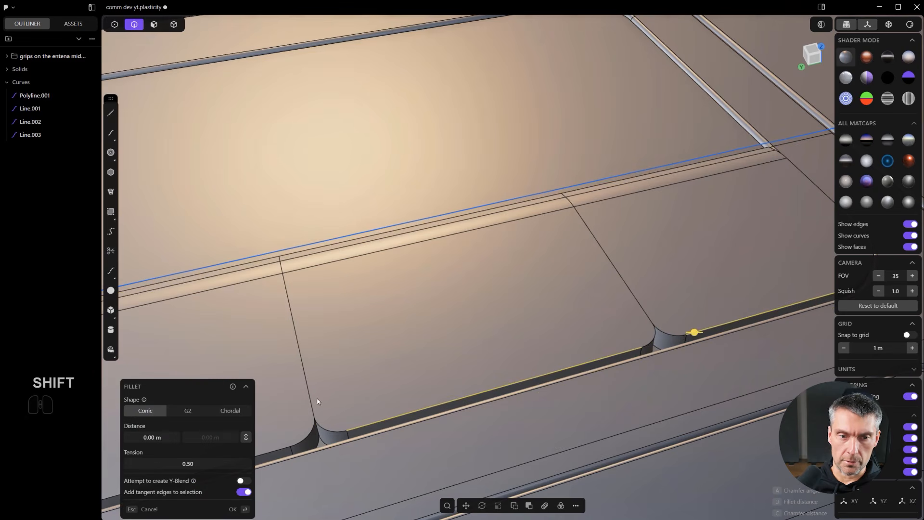
left_click_drag(306, 444, 321, 447)
right_click(325, 438)
- Delete the straight dividing line along the small panels' inner edge
scroll(464, 309, "down", 3)
scroll(477, 311, "down", 2)
left_click(515, 260)
scroll(516, 260, "down", 3)
middle_click_drag(562, 264, 365, 322)
- Select the large thickened panel and isolate it in the viewport
key("2")
middle_click_drag(478, 332, 536, 268)
scroll(534, 263, "up", 1)
scroll(485, 299, "up", 3)
key("4")
middle_click_drag(474, 345, 517, 389)
middle_click_drag(446, 439, 454, 436)
key("2")
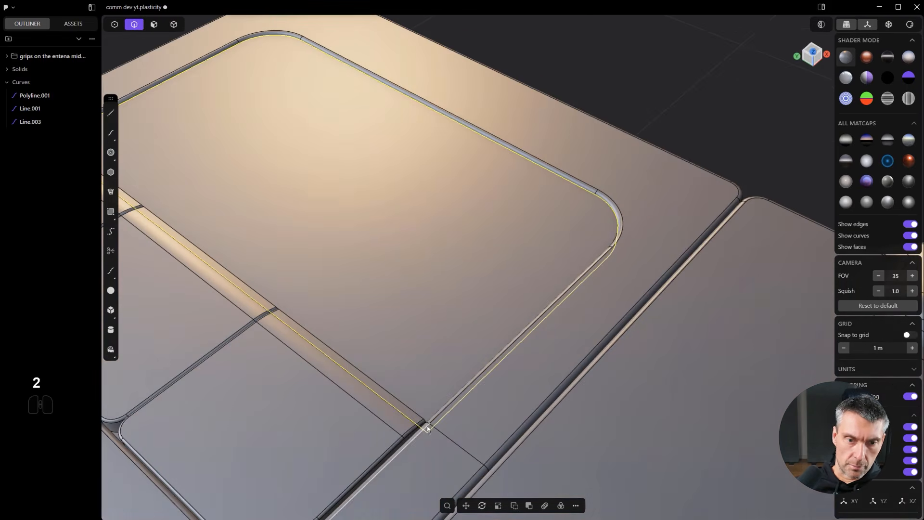
key("period")
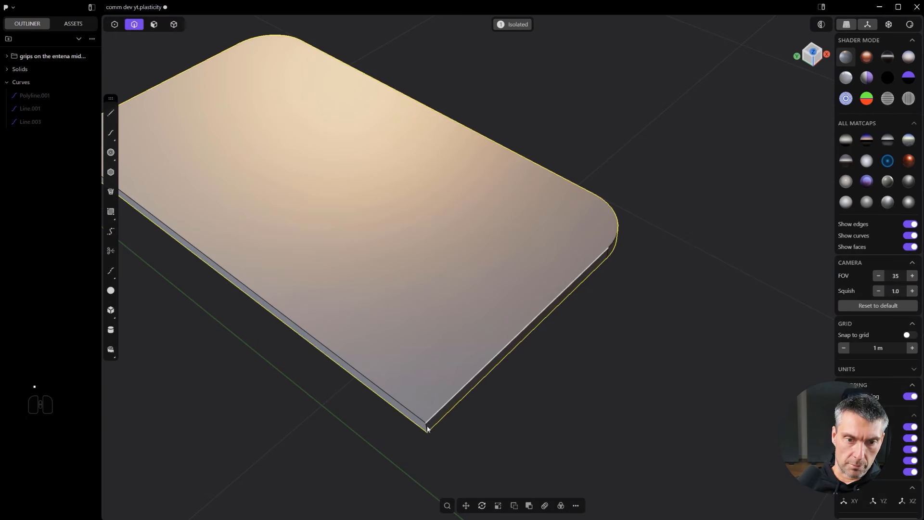
- Try to round the isolated panel's two sharp vertical corner edges with a fillet of about 0.023 m and undo it
left_click(425, 430)
scroll(425, 430, "down", 1)
key("Escape")
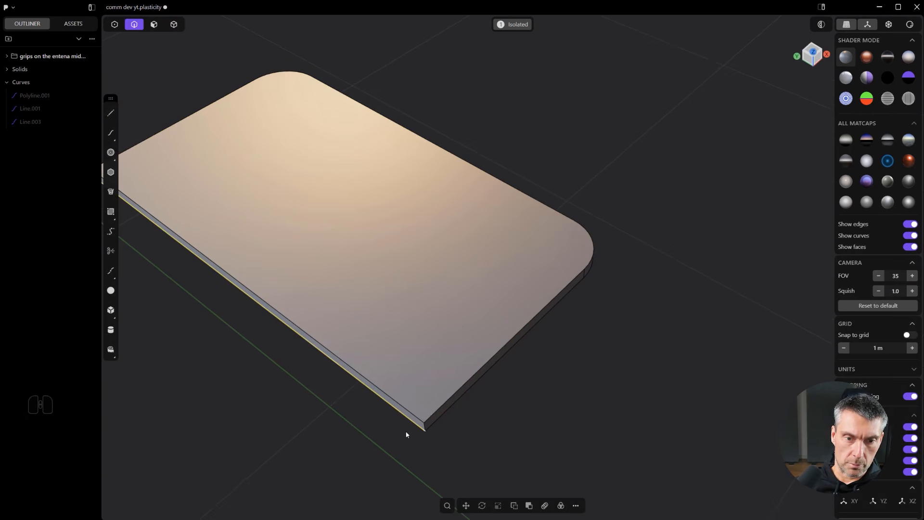
key("f")
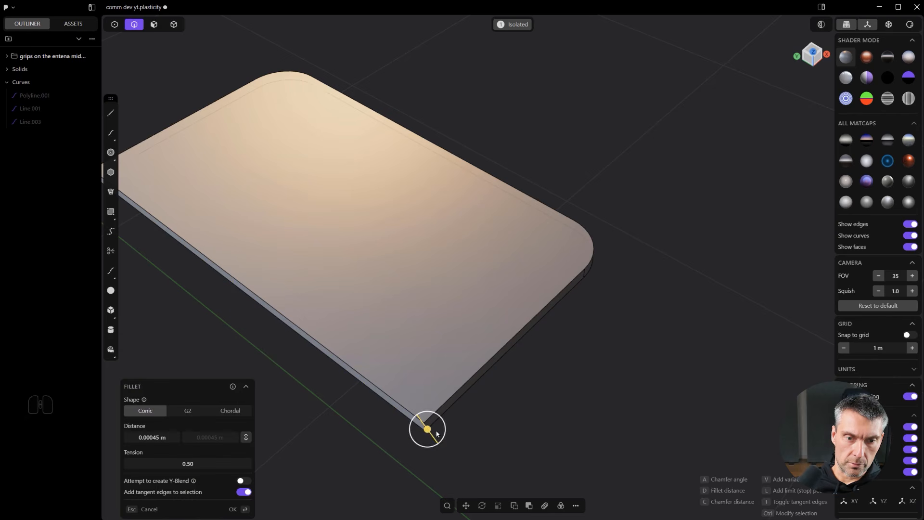
right_click(390, 455)
left_click(424, 428)
middle_click_drag(299, 258, 559, 337, "shift")
middle_click_drag(549, 340, 534, 361, "shift")
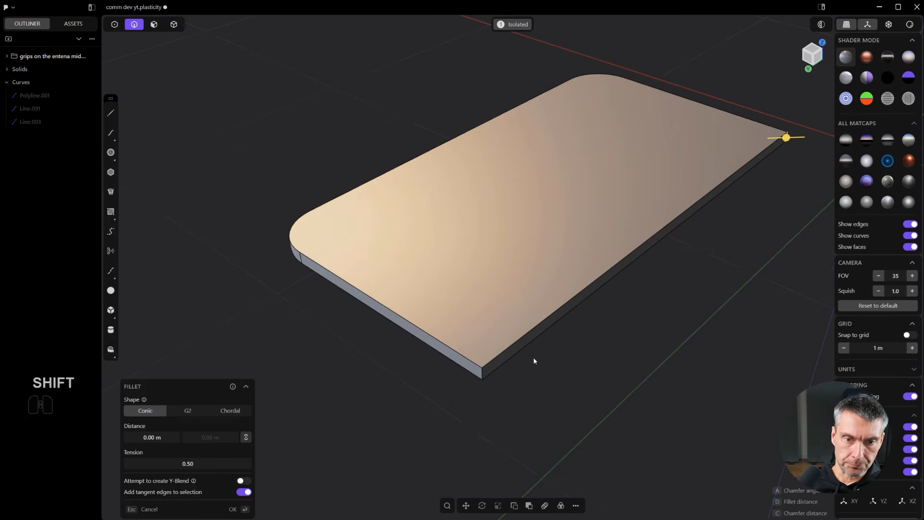
left_click(482, 376, "shift")
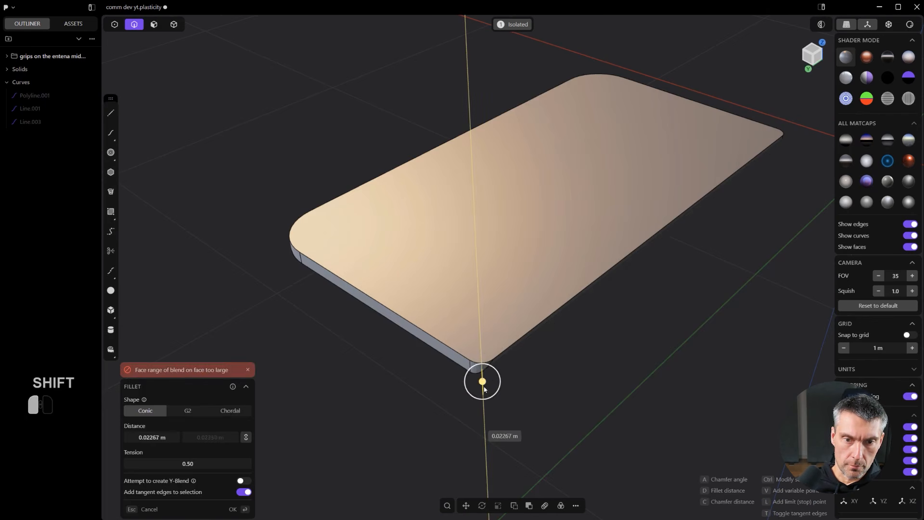
key("ctrl+z")
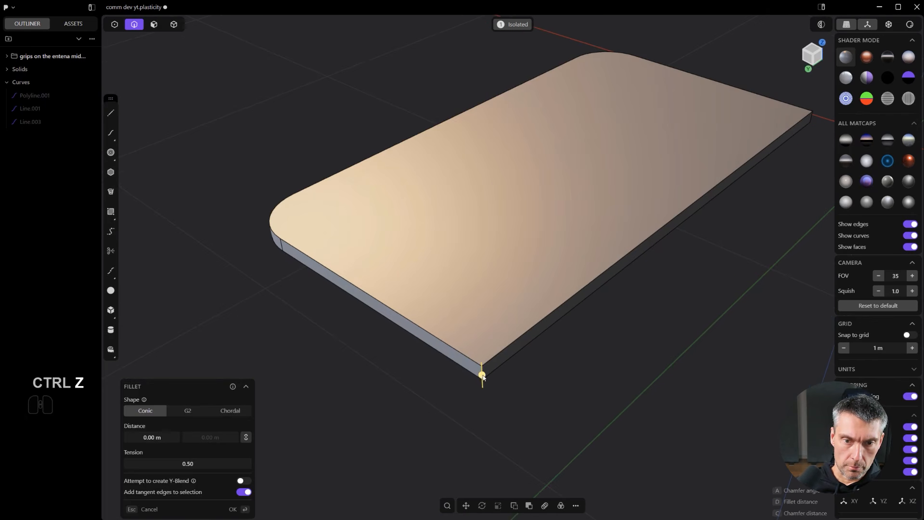
key("ctrl+z")
- Try to round the isolated panel's two sharp vertical corner edges with a fillet of about 0.038 m and leave isolation
middle_click_drag(578, 392, 516, 214)
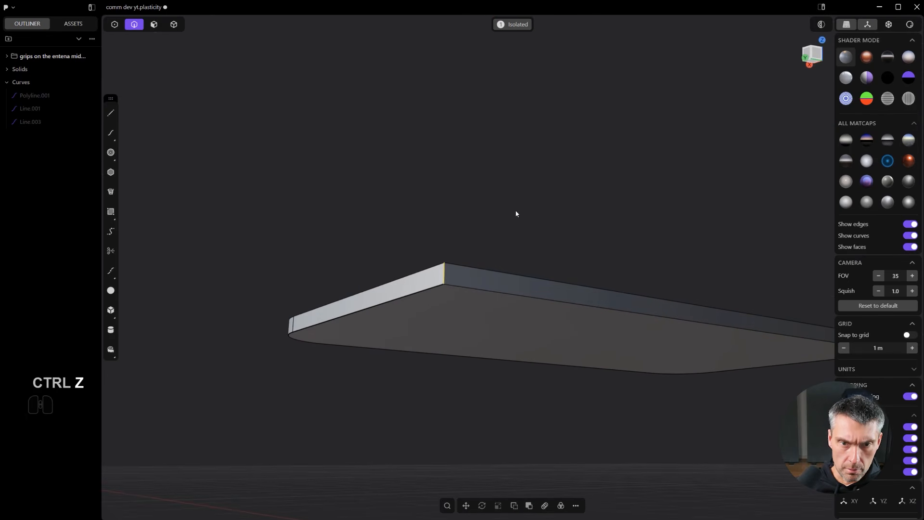
scroll(441, 283, "up", 5)
key("3")
left_click(437, 286, "alt")
key("x")
key("2")
left_click(444, 264)
scroll(482, 292, "down", 1)
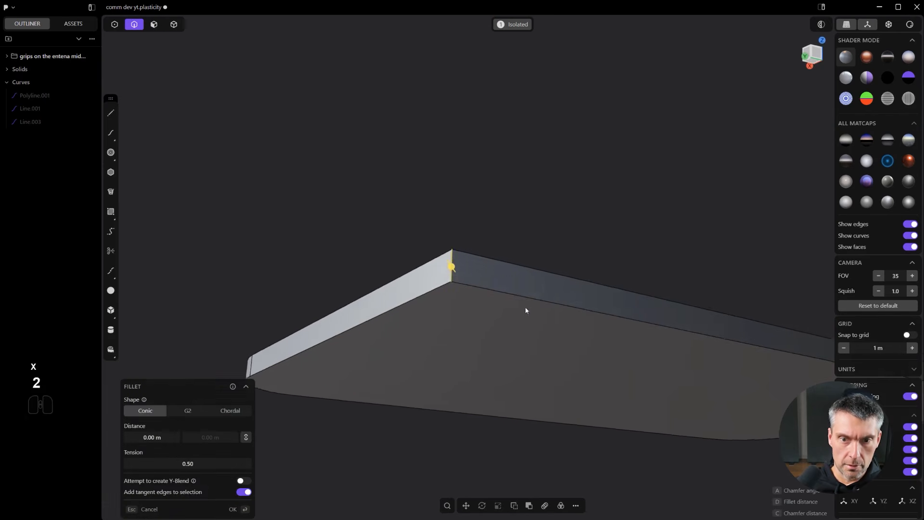
middle_click_drag(534, 285, 407, 315, "shift")
middle_click_drag(737, 356, 339, 371)
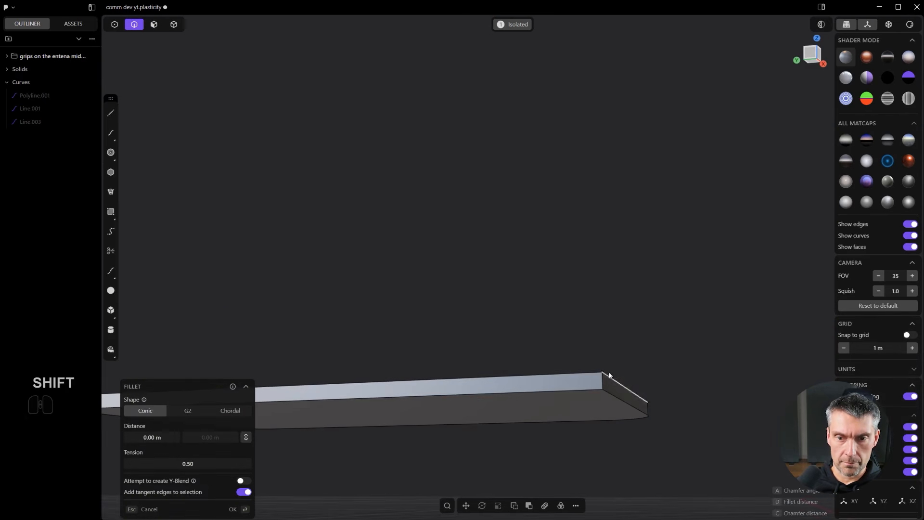
left_click_drag(604, 387, 617, 388)
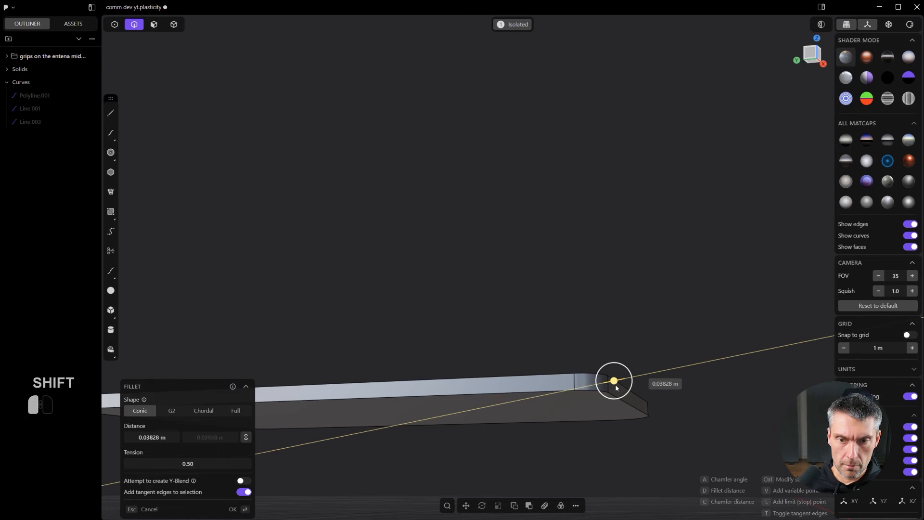
key("Return")
key("slash")
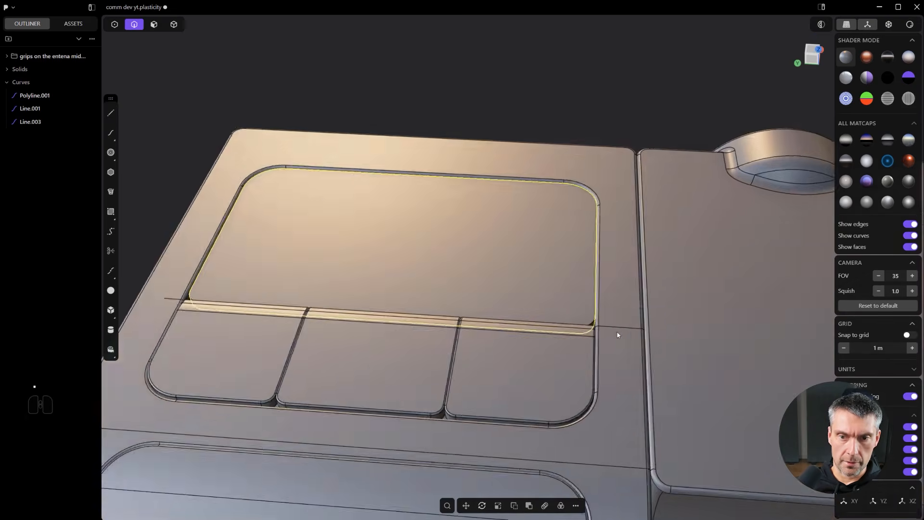
- Check the large panel's rounded corners within the full model and undo the corner fillet, returning to the isolated panel
scroll(619, 335, "down", 3)
middle_click_drag(597, 340, 611, 378, "shift")
middle_click_drag(611, 378, 608, 424)
left_click(601, 146)
scroll(601, 146, "down", 1)
middle_click_drag(600, 142, 484, 343)
middle_click_drag(484, 343, 479, 363, "shift")
scroll(470, 404, "up", 2)
key("2")
key("2")
middle_click_drag(472, 406, 524, 346)
middle_click_drag(524, 347, 547, 282, "shift")
key("ctrl+z")
key("ctrl+z")
key("ctrl+z")
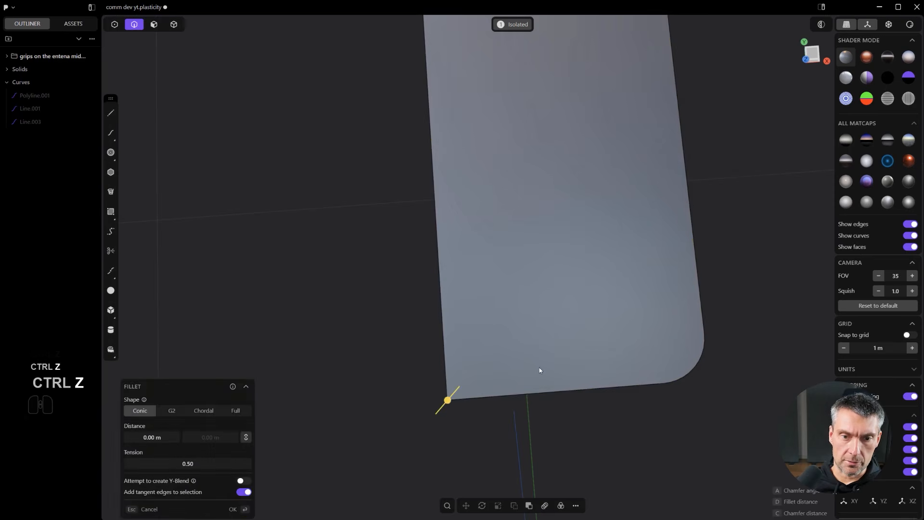
- Fillet the isolated panel's sharp vertical corners by about 0.037 m and its top edges by about 0.003 m, and leave isolation
left_click_drag(460, 423, 456, 441)
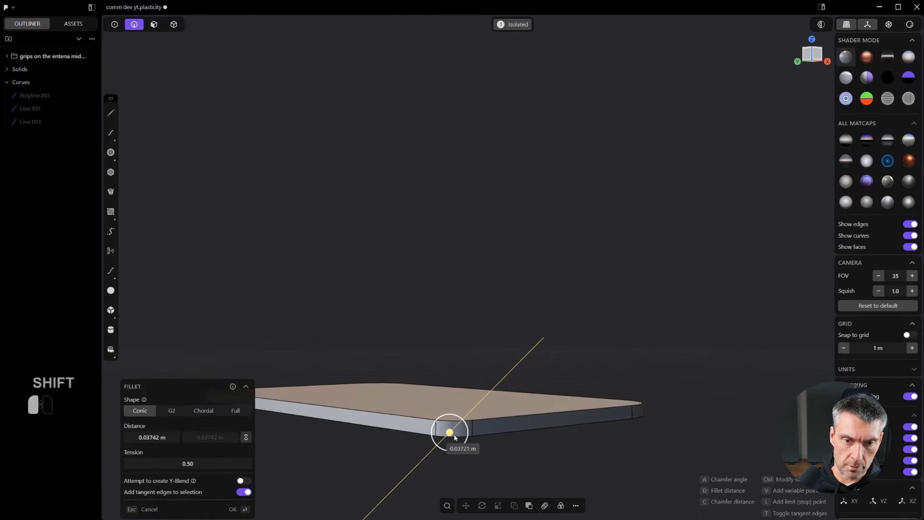
right_click(468, 413)
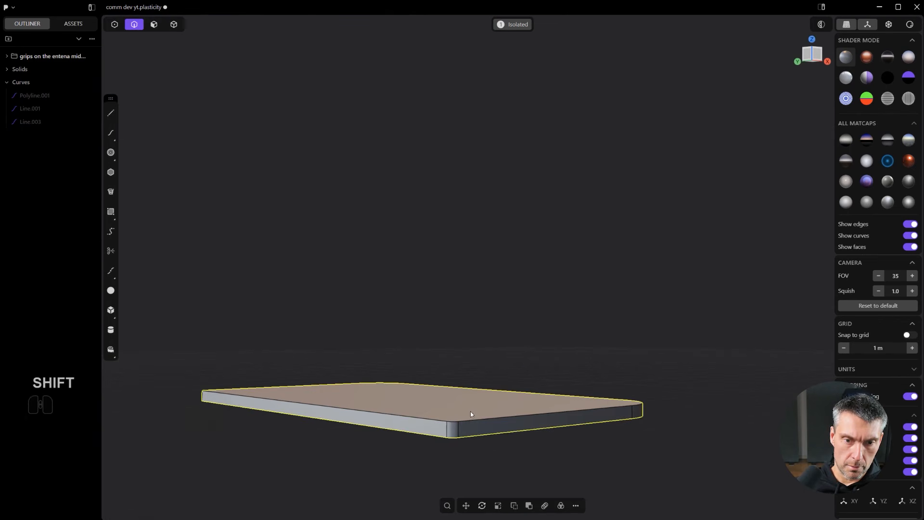
left_click(489, 419)
left_click_drag(489, 419, 495, 387)
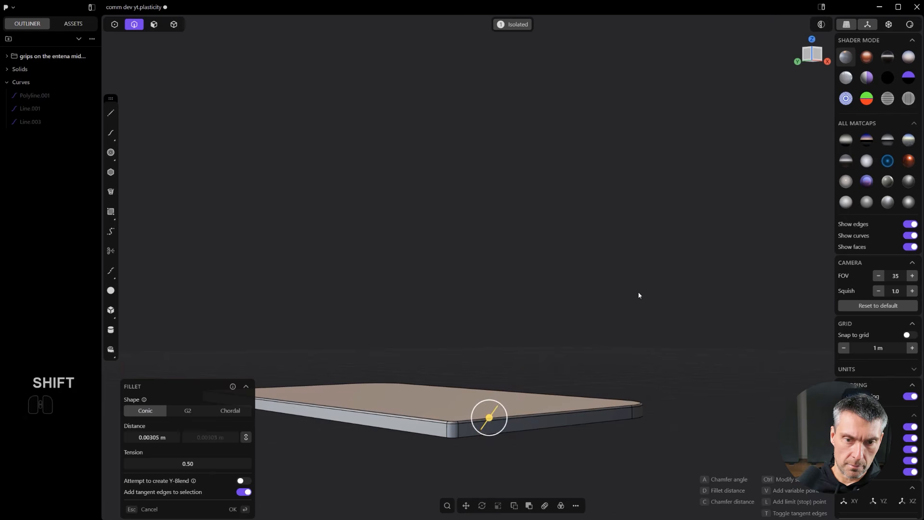
right_click(633, 299)
scroll(632, 302, "down", 2)
key("period")
- Delete the leftover straight dividing edge on the block's top face beside the recessed area
middle_click_drag(621, 273, 635, 252)
scroll(635, 253, "down", 3)
middle_click_drag(643, 413, 519, 141, "shift")
scroll(520, 141, "down", 2)
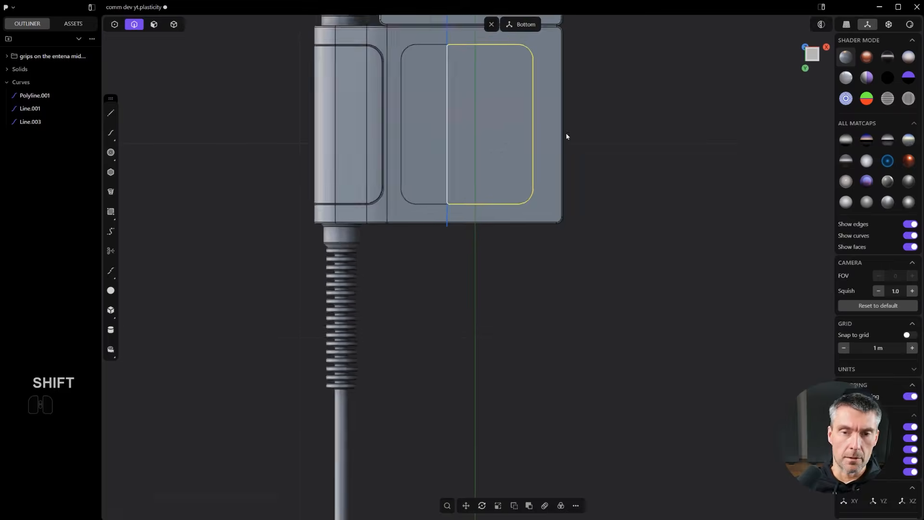
middle_click_drag(644, 133, 631, 247, "shift")
left_click(632, 246)
scroll(621, 242, "up", 4)
middle_click_drag(550, 205, 572, 295, "shift")
scroll(486, 334, "down", 6)
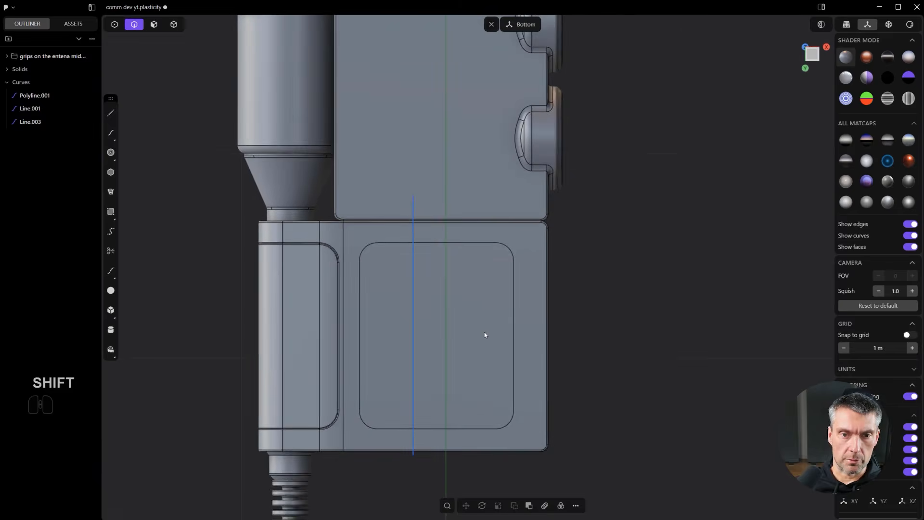
middle_click_drag(523, 341, 539, 86, "alt")
scroll(522, 166, "up", 1)
middle_click_drag(522, 169, 526, 251, "shift")
middle_click_drag(610, 257, 537, 224)
key("x")
scroll(498, 219, "up", 1)
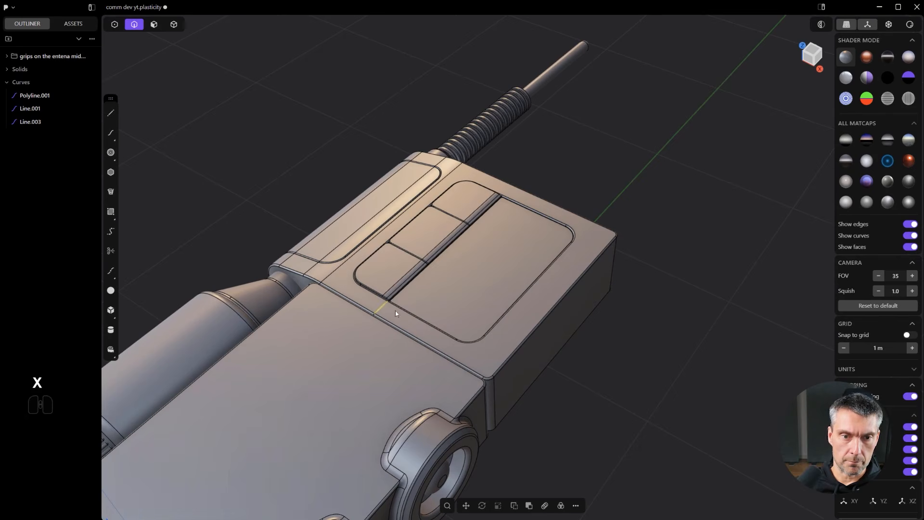
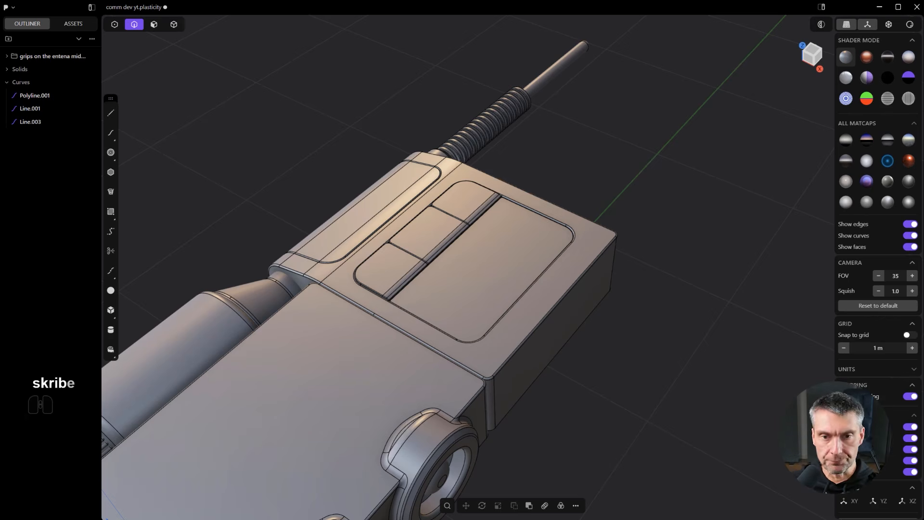
- Draw a centred cube about 0.047 m wide as a new body on the large panel near the small panels, and scale it down
middle_click_drag(418, 226, 461, 349, "alt")
middle_click_drag(554, 332, 492, 134, "shift")
scroll(492, 139, "up", 2)
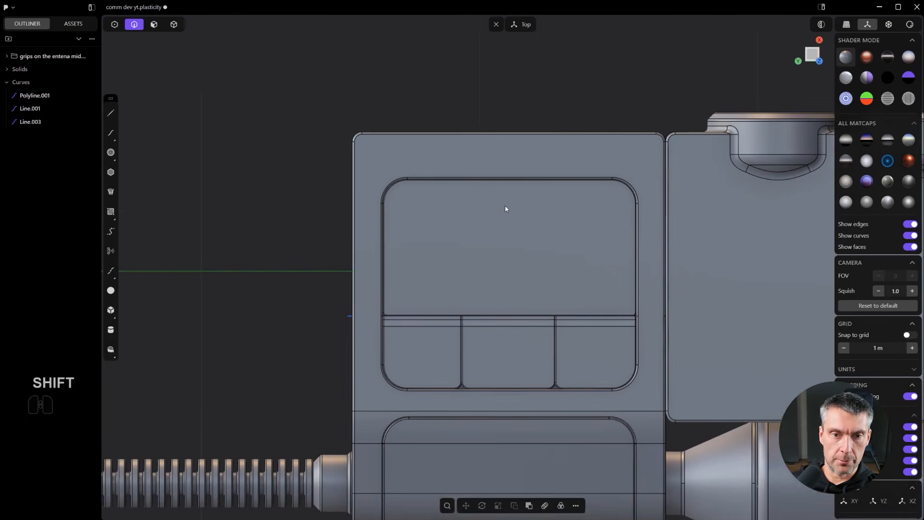
middle_click_drag(510, 207, 453, 191, "shift")
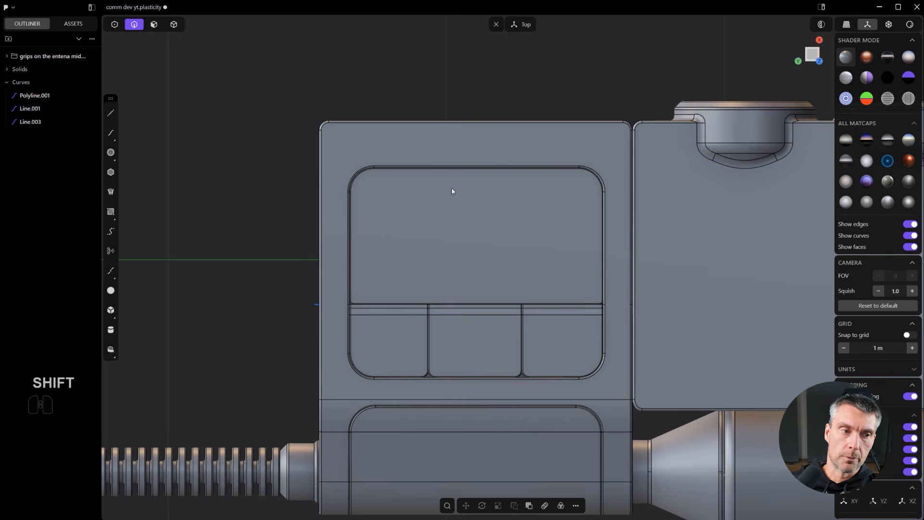
left_click(115, 309)
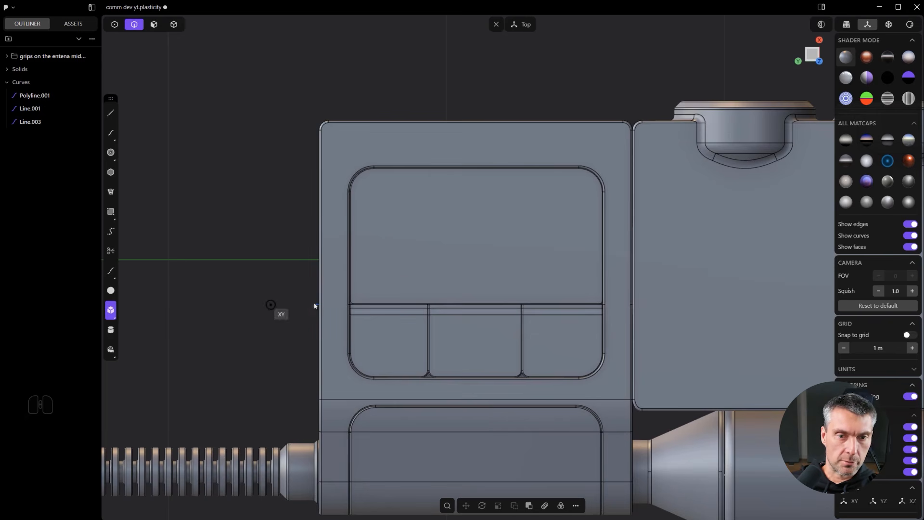
left_click(384, 279)
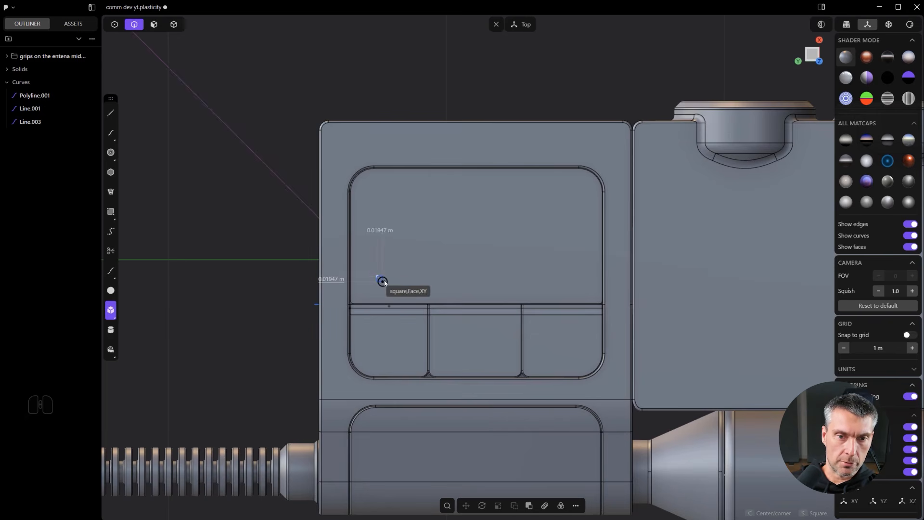
key("c")
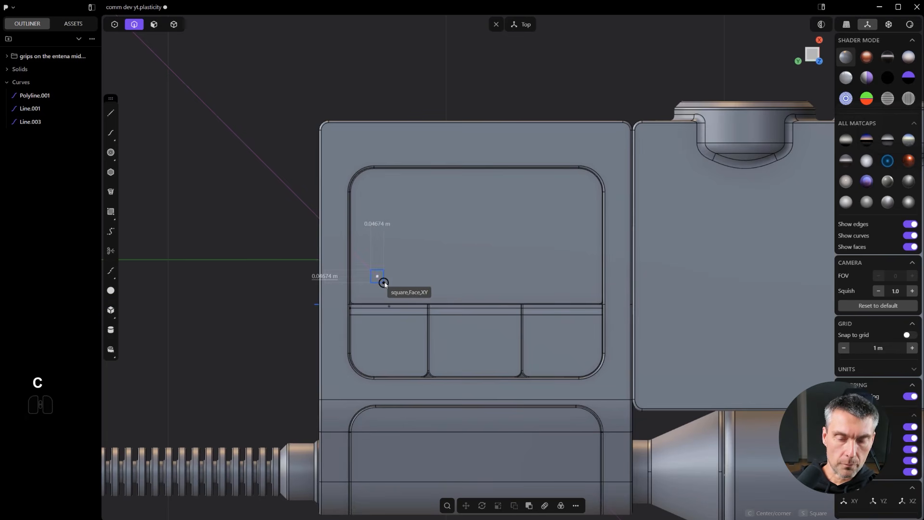
left_click(384, 283)
key("b")
right_click(387, 284)
scroll(390, 288, "up", 2)
middle_click_drag(390, 287, 522, 304)
key("s")
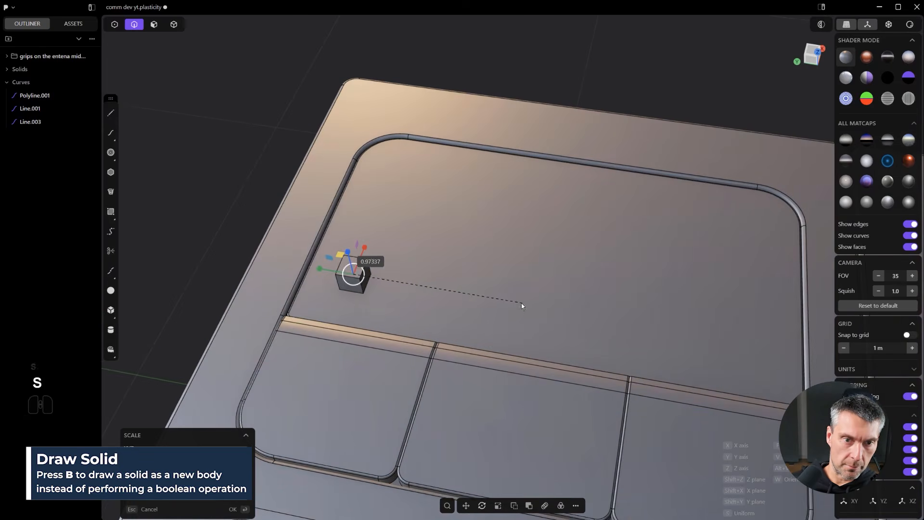
right_click(438, 284)
scroll(437, 283, "up", 4)
- Rotate the small cube in the side view and in the front view with angle snapping so it points one corner down
middle_click_drag(380, 275, 493, 206, "shift")
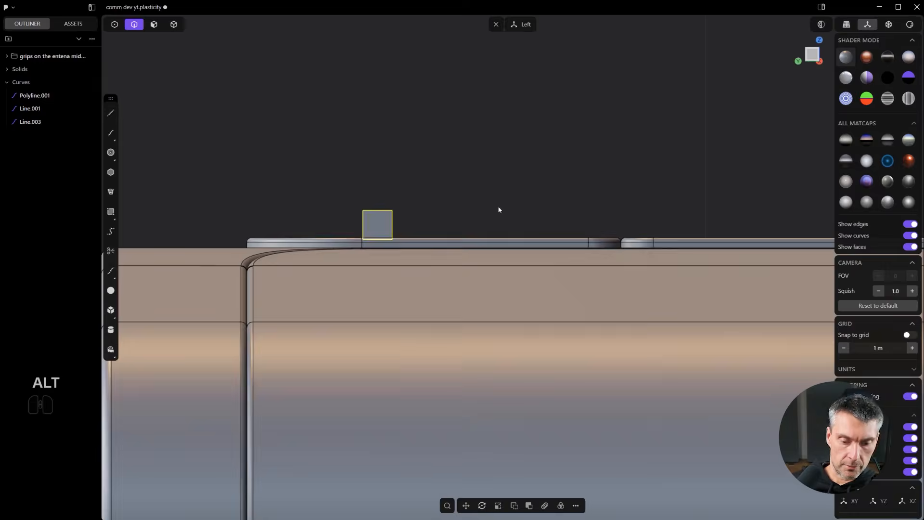
key("r")
right_click(479, 270, "ctrl")
middle_click_drag(479, 271, 439, 338)
key("r")
key("ctrl")
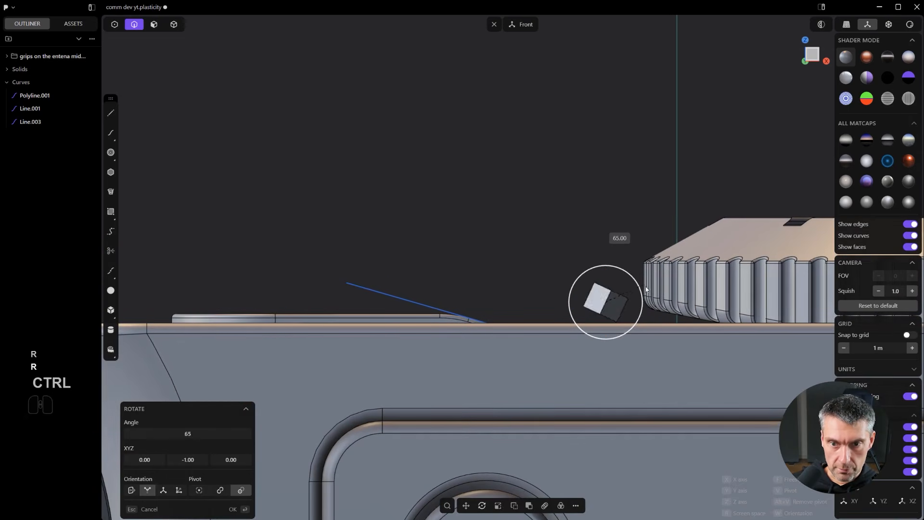
left_click(651, 296)
- Raise the tilted cube vertically so it floats clear above the panel surface
scroll(621, 308, "up", 8)
key("g")
key("z")
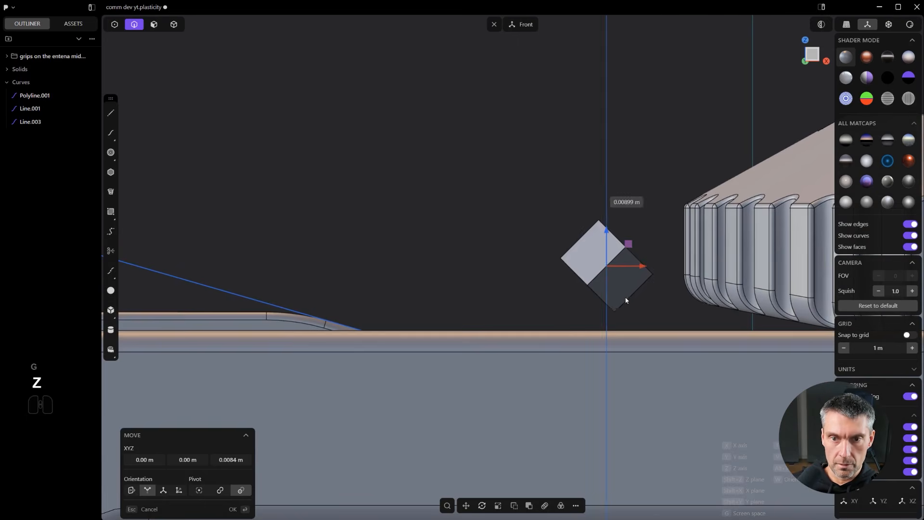
left_click(628, 220)
scroll(628, 220, "up", 1)
- Draw a horizontal line across the cube's lowest corner, cut the cube with it and delete the cut-off tip
key("2")
scroll(615, 230, "up", 3)
middle_click_drag(615, 230, 540, 371)
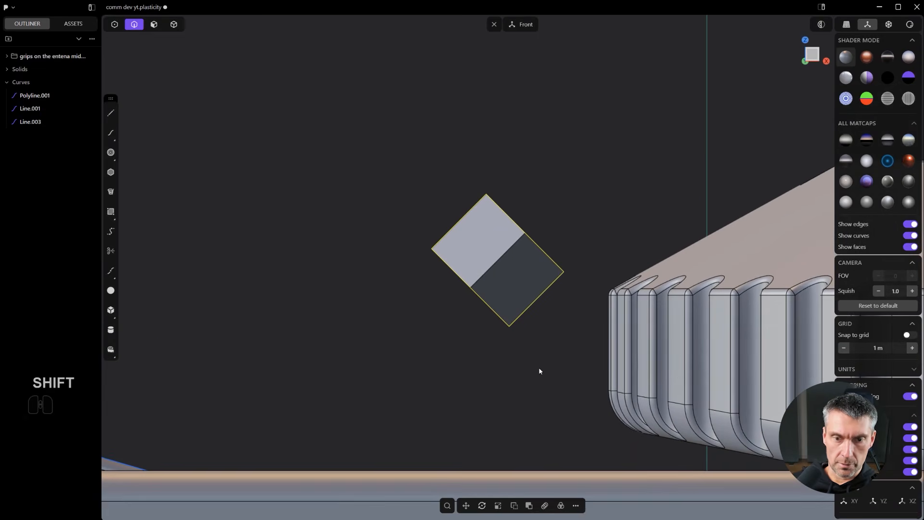
left_click(443, 313)
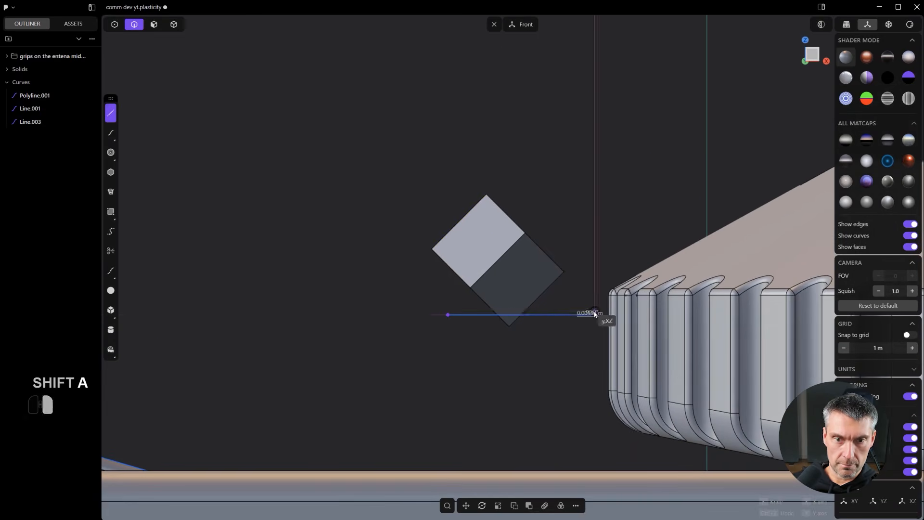
left_click(597, 314)
key("c")
left_click(518, 288)
key("x")
key("ctrl+z")
key("4")
key("x")
scroll(516, 330, "up", 2)
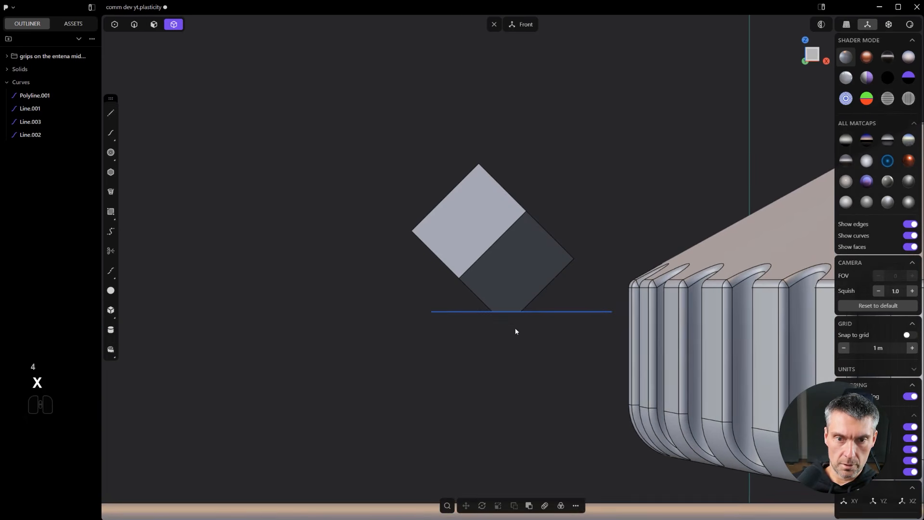
- Add a small fillet to the cube's edges that run down to the flattened tip
mouse_move(550, 334)
middle_mouse_down()
mouse_move(547, 324)
mouse_move(544, 372)
mouse_move(552, 318)
middle_mouse_up()
scroll(502, 412, "up", 2)
key("f")
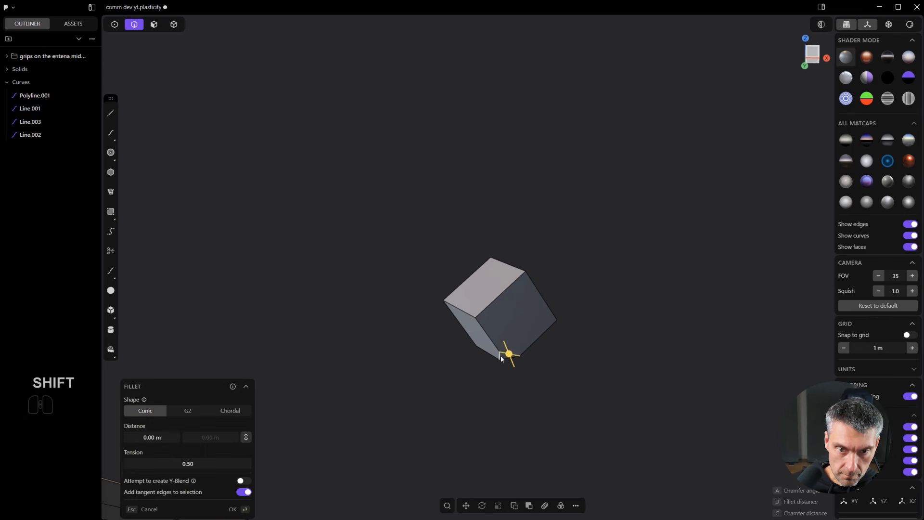
key("c")
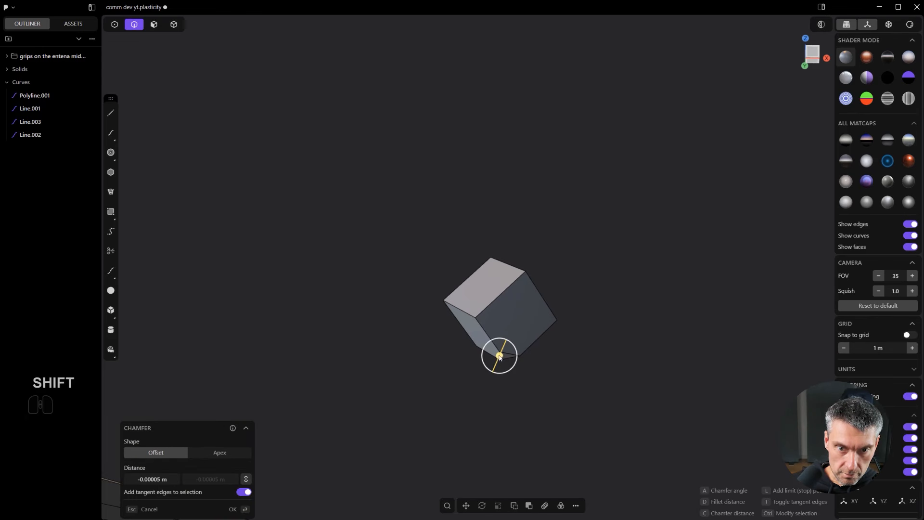
key("d")
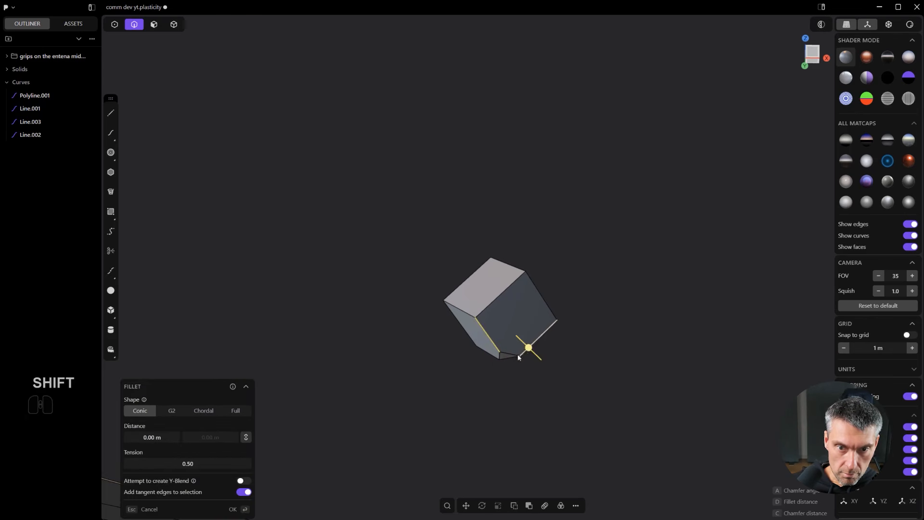
left_click_drag(491, 360, 513, 355)
- Try to fillet an edge of the cube's flattened tip by about 0.00003 m and undo it
key("f")
key("ctrl+z")
scroll(515, 353, "up", 8)
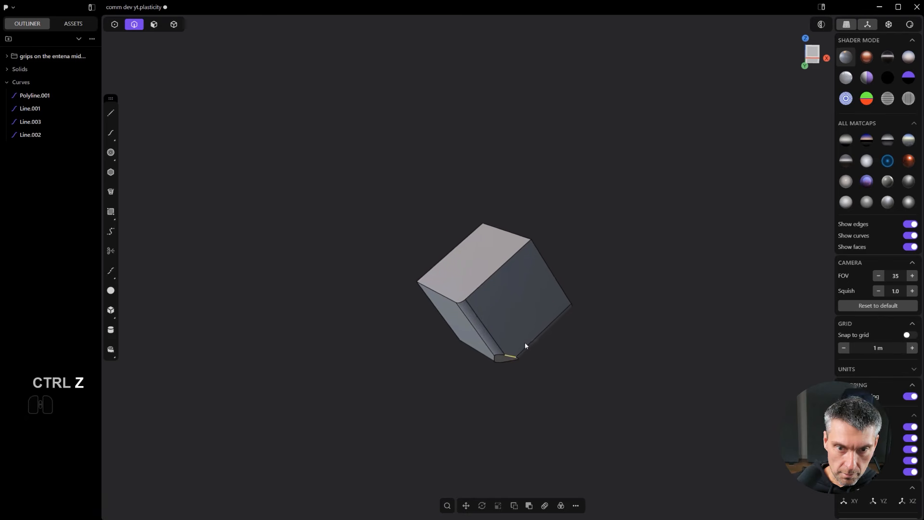
middle_click_drag(529, 342, 688, 298)
key("f")
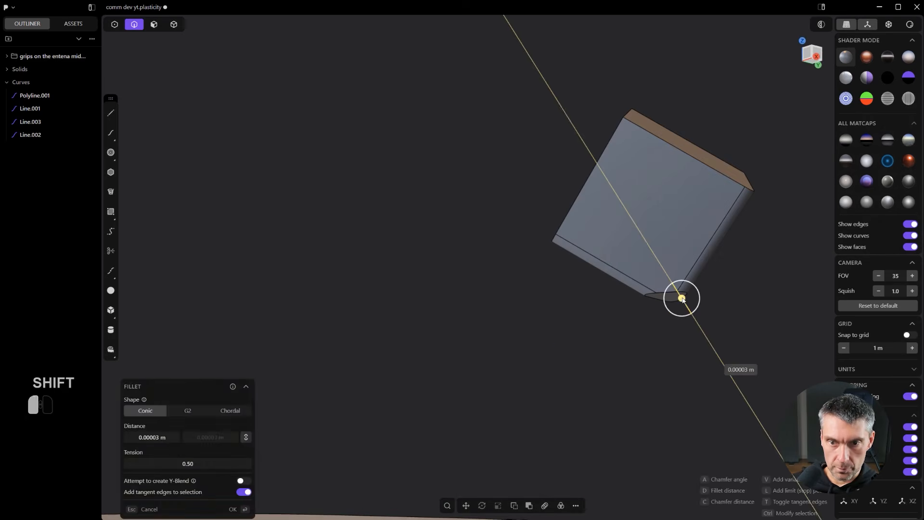
key("ctrl+z")
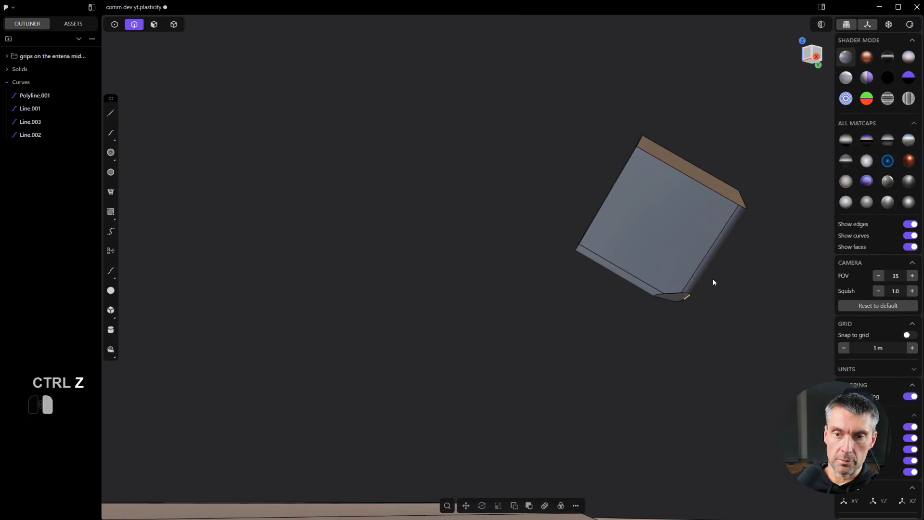
- Select the whole cube and move it in plan towards the large panel's corner beside the divider
middle_click_drag(713, 281, 651, 199)
scroll(674, 198, "down", 2)
middle_click_drag(723, 198, 501, 235, "shift")
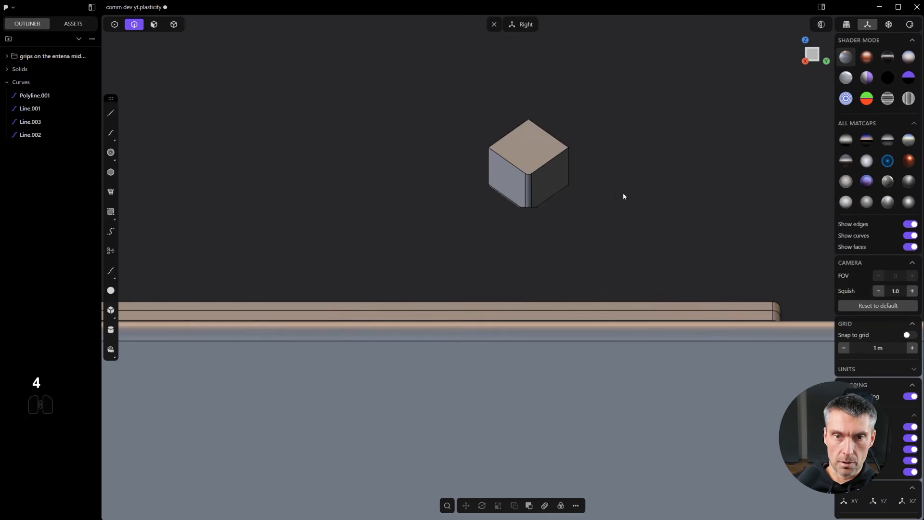
left_click(529, 179)
scroll(649, 198, "down", 1)
middle_click_drag(649, 198, 643, 233, "alt")
scroll(643, 233, "down", 8)
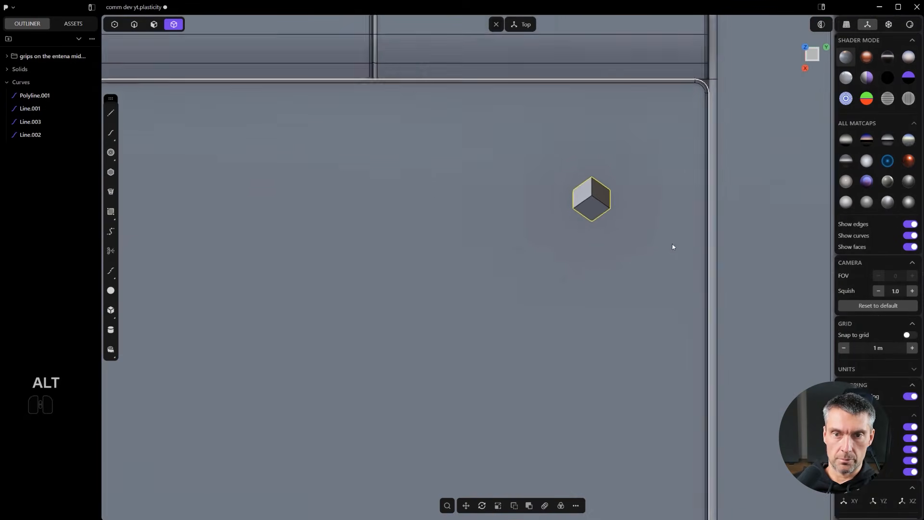
scroll(641, 300, "down", 1)
middle_click_drag(640, 299, 551, 346, "shift")
scroll(664, 320, "down", 8)
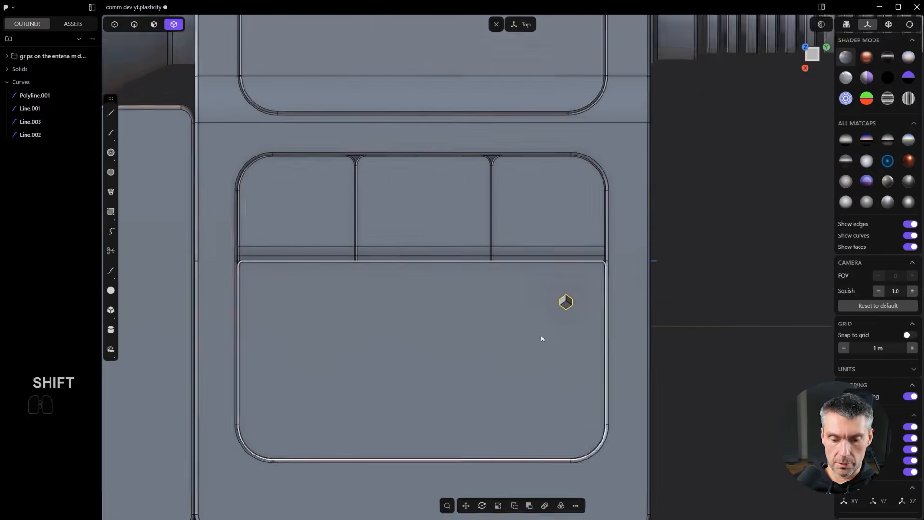
scroll(581, 338, "up", 3)
key("g")
key("g")
key("shift")
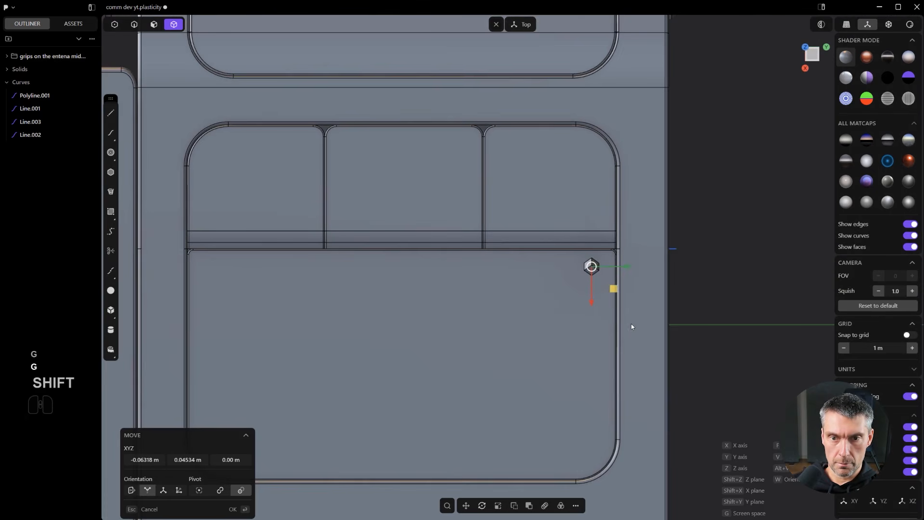
scroll(556, 367, "up", 1)
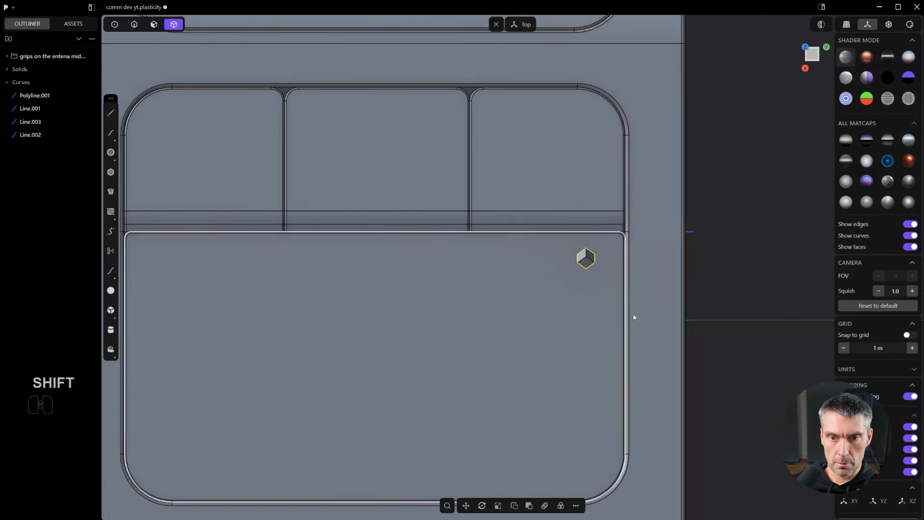
- Adjust the cube's scale slightly and lower it vertically until it sits just above the panel surface
key("s")
left_click(677, 298)
middle_click_drag(677, 298, 554, 262, "alt")
key("g")
key("z")
key("shift")
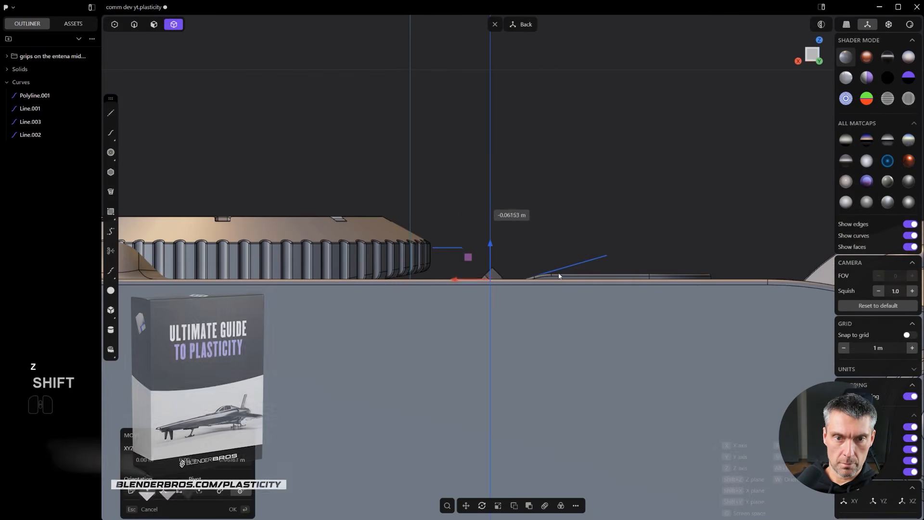
middle_click_drag(565, 257, 523, 251, "alt")
key("g")
key("z")
key("shift")
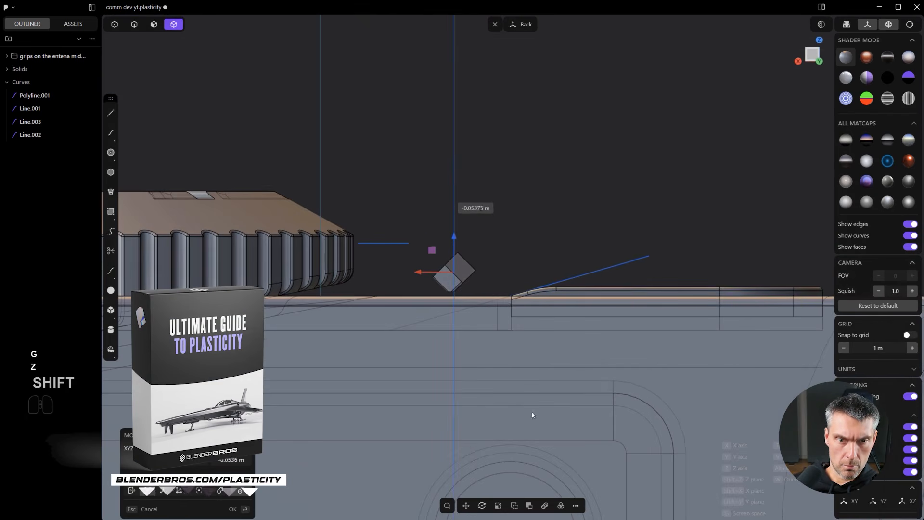
- Try a rectangular array of the cube from the back view and undo it
left_click(543, 504)
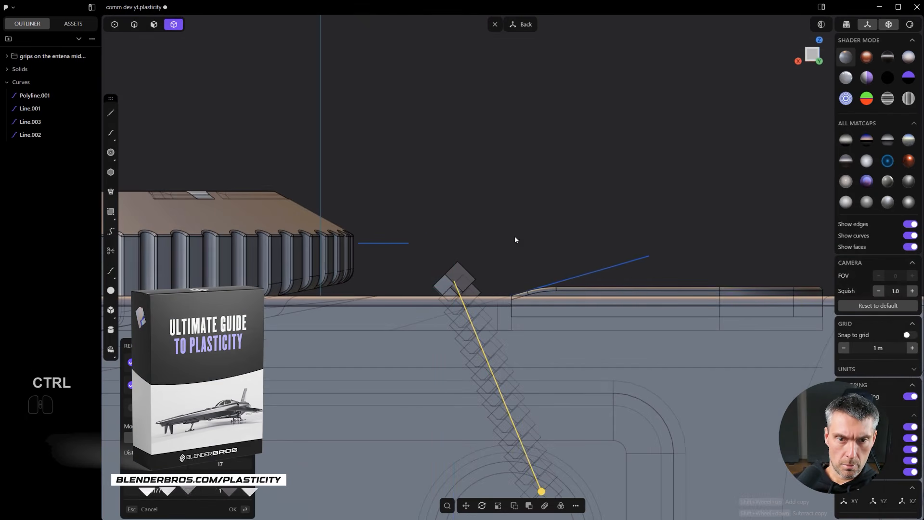
key("ctrl+z")
- Create a rectangular array of the cube in a straight row across the panel's width, spanning about 0.324 m with 10 copies
middle_click_drag(515, 236, 540, 330, "alt")
scroll(549, 376, "down", 1)
left_click(544, 506)
key("ctrl+z")
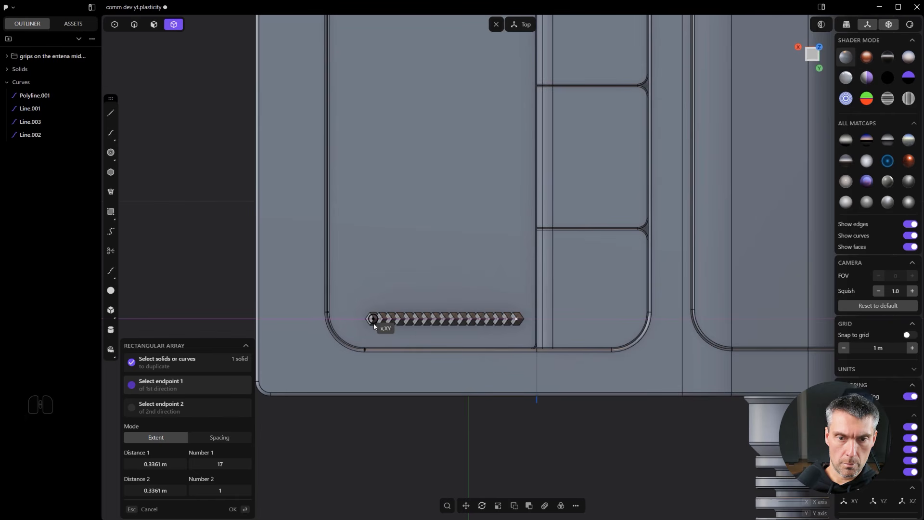
left_click(379, 325)
scroll(379, 326, "up", 1)
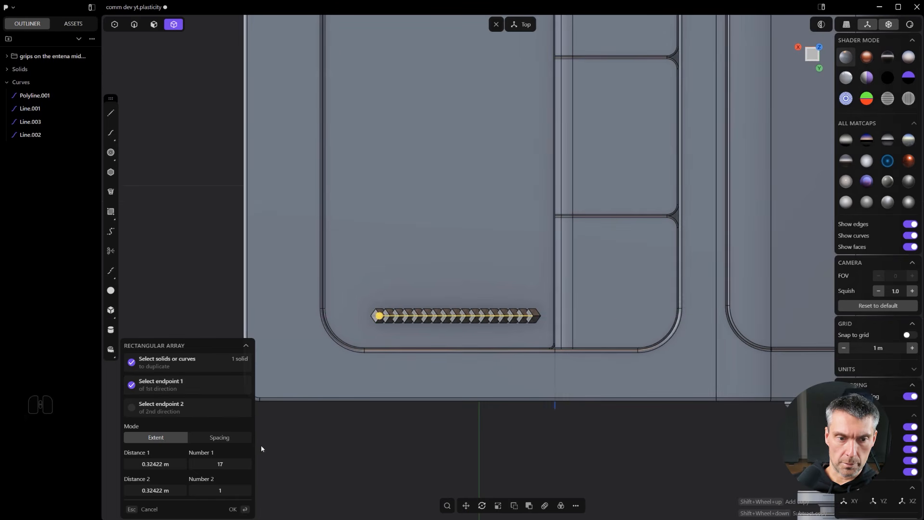
left_click(231, 464)
type("10")
key("Return")
- Try 12 cubes in the row, settle on 15 and finish the array
scroll(414, 371, "up", 1)
scroll(414, 371, "up", 1)
type("12")
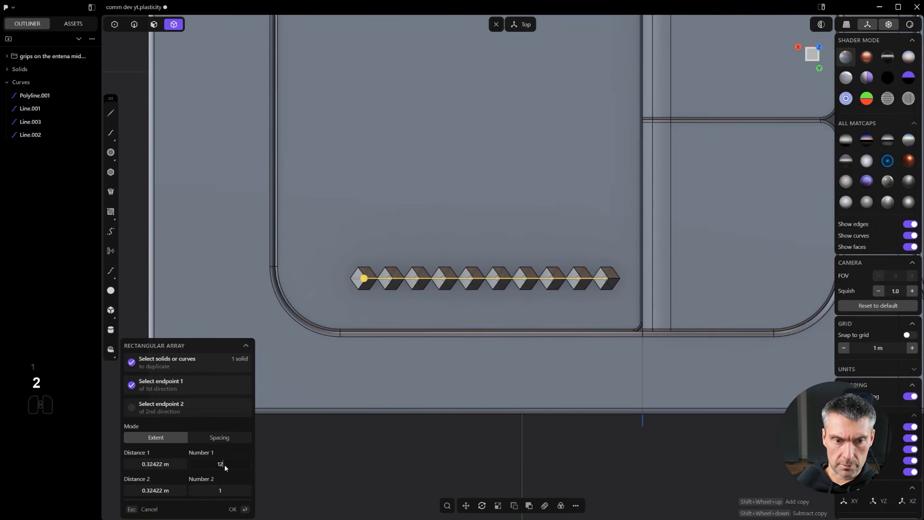
key("Return")
middle_click_drag(628, 241, 627, 200)
scroll(578, 250, "up", 2)
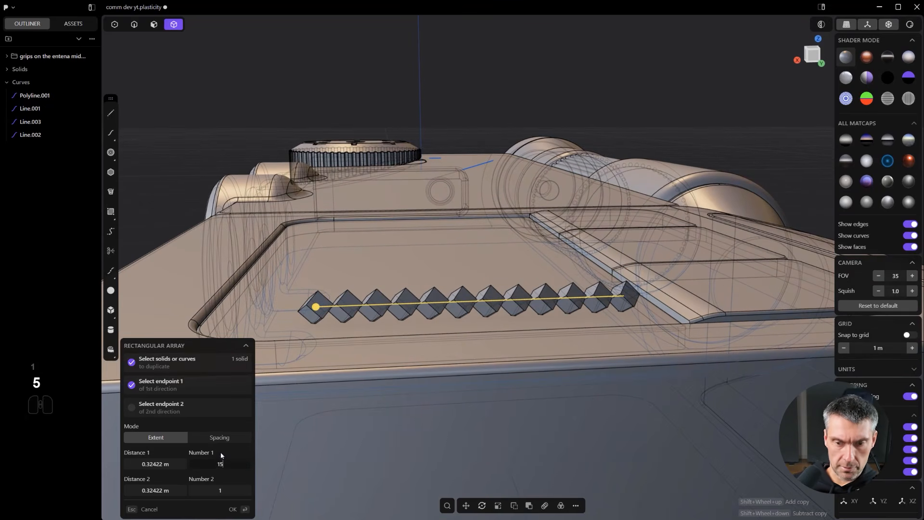
key("Return")
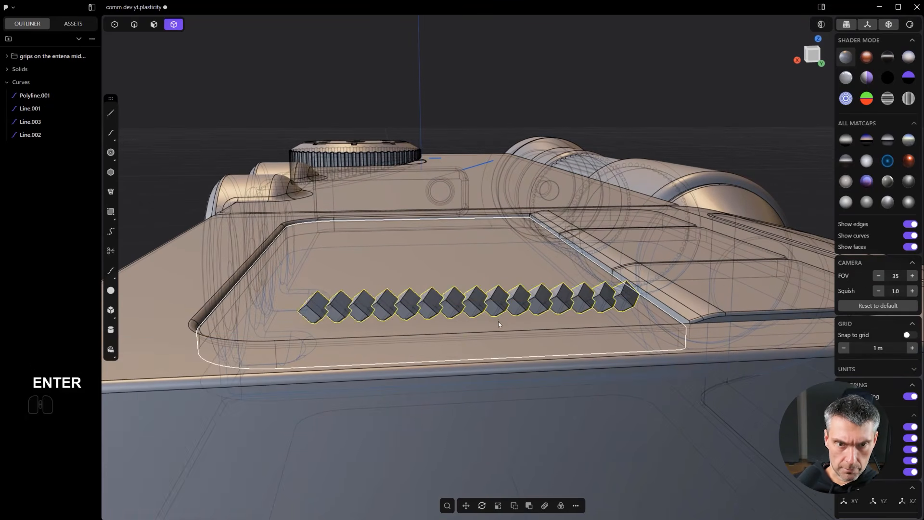
- Lower the row of cubes by about 0.006 m so their tips sink into the panel
key("g")
key("z")
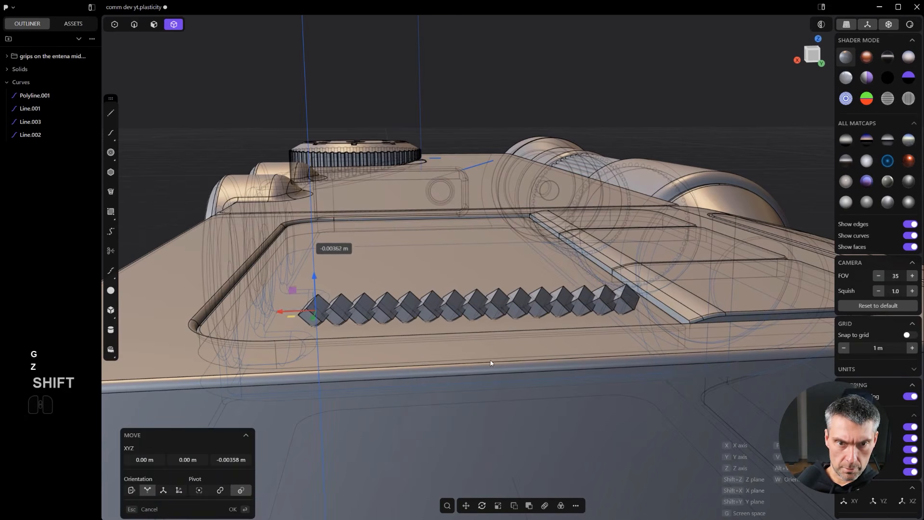
left_click(493, 359)
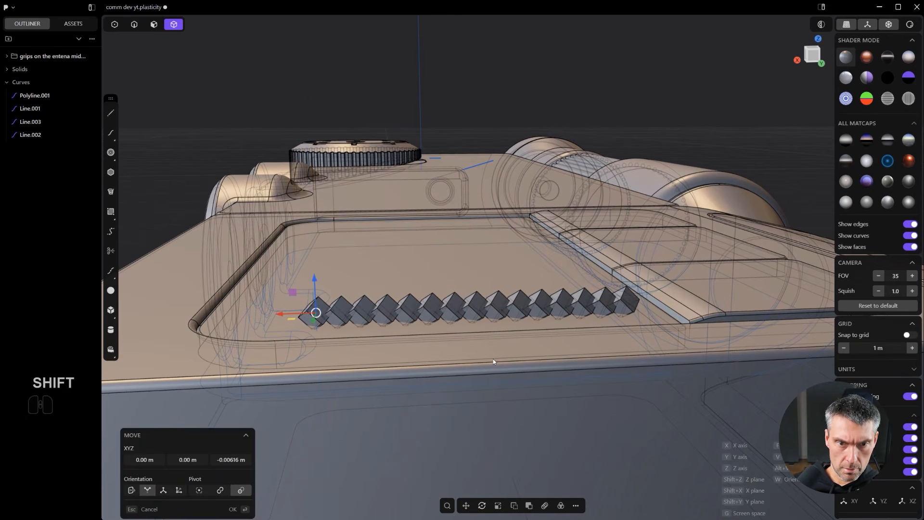
right_click(494, 359)
- Array the row of cubes 15 times along the panel's length over about 0.38 m to form a grid
scroll(493, 356, "up", 5)
middle_click_drag(472, 323, 479, 467)
scroll(537, 292, "down", 6)
scroll(483, 490, "down", 1)
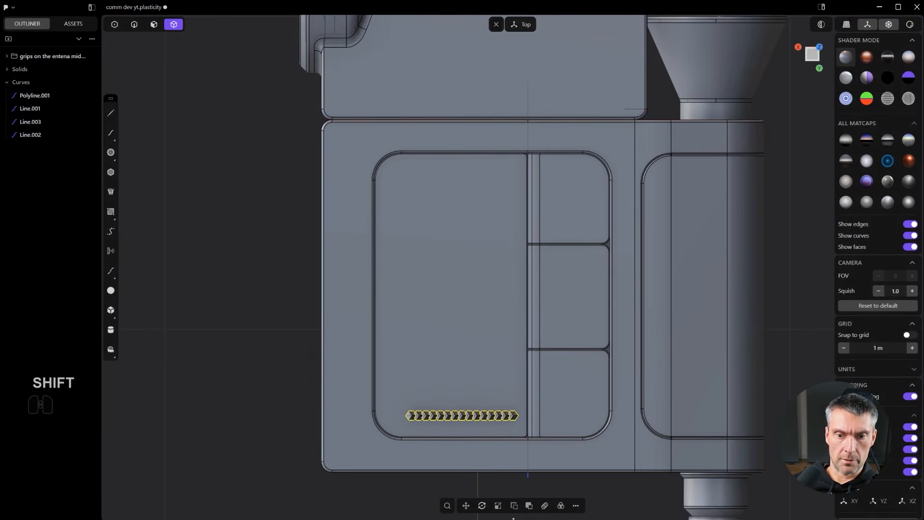
left_click(544, 512)
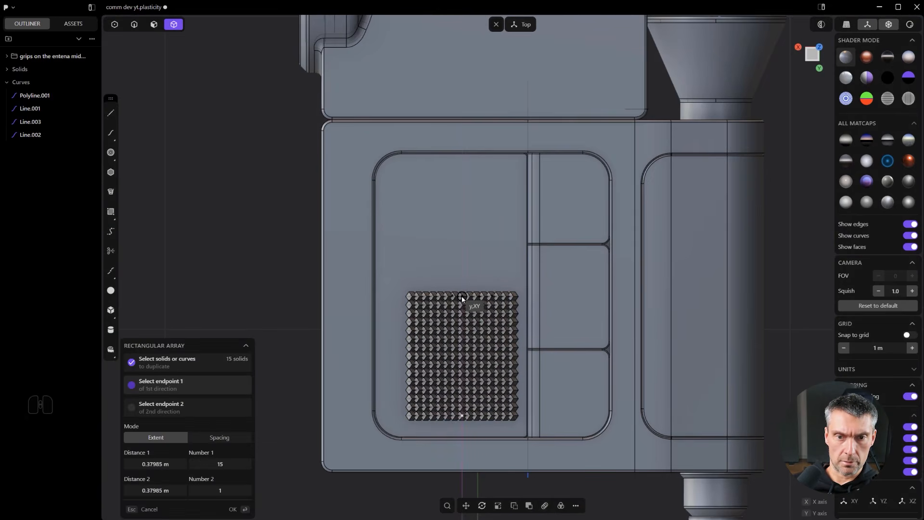
left_click(462, 297)
right_click(462, 305)
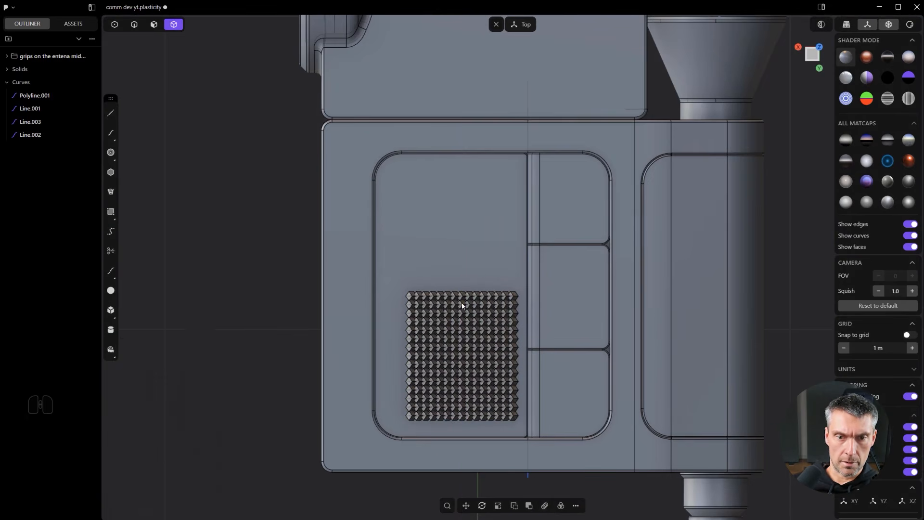
left_click(462, 306)
- Group the grid of cubes and name the group "speaker cuts"
middle_click_drag(451, 376, 594, 304)
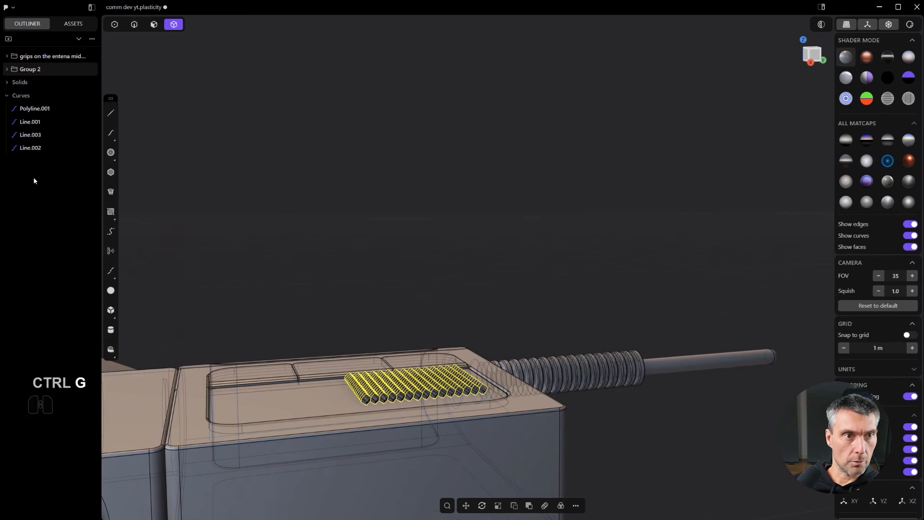
left_click(35, 69)
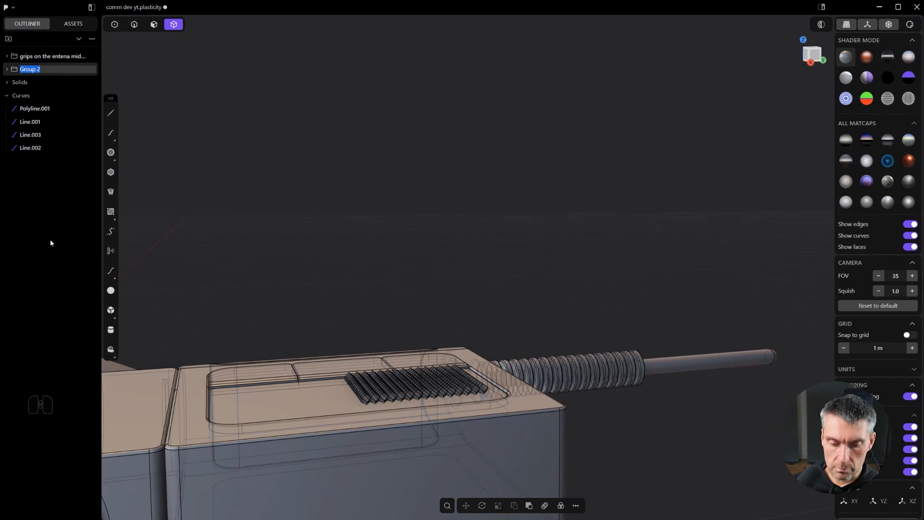
type("speaker cut")
key("BackSpace")
type("ts")
key("Return")
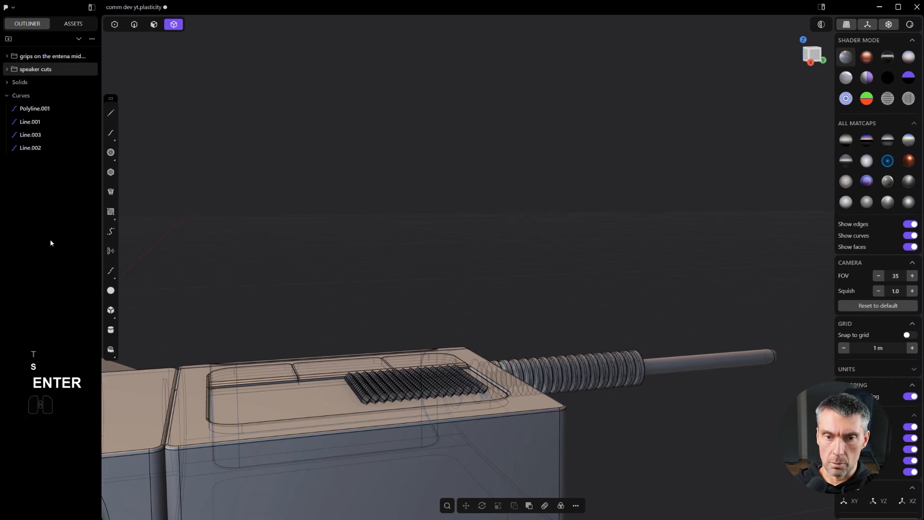
- Select the large panel and all cubes in the "speaker cuts" group and isolate them
middle_click_drag(68, 173, 496, 152, "shift")
right_click_drag(496, 153, 531, 124)
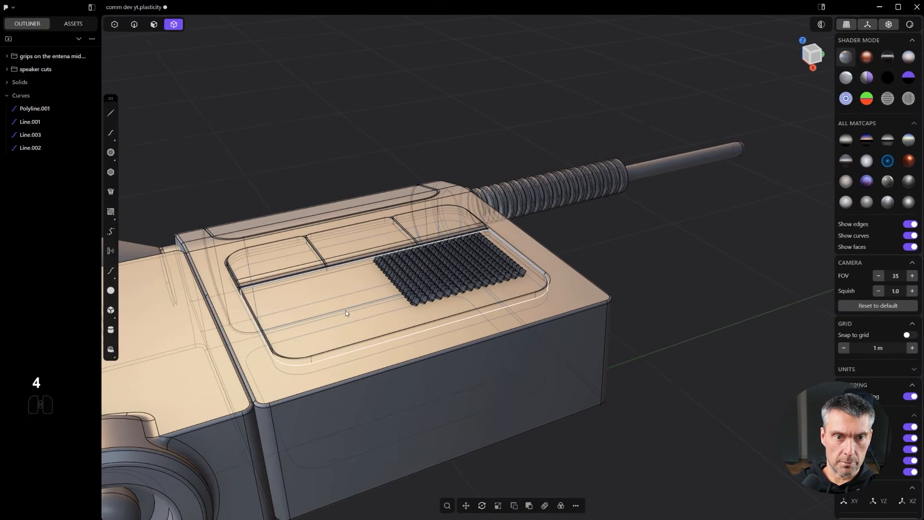
right_click(41, 73)
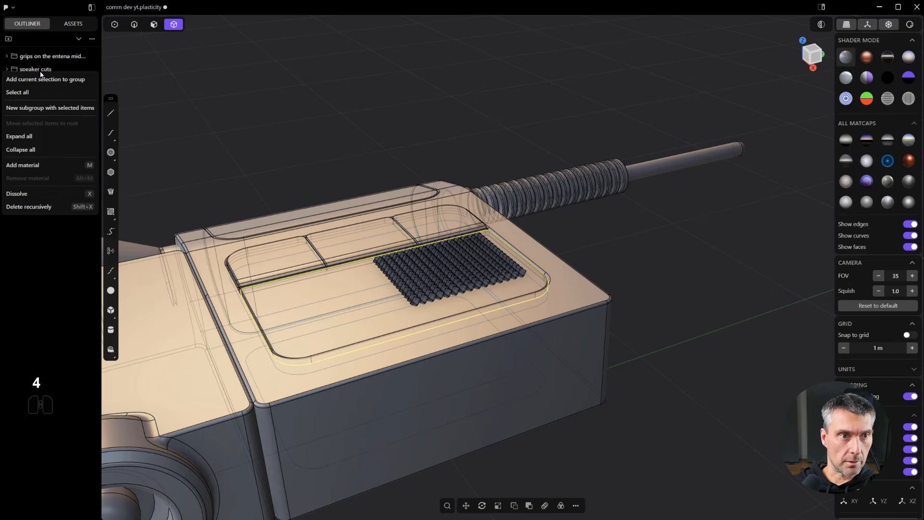
left_click(38, 92)
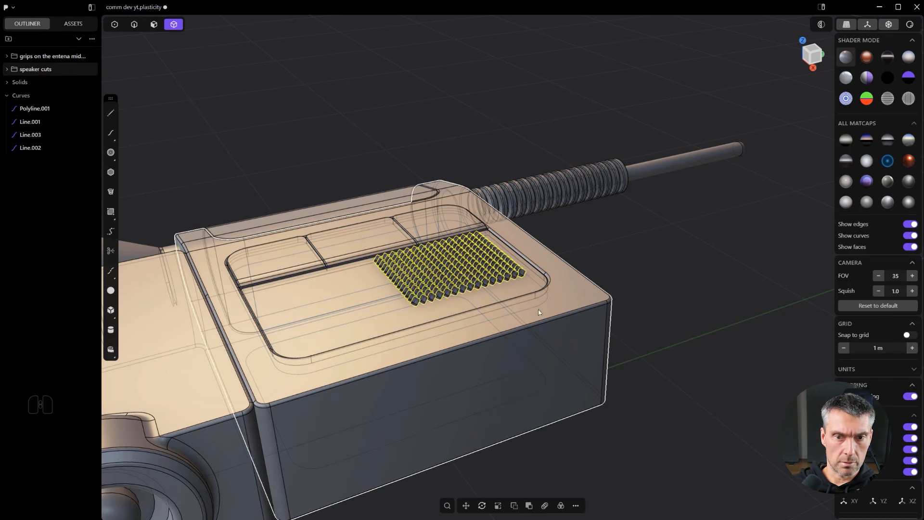
key("period")
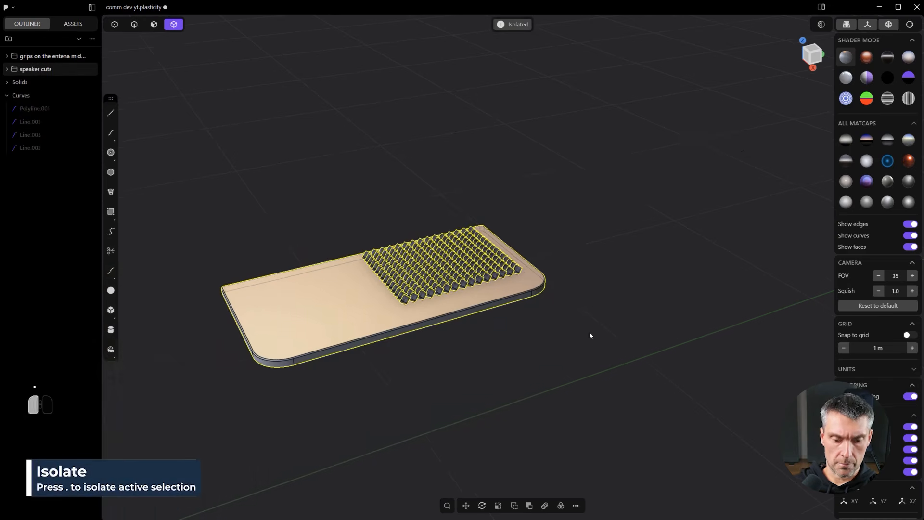
- Cut the "speaker cuts" cubes out of the isolated panel with a Boolean
key("4")
middle_click_drag(482, 383, 526, 328, "alt")
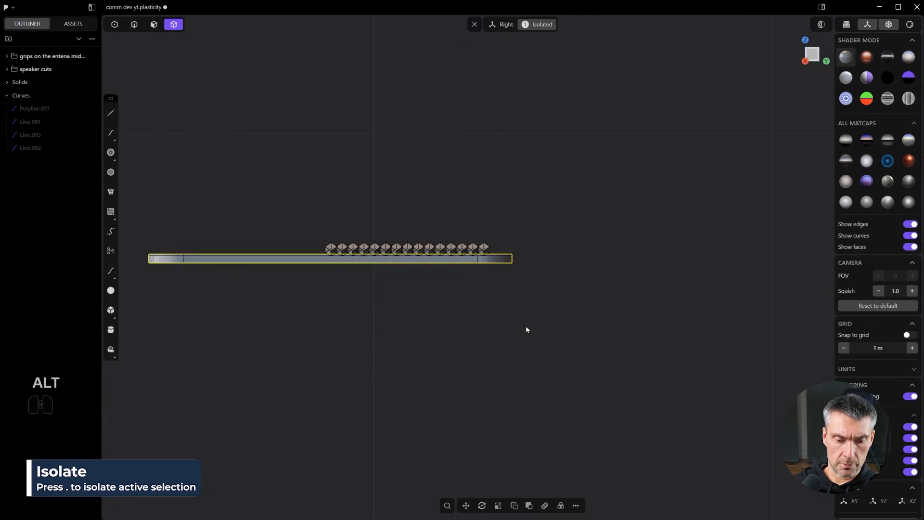
key("q")
key("Escape")
middle_click_drag(456, 172, 572, 374)
- Hide the model's edges and end the isolation to bring back the whole device
key("ctrl+e")
key("slash")
scroll(610, 337, "up", 3)
middle_click_drag(611, 337, 595, 316, "shift")
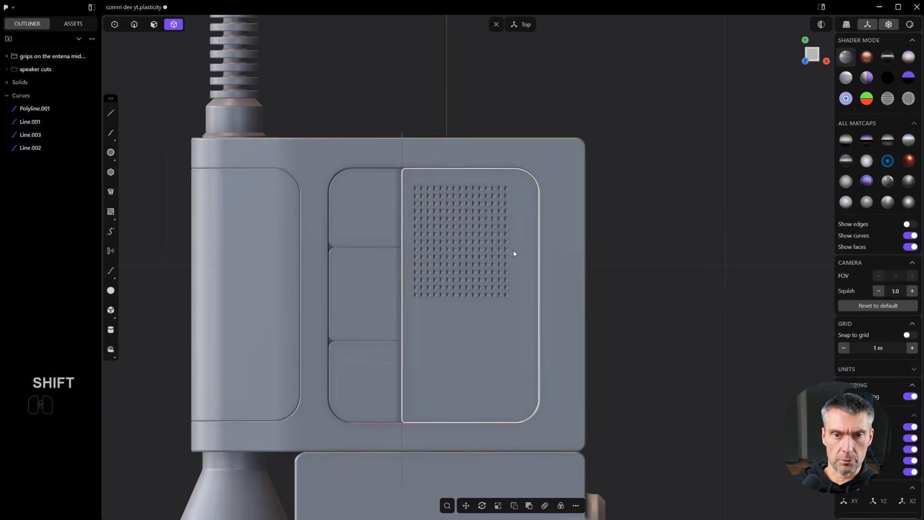
- Undo the Boolean cut in the panel and the isolation
key("ctrl+z")
key("ctrl+z")
key("ctrl+z")
scroll(611, 284, "up", 2)
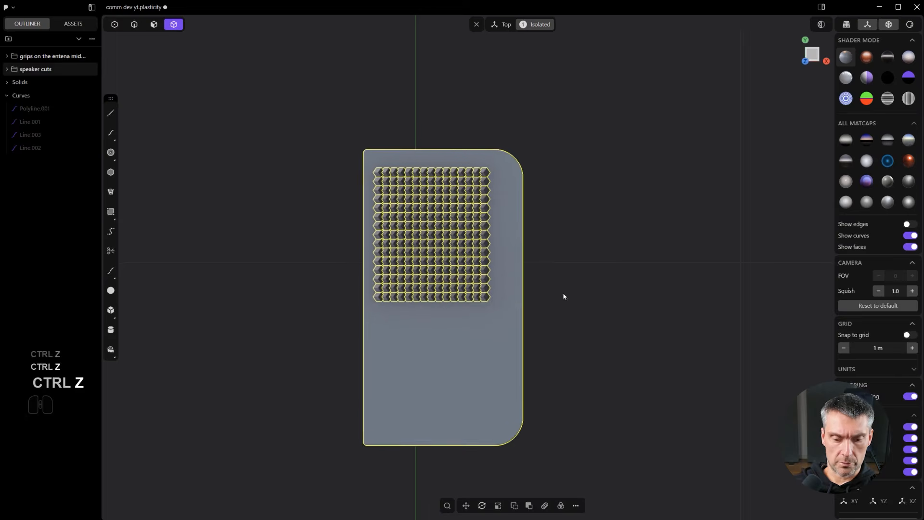
key("ctrl+z")
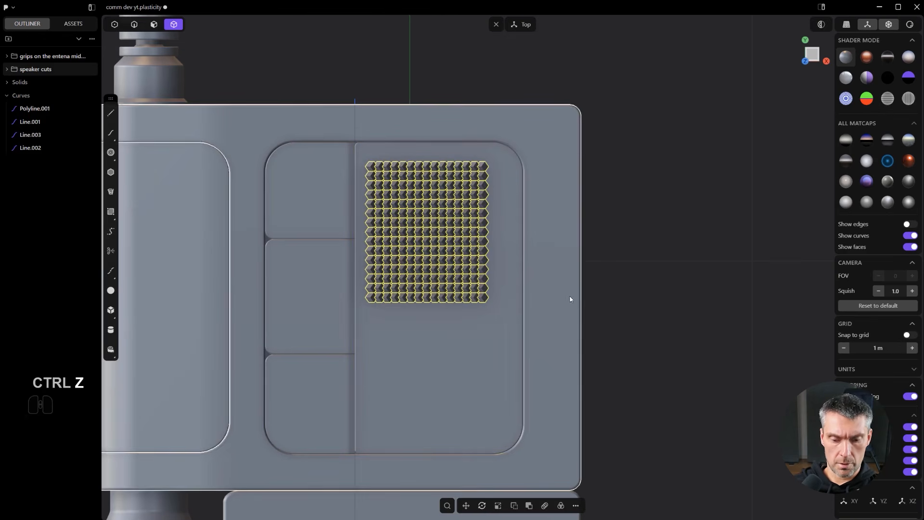
- Move the grid of cubes sideways away from the divider to centre it across the panel's width
key("g")
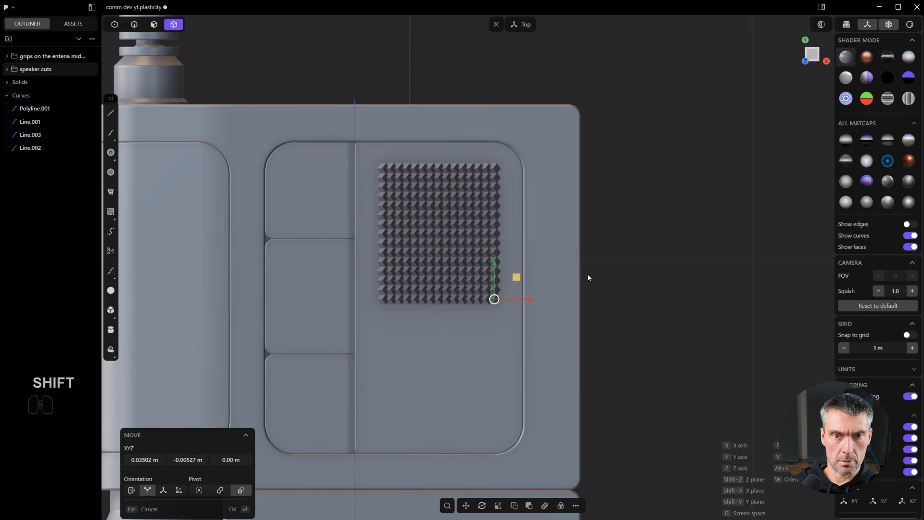
left_click(664, 250)
middle_click_drag(658, 250, 542, 268)
- Isolate the large panel together with the repositioned grid of cubes and clear the selection
key("period")
key("period")
key("period")
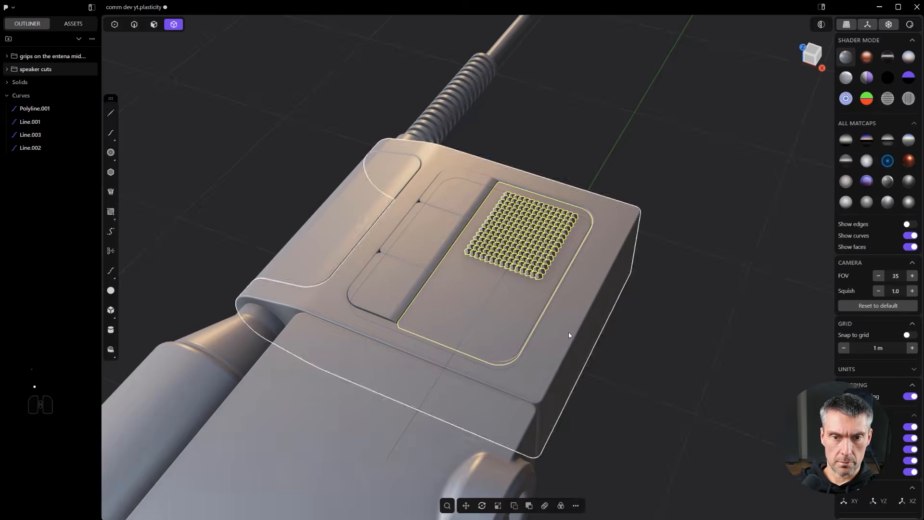
left_click(625, 339)
scroll(624, 344, "up", 2)
scroll(621, 347, "up", 1)
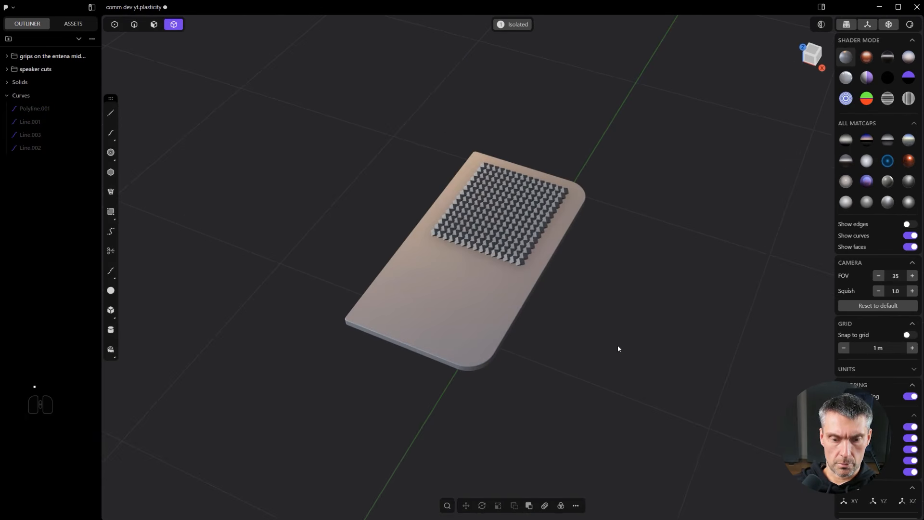
- Subtract the whole grid of cubes from the large panel with a Boolean
left_click(490, 296)
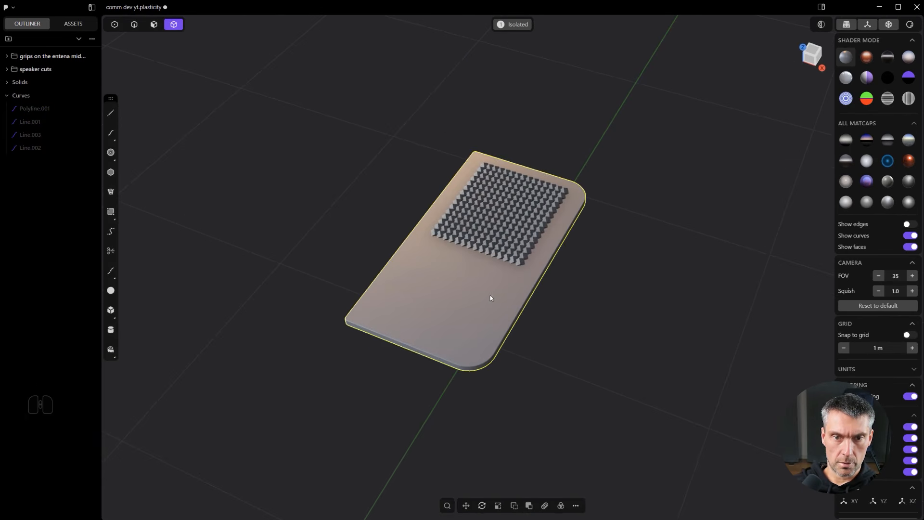
key("q")
left_click_drag(628, 379, 416, 49)
right_click(578, 166)
left_click(608, 136)
- End the isolation and examine the speaker cuts in the panel up close
middle_click_drag(609, 137, 505, 267)
key("slash")
scroll(506, 266, "up", 8)
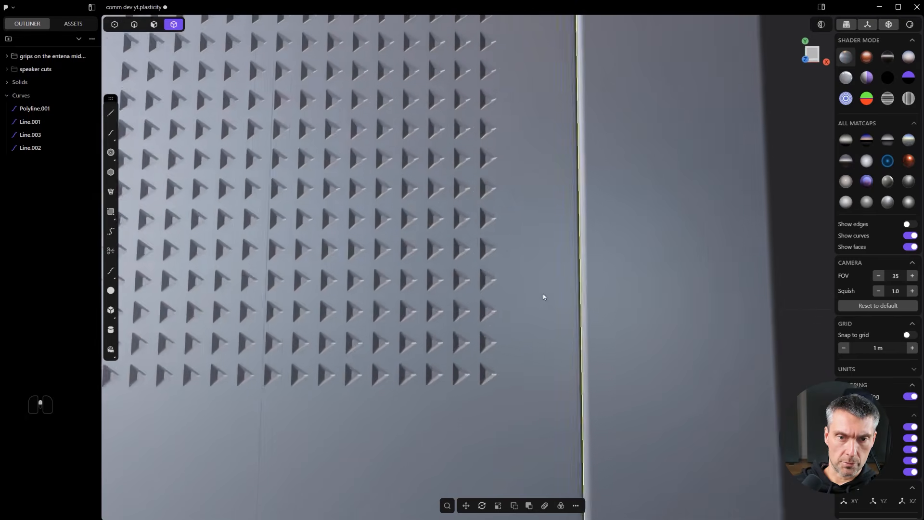
middle_click_drag(544, 290, 481, 279)
scroll(481, 280, "up", 10)
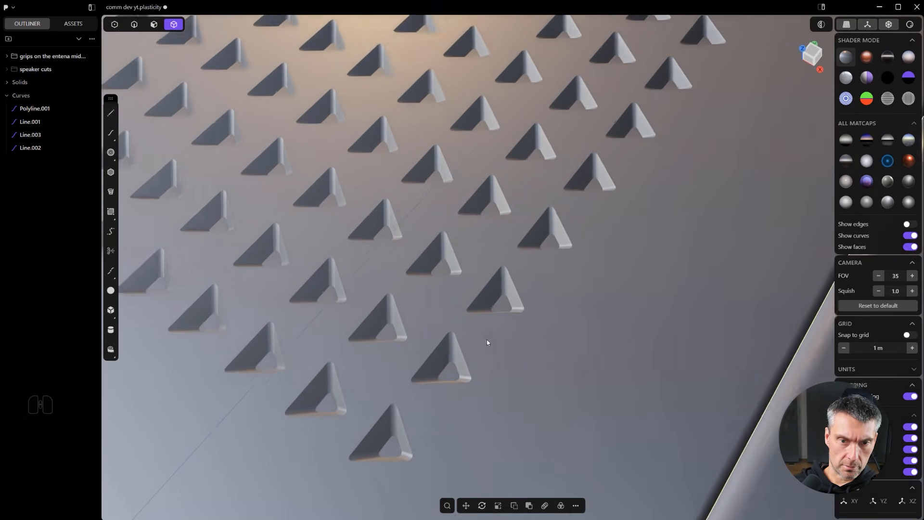
- Examine the speaker cuts in relation to the whole large panel, ending on a view from above
scroll(507, 279, "down", 15)
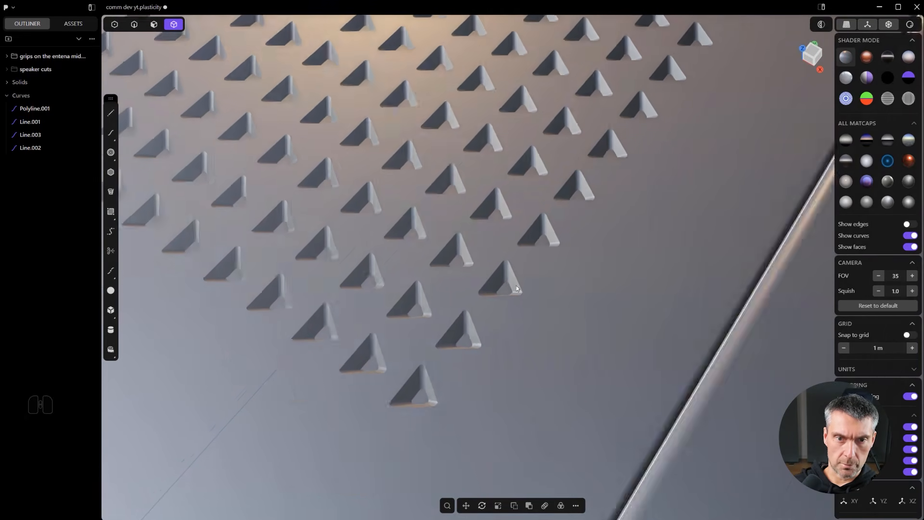
scroll(505, 295, "down", 3)
middle_click_drag(498, 310, 553, 286)
scroll(557, 233, "down", 3)
scroll(552, 285, "down", 2)
middle_click_drag(548, 318, 539, 345, "shift")
scroll(540, 337, "up", 2)
middle_click_drag(509, 270, 484, 277, "shift")
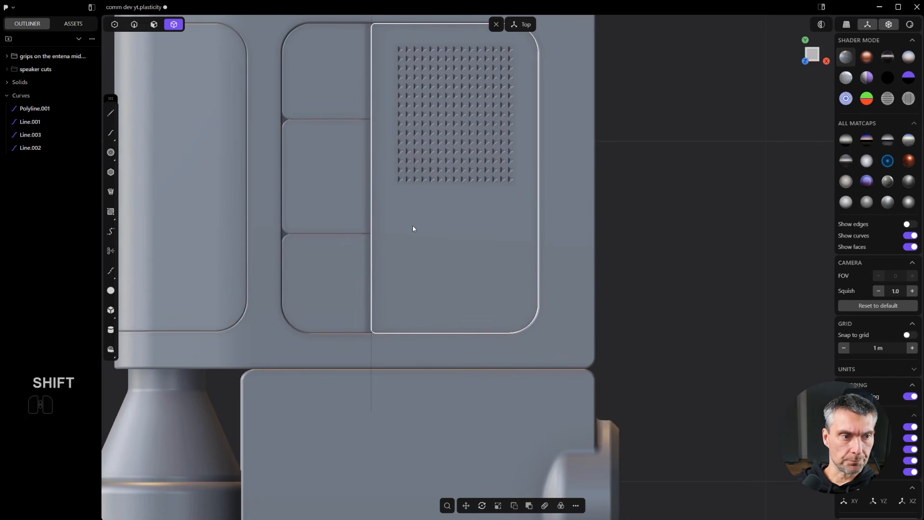
- Draw a rectangle from the top view across the large panel's lower edge, partly overlapping the panel
scroll(415, 270, "up", 1)
scroll(408, 304, "down", 2)
scroll(408, 305, "down", 1)
left_click(417, 325)
scroll(441, 332, "up", 1)
scroll(454, 370, "up", 5)
left_click(111, 212)
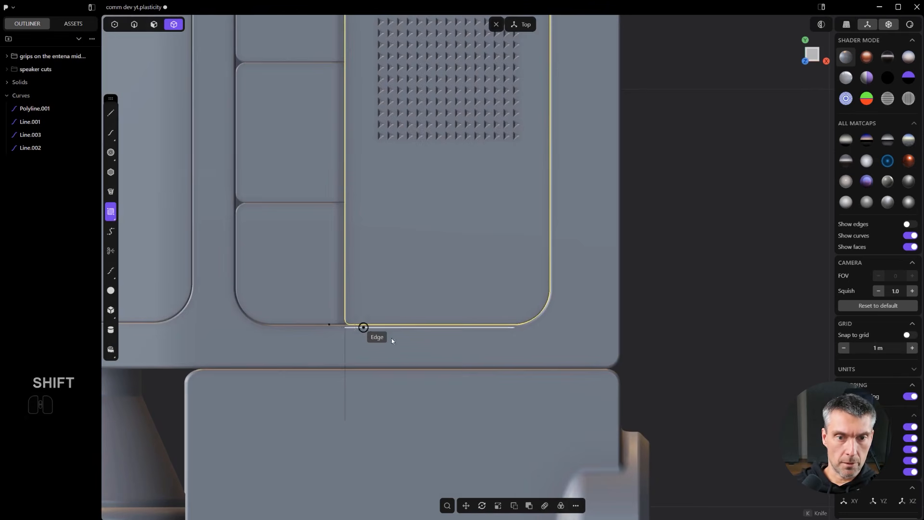
left_click(403, 313)
left_click(472, 350)
scroll(467, 348, "up", 1)
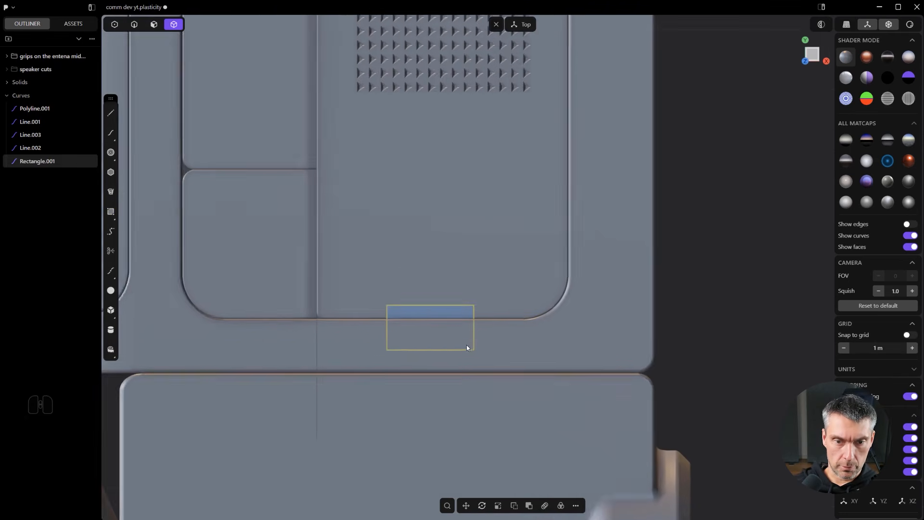
- Move the rectangle slightly sideways and outward so that only a narrow strip overlaps the large panel
scroll(468, 345, "up", 1)
key("g")
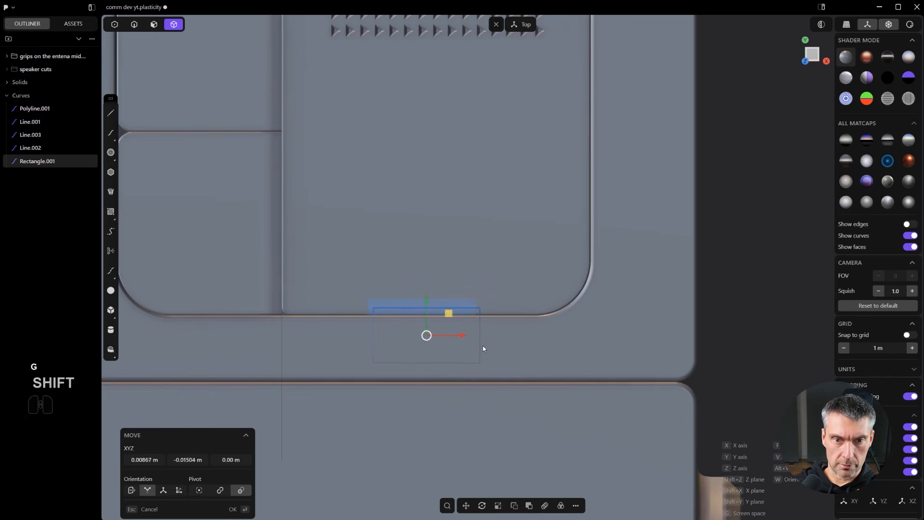
left_click(482, 343)
scroll(479, 337, "up", 3)
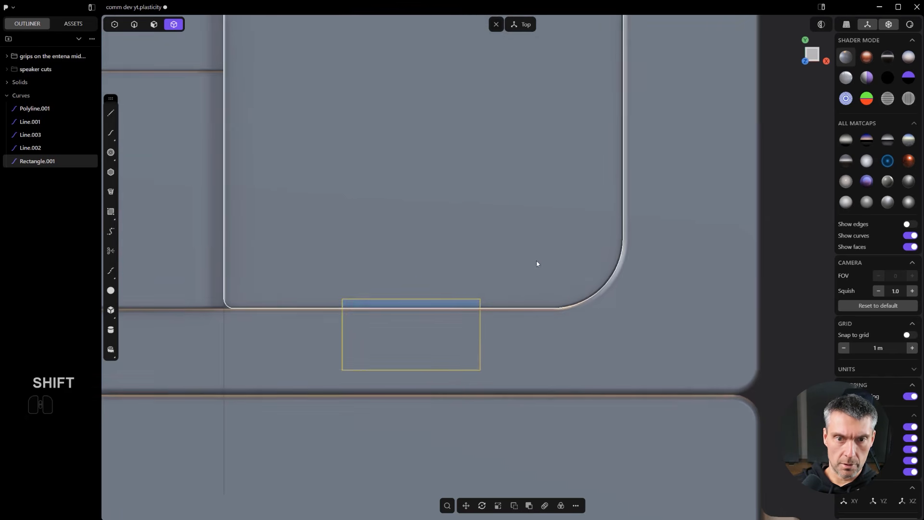
- Cut the large panel with the rectangle, and delete the separated strip together with the rectangle
key("c")
scroll(463, 321, "up", 1)
scroll(478, 346, "down", 2)
middle_click_drag(477, 345, 546, 350)
key("c")
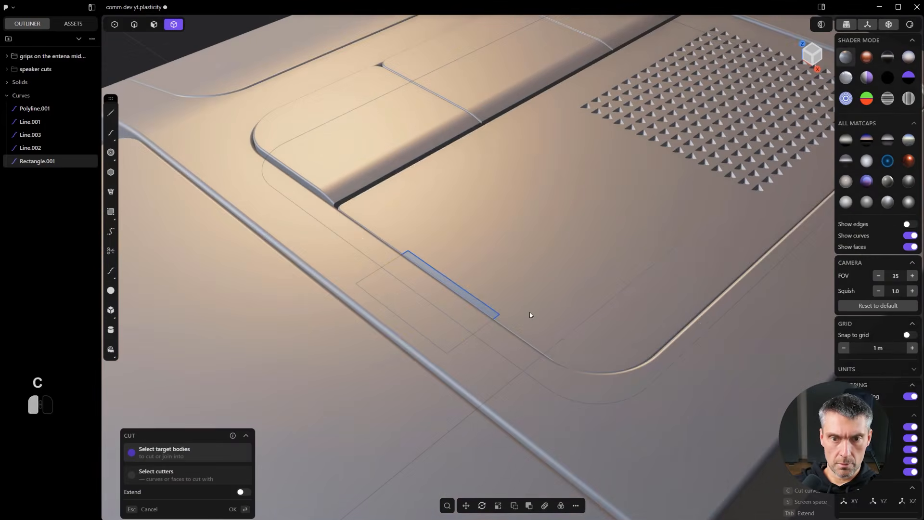
left_click(530, 316)
right_click(530, 315)
scroll(501, 328, "up", 2)
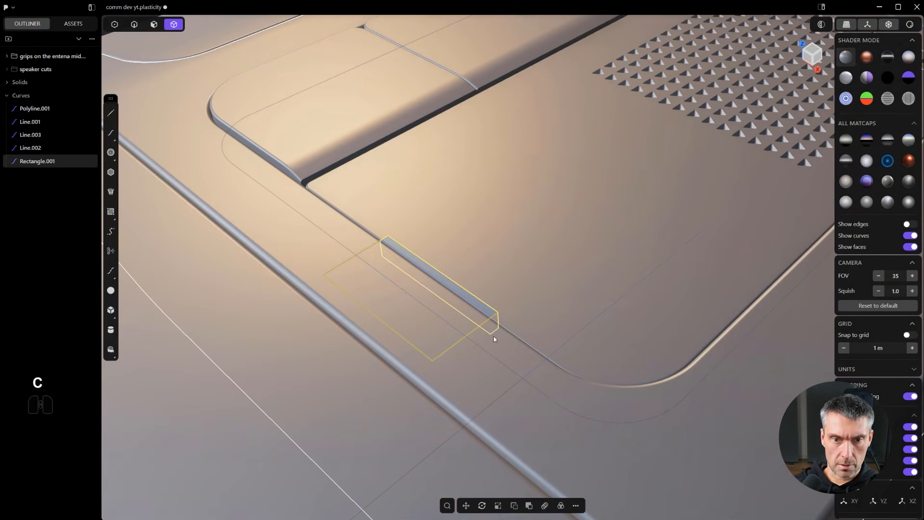
key("x")
- Fillet the two corner edges at the ends of the notch in the large panel's edge
scroll(486, 326, "up", 2)
key("2")
left_click(368, 224)
middle_click_drag(369, 224, 529, 208)
left_click(522, 202, "shift")
left_click_drag(521, 202, 511, 207)
right_click(511, 206)
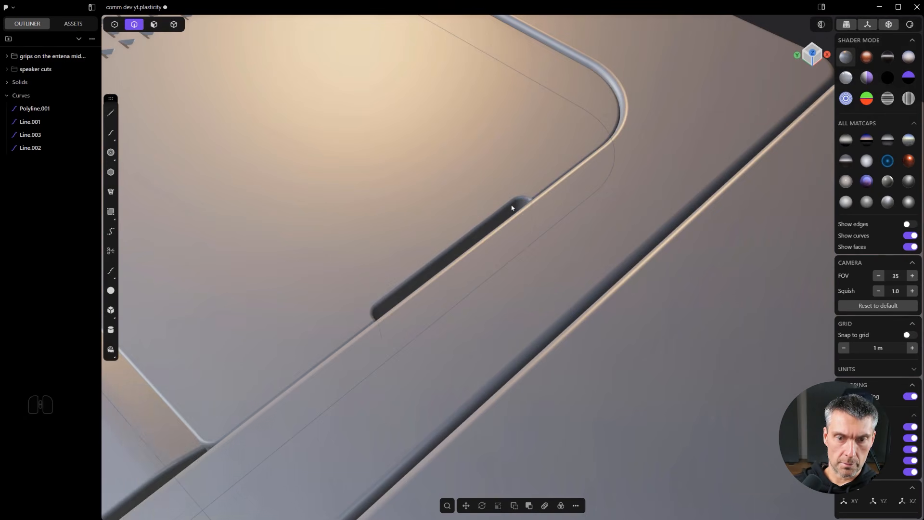
- Clear the selection and examine the notch against the rest of the device from several angles
scroll(530, 212, "down", 6)
middle_click_drag(656, 291, 577, 258)
scroll(578, 258, "down", 4)
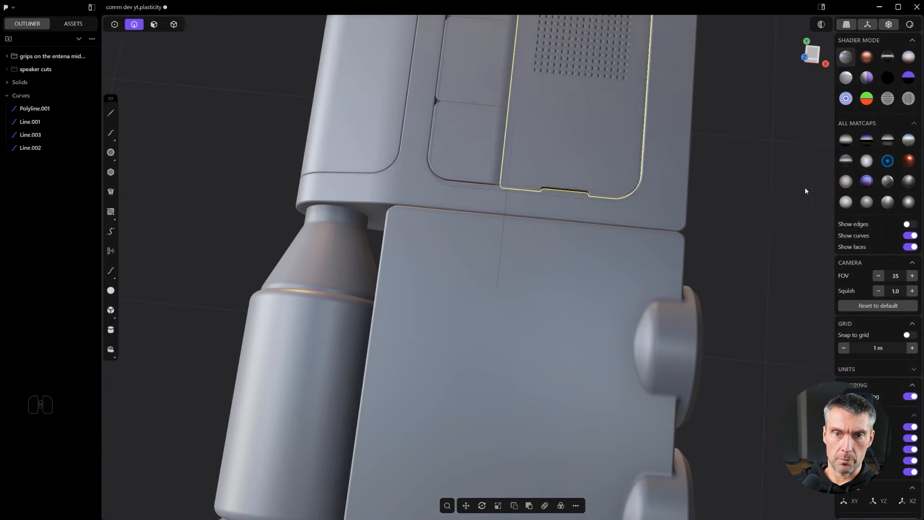
left_click(806, 188)
scroll(702, 233, "down", 5)
middle_click_drag(673, 254, 587, 214, "shift")
scroll(587, 216, "down", 3)
middle_click_drag(651, 249, 478, 319)
scroll(477, 319, "up", 3)
- Undo the fillets on the notch's corner edges
key("ctrl+z")
key("ctrl+z")
scroll(473, 303, "up", 3)
key("ctrl+z")
scroll(472, 301, "up", 6)
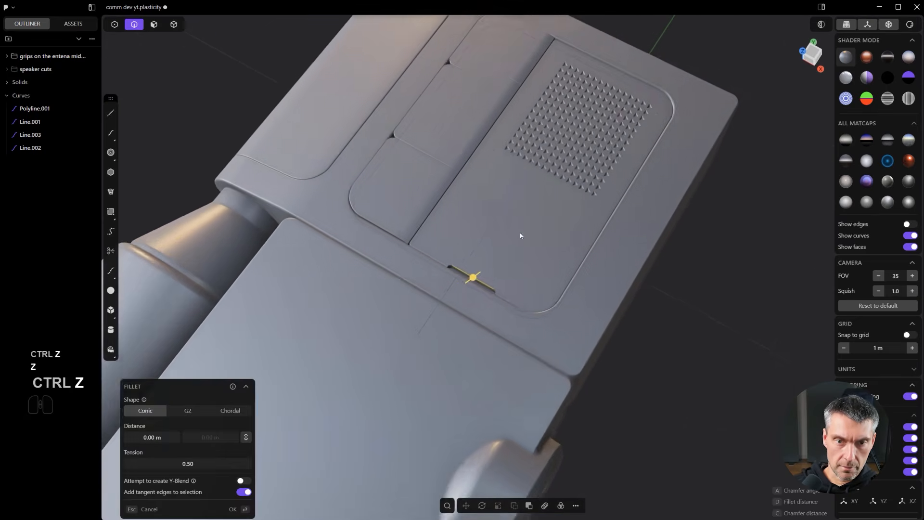
key("ctrl+z")
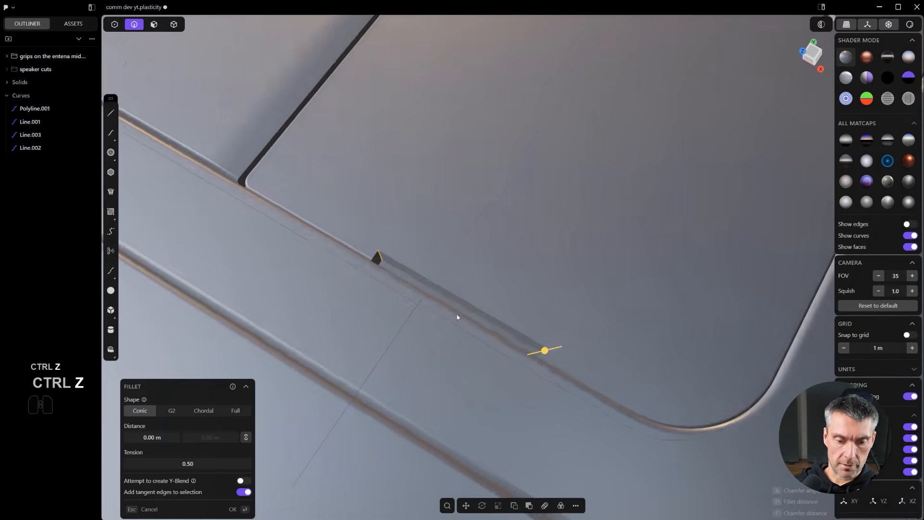
- Try to push the notch's long inner face outward by about 0.0056 m
key("3")
left_click(478, 311)
middle_click_drag(478, 311, 435, 347)
left_click_drag(455, 328, 456, 329, "shift")
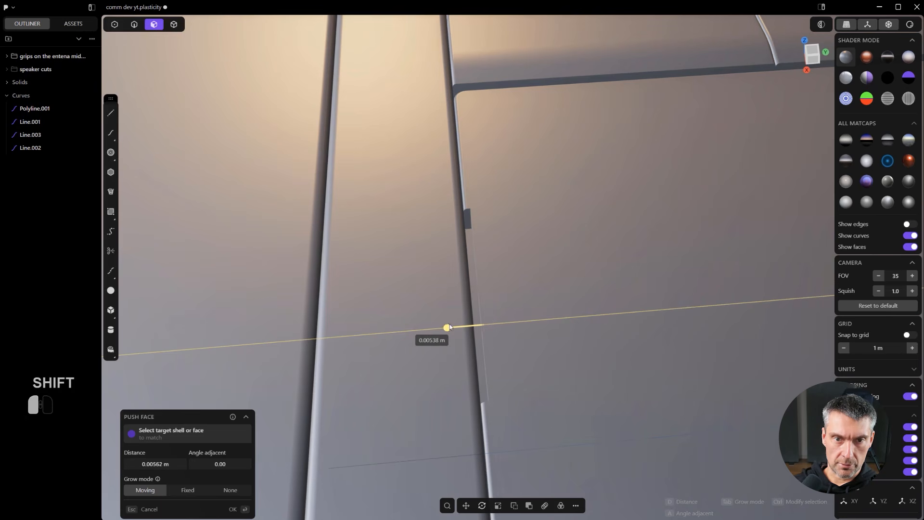
left_click_drag(452, 327, 449, 324, "shift")
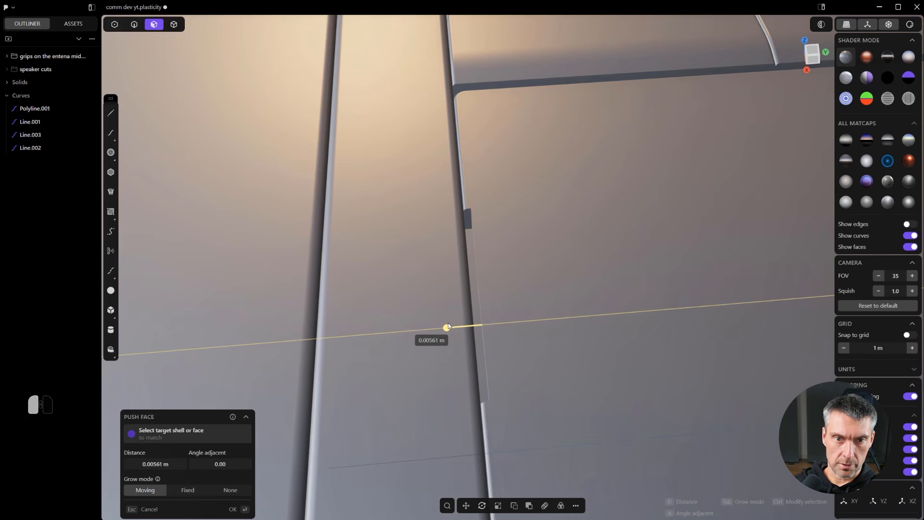
- Undo the face push, the strip's deletion and the cut, returning to the rectangle on the uncut panel
key("ctrl+z")
key("ctrl+z")
key("ctrl+z")
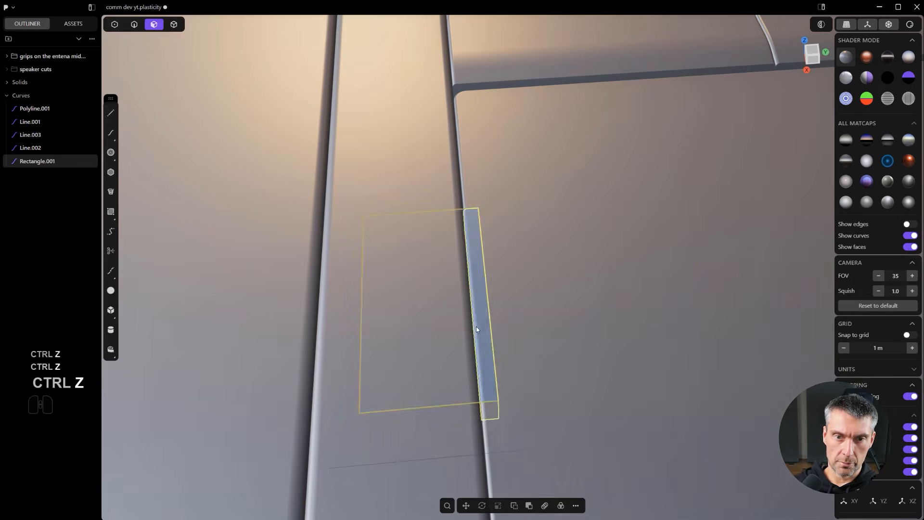
middle_click_drag(477, 329, 528, 347)
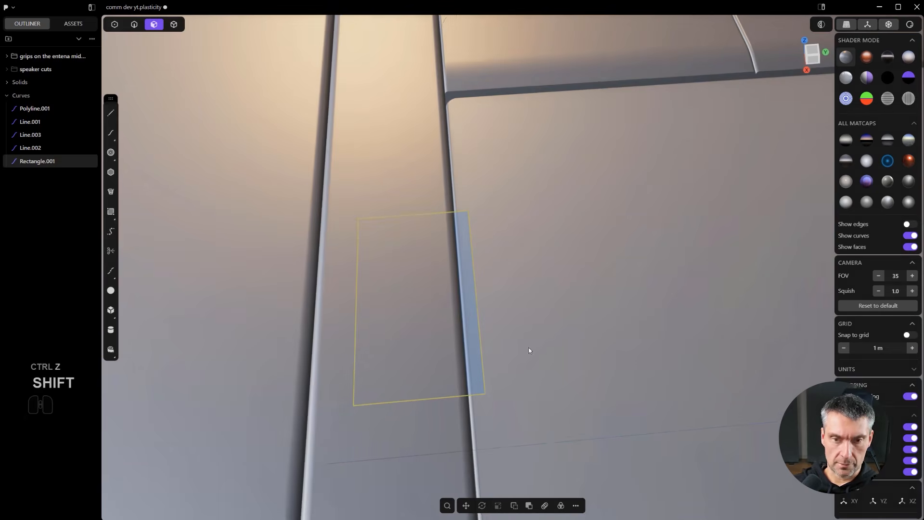
- Imprint the rectangle onto the large panel using the Vector method, and delete the rectangle curve
key("shift+q")
left_click(532, 402)
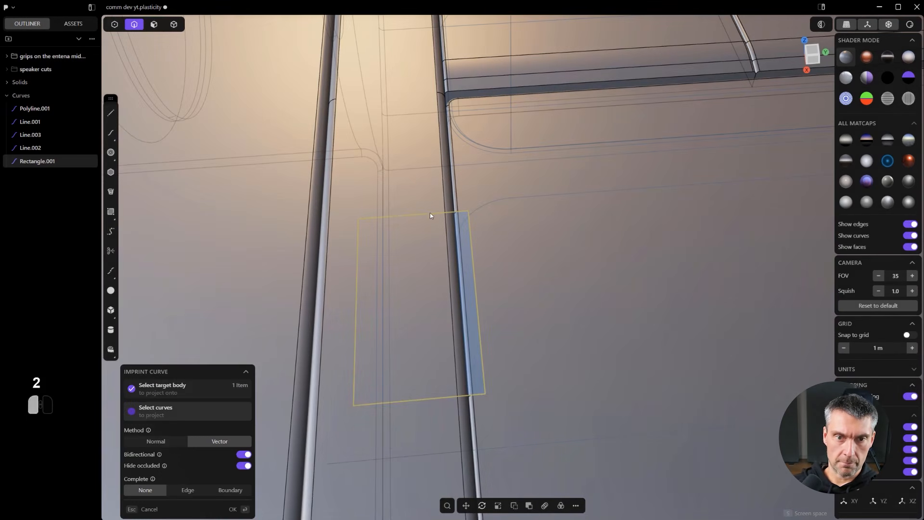
middle_click_drag(429, 213, 471, 290)
key("x")
- Push the imprinted strip down into the large panel to form a narrow recess along its edge
key("3")
left_click(471, 290)
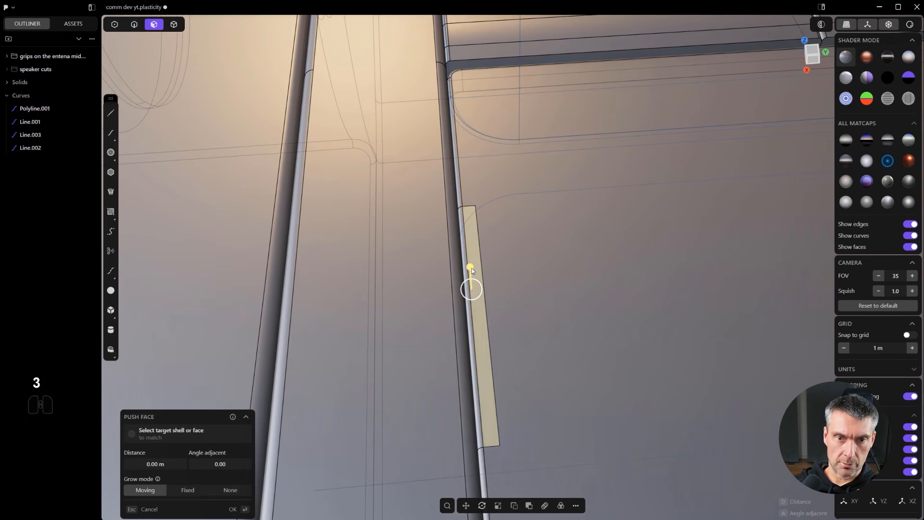
middle_click_drag(471, 273, 539, 246)
- Fillet the two corner edges of the recess in the large panel and hide the edge display
key("2")
left_click(442, 229)
middle_click_drag(442, 229, 623, 221)
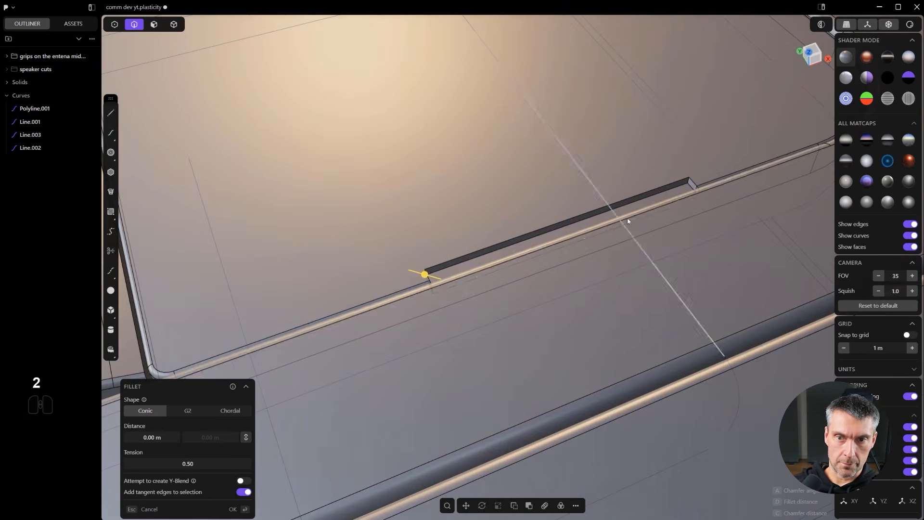
left_click(687, 181, "shift")
mouse_move(688, 181)
left_mouse_down()
mouse_move(701, 187)
mouse_move(675, 182)
mouse_move(680, 187)
left_mouse_up()
left_click(681, 183, "shift")
scroll(679, 187, "down", 3)
left_click(687, 202)
key("ctrl+e")
- Examine the recess and the neighbouring small panels on the device from a distance and another angle
scroll(678, 203, "down", 9)
middle_click_drag(670, 244, 470, 316, "shift")
left_click(596, 181)
scroll(595, 199, "down", 4)
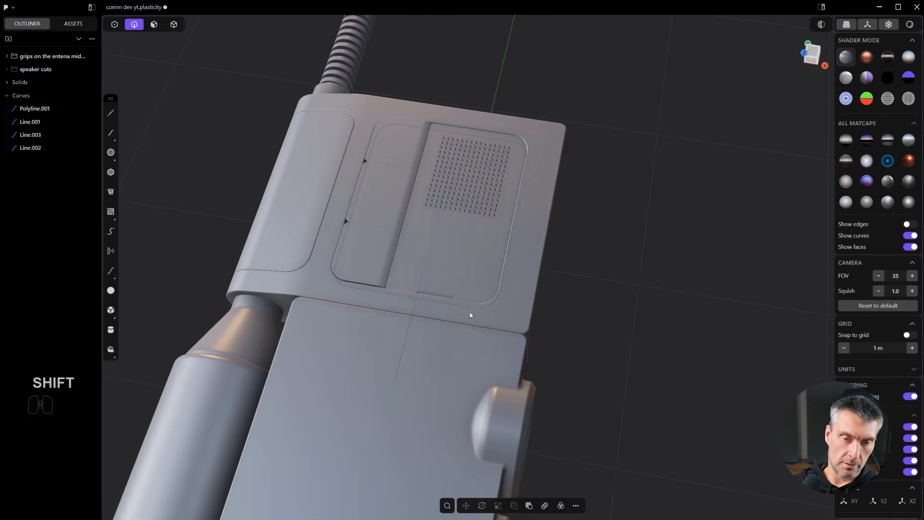
scroll(533, 328, "down", 2)
scroll(368, 262, "up", 2)
middle_click_drag(368, 261, 592, 316, "shift")
scroll(498, 319, "up", 5)
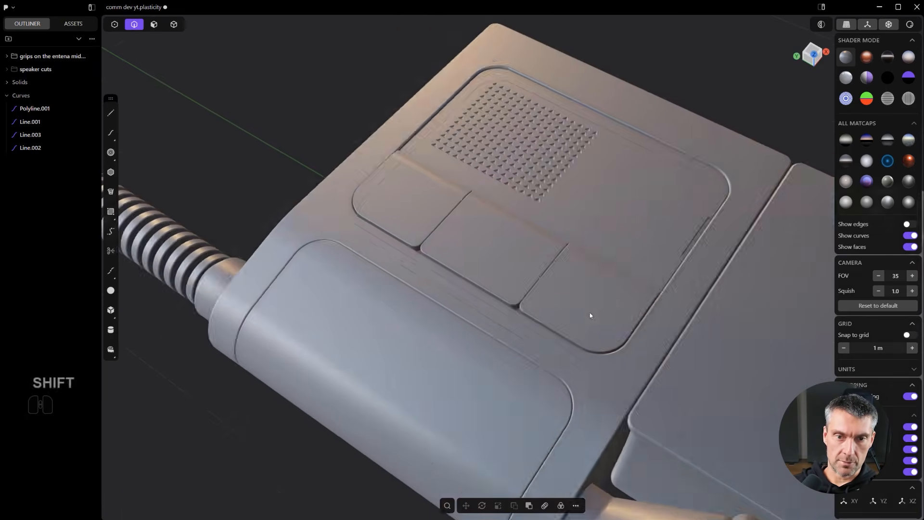
- Try to delete the rounded corner faces at the gap between the middle and end small panels
scroll(518, 305, "up", 3)
middle_click_drag(518, 305, 430, 356)
key("3")
left_click(504, 327)
key("x")
left_click(516, 323)
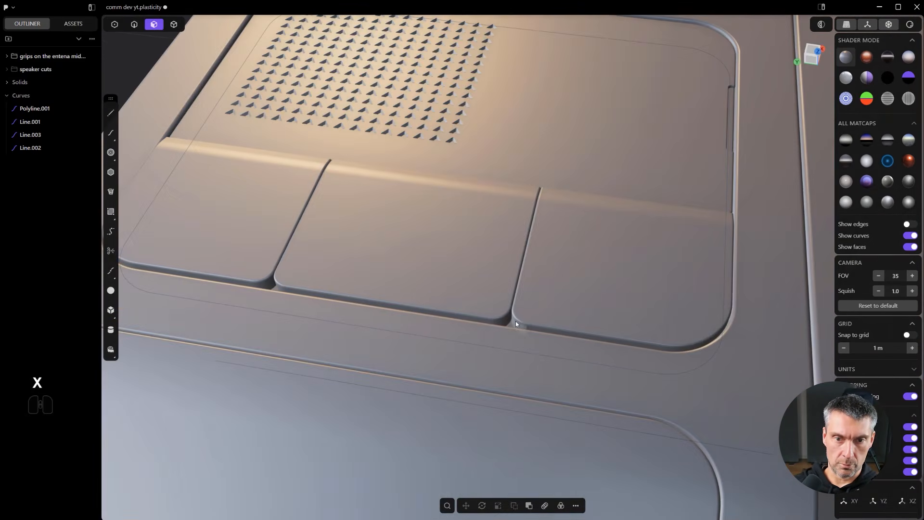
key("x")
scroll(517, 323, "up", 2)
scroll(520, 329, "up", 1)
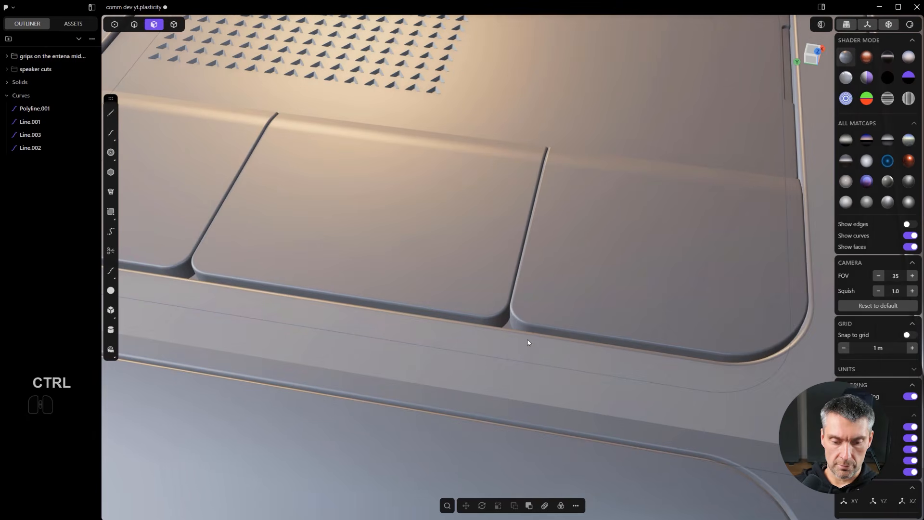
- Show the edges and delete the rounded rim faces along the top edges of the three small panels
key("ctrl+e")
scroll(526, 337, "up", 2)
key("3")
left_click(527, 332, "alt")
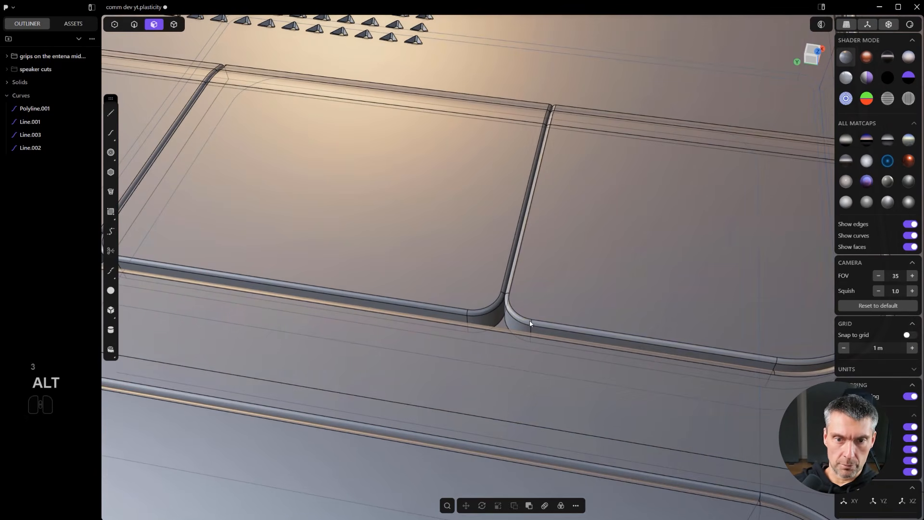
left_click(413, 314, "alt+shift")
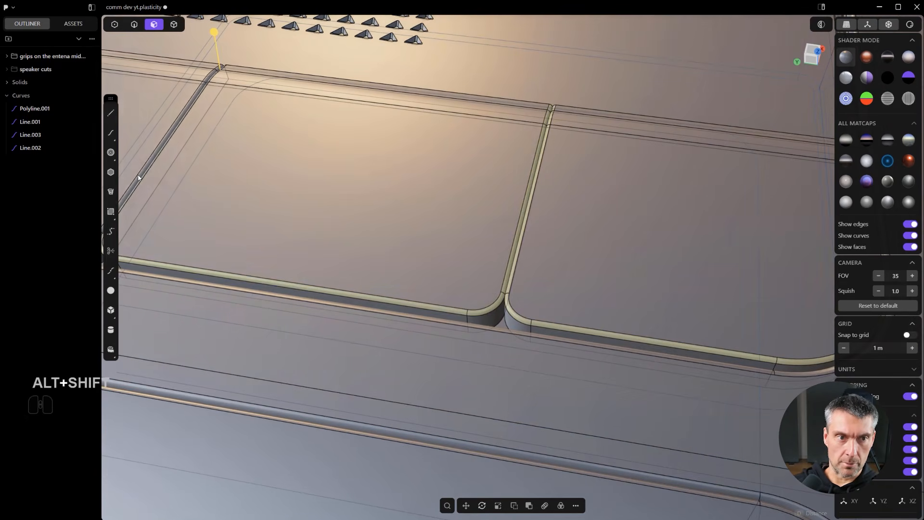
key("x")
- Delete the rounded vertical corner faces of the small panels at both gaps to make those corners sharp
scroll(489, 353, "up", 2)
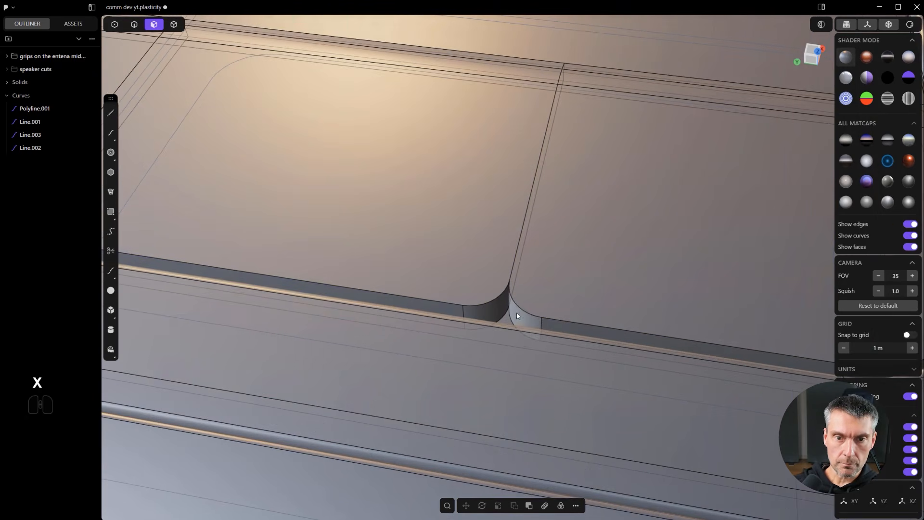
left_click(487, 305, "shift")
key("ctrl+z")
left_click(498, 316, "shift")
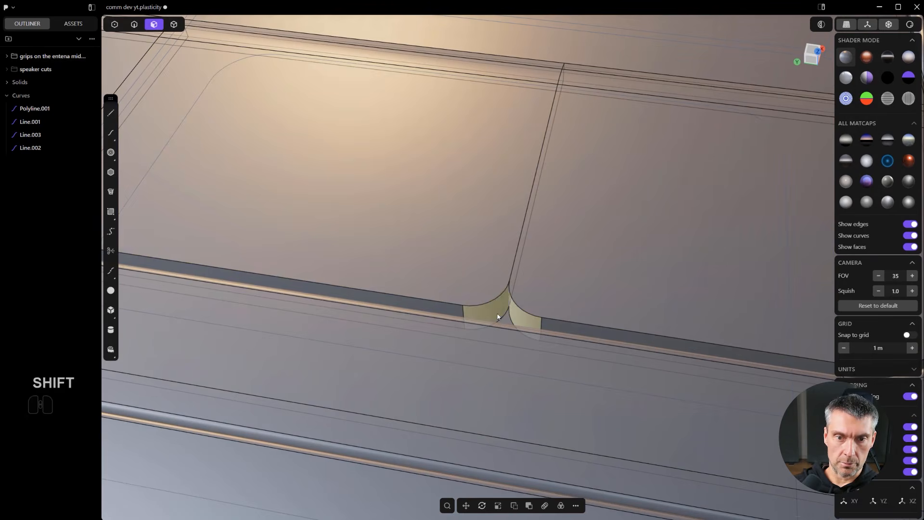
scroll(498, 316, "down", 1)
scroll(511, 311, "down", 2)
left_click(256, 273, "shift")
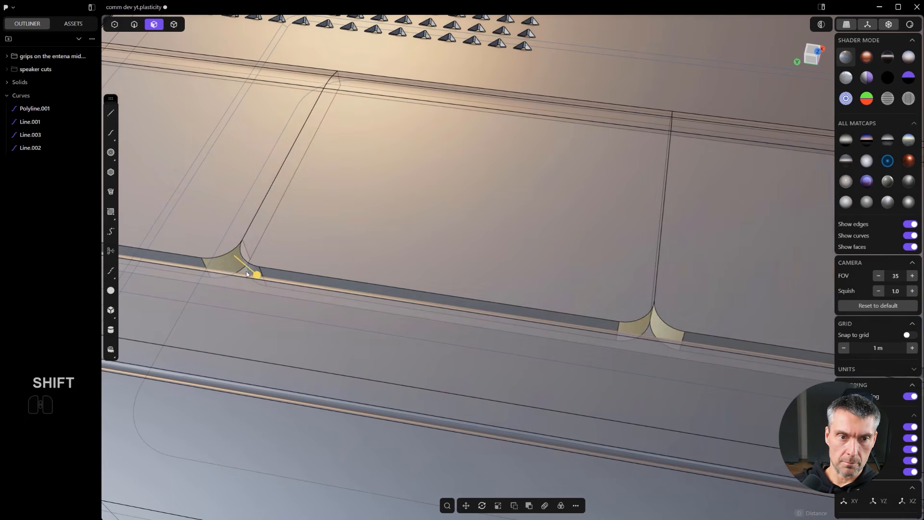
key("x")
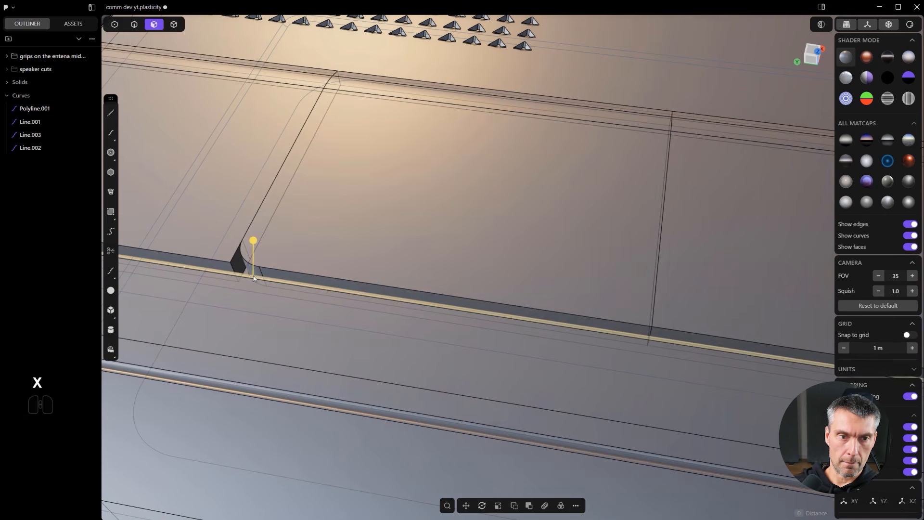
key("ctrl+z")
key("x")
- Round the facing vertical corner edges at the gap between the middle and end small panels with smaller fillets
middle_click_drag(645, 404, 272, 295)
key("2")
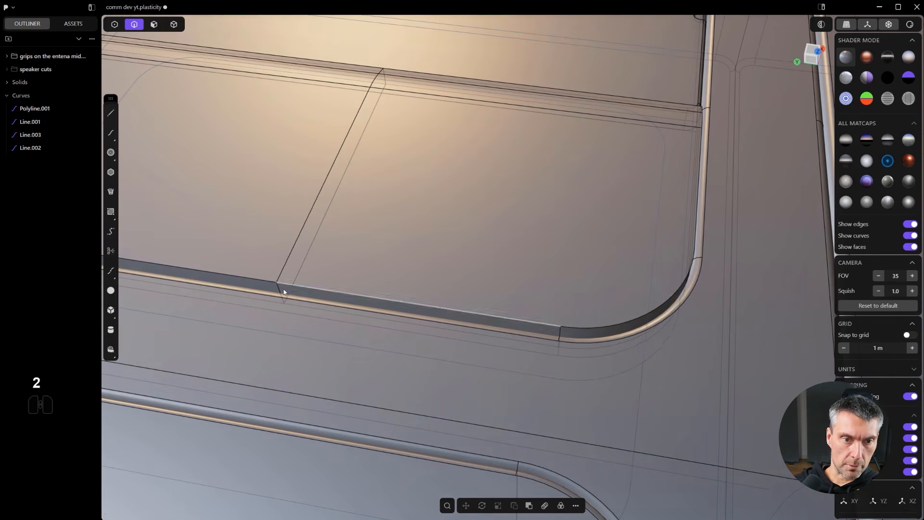
left_click(282, 291)
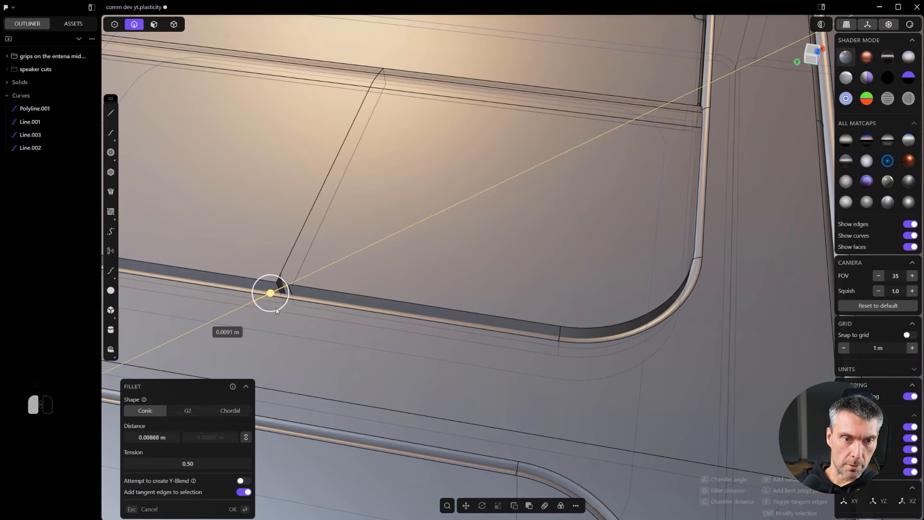
middle_click_drag(276, 296, 459, 291, "shift")
right_click_drag(447, 300, 455, 297, "ctrl")
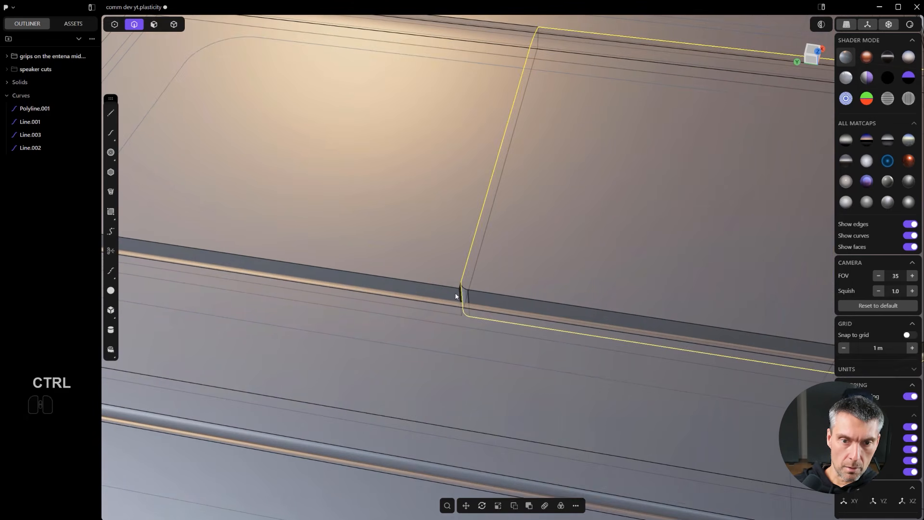
left_click_drag(460, 299, 464, 323)
scroll(462, 298, "down", 2)
scroll(376, 298, "down", 2)
key("Escape")
scroll(403, 347, "up", 2)
- Round the facing vertical corner edges at the other gap between the small panels with about 0.005 m fillets
middle_click_drag(614, 318, 377, 287)
left_click(775, 368, "shift")
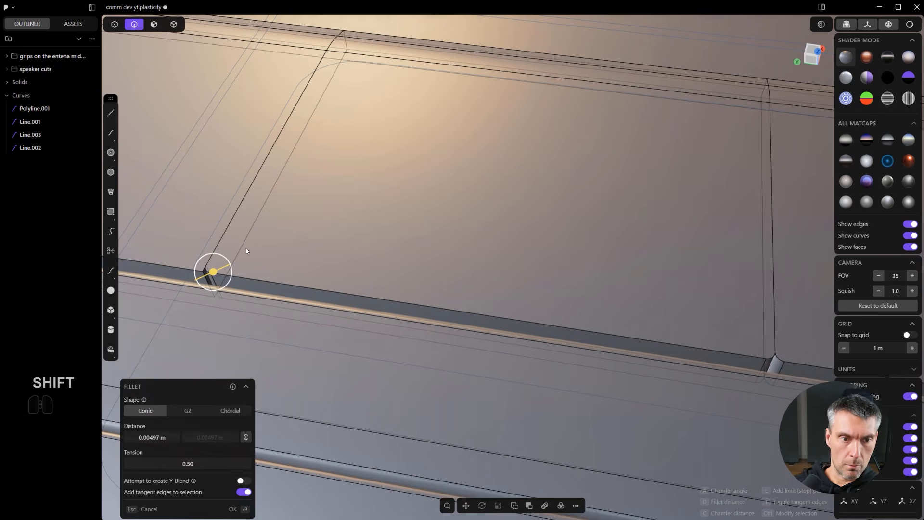
key("Escape")
left_click(207, 282, "shift")
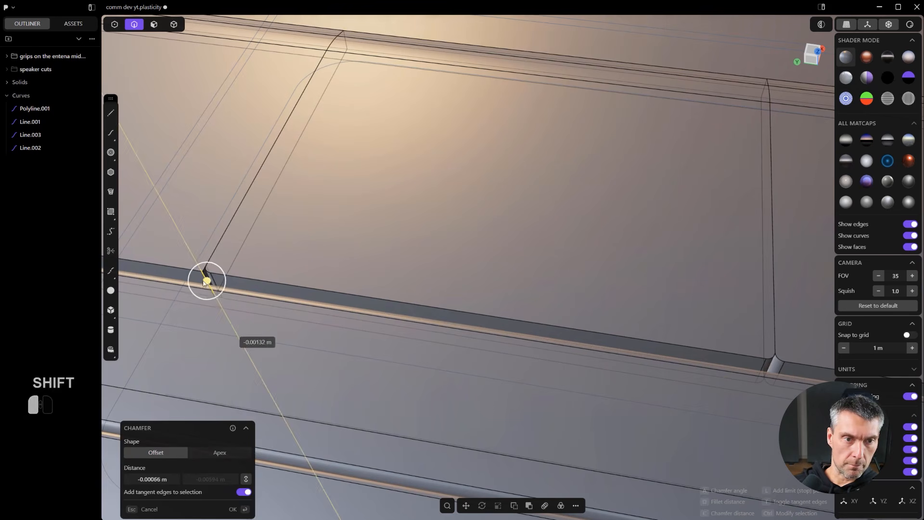
key("Escape")
scroll(518, 293, "up", 1)
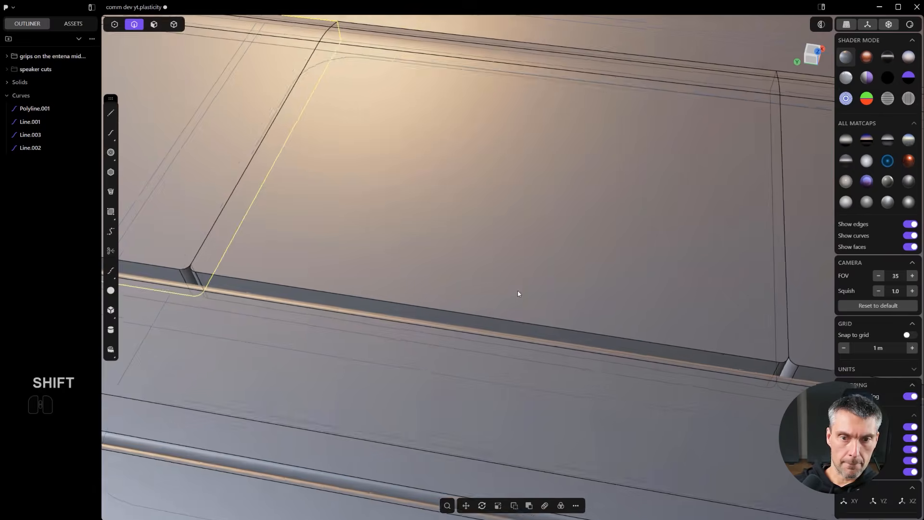
- Add a fine bevel along the upper rim edges of the small panels, including the middle panel's long edge
left_click(189, 267)
left_click(271, 284, "shift")
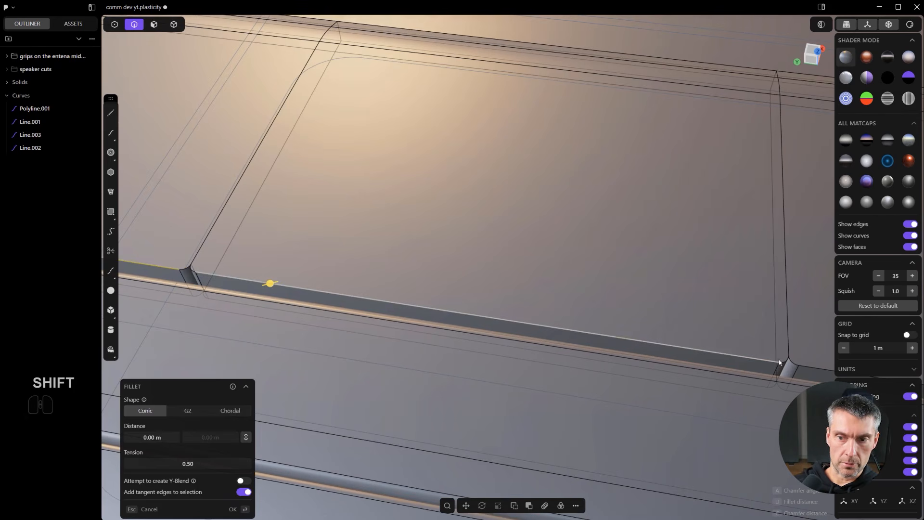
key("d")
key("c")
left_click_drag(787, 333, 793, 337, "shift")
right_click(642, 318)
scroll(689, 297, "down", 10)
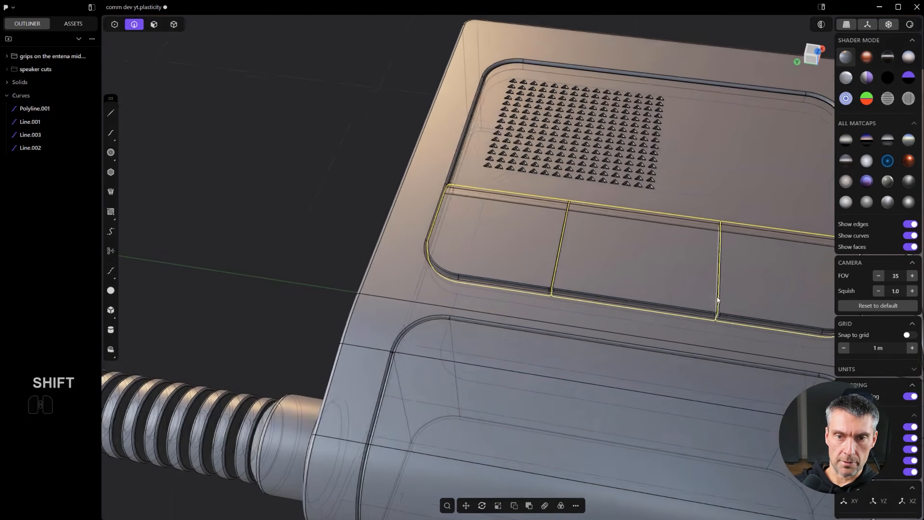
- Clear the selection, hide the edge display and inspect the finished panel seams
left_click(263, 197)
scroll(263, 197, "down", 5)
middle_click_drag(671, 258, 602, 270)
key("ctrl+e")
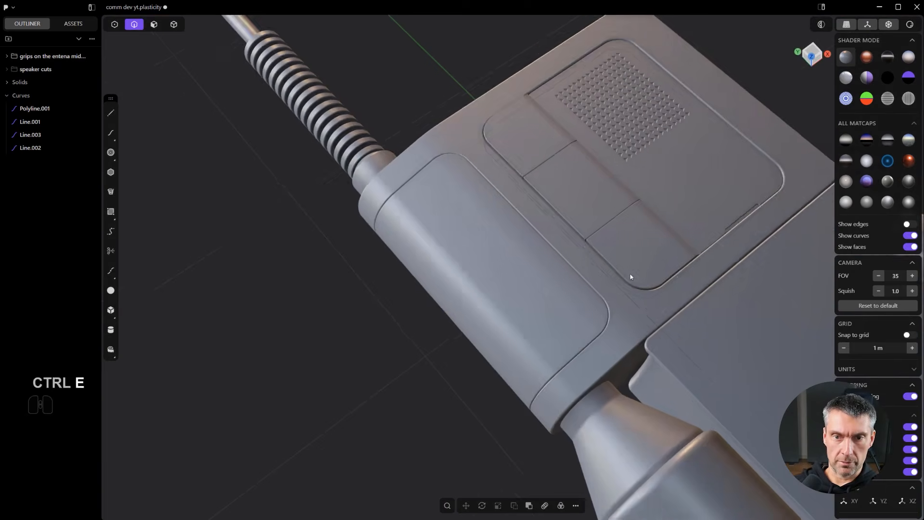
middle_click_drag(571, 297, 519, 315, "shift")
scroll(518, 315, "up", 3)
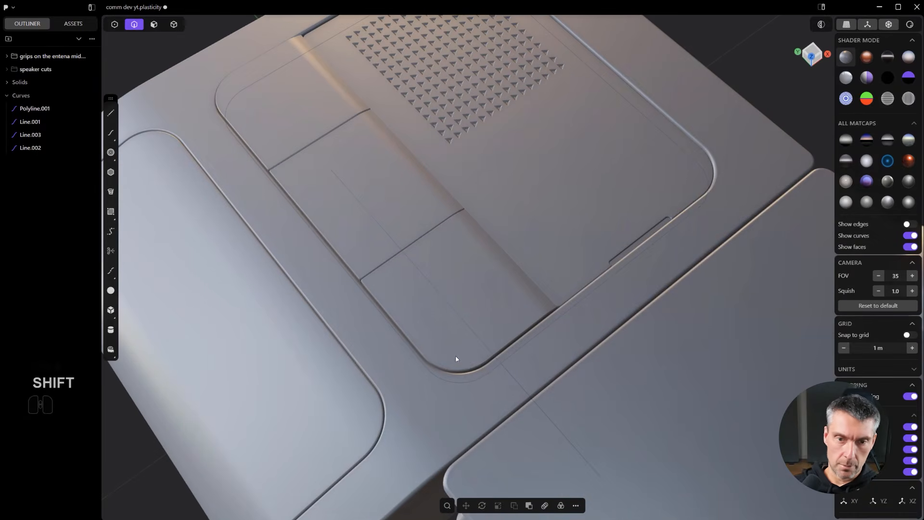
scroll(456, 317, "up", 1)
scroll(504, 304, "down", 5)
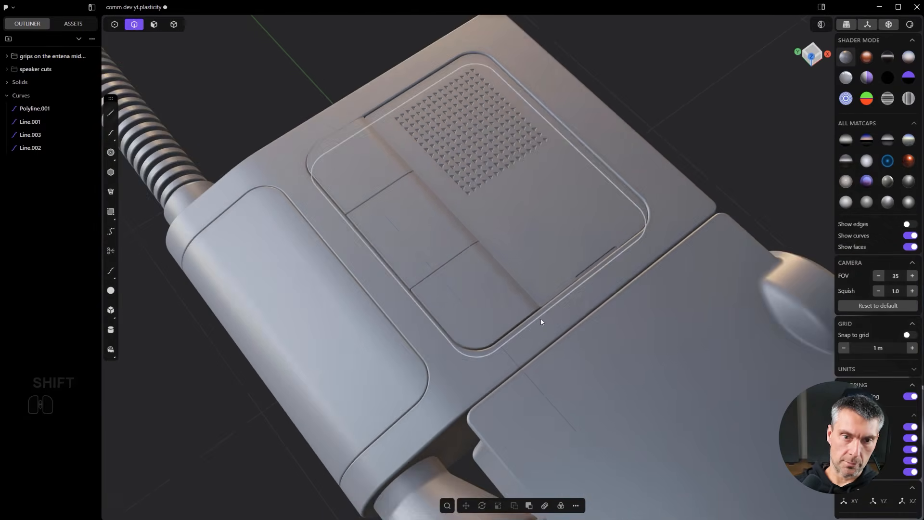
- In the top view, delete the long leftover construction line running along the seam beside the small panels
key("KP_3")
middle_click_drag(530, 256, 545, 284, "alt")
scroll(545, 285, "down", 3)
middle_click_drag(631, 263, 522, 373, "alt")
scroll(590, 278, "down", 2)
scroll(505, 360, "up", 1)
key("2")
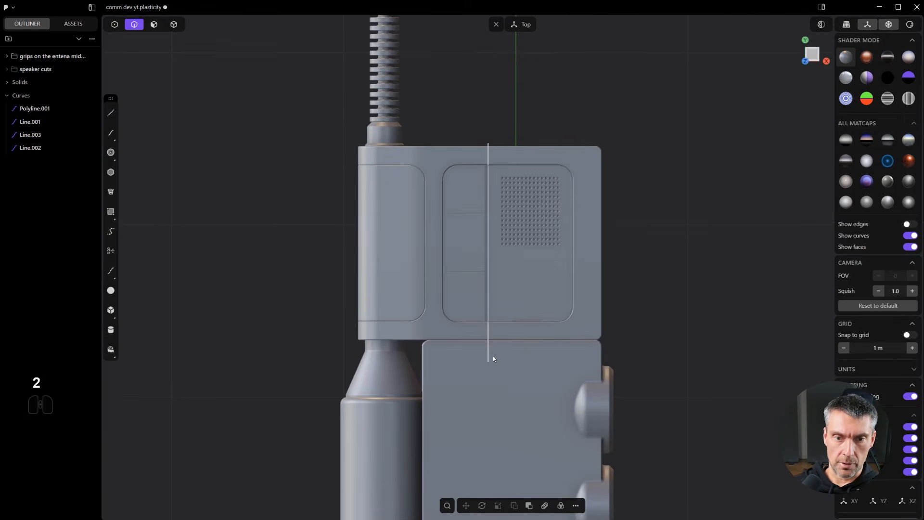
key("x")
- Delete the two remaining leftover straight construction lines, keeping the panel polyline
scroll(534, 284, "down", 3)
middle_click_drag(543, 257, 536, 297, "shift")
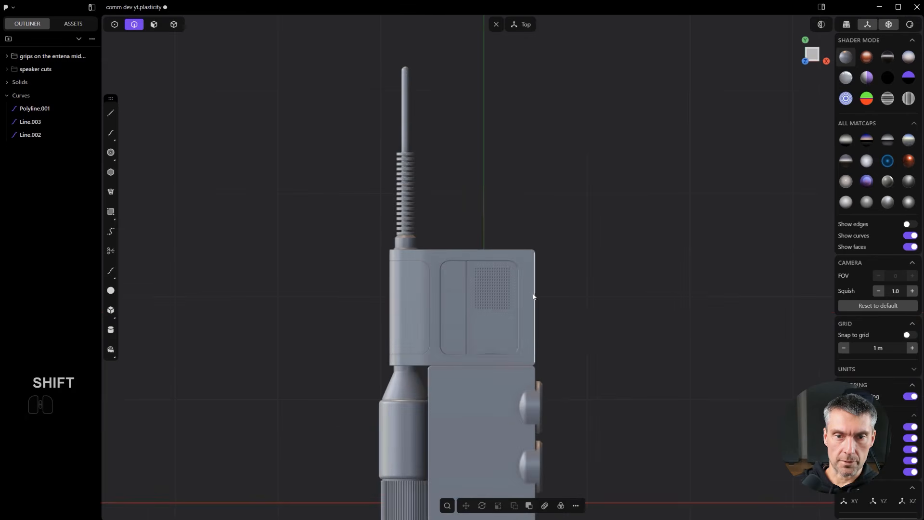
scroll(535, 297, "up", 6, "shift")
scroll(439, 313, "up", 3, "shift")
scroll(482, 296, "down", 6, "shift")
middle_click_drag(599, 320, 501, 155, "shift")
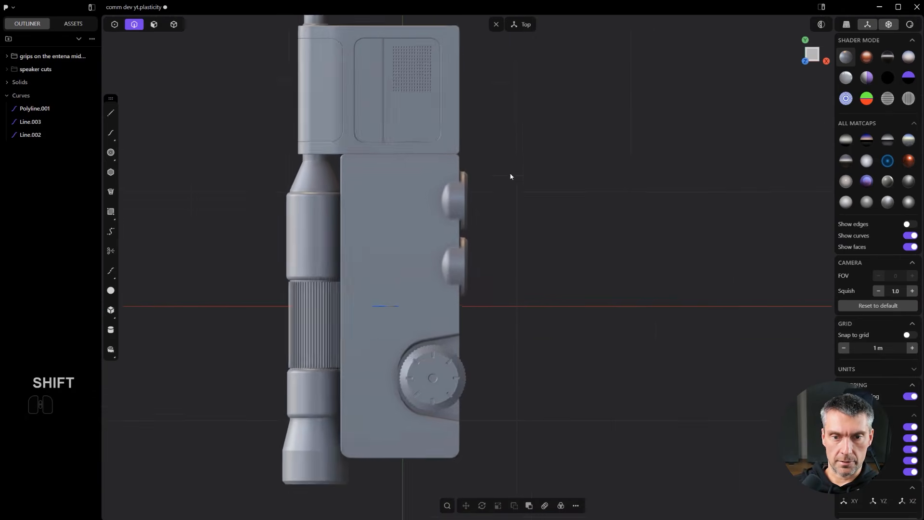
scroll(502, 159, "down", 2, "shift")
scroll(510, 301, "up", 1, "shift")
middle_click_drag(514, 260, 565, 269, "shift")
scroll(509, 325, "down", 1)
scroll(556, 294, "up", 1)
scroll(552, 221, "down", 1)
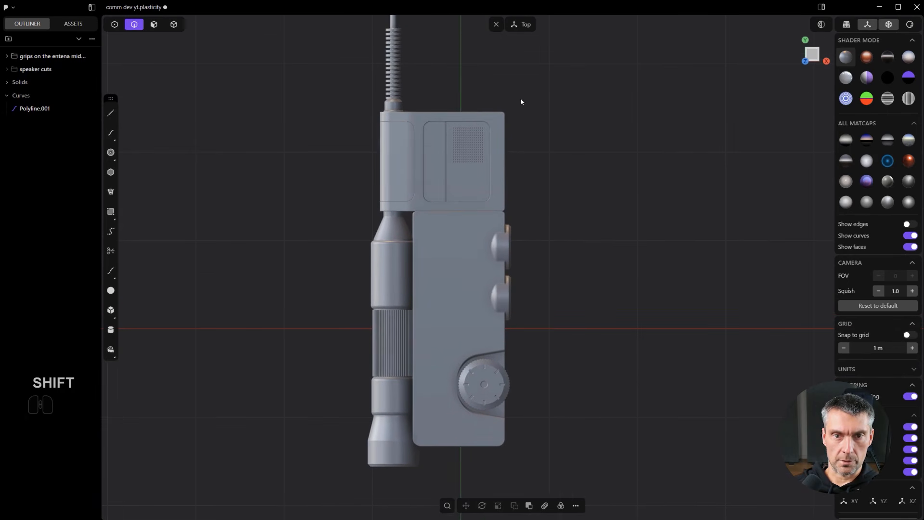
- Draw an open guard outline around the device's knob side, stepping outward past the two knobs, with short hooks at both ends of the device
middle_click_drag(508, 188, 524, 228, "shift")
scroll(543, 284, "down", 2)
key("shift+a")
left_click(409, 154)
left_click(411, 140)
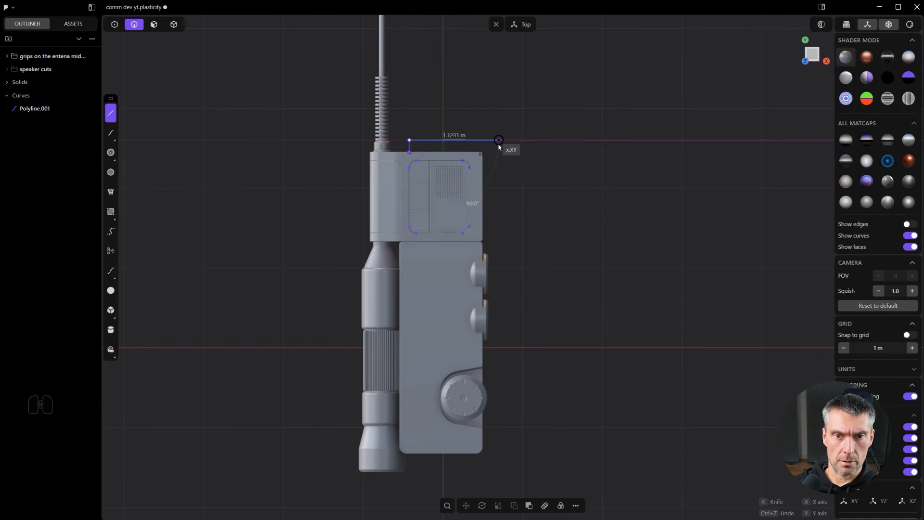
left_click(499, 141)
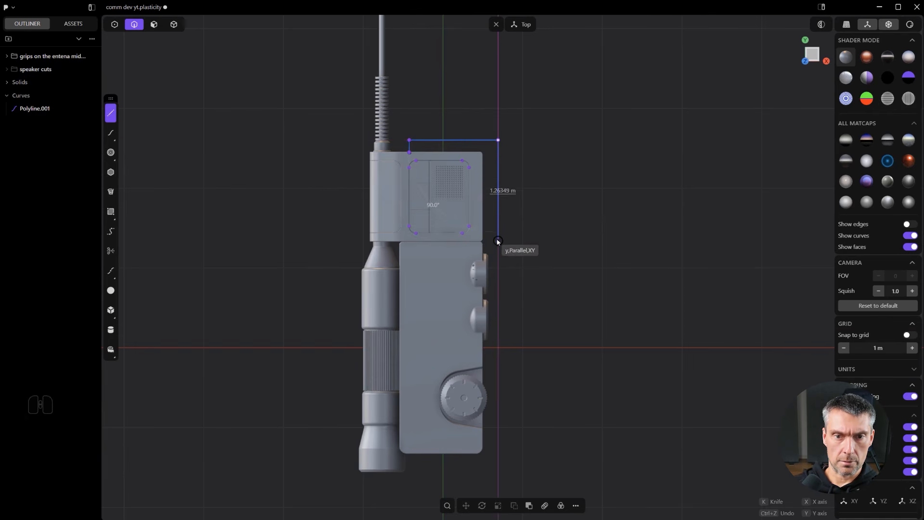
left_click(498, 232)
left_click(511, 242)
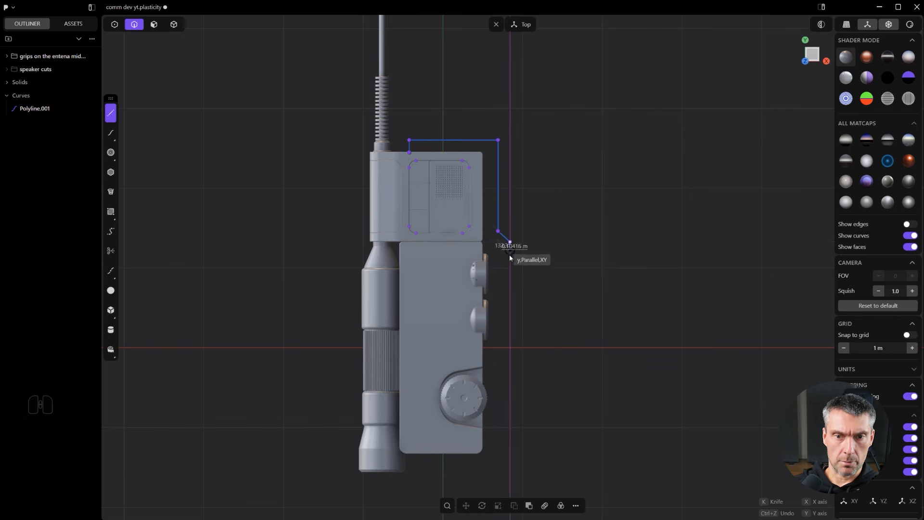
left_click(510, 345)
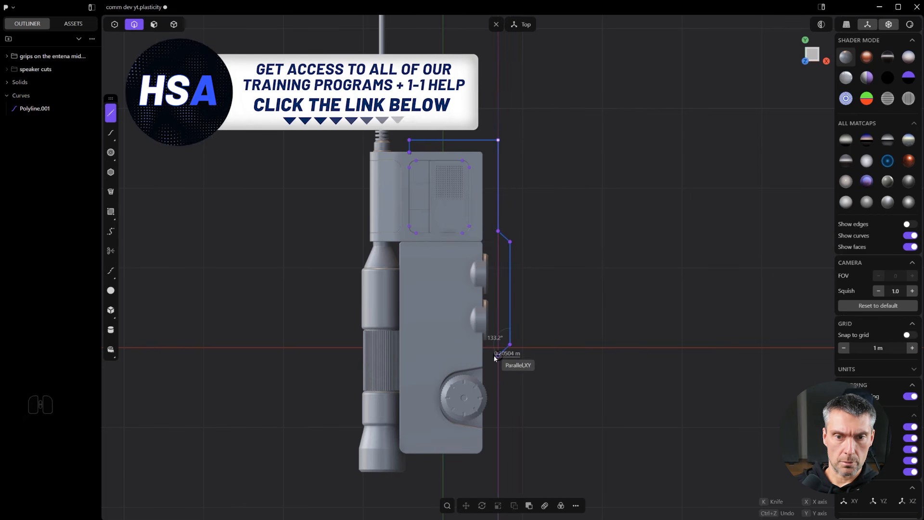
left_click(498, 356)
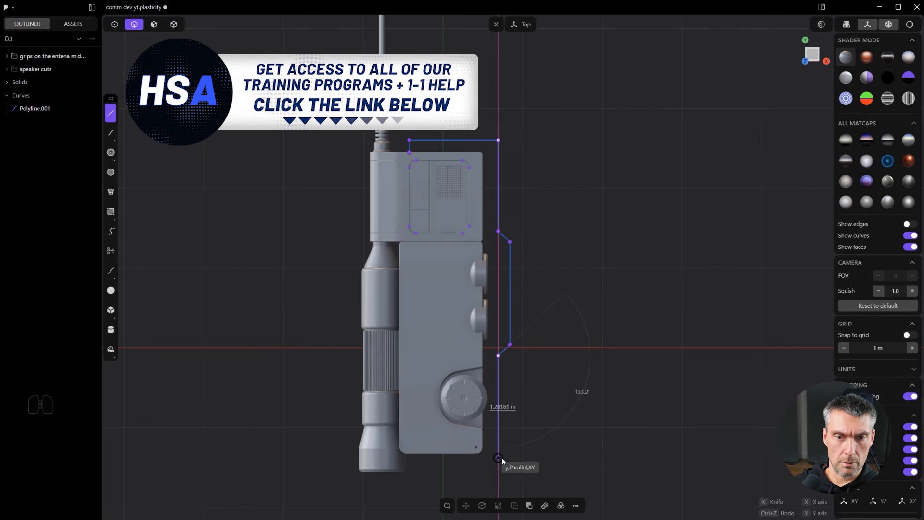
left_click(499, 464)
left_click(460, 467)
left_click(461, 450)
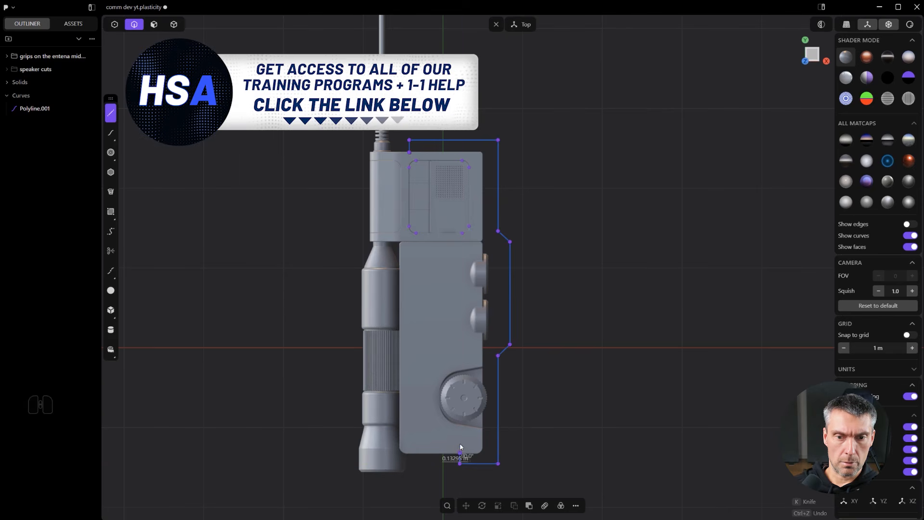
right_click(461, 450)
- Fillet the two large outer corners of the guard outline
scroll(476, 441, "up", 4)
left_click(504, 474)
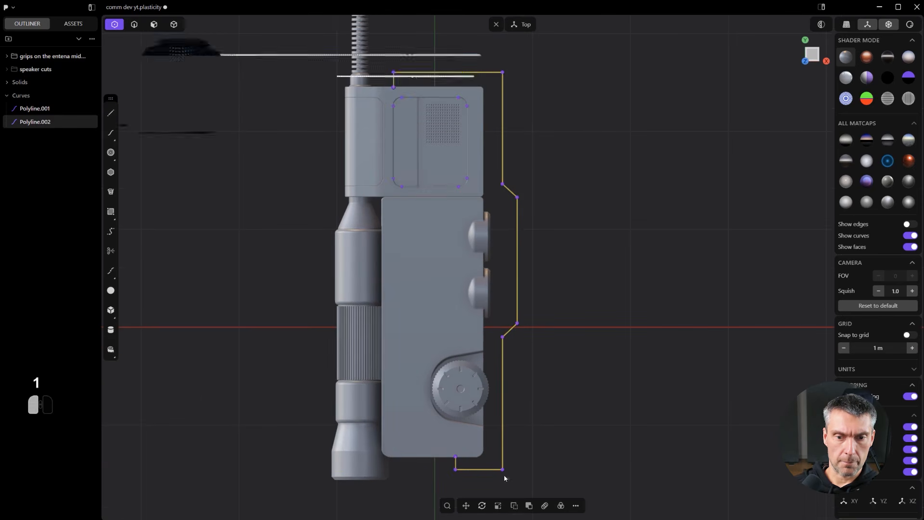
left_click(502, 72, "shift")
key("b")
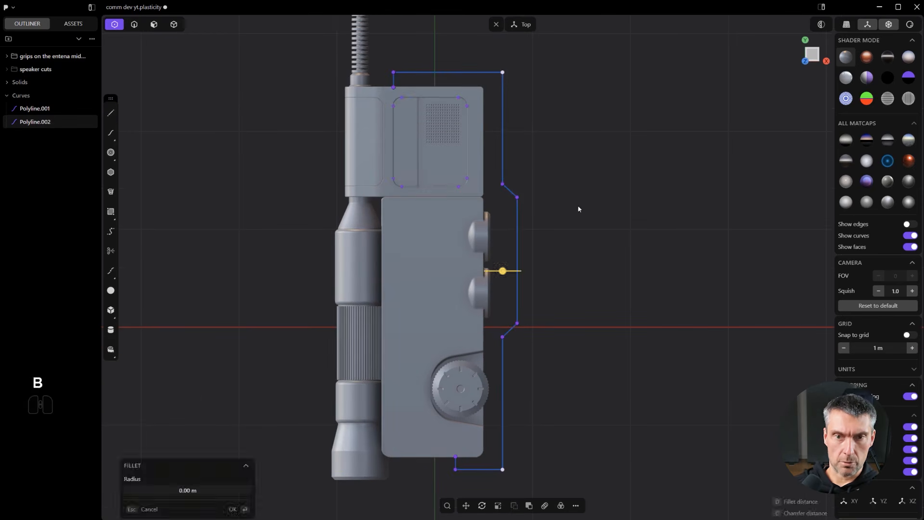
left_click_drag(500, 277, 519, 282)
right_click(519, 280)
- Round the four corners of the guard outline's outward step and its two end-hook corners with smaller fillets
left_click_drag(535, 369, 463, 155)
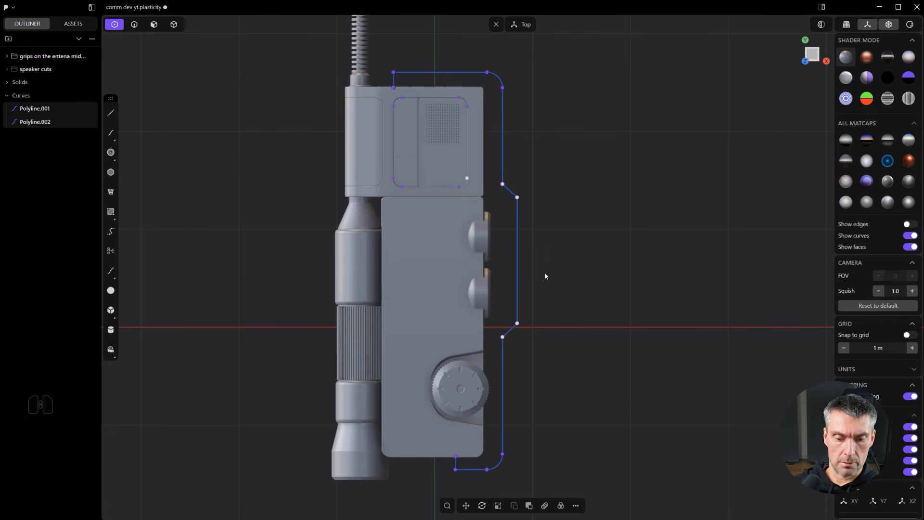
key("b")
left_click_drag(493, 224, 475, 213)
right_click(455, 152)
left_click(393, 72)
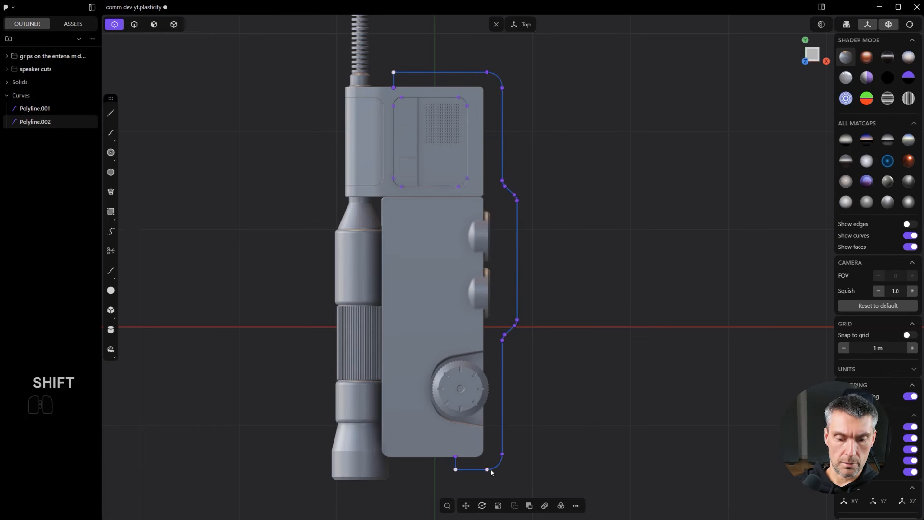
key("b")
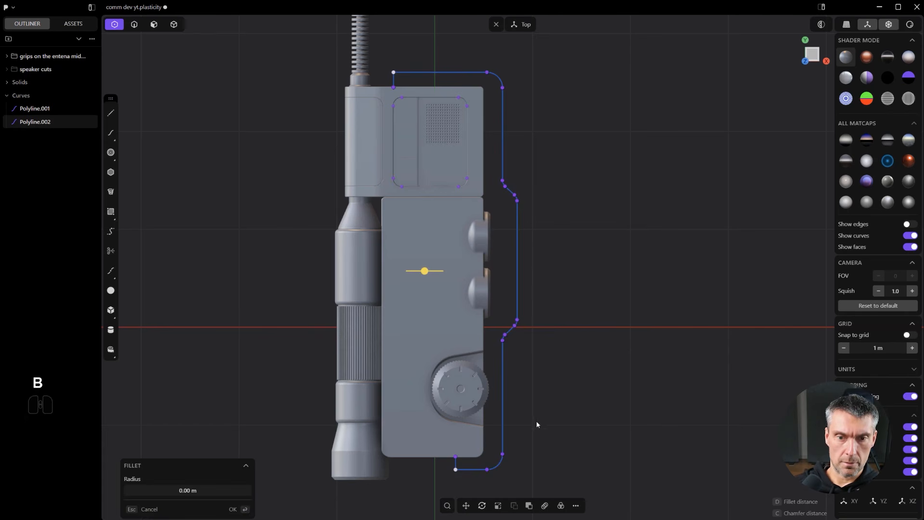
left_click_drag(400, 275, 416, 282)
right_click(418, 279)
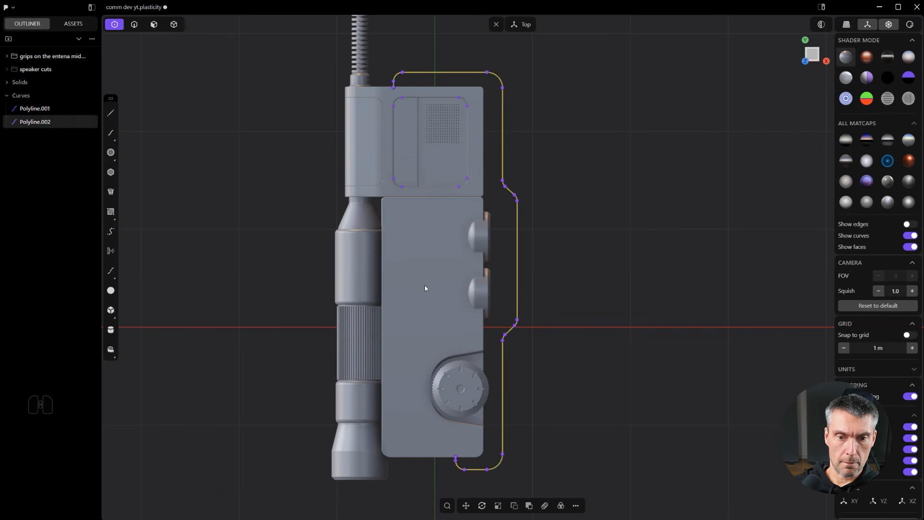
- Extrude the guard outline vertically into a strip narrower than the device's thickness
scroll(572, 302, "down", 1)
middle_click_drag(572, 303, 510, 154)
key("e")
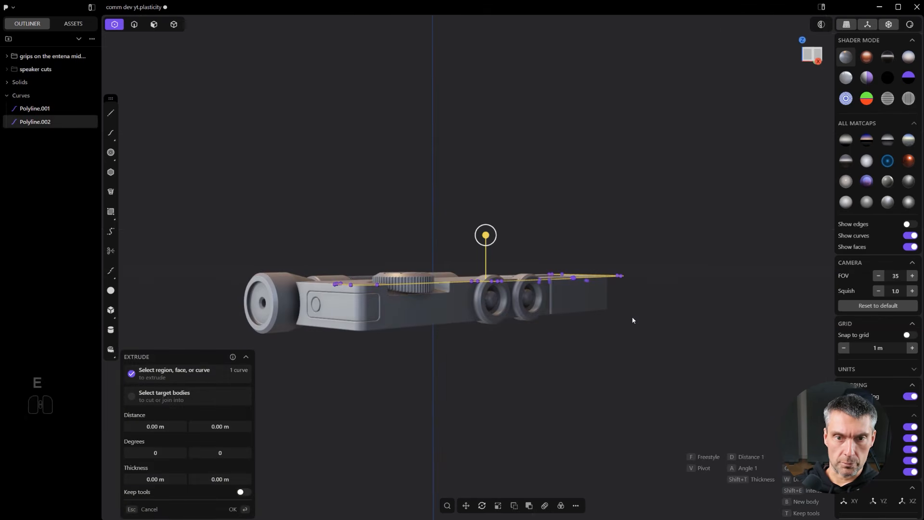
left_click_drag(485, 244, 497, 268)
right_click(501, 268)
- In the side view, move the extruded strip down to the middle of the device's thickness
middle_click_drag(527, 260, 452, 242, "alt")
scroll(592, 281, "up", 5)
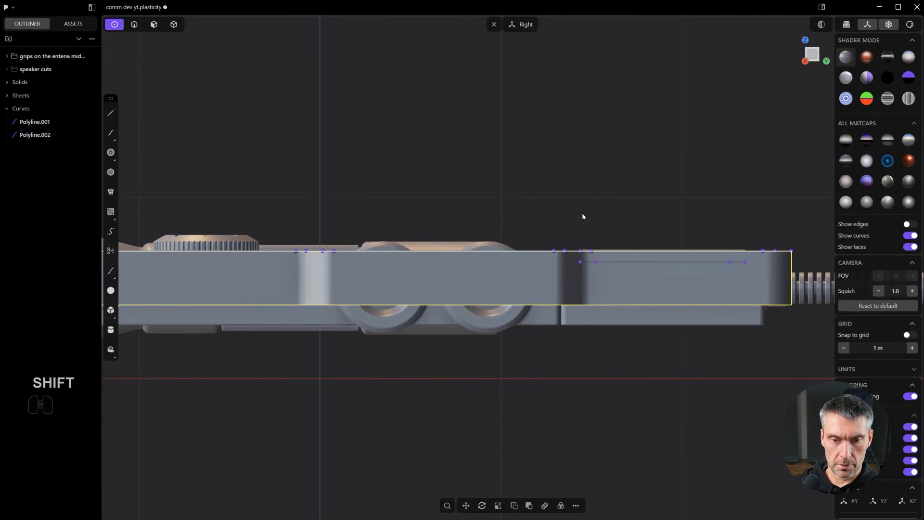
key("g")
key("ctrl")
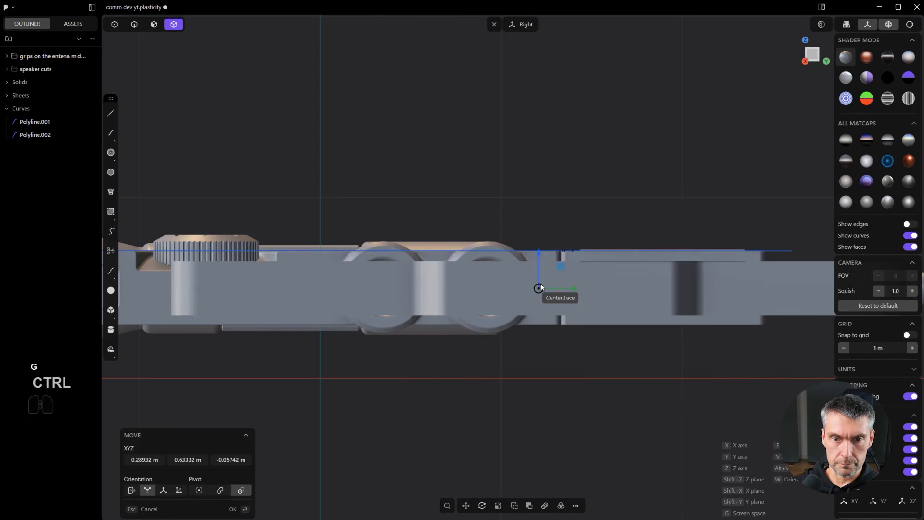
left_click(487, 287)
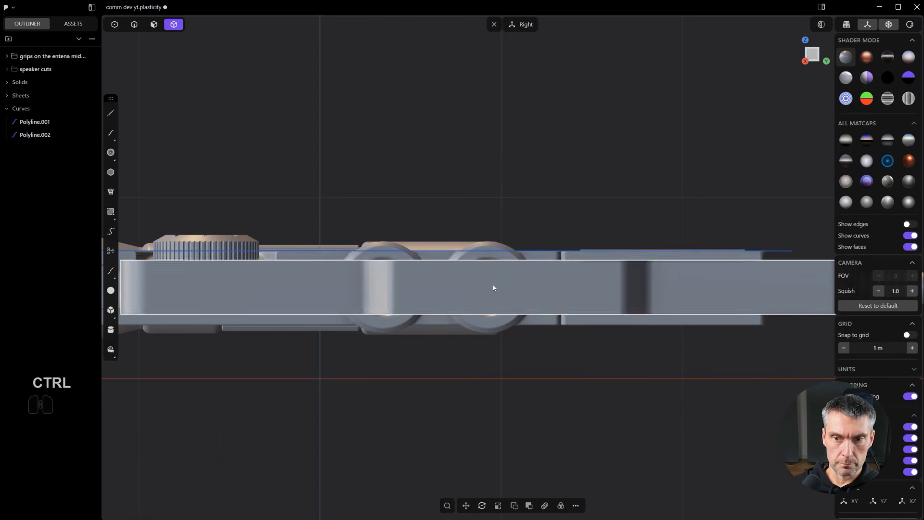
- Delete the source guard outline curve left behind by the extrusion
scroll(588, 211, "down", 2)
scroll(590, 224, "down", 2)
middle_click_drag(588, 209, 611, 341, "alt")
scroll(611, 341, "up", 2)
middle_click_drag(636, 282, 650, 214)
key("2")
left_click(691, 311)
key("x")
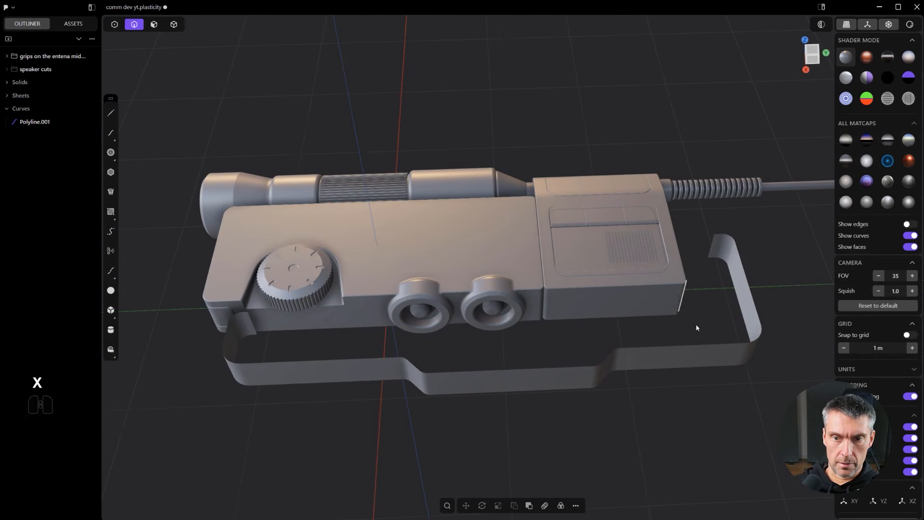
- Thicken the guard strip's sheet into a thin solid
key("4")
left_click(703, 369)
key("shift+f")
left_click(674, 342)
left_click_drag(715, 244, 716, 246)
key("Tab")
right_click(716, 245)
- In the top view, move the guard about -0.40 m in X and -0.36 m in Y so it wraps around the device
scroll(713, 248, "down", 2)
middle_click_drag(695, 284, 686, 420, "alt")
left_click(657, 436)
key("g")
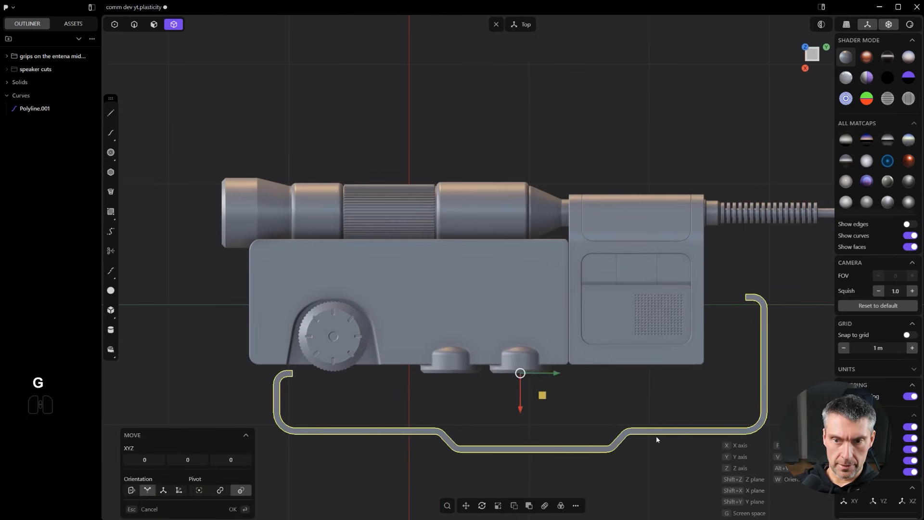
key("g")
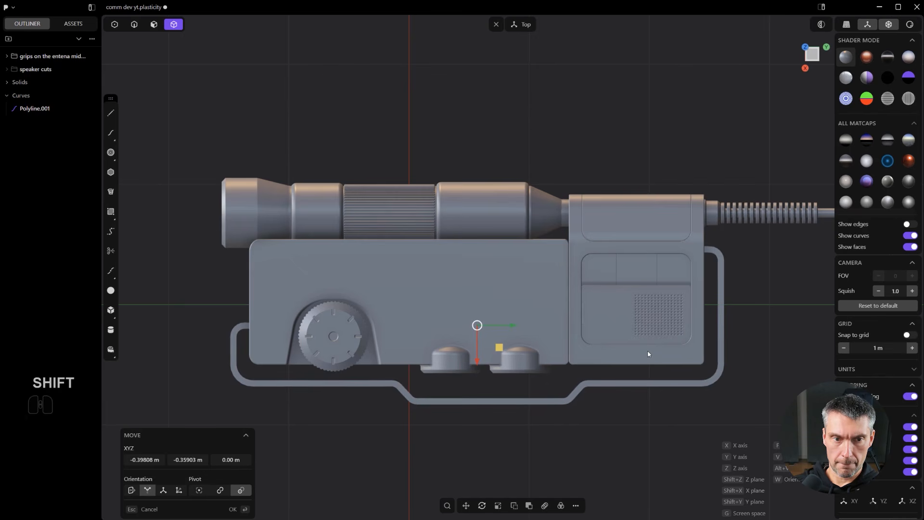
left_click(729, 419)
middle_click_drag(633, 491, 650, 266)
middle_click_drag(591, 313, 516, 404, "alt")
key("shift+a")
key("Escape")
middle_click_drag(315, 439, 409, 441, "shift")
scroll(409, 439, "up", 1)
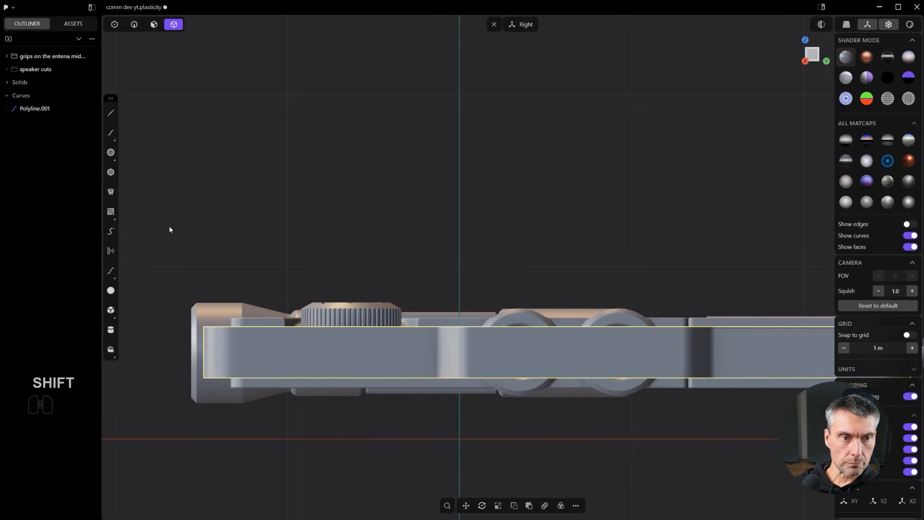
left_click(111, 212)
left_click(150, 336)
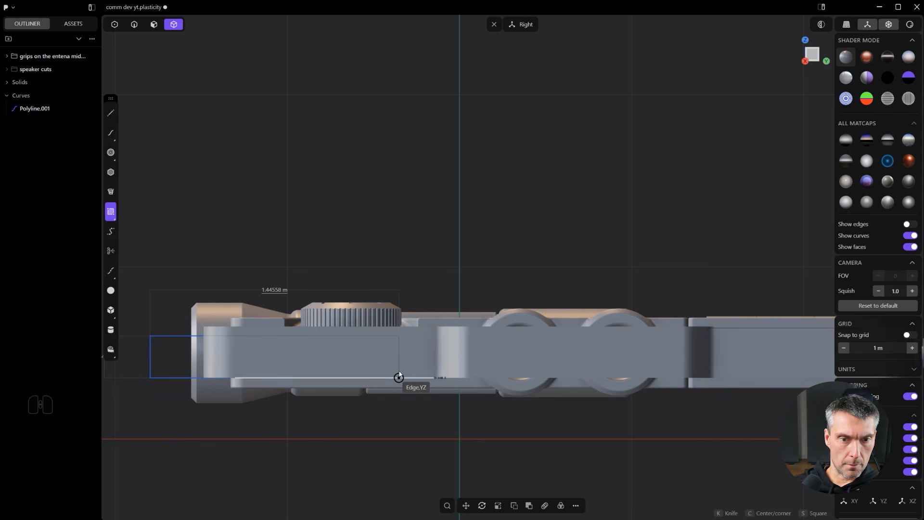
key("ctrl+z")
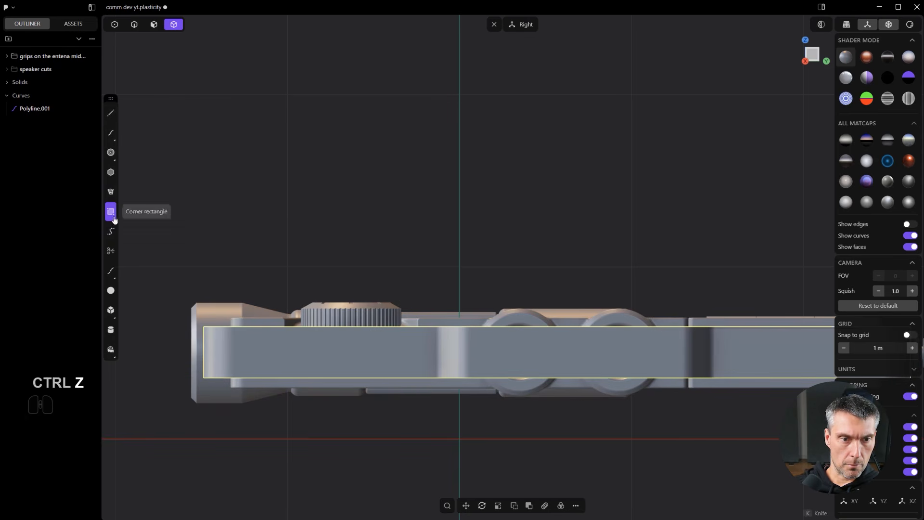
- In the side view, draw a centred rectangle across the guard's dial-side end, narrower than the strip, and fillet its four corners
left_click(227, 353)
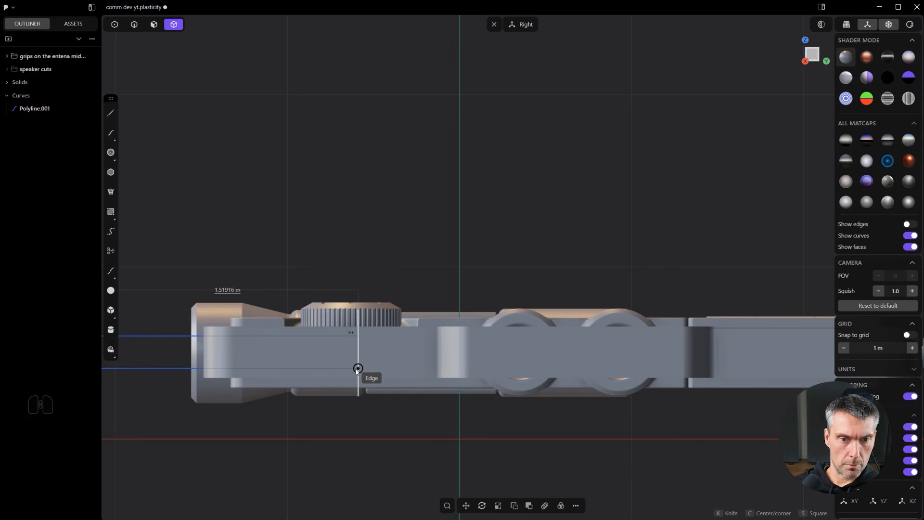
left_click(343, 368)
key("1")
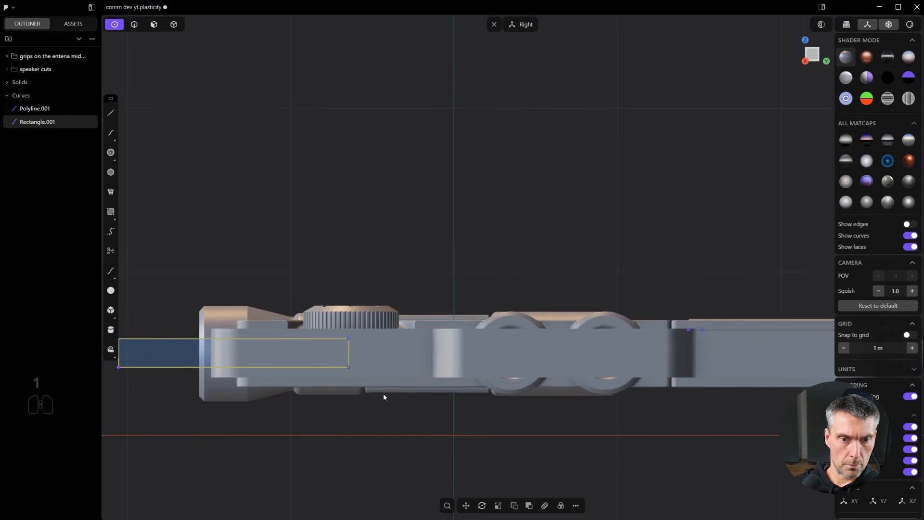
middle_click_drag(260, 436, 367, 428, "shift")
left_click_drag(283, 377, 180, 247, "shift")
scroll(305, 360, "up", 2)
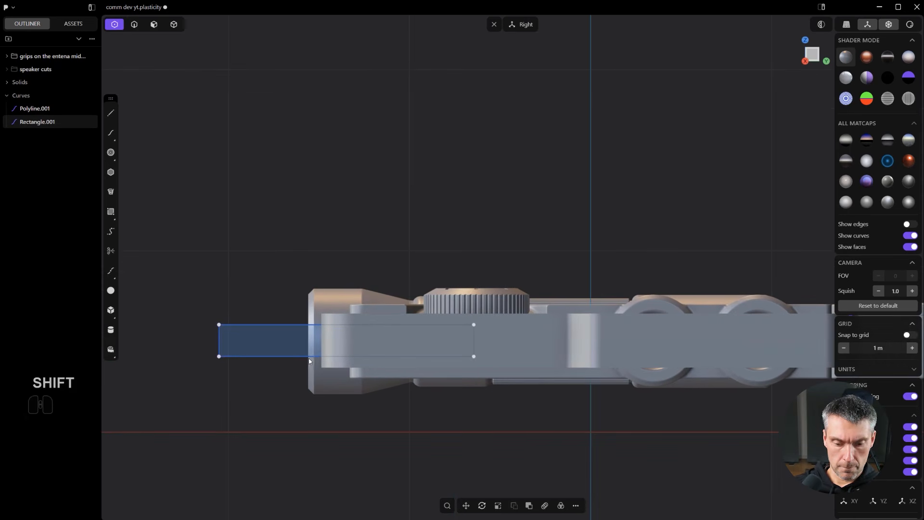
key("b")
left_click_drag(343, 340, 300, 335, "shift")
right_click(322, 331)
- Try to move the rounded cutout rectangle about 0.26 m along Y towards the dial
middle_click_drag(325, 332, 294, 338, "shift")
scroll(364, 328, "up", 2)
key("g")
key("y")
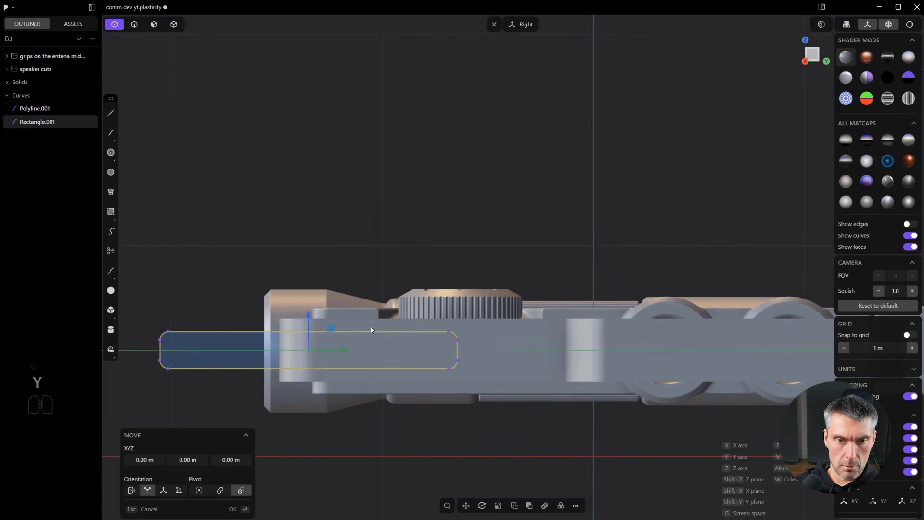
left_click(427, 351)
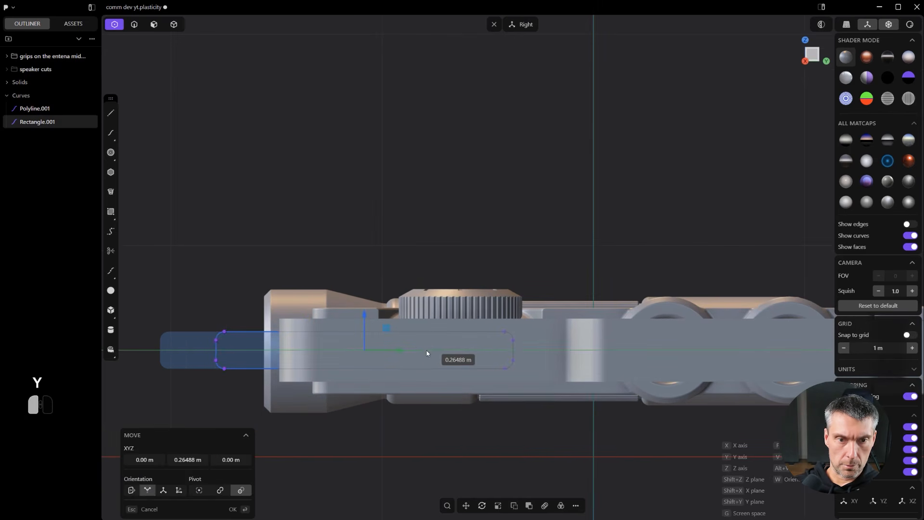
middle_click_drag(466, 356, 511, 393)
key("shift+q")
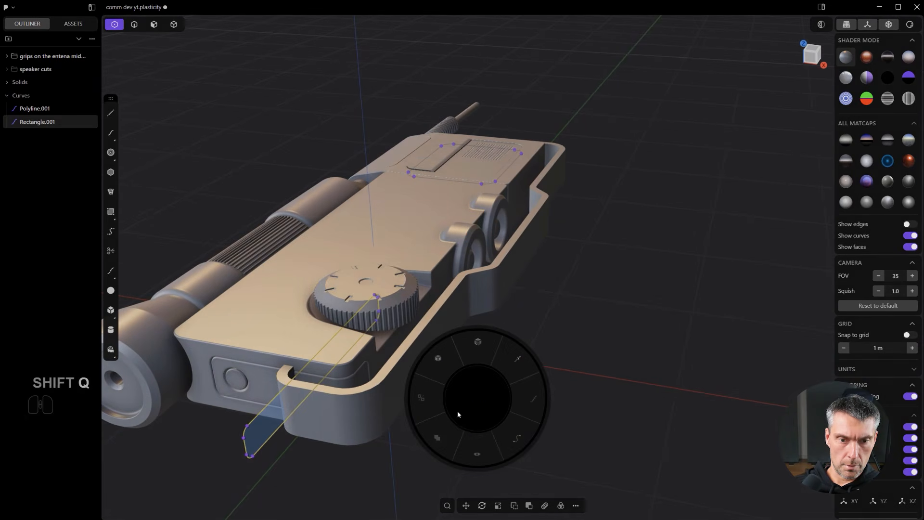
key("ctrl+z")
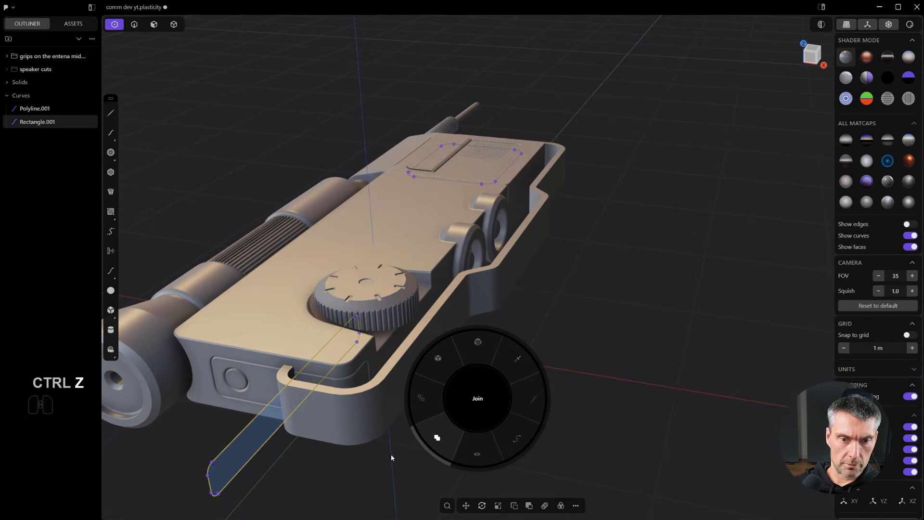
- Extrude the rounded rectangle's region into a solid cutter block
left_click(389, 456)
middle_click_drag(391, 449, 328, 431)
key("3")
left_click(291, 421)
key("e")
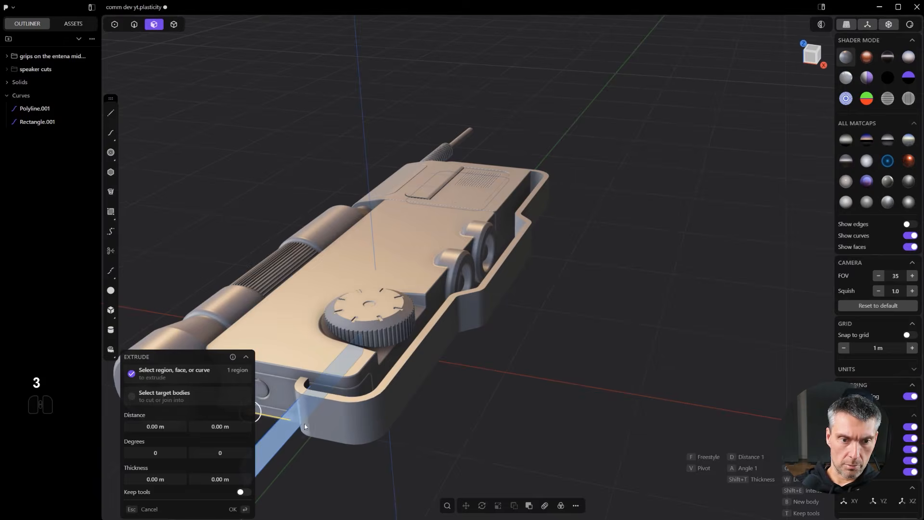
middle_click_drag(299, 436, 389, 380)
left_click_drag(370, 389, 484, 418)
right_click(484, 417)
- Move the cutter block along X so it overlaps the guard's dial-side end
scroll(485, 417, "up", 3)
key("g")
key("y")
key("x")
left_click(513, 430)
- Make a slight adjustment to the cutter block's side facing the device, near the guard's end
middle_click_drag(514, 430, 376, 413)
key("2")
left_click(376, 393)
key("ctrl+z")
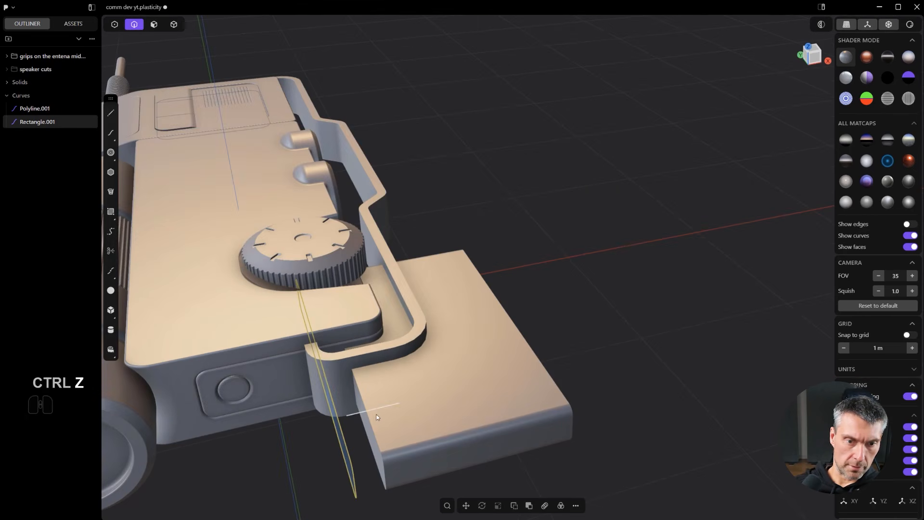
key("2")
left_click(370, 422)
left_click_drag(369, 425, 363, 421)
right_click(364, 420)
middle_click_drag(475, 399, 314, 367)
left_click(674, 442)
- Boolean-subtract the cutter block from the guard's dial-side end, keeping the cutter
scroll(673, 435, "up", 1)
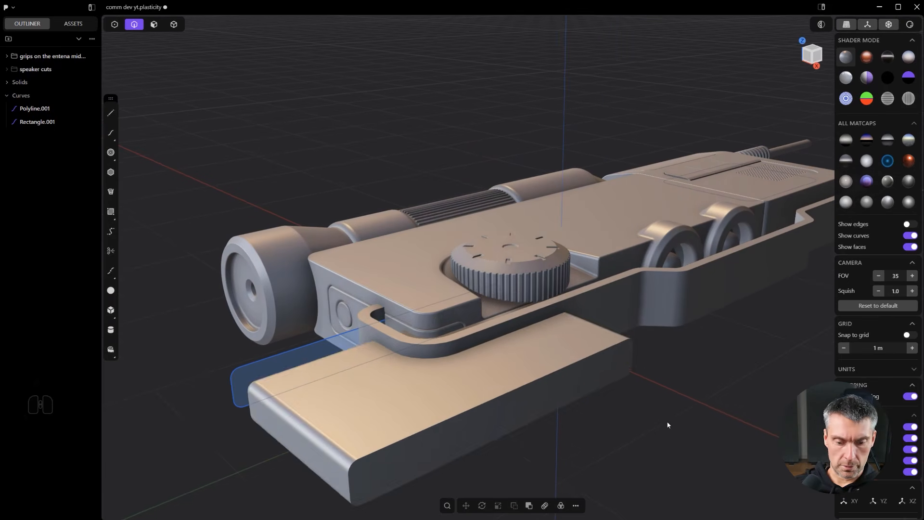
key("4")
left_click(591, 325)
key("q")
left_click(573, 381)
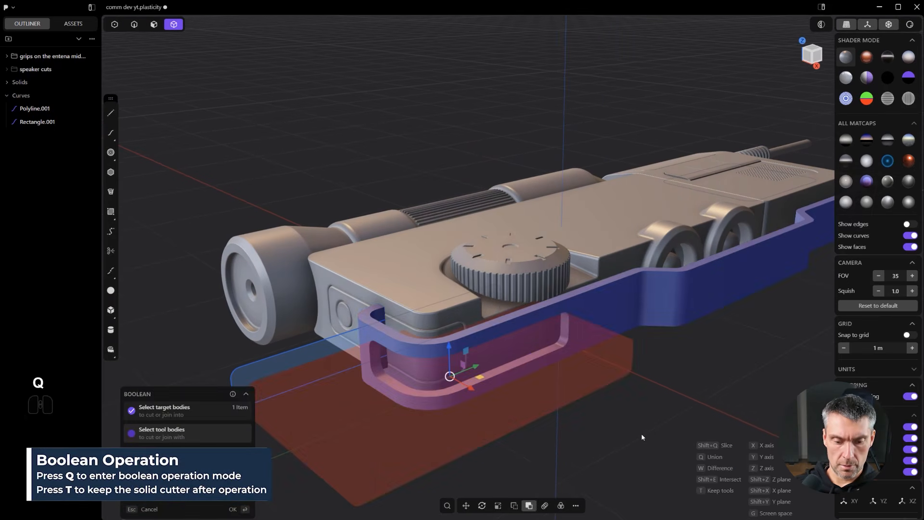
key("t")
right_click(641, 432)
- Move the kept cutter about 3.44 m along Y, plus about 0.27 m more, to the guard's antenna-side end
middle_click_drag(644, 429, 602, 378, "shift")
key("g")
key("y")
middle_click_drag(728, 363, 553, 385, "shift")
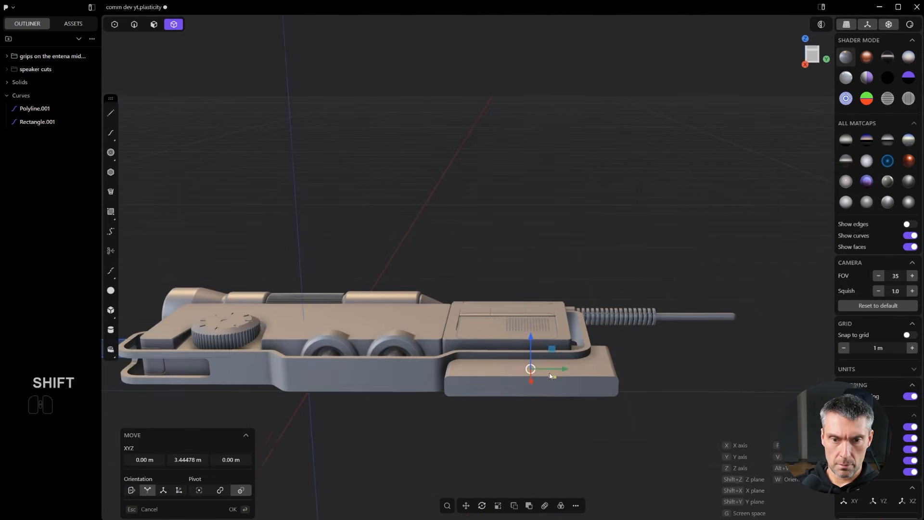
scroll(550, 381, "up", 3)
key("h")
key("ctrl+z")
key("g")
key("y")
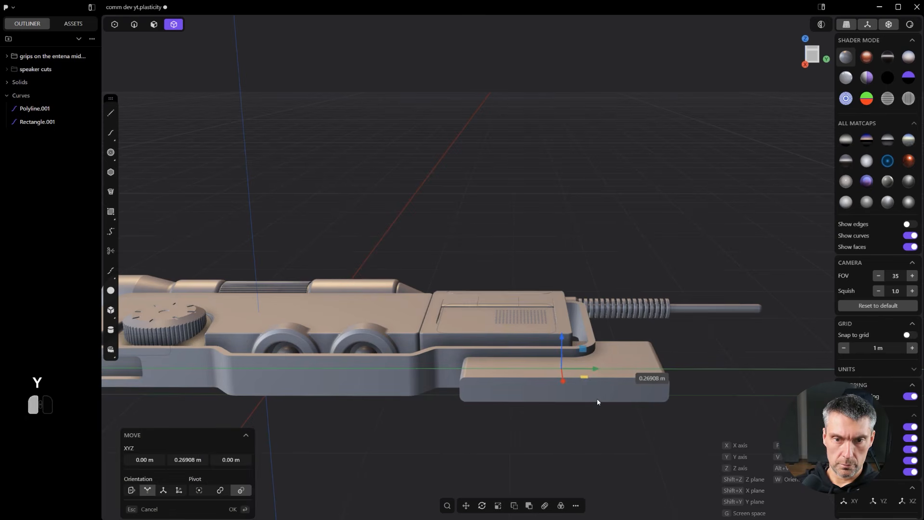
left_click(605, 381)
- Push the cutter's antenna-side end face outward along Y so the block spans the guard's end bend
middle_click_drag(604, 381, 525, 421)
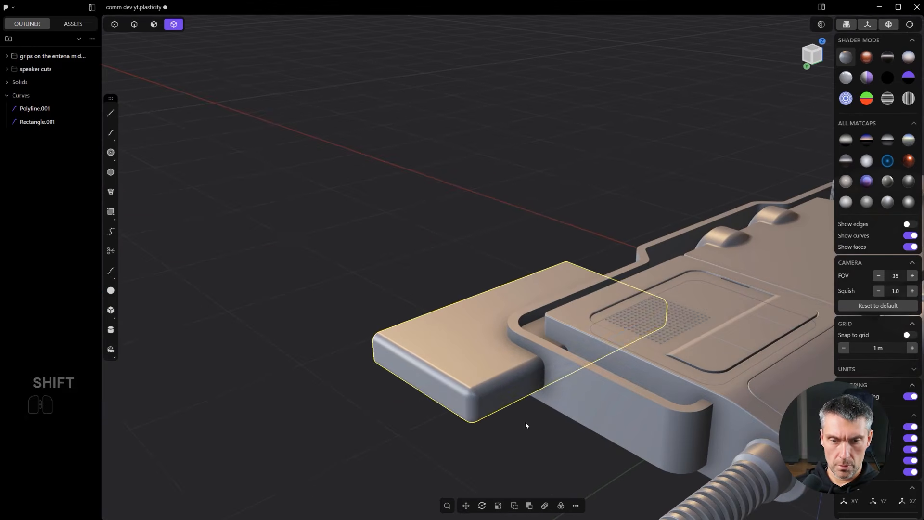
left_click(520, 389)
left_click_drag(543, 403, 637, 468)
right_click(629, 461)
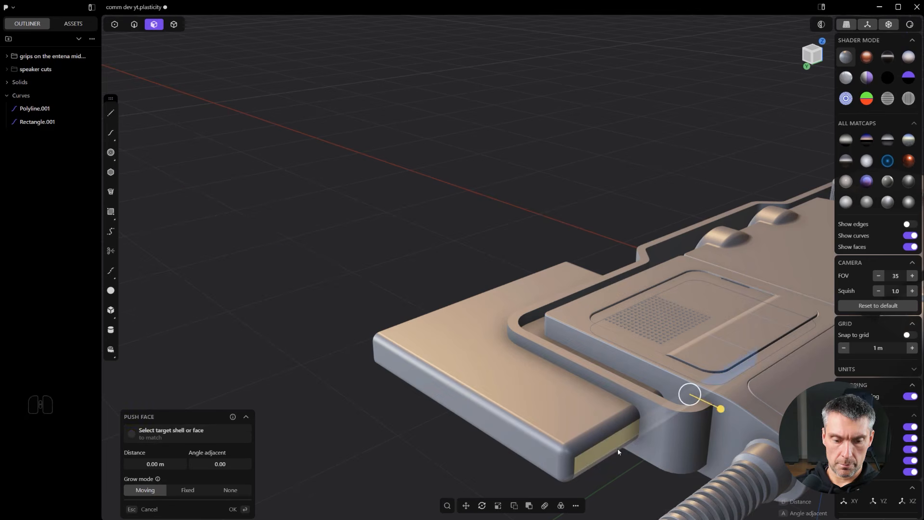
- Boolean-subtract the lengthened cutter from the guard's antenna-side end
scroll(617, 447, "down", 2)
key("4")
left_click(582, 383)
key("q")
left_click(565, 392)
right_click(561, 392)
- Duplicate the circular edges of the two side knobs as curves and move them along X in front of the guard
middle_click_drag(450, 404, 549, 384)
scroll(493, 374, "up", 2)
middle_click_drag(493, 373, 307, 311, "shift")
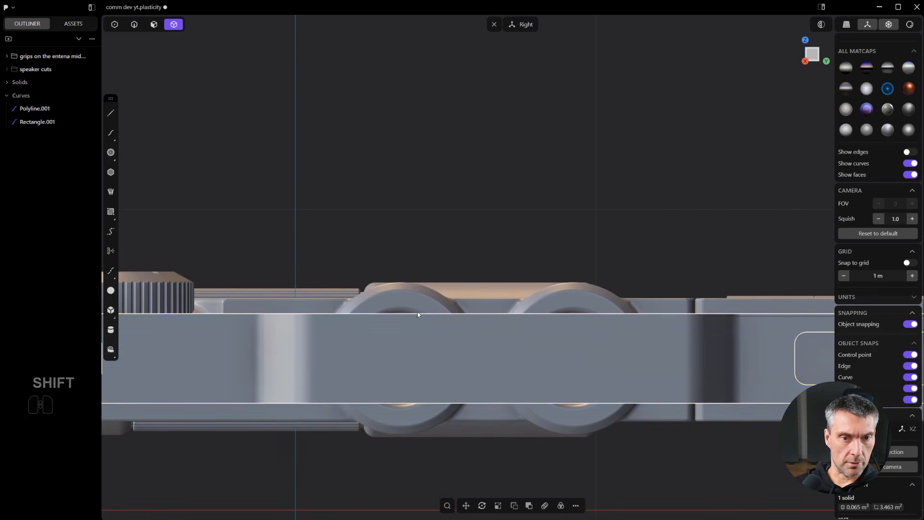
middle_click_drag(404, 319, 410, 316)
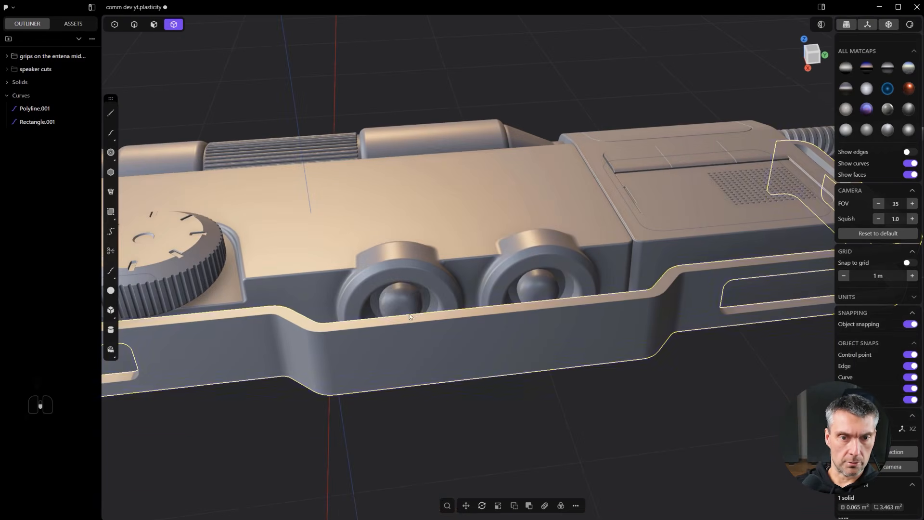
left_click(413, 286)
key("f")
left_click(542, 276, "shift")
key("shift+Caps_Lock")
key("shift+Caps_Lock")
key("shift+d")
key("y")
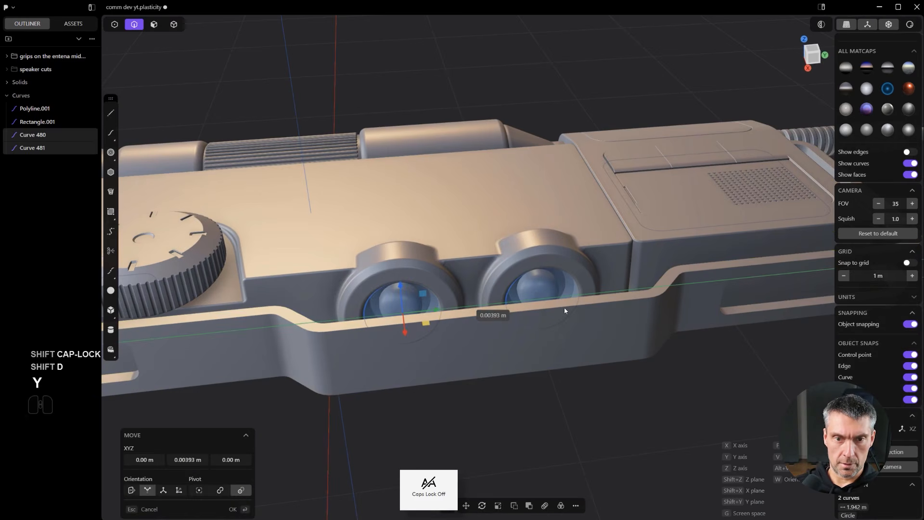
key("x")
right_click(585, 367)
- Try to resize the two copied circles together in the side view
key("x")
middle_click_drag(626, 389, 636, 423)
key("ctrl+z")
scroll(636, 422, "up", 3)
middle_click_drag(597, 380, 605, 379, "shift")
key("s")
key("s")
key("s")
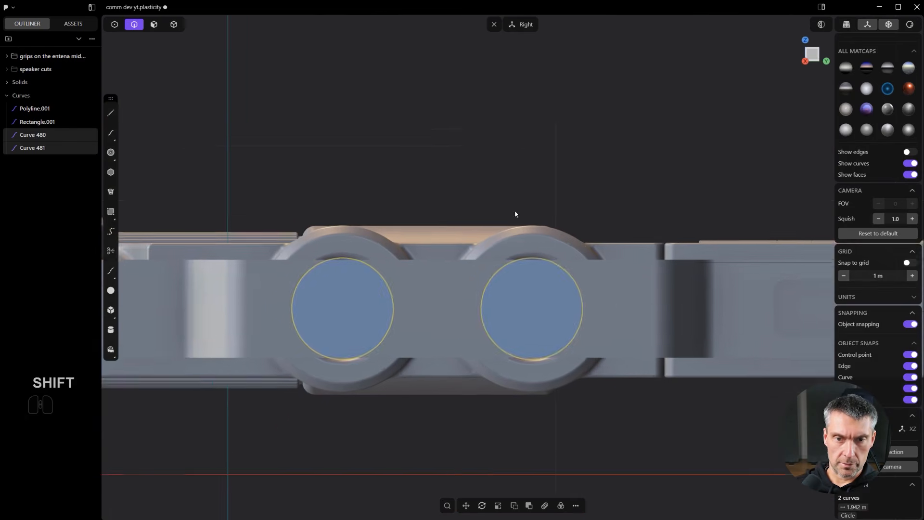
- Delete the copied circle in front of the antenna-side knob
middle_click_drag(513, 234, 530, 250)
scroll(530, 249, "up", 3)
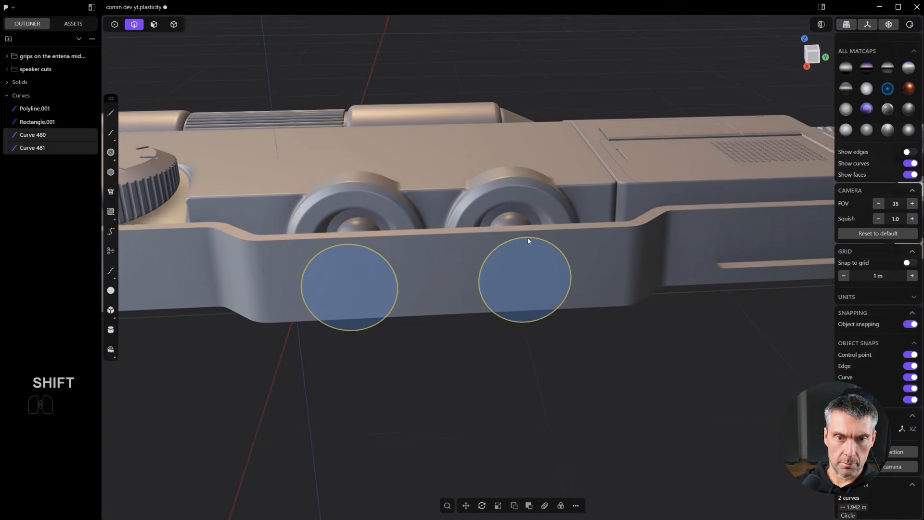
left_click(520, 241)
key("Delete")
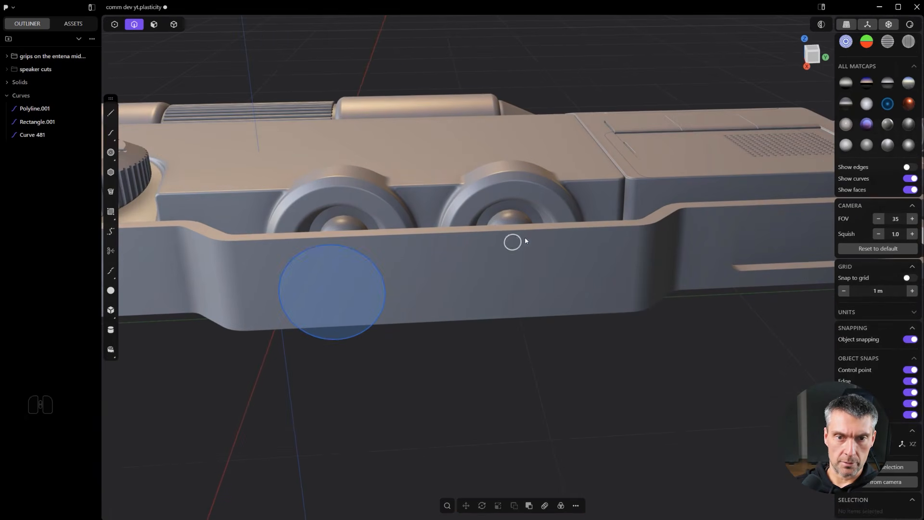
- Scale the remaining circle down to a radius of about 0.119 m
left_click(377, 264)
key("x")
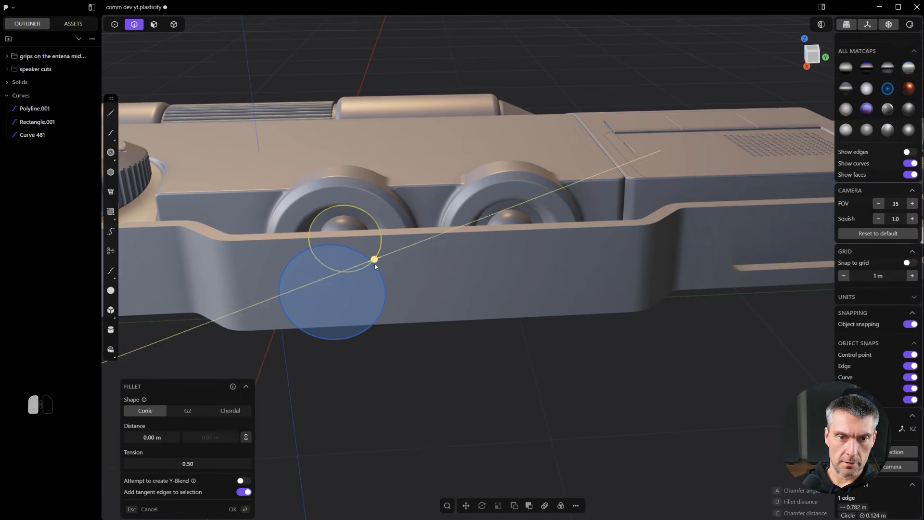
key("Escape")
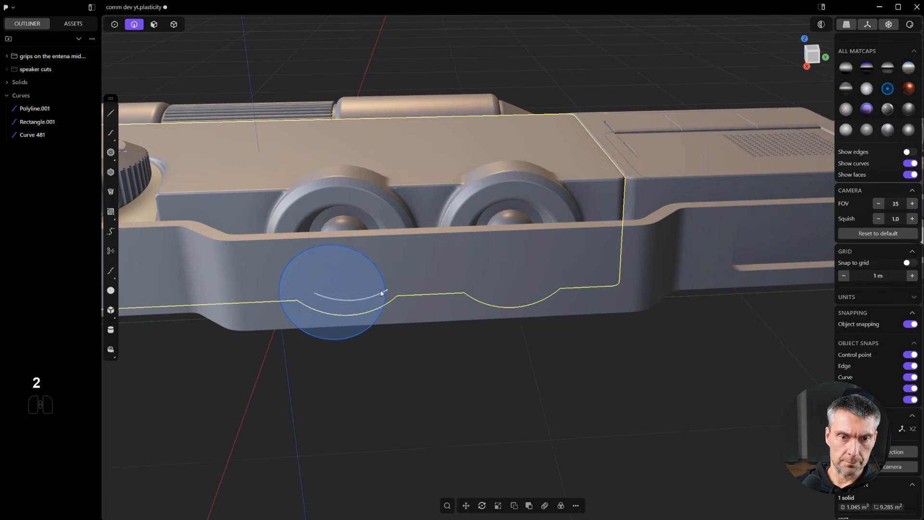
left_click(386, 291)
key("s")
left_click(570, 321)
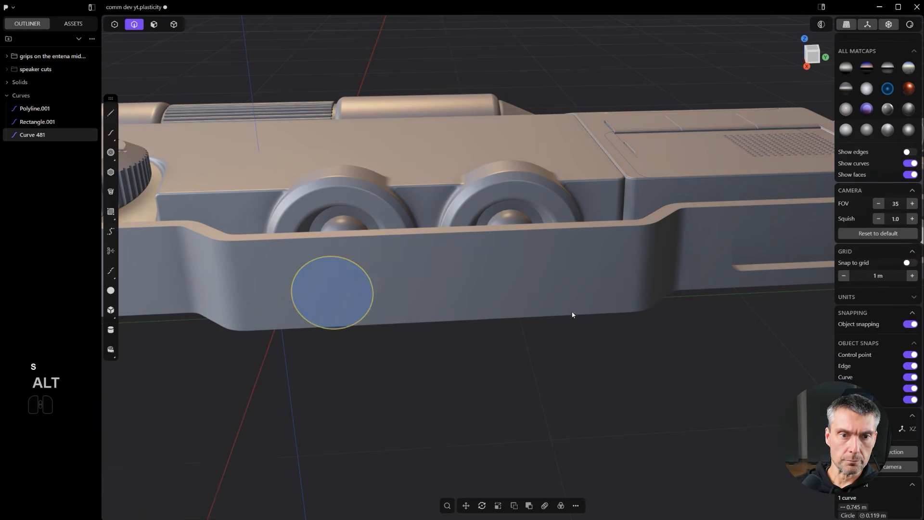
- In the side view, duplicate the smaller circle along Y to align with the antenna-side knob, about 0.55 m away
middle_click_drag(577, 314, 604, 309, "alt")
scroll(605, 309, "up", 2)
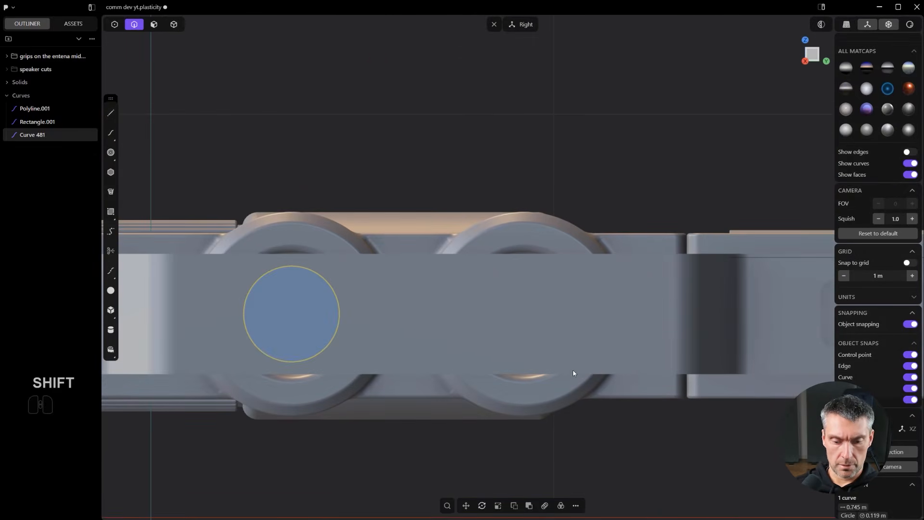
key("shift+d")
key("y")
key("ctrl")
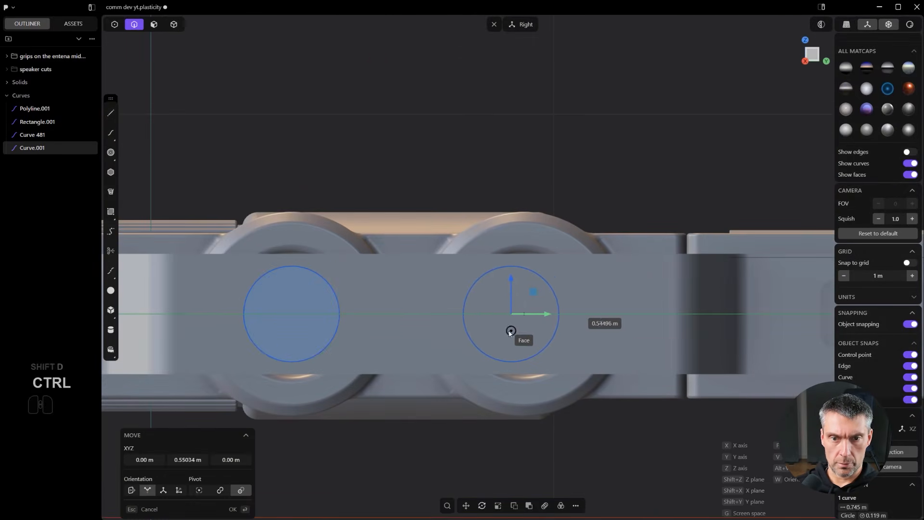
left_click(526, 321)
- Cut the guard with both circles to form round openings in front of the knobs
middle_click_drag(526, 321, 557, 337)
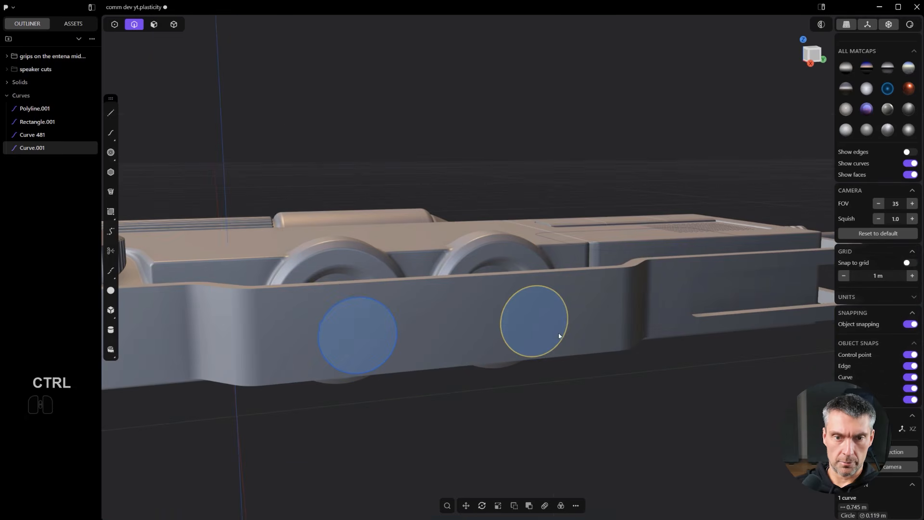
left_click(371, 305, "shift")
key("ctrl+z")
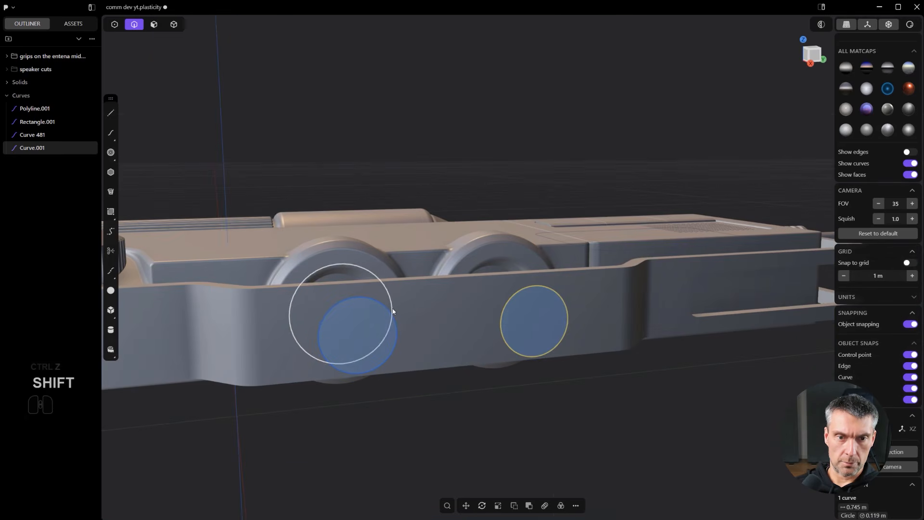
key("ctrl+c")
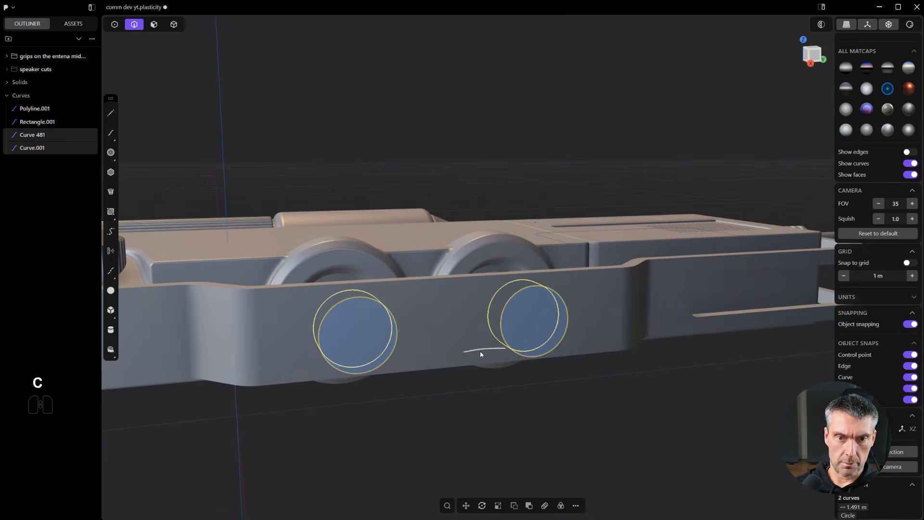
left_click(527, 429)
- Delete the two disc pieces cut from the guard and the circle curves used for cutting
key("4")
left_click(365, 331)
key("x")
left_click(515, 332)
key("x")
key("2")
left_click(557, 302)
key("x")
key("x")
- Show the model edges and apply a small fillet to the guard's round openings and long slot edges
middle_click_drag(395, 321, 377, 322)
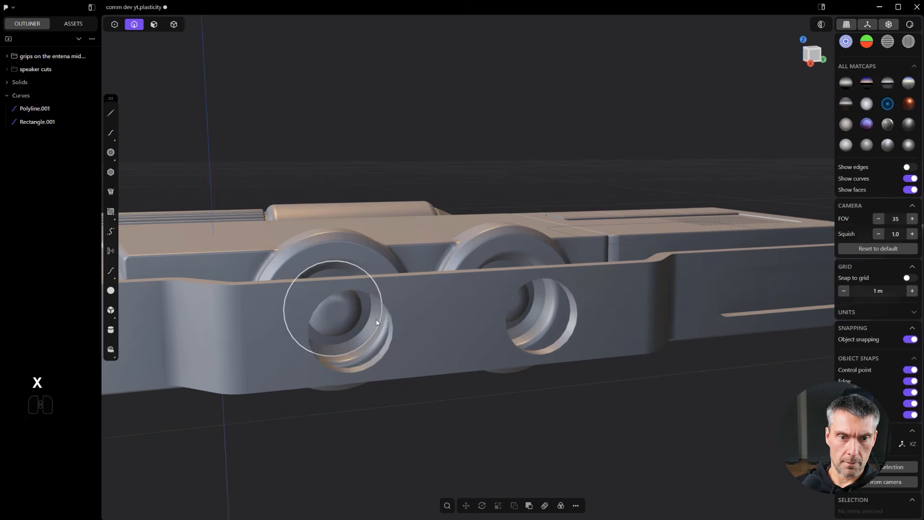
key("2")
key("ctrl+e")
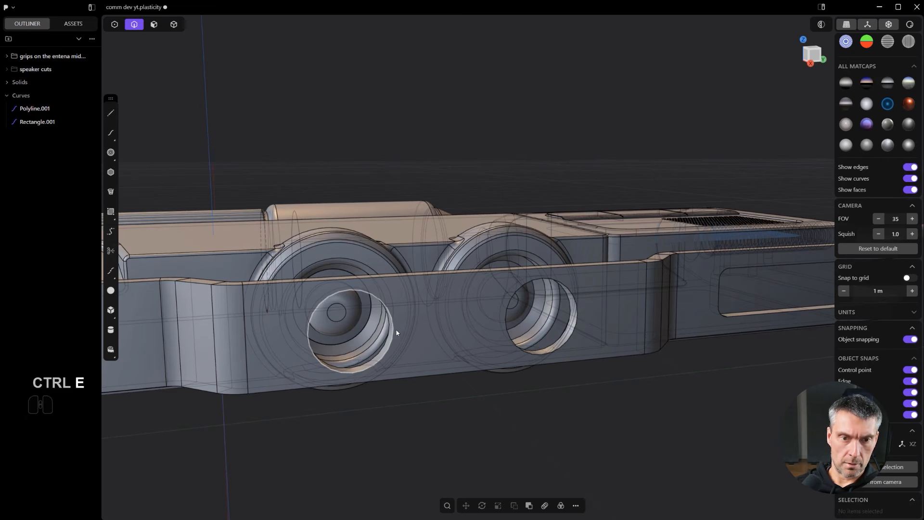
key("alt+z")
left_click(394, 326)
key("f")
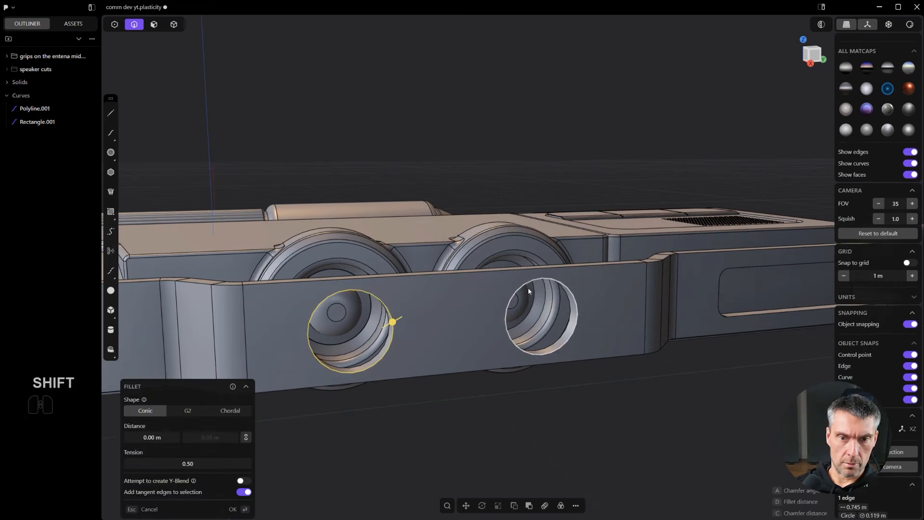
middle_click_drag(526, 287, 641, 289)
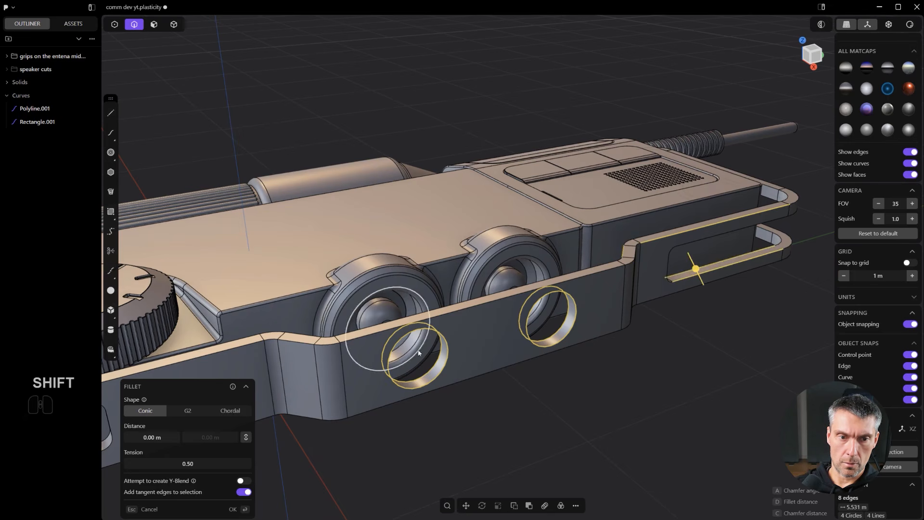
middle_click_drag(416, 354, 548, 293)
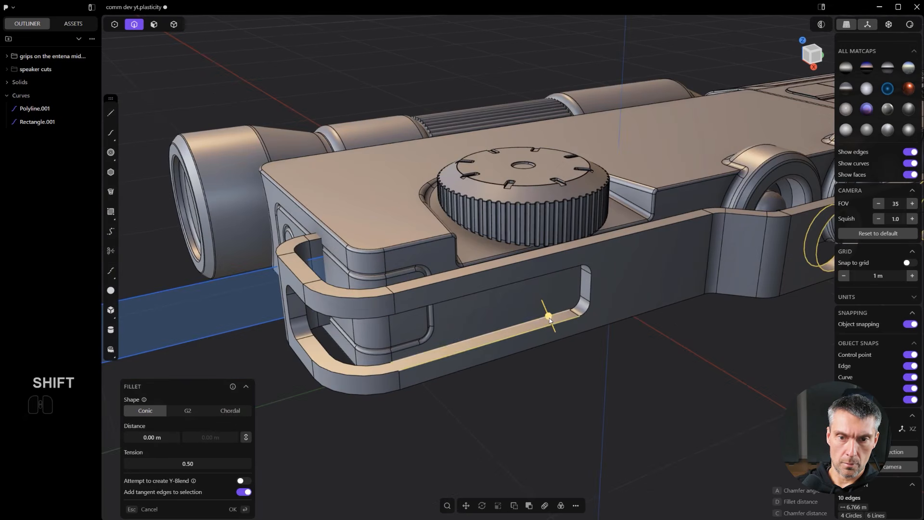
left_click_drag(548, 317, 558, 315)
right_click(625, 377)
- Hide the edge display and deselect the guard
scroll(631, 377, "down", 3)
middle_click_drag(639, 377, 530, 374, "shift")
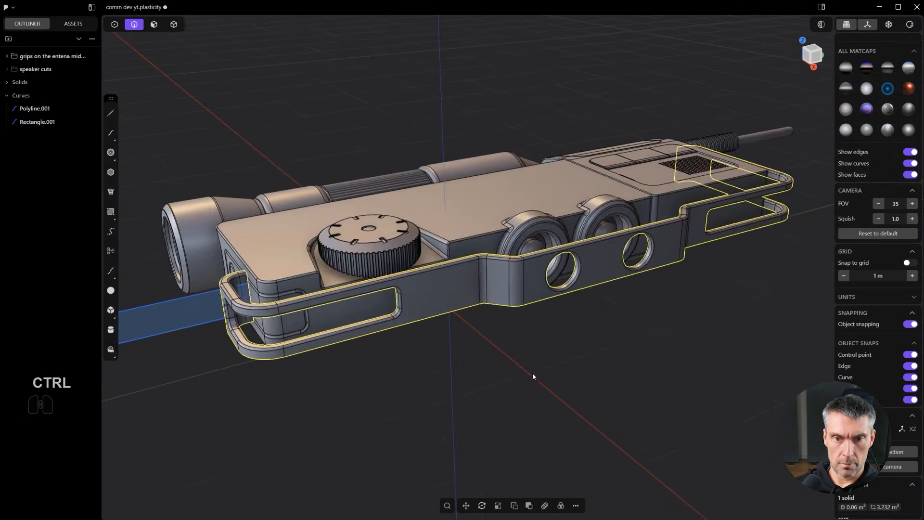
scroll(534, 374, "down", 3)
key("ctrl+e")
middle_click_drag(612, 329, 567, 325)
left_click(590, 333)
- Create a cylinder of about 0.053 m radius and 1 m height beside the barrel's flared end
scroll(567, 326, "down", 1)
middle_click_drag(534, 397, 602, 170, "shift")
scroll(539, 279, "up", 7)
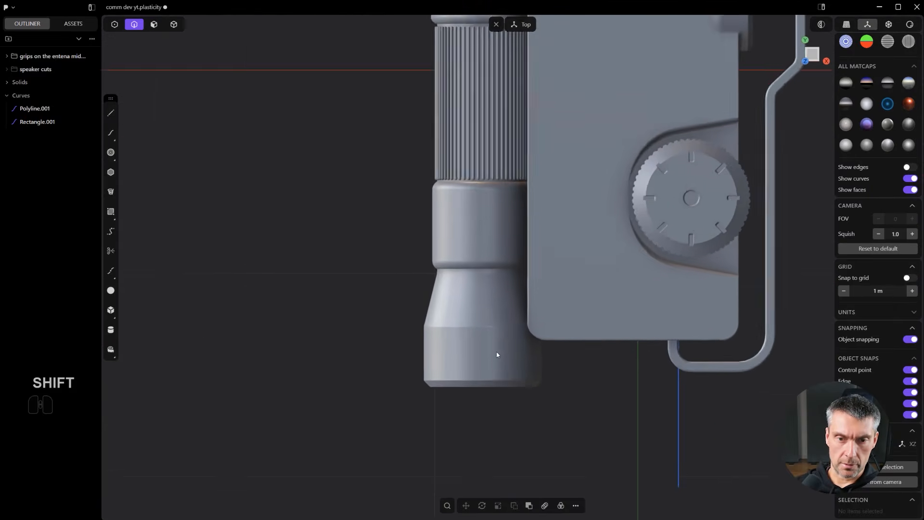
scroll(485, 356, "up", 2)
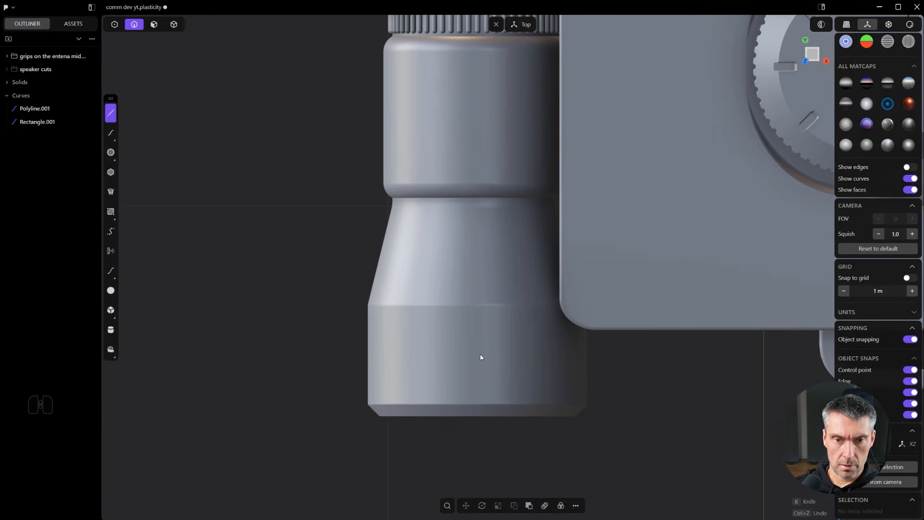
left_click(111, 330)
scroll(255, 343, "down", 1)
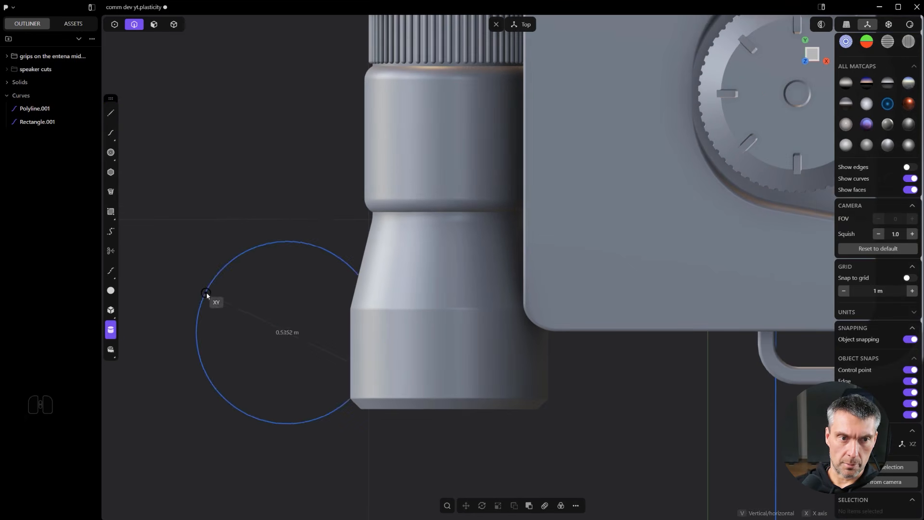
key("ctrl+z")
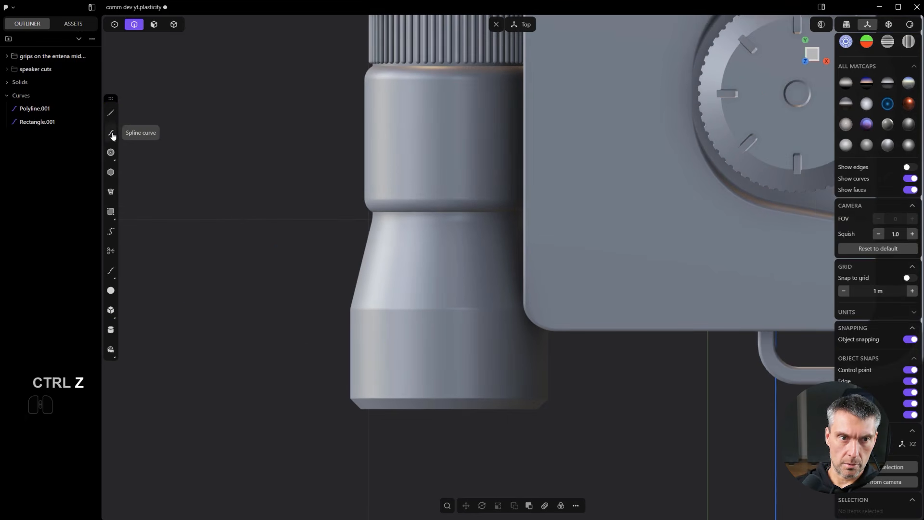
left_click(189, 353)
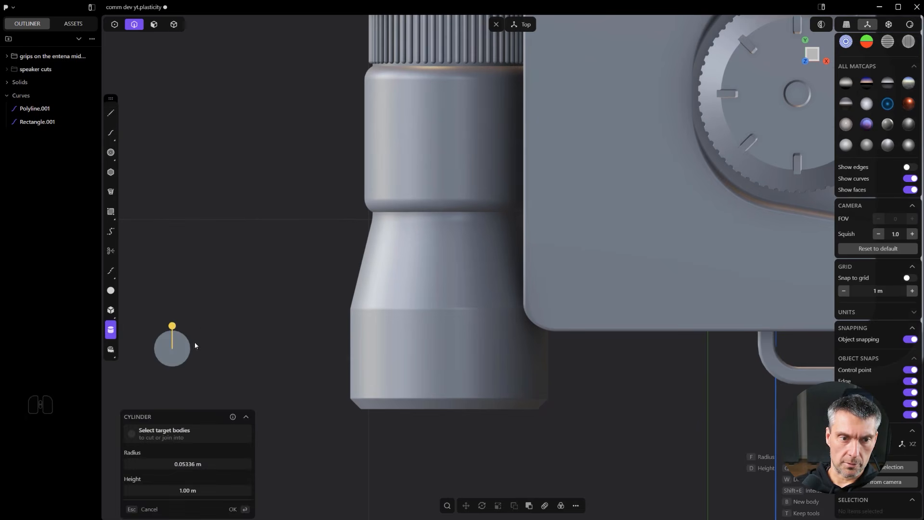
- Rotate the new cylinder 90 degrees about the X axis so it lies parallel to the barrel
middle_click_drag(309, 274, 530, 291)
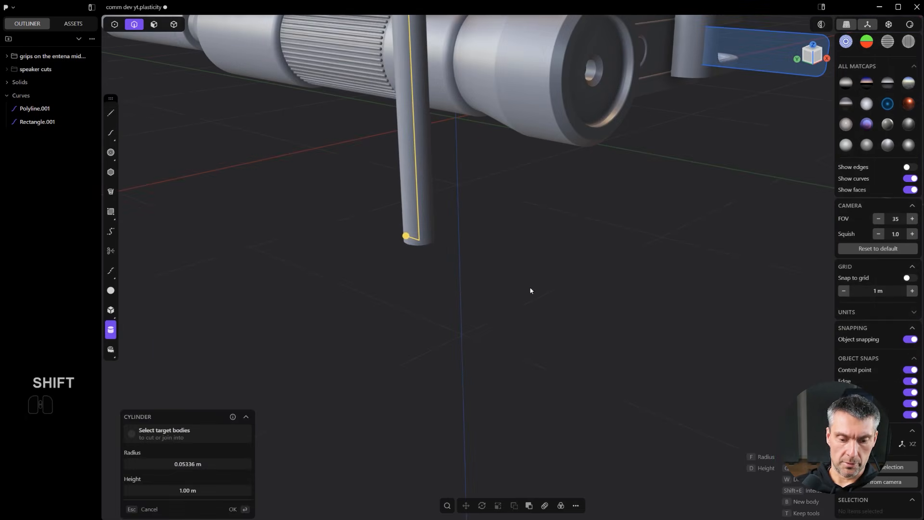
type("rx90")
key("Return")
right_click(544, 252)
- Scale the cylinder down uniformly and move it onto the front edge of the barrel's wide end section
middle_click_drag(544, 251, 390, 324, "alt")
key("s")
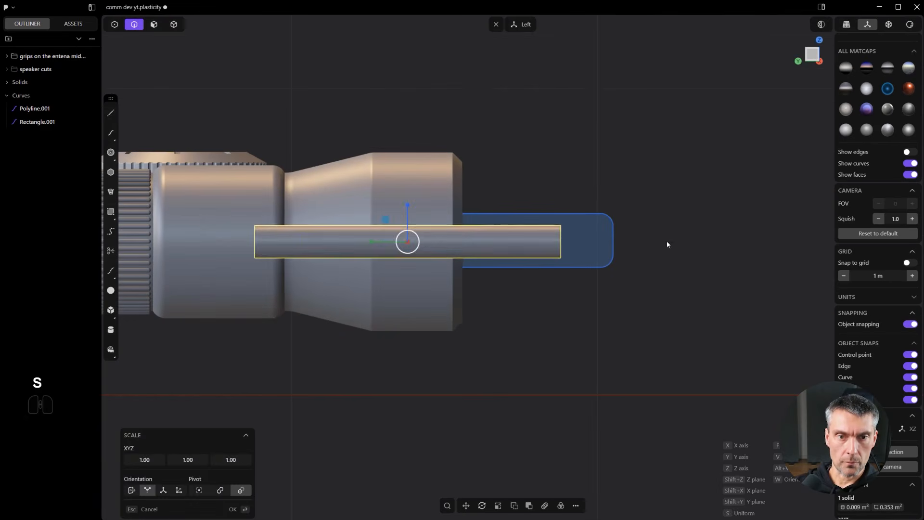
left_click(531, 228)
scroll(530, 227, "up", 2)
key("g")
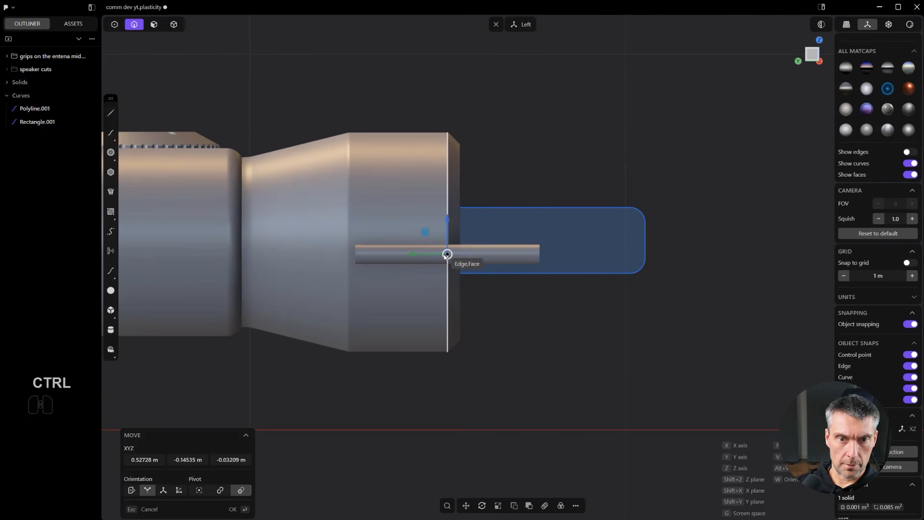
scroll(448, 253, "up", 2)
left_click(443, 257)
- Make the rod thinner by scaling it down uniformly, and lengthen it by scaling along the Y axis only
scroll(443, 257, "up", 2)
key("s")
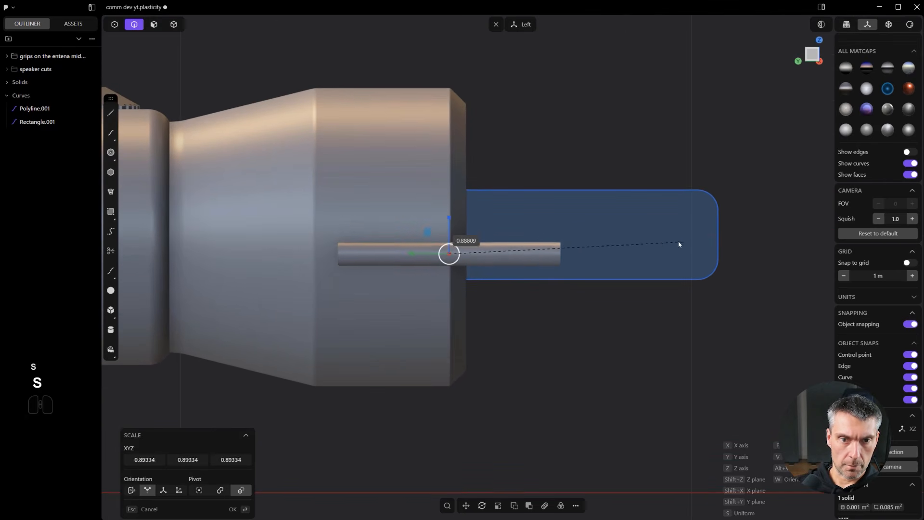
left_click(643, 242)
key("s")
key("y")
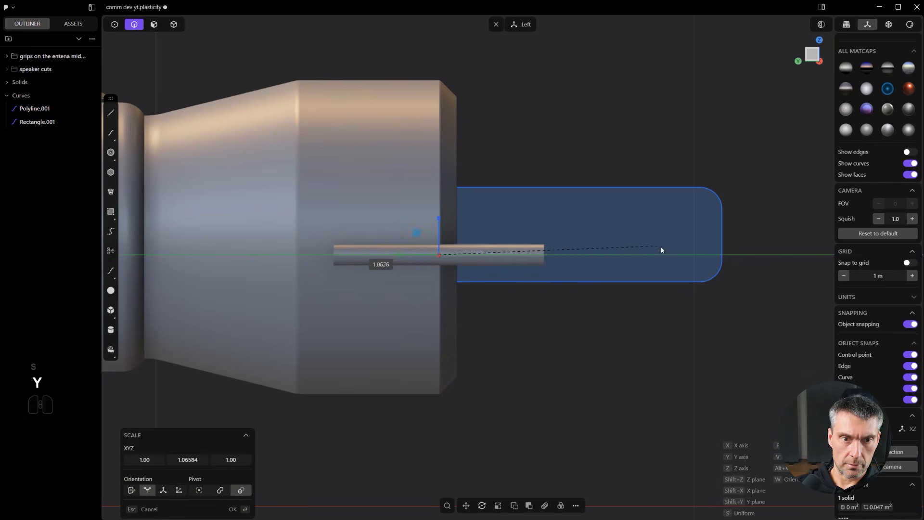
left_click(697, 259)
middle_click_drag(480, 241, 590, 405)
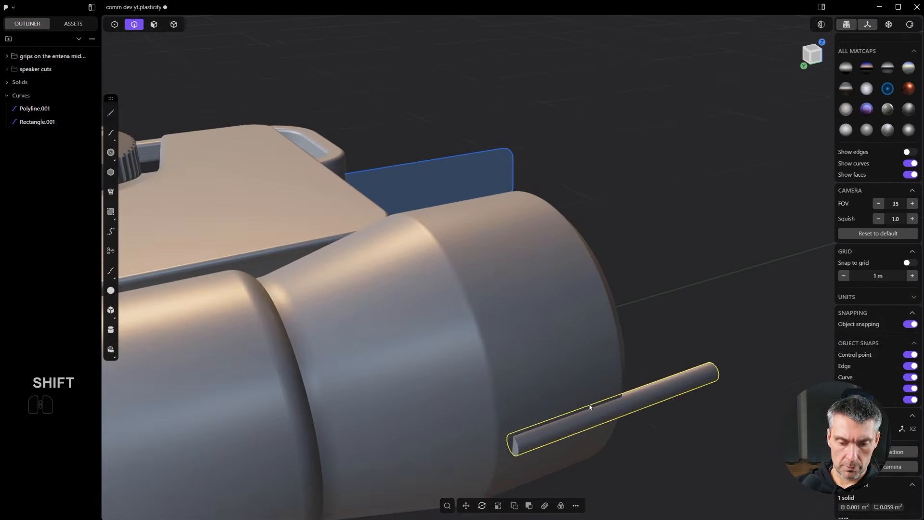
key("y")
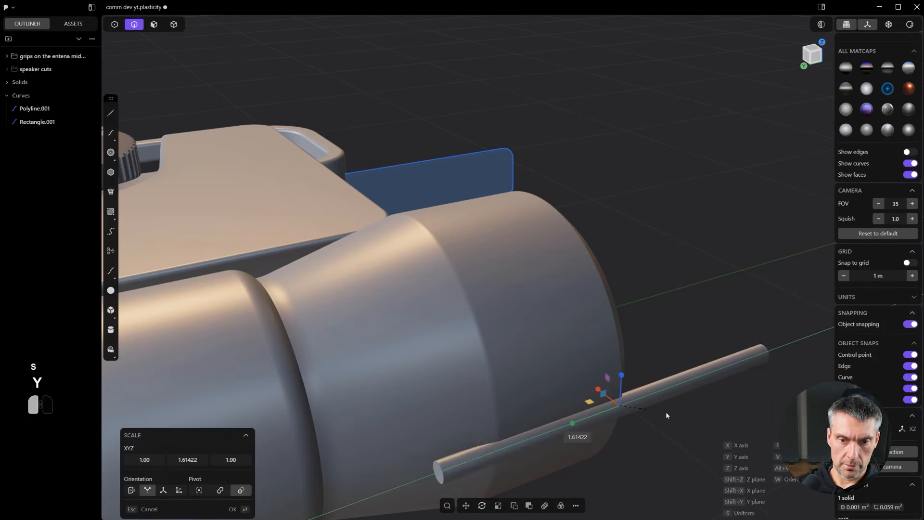
left_click(633, 434)
- Move the rod about 0.008 m outward along the X axis, away from the barrel's side surface
middle_click_drag(634, 435, 616, 330, "shift")
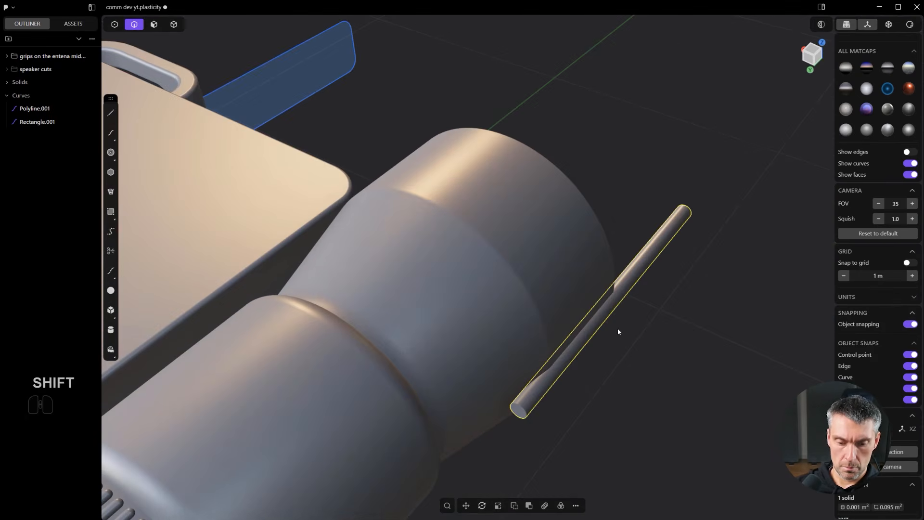
key("g")
key("x")
left_click(648, 350)
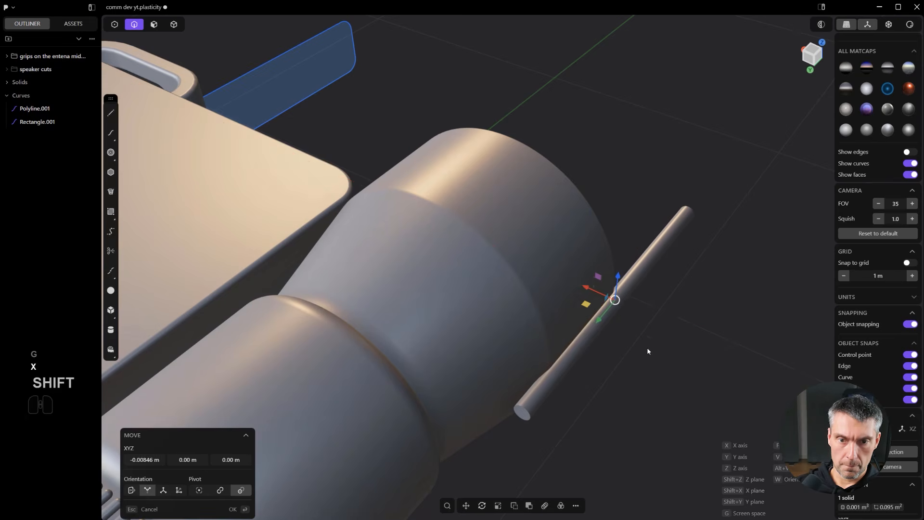
right_click(647, 351)
- Slide the rod forward along the Y axis by about 0.14 m so it extends past the barrel's open end
scroll(640, 360, "up", 3)
middle_click_drag(640, 360, 465, 354)
middle_click_drag(464, 354, 454, 485, "shift")
scroll(499, 362, "up", 3)
middle_click_drag(525, 302, 580, 403, "shift")
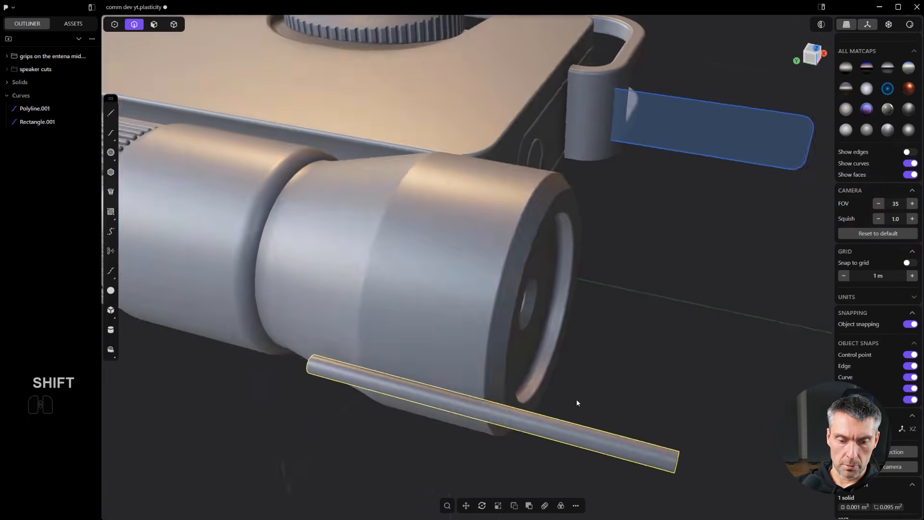
key("g")
key("y")
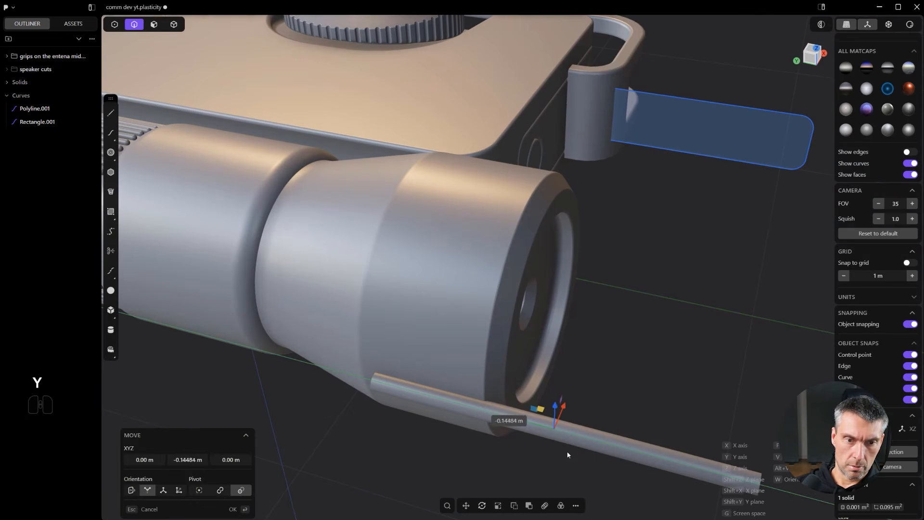
left_click(562, 449)
- Fillet the circular edge at the rod's rear end
middle_click_drag(561, 449, 396, 502)
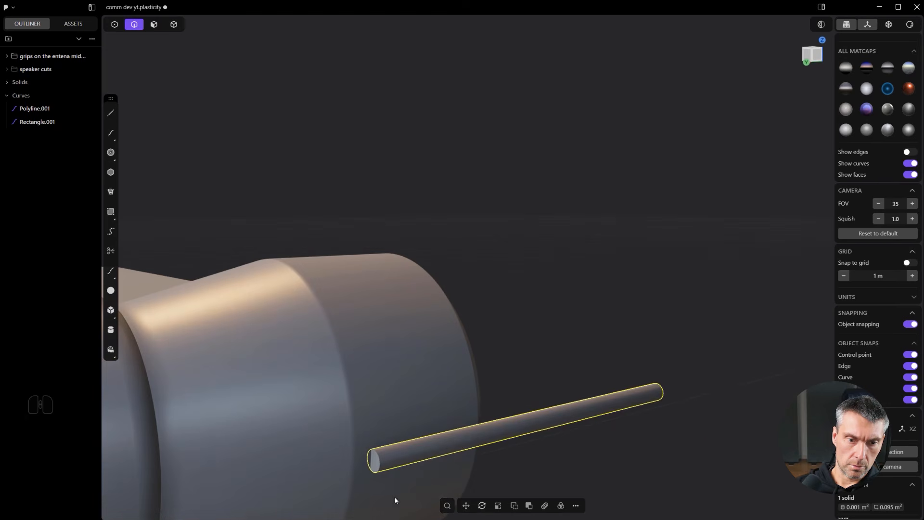
key("2")
left_click(378, 459)
left_click_drag(378, 459, 432, 445)
right_click(432, 445)
- Try to make a radial array of the rod around the barrel's centre
scroll(499, 431, "down", 1)
scroll(499, 434, "down", 4)
middle_click_drag(626, 309, 525, 310)
middle_click_drag(525, 311, 371, 443)
left_click(557, 508)
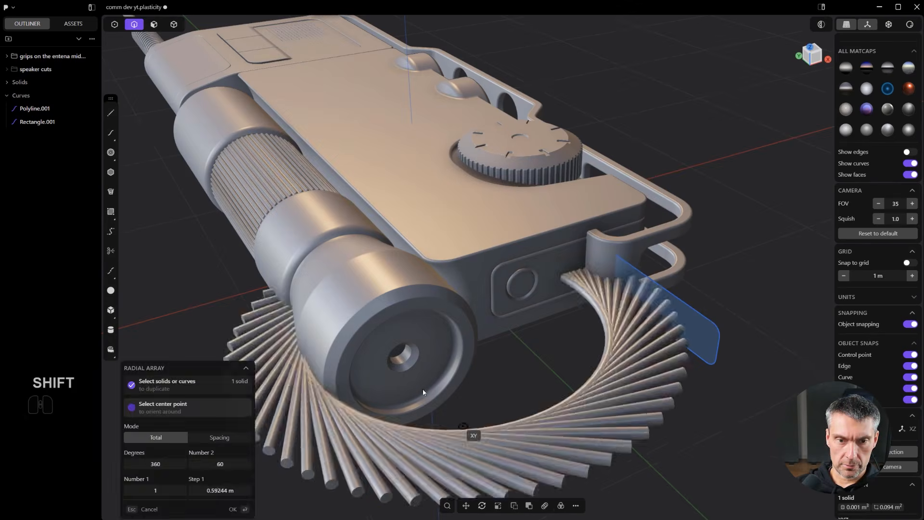
middle_click_drag(410, 368, 409, 337)
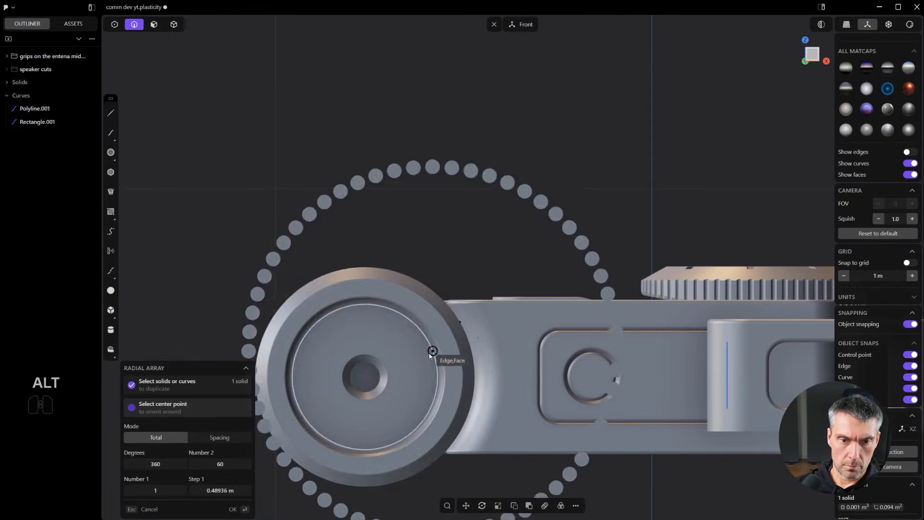
left_click(363, 380)
middle_click_drag(363, 380, 475, 361)
key("ctrl+z")
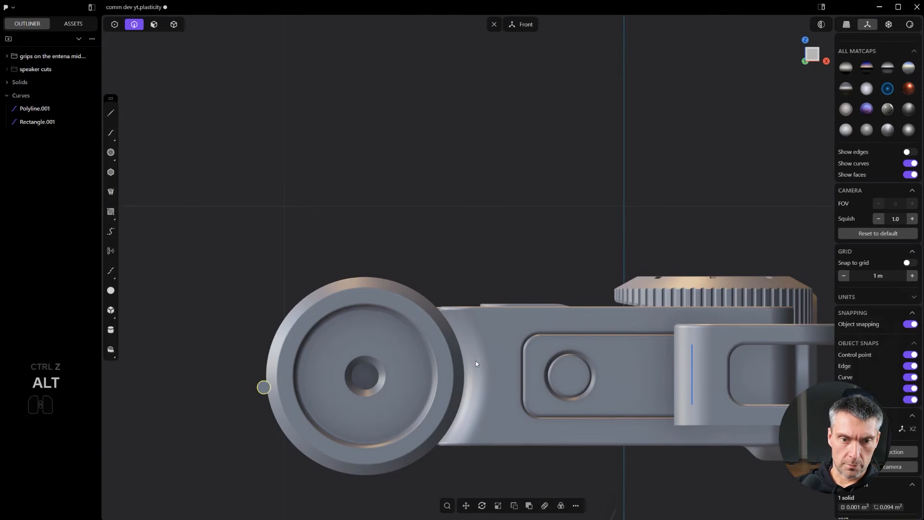
- Make a 360-degree radial array of the rod with 40 copies, centred on the hole in the barrel's end
left_click(561, 506)
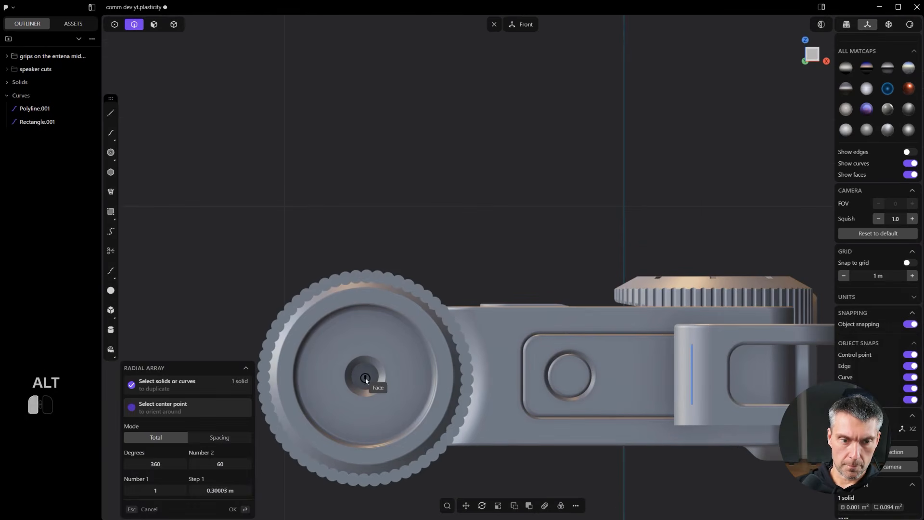
left_click(365, 376)
type("40")
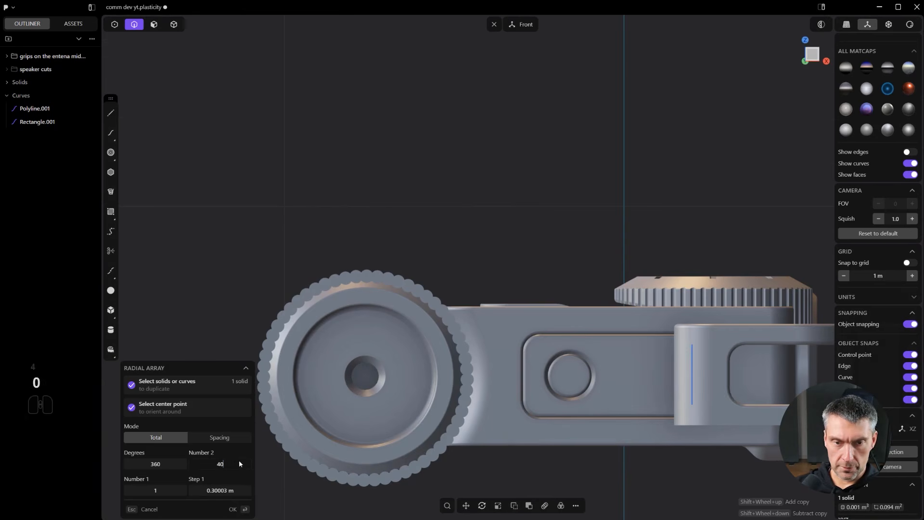
- Complete the radial array of the groove cutter around the end cap, with 40 copies over 360 degrees
key("Return")
middle_click_drag(433, 337, 507, 345)
middle_click_drag(452, 378, 544, 372, "shift")
scroll(687, 348, "down", 2)
middle_click_drag(597, 422, 700, 358)
scroll(673, 400, "up", 1)
right_click(680, 396)
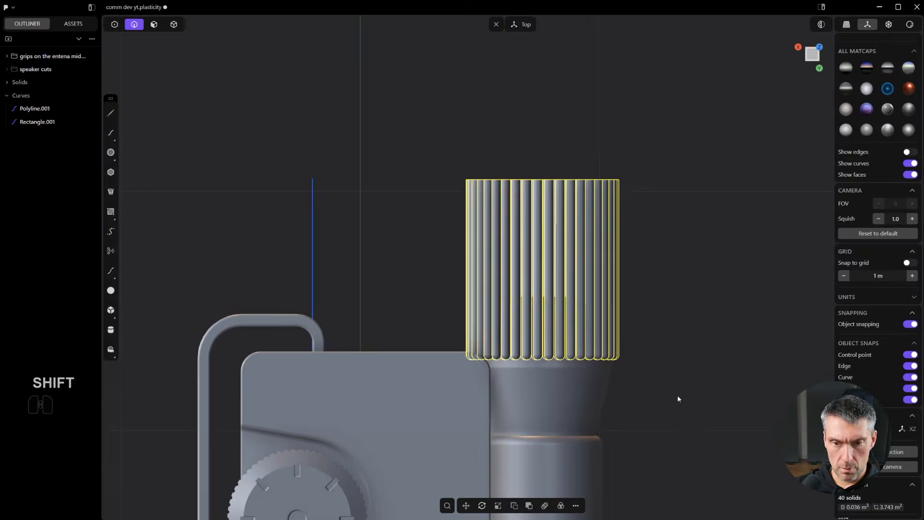
- Cut the arrayed cutter solids out of the cylindrical end cap with a Boolean to form the grip grooves
key("4")
left_click(576, 385)
key("q")
left_click_drag(660, 275, 427, 96)
middle_click_drag(634, 208, 450, 242)
scroll(451, 242, "up", 10)
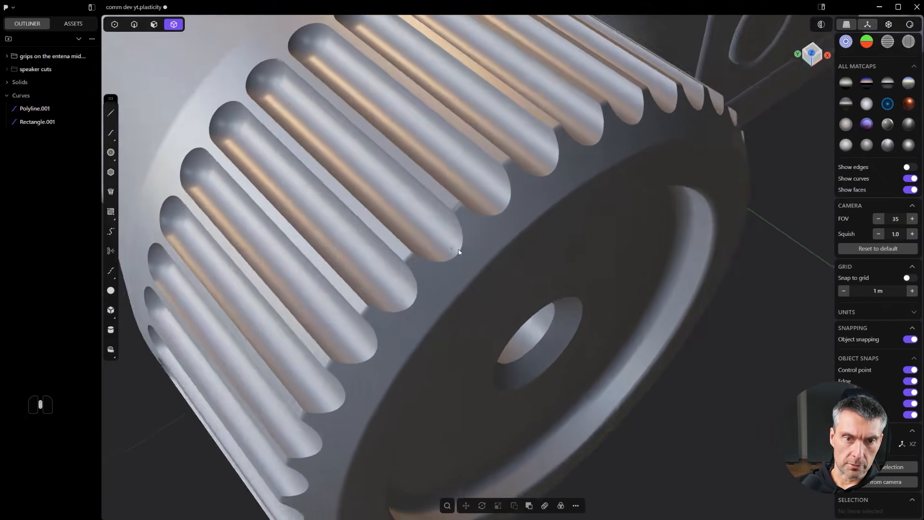
- Select the lengthwise edges of all grip grooves on the end cap from the top view
scroll(459, 251, "down", 5)
middle_click_drag(459, 251, 574, 323, "alt")
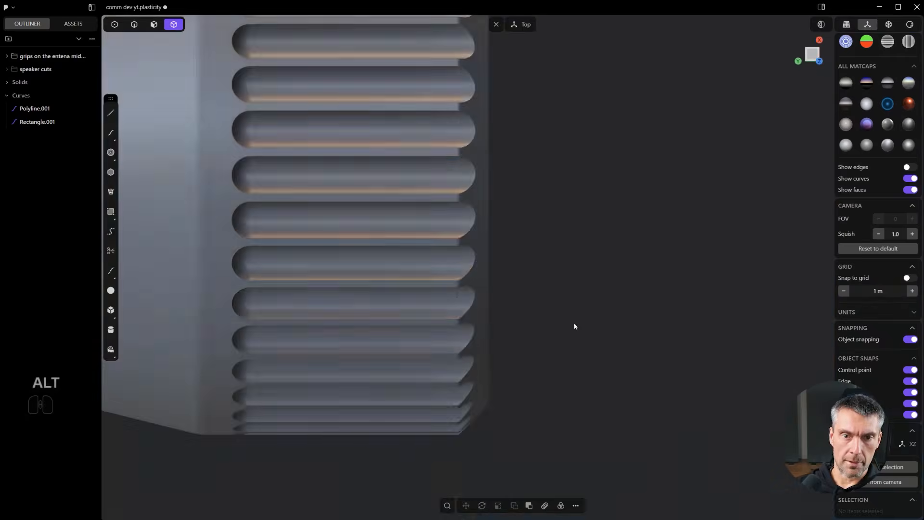
scroll(536, 376, "down", 3)
scroll(537, 424, "down", 2)
key("2")
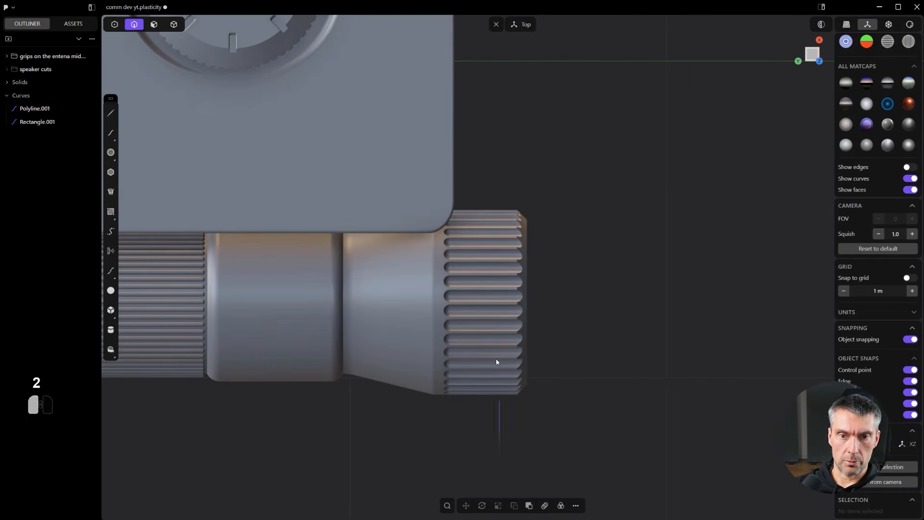
scroll(502, 135, "up", 2)
left_click_drag(516, 471, 492, 152)
- Try to fillet the selected groove edges by about 0.009 m
key("f")
scroll(485, 228, "up", 2)
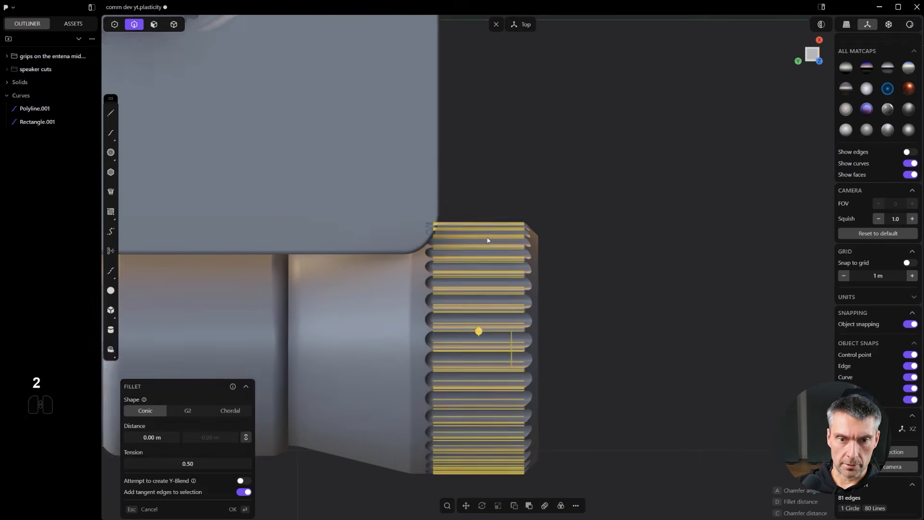
scroll(474, 323, "up", 3)
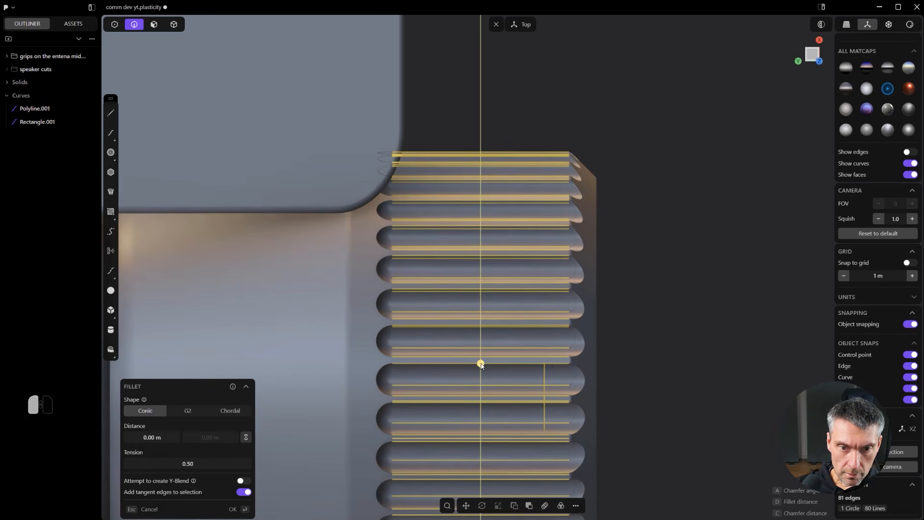
key("shift")
left_click_drag(482, 365, 480, 364, "shift")
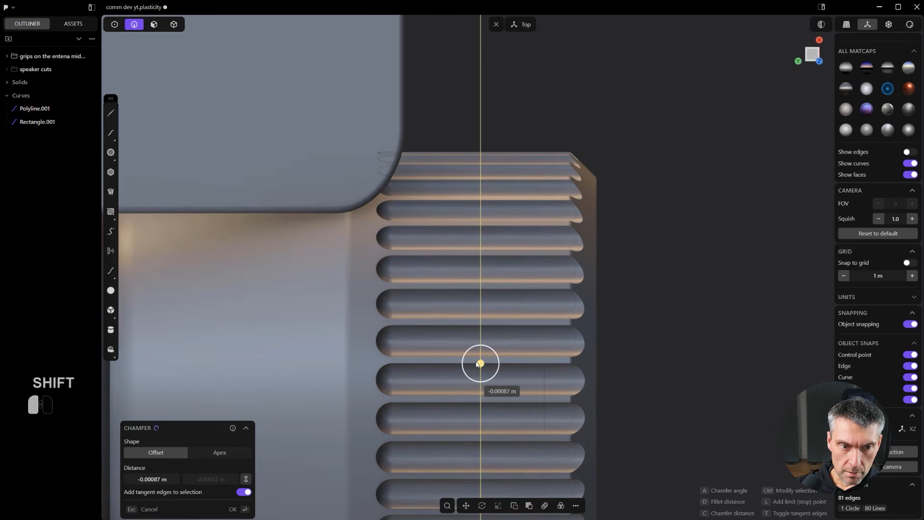
left_click_drag(474, 363, 487, 384, "shift")
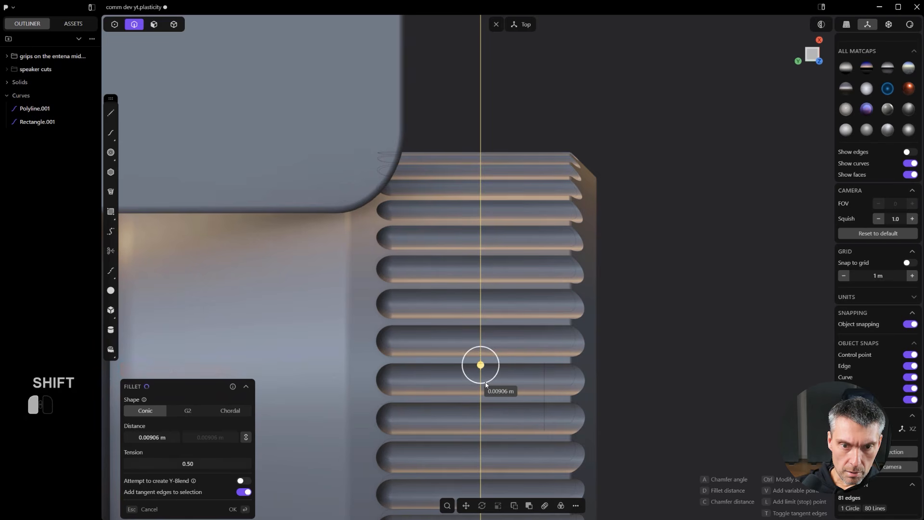
scroll(490, 381, "up", 4)
key("ctrl+z")
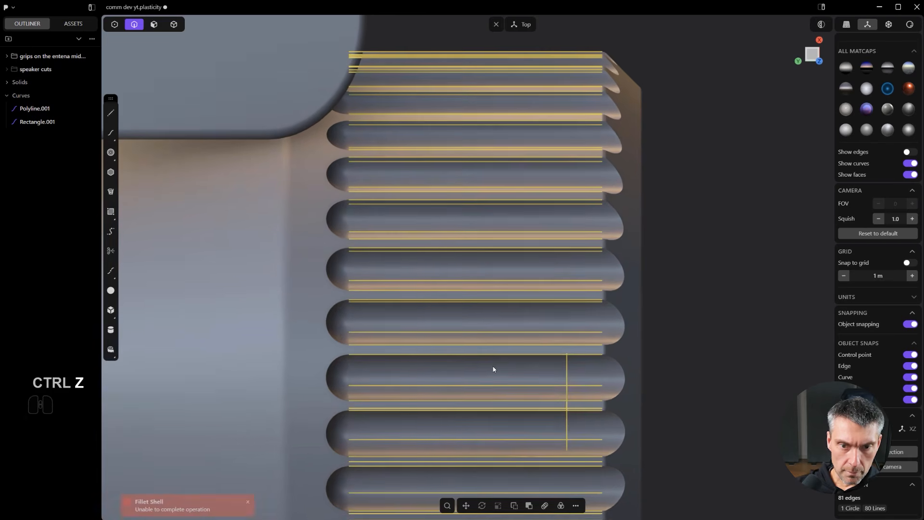
- Try a smaller fillet of about 0.008 m on the same groove edges
key("b")
scroll(491, 365, "down", 1)
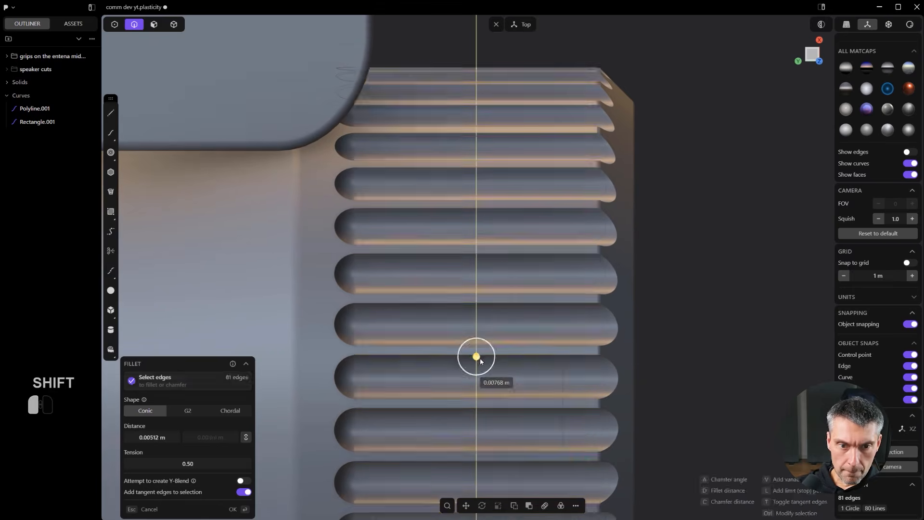
left_click_drag(485, 371, 486, 372, "shift")
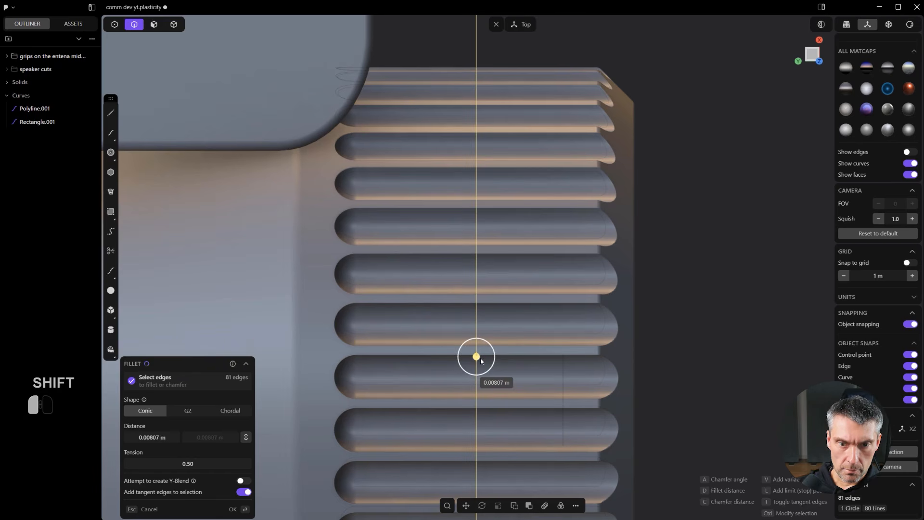
key("ctrl+z")
- Apply a very small fillet to the selected grip groove edges
scroll(530, 366, "up", 2)
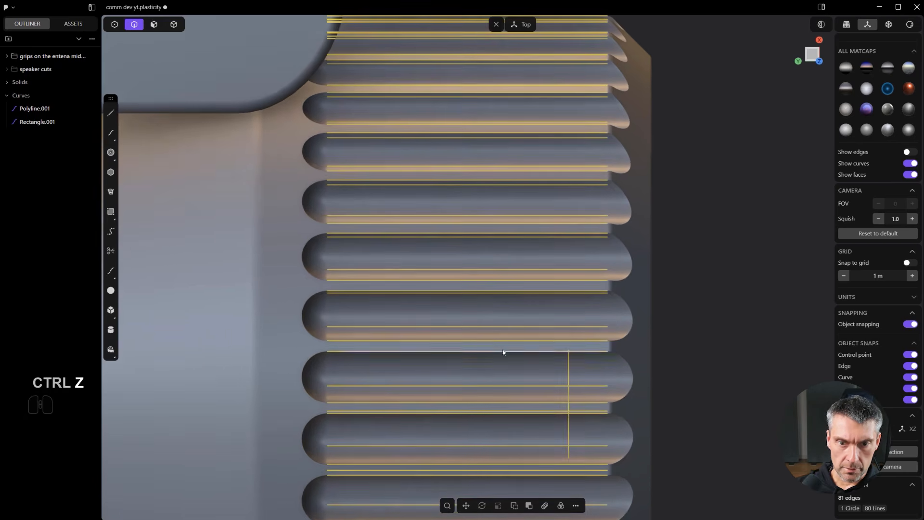
left_click_drag(473, 347, 471, 359, "shift")
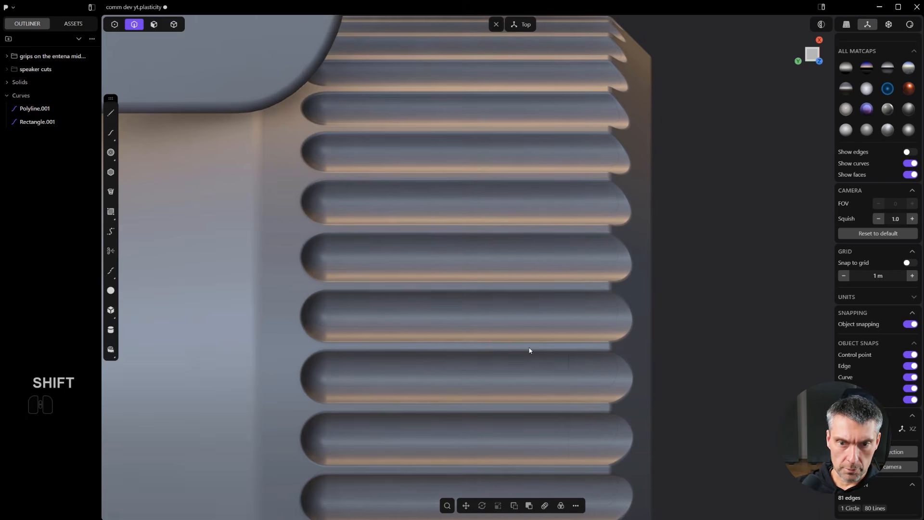
right_click(530, 350)
scroll(533, 347, "down", 10)
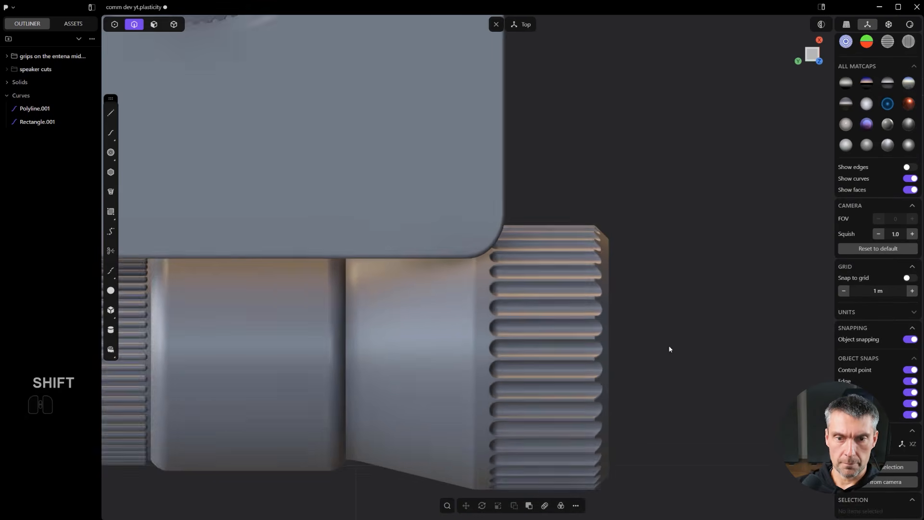
- Delete the leftover Rectangle.001 curve beside the end cap
scroll(667, 332, "down", 5)
middle_click_drag(753, 376, 528, 345)
key("2")
left_click(689, 233)
key("x")
key("2")
- Examine the whole model from above, including the long side cylinder and the antenna end
scroll(677, 255, "down", 3)
scroll(529, 345, "down", 1)
middle_click_drag(528, 241, 644, 303, "shift")
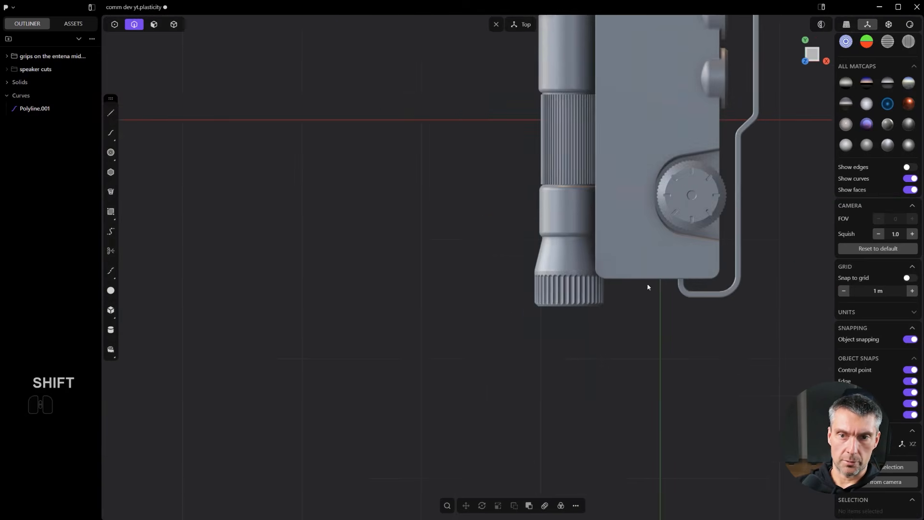
middle_click_drag(693, 92, 538, 342, "shift")
scroll(537, 339, "down", 2)
middle_click_drag(536, 290, 537, 246, "shift")
scroll(509, 302, "down", 2)
middle_click_drag(528, 303, 507, 330)
scroll(507, 330, "down", 3)
scroll(507, 331, "up", 2)
middle_click_drag(442, 162, 399, 205, "shift")
scroll(399, 205, "up", 2)
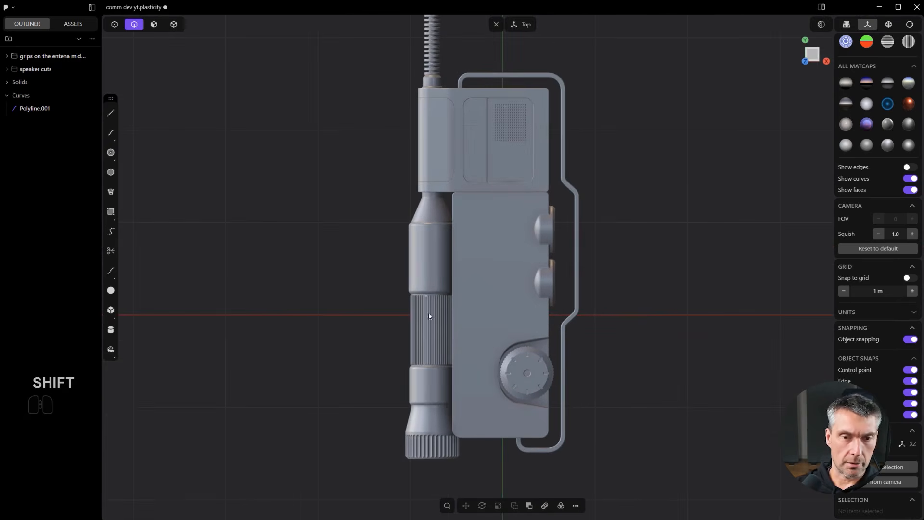
- Add a single V-direction isoparam cut around the cylinder's narrow neck near the upper housing, at parameter about 0.033
scroll(426, 295, "up", 3)
middle_click_drag(417, 334, 442, 268)
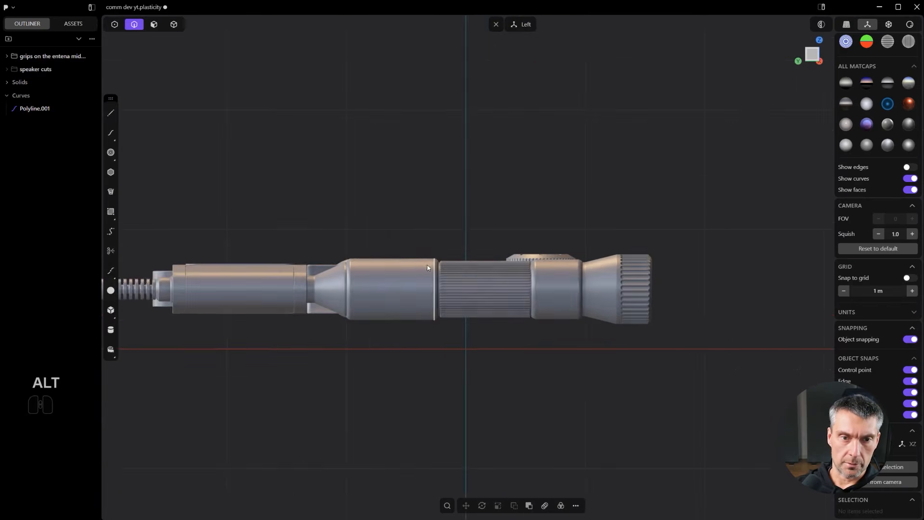
scroll(381, 269, "up", 3)
middle_click_drag(318, 273, 456, 356, "shift")
scroll(419, 279, "up", 6)
scroll(442, 315, "up", 3)
middle_click_drag(442, 315, 464, 392, "shift")
key("3")
left_click(472, 371)
key("ctrl+r")
key("Tab")
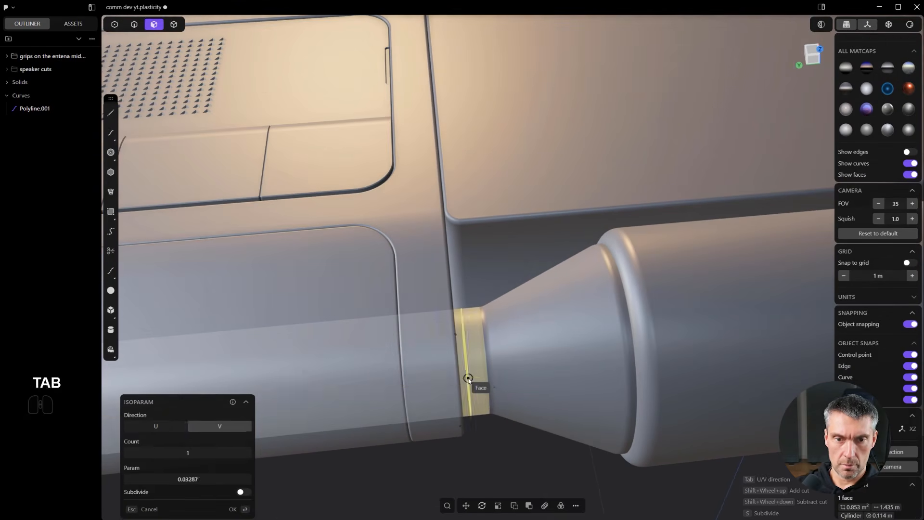
left_click(469, 378)
- Push the neck face beside the tapered section outward by about 0.033 m to form a raised collar
scroll(470, 378, "up", 3)
key("3")
left_click(480, 351)
scroll(480, 355, "up", 2)
mouse_move(479, 359)
middle_mouse_down()
mouse_move(514, 368)
mouse_move(488, 347)
middle_mouse_up()
left_click_drag(487, 344, 490, 341)
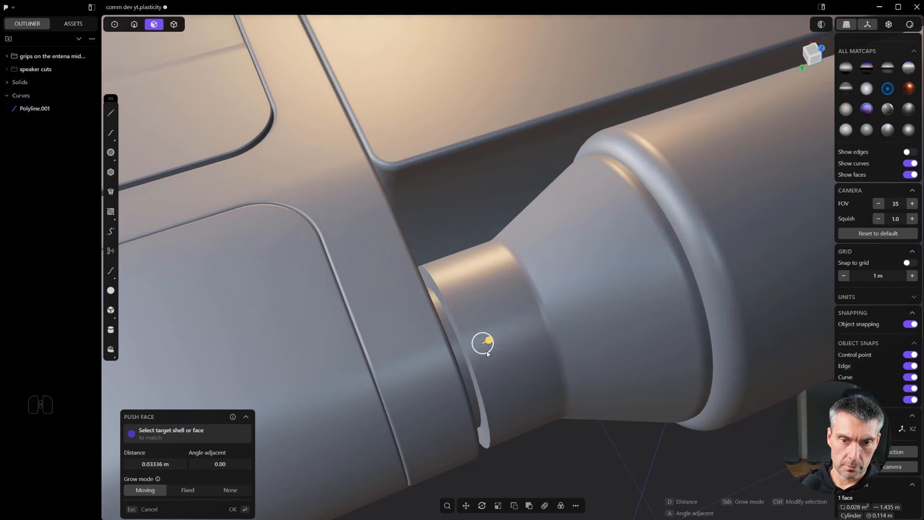
- Fillet the outer circular edge of the neck collar by about 0.01 m
key("2")
mouse_move(480, 374)
left_mouse_down()
mouse_move(487, 380)
mouse_move(477, 375)
left_mouse_up()
key("d")
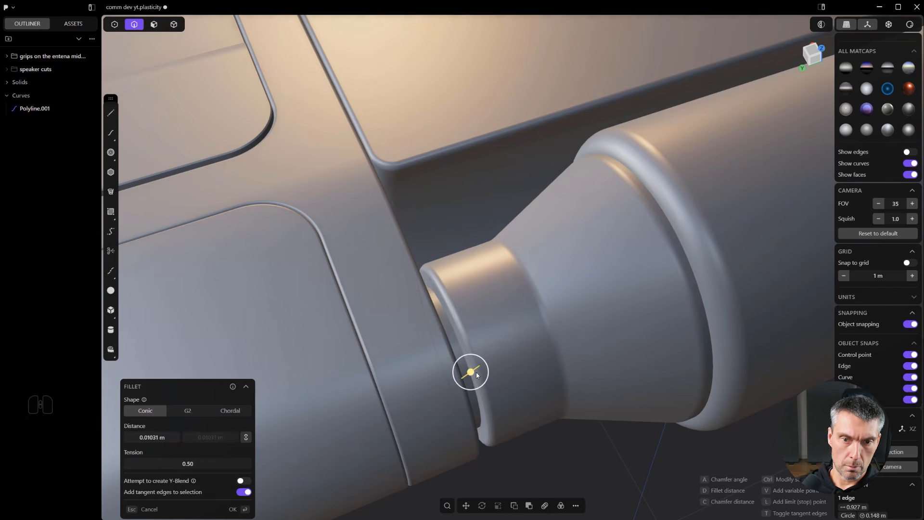
scroll(479, 377, "down", 4)
right_click(543, 439)
left_click(544, 442)
- Push the narrow conical ring face at the antenna's base outward along the antenna
scroll(556, 452, "down", 5)
middle_click_drag(582, 452, 501, 333)
middle_click_drag(501, 332, 588, 366, "shift")
scroll(621, 346, "up", 3)
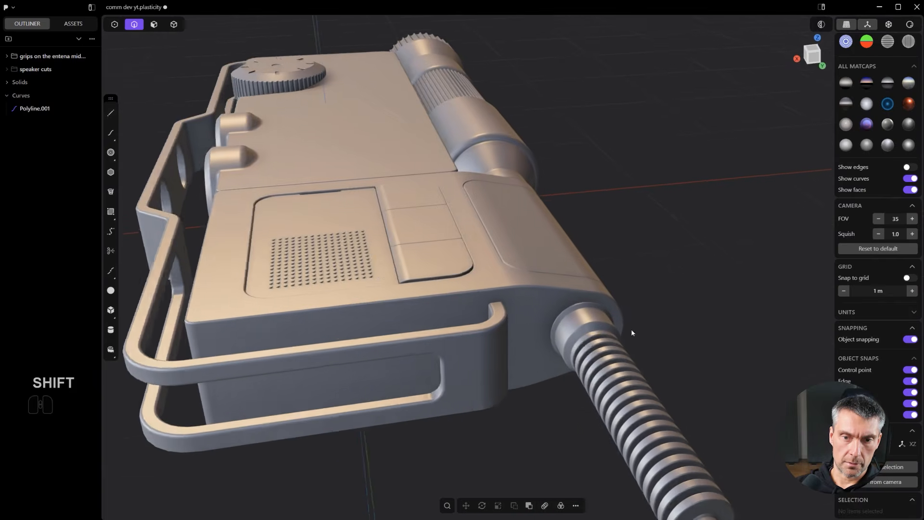
scroll(626, 327, "up", 2)
middle_click_drag(620, 325, 555, 204)
scroll(520, 320, "up", 4)
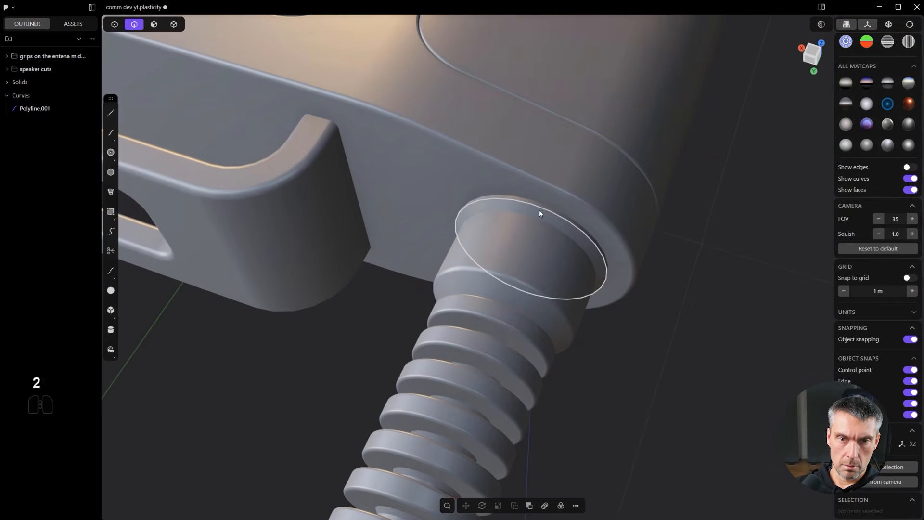
left_click(540, 211)
key("3")
left_click(555, 224)
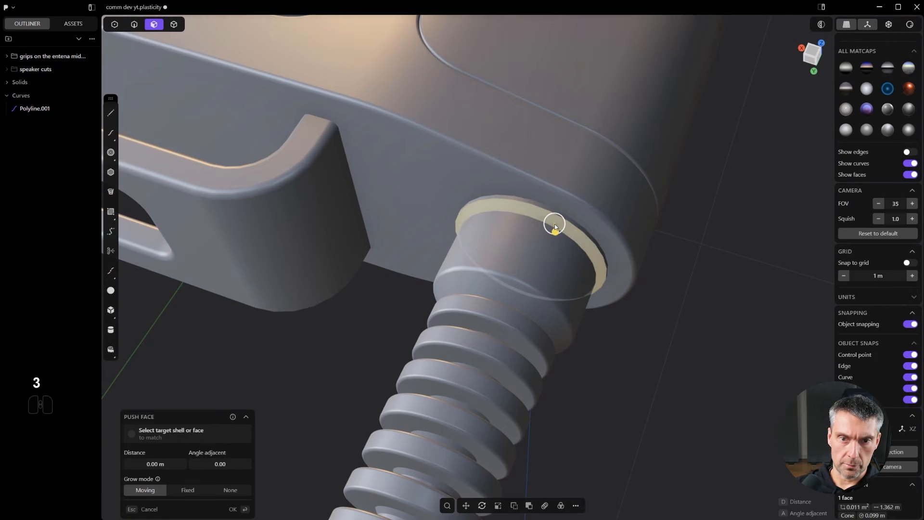
key("2")
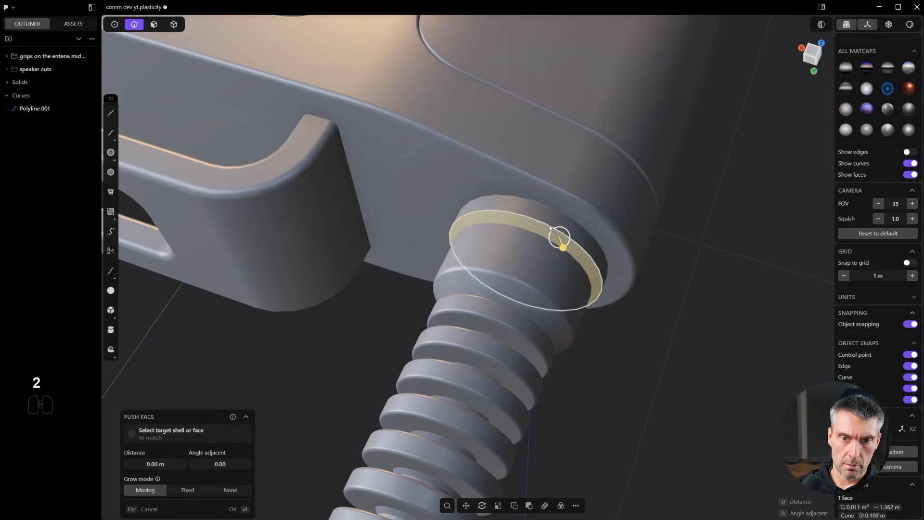
- Round the circular edges of the stepped ring at the antenna's base
left_click(551, 229)
left_click_drag(551, 229, 552, 227)
right_click(553, 229)
scroll(573, 257, "down", 3)
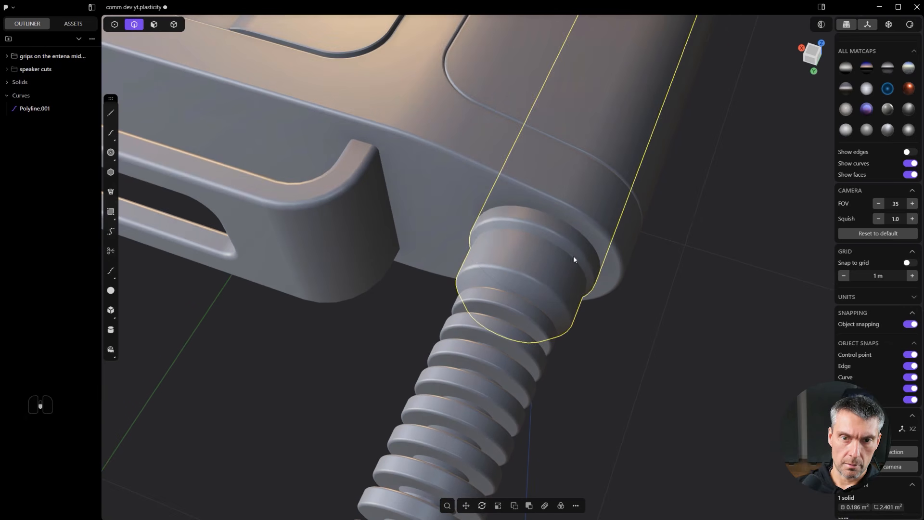
left_click(574, 258)
mouse_move(574, 258)
left_mouse_down()
mouse_move(577, 241)
mouse_move(575, 253)
mouse_move(587, 254)
left_mouse_up()
right_click(588, 254)
- Push the cylindrical face of the antenna's base, next to the housing wall, outward to thicken it
scroll(648, 353, "down", 4)
scroll(620, 308, "up", 5)
key("3")
left_click(614, 278)
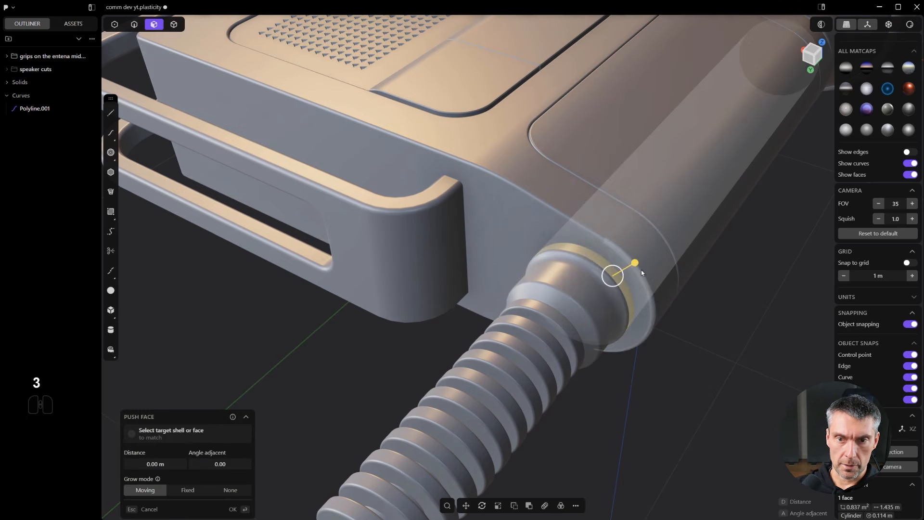
left_click_drag(615, 272, 644, 266)
right_click(702, 308)
left_click(734, 383)
- Examine the complete communication device from several angles
scroll(731, 386, "down", 4)
middle_click_drag(714, 388, 295, 471, "shift")
scroll(295, 471, "down", 2)
middle_click_drag(593, 217, 482, 270)
middle_click_drag(482, 270, 495, 321, "shift")
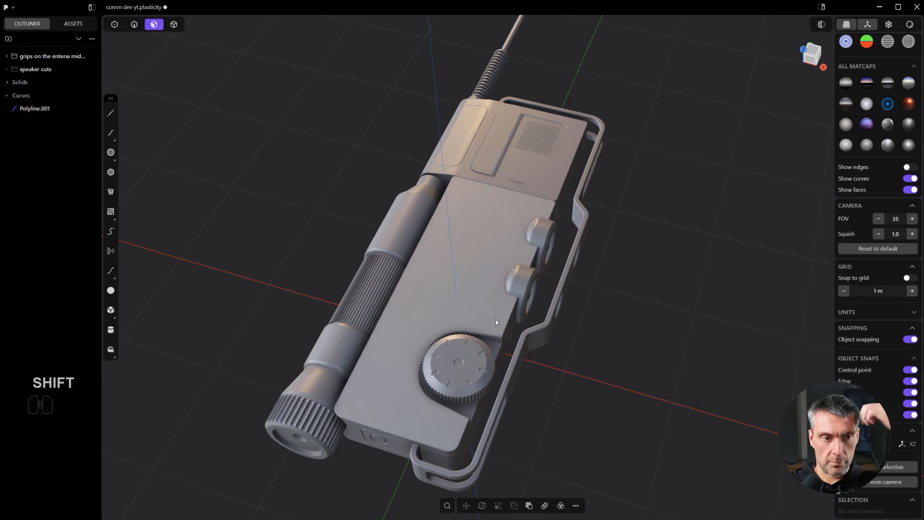
middle_click_drag(496, 322, 558, 396, "shift")
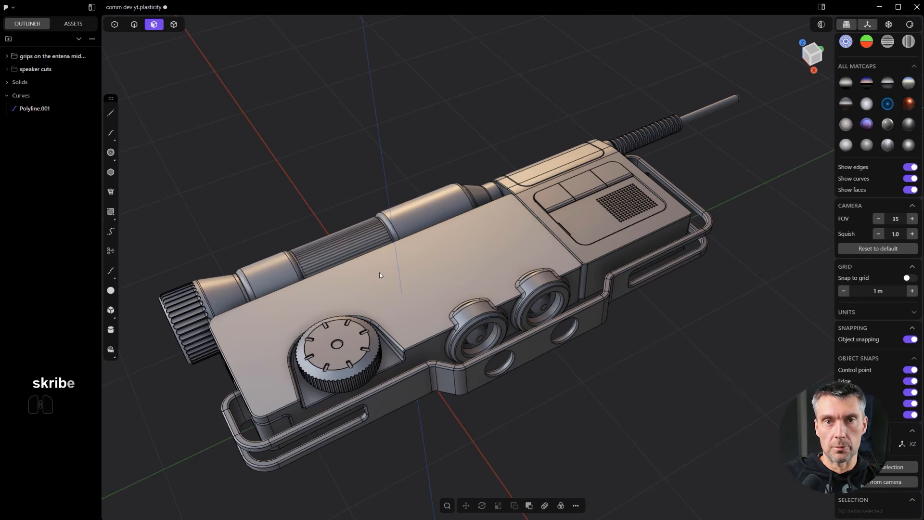
middle_click_drag(379, 272, 387, 251, "shift")
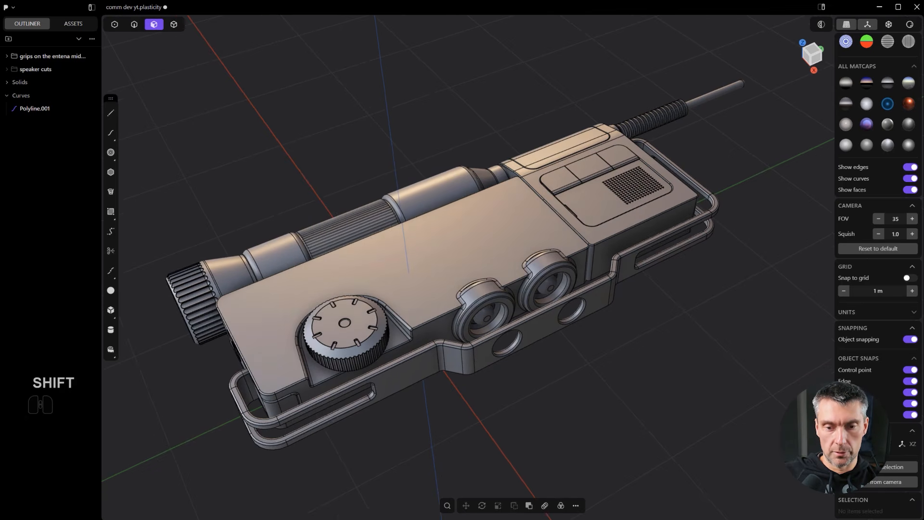
- Switch to Firefox and search the web for "plasticity bridge" in a new tab
left_click(554, 519)
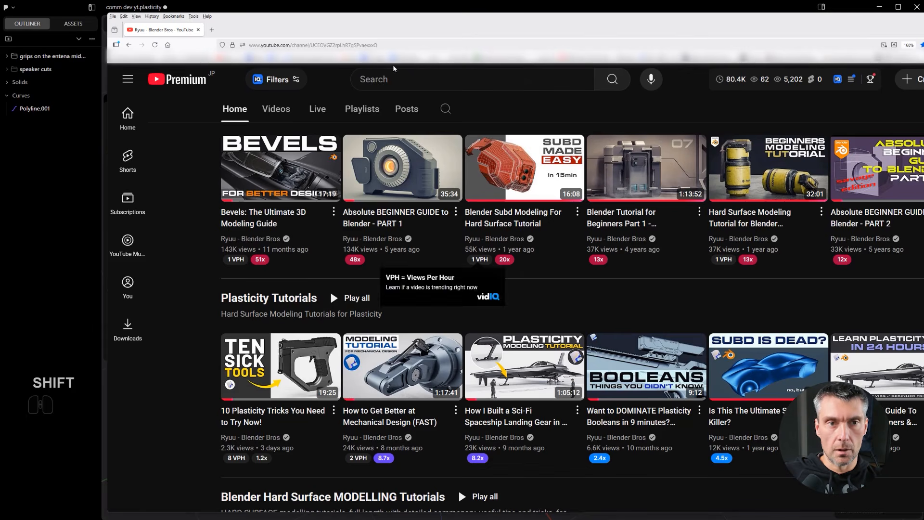
left_click(211, 30)
type("plasticity b")
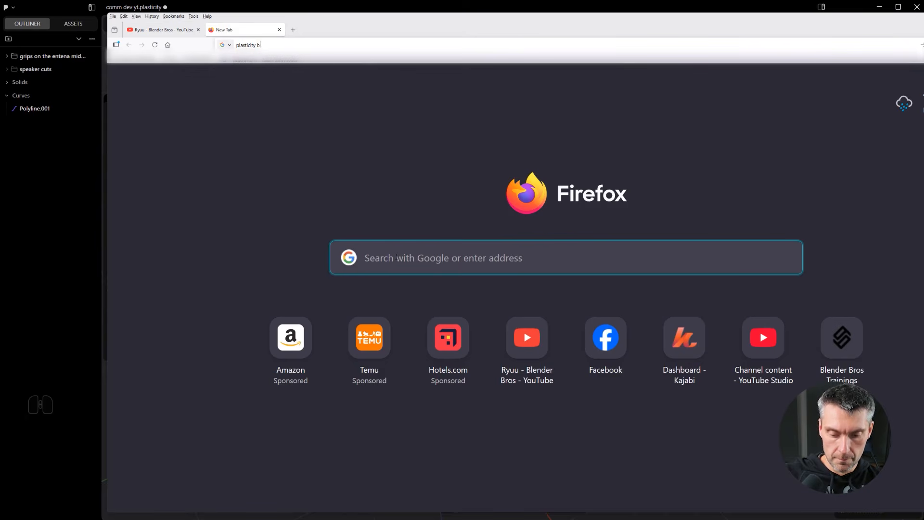
type("ridge]")
key("Return")
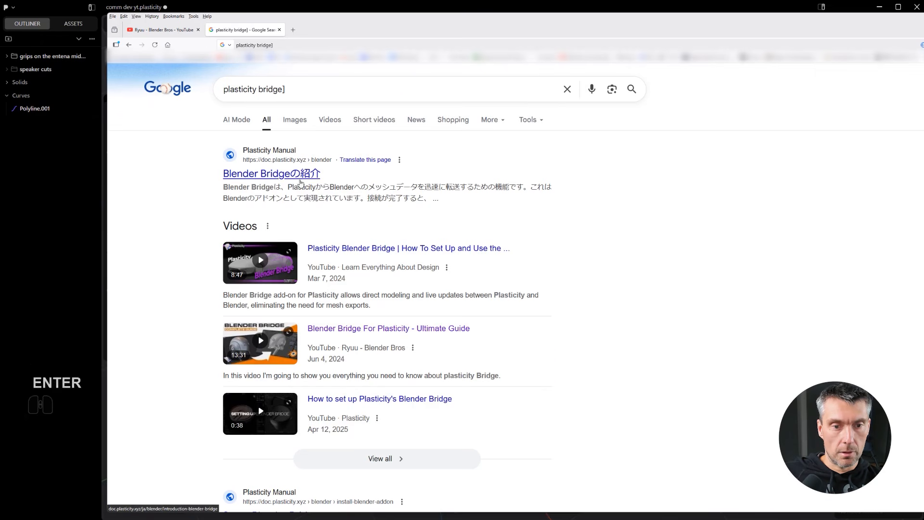
- Open the Setup Blender Bridge manual page, download plasticity-blender-addon-main.zip and copy it out of the downloads, replacing the existing file
scroll(292, 253, "down", 5)
left_click(291, 248)
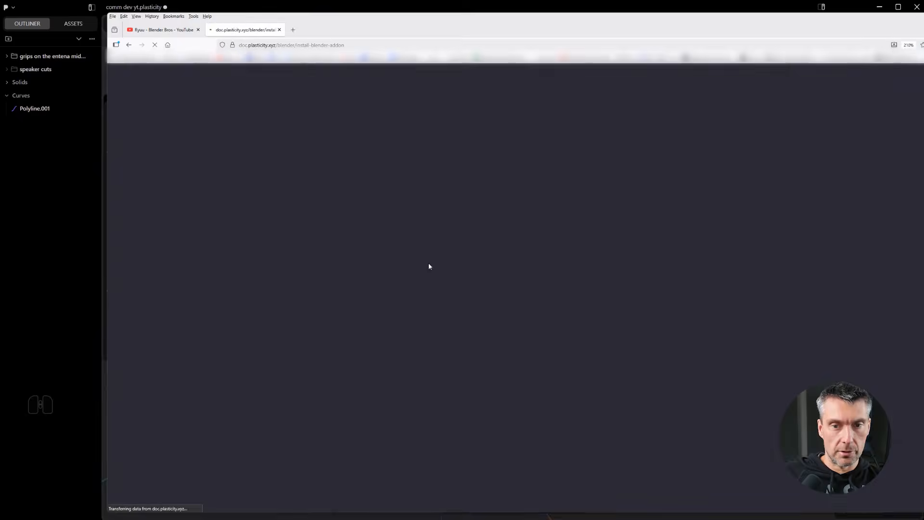
left_click(580, 393)
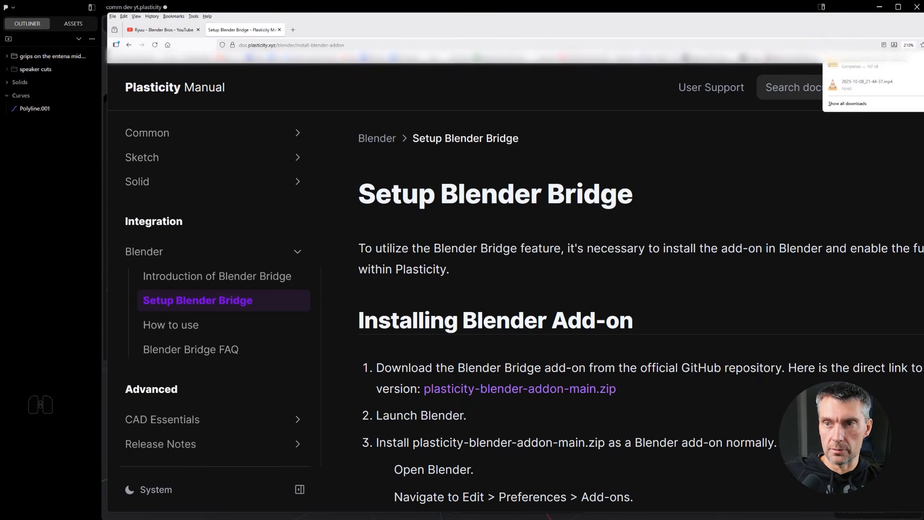
left_click_drag(862, 64, 923, 78)
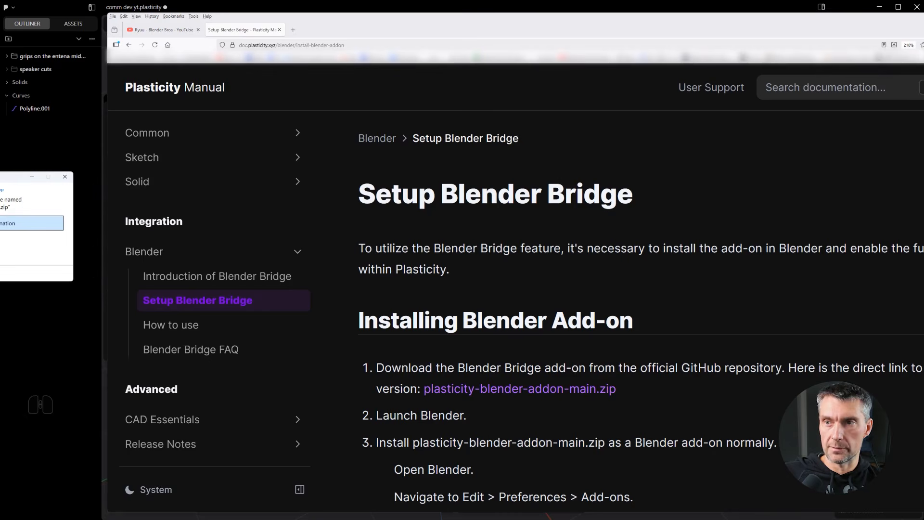
left_click(15, 223)
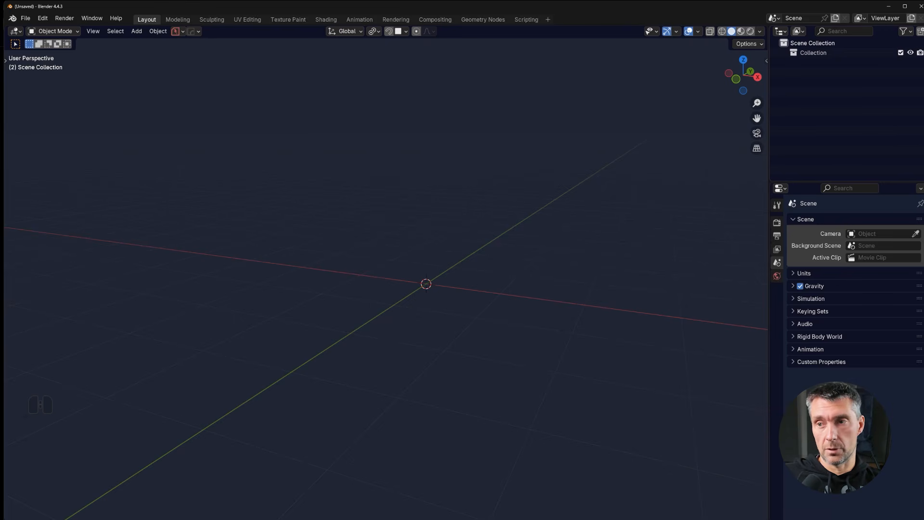
- Install the add-on zip in Blender 4.4.3 with overwriting and enabling on install, and try to connect to Plasticity at localhost:8980
left_click_drag(453, 219, 456, 216)
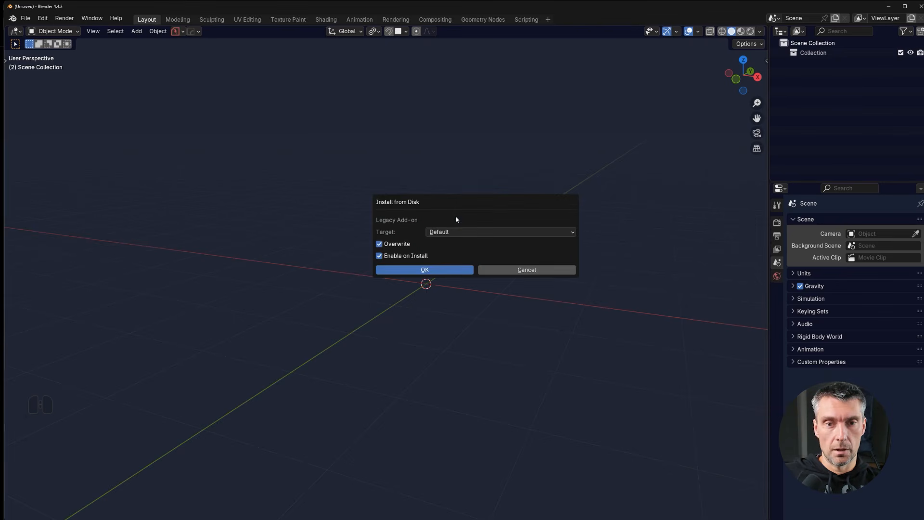
left_click(425, 270)
key("n")
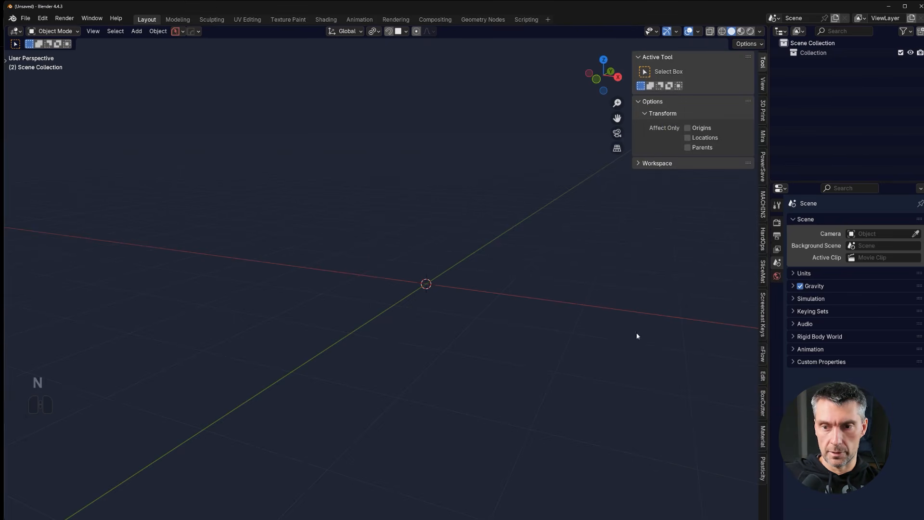
left_click(762, 468)
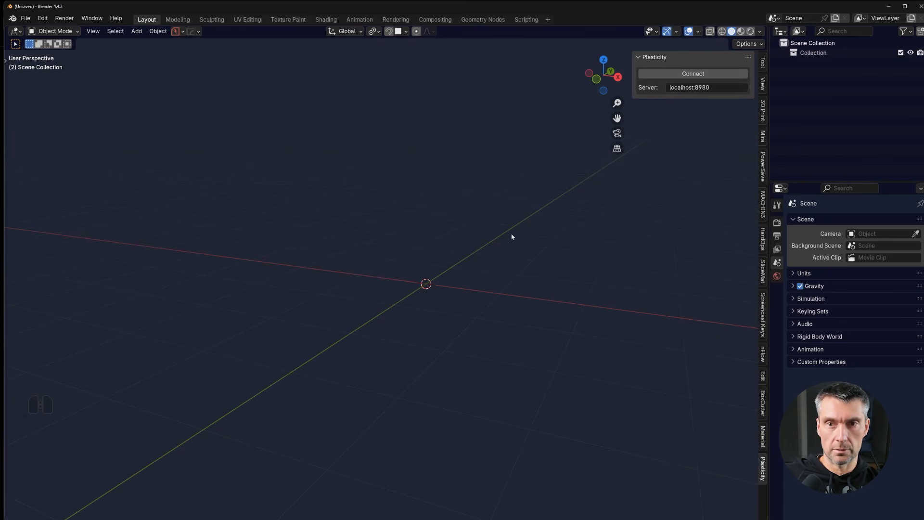
left_click(673, 77)
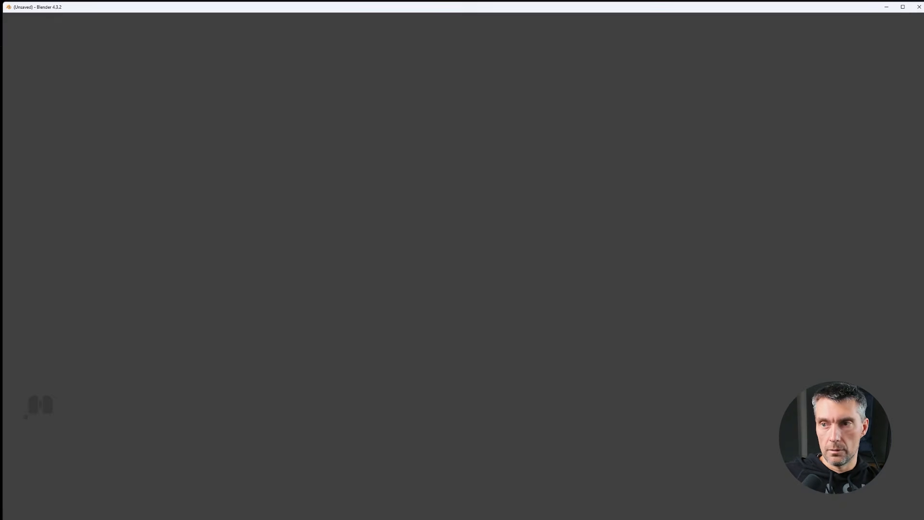
- Install the same add-on zip in Blender 4.3.2, enabled on install, and try to connect it to Plasticity
left_click_drag(473, 199, 476, 235)
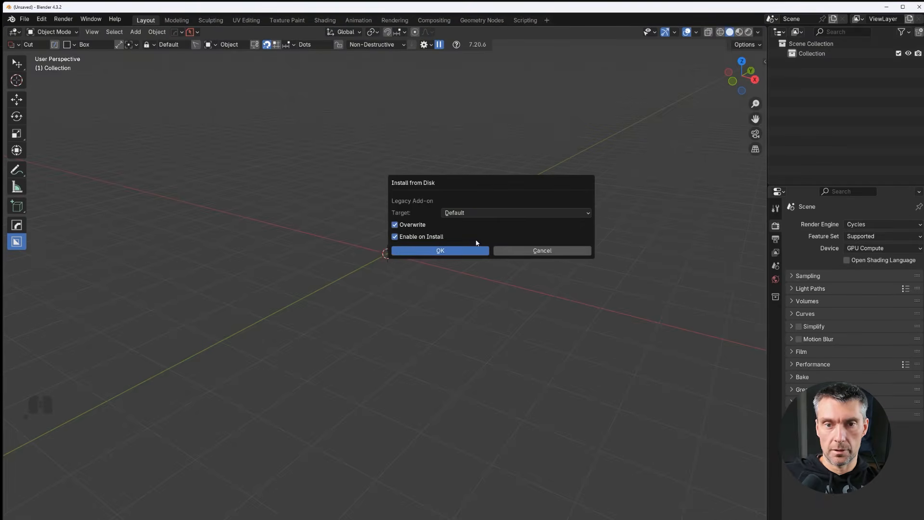
left_click(481, 253)
key("n")
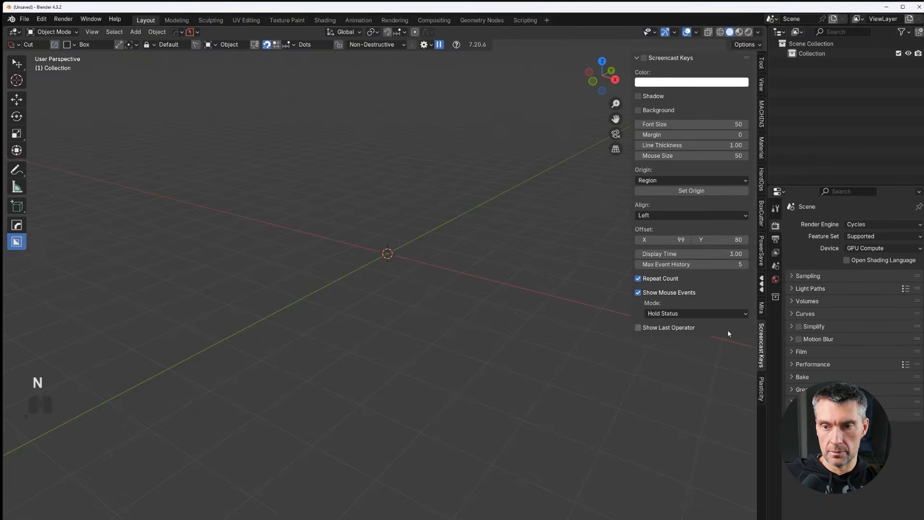
left_click(763, 389)
left_click(715, 79)
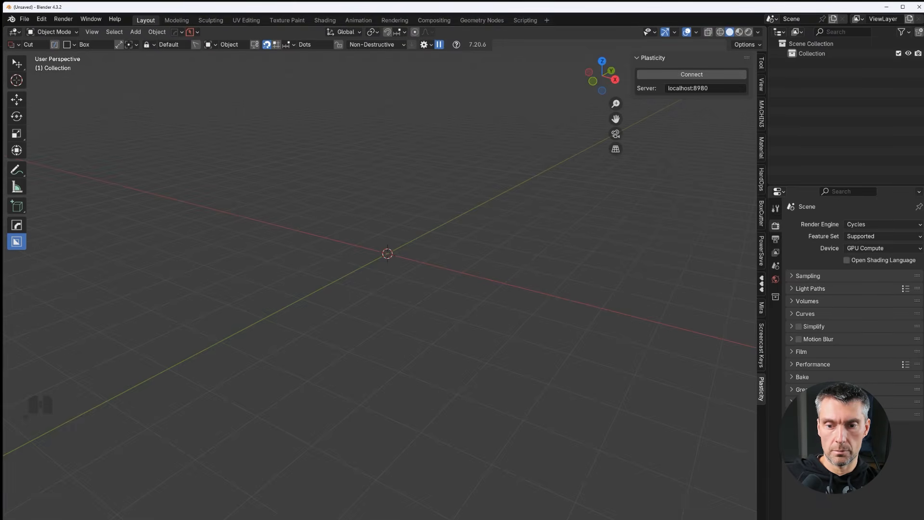
- Switch to Plasticity, save the communication device file and close the program to restart it
key("alt+Tab")
left_click(13, 7)
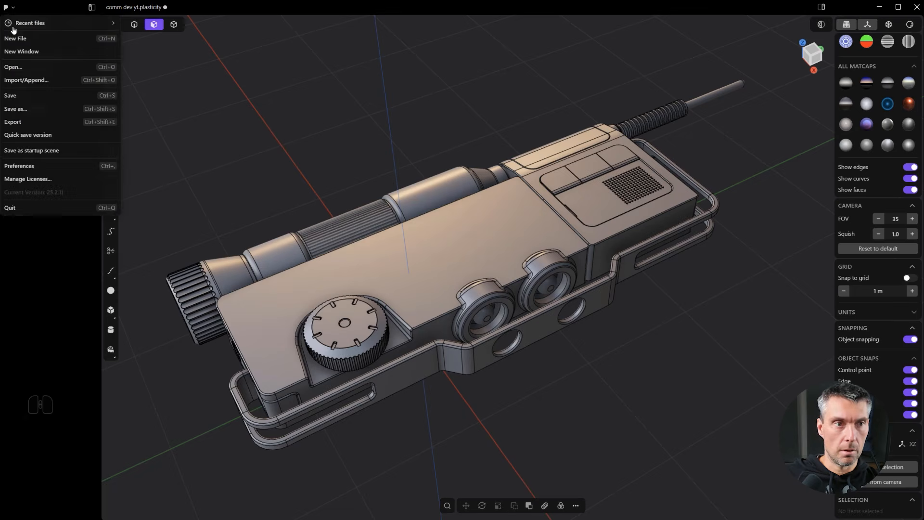
left_click(19, 98)
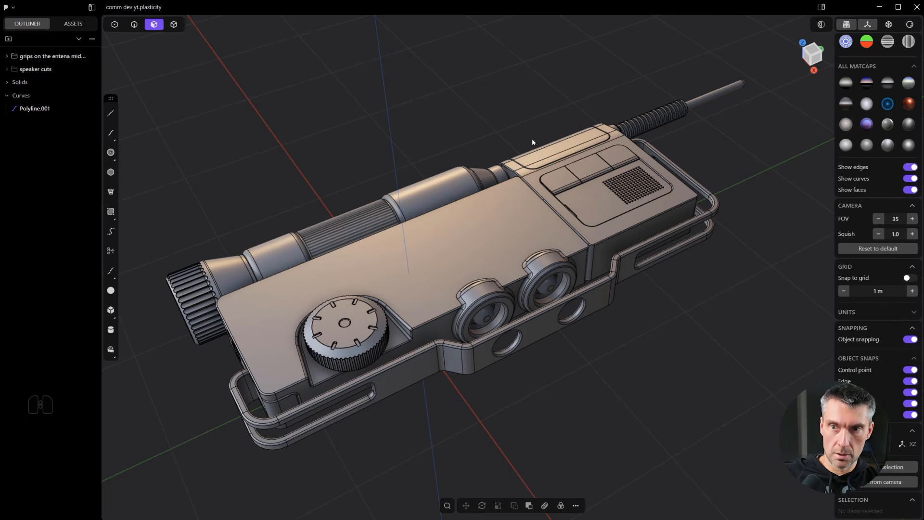
left_click(912, 11)
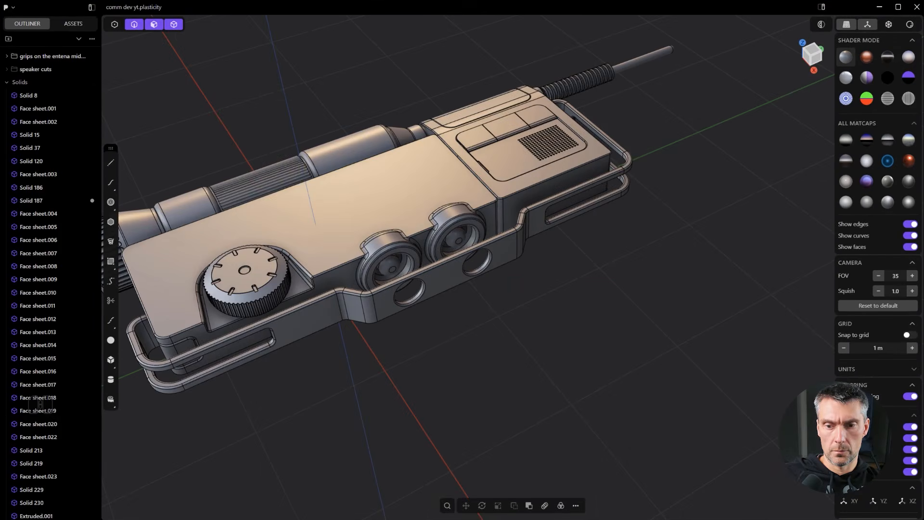
- Close Blender 4.3.2, connect Blender 4.4.3 to the Plasticity server and turn on the live link
key("alt+Tab")
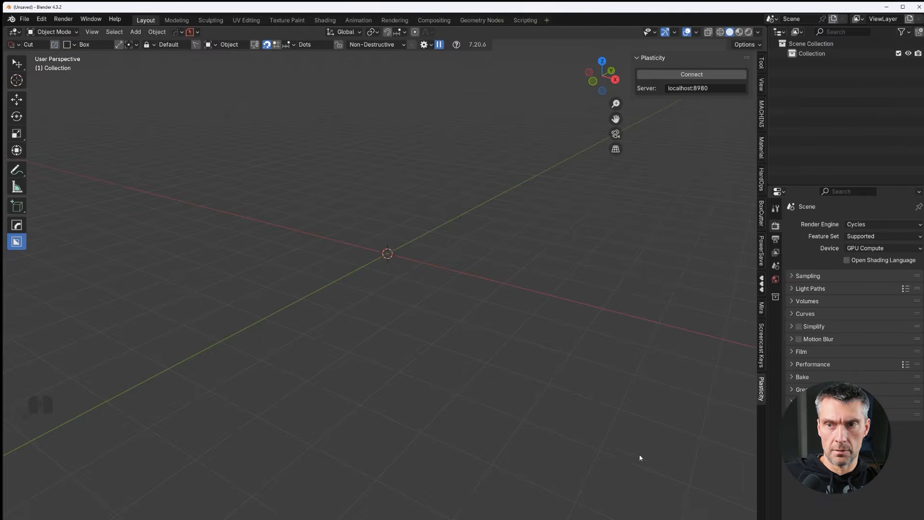
left_click(920, 6)
left_click(711, 74)
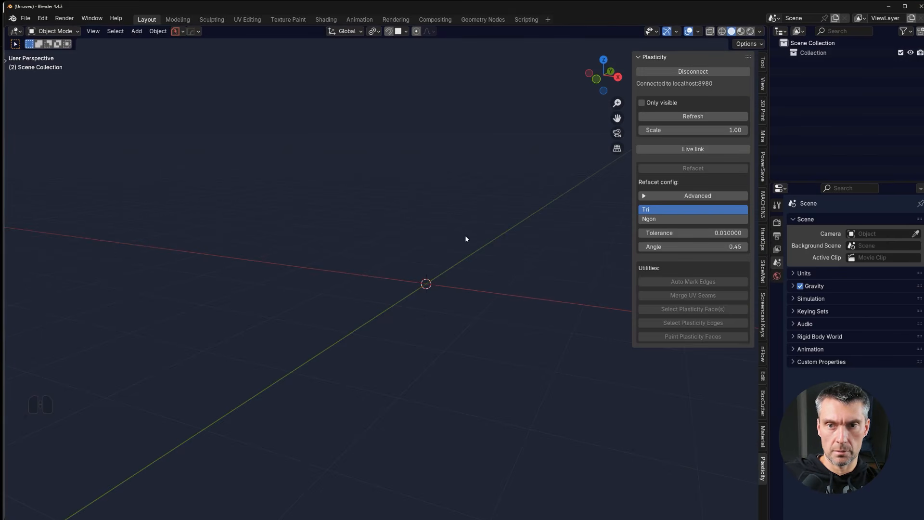
middle_click_drag(464, 233, 632, 181)
left_click(688, 149)
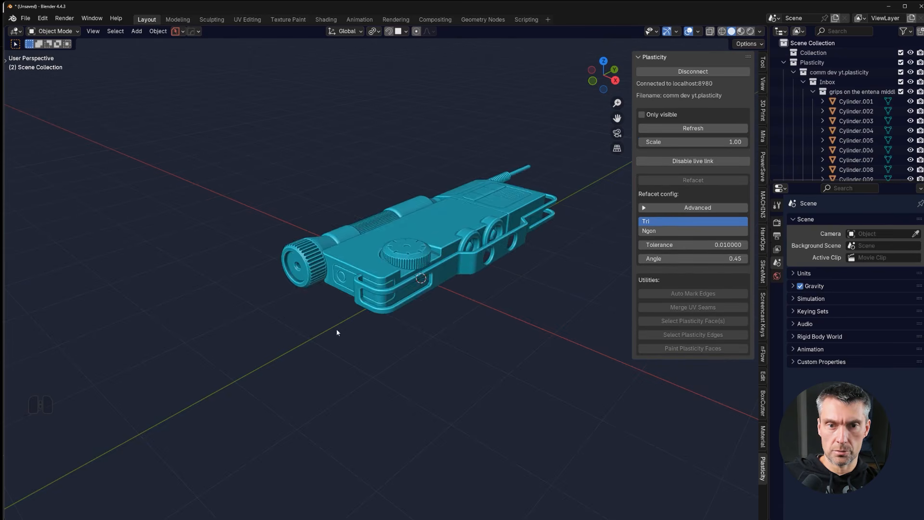
- Examine the transferred device mesh from several angles, checking the knobs, side buttons, ribbed grip and antenna
scroll(369, 311, "up", 4)
middle_click_drag(433, 243, 398, 292, "shift")
scroll(429, 260, "down", 4)
scroll(395, 267, "up", 4)
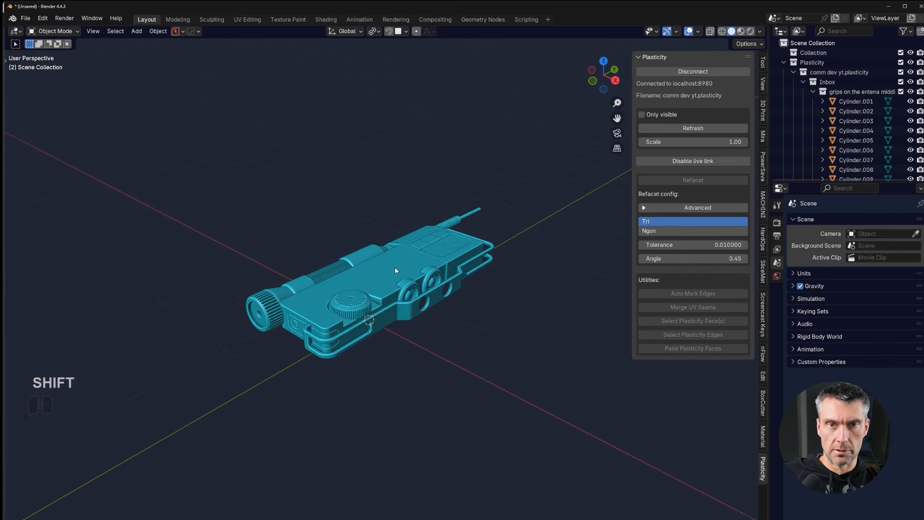
scroll(397, 291, "down", 4)
scroll(403, 301, "up", 7)
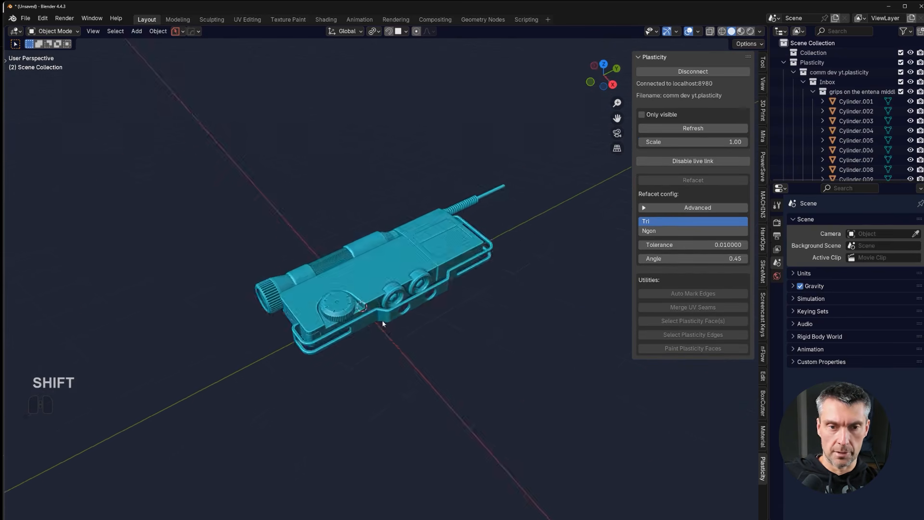
scroll(446, 343, "up", 6)
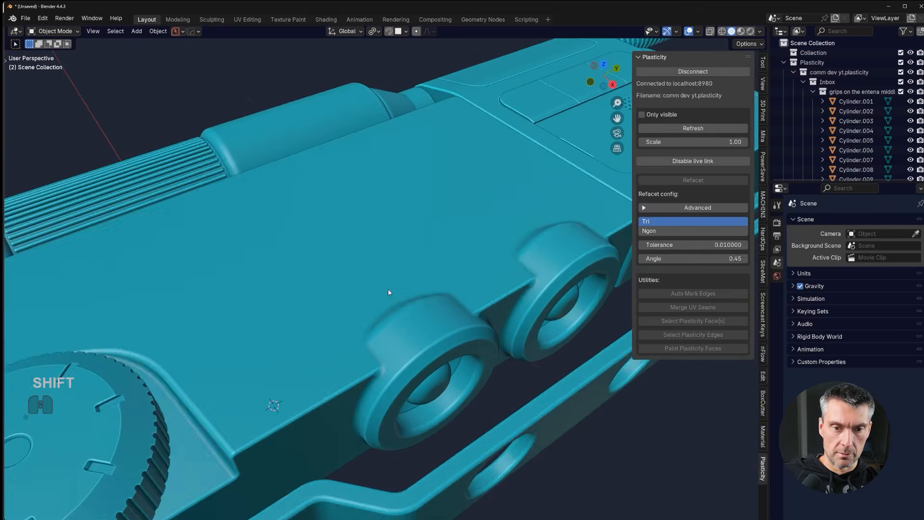
middle_click_drag(461, 275, 438, 275, "shift")
scroll(416, 269, "down", 3)
scroll(437, 248, "up", 3)
scroll(318, 310, "up", 2)
scroll(309, 261, "down", 5)
scroll(392, 274, "down", 4)
scroll(262, 302, "up", 4)
scroll(447, 262, "down", 4)
scroll(495, 285, "up", 5)
scroll(488, 289, "down", 8)
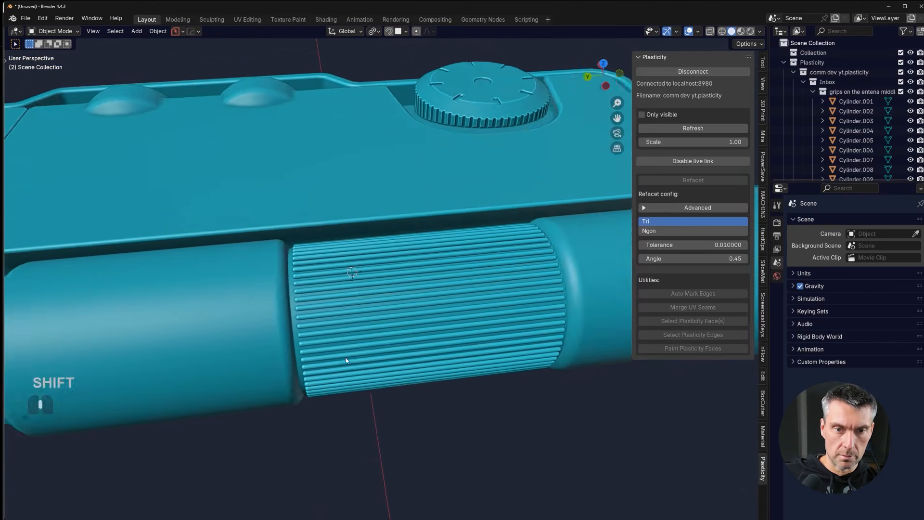
scroll(475, 339, "up", 3)
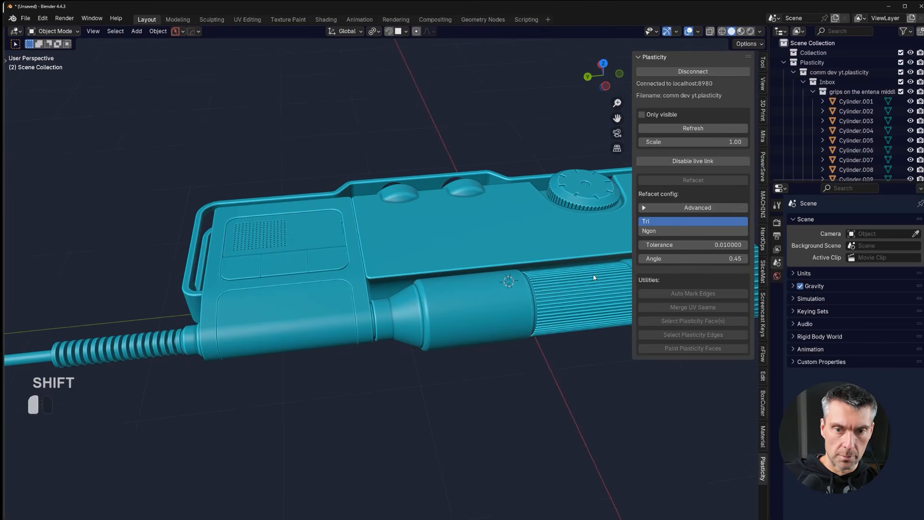
left_click(481, 272)
scroll(462, 308, "up", 4)
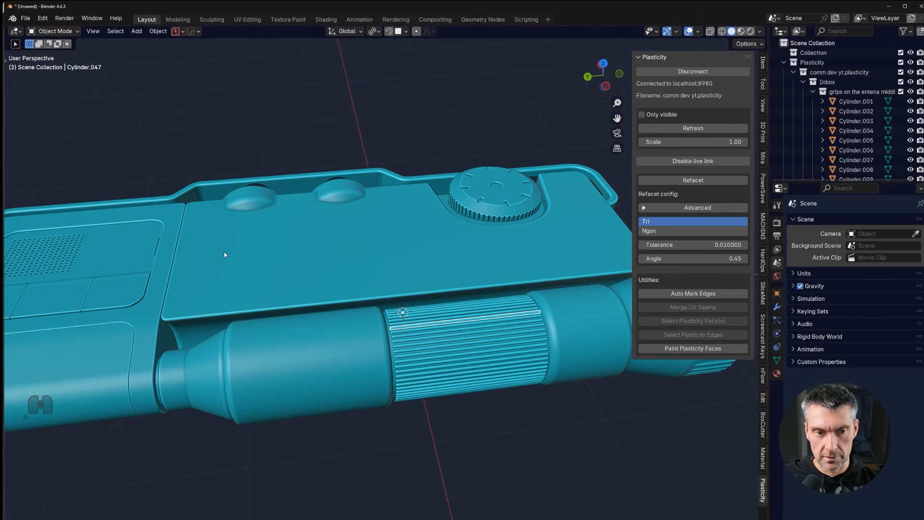
scroll(315, 336, "up", 1)
scroll(316, 335, "down", 3)
middle_click_drag(315, 335, 340, 356, "shift")
middle_click_drag(351, 279, 92, 36)
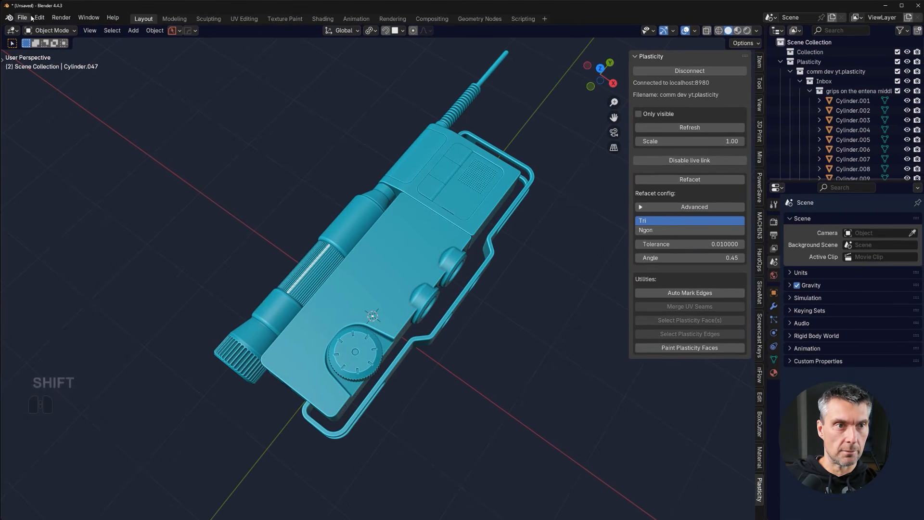
- Save the scene to the Desktop as scifi com dev yt.blend and make an incremental PowerSave version of it
left_click(25, 18)
left_click(43, 91)
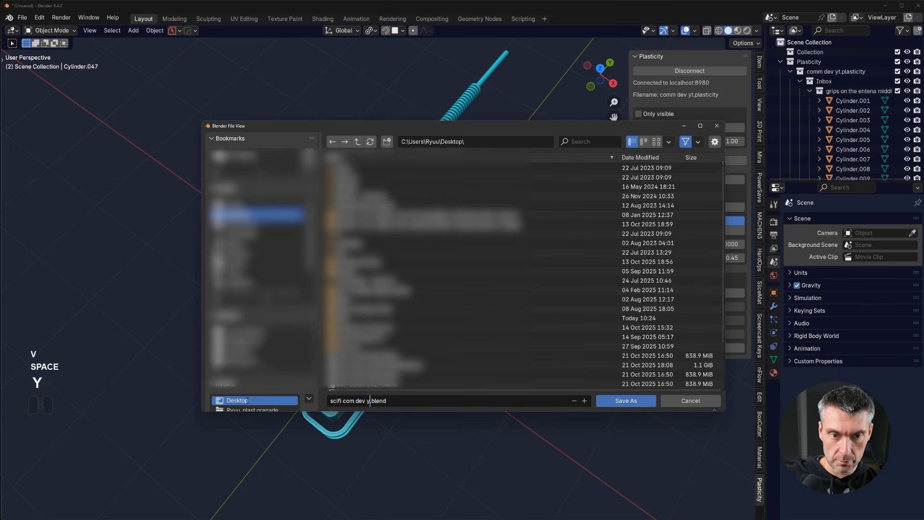
left_click(612, 399)
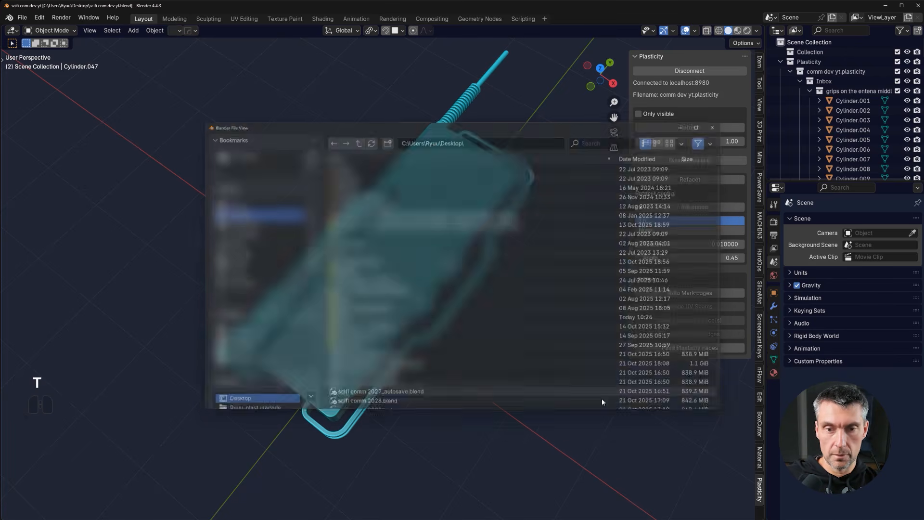
left_click(171, 30)
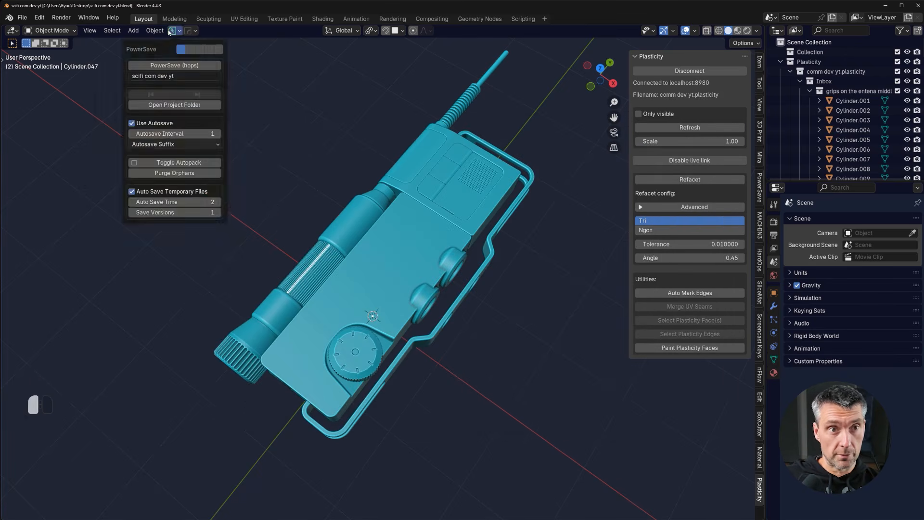
key("ctrl+s")
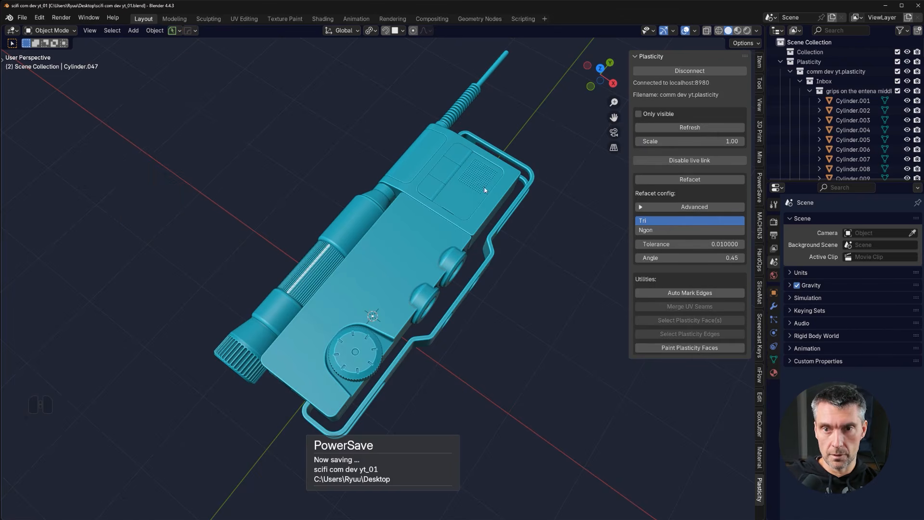
- Hide the sidebar, add a plane mesh at the world origin and scale it up about 8.9 times under the device
key("n")
middle_click_drag(490, 381, 540, 234)
key("shift+a")
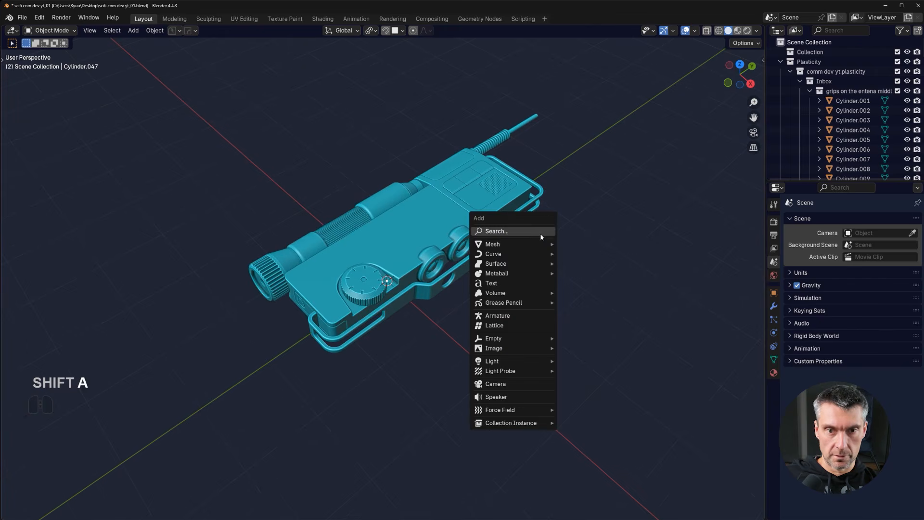
mouse_move(539, 244)
left_click(594, 268)
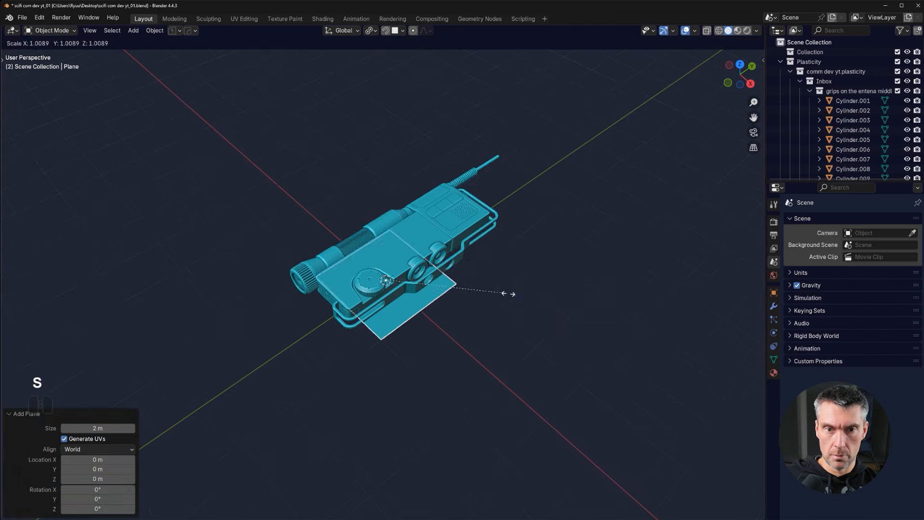
key("s")
left_click(665, 238)
scroll(662, 240, "down", 1)
middle_click_drag(556, 264, 541, 282, "shift")
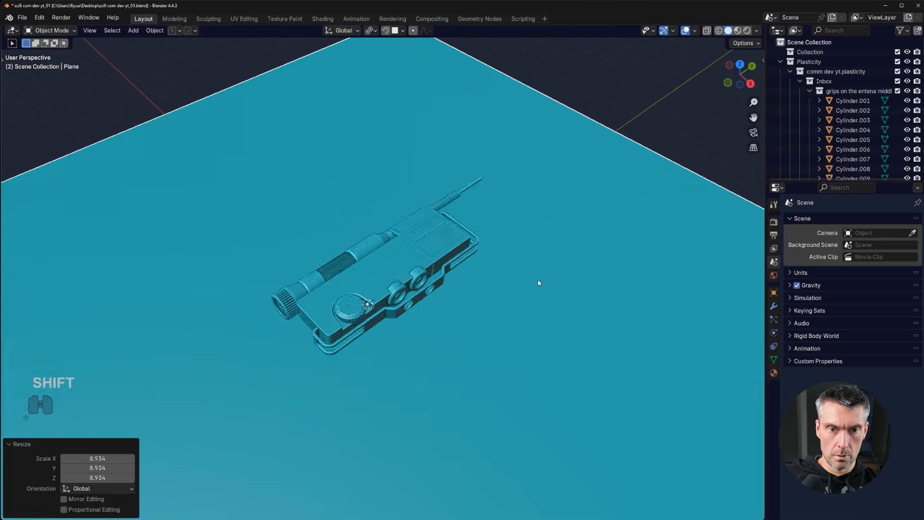
- Look at the scene in right orthographic view and apply the ground plane's transforms, including its scale
scroll(510, 283, "up", 3)
middle_click_drag(469, 284, 456, 309, "shift")
scroll(448, 301, "up", 2)
key("KP_5")
scroll(428, 276, "up", 1)
key("ctrl+a")
left_click(420, 299)
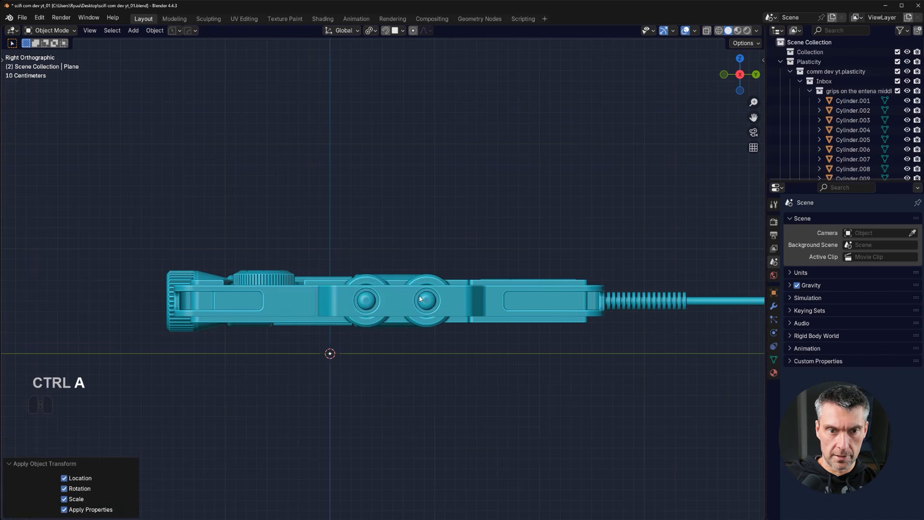
key("ctrl+a")
left_click(413, 278)
scroll(433, 278, "up", 2)
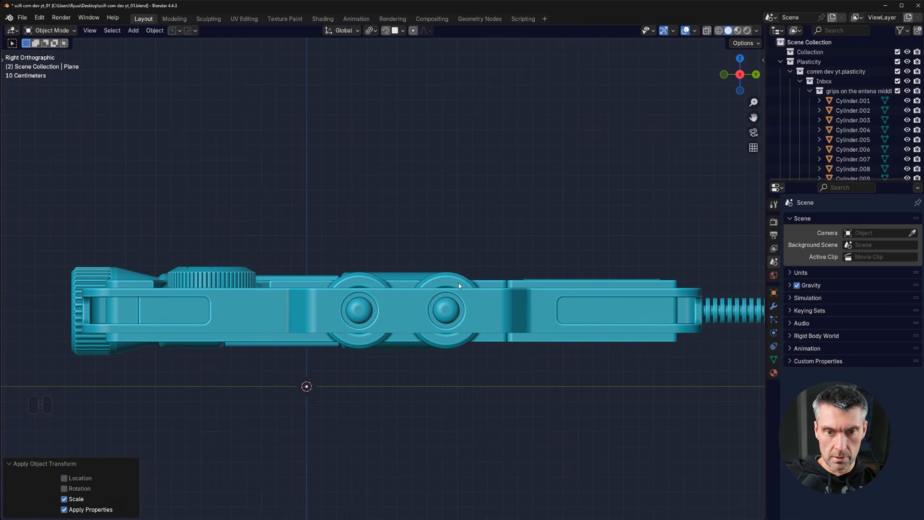
- Give the ground plane a slight thickness with a HardOps Solidify modifier
key("q")
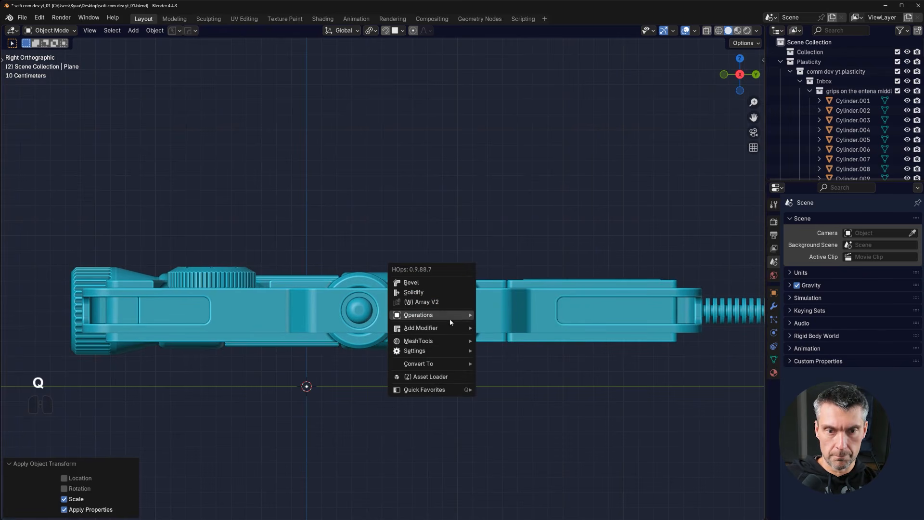
mouse_move(433, 328)
left_click(492, 343)
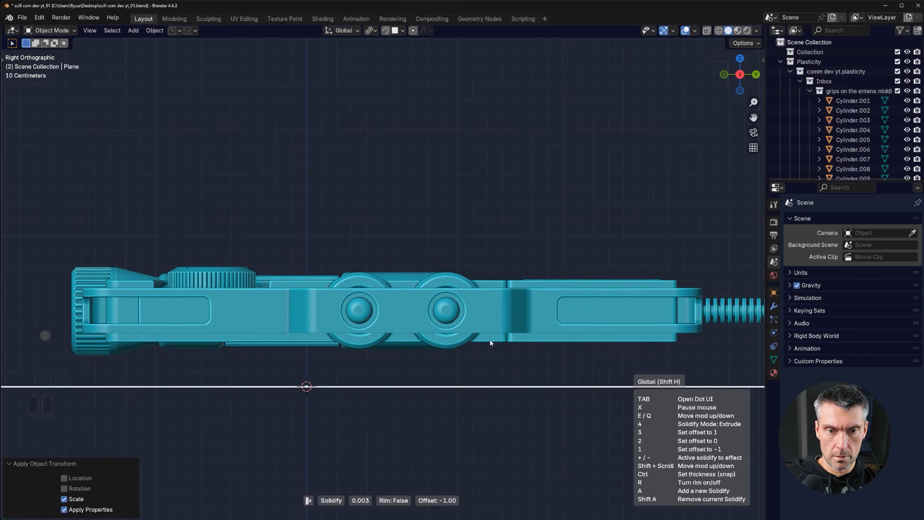
left_click(473, 342)
right_click(476, 343)
scroll(506, 342, "up", 3)
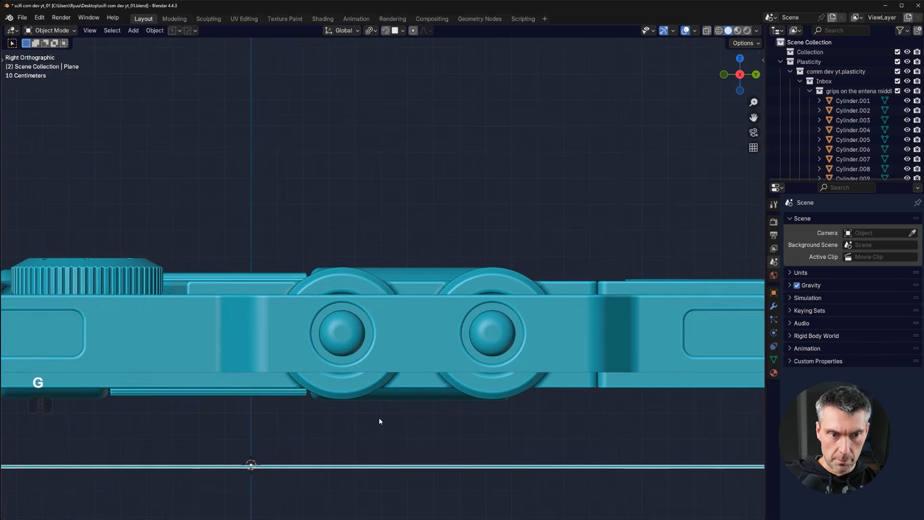
- Move the ground plane up about 0.235 m, then back down about 0.028 m, to sit just beneath the device
key("g")
left_click(377, 366)
right_click(377, 366)
scroll(259, 349, "down", 3)
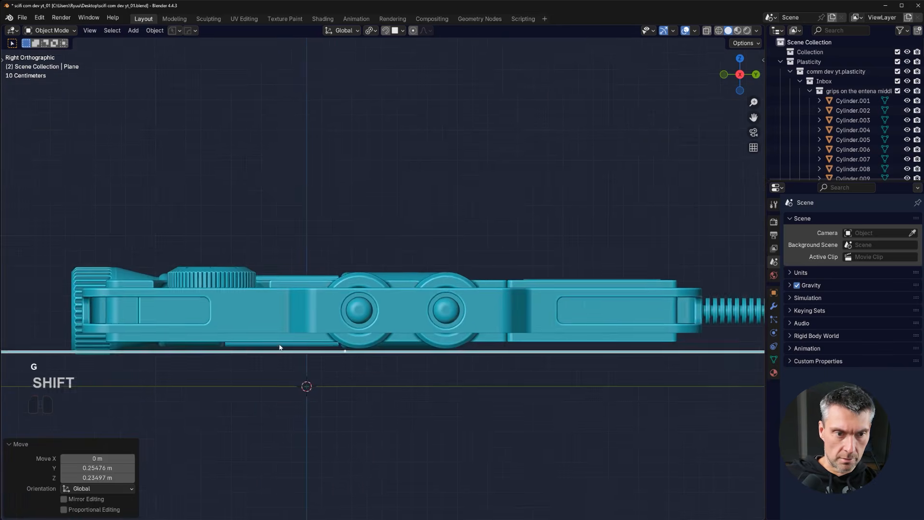
scroll(326, 352, "up", 1)
key("g")
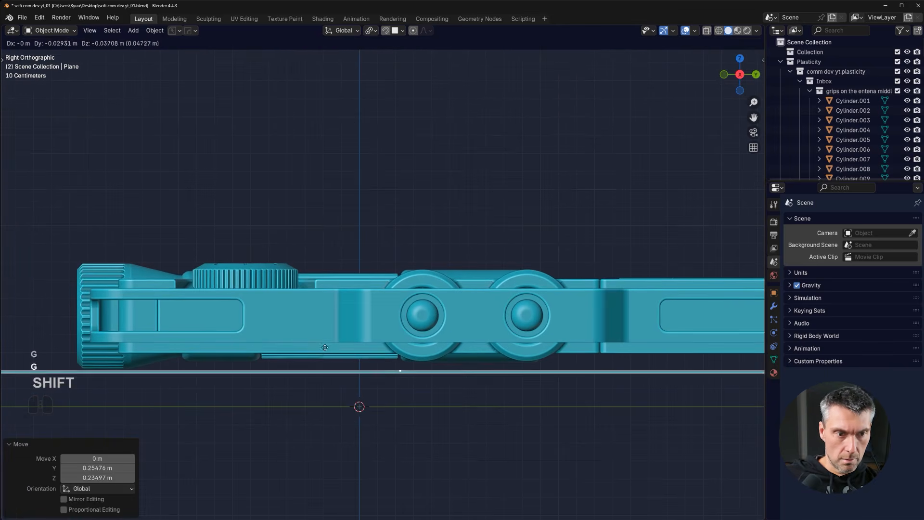
left_click(330, 329)
right_click(330, 330)
scroll(484, 194, "down", 3)
- Frame the device in an angled perspective view and create a camera from it with Smart View Cam
middle_click_drag(484, 195, 536, 241)
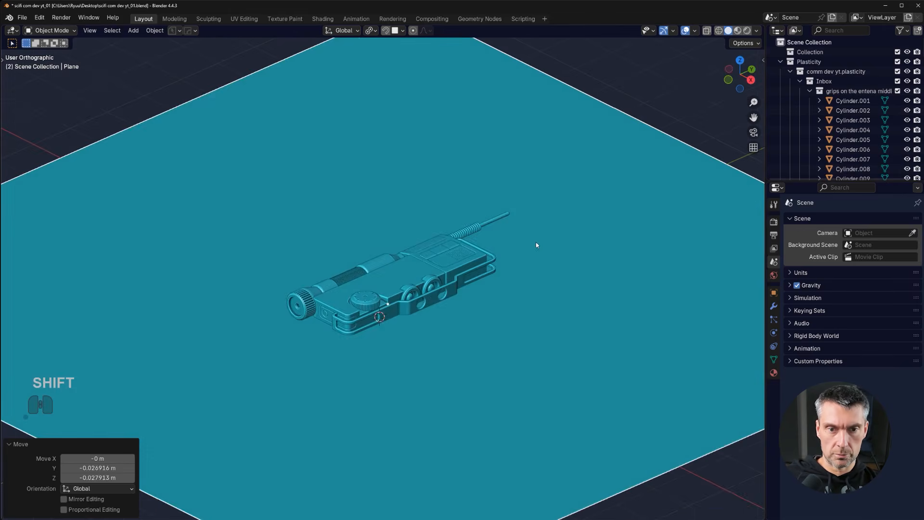
key("KP_5")
scroll(497, 273, "up", 3)
middle_click_drag(497, 273, 462, 266)
scroll(463, 266, "up", 2)
middle_click_drag(453, 305, 445, 288, "shift")
scroll(444, 287, "down", 4)
scroll(445, 288, "up", 3)
key("Page_Down")
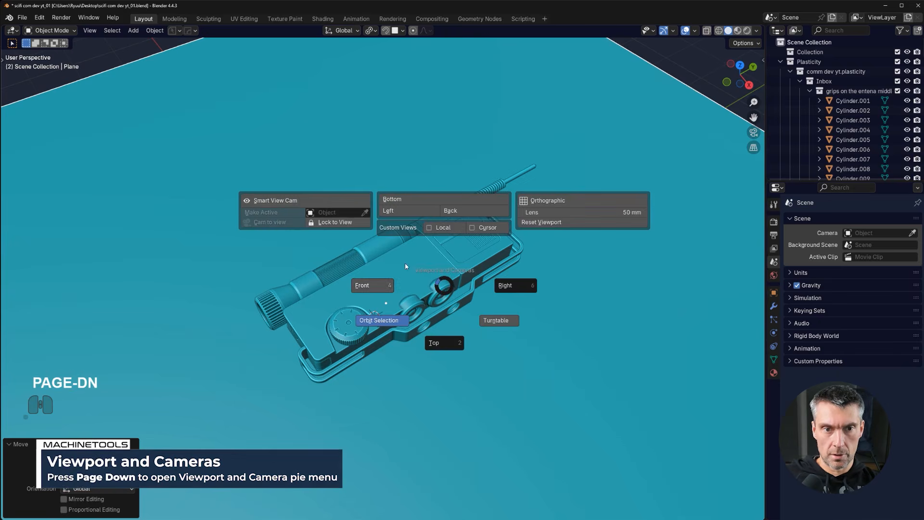
left_click(330, 206)
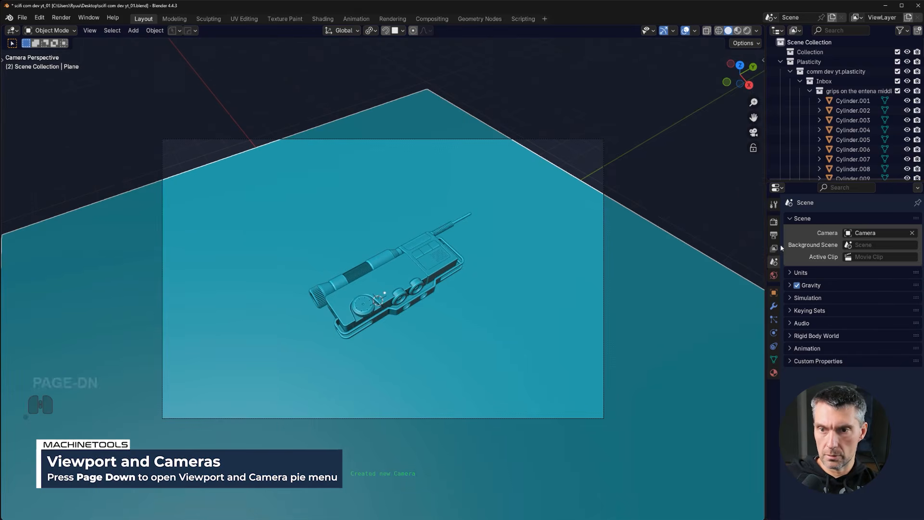
- Set the render output resolution to 3440 × 1440 px
left_click(774, 235)
left_click(880, 243)
type("1440")
key("Return")
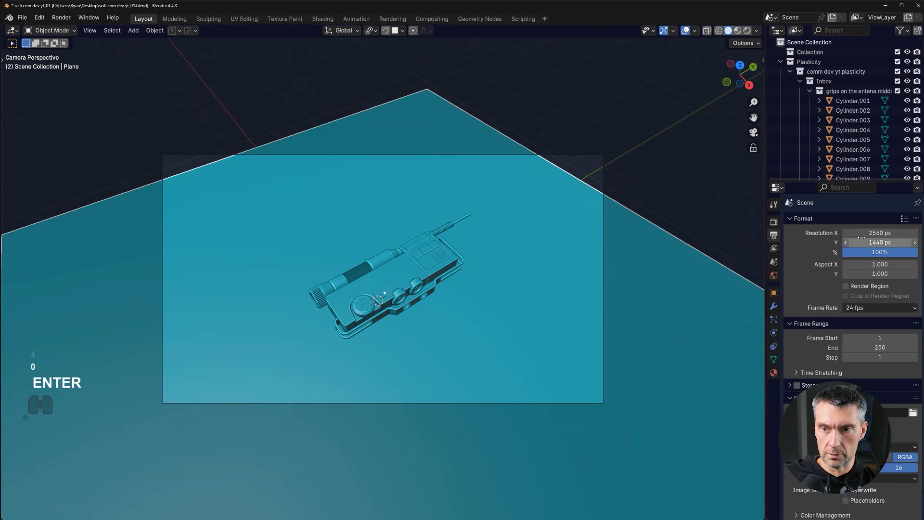
type("3440")
key("Return")
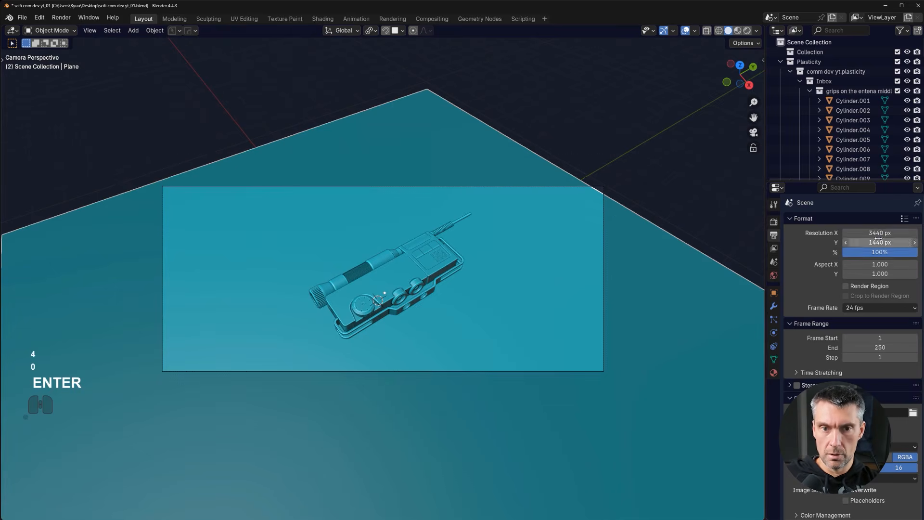
- Try an extremely long focal length on the new camera
key("Page_Down")
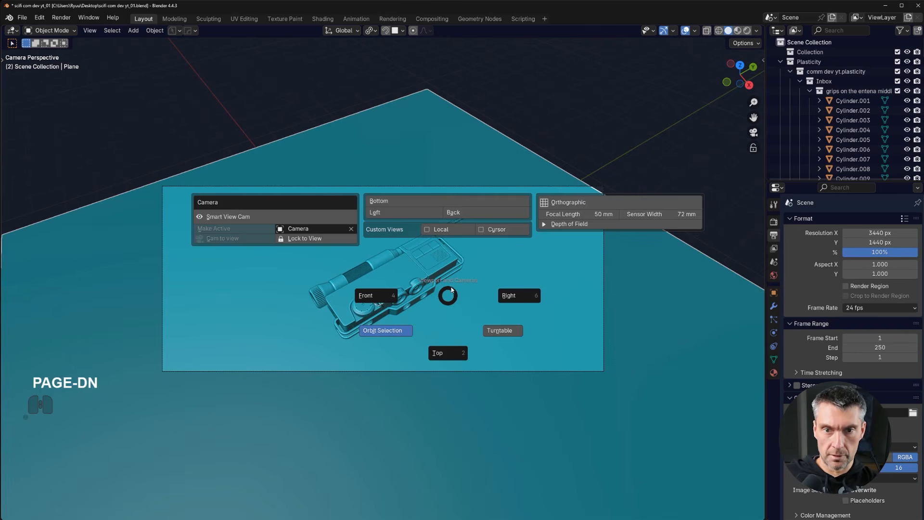
left_click(587, 217)
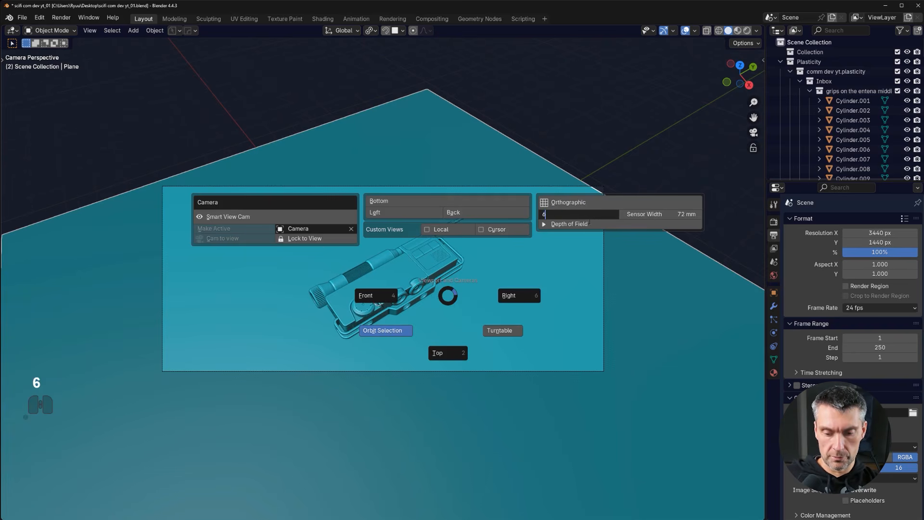
left_click(481, 232)
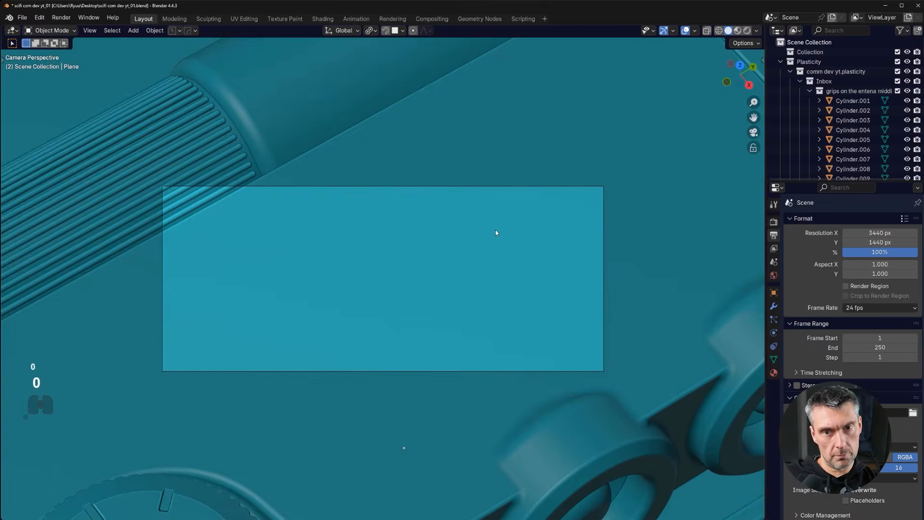
scroll(538, 237, "down", 1)
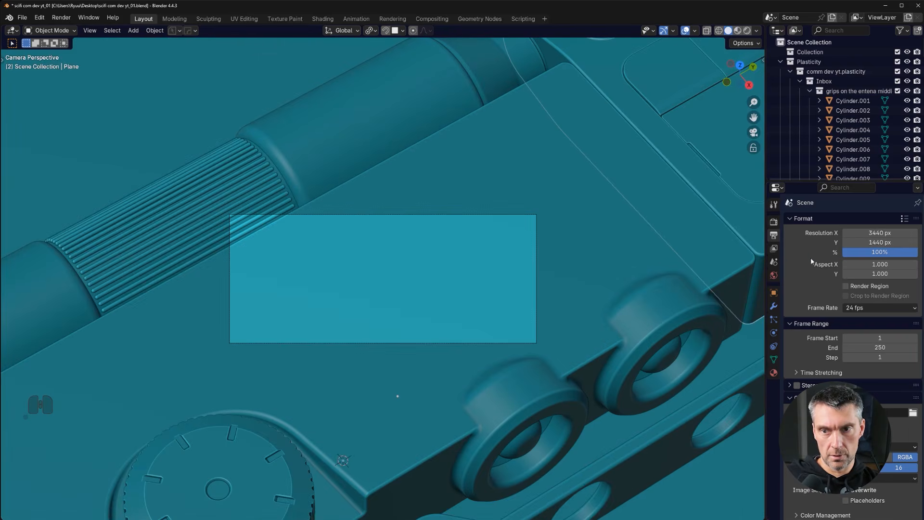
- Reduce the camera's focal length to a more moderate telephoto value
key("Page_Down")
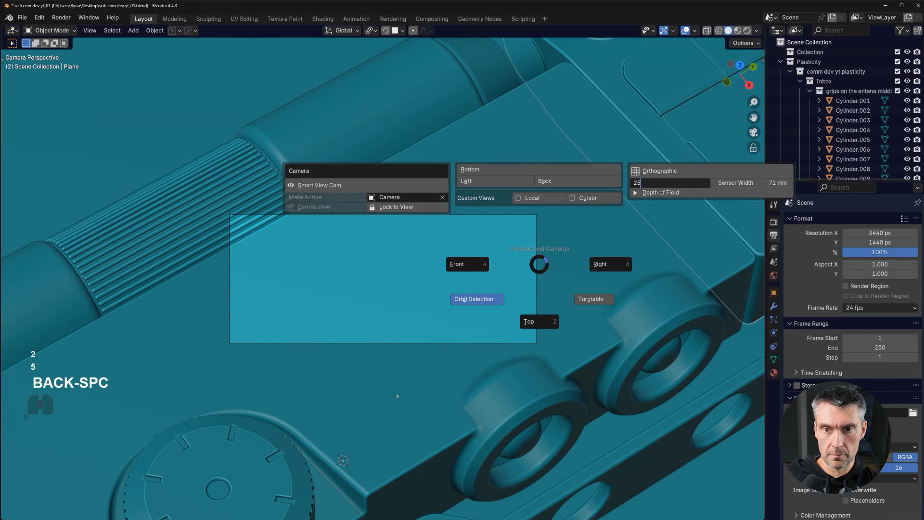
key("Return")
scroll(363, 284, "down", 1)
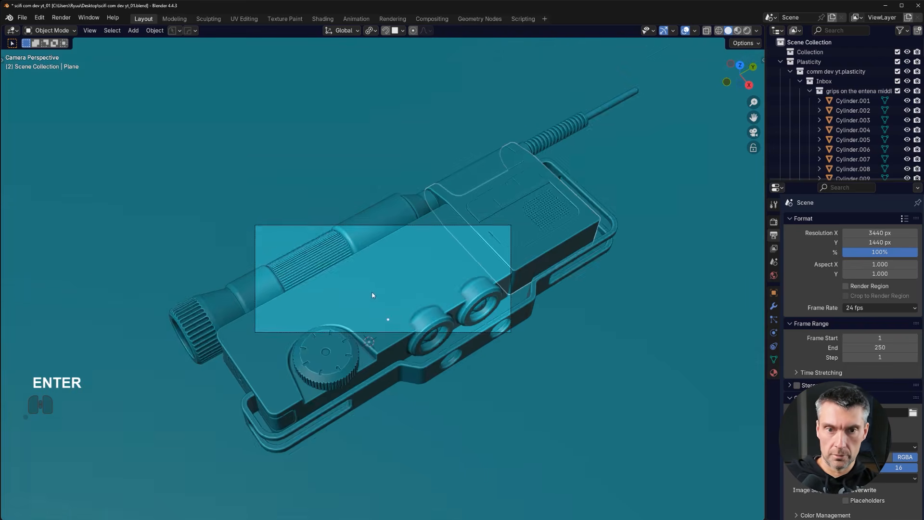
scroll(372, 289, "up", 5)
- Lock the camera to the view, frame the whole device at a slight diagonal inside the shot, and unlock the camera
key("Page_Down")
left_click(264, 218)
scroll(357, 250, "down", 6)
left_click(433, 268)
middle_click_drag(436, 269, 343, 224)
middle_click_drag(343, 224, 373, 240, "shift")
middle_click_drag(373, 240, 348, 233)
mouse_move(348, 233)
middle_mouse_down("shift")
mouse_move(331, 230)
mouse_move(343, 232)
middle_mouse_up("shift")
mouse_move(343, 232)
middle_mouse_down("shift")
mouse_move(327, 230)
mouse_move(330, 218)
middle_mouse_up("shift")
middle_click_drag(331, 258, 323, 280, "shift")
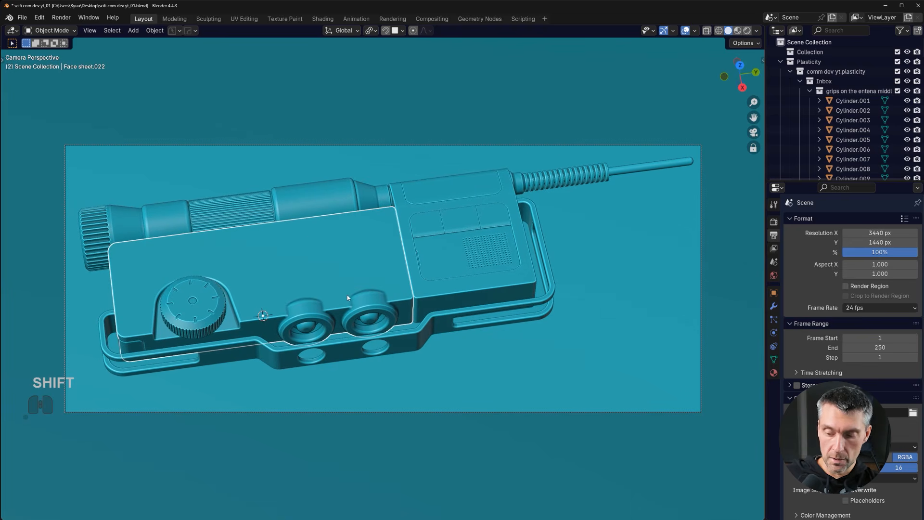
key("Page_Down")
left_click(198, 236)
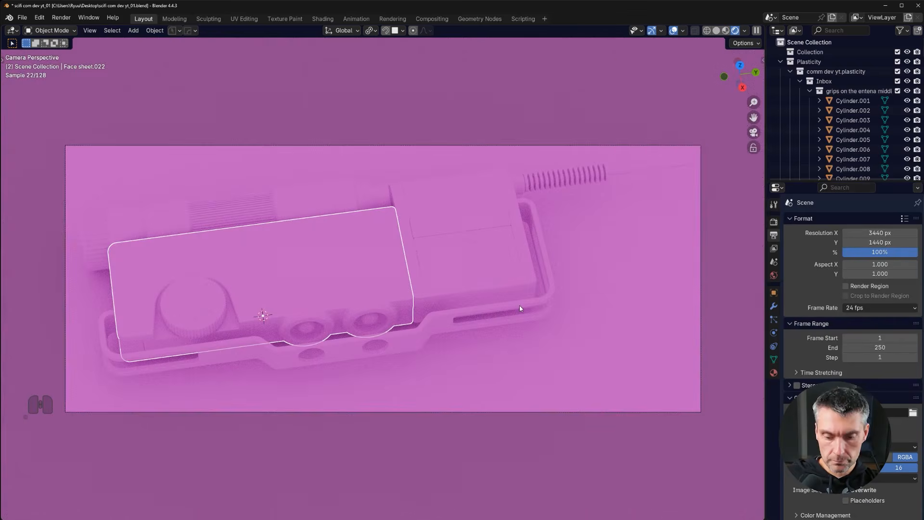
- Open the MaterialWorks tools and choose GUN GR B as the scene's HDRI lighting
key("n")
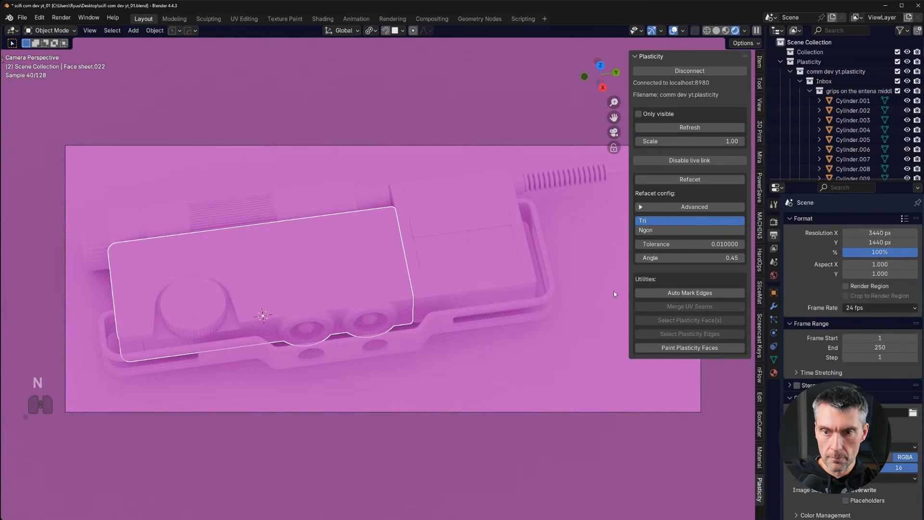
left_click(760, 457)
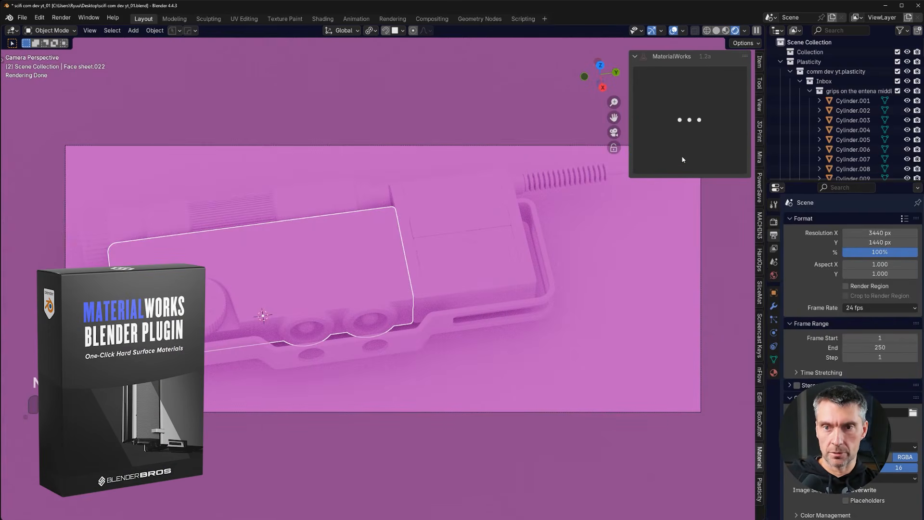
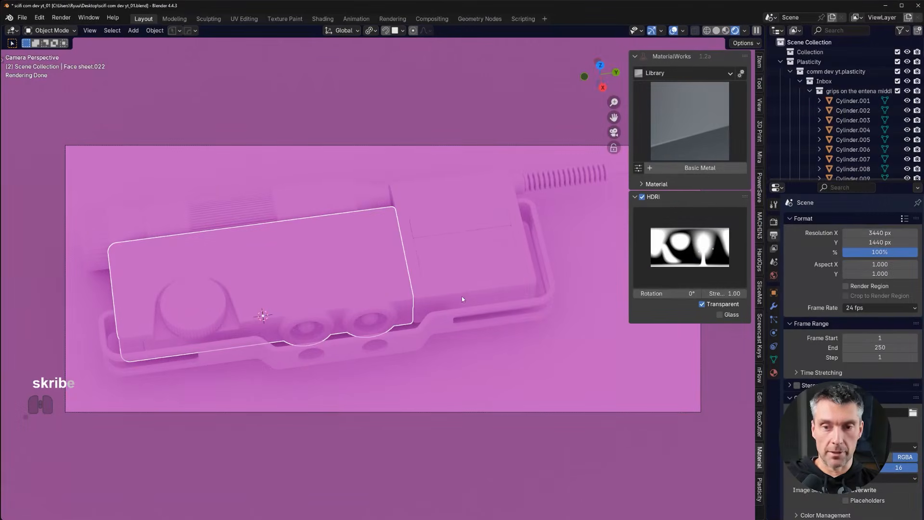
left_click(690, 247)
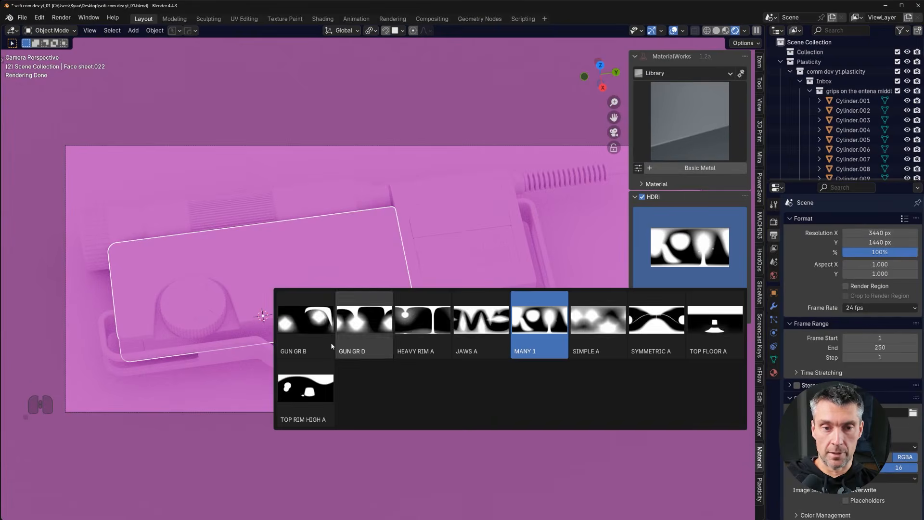
left_click(535, 305)
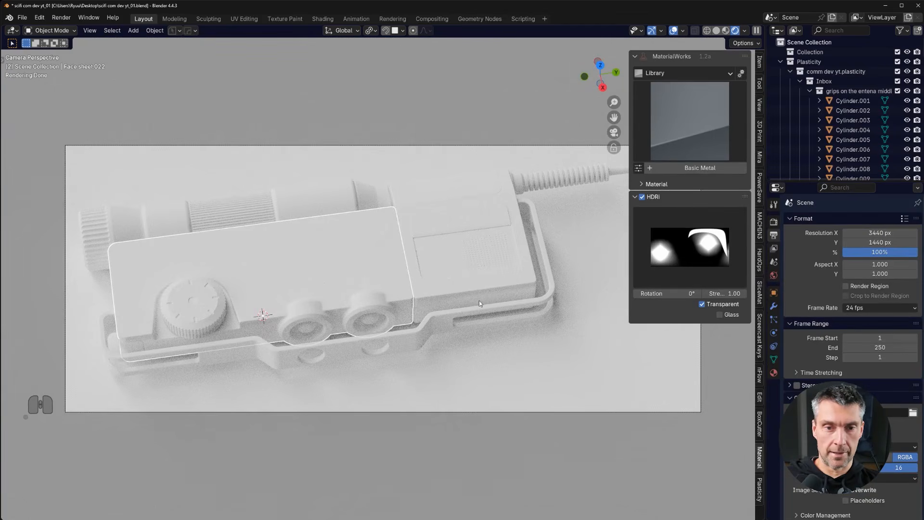
- Assign the MaterialWorks Alluminium material to the selected main body piece and apply the object's scale
left_click(645, 141)
left_click(479, 271)
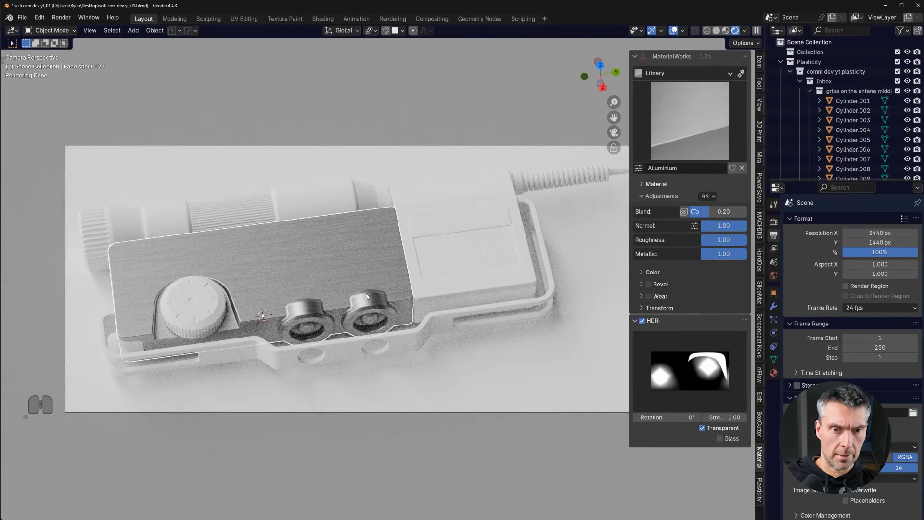
key("ctrl+a")
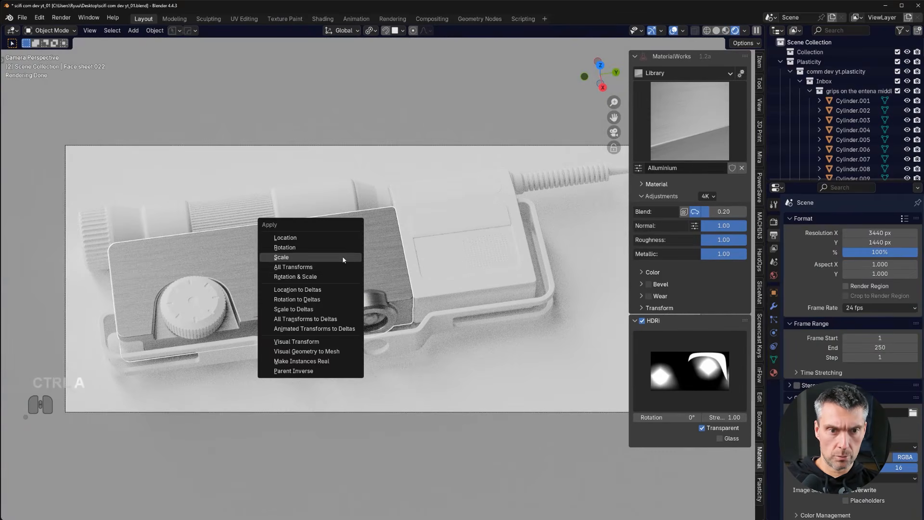
left_click(317, 256)
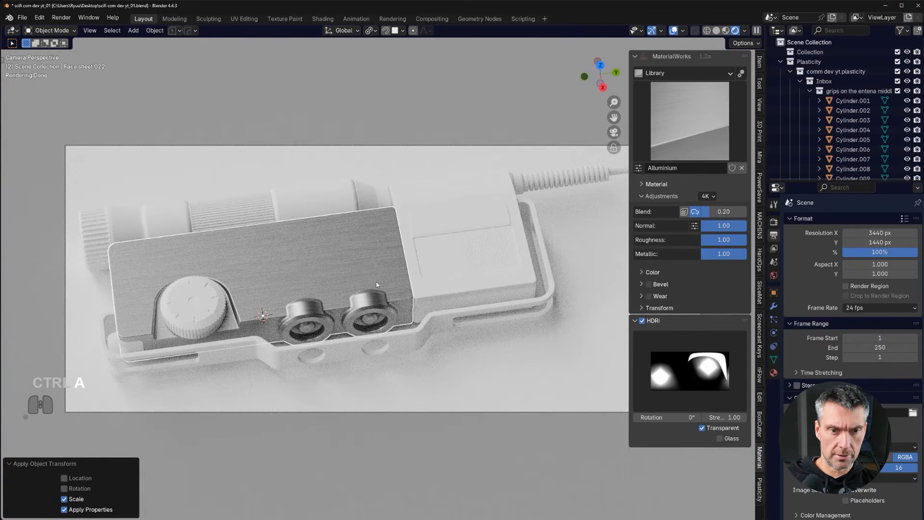
- Set the main body's aluminium texture scale to 2.00 and check the brushed grain up close
scroll(388, 280, "up", 6)
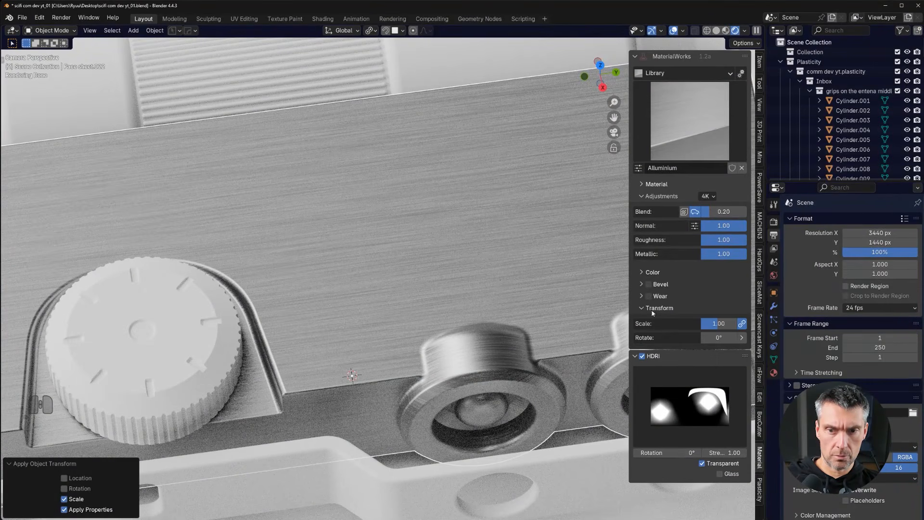
left_click_drag(713, 328, 761, 328)
scroll(401, 290, "down", 5)
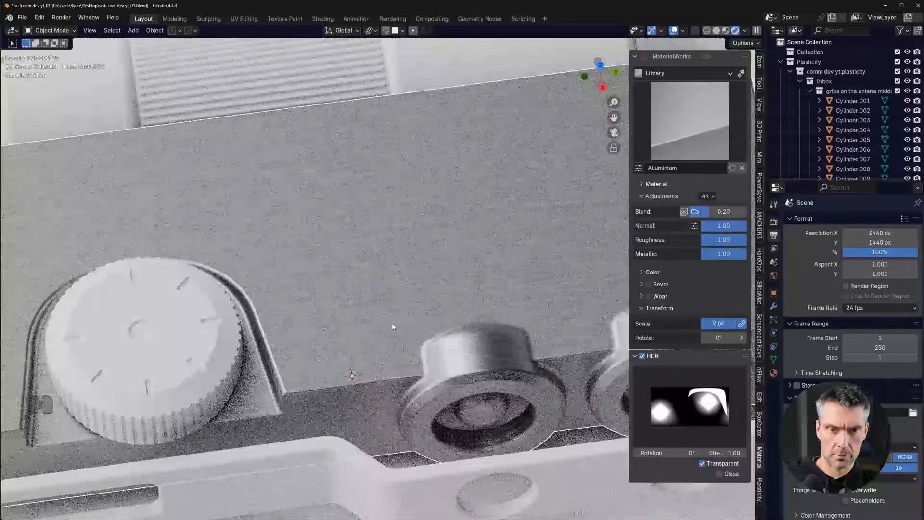
scroll(415, 289, "up", 2)
scroll(445, 279, "up", 2)
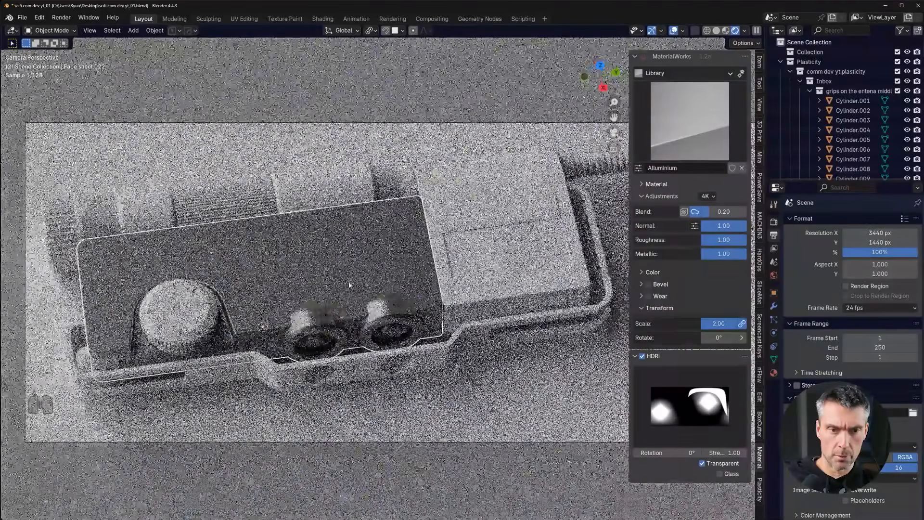
- Assign the Alluminium material to the speaker housing at the antenna end and set its texture scale to 2.00, matching the main body
left_click(594, 285, "shift")
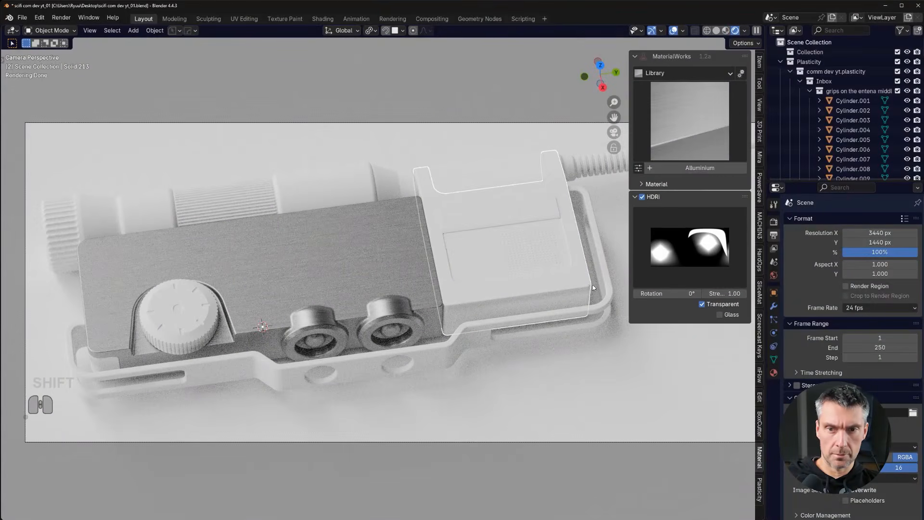
left_click(684, 126)
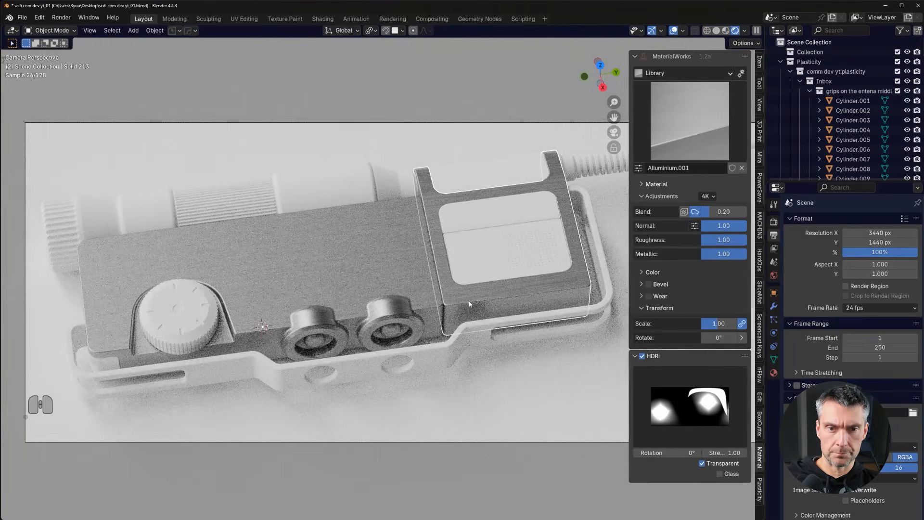
left_click(391, 268, "shift")
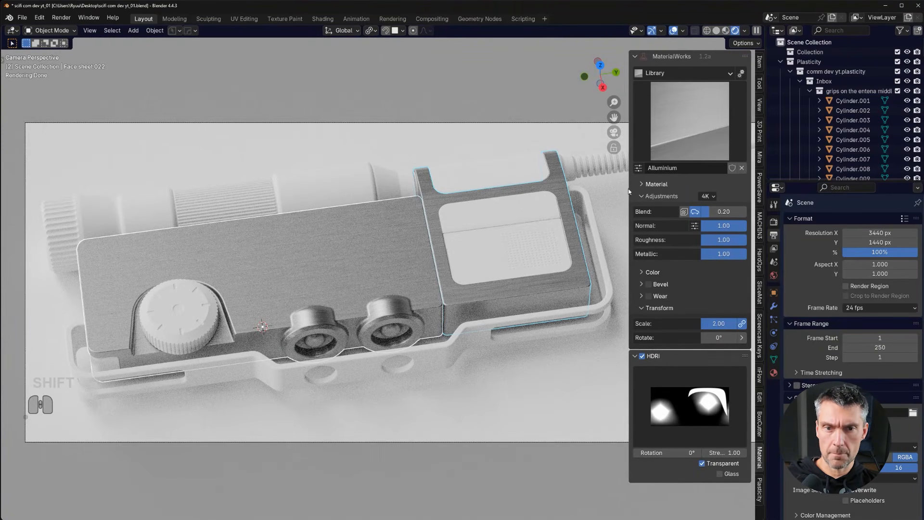
left_click(437, 231)
left_click_drag(716, 325, 738, 325)
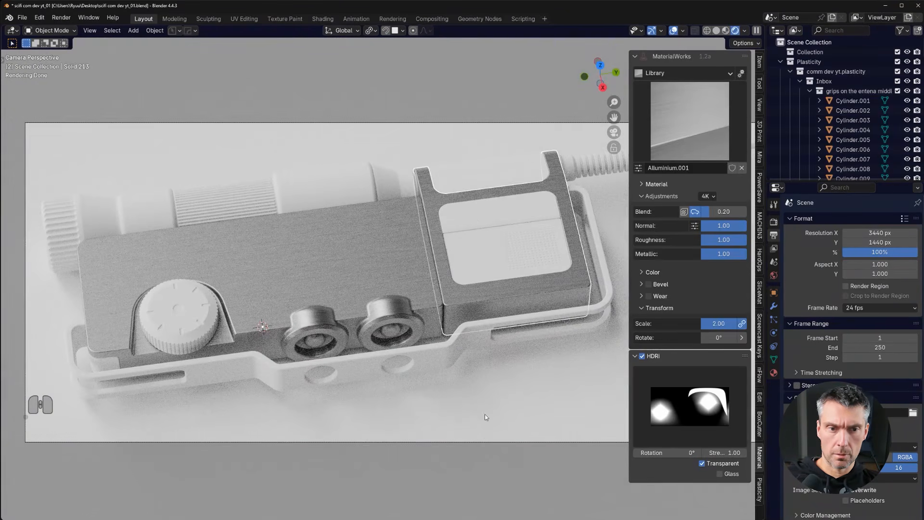
- Copy the main body's Alluminium material to the round dial knob
left_click(486, 417)
left_click(329, 279, "shift")
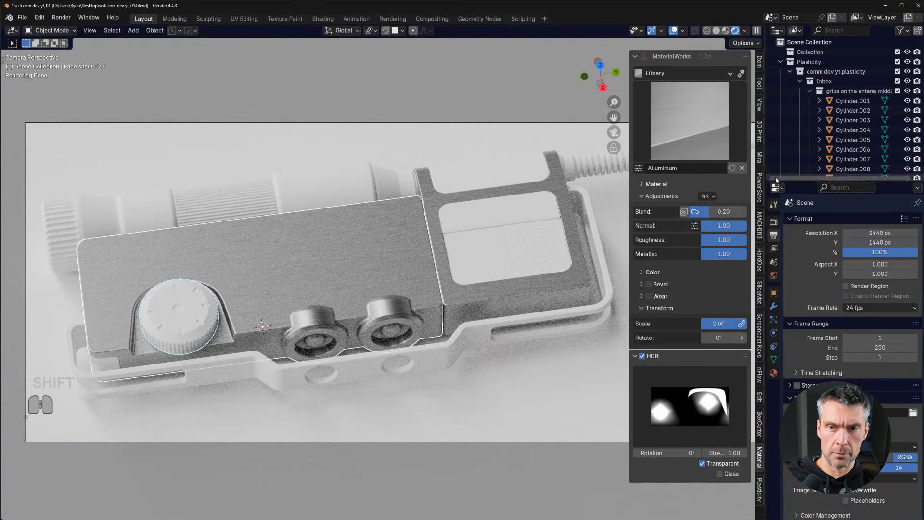
left_click(642, 184)
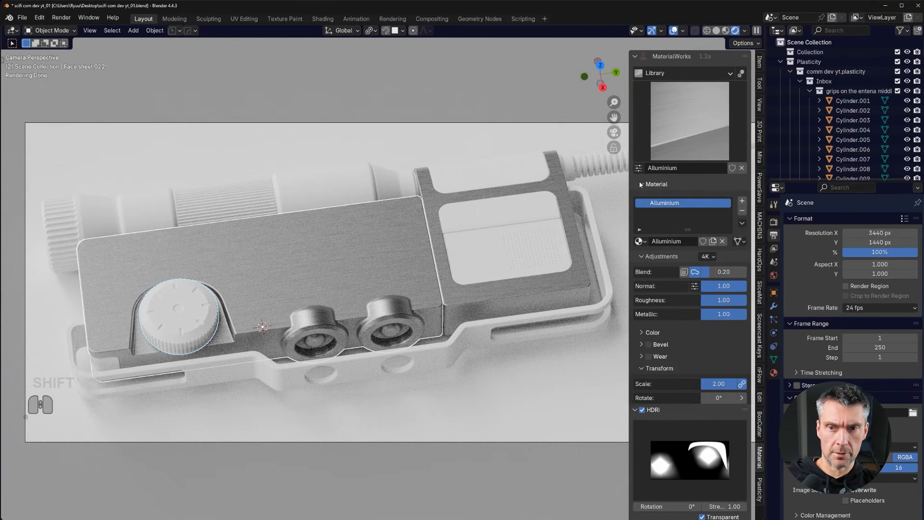
left_click(743, 223)
left_click(754, 245)
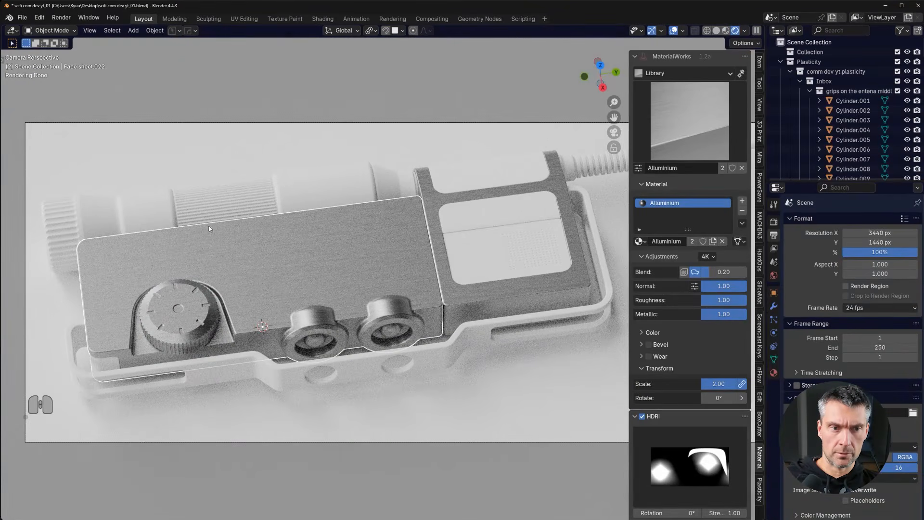
- Select all objects of the collection holding the grips on the antenna's middle section
left_click(169, 212)
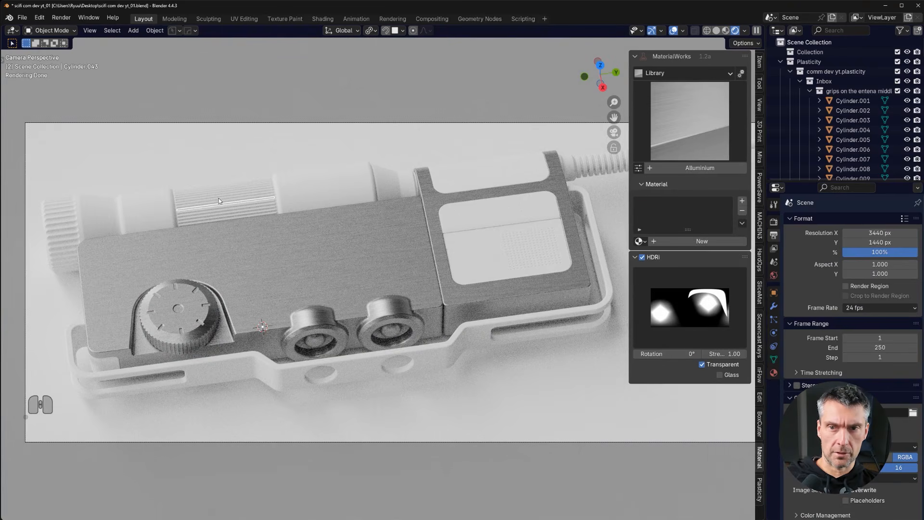
left_click(800, 82)
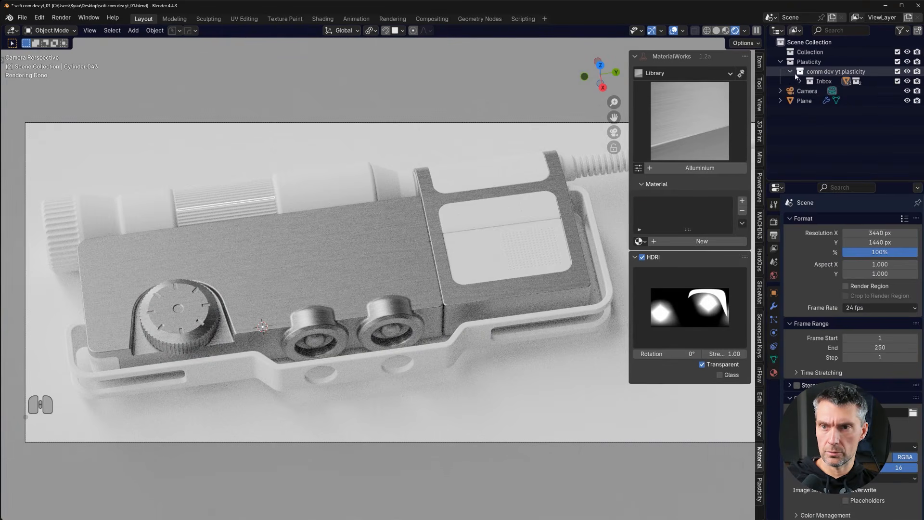
left_click(791, 72)
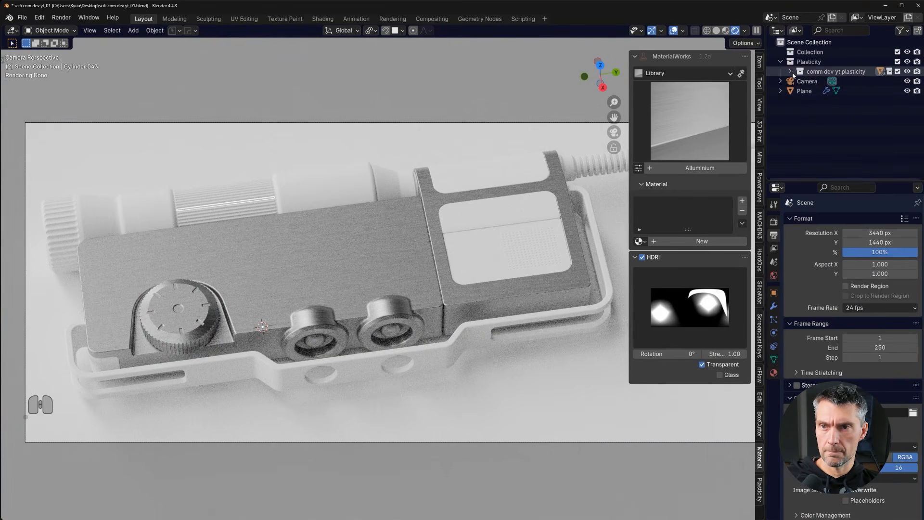
left_click(792, 72)
left_click(800, 81)
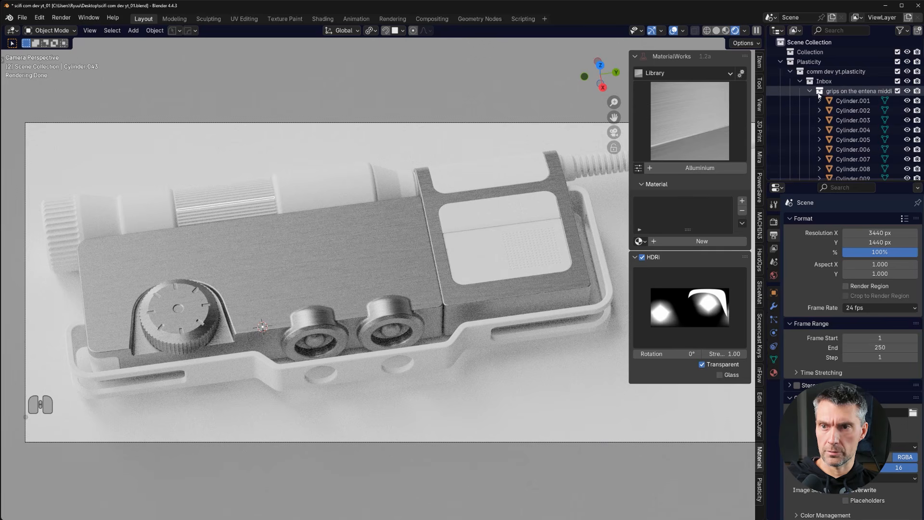
left_click(810, 91)
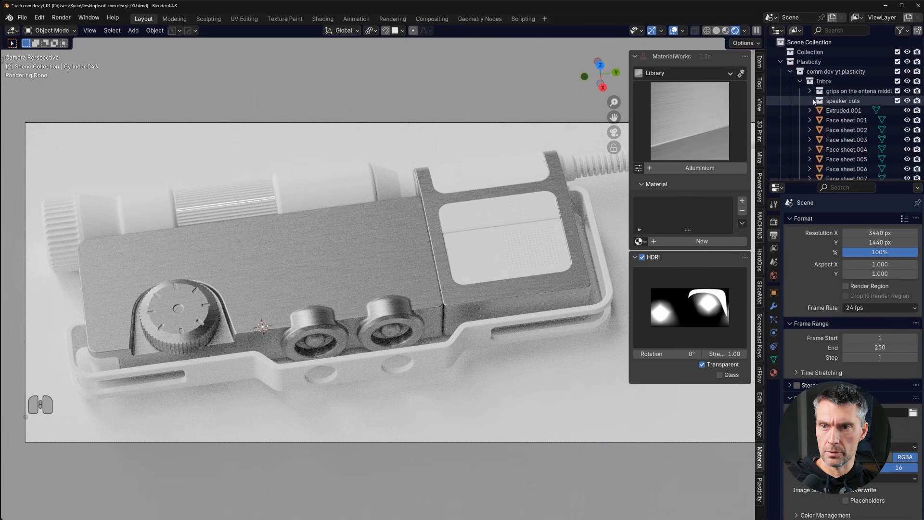
right_click(856, 94)
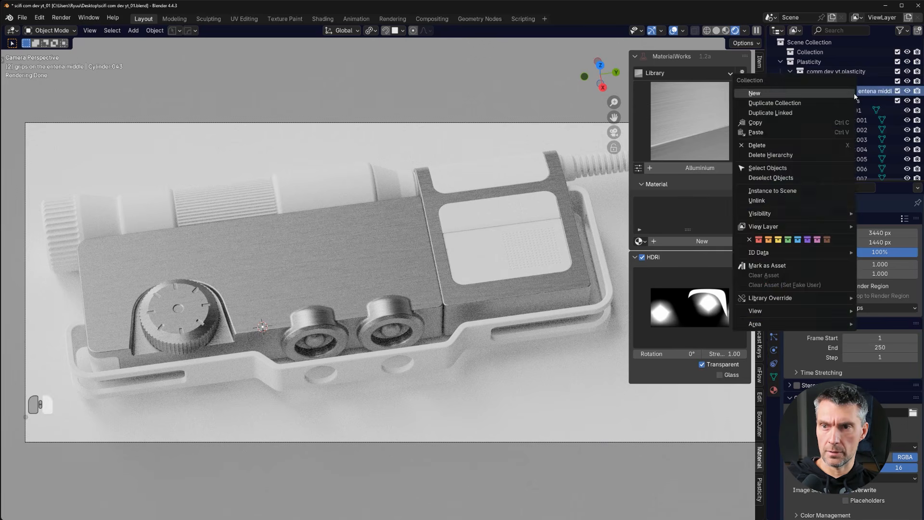
left_click(799, 167)
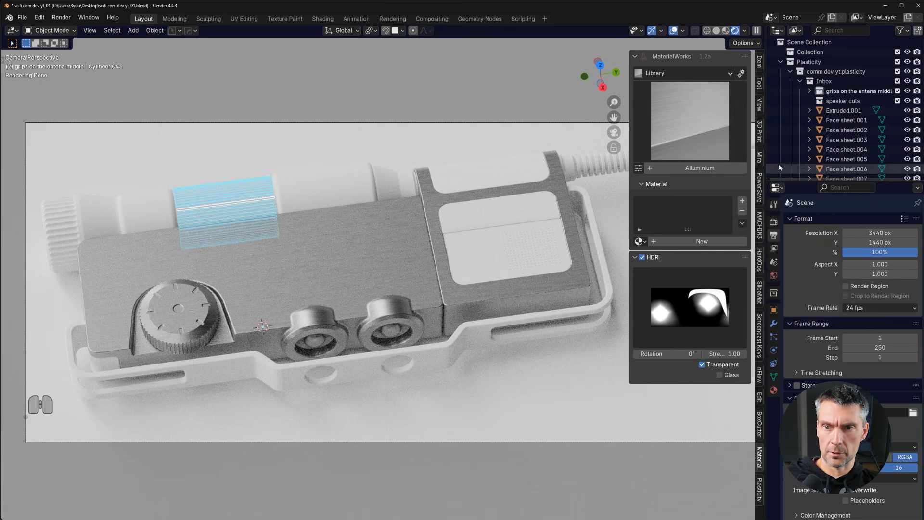
- Assign the Synthetic Rubber material from the Rubber category to the active grip strip
left_click(725, 74)
left_click(687, 150)
left_click(701, 129)
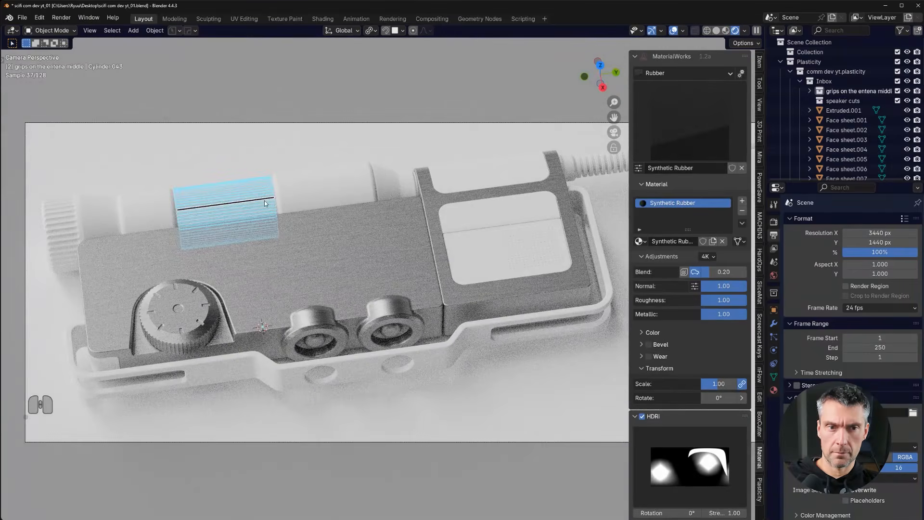
- Reselect the whole grips collection and copy Synthetic Rubber from the rubber strip to all the other grip strips
left_click(264, 201)
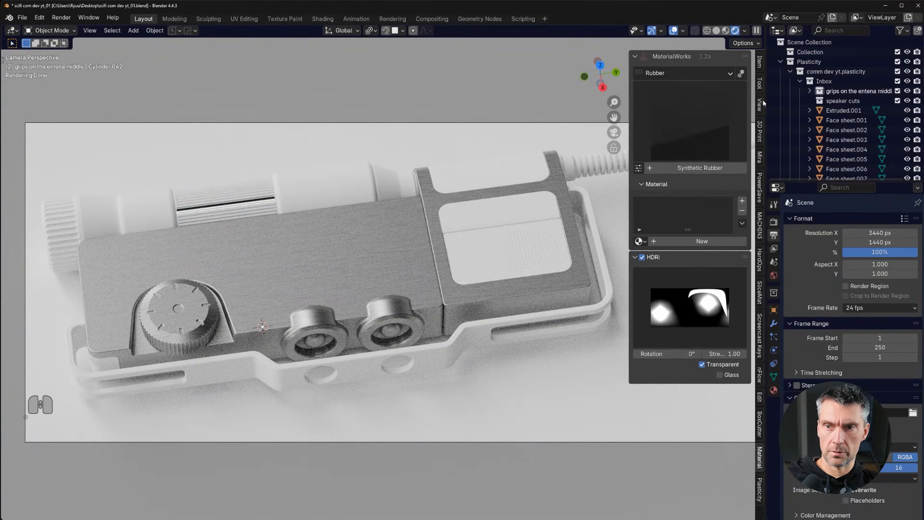
right_click(834, 92)
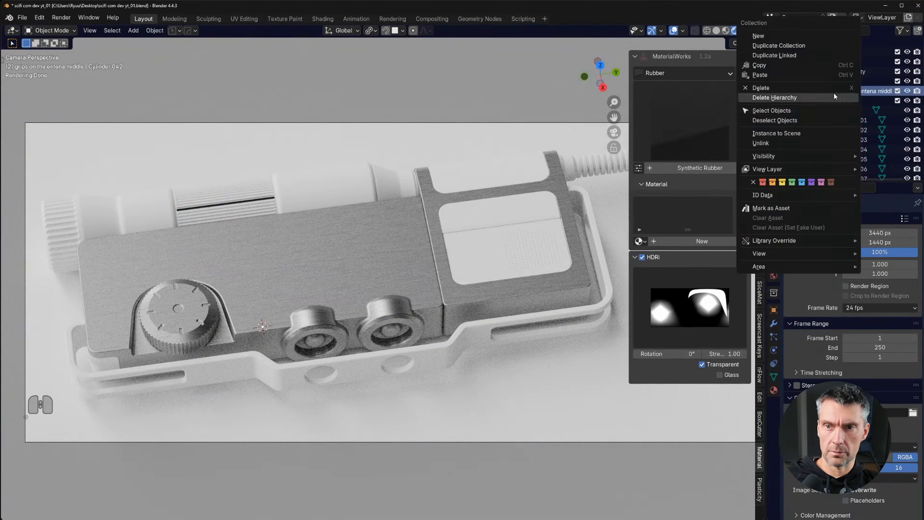
left_click(815, 110)
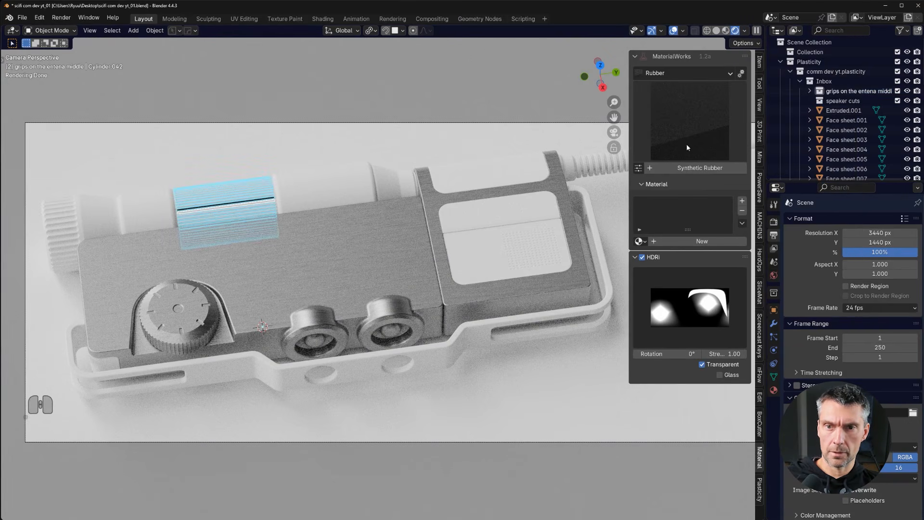
left_click(257, 202, "shift")
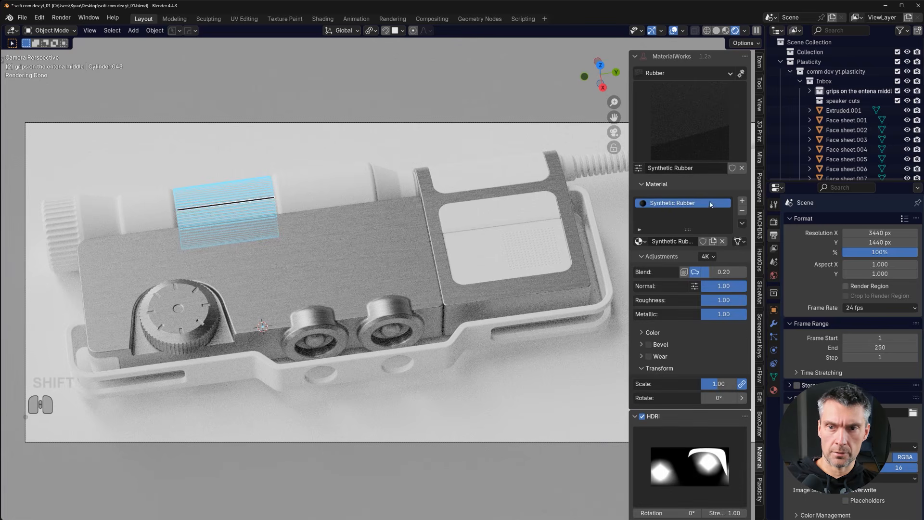
left_click(742, 223)
left_click(780, 242)
- Copy the Synthetic Rubber material from a grip strip to the cylinder section underneath the grips
left_click(244, 206)
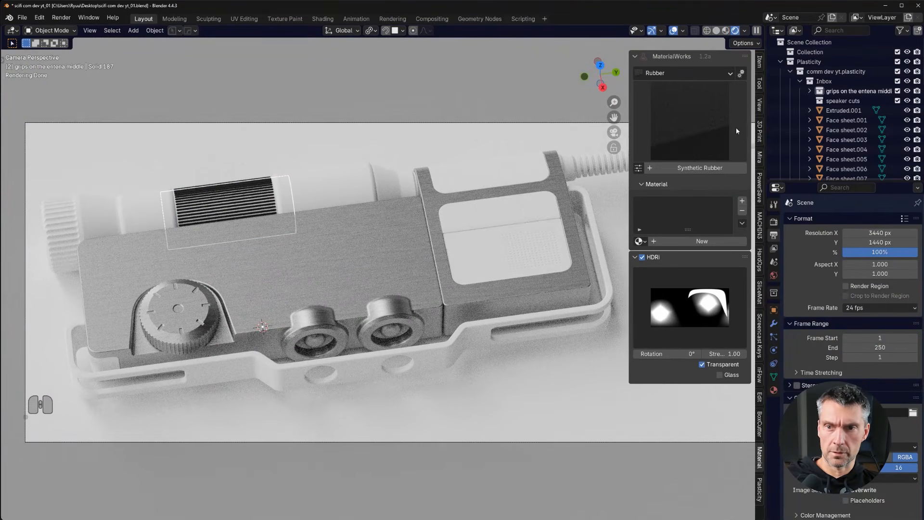
left_click(239, 201)
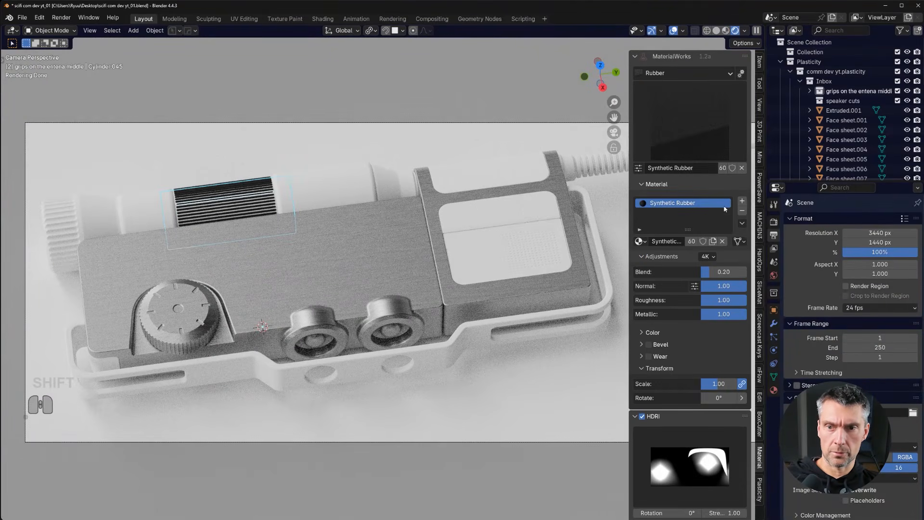
left_click(743, 222)
left_click(780, 244)
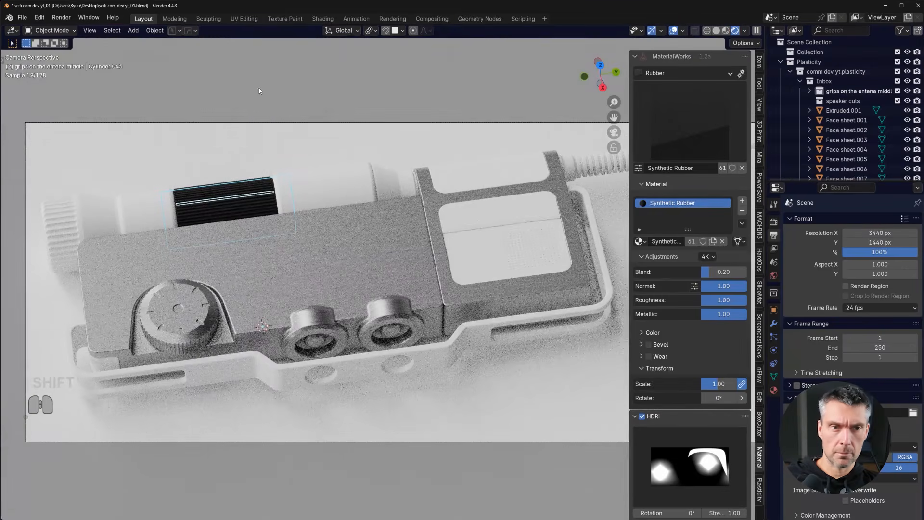
left_click(297, 180)
left_click(88, 221, "shift")
left_click(409, 254, "shift")
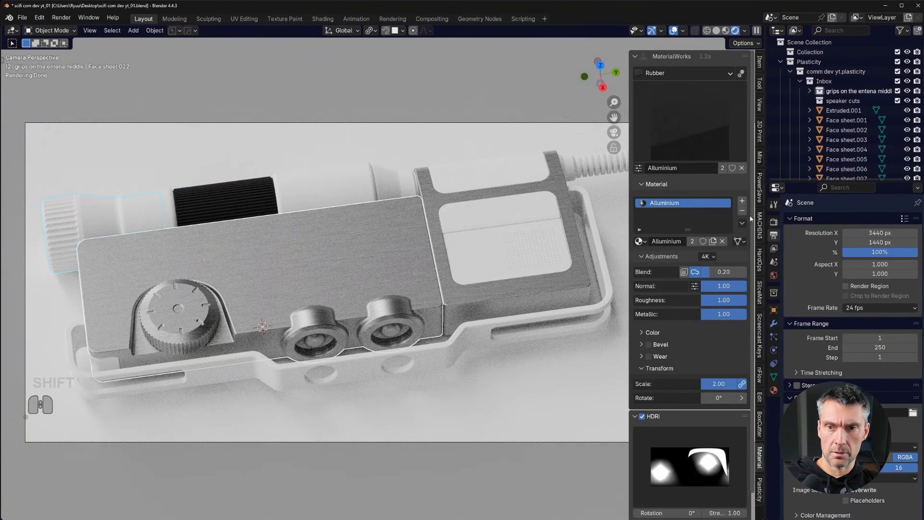
- Assign the Coated Titanium material from the Metal category to the ribbed end cap of the tube
left_click(55, 228)
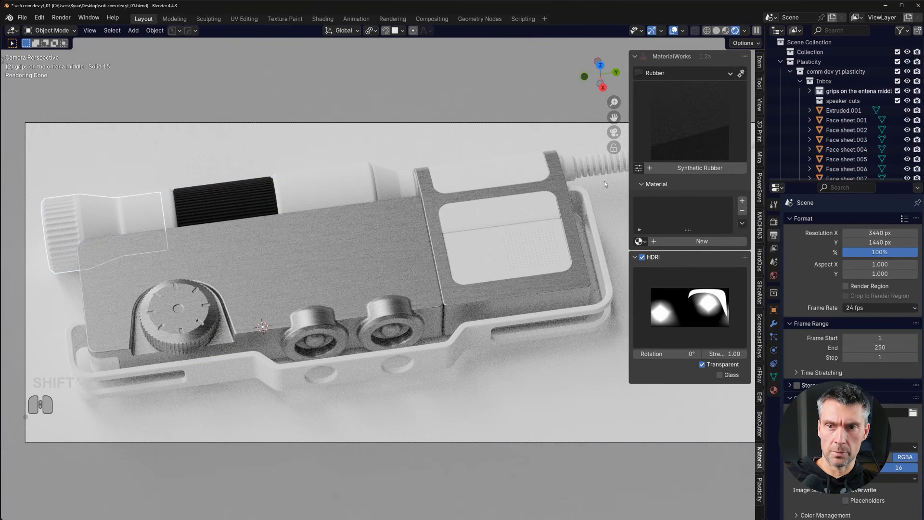
left_click(726, 76)
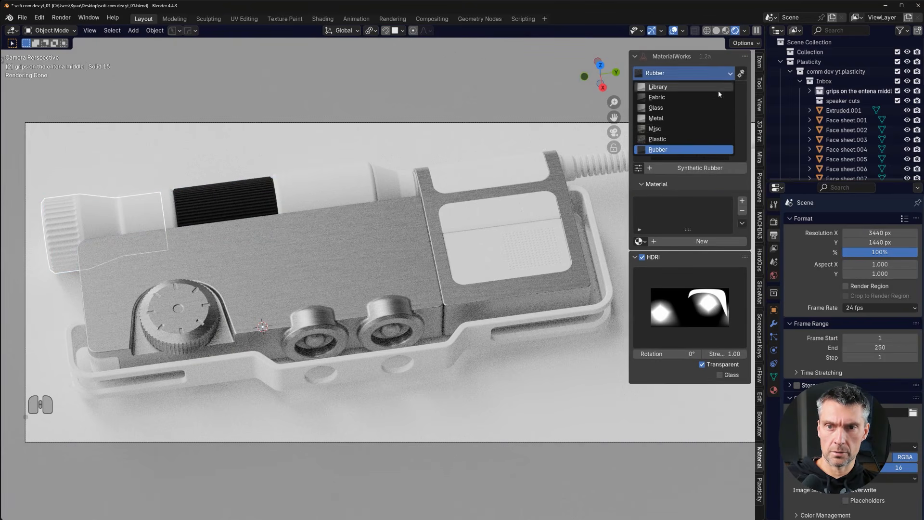
left_click(681, 110)
left_click(684, 73)
left_click(675, 116)
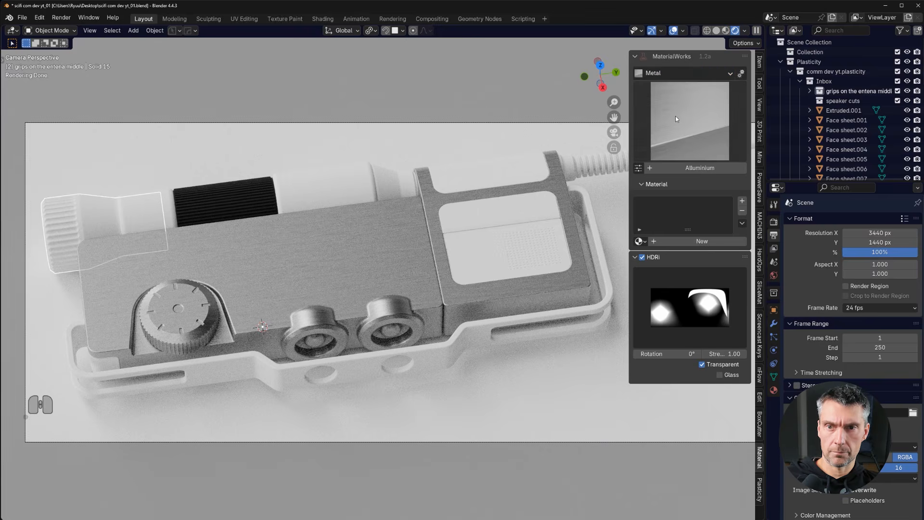
left_click(676, 118)
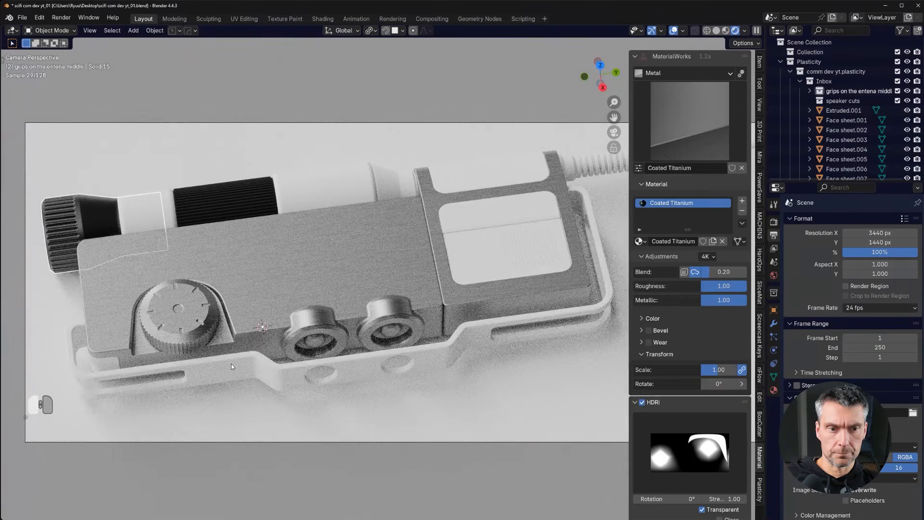
- Copy the main body's Alluminium material to the two smooth tube sections on either side of the rubber grip
left_click(231, 367)
left_click(362, 191)
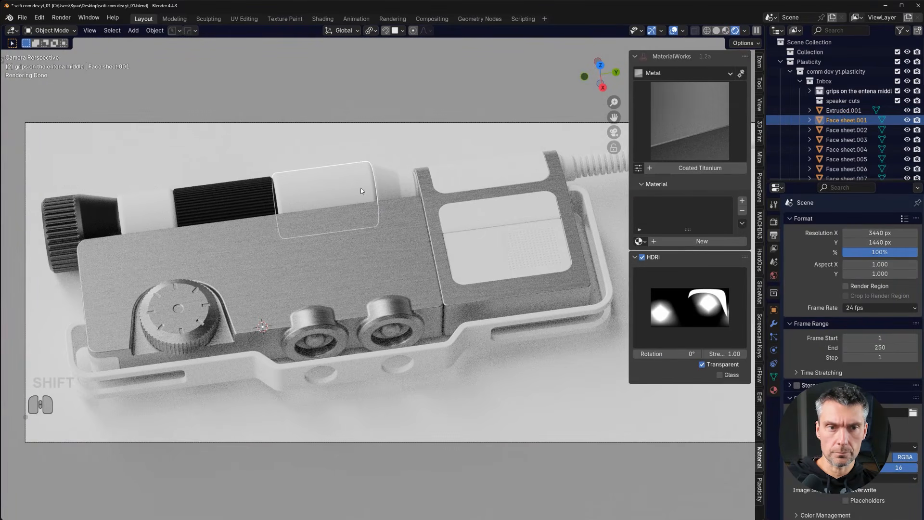
left_click(118, 219, "shift")
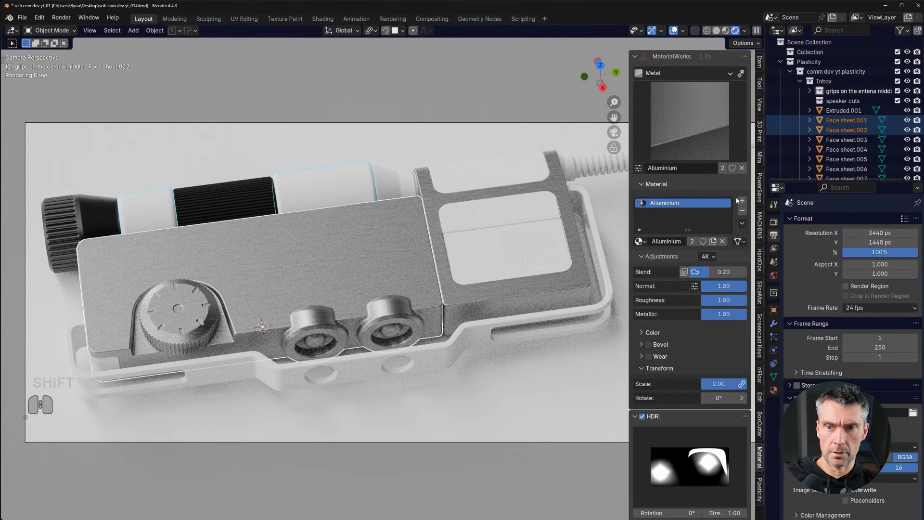
left_click(742, 223)
left_click(770, 242)
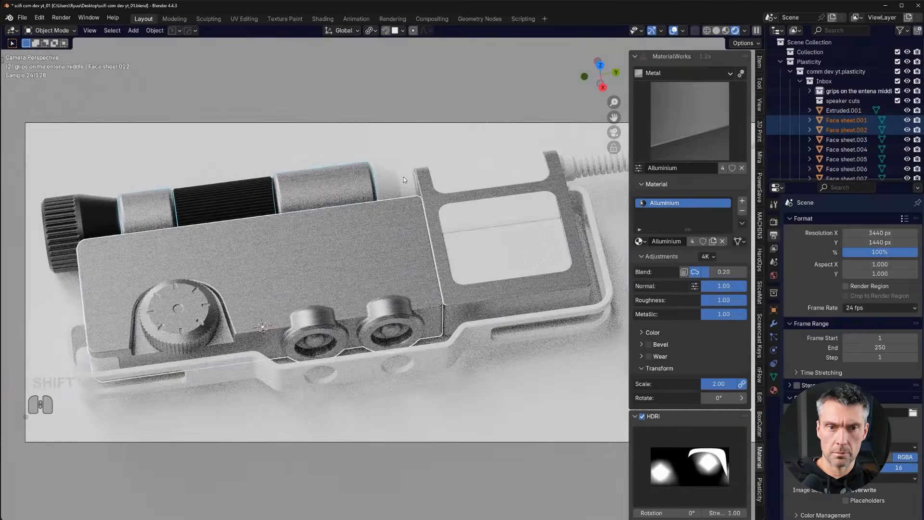
- Change the main body's material to Machined Steel from the Metal category
left_click(403, 178)
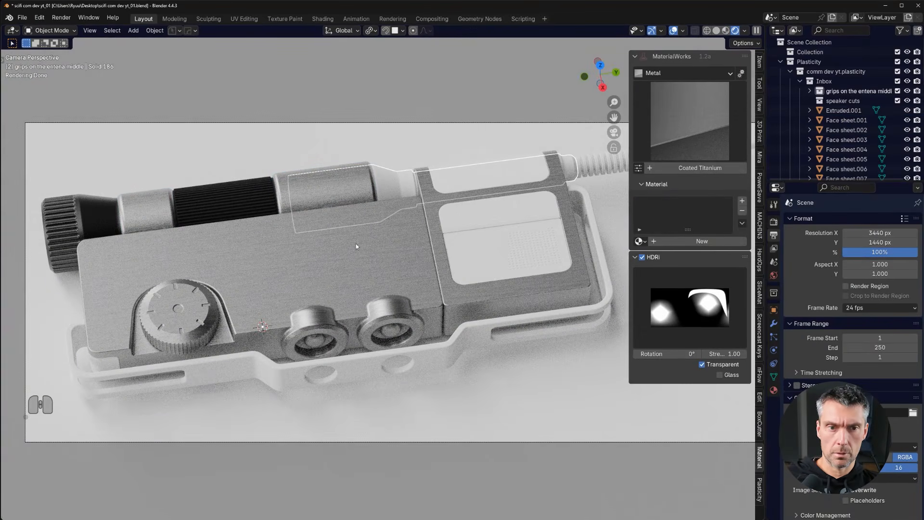
left_click(284, 282)
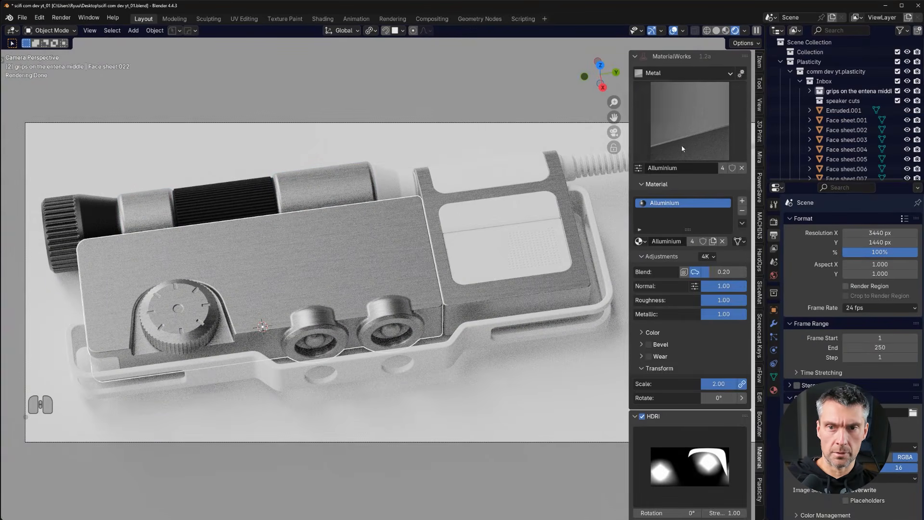
left_click(673, 158)
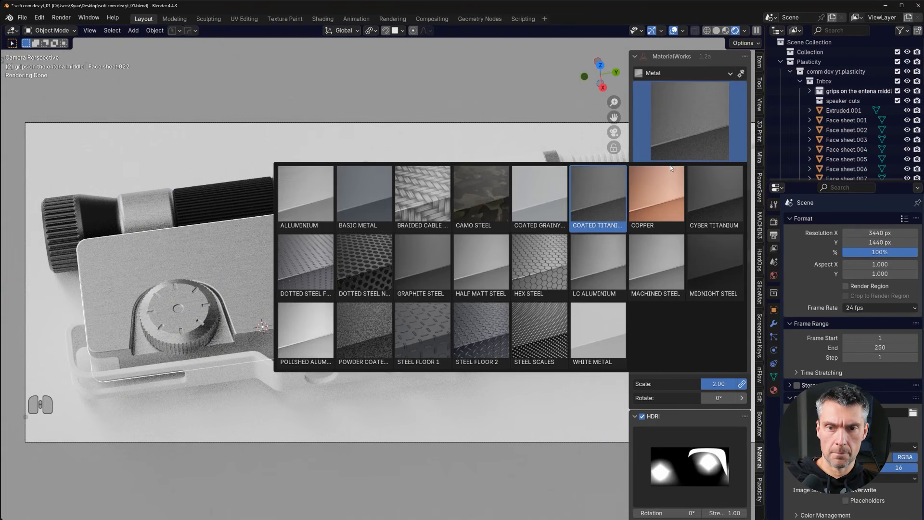
left_click(658, 273)
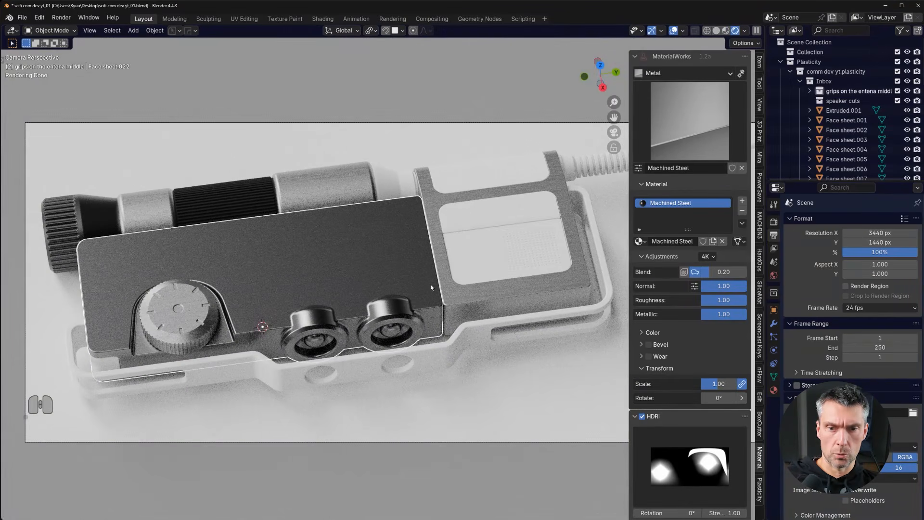
- Try the GUN GR D HDRI on the scene and switch back to GUN GR B
left_click(657, 457)
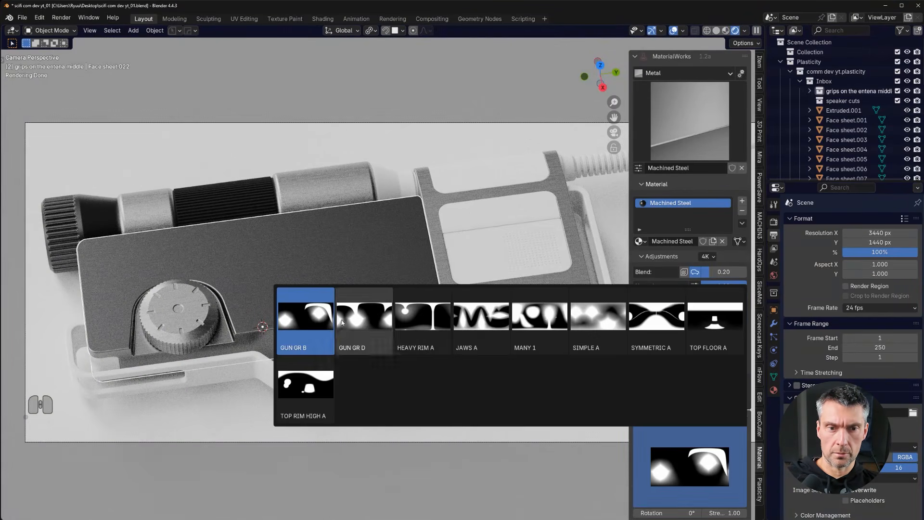
left_click(366, 314)
left_click(674, 462)
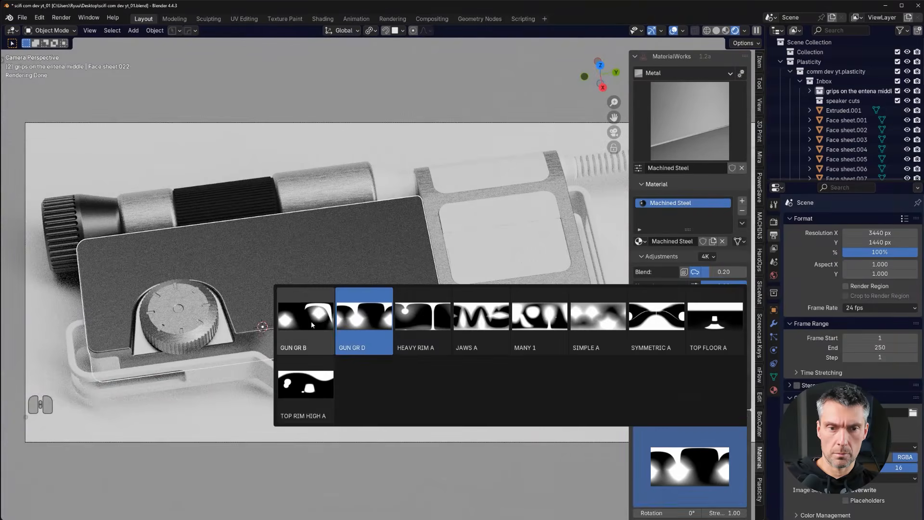
left_click(311, 321)
- Set the HDRI lighting's rotation to 43°
left_click_drag(669, 513, 692, 513)
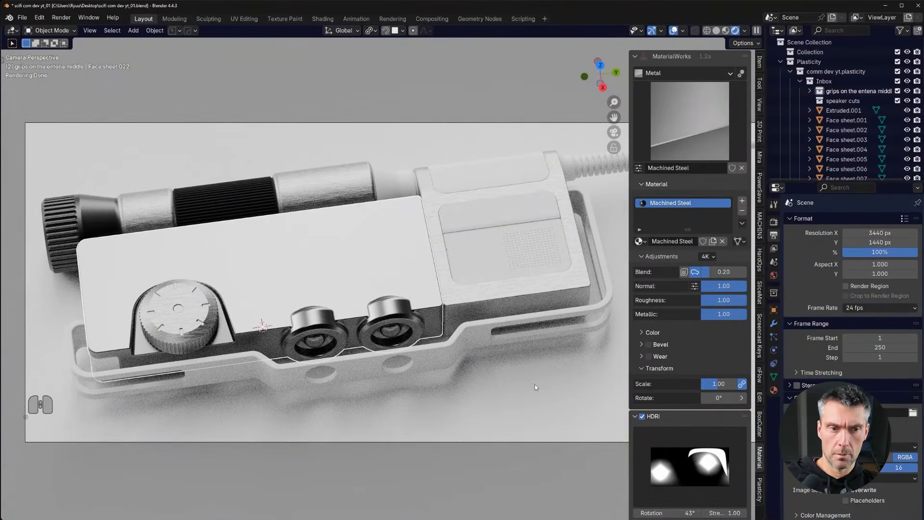
scroll(445, 313, "down", 1)
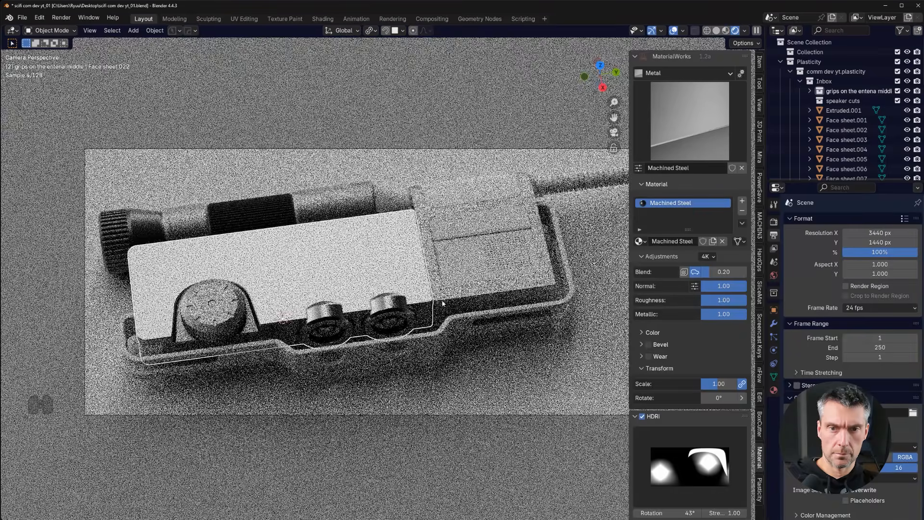
mouse_move(448, 230)
middle_mouse_down("shift")
mouse_move(318, 207)
mouse_move(458, 243)
middle_mouse_up("shift")
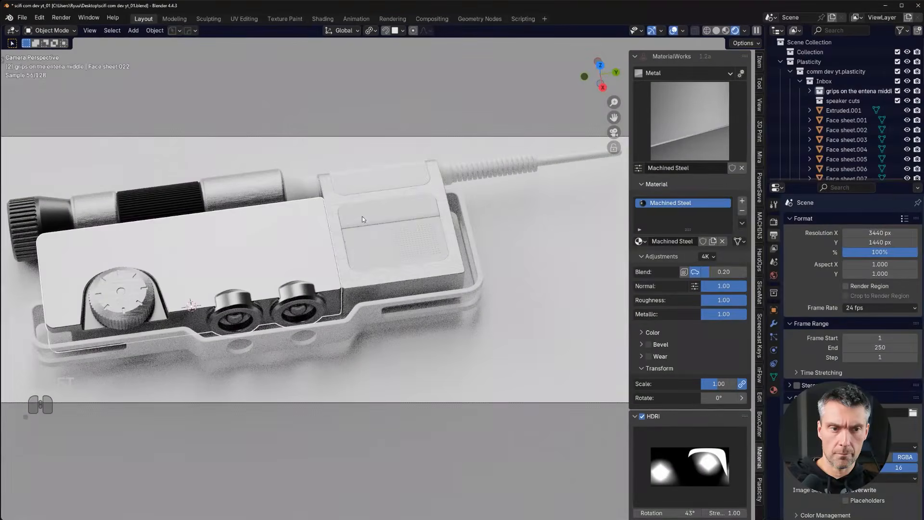
- Lower the roughness of the main body's Machined Steel material to 0.77
scroll(386, 225, "up", 1)
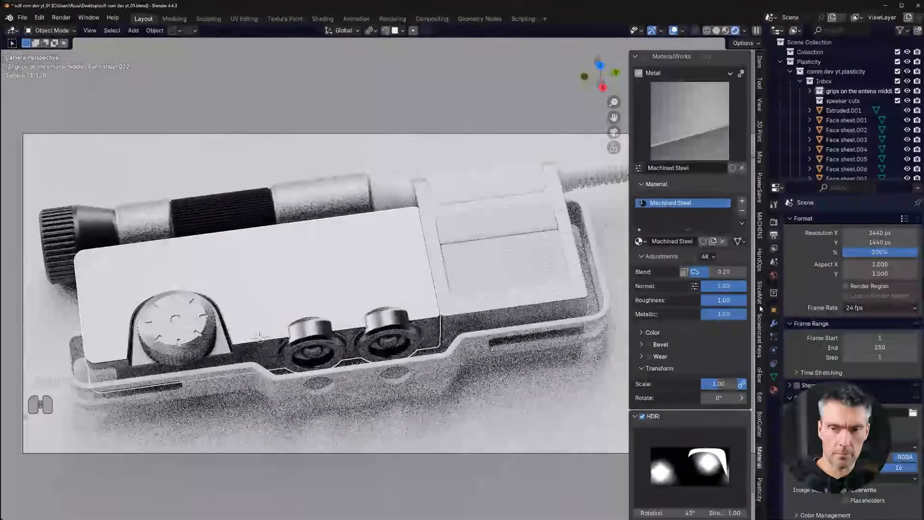
mouse_move(742, 300)
left_mouse_down()
mouse_move(715, 300)
mouse_move(729, 300)
left_mouse_up()
left_click(742, 300)
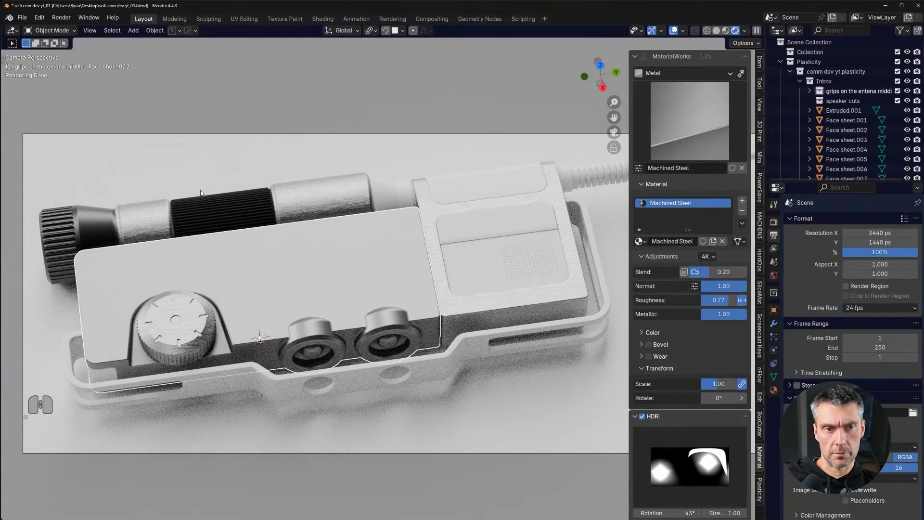
- Copy the main body's Machined Steel material to the two smooth tube sections on either side of the rubber grip
left_click(151, 221)
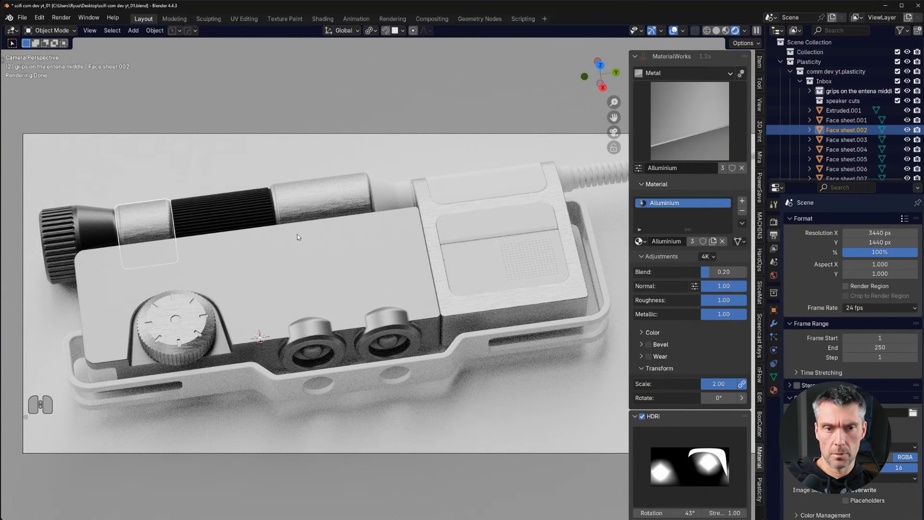
left_click(311, 211, "shift")
left_click(339, 248, "shift")
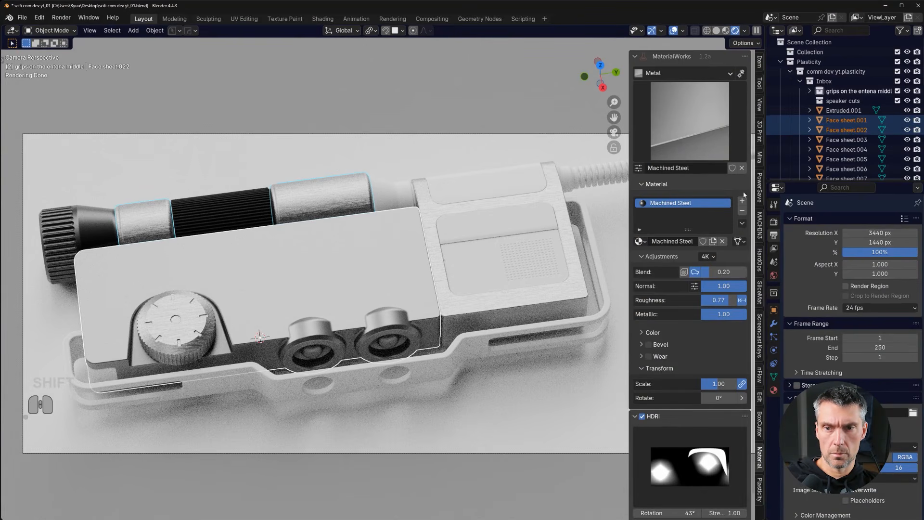
left_click(742, 222)
left_click(770, 242)
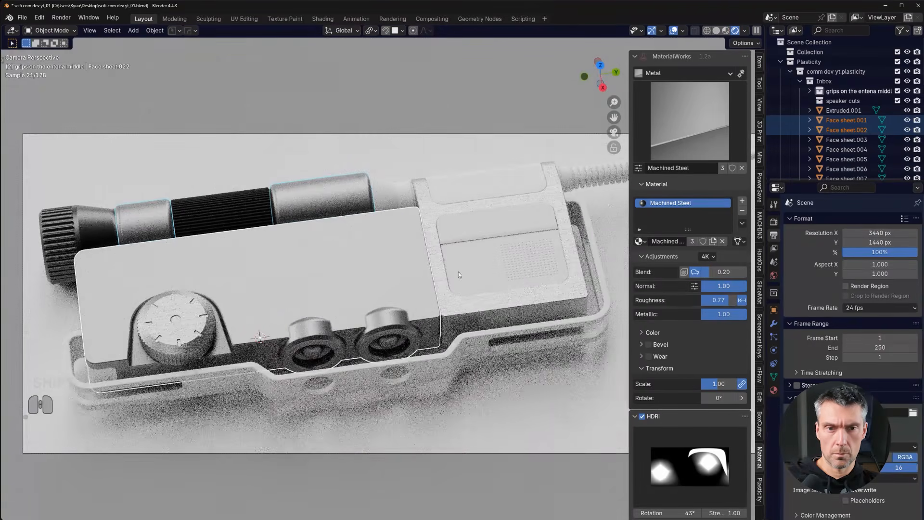
- Copy the main body's Machined Steel material to the head section that holds the speaker grille, and clear the part selection
left_click(434, 228)
left_click(398, 228, "shift")
left_click(743, 223)
left_click(756, 235)
left_click(402, 183)
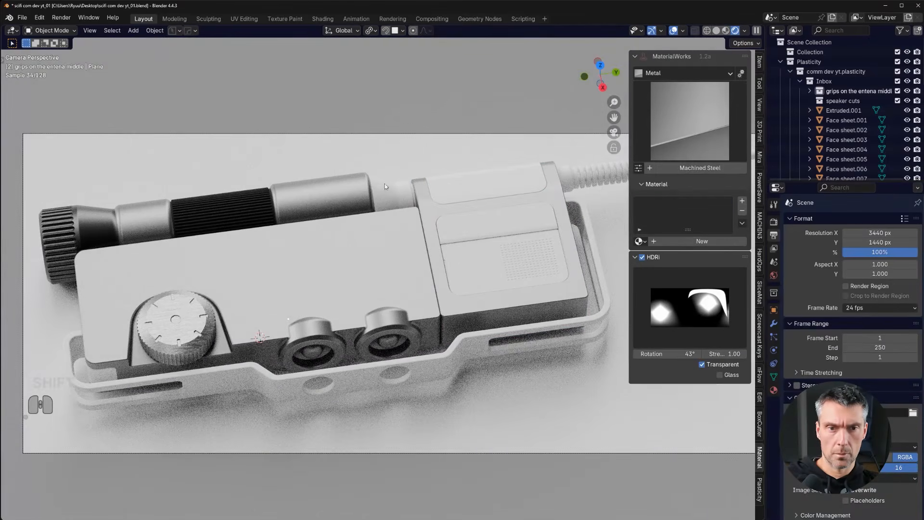
- Copy the knurled end cap's Coated Titanium material to the neck piece running from the tube through the head section
left_click(385, 195)
left_click(92, 224, "shift")
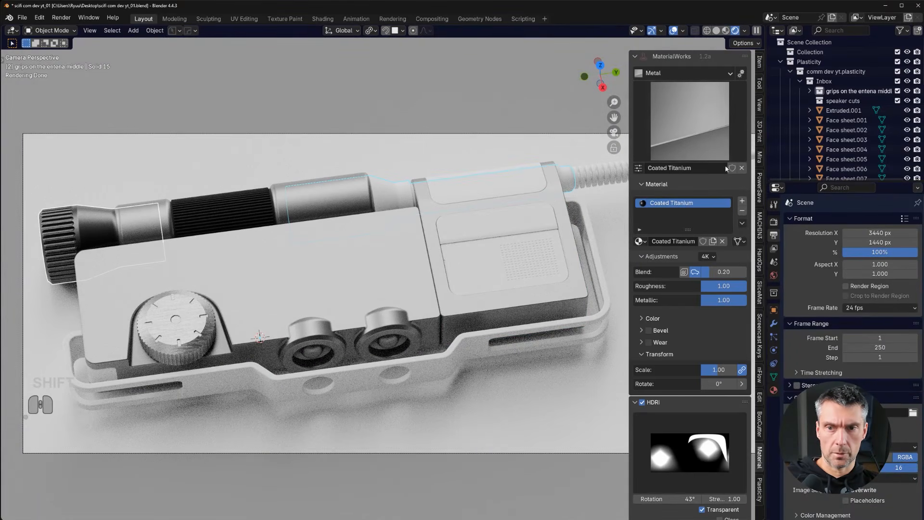
left_click(743, 223)
left_click(770, 245)
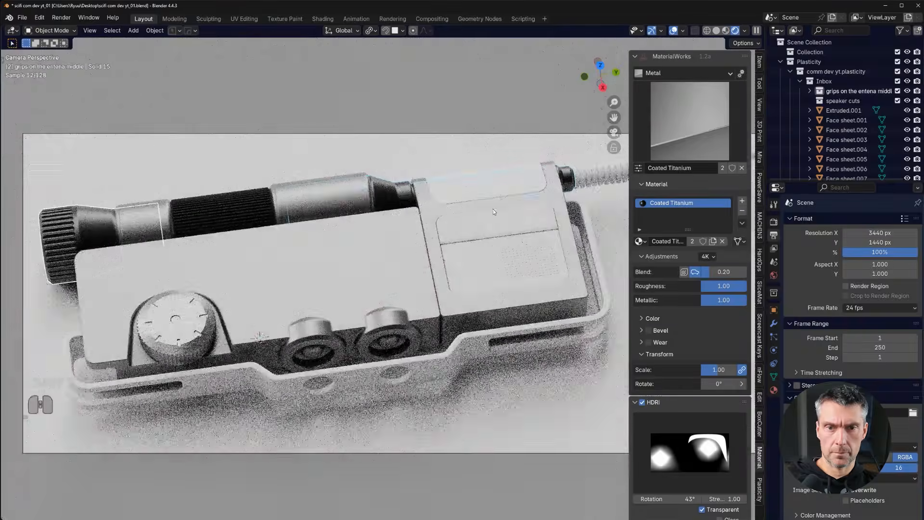
- Try to copy the grip's Synthetic Rubber material to the rings of the antenna's ribbed sleeve
scroll(499, 203, "up", 2)
left_click(504, 195)
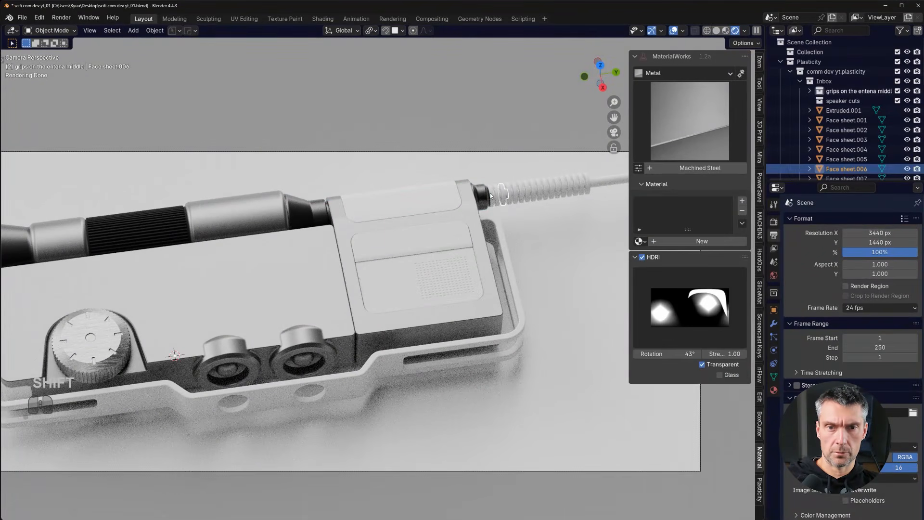
left_click(494, 195)
left_click(497, 194, "shift")
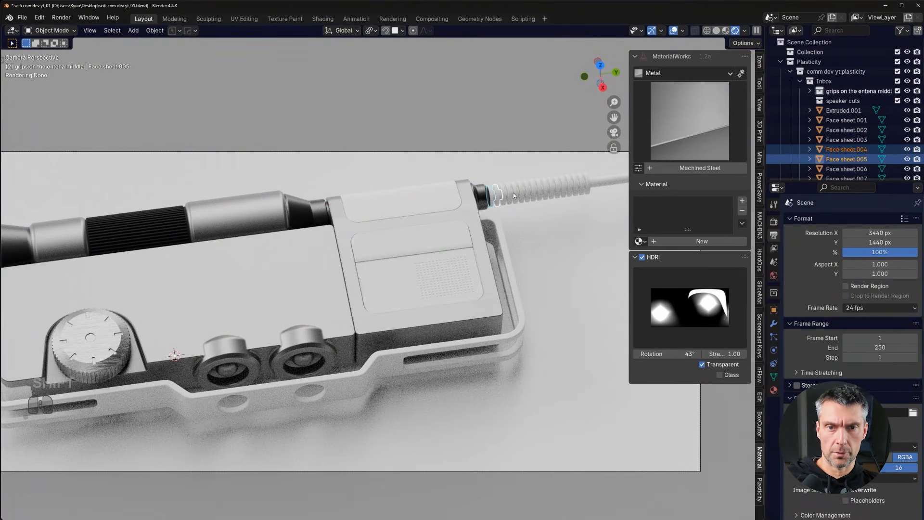
left_click(510, 192, "shift")
left_click(521, 192, "shift")
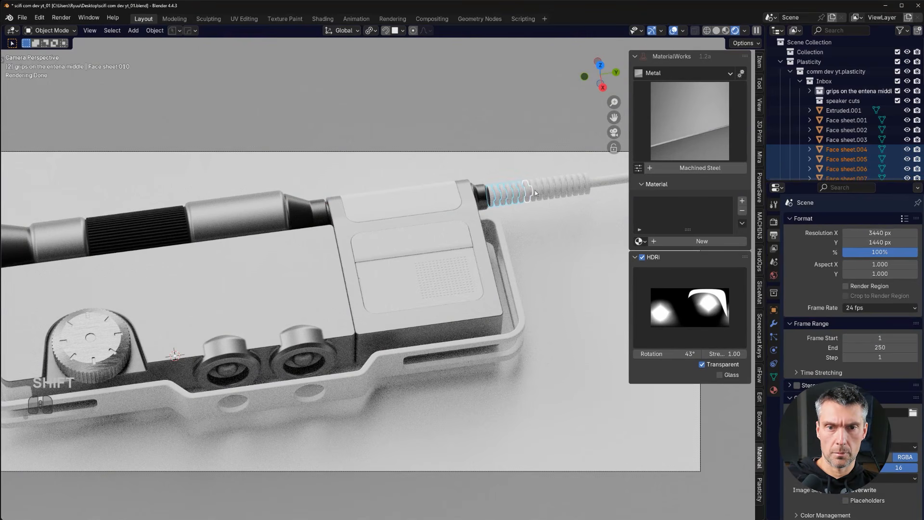
left_click(539, 192, "shift")
left_click(568, 189, "shift")
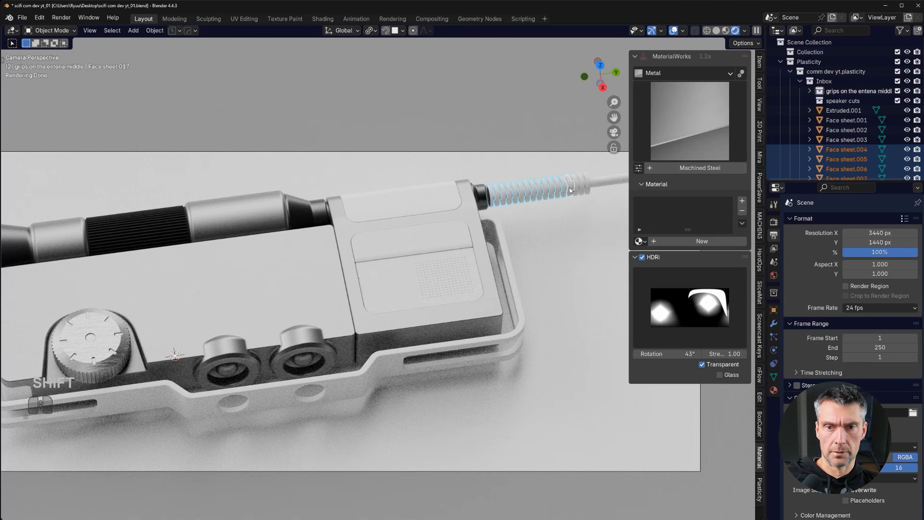
left_click(581, 186, "shift")
left_click(114, 241, "shift")
left_click(741, 224)
left_click(775, 245)
key("ctrl+z")
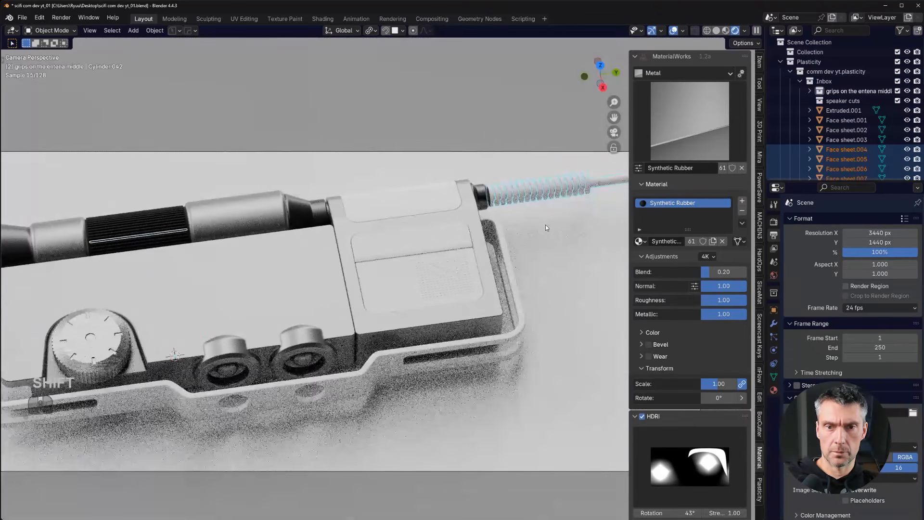
- Extend the antenna selection and retry copying the active object's material to all selected parts
left_click(552, 194, "shift")
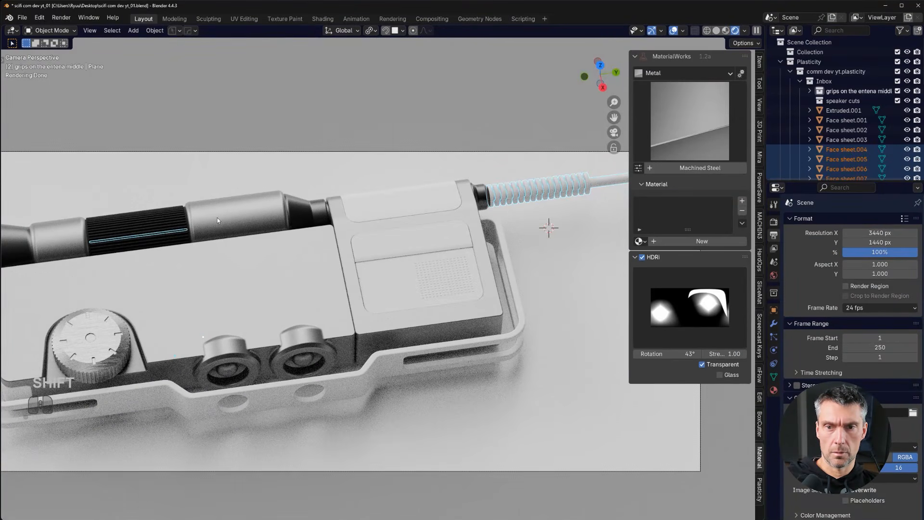
left_click(742, 224)
left_click(775, 245)
left_click(548, 267)
scroll(547, 267, "down", 2)
scroll(548, 267, "up", 2)
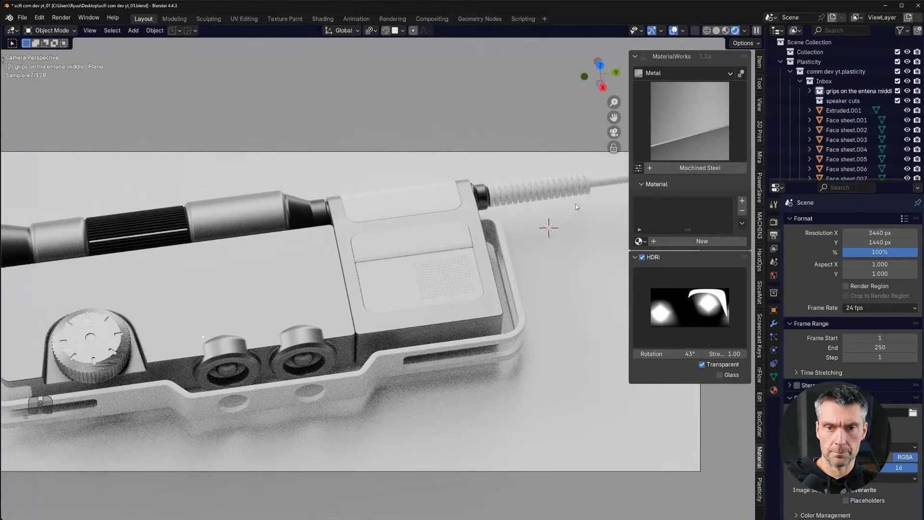
- Hide the ground plane beneath the device
middle_click_drag(576, 206, 435, 263, "shift")
key("h")
scroll(578, 222, "down", 2)
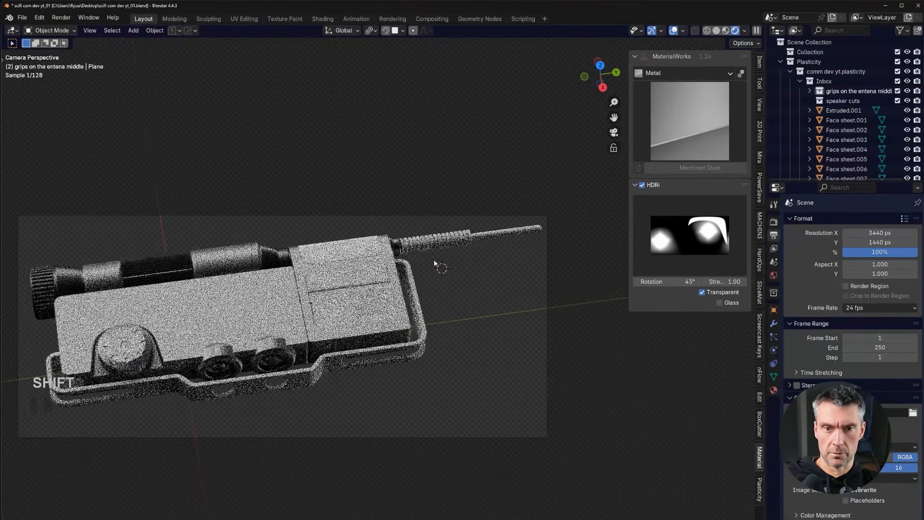
- Copy the grip's Synthetic Rubber material to the antenna's whole ribbed sleeve and thin rod
left_click_drag(498, 268, 406, 199)
scroll(322, 222, "up", 3)
left_click(127, 239, "shift")
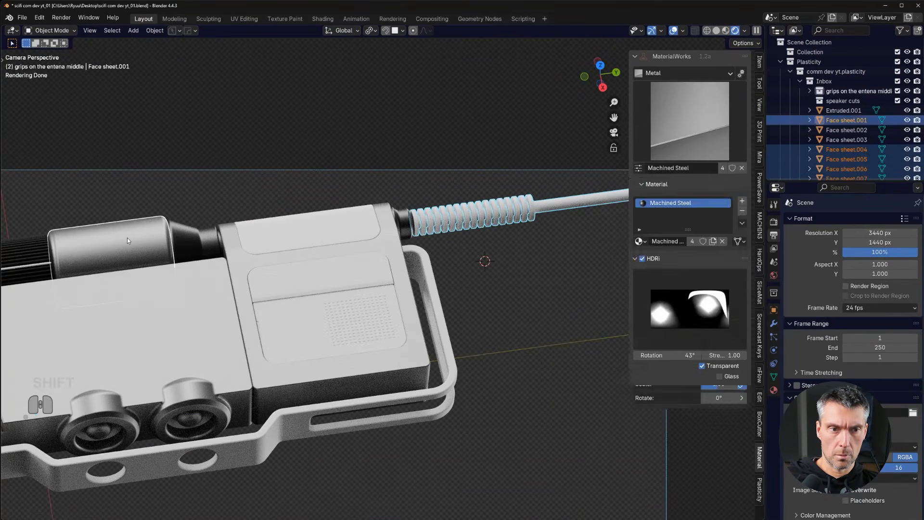
key("ctrl+z")
left_click(39, 249, "shift")
left_click(742, 225)
left_click(745, 244)
left_click(470, 117)
scroll(428, 196, "down", 2)
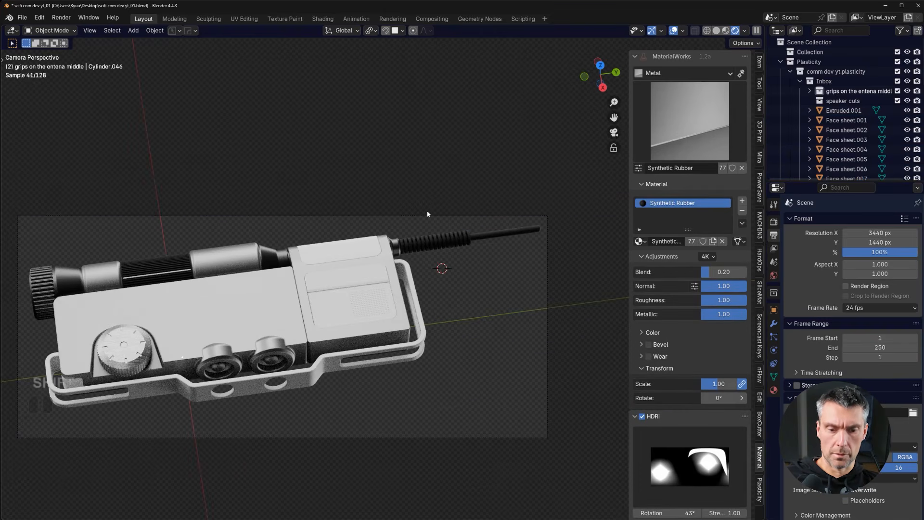
- Unhide the ground plane
key("alt+h")
scroll(348, 253, "down", 2)
scroll(348, 254, "up", 5)
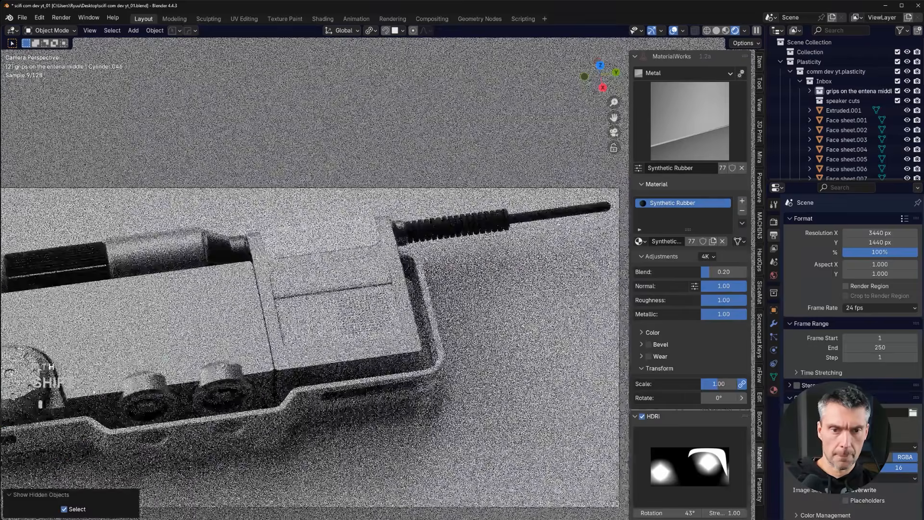
- Copy the knurled end cap's Coated Titanium material to the long inset panel along the head section's upper edge
scroll(353, 228, "down", 3)
left_click(352, 229)
scroll(353, 229, "down", 1)
left_click(38, 275)
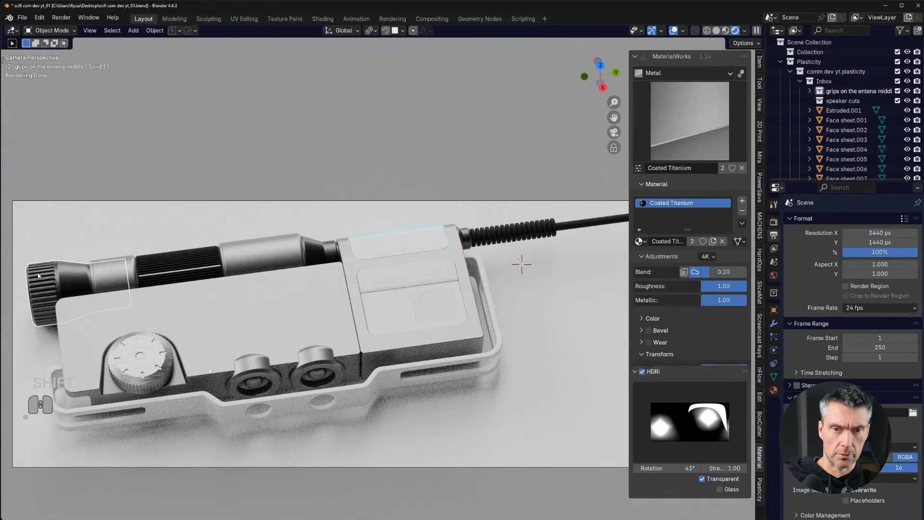
left_click(742, 223)
left_click(746, 244)
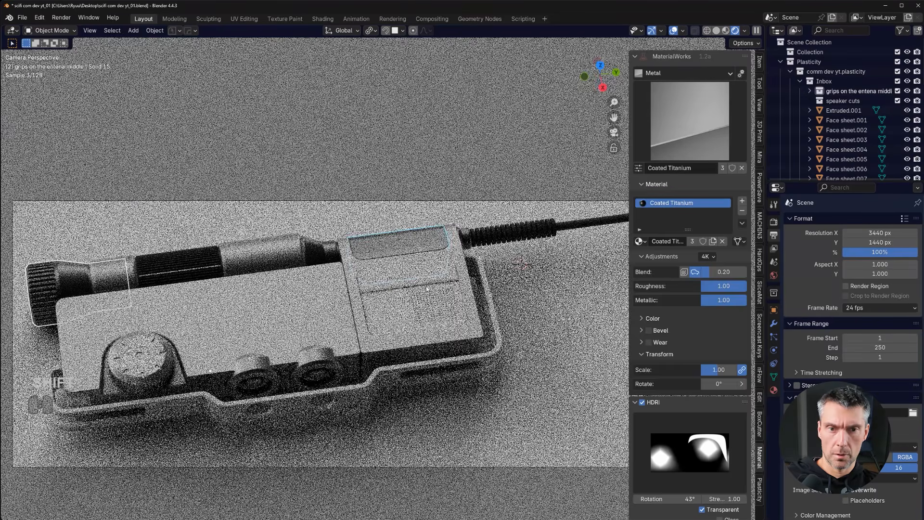
- Copy the upper inset panel's Coated Titanium material to the three adjoining panels above the speaker grille
left_click(378, 280)
left_click(403, 276, "shift")
left_click(439, 275, "shift")
left_click(417, 245, "shift")
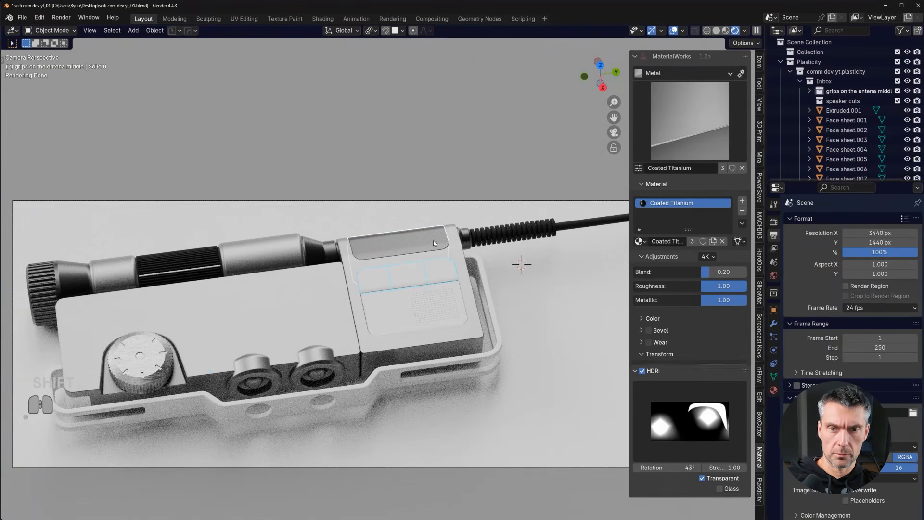
left_click(742, 223)
left_click(765, 239)
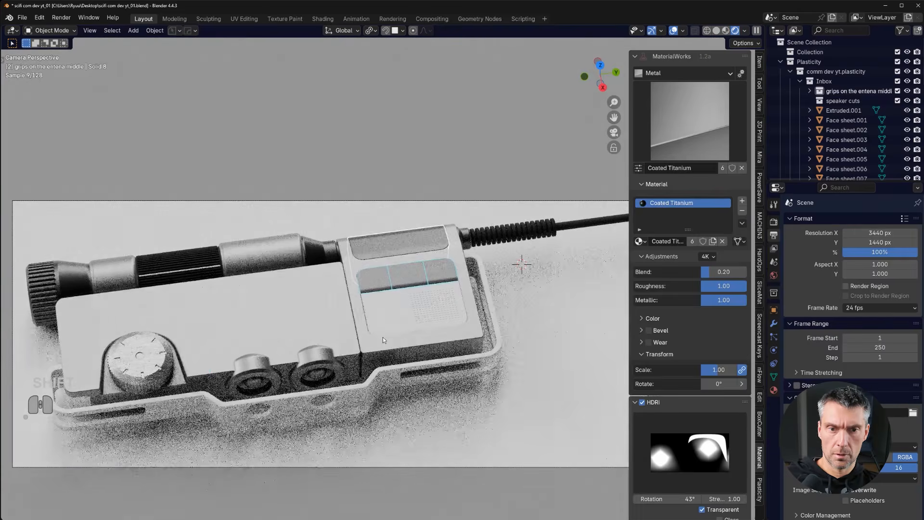
- Copy the Coated Titanium material from a neighbouring small panel to the speaker grille panel
left_click(384, 318)
left_click(438, 268, "shift")
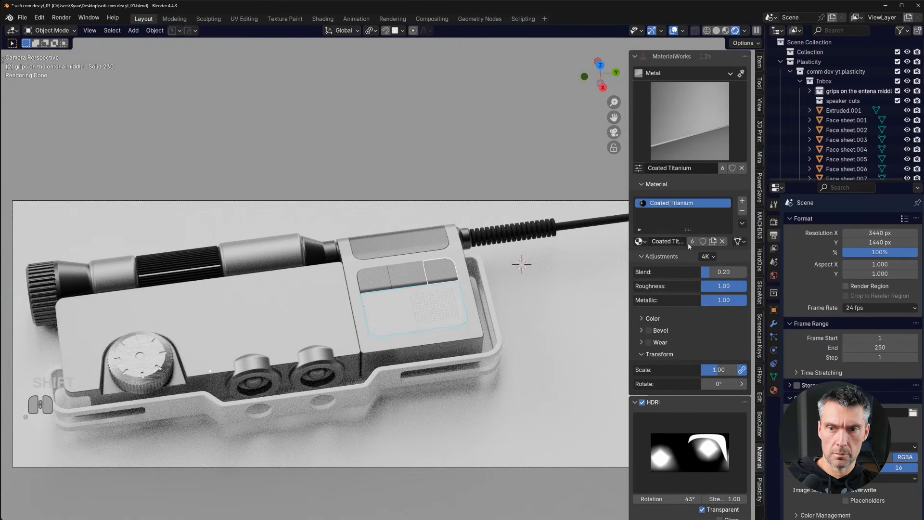
left_click(743, 223)
left_click(766, 244)
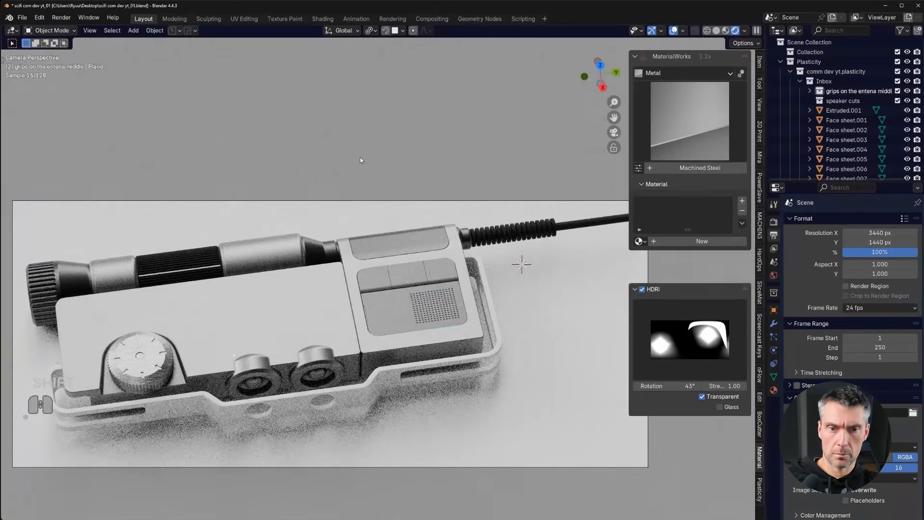
- Copy the knurled end cap's Coated Titanium material to the protective frame around the device
left_click(393, 357)
left_click(288, 232, "shift")
key("ctrl+z")
left_click(93, 255, "shift")
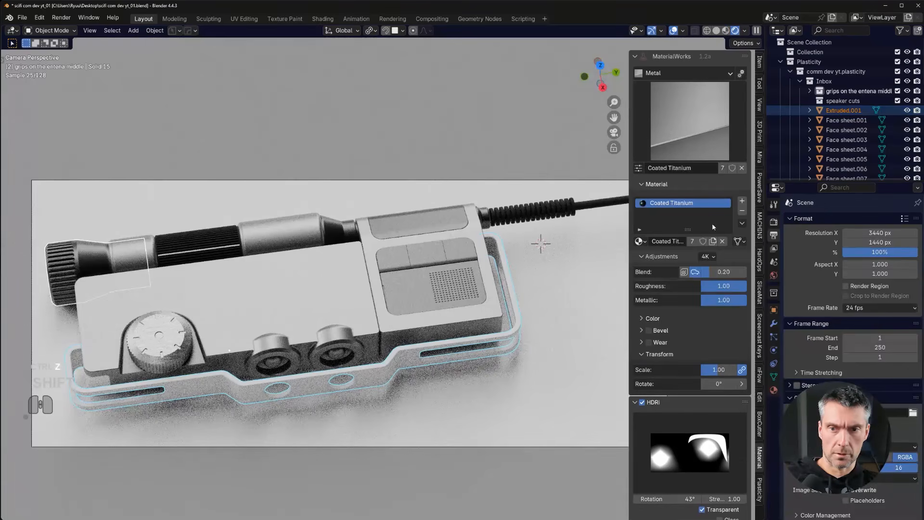
left_click(739, 223)
left_click(766, 242)
left_click(385, 175)
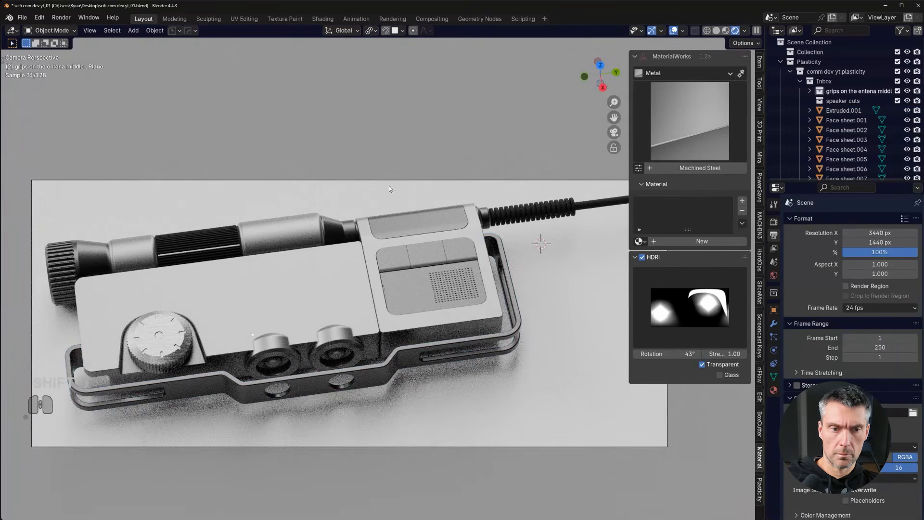
- Copy the main body's Machined Steel material to the round dial knob
left_click(334, 255, "shift")
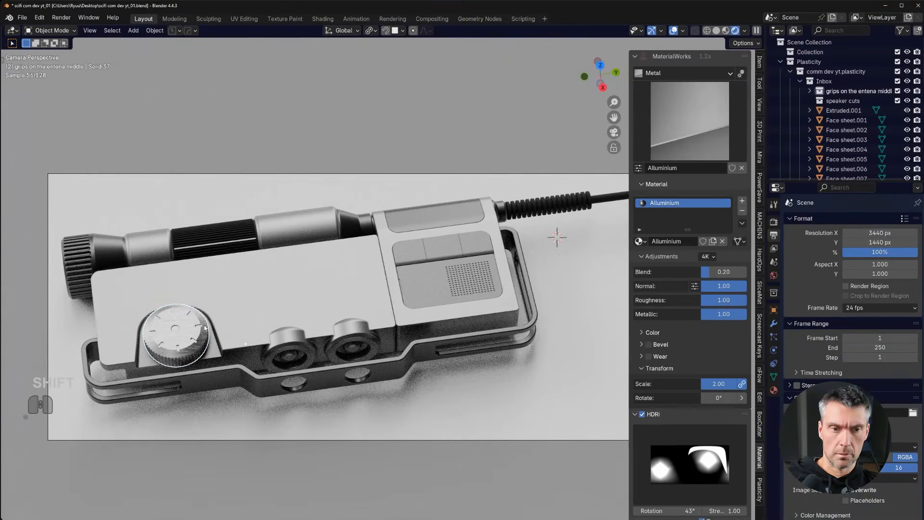
left_click(742, 223)
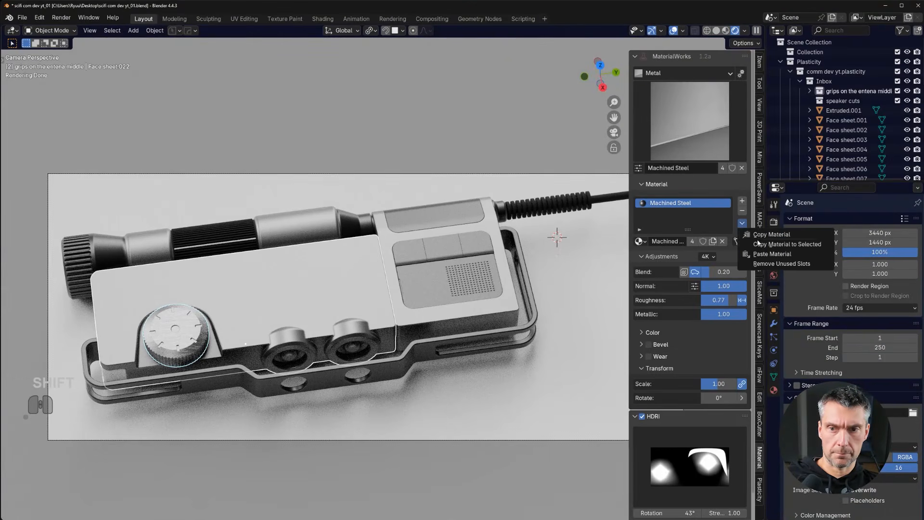
left_click(766, 242)
left_click(351, 161)
- Copy the Synthetic Rubber material to the light strips left in the tube's ribbed grip
scroll(210, 272, "up", 1)
scroll(368, 262, "down", 2)
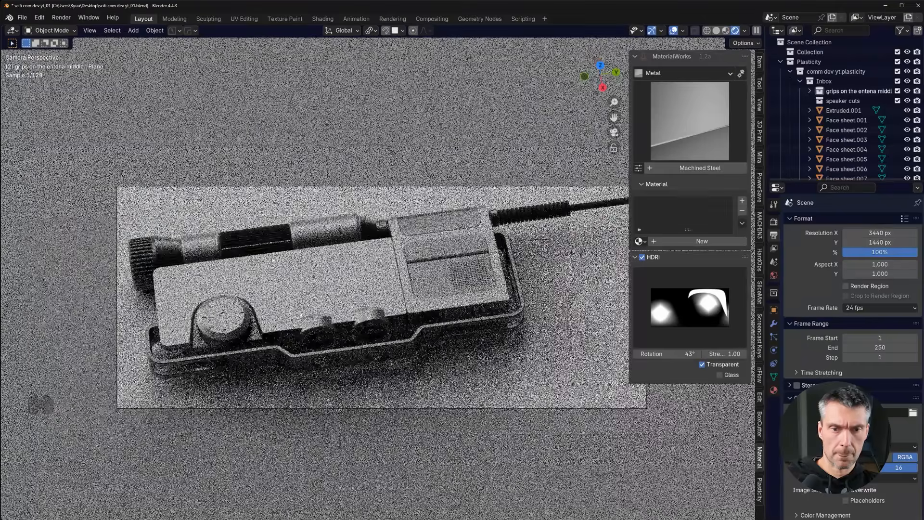
middle_click_drag(369, 264, 341, 273, "shift")
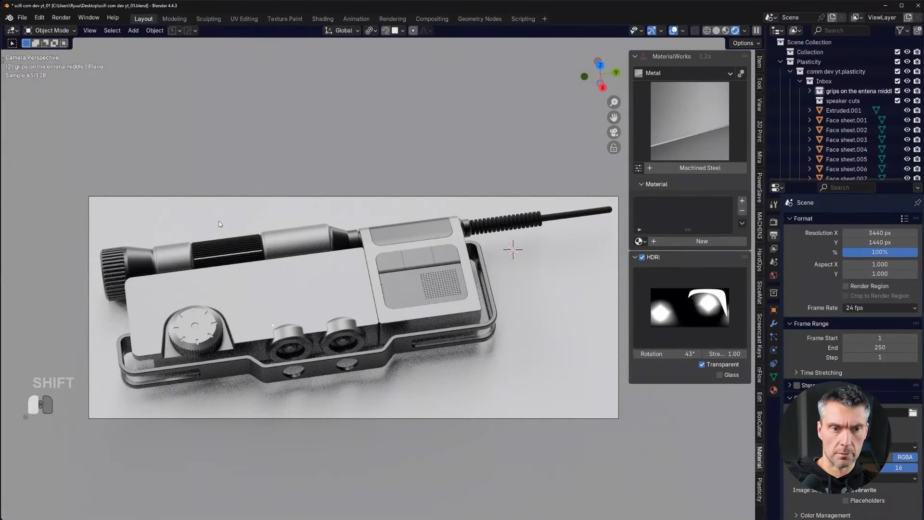
left_click(221, 250, "shift")
left_click(743, 223)
left_click(765, 241)
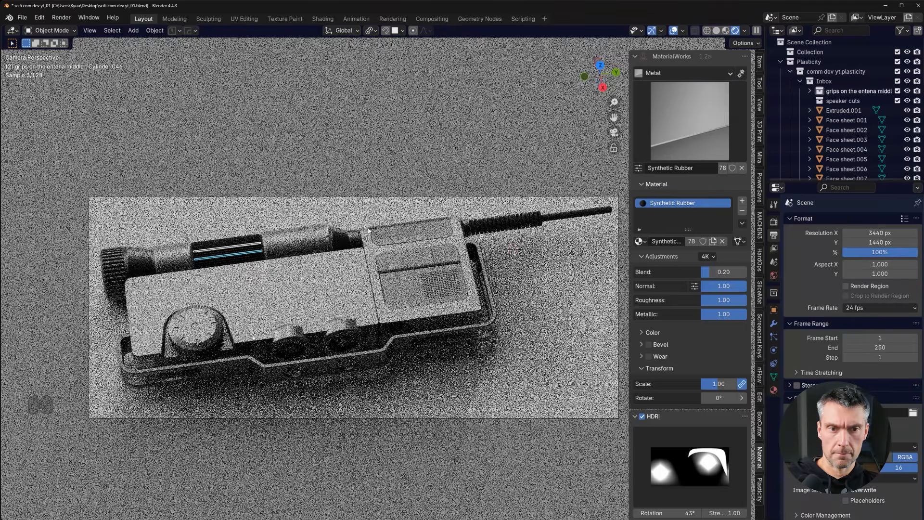
left_click(279, 184)
- Add the Details 8 007 screw decal to the main body and scale it by 0.243
scroll(179, 302, "up", 1)
middle_click_drag(177, 304, 240, 293, "shift")
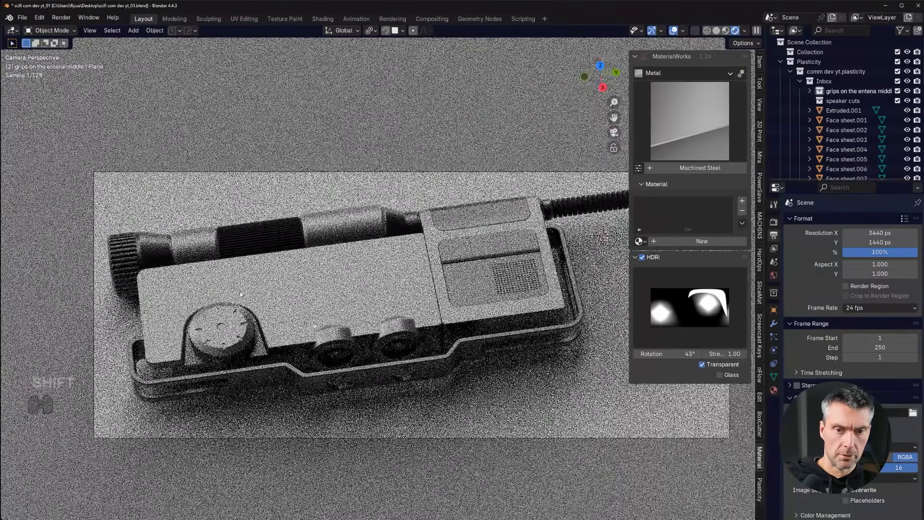
scroll(240, 293, "up", 1)
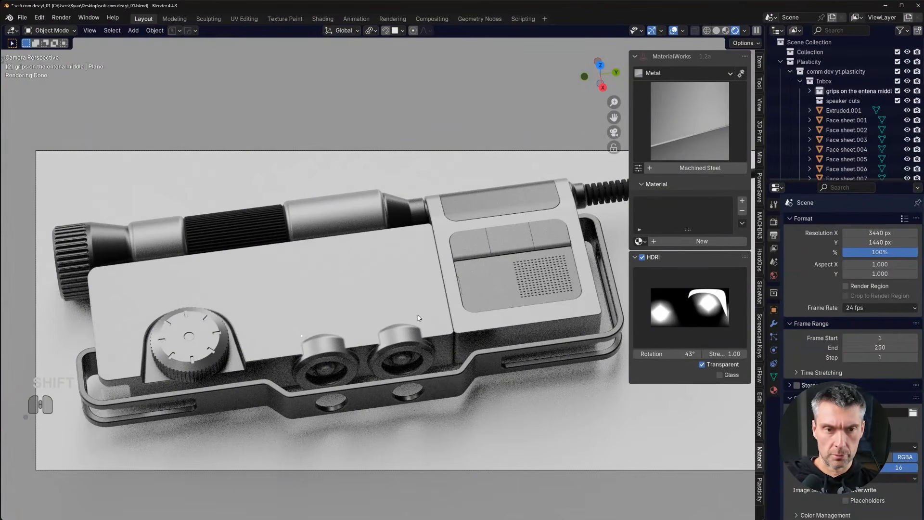
key("d")
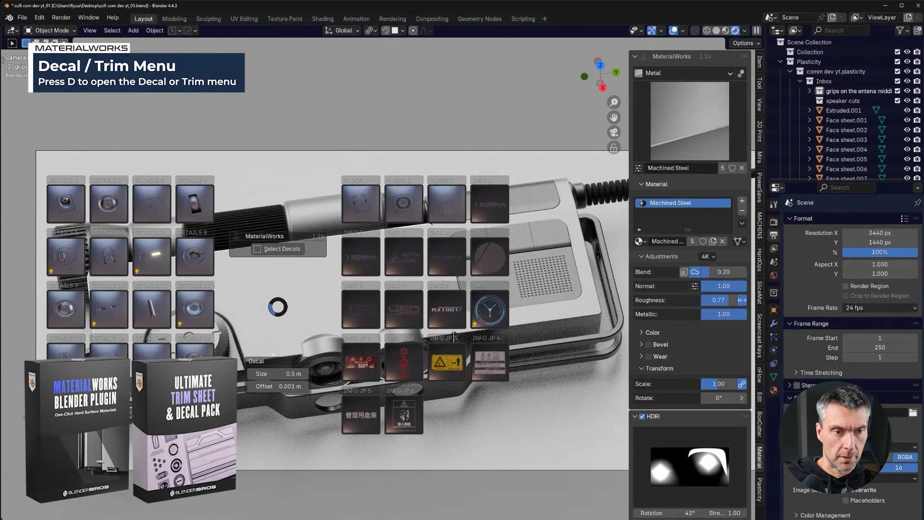
left_click(195, 252)
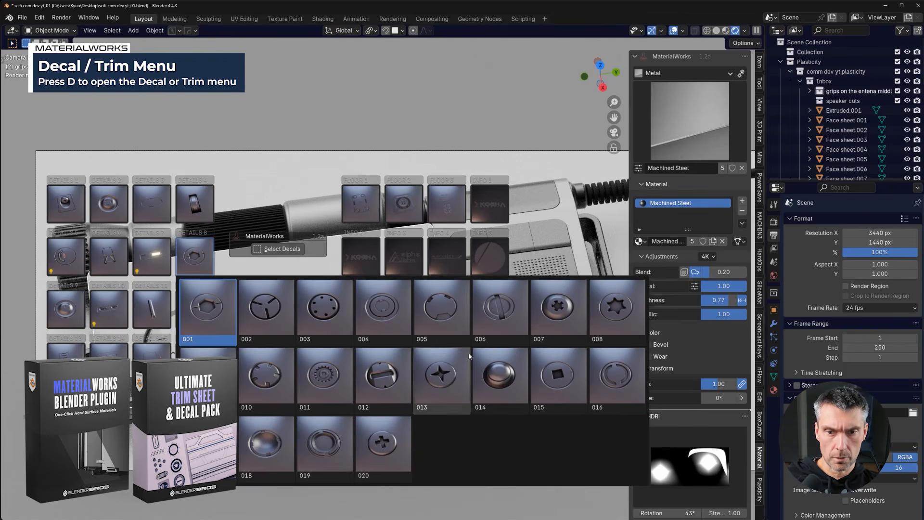
left_click(558, 308)
key("s")
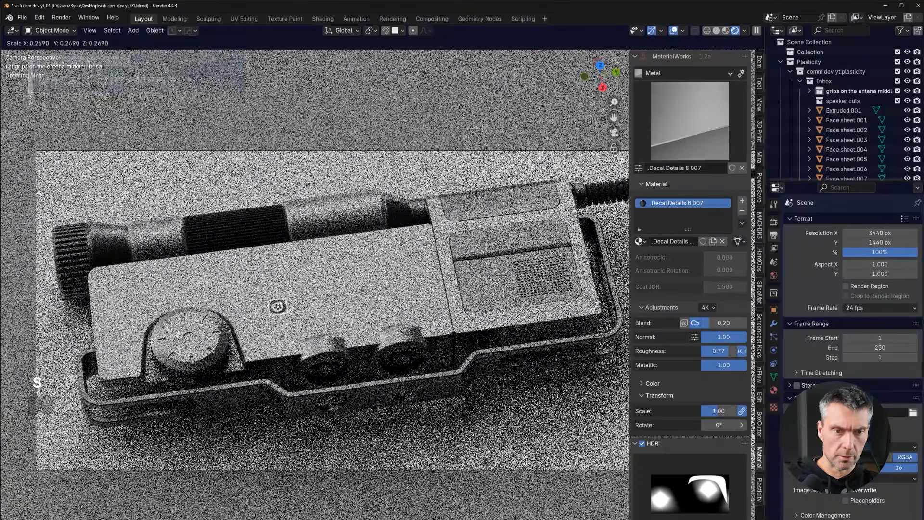
left_click(321, 292)
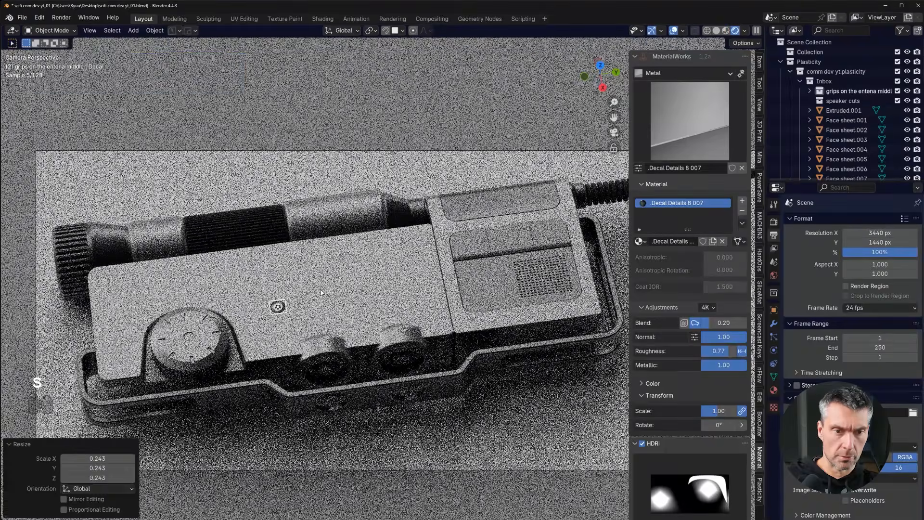
- In orthographic top view, scale the screw decal by 0.927 and move it to the body's corner beside the knurled end cap
middle_click_drag(331, 307, 411, 276, "alt")
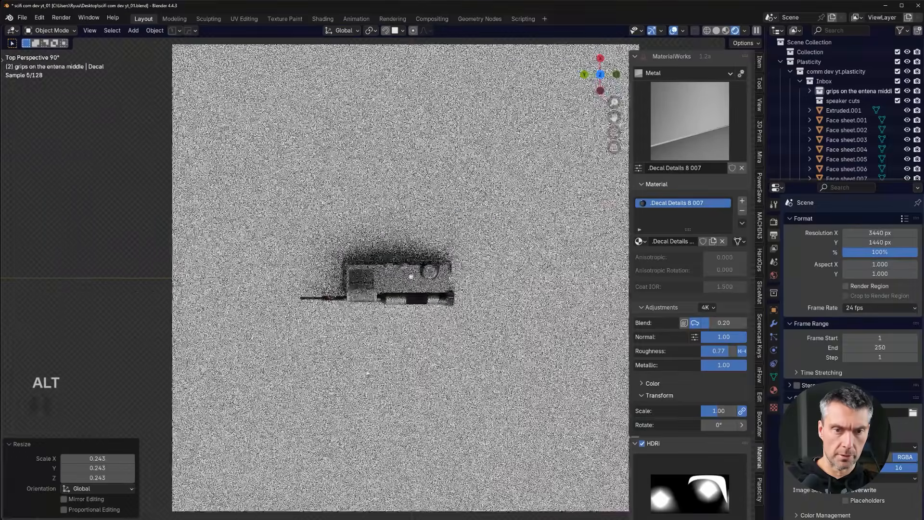
scroll(491, 208, "down", 3)
key("KP_5")
scroll(494, 214, "up", 9)
middle_click_drag(475, 246, 332, 284, "shift")
scroll(307, 304, "up", 2)
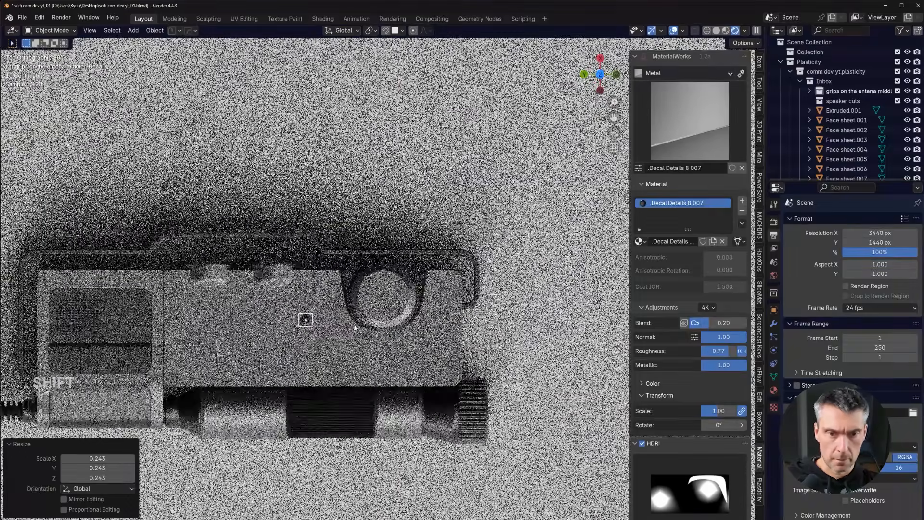
scroll(381, 289, "up", 2)
middle_click_drag(434, 416, 448, 378, "shift")
key("s")
left_click(438, 366)
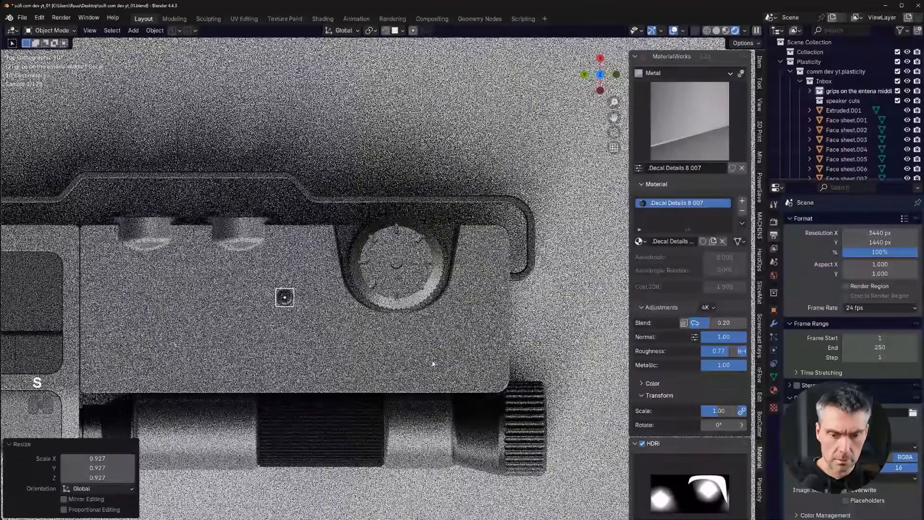
key("g")
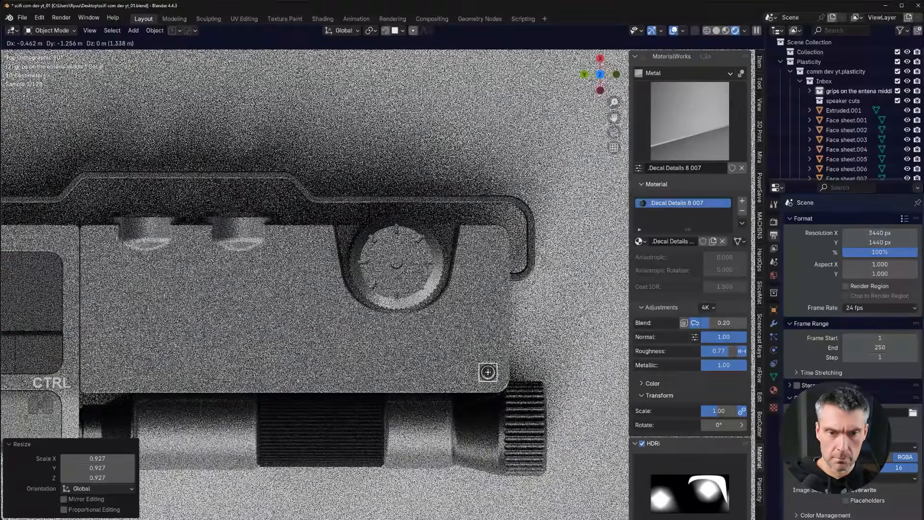
left_click(487, 372)
- Duplicate the screw decal 1.7617 m along Y, parallel to the body's tube-side edge
scroll(490, 346, "down", 4)
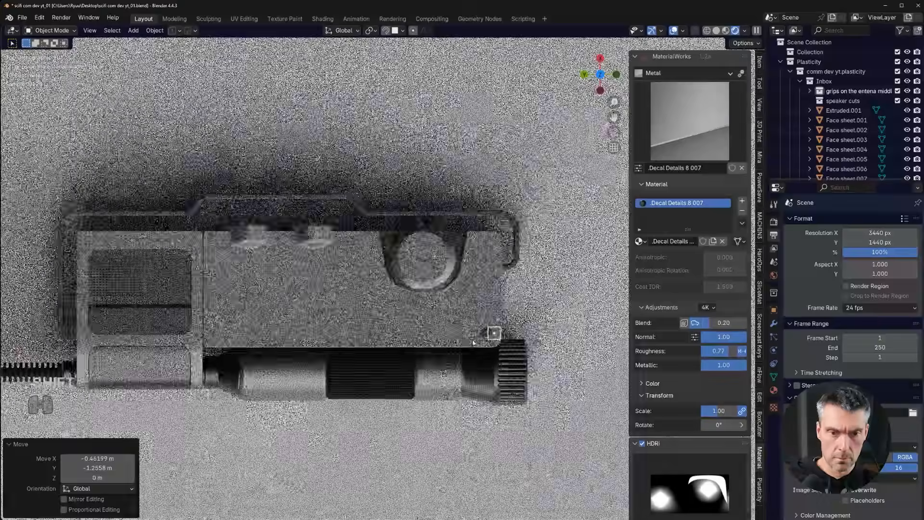
scroll(490, 346, "up", 4)
key("shift+d")
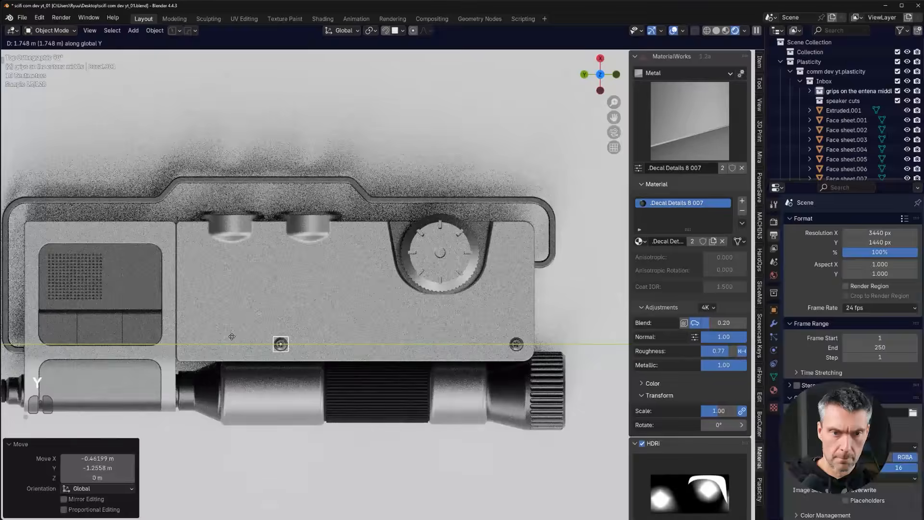
left_click(231, 340)
middle_click_drag(233, 302, 332, 310, "shift")
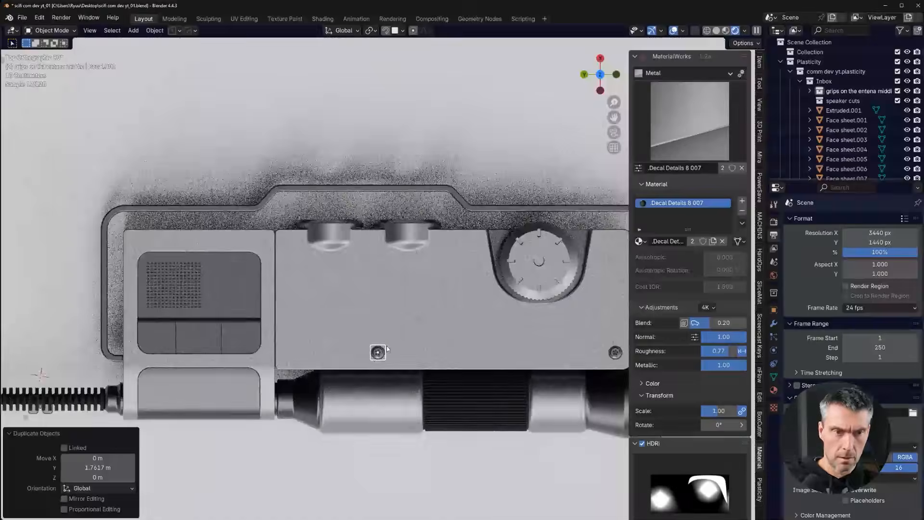
- Duplicate the screw decal by 0.8274 m in X and 1.8037 m in Y to the outer corner of the speaker head
key("shift+d")
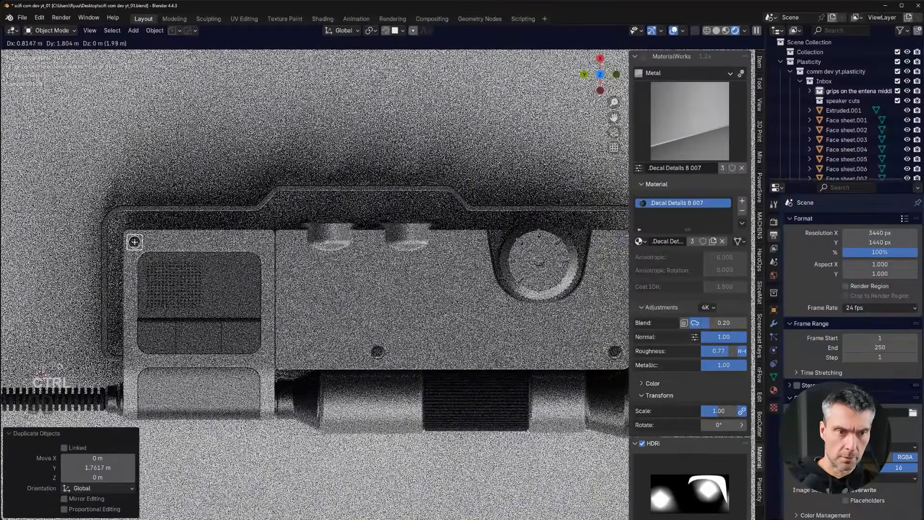
left_click(134, 242)
scroll(289, 288, "down", 3)
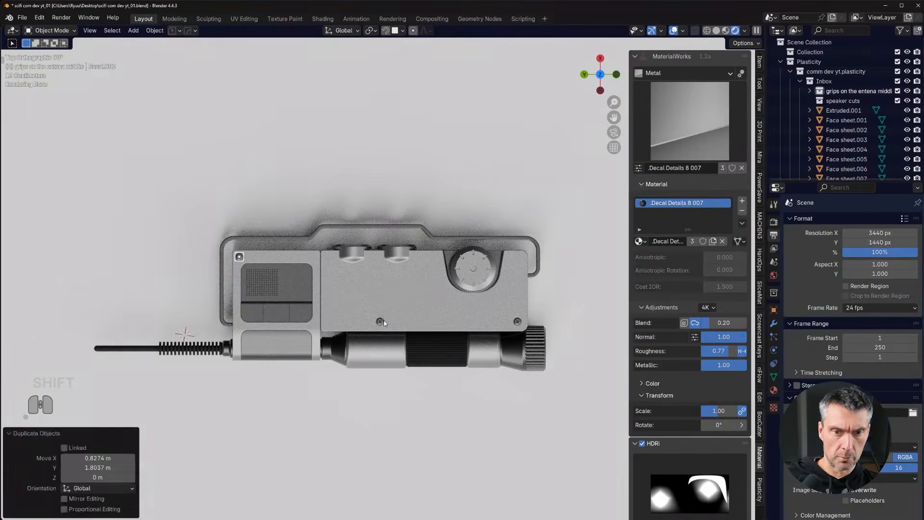
- Select all three screw decals and scale each one in place around its own origin to about 0.7
left_click(382, 321)
left_click(518, 322, "shift")
scroll(383, 289, "up", 3)
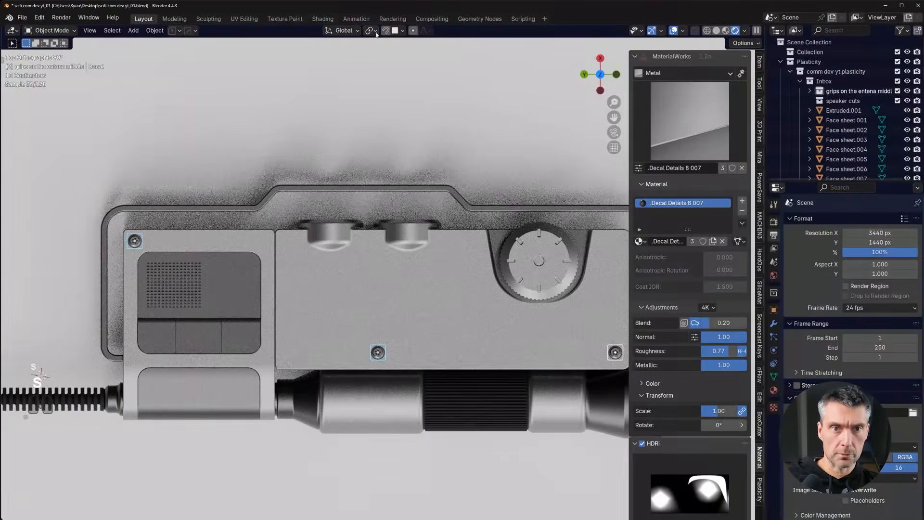
left_click(373, 30)
left_click(391, 77)
key("s")
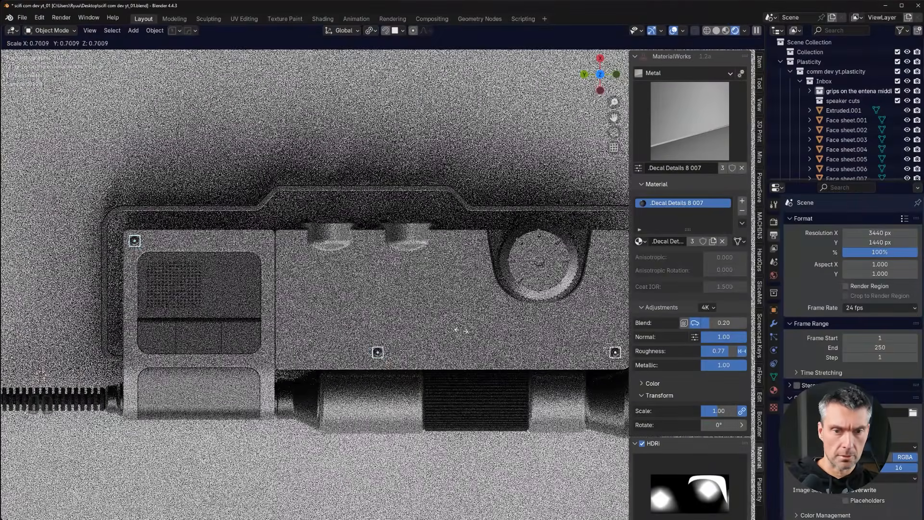
left_click(461, 330)
right_click(463, 330)
key("Escape")
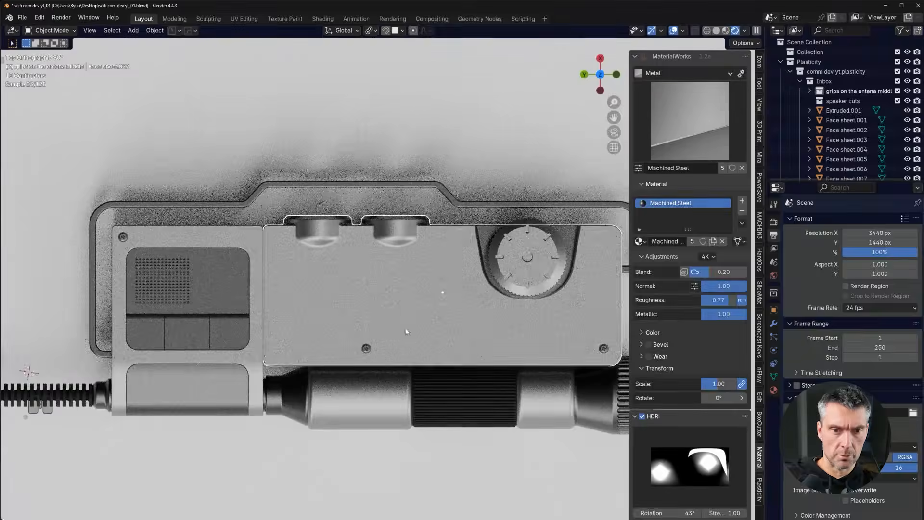
- Move the body's two screw decals -0.027041 m in X and shift the corner one about 0.048 m along Y toward the body's end
middle_click_drag(402, 285, 380, 278, "shift")
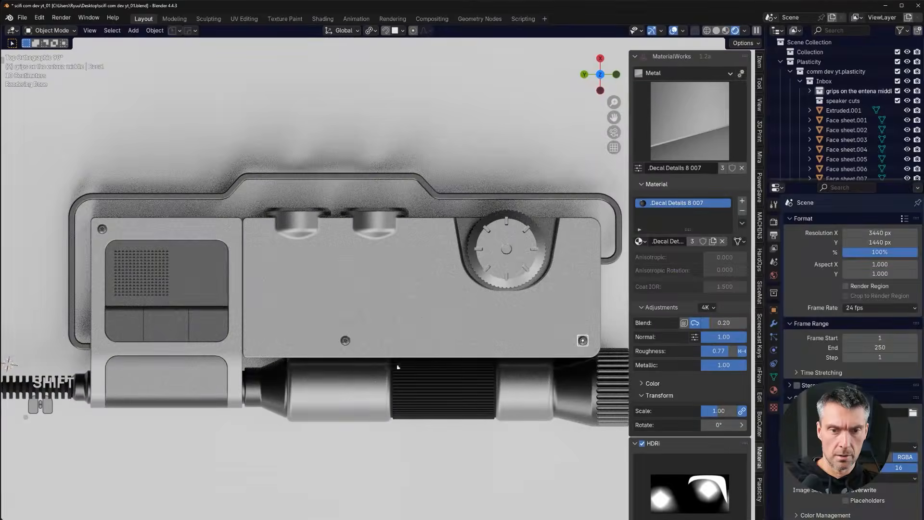
key("g")
key("x")
left_click(568, 361)
right_click(570, 355)
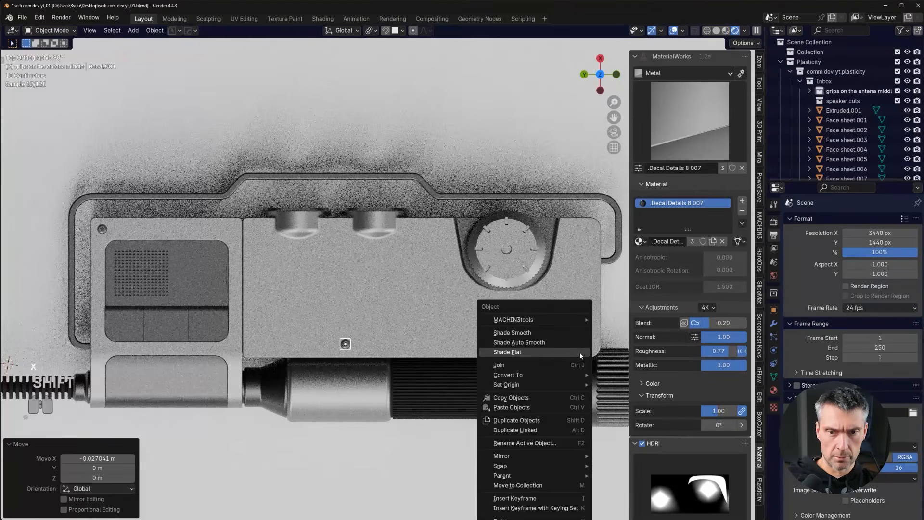
key("Escape")
left_click(583, 346)
key("g")
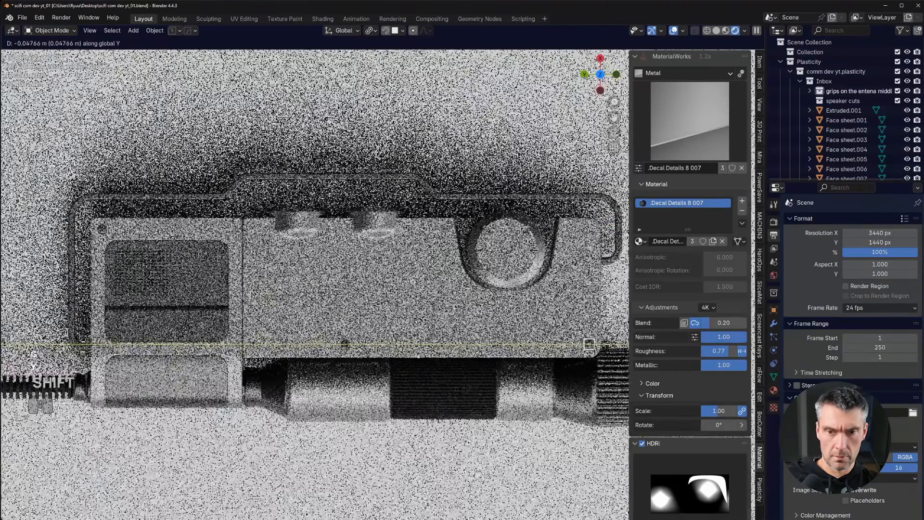
left_click(548, 333)
left_click(559, 292)
scroll(554, 296, "down", 2)
scroll(558, 293, "up", 1)
left_click(584, 264)
- Place the Info 3 008 NOVA decal on the main body between the head seam and the first side knob
scroll(378, 332, "up", 2)
scroll(376, 332, "down", 1)
middle_click_drag(377, 320, 319, 264, "shift")
scroll(371, 335, "up", 1)
middle_click_drag(319, 264, 385, 296, "shift")
scroll(337, 296, "up", 2)
middle_click_drag(329, 296, 337, 334, "shift")
key("KP_5")
middle_click_drag(337, 333, 339, 306)
left_click(339, 306)
key("d")
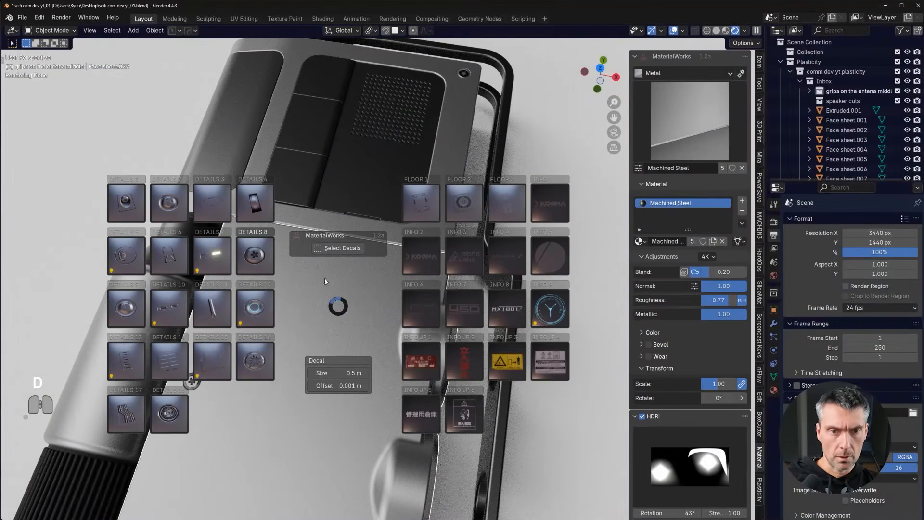
left_click(459, 271)
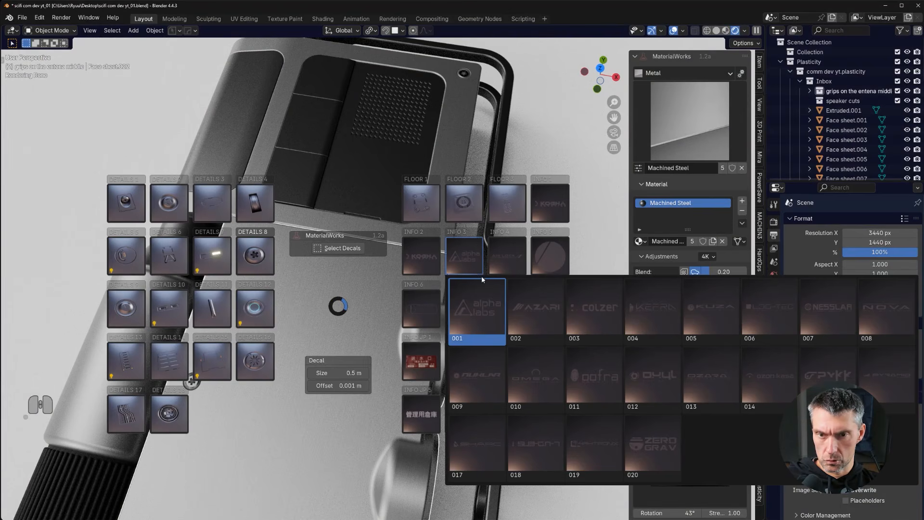
mouse_move(420, 258)
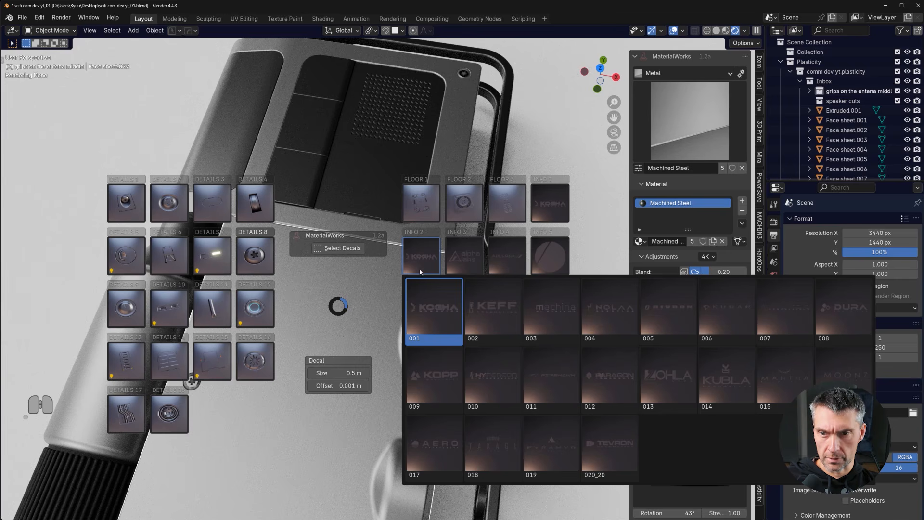
mouse_move(461, 267)
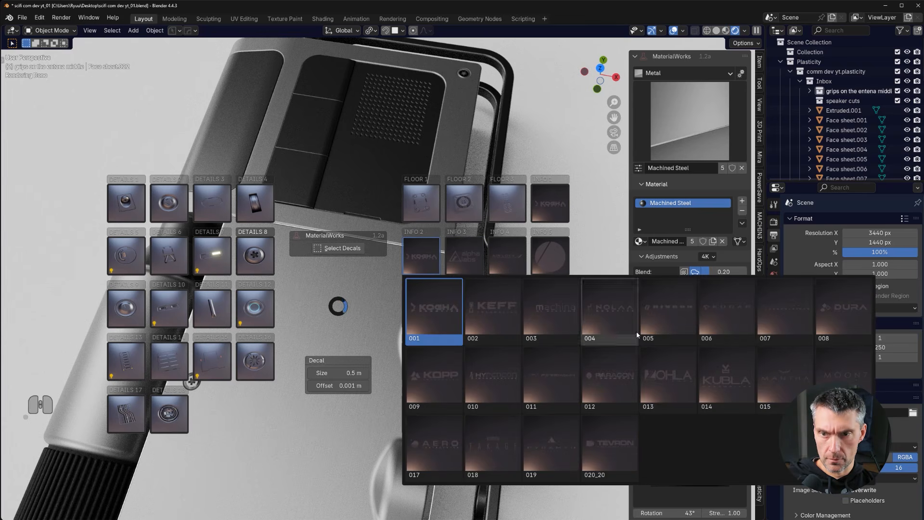
left_click(905, 308)
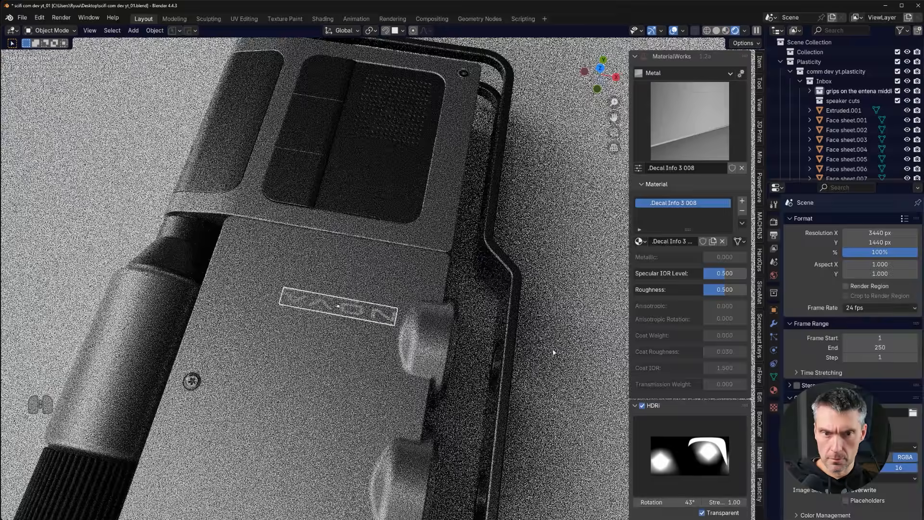
- Set the NOVA decal's height above the body surface to 0.002
key("d")
left_click(358, 271)
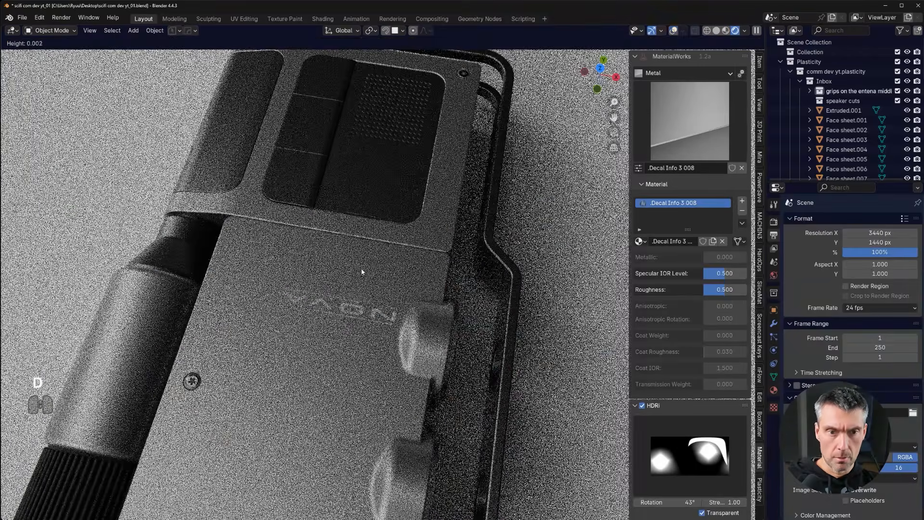
left_click(364, 274)
- Reposition the NOVA decal close to the head seam, turned to read upright and scaled by 1.068
key("g")
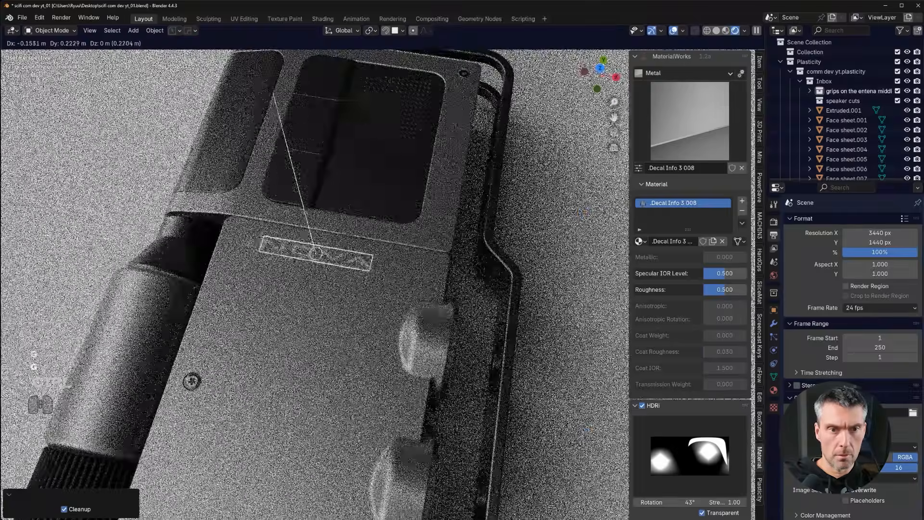
left_click(296, 246)
key("s")
left_click(317, 254)
key("g")
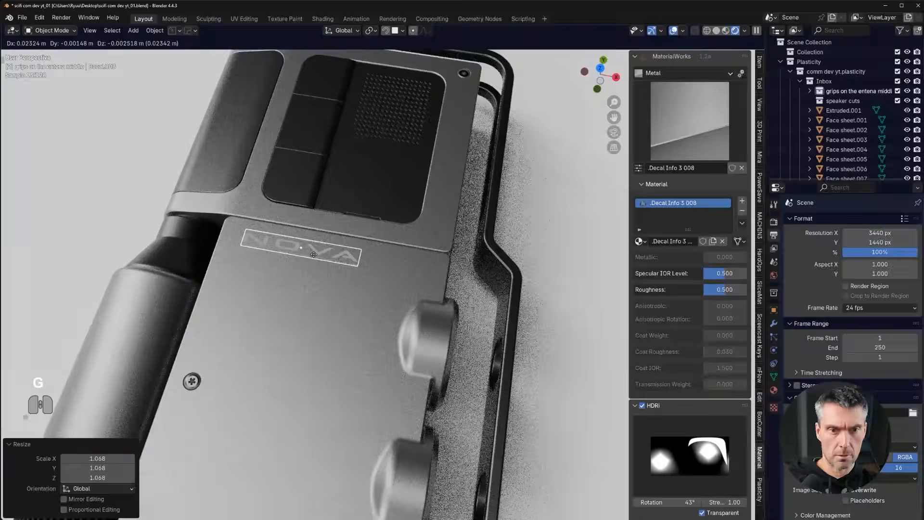
left_click(313, 254)
- In orthographic top view, move the NOVA decal to the middle of the body's width, just below the head seam
scroll(332, 253, "down", 3)
middle_click_drag(354, 236, 362, 244, "alt")
scroll(385, 285, "down", 2)
scroll(357, 265, "up", 7)
key("KP_5")
scroll(319, 262, "down", 2)
key("g")
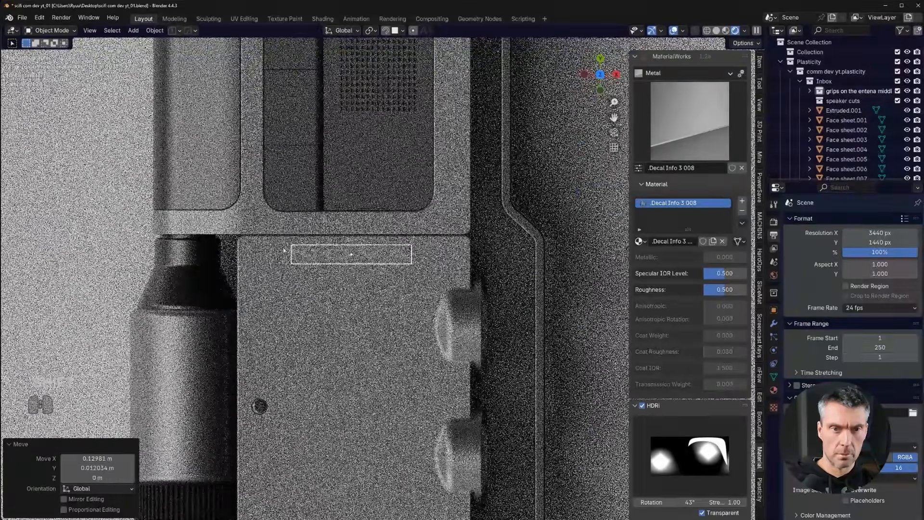
scroll(283, 251, "down", 4)
left_click(371, 319)
scroll(369, 270, "up", 1)
left_click(368, 267)
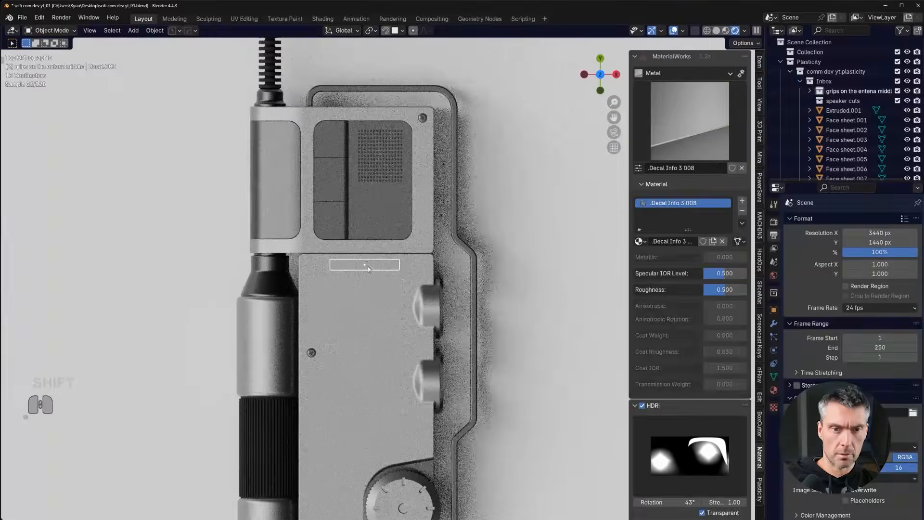
scroll(369, 269, "up", 2)
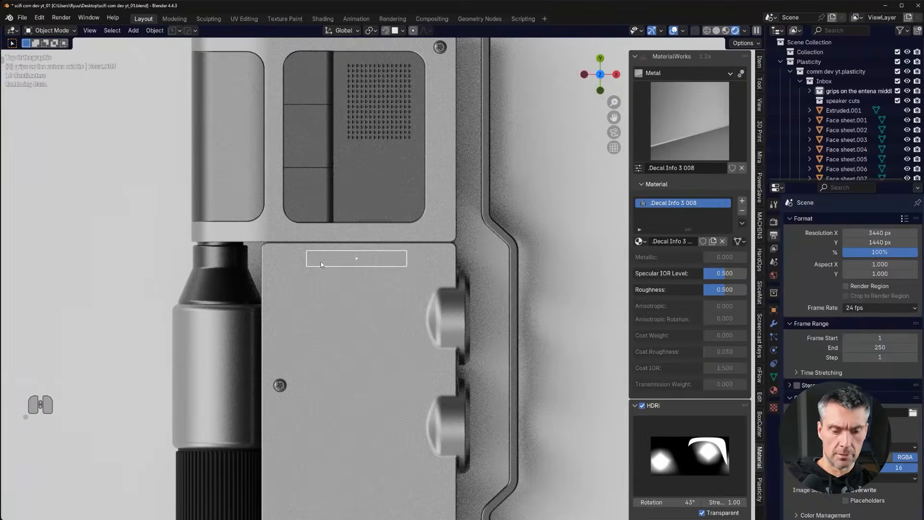
key("g")
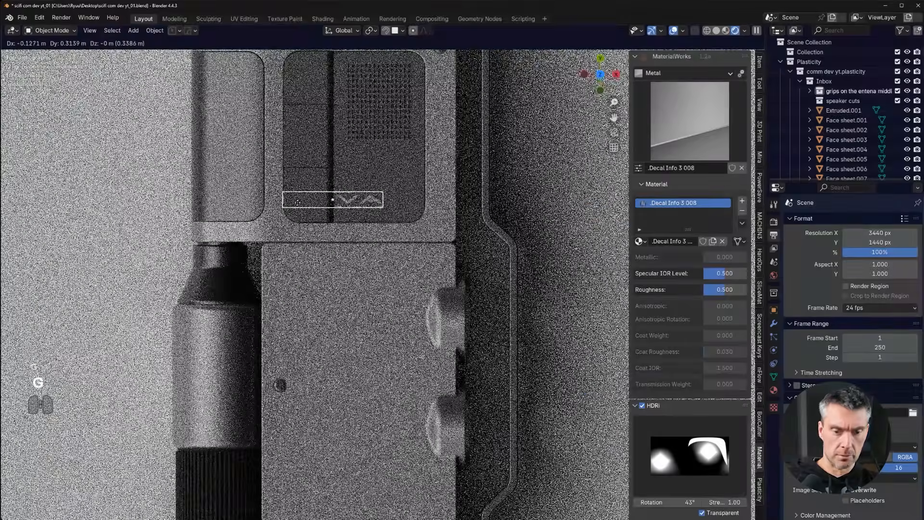
key("y")
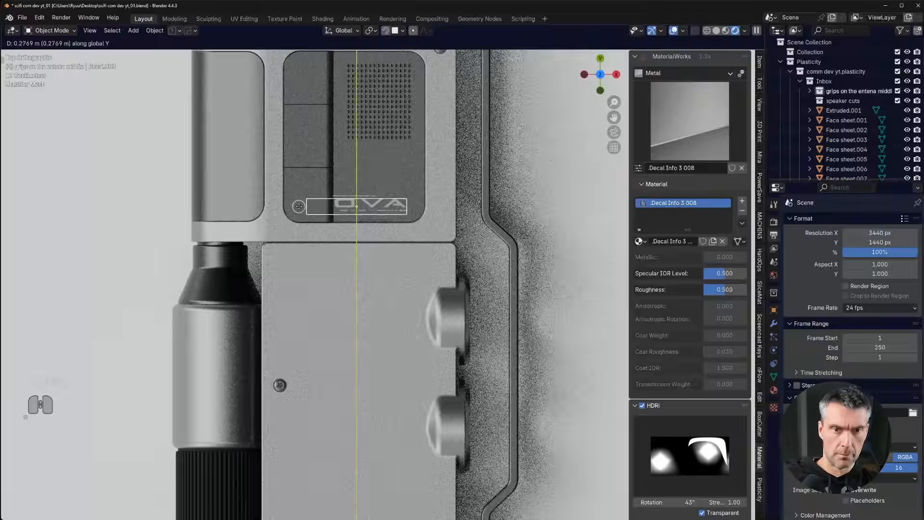
key("ctrl+z")
right_click(299, 215)
- Move the NOVA decal toward the antenna side of the main body, keeping it just below the head seam
key("g")
key("g")
left_click(334, 199)
key("g")
key("y")
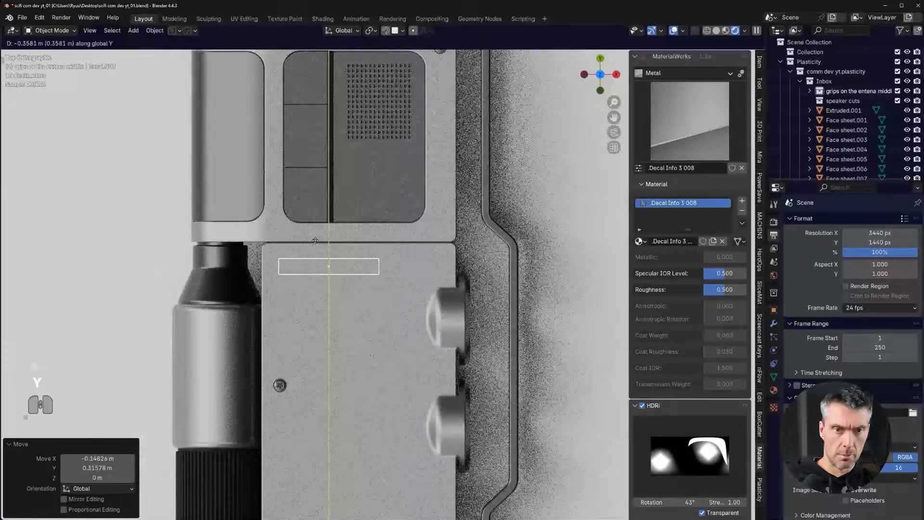
left_click(383, 279)
- Shrinkwrap the NOVA decal onto the main body surface
scroll(384, 280, "down", 1)
key("d")
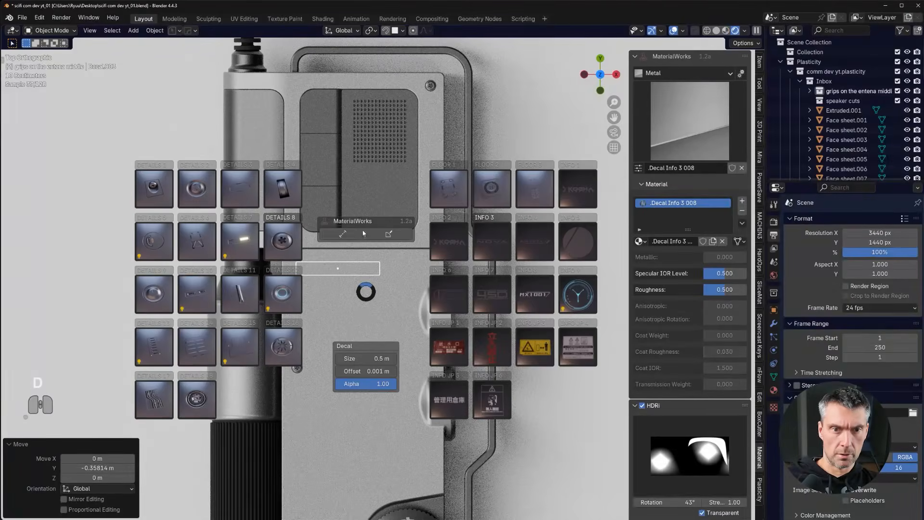
left_click(389, 235)
scroll(384, 279, "up", 2)
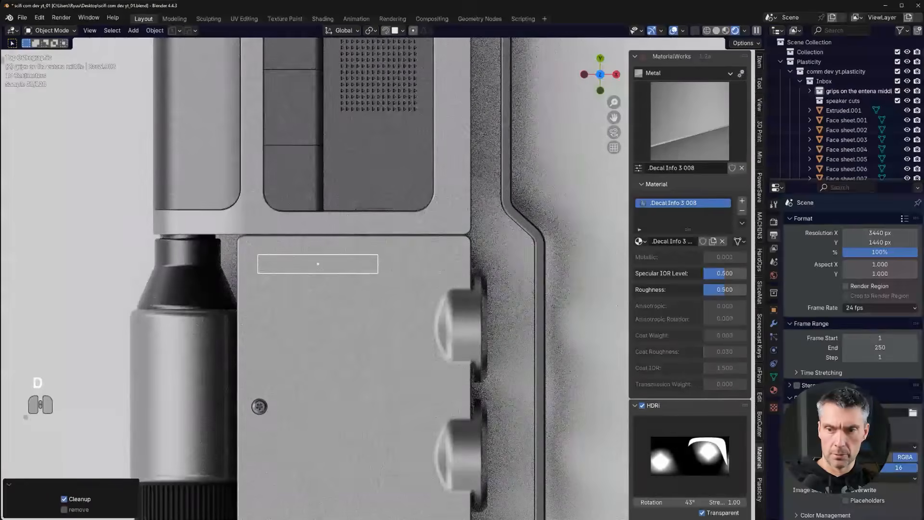
- Disconnect the input feeding the NOVA decal material's base colour and give it a plain dark colour instead
left_click(775, 391)
left_click(874, 321)
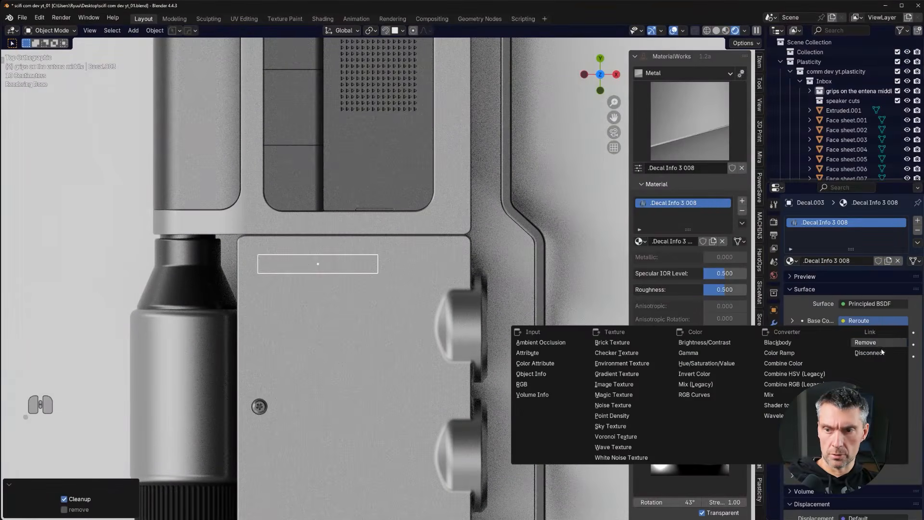
left_click(882, 352)
left_click(880, 321)
left_click_drag(899, 219, 901, 226)
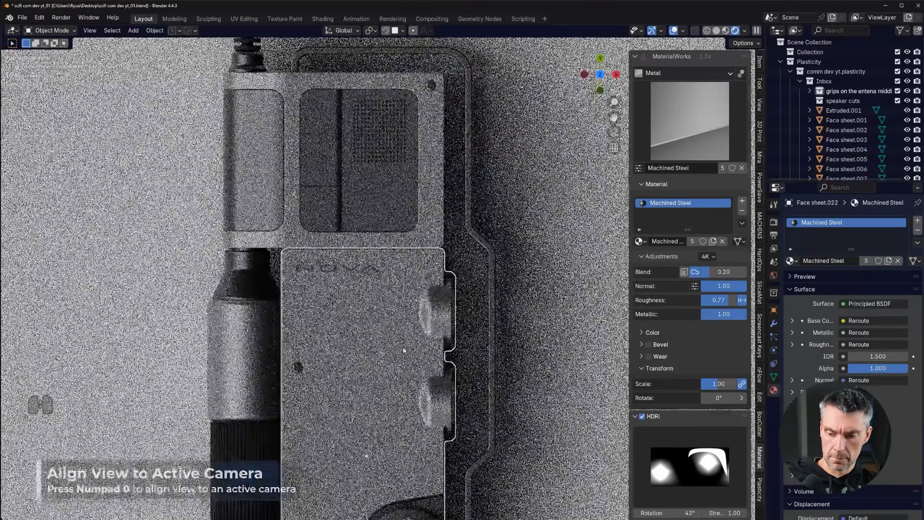
- From the active camera view, shrinkwrap the screw decals onto the device surface and clear their selection
key("KP_0")
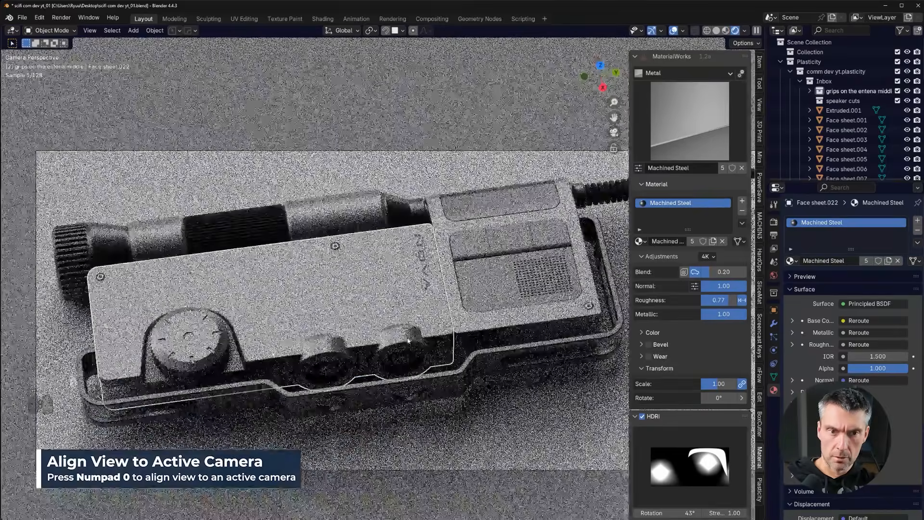
scroll(337, 274, "down", 3)
middle_click_drag(455, 206, 400, 206, "shift")
scroll(408, 204, "up", 2)
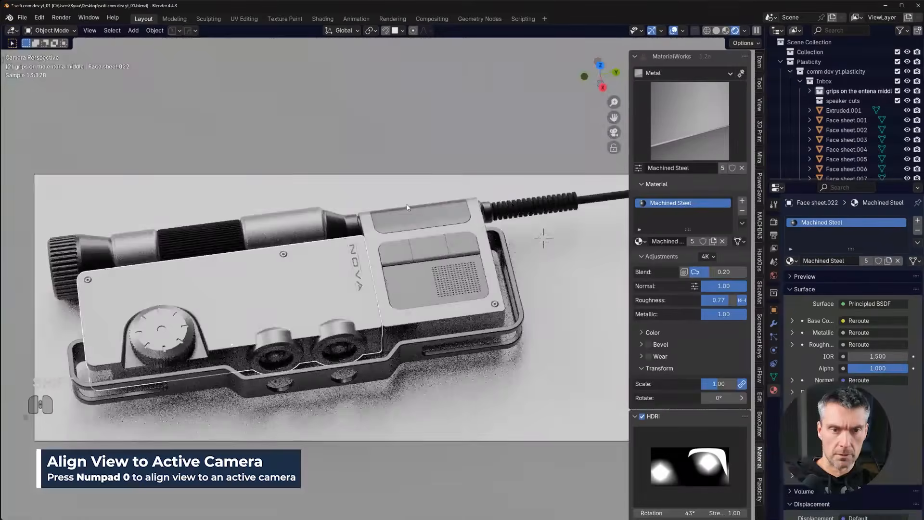
scroll(403, 208, "down", 1)
scroll(484, 303, "up", 1)
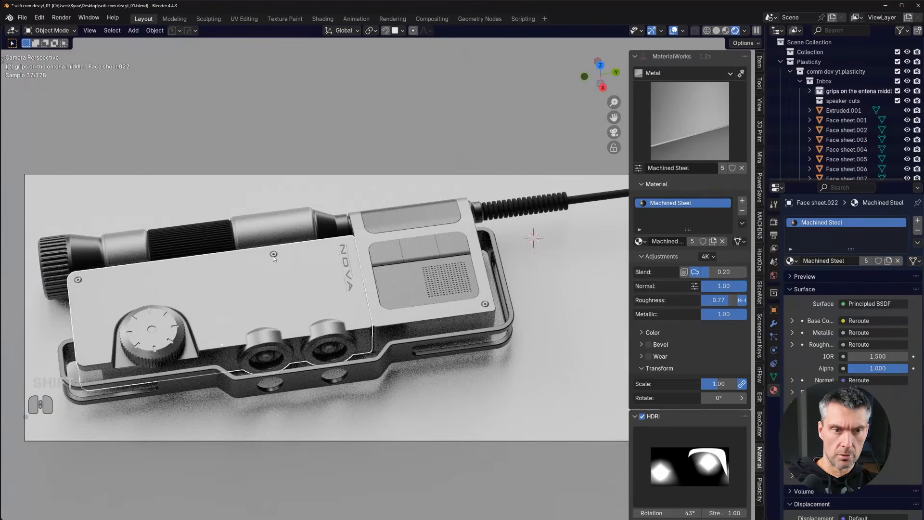
left_click(273, 254)
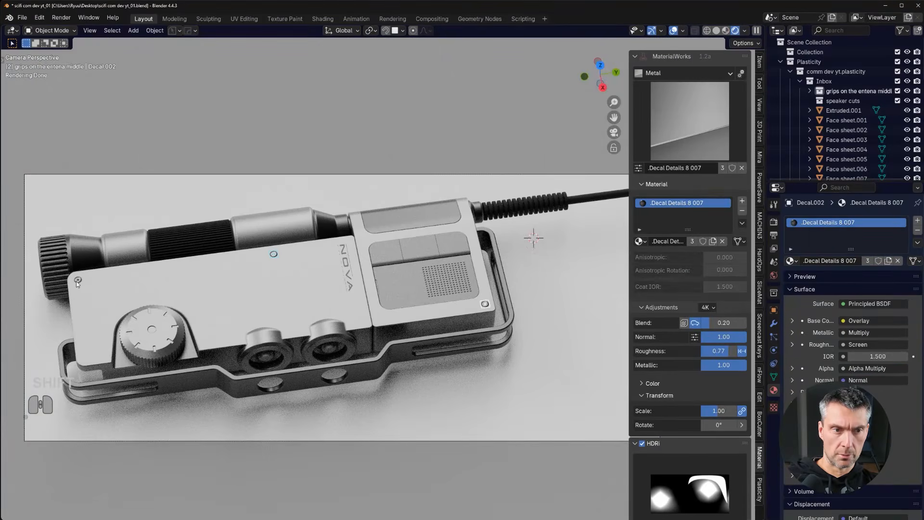
key("ctrl+z")
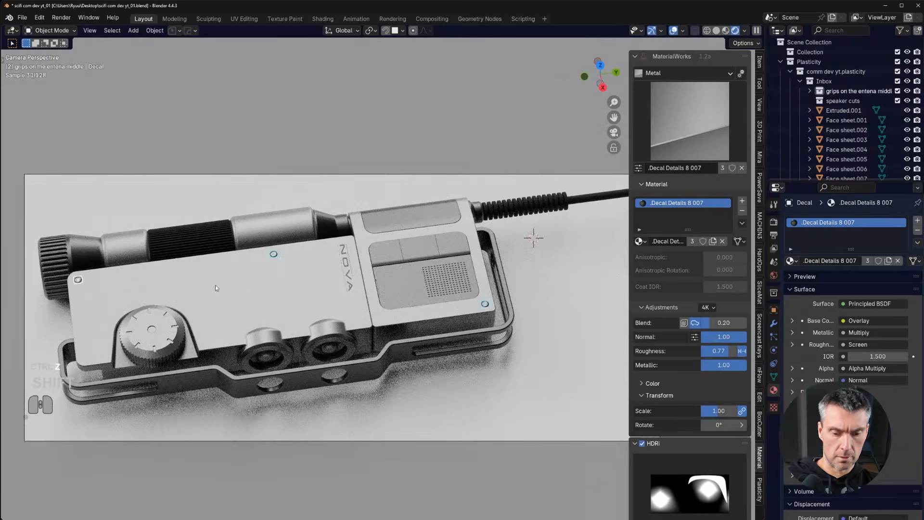
key("d")
left_click(307, 209)
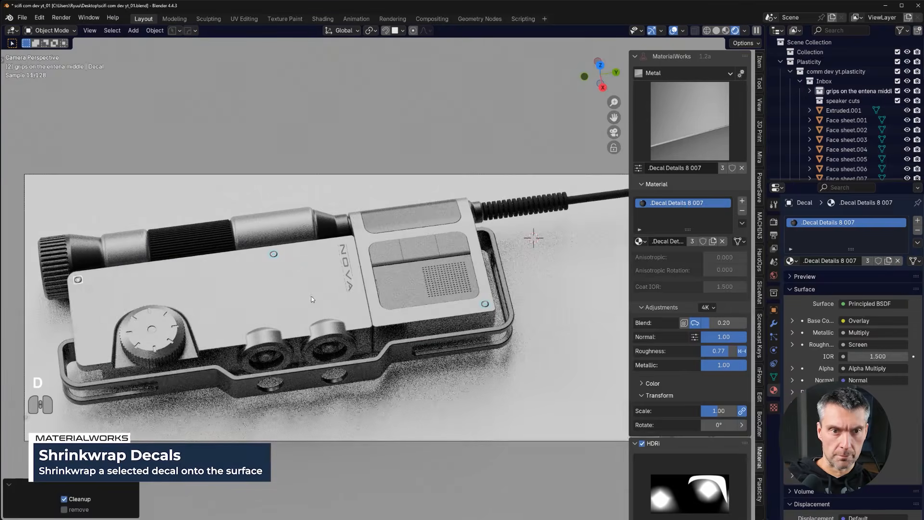
left_click(571, 288)
- Place the Details 3 002 decal on the recessed panel of the head nearest the antenna
scroll(451, 345, "up", 1)
middle_click_drag(450, 345, 535, 340, "shift")
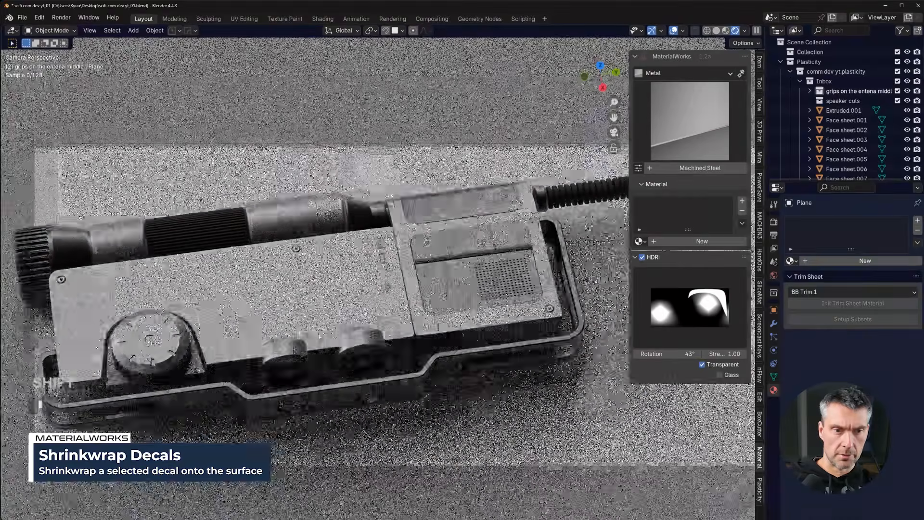
middle_click_drag(216, 340, 266, 323, "shift")
scroll(265, 335, "up", 1)
scroll(330, 320, "down", 1)
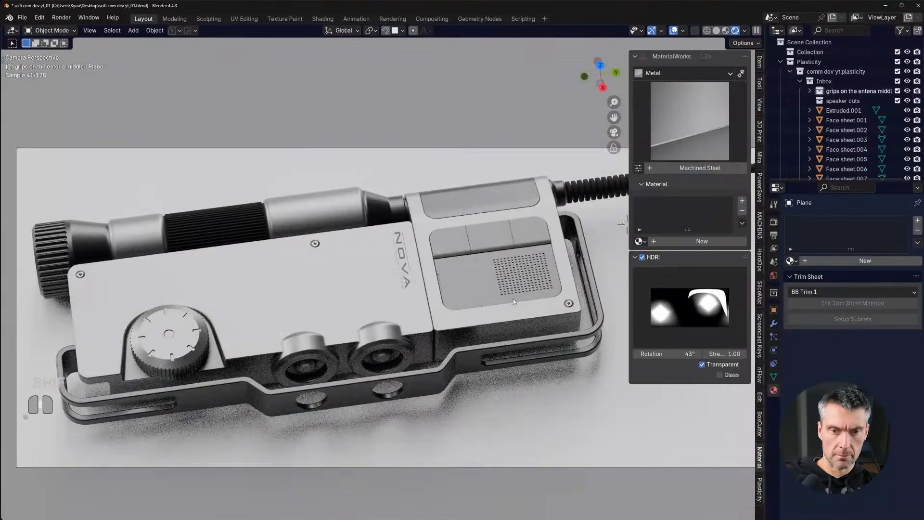
middle_click_drag(524, 302, 498, 301, "shift")
scroll(498, 301, "up", 1)
middle_click_drag(421, 302, 401, 311, "shift")
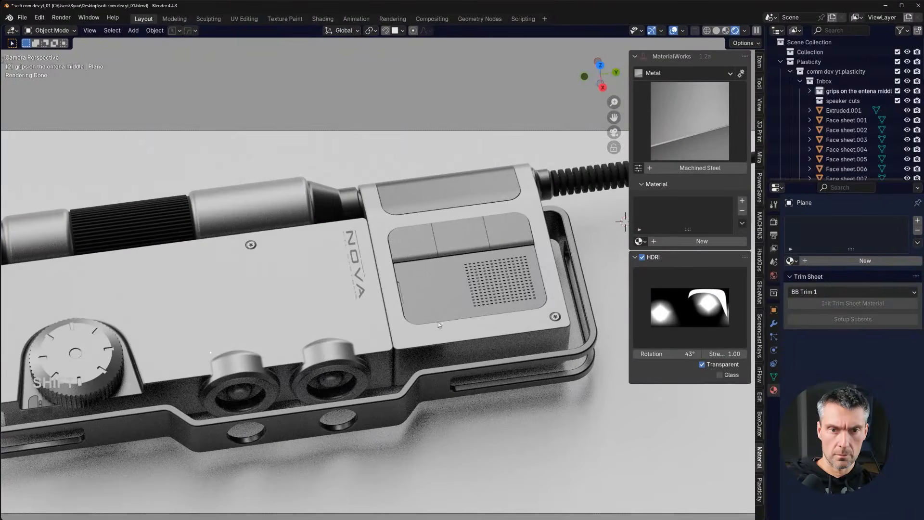
left_click(435, 202)
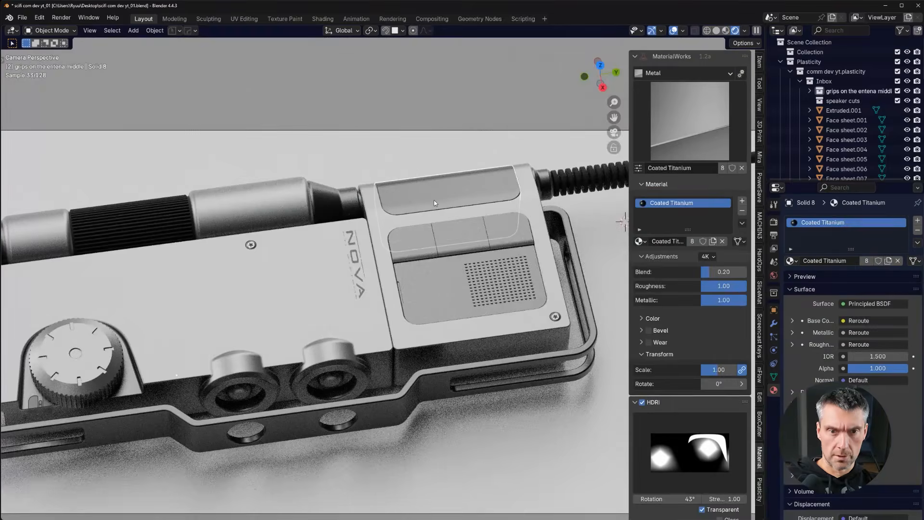
key("d")
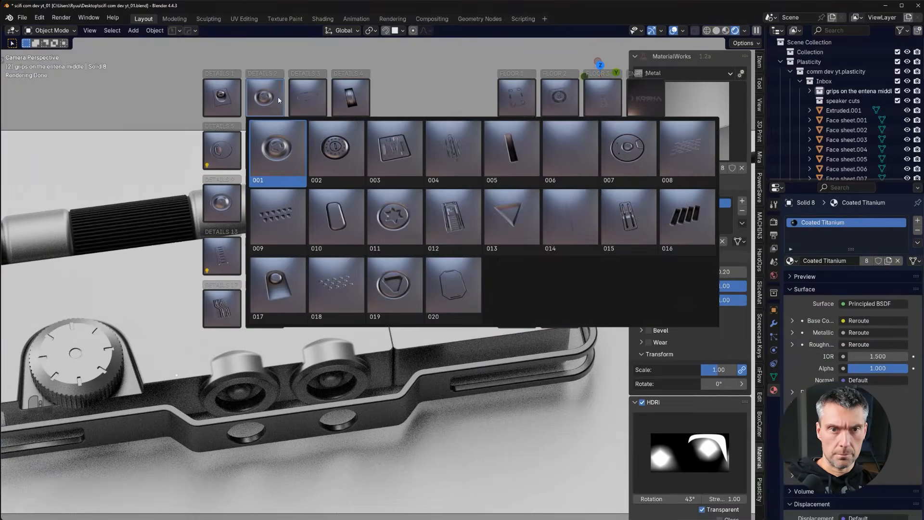
mouse_move(309, 97)
left_click(371, 153)
- Scale the Details 3 002 decal to 0.117 and move it about 0.211 m toward the NOVA end of the panel
key("s")
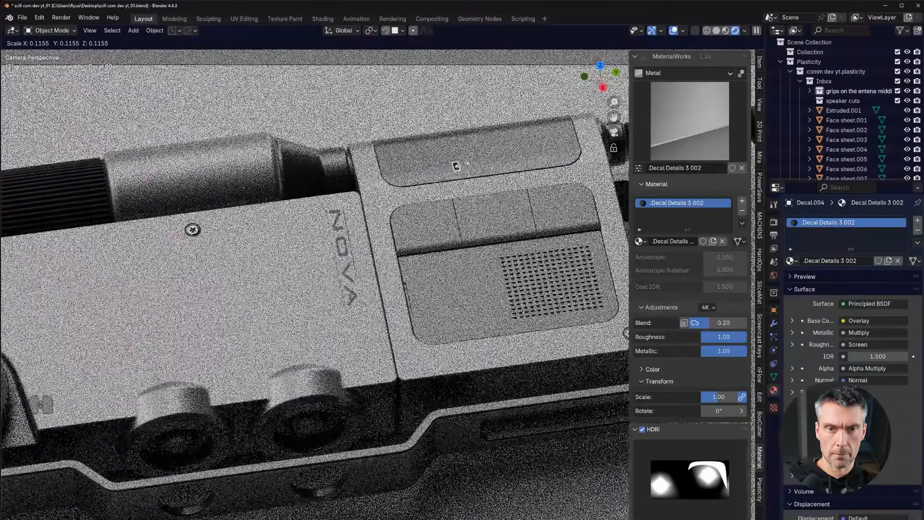
left_click(464, 166)
key("g")
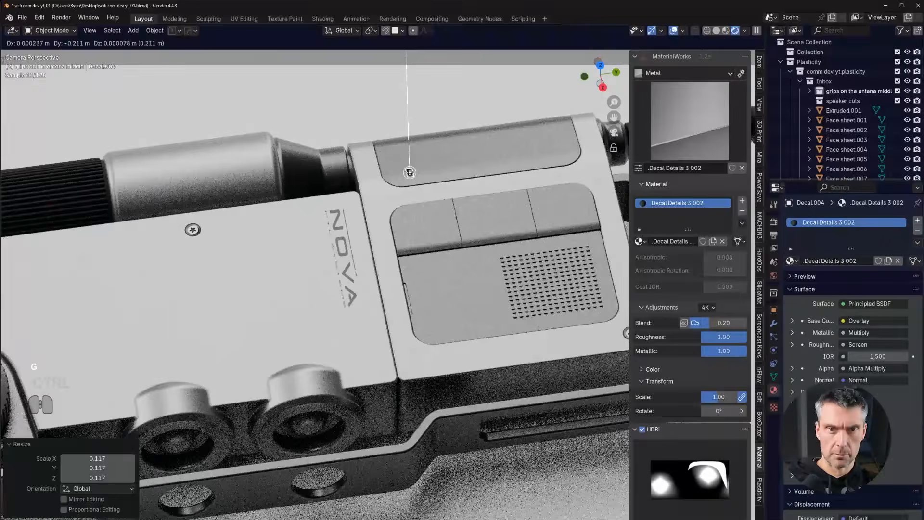
left_click(409, 172)
- Duplicate the Details 3 002 decal about 0.65 m along Y to the opposite end of the panel
key("shift+d")
key("y")
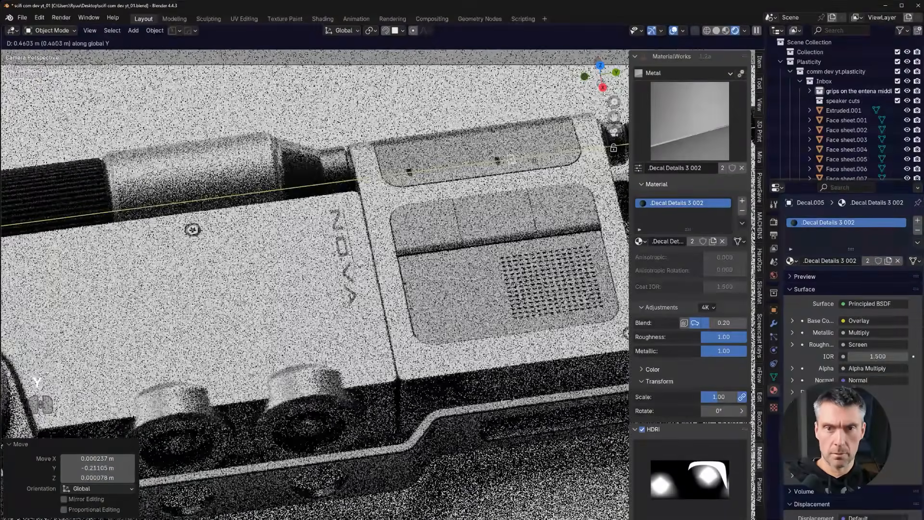
left_click(553, 155)
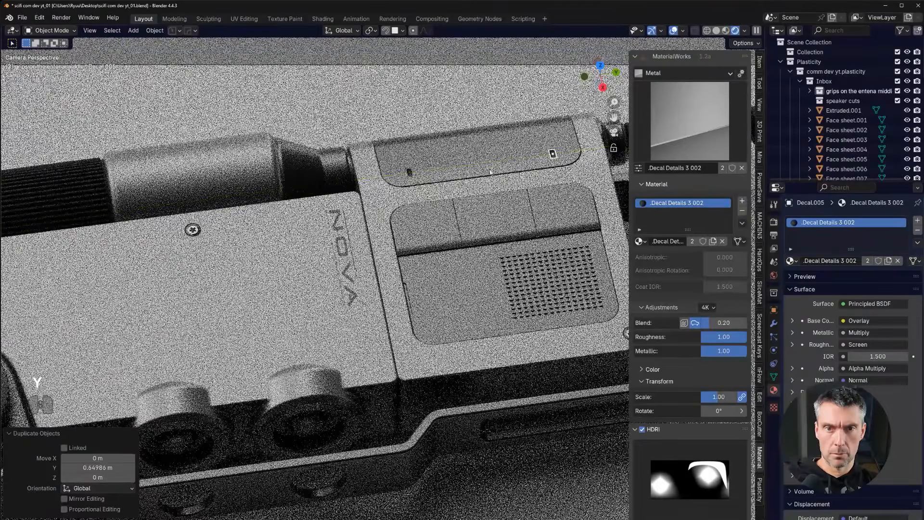
- Shrinkwrap both Details 3 002 decals onto the head panel surface
key("d")
left_click(497, 112)
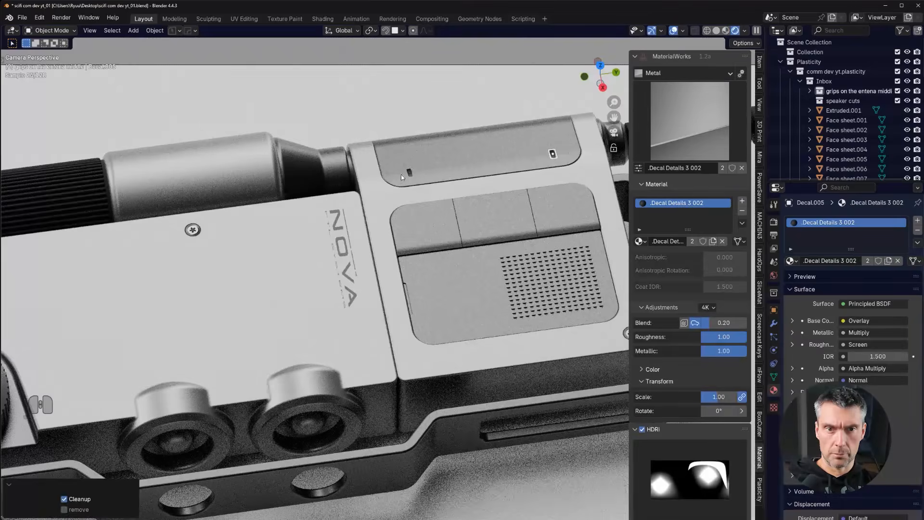
key("d")
left_click(410, 117)
- Inspect the mesh of the longer metal antenna sleeve in Edit Mode, then return to Object Mode
scroll(414, 202, "down", 3)
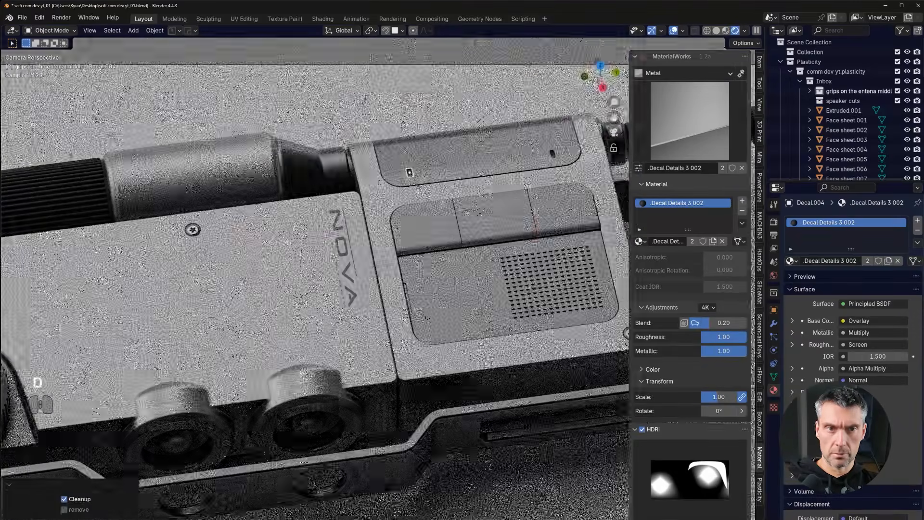
left_click(319, 262)
scroll(319, 262, "down", 2)
middle_click_drag(318, 262, 357, 258, "shift")
scroll(358, 258, "up", 4)
left_click(343, 177)
key("Tab")
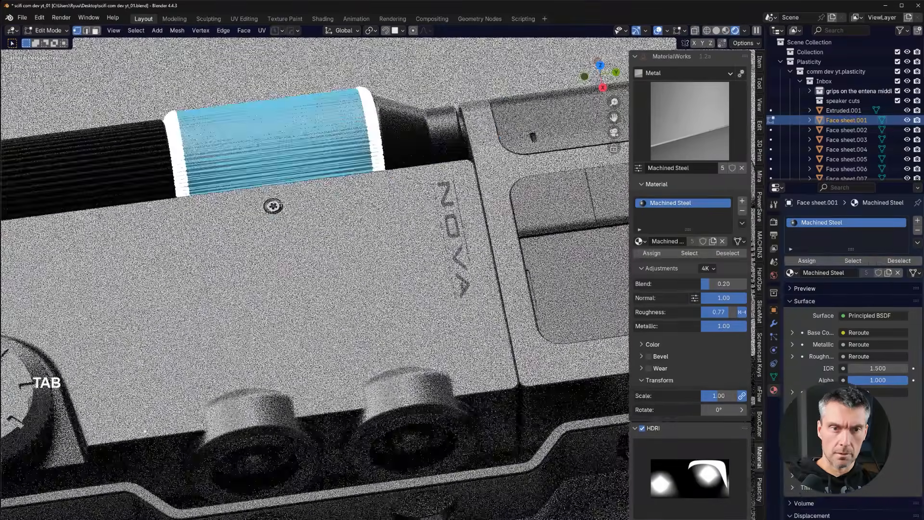
scroll(327, 241, "up", 6)
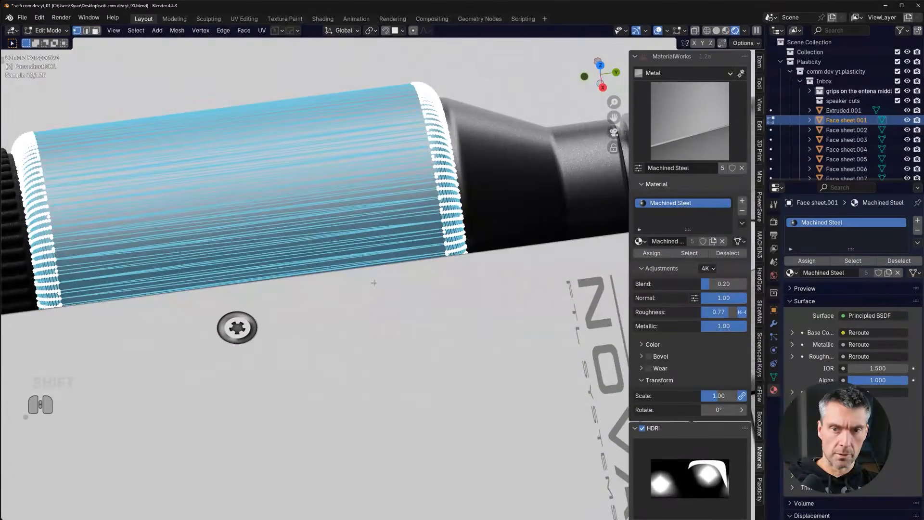
key("Tab")
- Inspect the mesh of the shorter metal antenna sleeve in Edit Mode, then return to Object Mode
scroll(374, 286, "down", 5)
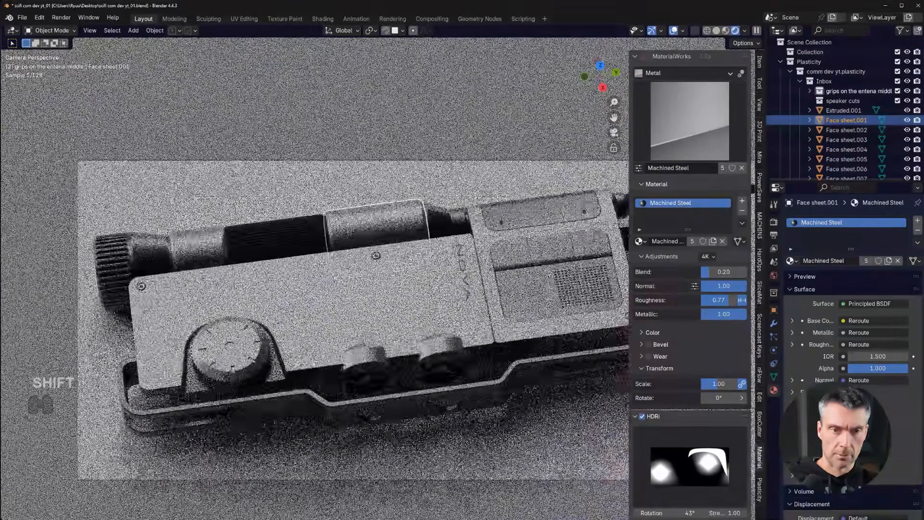
scroll(335, 278, "up", 1)
middle_click_drag(334, 277, 447, 280, "shift")
scroll(240, 238, "up", 2)
left_click(240, 237)
scroll(202, 243, "up", 3)
key("Tab")
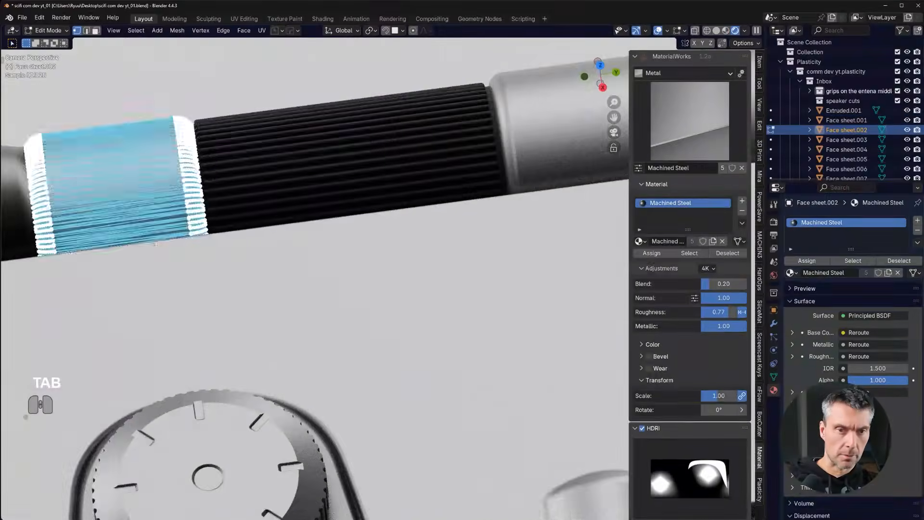
scroll(155, 244, "down", 3)
scroll(155, 245, "up", 3)
middle_click_drag(155, 244, 244, 281, "shift")
scroll(103, 158, "up", 3)
middle_click_drag(103, 159, 243, 222, "shift")
scroll(243, 223, "up", 3)
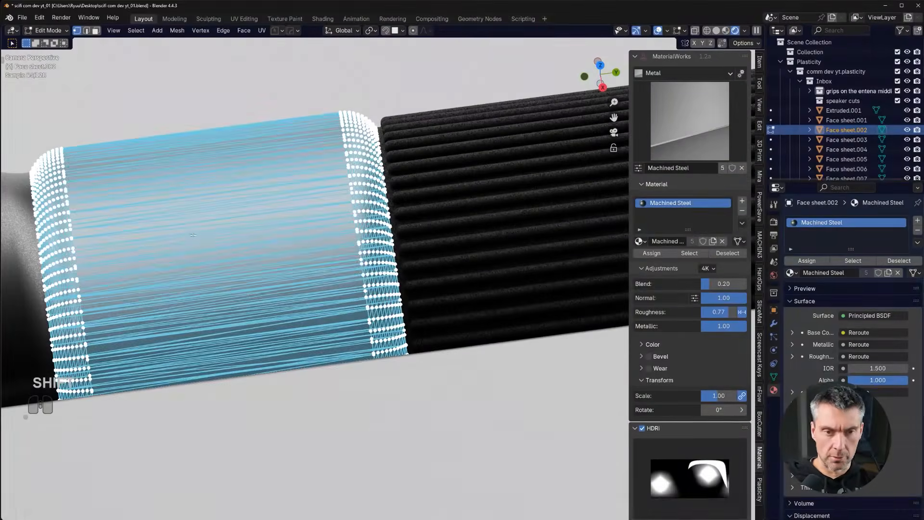
key("Tab")
- Examine the decals, knobs and antenna across the whole device in the rendered camera view
scroll(216, 228, "down", 5)
mouse_move(353, 195)
middle_mouse_down("shift")
mouse_move(361, 202)
mouse_move(341, 198)
middle_mouse_up("shift")
scroll(342, 198, "up", 2)
scroll(342, 199, "down", 2)
middle_click_drag(436, 225, 318, 221, "shift")
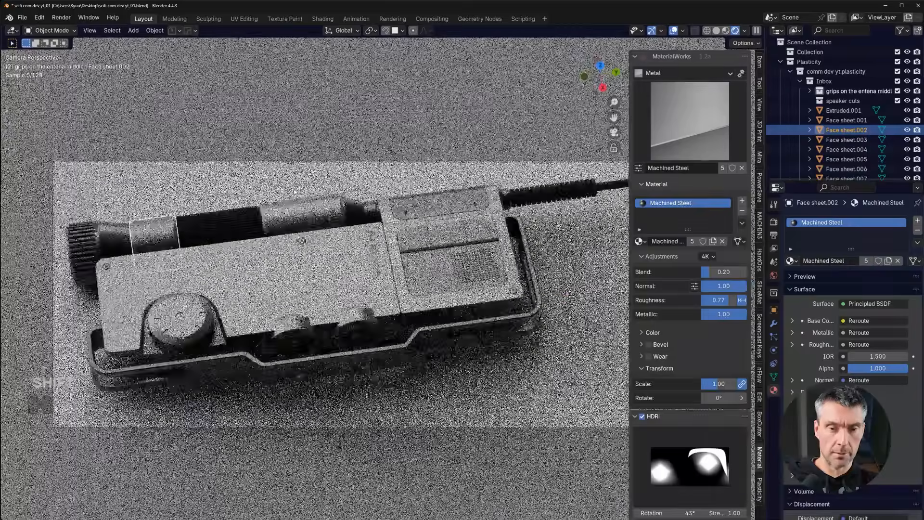
scroll(318, 220, "up", 3)
scroll(466, 276, "down", 3)
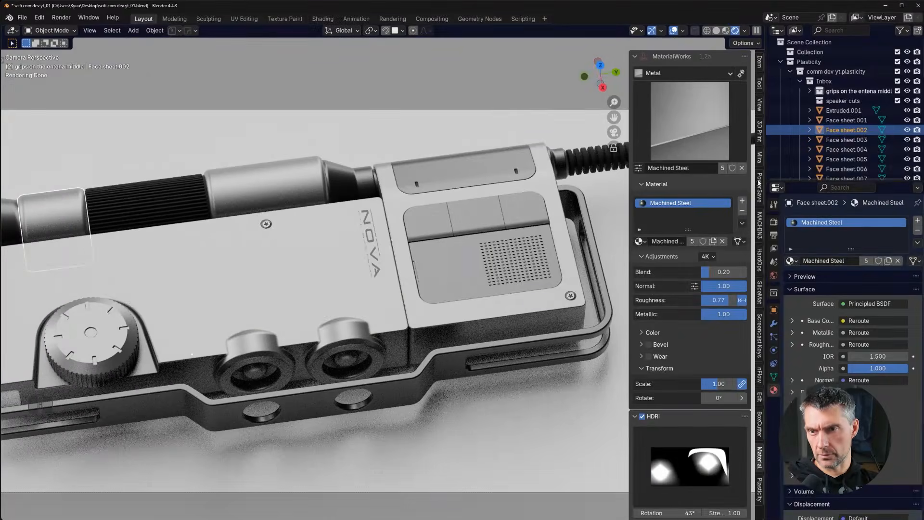
scroll(215, 281, "down", 3)
middle_click_drag(215, 281, 236, 286, "shift")
scroll(236, 286, "up", 3)
middle_click_drag(165, 323, 215, 291, "shift")
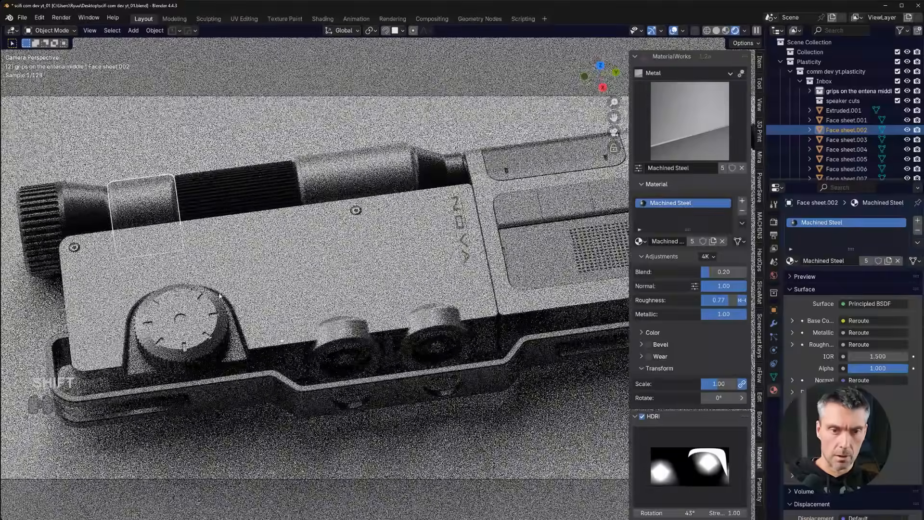
scroll(215, 291, "up", 1)
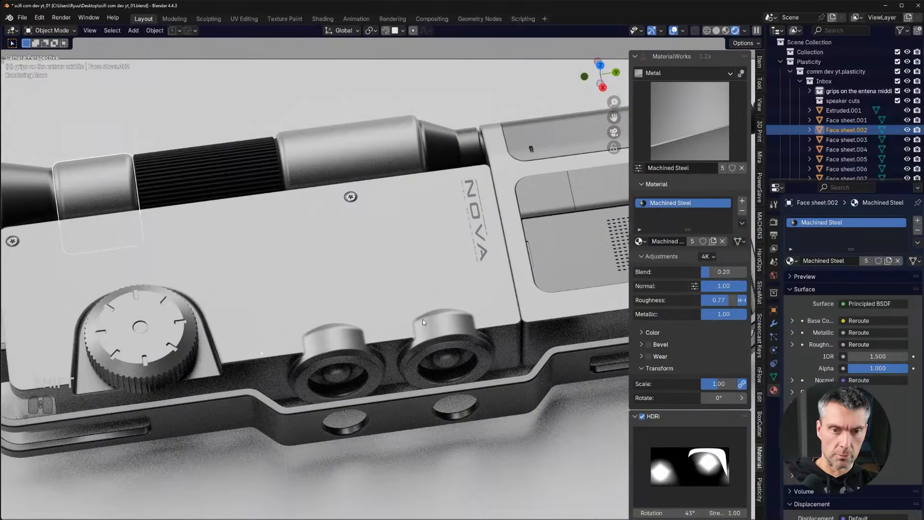
- Place the glowing Details 7 003 decal on the head's speaker panel beside the grille holes
scroll(423, 321, "down", 2)
left_click(308, 311)
scroll(512, 238, "up", 6)
middle_click_drag(511, 237, 464, 273, "shift")
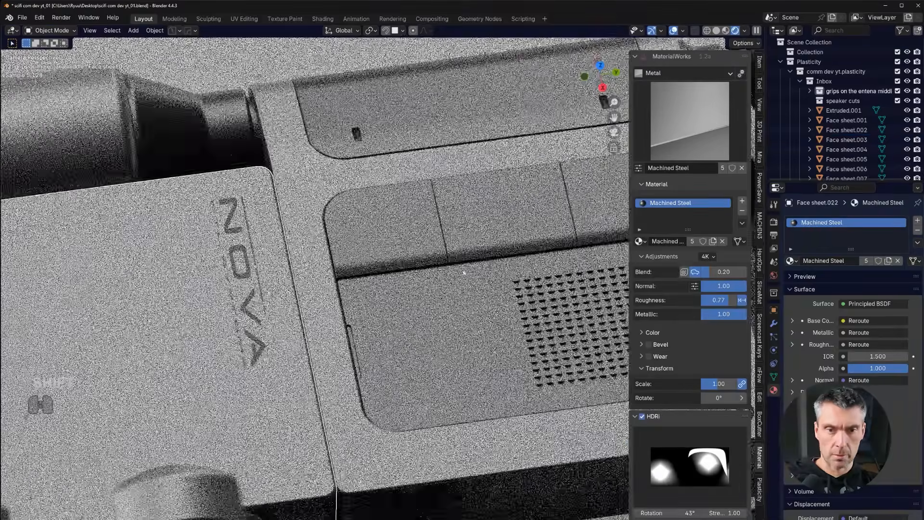
scroll(498, 326, "up", 1)
middle_click_drag(498, 326, 309, 298, "shift")
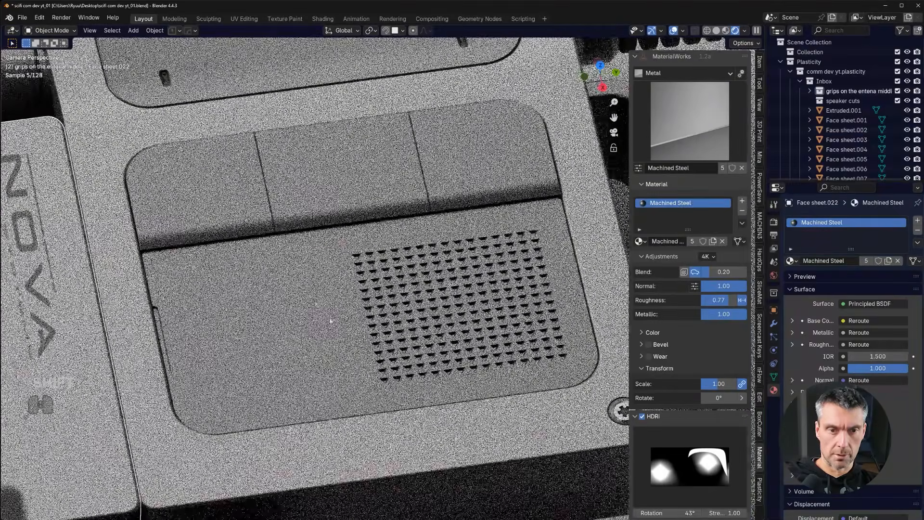
left_click(339, 328)
key("d")
left_click(220, 279)
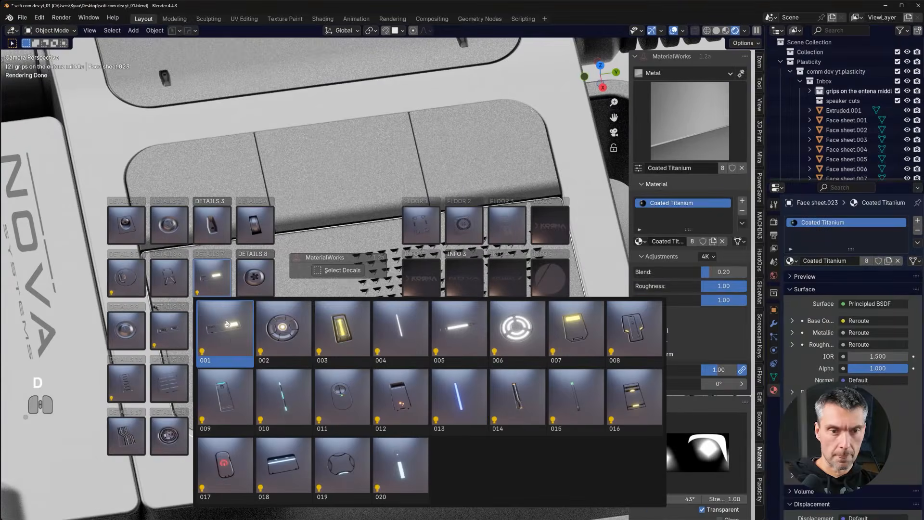
left_click(342, 332)
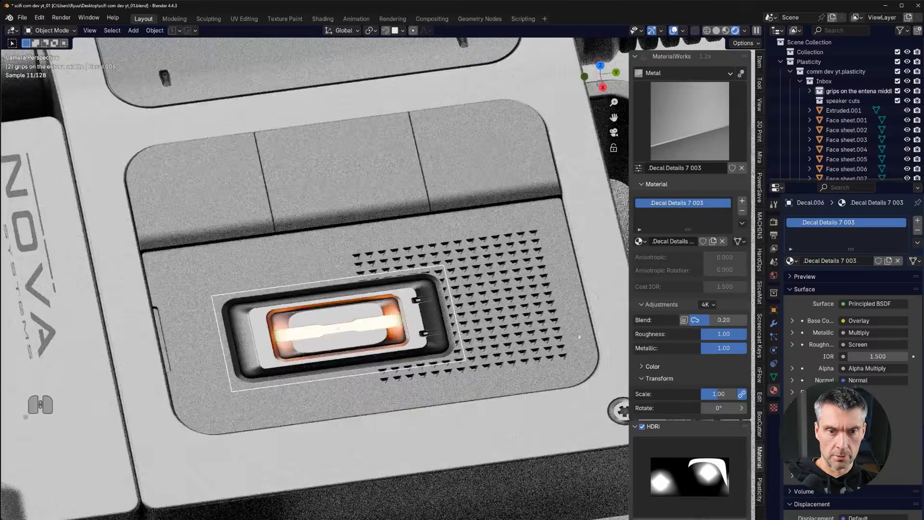
- Delete the glowing Details 7 003 decal from the speaker panel and place the Details 7 013 light-bar decal there instead
key("s")
key("x")
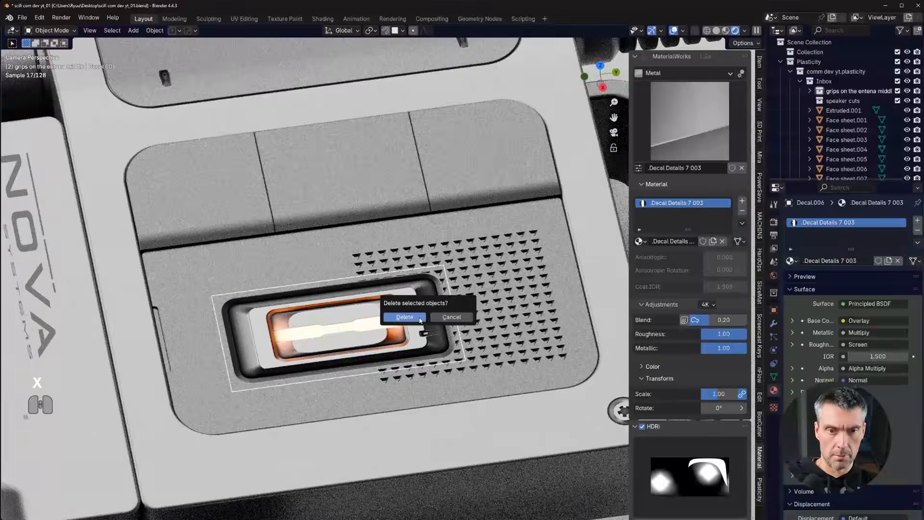
left_click(407, 316)
left_click(357, 339)
key("d")
left_click(239, 299)
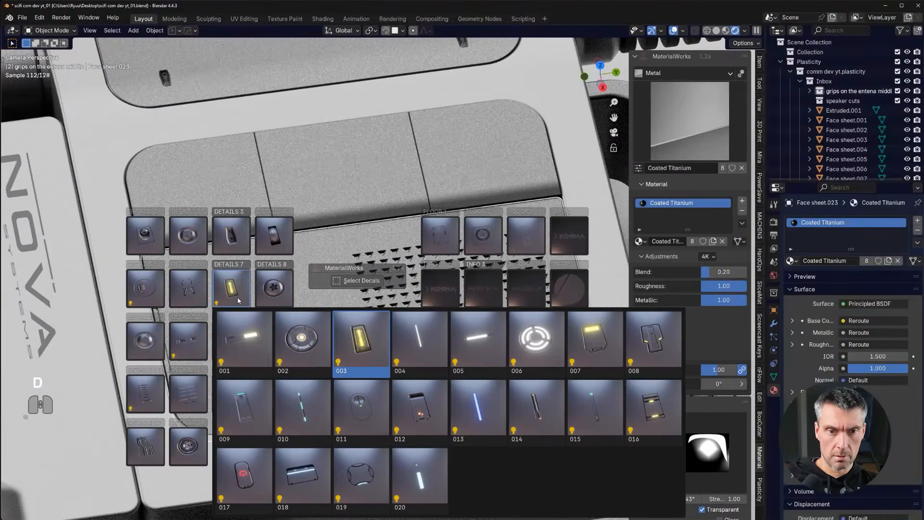
left_click(478, 406)
- Scale the Details 7 013 decal down to about 0.26, rotate it upright and position it beside the grille holes
key("s")
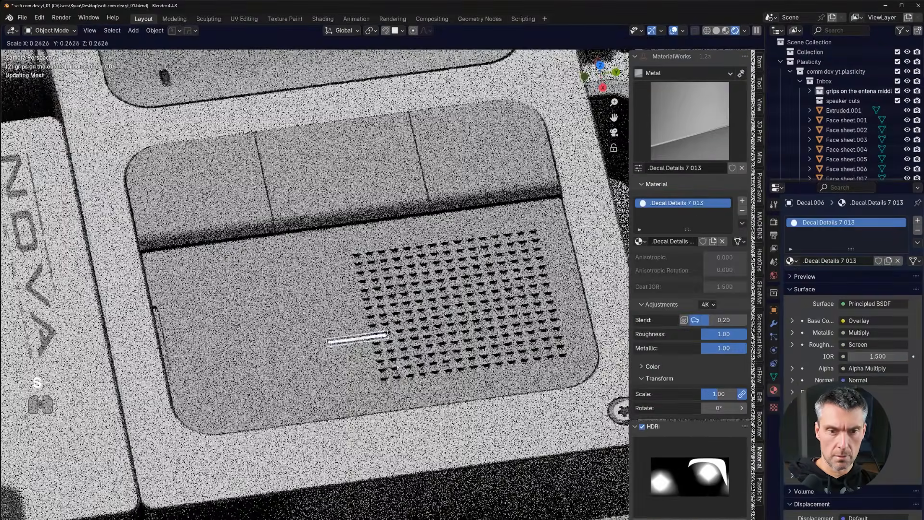
left_click(392, 367)
key("d")
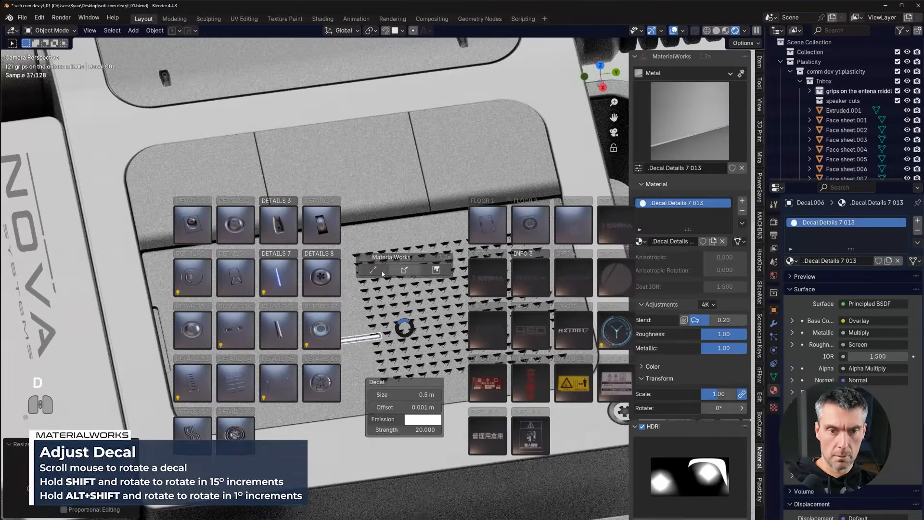
left_click(373, 271)
left_click(374, 272)
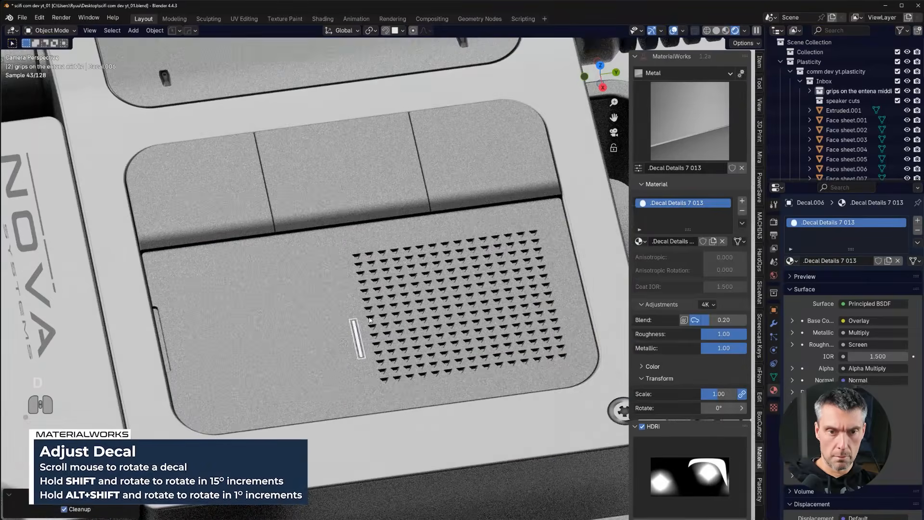
key("g")
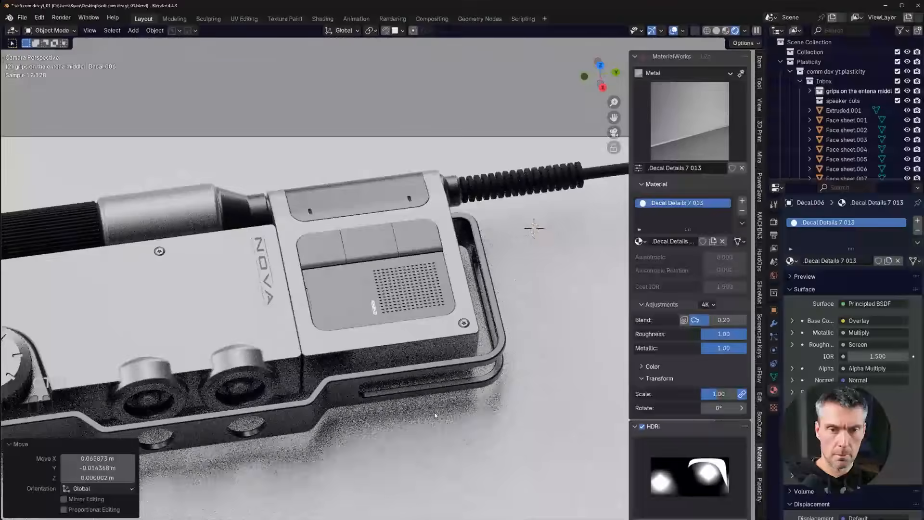
left_click(435, 415)
- Move the glowing light-bar decal to the speaker panel's lower corner nearest the NOVA logo
scroll(428, 416, "down", 4)
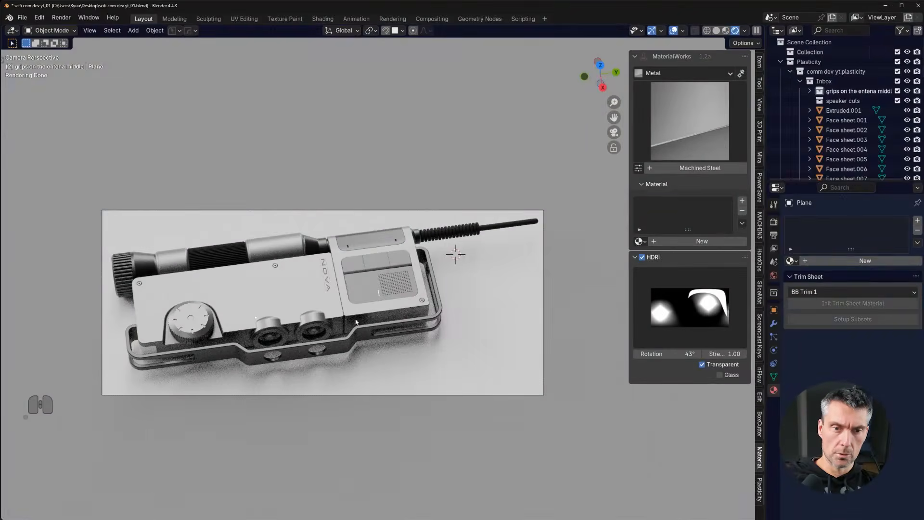
scroll(337, 319, "up", 2)
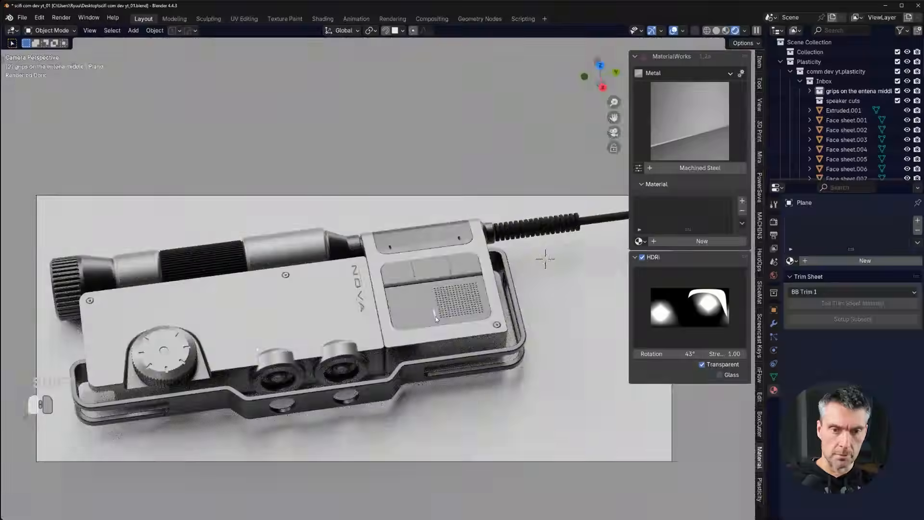
left_click(436, 319)
scroll(435, 319, "up", 2)
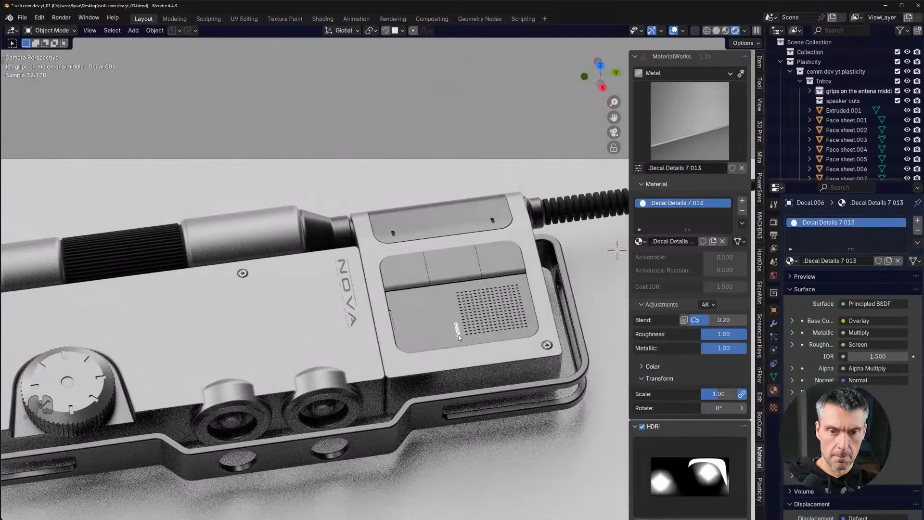
key("g")
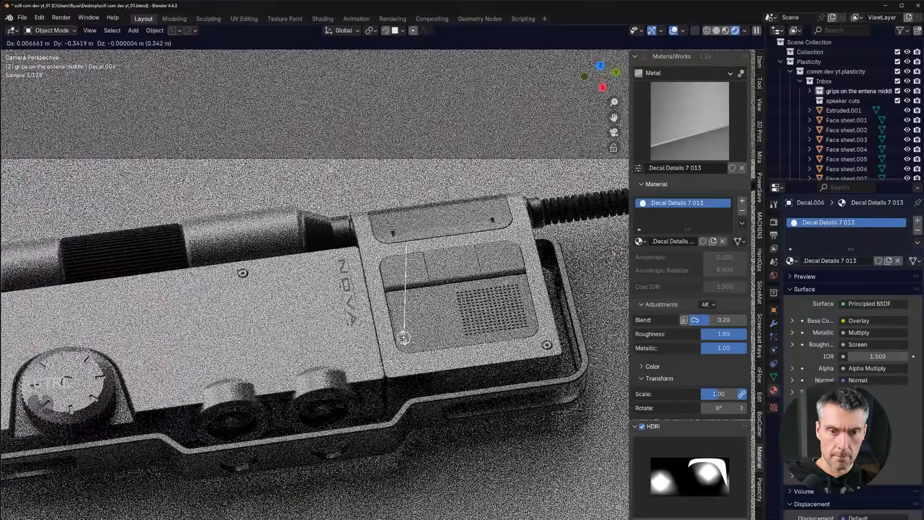
left_click(406, 338)
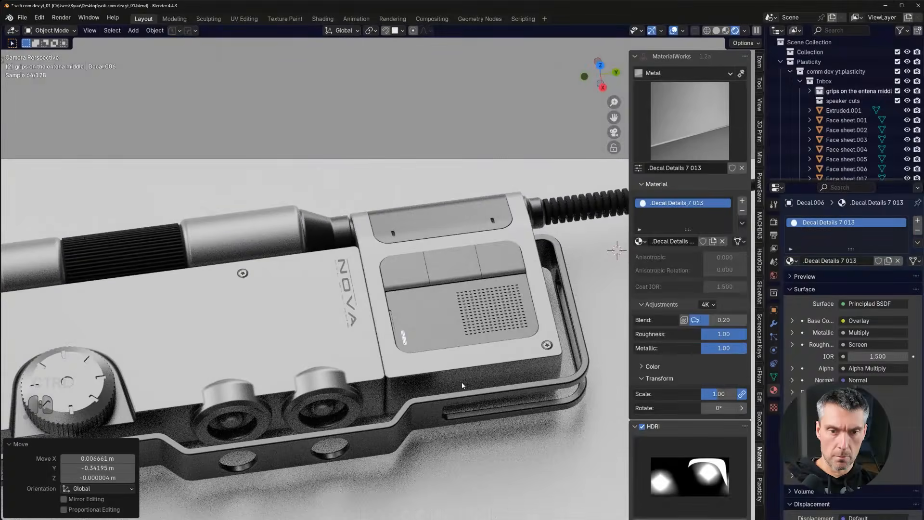
- Scale the light-bar decal down further and place it beside the lowest rows of grille holes
key("s")
left_click(423, 359)
key("g")
left_click(450, 323)
scroll(433, 346, "up", 6)
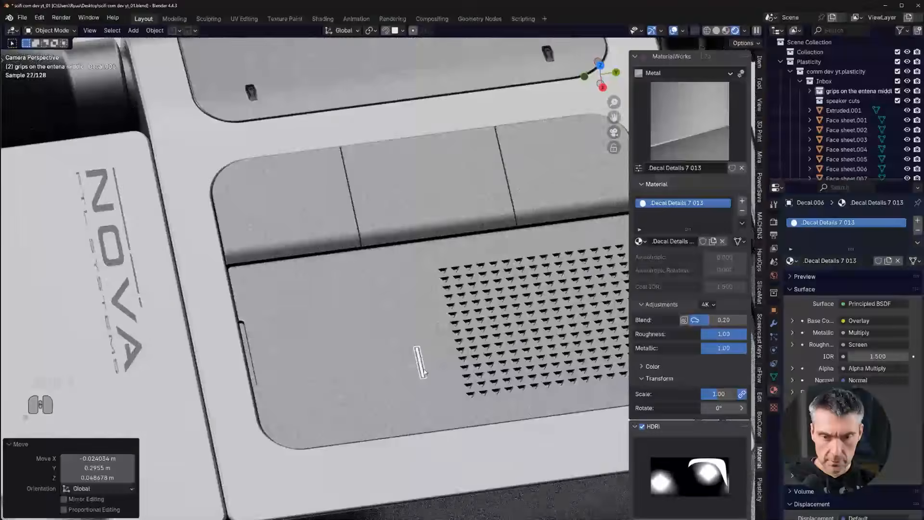
key("g")
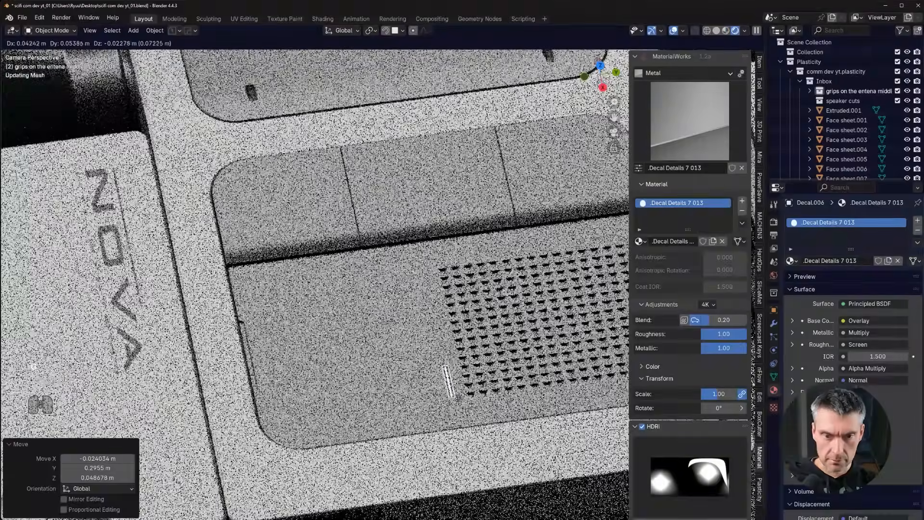
left_click(466, 399)
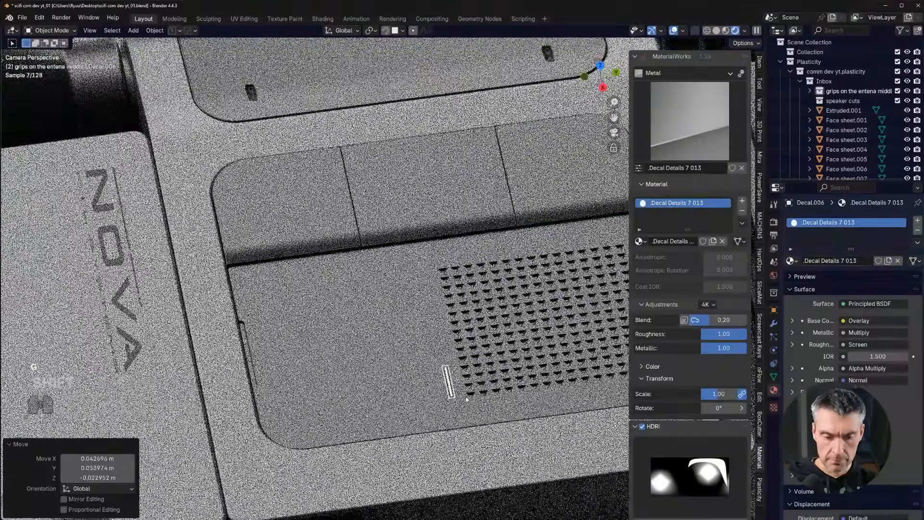
- Move the light-bar decal about -0.35 m along the global Y axis into the speaker panel's corner near the edge slot
key("f")
key("g")
key("y")
key("Escape")
scroll(399, 383, "down", 2)
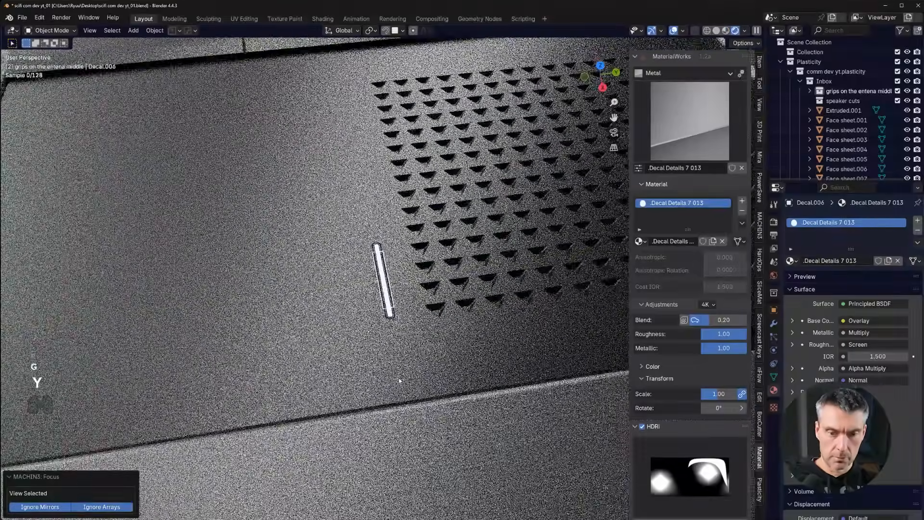
scroll(399, 383, "down", 3)
key("g")
key("y")
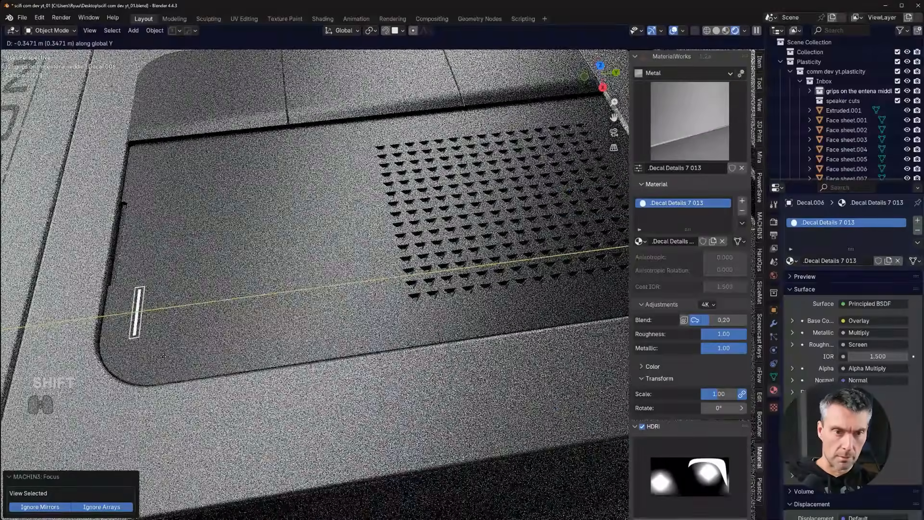
left_click(345, 312)
- Examine the light-bar decal's size and placement against the whole device
scroll(344, 312, "down", 5)
middle_click_drag(344, 312, 385, 308, "shift")
scroll(386, 308, "down", 1)
left_click(404, 284)
scroll(405, 285, "down", 3)
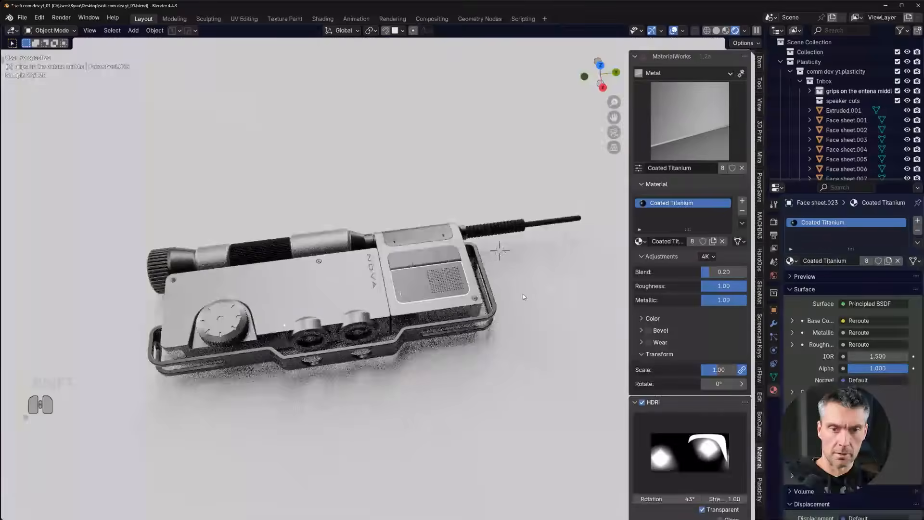
left_click(524, 296)
scroll(395, 304, "up", 2)
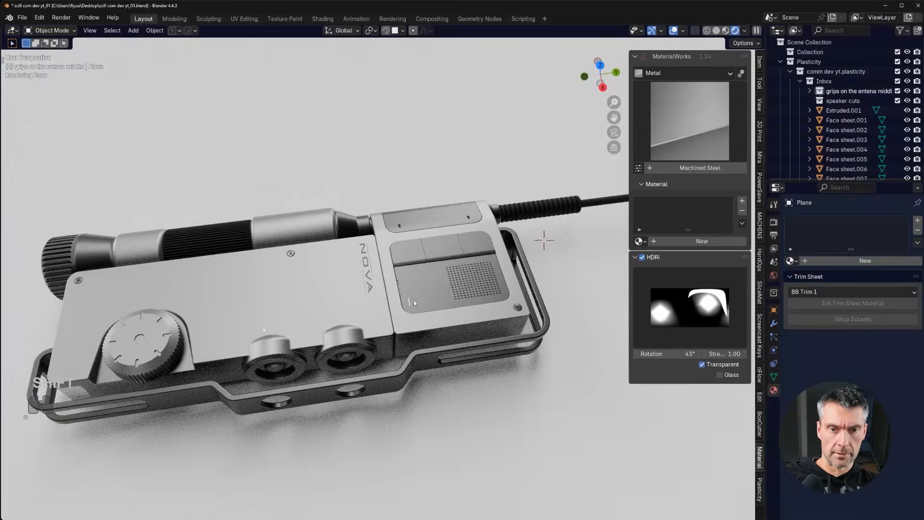
left_click(410, 302)
scroll(418, 307, "up", 3)
key("d")
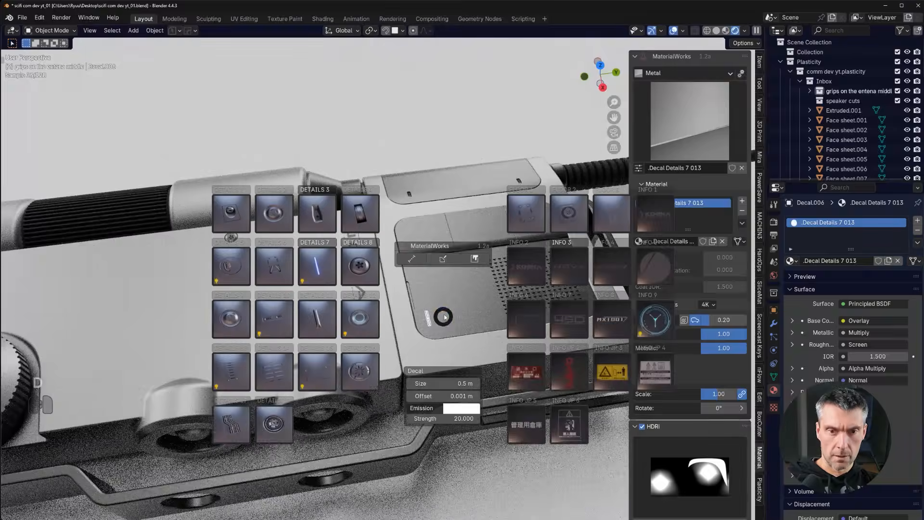
left_click(444, 263)
scroll(450, 301, "up", 4)
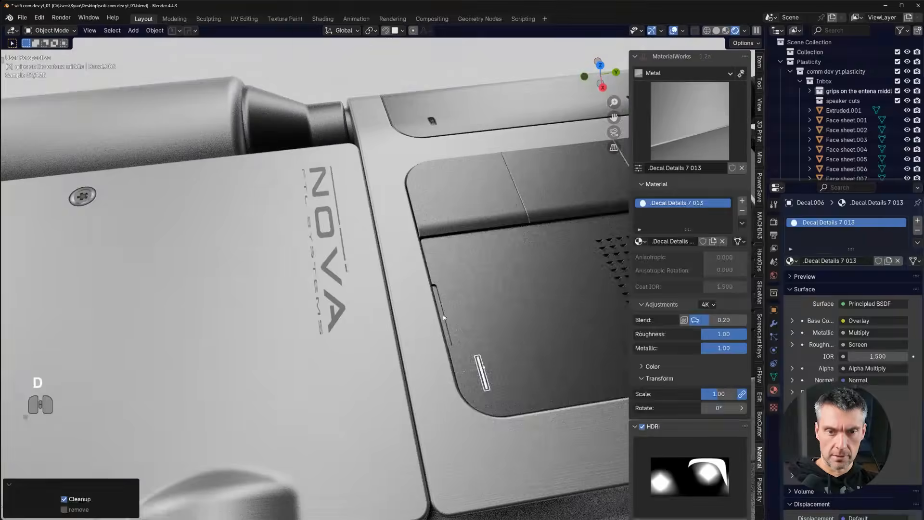
left_click(458, 322)
scroll(501, 336, "up", 5)
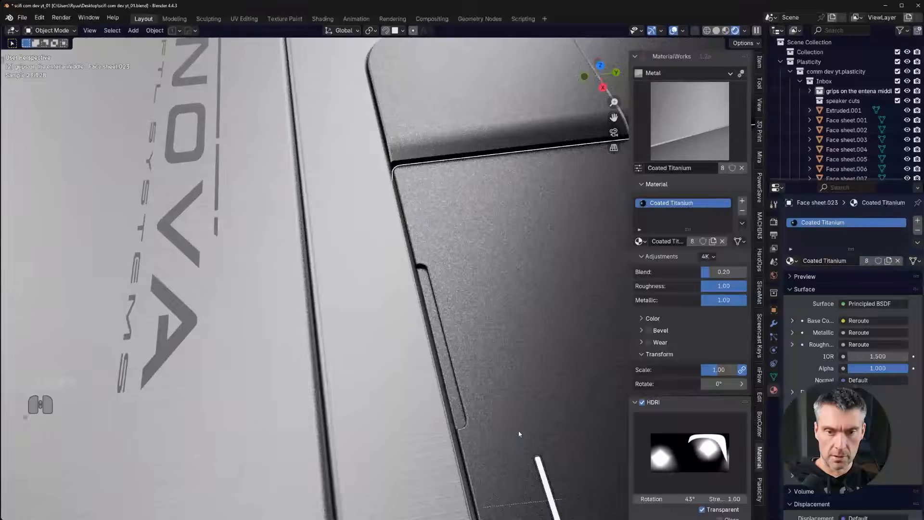
key("ctrl+z")
- Nudge the light-bar decal to fine-tune its position in the speaker panel's corner below the edge slot
scroll(516, 429, "down", 2)
middle_click_drag(477, 392, 460, 386, "shift")
scroll(486, 410, "up", 2)
key("g")
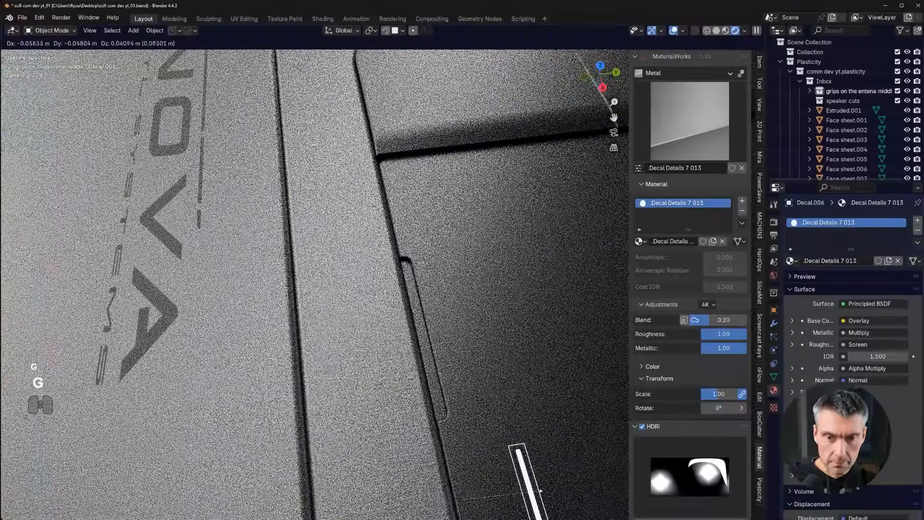
key("ctrl+z")
key("ctrl+z")
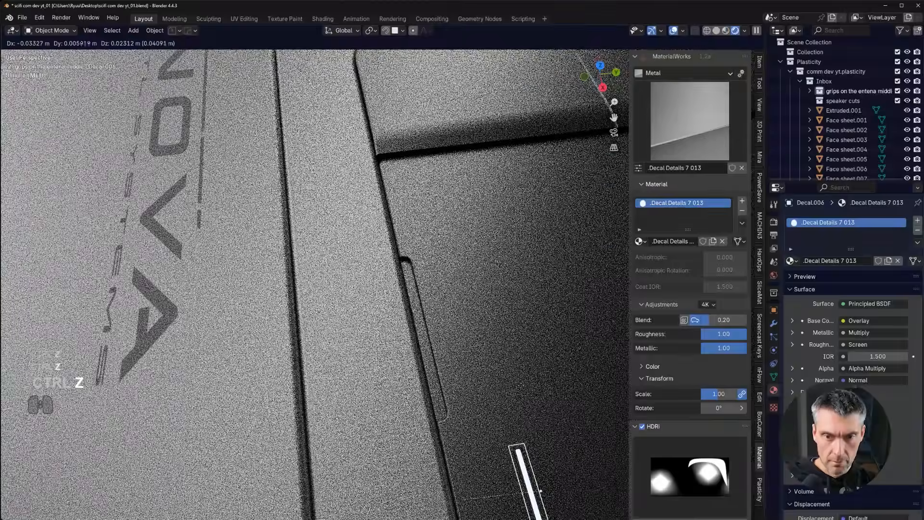
left_click(498, 291)
scroll(530, 386, "down", 3)
key("g")
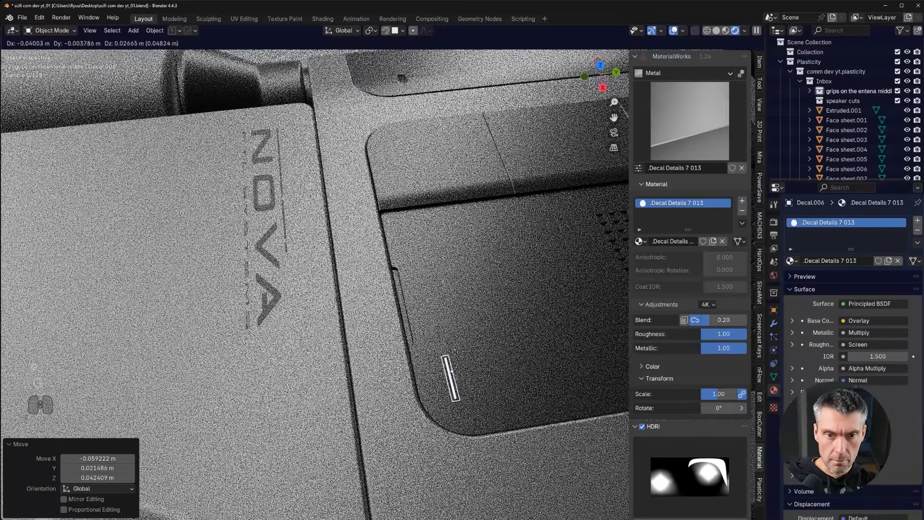
left_click(450, 375)
- Try moving the light-bar decal into the narrow slot along the speaker panel's edge
key("f")
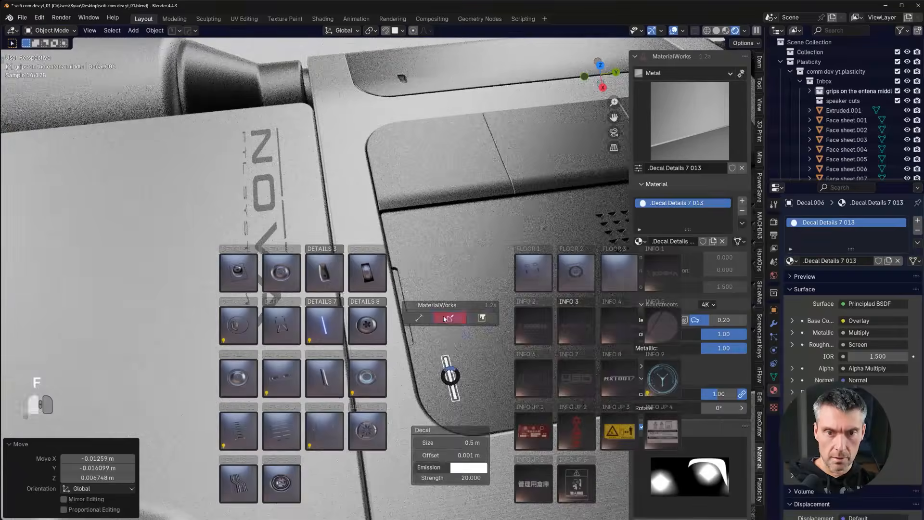
key("d")
scroll(457, 348, "up", 5)
key("g")
key("g")
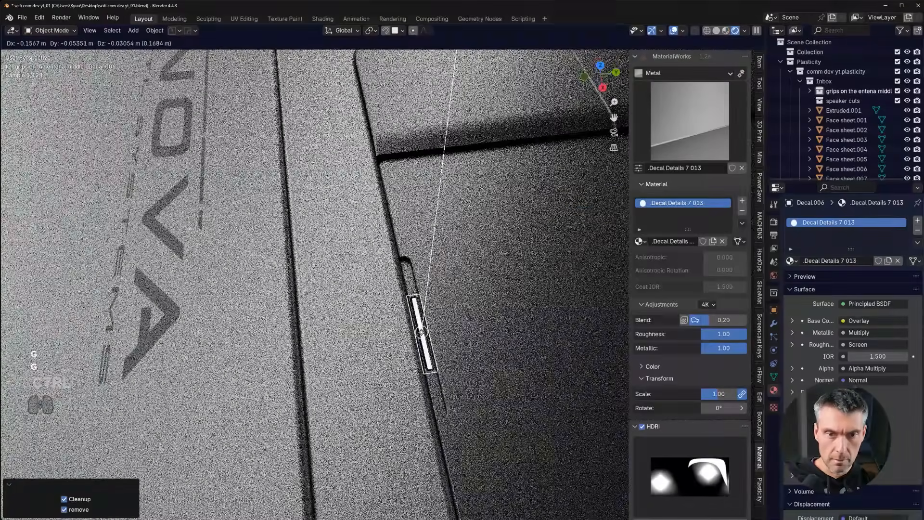
left_click(422, 333)
- Scale the light-bar decal to about 0.65 in top view to fit the edge slot's width, and deselect it
middle_click_drag(423, 333, 477, 358)
scroll(478, 359, "up", 3)
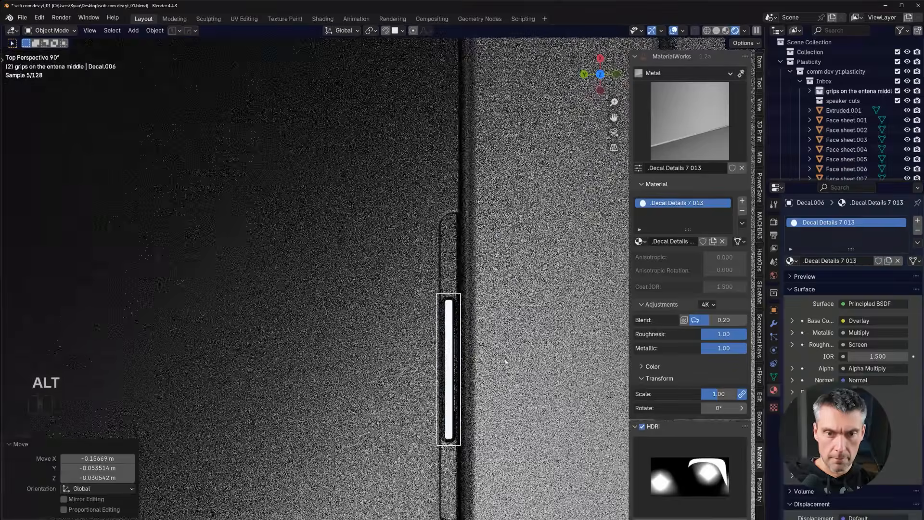
key("s")
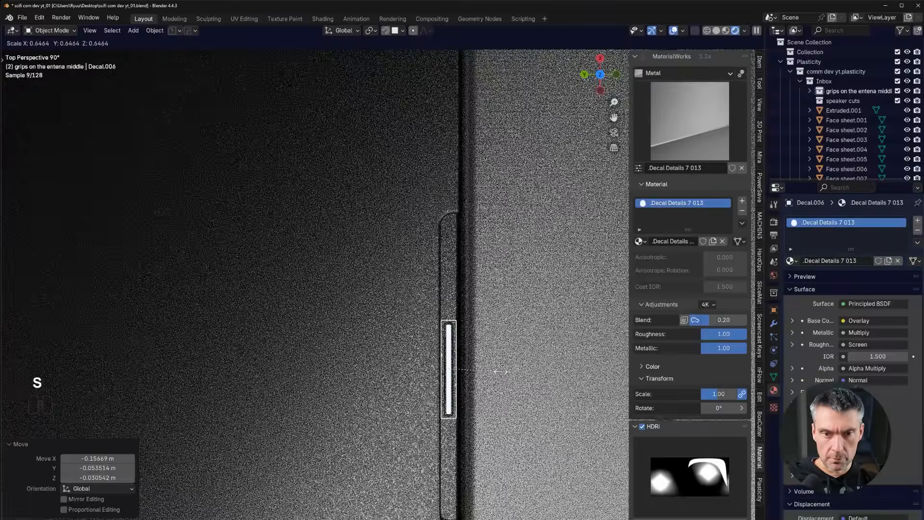
scroll(502, 374, "down", 3)
key("d")
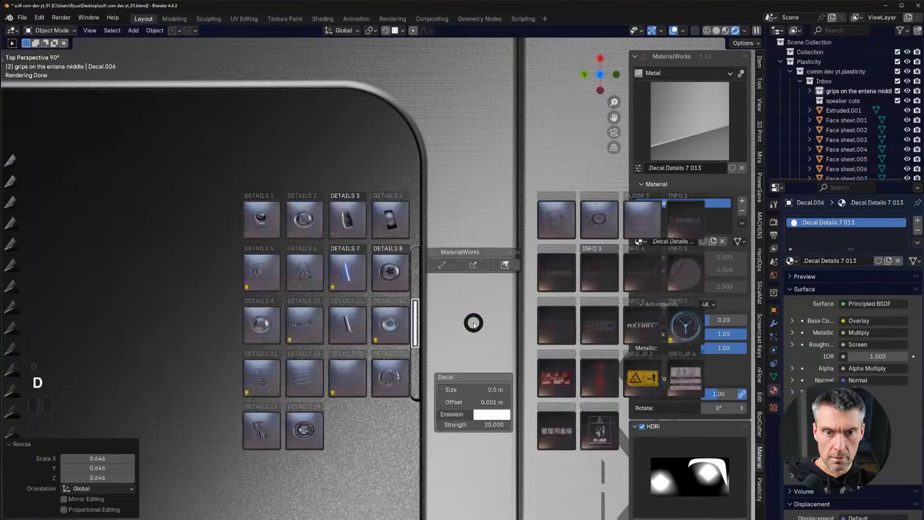
left_click(470, 263)
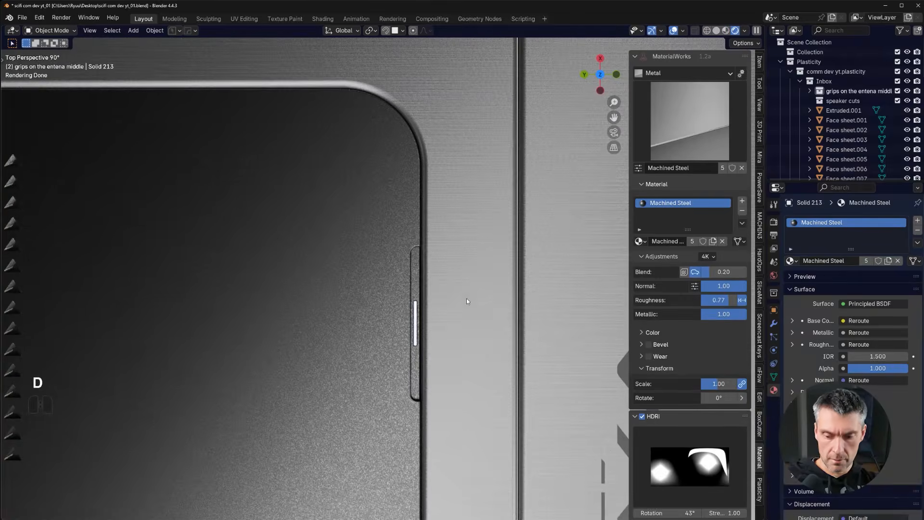
- Check the decal in the camera view and undo its scaling and placement in the edge slot
key("KP_0")
scroll(466, 308, "down", 8)
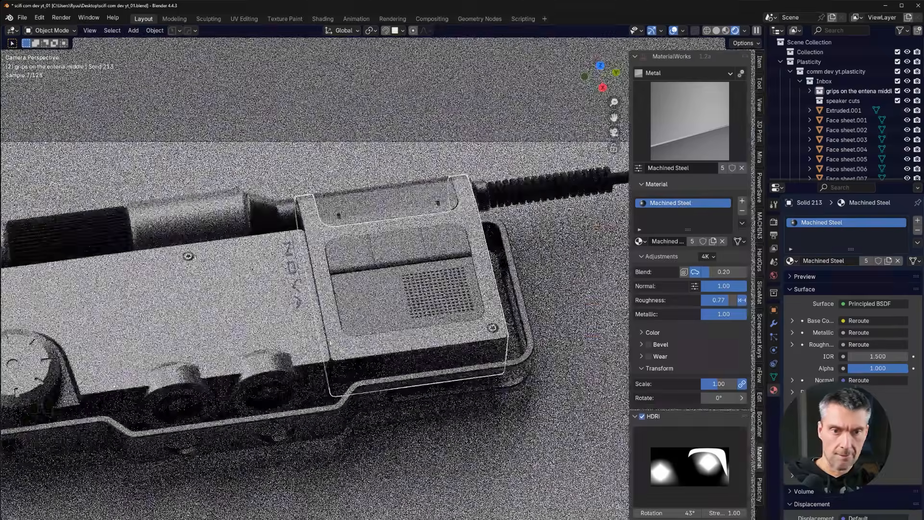
middle_click_drag(340, 345, 443, 340, "shift")
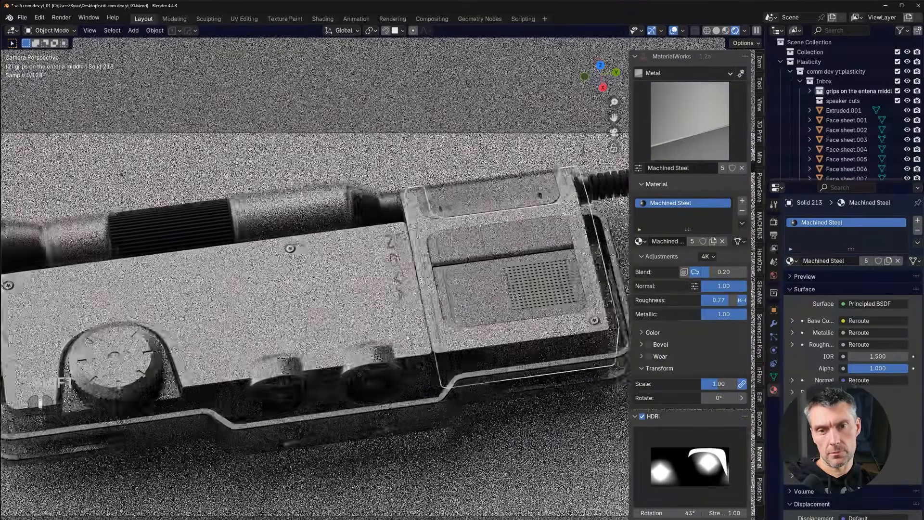
scroll(502, 338, "up", 4)
key("ctrl+z")
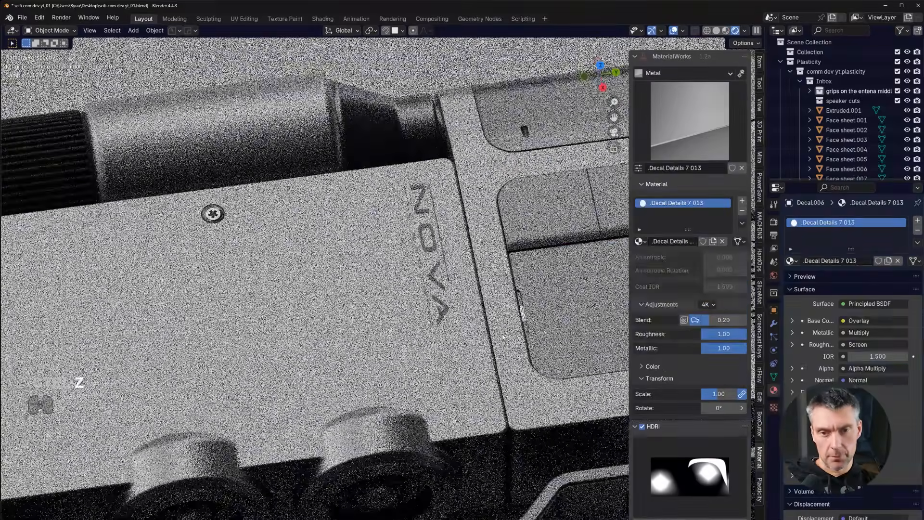
middle_click_drag(506, 338, 422, 348, "shift")
scroll(421, 345, "down", 3)
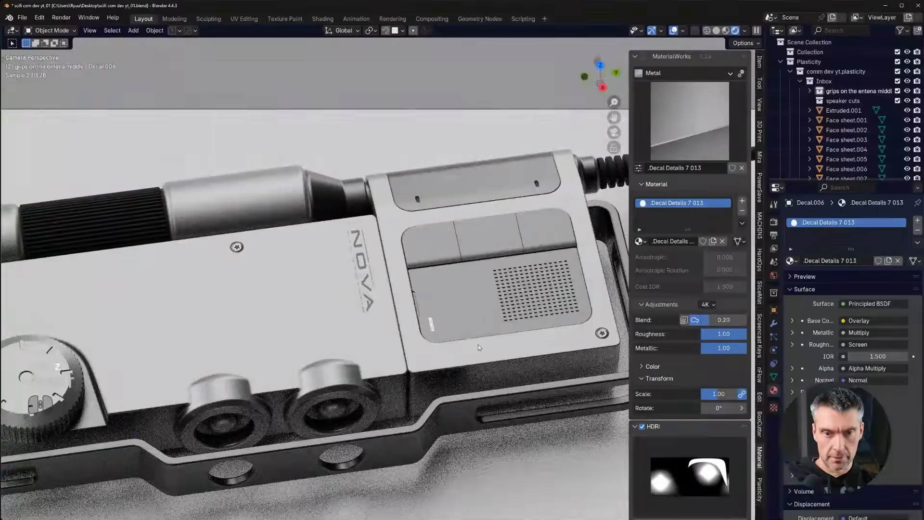
- Scale the light-bar decal in the speaker panel's corner down slightly as an object
scroll(530, 360, "up", 3)
key("Tab")
scroll(533, 371, "up", 3)
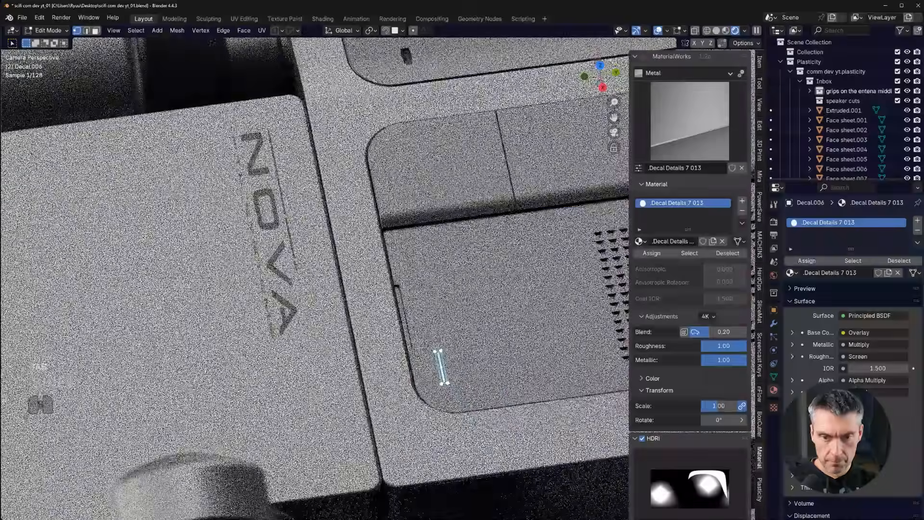
scroll(532, 370, "up", 3)
scroll(475, 310, "up", 4)
middle_click_drag(533, 371, 563, 355, "shift")
key("s")
right_click(482, 313)
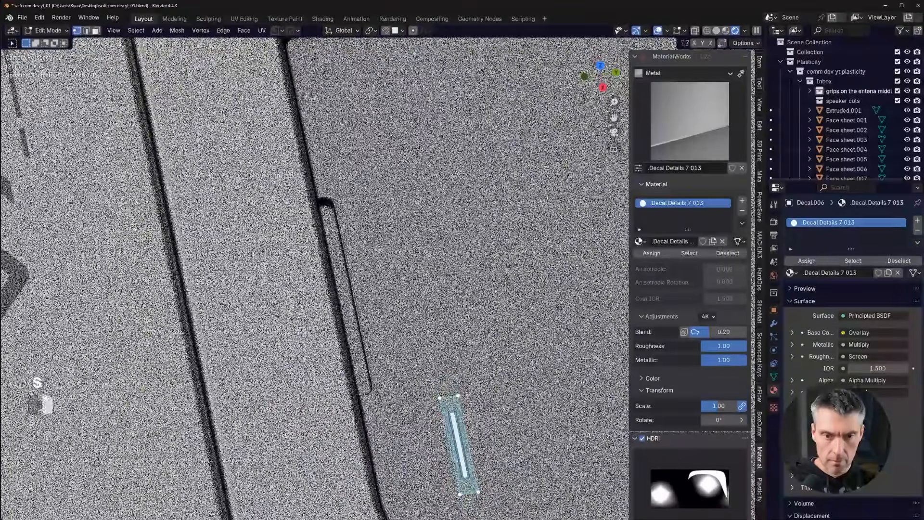
key("Tab")
scroll(482, 337, "down", 2)
key("s")
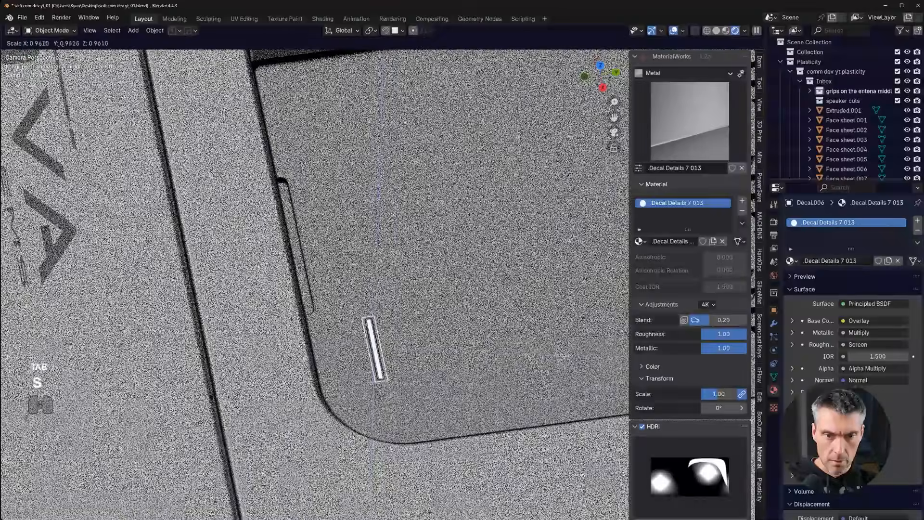
left_click(529, 351)
- Set the transform pivot to Active Element, scale the light-bar decal's whole mesh slightly down, and return to the speaker panel in Object Mode
key("Tab")
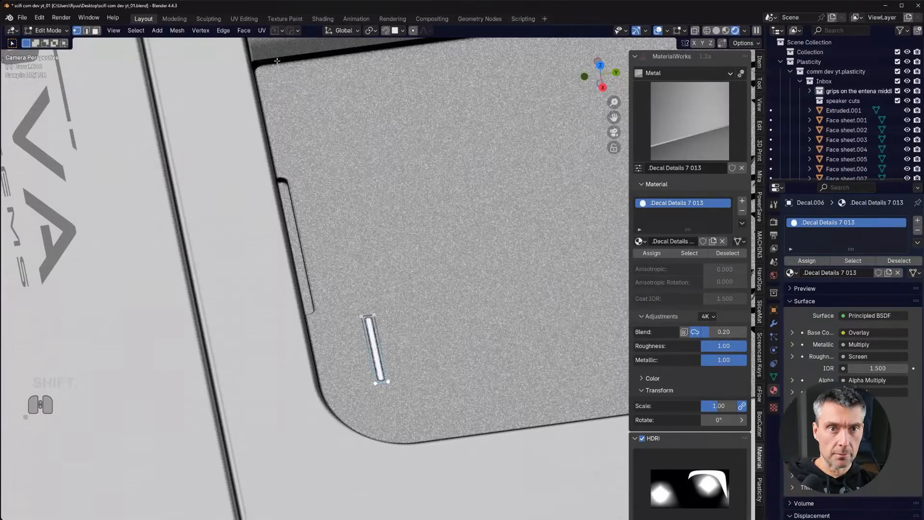
left_click(370, 30)
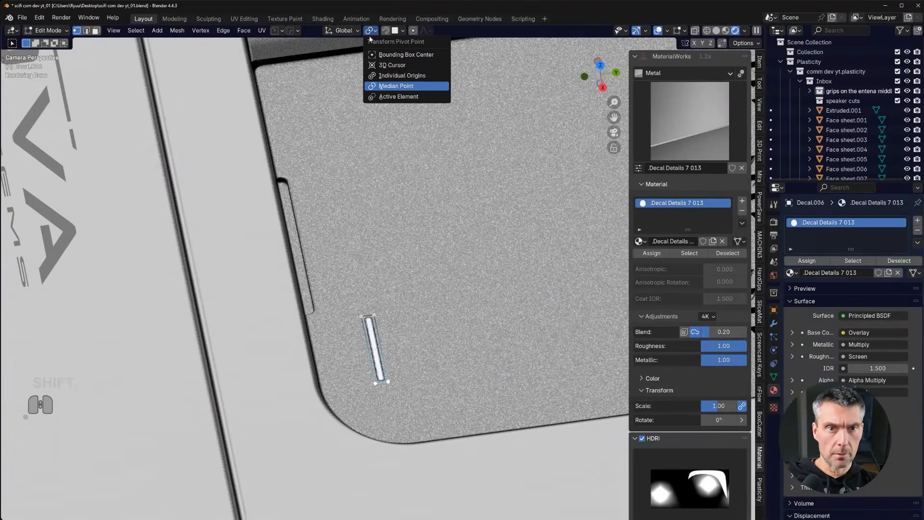
left_click(390, 96)
key("a")
key("s")
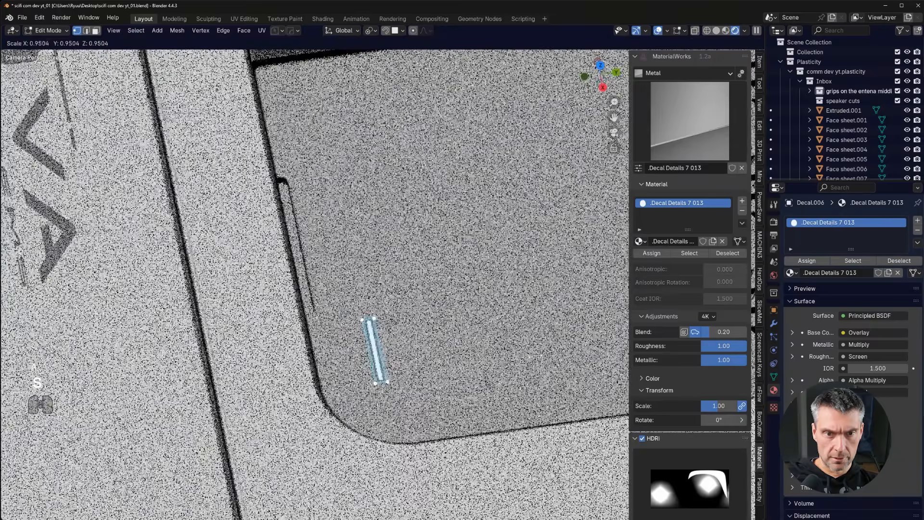
left_click(474, 361)
key("Tab")
scroll(409, 267, "down", 15)
left_click(409, 268)
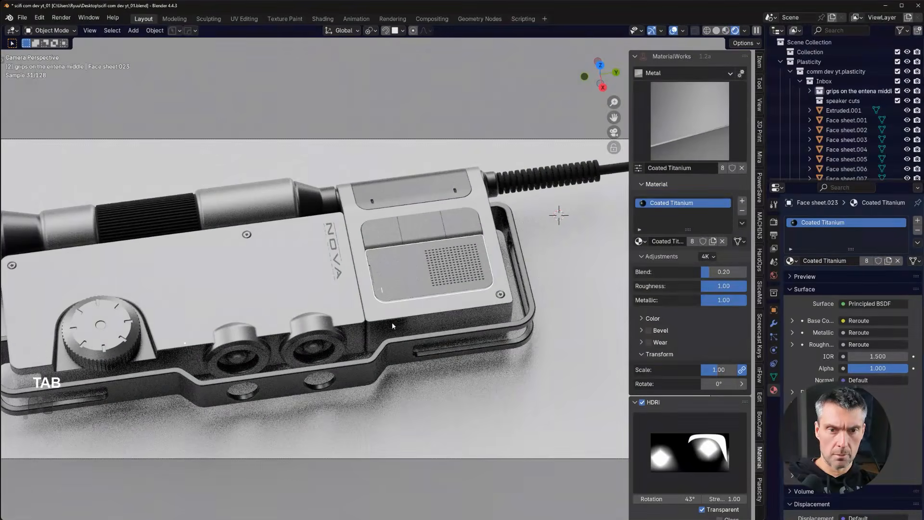
- Delete the light-bar decal from the speaker panel's corner
middle_click_drag(393, 323, 438, 353, "shift")
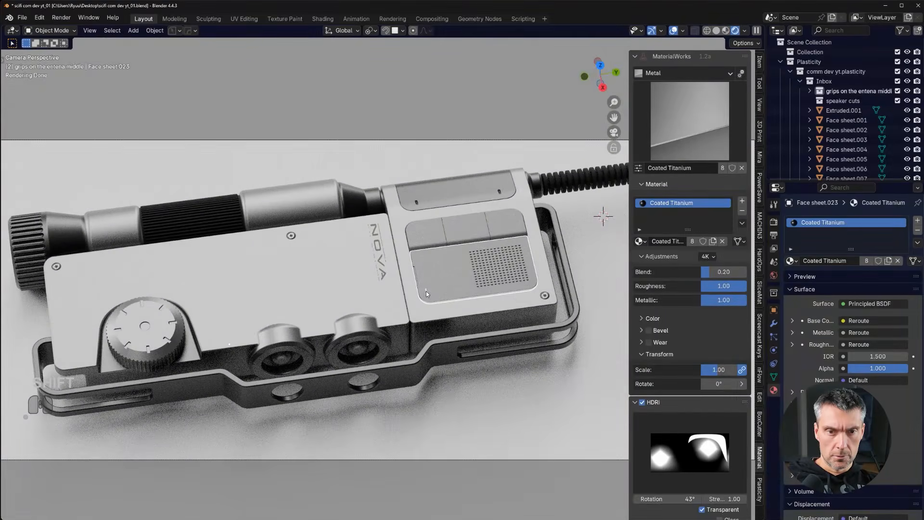
left_click(426, 290)
key("x")
left_click(426, 292)
scroll(428, 293, "up", 2)
middle_click_drag(444, 299, 394, 296, "shift")
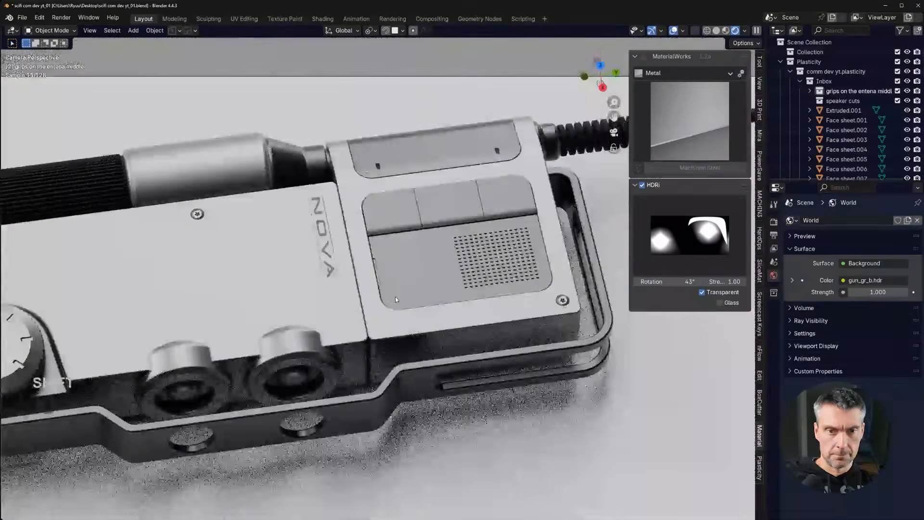
- Examine the speaker panel and the whole device in the camera view
left_click(408, 294)
scroll(419, 325, "down", 4)
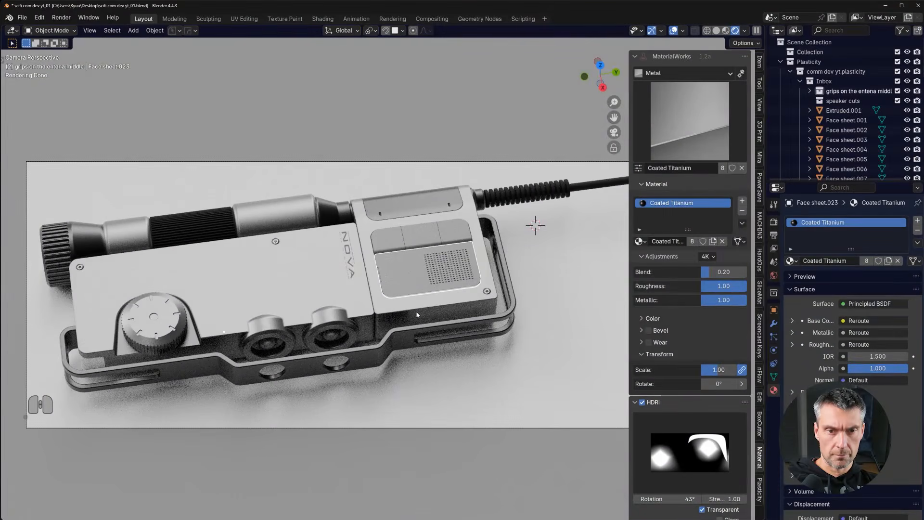
scroll(417, 313, "up", 2)
middle_click_drag(336, 315, 359, 315, "shift")
scroll(358, 315, "up", 1)
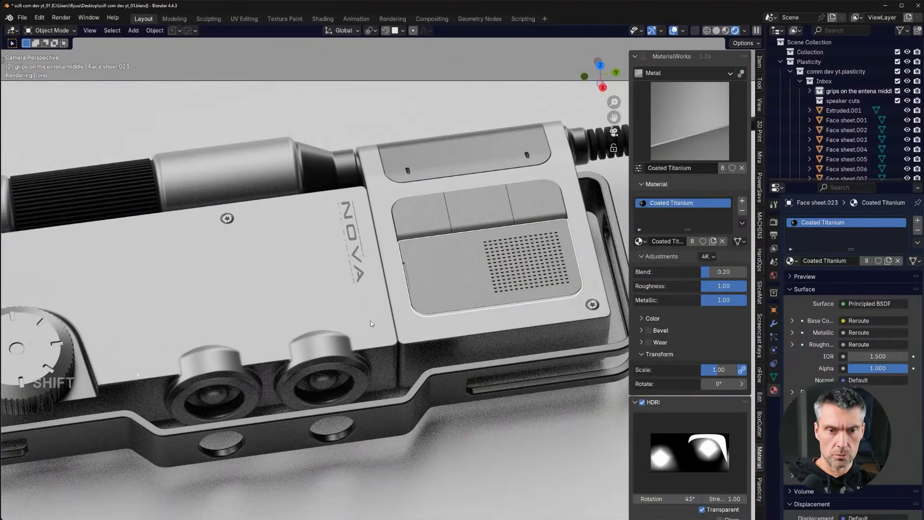
scroll(367, 321, "down", 2)
middle_click_drag(390, 321, 406, 330, "shift")
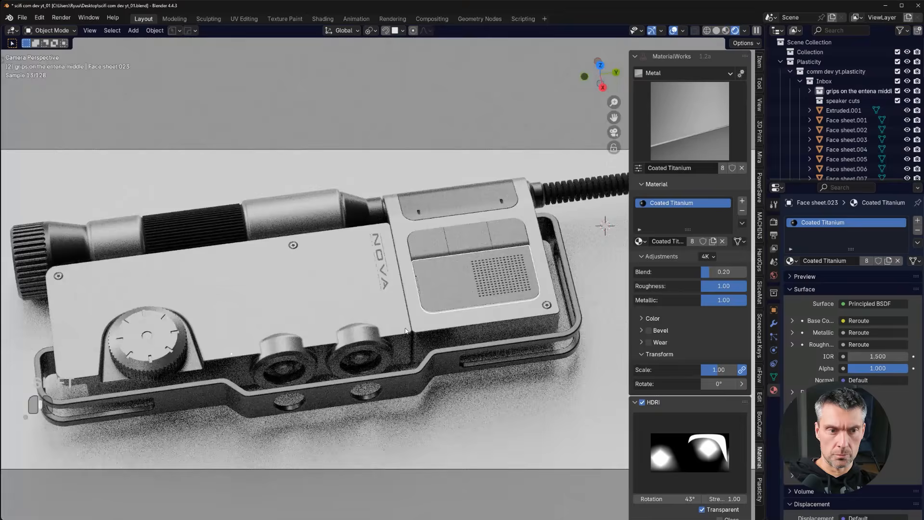
middle_click_drag(406, 330, 469, 327, "shift")
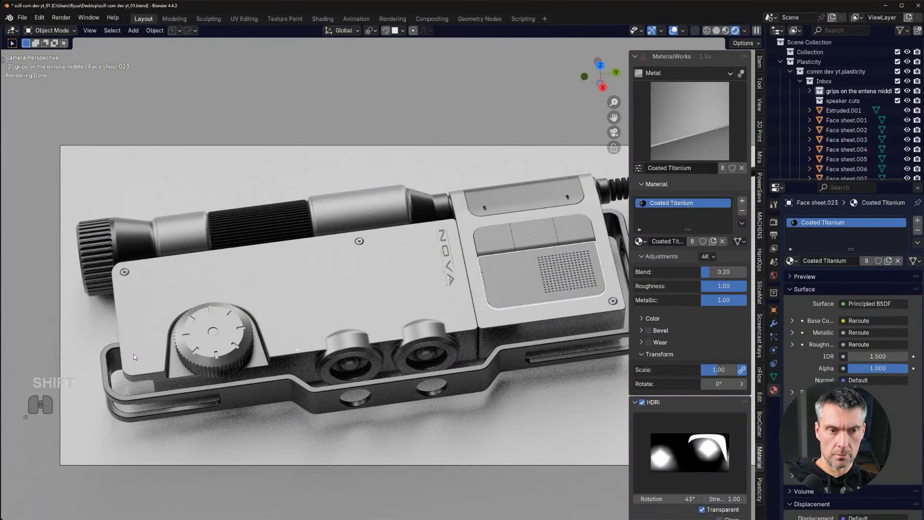
- Try a scaled-down Details 7 003 decal on the main cover plate's corner beside the dial, and delete it
middle_click_drag(130, 357, 297, 302, "shift")
scroll(297, 303, "up", 2)
left_click(266, 306)
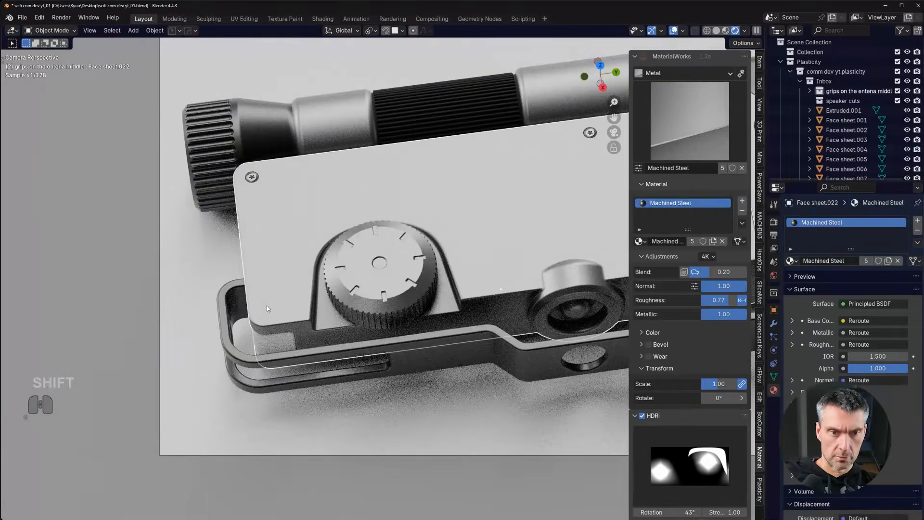
key("d")
left_click(140, 268)
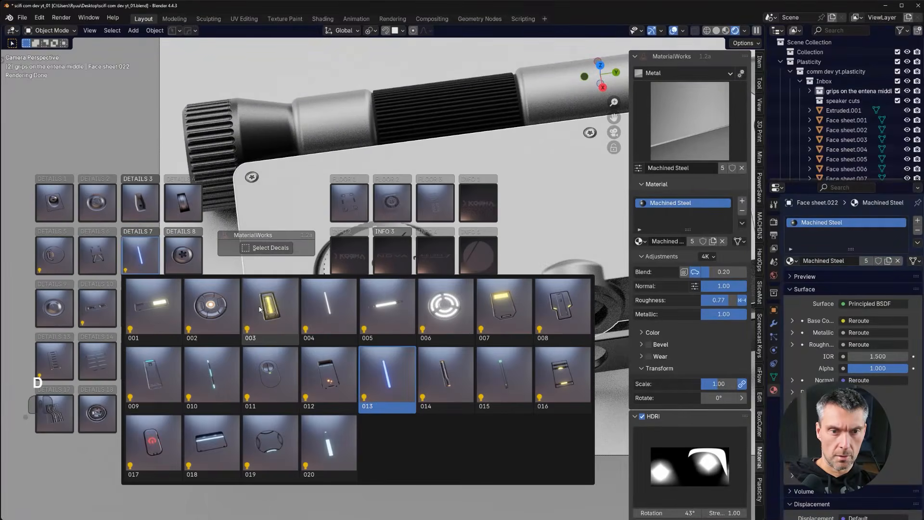
left_click(274, 316)
key("s")
left_click(269, 310)
key("x")
left_click(366, 321)
- Try a scaled-down Details 13 006 decal on the cover plate's corner beside the dial, and delete it
key("d")
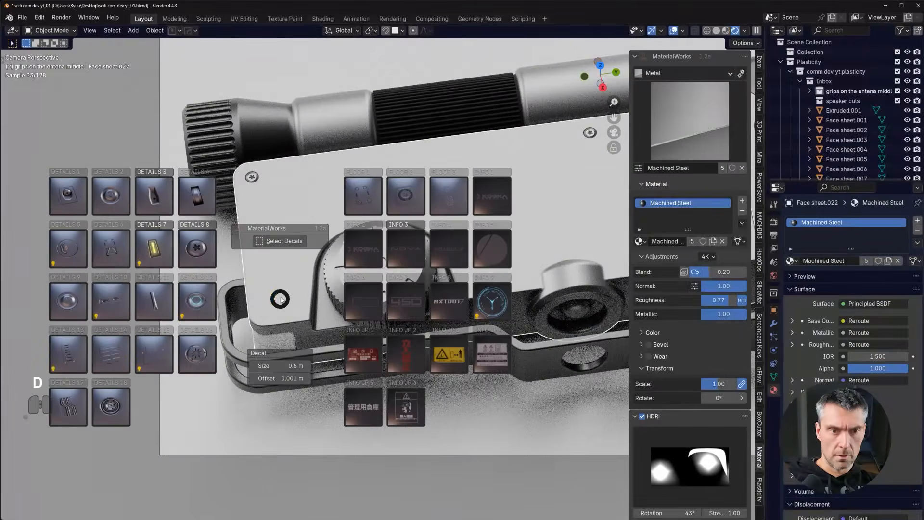
left_click(84, 340)
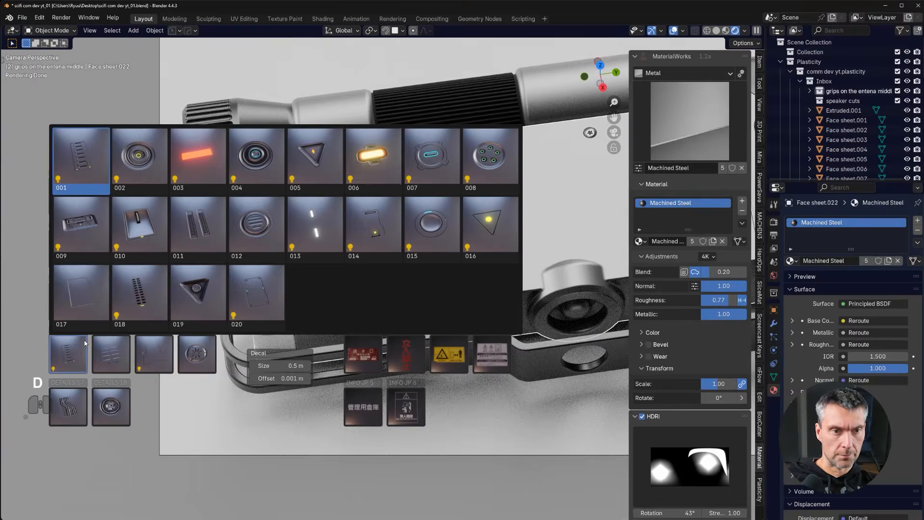
left_click(362, 160)
key("s")
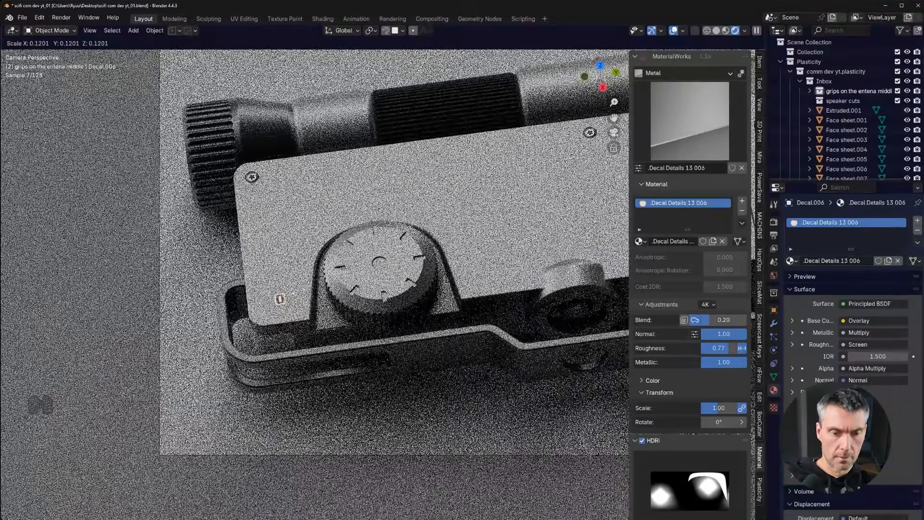
left_click(260, 314)
left_click(298, 304)
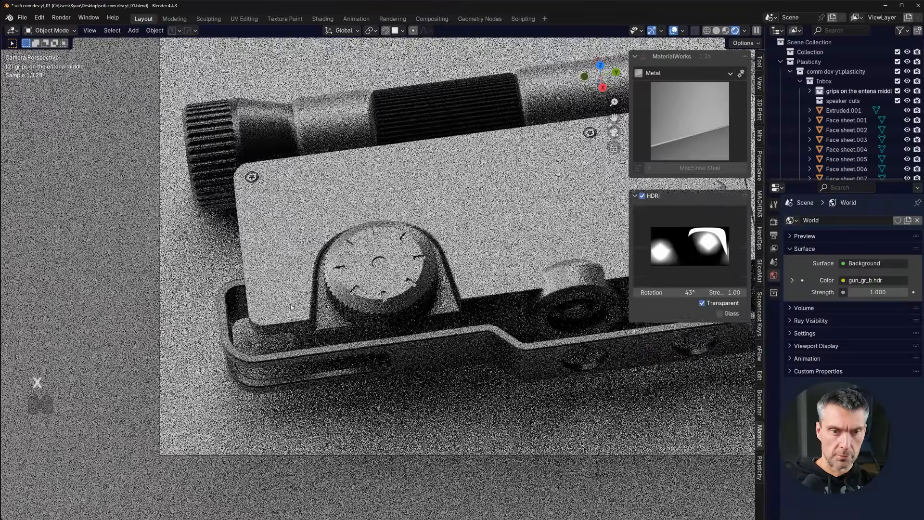
- Add the Details 7 013 light-bar decal to the cover plate beside the dial, scaled to 0.243 and moved close to the plate's edge
key("d")
left_click(157, 273)
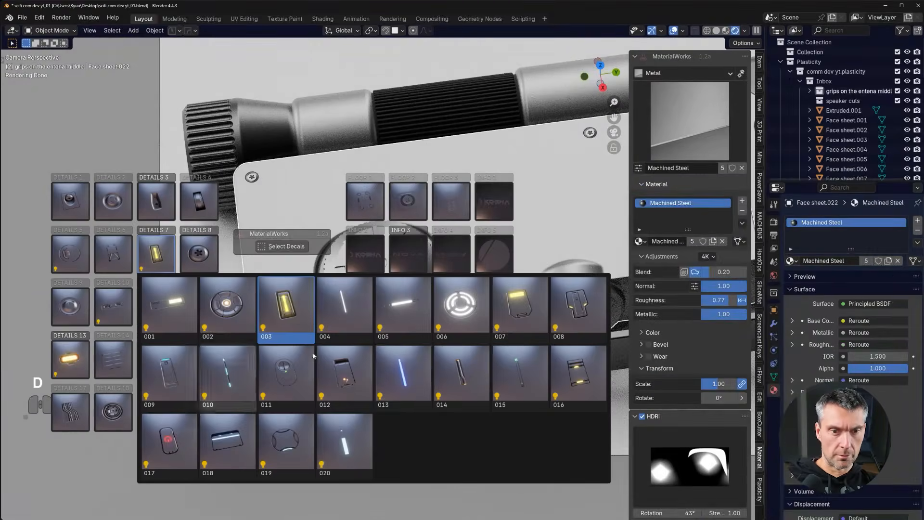
left_click(402, 358)
key("s")
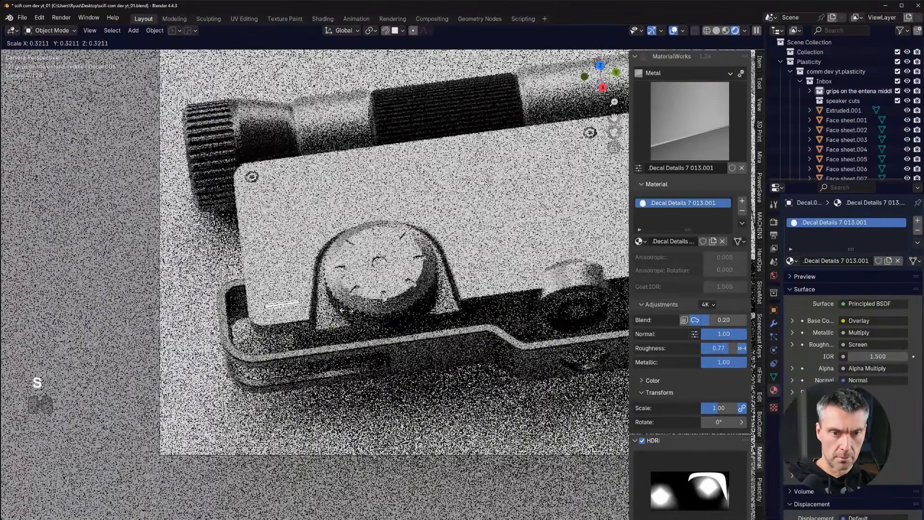
left_click(330, 313)
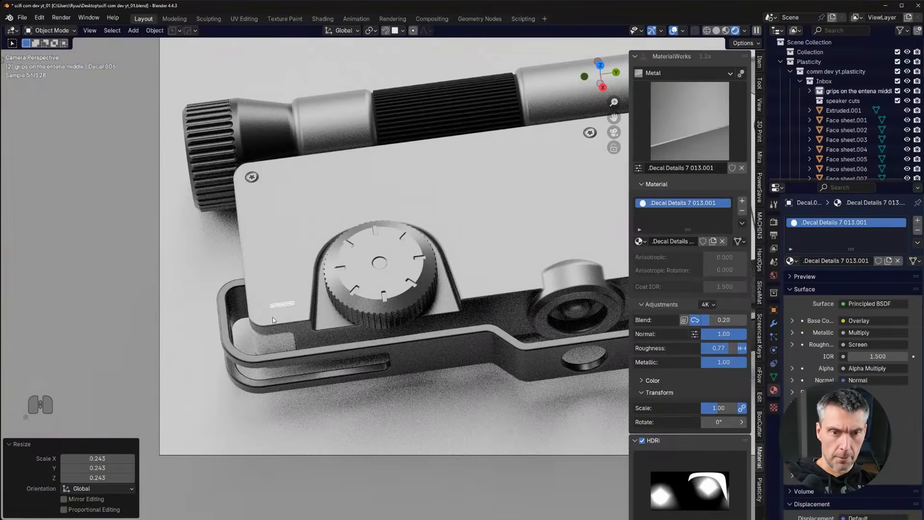
key("g")
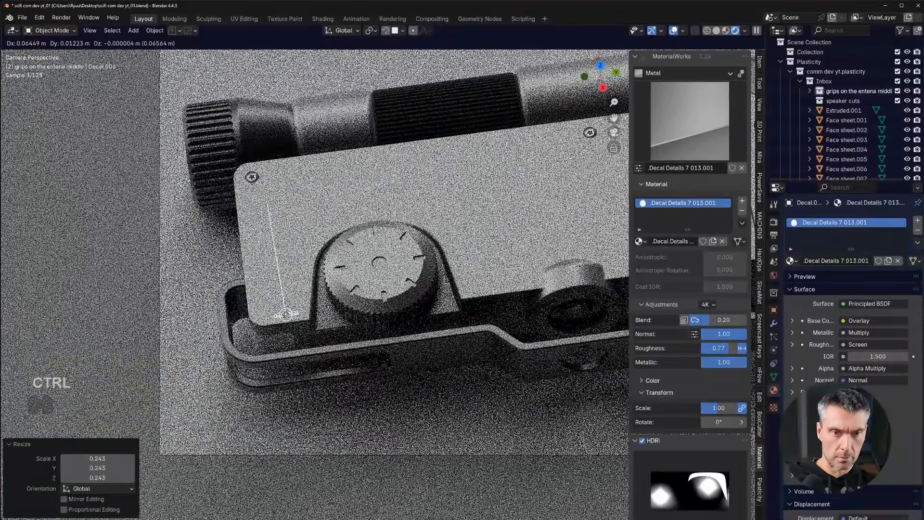
left_click(286, 315)
key("d")
left_click(317, 194)
left_click(309, 205)
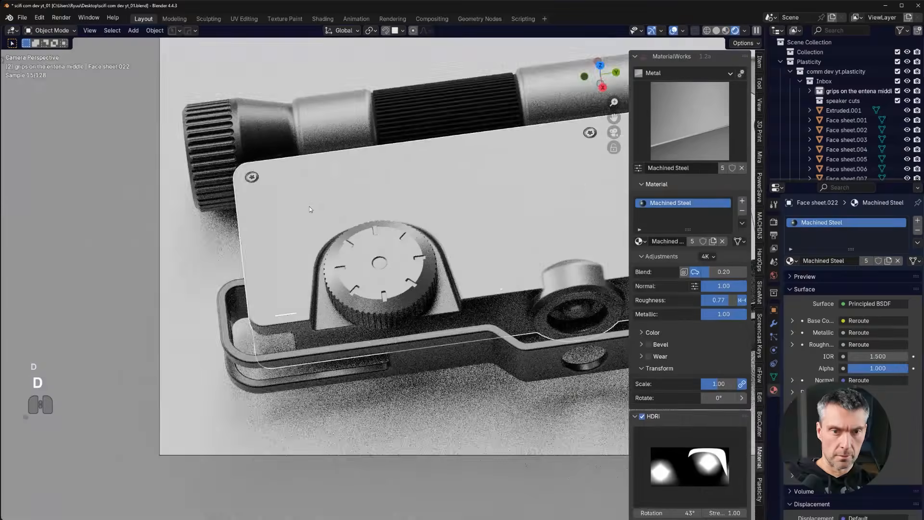
- Select the speaker panel, browse the Details decal sets, and try the Details 3 012 line decal on the panel
scroll(310, 207, "down", 5)
middle_click_drag(482, 183, 388, 205, "shift")
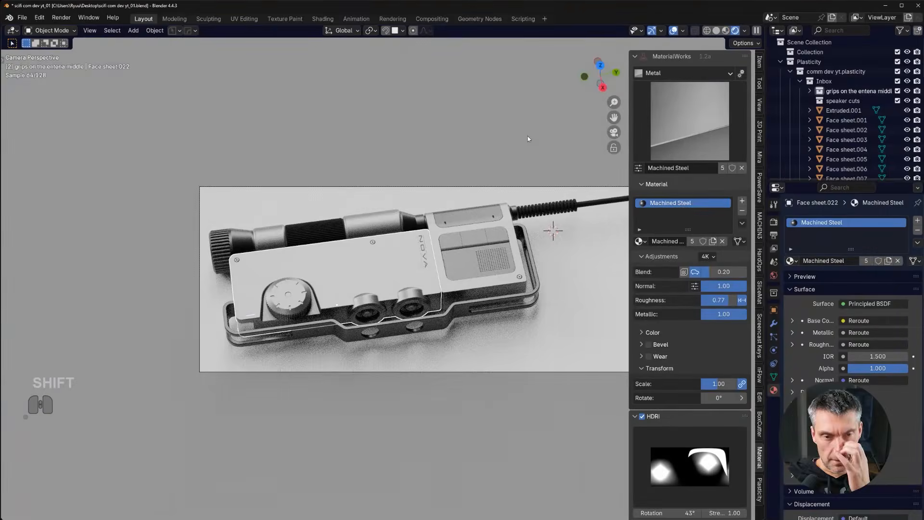
scroll(435, 183, "up", 8)
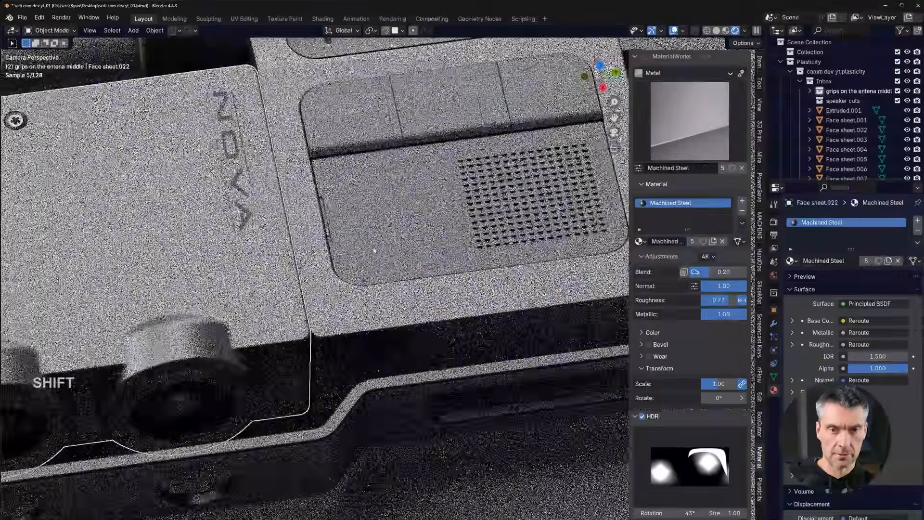
middle_click_drag(375, 250, 330, 293, "shift")
left_click(393, 267)
scroll(328, 293, "up", 3)
key("d")
right_click(329, 289)
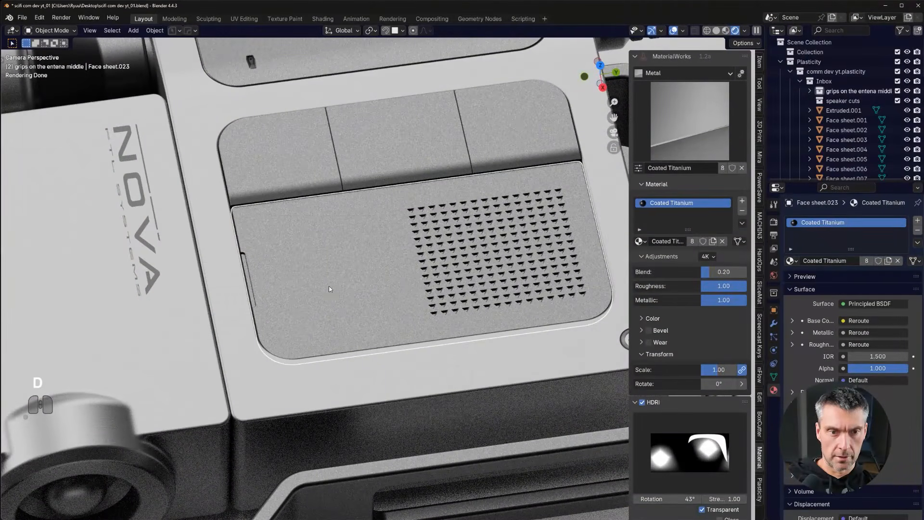
key("d")
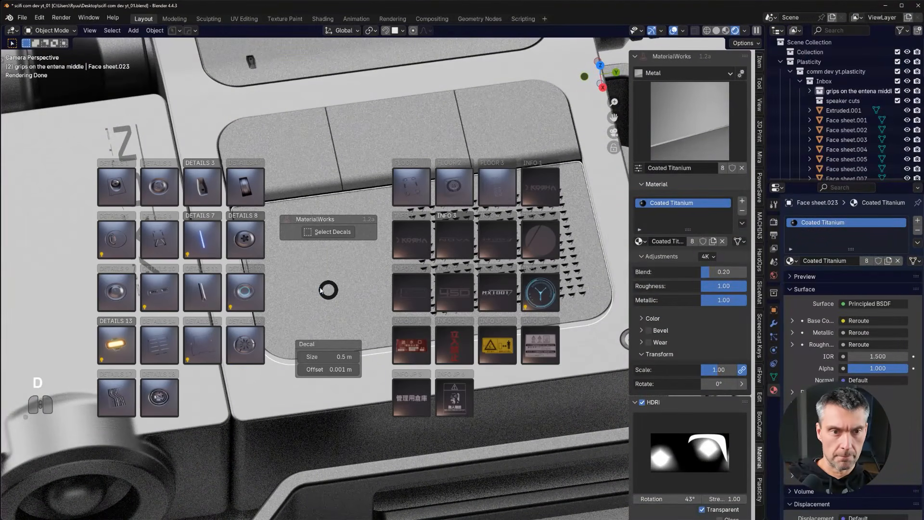
left_click(198, 243)
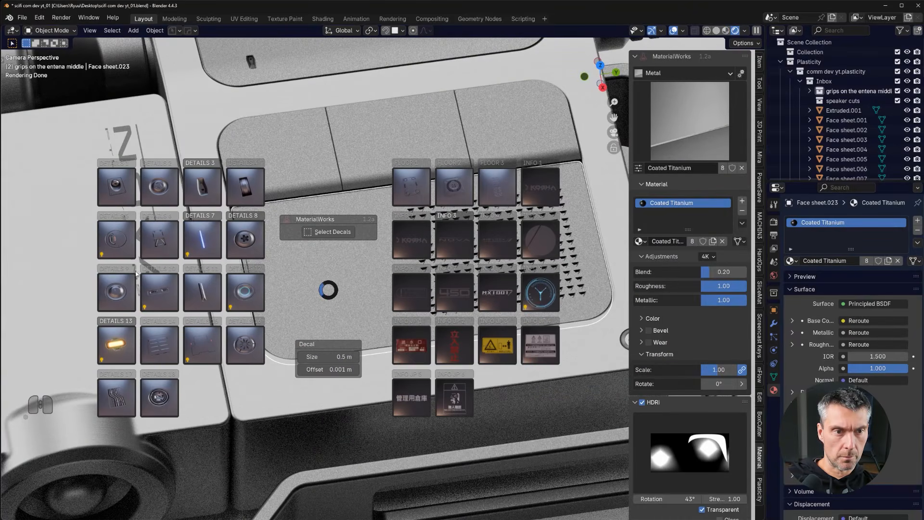
left_click(118, 247)
left_click(160, 190)
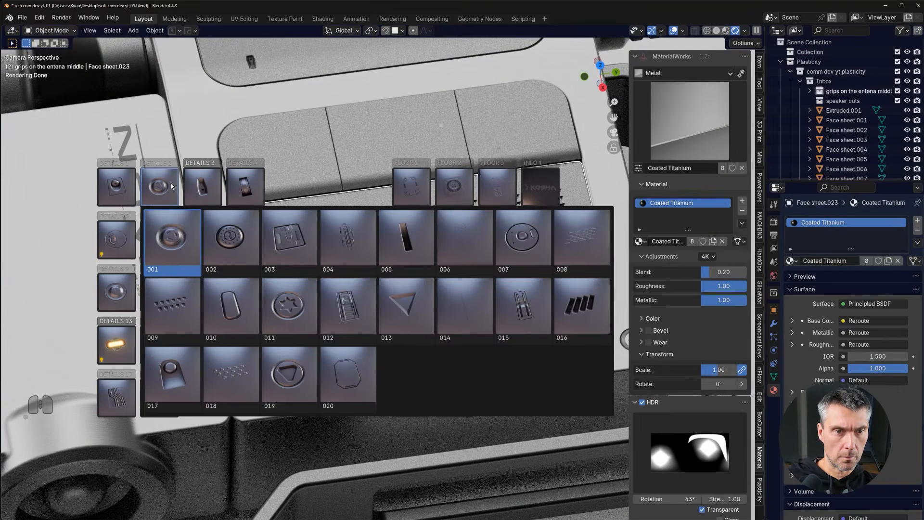
left_click(218, 187)
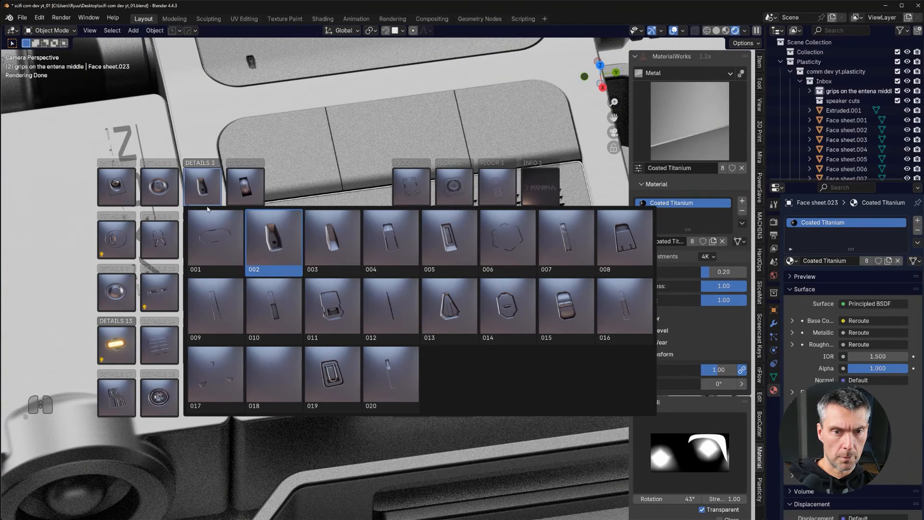
left_click(412, 307)
- Delete the Details 3 012 line decal from the speaker panel
key("d")
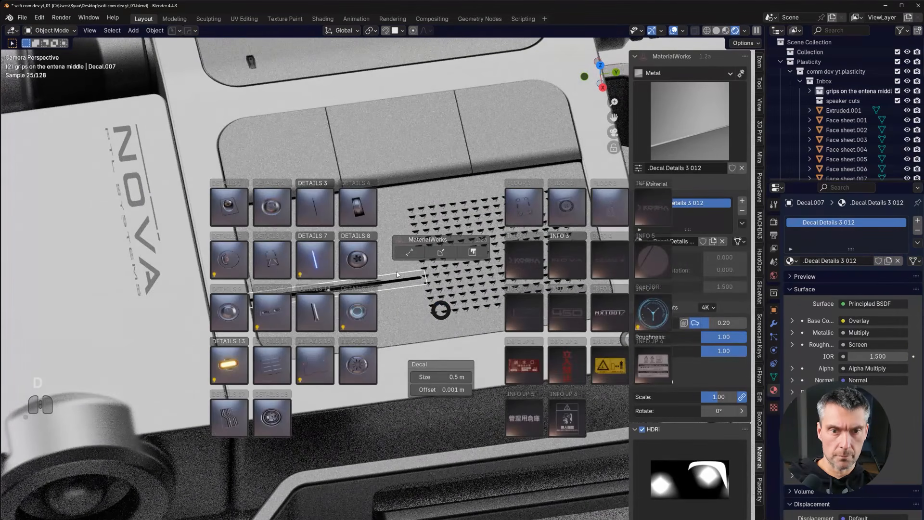
left_click(452, 252)
scroll(481, 213, "up", 4)
key("x")
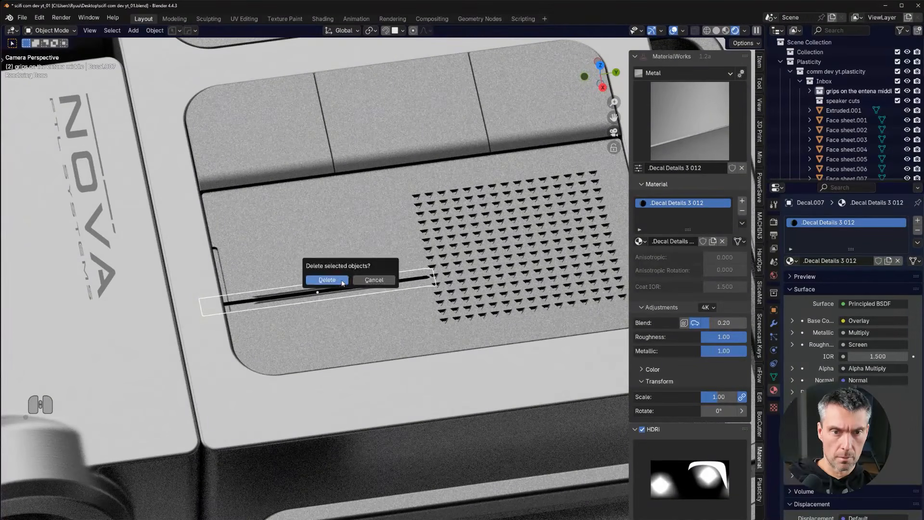
left_click(328, 278)
- Try a scaled-down Details 3 020 decal on the speaker panel, and delete it
key("d")
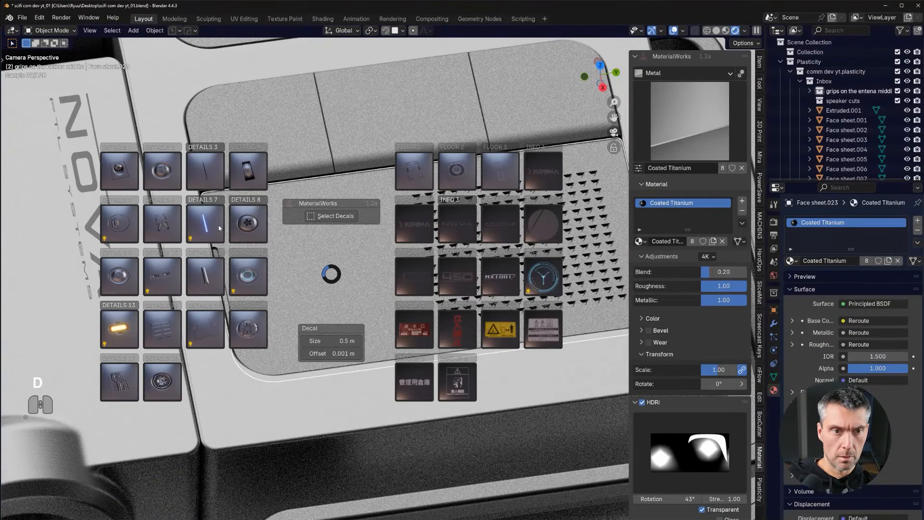
left_click(216, 182)
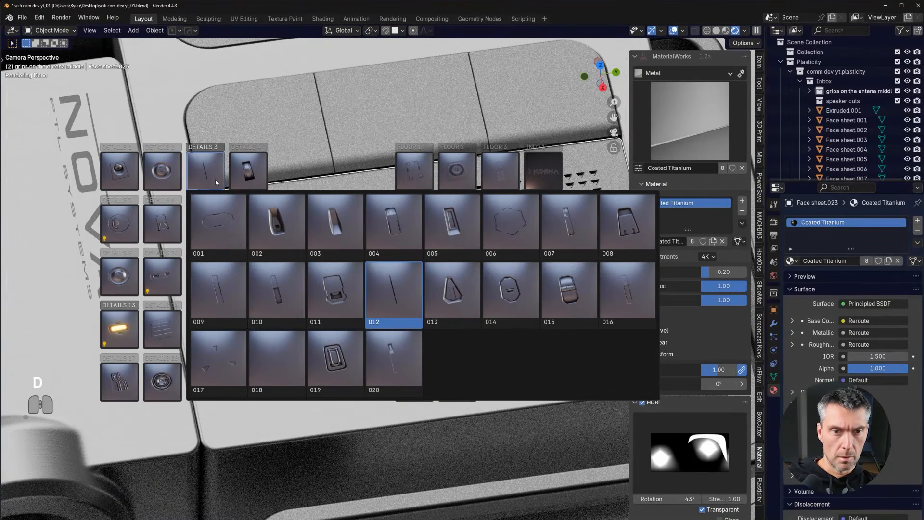
left_click(403, 363)
key("s")
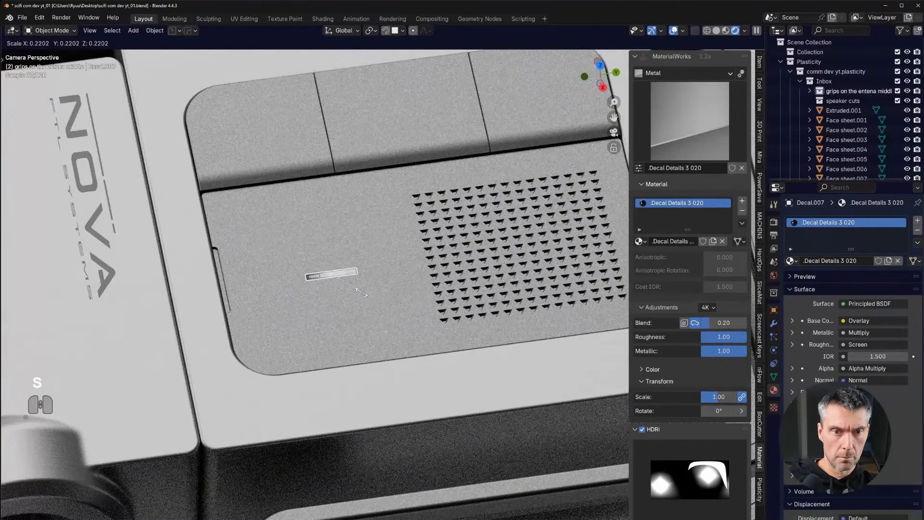
key("Escape")
key("Delete")
left_click(357, 293)
- Add the Details 10 004 decal to the speaker panel, scaled to 0.649 overall and narrowed to 0.430 along Y
key("d")
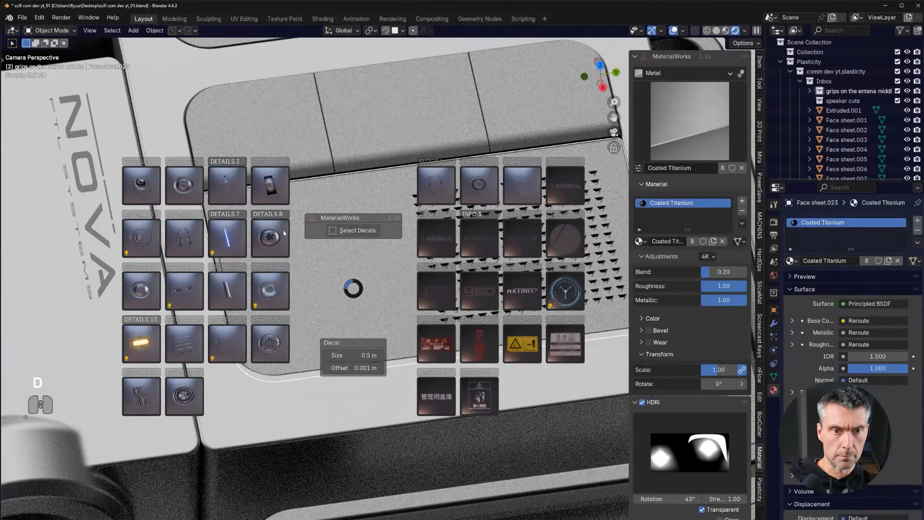
left_click(230, 238)
left_click(224, 185)
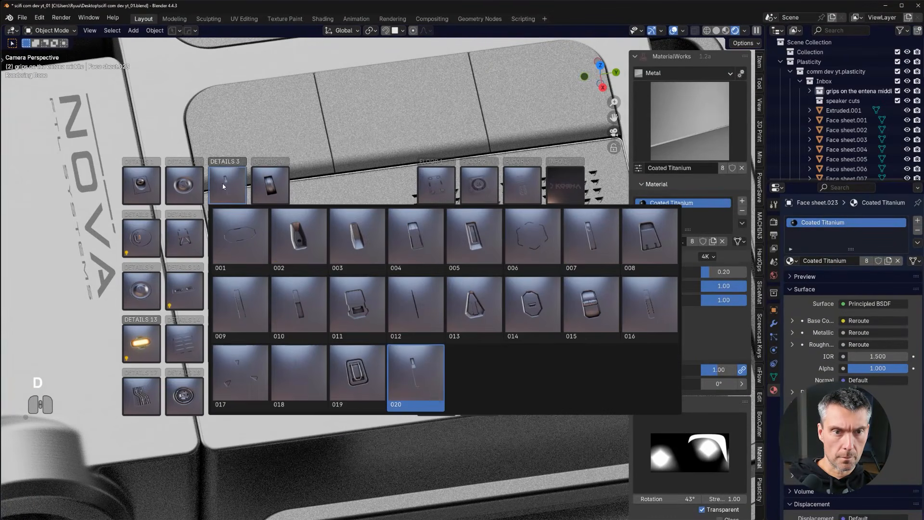
left_click(194, 345)
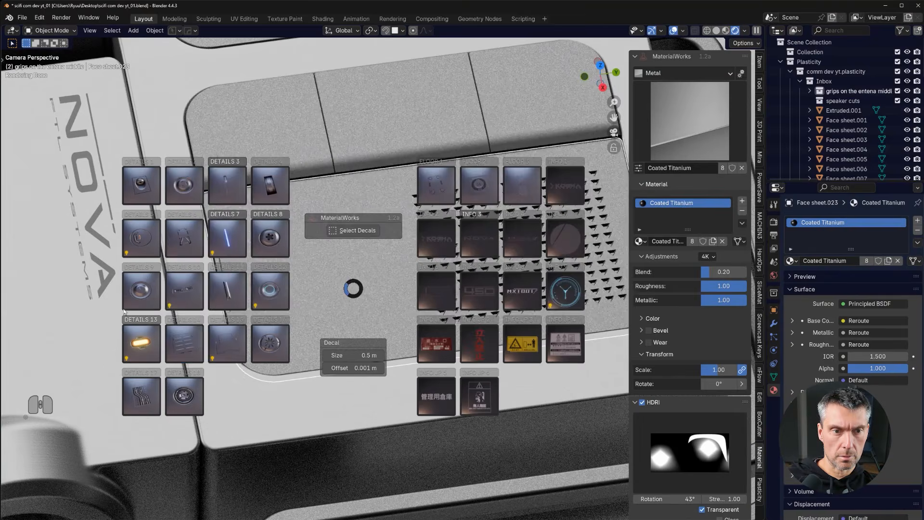
left_click(181, 294)
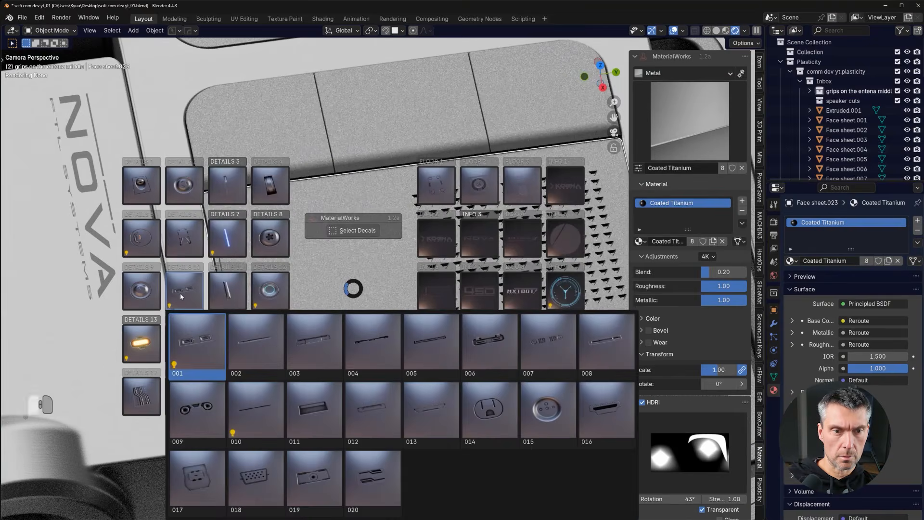
left_click(389, 338)
key("s")
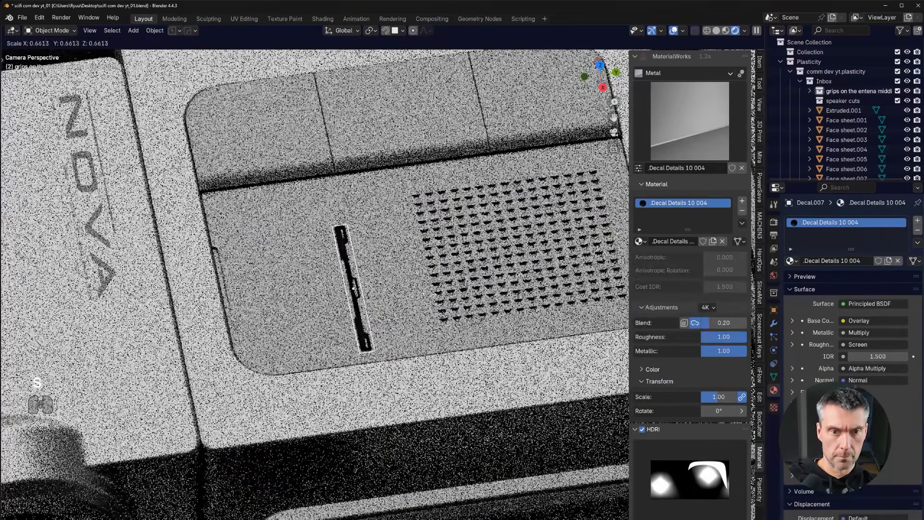
left_click(436, 300)
key("s")
key("y")
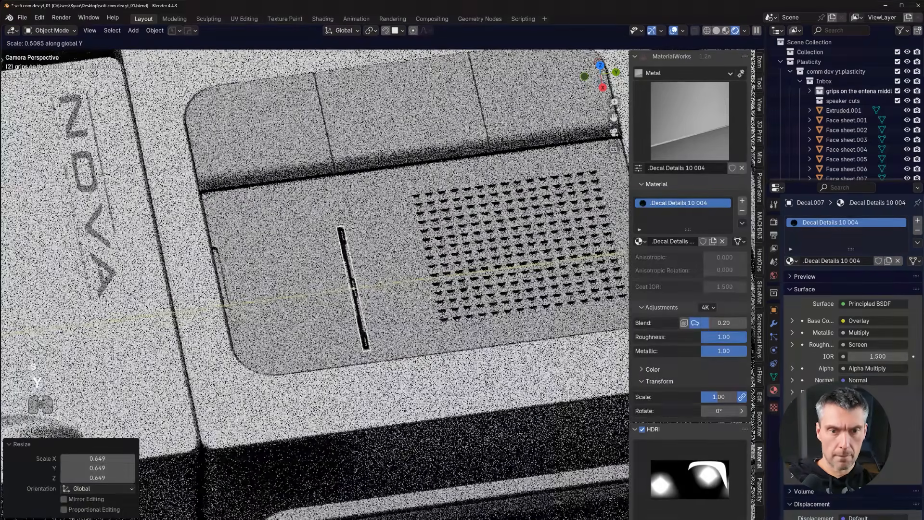
left_click(420, 298)
- Move the Details 10 004 decal close to the speaker panel's edge beside the notch, and adjust its width along Y
key("g")
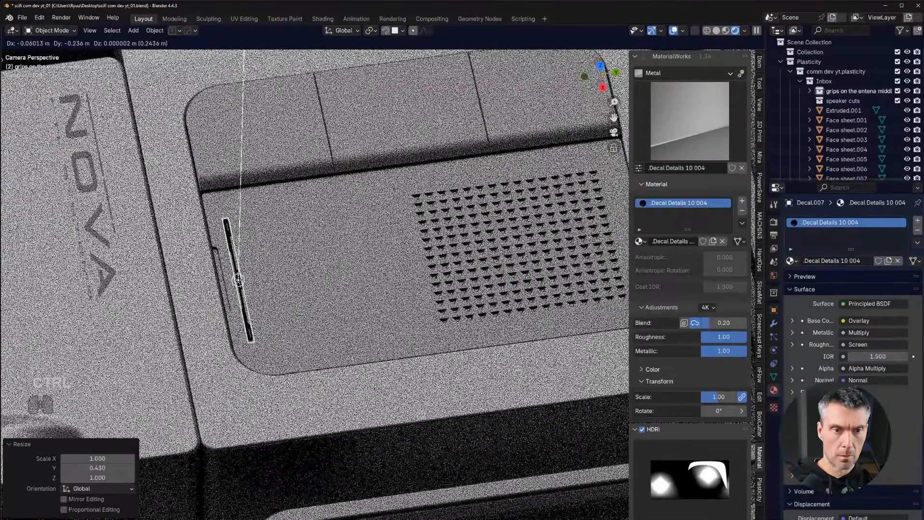
left_click(238, 279)
key("s")
key("y")
left_click(352, 270)
- Check the speaker panel against the whole device, and delete the Details 10 004 decal
key("d")
left_click(351, 219)
scroll(554, 207, "down", 10)
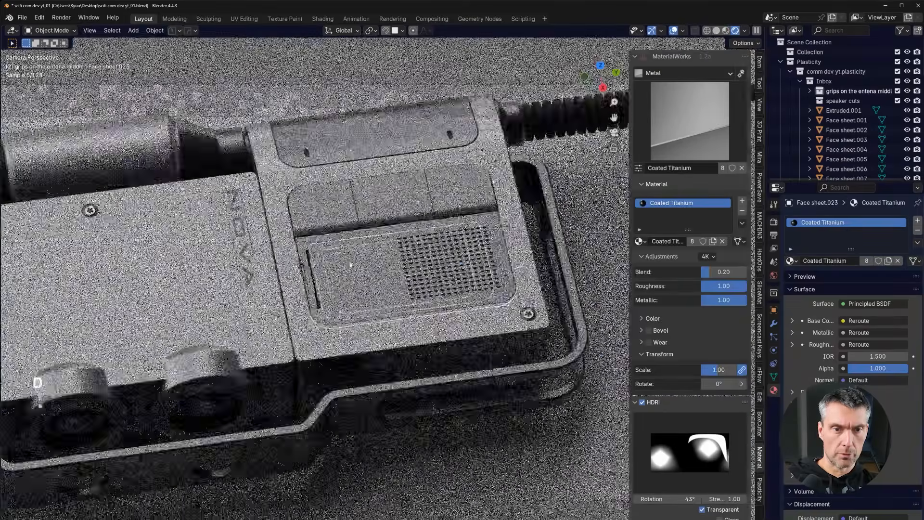
middle_click_drag(484, 238, 507, 238, "shift")
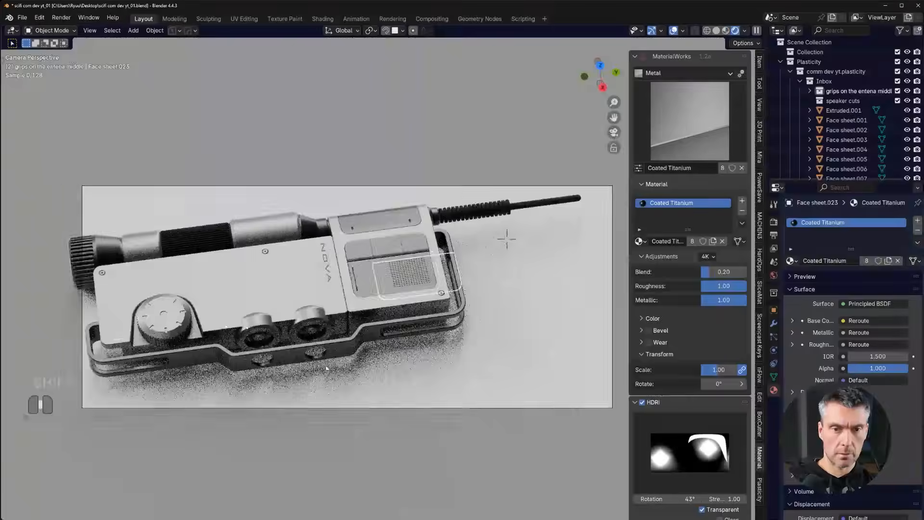
middle_click_drag(327, 368, 371, 385, "shift")
scroll(370, 385, "up", 1)
middle_click_drag(445, 457, 412, 448, "shift")
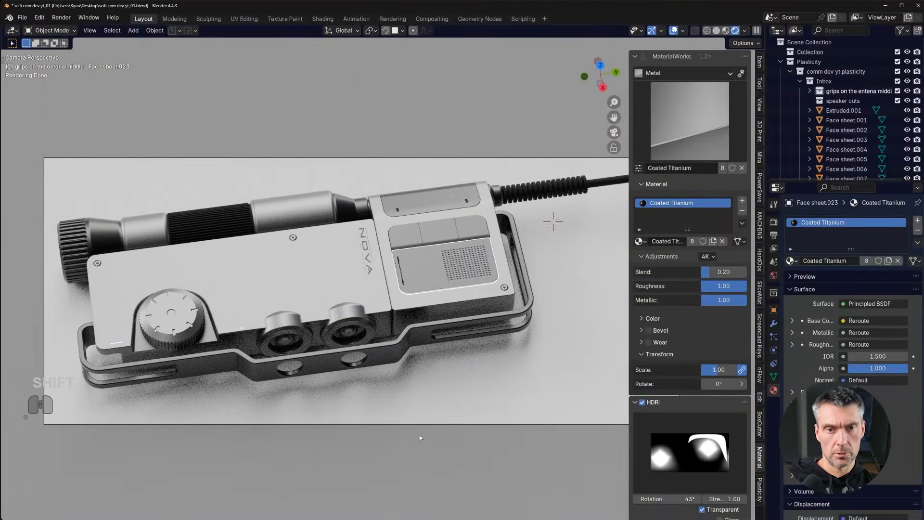
key("x")
left_click(406, 273)
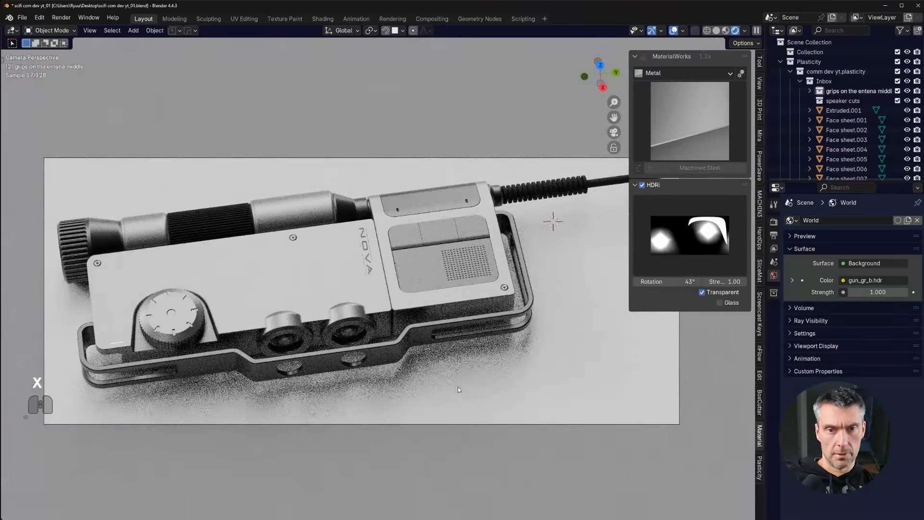
- Enable the bevel on the Coated Titanium material of the panel above the speaker, with 16 samples
middle_click_drag(463, 319, 380, 284, "shift")
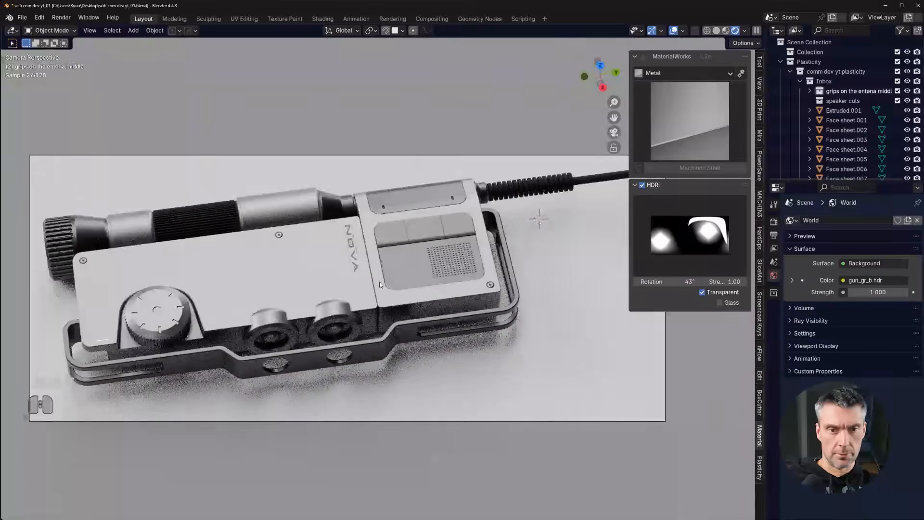
middle_click_drag(297, 293, 328, 279, "shift")
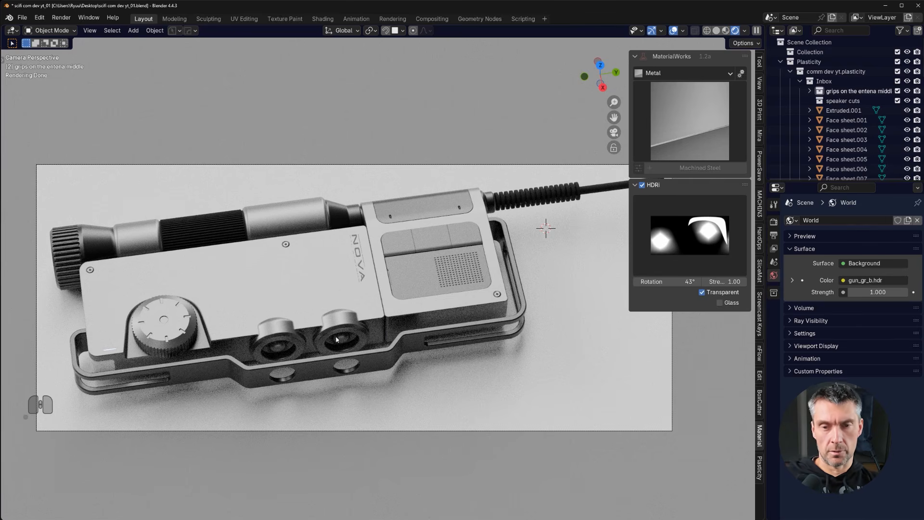
left_click(459, 245)
middle_click_drag(547, 224, 537, 221, "shift")
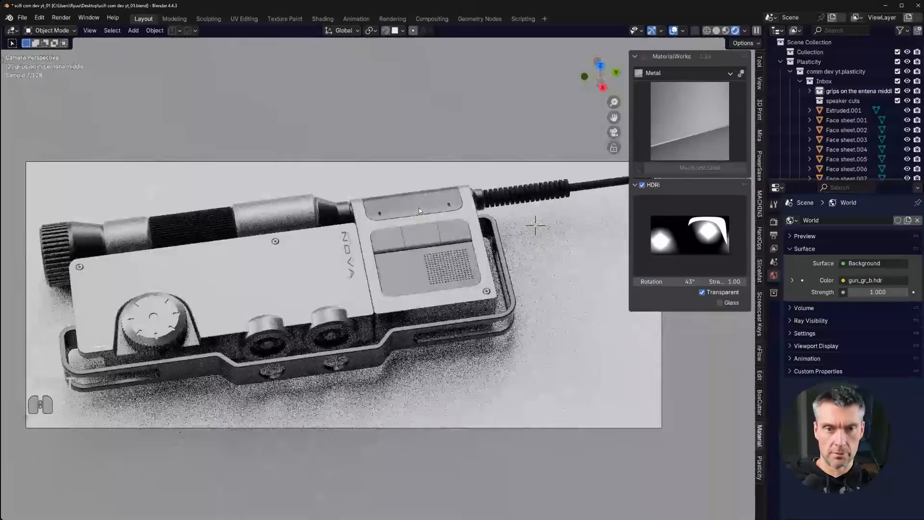
left_click(649, 331)
double_click(721, 346)
type("1")
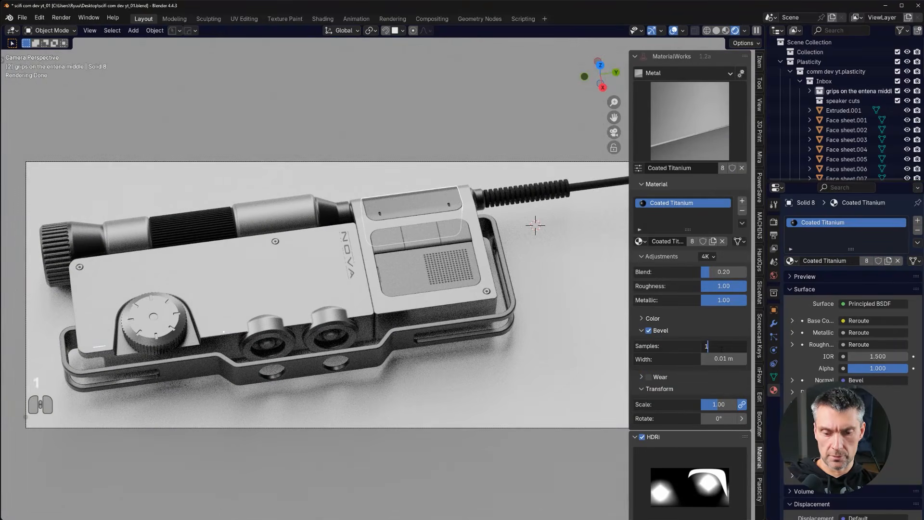
type("6")
key("Return")
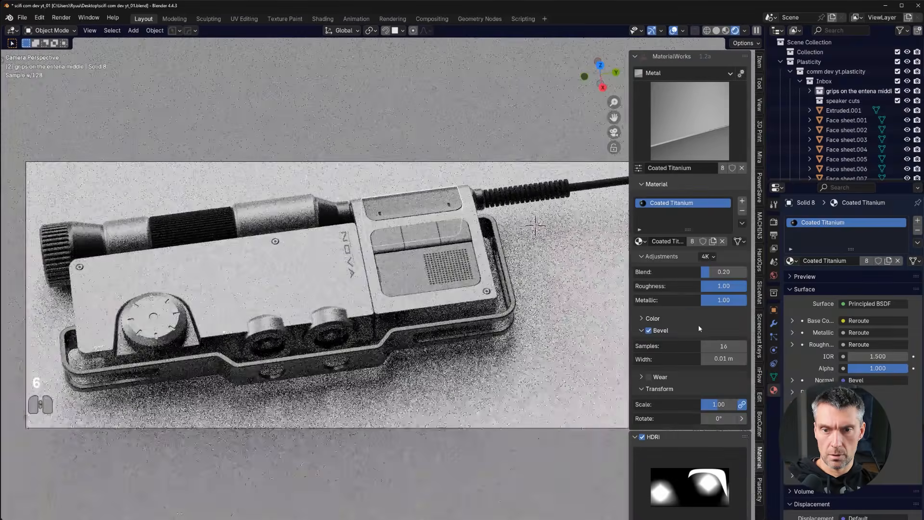
- Enable the bevel on the large cover plate's Machined Steel material, with 16 samples
left_click(310, 285)
left_click(649, 345)
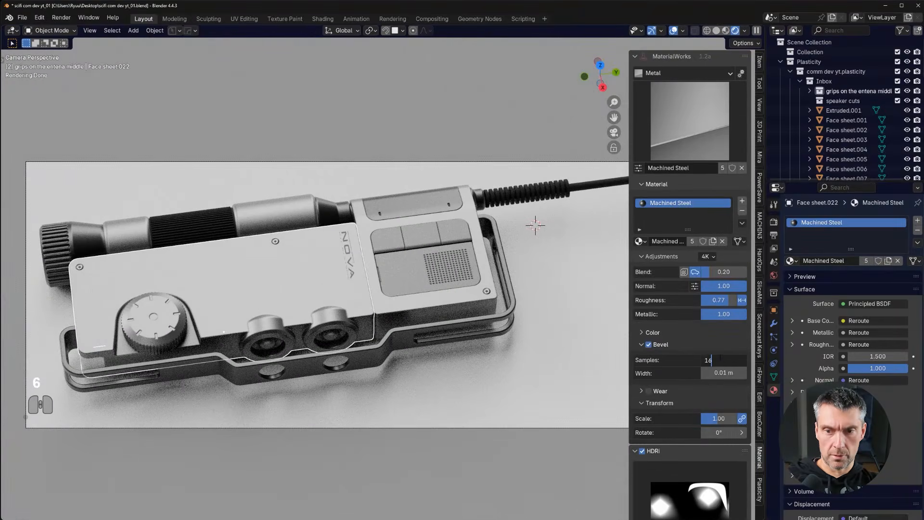
key("Return")
- Select the ground plane beneath the device
scroll(410, 281, "up", 1)
left_click(366, 405)
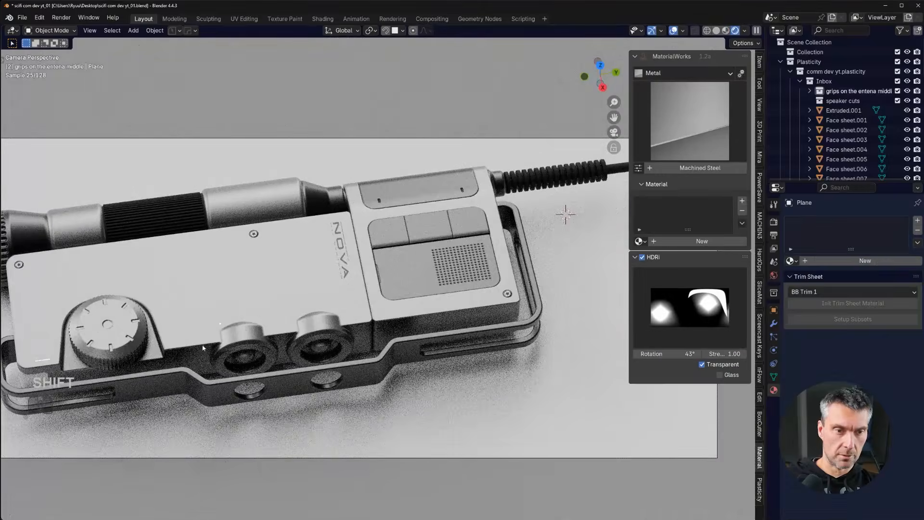
middle_click_drag(212, 345, 467, 299, "shift")
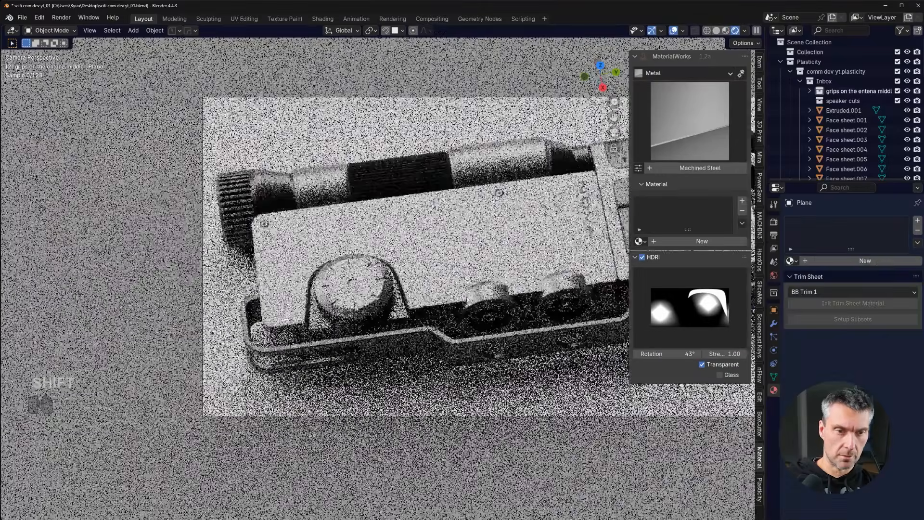
- Inspect the rendered handset from the dial and antenna grips across to the button row and speaker grille
scroll(386, 277, "up", 3)
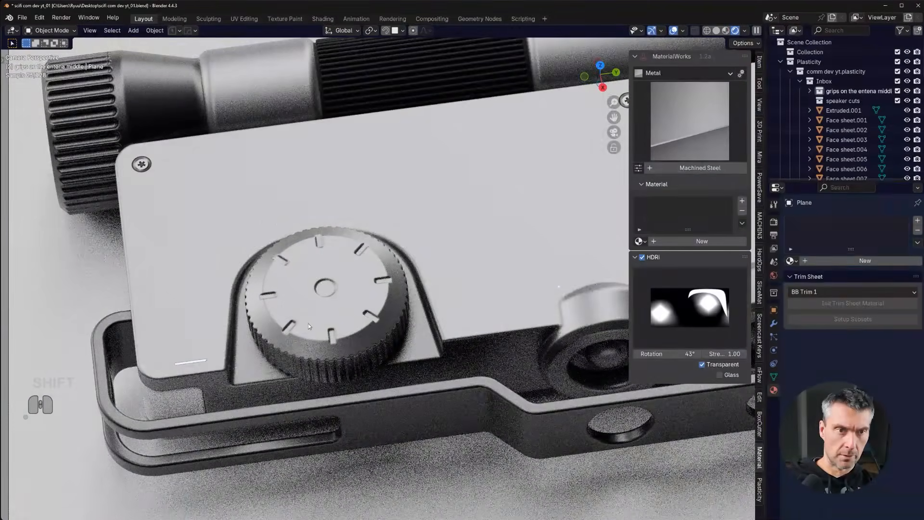
middle_click_drag(270, 209, 221, 351, "shift")
scroll(222, 350, "up", 3)
middle_click_drag(131, 297, 227, 336, "shift")
scroll(175, 317, "up", 2)
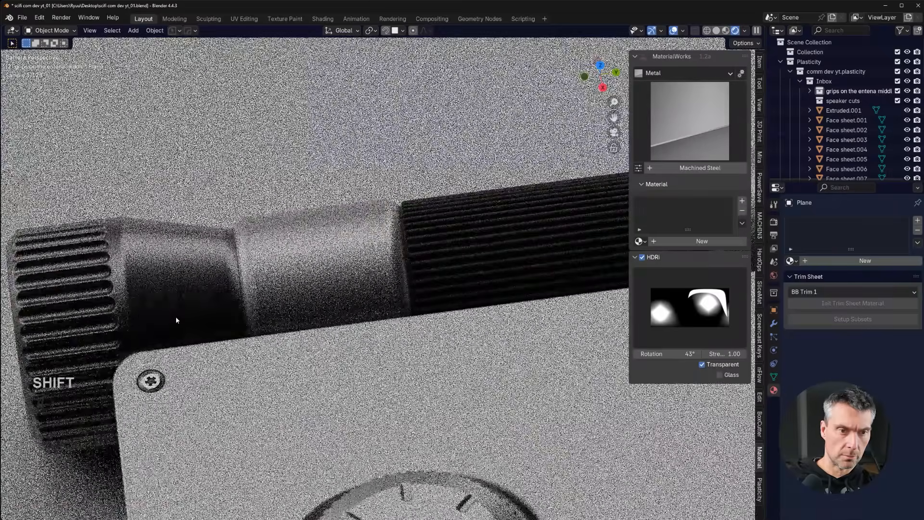
scroll(175, 316, "down", 5)
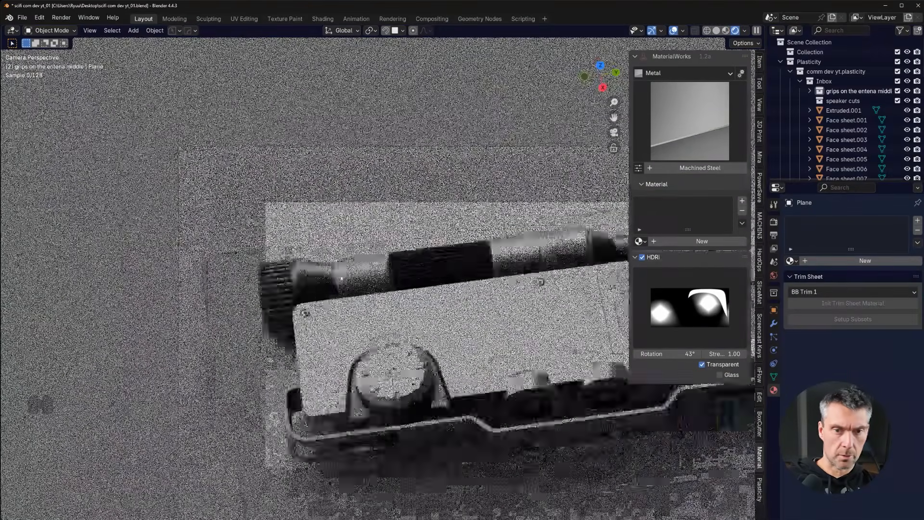
scroll(466, 281, "up", 4)
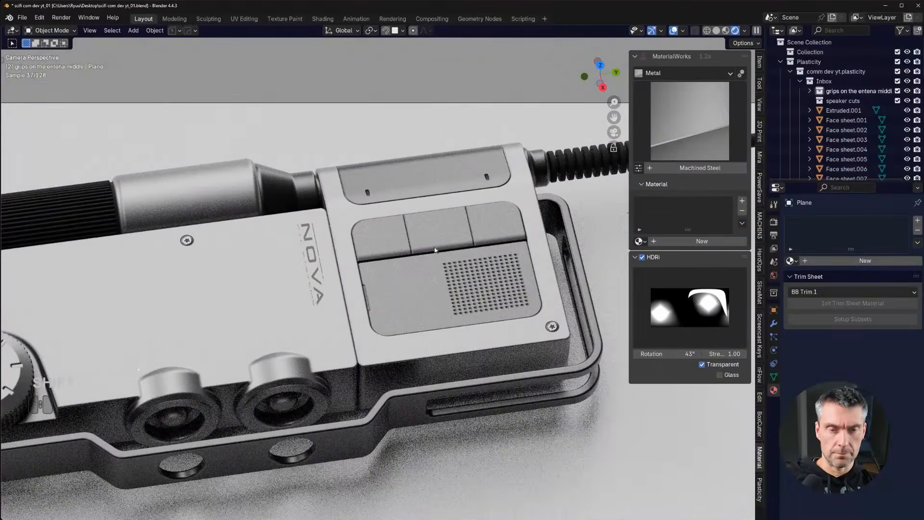
scroll(435, 253, "up", 3)
- Insert the solid triangle decal Info 4 005 on the middle button above the speaker grille
left_click(331, 293)
key("d")
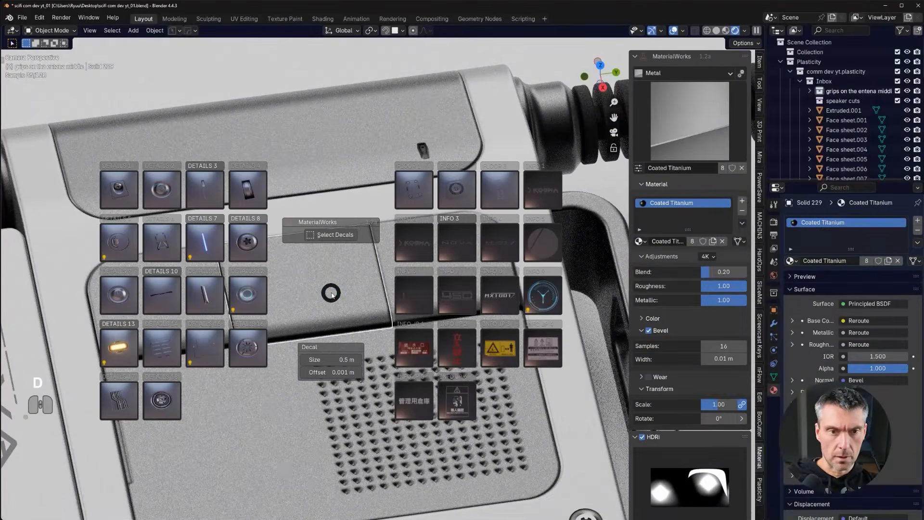
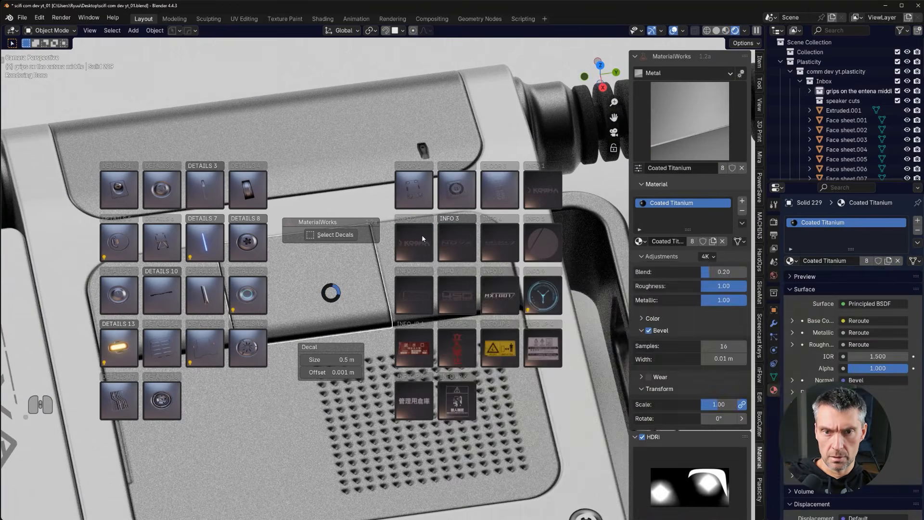
mouse_move(494, 242)
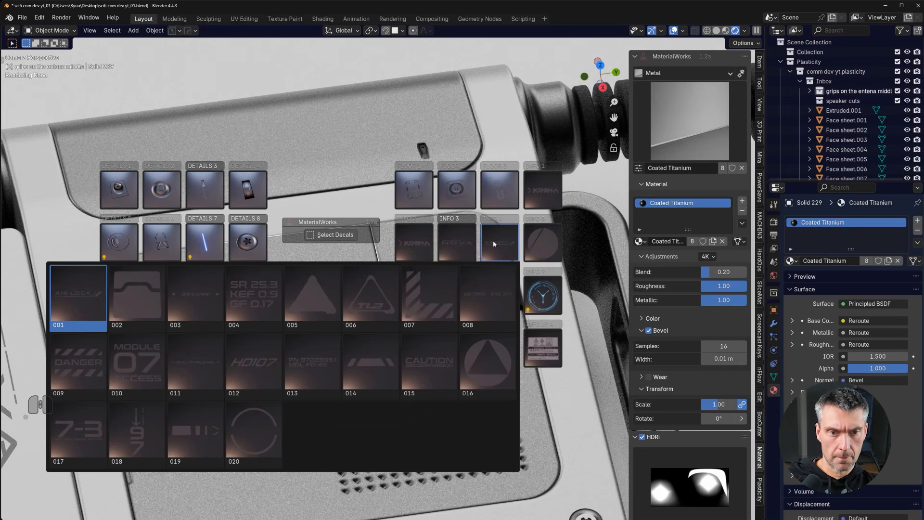
left_click(494, 242)
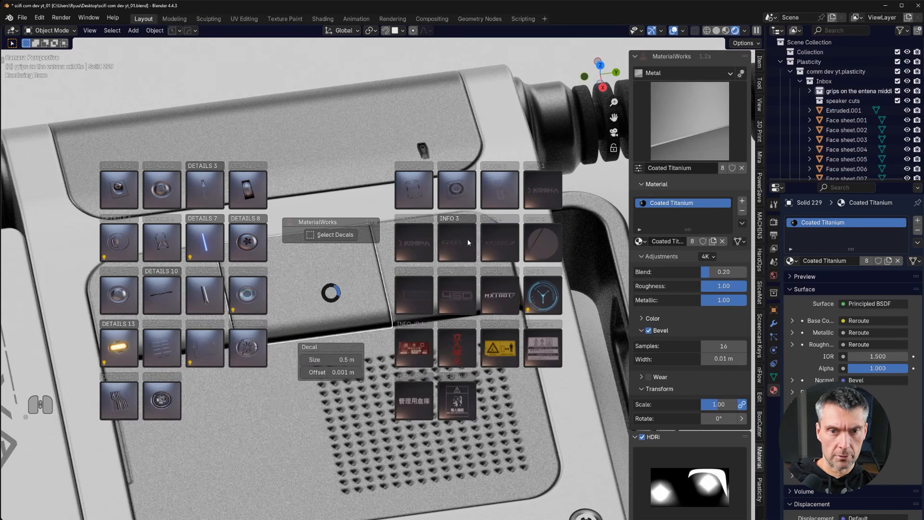
mouse_move(551, 245)
left_click(421, 298)
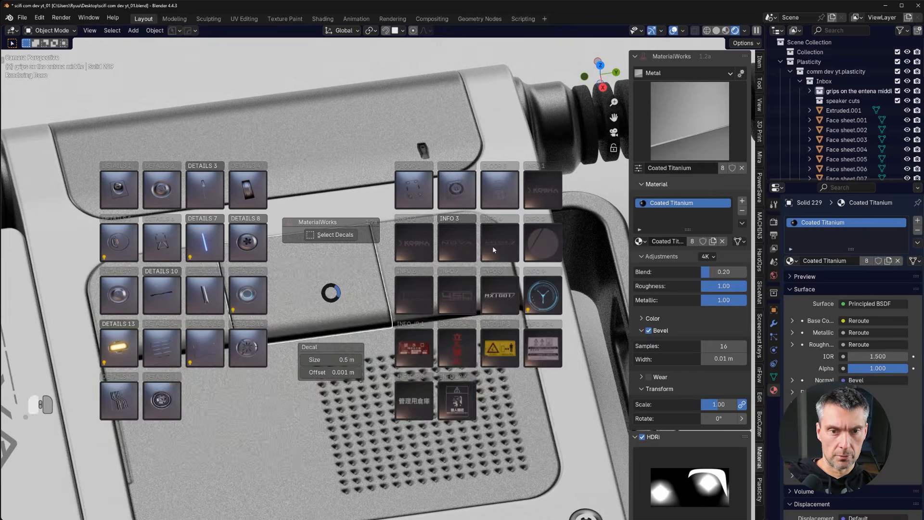
mouse_move(500, 242)
left_click(323, 300)
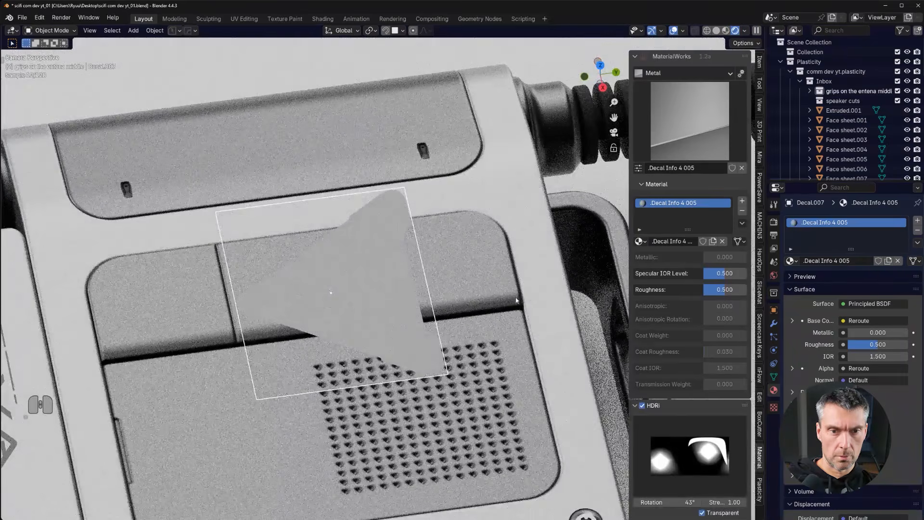
- Scale the triangle decal to 0.321 and rotate it so the triangle points towards the upper panel
key("s")
left_click(387, 295)
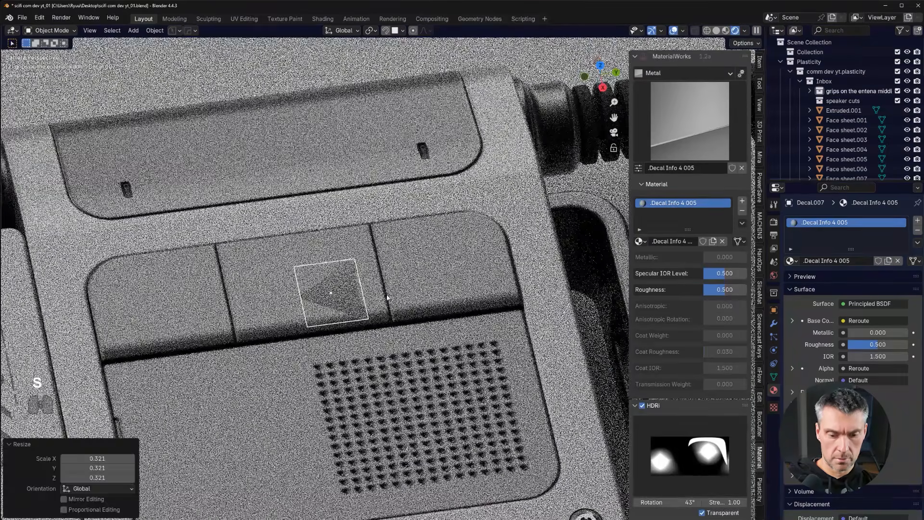
key("d")
left_click(368, 240)
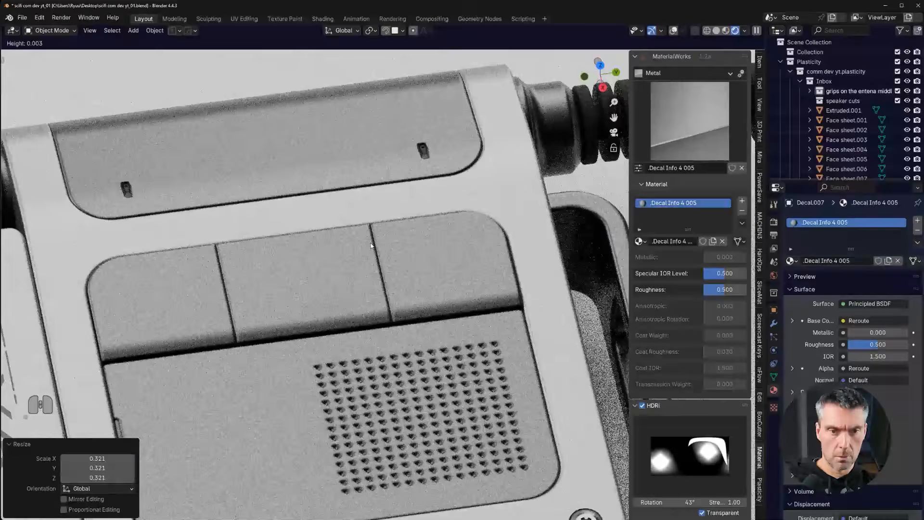
left_click(354, 299)
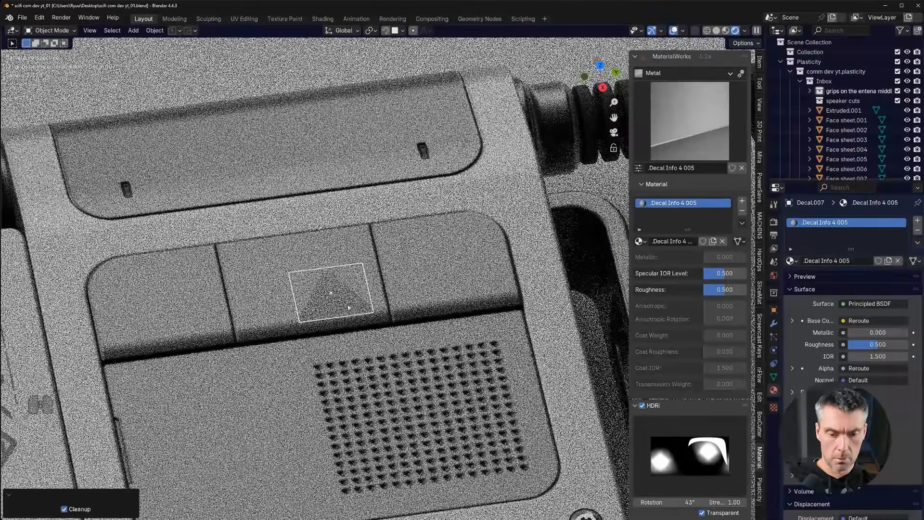
- Move the triangle decal about -0.048 m in X and 0.244 m in Y onto the right-hand button
key("g")
key("g")
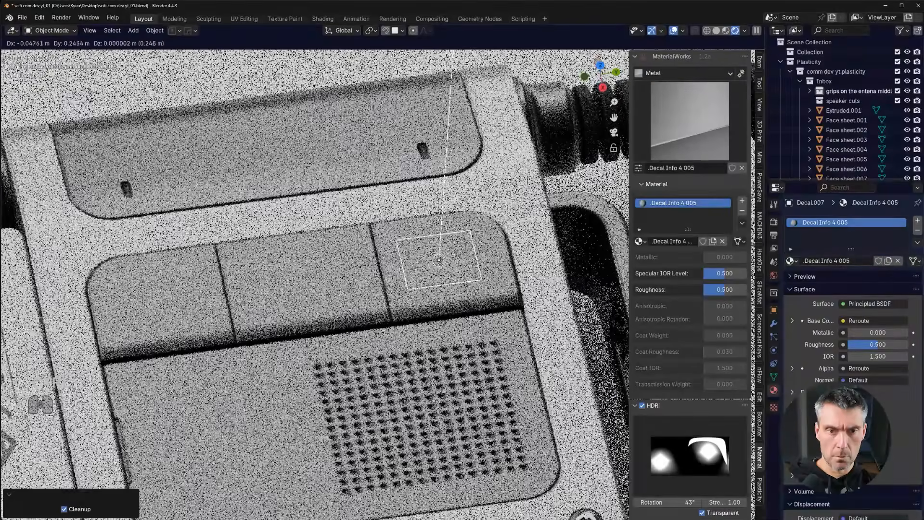
left_click(441, 260)
- Clean up the triangle decal and replace its linked Base Color with dark grey #282828
key("d")
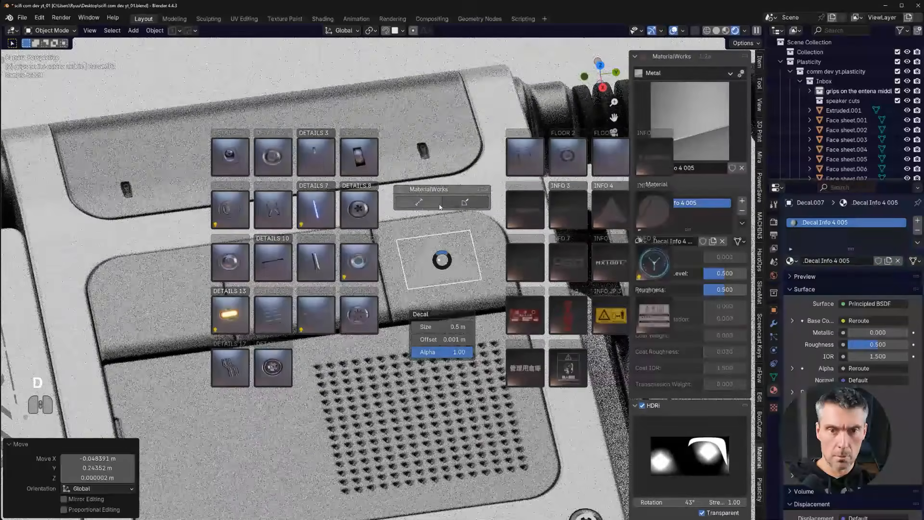
left_click(439, 205)
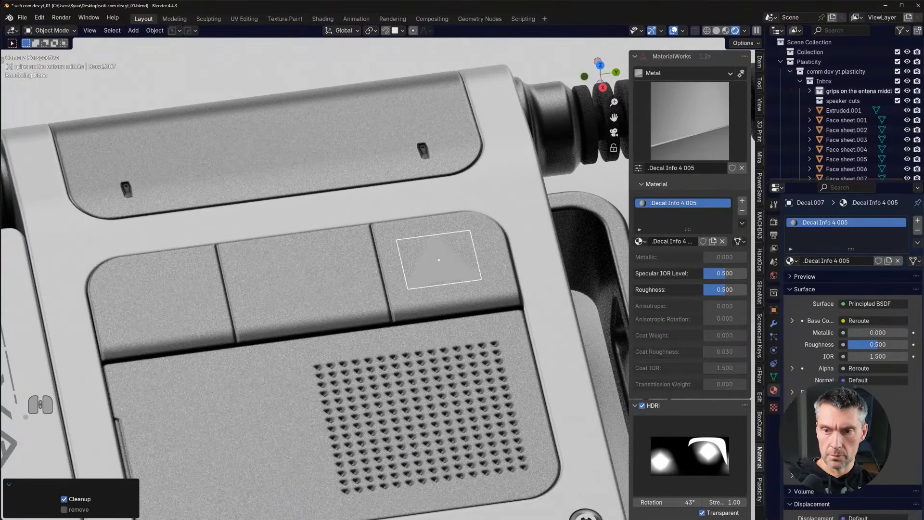
left_click(862, 321)
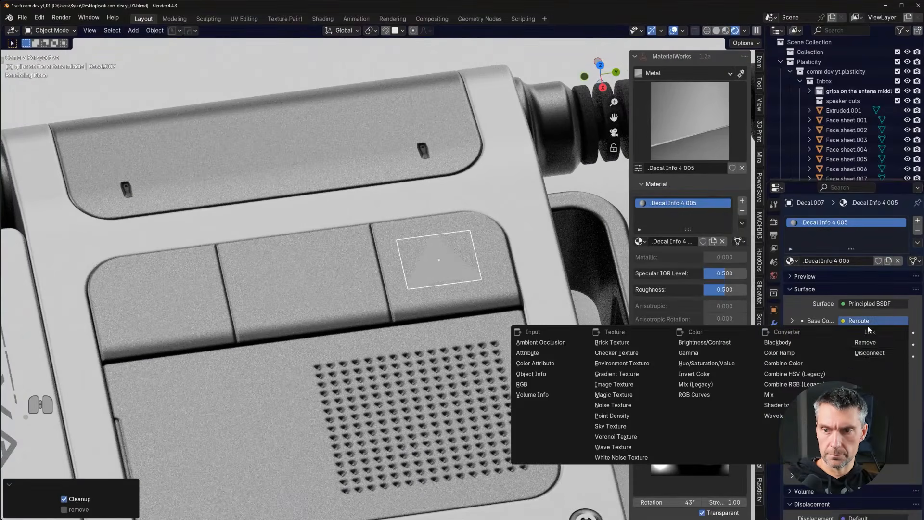
left_click(870, 353)
left_click(891, 321)
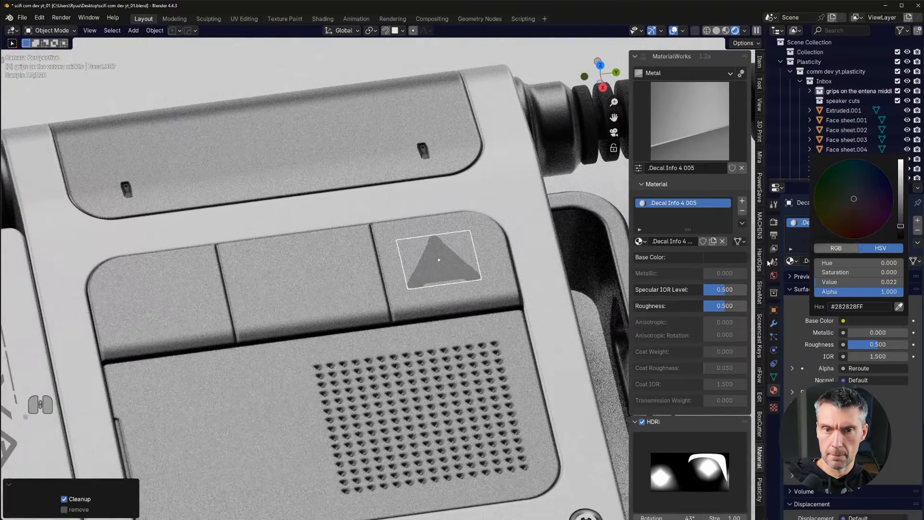
- Insert the circled-triangle decal Info 4 016 on the middle button
left_click(322, 279)
key("d")
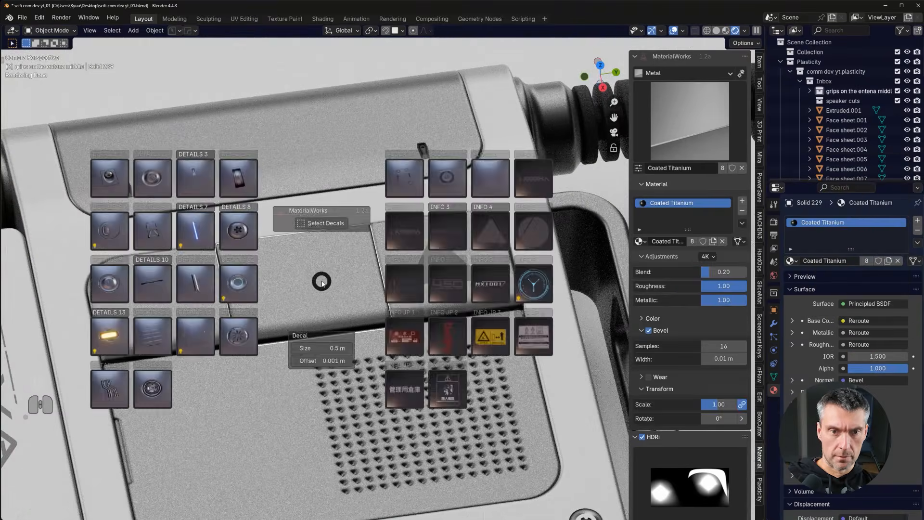
left_click(498, 243)
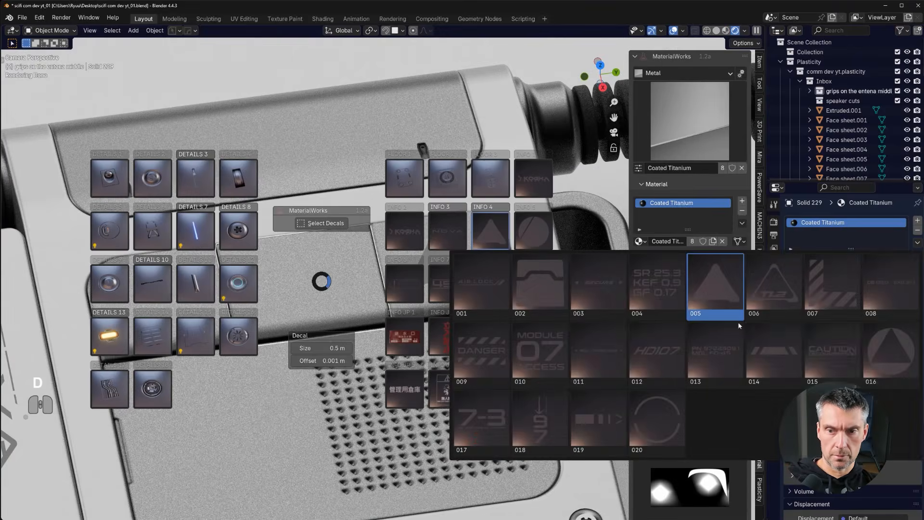
left_click(873, 350)
- Scale the circled-triangle decal to 0.396 and rotate it to match the neighbouring triangle's direction
key("s")
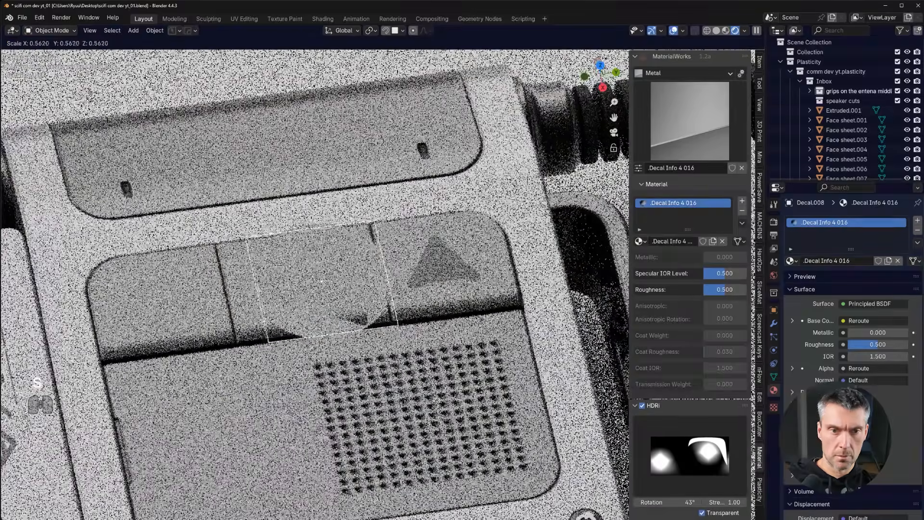
left_click(408, 288)
key("d")
left_click(381, 234)
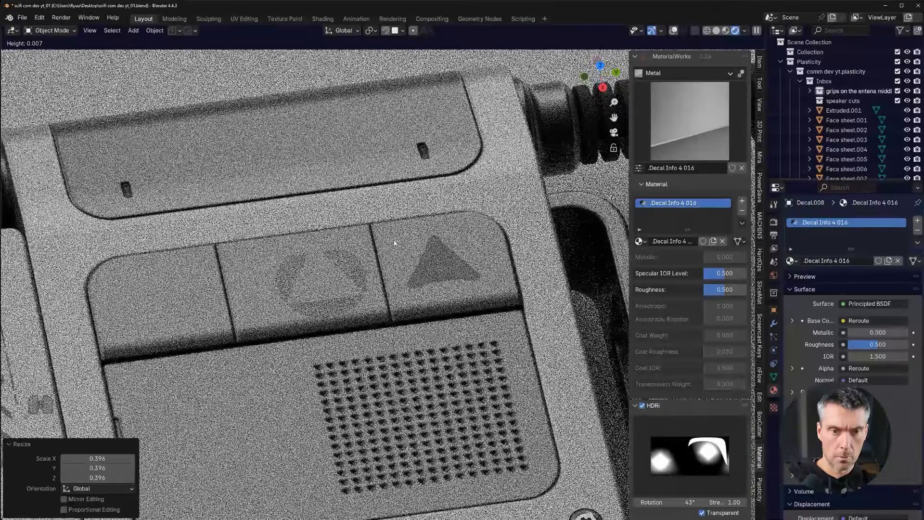
left_click(396, 240)
- In the top orthographic view, scale the circled-triangle decal down to 0.908
middle_click_drag(397, 243, 421, 186, "alt")
scroll(434, 275, "down", 6)
scroll(419, 189, "up", 2)
scroll(415, 279, "down", 3)
middle_click_drag(413, 232, 459, 304, "alt")
key("KP_5")
scroll(460, 305, "up", 8)
middle_click_drag(591, 325, 498, 320, "shift")
scroll(497, 320, "up", 1)
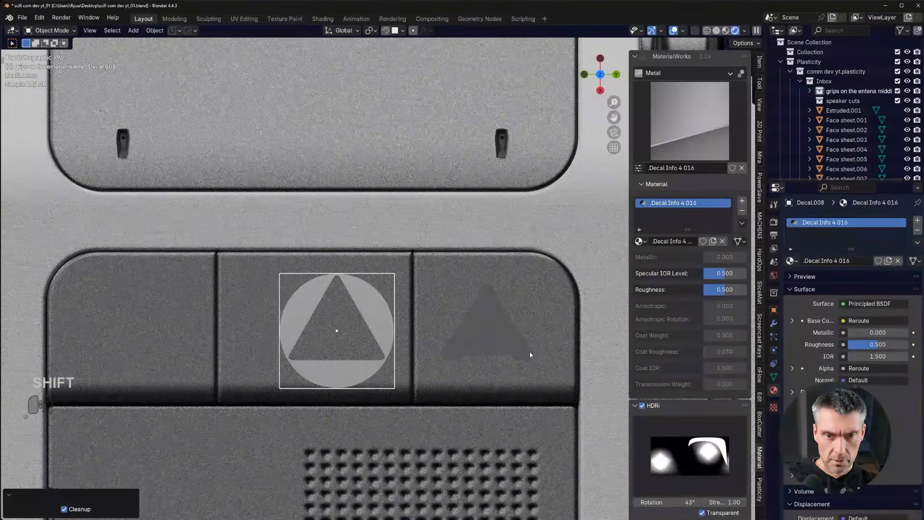
key("s")
left_click(446, 368)
- Move the circled-triangle decal 0.26 m along Y over the solid triangle and scale it to 0.884 to match sizes
key("g")
key("x")
key("y")
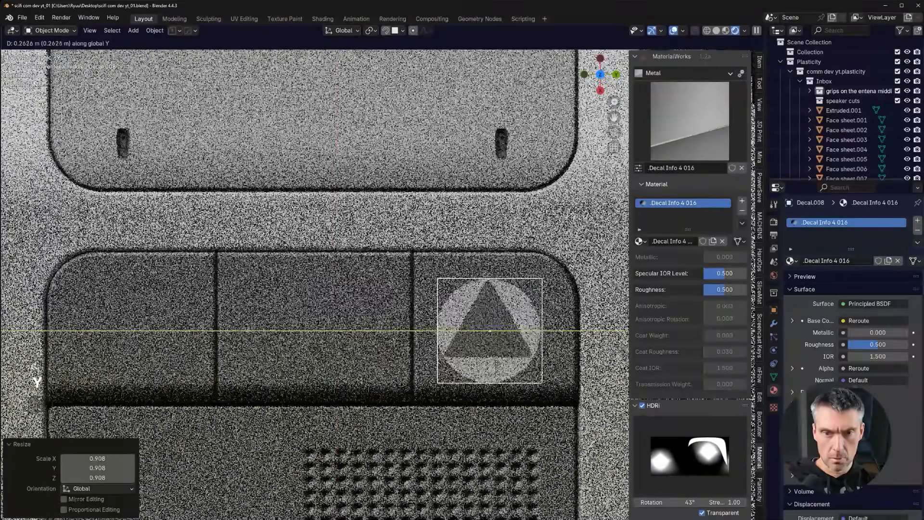
left_click(499, 361)
middle_click_drag(498, 361, 424, 359, "shift")
scroll(425, 358, "up", 3)
key("s")
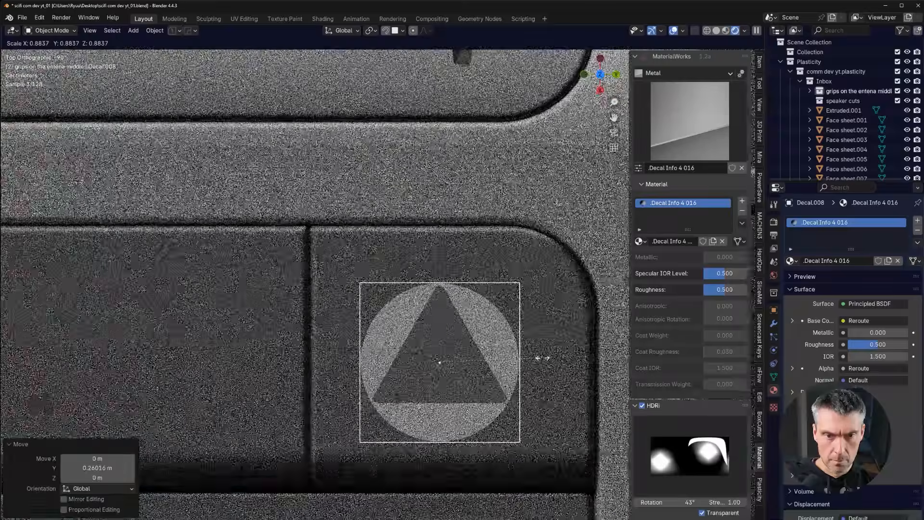
left_click(542, 361)
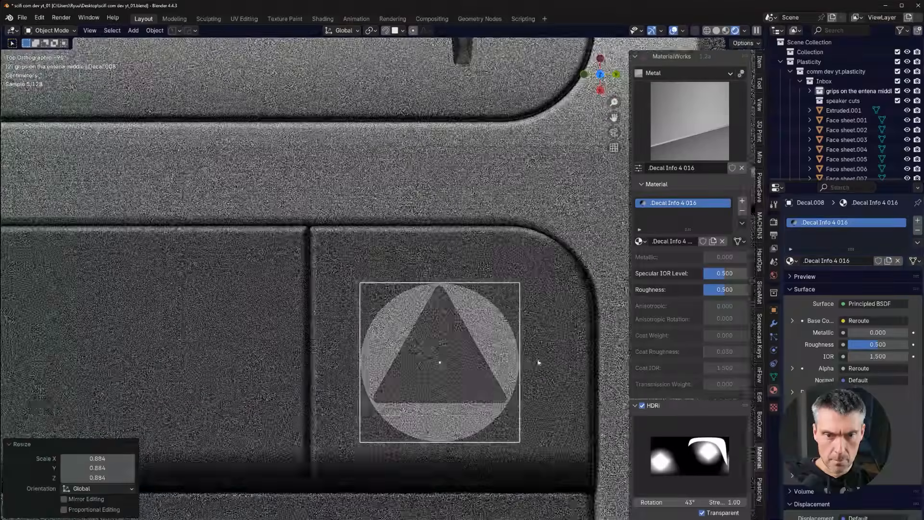
- Move the circled-triangle decal about -0.316 m along Y back onto the middle button and nudge it -0.012 m in X
scroll(492, 379, "down", 4)
middle_click_drag(492, 379, 512, 369, "shift")
key("g")
key("y")
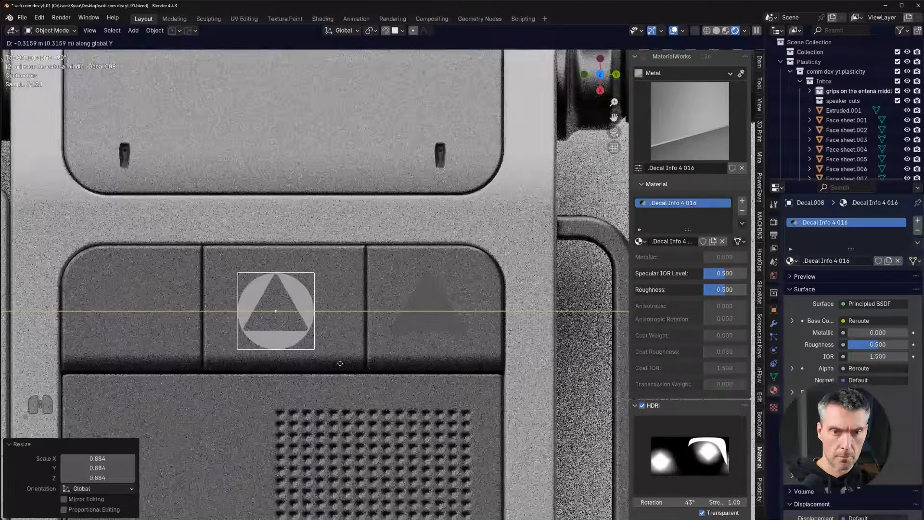
left_click(340, 363)
key("g")
key("x")
left_click(360, 321)
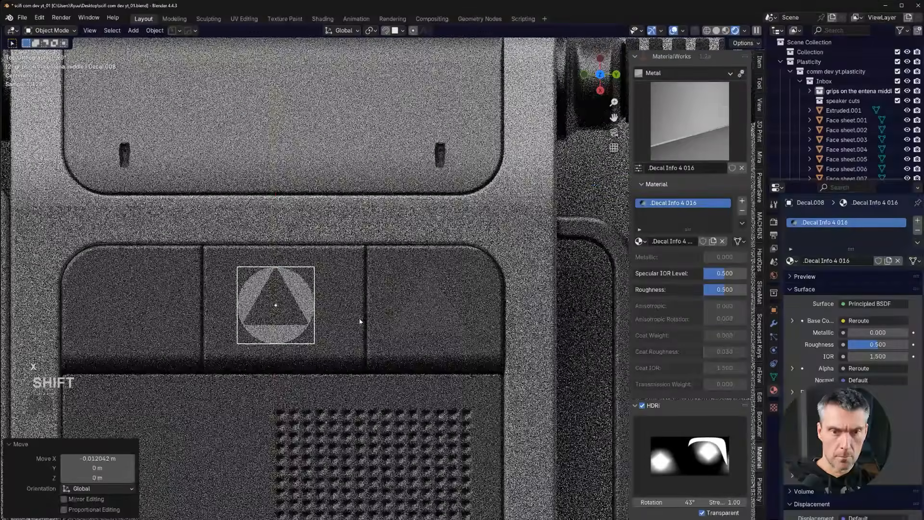
- Clean up the circled-triangle decal and replace its linked Base Color with a dark tone like the solid triangle's
key("d")
left_click(386, 284)
key("d")
key("d")
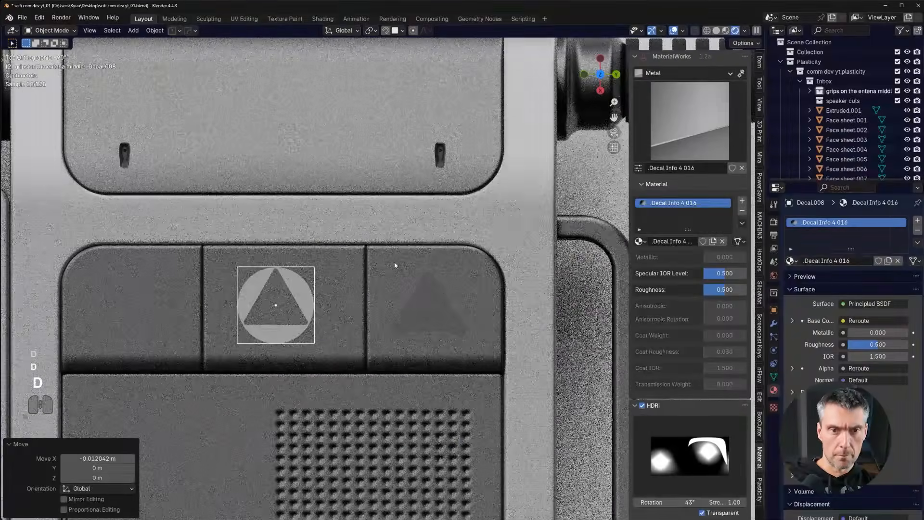
left_click(407, 207)
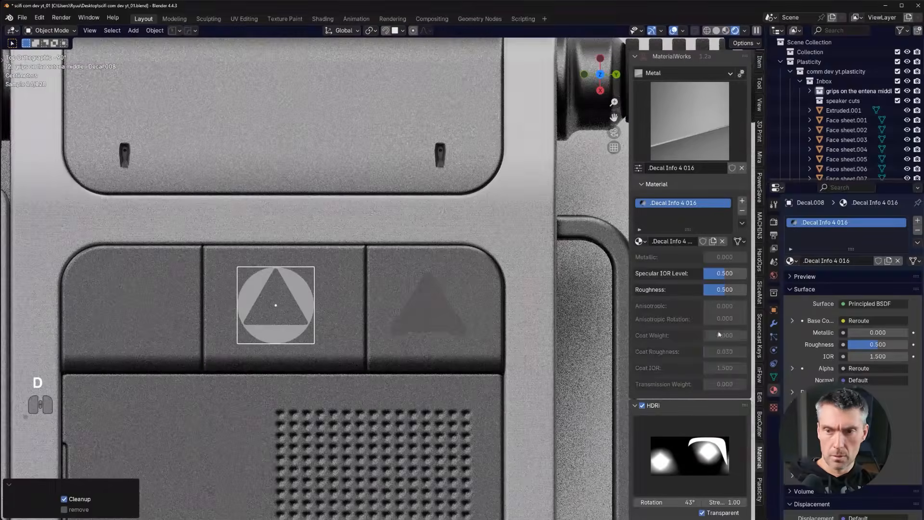
left_click(872, 321)
left_click(866, 344)
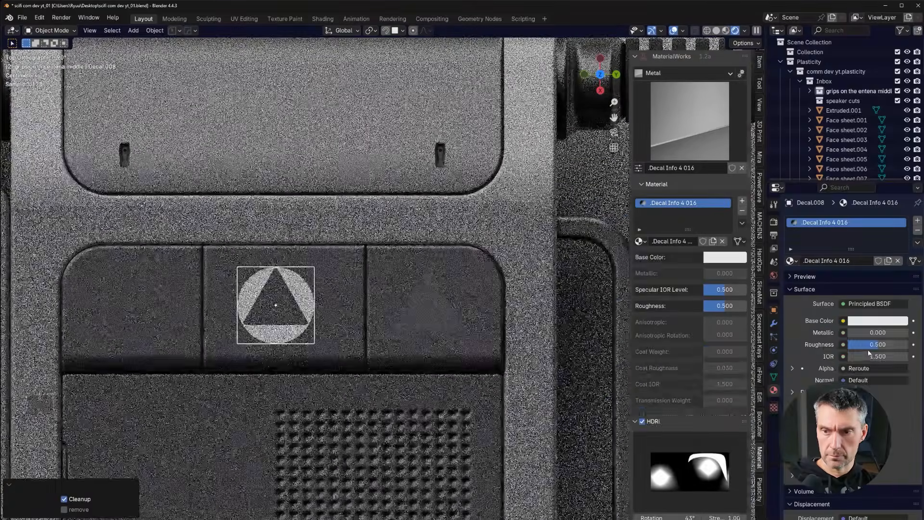
left_click(877, 321)
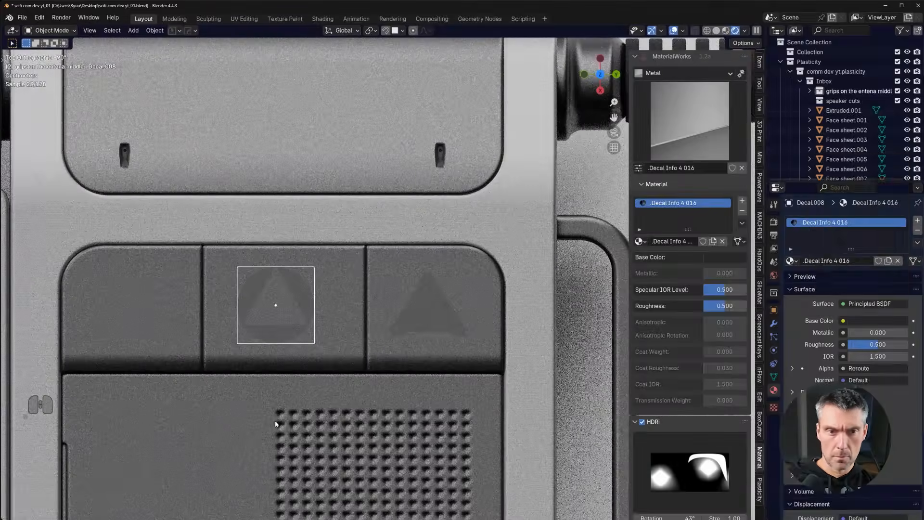
- Place the INFO 4 broken-ring decal 020 on the remaining blank button above the speaker grille and scale it to 0.292
left_click(259, 415)
scroll(257, 415, "down", 2)
middle_click_drag(266, 380, 403, 380, "shift")
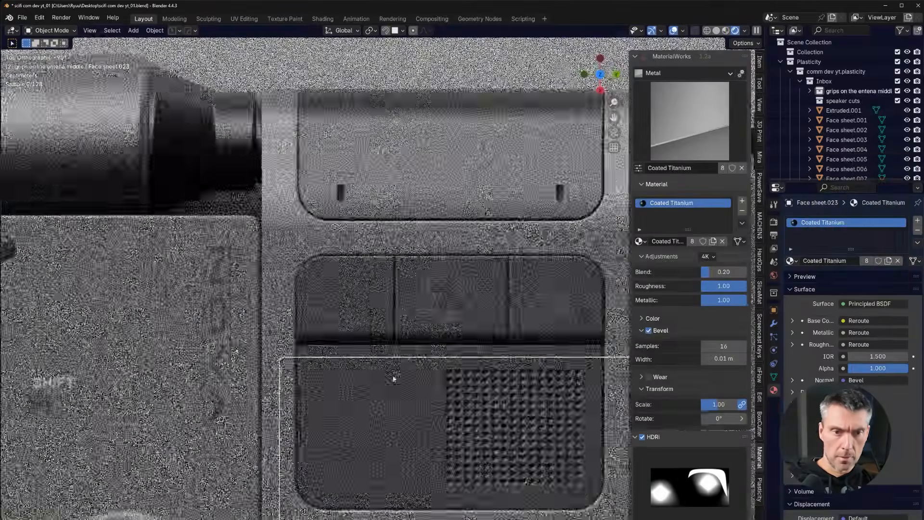
scroll(347, 324, "up", 2)
left_click(341, 317)
key("d")
left_click(520, 263)
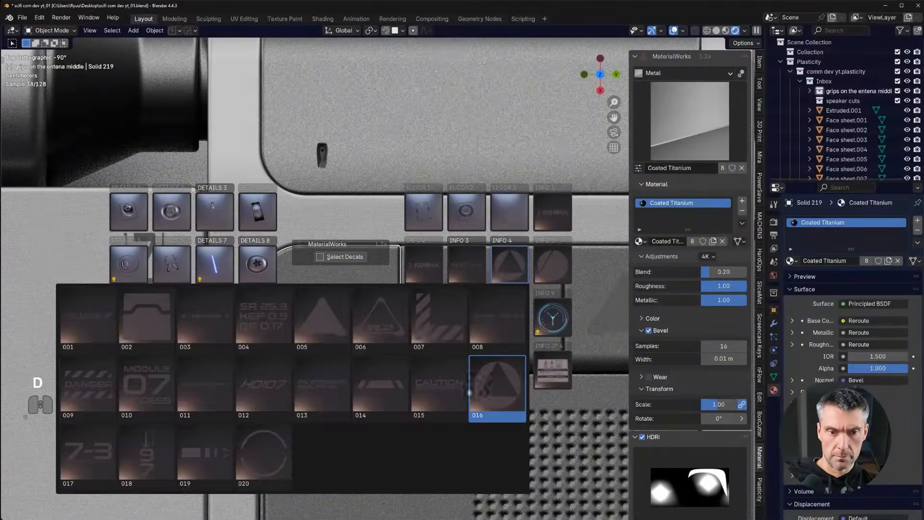
left_click(282, 452)
key("s")
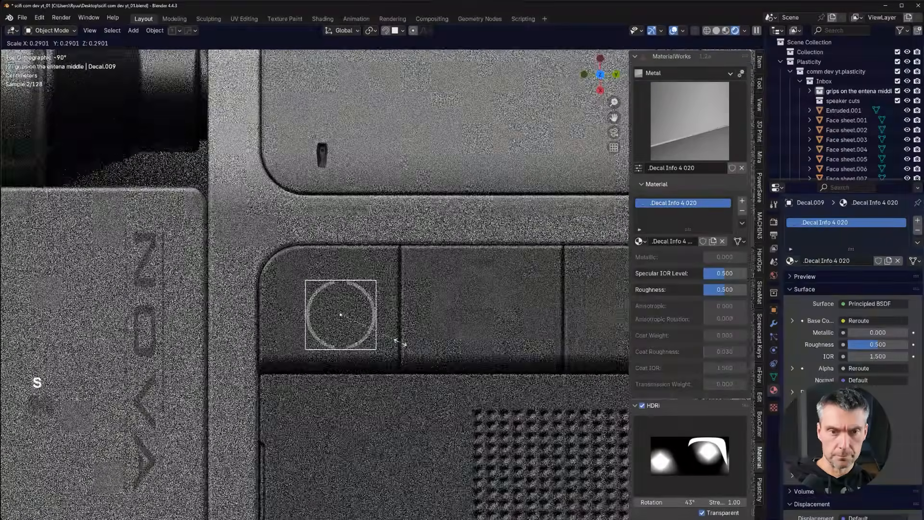
left_click(400, 343)
- Center the ring decal on its button by moving it about -0.021 m in X and -0.023 m in Y overall, enlarging it slightly
key("g")
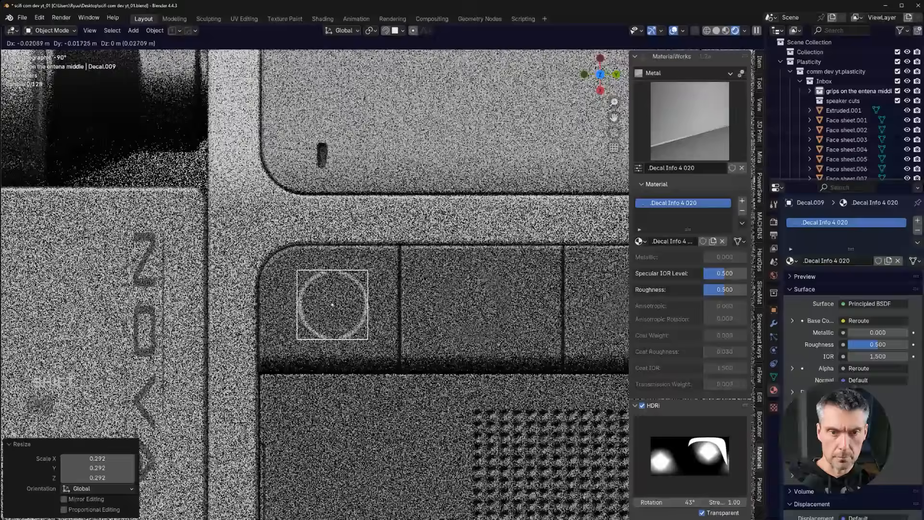
left_click(452, 324)
key("s")
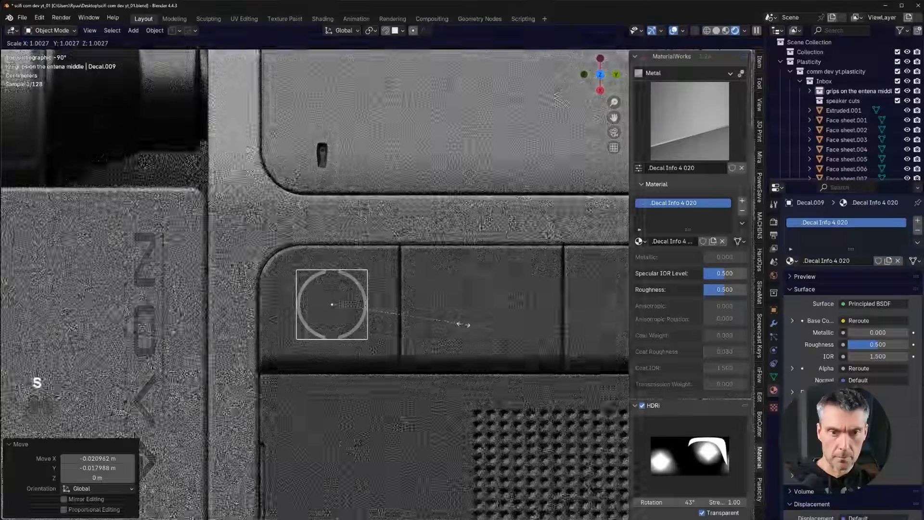
left_click(471, 328)
key("g")
left_click(453, 324)
- Clean up the ring decal, disconnect its linked Base Color and set a dark tone like the other two symbols'
key("d")
left_click(467, 267)
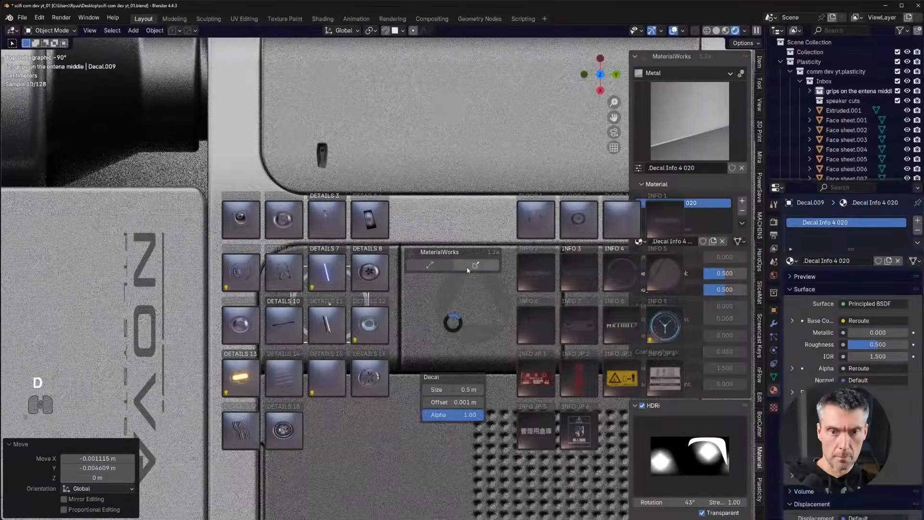
left_click(864, 320)
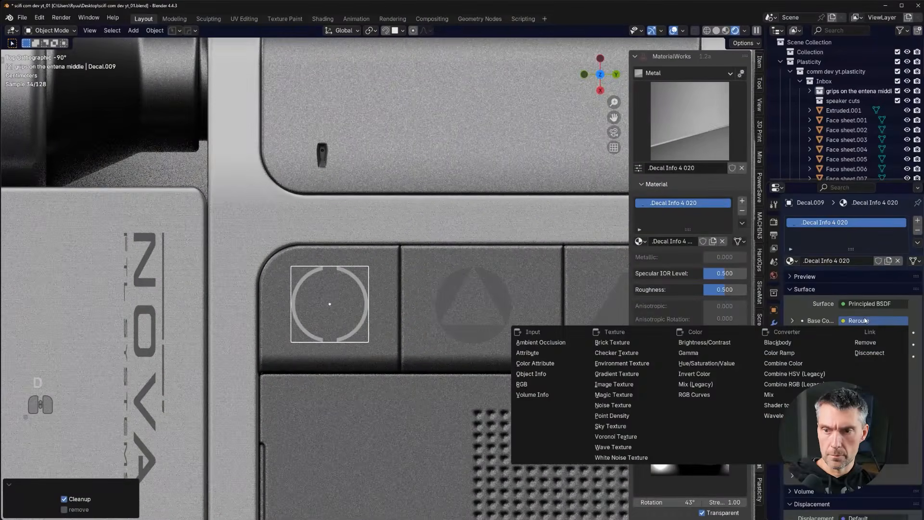
left_click(868, 353)
left_click(895, 320)
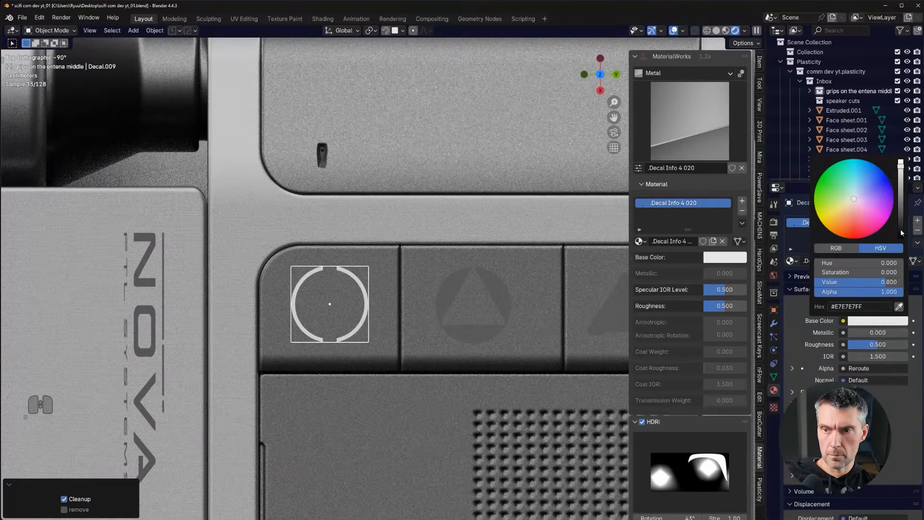
left_click_drag(902, 229, 902, 237)
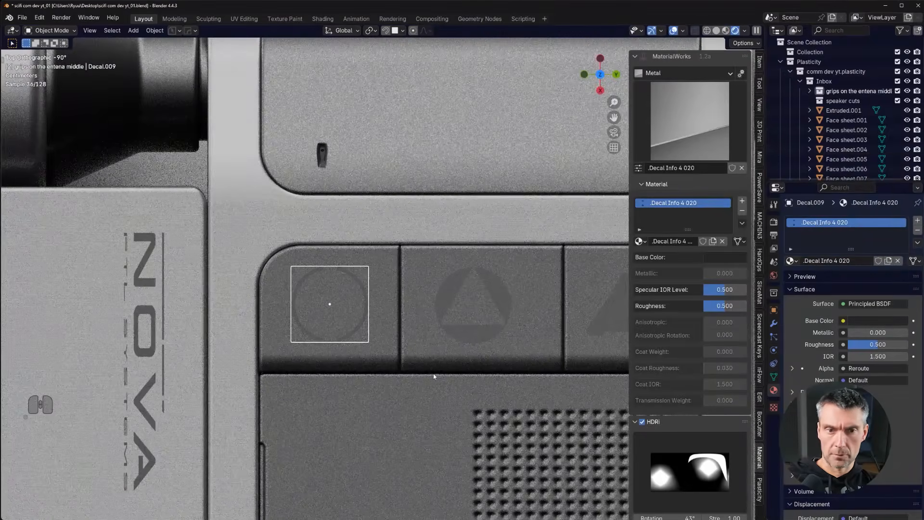
- Examine the three button decals from the camera view, both close up and with the whole device in frame
scroll(437, 346, "down", 4)
left_click(438, 344)
key("KP_0")
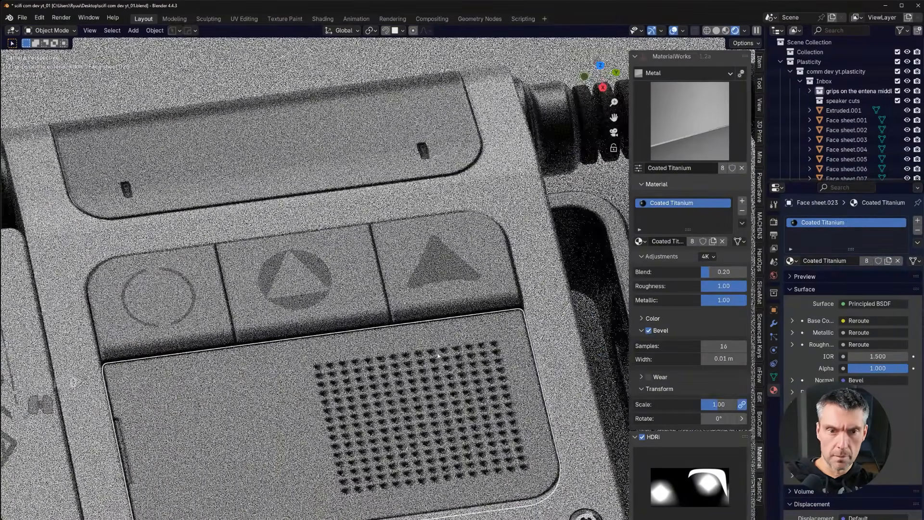
scroll(439, 355, "down", 9)
middle_click_drag(327, 215, 429, 189, "shift")
left_click(441, 173)
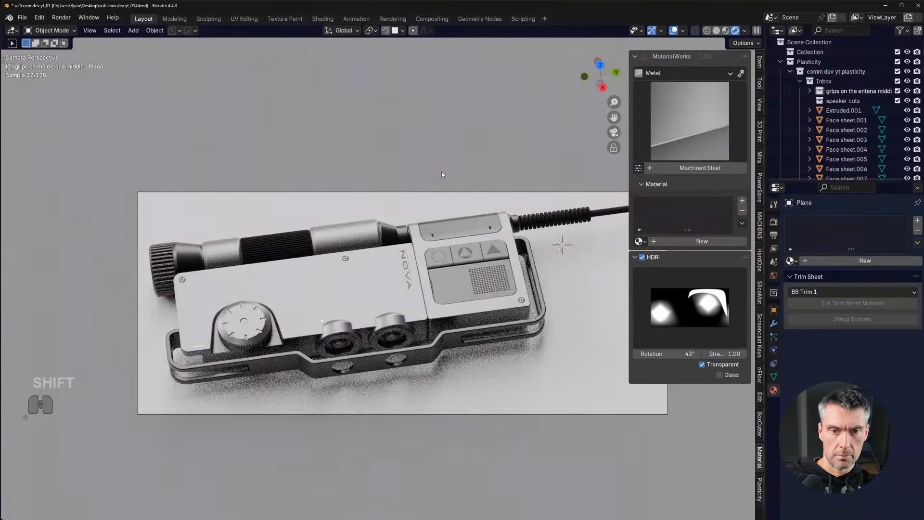
scroll(442, 176, "up", 3)
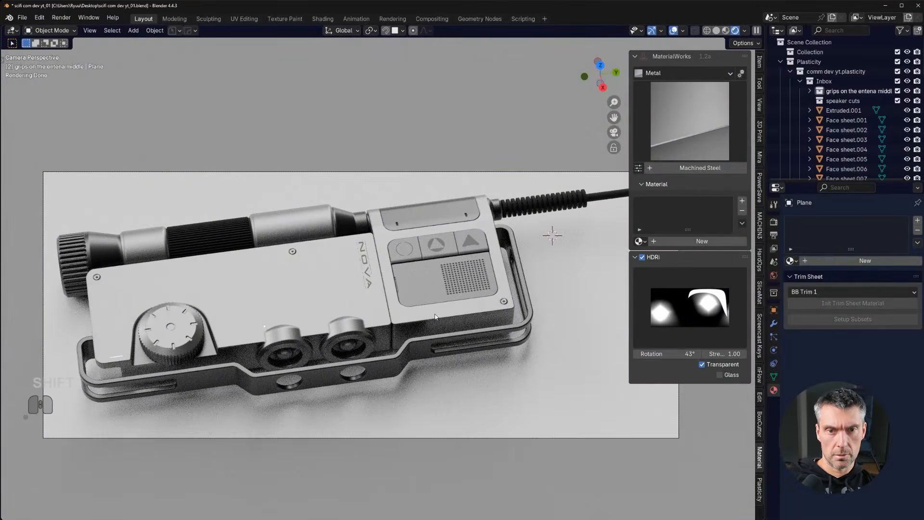
middle_click_drag(407, 296, 366, 297, "shift")
- Select the solid triangle, circled-triangle and ring decals on the three buttons together
left_click(430, 243)
left_click(396, 250, "shift")
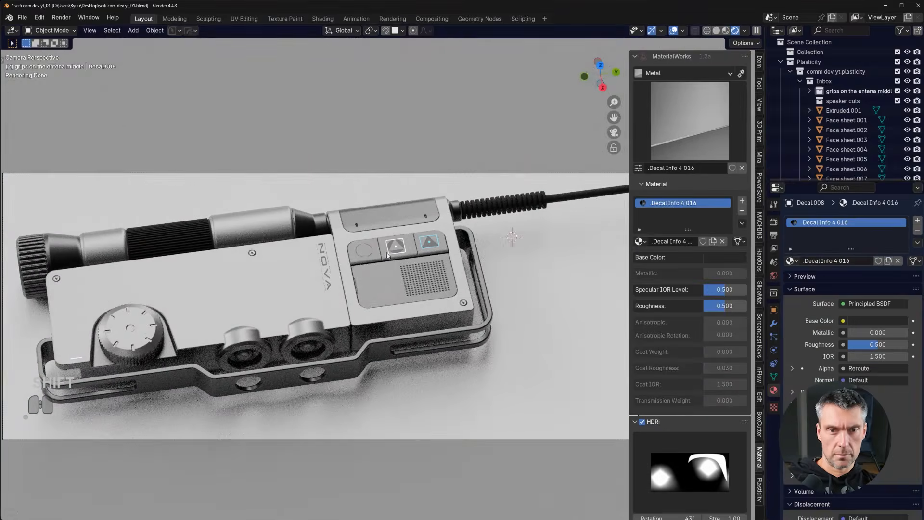
left_click(370, 251, "shift")
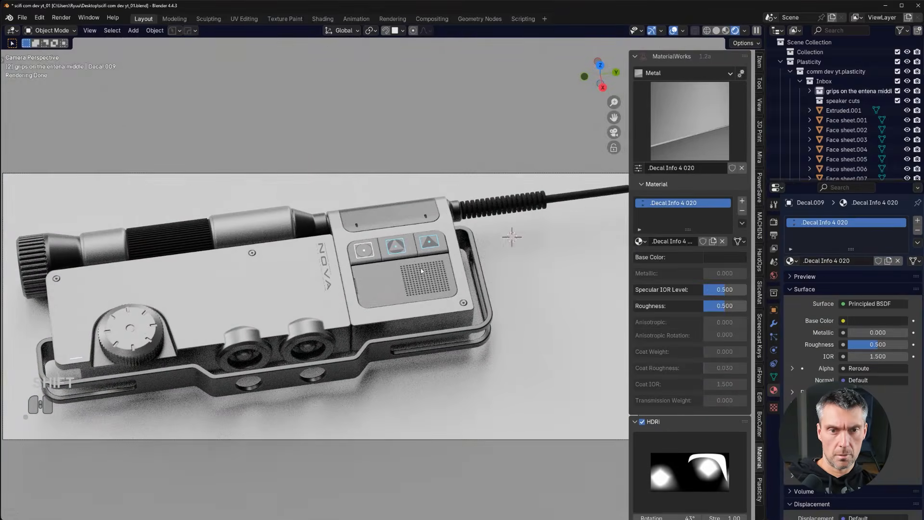
key("x")
left_click(422, 270)
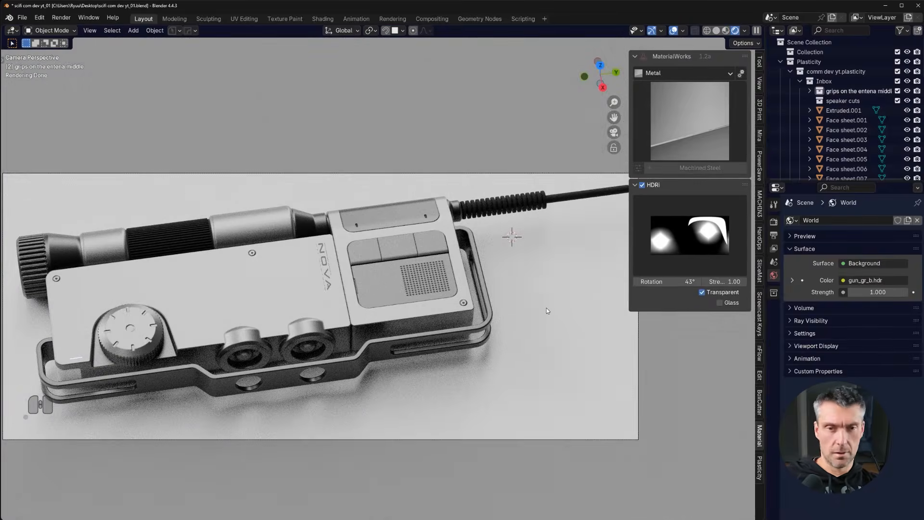
key("ctrl+z")
- In Edit Mode, scale the three button decals' faces down to roughly half size, each about its own center
scroll(495, 270, "up", 5)
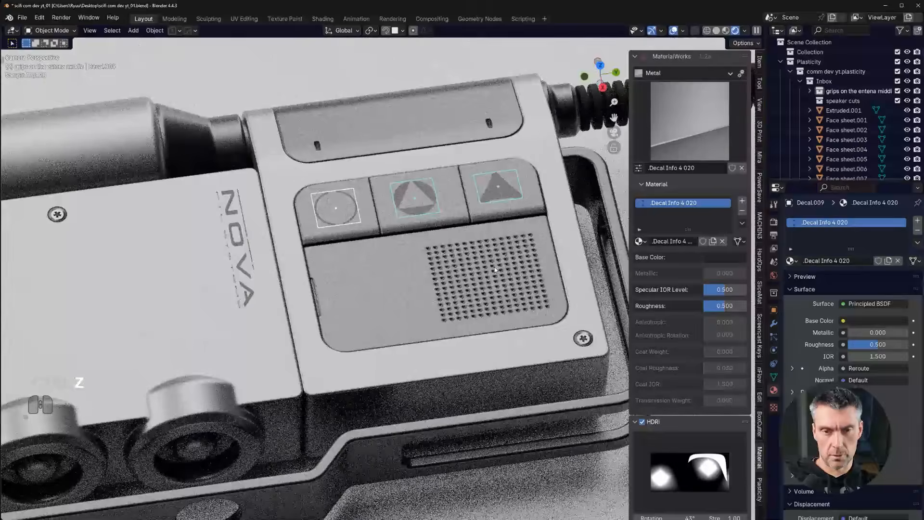
key("Tab")
middle_click_drag(495, 270, 505, 308)
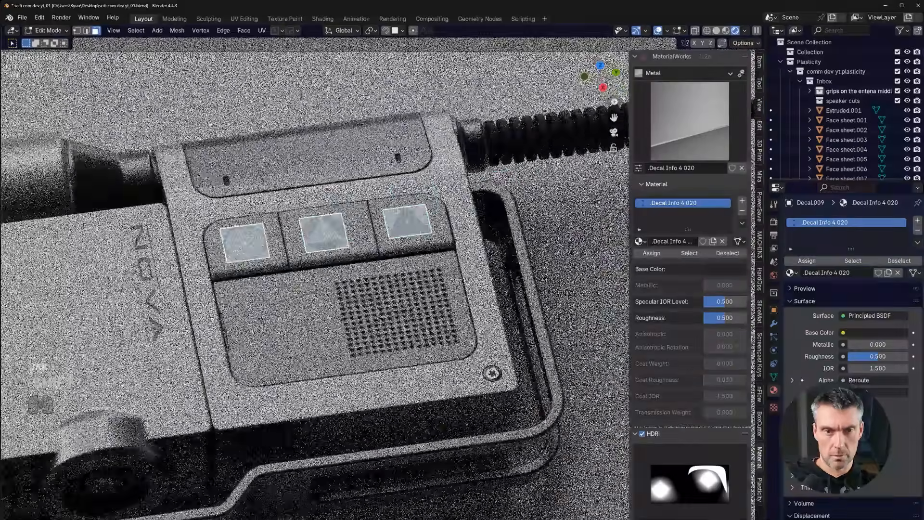
key("s")
left_click(508, 313)
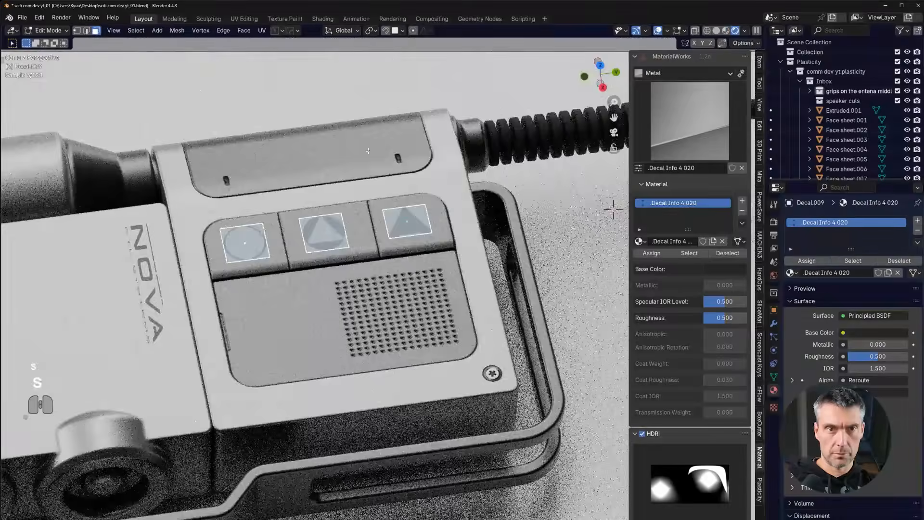
left_click(370, 31)
left_click(381, 55)
key("s")
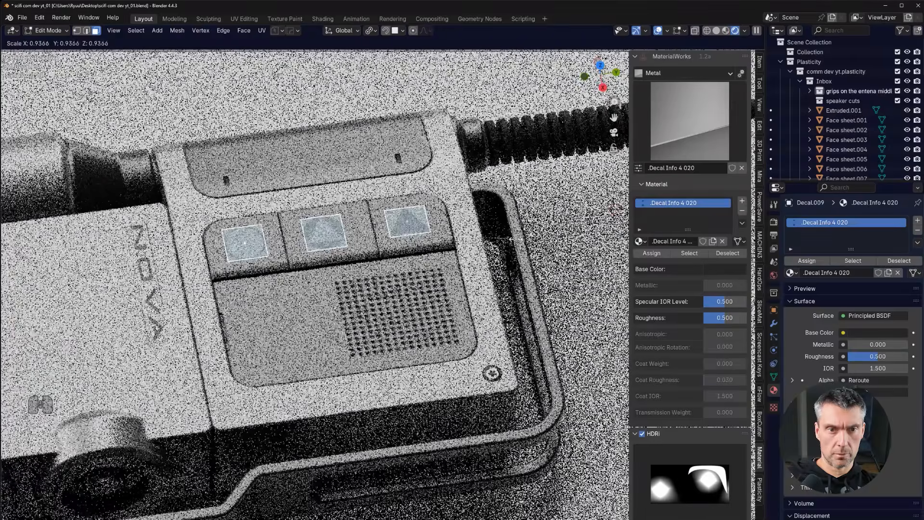
left_click(431, 238)
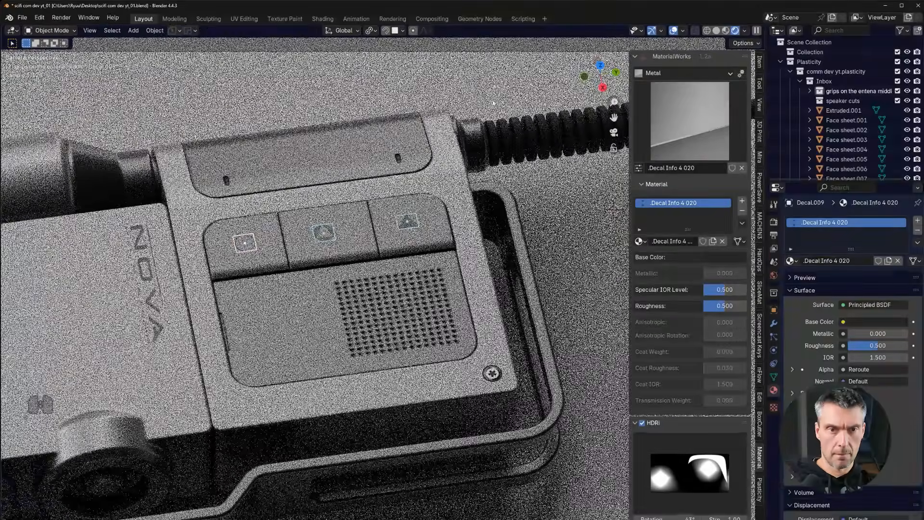
key("Tab")
- Examine the size of the three button symbols against the whole device in the camera view
middle_click_drag(613, 207, 516, 238)
scroll(401, 202, "down", 3)
key("Tab")
middle_click_drag(383, 180, 413, 175, "shift")
key("Tab")
left_click(412, 176)
scroll(347, 272, "up", 2)
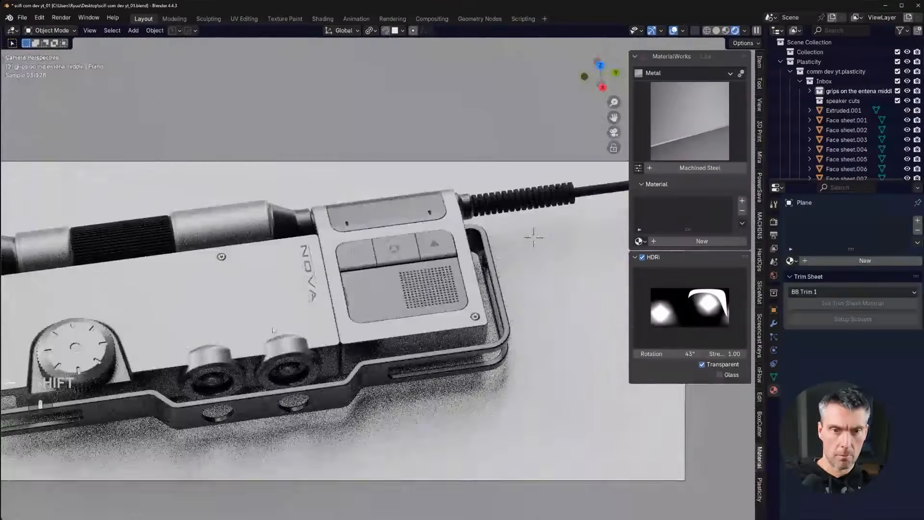
middle_click_drag(269, 329, 313, 323, "shift")
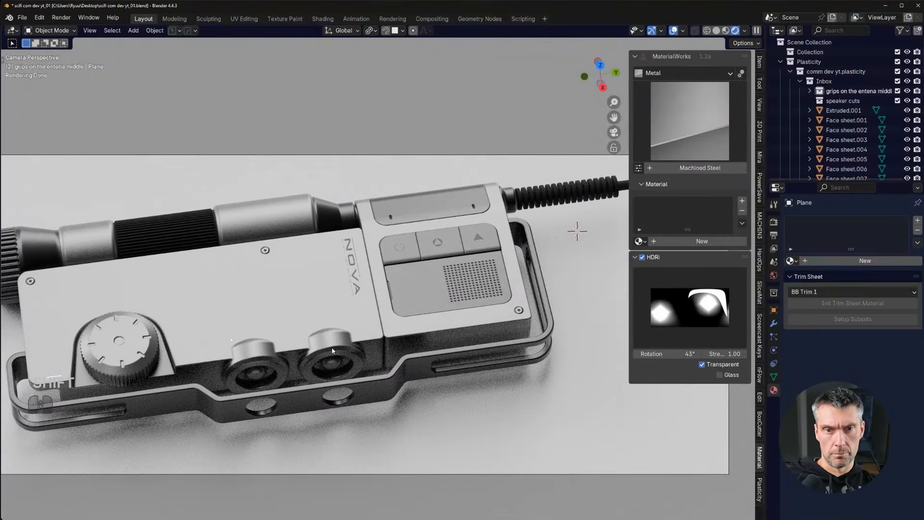
scroll(334, 351, "down", 2)
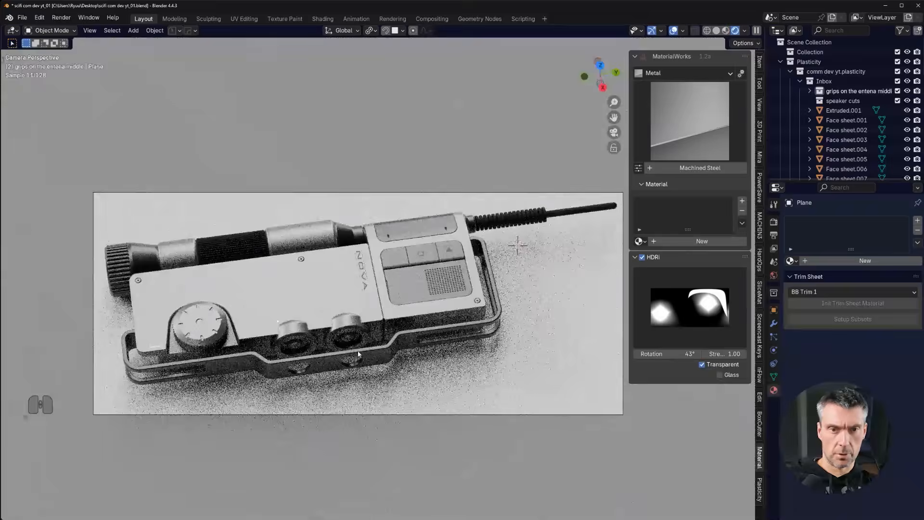
scroll(421, 319, "up", 5)
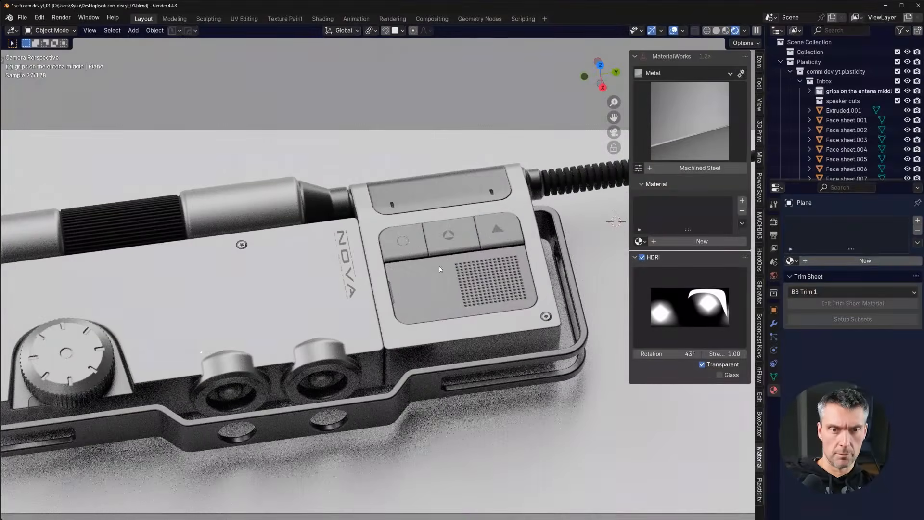
- Darken the Base Color of the ring decal slightly
left_click(405, 240)
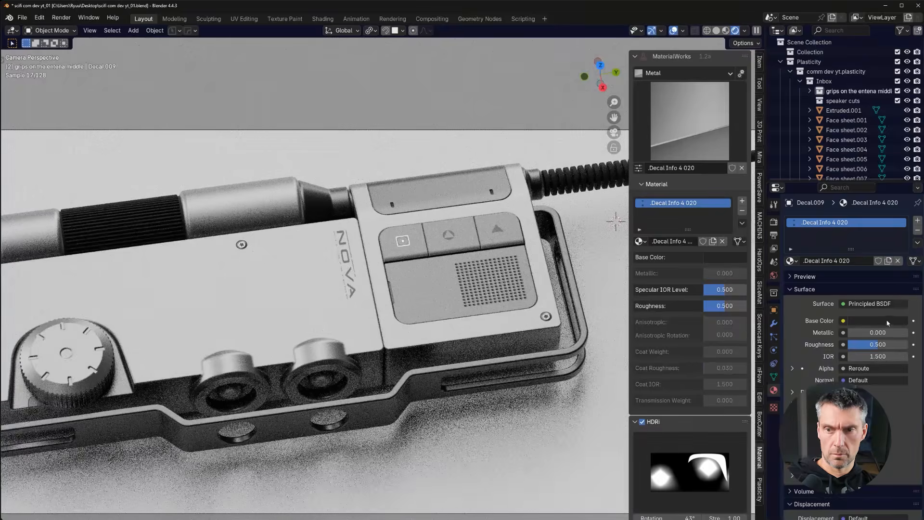
left_click(884, 320)
left_click(903, 233)
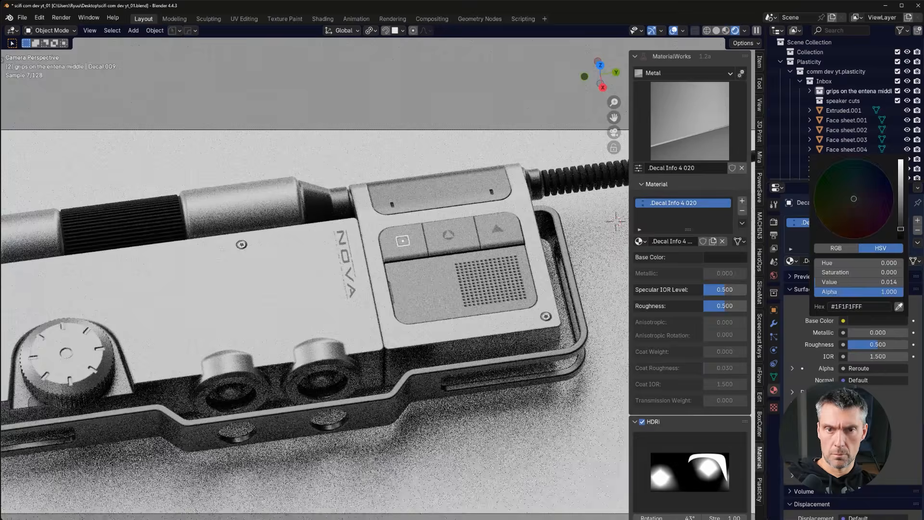
left_click(463, 110)
- Place the INFO 4 text decal 008 on the large cover plate, between its far short edge and the dial
scroll(438, 243, "down", 1)
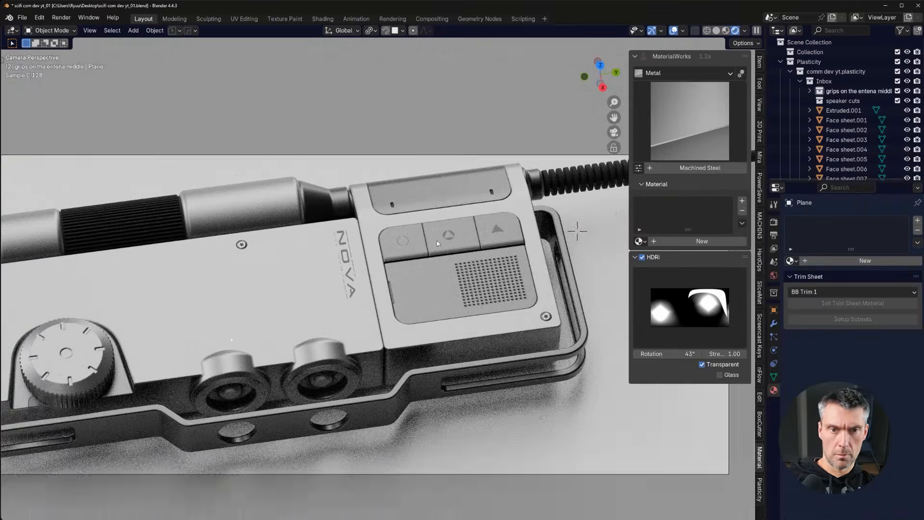
scroll(438, 244, "down", 1)
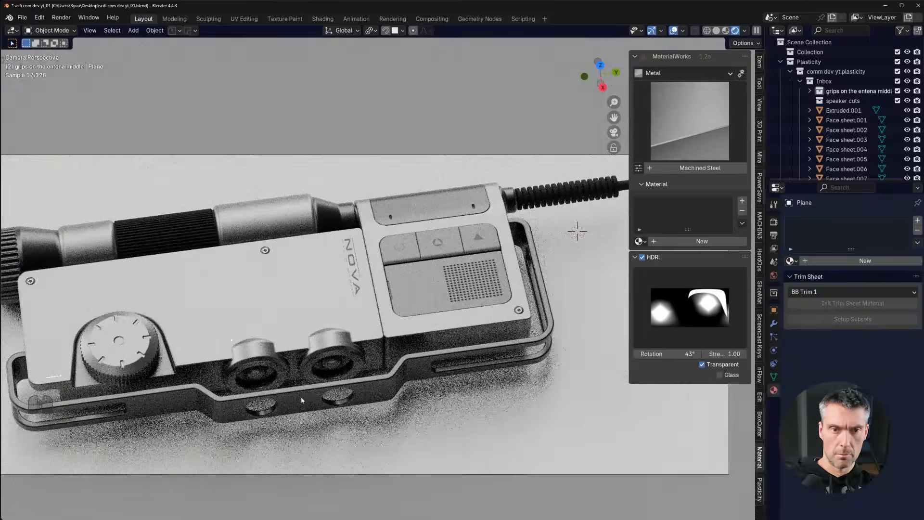
scroll(289, 406, "down", 2)
scroll(403, 247, "up", 3)
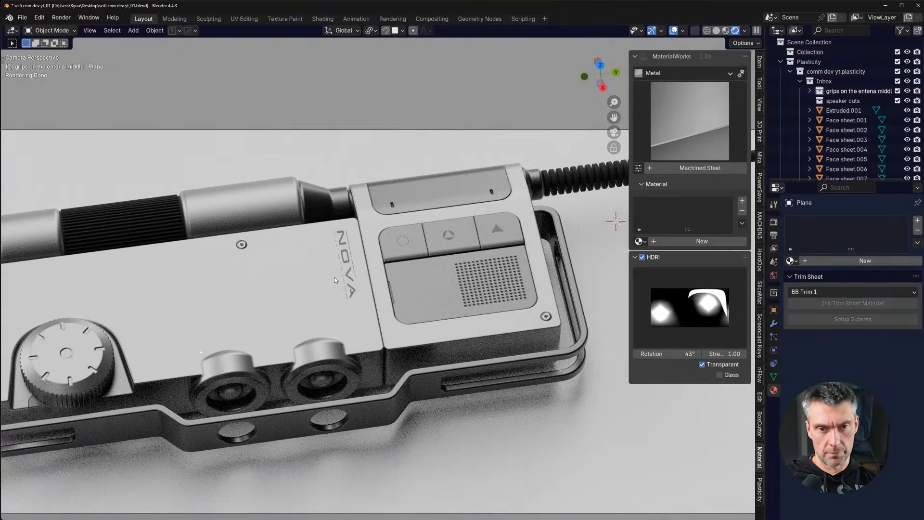
scroll(337, 281, "down", 4)
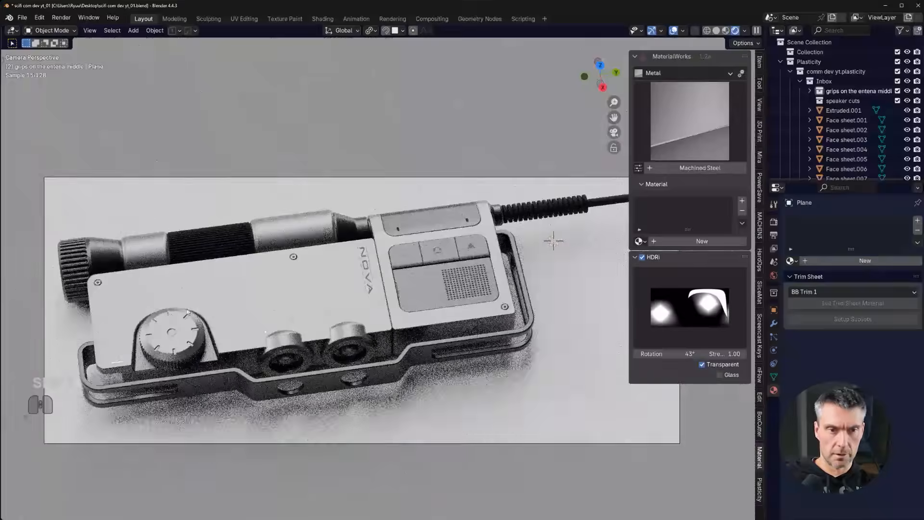
middle_click_drag(139, 307, 233, 279, "shift")
scroll(241, 279, "up", 6)
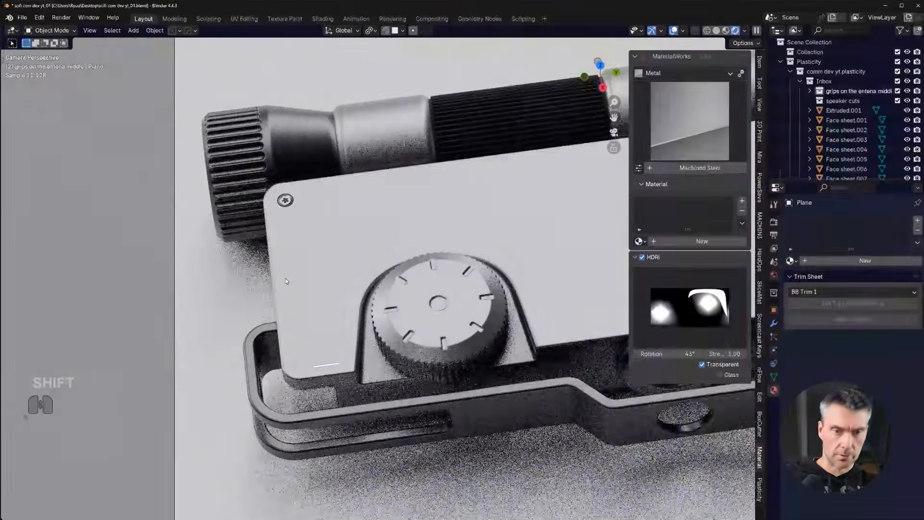
left_click(282, 282)
key("d")
left_click(458, 232)
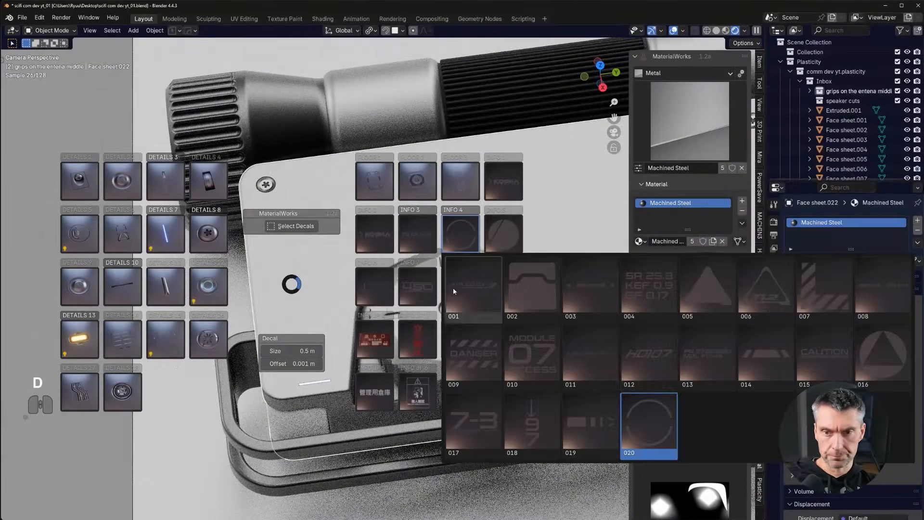
left_click(879, 285)
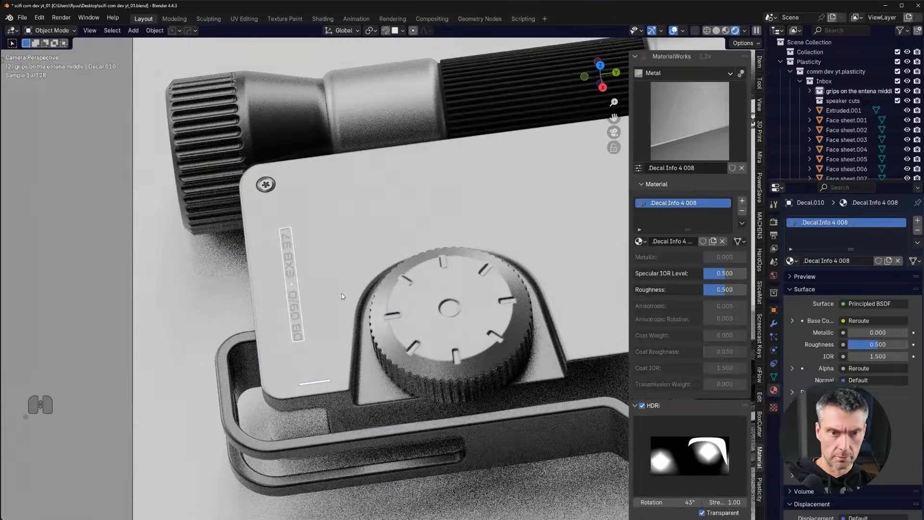
- Adjust the text decal on the large cover plate, turning it 180° so its text reads the opposite way along the short edge
key("d")
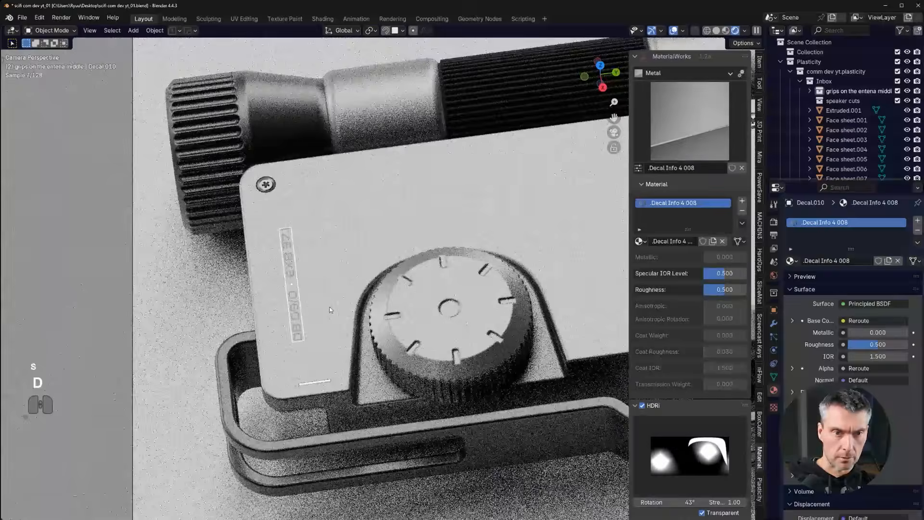
scroll(330, 307, "up", 2)
left_click(288, 255)
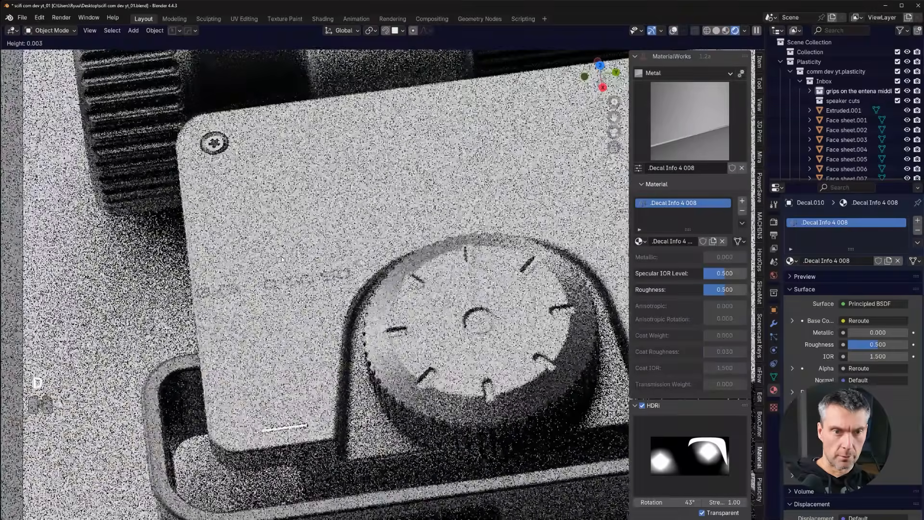
- Scale the text decal down twice by about 0.77 each and move it beside the cover plate's short edge, below the corner screw
key("s")
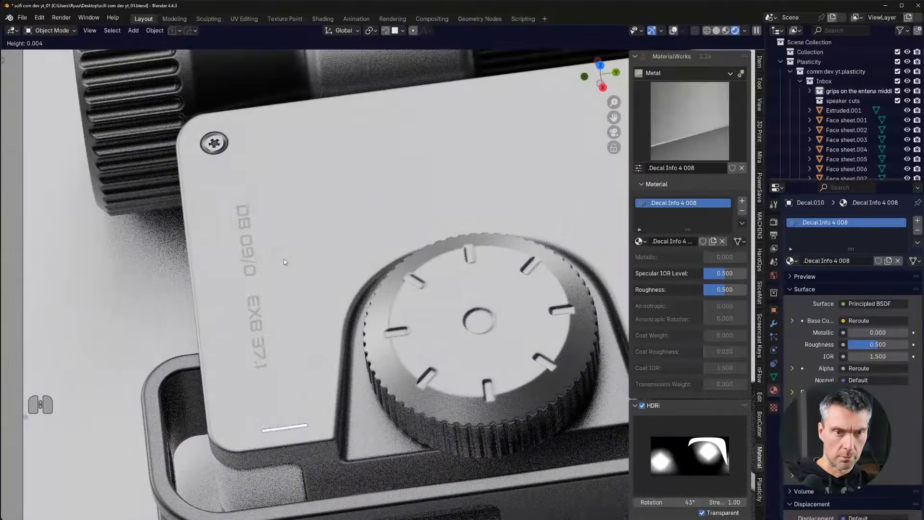
left_click(366, 289)
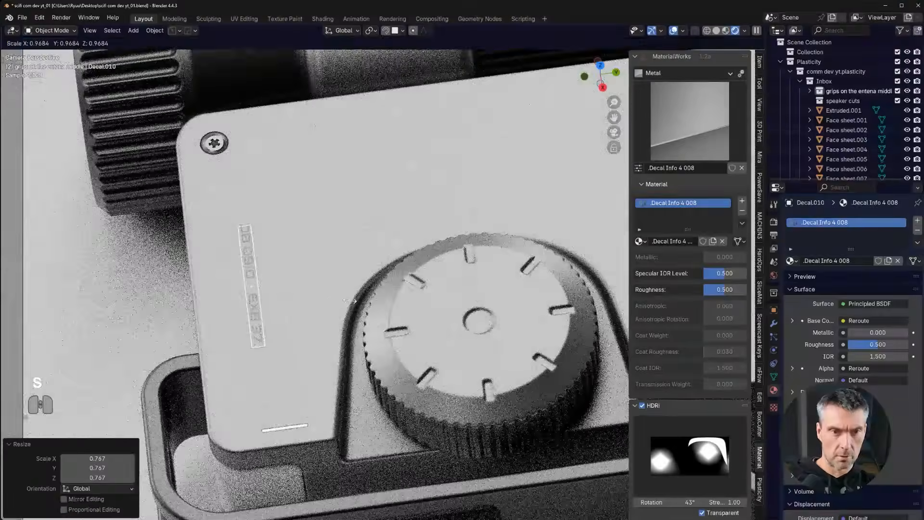
key("g")
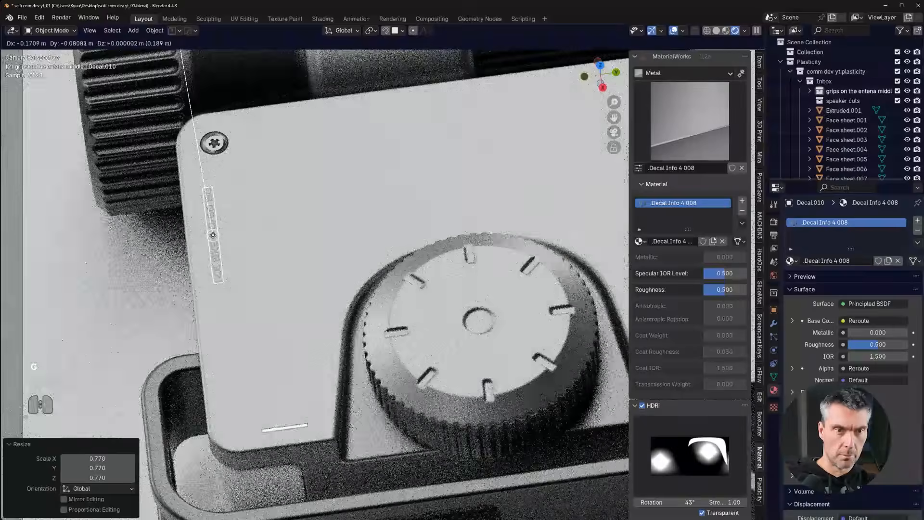
left_click(254, 217)
key("d")
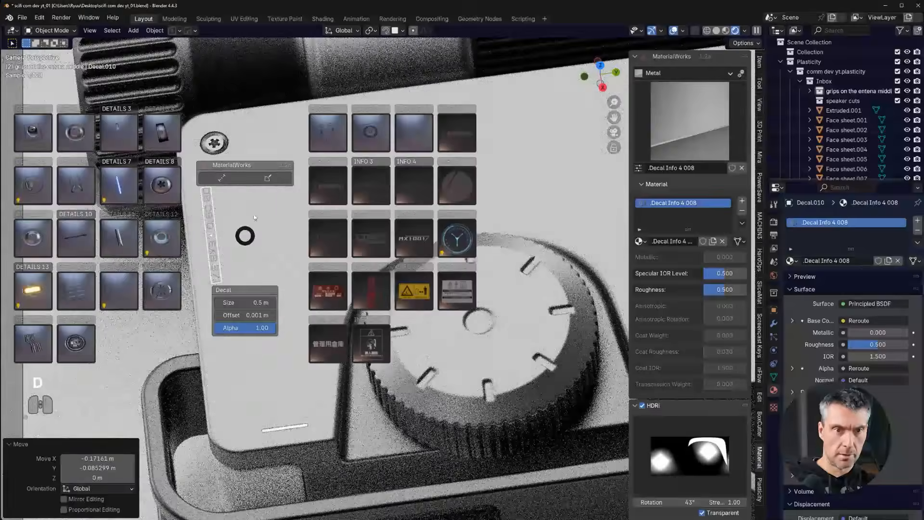
left_click(262, 180)
left_click(303, 195)
scroll(337, 207, "down", 7)
middle_click_drag(501, 209, 293, 250, "shift")
scroll(292, 250, "up", 1)
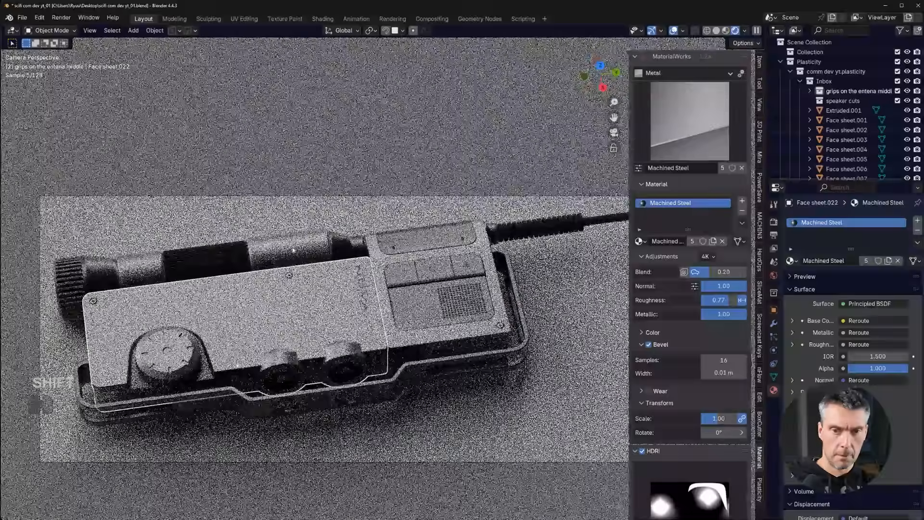
key("ctrl+z")
key("ctrl+z")
key("ctrl+z")
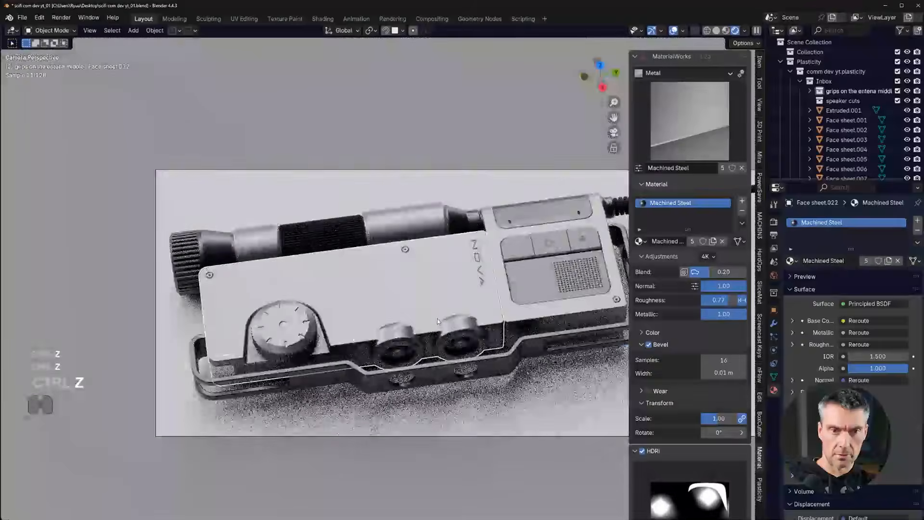
- Disconnect the input from the small text decal's Base Color and set it to a near-black grey with a Value of 0.010
left_click(208, 302)
left_click(874, 323)
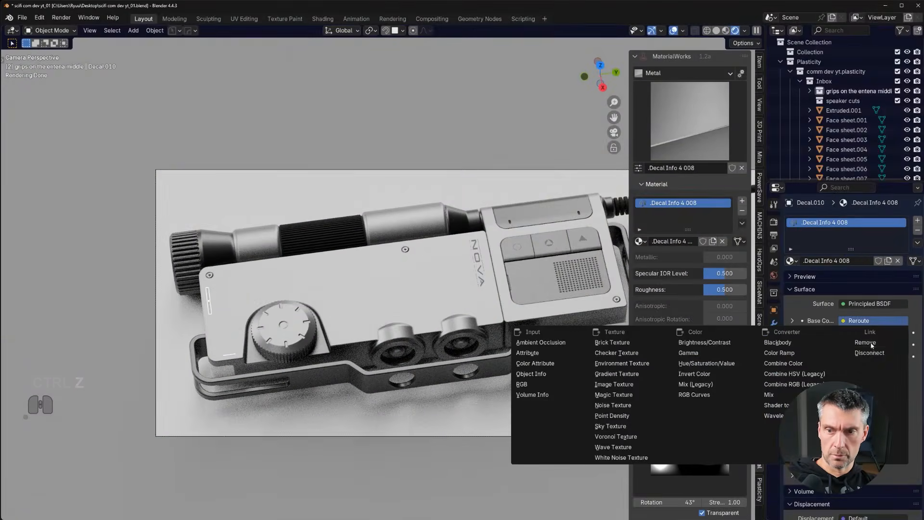
left_click(870, 353)
left_click(878, 321)
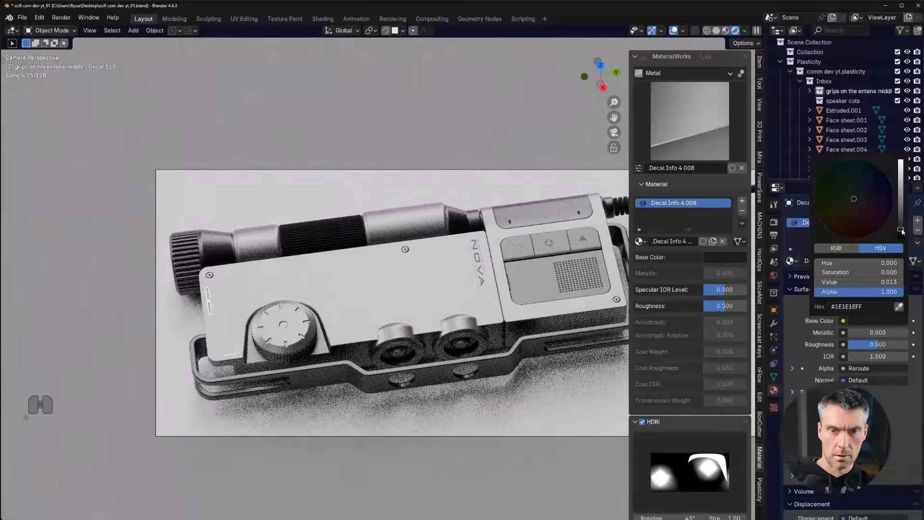
left_click(369, 187)
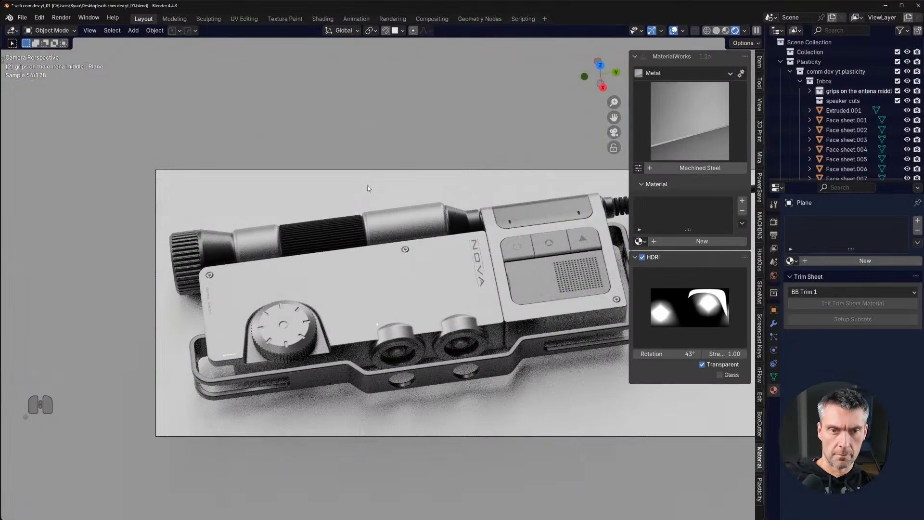
middle_click_drag(386, 175, 356, 175, "shift")
left_click(179, 302)
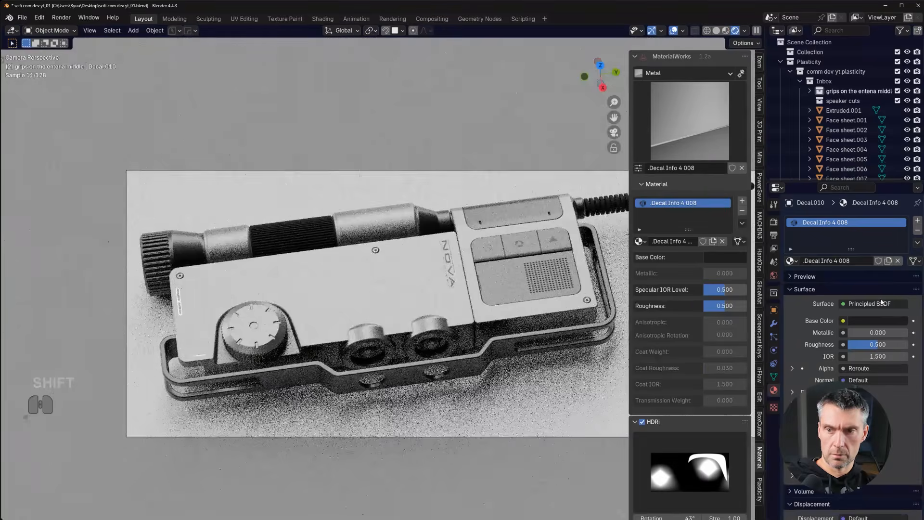
left_click(876, 320)
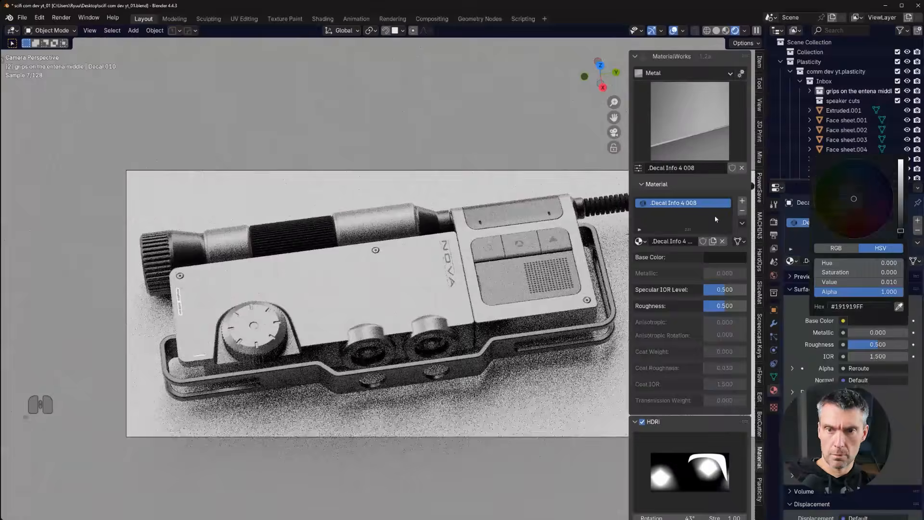
left_click(421, 146)
- Set the Color amount of the tube grip's Synthetic Rubber material to 1.00 and tint it dark grey
middle_click_drag(381, 167, 292, 170, "shift")
left_click(212, 239)
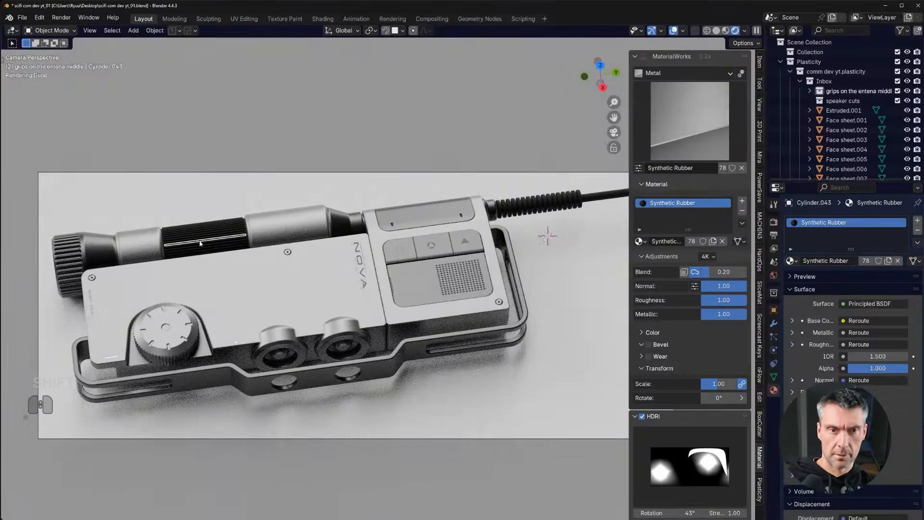
left_click(200, 243)
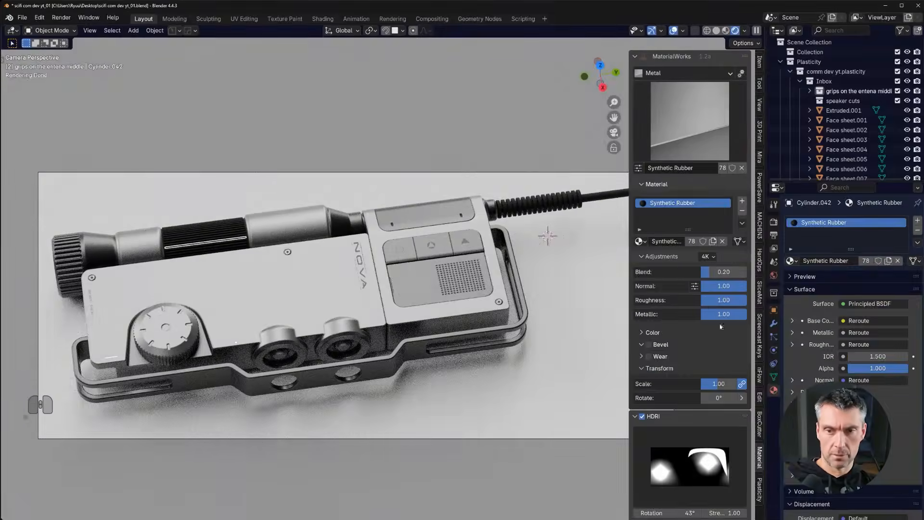
left_click(642, 333)
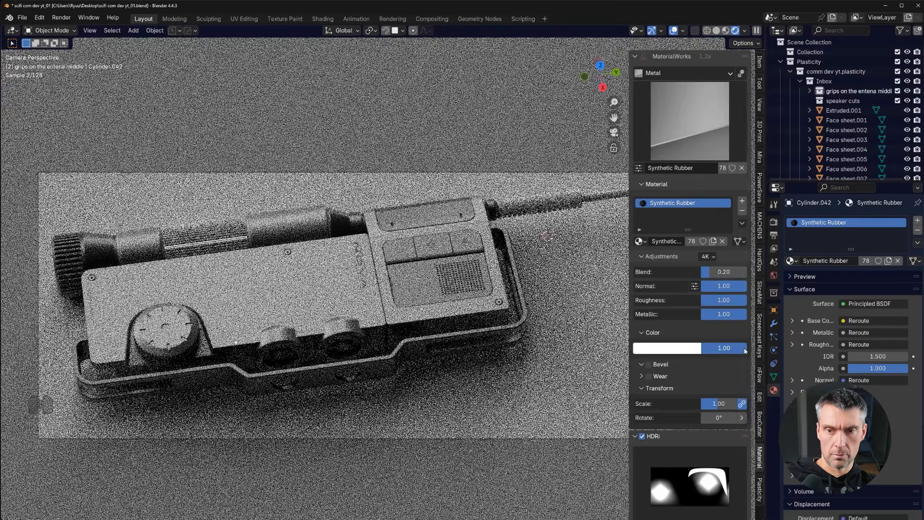
left_click(688, 348)
left_click_drag(724, 215, 724, 250)
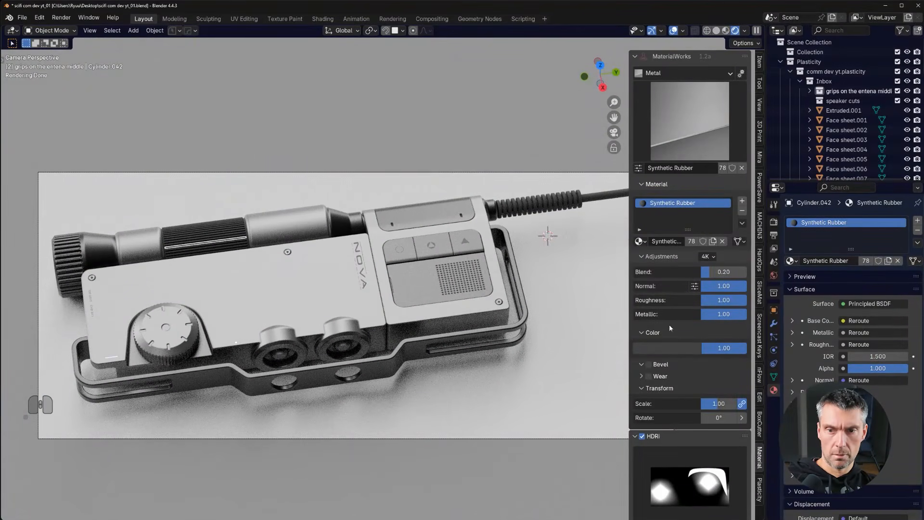
left_click(691, 349)
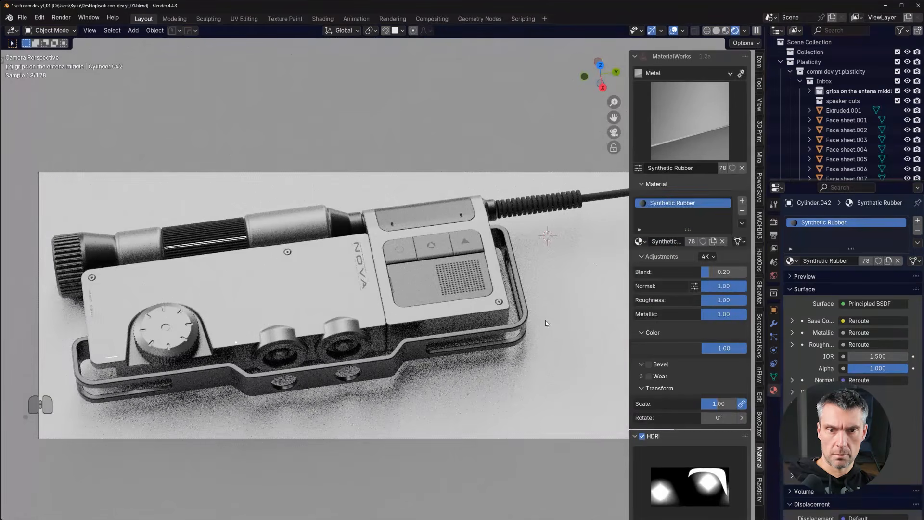
left_click(543, 322)
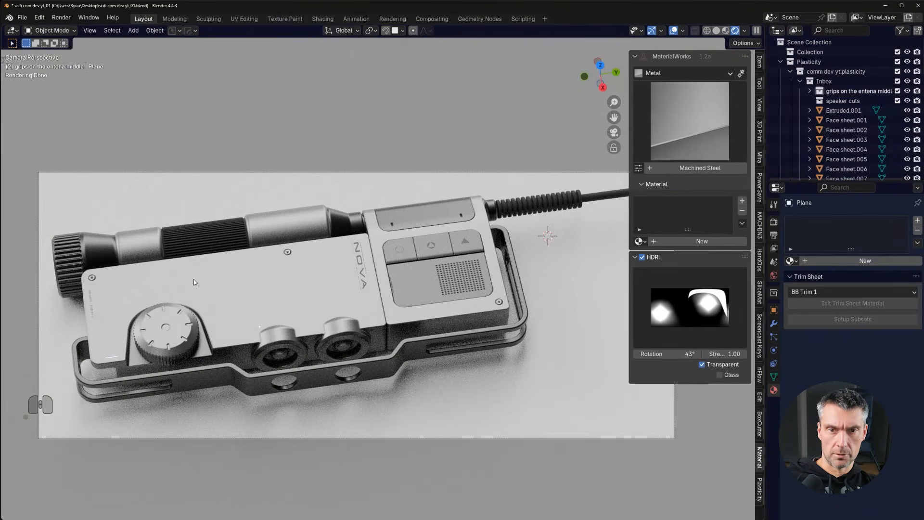
- Fine-tune the Synthetic Rubber color on the tube grip to a dark grey with a Value of 0.024 (#2B2B2B)
left_click(232, 238)
left_click(695, 349)
key("ctrl+v")
left_click(675, 345)
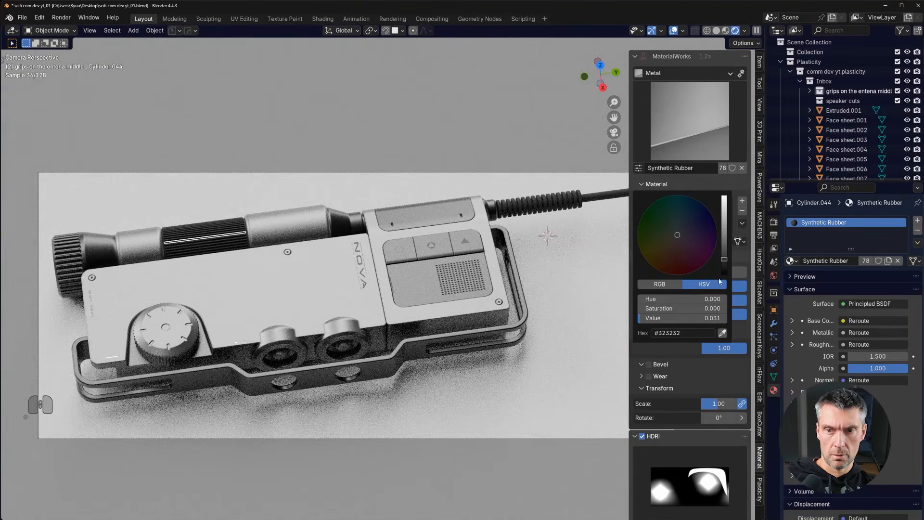
left_click(725, 261)
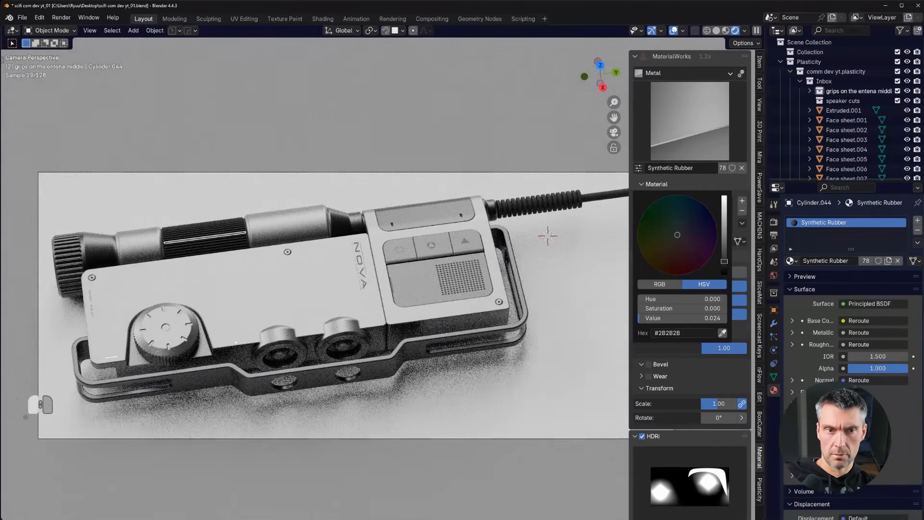
- Apply the Cyber Titanium metal material to the ground plane under the device, trying Coated Titanium first
left_click(531, 292)
scroll(532, 298, "down", 1)
middle_click_drag(481, 326, 445, 307, "shift")
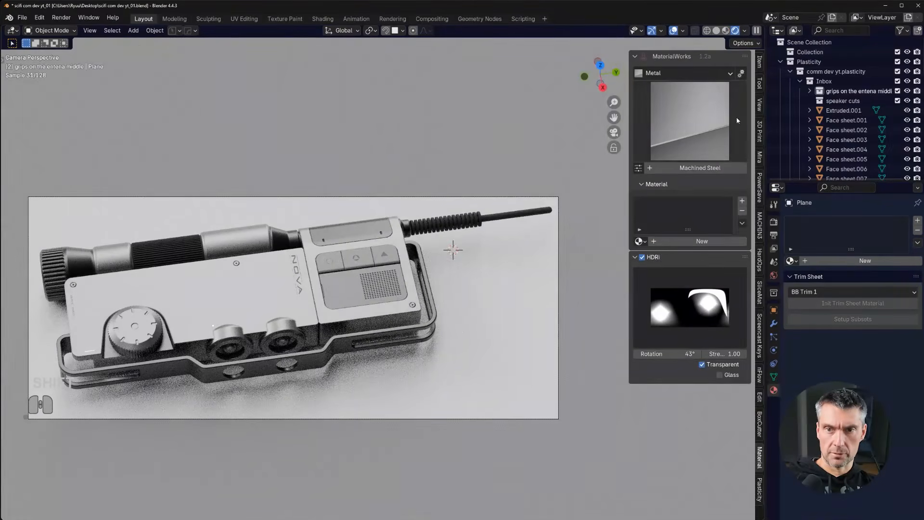
left_click(684, 117)
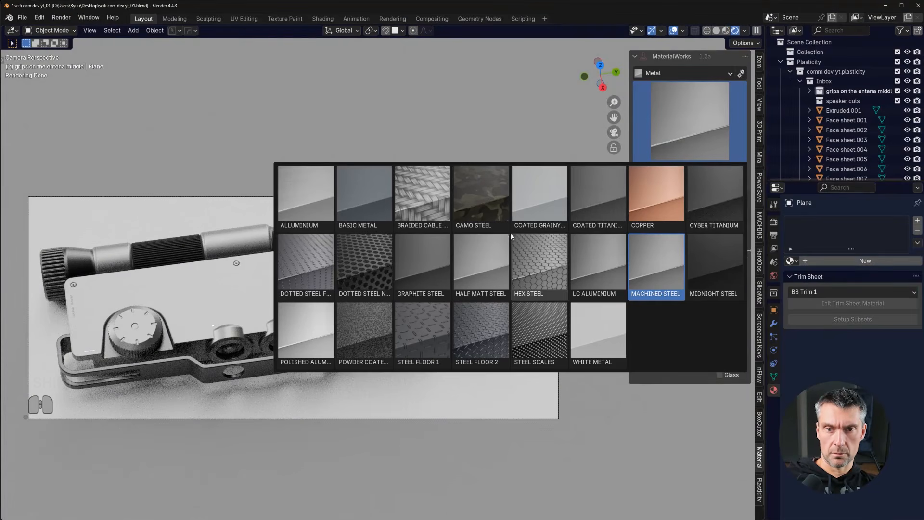
left_click(600, 202)
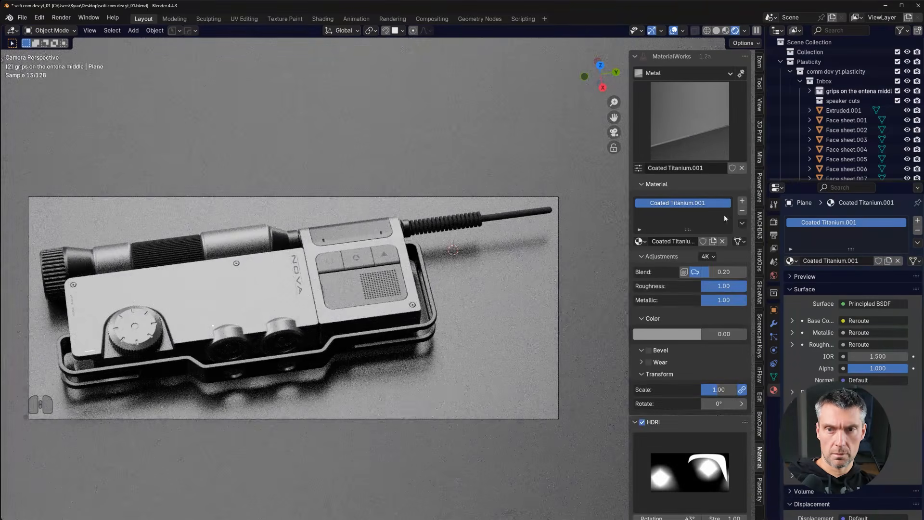
left_click(697, 151)
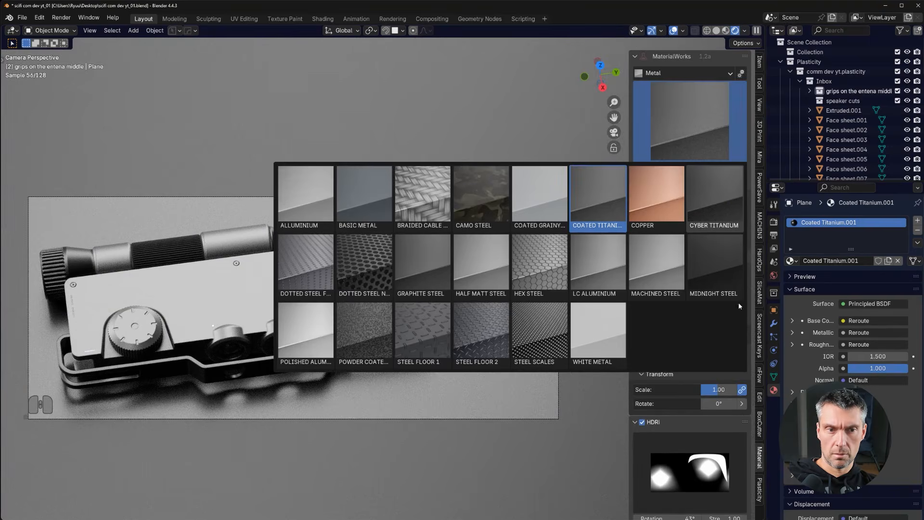
left_click(715, 197)
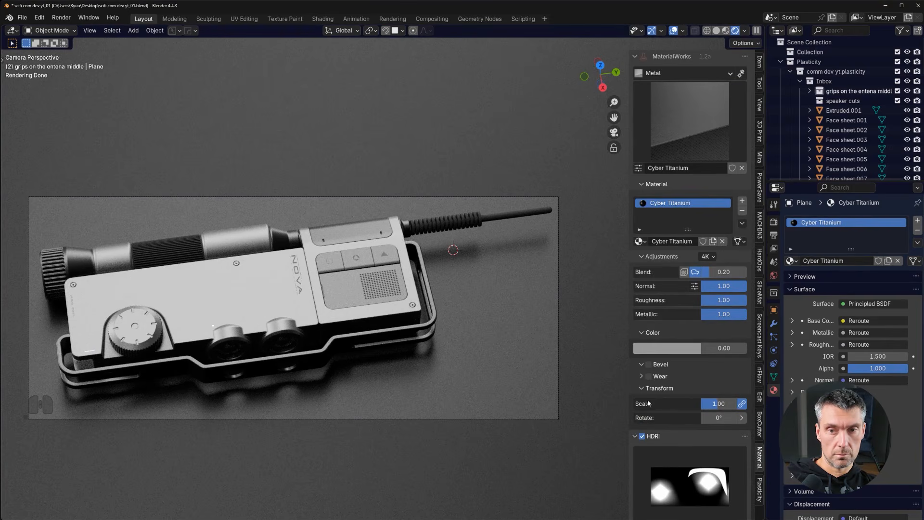
- Set the HDRI rotation to 39°, starting from 0° to compare the lighting
scroll(700, 476, "down", 2)
left_click(682, 485)
type("0")
key("Return")
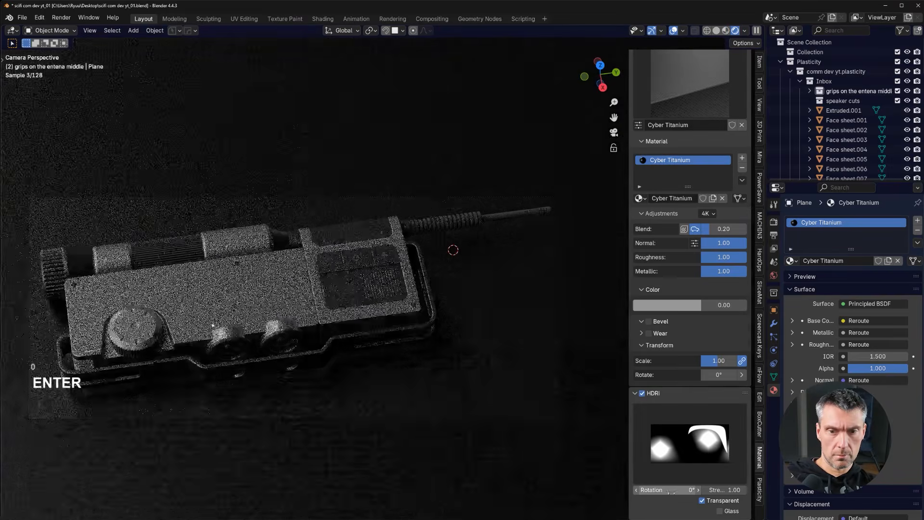
left_click_drag(659, 490, 679, 490)
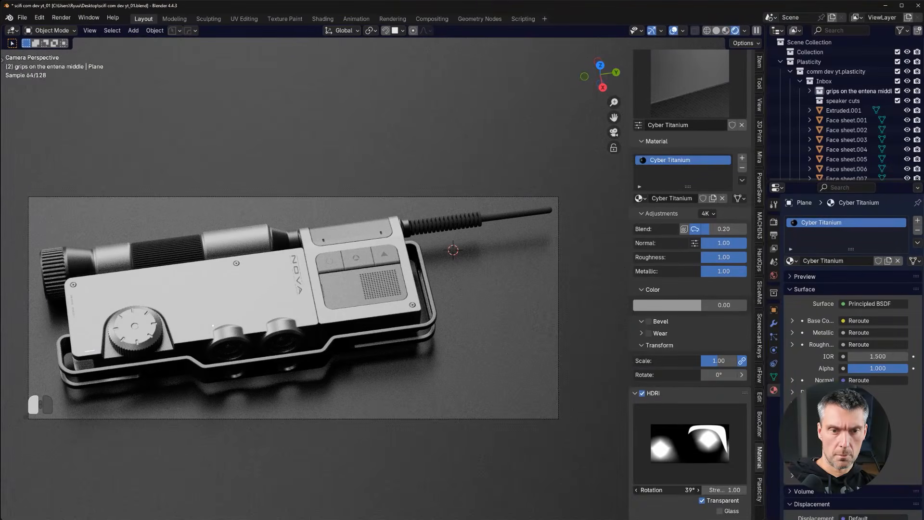
- Scale the ground plane down in two passes, by factors of 0.514 and 0.708
middle_click_drag(375, 339, 428, 334, "shift")
scroll(429, 333, "down", 2)
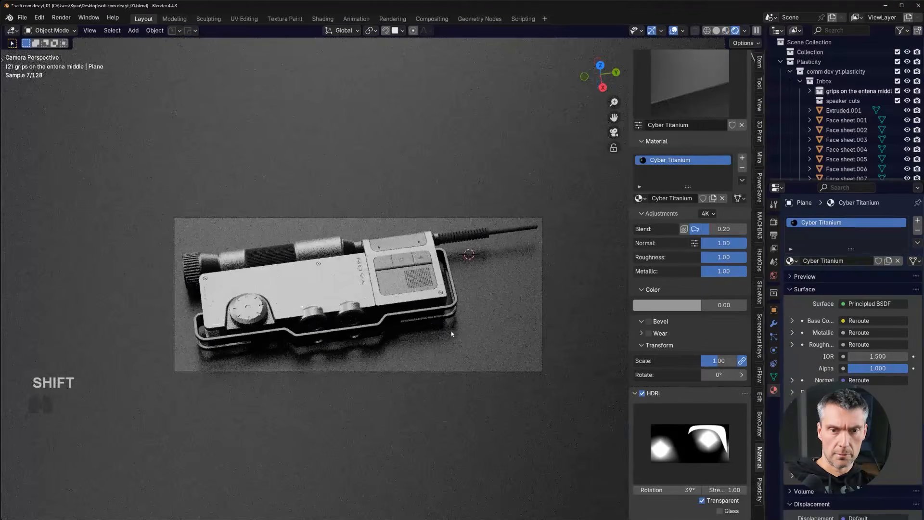
scroll(510, 333, "up", 2)
key("s")
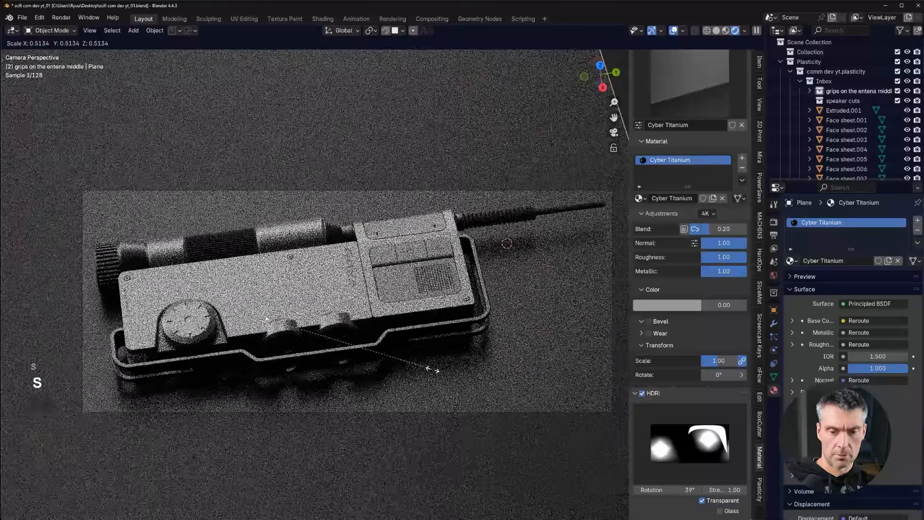
left_click(489, 406)
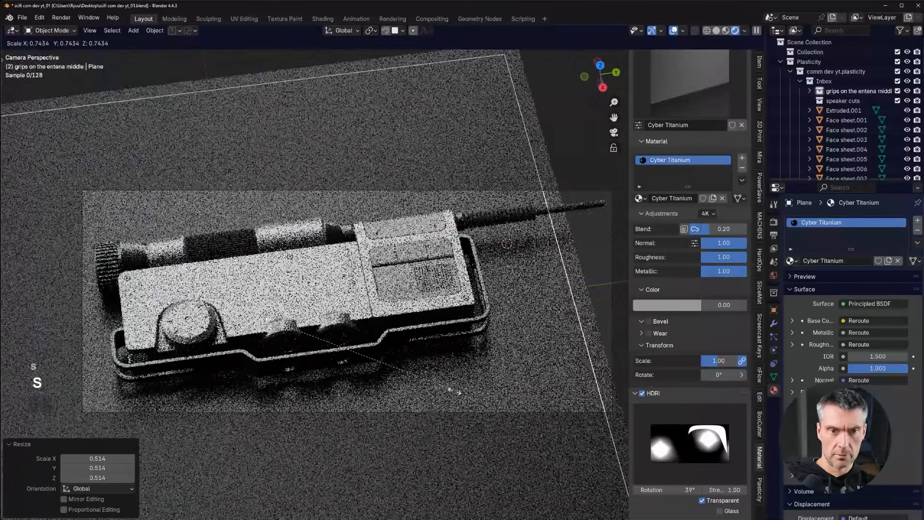
- Slide the ground plane horizontally with Z locked so it surrounds the camera frame, and enlarge it by a factor of 1.086
key("g")
key("shift+z")
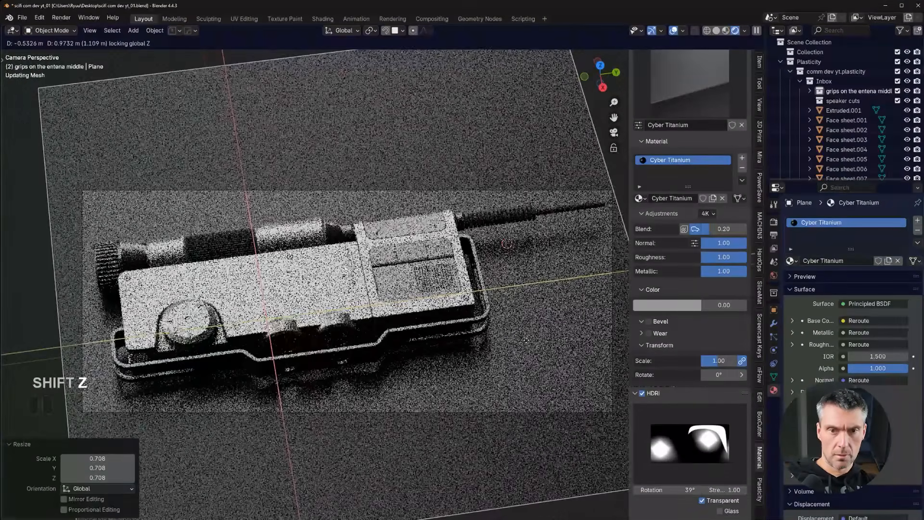
left_click(530, 343)
key("s")
left_click(534, 343)
scroll(397, 319, "down", 3)
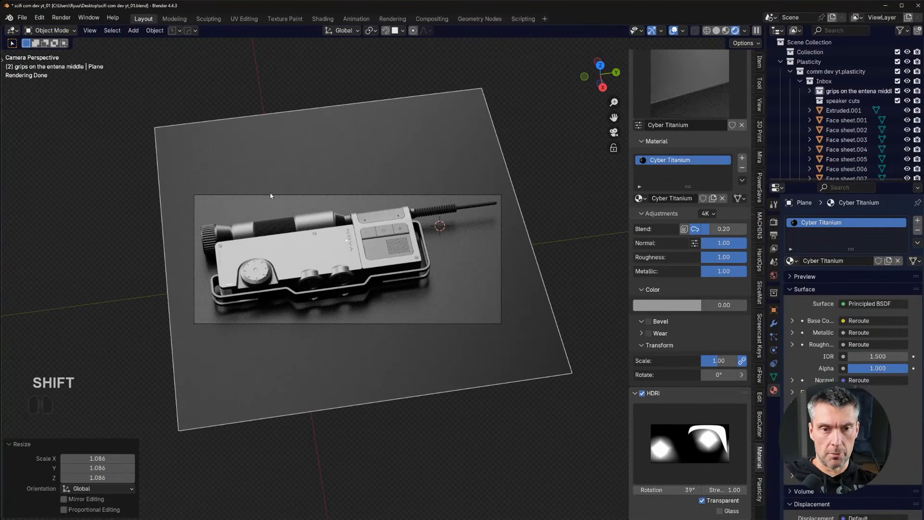
scroll(288, 252, "up", 3)
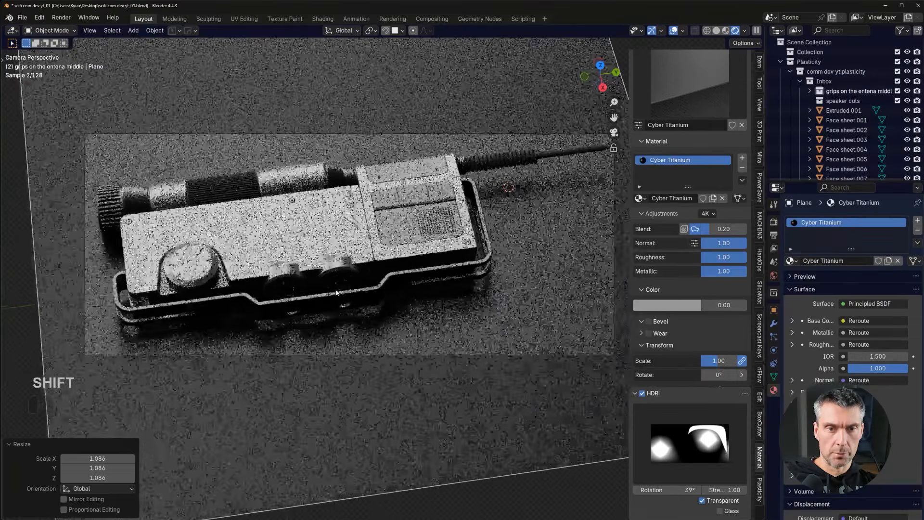
middle_click_drag(415, 283, 391, 297, "shift")
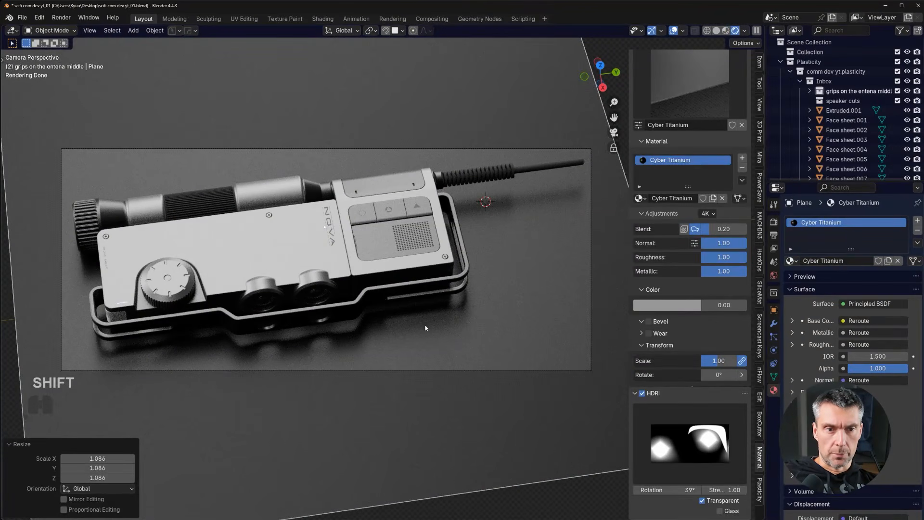
- Add a plane mesh and move it by about 1.86 m in X, -1.42 m in Y and -1.42 m in Z
scroll(306, 408, "down", 3)
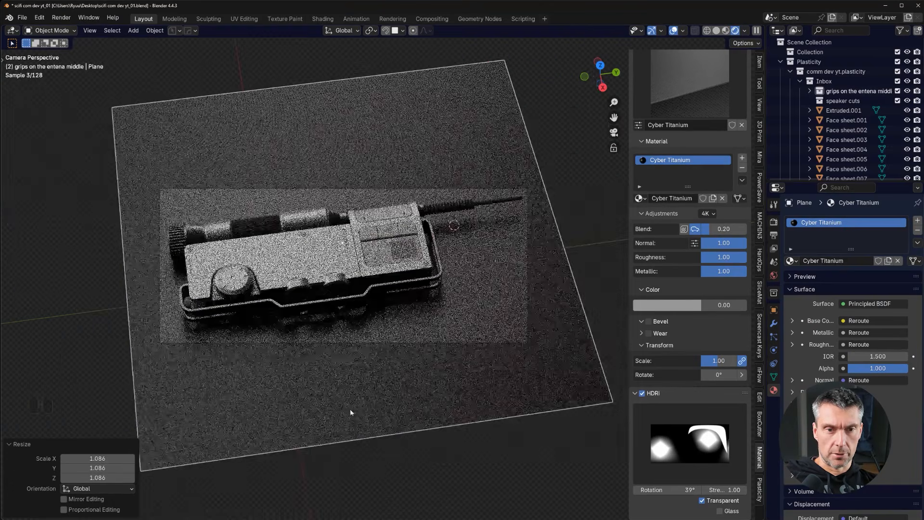
key("shift+a")
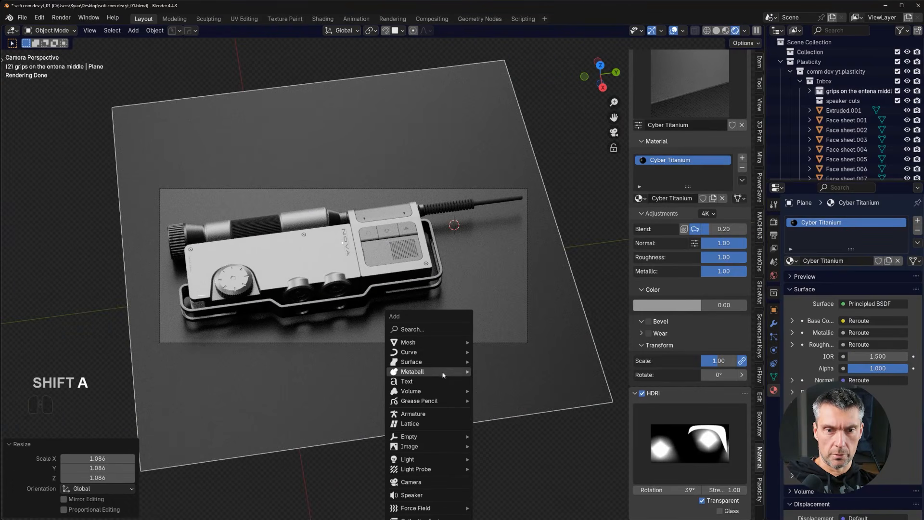
mouse_move(431, 343)
left_click(496, 364)
key("g")
left_click(480, 457)
- Tilt the new plane -66.9° about the global Y axis and scale it up uniformly into a wide reflector
key("r")
key("x")
key("y")
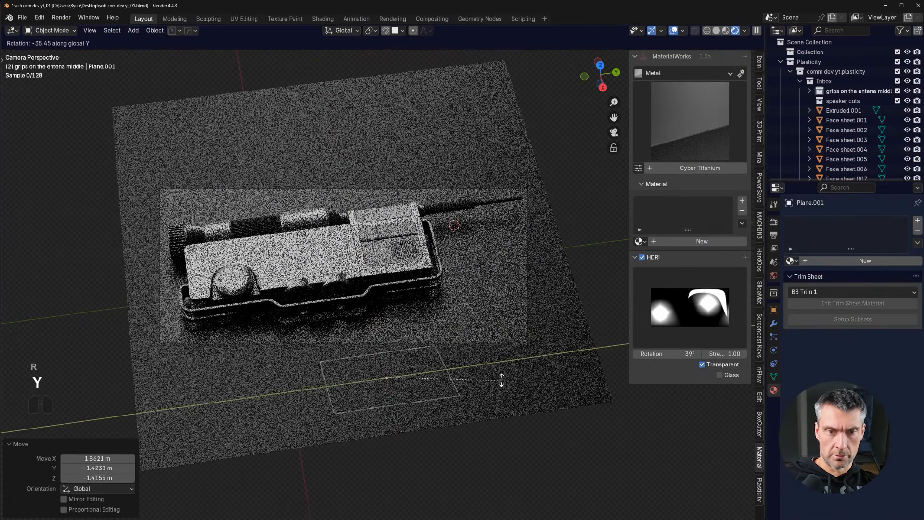
left_click(501, 322)
key("s")
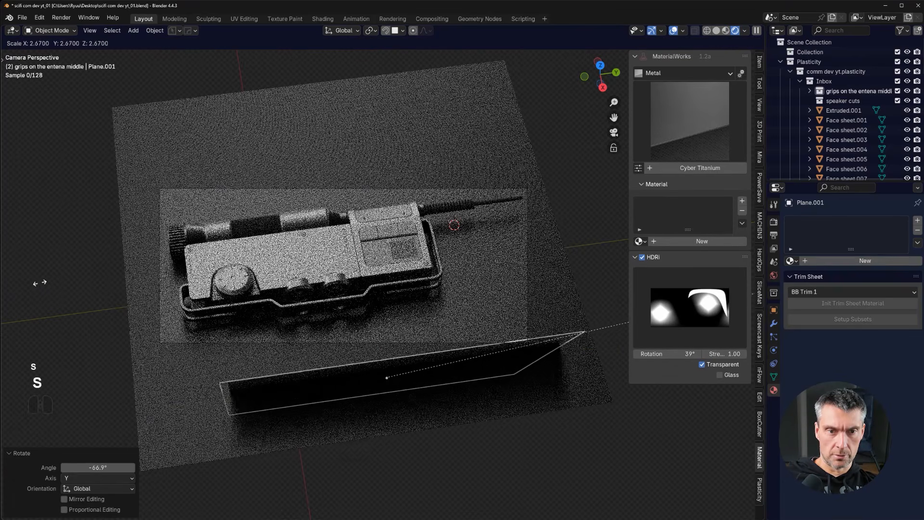
left_click(370, 240)
- Move the reflector plane by about 0.31, -0.29 and -0.24 m in X, Y and Z, and rotate it -9.95° about Z
key("g")
left_click(394, 259)
key("r")
key("r")
key("z")
left_click(441, 264)
key("r")
key("z")
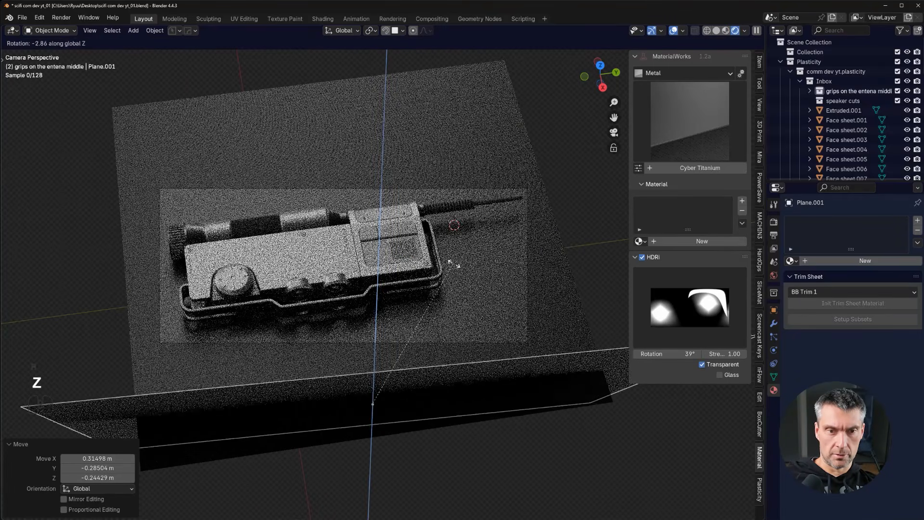
left_click(466, 287)
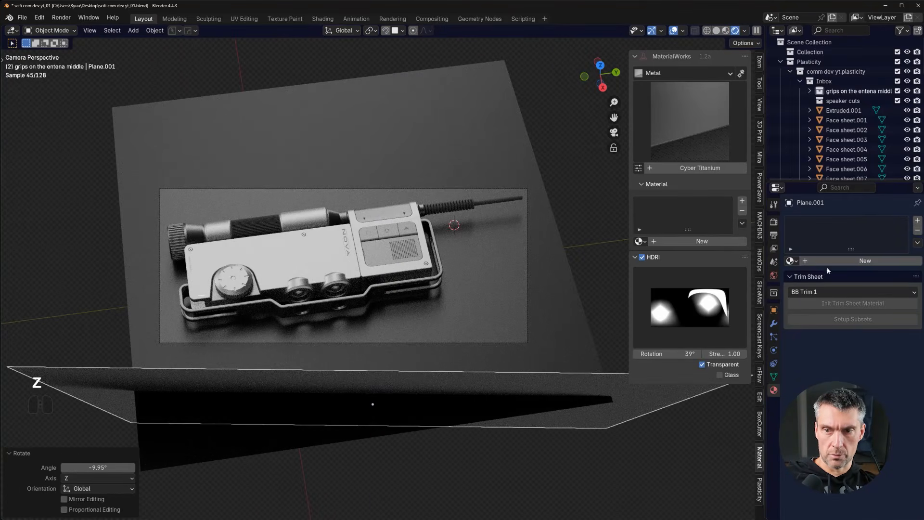
- Give the reflector plane a new default material and rotate it 14.7° about its local Y axis
left_click(865, 260)
left_click(877, 322)
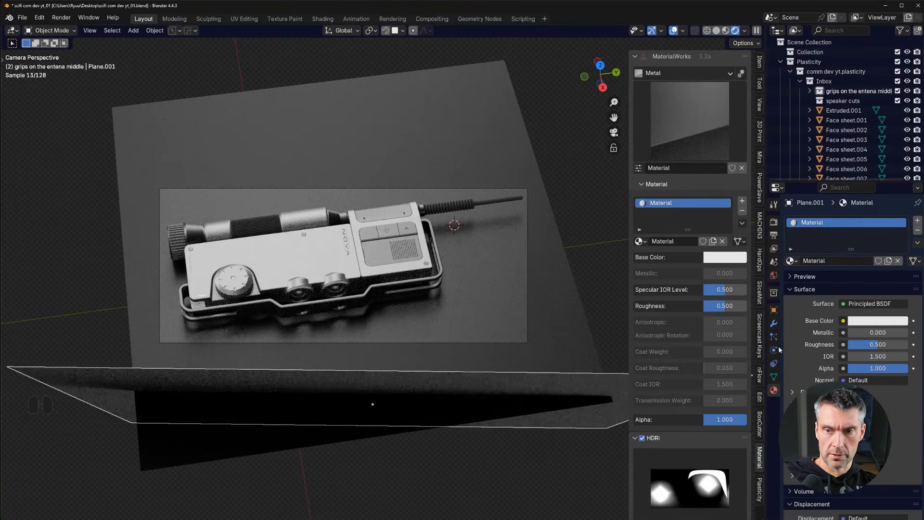
key("r")
key("y")
key("y")
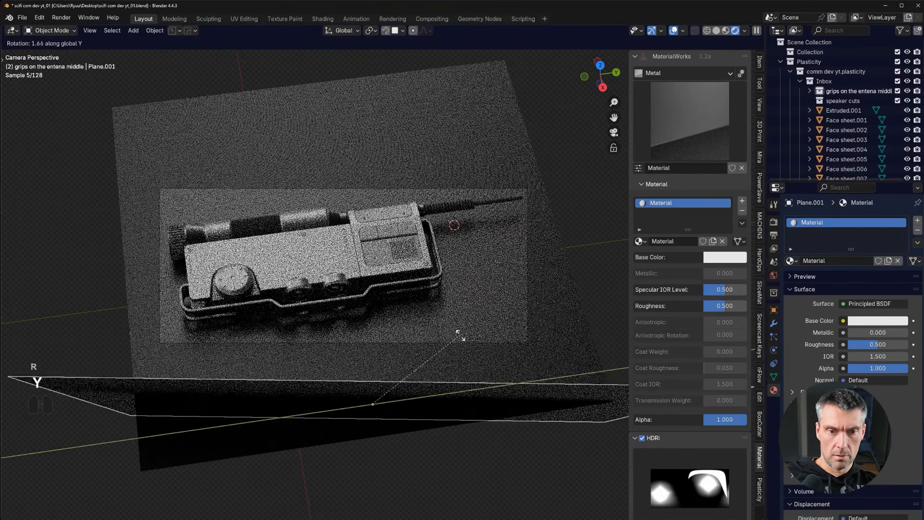
left_click(470, 359)
- Move the reflector plane by about -0.74, -0.34 and 0.47 m in X, Y and Z, and scale it by 1.811
key("g")
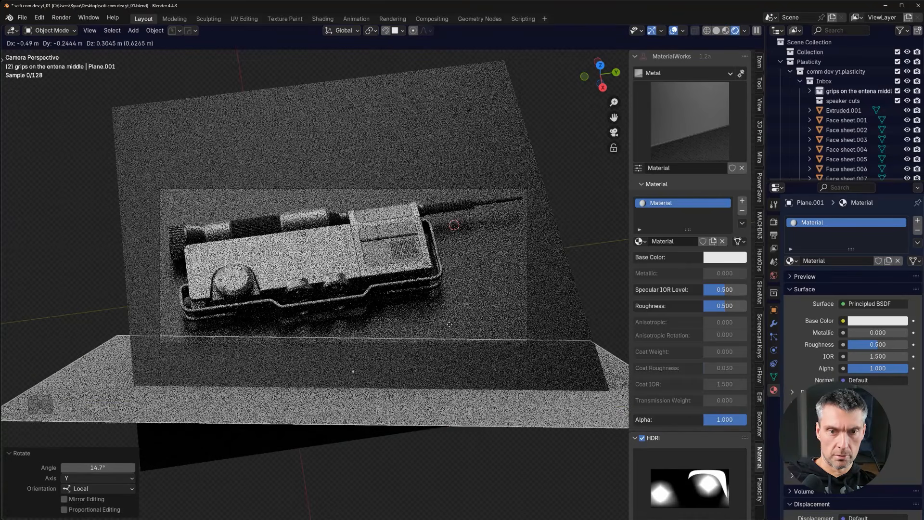
left_click(445, 313)
key("s")
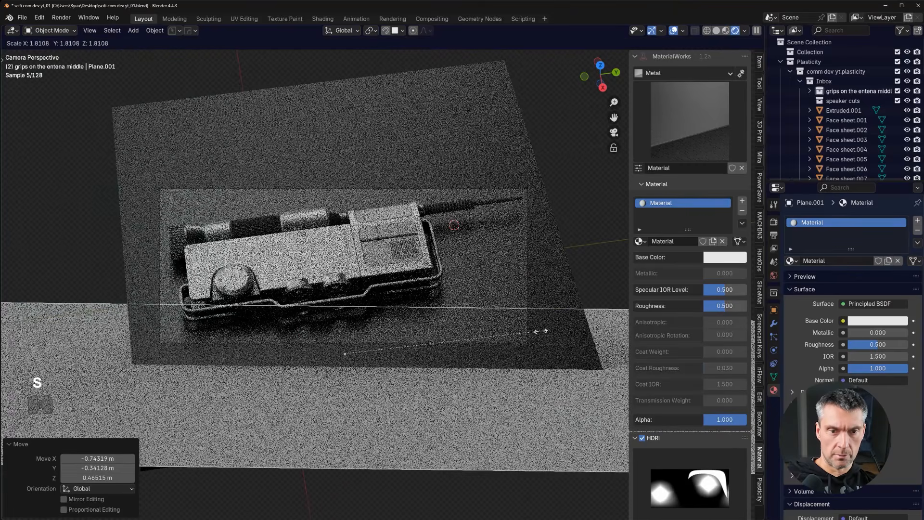
left_click(541, 331)
- Toggle the reflector plane's viewport visibility to compare the device's lighting with and without it, leaving the plane shown
scroll(326, 351, "up", 4)
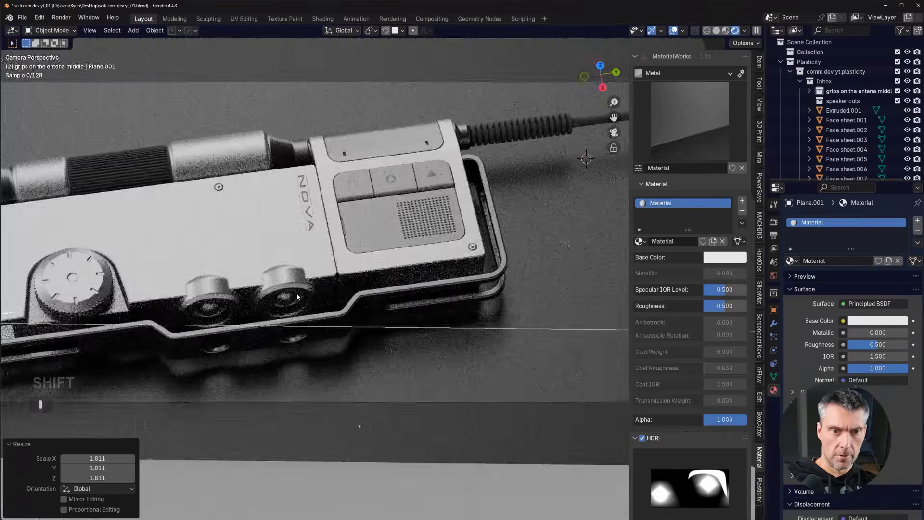
middle_click_drag(116, 311, 246, 288, "shift")
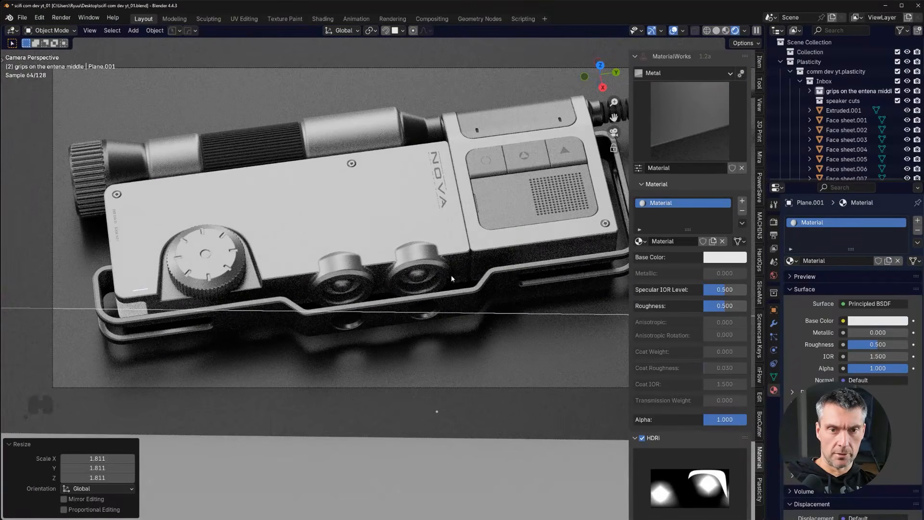
scroll(447, 287, "down", 3)
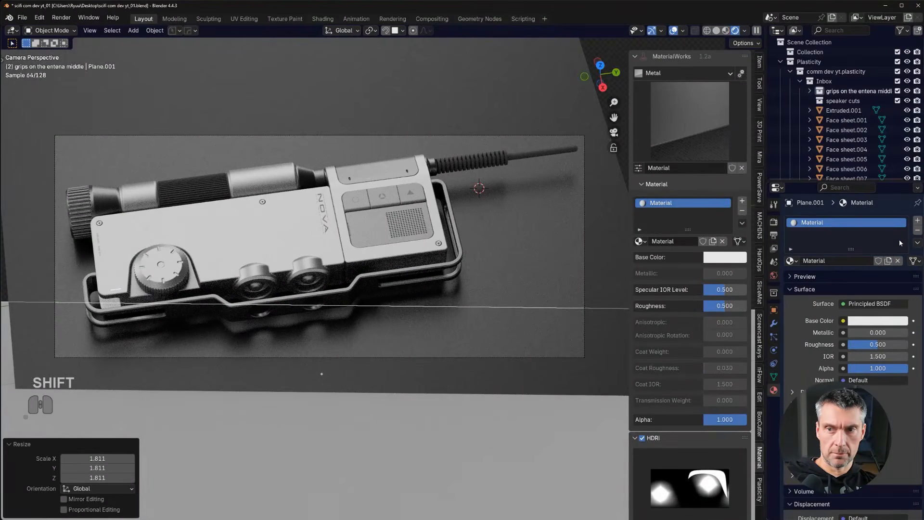
scroll(872, 126, "down", 5)
scroll(873, 126, "up", 6)
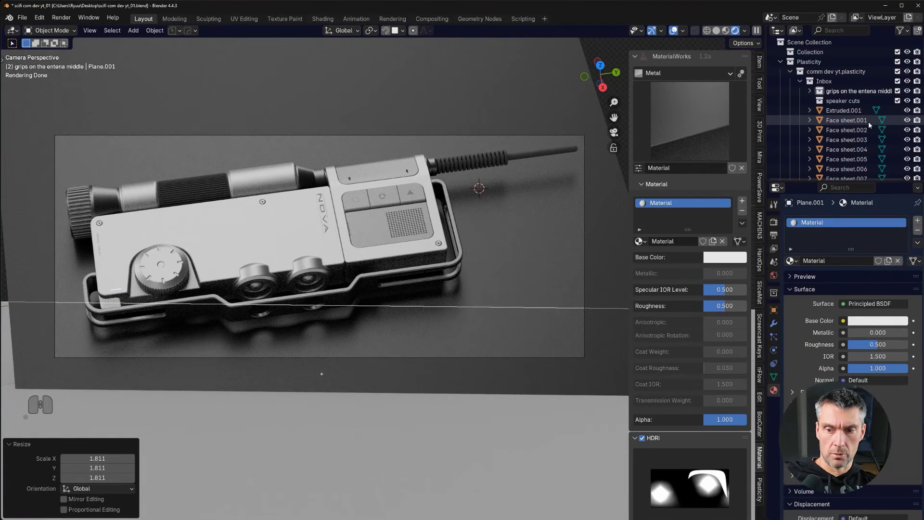
key("KP_Decimal")
key("KP_0")
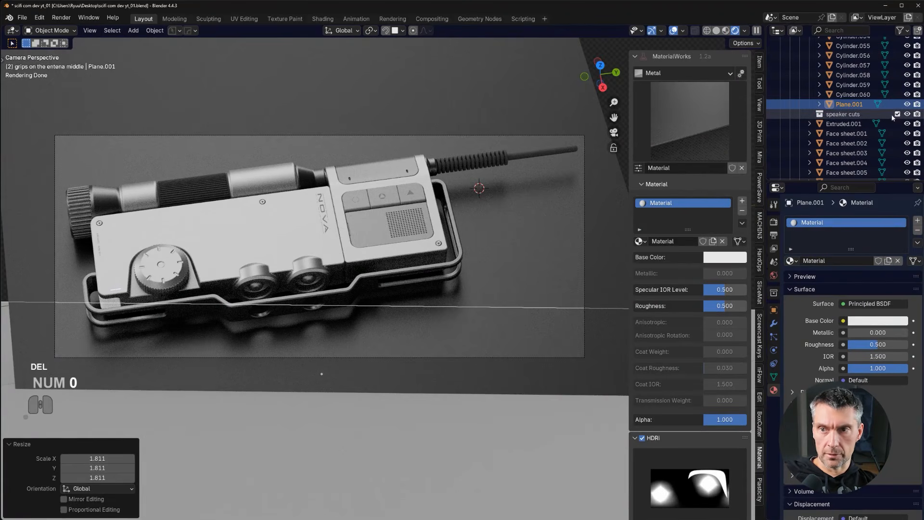
left_click(908, 105)
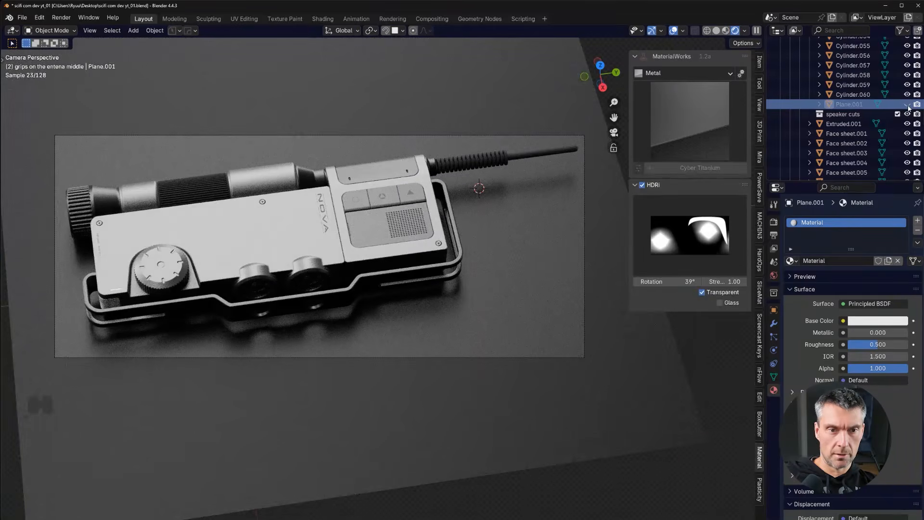
left_click(908, 105)
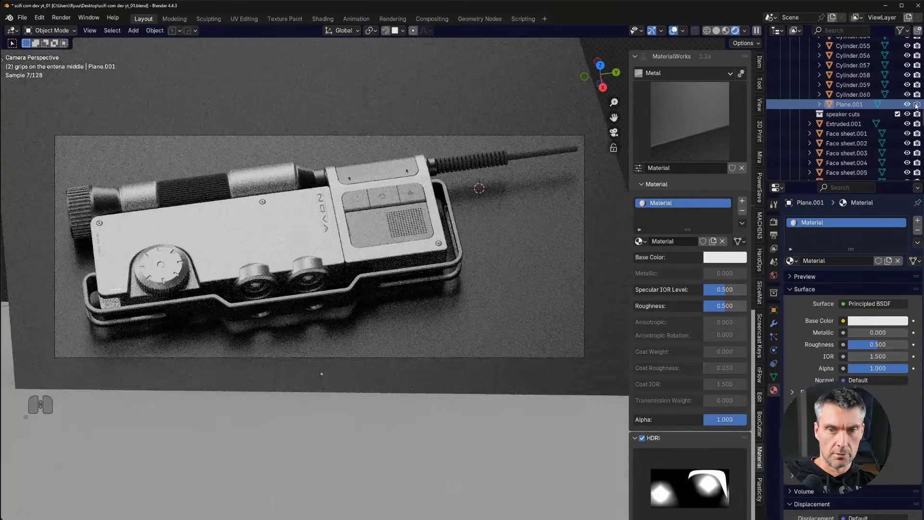
left_click(916, 105)
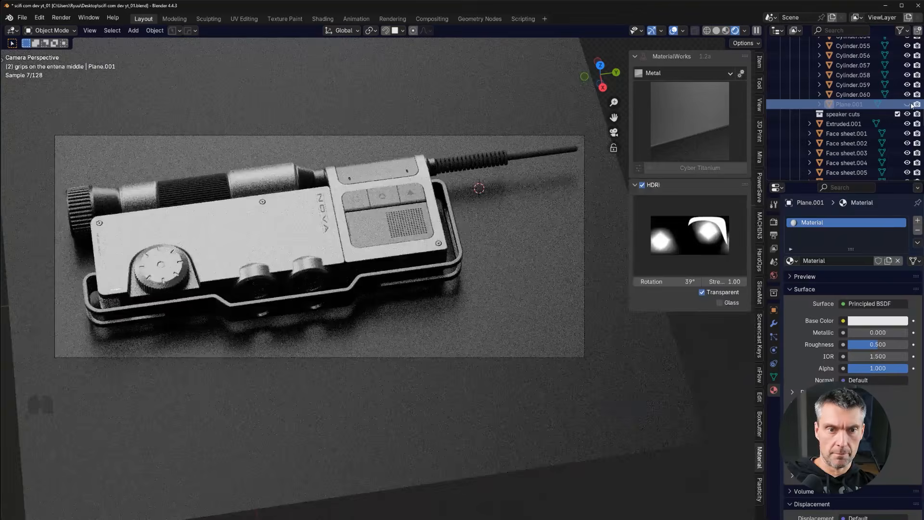
left_click(915, 105)
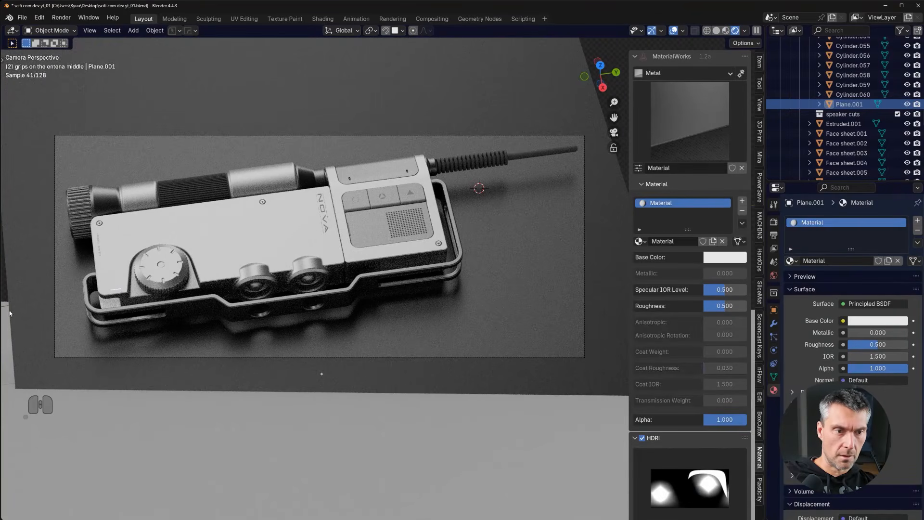
- Select the ground plane and save the project as a new incremental version with PowerSave
left_click(114, 305)
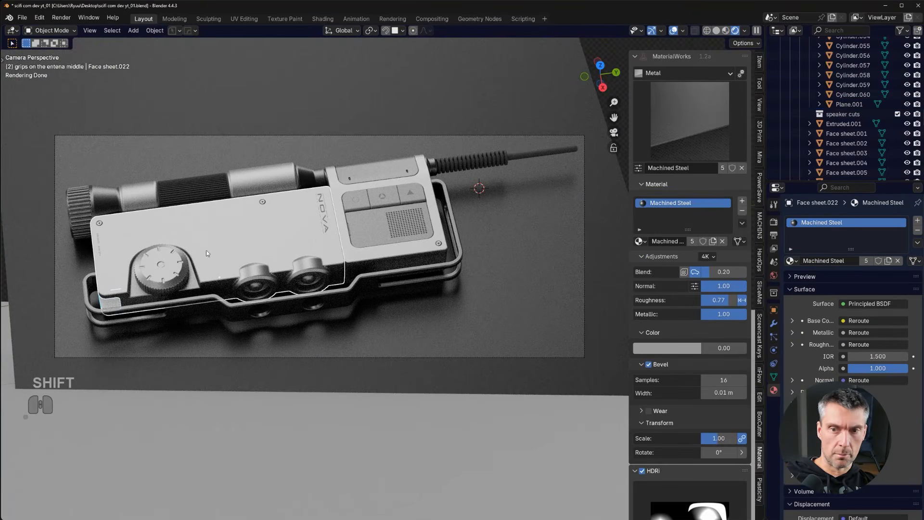
left_click(312, 244)
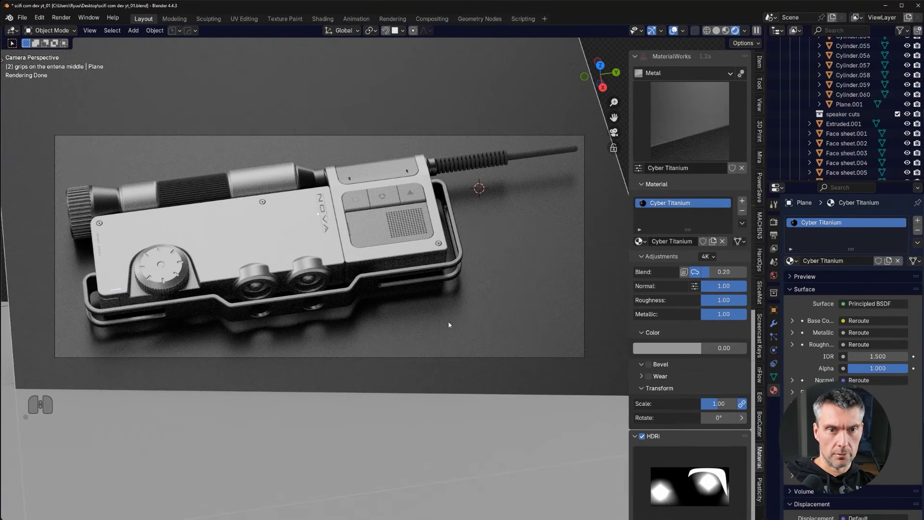
left_click(172, 30)
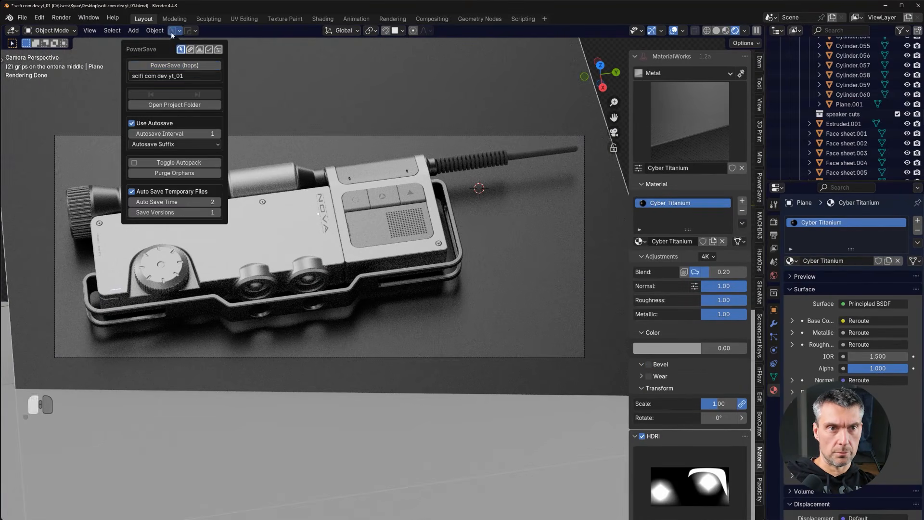
left_click(175, 65)
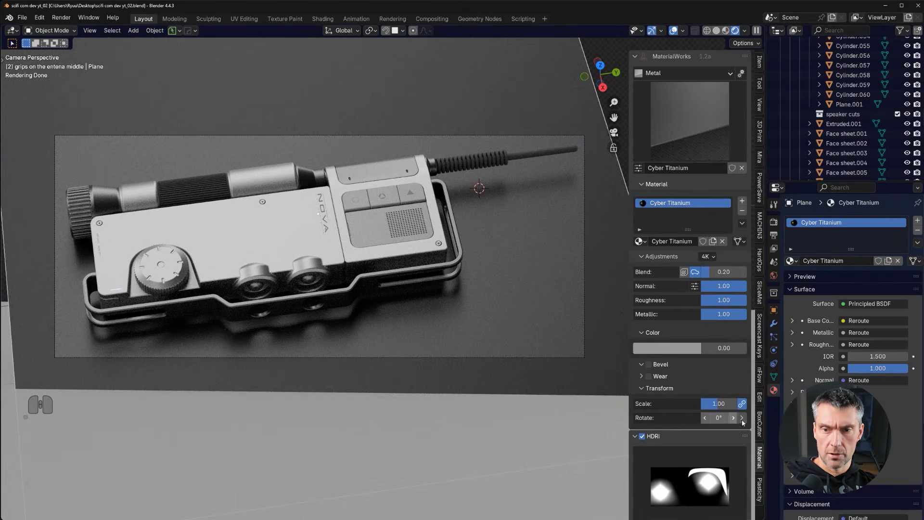
- Set the HDRI strength to 1.2
scroll(725, 413, "down", 2)
left_click(710, 489)
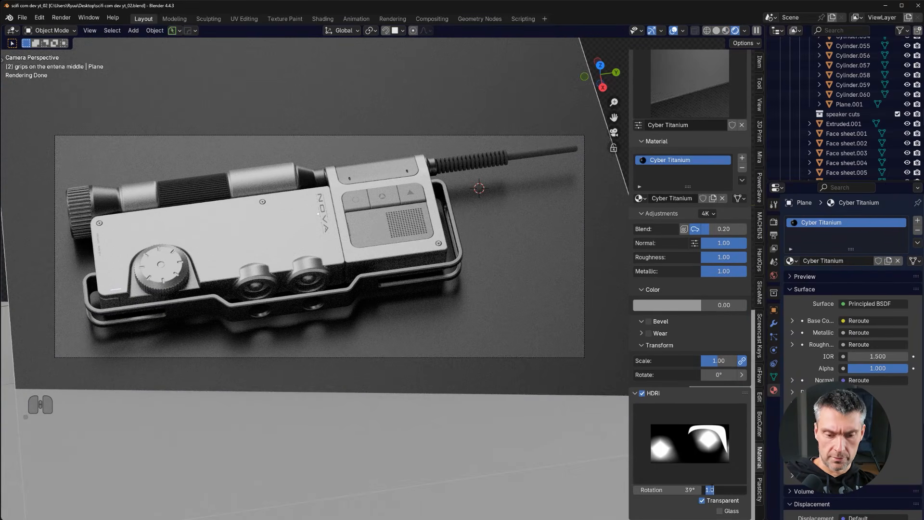
type("1.2")
key("Return")
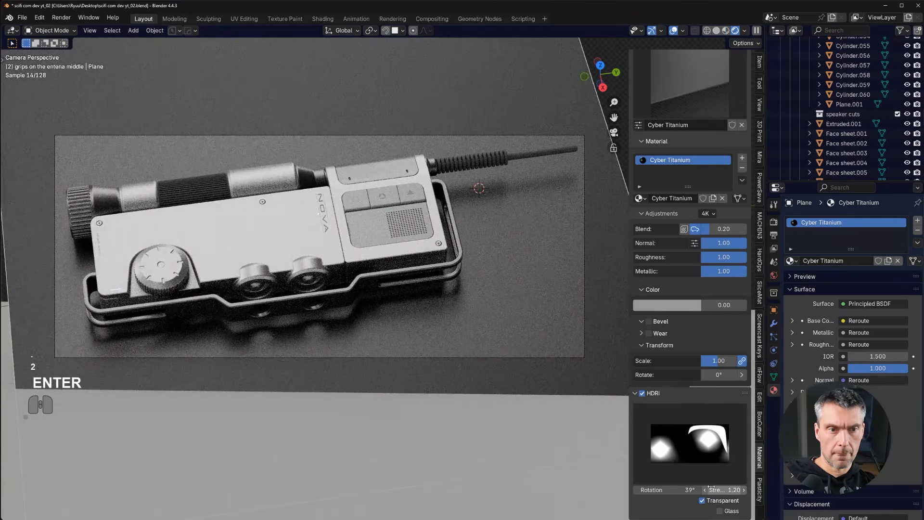
- Render a test image from the camera, inspect the device in it and close the render window
left_click(62, 17)
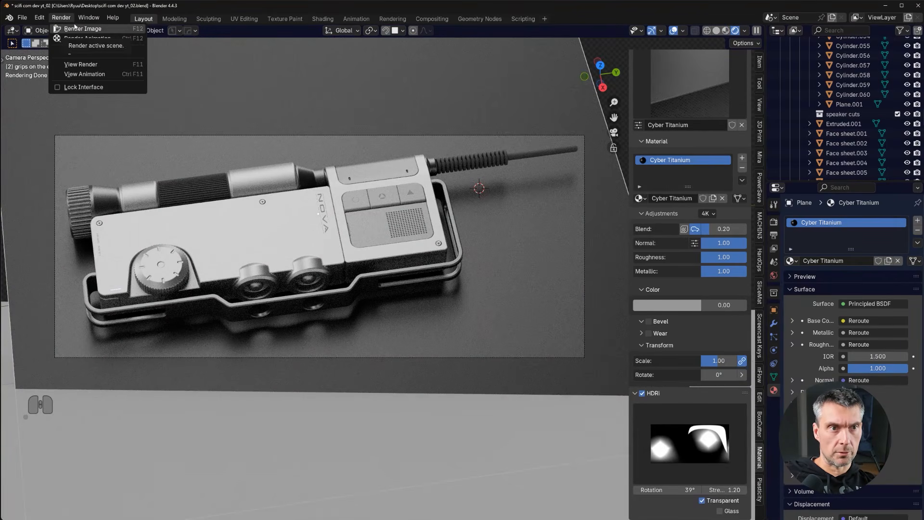
left_click(77, 29)
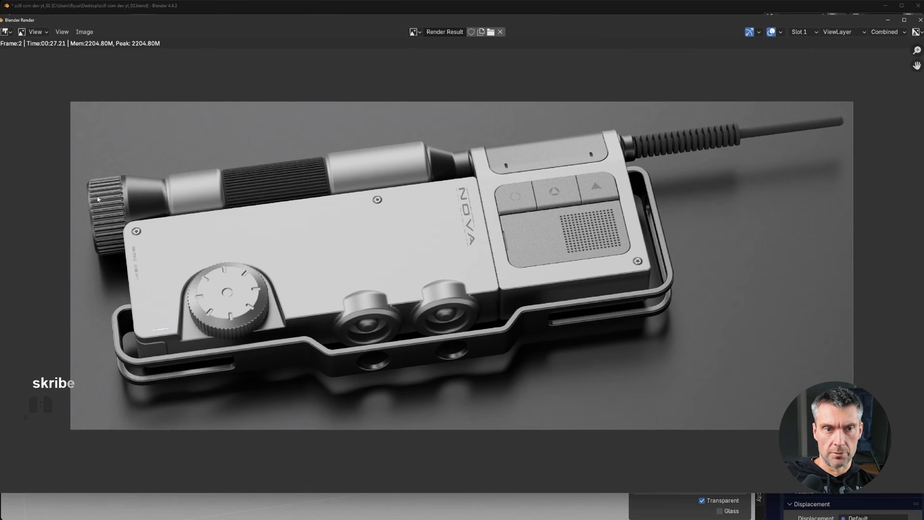
left_click(921, 21)
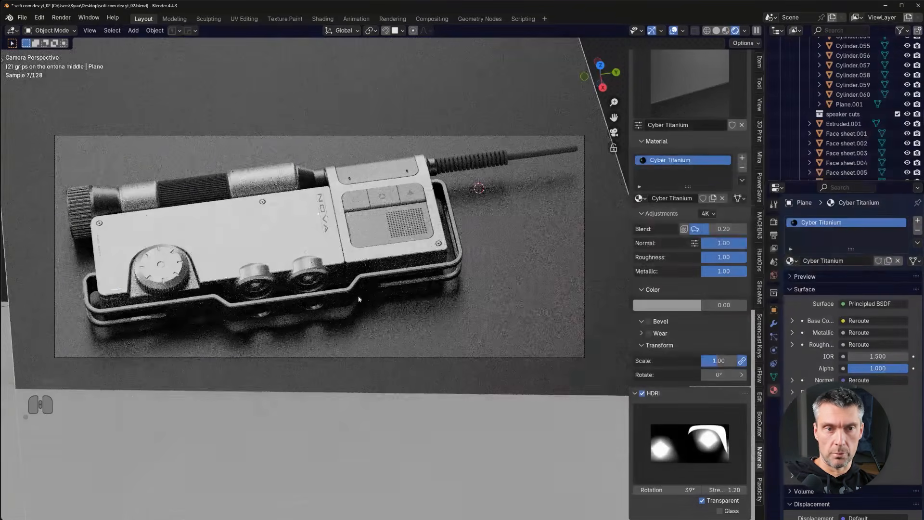
- Set the Coated Titanium roughness to 0.88, starting from the knurled end cap of the device's cylinder
left_click(101, 201)
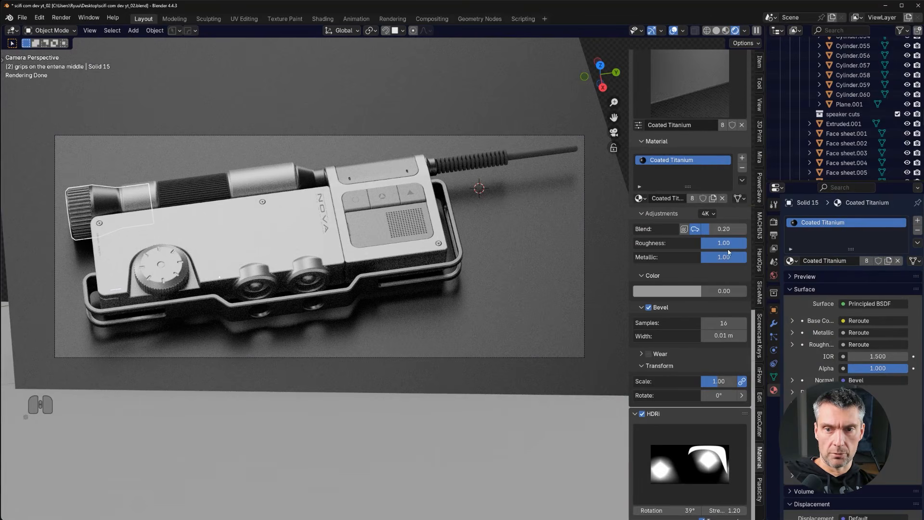
left_click_drag(741, 248, 741, 245)
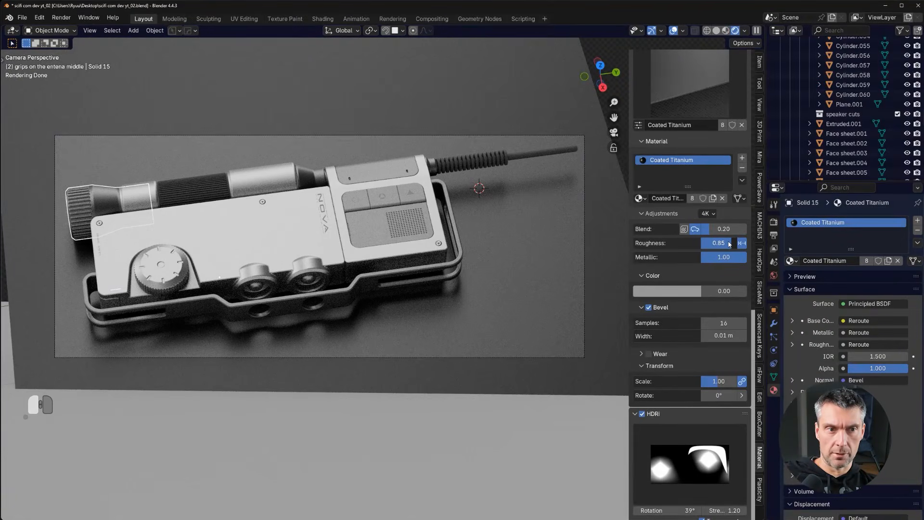
left_click_drag(742, 243, 742, 243)
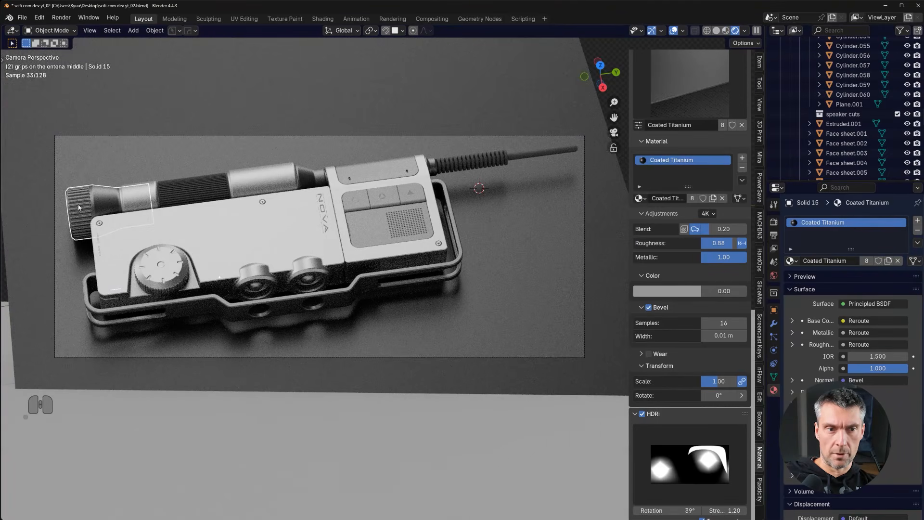
- Render the final image from the camera again and inspect the device in the render result
left_click(491, 311)
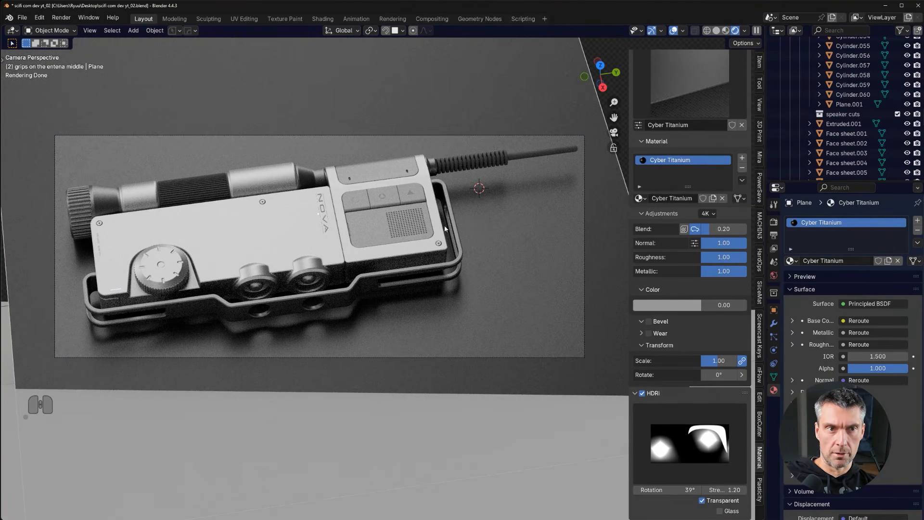
left_click(73, 29)
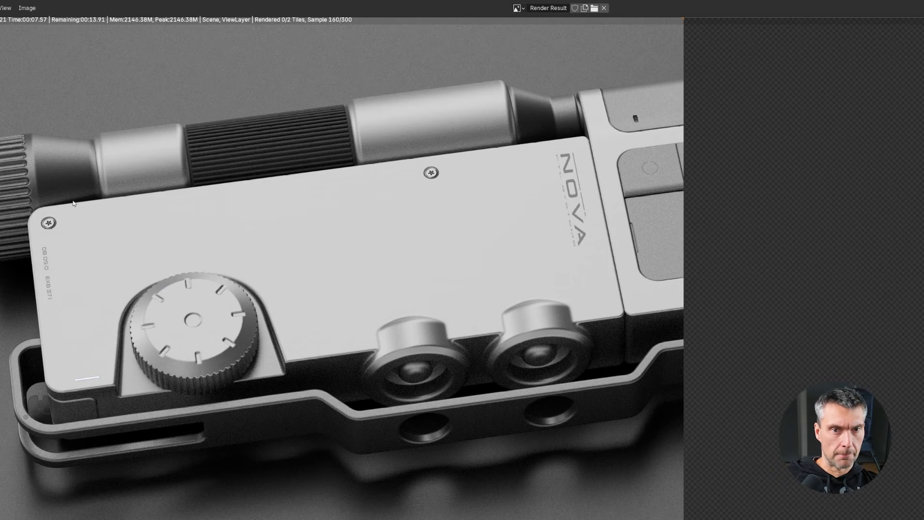
scroll(241, 241, "down", 3)
scroll(557, 286, "up", 1)
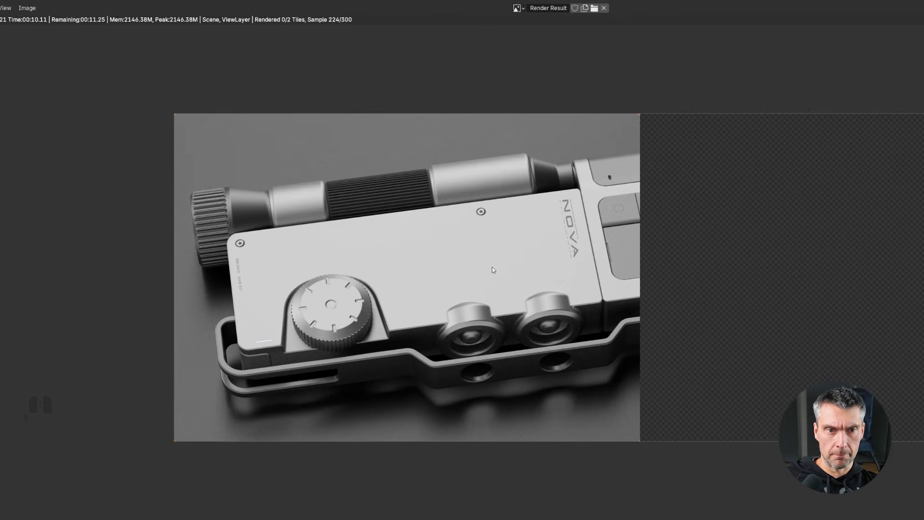
scroll(486, 265, "up", 1)
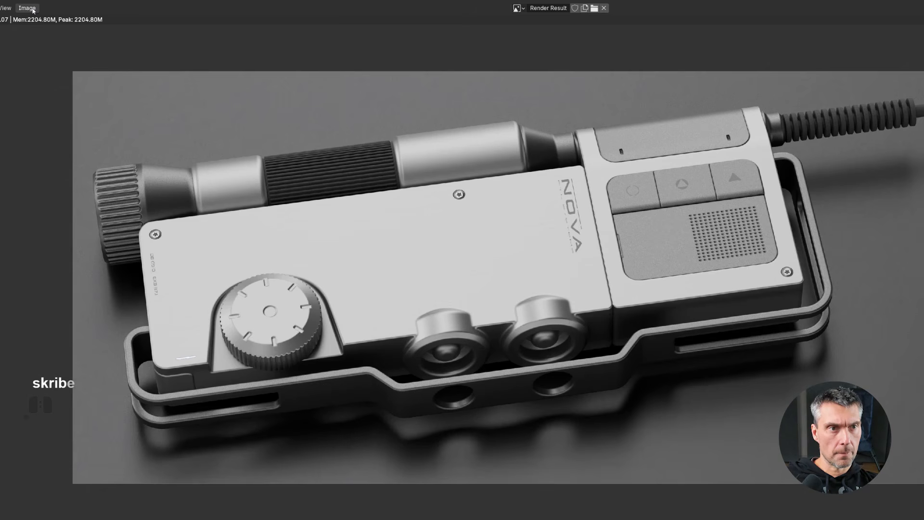
- Save the render result on the Desktop as a 16-bit RGBA TIFF named "scifi com yt 1"
left_click(30, 9)
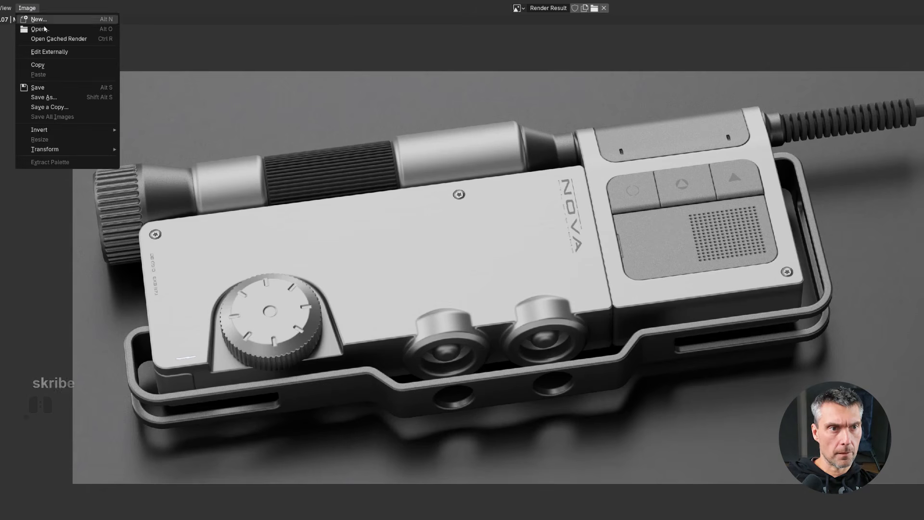
left_click(61, 101)
left_click(453, 405)
left_click_drag(452, 403, 363, 392)
type("scifi com yt 1")
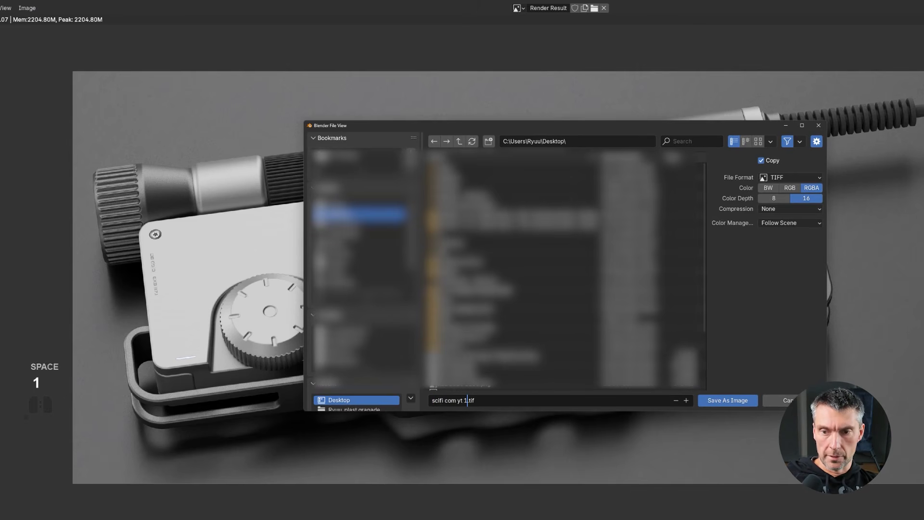
left_click(727, 400)
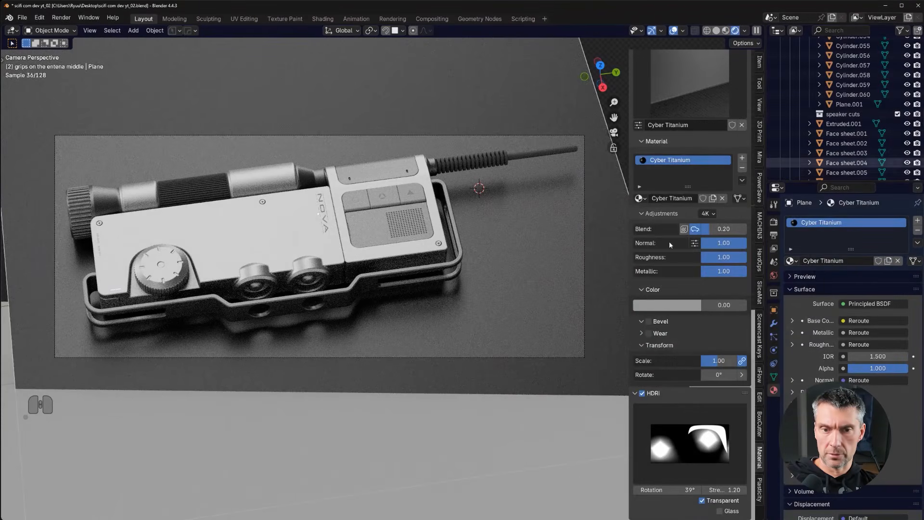
- Exclude the reflector plane Plane.001 from rendering and render the camera image again
left_click(849, 104)
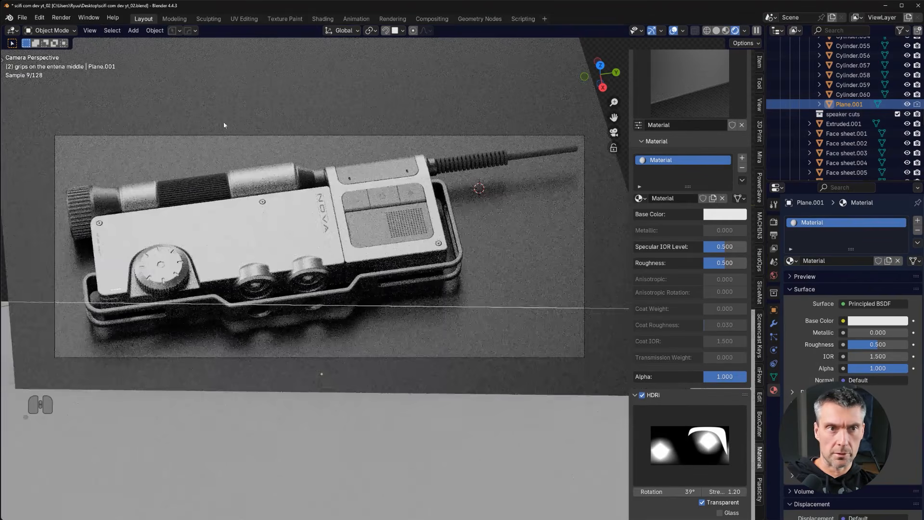
left_click(61, 17)
left_click(77, 27)
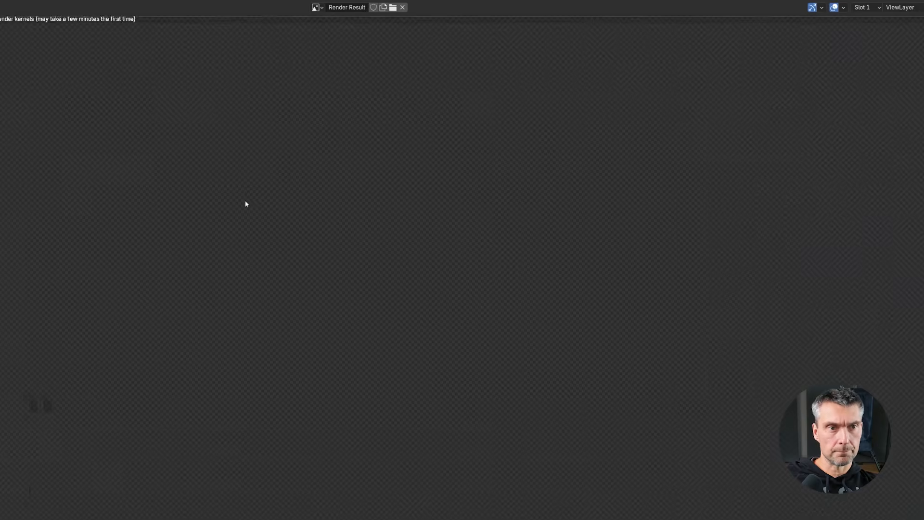
scroll(310, 184, "up", 1)
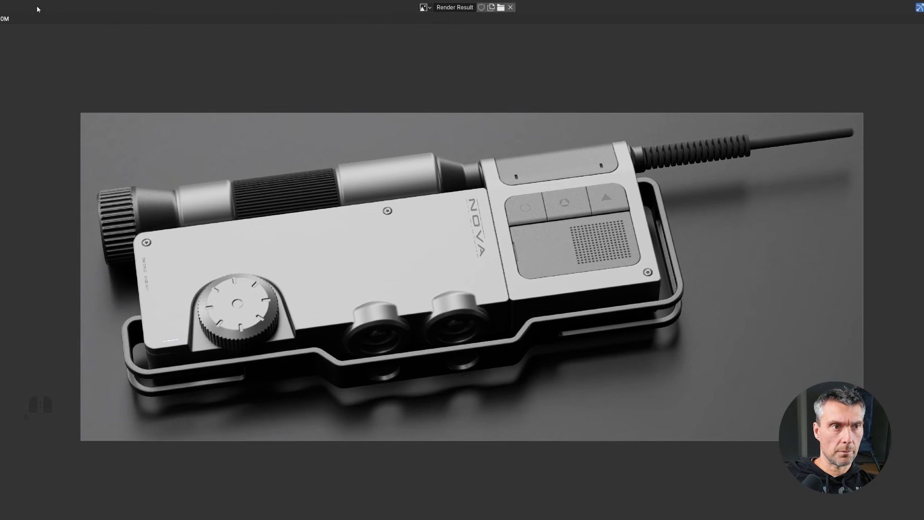
- Save the render without the reflector on the Desktop as "scifi com yt no refl.tif"
key("shift+alt+s")
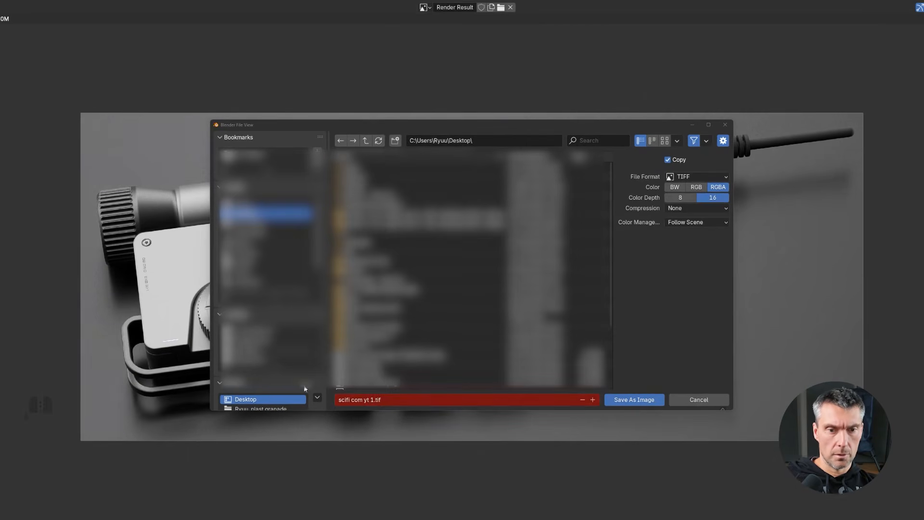
left_click(371, 400)
left_click(371, 400)
key("Delete")
type("no refl")
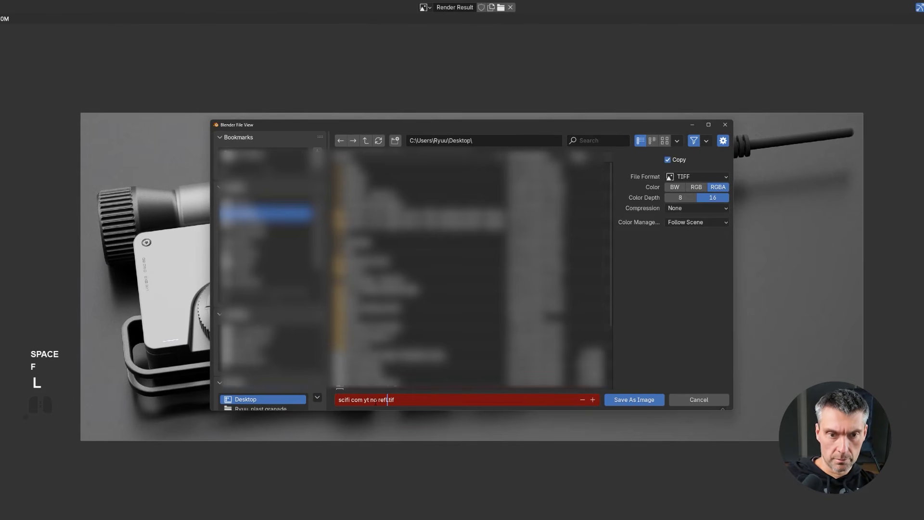
key("Return")
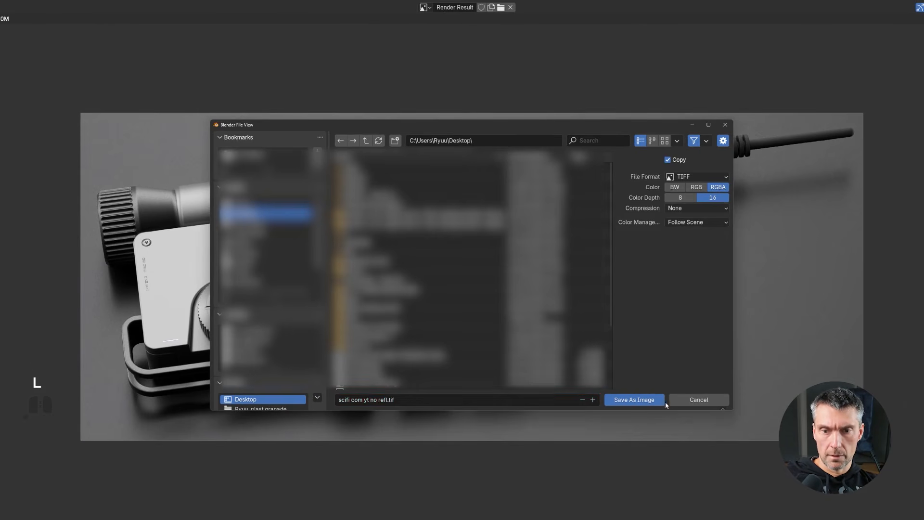
left_click(634, 399)
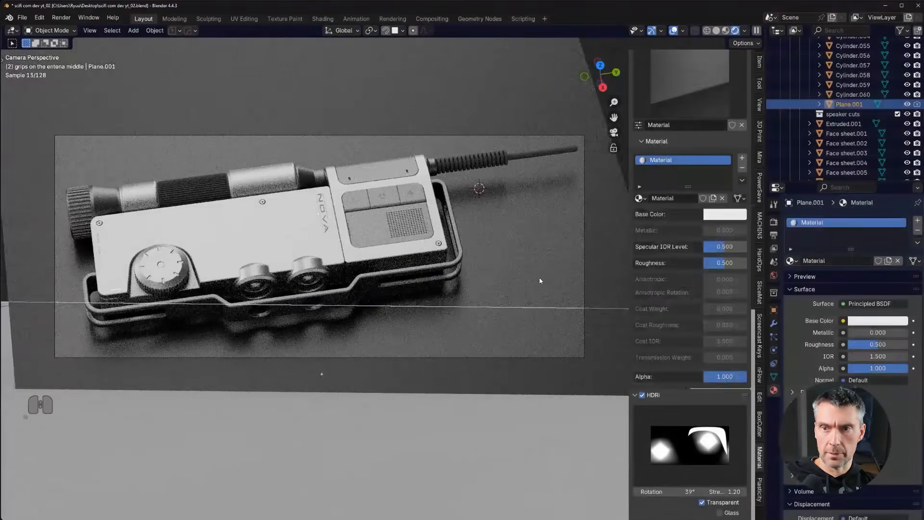
- Exclude the Cyber Titanium ground plane from rendering and render the device on a transparent background
key("Delete")
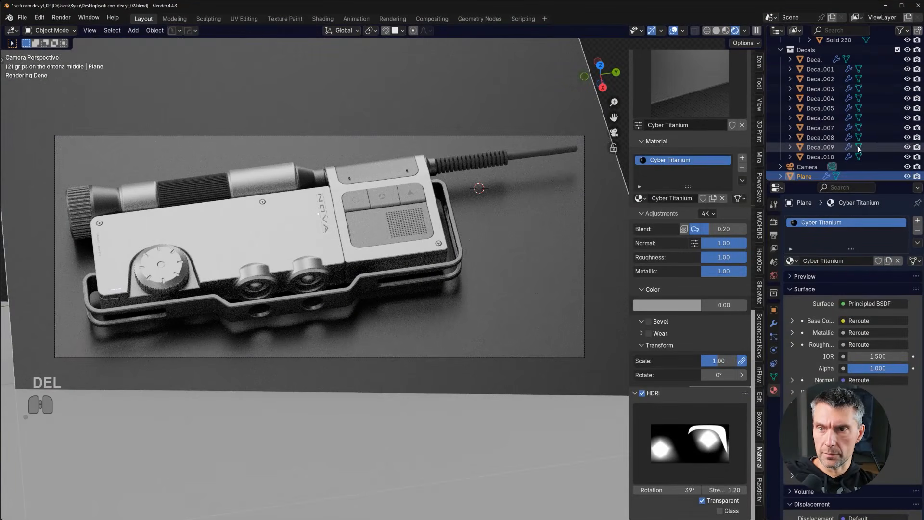
left_click(917, 176)
left_click(61, 17)
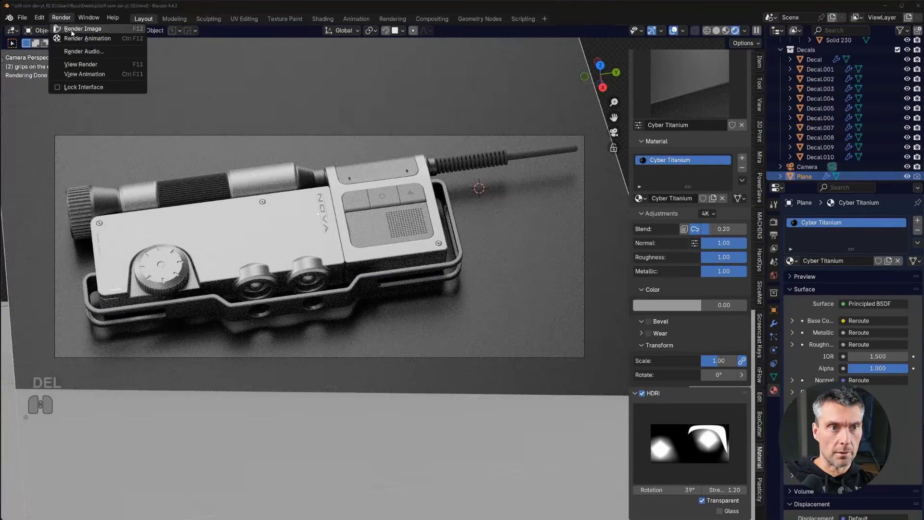
left_click(77, 29)
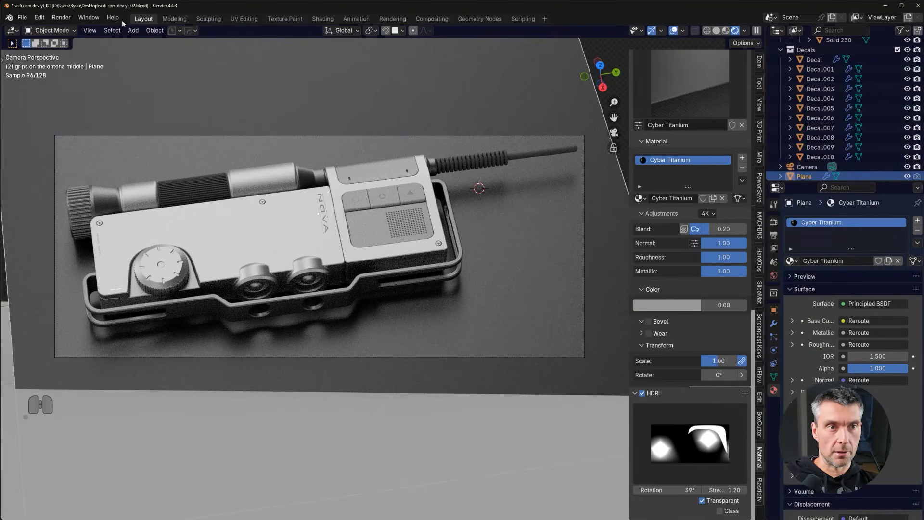
left_click(61, 17)
left_click(77, 28)
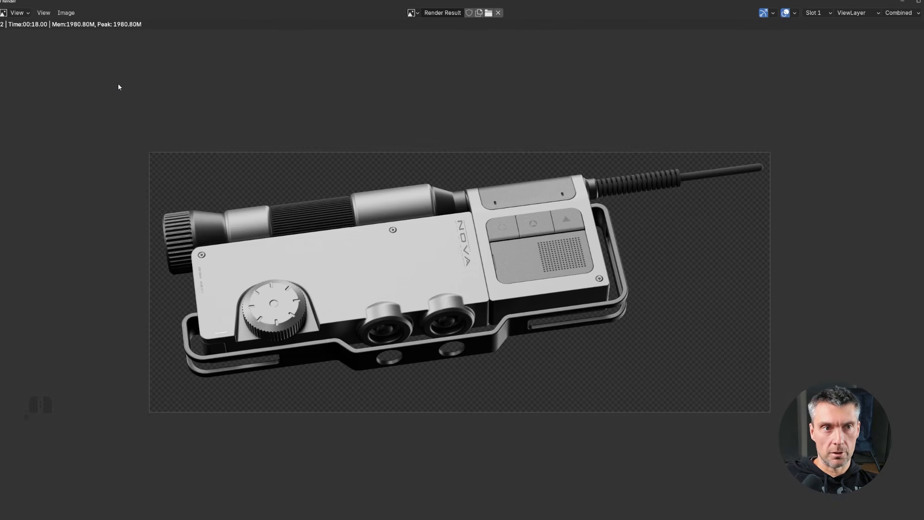
- Save the transparent-background render on the Desktop as a 16-bit RGBA TIFF named "scifi com yt tranp back.tif"
left_click(63, 13)
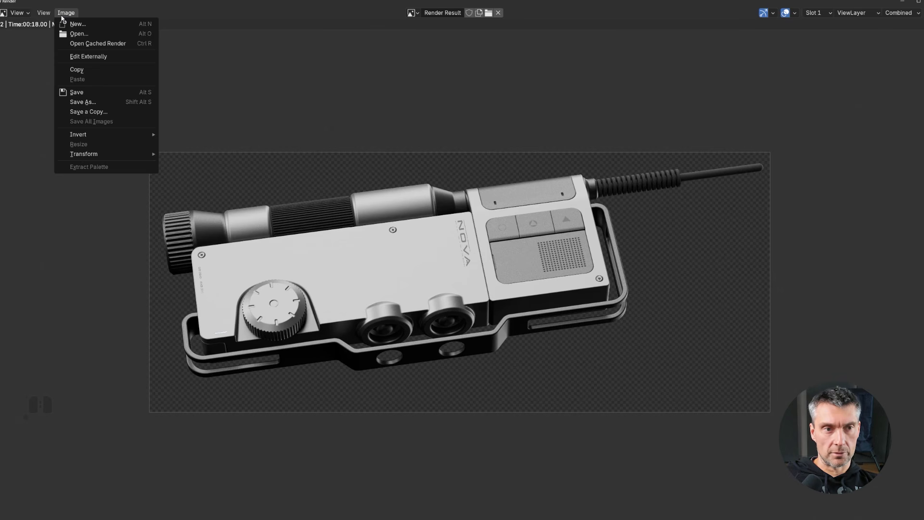
left_click(109, 112)
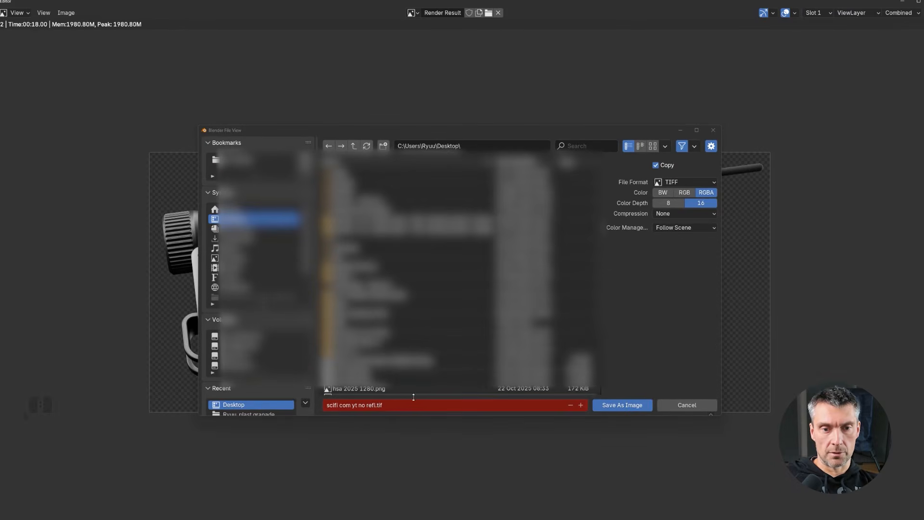
left_click(367, 405)
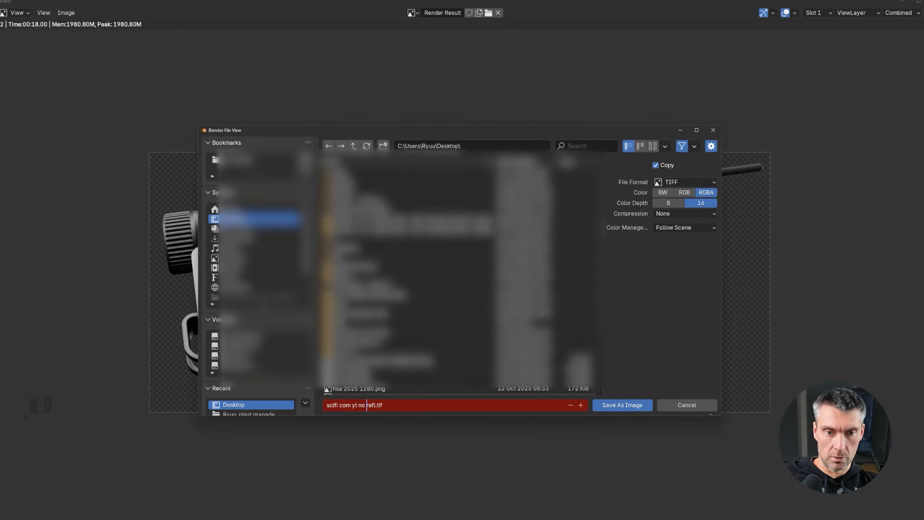
key("Delete")
key("Delete")
key("Delete")
key("Delete")
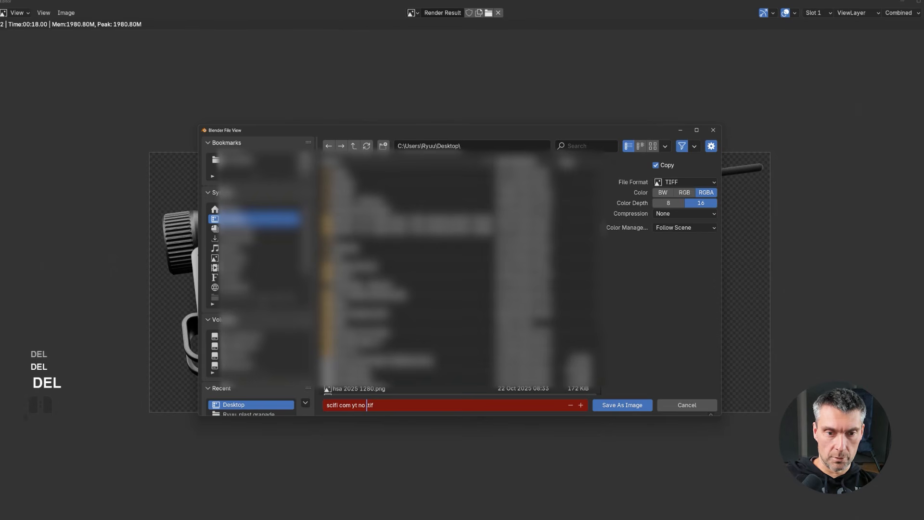
key("BackSpace")
key("BackSpace")
key("BackSpace")
type("no")
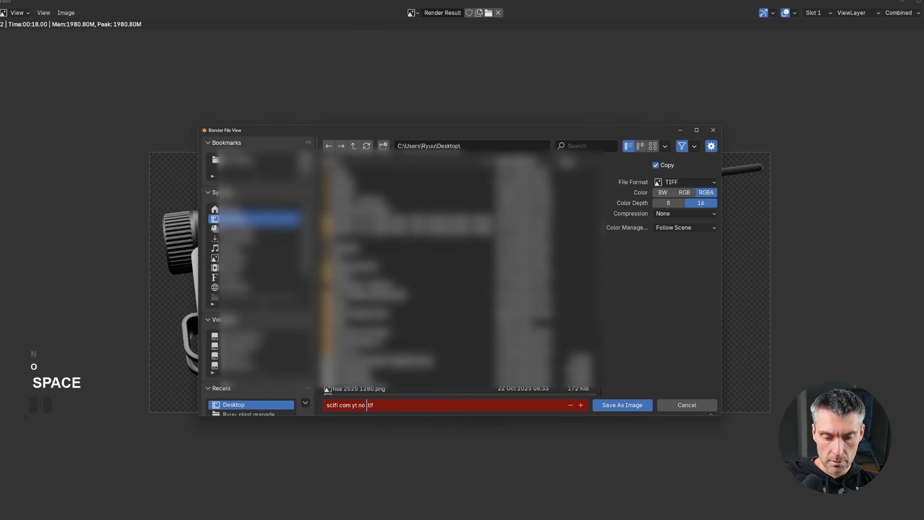
key("BackSpace")
key("BackSpace")
key("BackSpace")
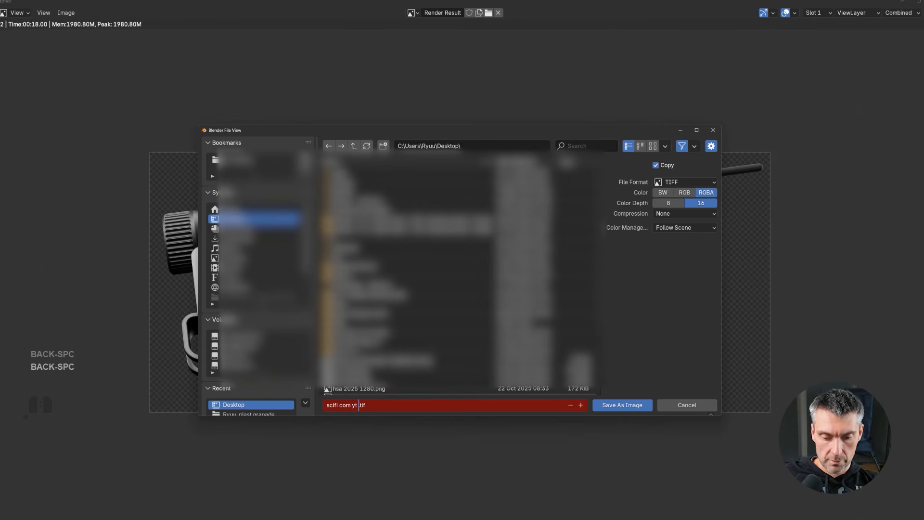
type("tranp back")
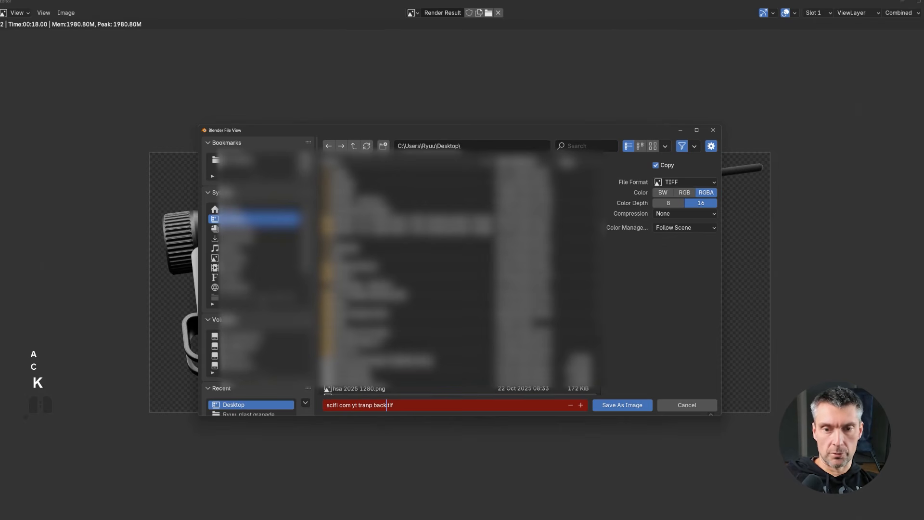
left_click(641, 405)
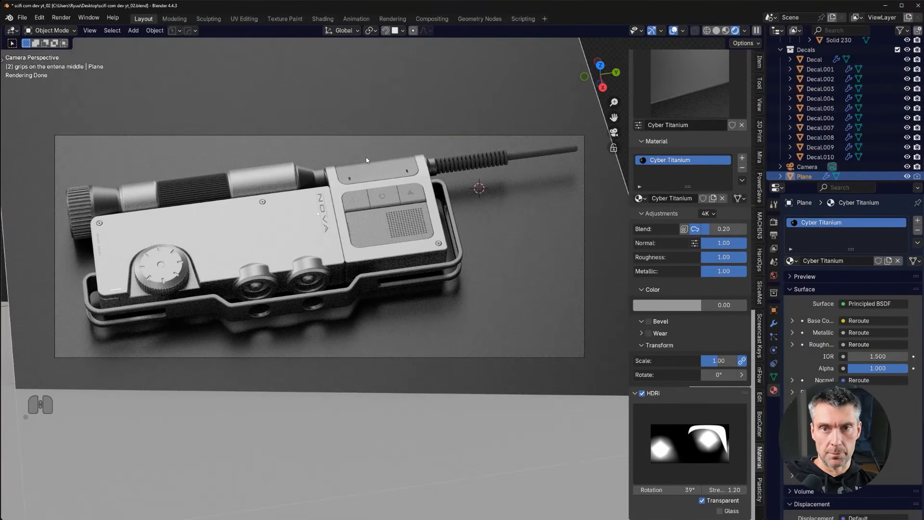
- Switch the viewport to solid shading and purge all unused local and linked data-blocks recursively from the file
left_click(716, 30)
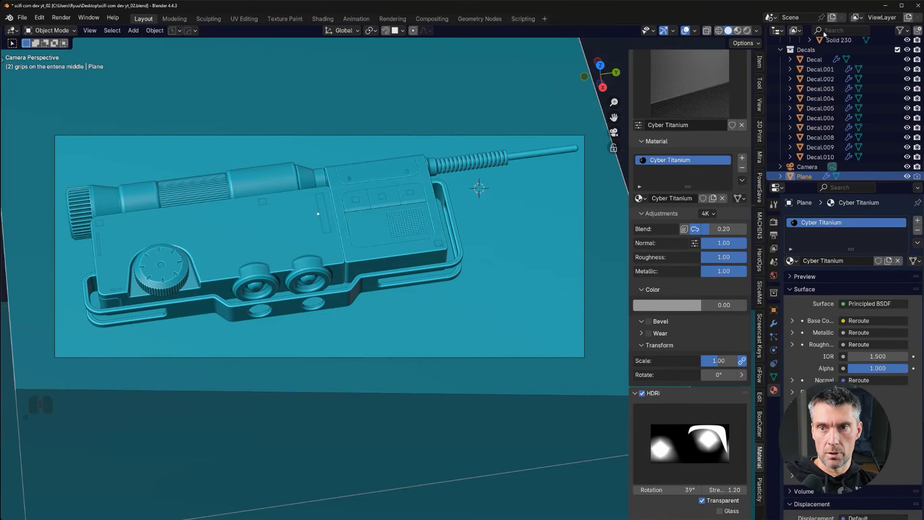
left_click(799, 30)
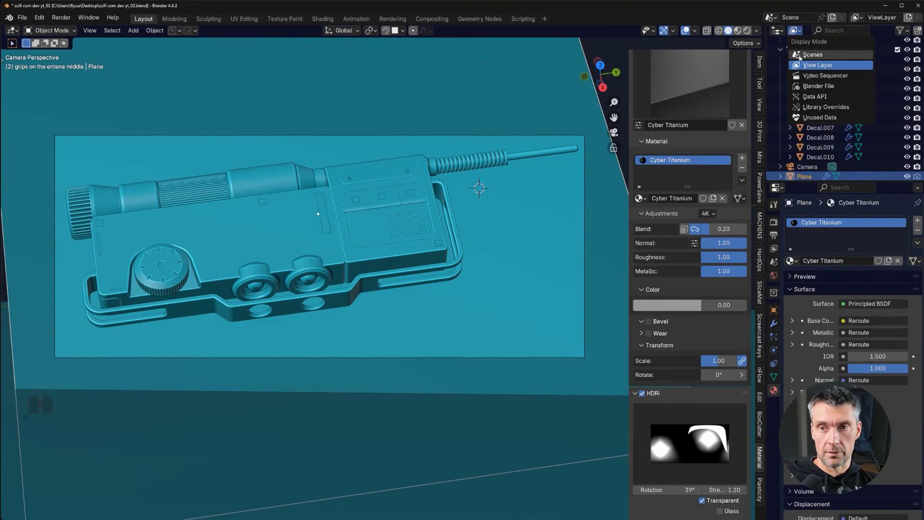
left_click(825, 108)
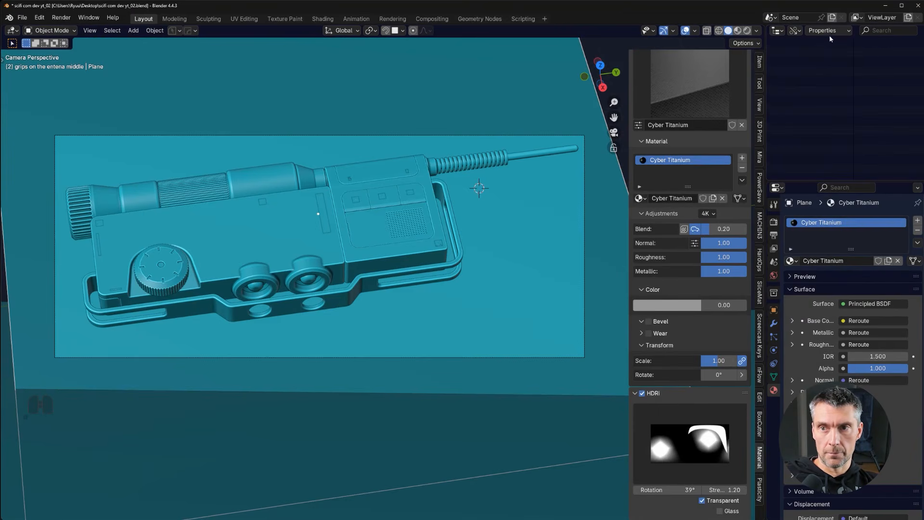
left_click(849, 32)
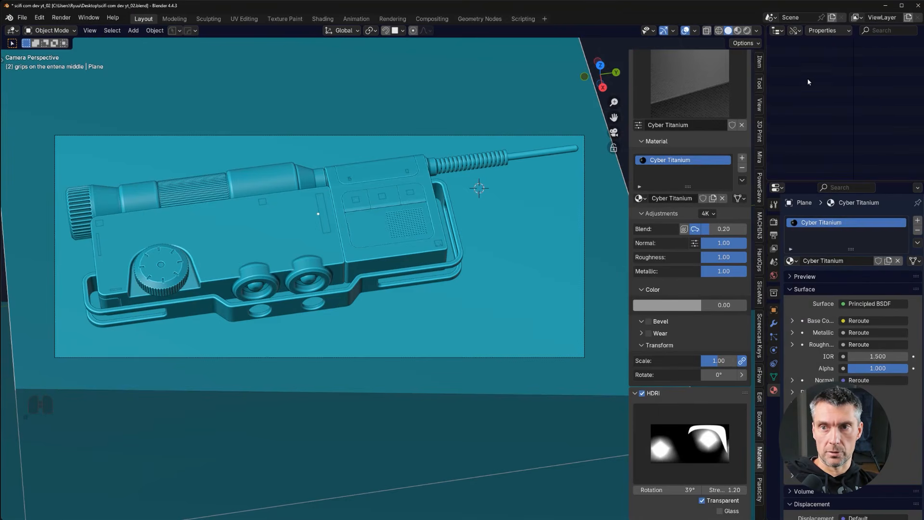
left_click(796, 30)
left_click(809, 118)
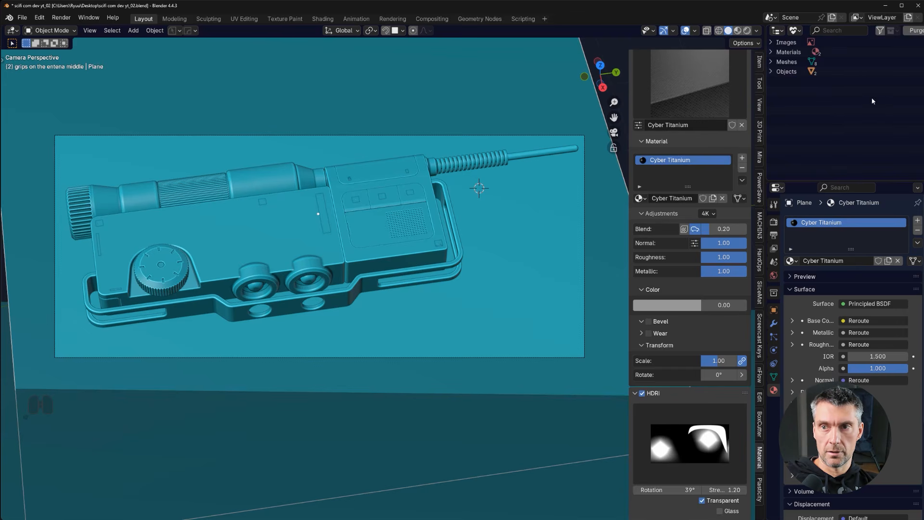
left_click(920, 31)
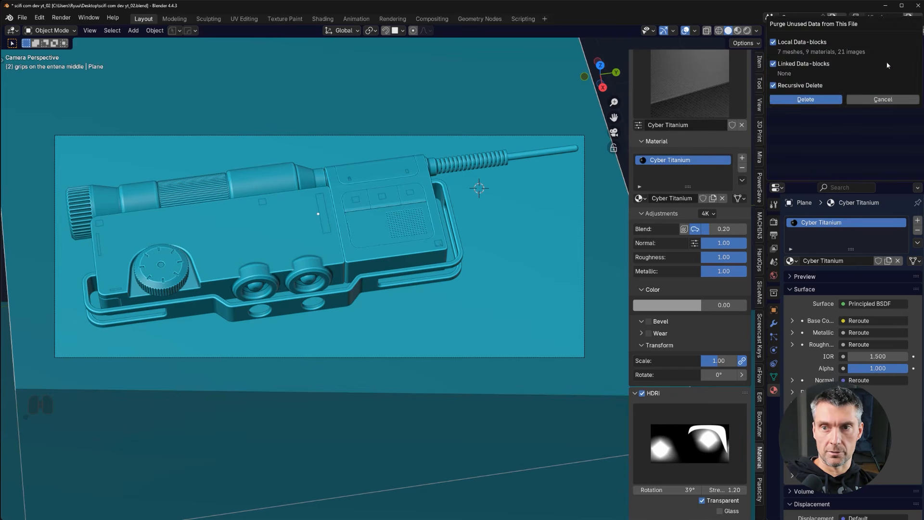
left_click(822, 100)
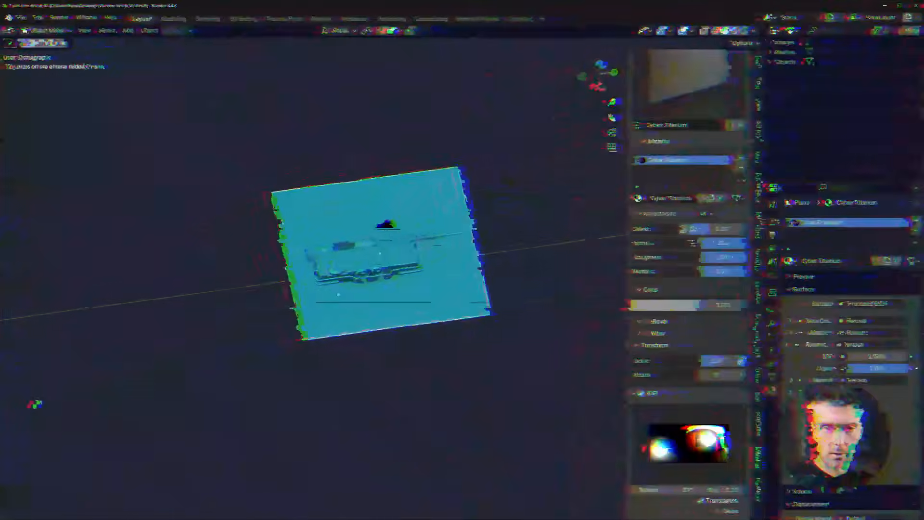
right_click(827, 40)
left_click(843, 116)
left_click(817, 99)
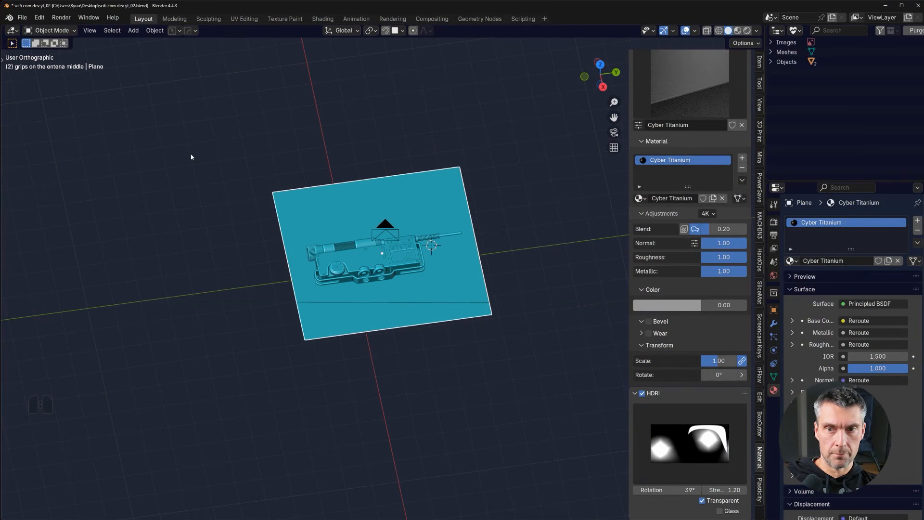
- Pack the external resources into the blend file
left_click(23, 17)
mouse_move(58, 188)
left_click(145, 198)
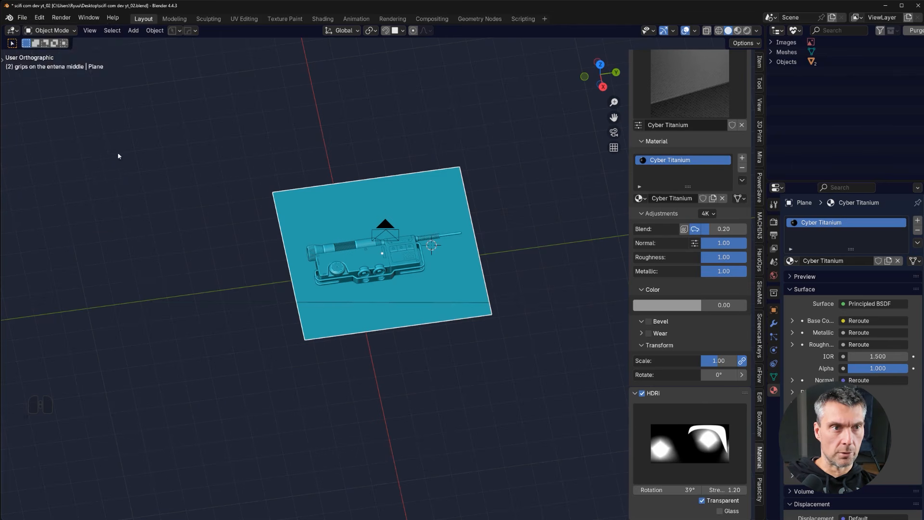
- Save the packed scene on the Desktop as a new file named "scifi com dev yyPACKED.blend"
left_click(22, 17)
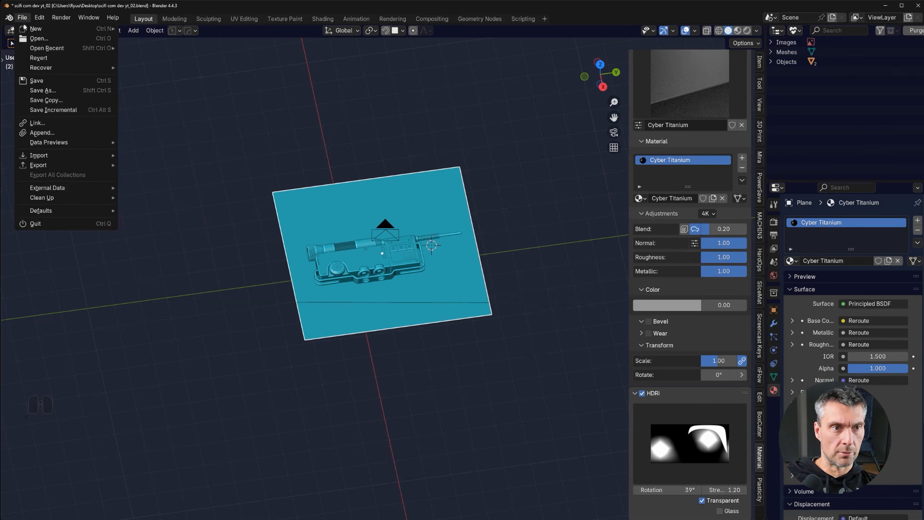
left_click(54, 100)
left_click(379, 400)
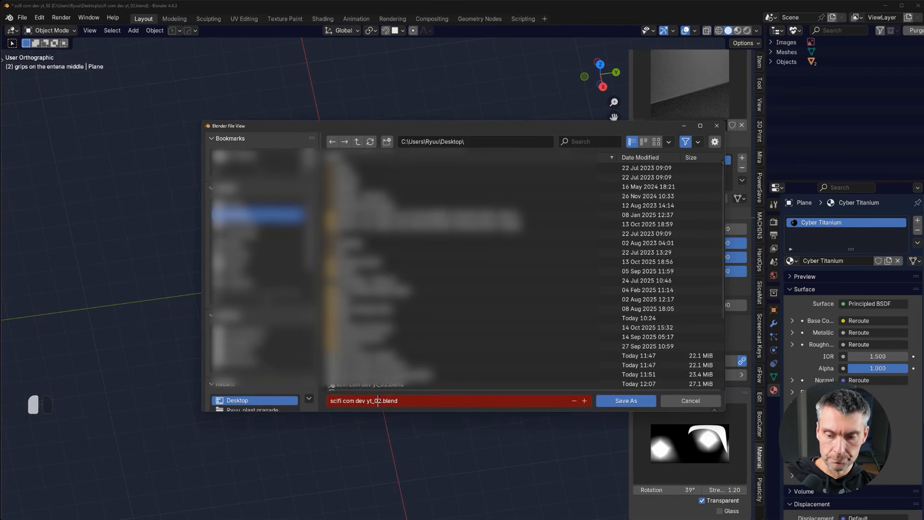
key("BackSpace")
key("BackSpace")
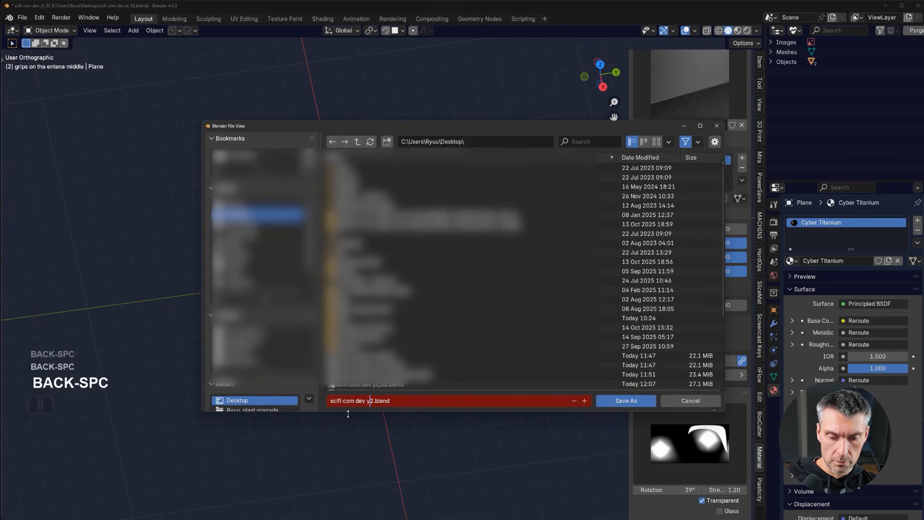
type("y")
key("Delete")
key("Delete")
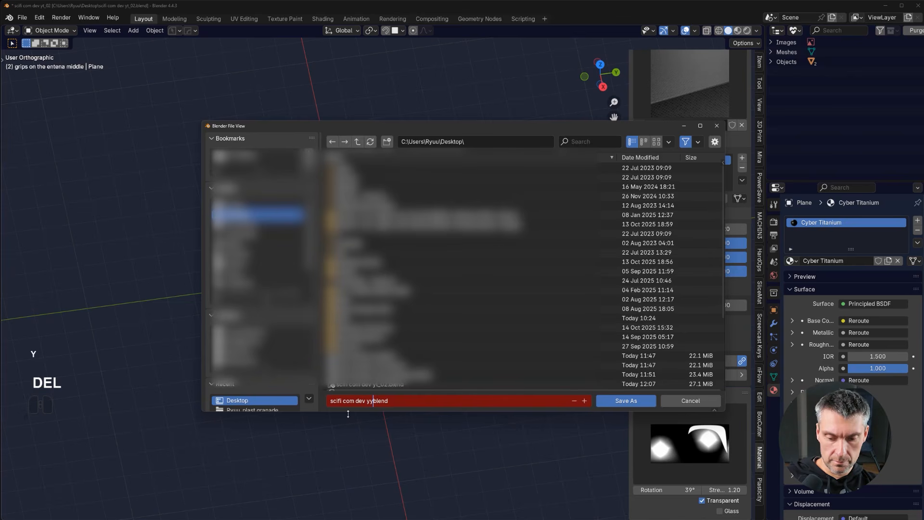
type("PACKEd.")
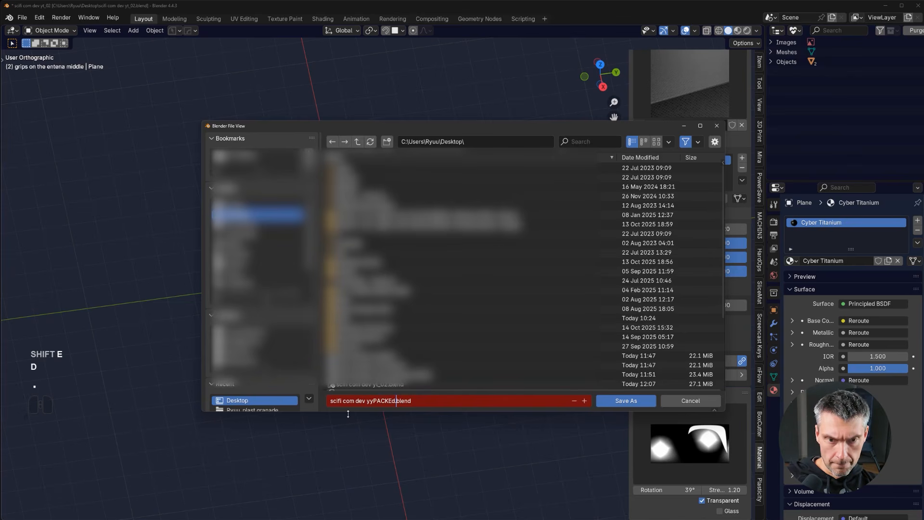
key("Left")
key("Delete")
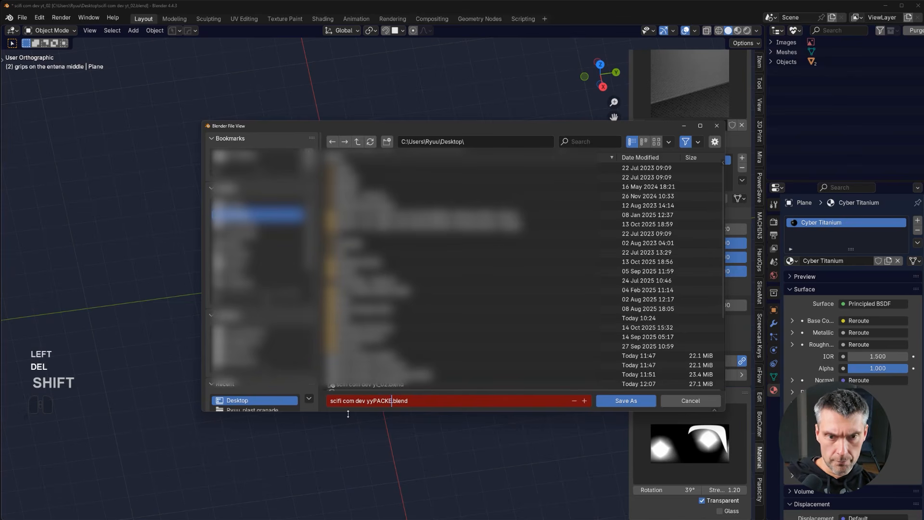
type("D")
key("Return")
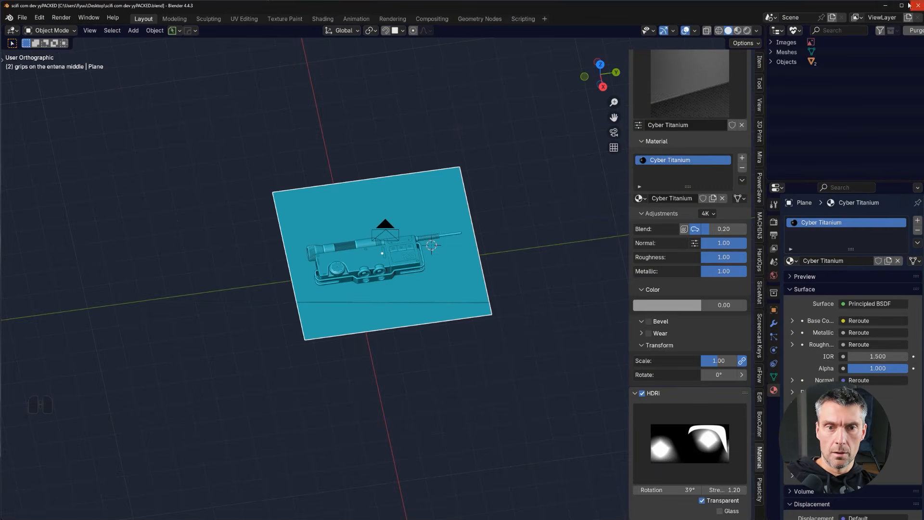
- Leave Blender and open the renders "scifi com yt 1.tif", "scifi com yt no refl.tif" and "scifi com yt tranp back.tif" in Photoshop
left_click(908, 6)
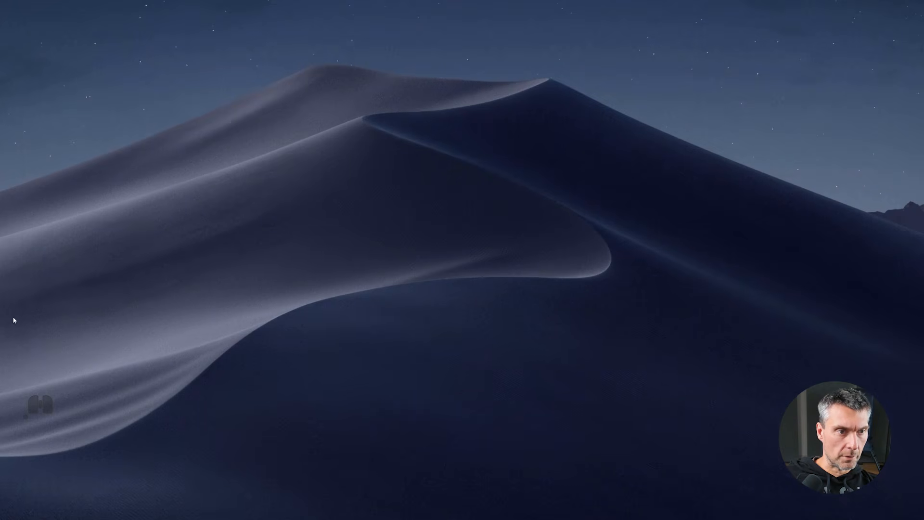
left_click_drag(0, 269, 100, 254)
left_click_drag(0, 226, 99, 222)
left_click_drag(0, 152, 100, 195)
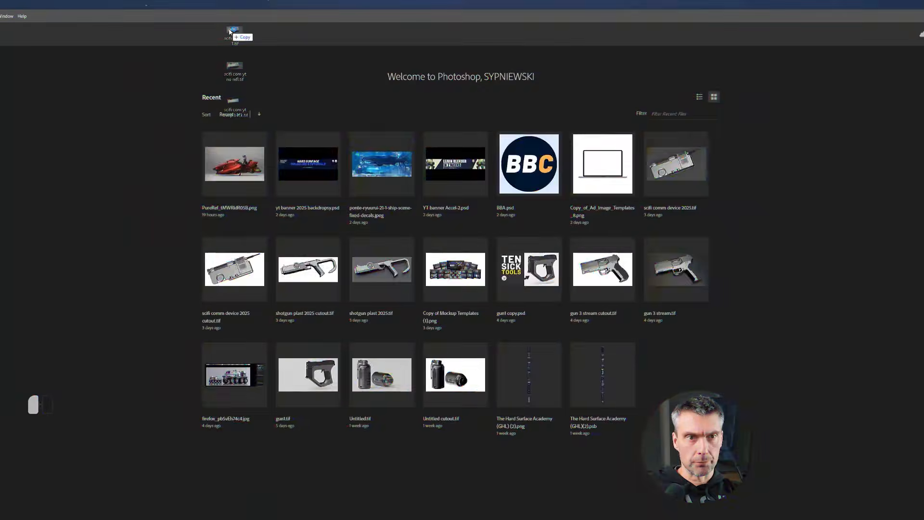
left_click_drag(233, 31, 229, 29)
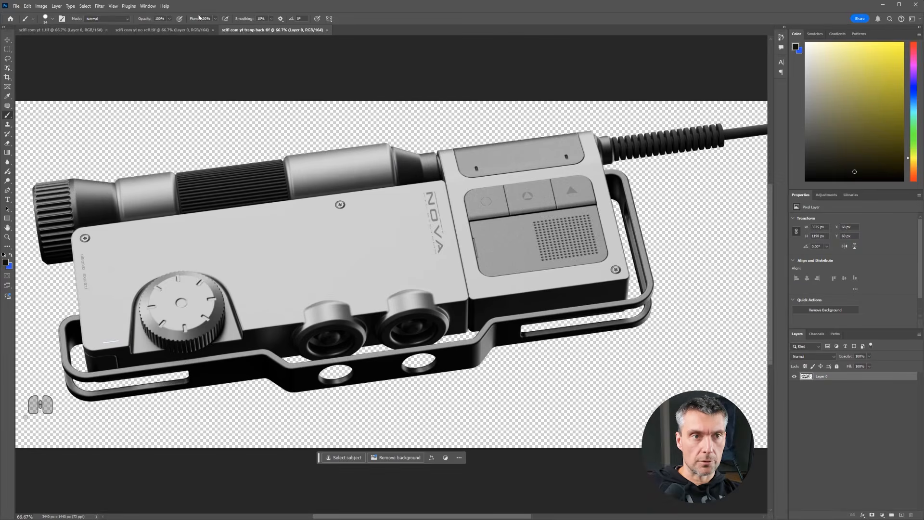
- Add the no-reflector render as an aligned layer above the image in "scifi com yt 1.tif" and compare the two versions
left_click(83, 29)
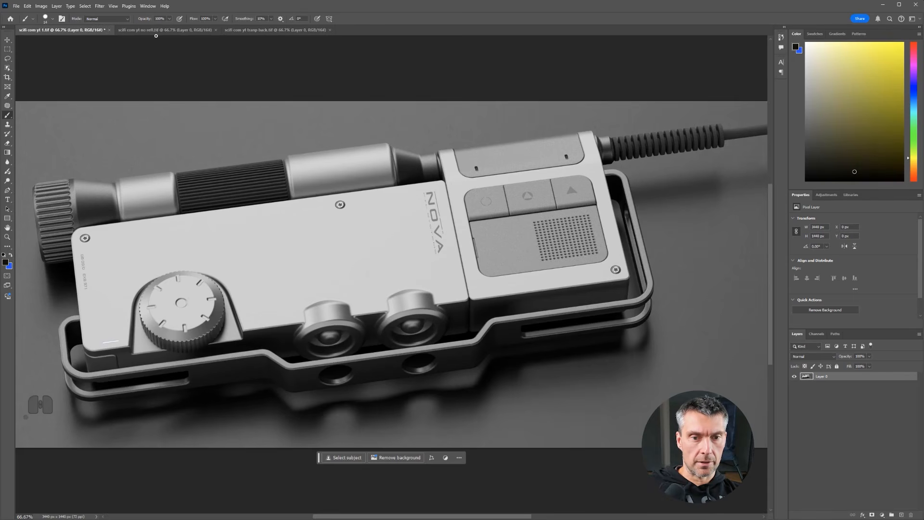
left_click(158, 30)
left_click(88, 29)
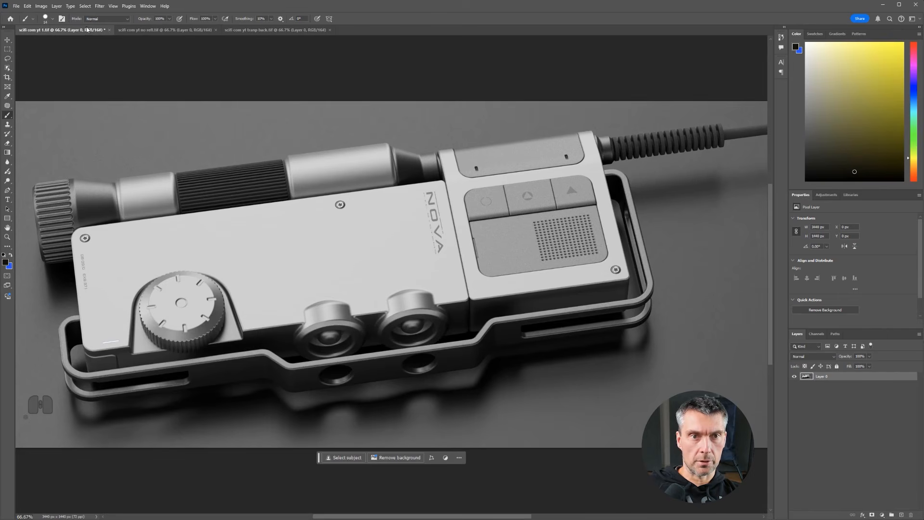
left_click(159, 30)
left_click_drag(850, 378, 254, 234)
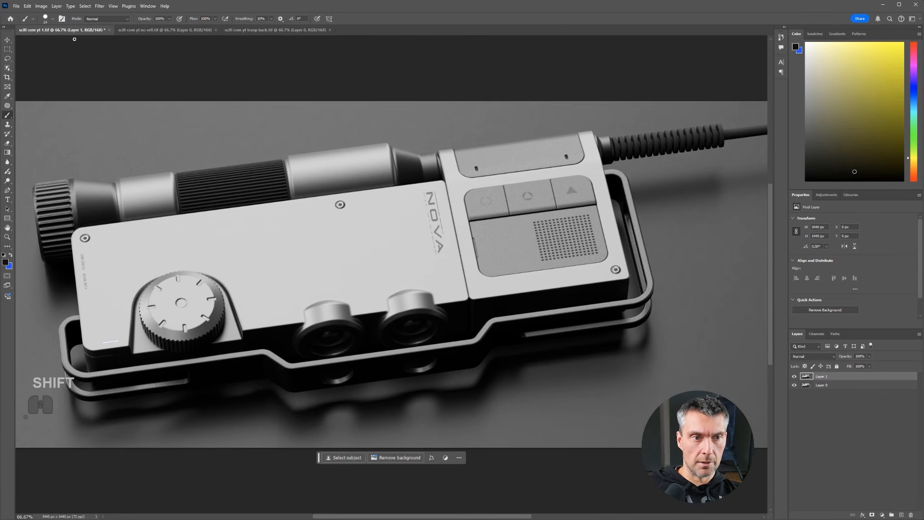
left_click(795, 376)
left_click(795, 377)
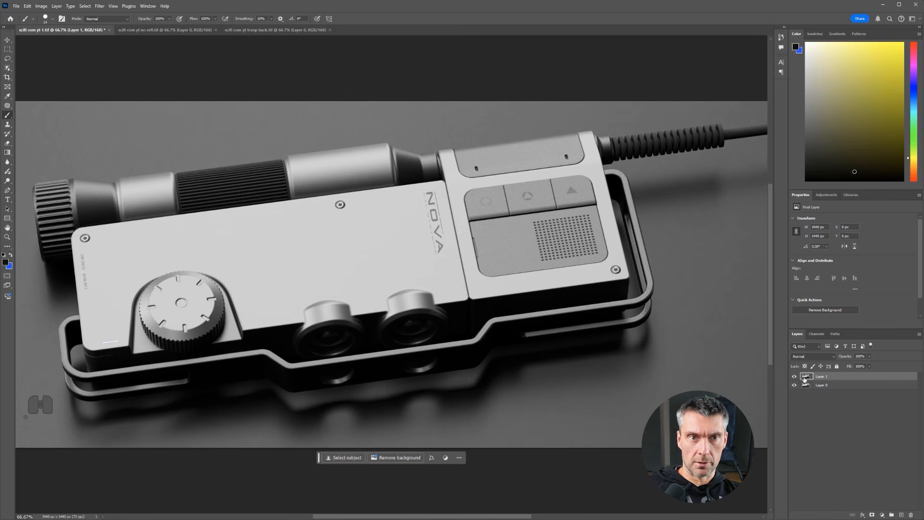
- Add the transparent-background render as the top layer of "scifi com yt 1.tif" and hide it
left_click(275, 30)
left_click_drag(831, 377, 412, 272)
left_click(795, 377)
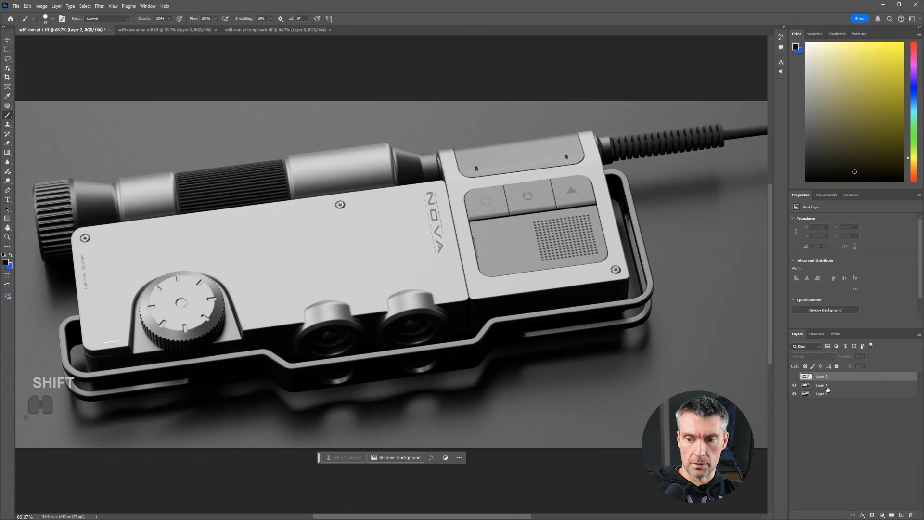
- Give the no-reflector Layer 1 a black mask with 59% density and enlarge the brush for painting on it
left_click(827, 386)
left_click(872, 515, "alt")
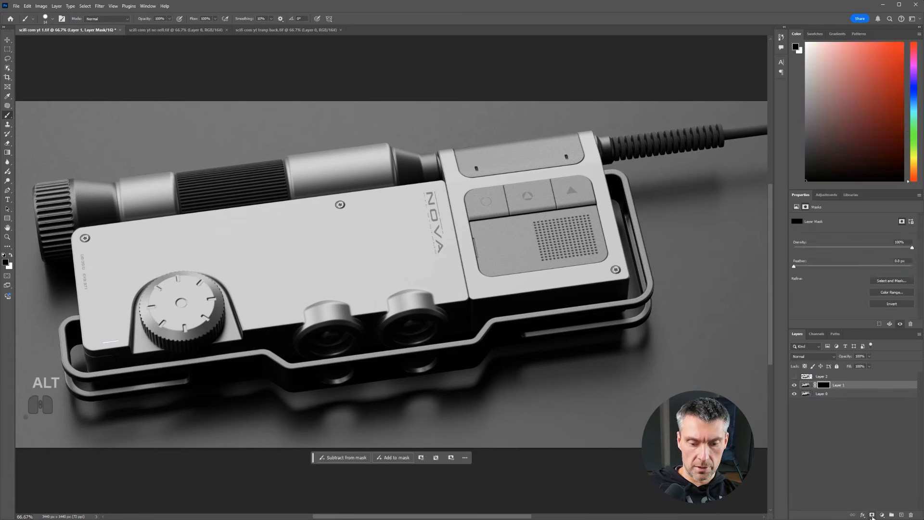
right_click_drag(170, 209, 236, 207, "alt")
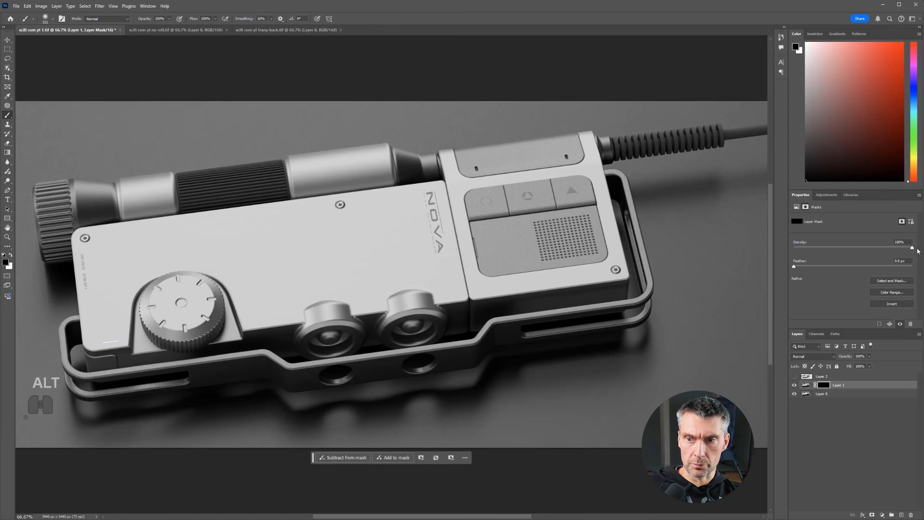
left_click_drag(911, 248, 837, 242)
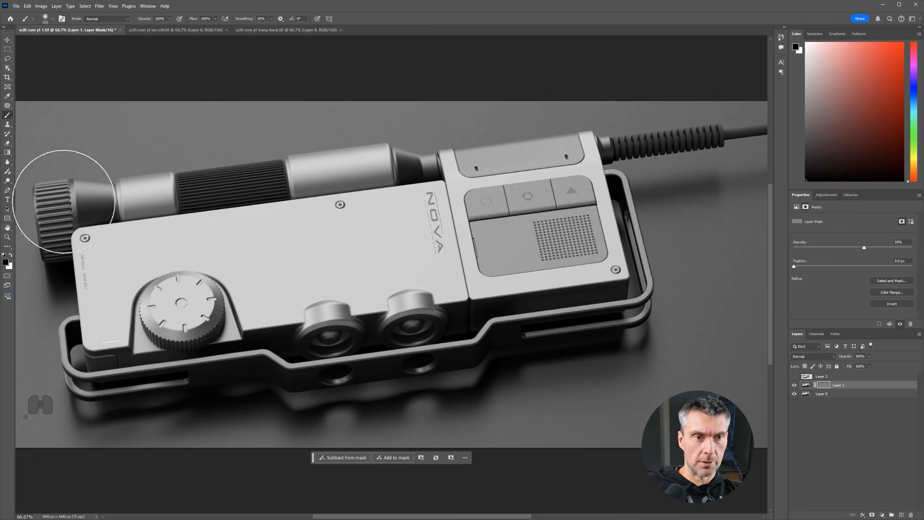
scroll(127, 188, "down", 2, "alt")
right_click_drag(96, 175, 111, 176, "alt")
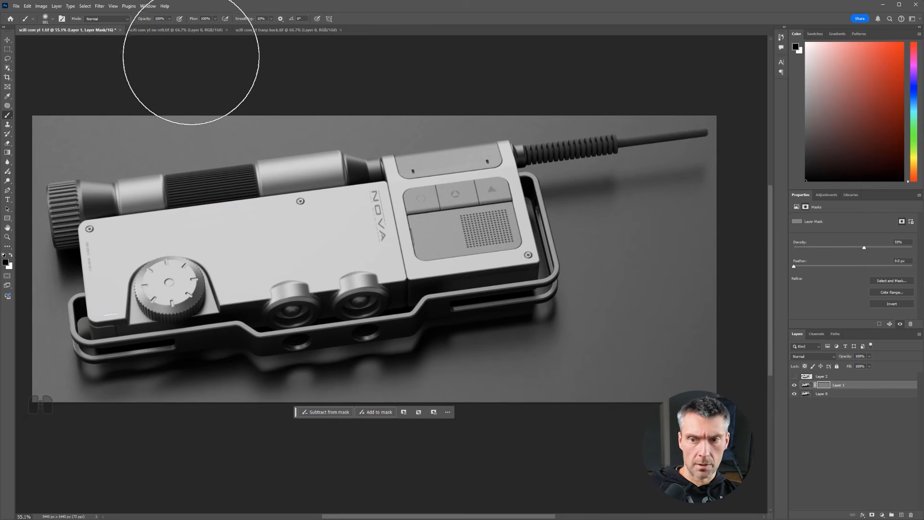
- Compare the image with Layer 1 and its mask switched on and off
left_click(794, 387)
left_click(795, 388)
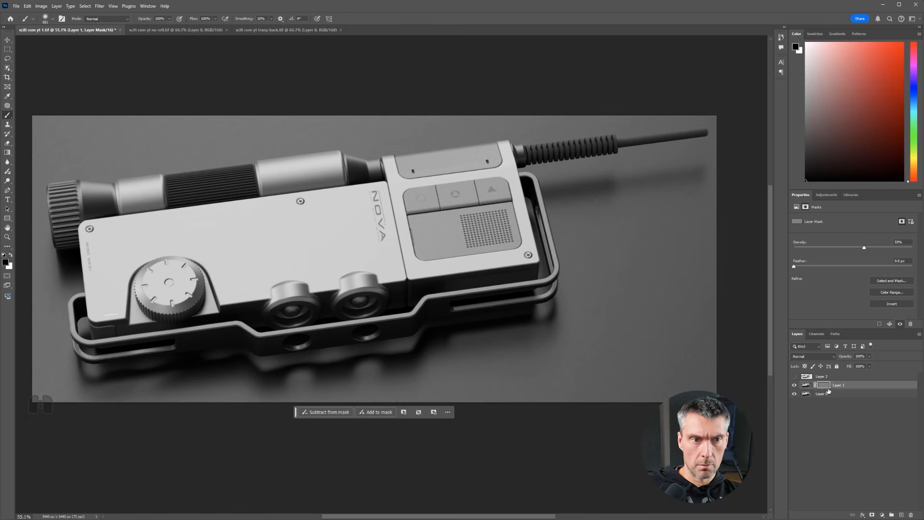
mouse_move(72, 176)
left_mouse_down()
mouse_move(194, 155)
mouse_move(111, 185)
left_mouse_up()
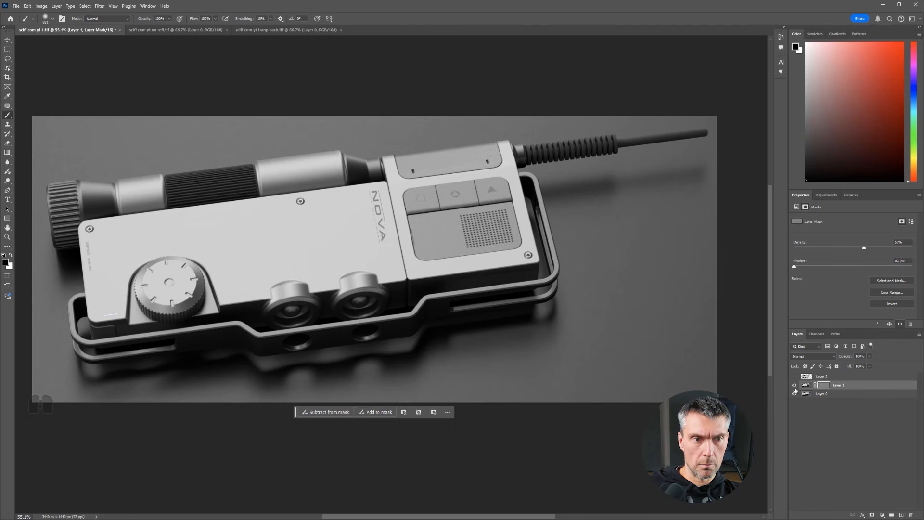
left_click(795, 387)
left_click(795, 387)
left_click(825, 386, "shift")
left_click(826, 386, "shift")
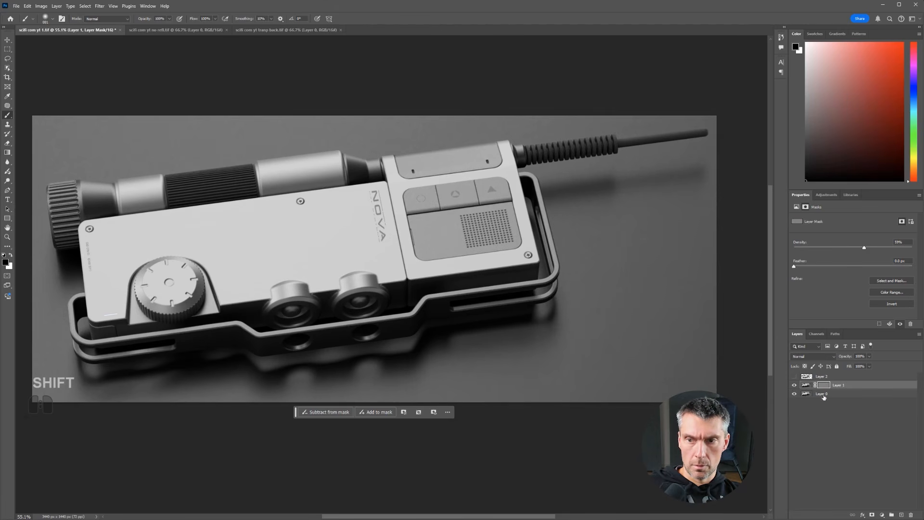
- Set Layer 1's mask density to 58% and paint white on the mask along the device's upper side, from the cylinder to the antenna
scroll(275, 267, "up", 1, "alt")
left_click_drag(307, 218, 345, 230)
left_click_drag(864, 249, 913, 247)
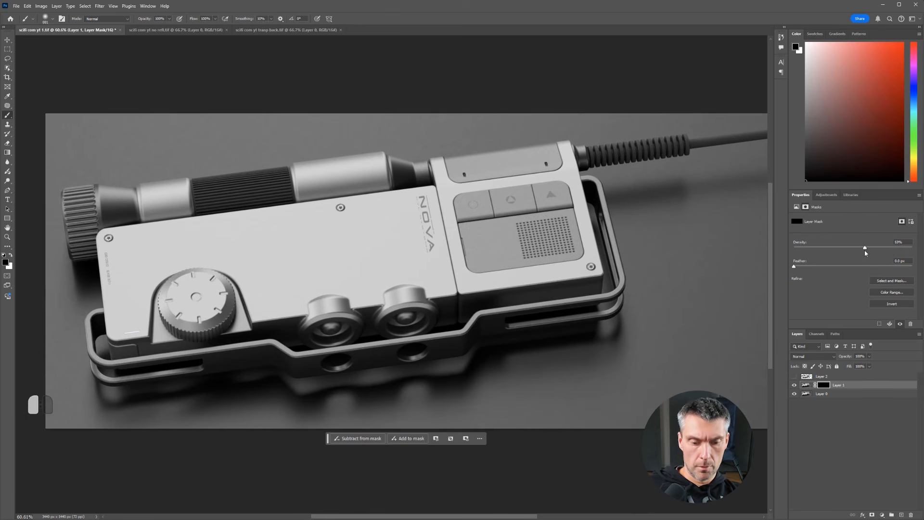
left_click_drag(866, 253, 863, 250)
key("x")
mouse_move(124, 198)
left_mouse_down()
mouse_move(549, 137)
mouse_move(757, 135)
mouse_move(529, 134)
left_mouse_up()
scroll(532, 136, "down", 3, "alt")
mouse_move(663, 165)
left_mouse_down()
mouse_move(506, 140)
mouse_move(210, 193)
mouse_move(198, 158)
mouse_move(610, 150)
left_mouse_up()
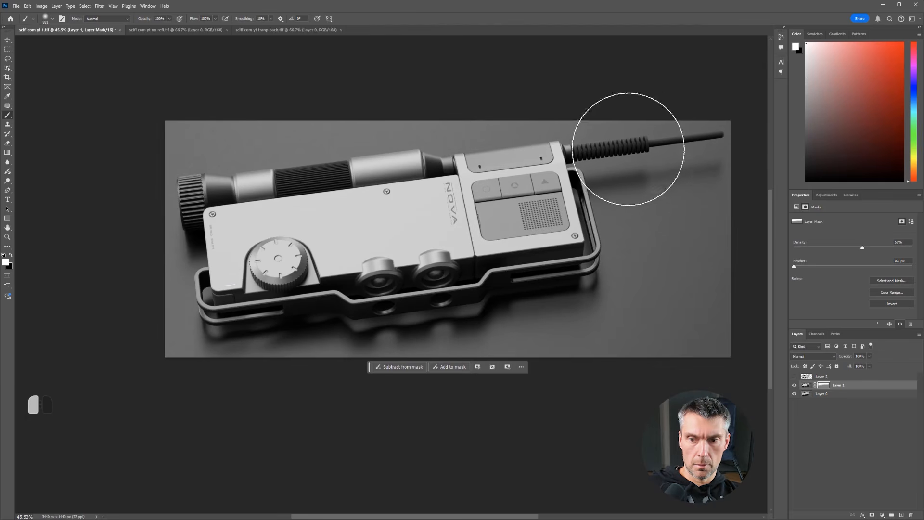
- Check the effect of the painted mask by toggling Layer 1 and its mask off and on
left_click(793, 388)
left_click(793, 388)
mouse_move(301, 223)
left_mouse_down()
mouse_move(253, 235)
mouse_move(237, 185)
left_mouse_up()
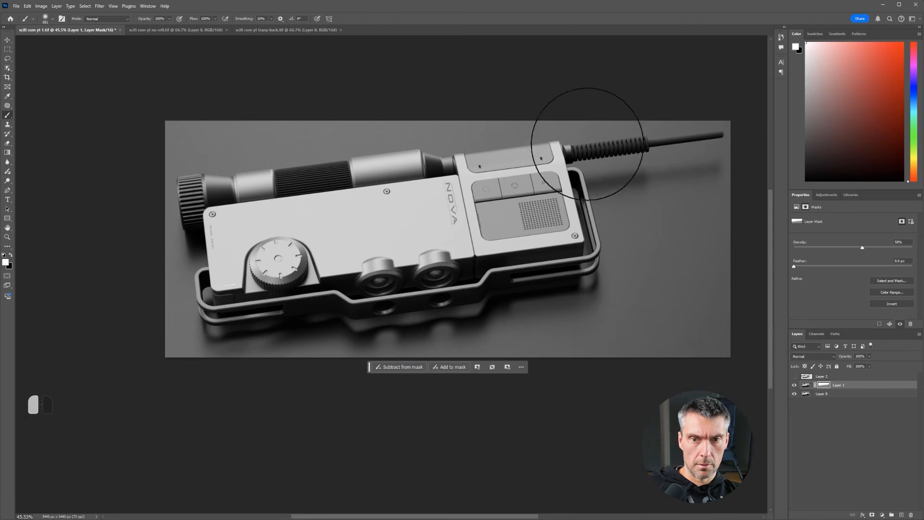
left_click(794, 386)
left_click(794, 386)
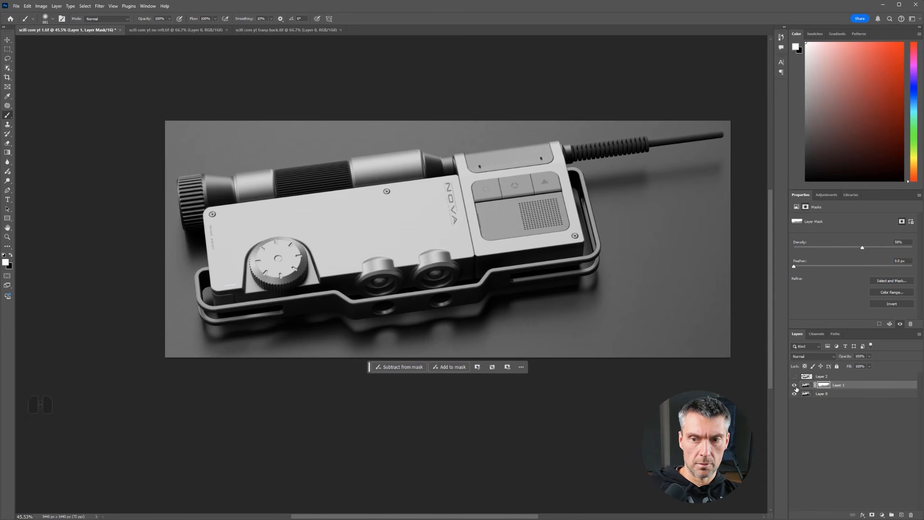
left_click(824, 387, "shift")
left_click(825, 386, "shift")
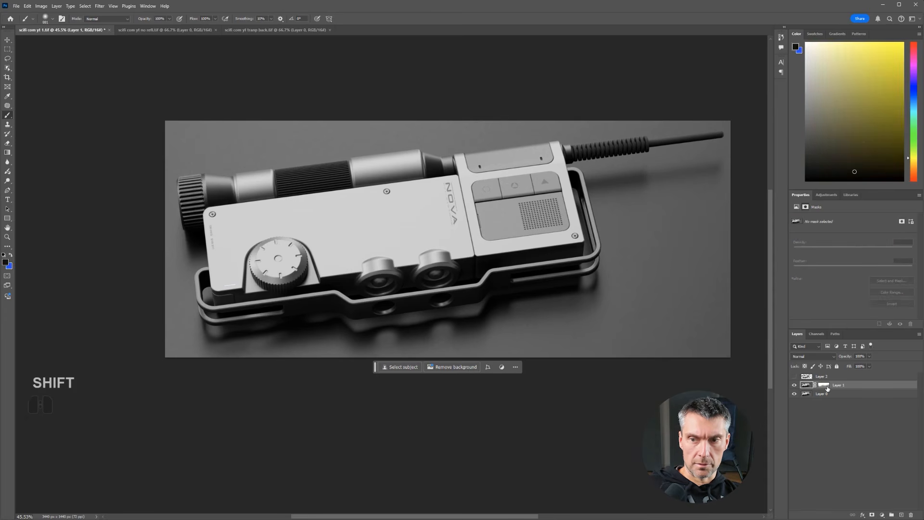
- Raise the density of Layer 1's mask to 73% and compare the result with the layer and mask disabled
scroll(587, 385, "up", 1, "alt")
scroll(587, 386, "up", 2, "alt")
left_click(824, 386)
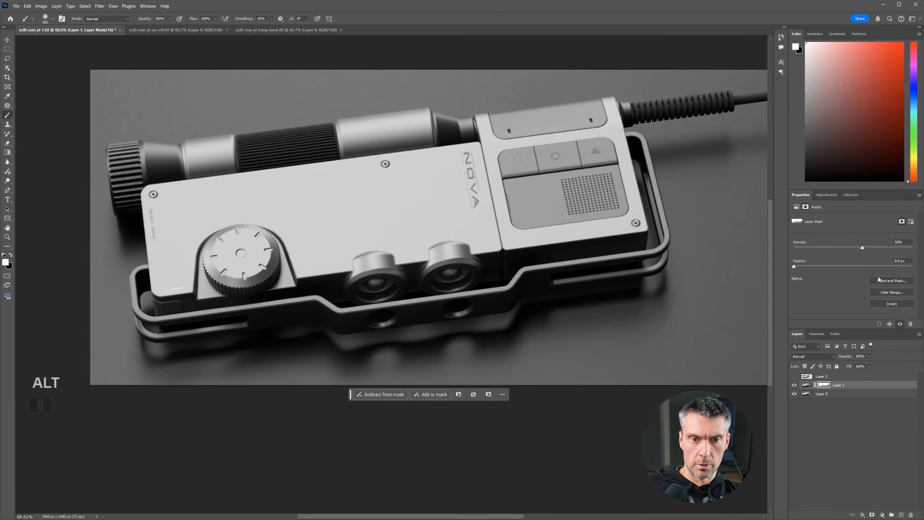
left_click(863, 248)
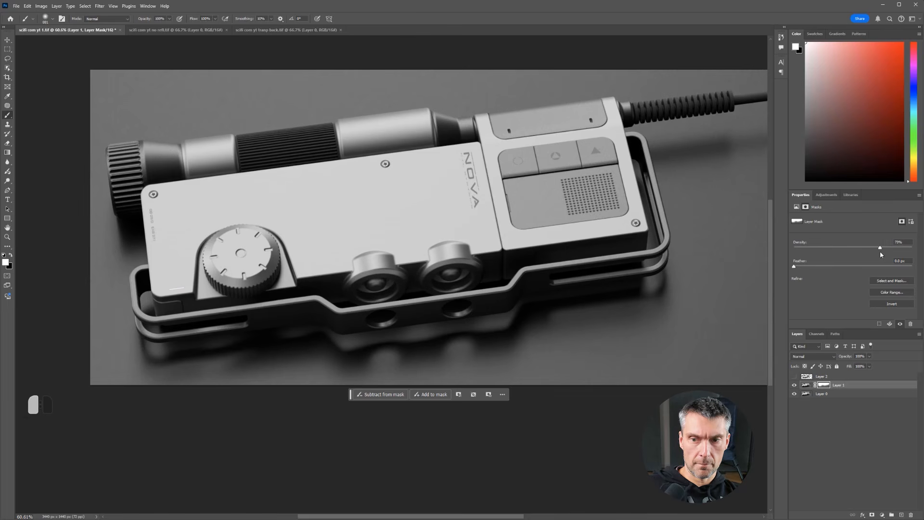
left_click(795, 386)
left_click(796, 386)
left_click(823, 385, "shift")
left_click(824, 385, "shift")
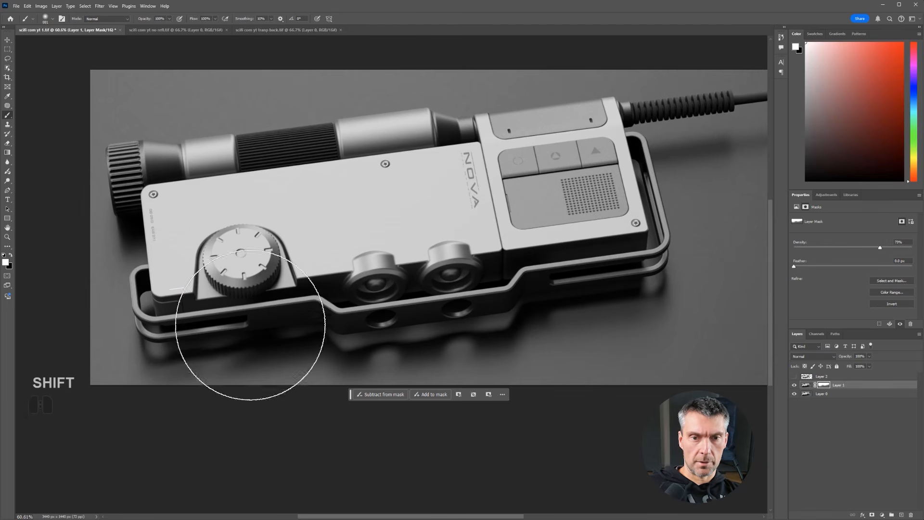
- Stamp all visible layers into a new merged layer above Layer 1
scroll(538, 228, "down", 3, "alt")
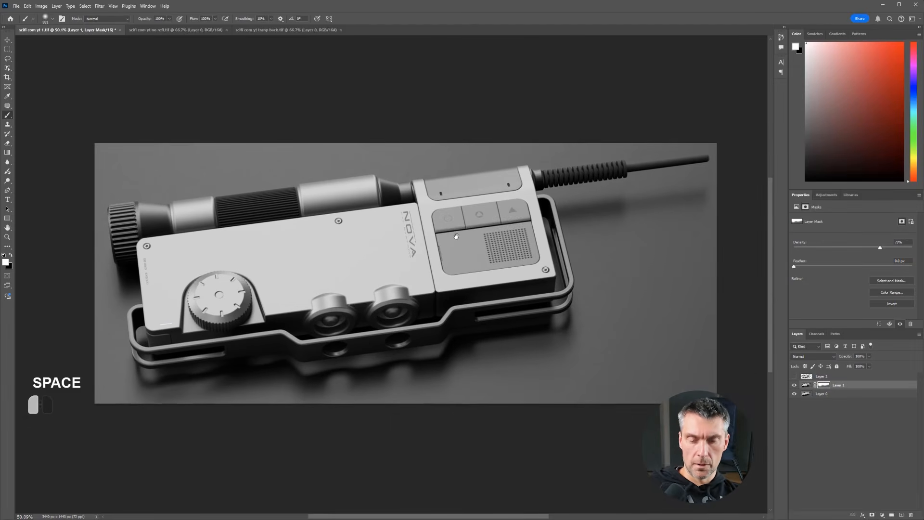
left_click_drag(457, 236, 453, 237)
key("ctrl+alt+shift+e")
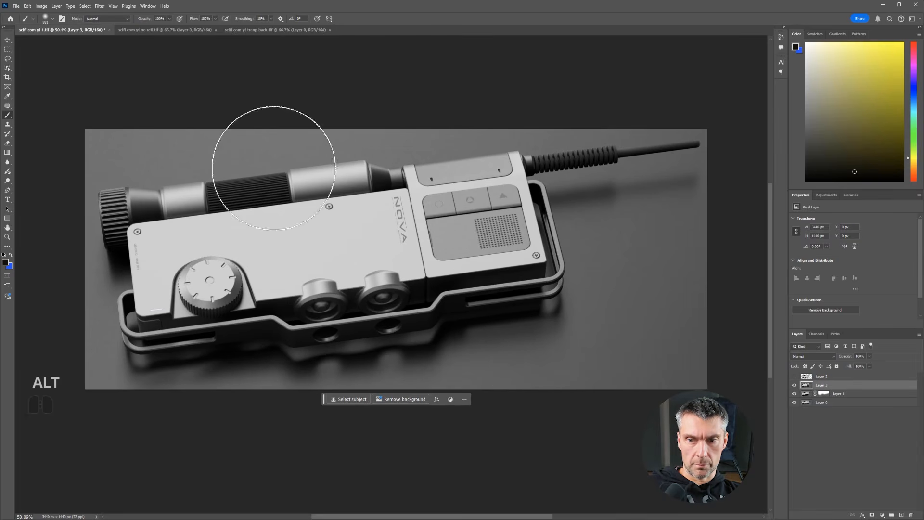
- Load the device outline from the hidden Layer 2, invert the selection, and add a Curves adjustment masked to the background
left_click(806, 377, "ctrl")
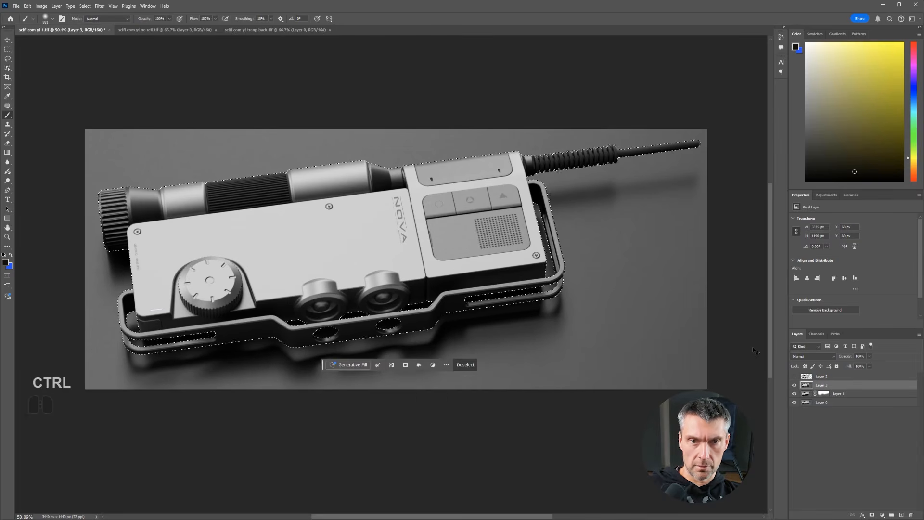
key("ctrl+shift+i")
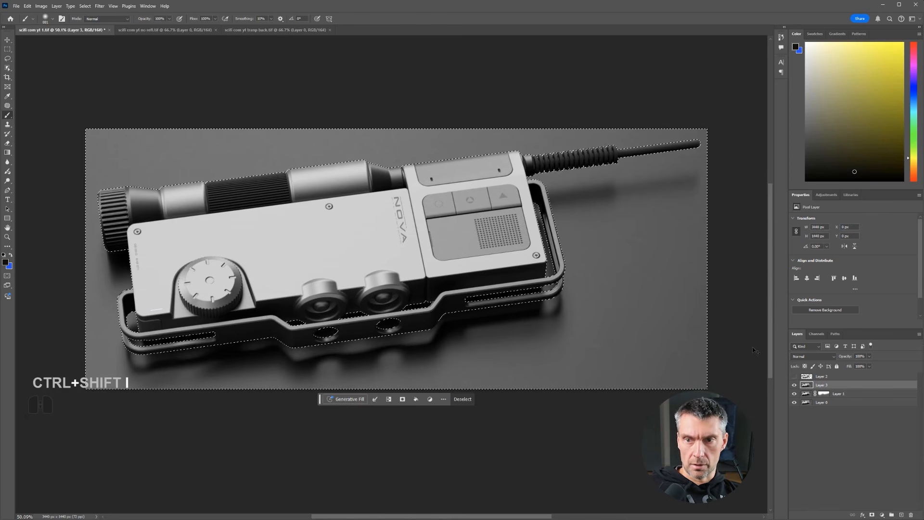
left_click(826, 195)
left_click(821, 246)
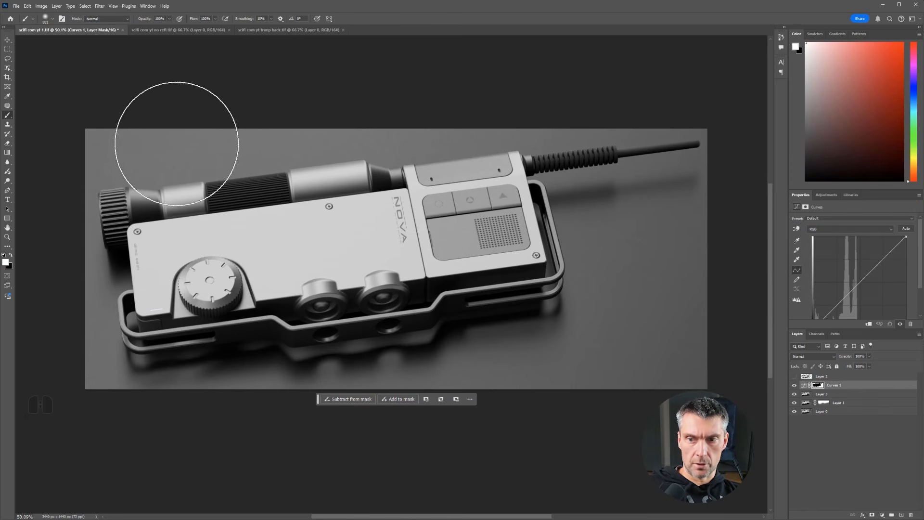
- Adjust the Curves 1 tone sampled from the lower-right background, and paint black on its mask over the upper and left background
left_click(797, 229)
left_click_drag(673, 341, 666, 341)
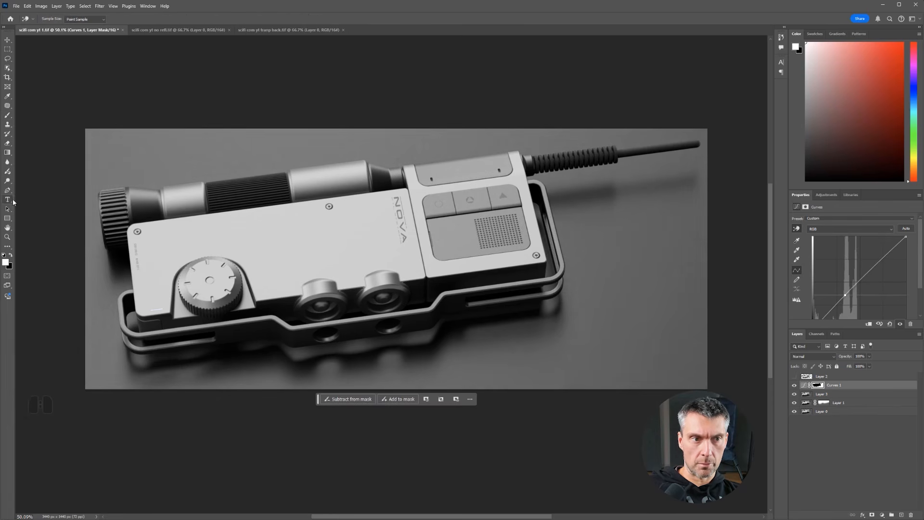
left_click(8, 116)
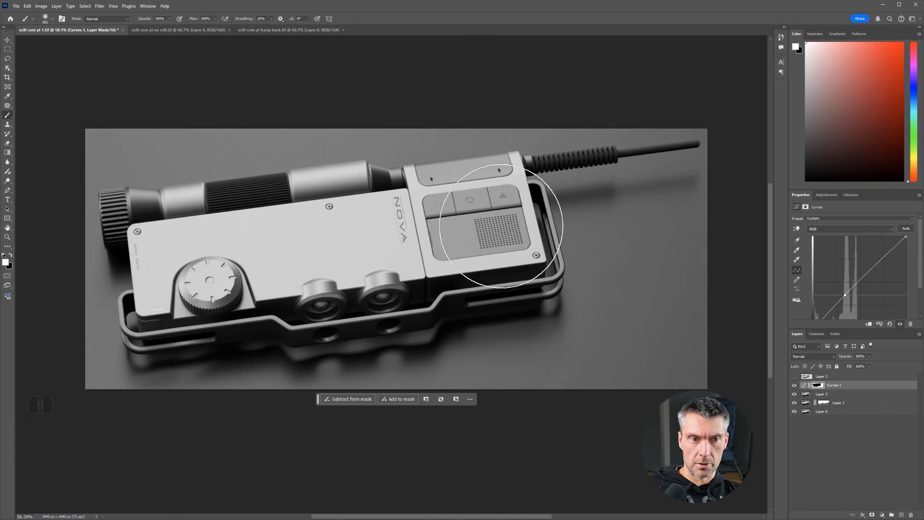
scroll(294, 207, "down", 1, "alt")
right_click_drag(303, 262, 347, 279, "alt")
key("x")
mouse_move(154, 193)
left_mouse_down()
mouse_move(186, 145)
mouse_move(471, 128)
mouse_move(680, 140)
left_mouse_up()
mouse_move(173, 275)
left_mouse_down()
mouse_move(144, 304)
mouse_move(140, 343)
left_mouse_up()
- Inspect the background and check the Curves 1 adjustment by toggling its visibility
scroll(385, 408, "up", 3, "alt")
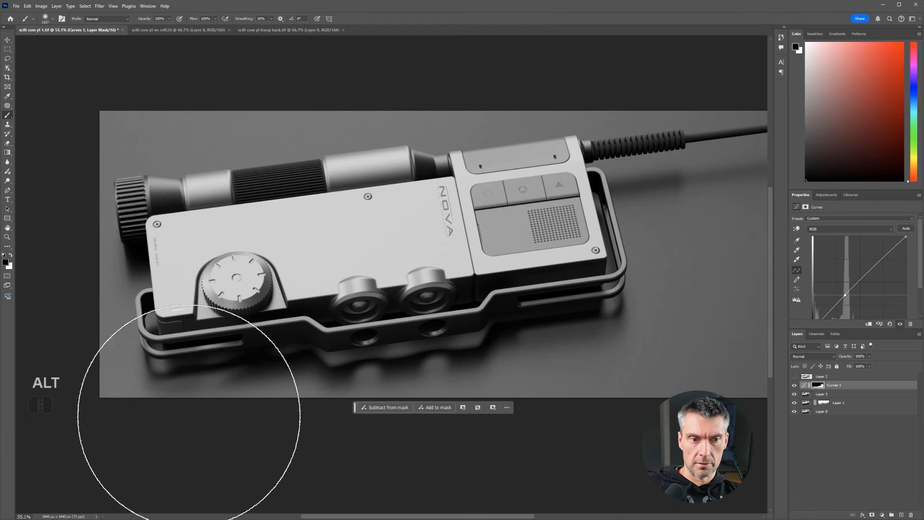
scroll(596, 354, "down", 1, "alt")
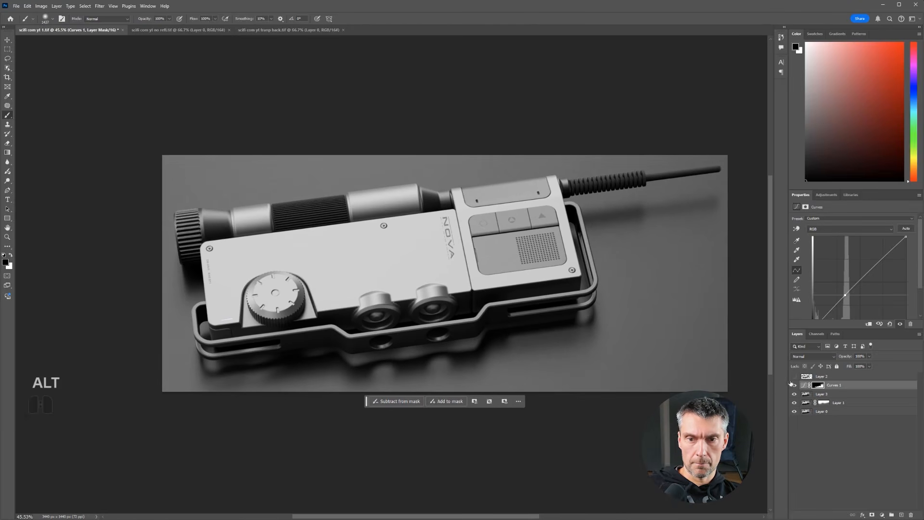
left_click(795, 385)
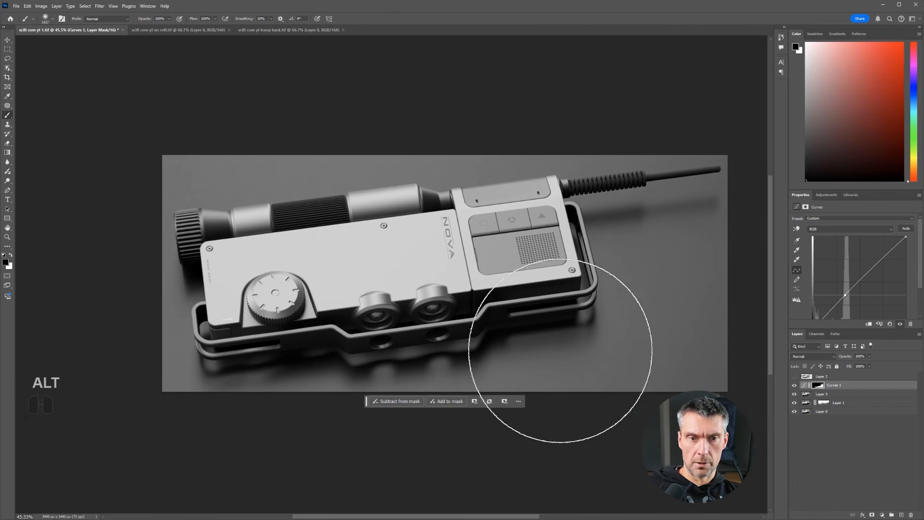
scroll(559, 357, "up", 1, "alt")
left_click_drag(561, 334, 541, 354)
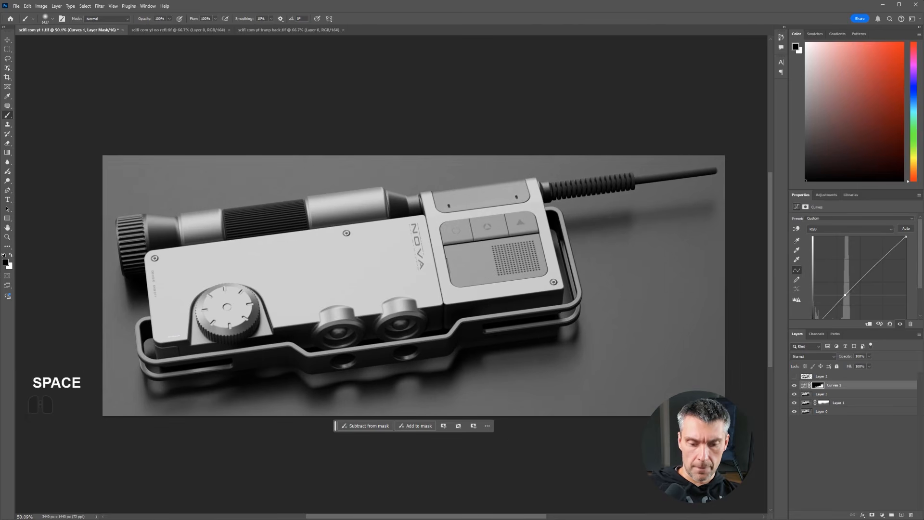
- Stamp the visible layers into a new layer and try a Camera Raw filter with Clarity +34, Shadows +38 and Whites -3
key("ctrl+alt+shift+e")
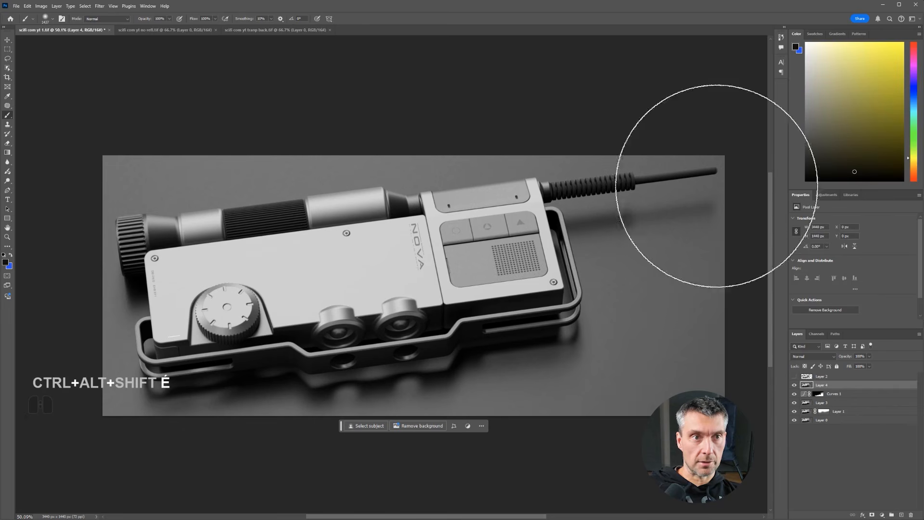
left_click(100, 6)
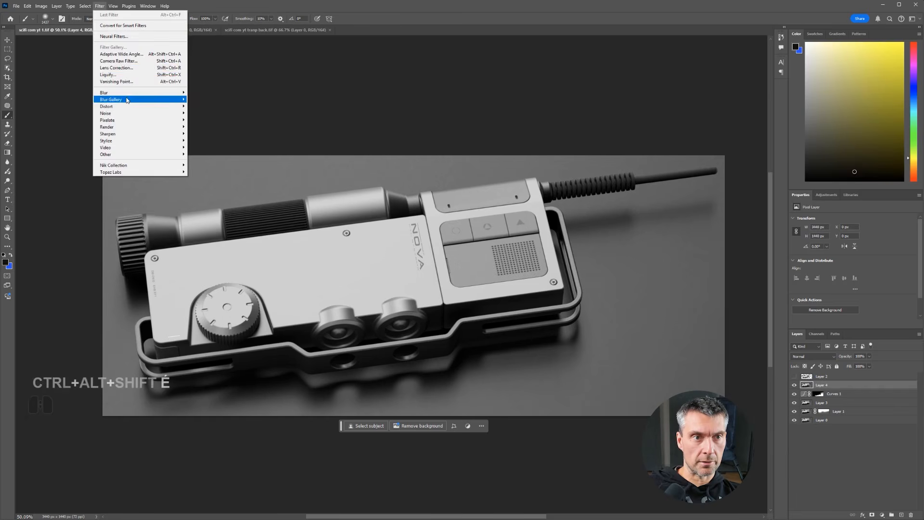
left_click(123, 67)
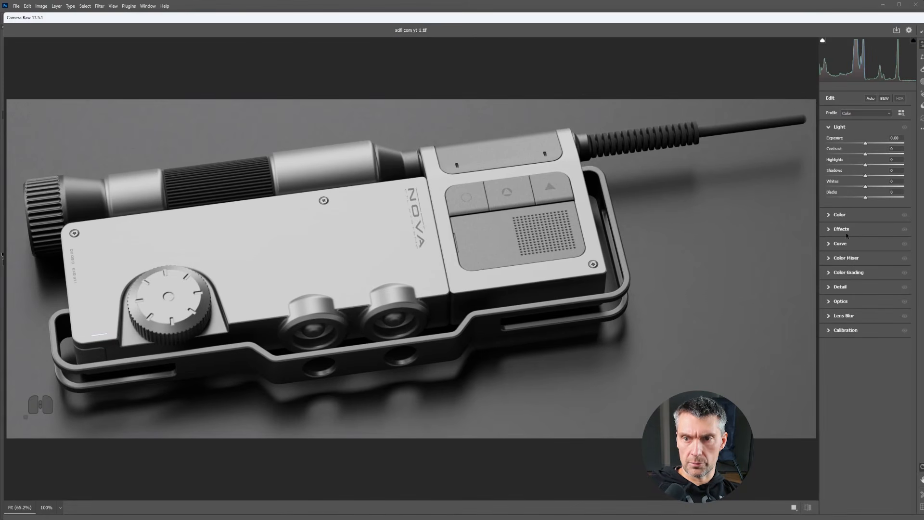
left_click(840, 229)
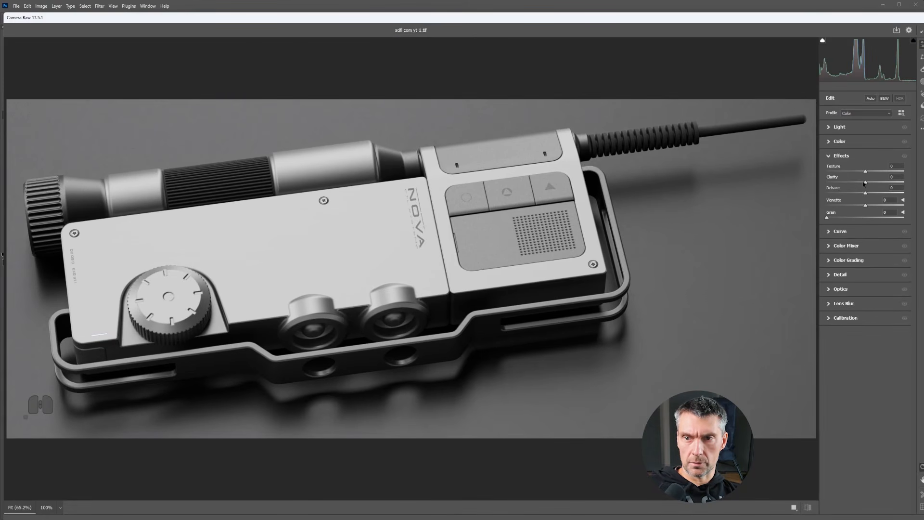
left_click_drag(869, 184, 875, 187)
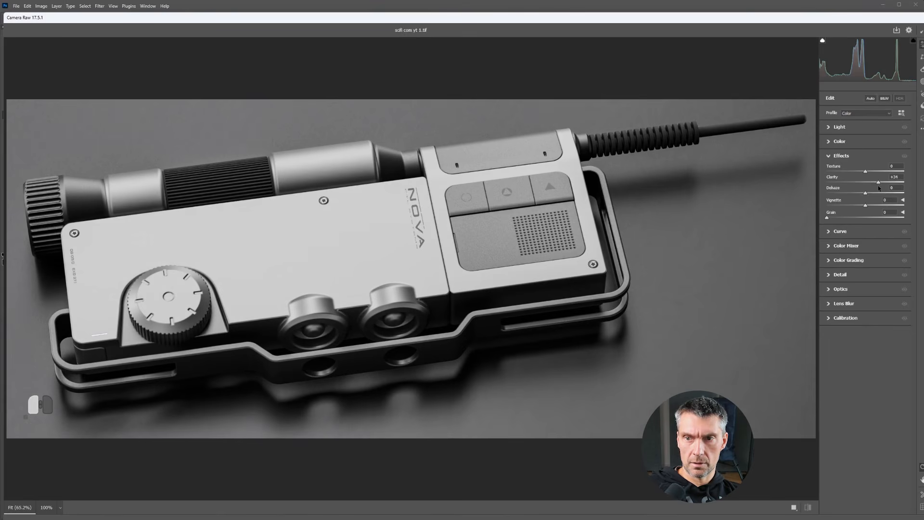
left_click(831, 128)
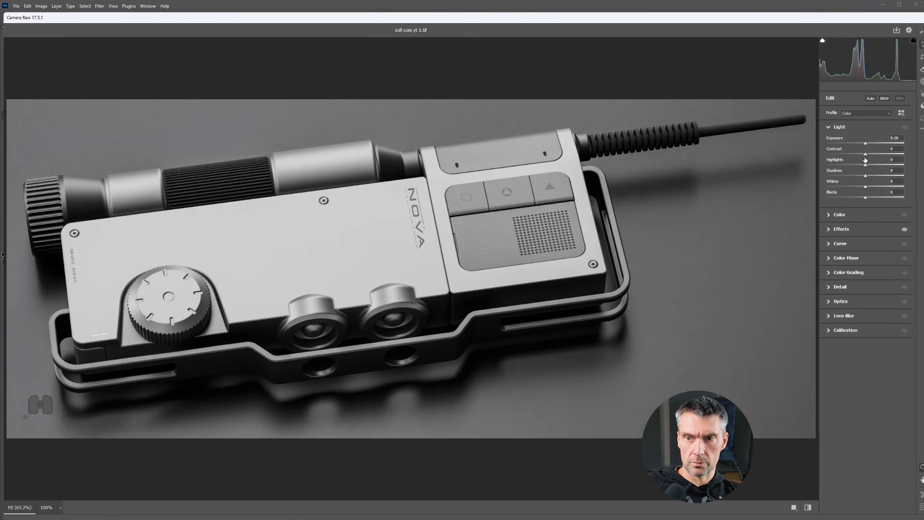
mouse_move(867, 176)
left_mouse_down()
mouse_move(882, 181)
mouse_move(862, 189)
left_mouse_up()
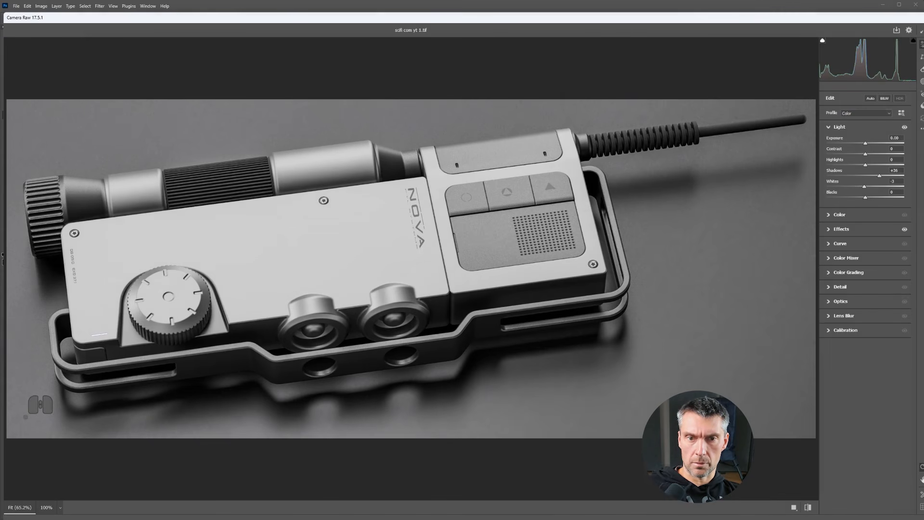
left_click(873, 517)
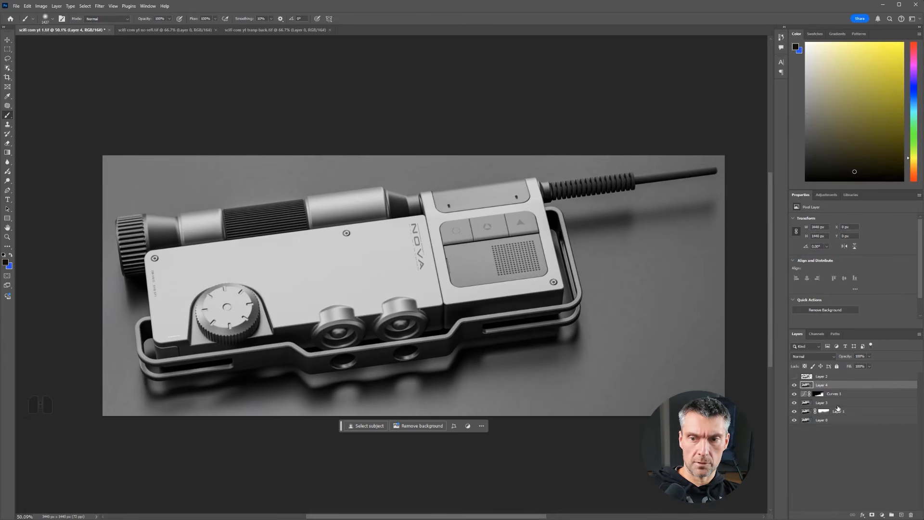
- Compare the filtered Layer 4 on and off, and delete it
left_click(795, 386)
left_click(794, 385)
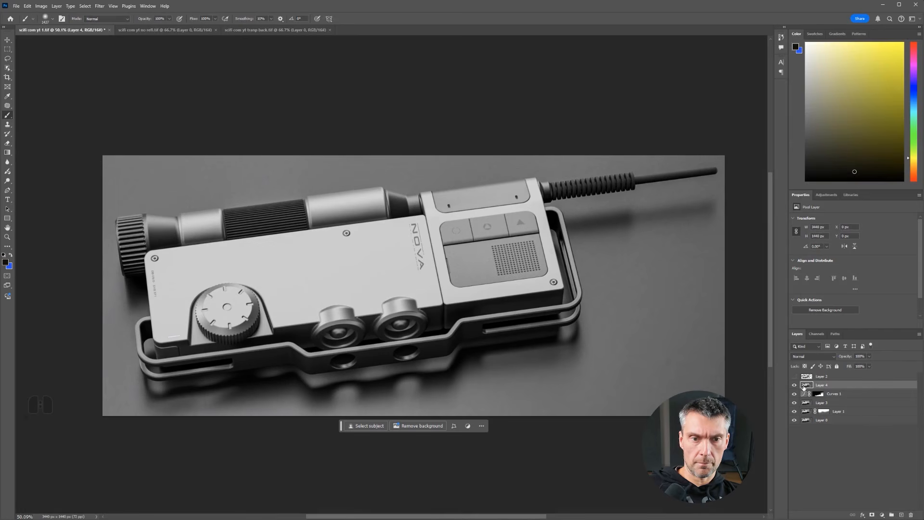
left_click(795, 386)
left_click(795, 386)
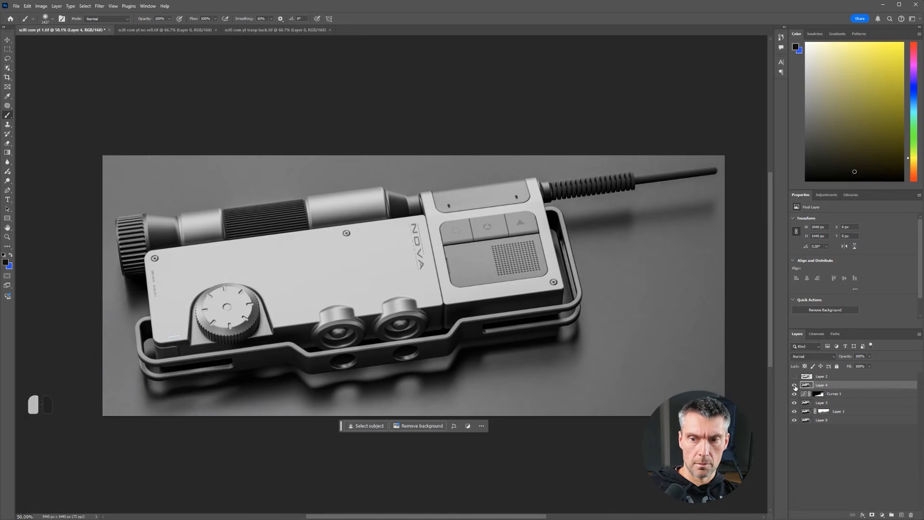
left_click(795, 385)
key("Delete")
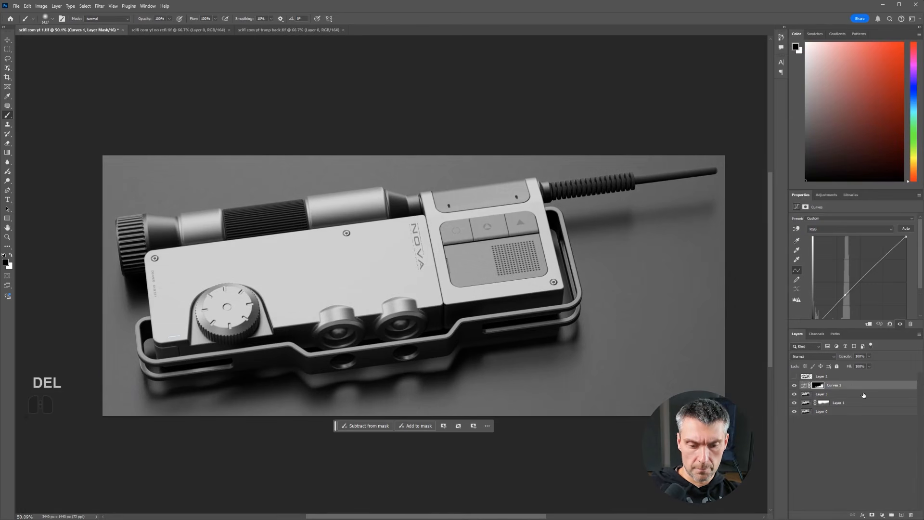
- Stamp the visible layers into a new layer and apply a Camera Raw filter with increased Clarity, Shadows +20 and Whites +9
key("ctrl+alt+shift+e")
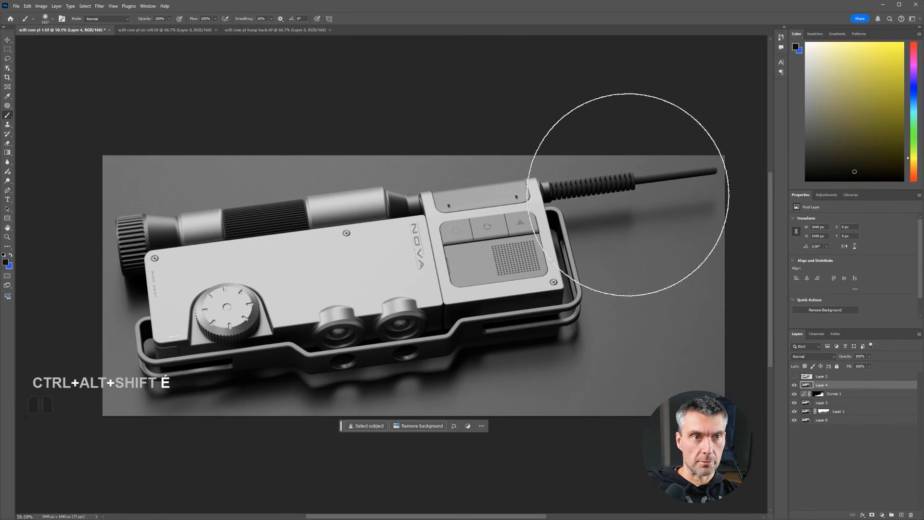
left_click(99, 5)
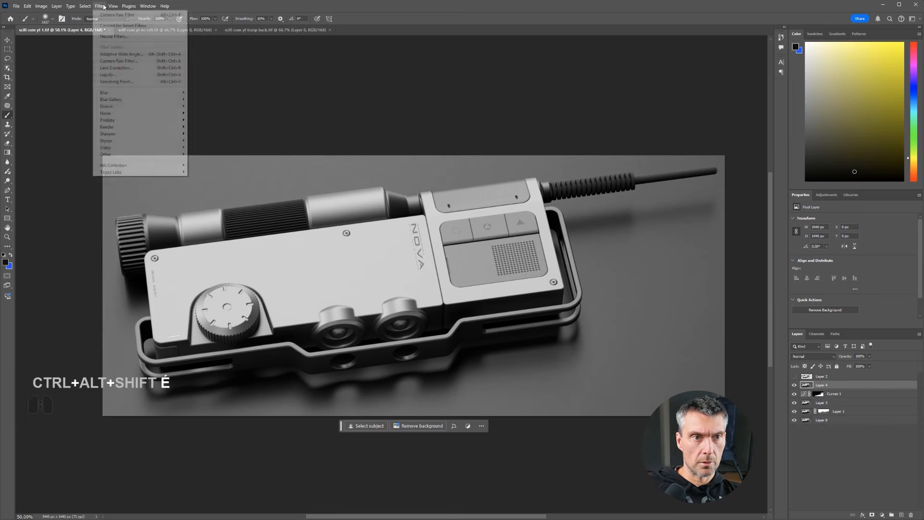
left_click(127, 61)
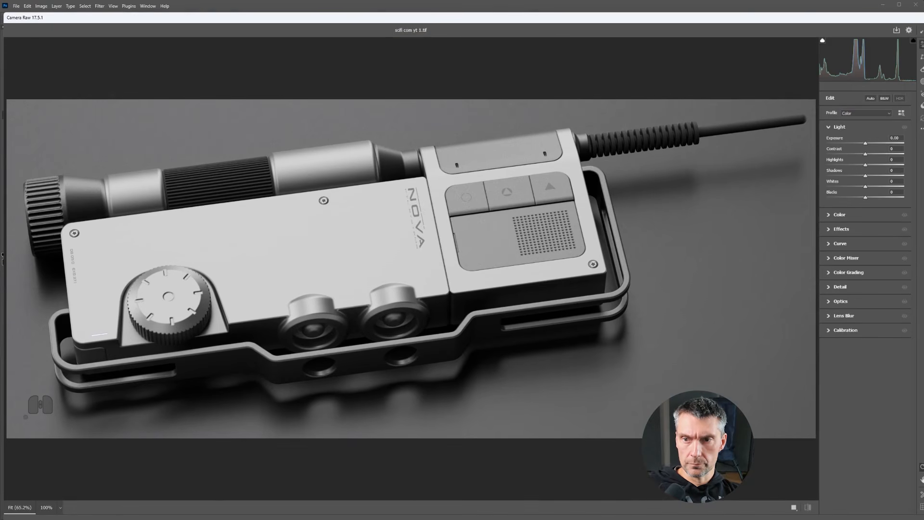
left_click(838, 229)
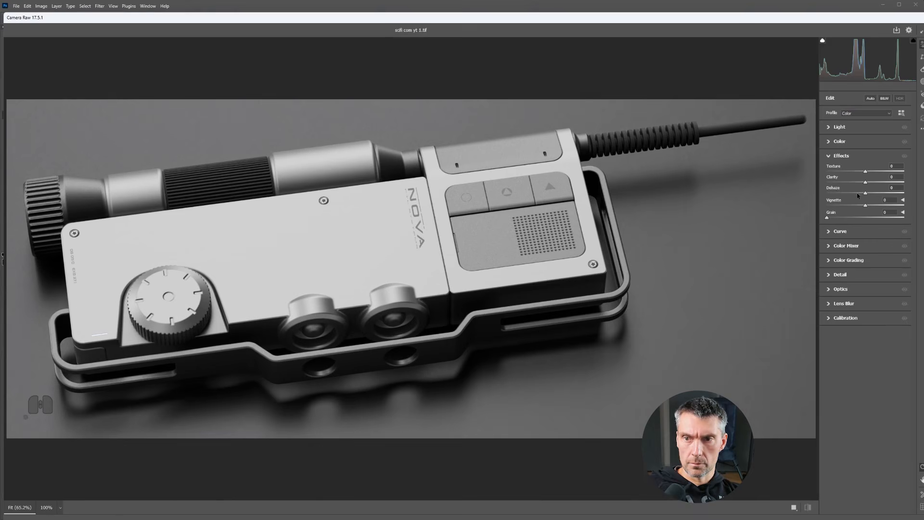
left_click_drag(866, 182, 875, 185)
left_click(833, 130)
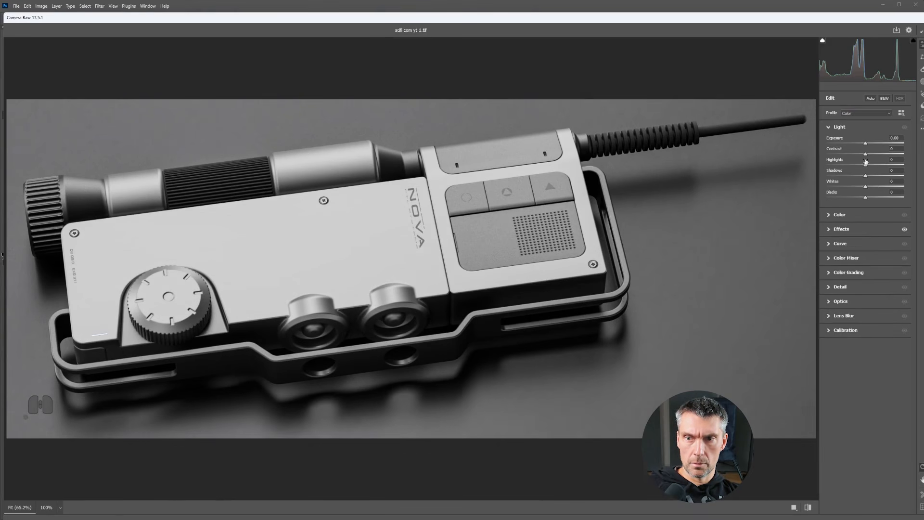
left_click_drag(867, 176, 875, 177)
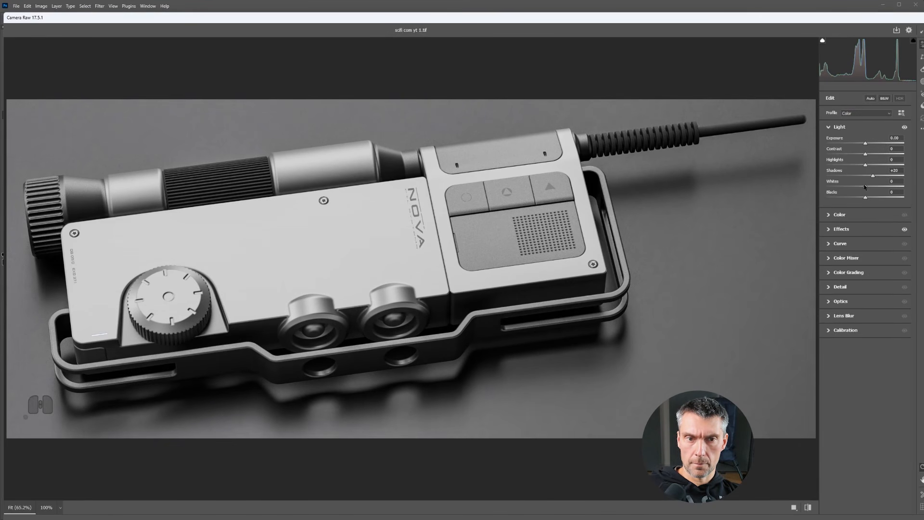
left_click(870, 187)
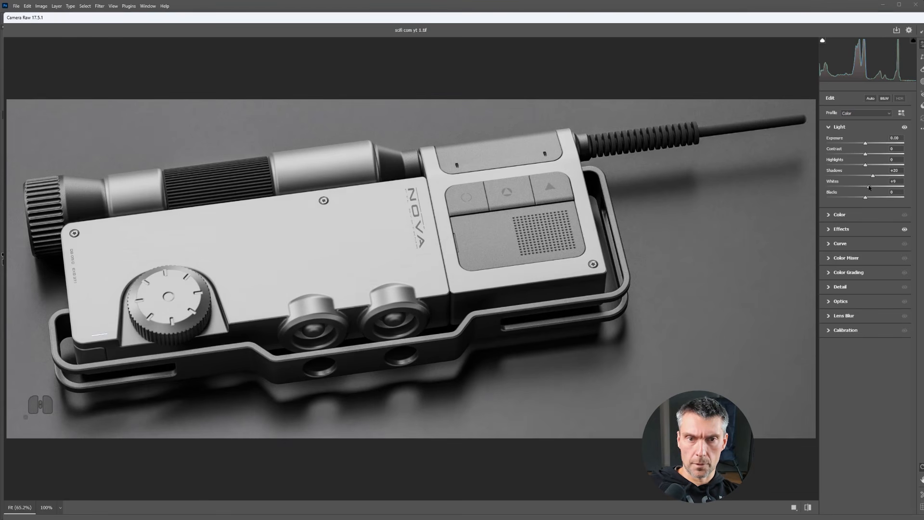
left_click(905, 515)
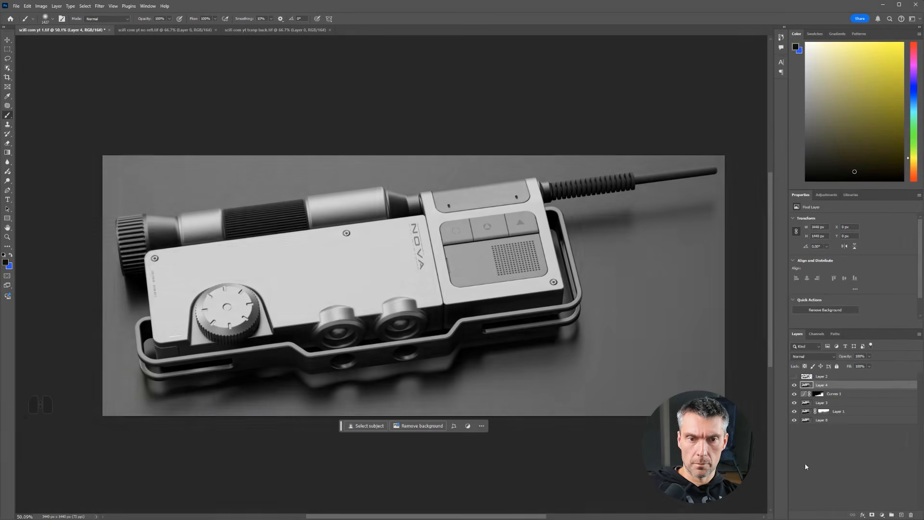
- Compare the Camera Raw result with the layers below by toggling Layer 4's visibility
left_click(795, 386)
left_click(795, 386)
left_click(795, 385)
left_click(795, 385)
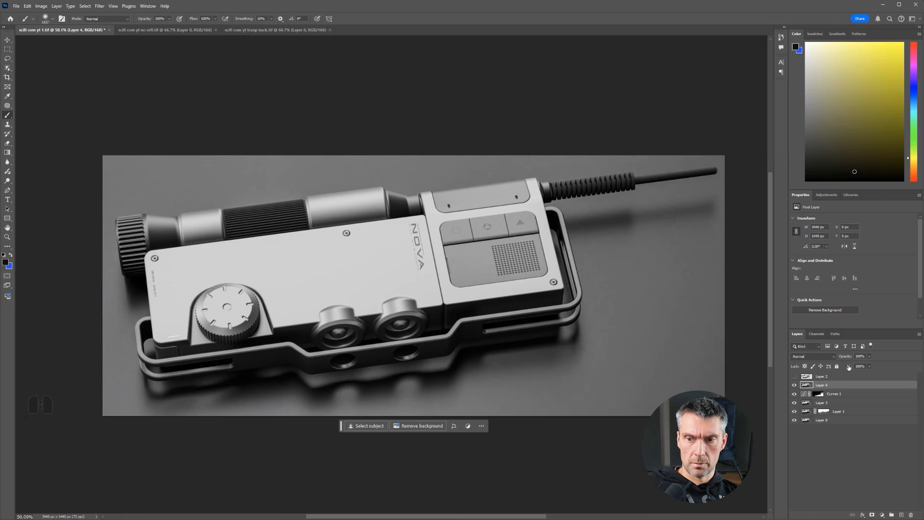
- Split Layer 4's Blend If highlight range for the underlying layer to about 151 / 229, and compare the layer on and off
double_click(882, 386)
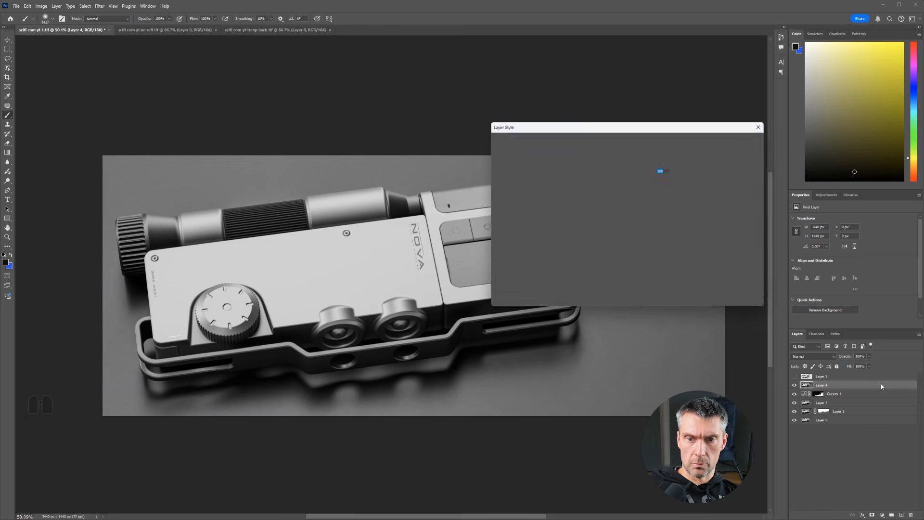
left_click_drag(677, 279, 641, 275)
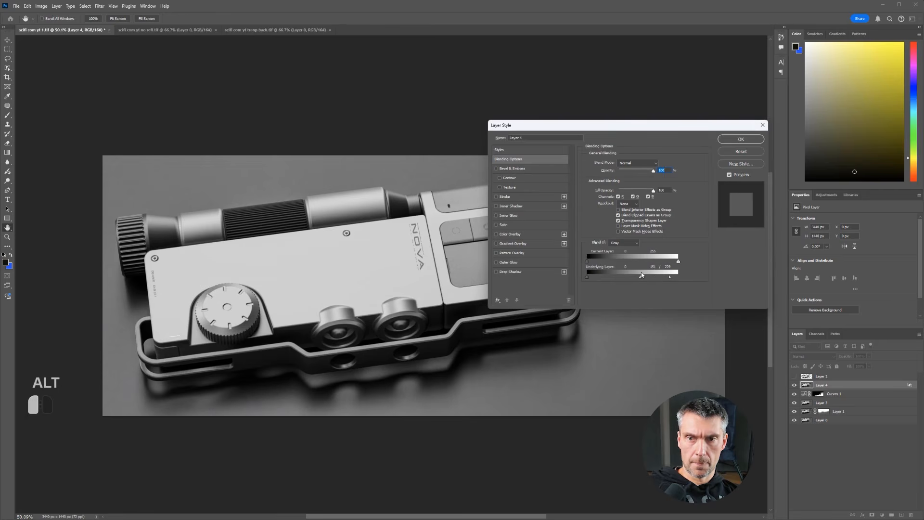
left_click(744, 139)
left_click(795, 385)
left_click(795, 385)
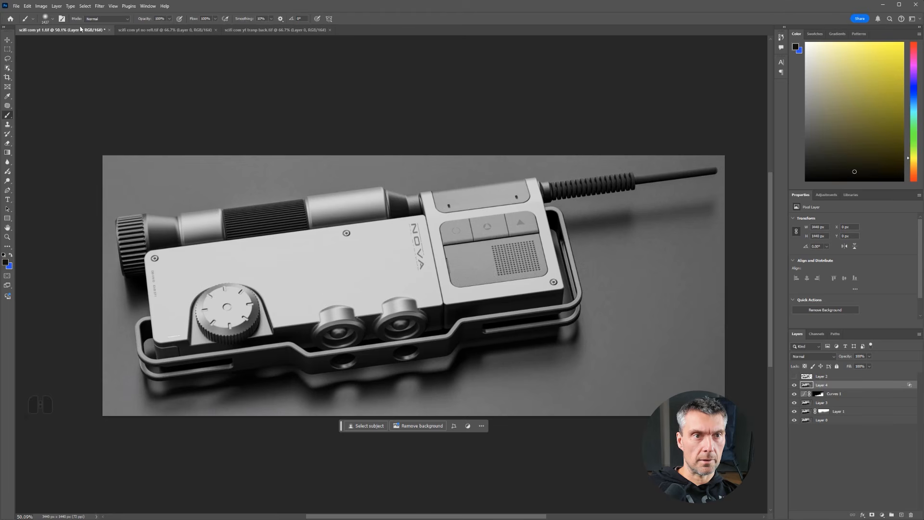
- Open Layer 4 in Nik Collection's Color Efex Pro 4, postpone the offered update, and choose the Pro Contrast filter
left_click(100, 5)
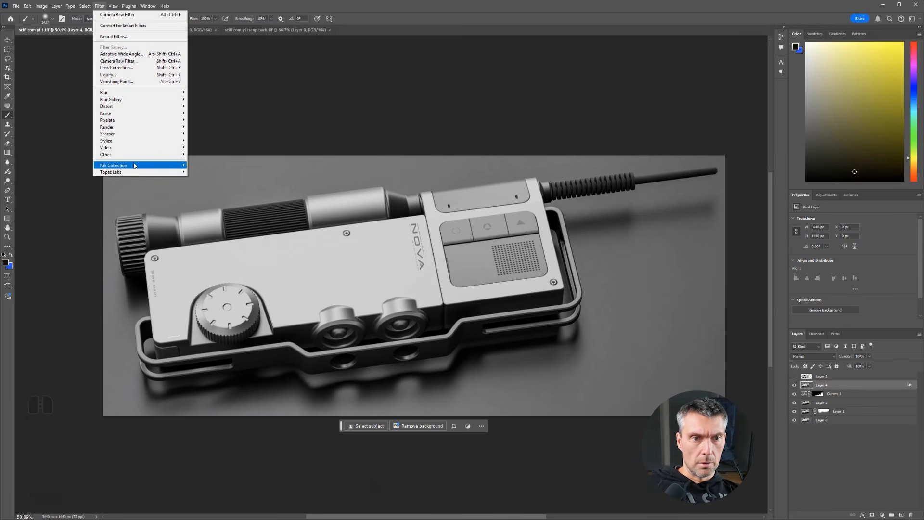
mouse_move(144, 165)
left_click(218, 173)
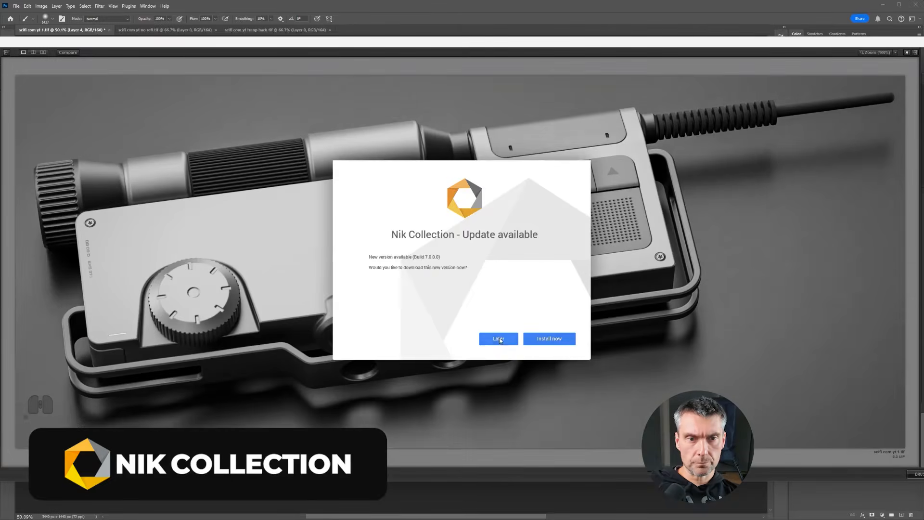
left_click(498, 338)
key("alt")
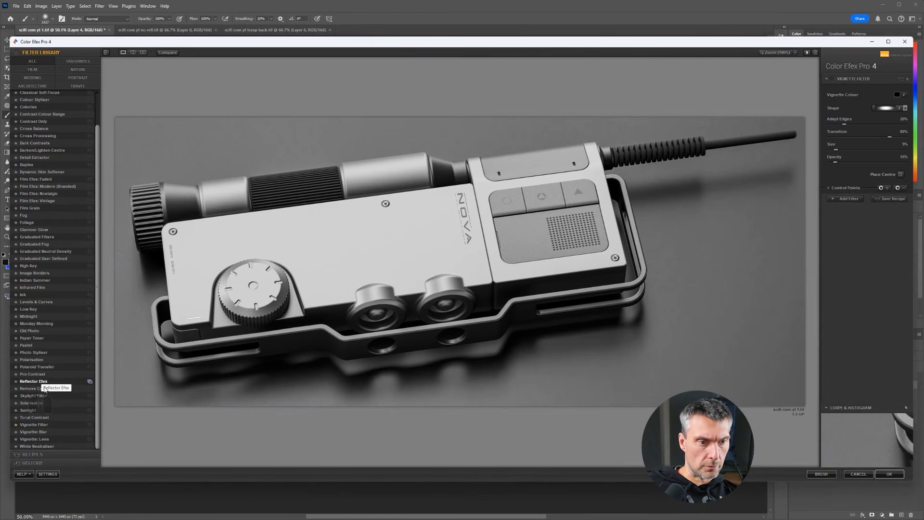
right_click(31, 420)
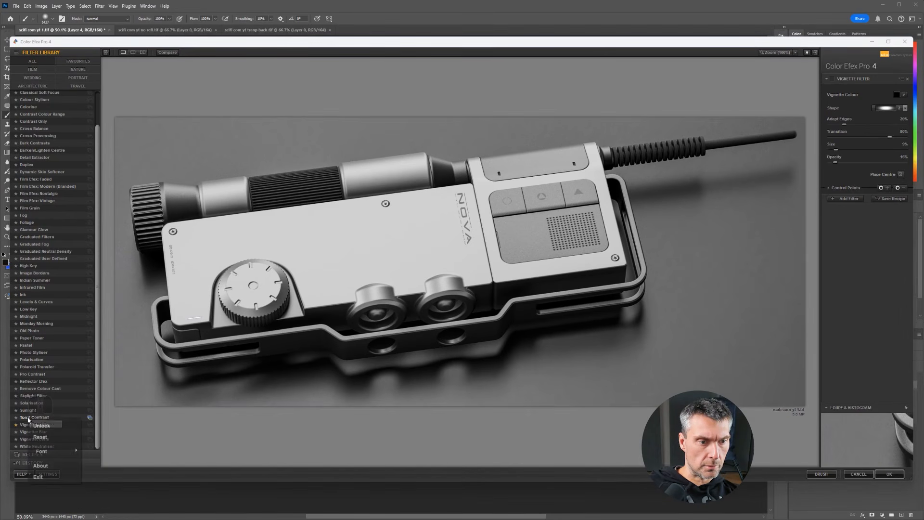
left_click(54, 479)
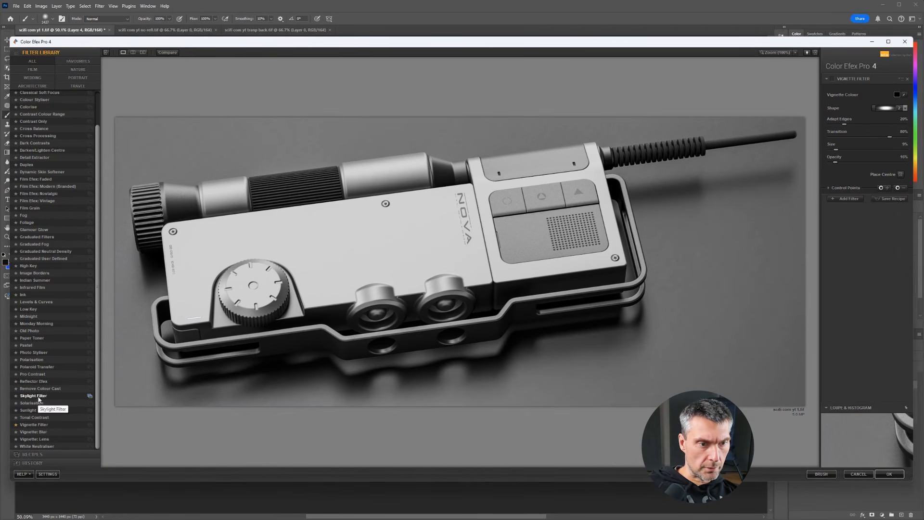
left_click(33, 376)
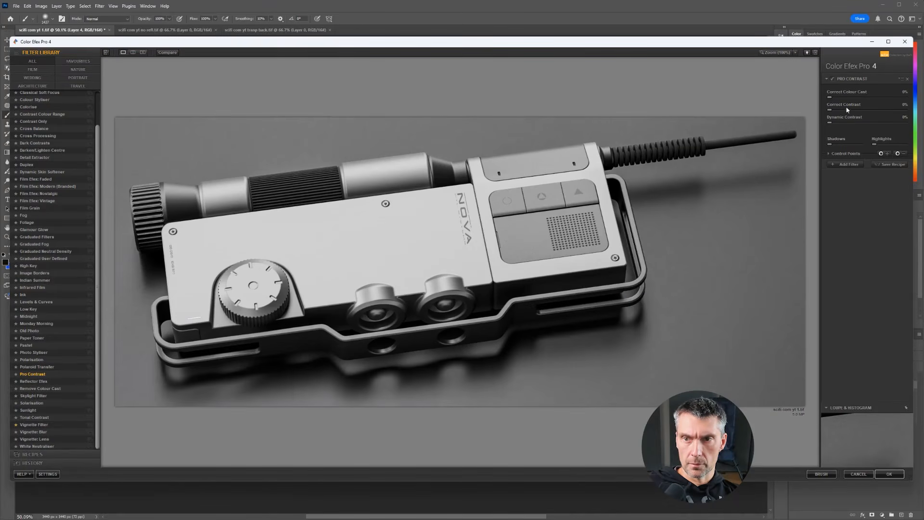
- Set Pro Contrast to 12% Correct Contrast and about 13% Dynamic Contrast, and raise its Shadows and Highlights protection
left_click_drag(830, 110, 845, 114)
left_click_drag(874, 144, 888, 144)
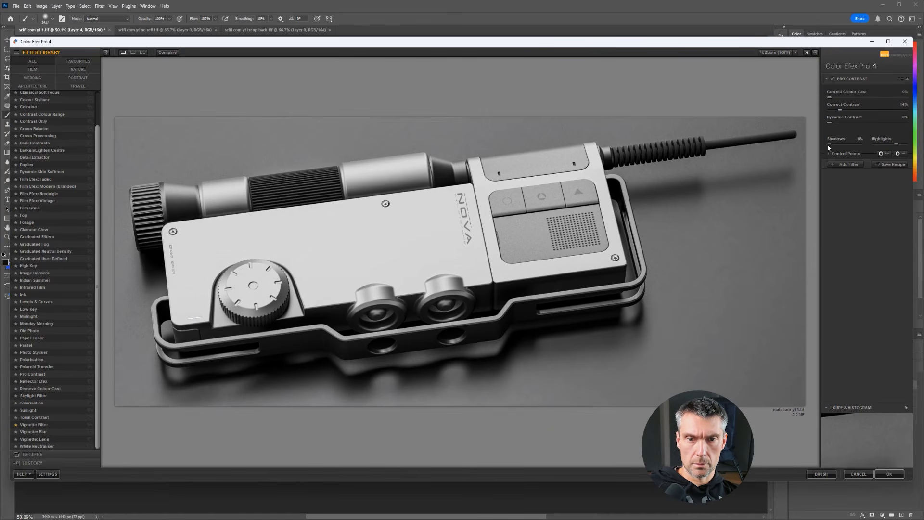
left_click_drag(830, 144, 835, 144)
left_click_drag(845, 112, 845, 110)
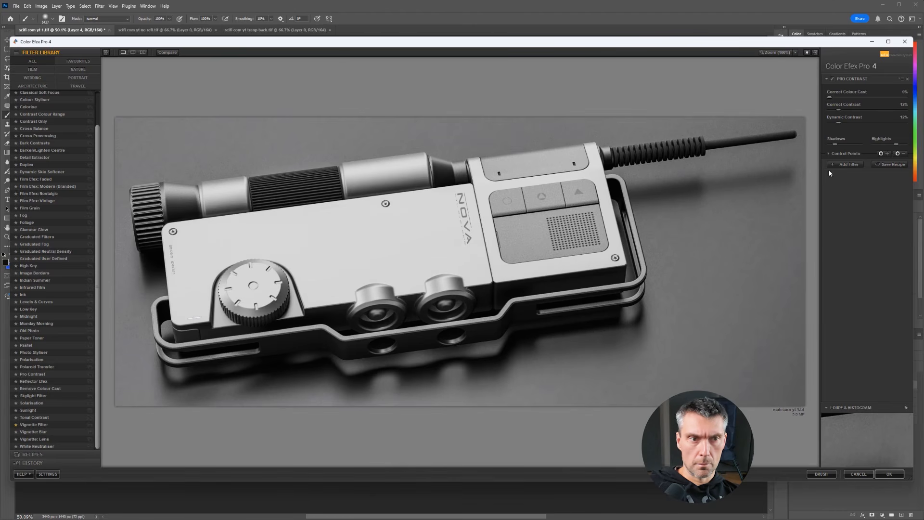
- Try an added Cross Processing filter with method T01, varying its overall opacity up to 100% and previewing other methods
left_click(844, 163)
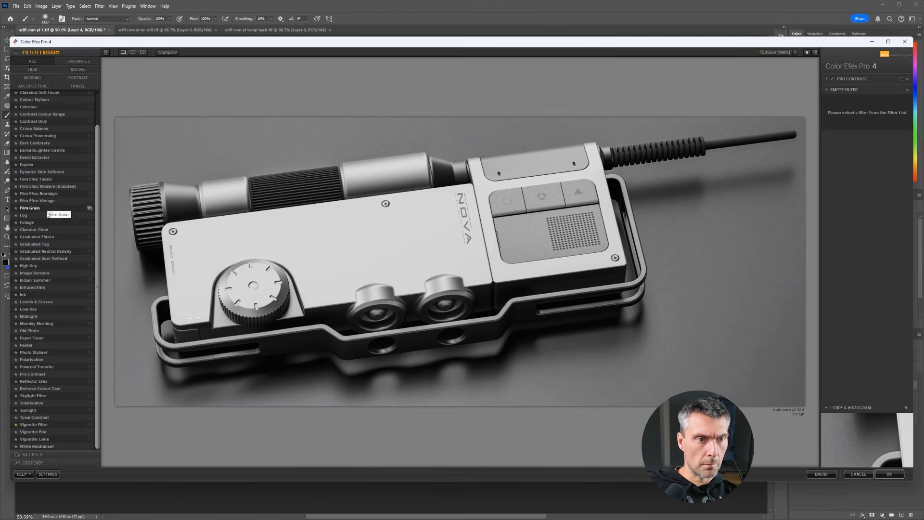
left_click(38, 136)
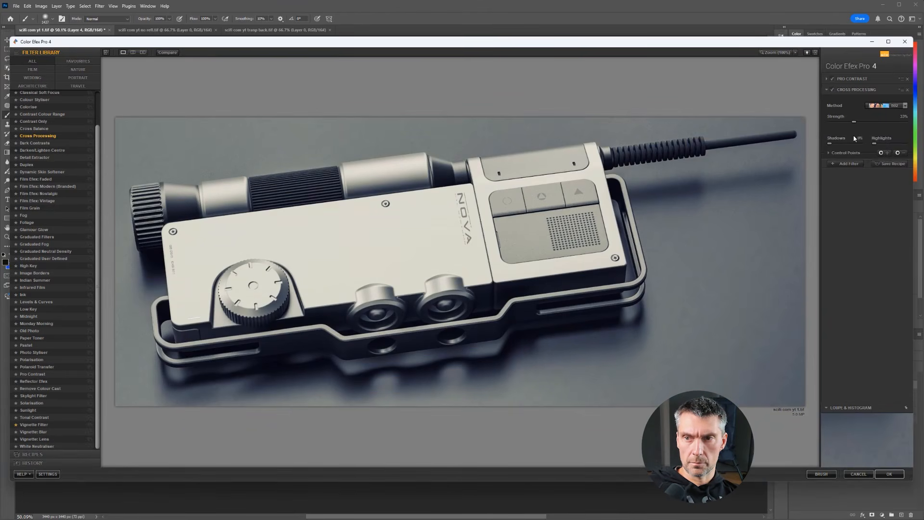
left_click(906, 105)
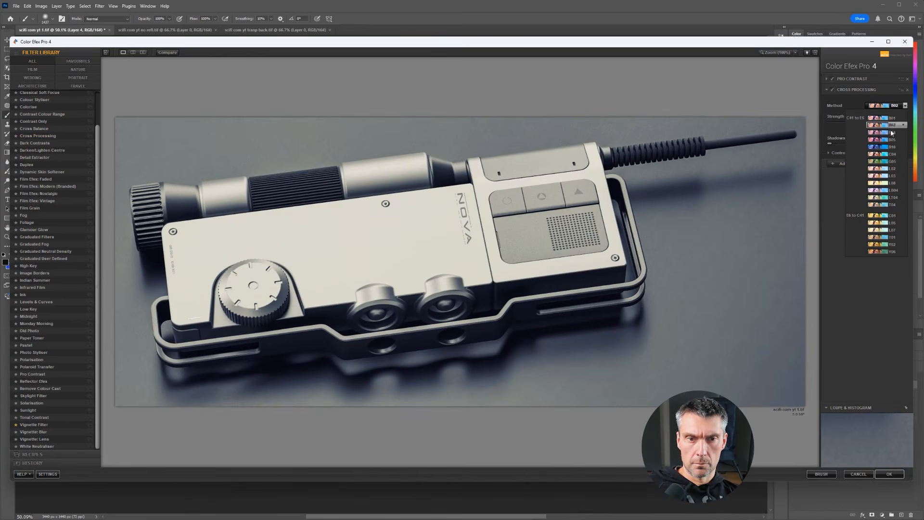
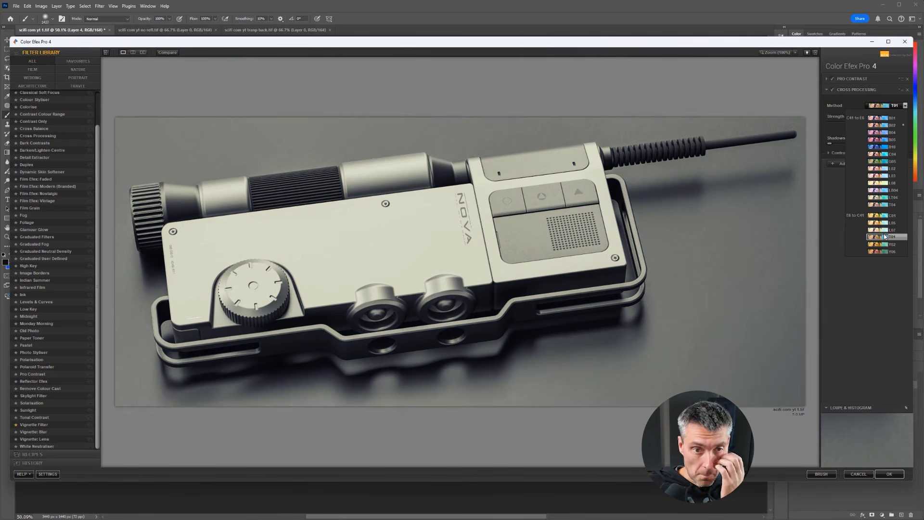
left_click(886, 237)
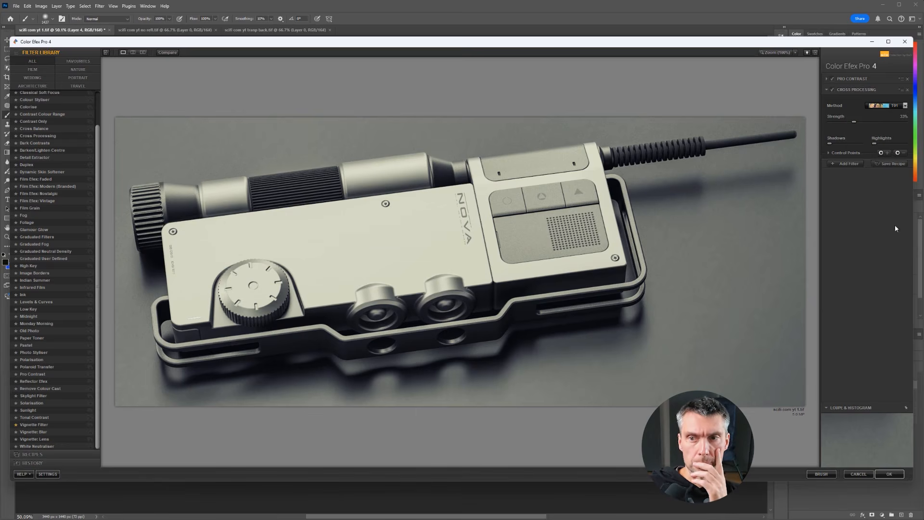
left_click(829, 153)
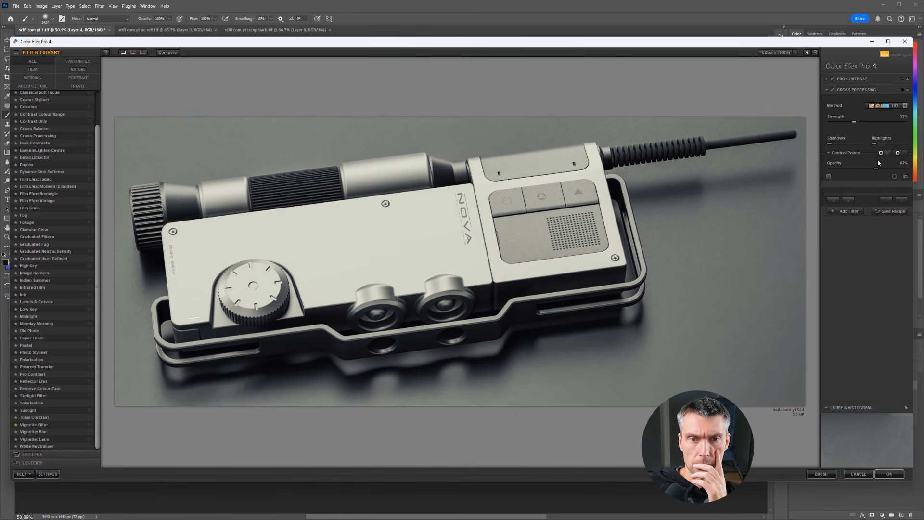
left_click_drag(877, 163, 839, 165)
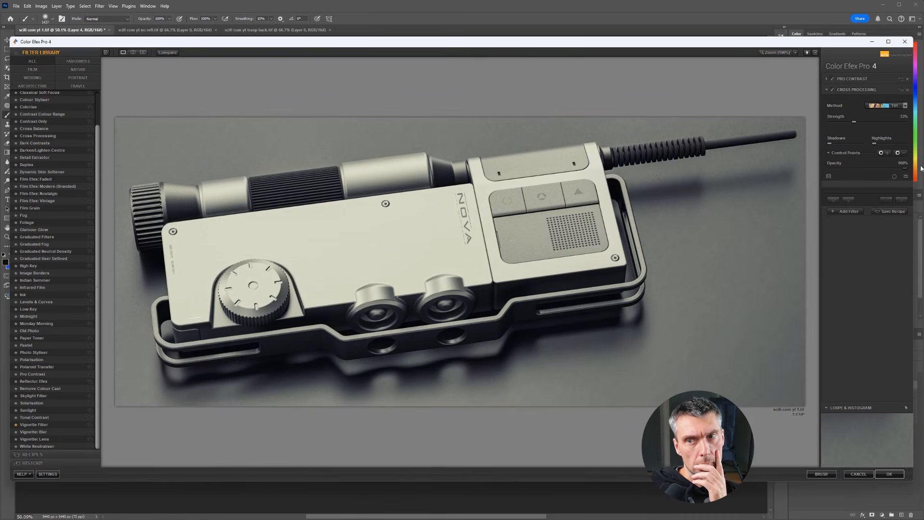
left_click(905, 107)
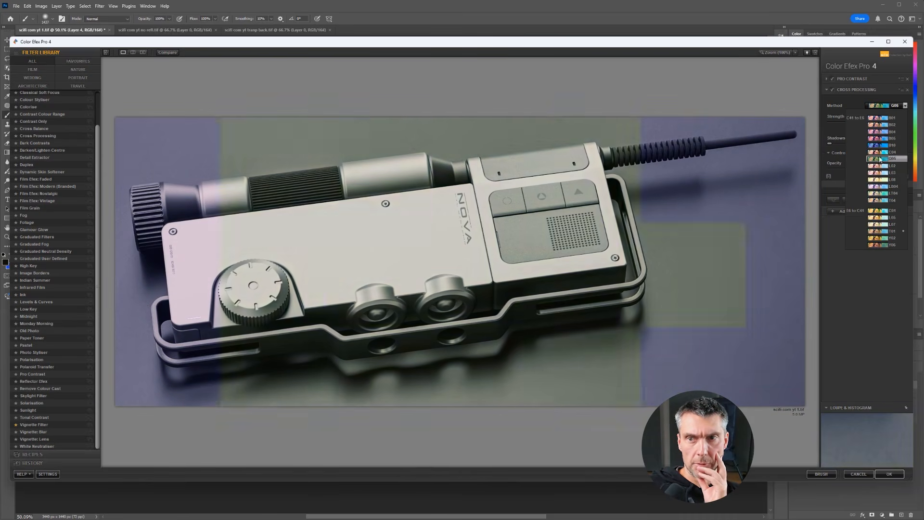
- Disable the Cross Processing filter and apply the Color Efex Pro result with only Pro Contrast active
left_click(833, 91)
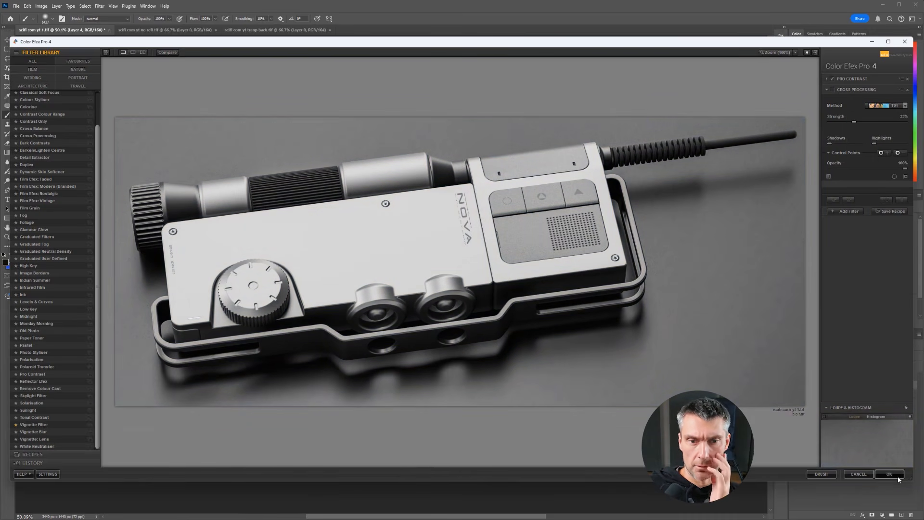
left_click(884, 474)
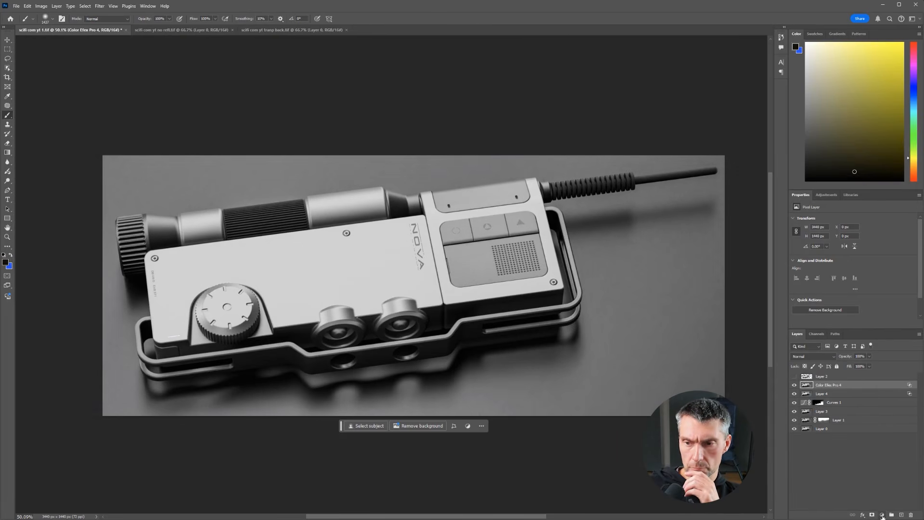
- Add a Color Lookup adjustment layer above the Color Efex Pro 4 layer and load the 2Strip.look 3D LUT
left_click(883, 516)
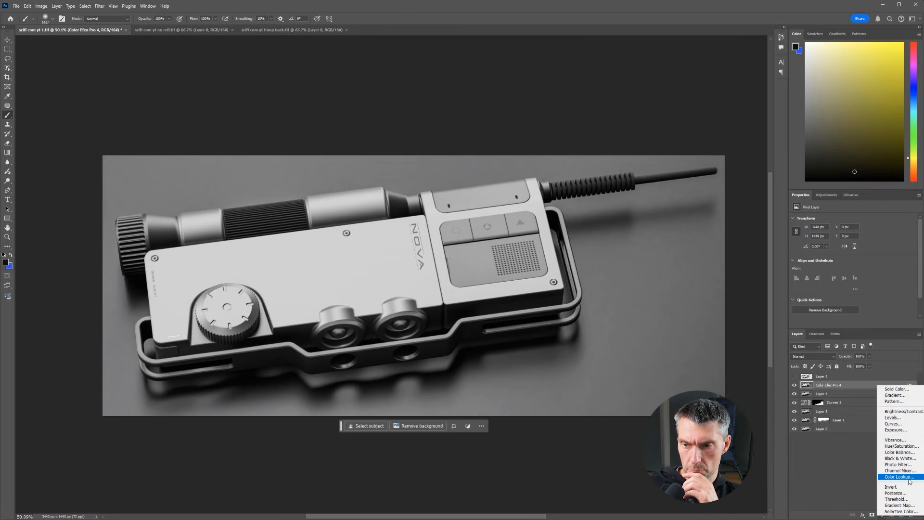
left_click(909, 478)
left_click(854, 220)
left_click(854, 221)
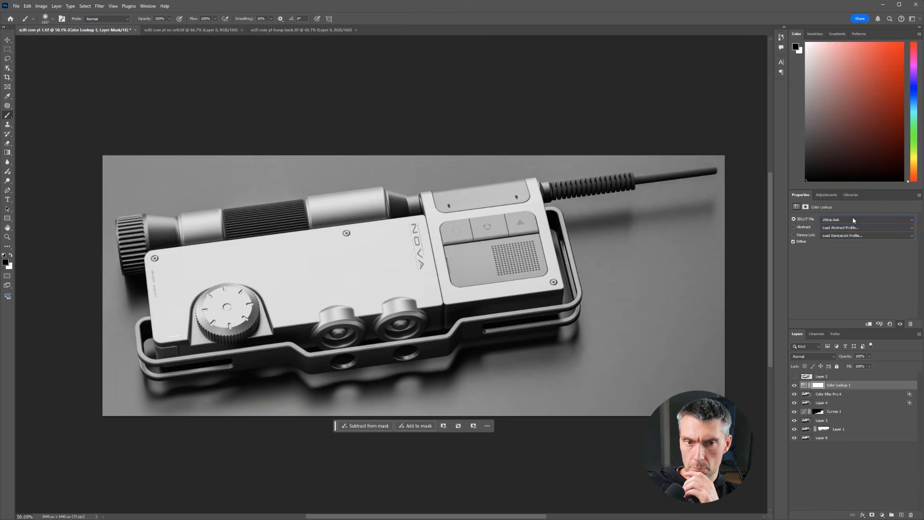
left_click(854, 220)
left_click(854, 220)
- Try the Candlelight.CUBE LUT on the Color Lookup layer, testing a layer opacity of about 37% before restoring 100%
key("Down")
key("Down")
key("Down")
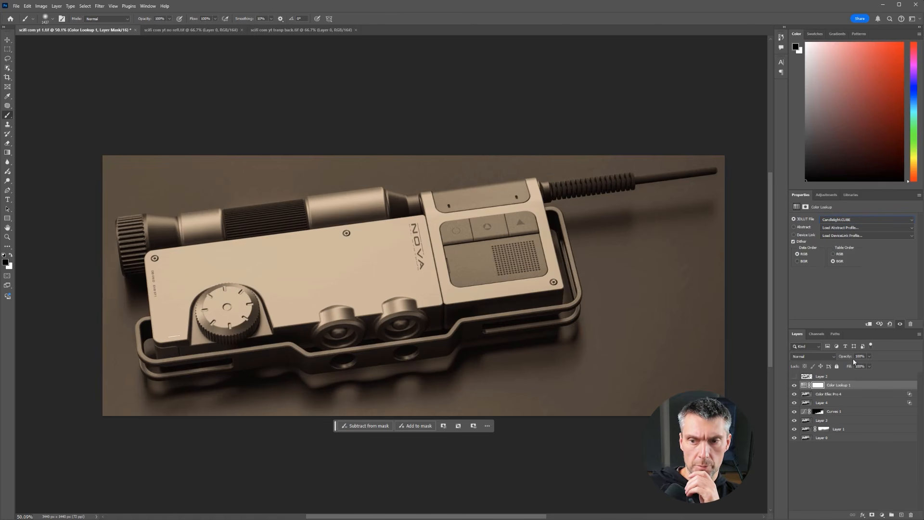
mouse_move(847, 357)
left_mouse_down()
mouse_move(739, 363)
mouse_move(754, 361)
left_mouse_up()
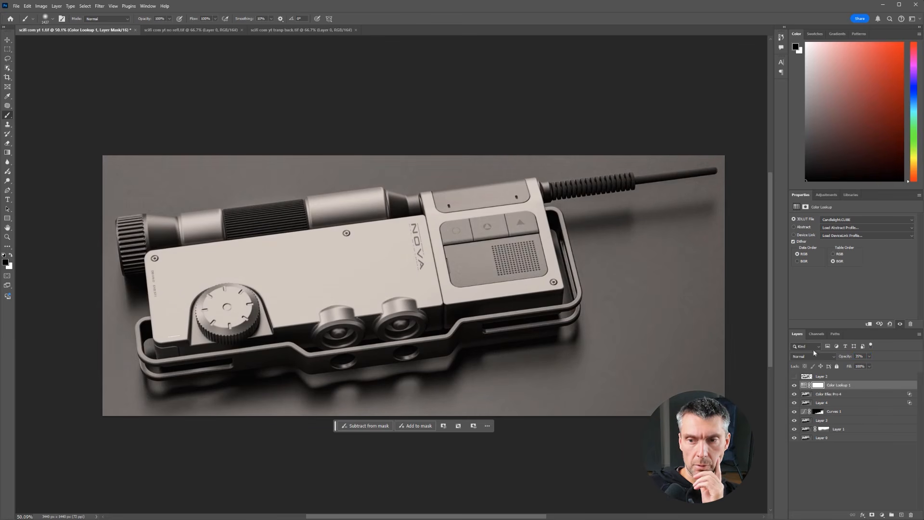
left_click_drag(848, 358, 897, 330)
- Try the Crisp_Winter.look and DropBlues.3DL LUTs on the Color Lookup layer
left_click(851, 220)
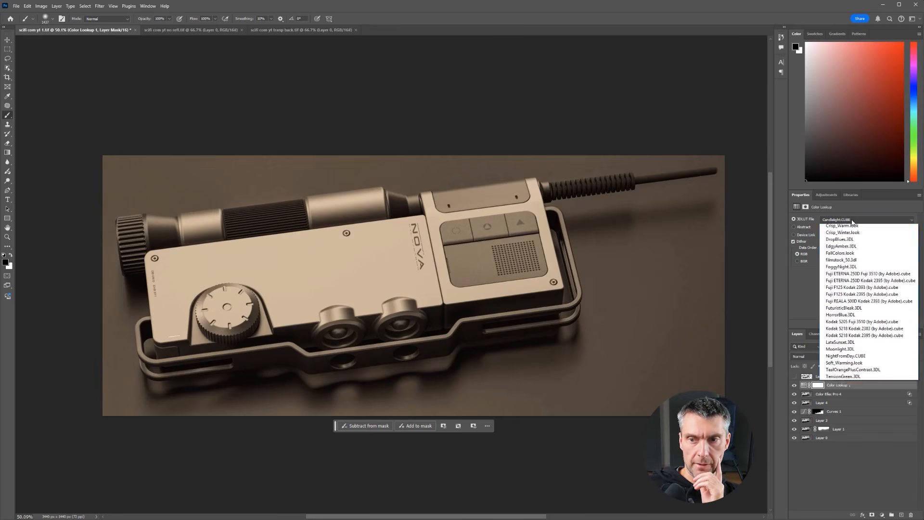
left_click(844, 219)
left_click(844, 219)
left_click(846, 221)
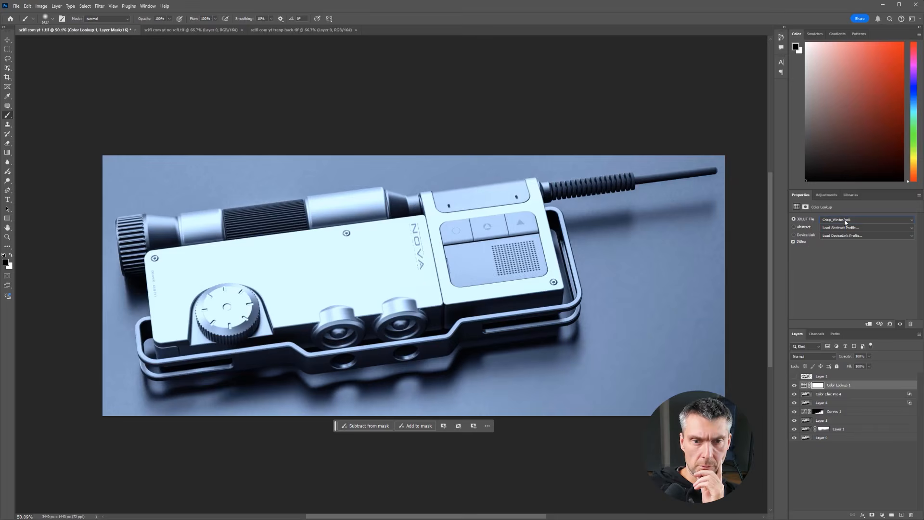
key("Down")
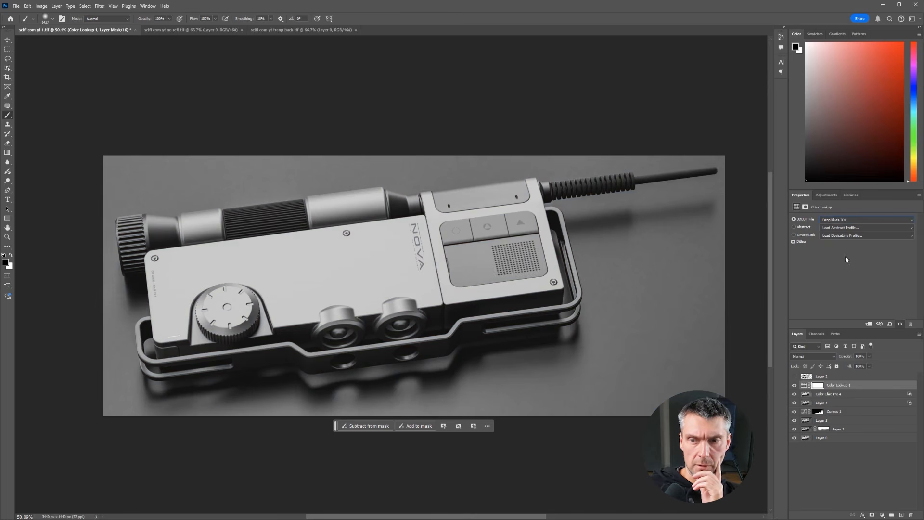
- Try the Color blend mode on the Color Lookup layer, compare the layer on and off, and return it to Normal
left_click(829, 359)
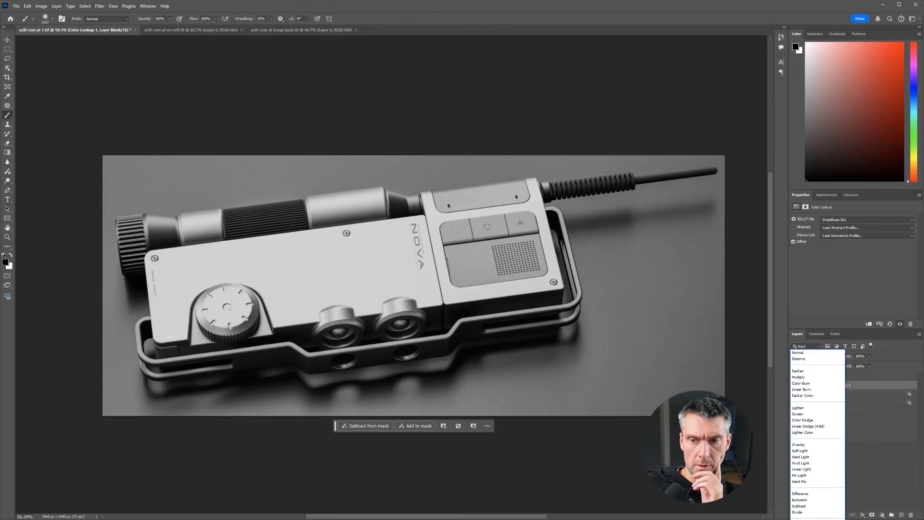
left_click(828, 464)
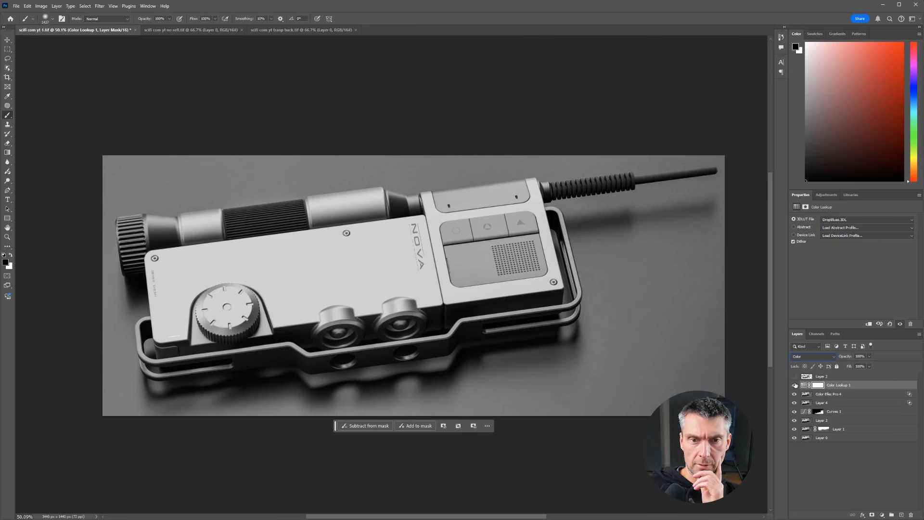
left_click(795, 385)
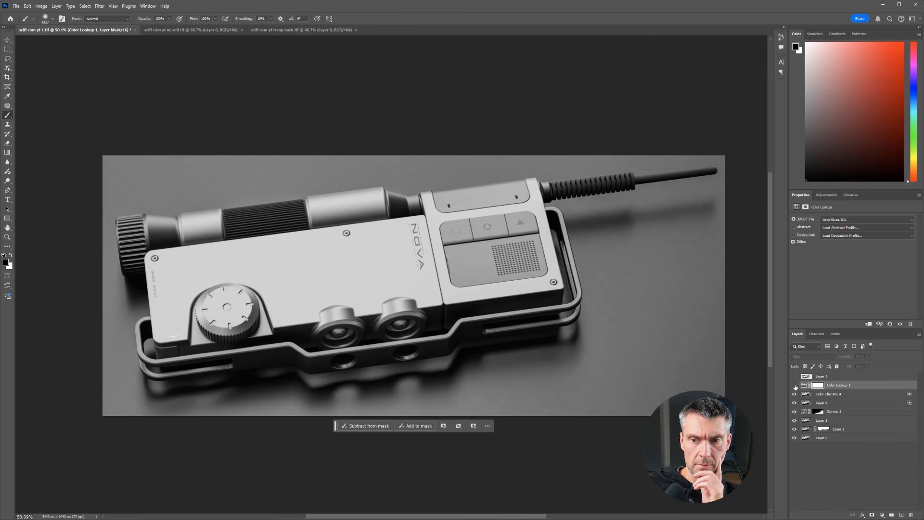
left_click(795, 385)
left_click(795, 385)
left_click(795, 385)
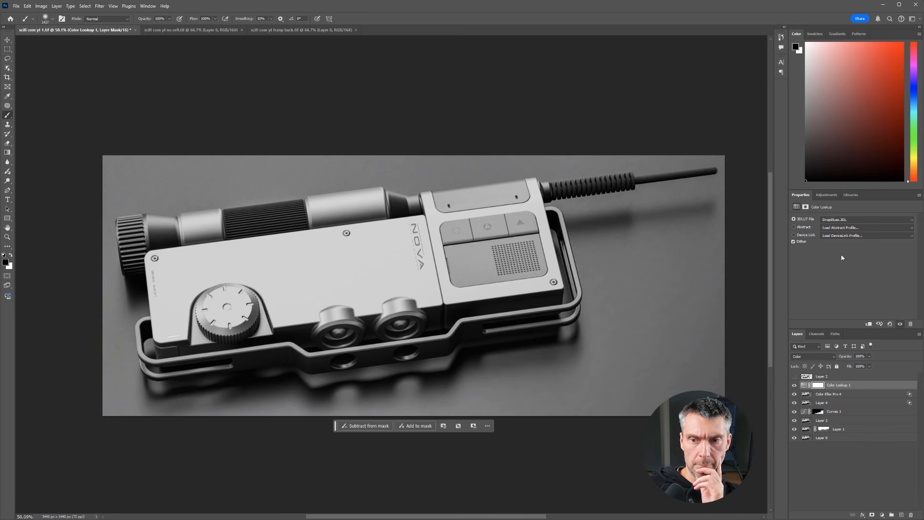
left_click(809, 357)
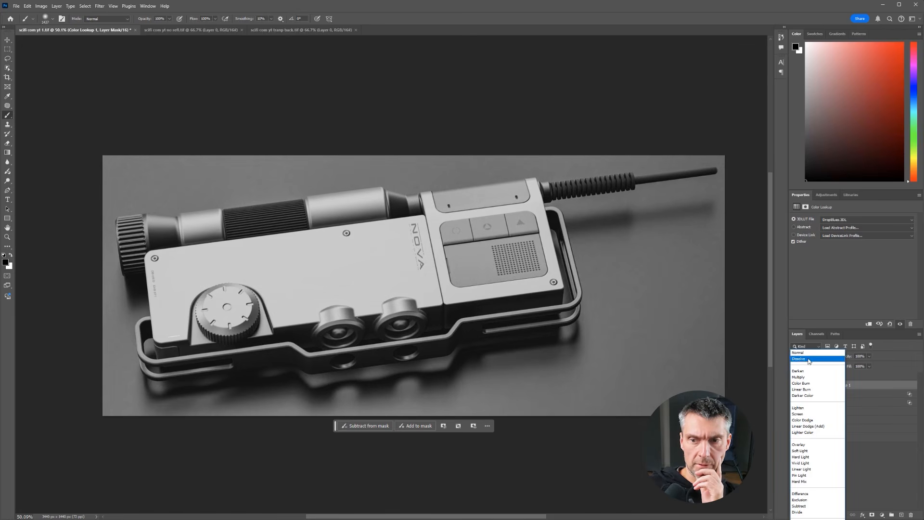
left_click(803, 353)
- Preview the remaining 3D LUTs on the Color Lookup layer one after another, from EdgyAmber.3DL to TensionGreen.3DL
left_click(846, 220)
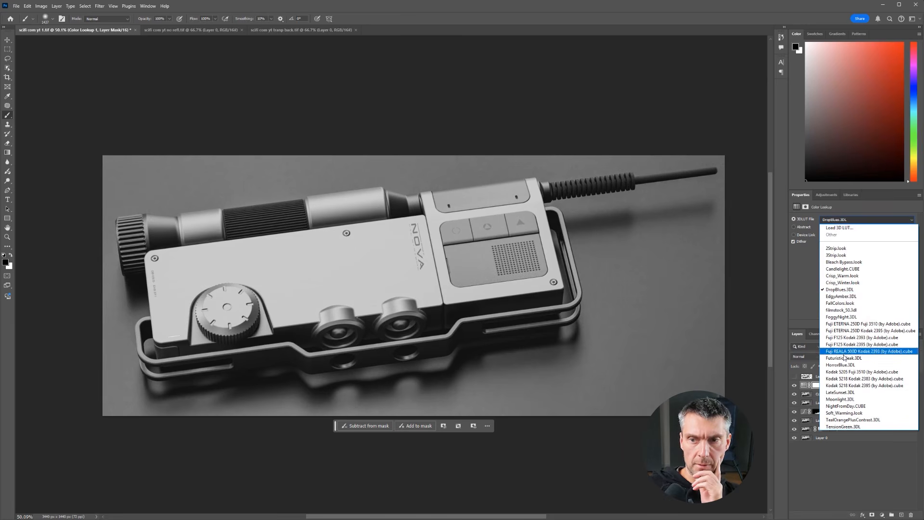
left_click(846, 296)
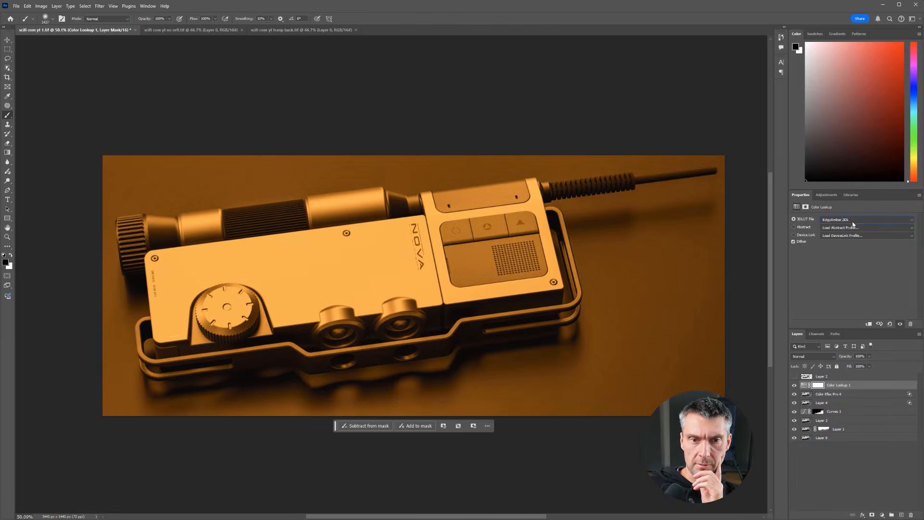
key("Down")
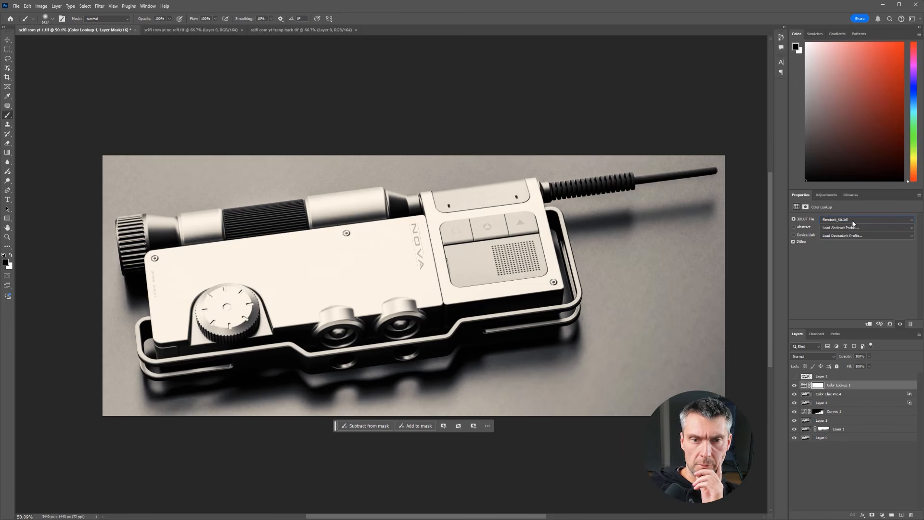
key("Down")
key("Down")
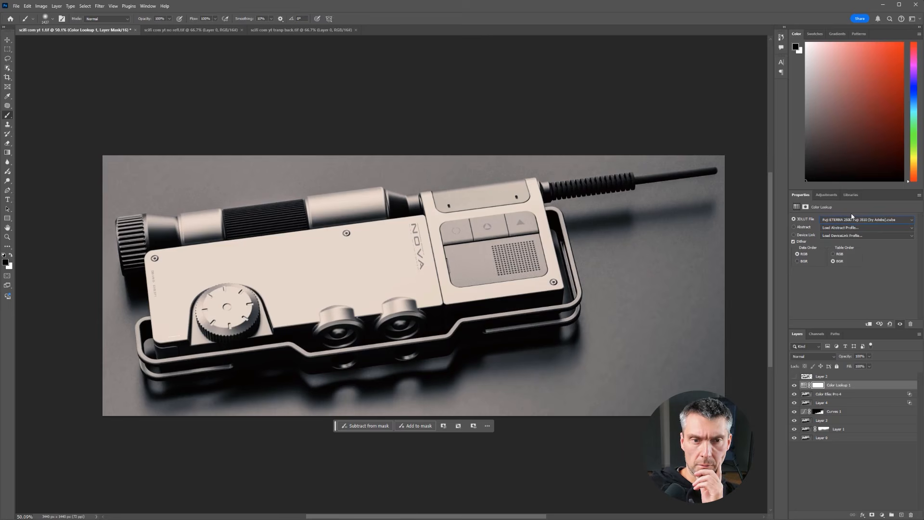
key("Down")
key("Down")
key("Down")
key("Down")
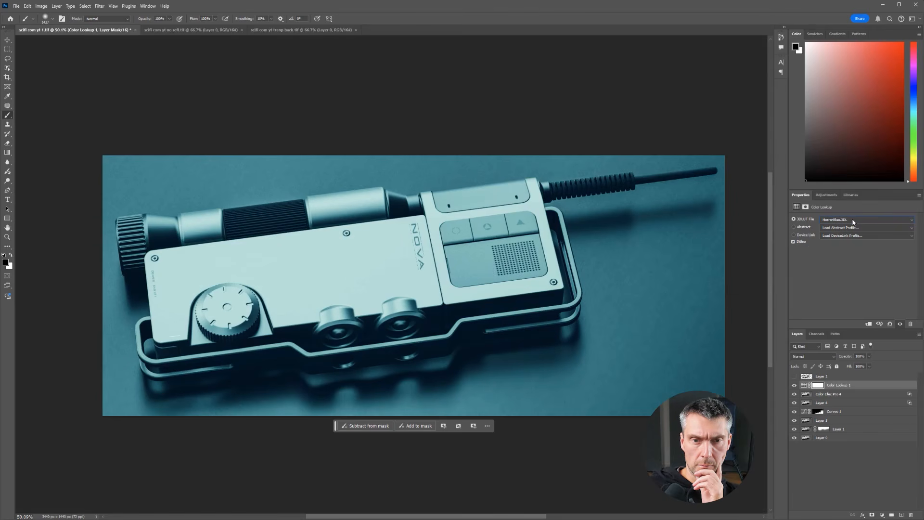
key("Down")
key("Down")
key("Down")
key("Down")
key("Down")
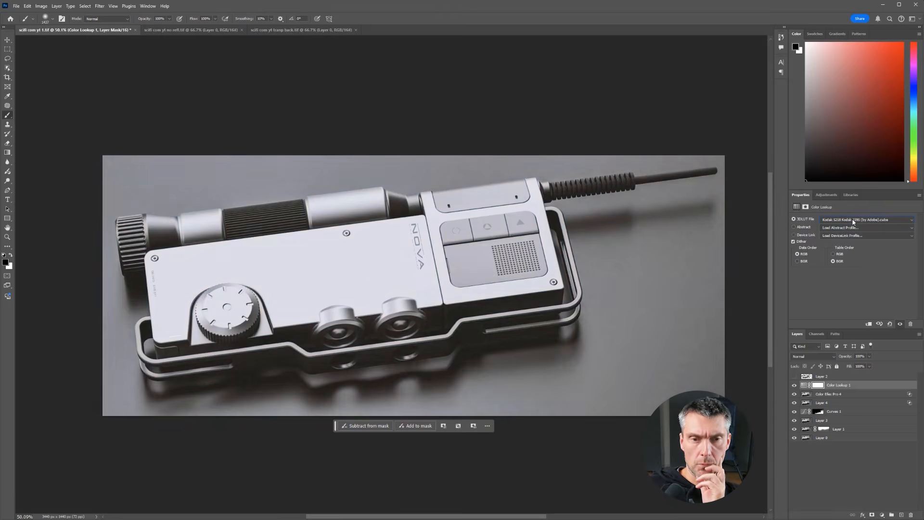
key("Down")
key("Down")
key("Down")
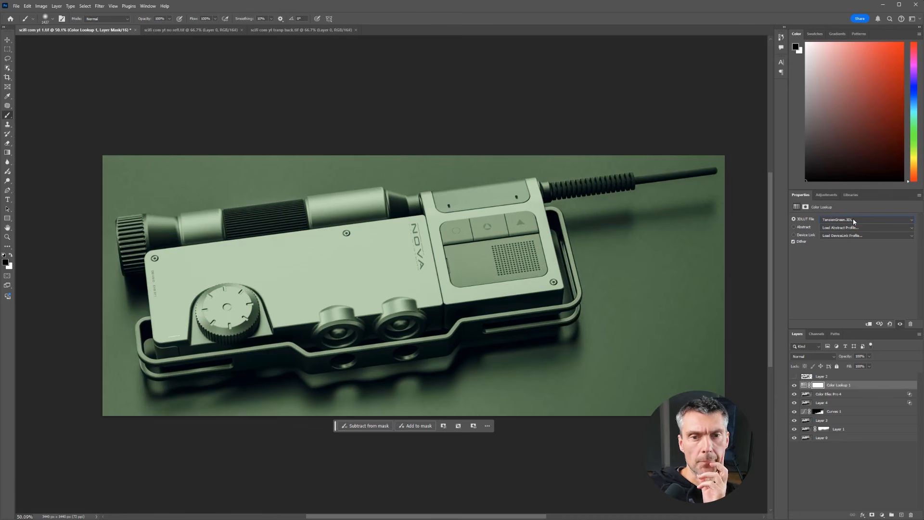
- Go through the 3D LUTs again from the start of the list and set the Color Lookup layer to HorrorBlue.3DL
left_click(853, 221)
left_click(845, 250)
left_click(849, 220)
left_click(847, 269)
key("Down")
key("Down")
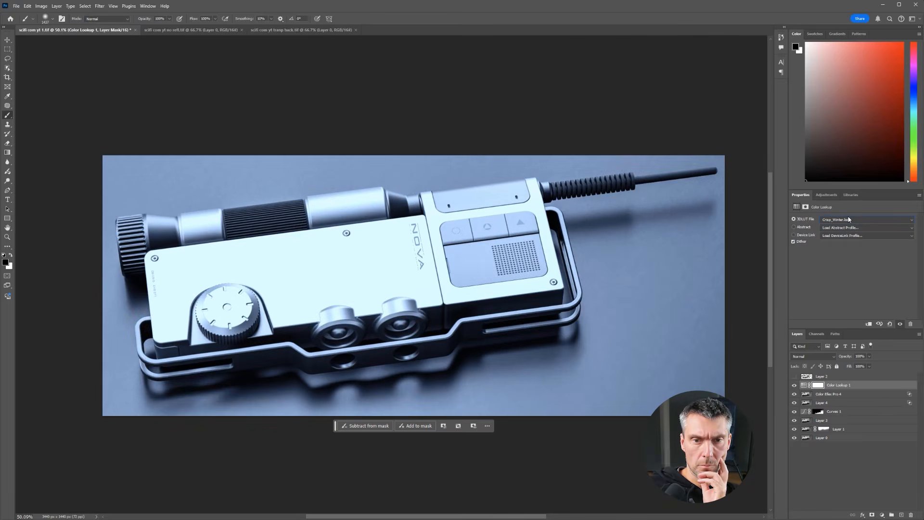
key("Down")
key("Down")
key("Down")
key("Down")
key("Down")
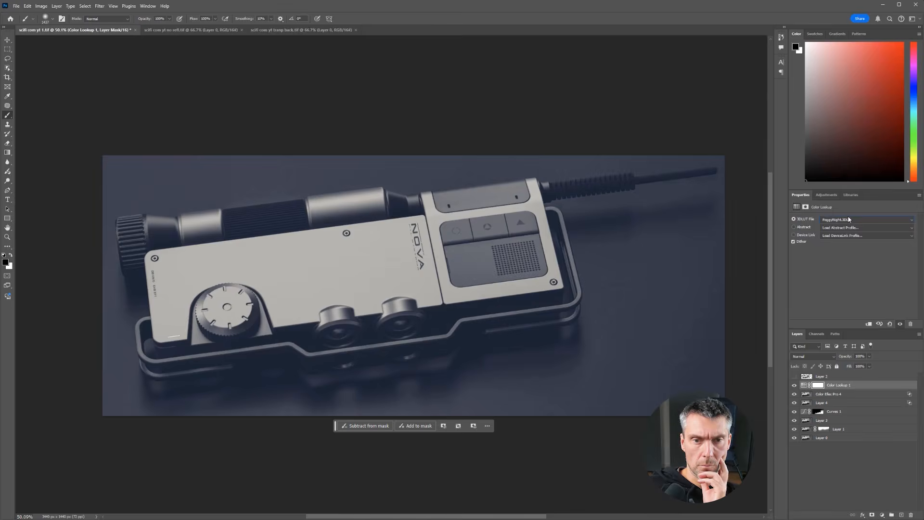
key("Down")
key("Down")
key("Down")
key("Down")
key("Down")
key("Down")
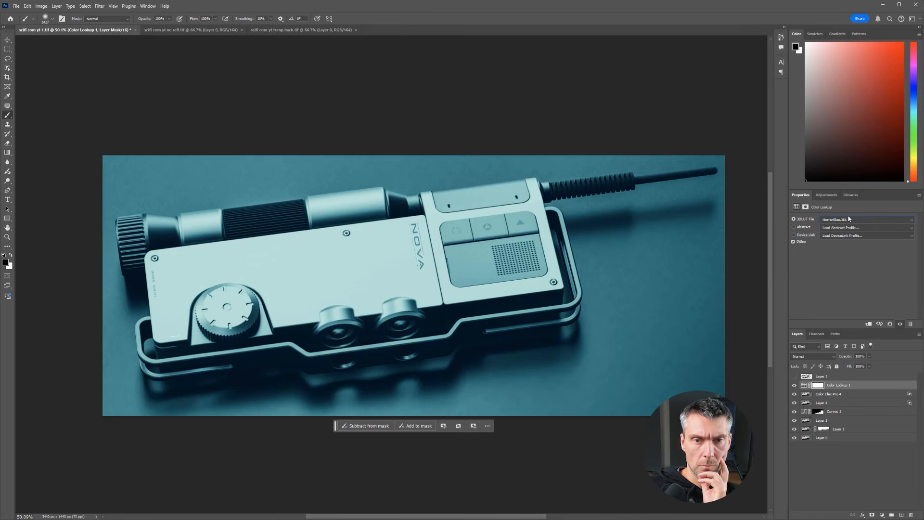
- Set the Color Lookup layer to the Color blend mode at 40% opacity and compare it on and off
left_click(816, 357)
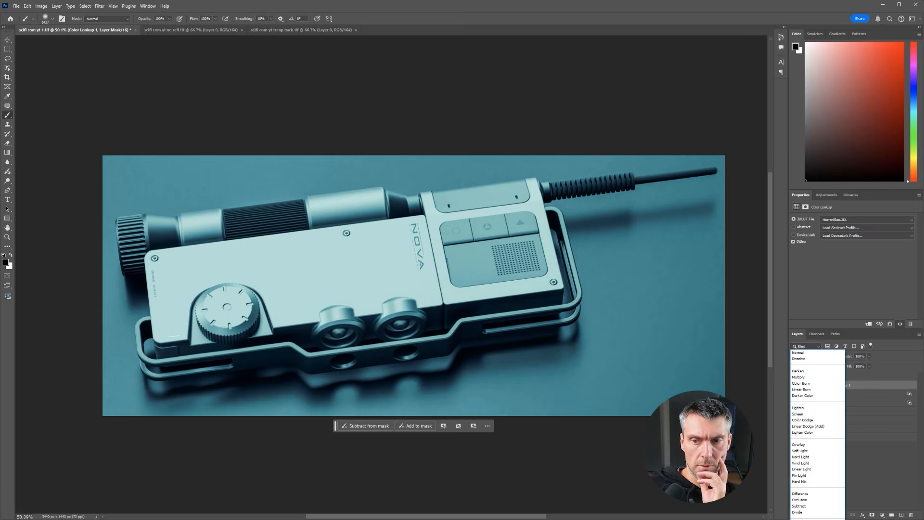
left_click(795, 385)
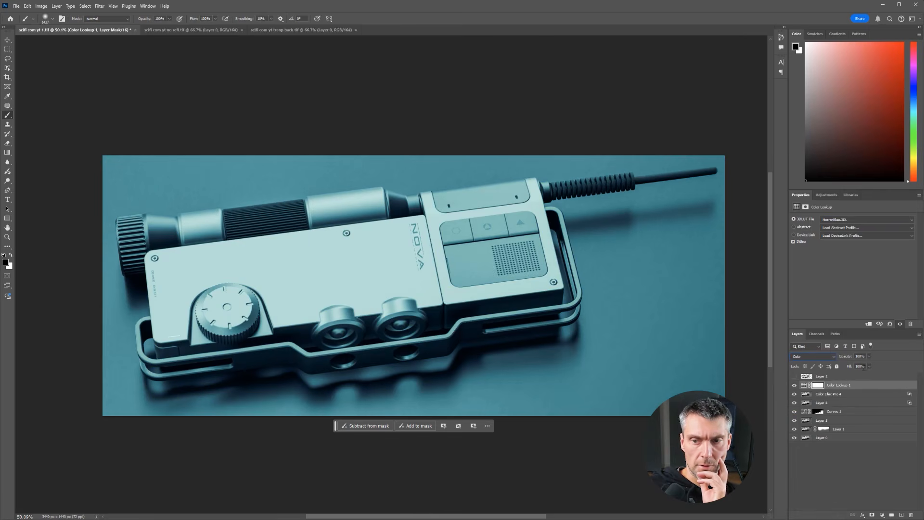
left_click(794, 385)
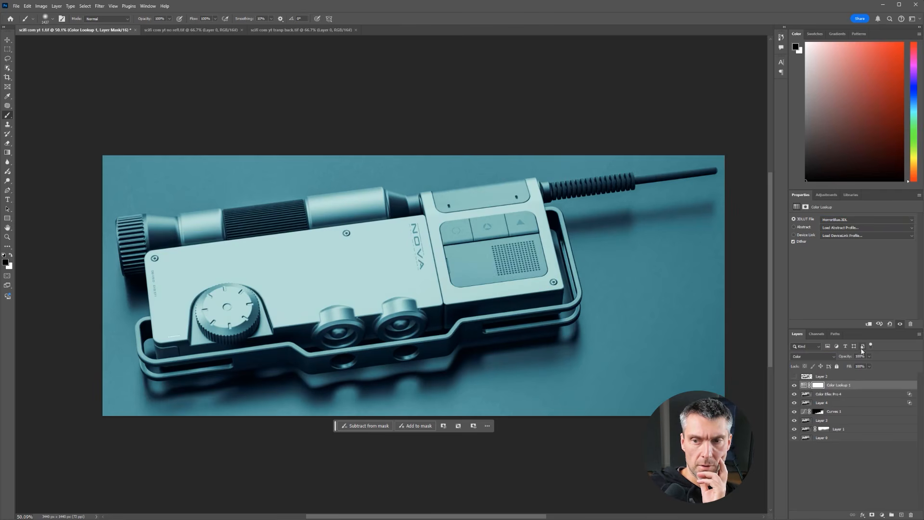
left_click_drag(850, 360, 794, 373)
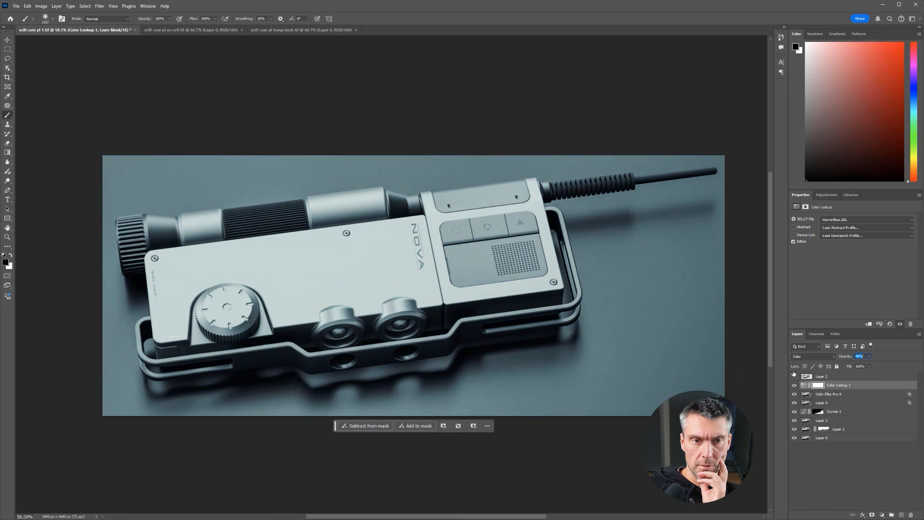
left_click(795, 385)
left_click(795, 385)
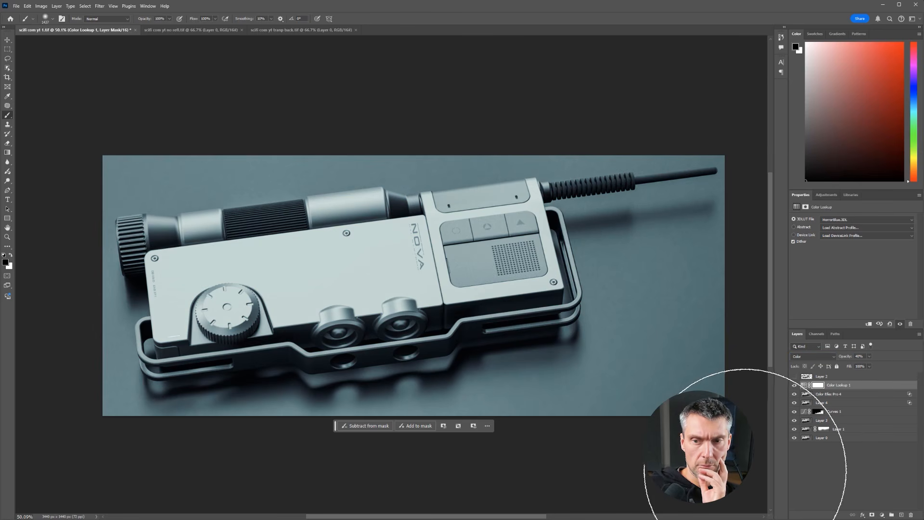
- Hide the Color Lookup layer and stamp all visible layers into a new layer above the Color Efex Pro 4 layer
left_click(795, 386)
left_click(838, 395)
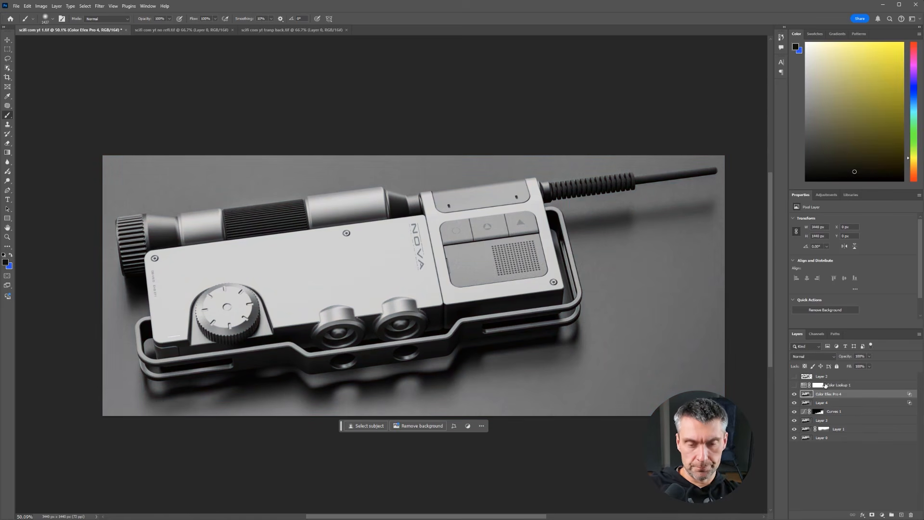
key("ctrl+shift+alt+e")
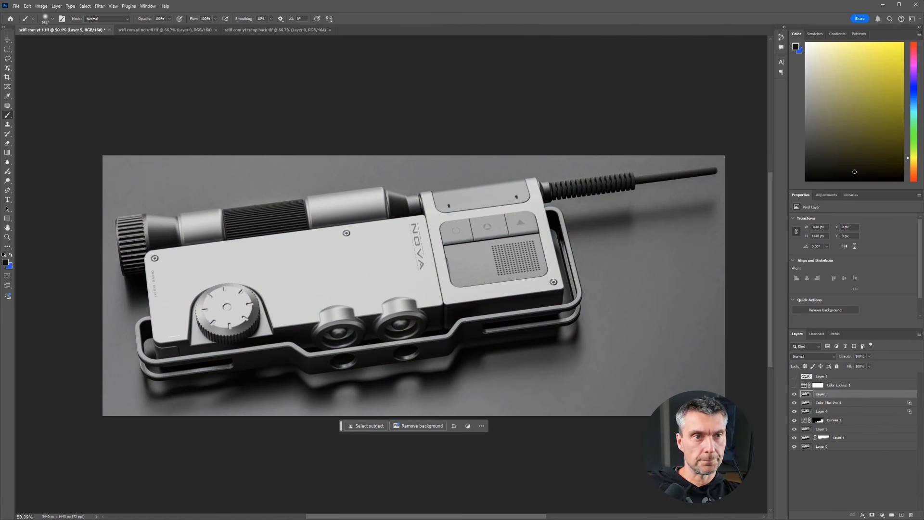
- Run the Color Efex Pro 4 filter on the merged layer, with Pro Contrast off and Cross Processing on using method B04
left_click(100, 5)
mouse_move(134, 173)
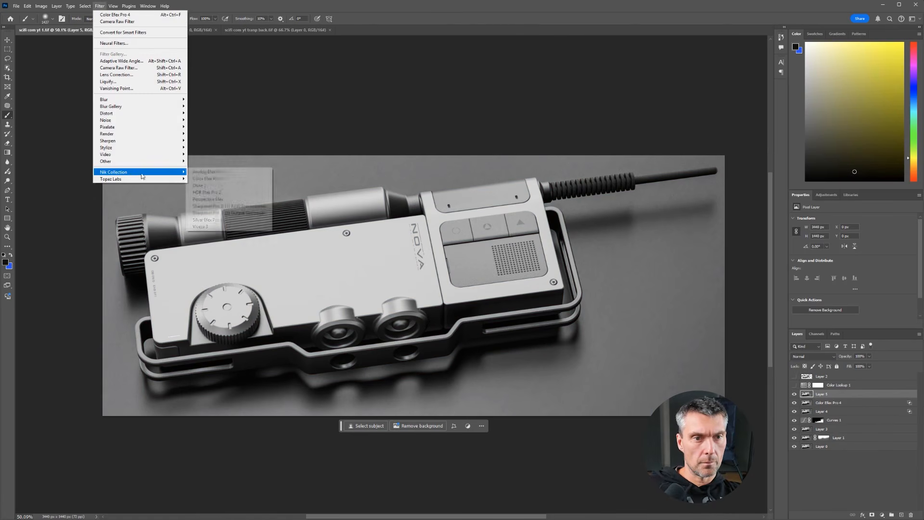
left_click(211, 179)
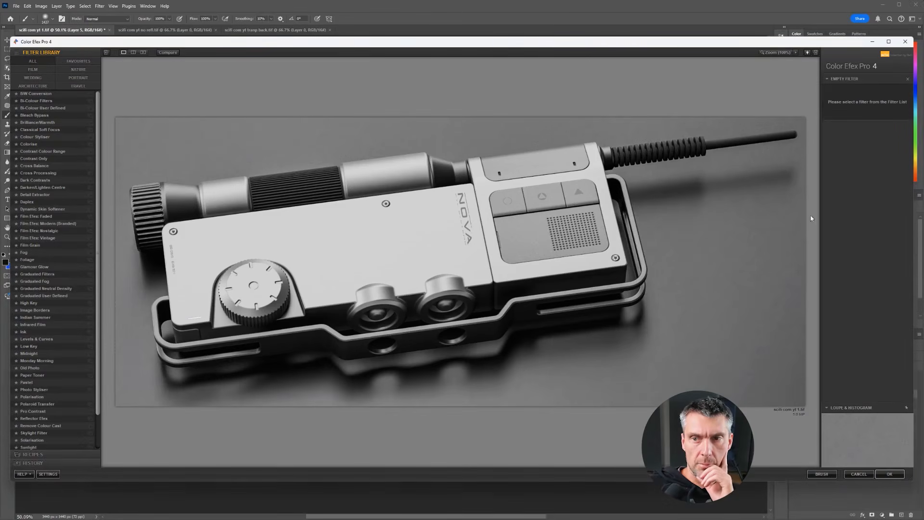
left_click(833, 79)
left_click(906, 106)
left_click(889, 134)
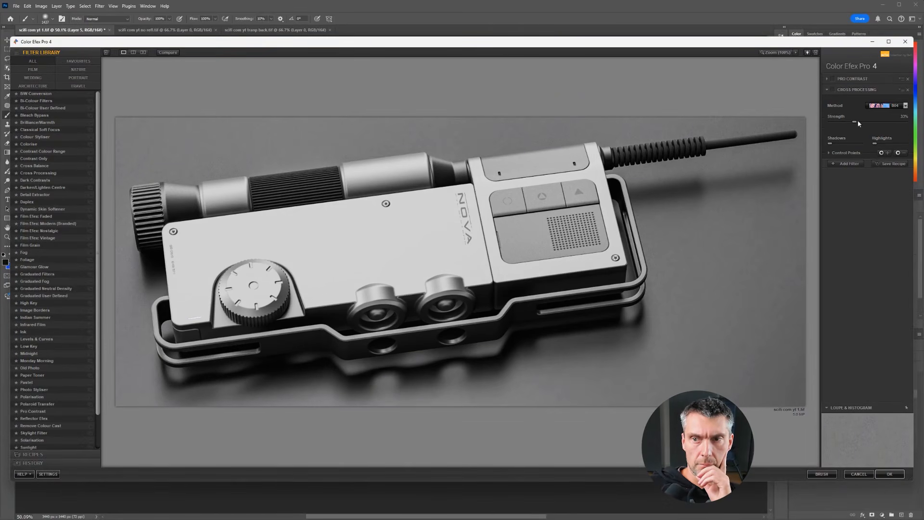
left_click(828, 153)
left_click(833, 90)
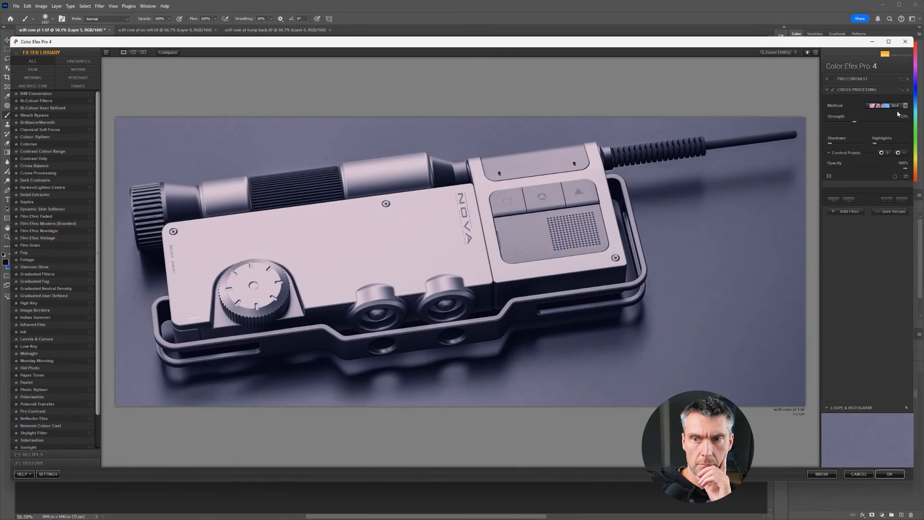
- Change the Cross Processing method to L03 and compare the filter on and off
left_click(906, 105)
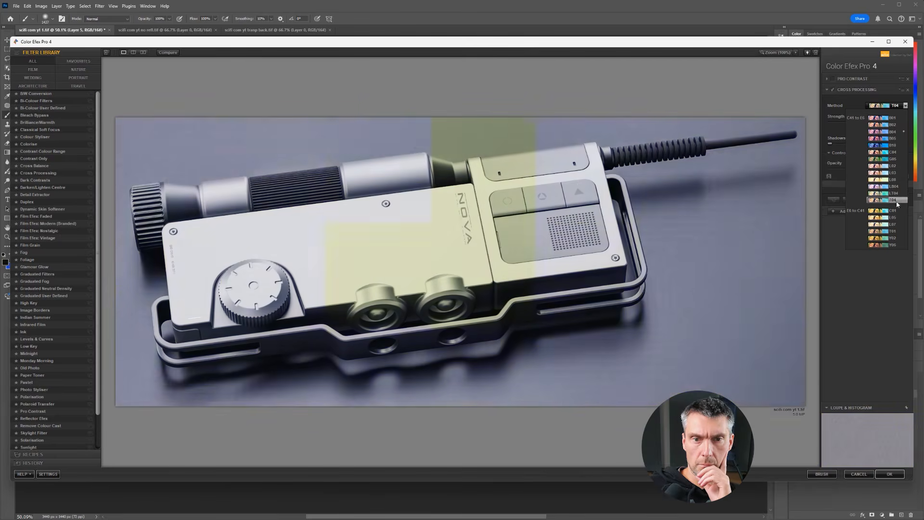
left_click(884, 173)
left_click(833, 90)
left_click(834, 91)
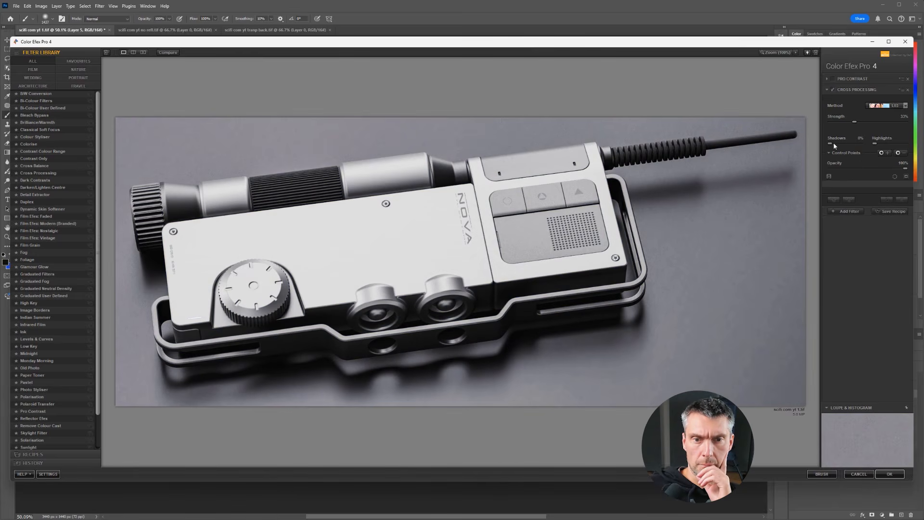
- Raise the Cross Processing Shadows and Highlights protection slightly, compare the filter on and off, and adjust its opacity
left_click_drag(831, 143, 837, 143)
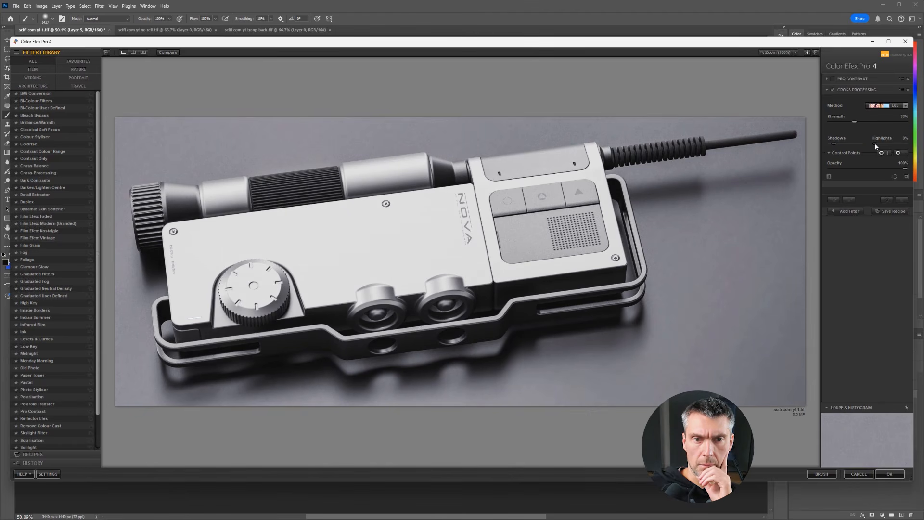
left_click_drag(876, 147, 878, 145)
left_click(833, 92)
left_click(833, 92)
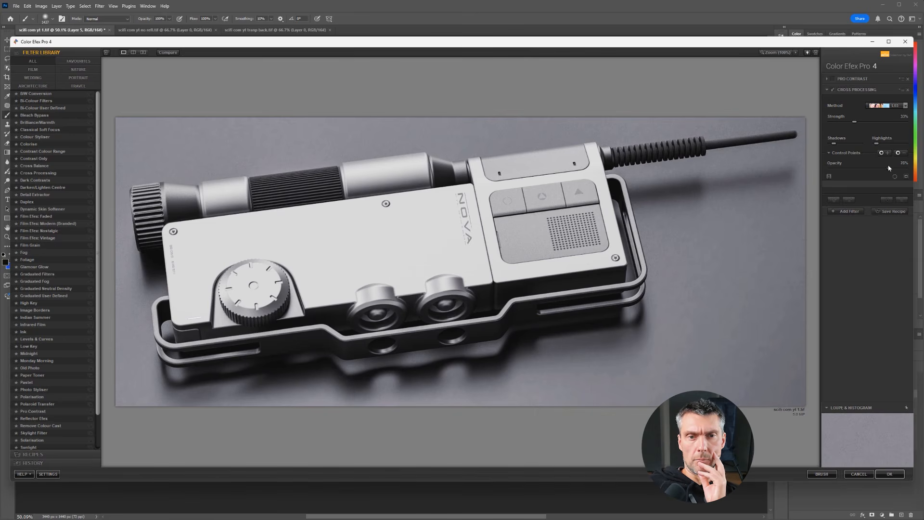
left_click_drag(887, 167, 899, 167)
- Add a Film Grain filter with raised Shadows protection and 74% opacity, and apply the filter stack to the image
left_click(849, 211)
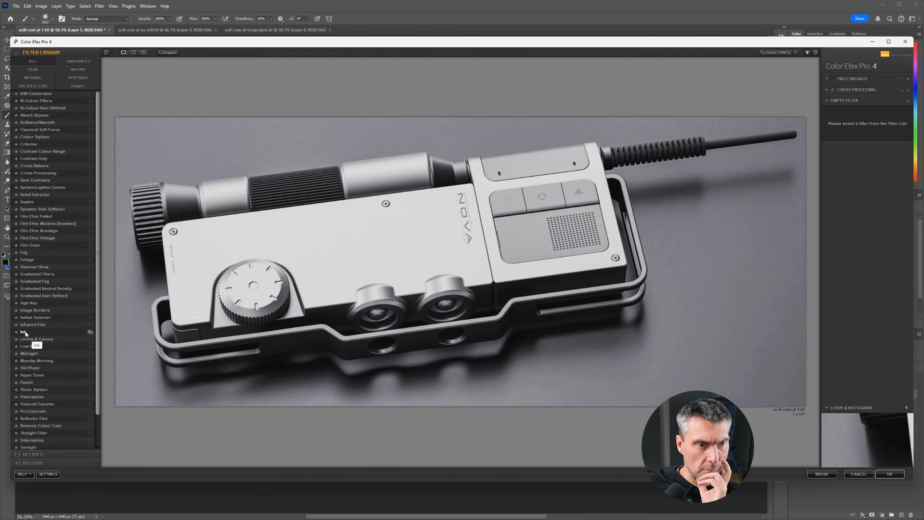
left_click(39, 245)
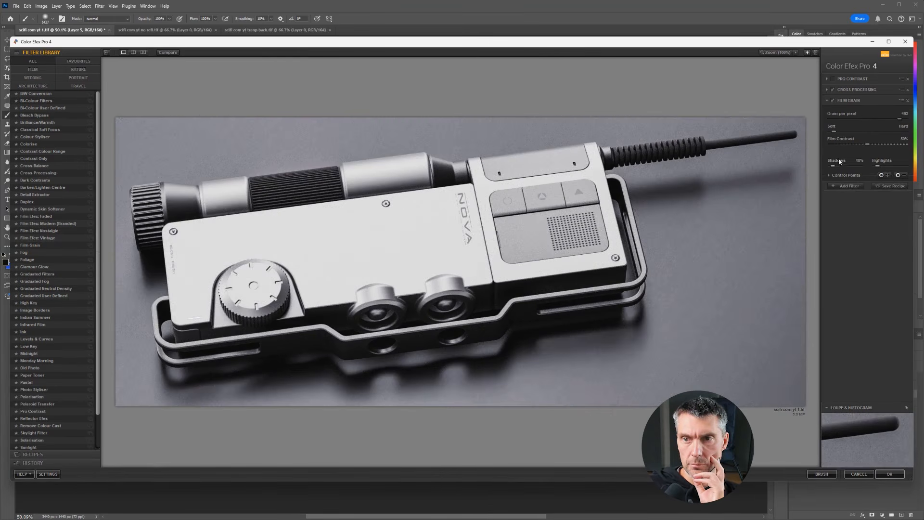
left_click_drag(842, 167, 846, 169)
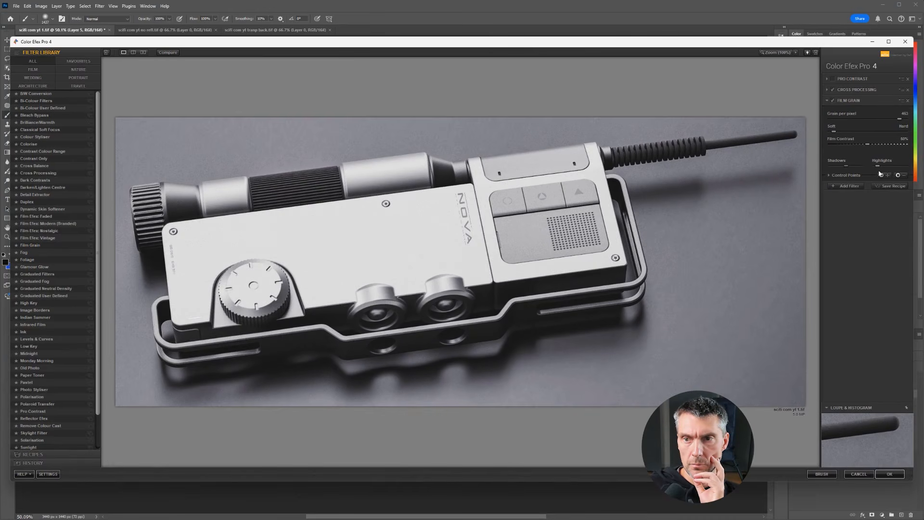
left_click(834, 176)
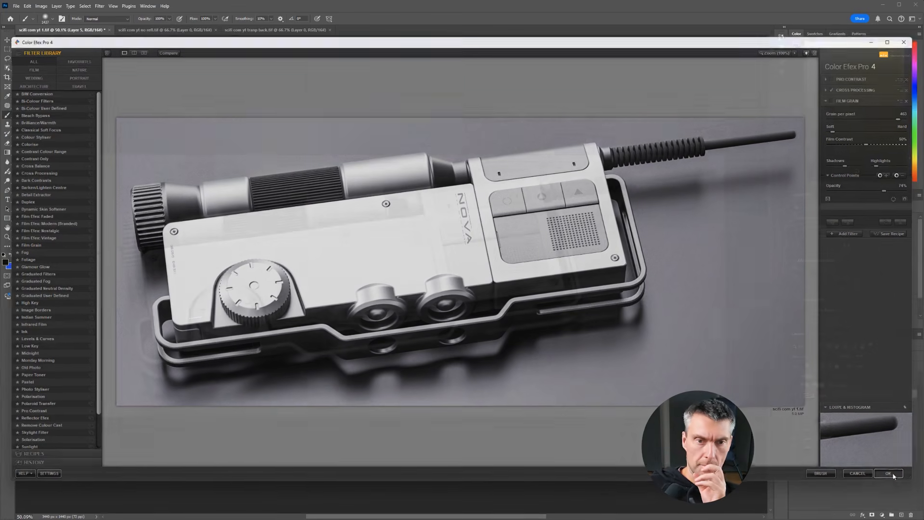
left_click(888, 473)
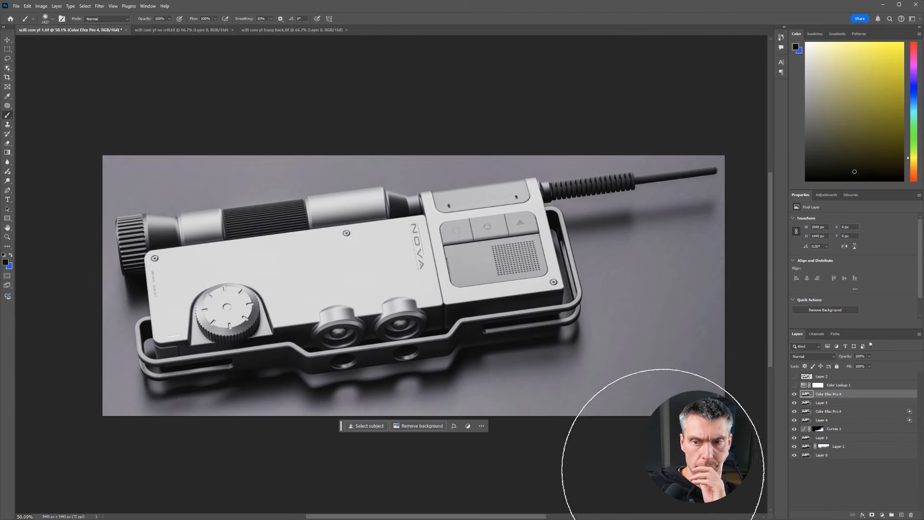
- Compare the new Color Efex Pro layer on and off, and load the device silhouette from Layer 2 as a selection
left_click(795, 394)
left_click(795, 394)
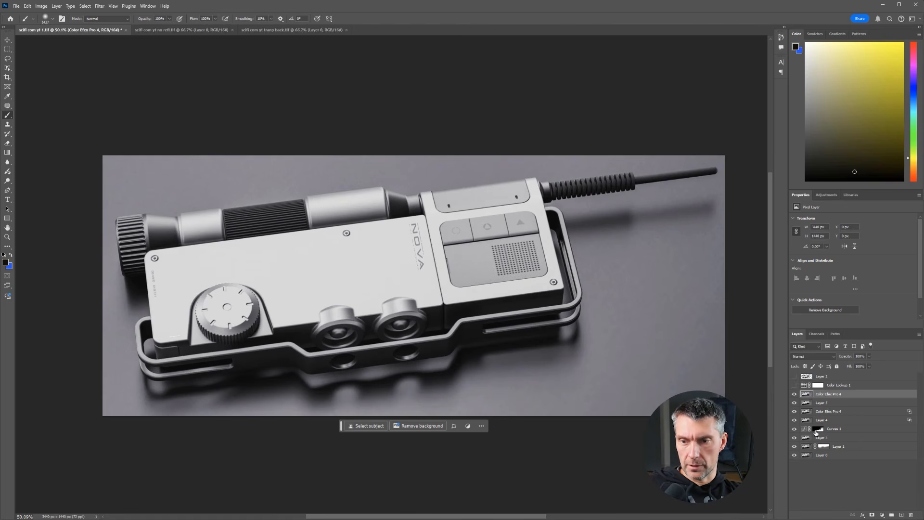
left_click(809, 379, "ctrl")
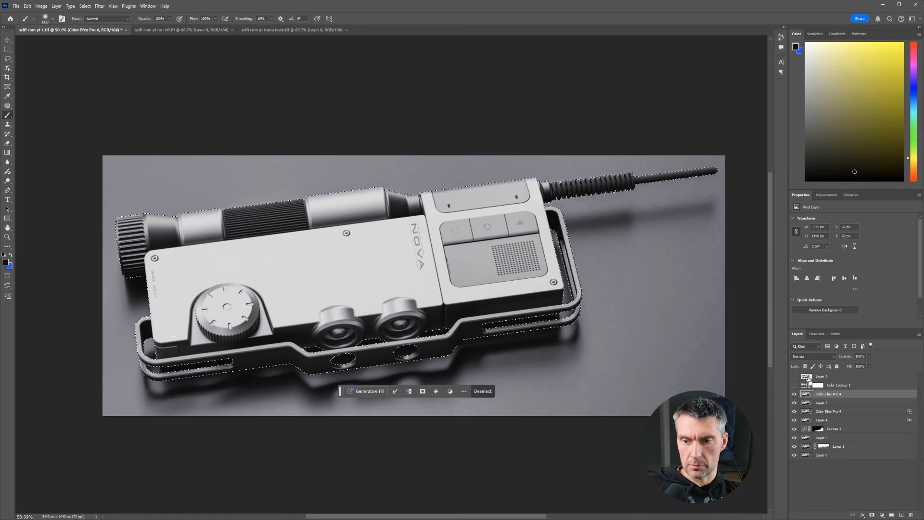
- Try masking the top Color Efex Pro layer with the device selection, invert the mask back and forth, and compare the layer on and off
left_click(872, 514)
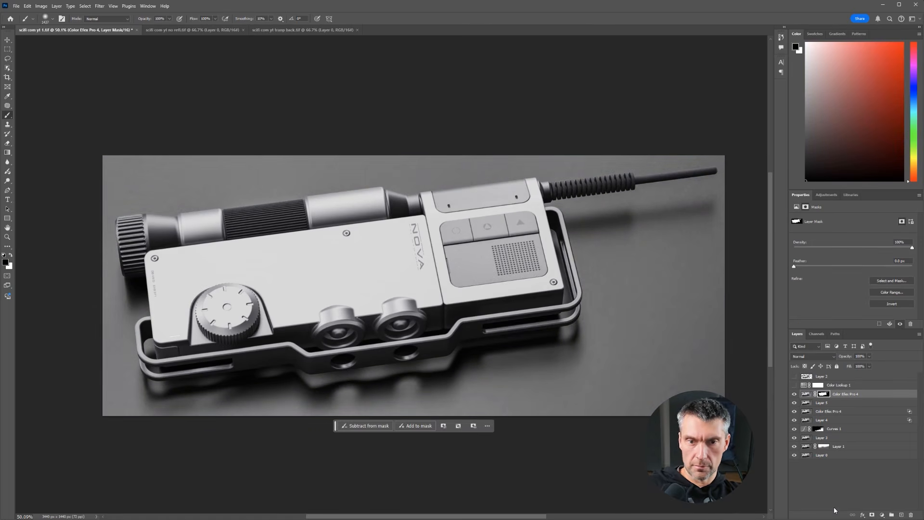
key("ctrl+i")
key("ctrl+i")
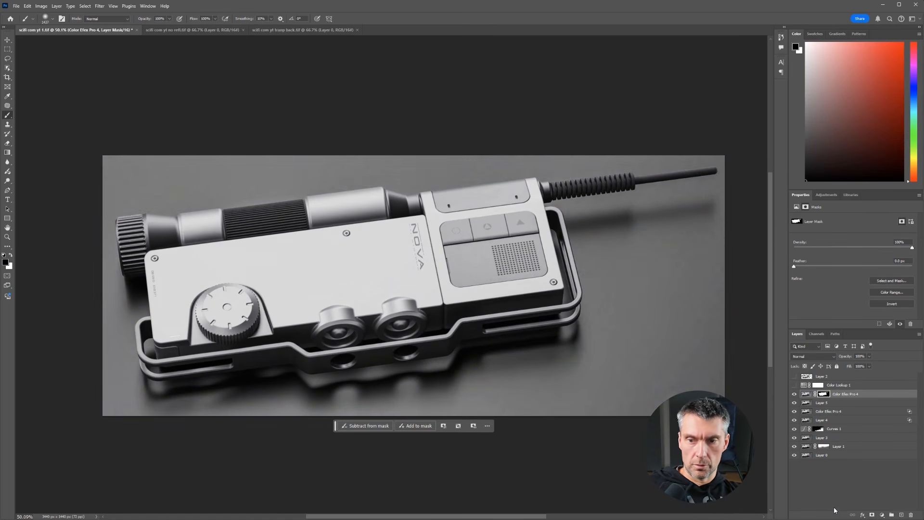
left_click(794, 395)
left_click(794, 395)
left_click(806, 394)
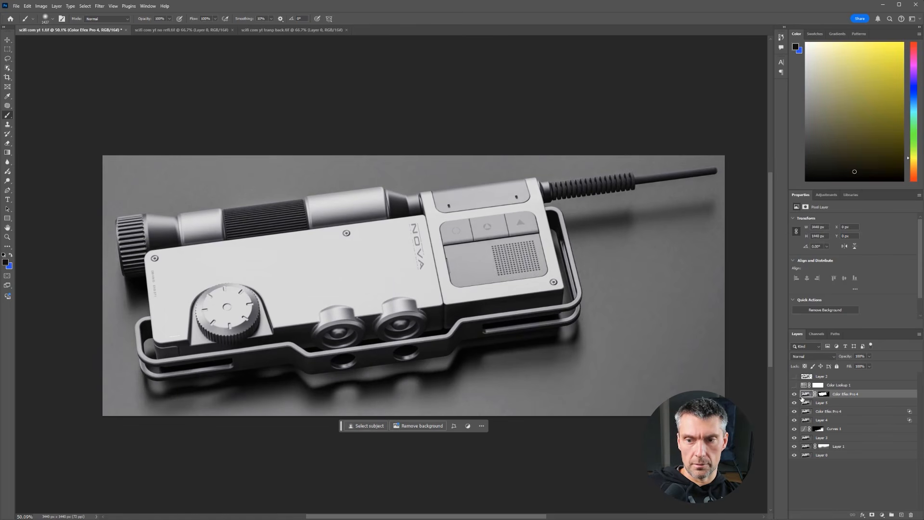
left_click(795, 394)
left_click(795, 394)
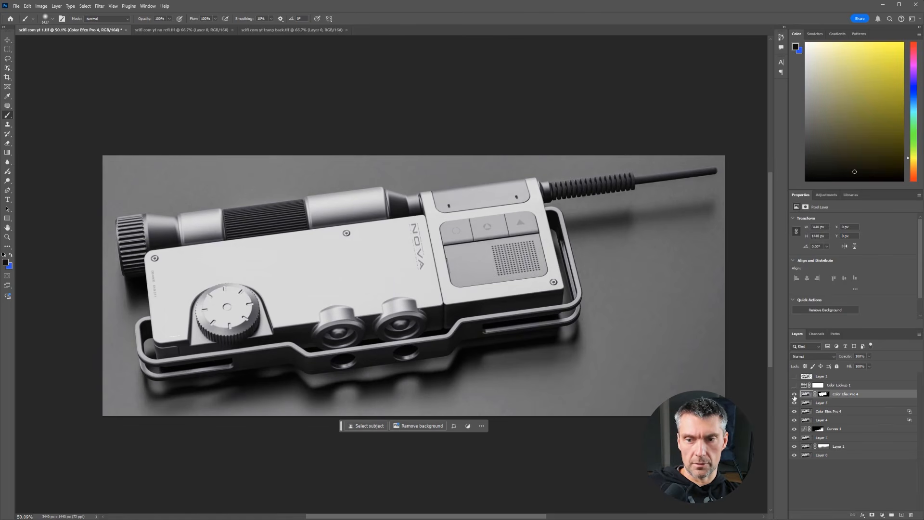
- Try inverting the Color Efex Pro layer mask once more, and undo back to the unmasked layer with the device selected
left_click(823, 396)
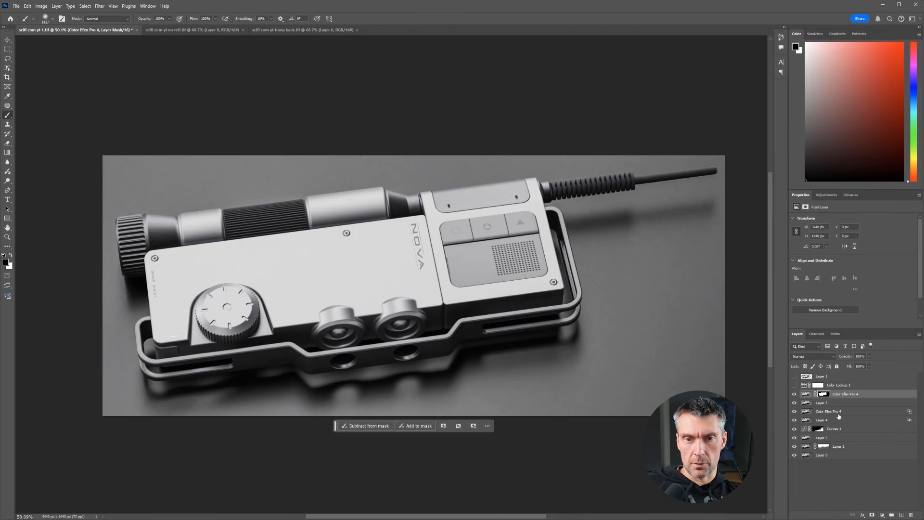
key("ctrl+i")
key("ctrl+z")
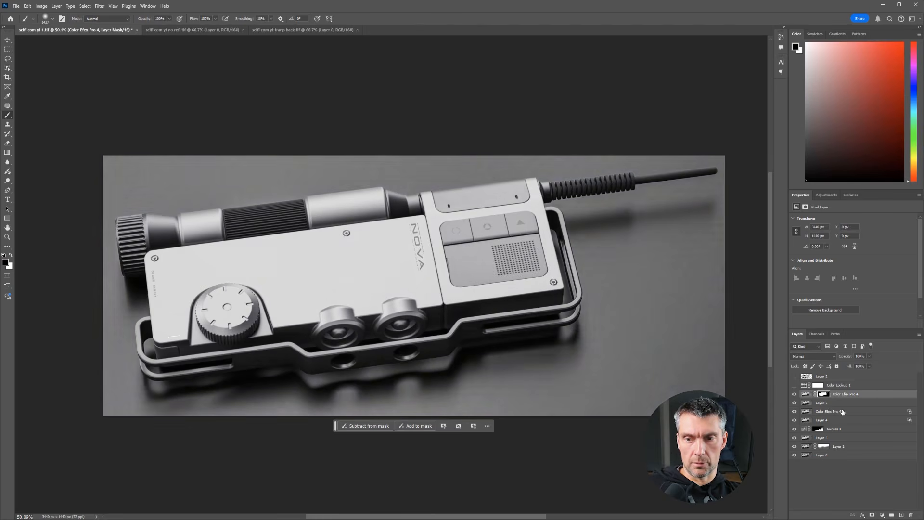
key("ctrl+z")
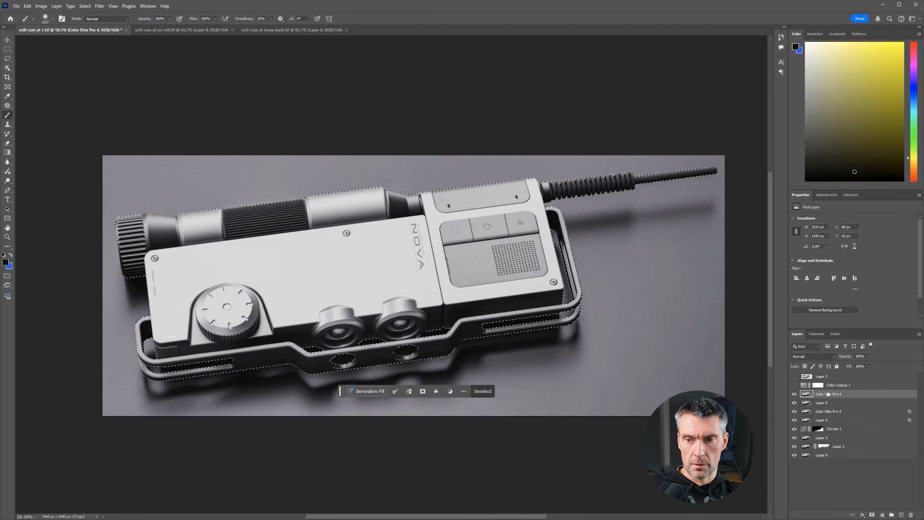
- Invert the selection to the background, add a Curves adjustment for it, and fine-tune the curve's midtone point while comparing on and off
key("ctrl+shift+i")
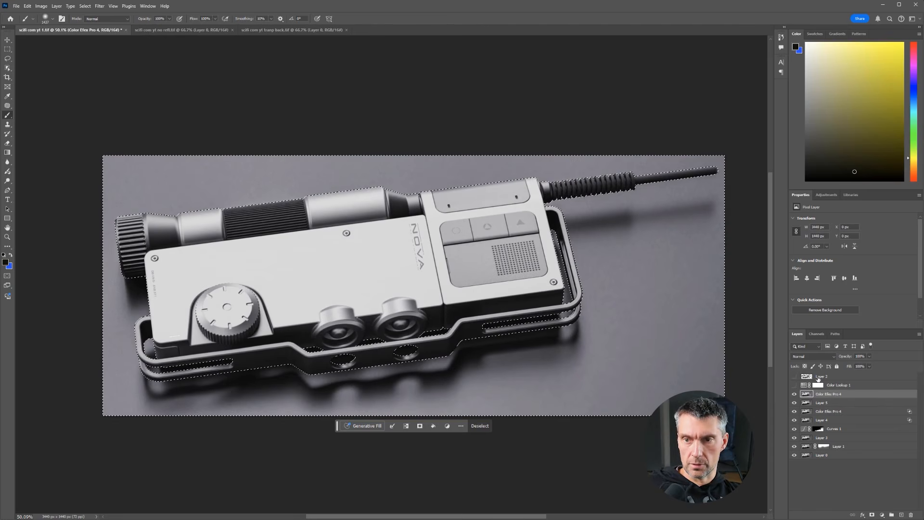
left_click(828, 195)
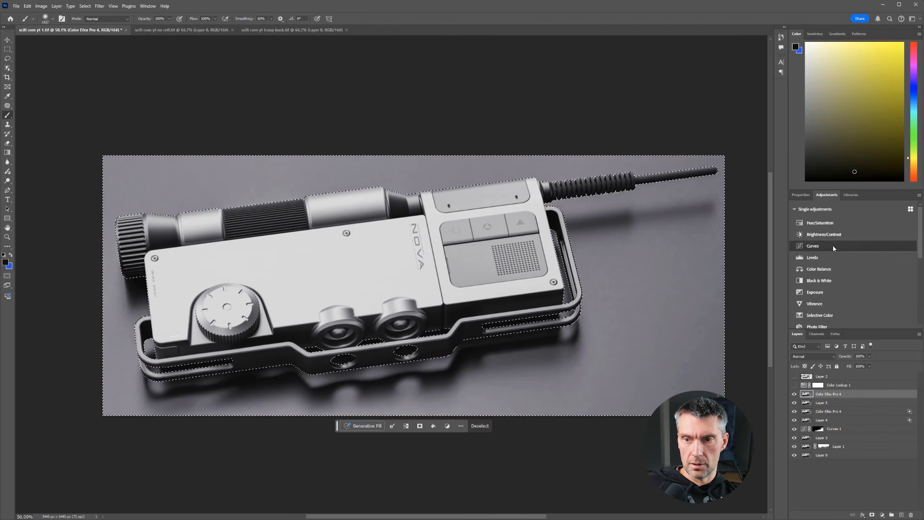
left_click(833, 246)
left_click_drag(858, 286, 860, 291)
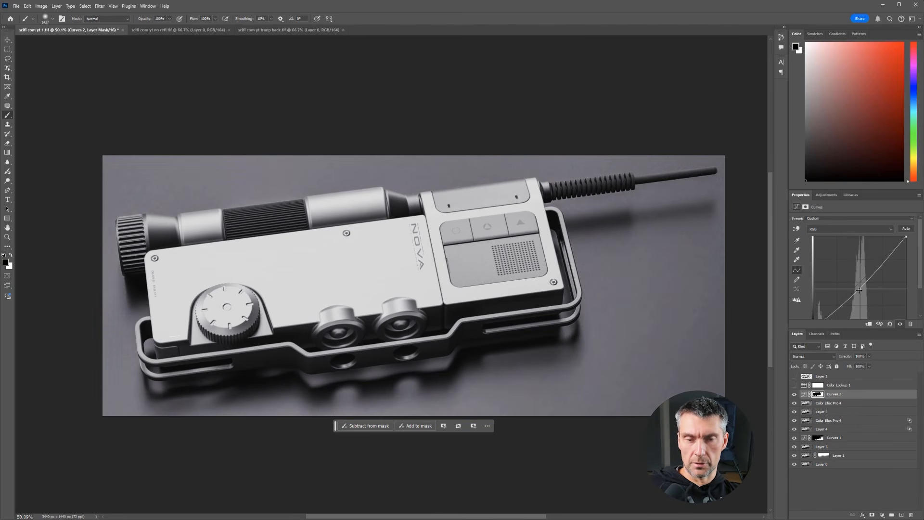
left_click(795, 394)
left_click(795, 395)
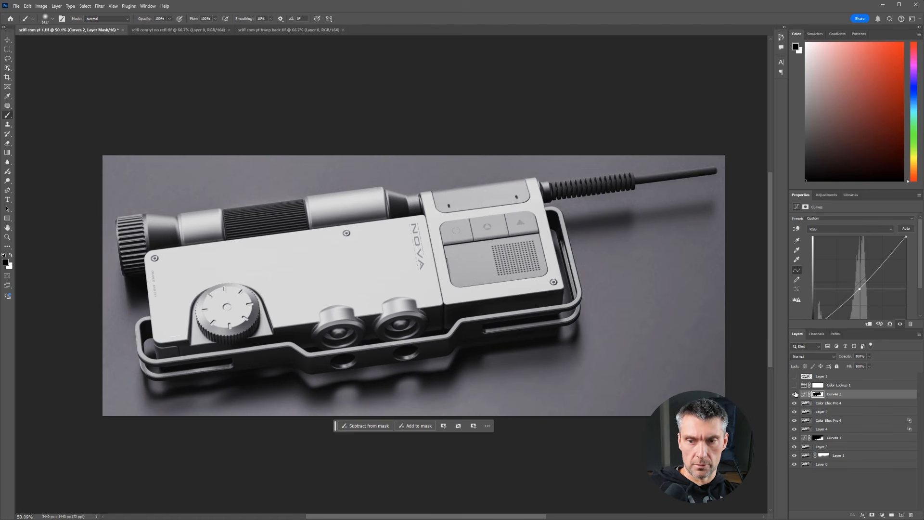
left_click_drag(860, 289, 852, 287)
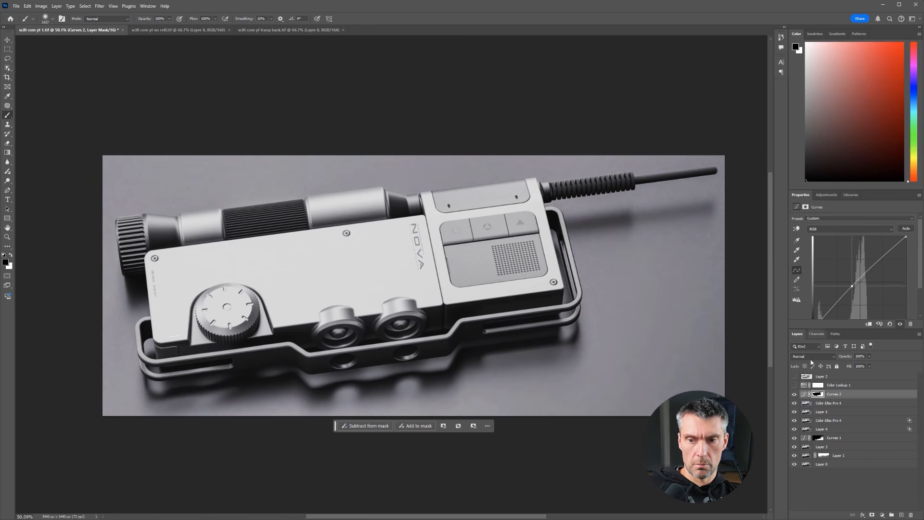
- Compare the bottom layer shown on its own with the full layer stack, and review the graded image at different magnifications
left_click(795, 464)
left_click(795, 465)
left_click(795, 464, "alt")
left_click(795, 464, "alt")
left_click(795, 464, "alt")
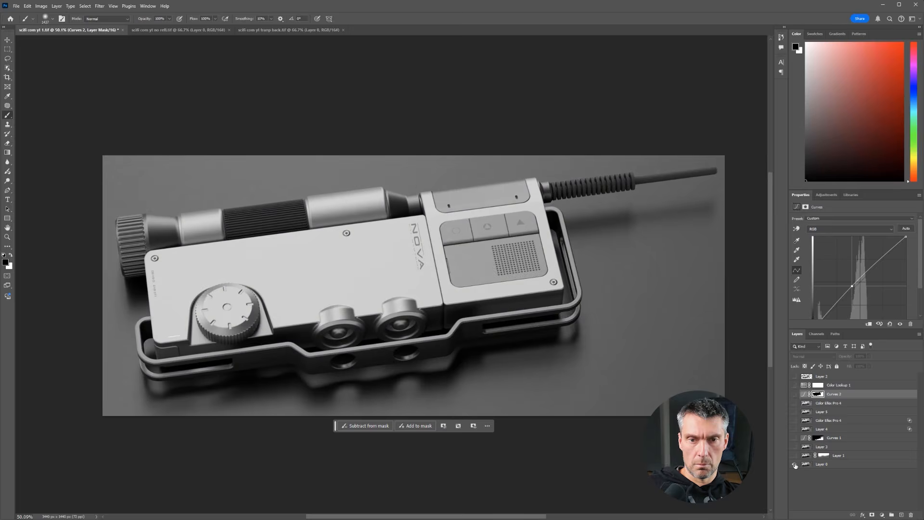
left_click(795, 464, "alt")
scroll(586, 315, "down", 2, "alt")
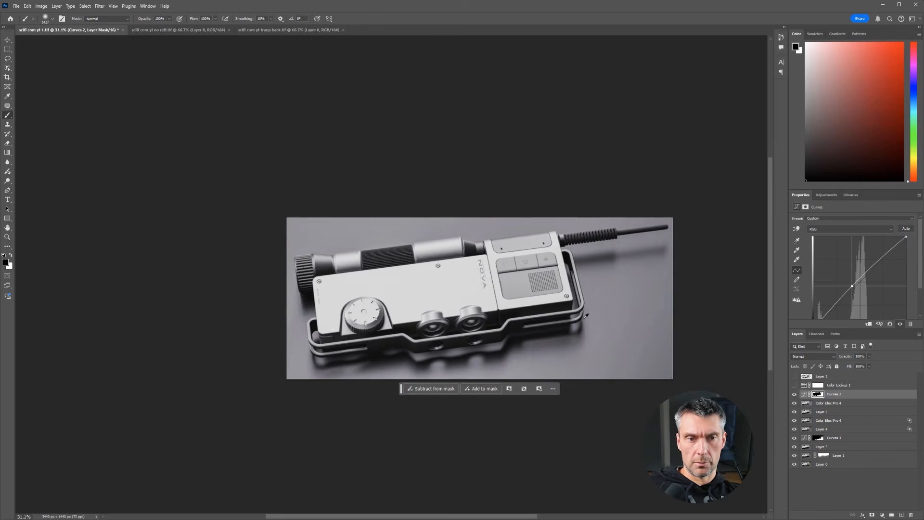
scroll(586, 315, "up", 4, "alt")
left_click_drag(485, 266, 447, 267)
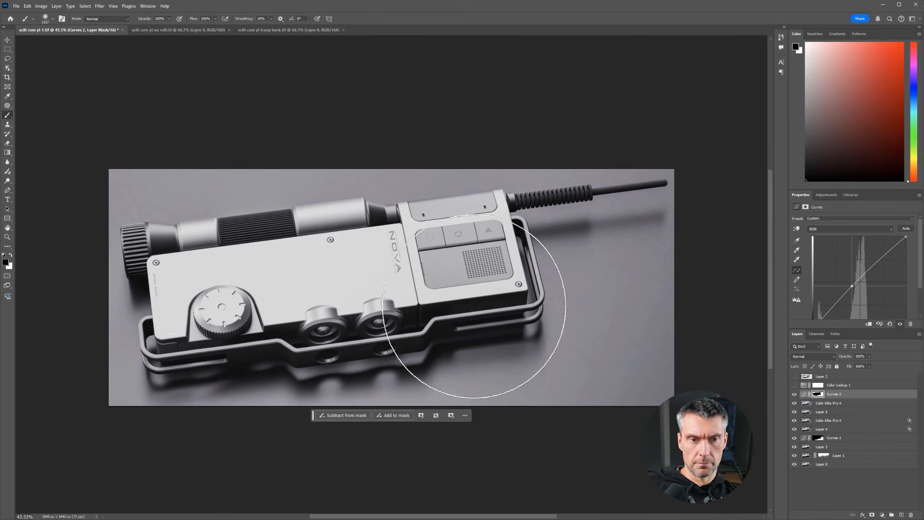
scroll(533, 396, "up", 1, "alt")
scroll(534, 395, "down", 1, "alt")
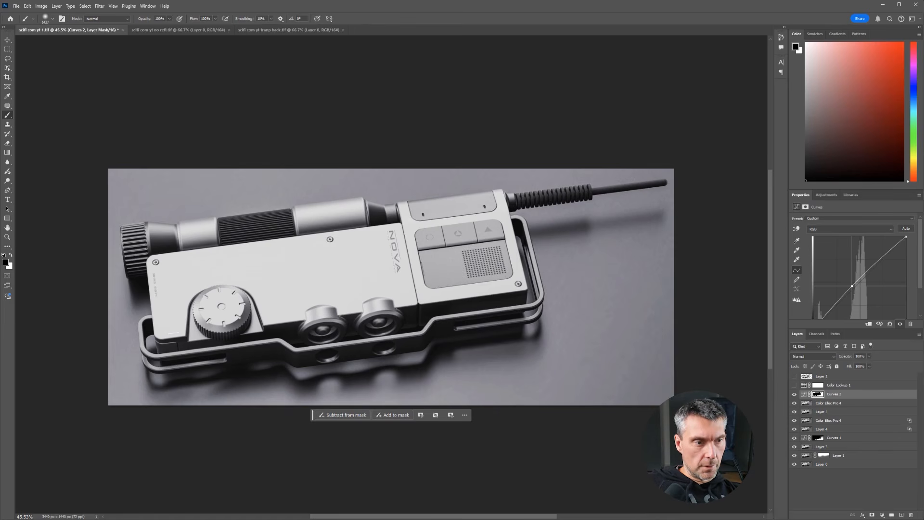
- Place the nova3-grey logo image, scale it down to about 33% and position it in the render's lower-right corner
left_click_drag(721, 409, 352, 312)
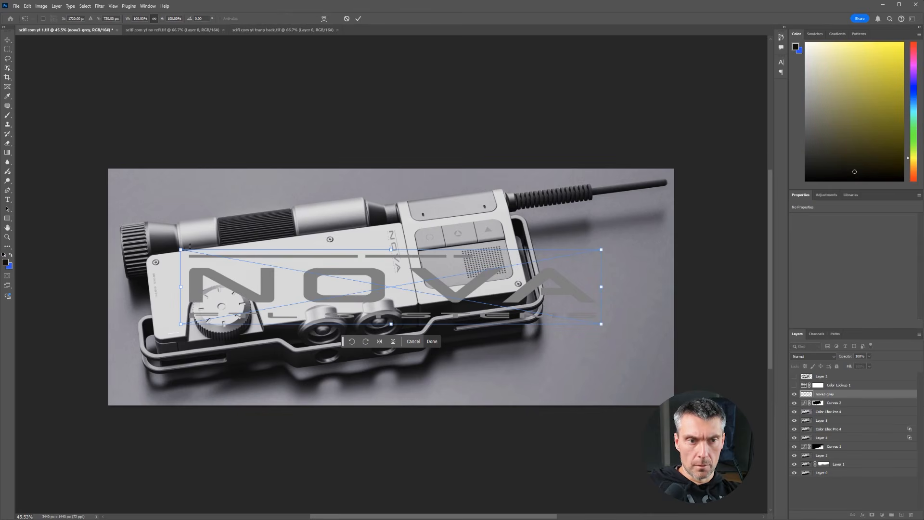
left_click_drag(180, 249, 463, 300)
left_click_drag(562, 315, 608, 372)
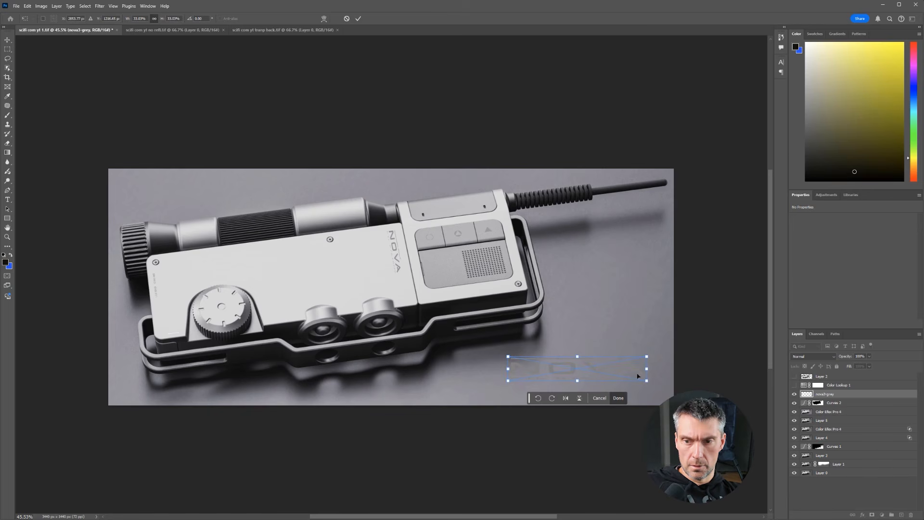
key("Return")
key("b")
- Load the NOVA logo's shape as a selection, hide its layer, and add a Curves adjustment that darkens the background within the lettering
left_click(807, 395, "ctrl")
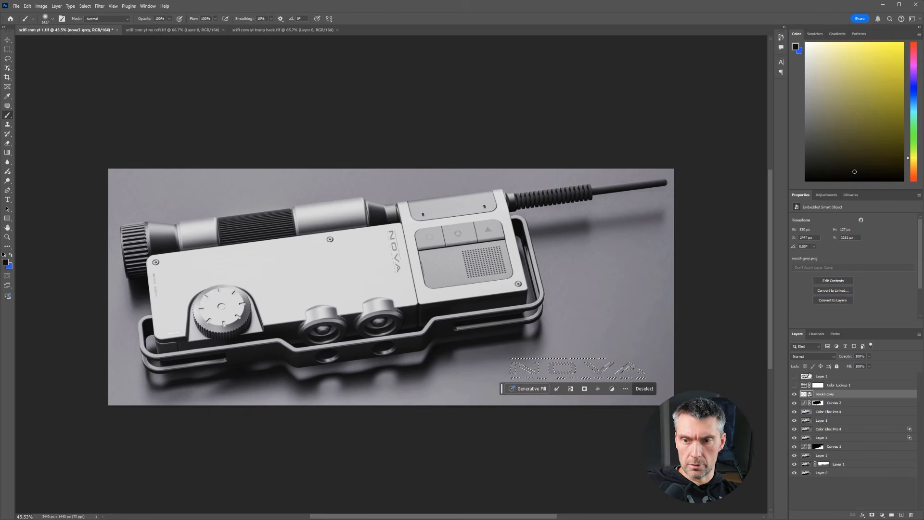
left_click(827, 194)
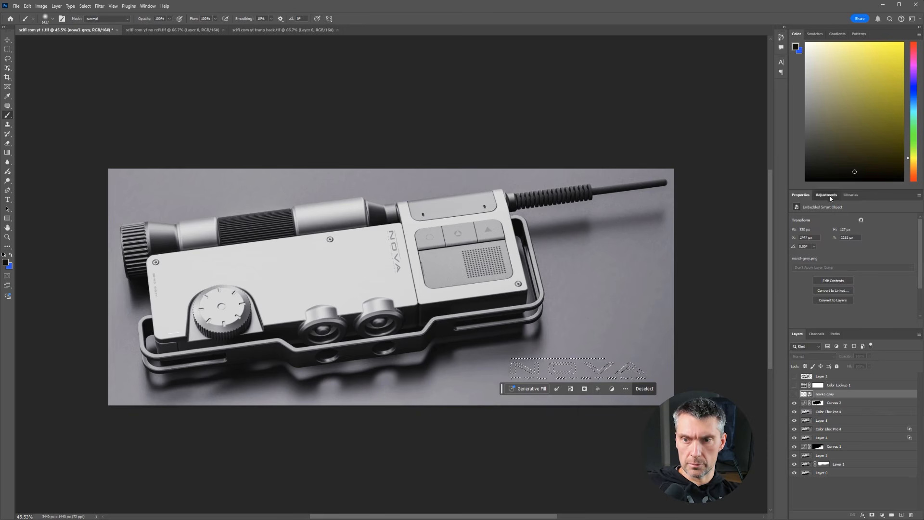
left_click(825, 246)
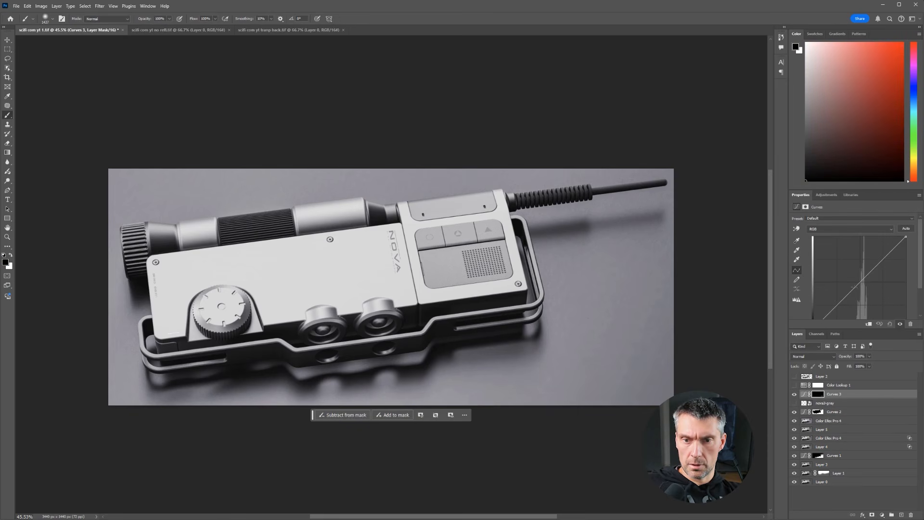
left_click_drag(854, 289, 860, 291)
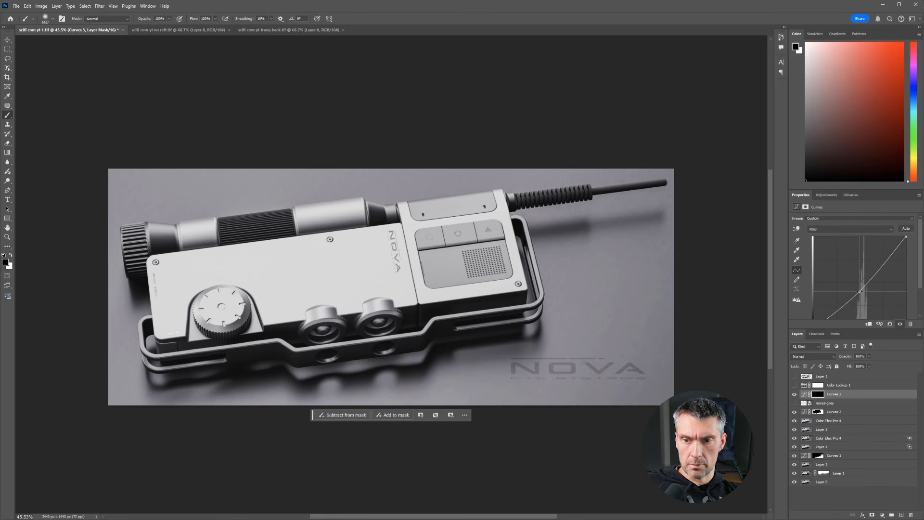
- Enlarge the NOVA logo's Curves mask slightly and move it closer to the image's lower edge
key("ctrl+t")
mouse_move(597, 367)
left_mouse_down()
mouse_move(603, 375)
mouse_move(588, 376)
left_mouse_up()
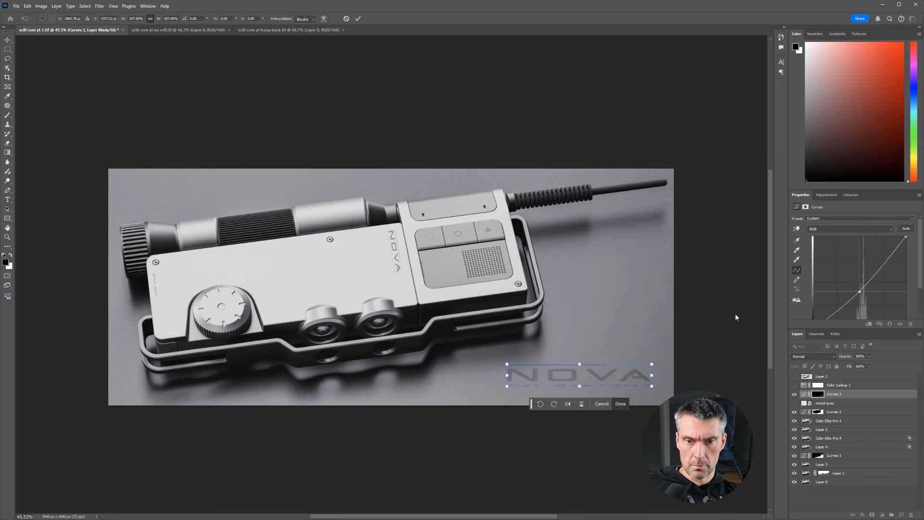
key("Return")
key("b")
- Raise the midtone point of the NOVA logo's Curves adjustment so the lettering is lighter than the background
left_click_drag(861, 291, 848, 282)
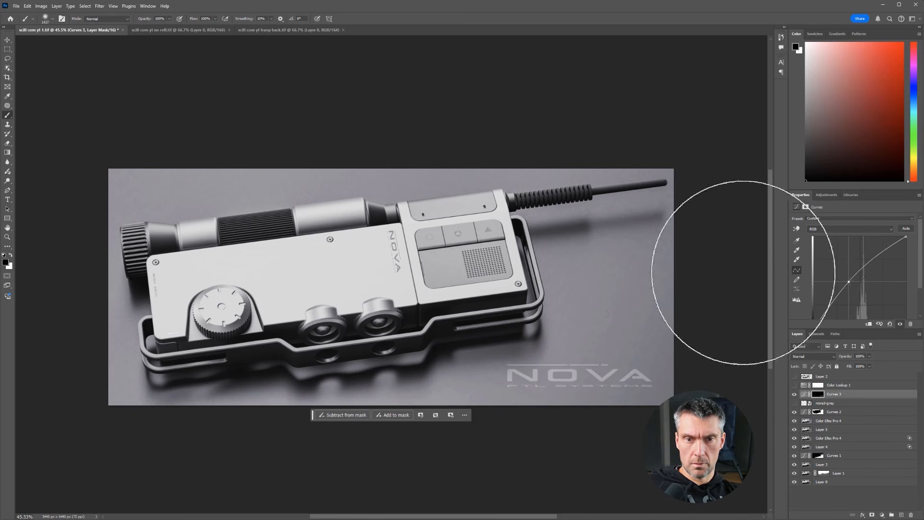
scroll(519, 258, "down", 3, "alt")
scroll(514, 255, "up", 2, "alt")
left_click_drag(514, 256, 555, 275)
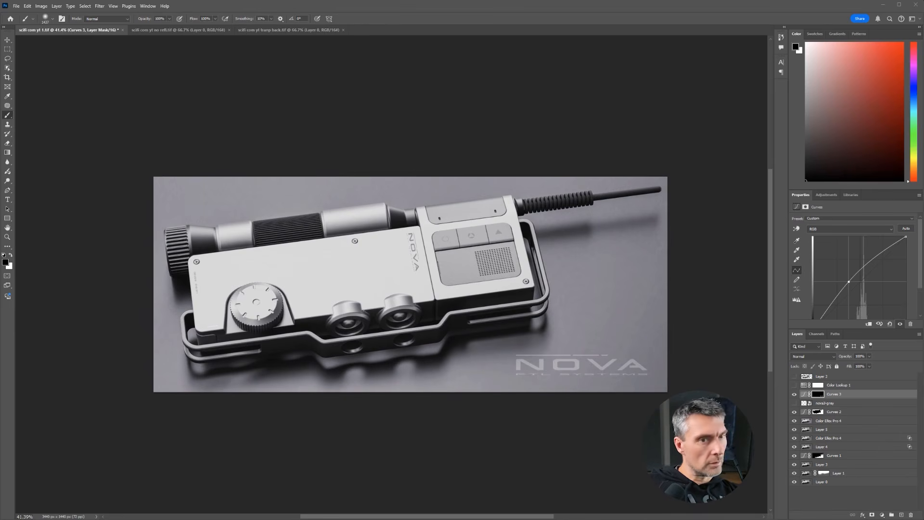
- Place the BB-Logo_final_v01_LogoWordmark - OneLine copy image and position it in the render's upper-left corner
left_click_drag(1, 294, 319, 230)
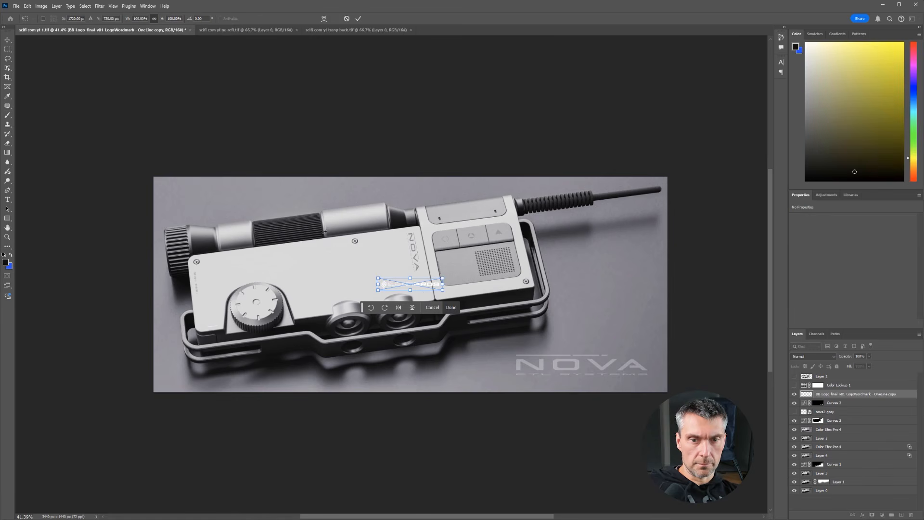
left_click_drag(430, 287, 248, 200)
key("Return")
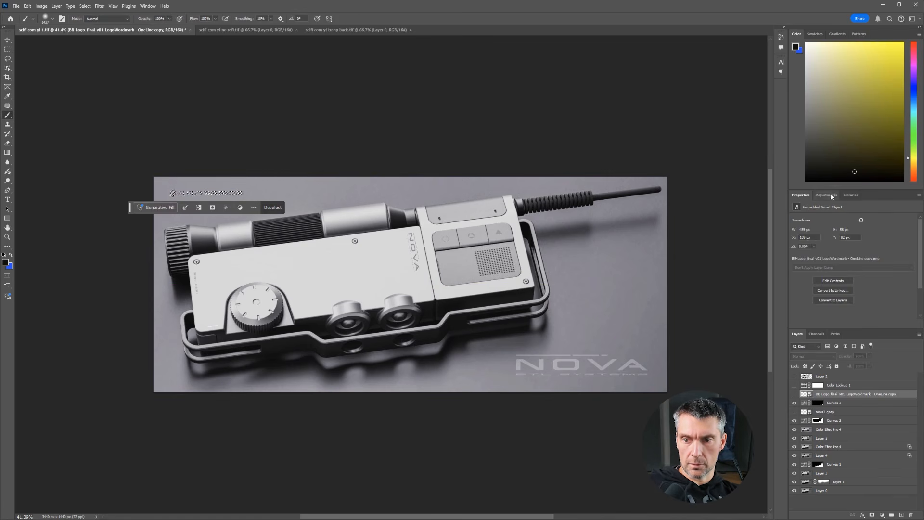
- Hide the Blender Bros logo layer and, from its shape selection, add a Curves adjustment with raised midtones to lighten the wordmark
left_click(826, 194)
left_click(826, 250)
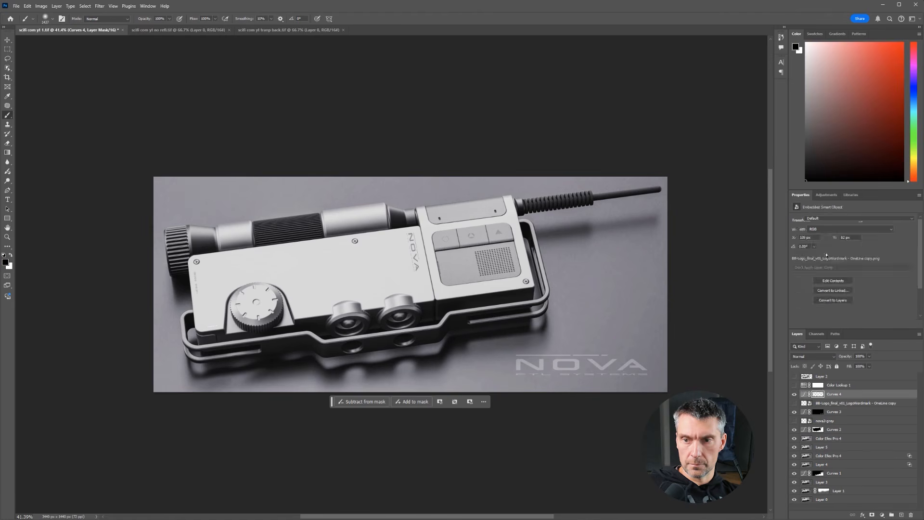
left_click_drag(855, 288, 849, 281)
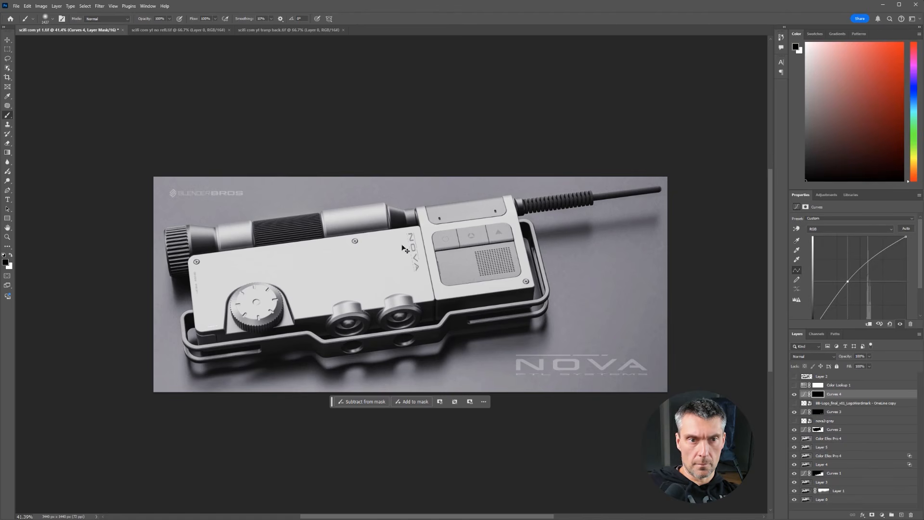
- Nudge the Blender Bros logo's Curves mask slightly toward the upper-left corner and apply the transform
key("ctrl+t")
left_click_drag(196, 196, 195, 195)
left_click_drag(297, 122, 298, 123)
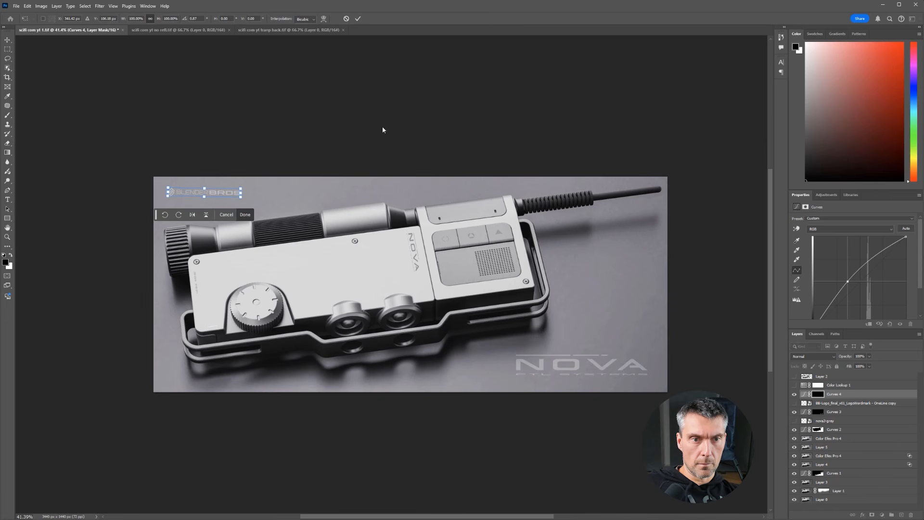
key("Return")
key("b")
scroll(499, 352, "up", 1, "alt")
scroll(500, 352, "up", 2, "alt")
left_click_drag(407, 237, 421, 245)
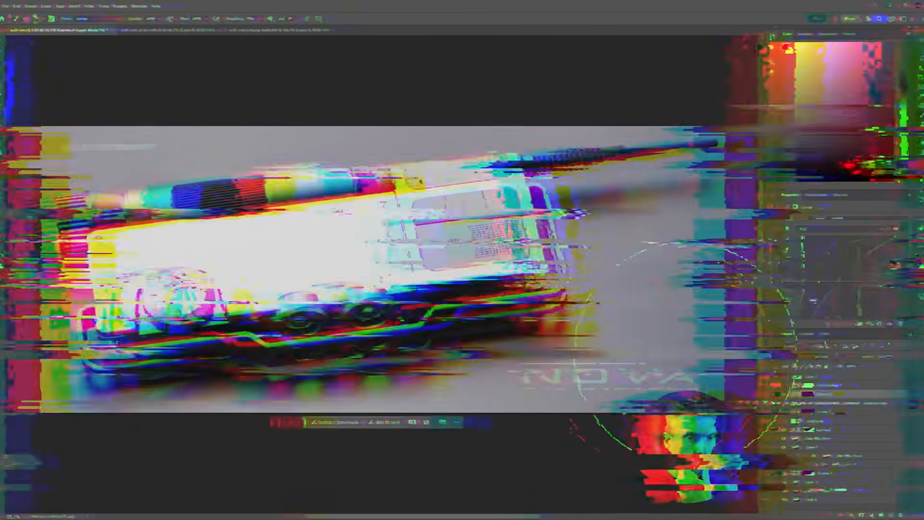